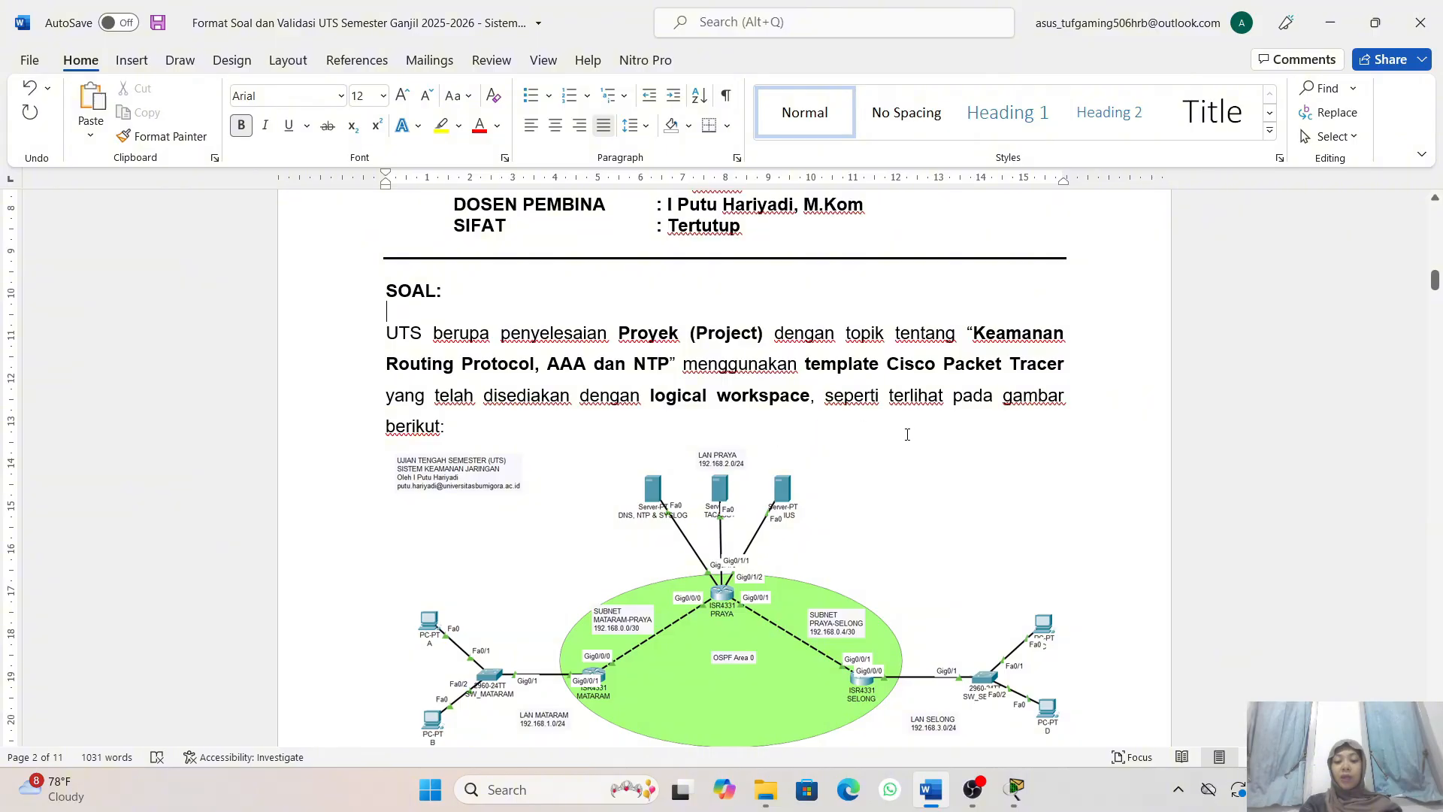
# - Review the exam's network topology diagram, the enable secret note and the device addressing table in the question document
pyautogui.scroll(-1, 907, 435)
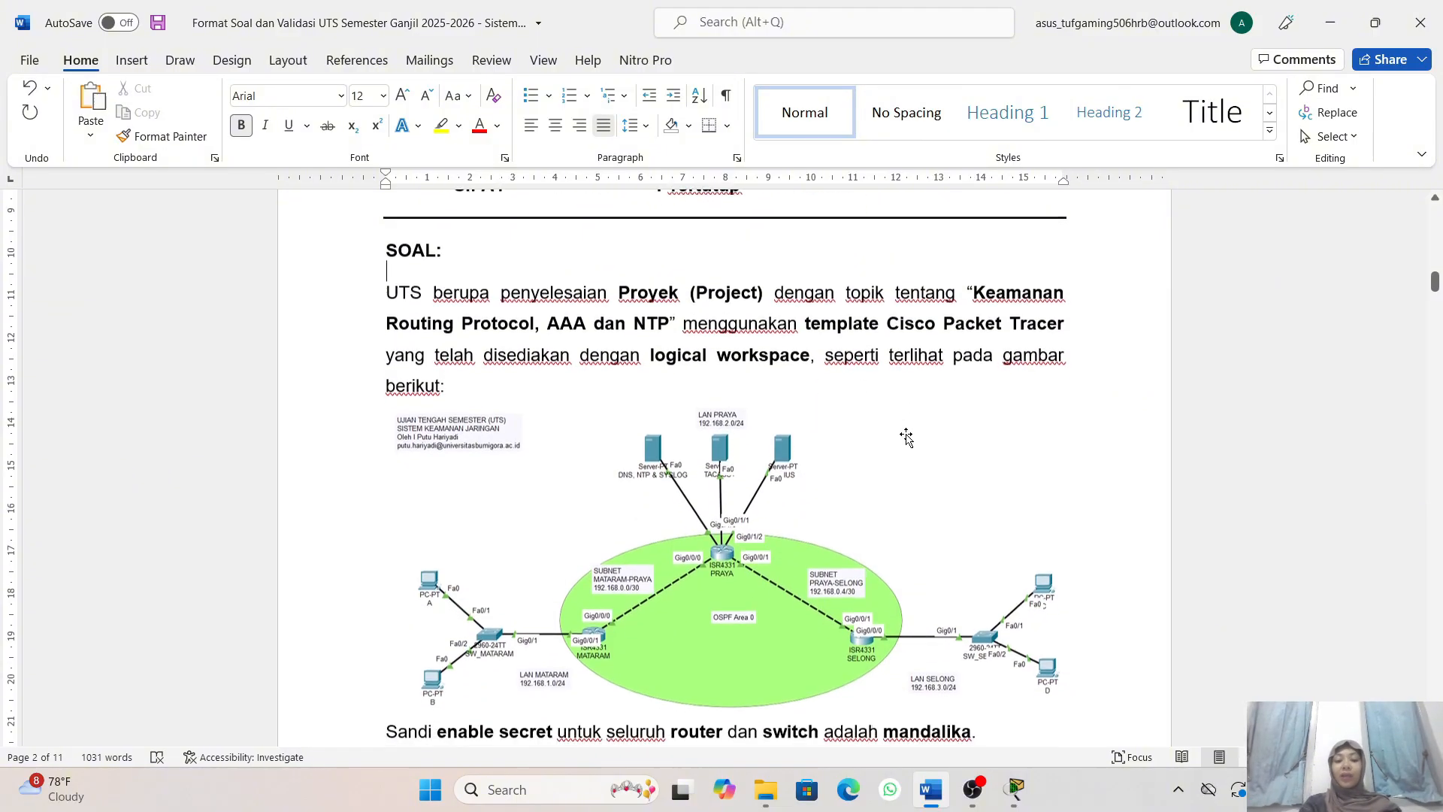
pyautogui.scroll(-2, 894, 449)
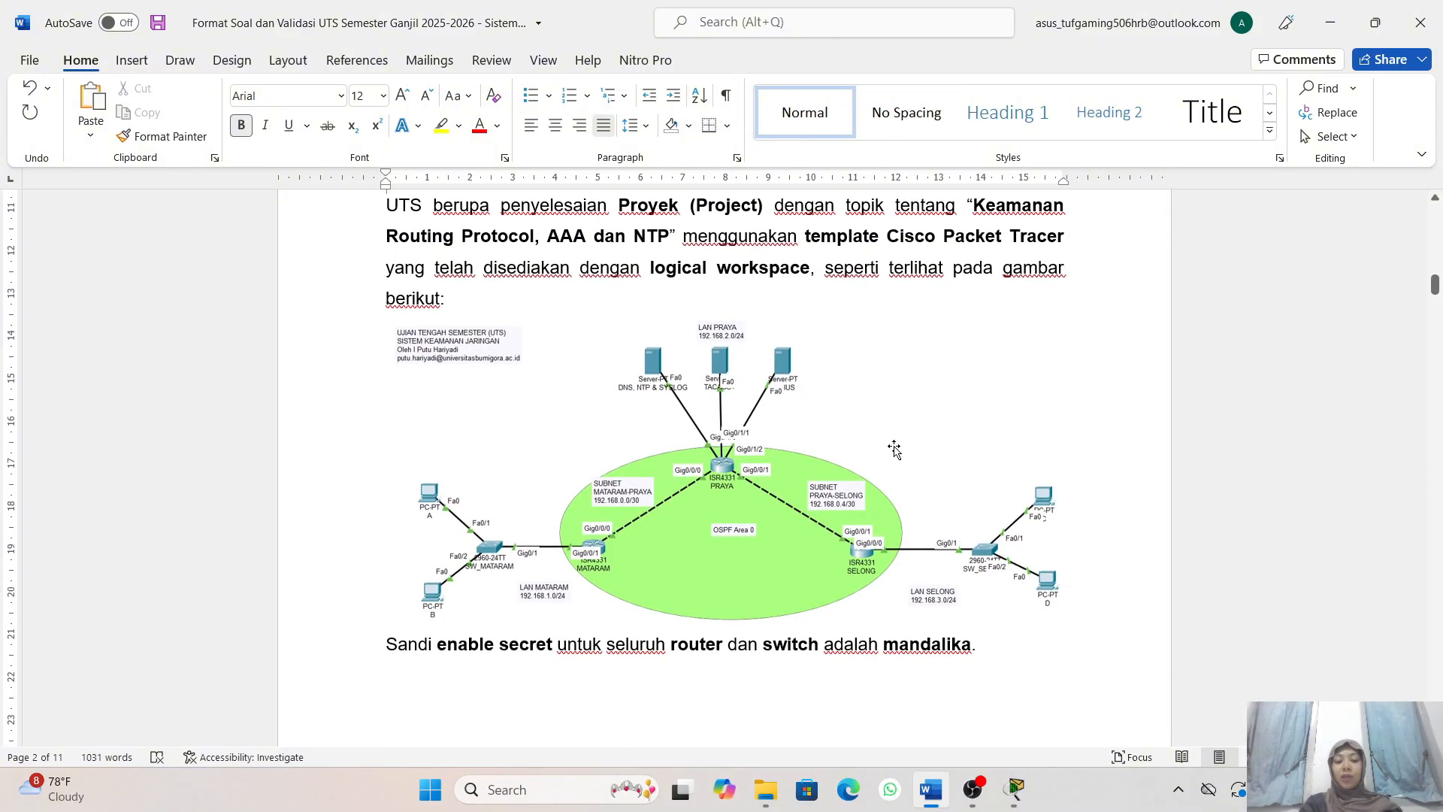
pyautogui.scroll(-1, 894, 449)
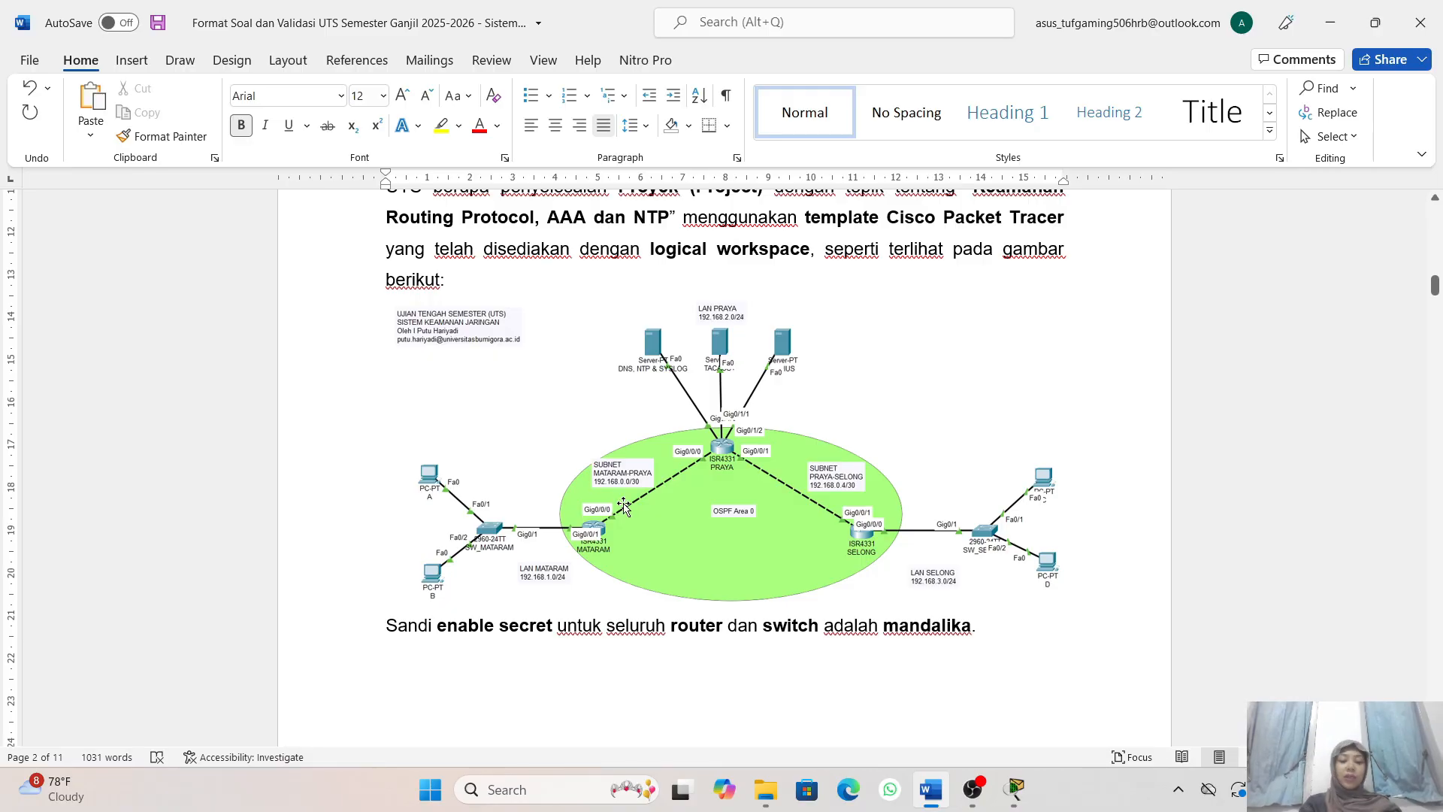
pyautogui.scroll(-1, 732, 533)
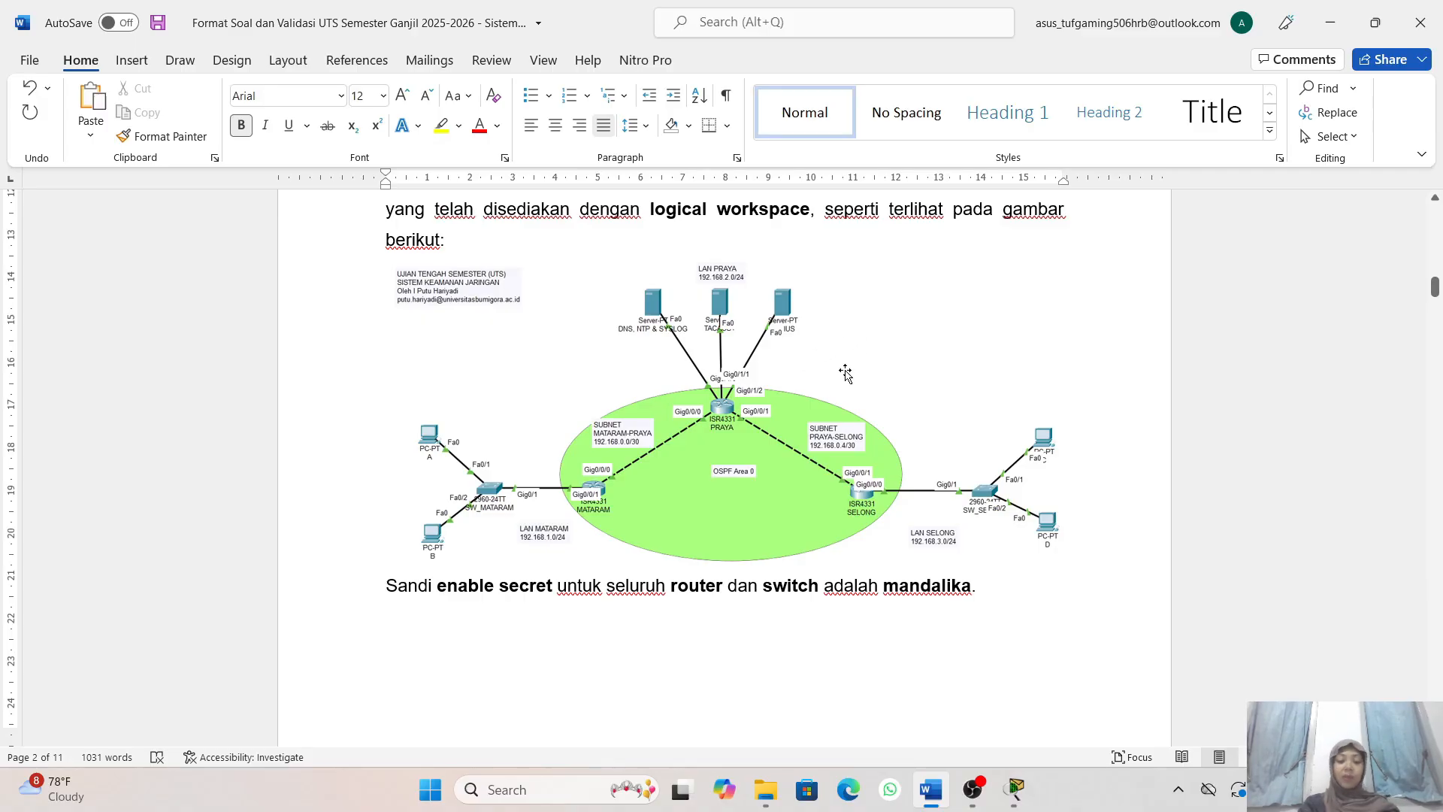
pyautogui.scroll(-2, 804, 473)
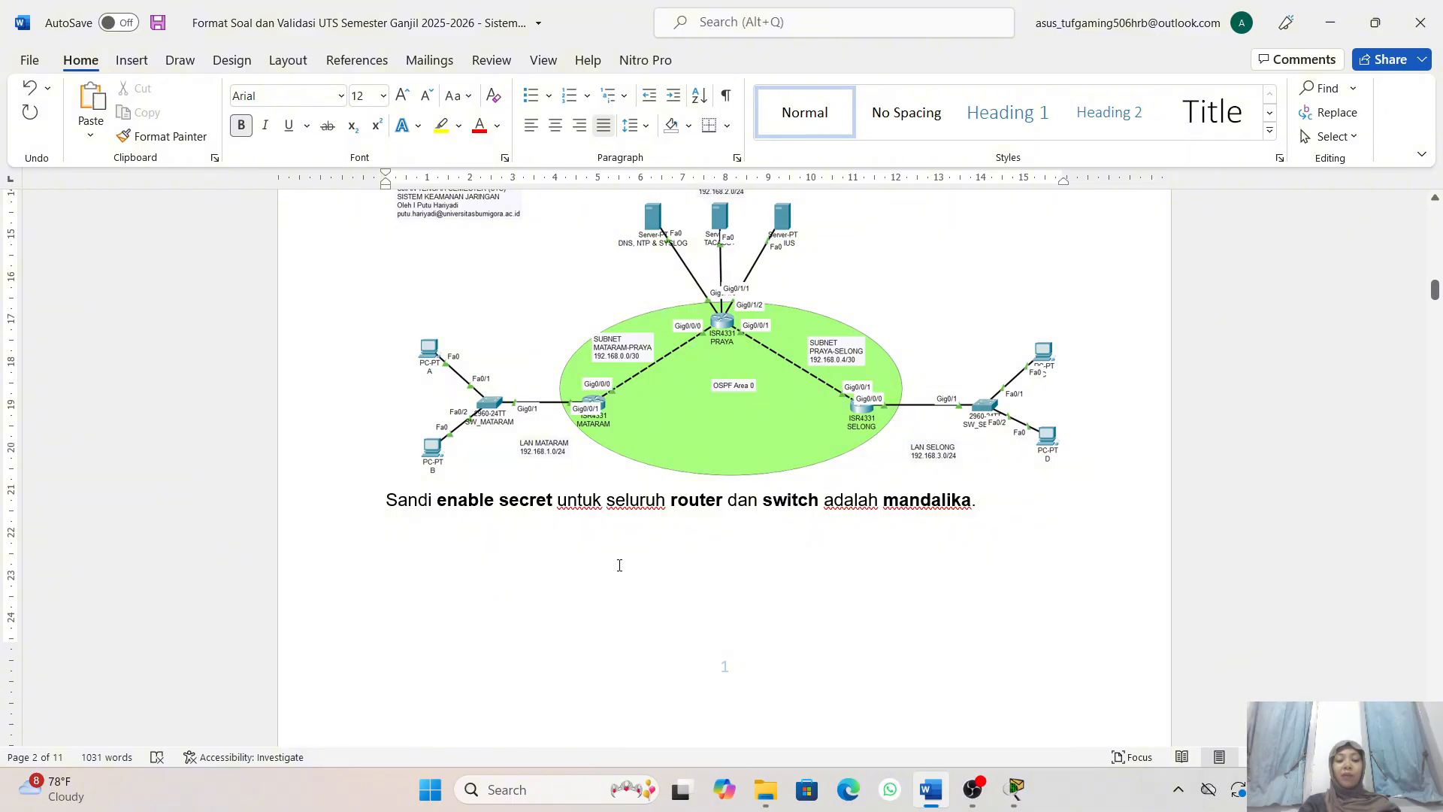
pyautogui.scroll(-1, 621, 565)
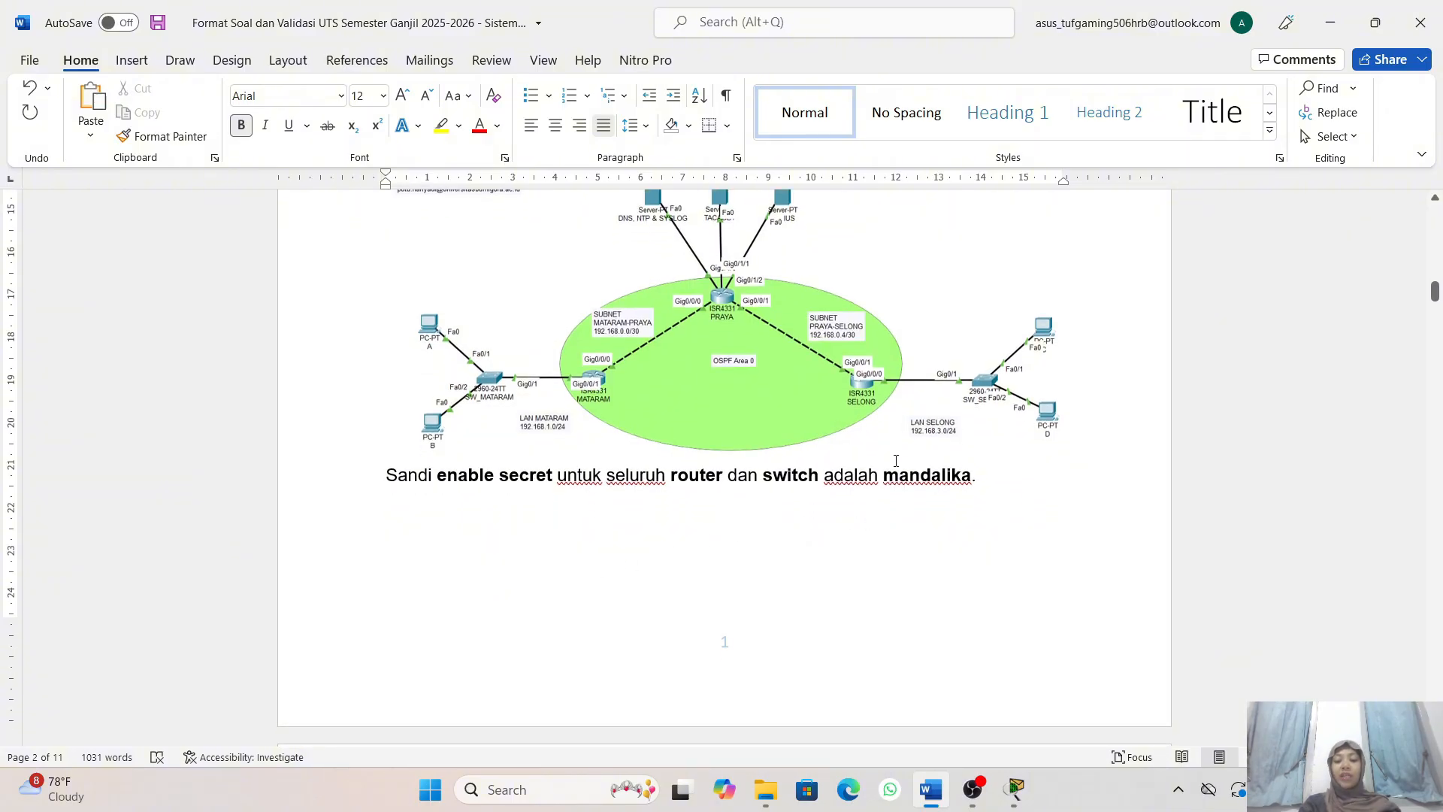
pyautogui.scroll(-7, 896, 461)
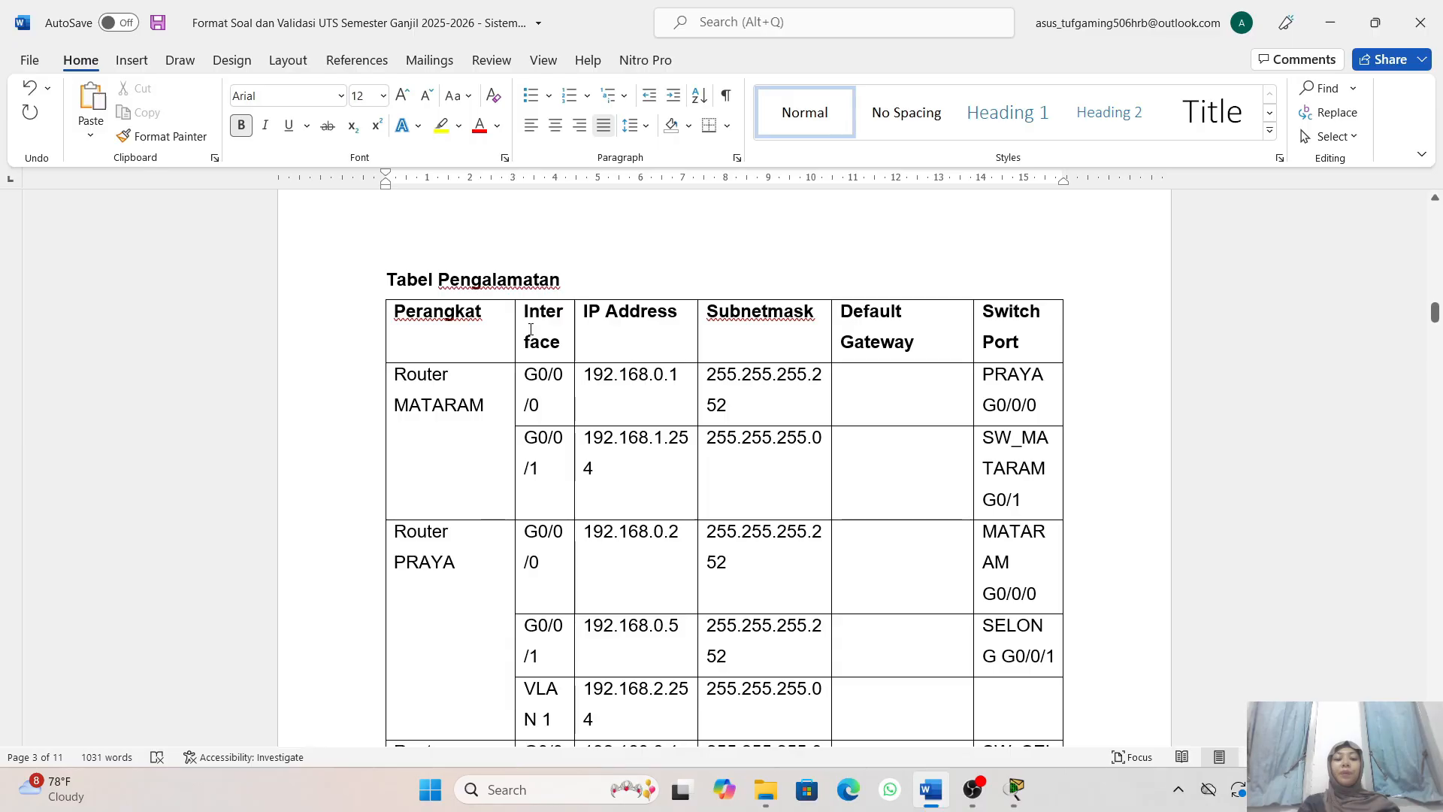
pyautogui.scroll(-1, 610, 355)
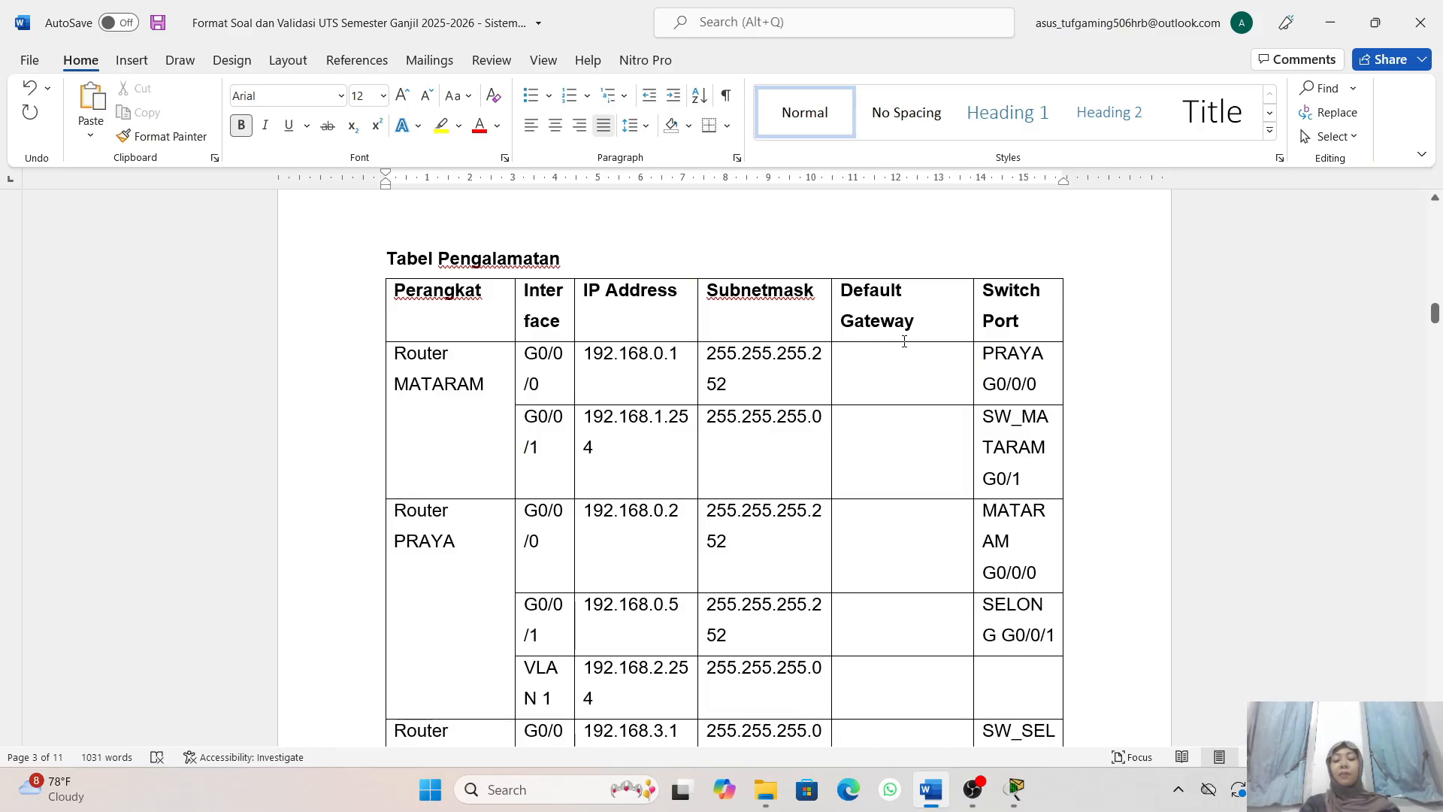
pyautogui.scroll(-2, 1002, 352)
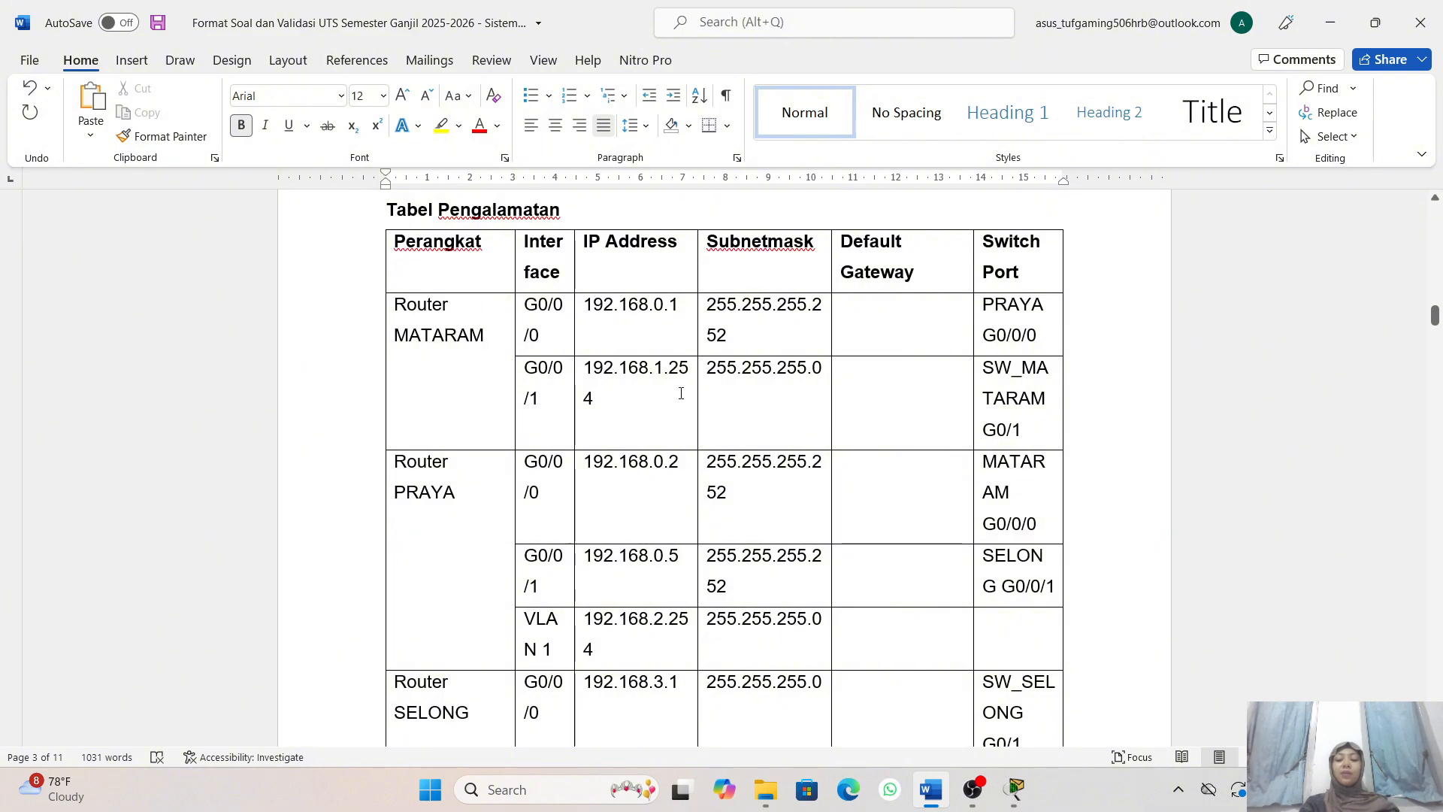
pyautogui.scroll(-12, 681, 393)
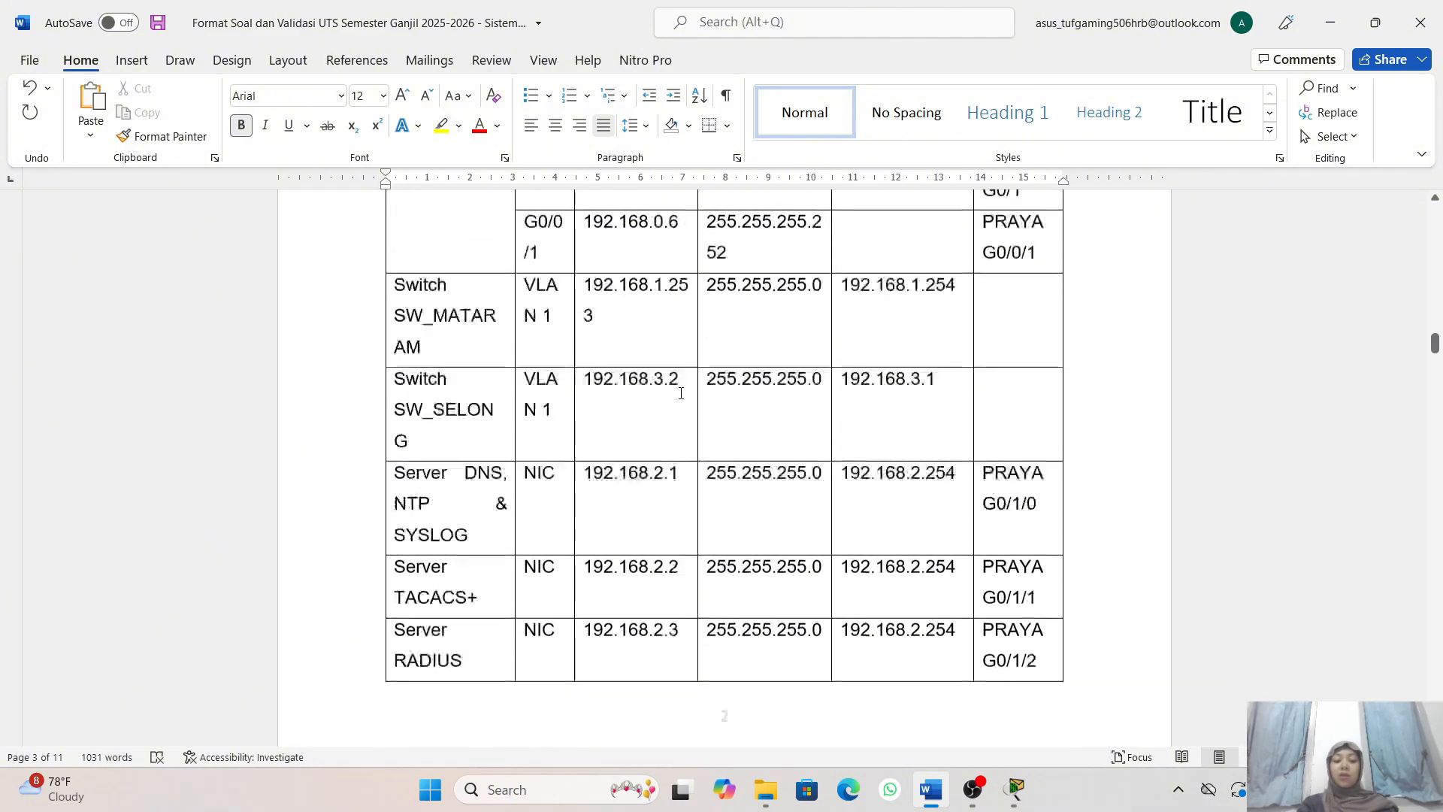
pyautogui.scroll(-10, 681, 393)
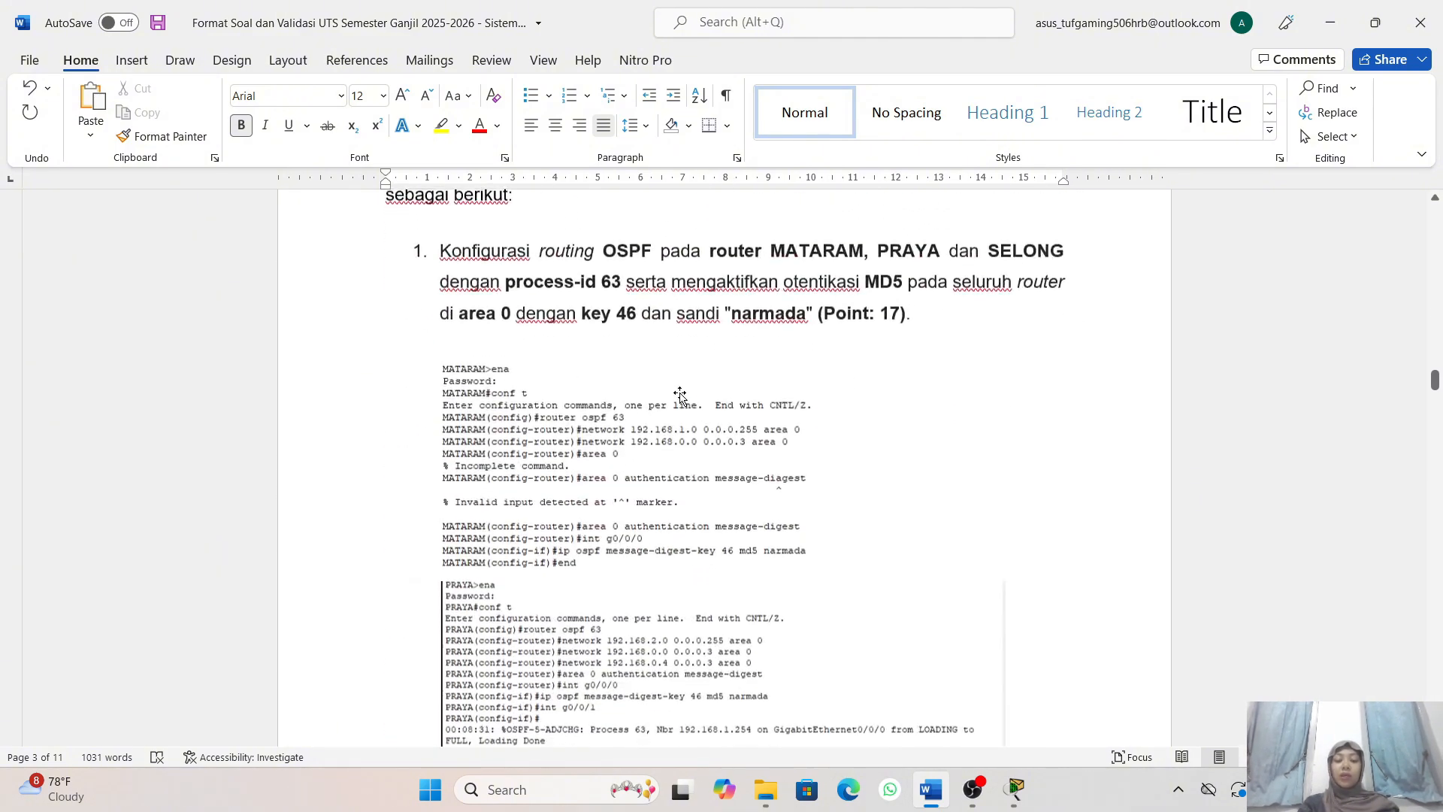
# - Read the first exam task on OSPF routing with MD5 authentication for routers MATARAM, PRAYA and SELONG
pyautogui.scroll(3, 681, 393)
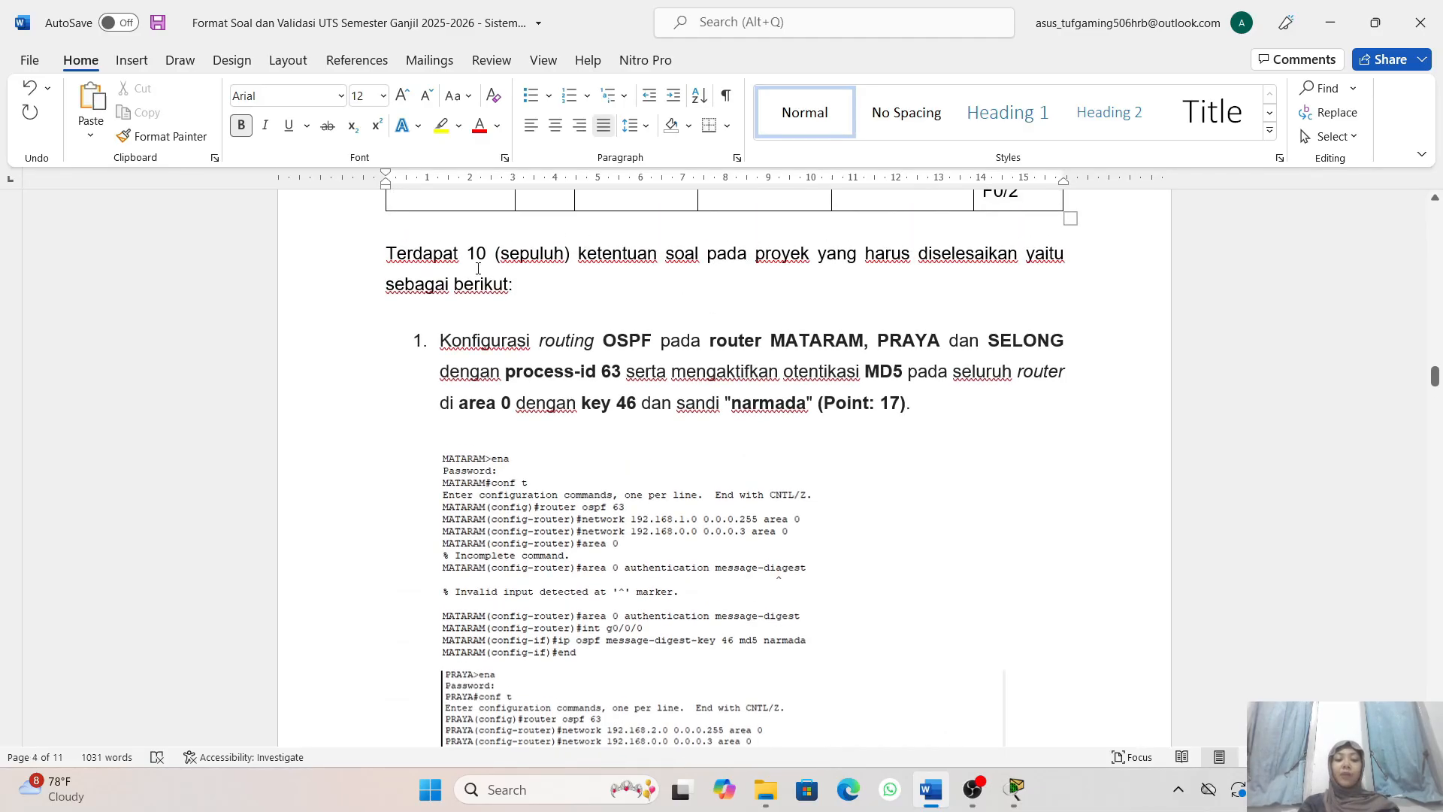
pyautogui.scroll(1, 478, 269)
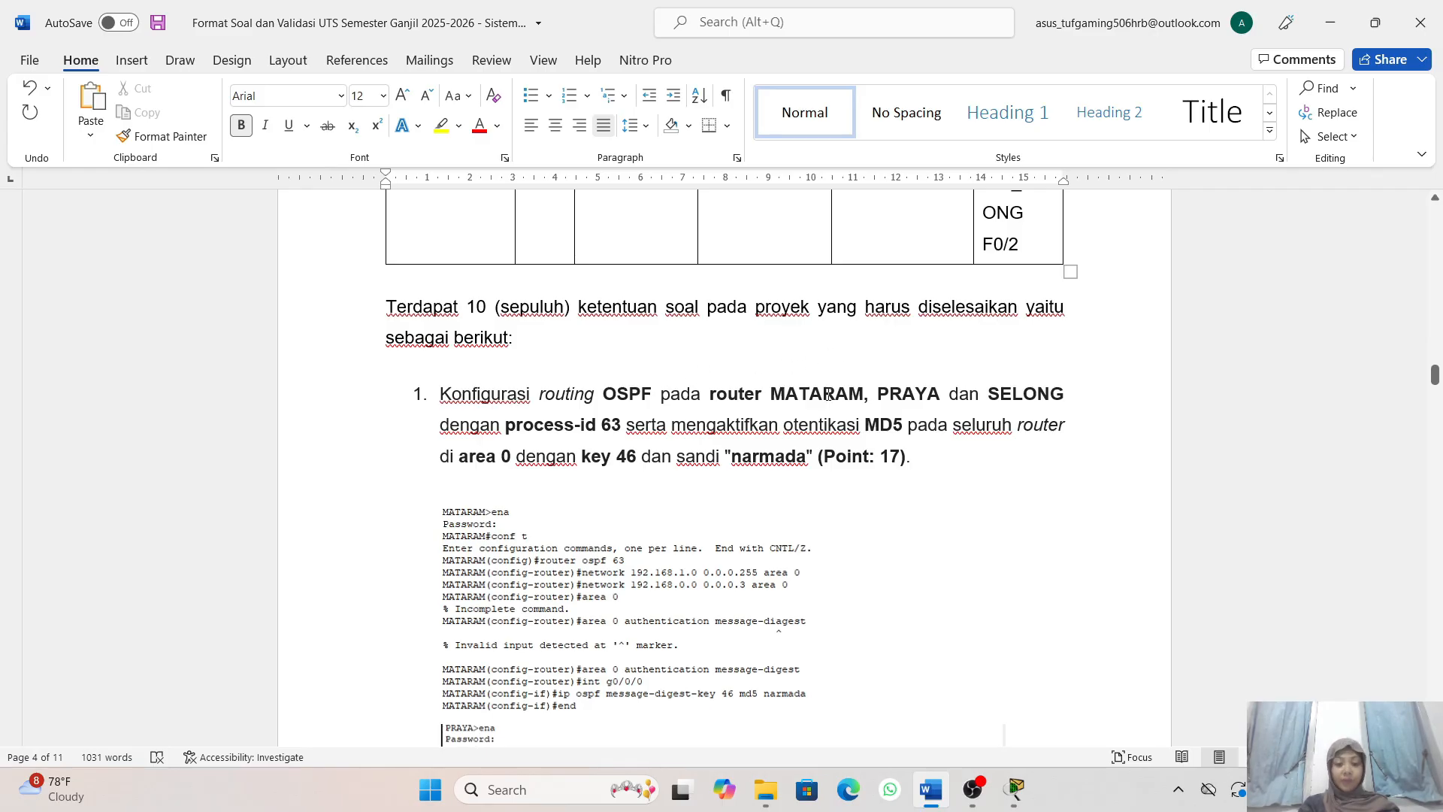
pyautogui.click(483, 438)
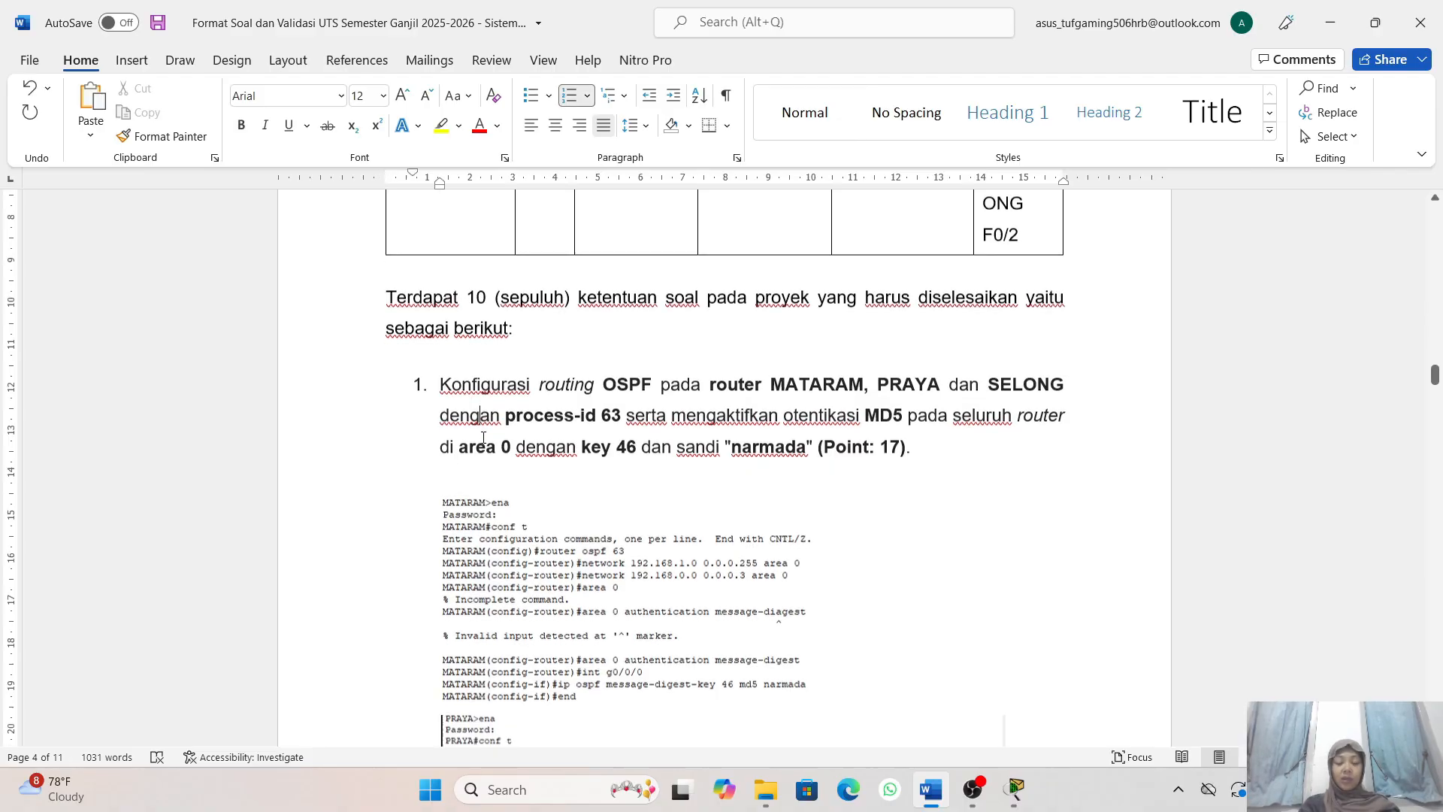
pyautogui.scroll(-1, 489, 421)
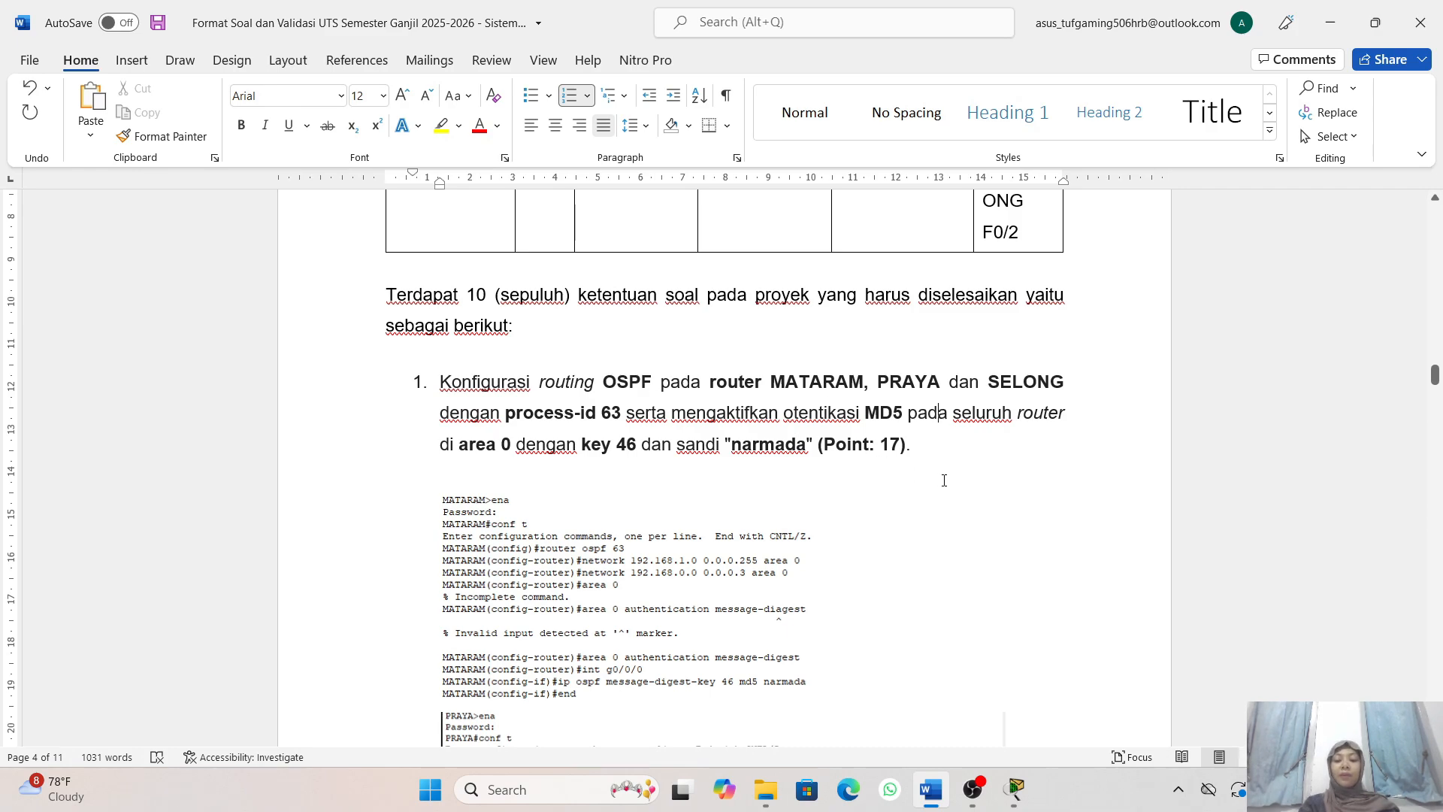
pyautogui.scroll(-1, 1045, 475)
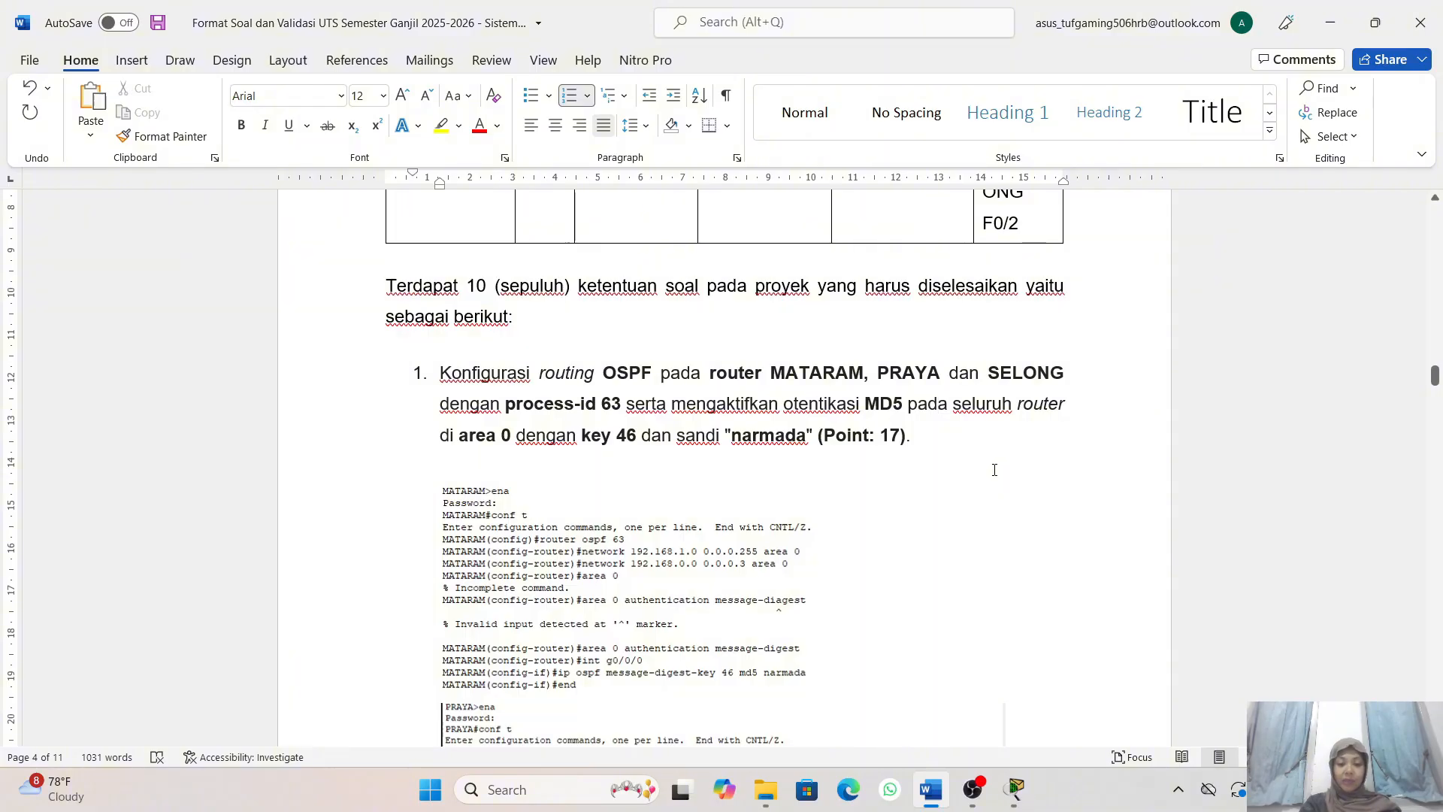
pyautogui.scroll(-1, 917, 520)
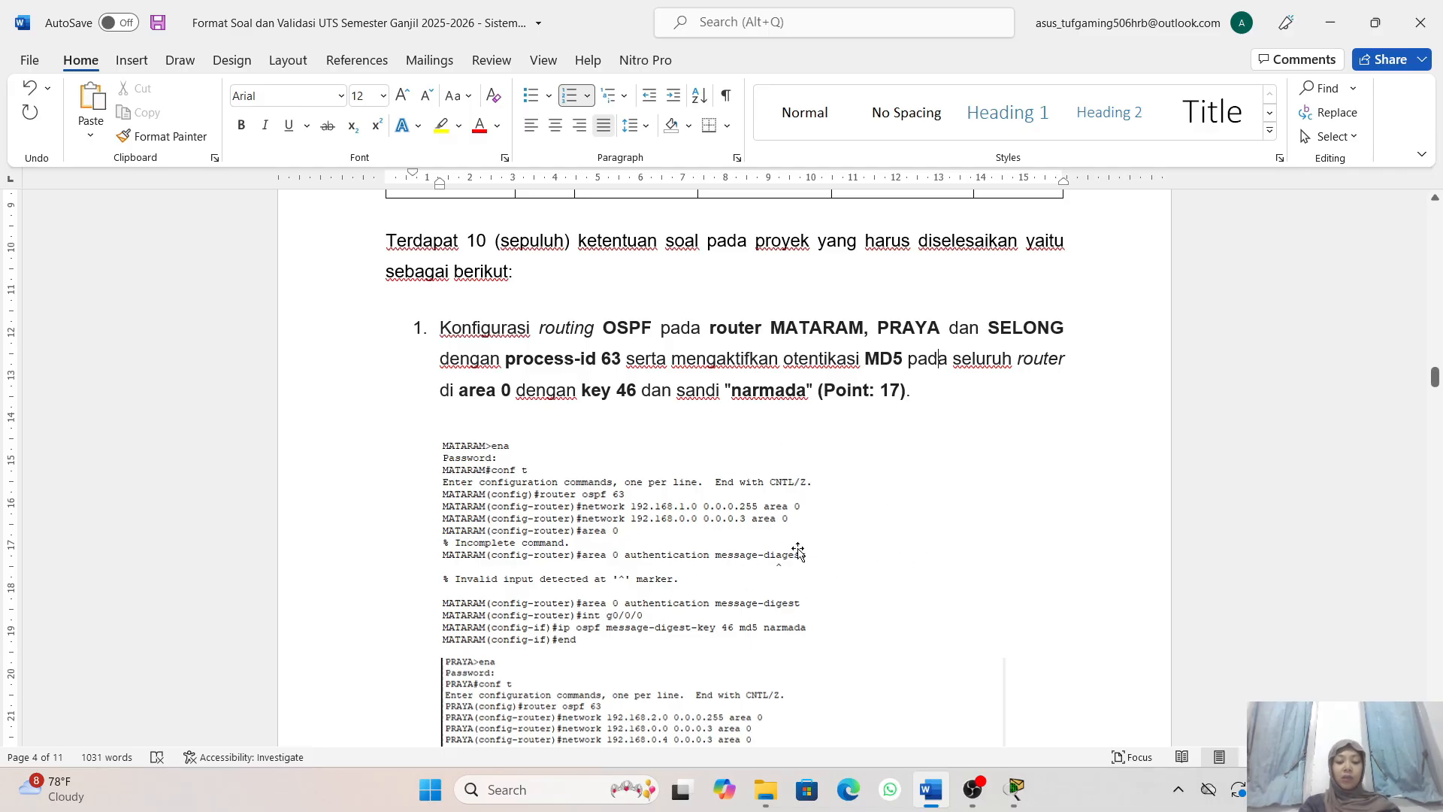
# - Place the exam document side by side with Cisco Packet Tracer, showing the first task's text next to the router topology
pyautogui.press('super+Left')
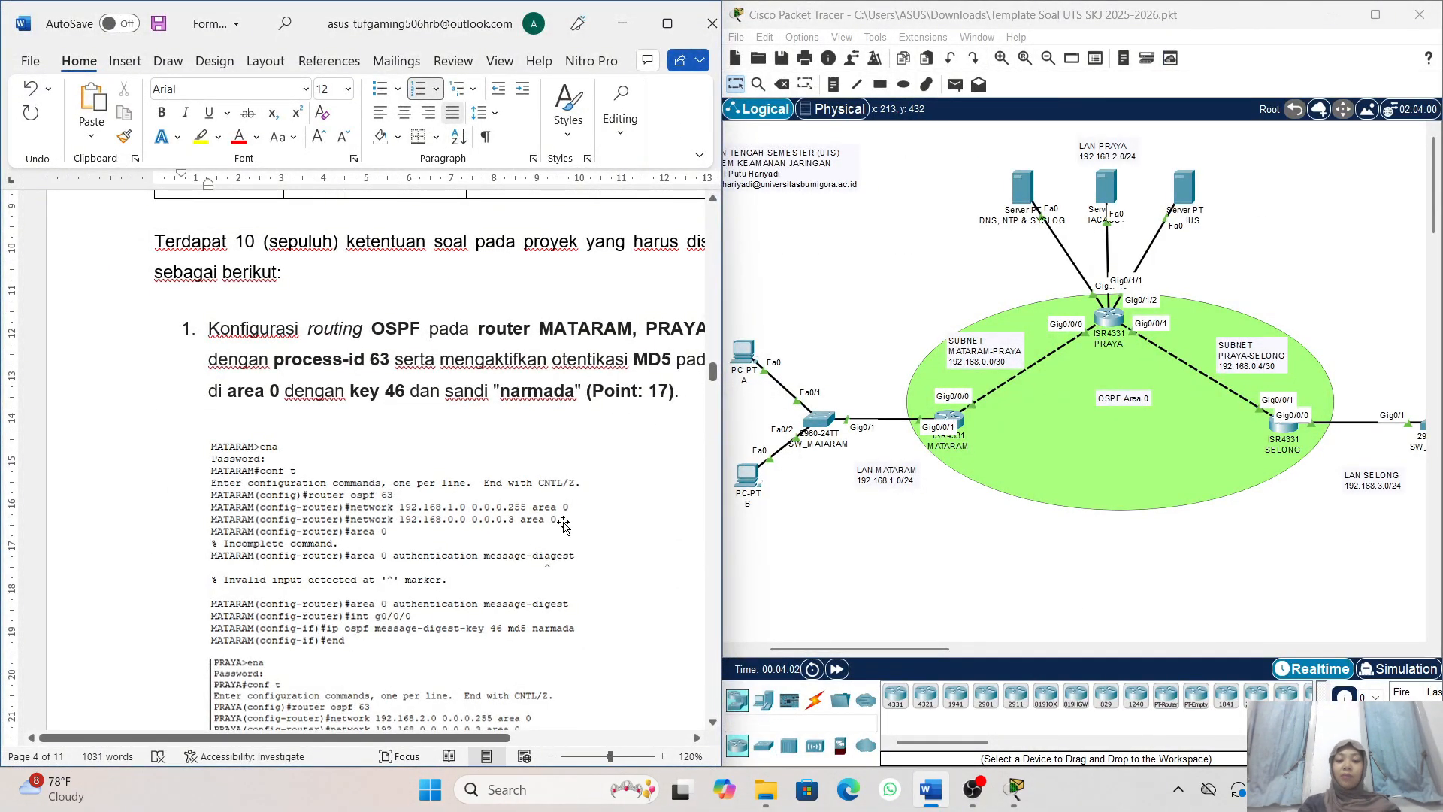
pyautogui.hscroll(3, 563, 524)
pyautogui.hscroll(3, 565, 524)
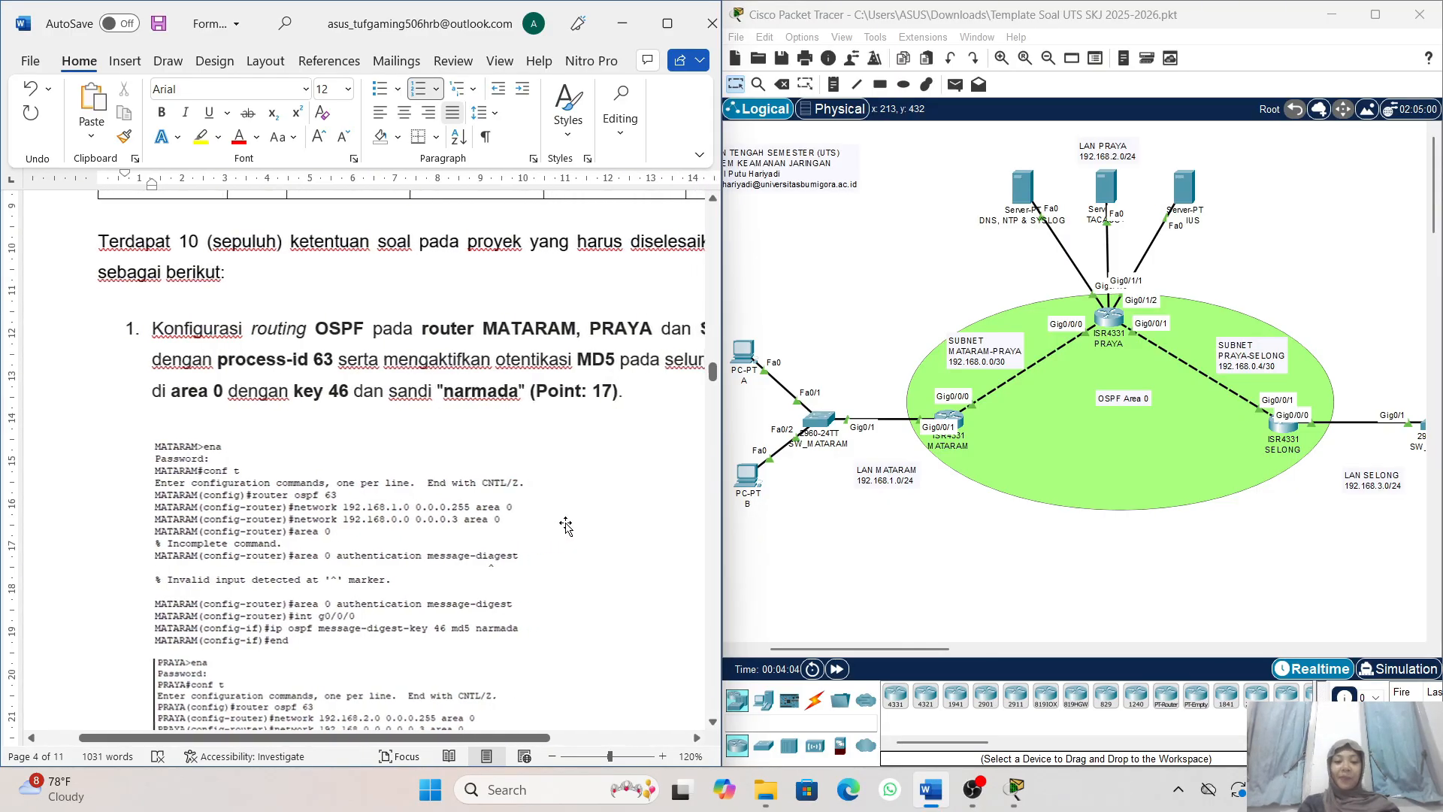
pyautogui.click(573, 429)
pyautogui.scroll(1, 550, 394)
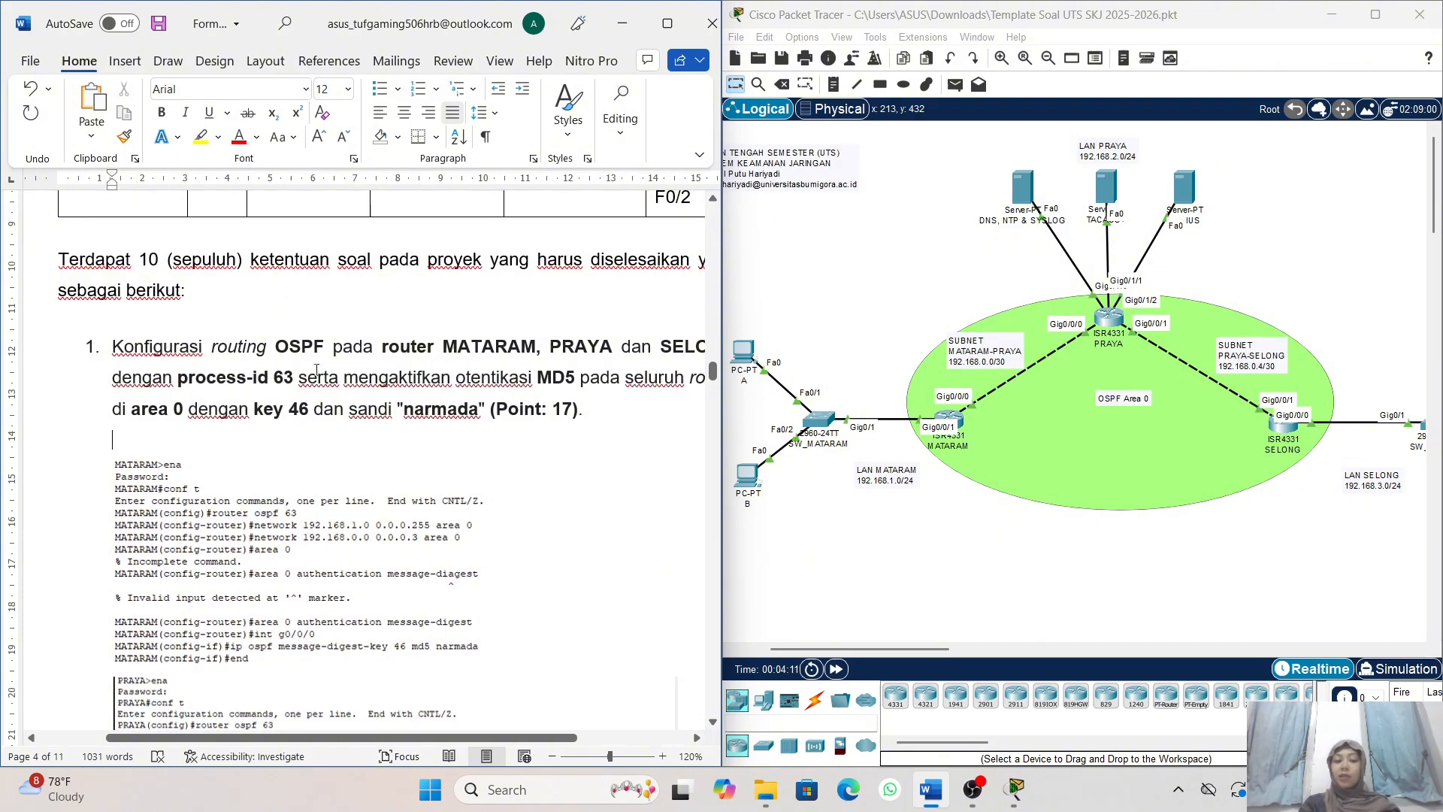
pyautogui.hscroll(1, 448, 404)
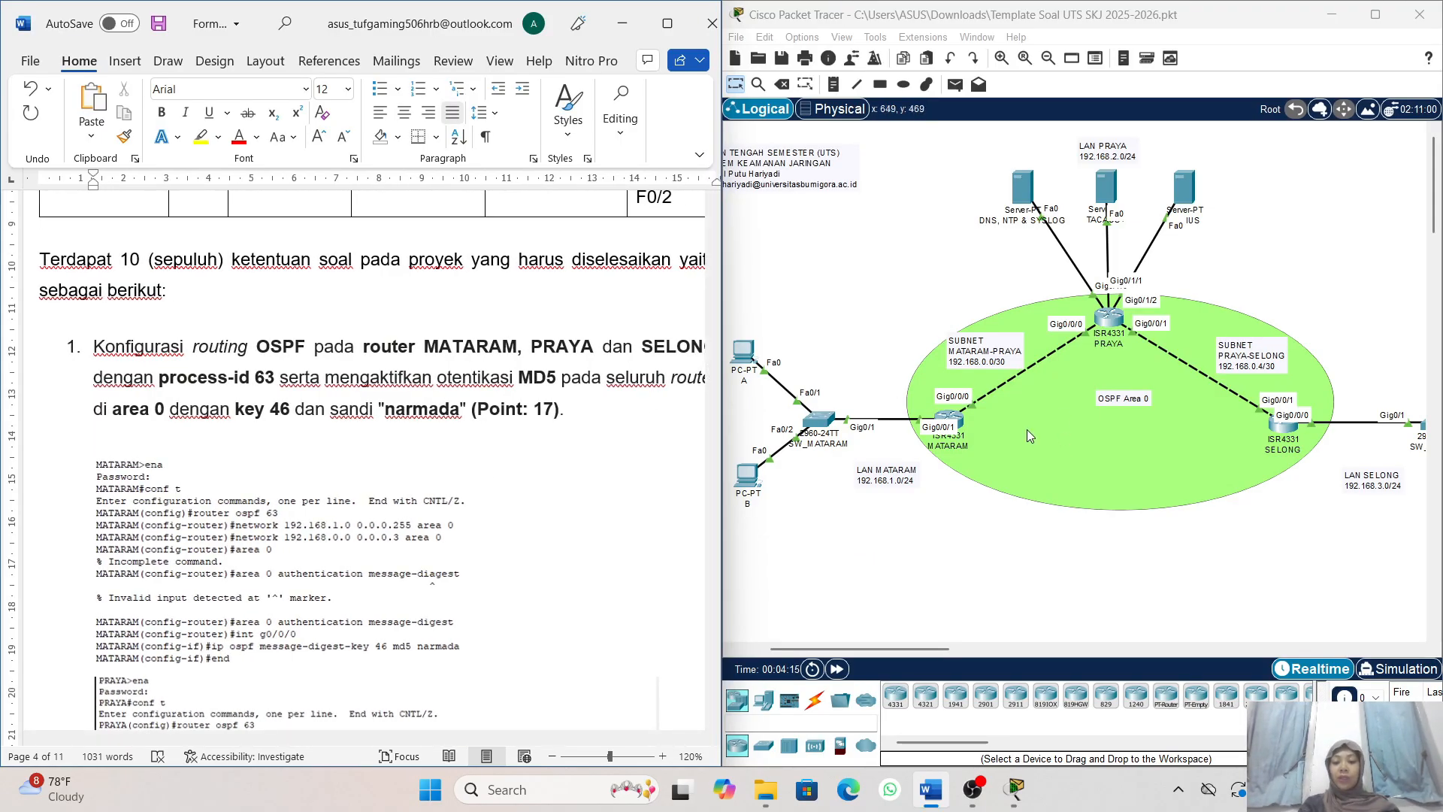
pyautogui.hscroll(-2, 1003, 424)
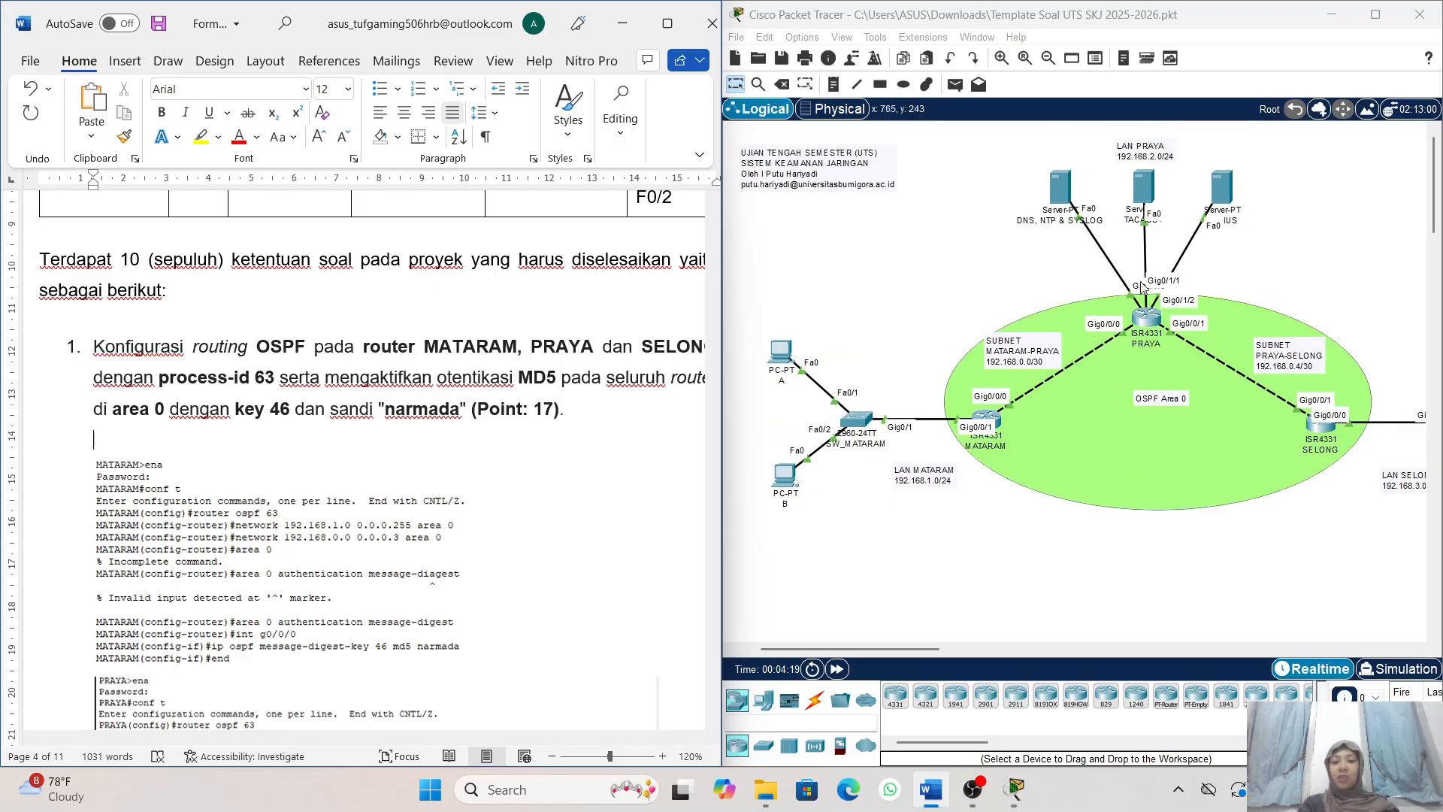
pyautogui.hscroll(3, 1082, 412)
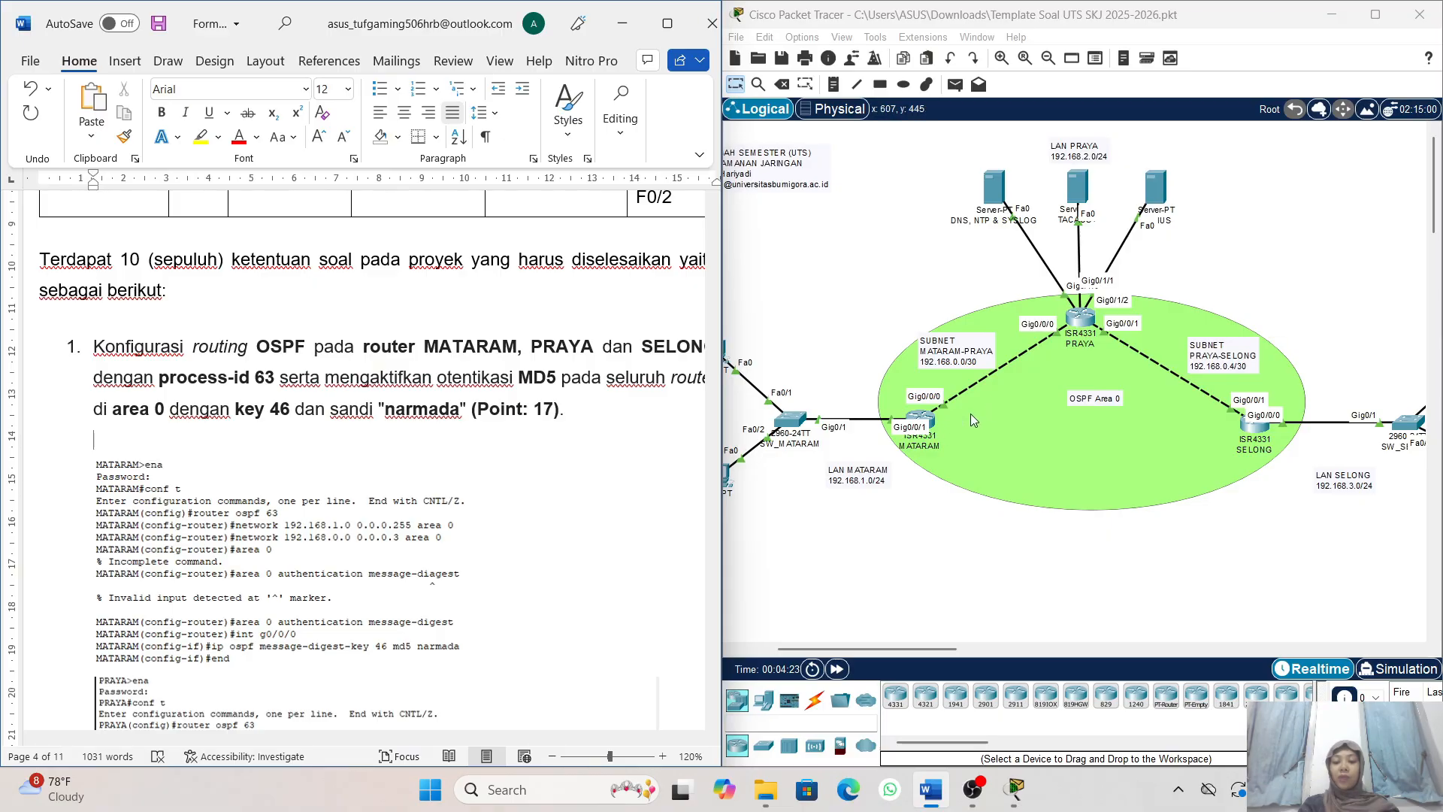
# - Open the MATARAM router's command line interface, moving its window off the task text
pyautogui.click(912, 524)
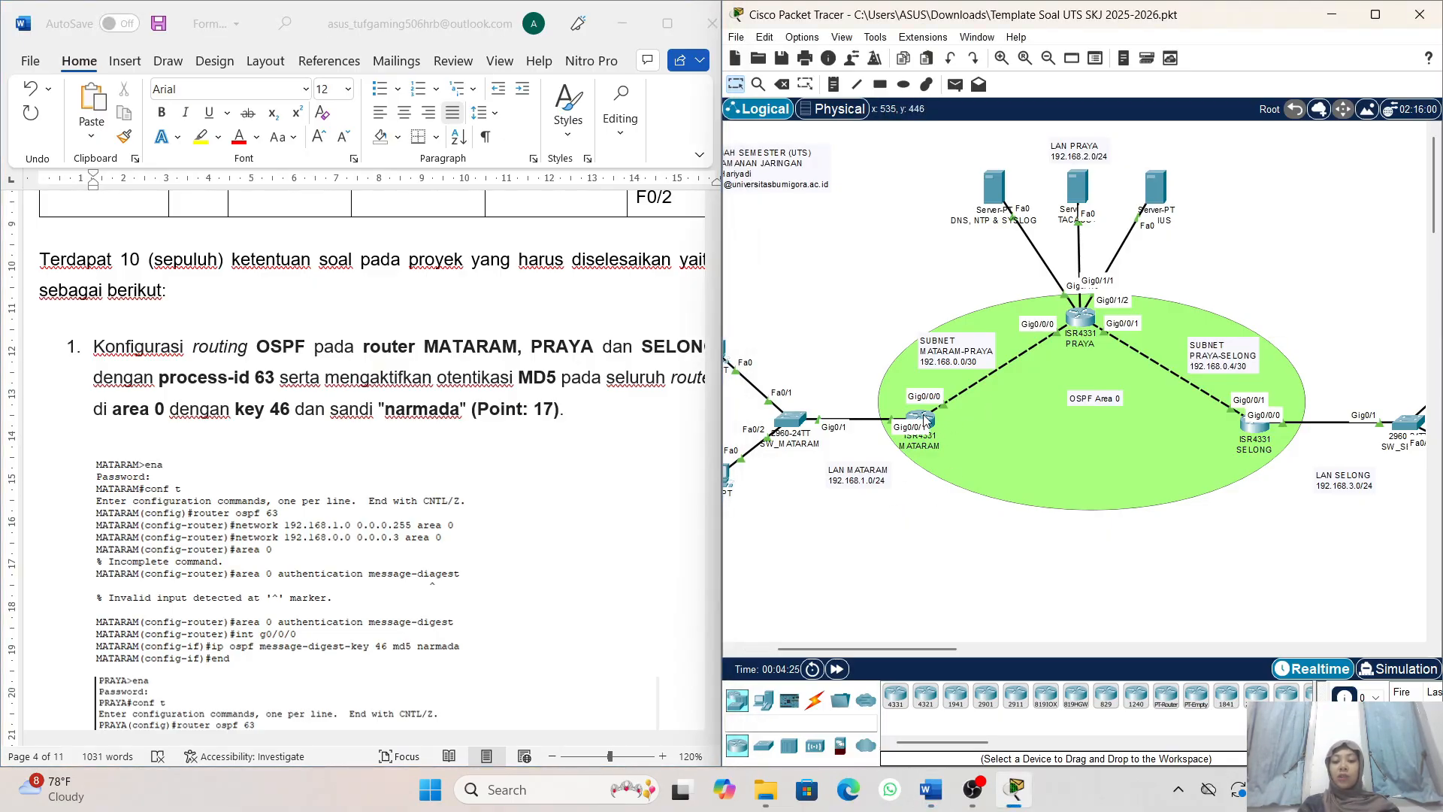
pyautogui.click(925, 420)
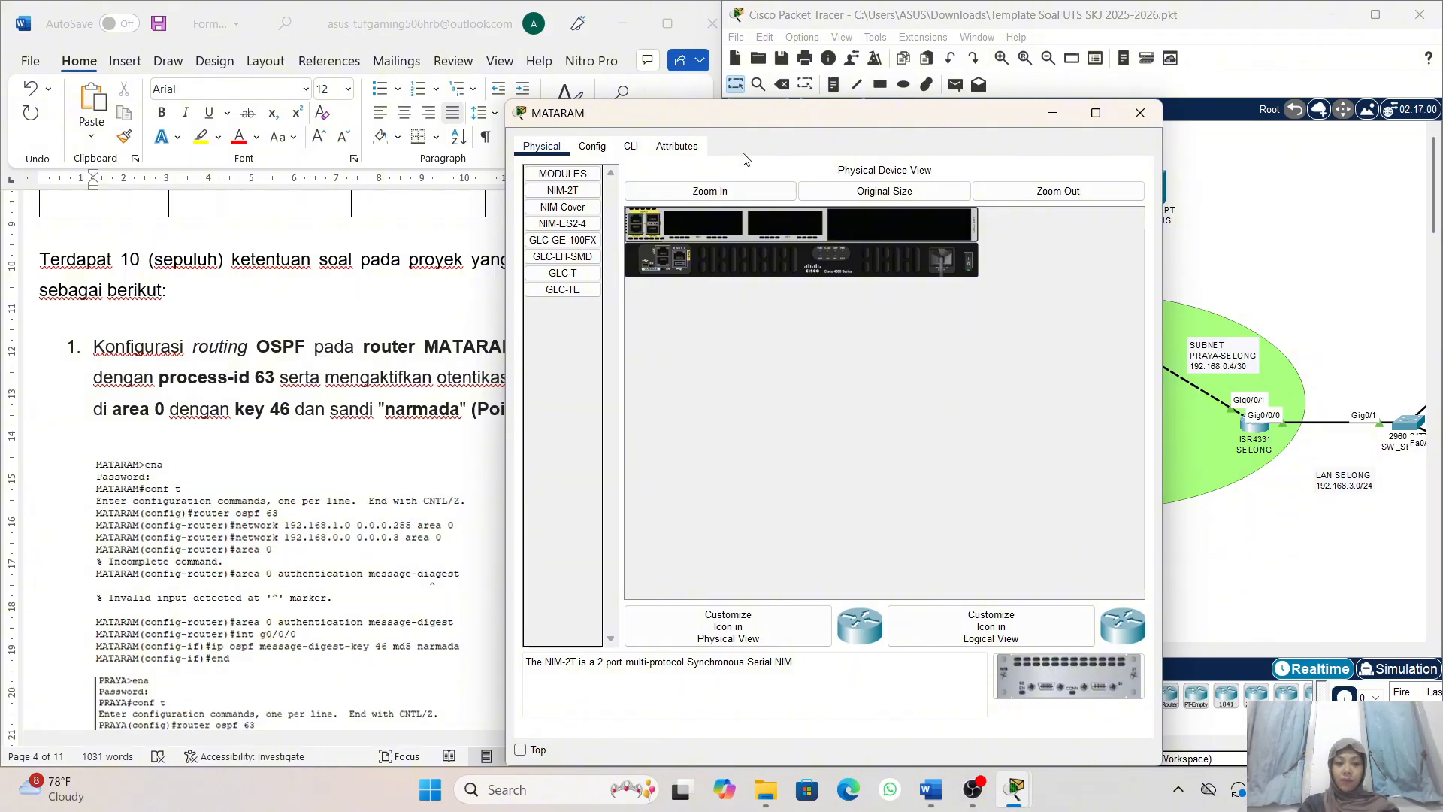
pyautogui.moveTo(603, 124); pyautogui.dragTo(711, 123)
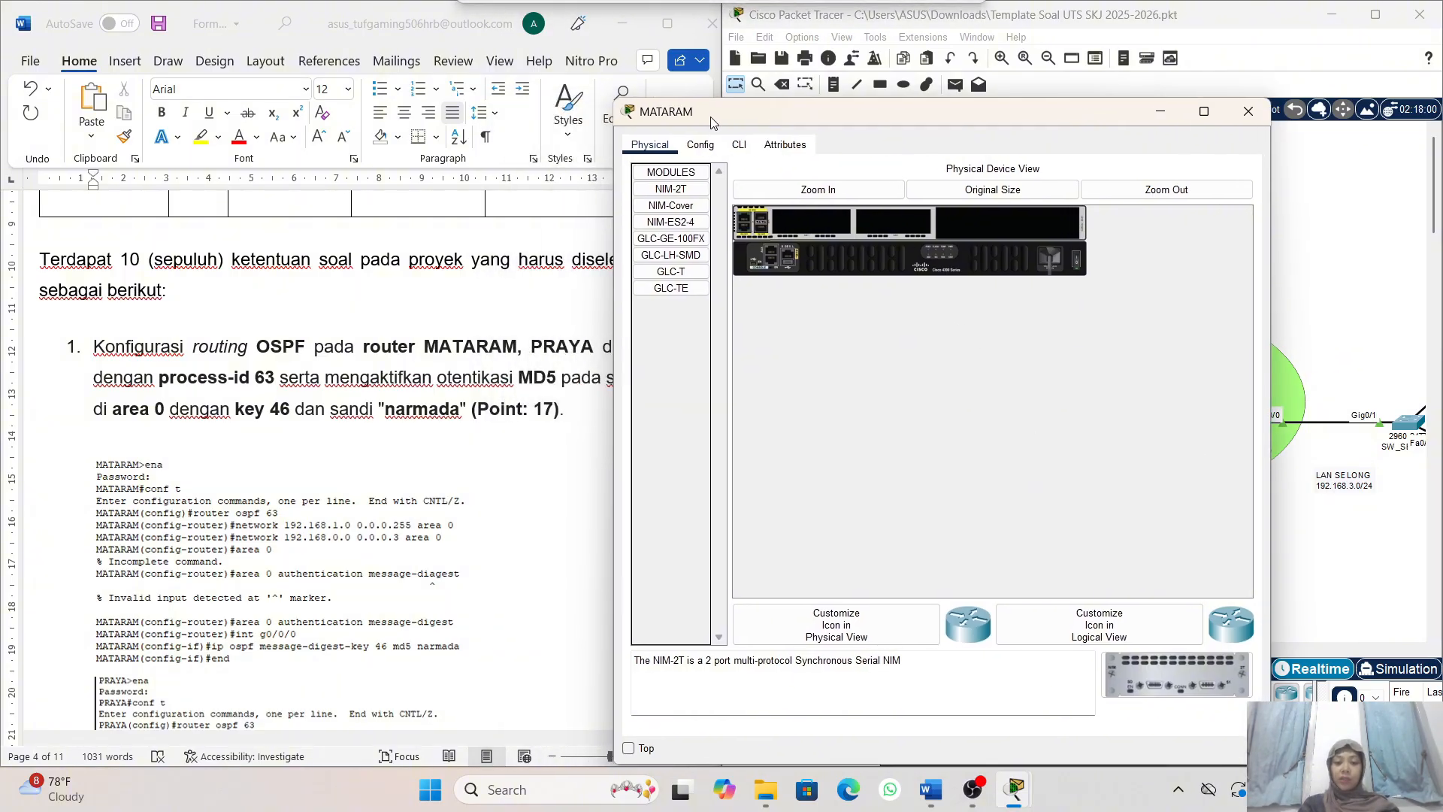
pyautogui.click(740, 145)
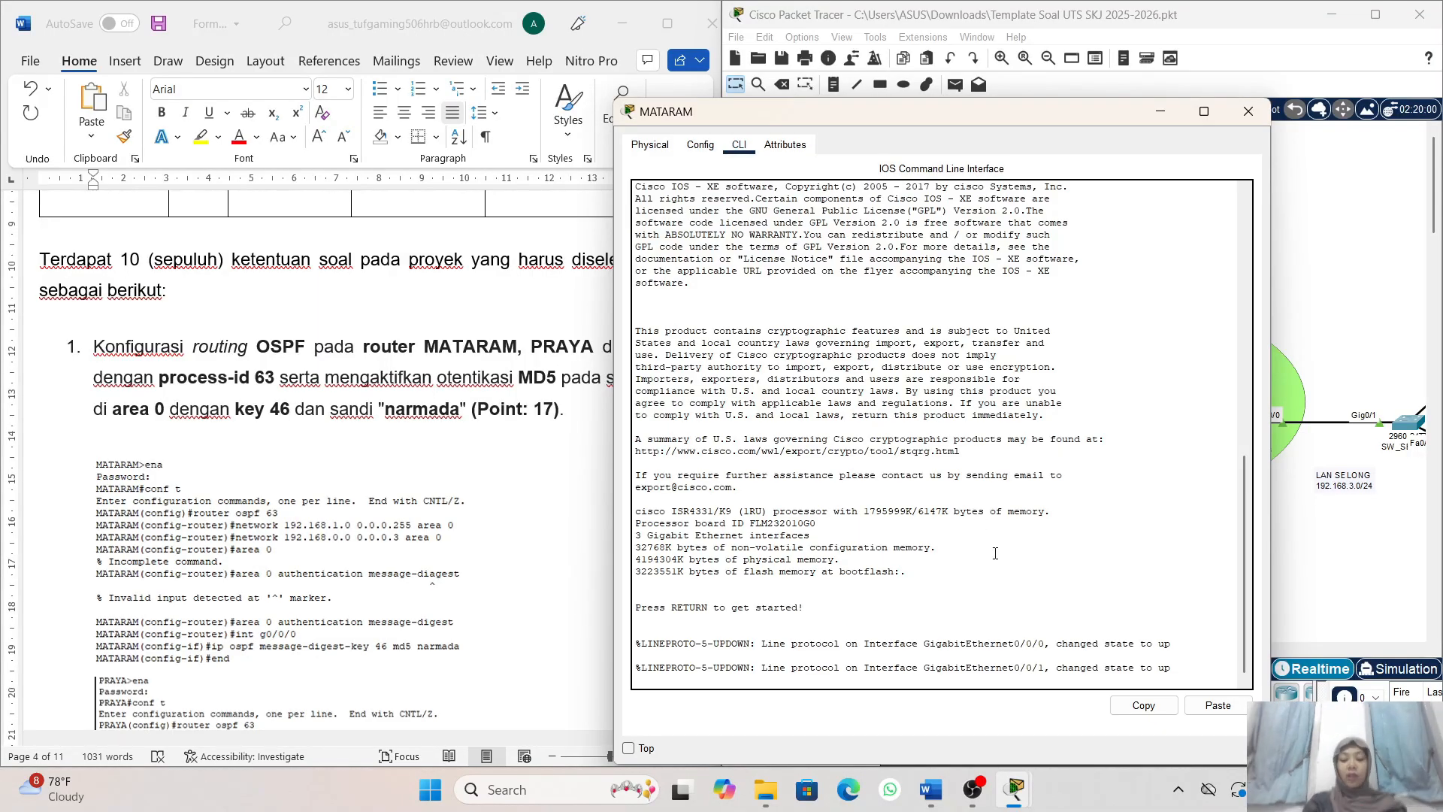
# - Enter privileged mode on MATARAM with ena and the enable secret password, and enter global configuration with conf t
pyautogui.press('Return')
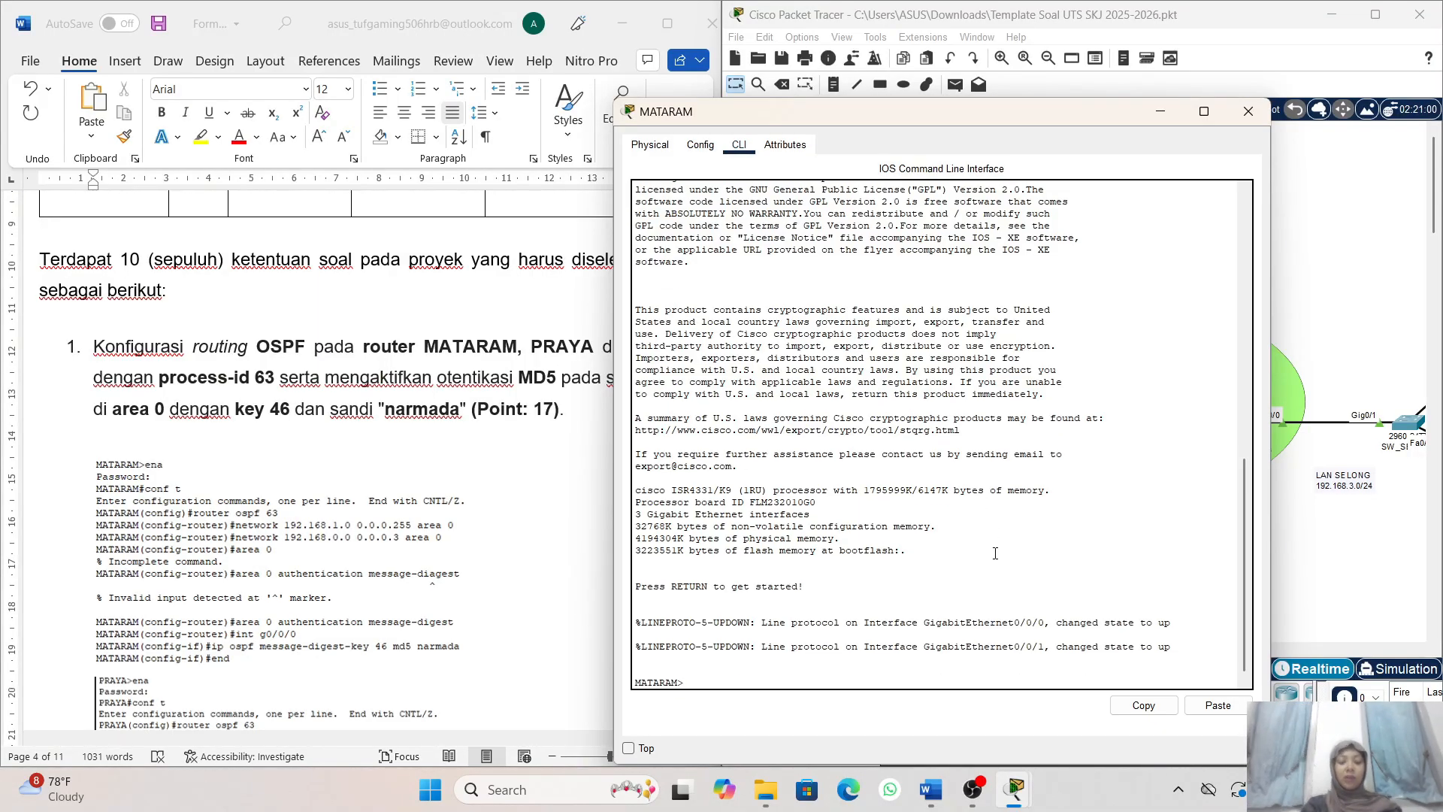
pyautogui.write('n')
pyautogui.press('BackSpace')
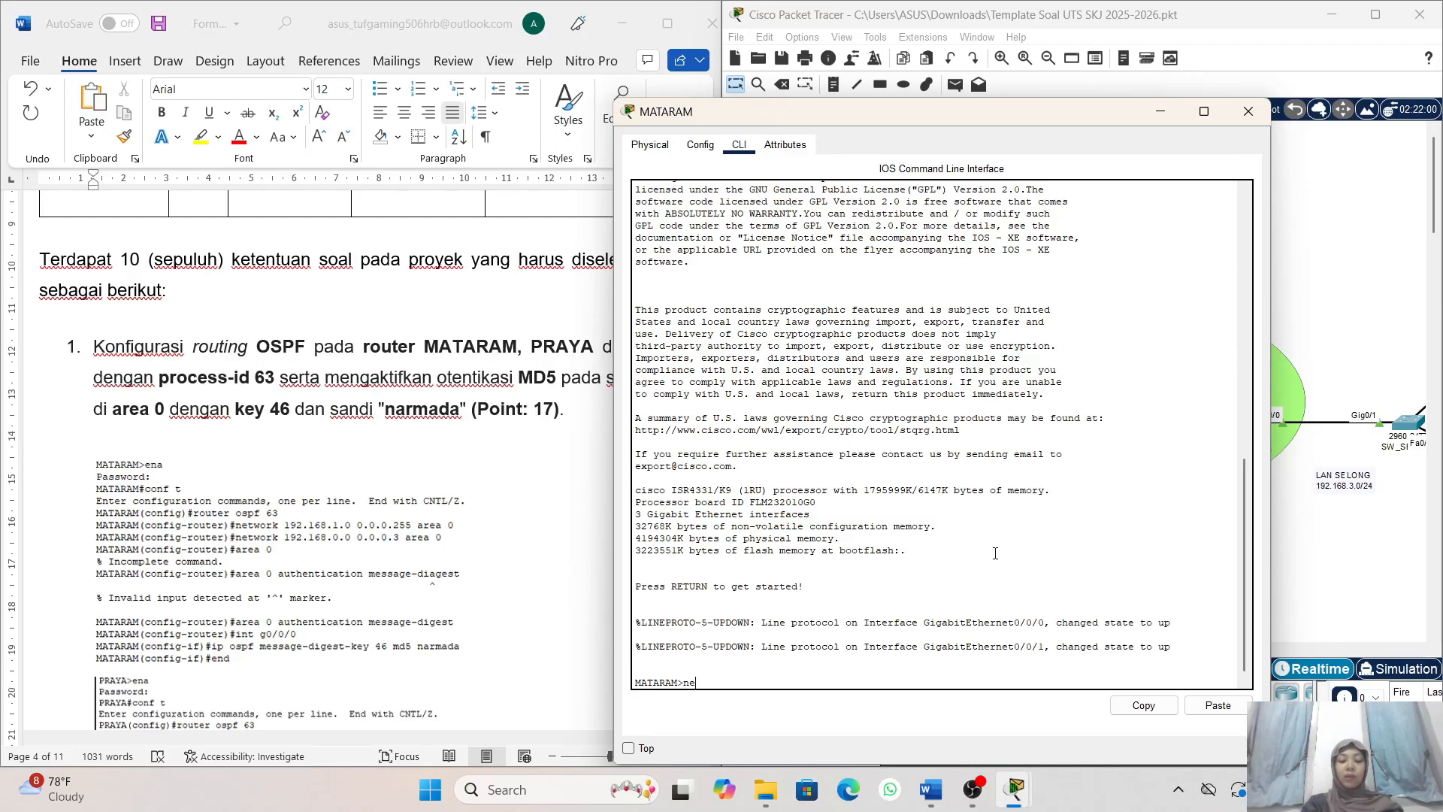
pyautogui.write('ena')
pyautogui.press('Return')
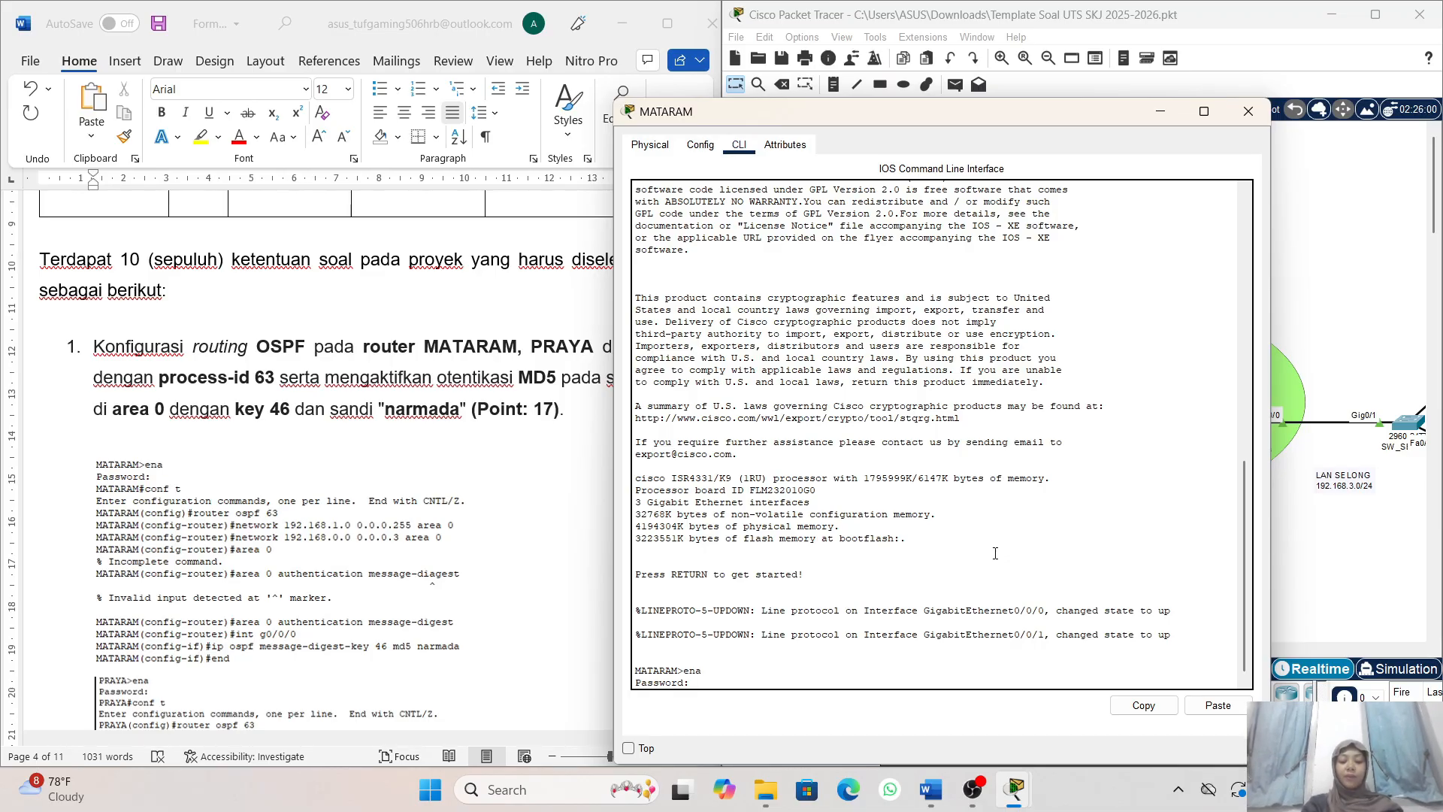
pyautogui.press('Return')
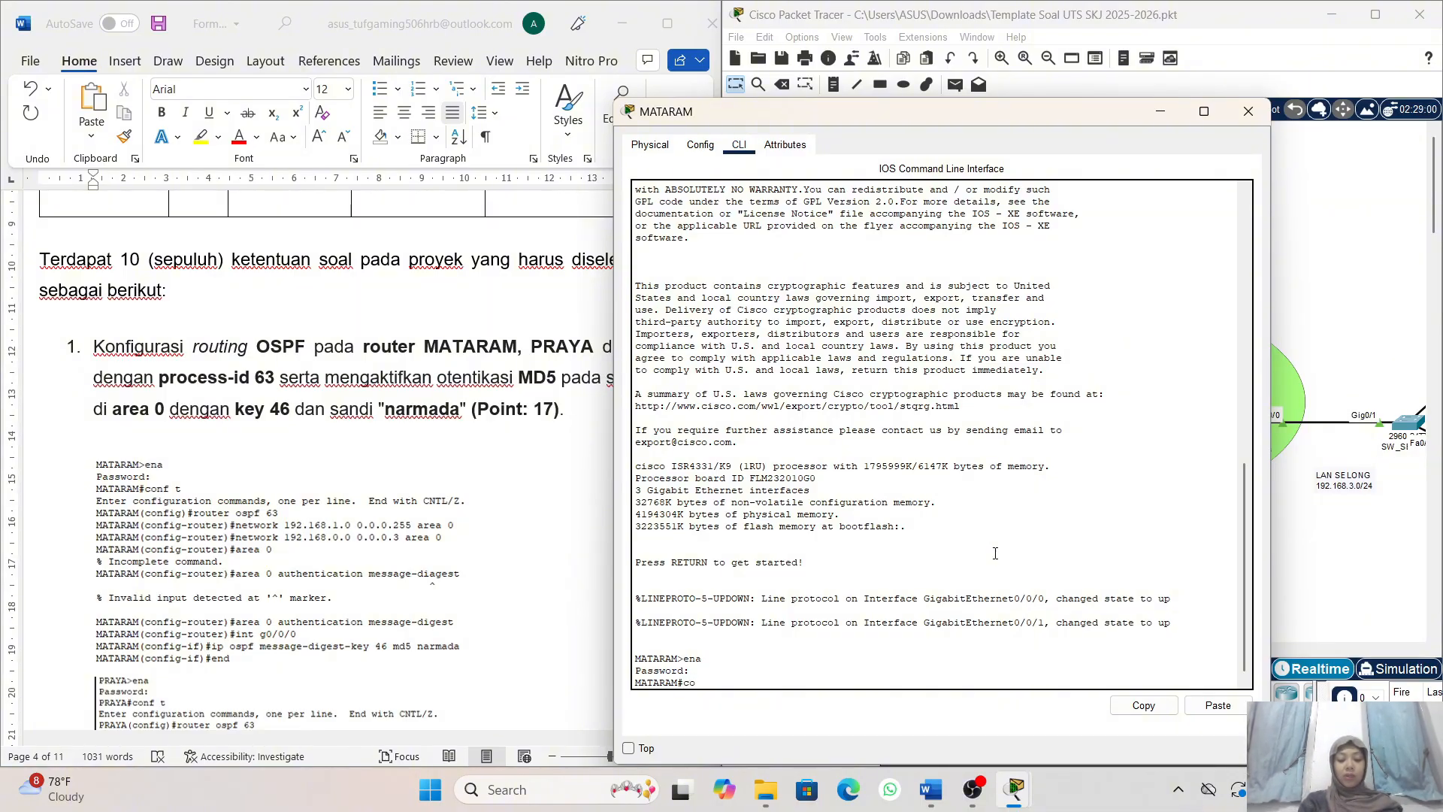
pyautogui.press('Return')
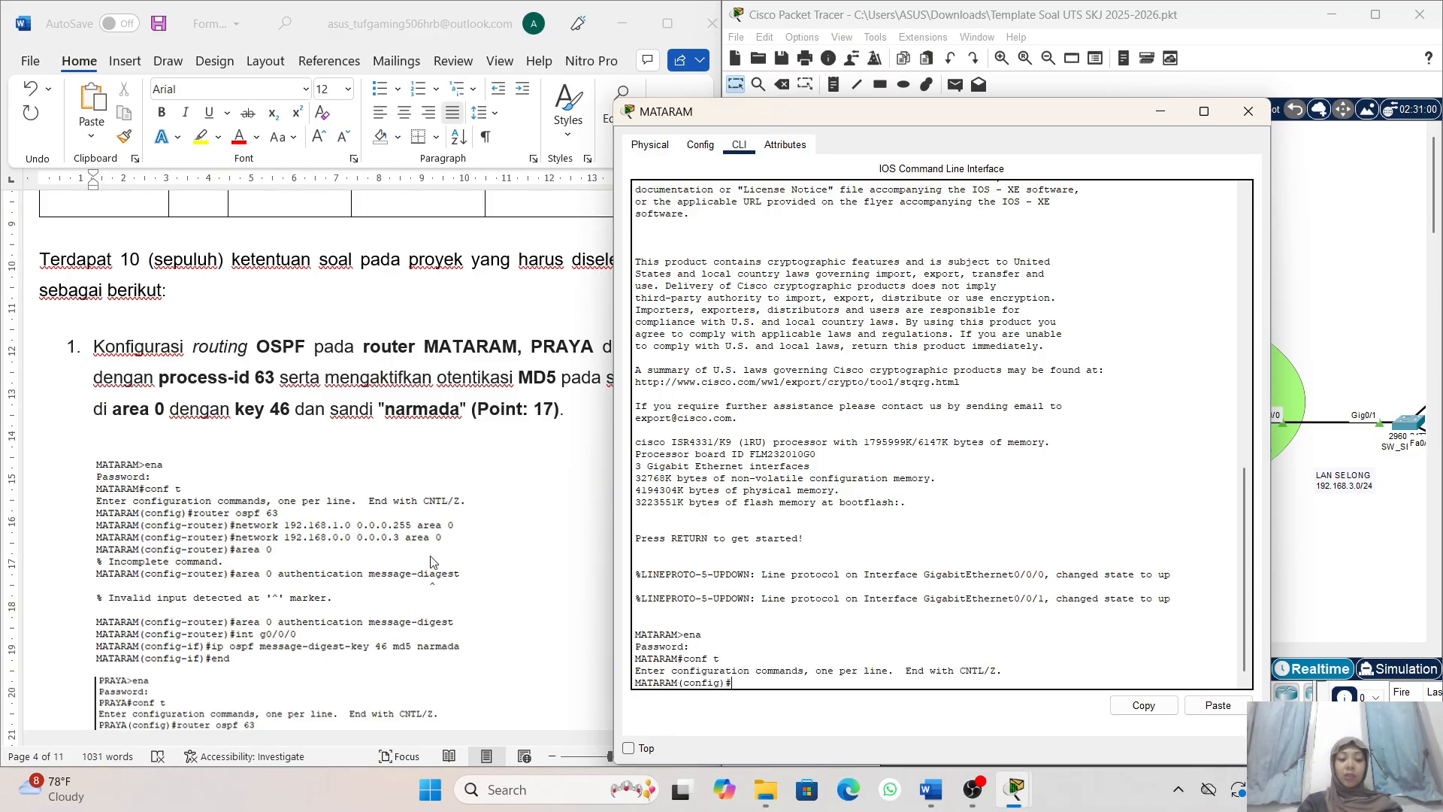
# - Uncover the task text behind the MATARAM window and start OSPF process 63 on MATARAM with router ospf 63
pyautogui.scroll(-1, 433, 561)
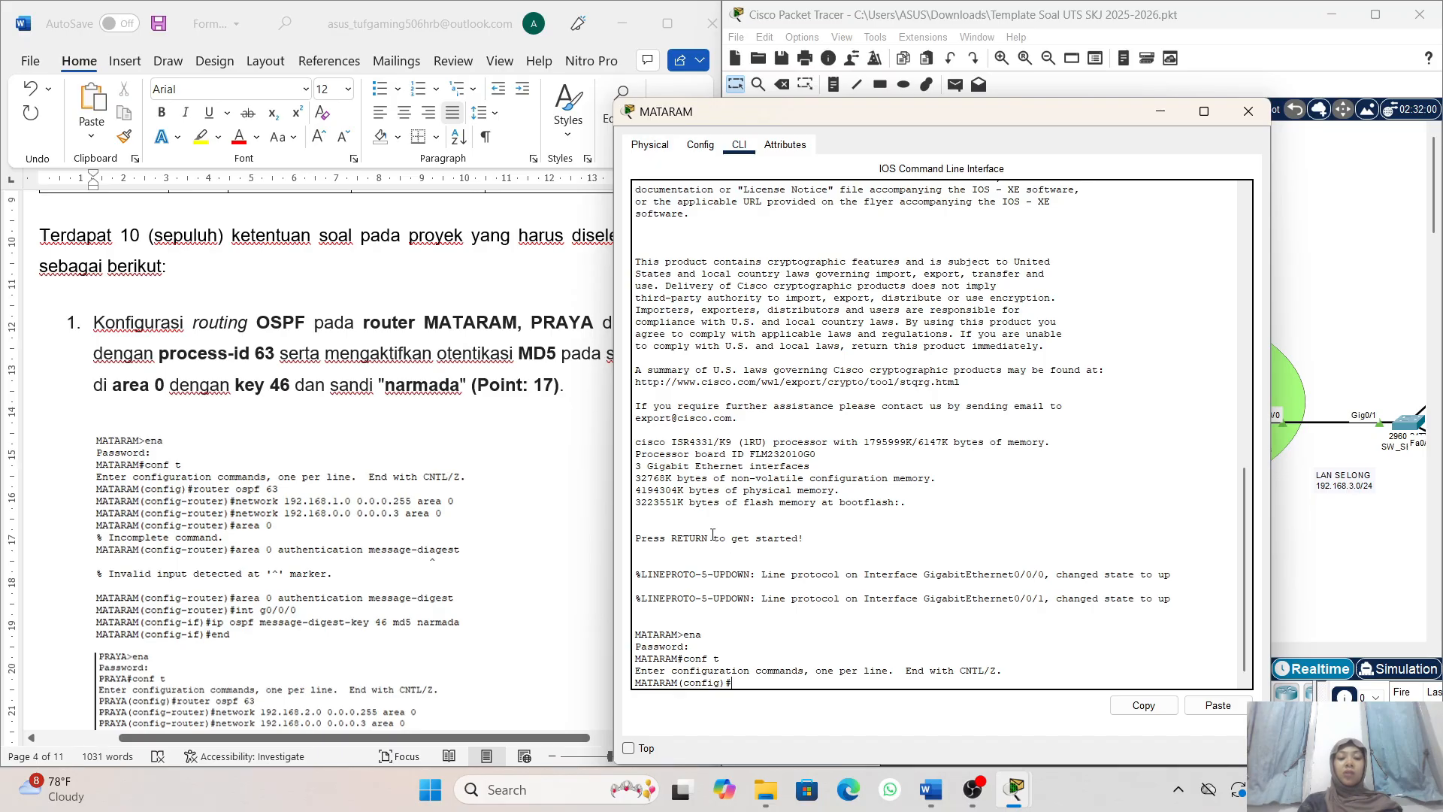
pyautogui.moveTo(772, 124); pyautogui.dragTo(856, 116)
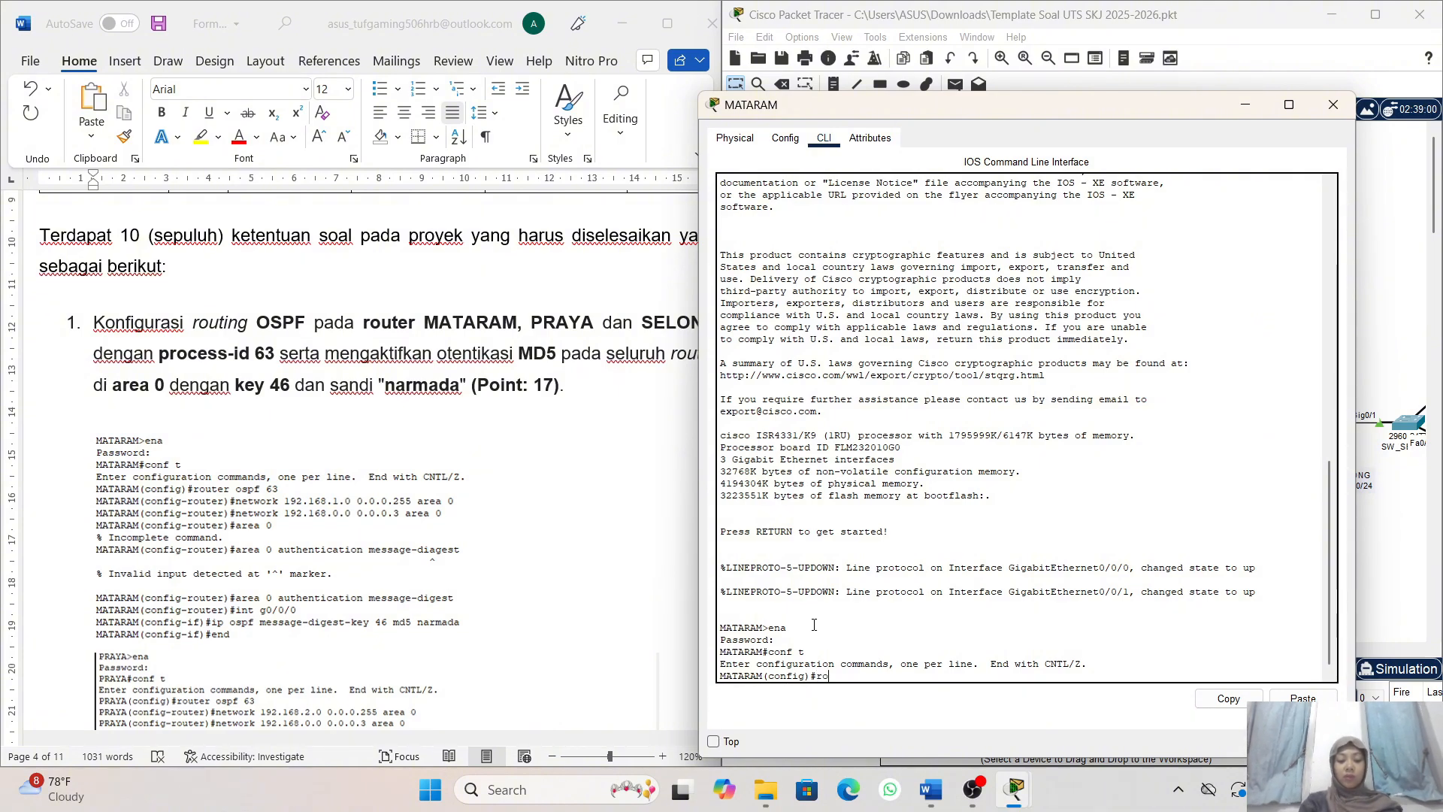
pyautogui.write('outer')
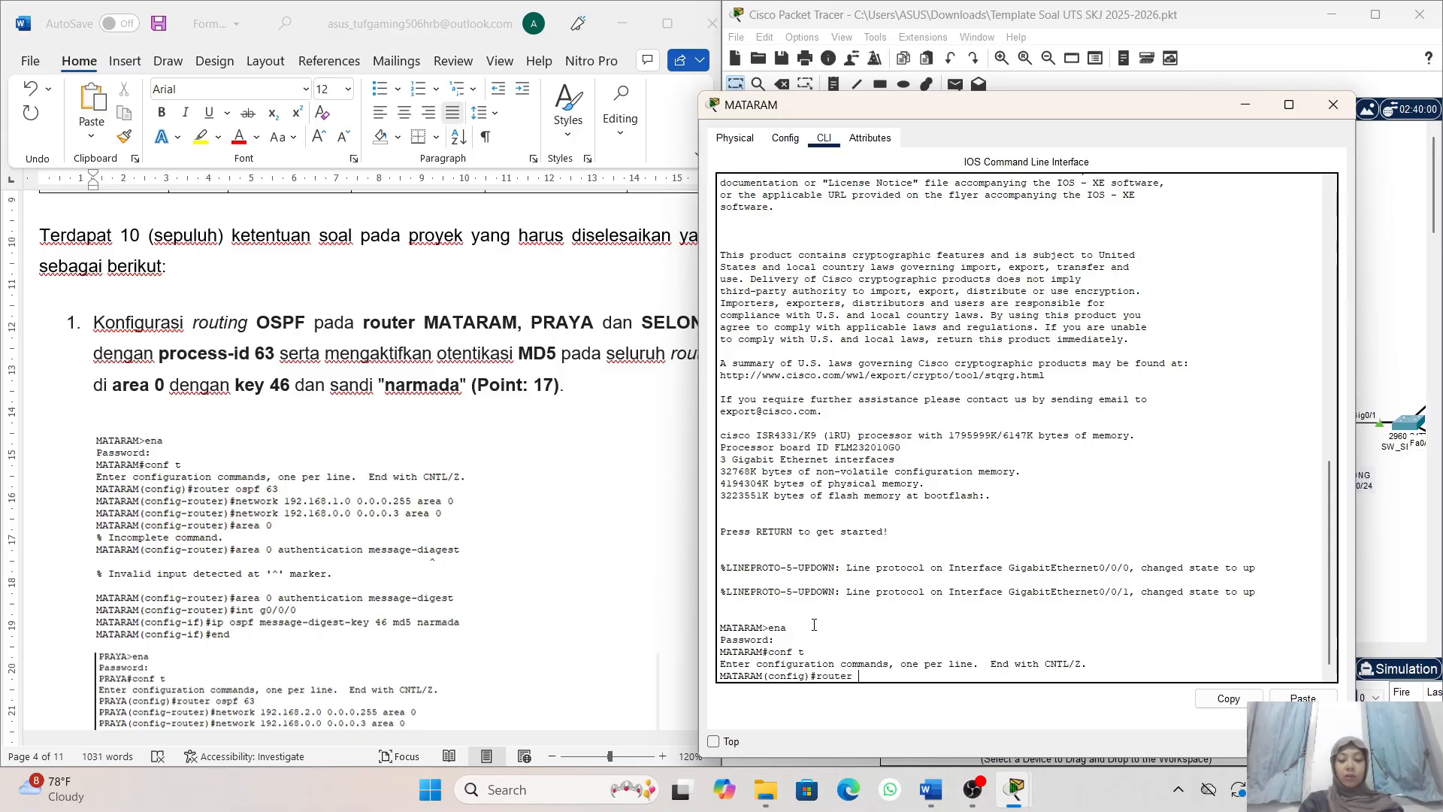
pyautogui.write(' ospf ')
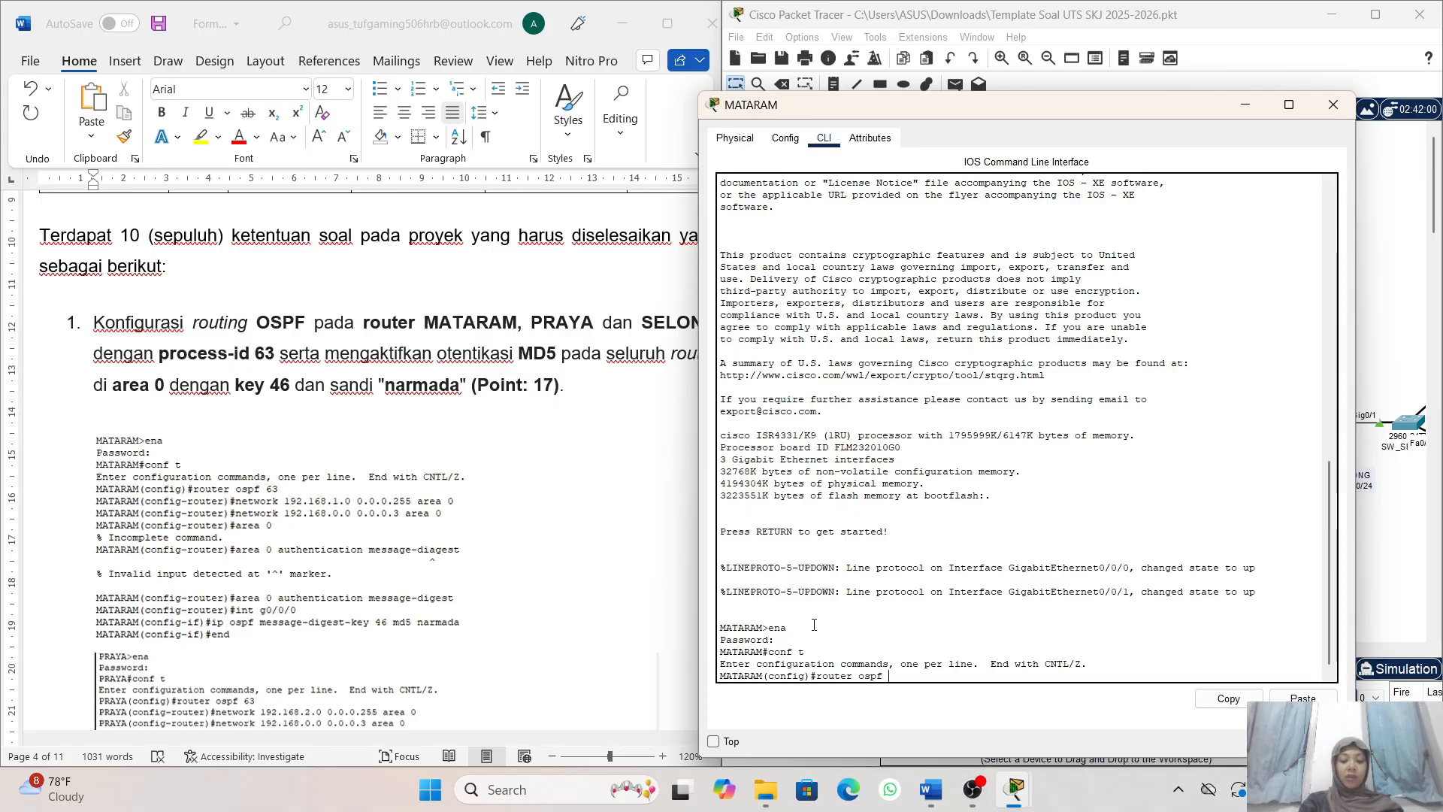
pyautogui.write('63')
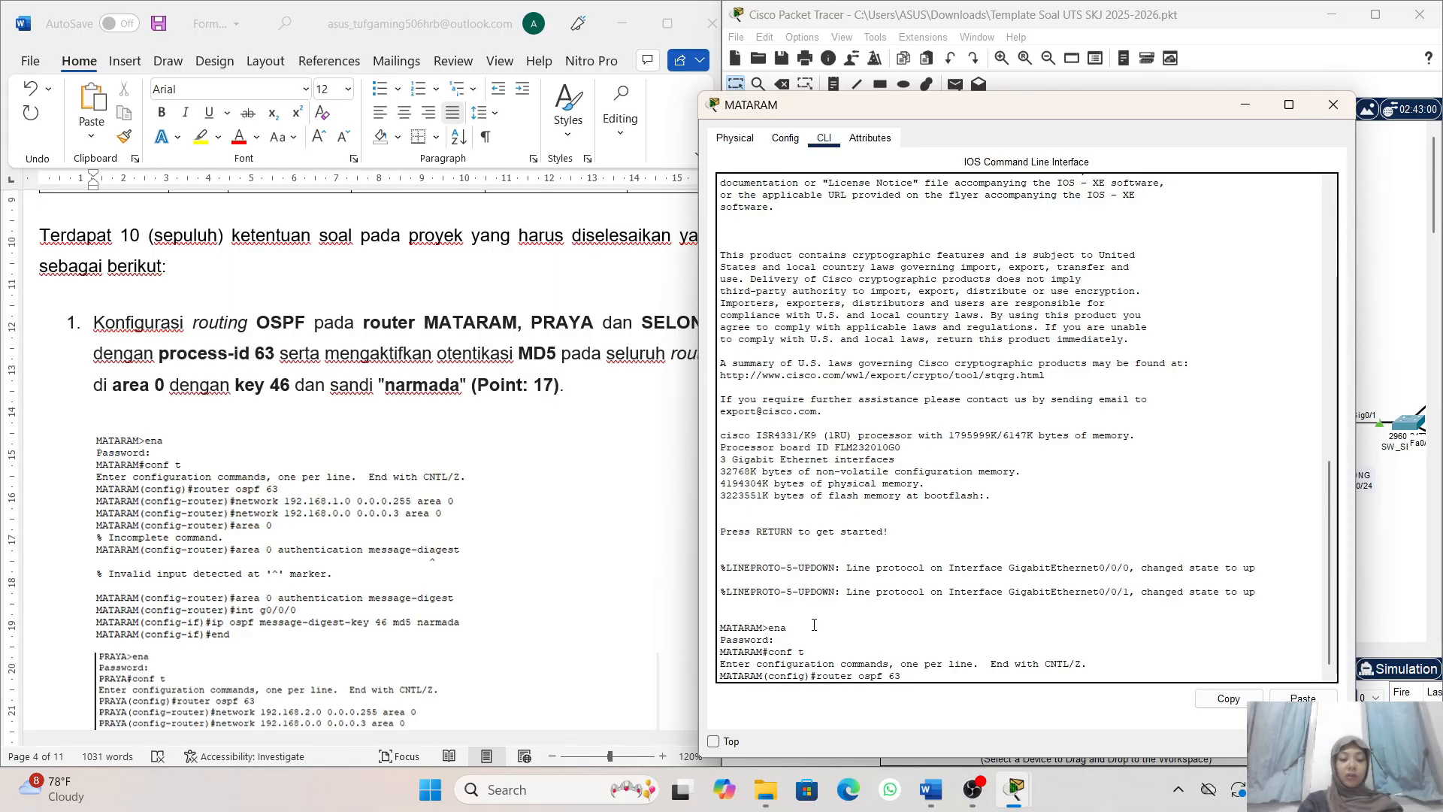
pyautogui.press('Return')
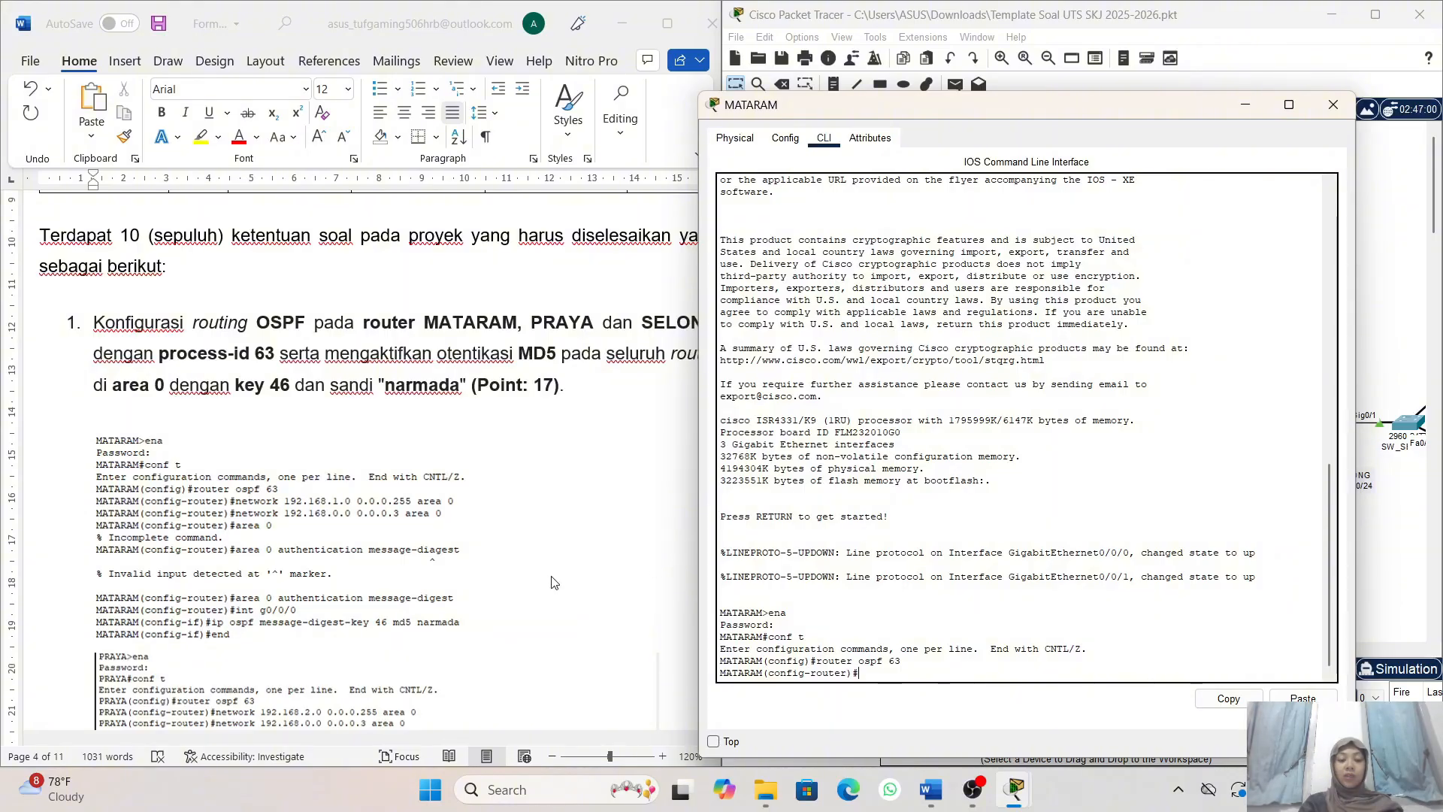
# - Advertise MATARAM's LAN in OSPF with network 192.168.1.0 0.0.0.255 area 0
pyautogui.scroll(-3, 554, 583)
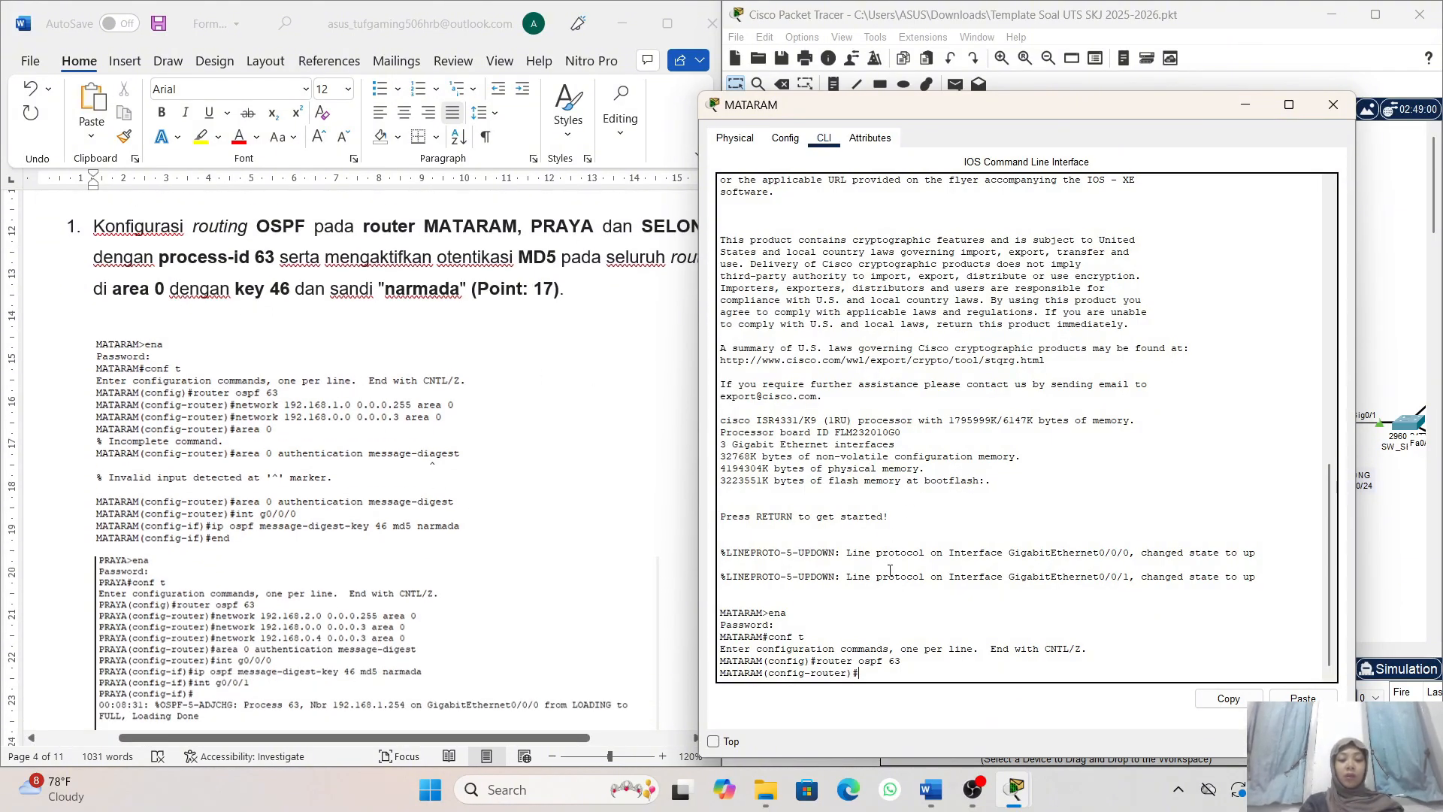
pyautogui.write('ne')
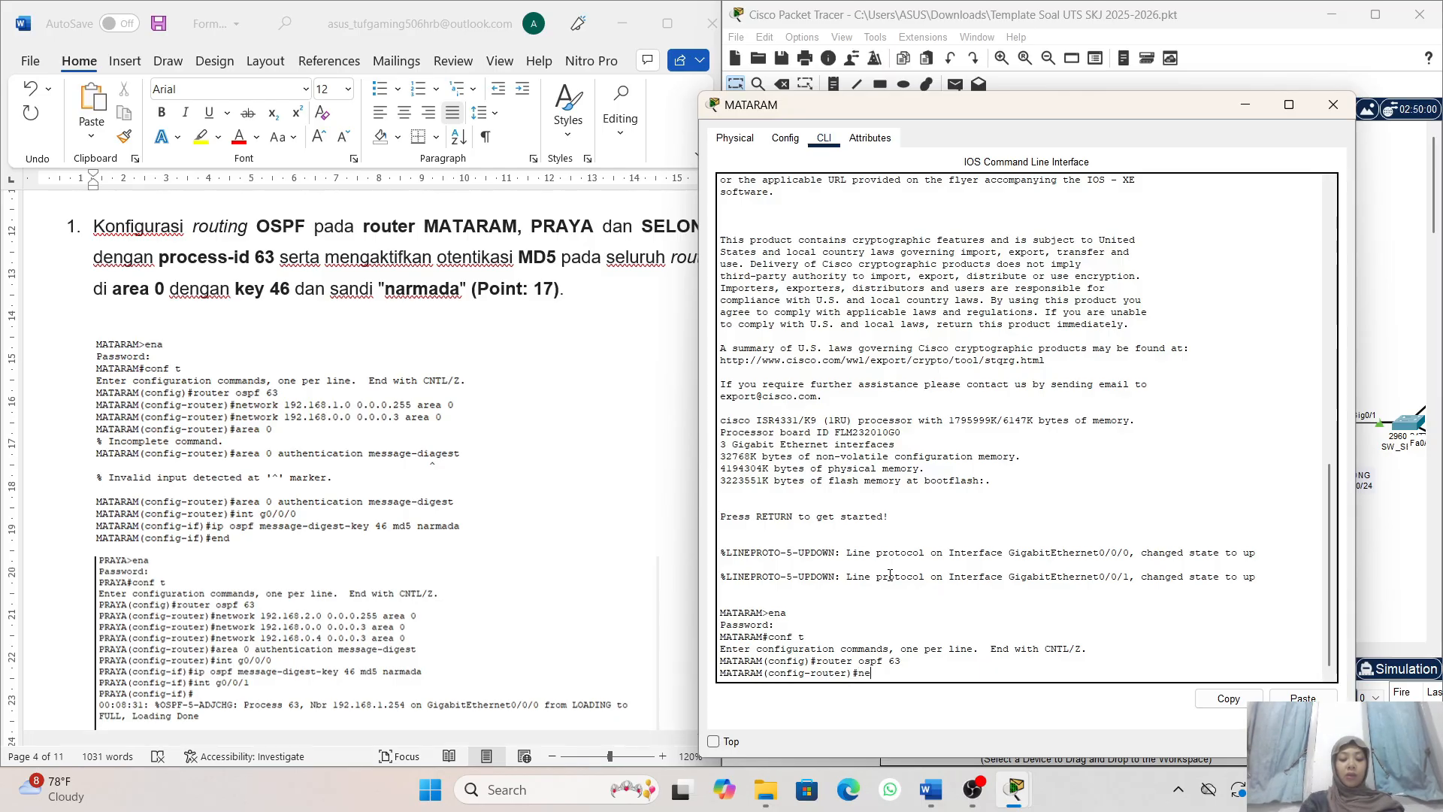
pyautogui.write('twi')
pyautogui.write('or')
pyautogui.write('k')
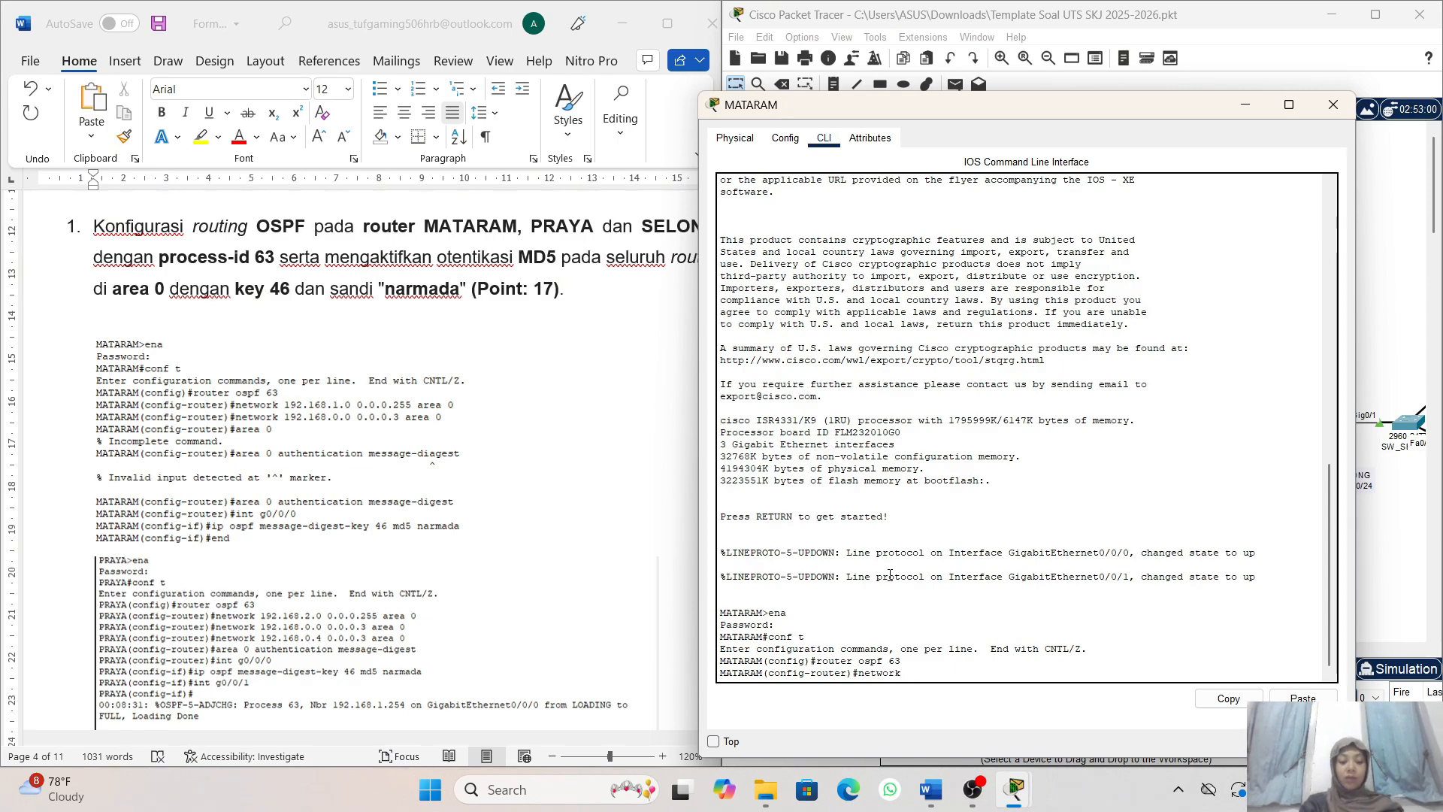
pyautogui.write(' 192.')
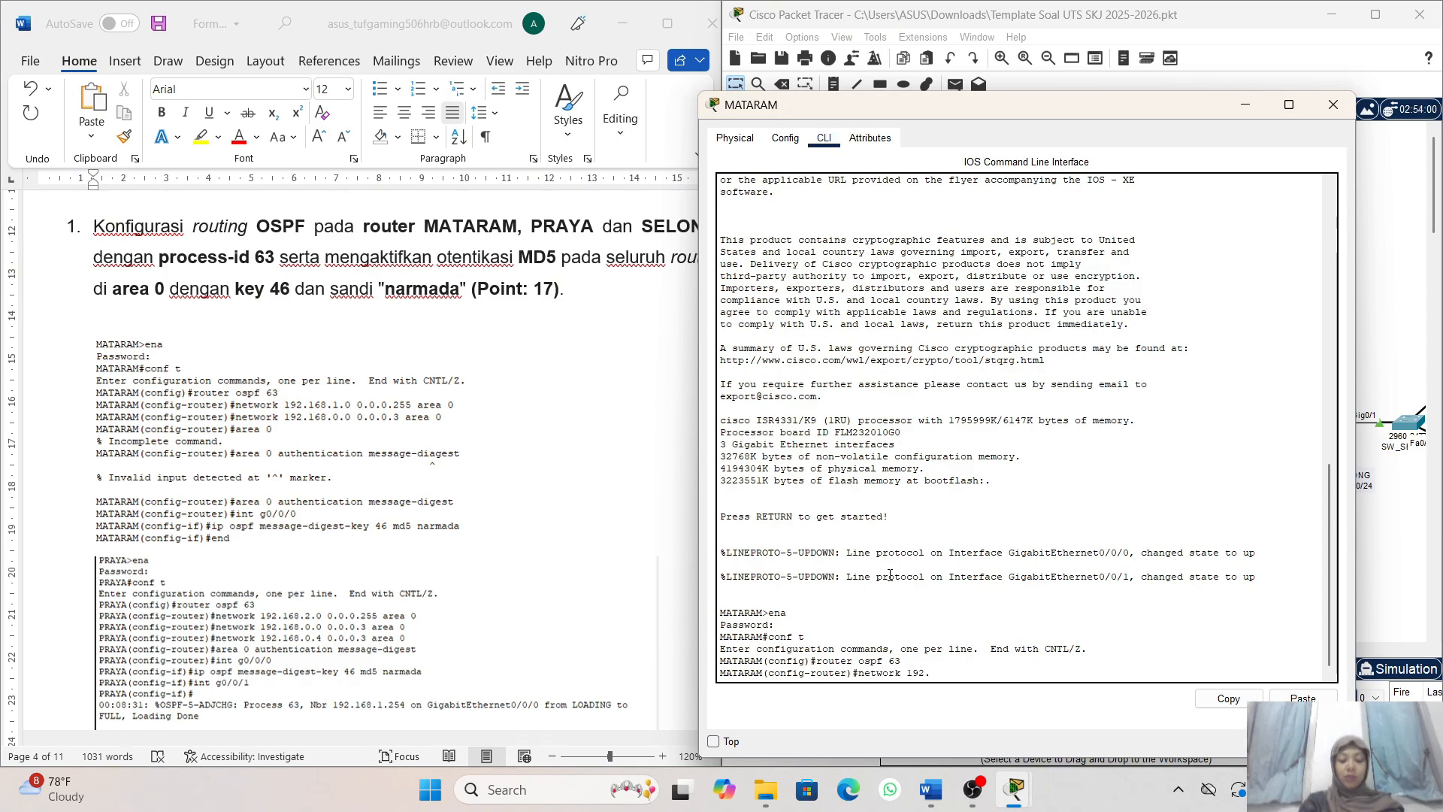
pyautogui.write('168')
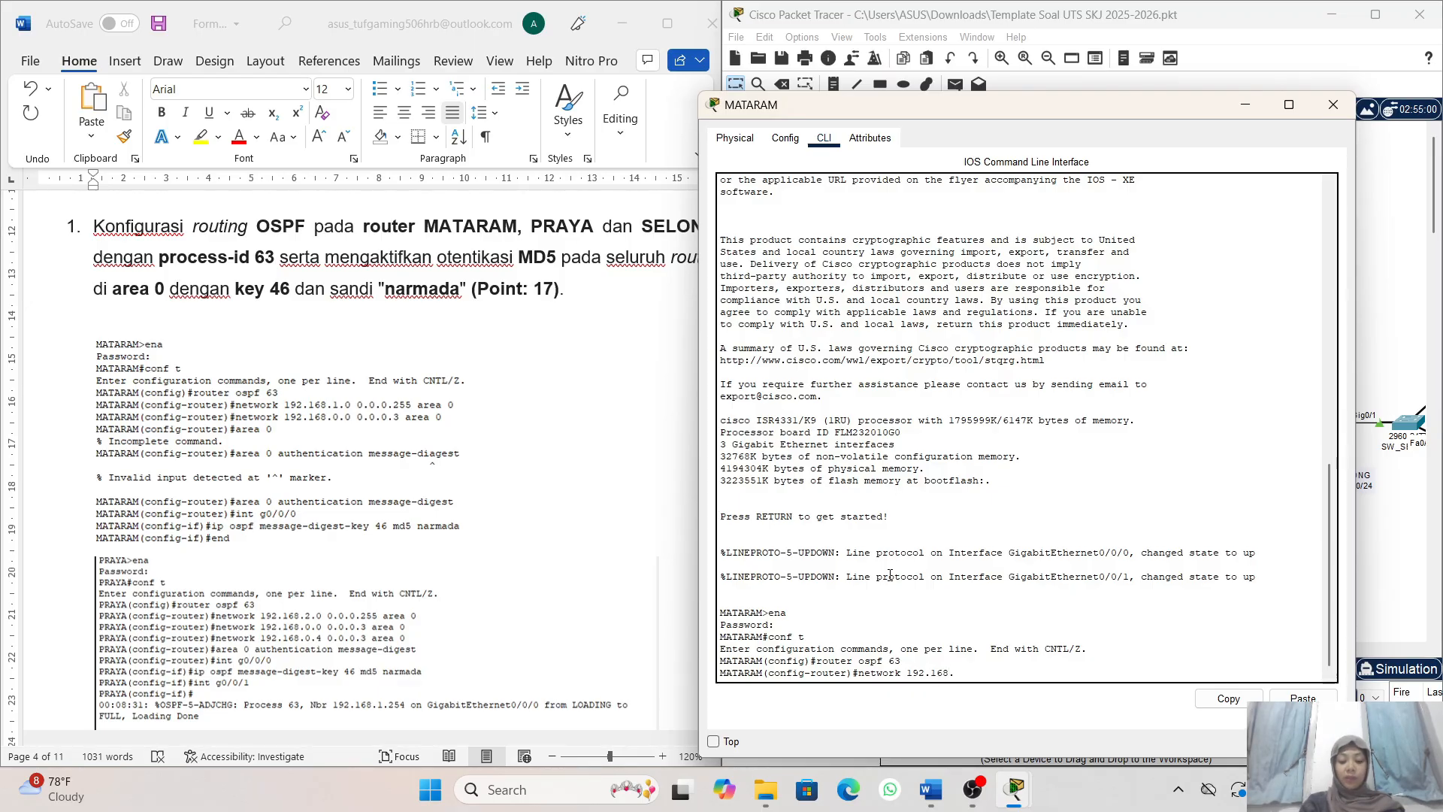
pyautogui.write('.1')
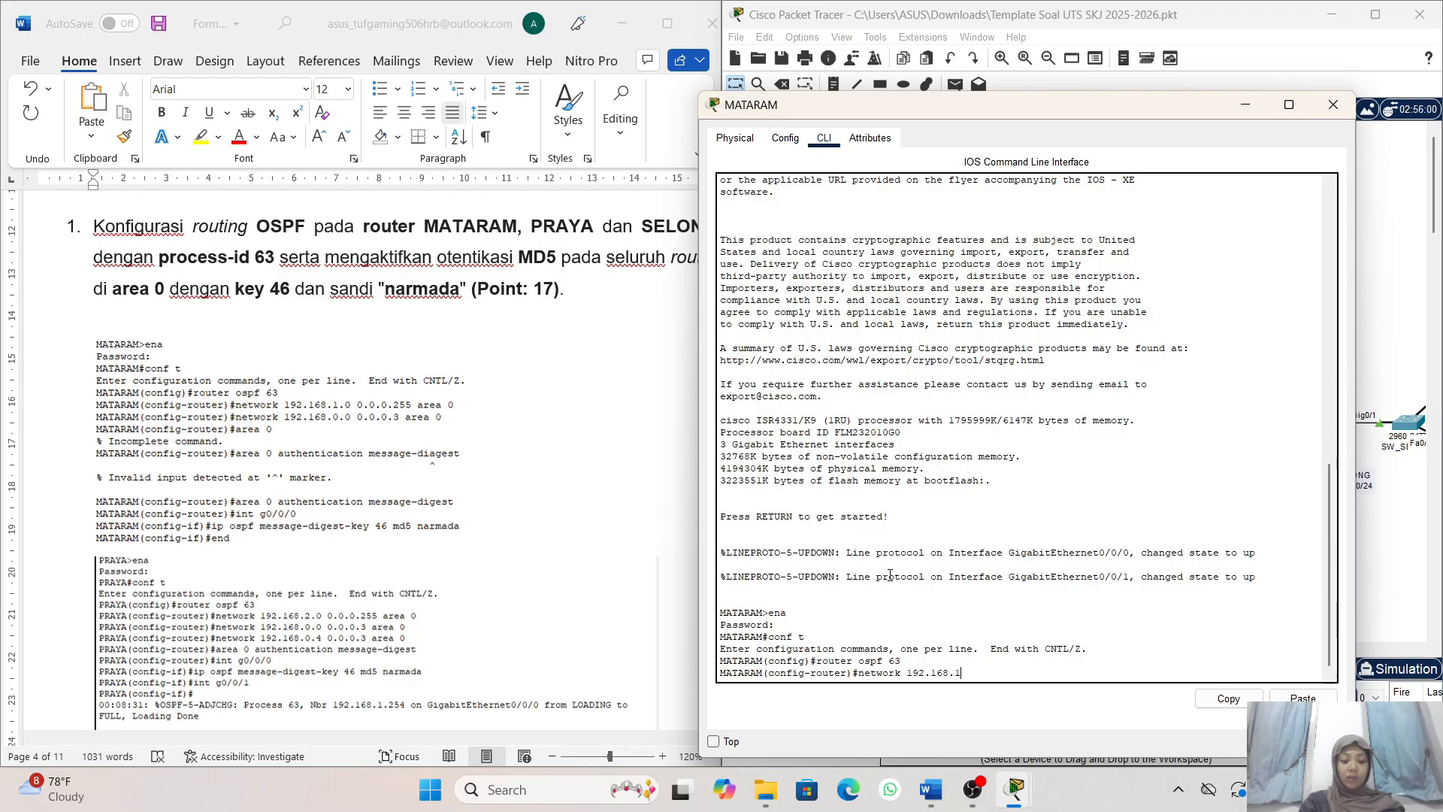
pyautogui.write('.0')
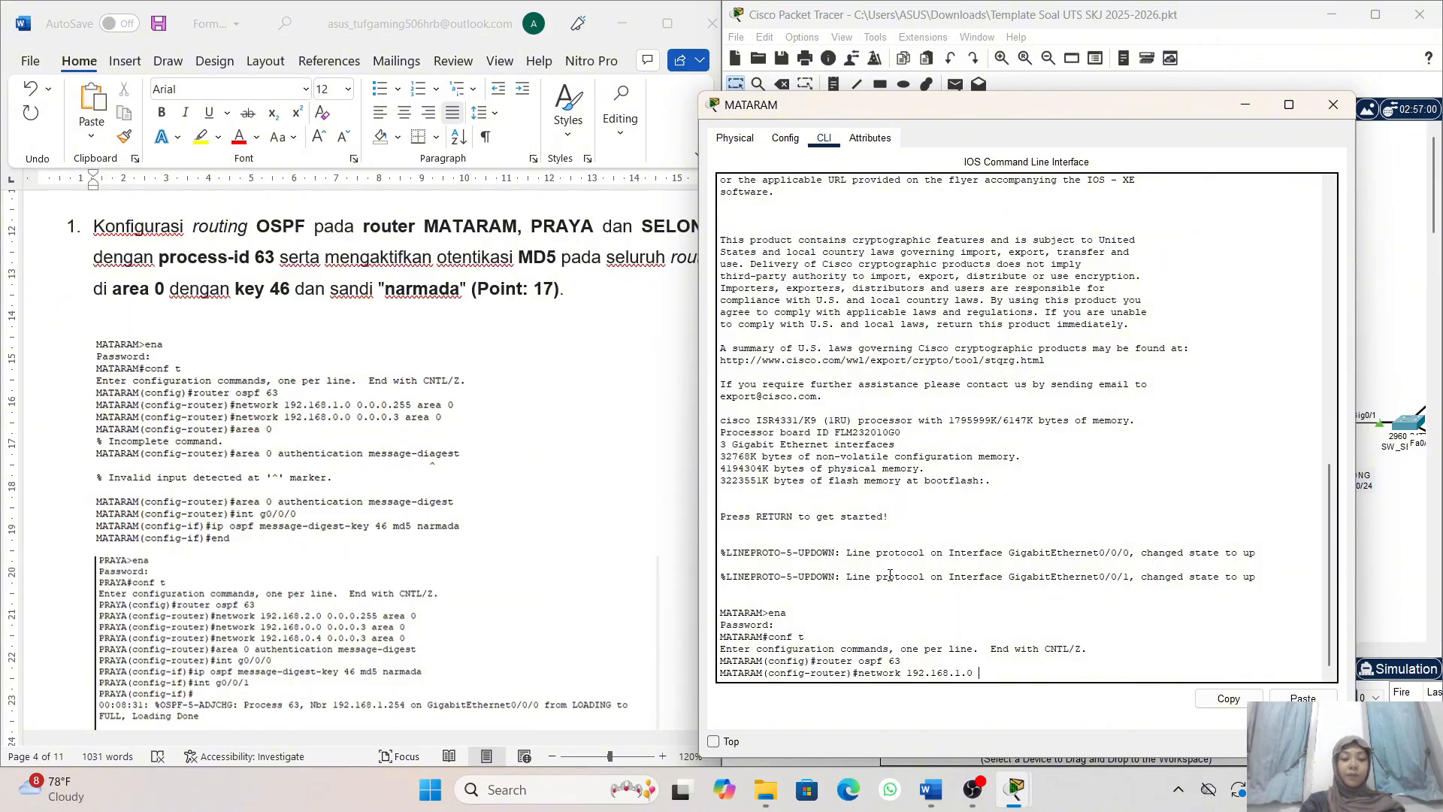
pyautogui.write(' 0.0')
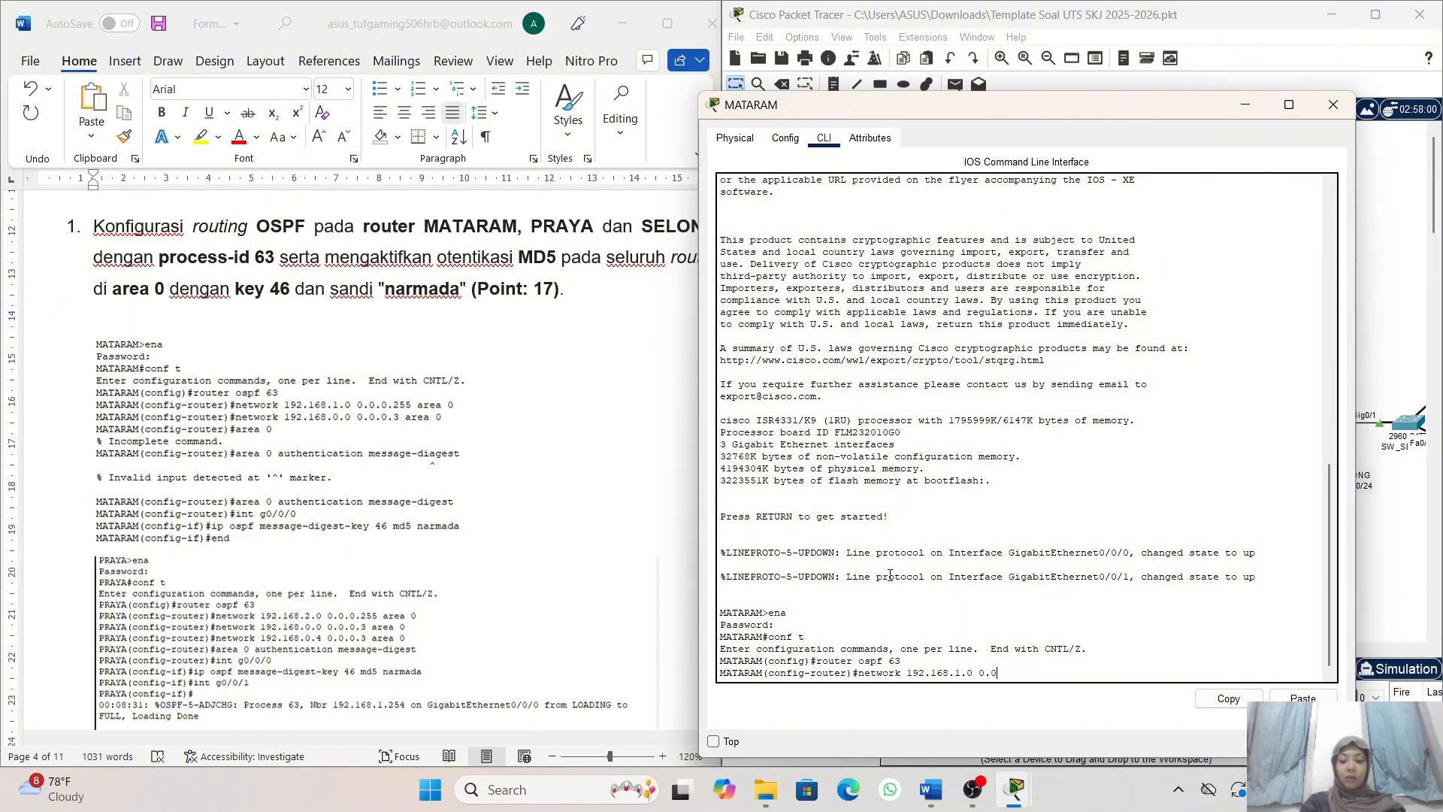
pyautogui.write('.0.')
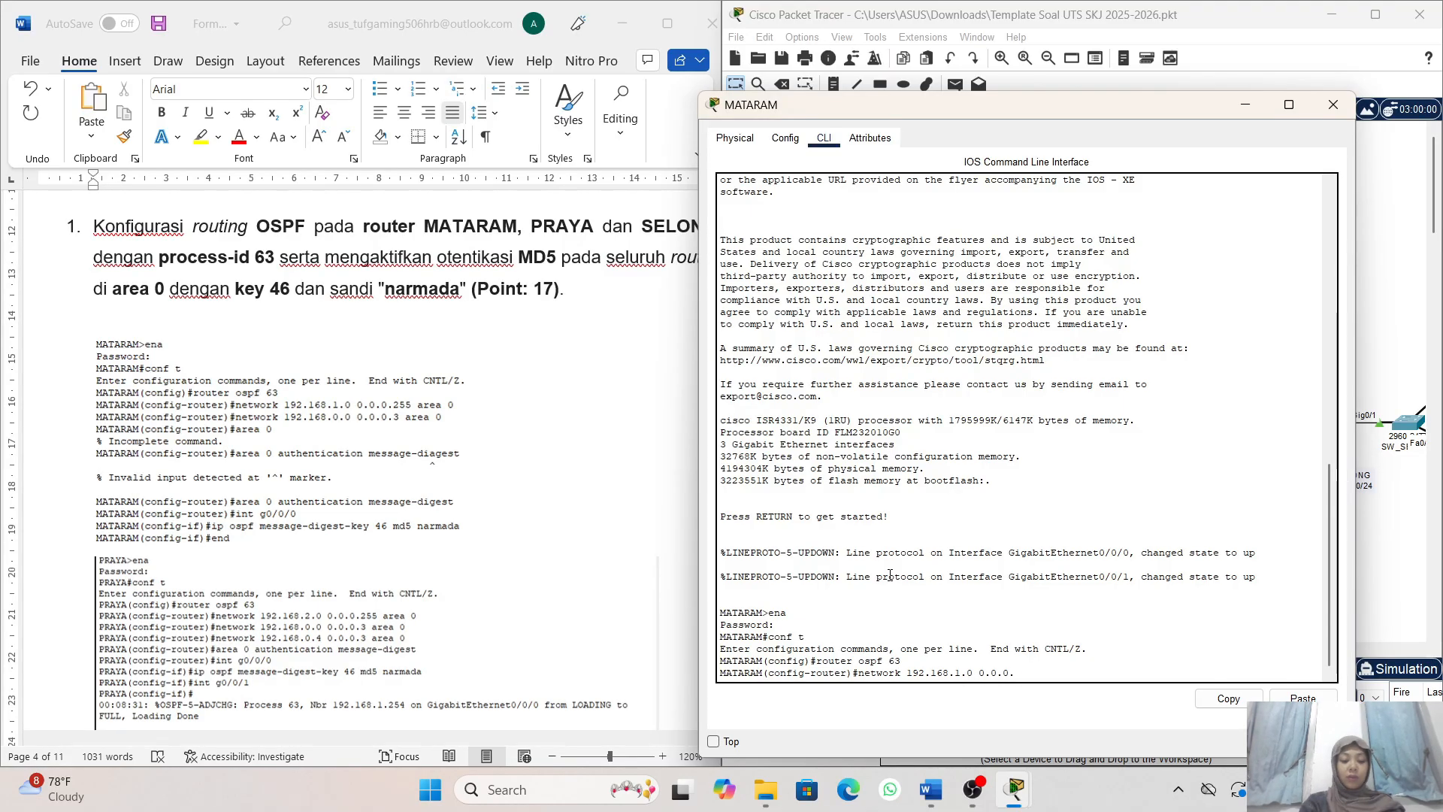
pyautogui.write('255')
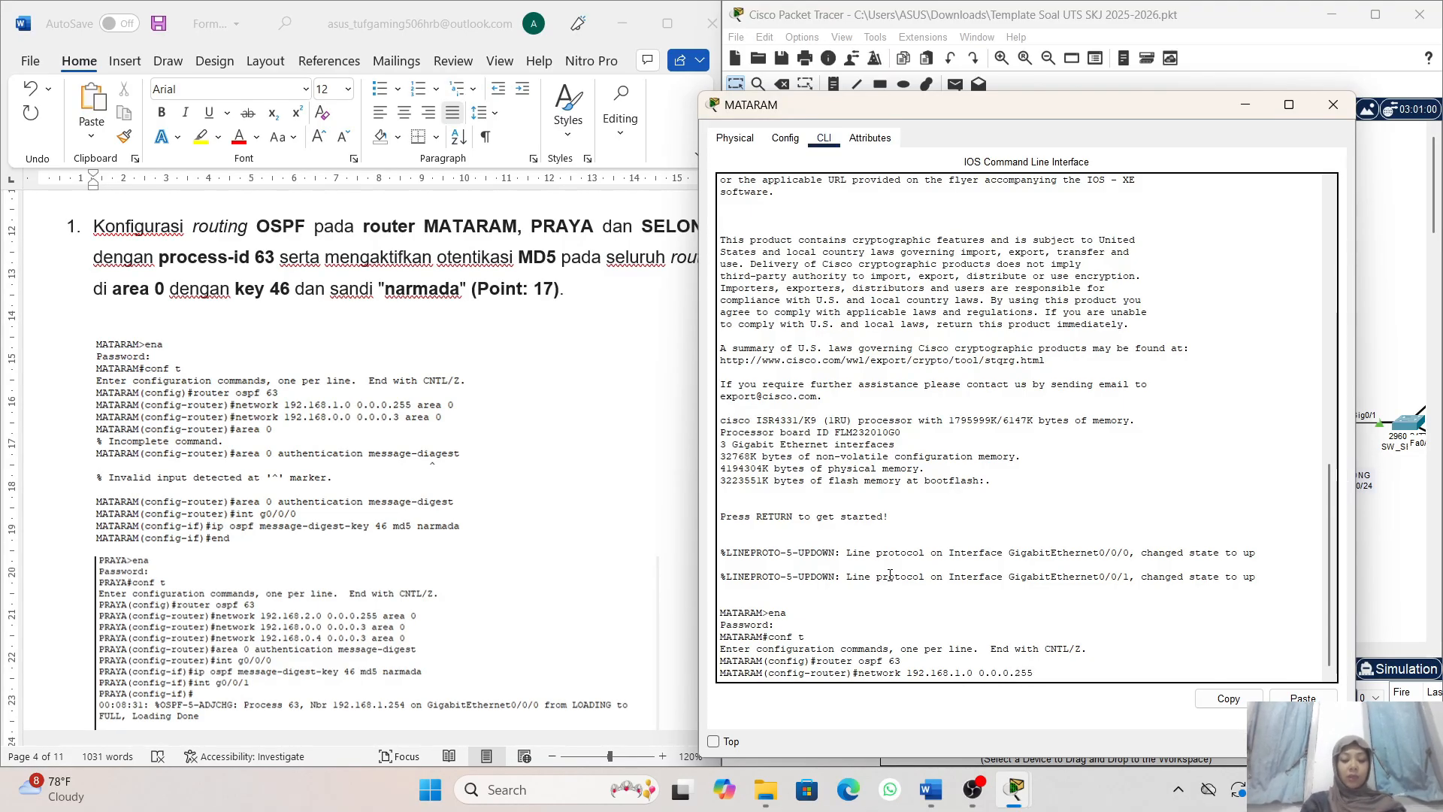
pyautogui.write(' area 0')
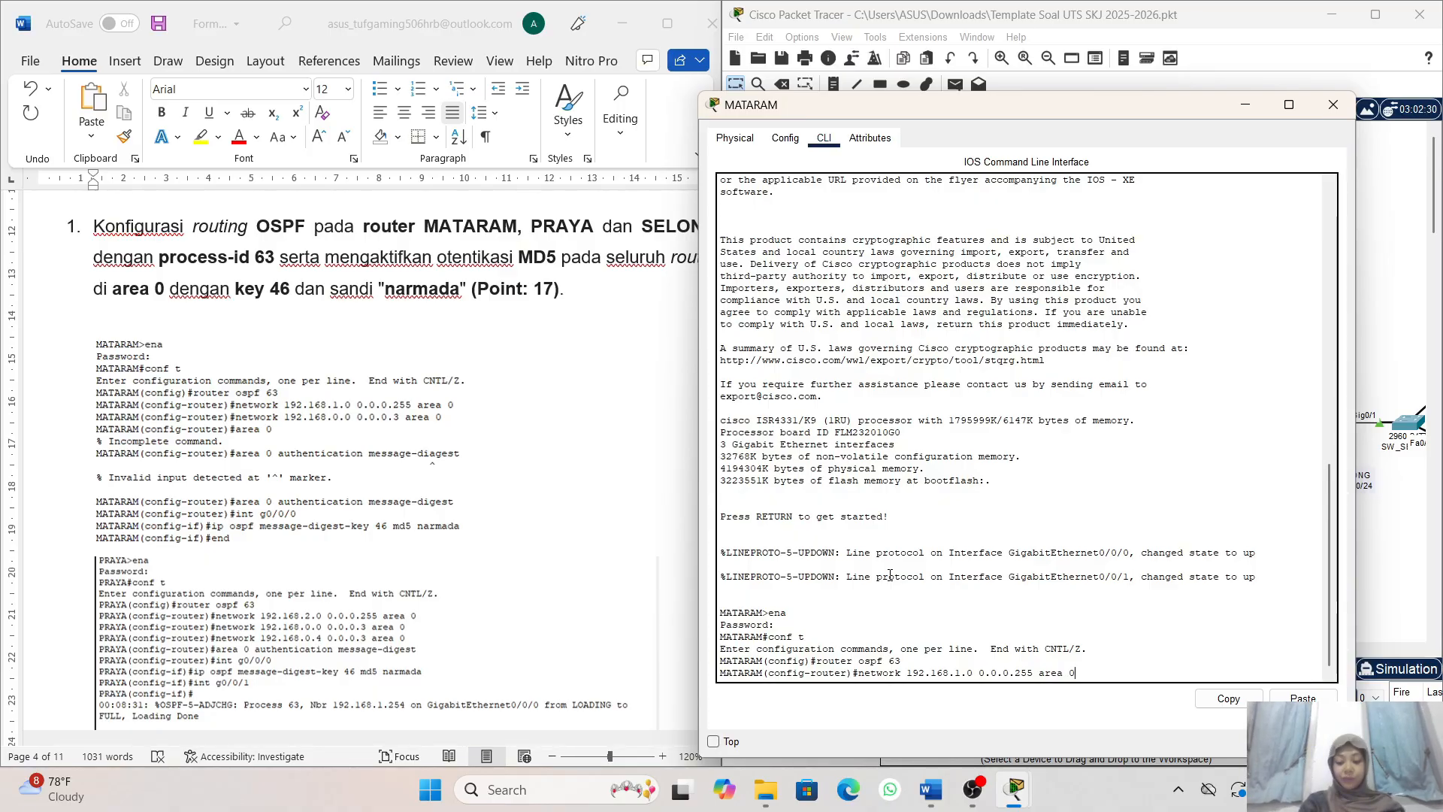
pyautogui.press('Return')
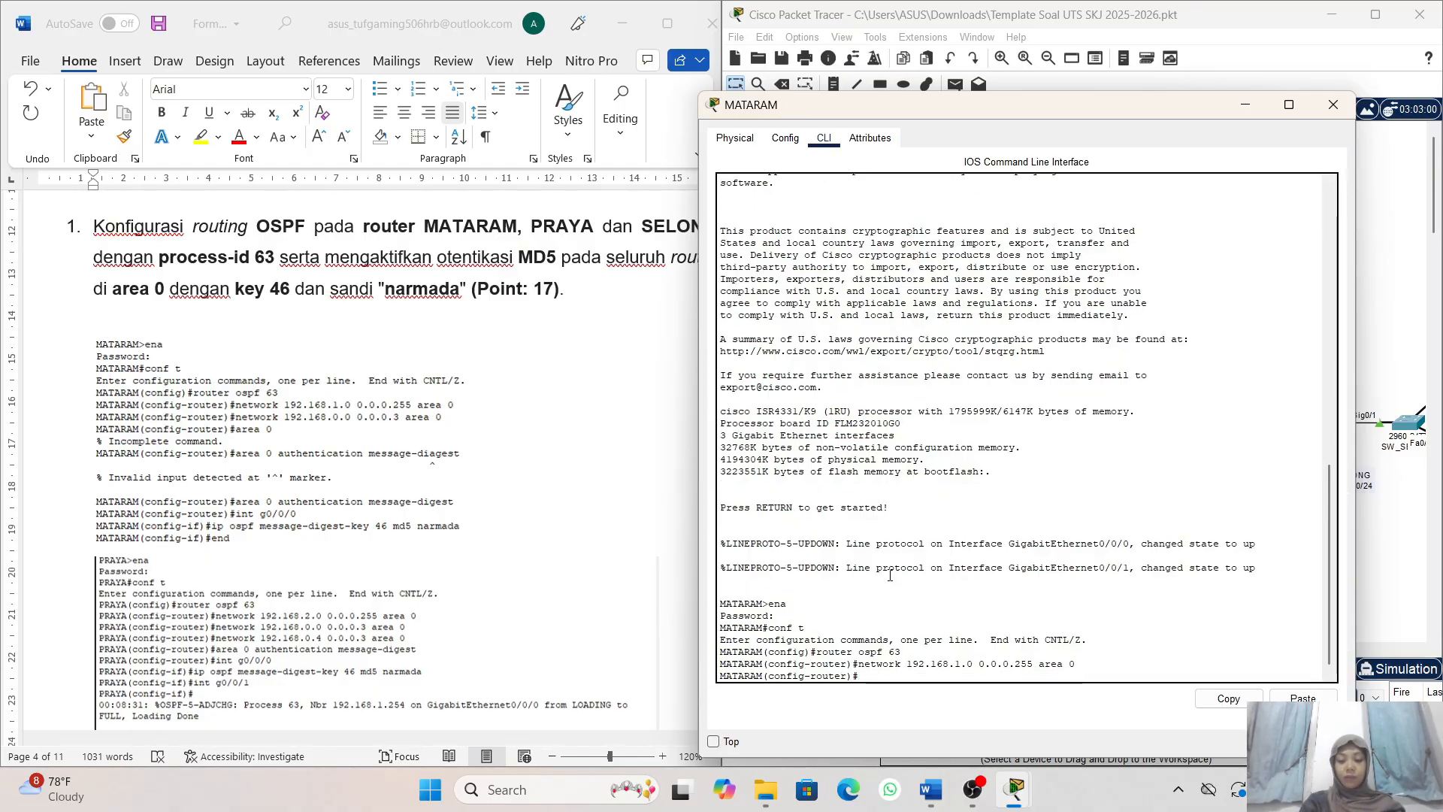
# - Reuse the previous network command on MATARAM, changing it to network 192.168.0.0 0.0.0.3 area 0 to advertise the router link
pyautogui.press('Up')
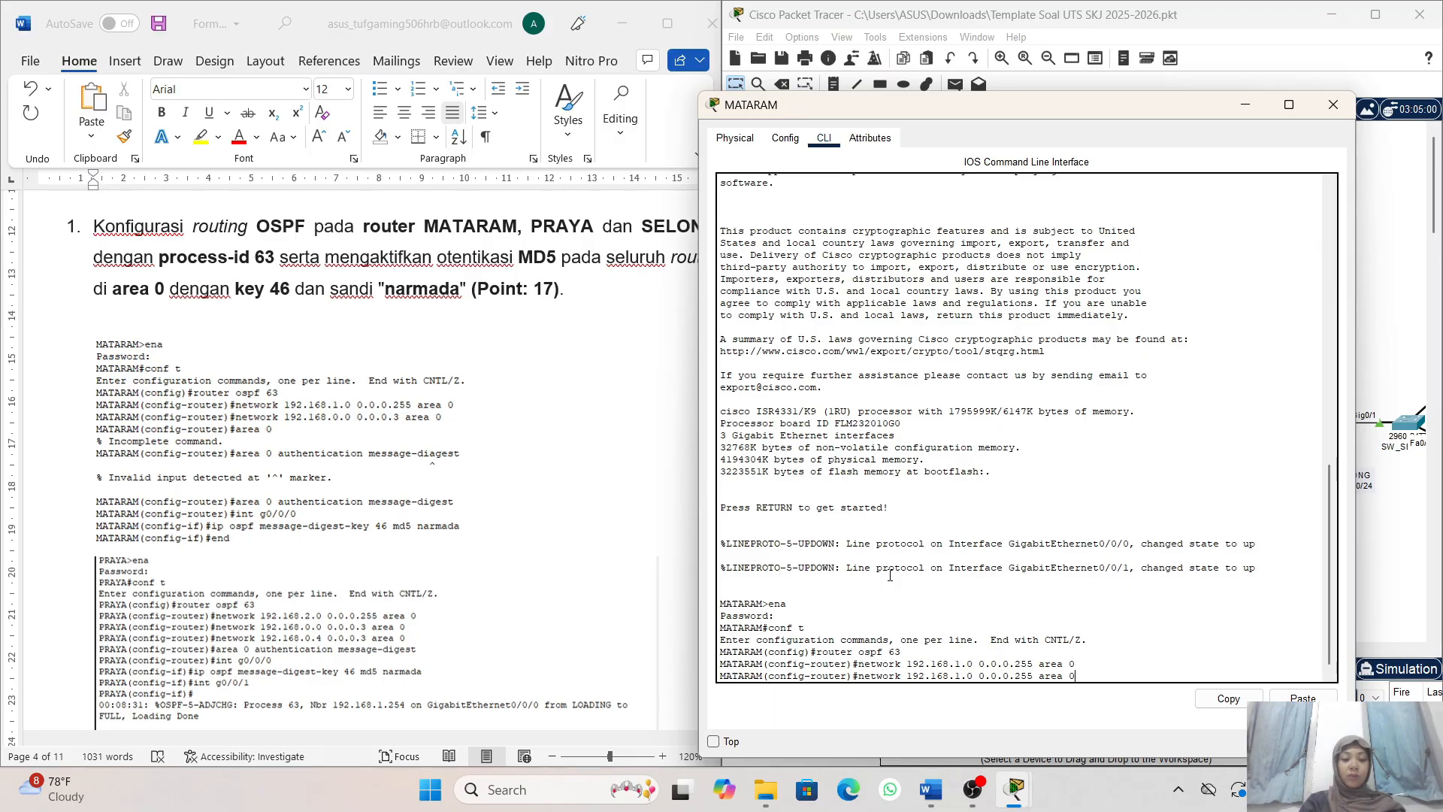
pyautogui.press('Left')
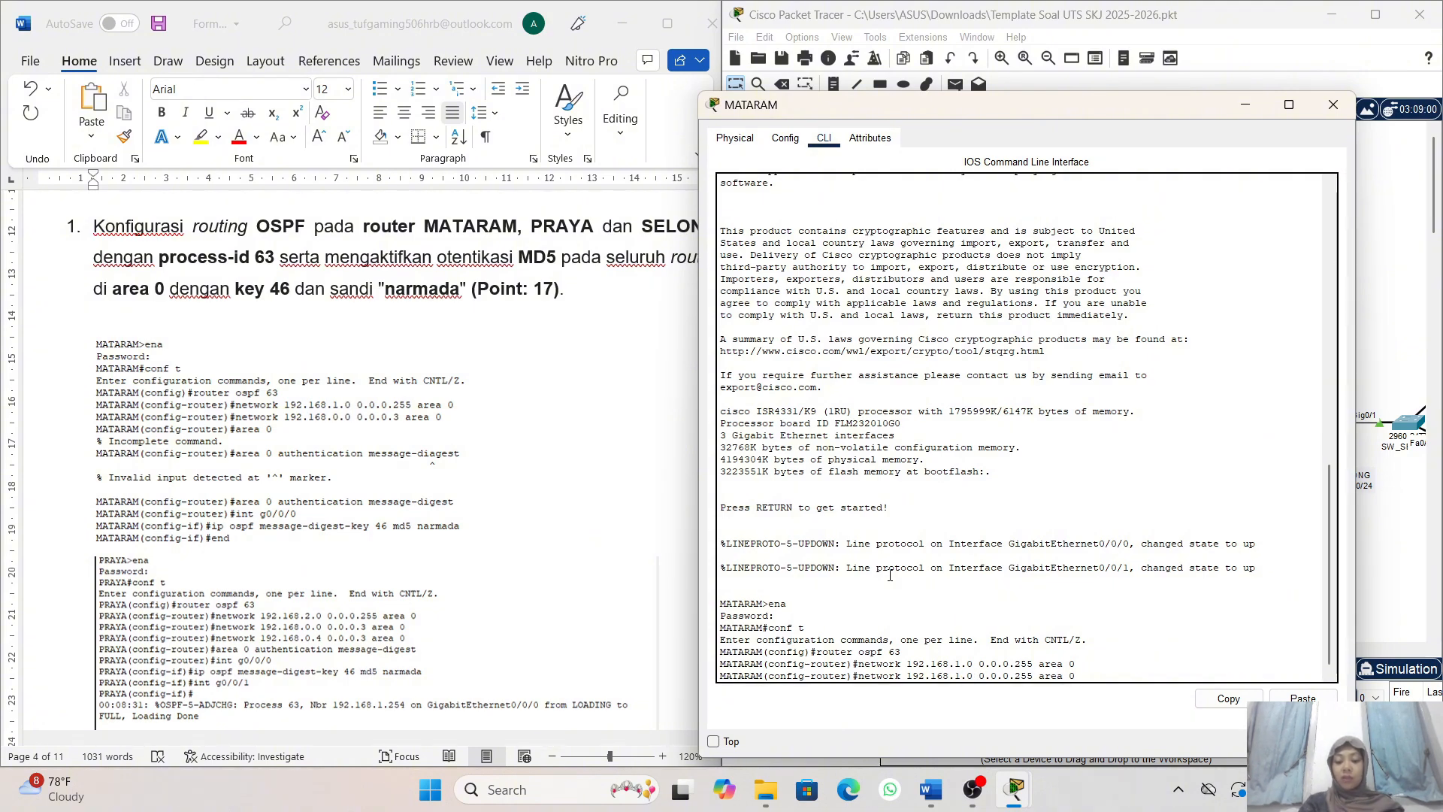
pyautogui.press('BackSpace')
pyautogui.write('0')
pyautogui.press('Right')
pyautogui.press('Right')
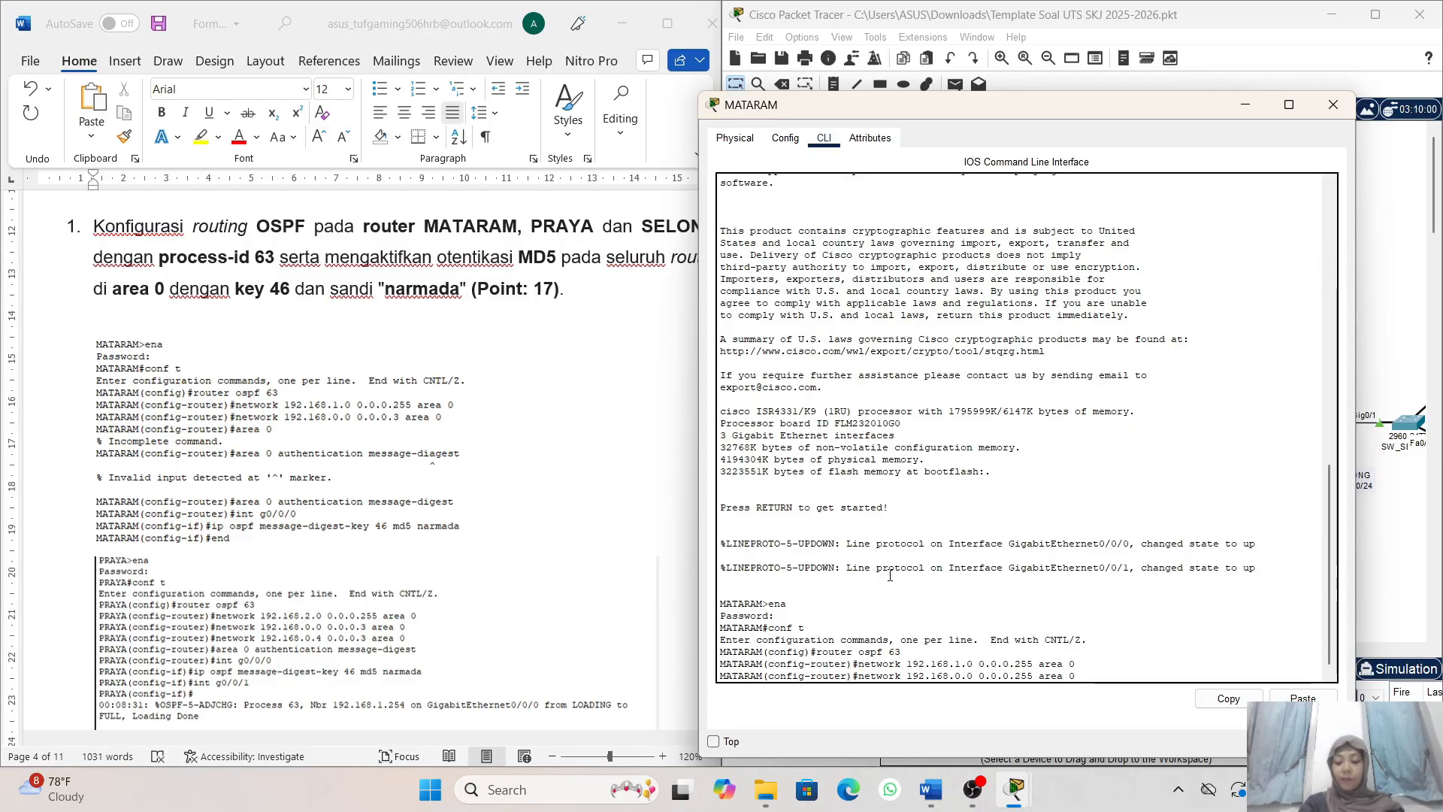
pyautogui.press('Right')
pyautogui.press('Right')
pyautogui.press('Right')
pyautogui.press('Right')
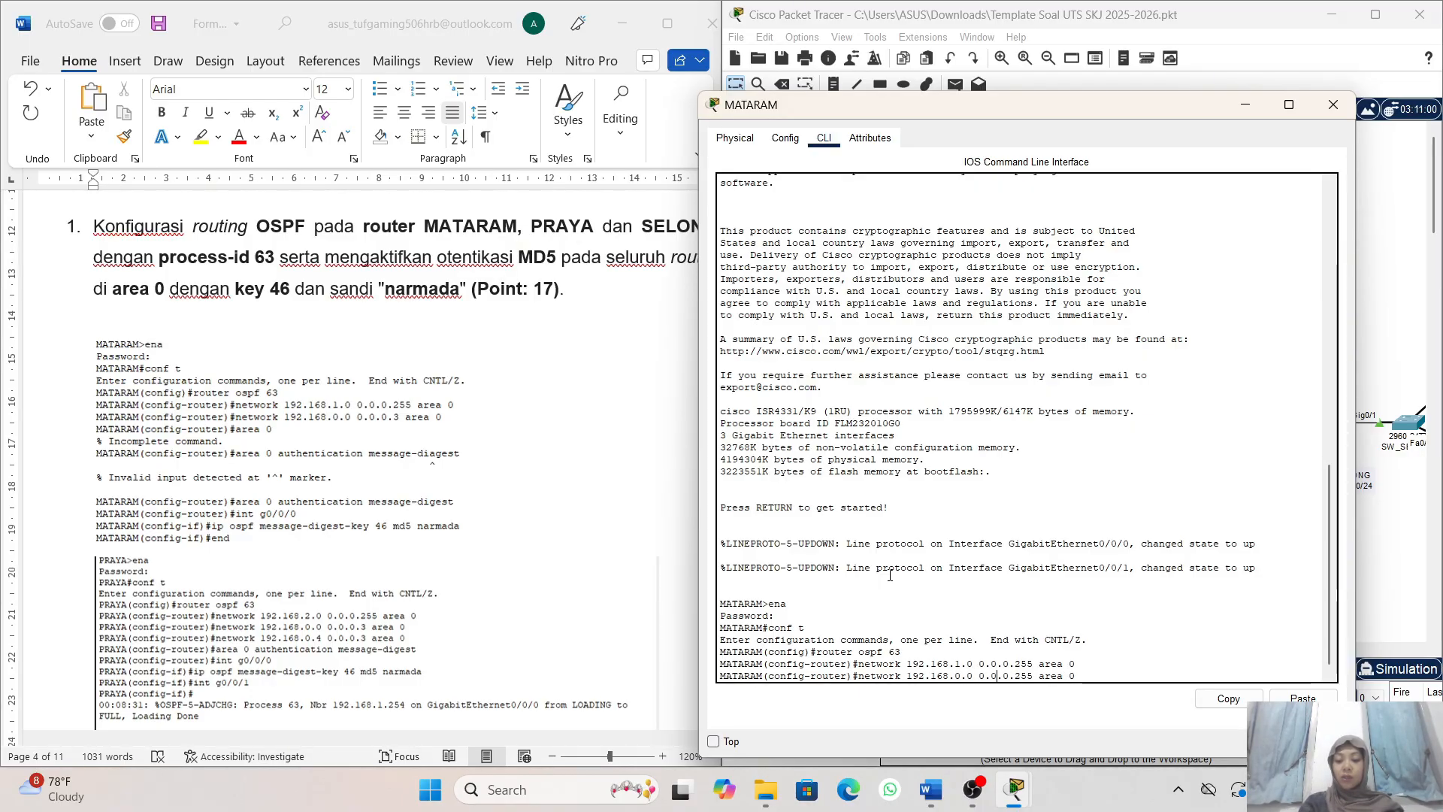
pyautogui.press('Right')
pyautogui.press('Right')
pyautogui.press('Right')
pyautogui.press('Right')
pyautogui.press('Right')
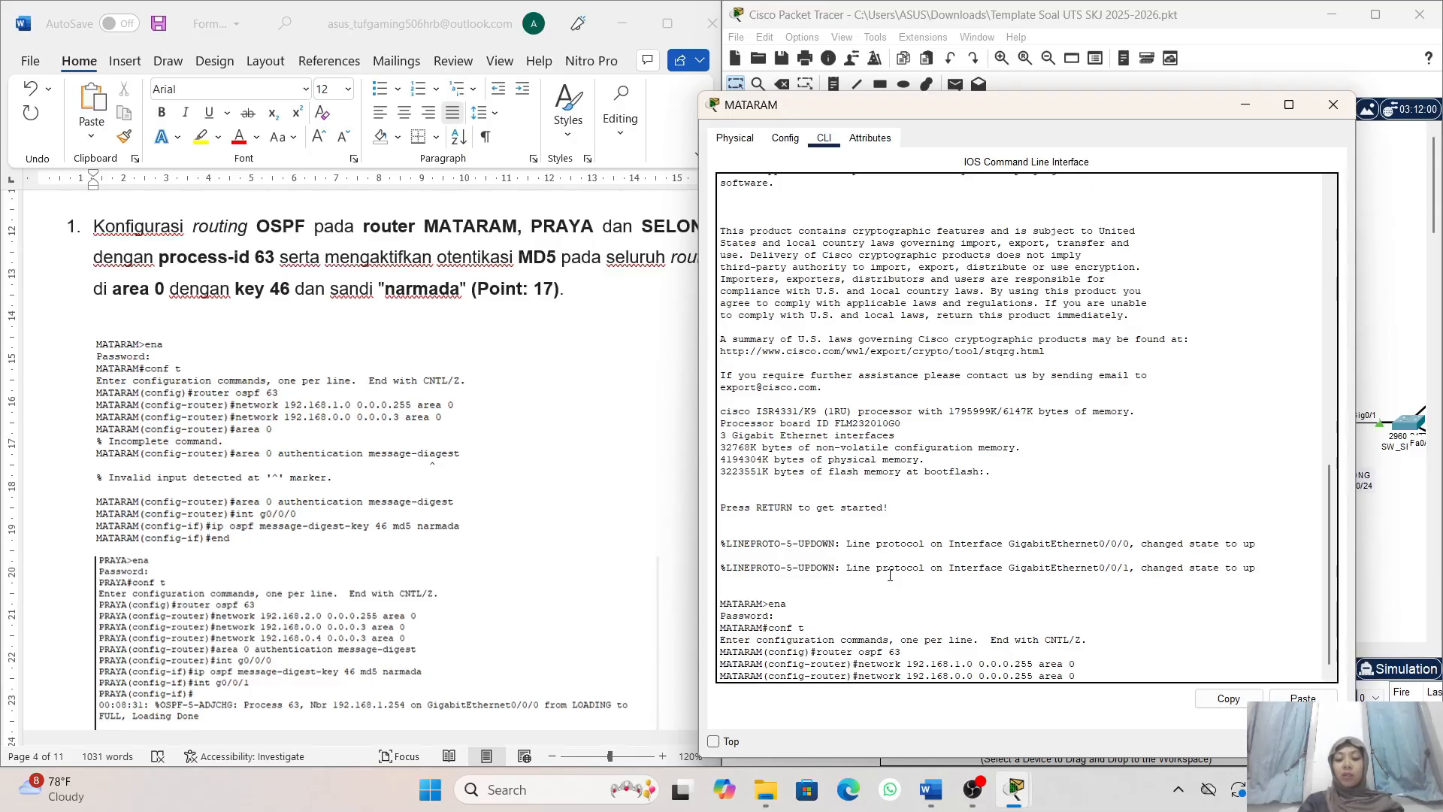
pyautogui.press('Right')
pyautogui.press('BackSpace')
pyautogui.press('BackSpace')
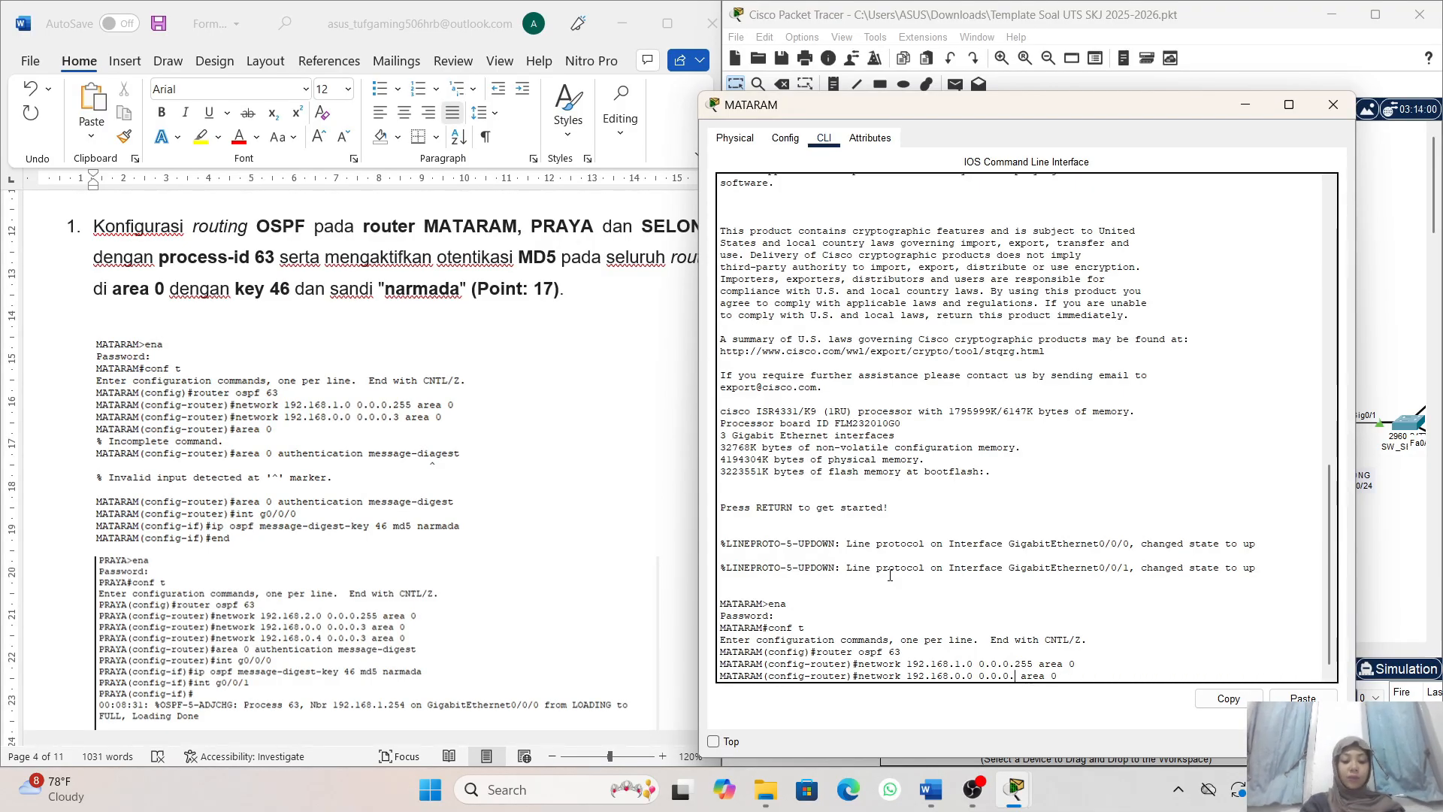
pyautogui.press('BackSpace')
pyautogui.write('3')
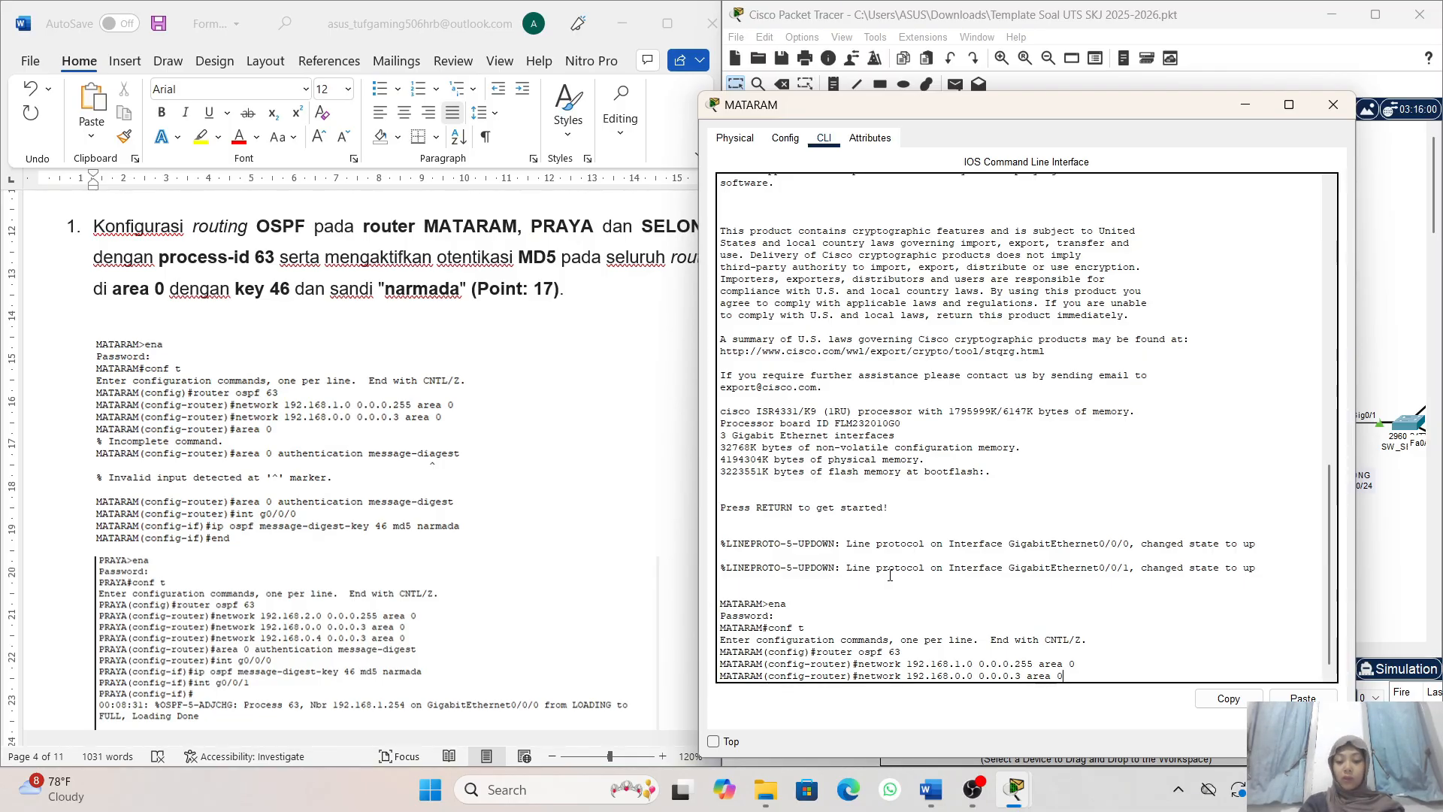
pyautogui.press('Return')
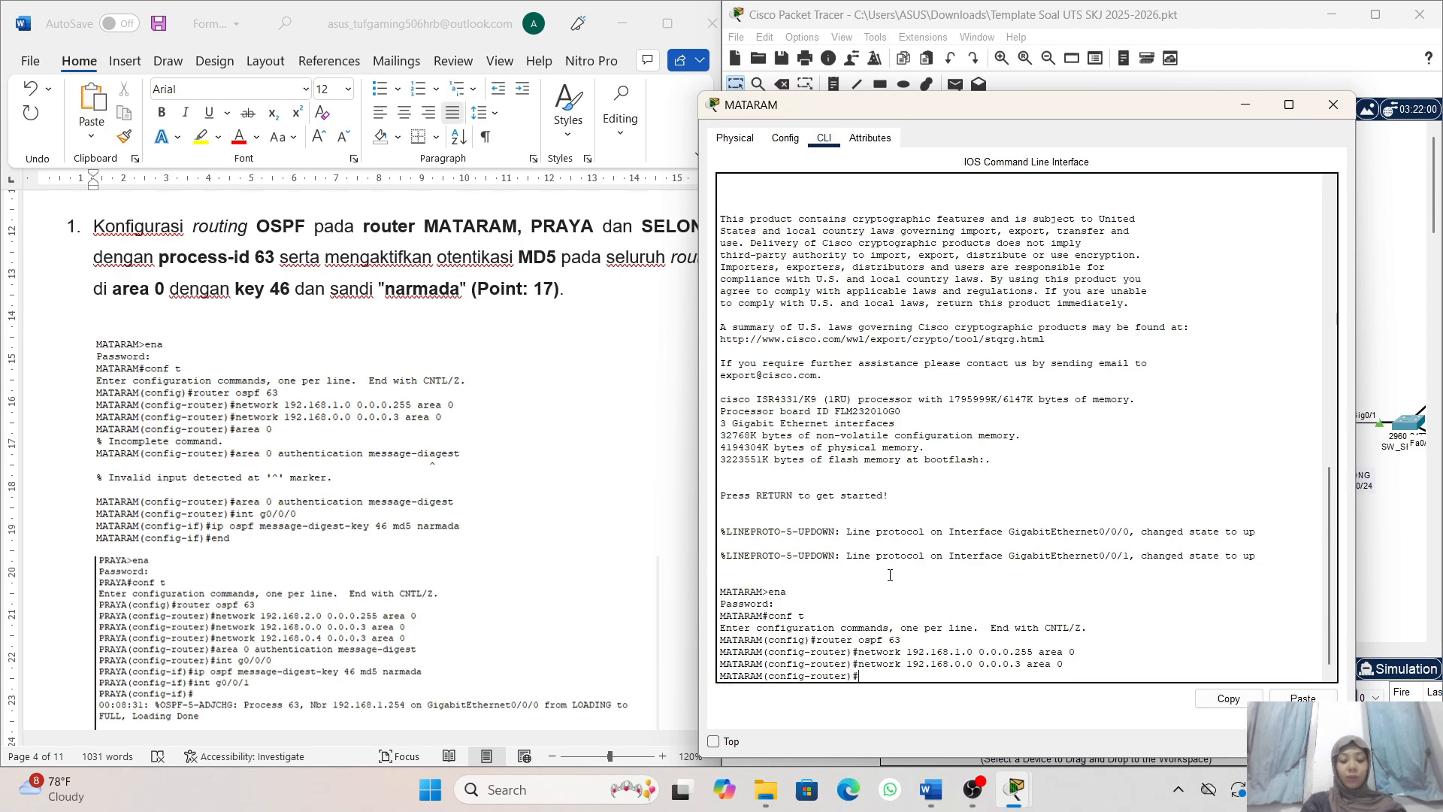
# - Enable MD5 authentication for OSPF area 0 on MATARAM with area 0 authentication message-digest
pyautogui.write('are')
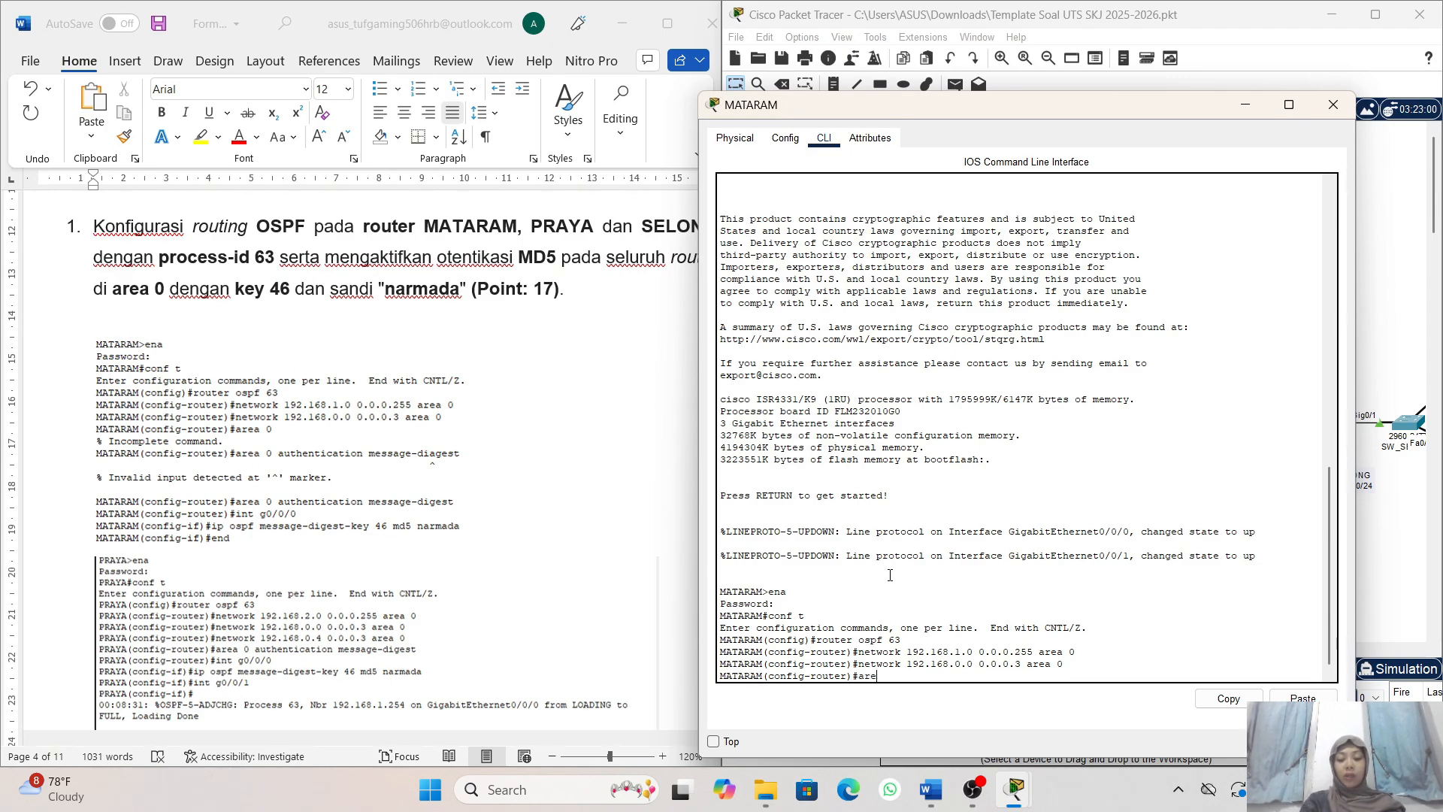
pyautogui.write('a 0 a')
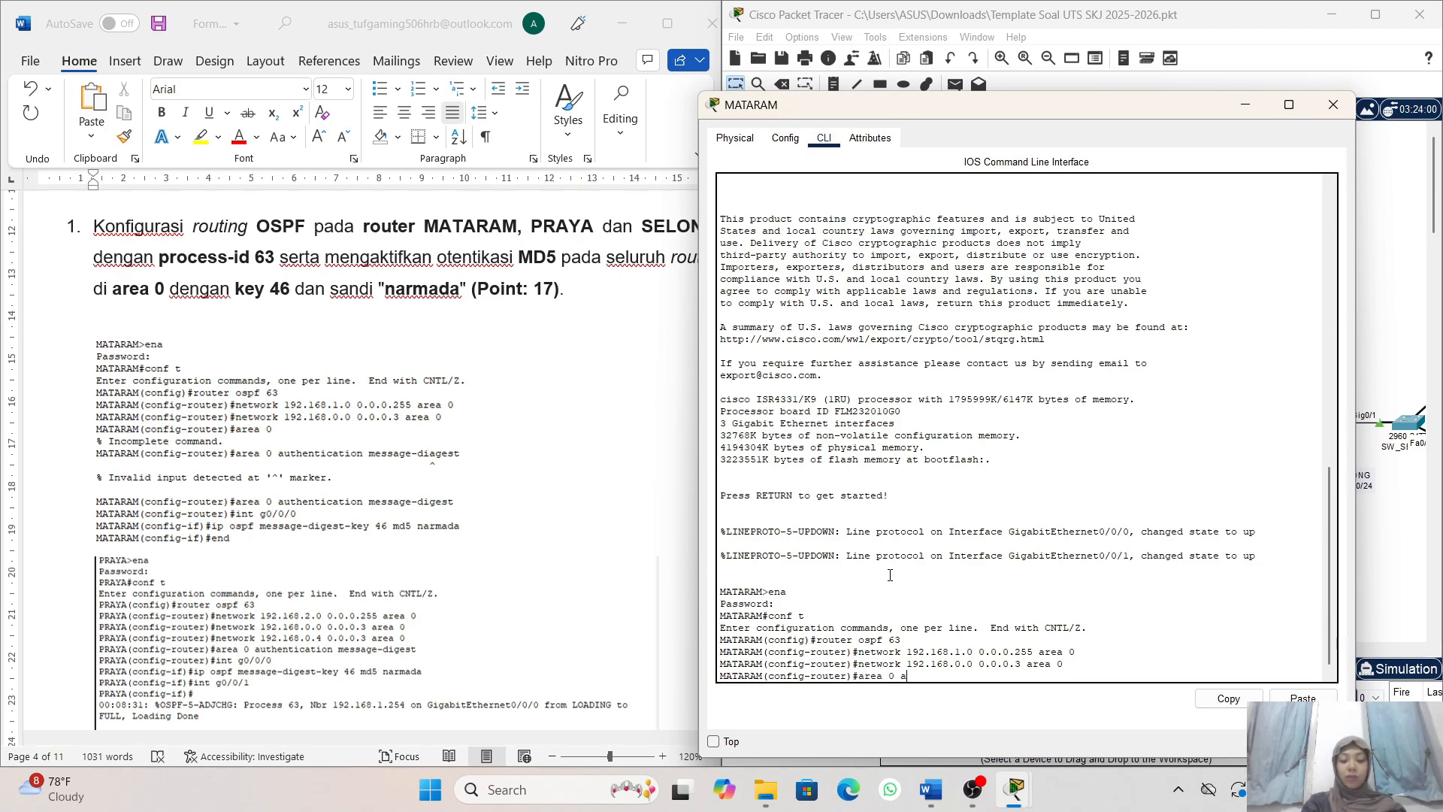
pyautogui.write('uthent')
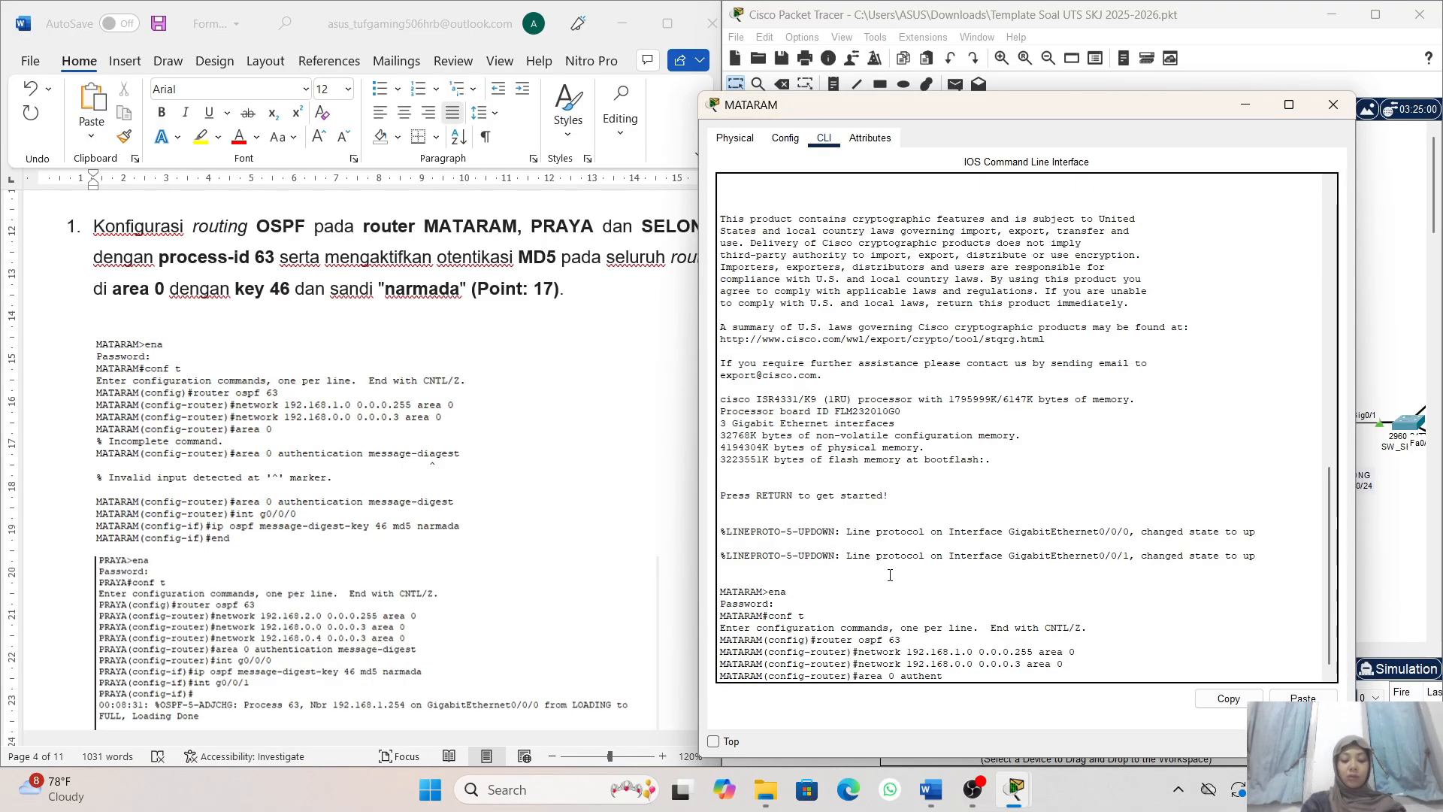
pyautogui.write('icat')
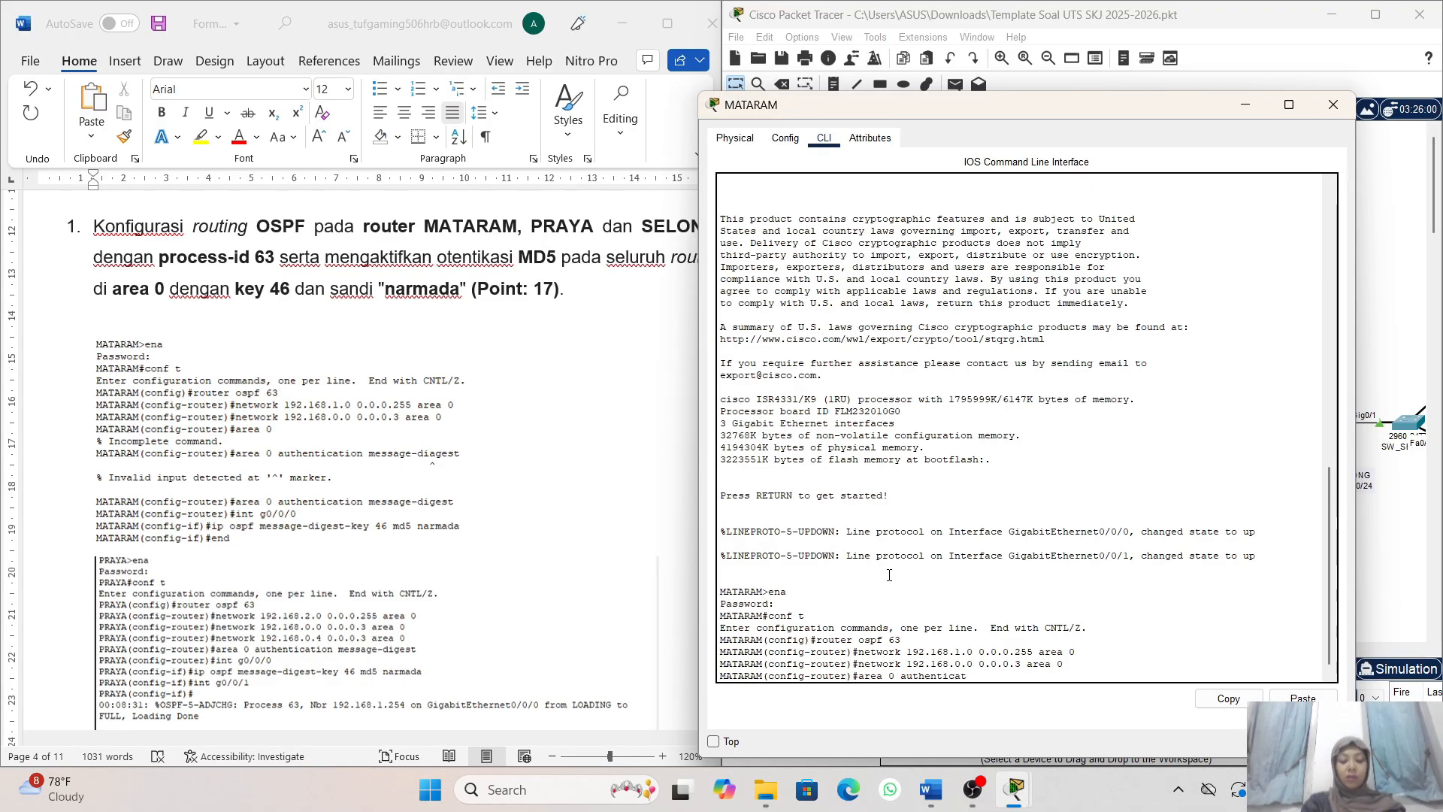
pyautogui.write('ion')
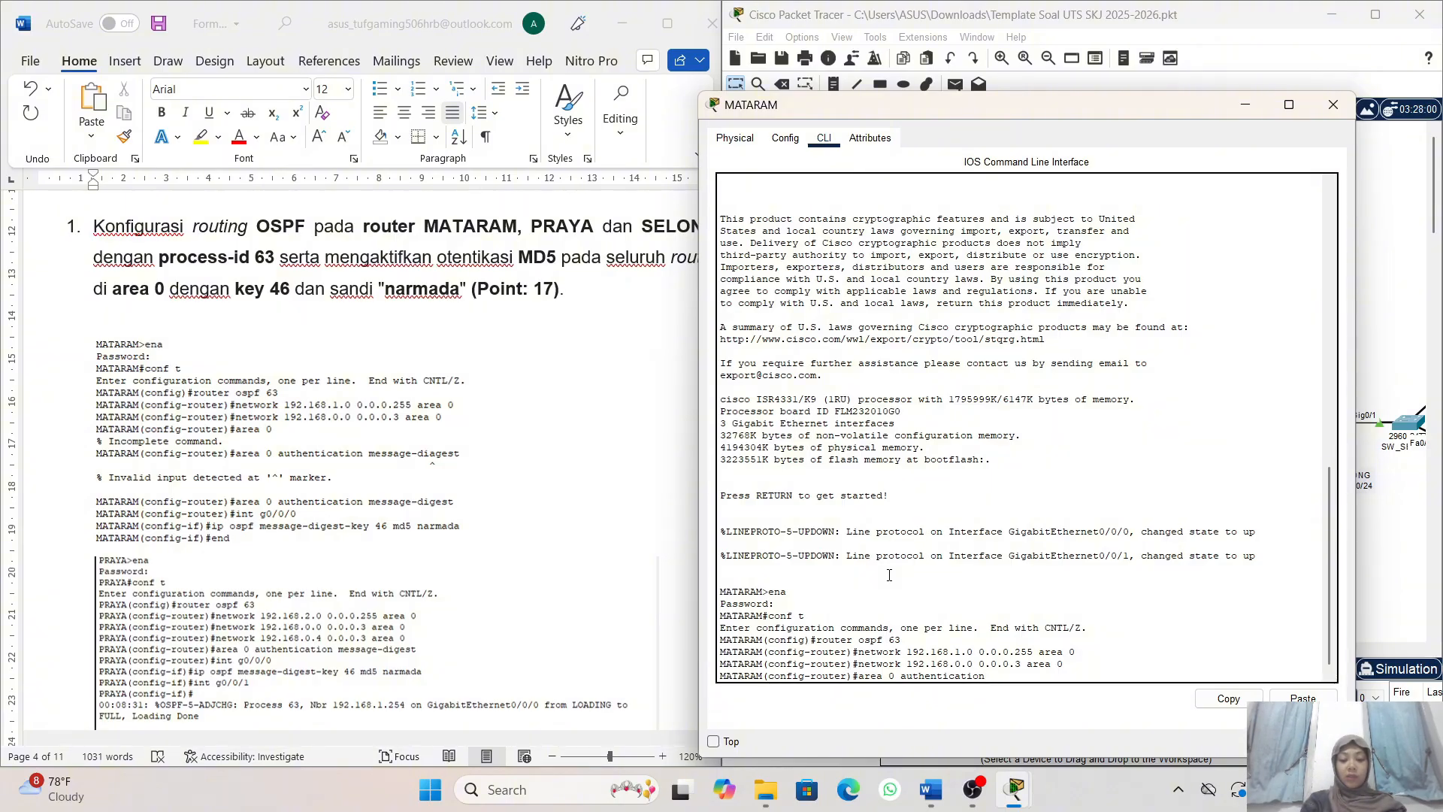
pyautogui.write(' message')
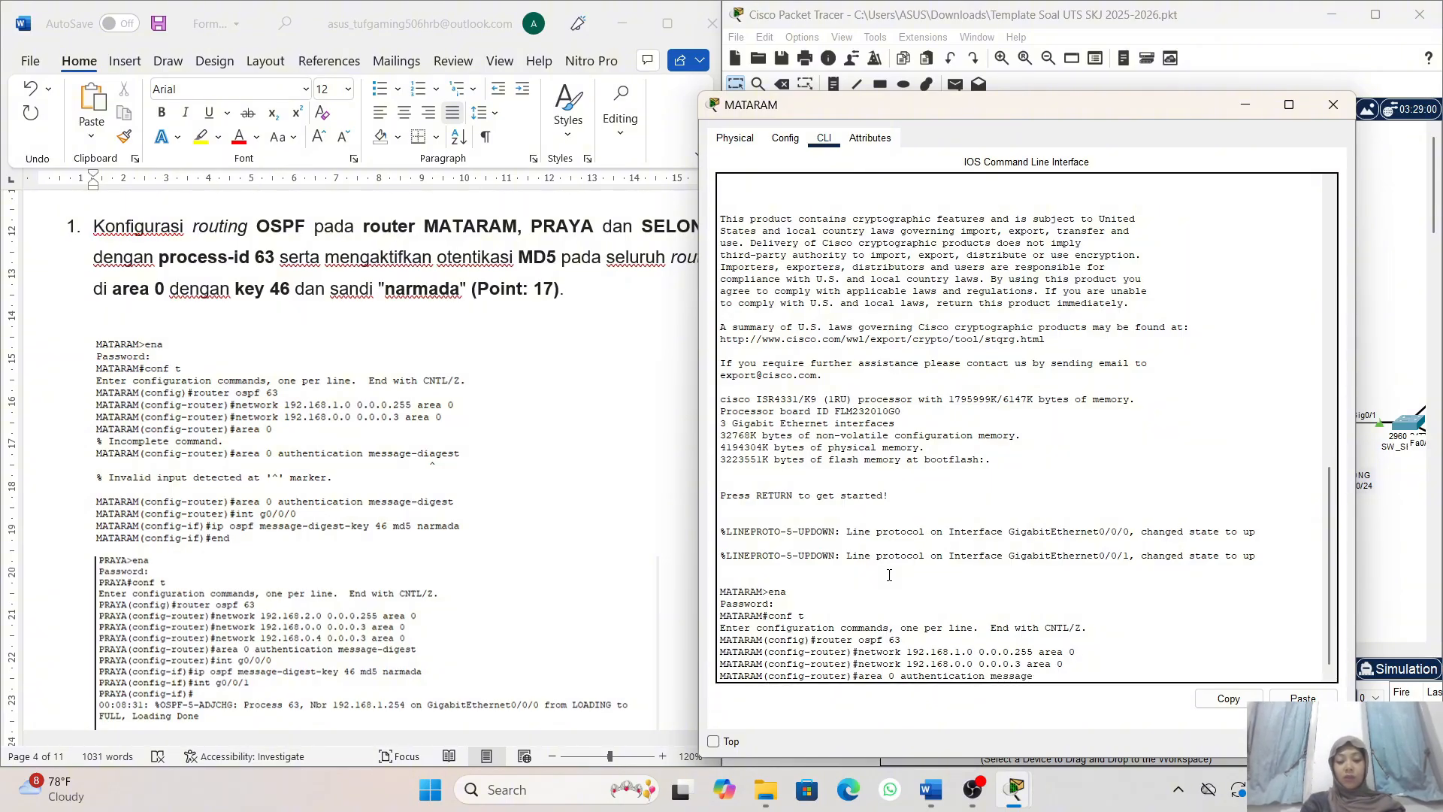
pyautogui.write('-di')
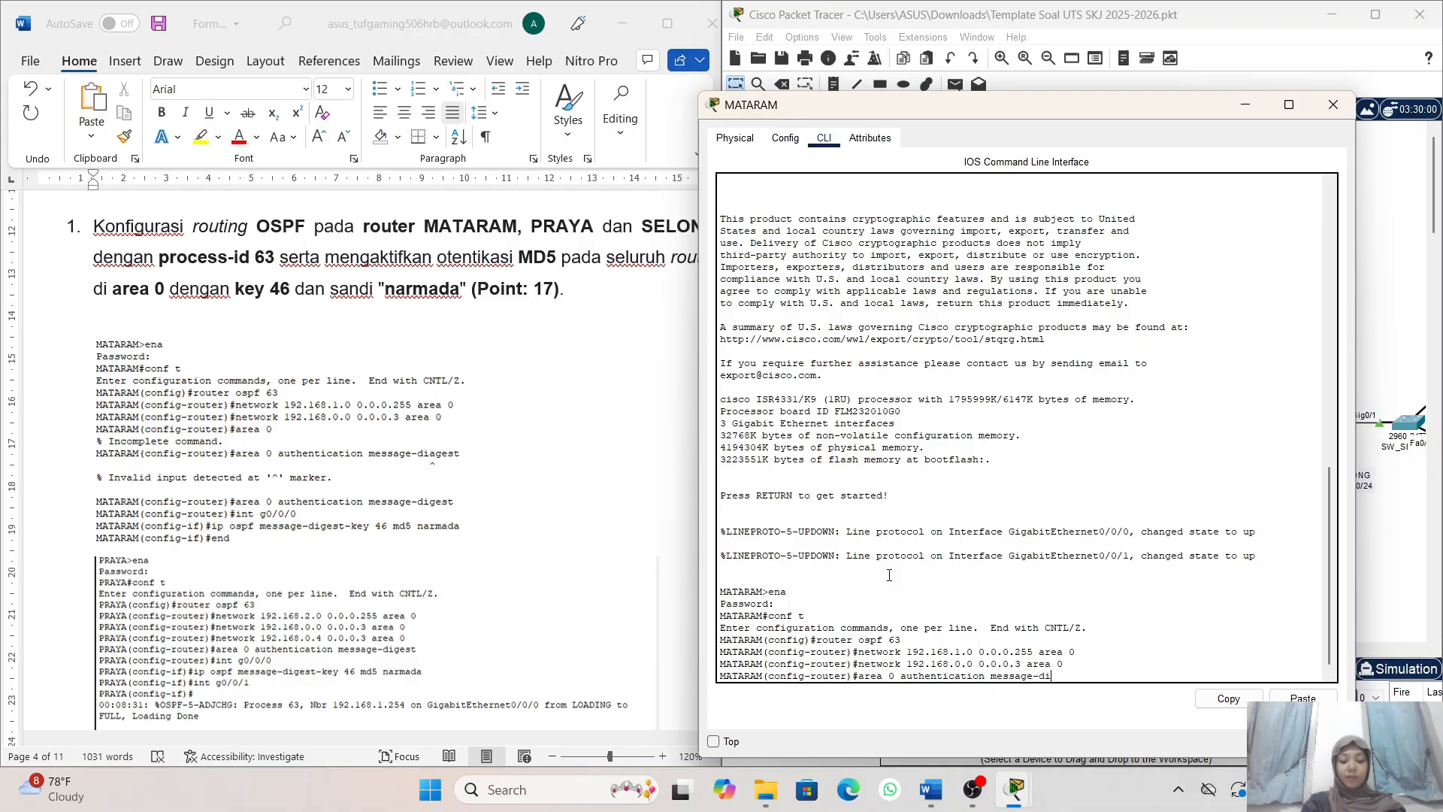
pyautogui.write('gest')
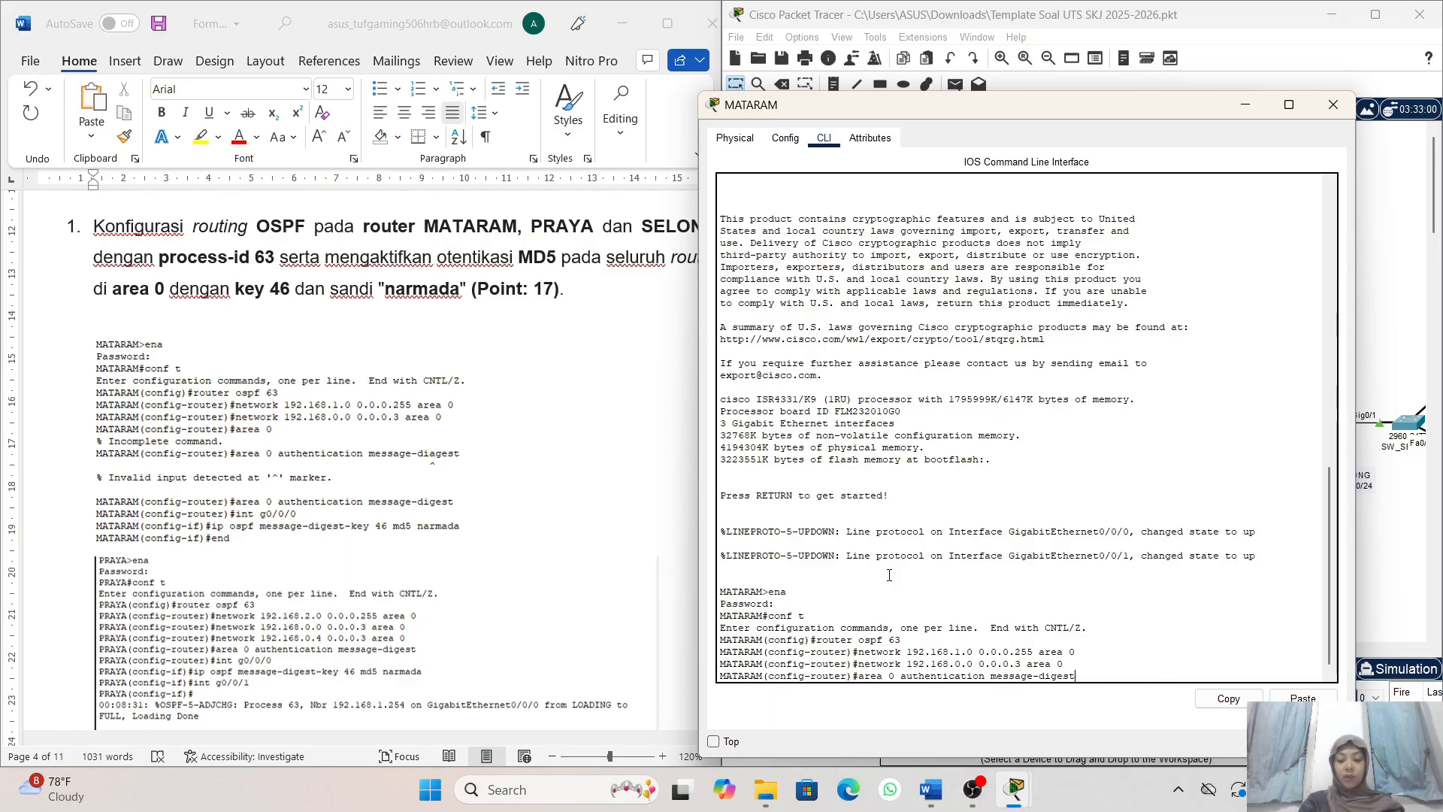
pyautogui.press('Return')
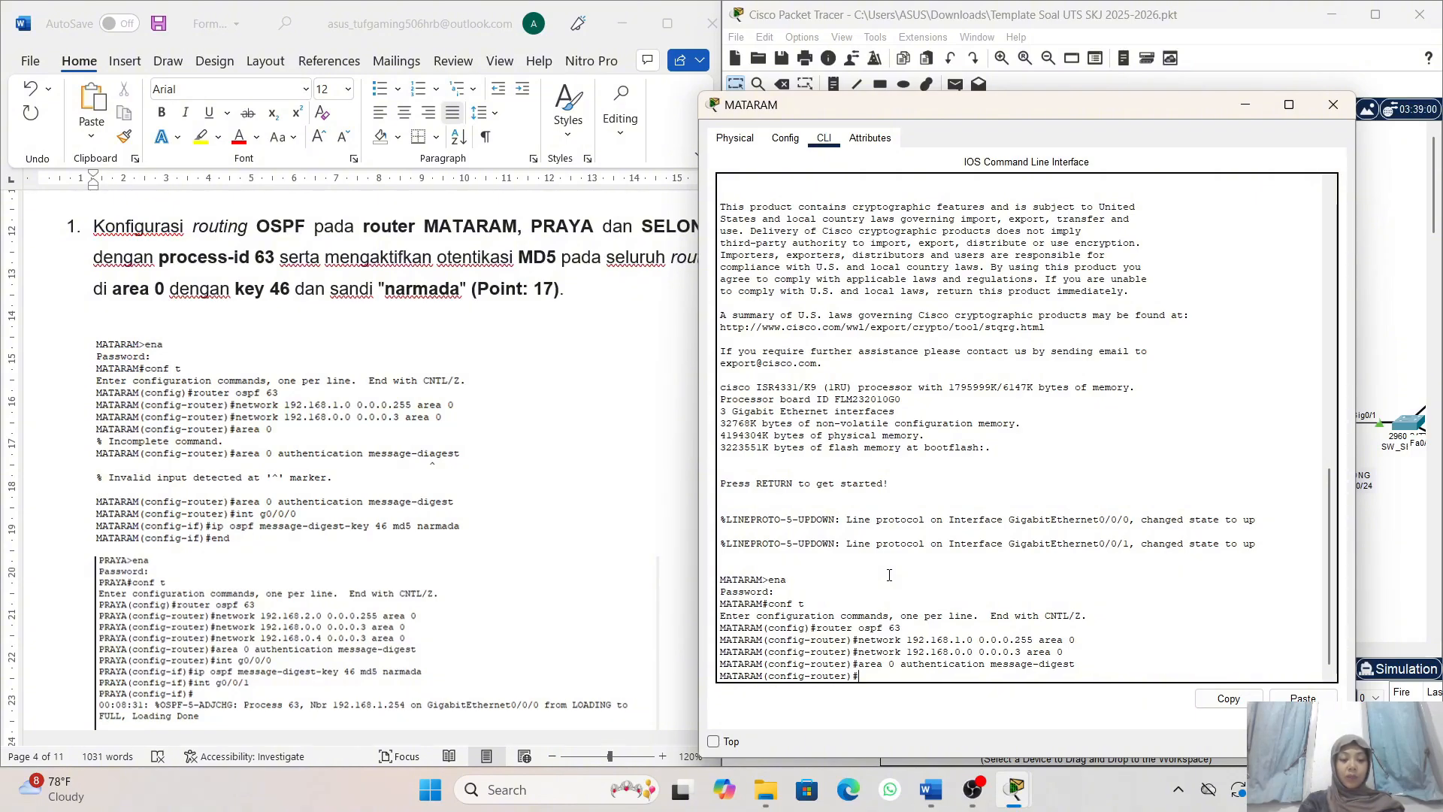
# - Enter interface configuration for g0/0/0 on MATARAM with int g0/0/0
pyautogui.write('i')
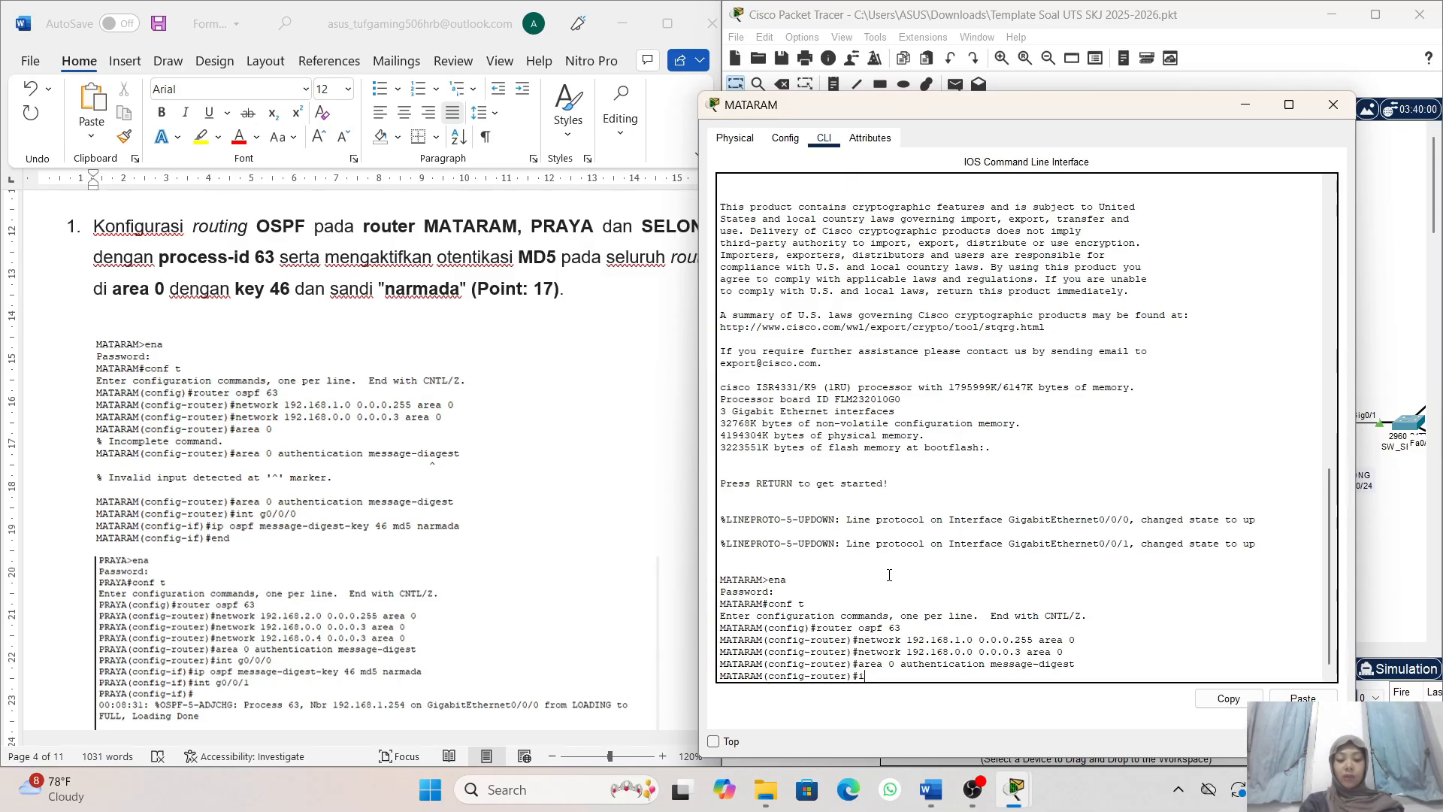
pyautogui.write('nt')
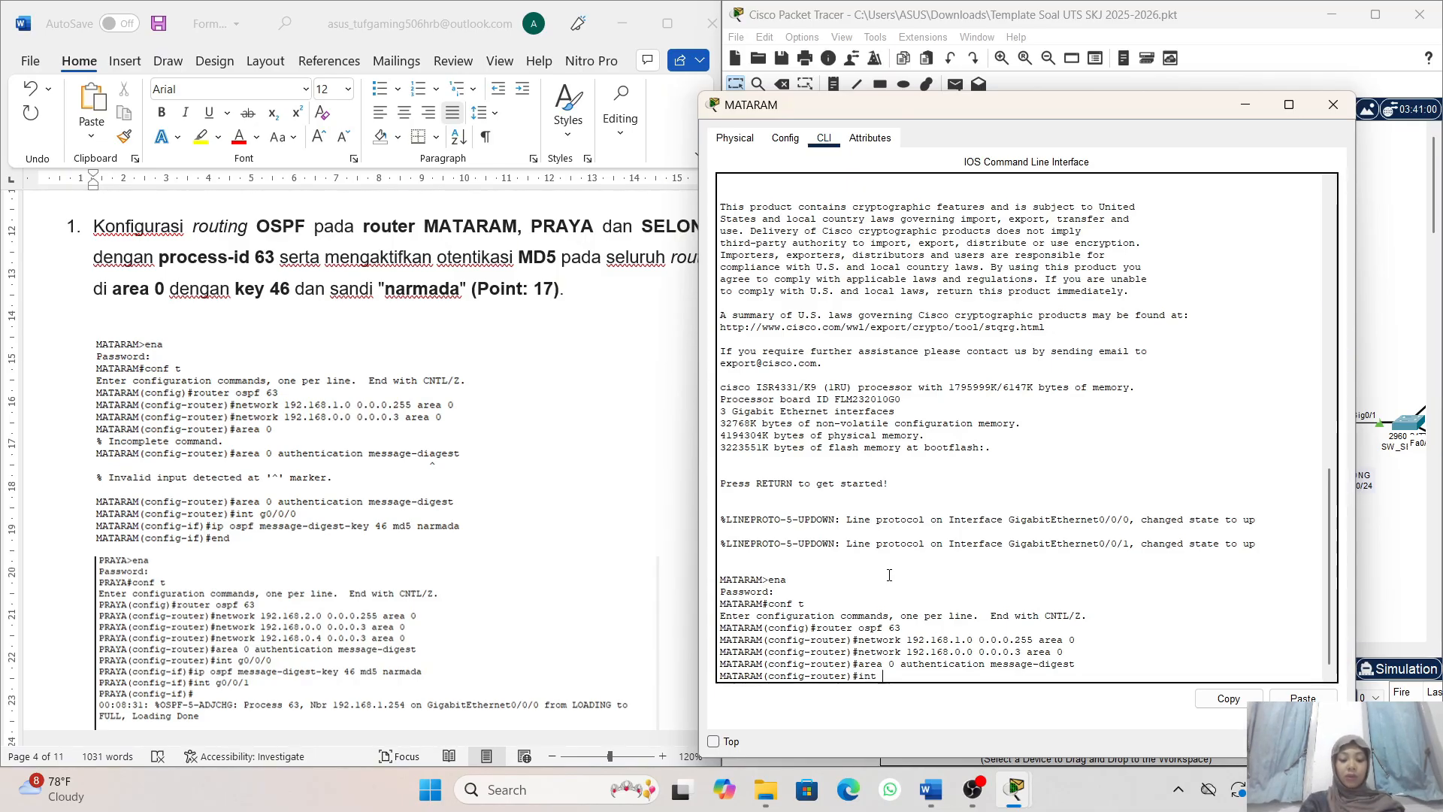
pyautogui.write(' g0')
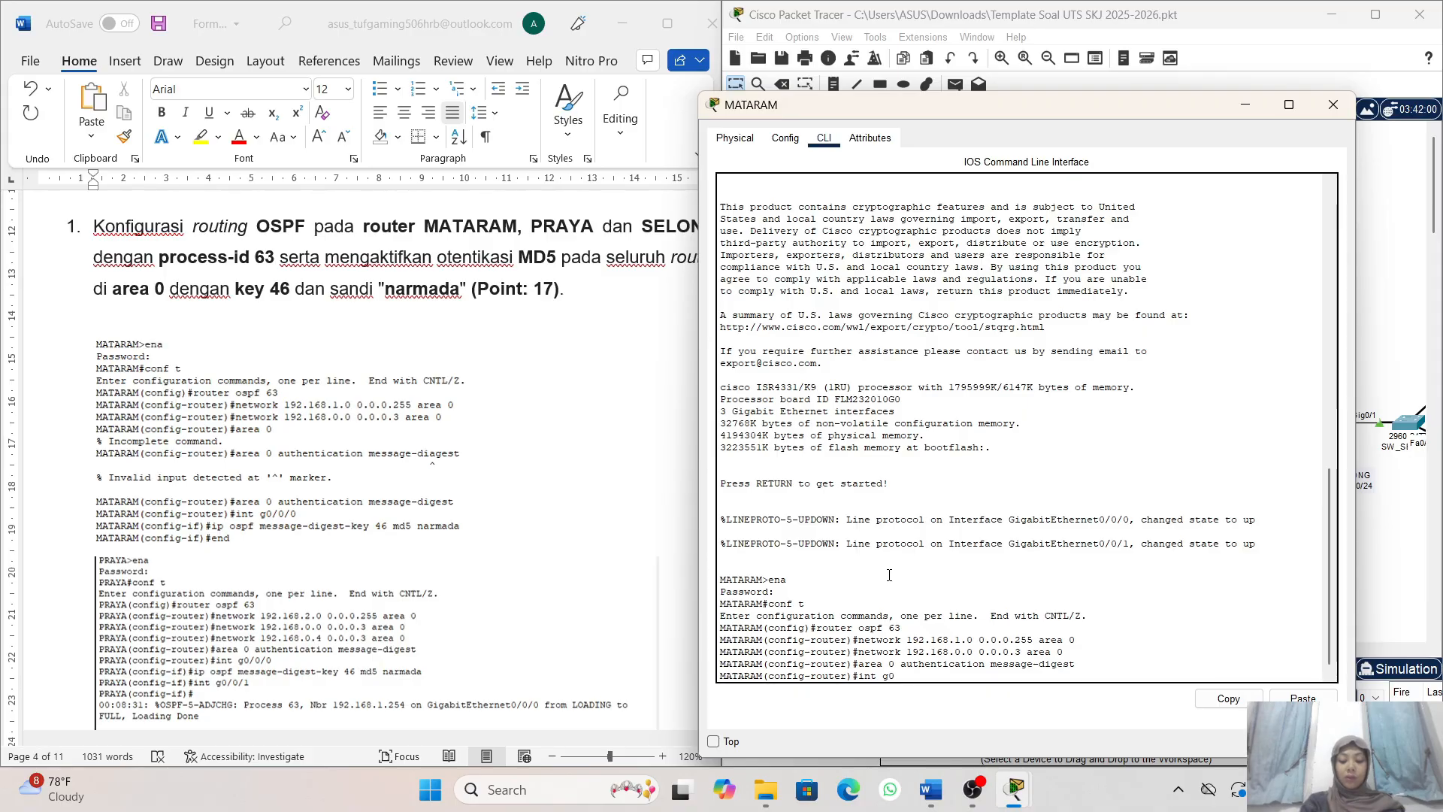
pyautogui.write('/0/0')
pyautogui.press('Return')
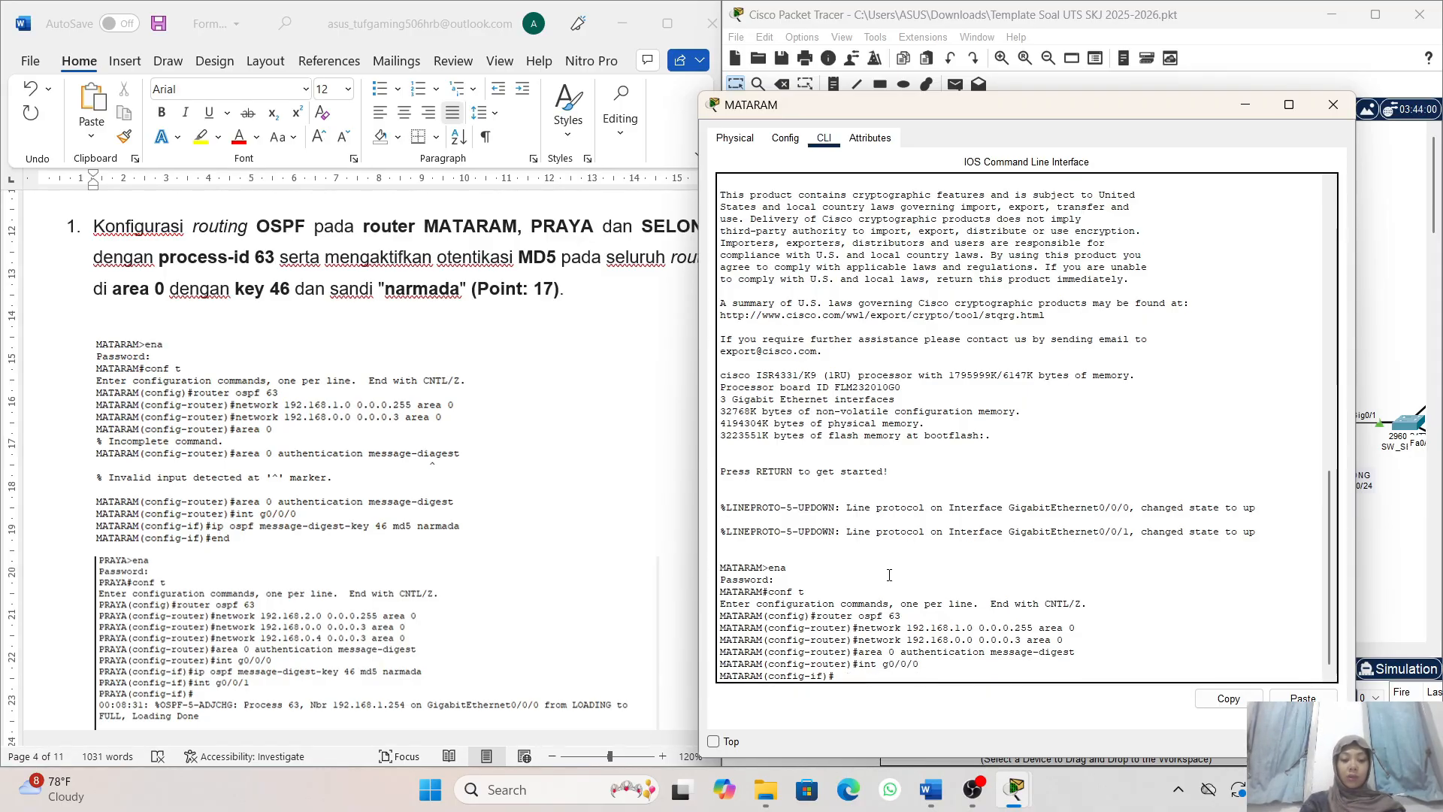
# - Assign the OSPF MD5 key to MATARAM's g0/0/0 with ip ospf message-digest-key 46 md5 and the password given in the task
pyautogui.write('ip')
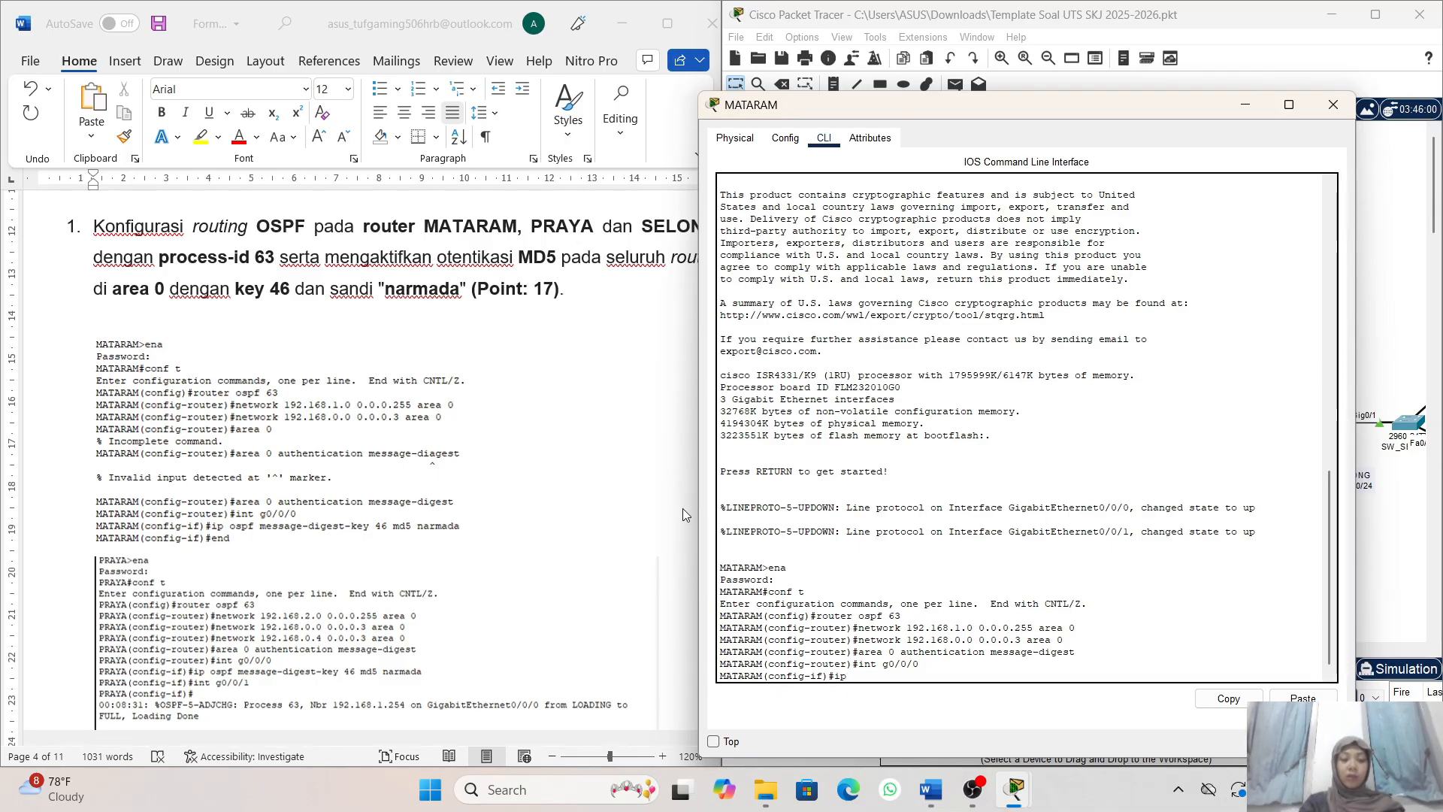
pyautogui.hscroll(1, 621, 460)
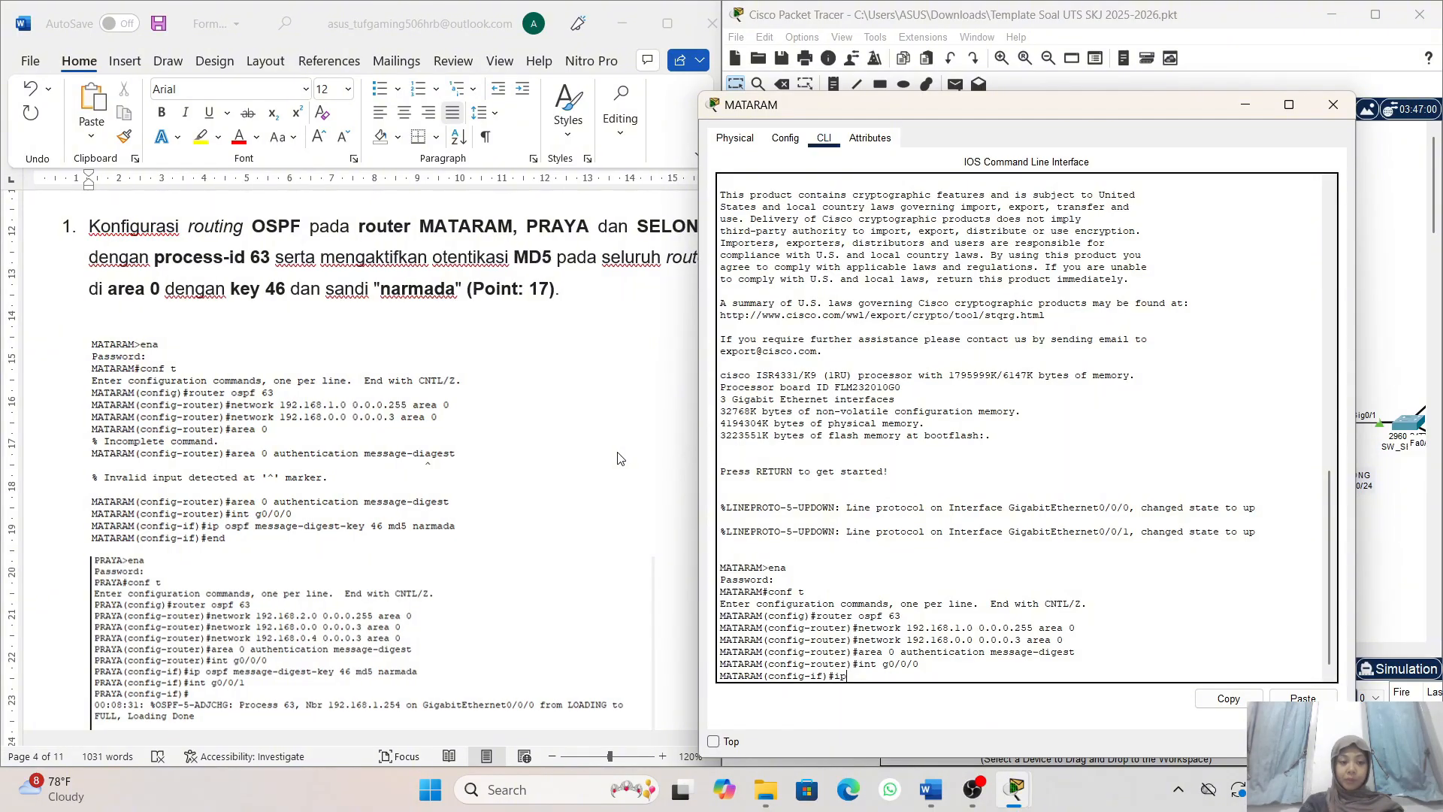
pyautogui.hscroll(3, 620, 459)
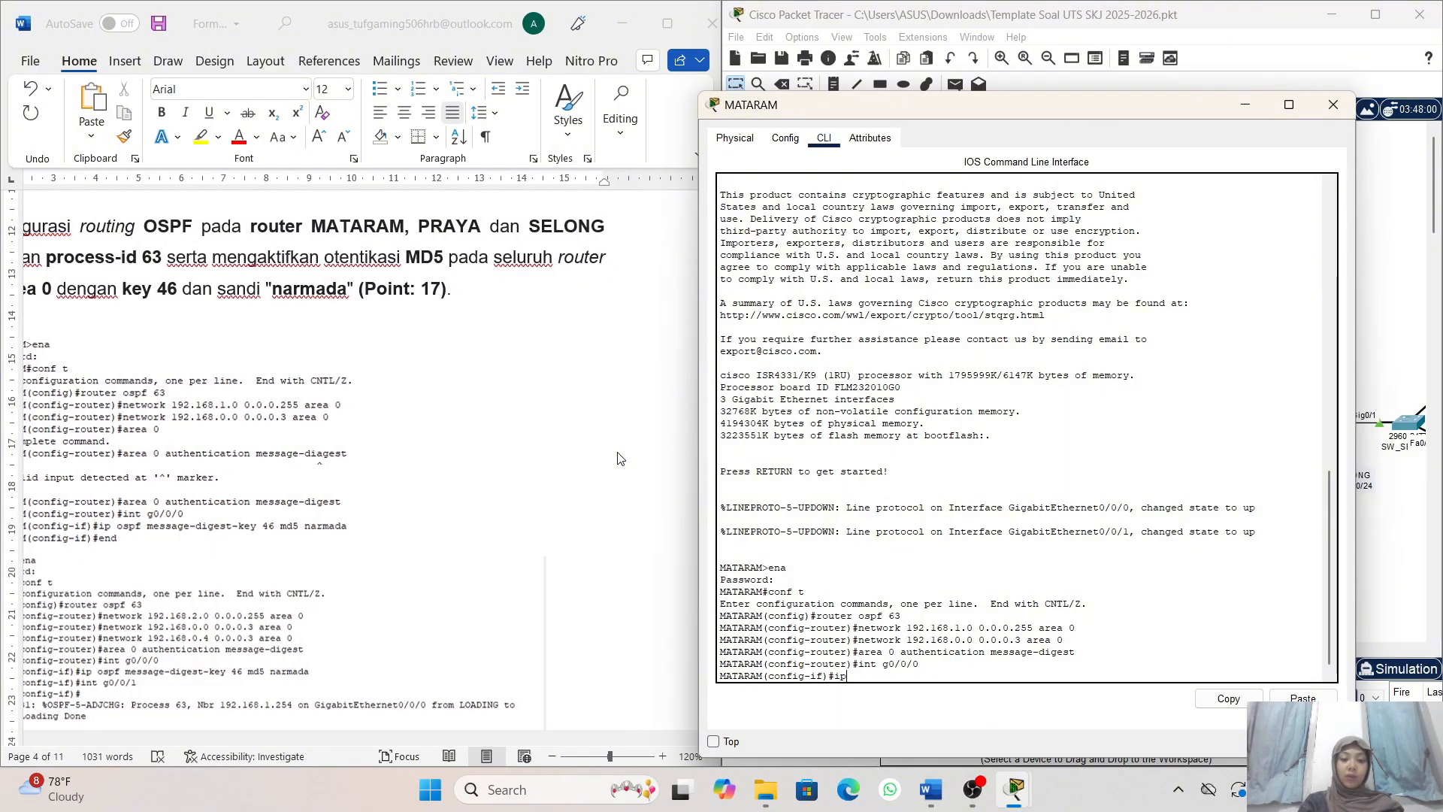
pyautogui.hscroll(-3, 620, 459)
pyautogui.hscroll(-3, 620, 460)
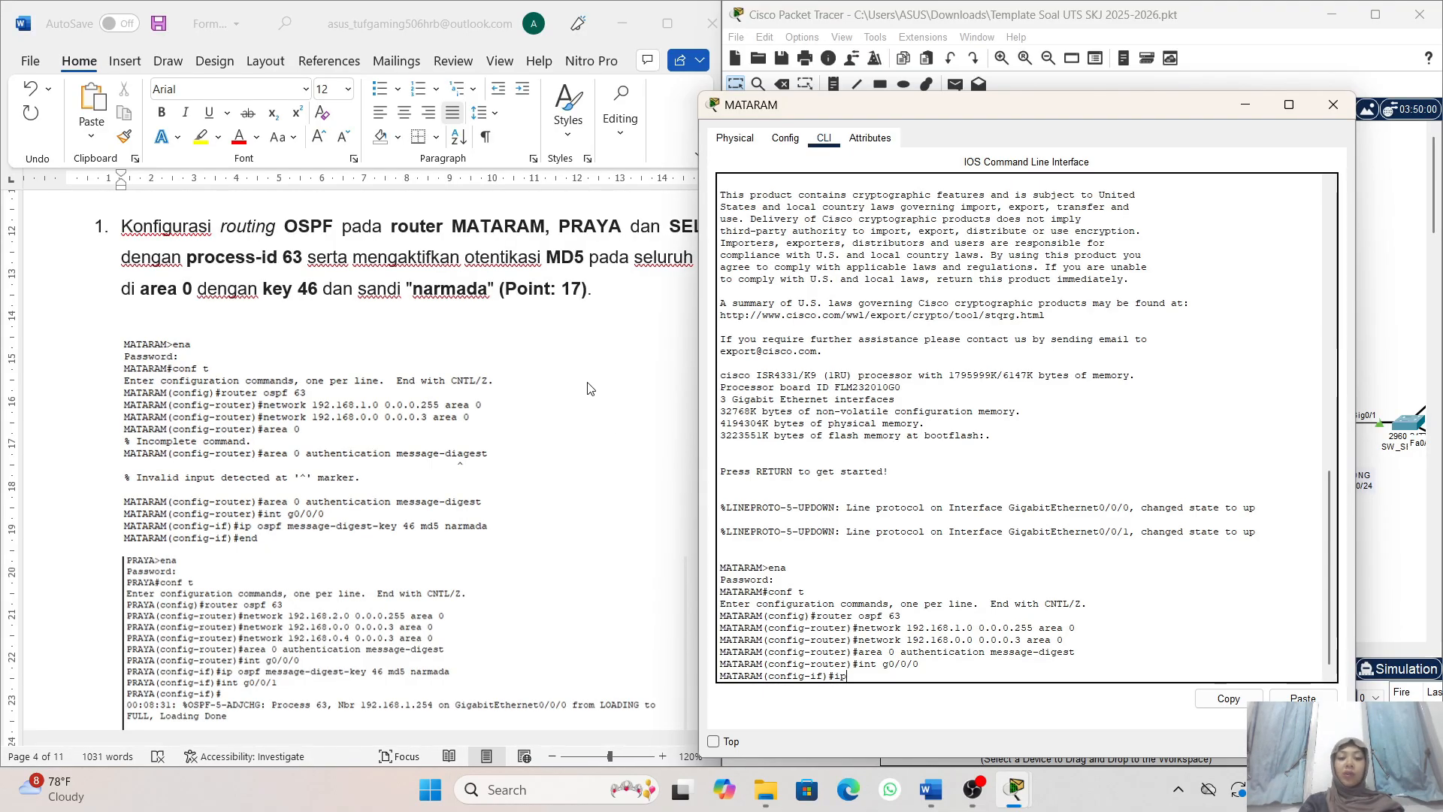
pyautogui.hscroll(-1, 591, 389)
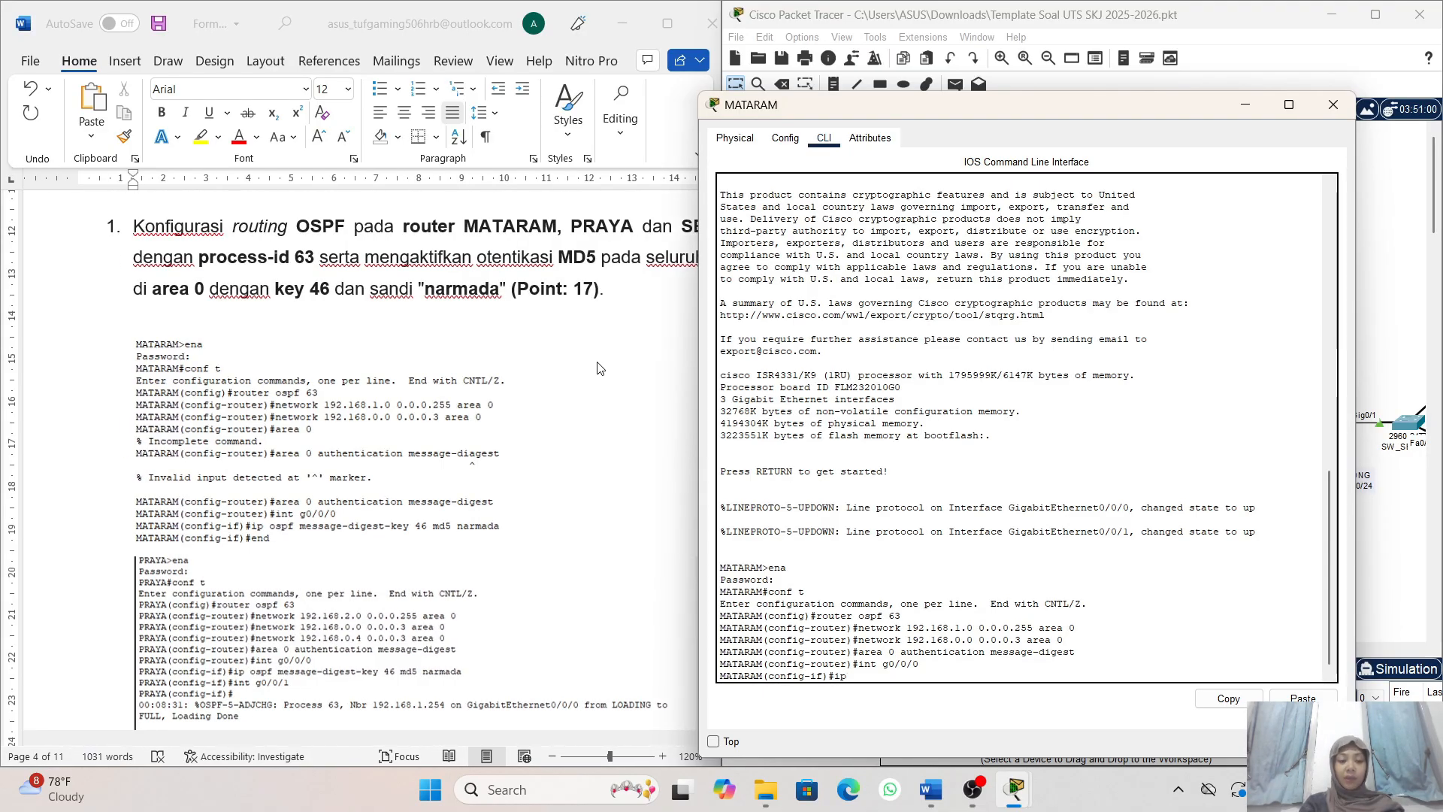
pyautogui.hscroll(2, 599, 361)
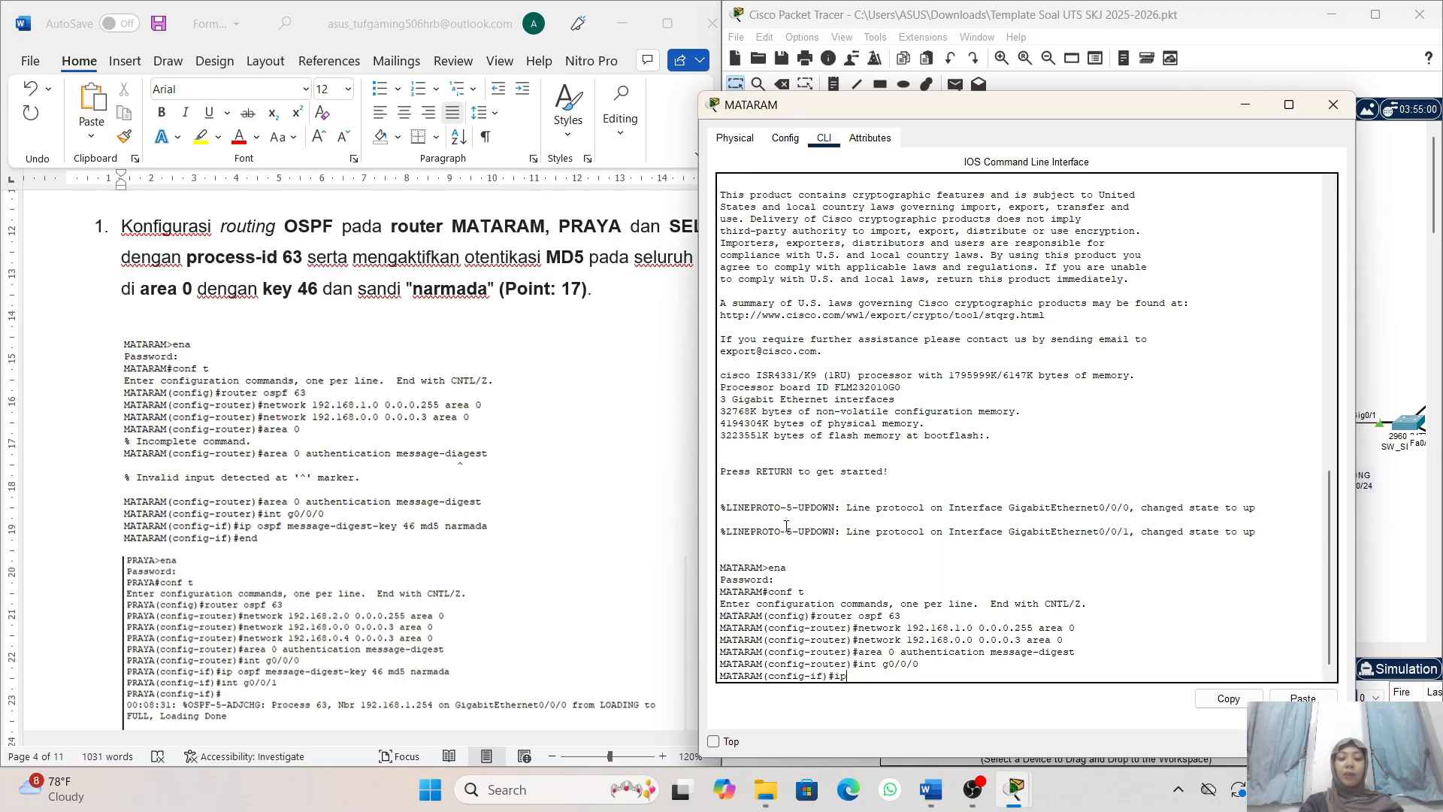
pyautogui.click(806, 549)
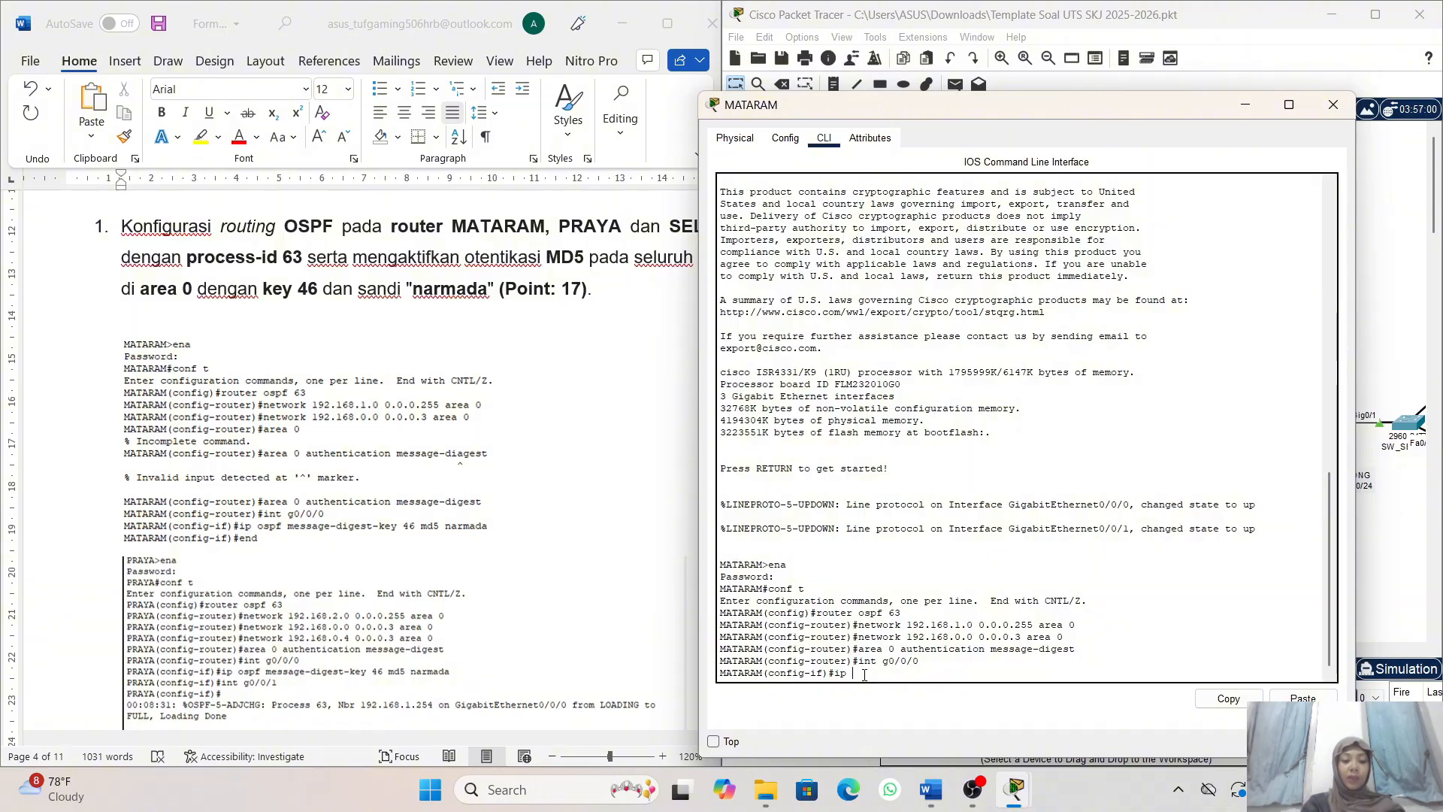
pyautogui.write('osp')
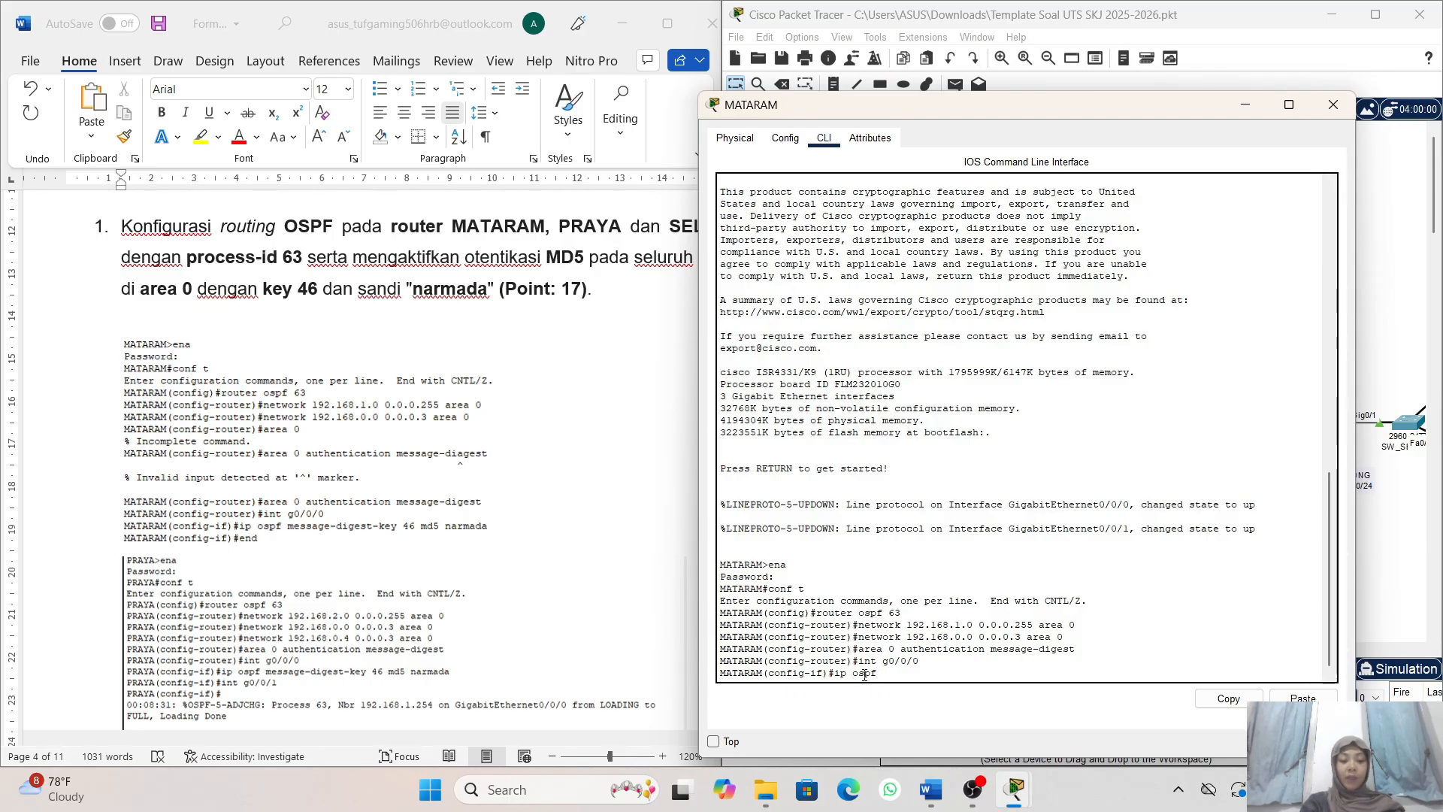
pyautogui.write('f messag')
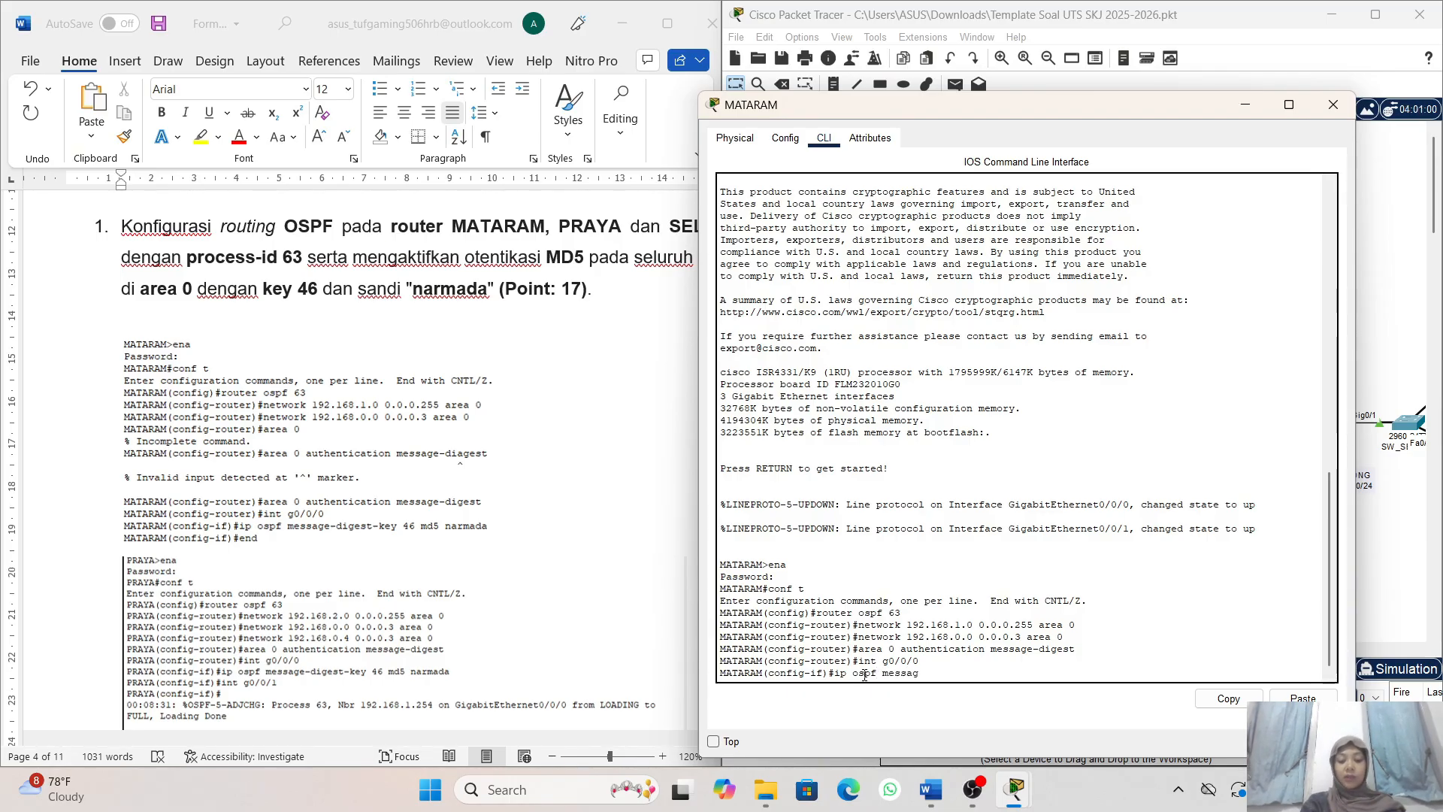
pyautogui.write('e')
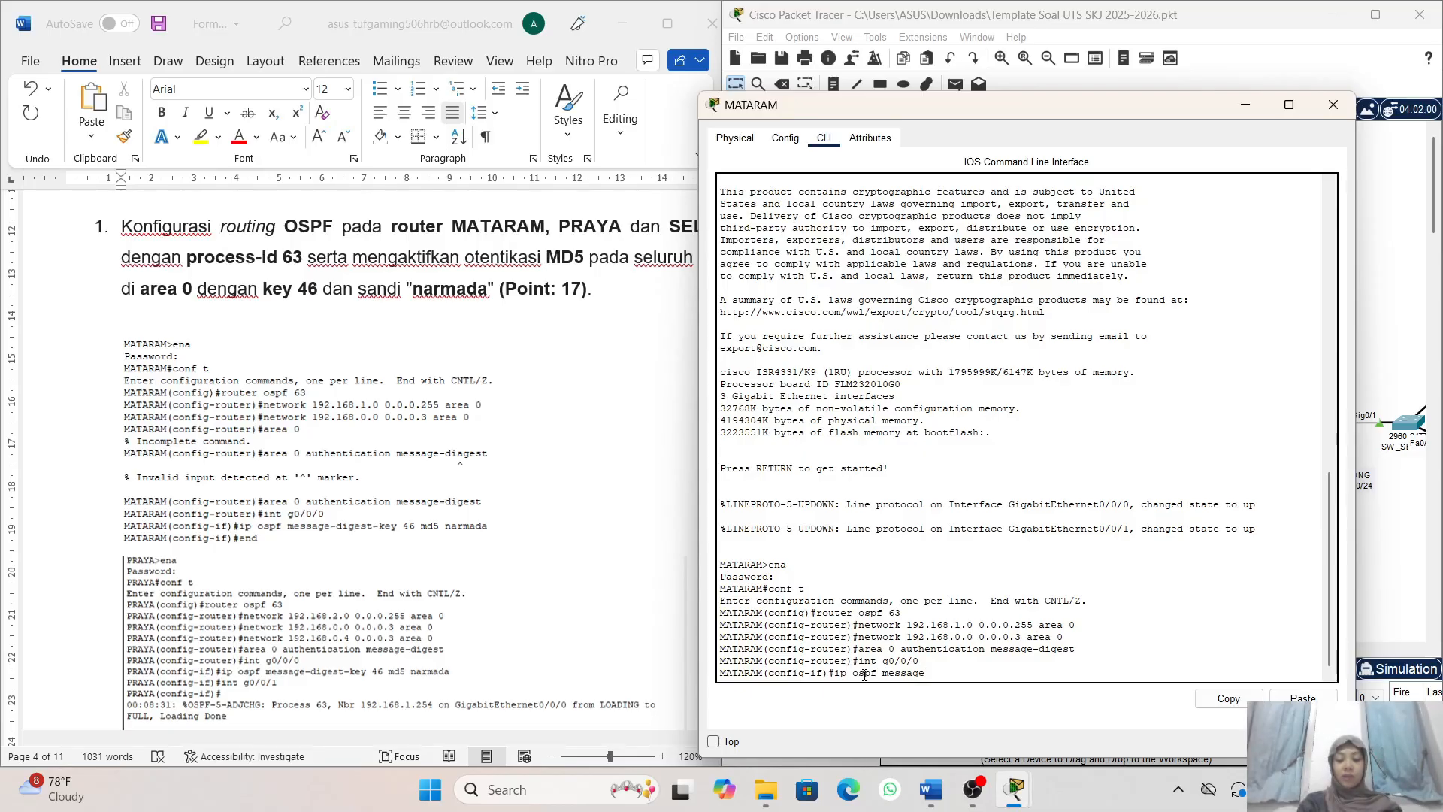
pyautogui.write('-dige')
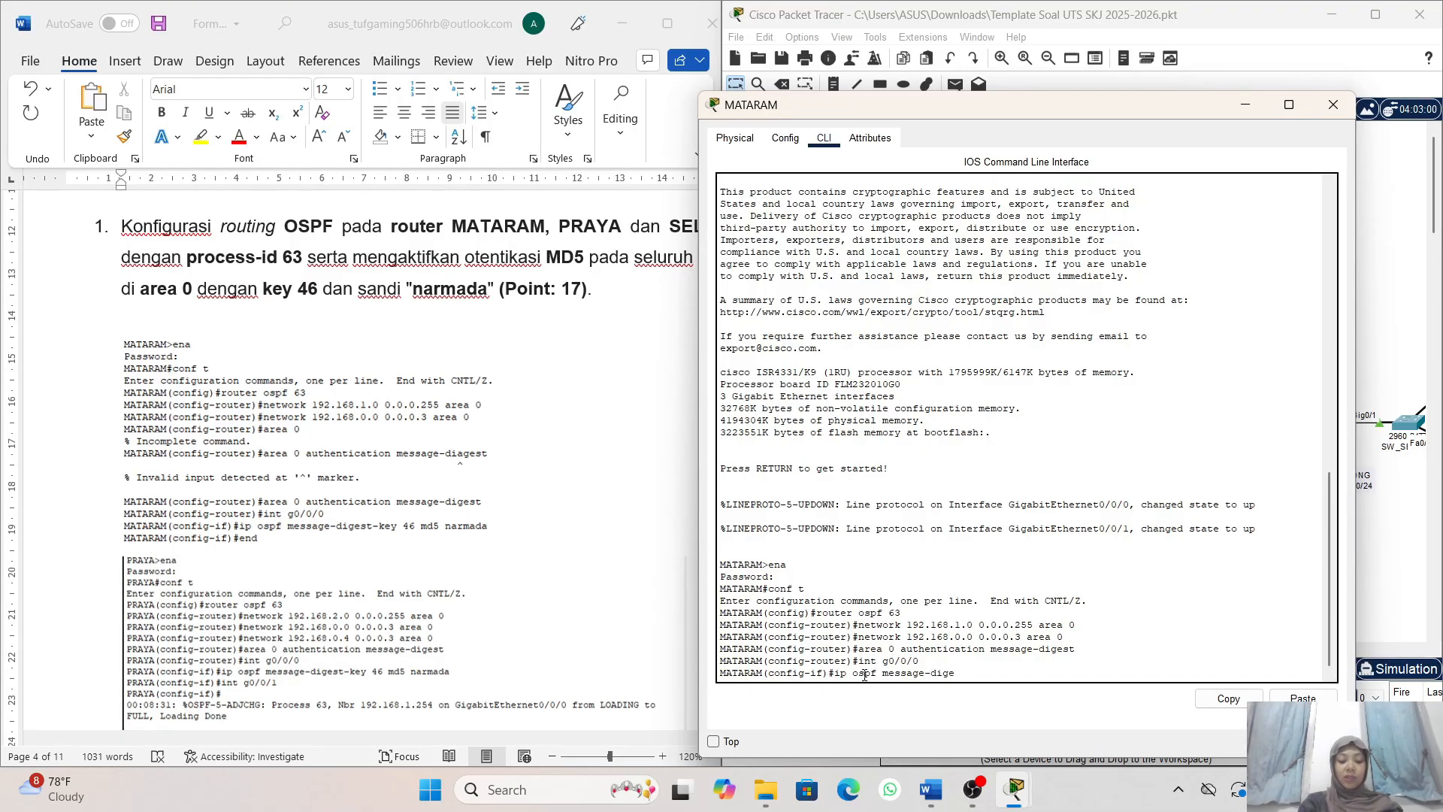
pyautogui.write('st')
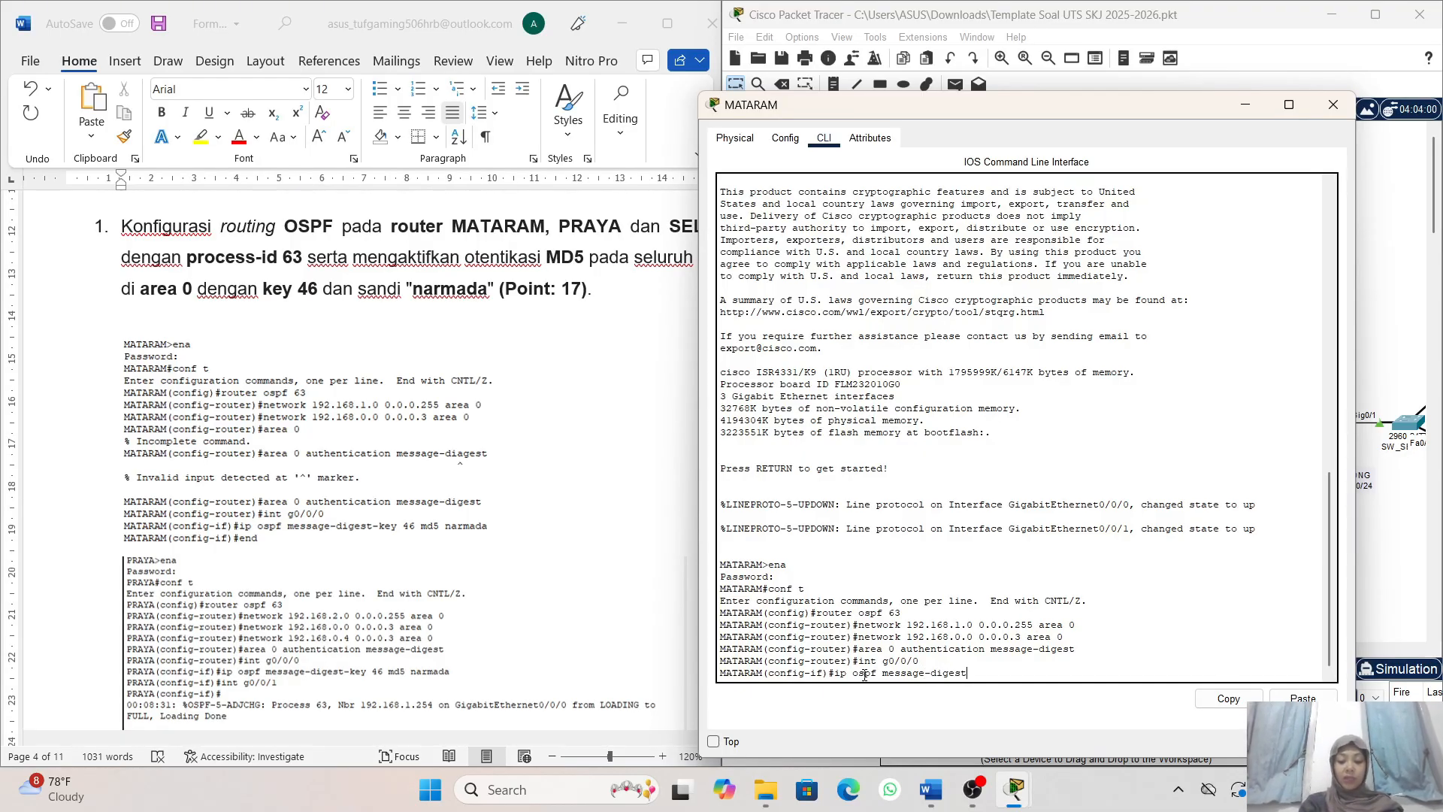
pyautogui.write('-key')
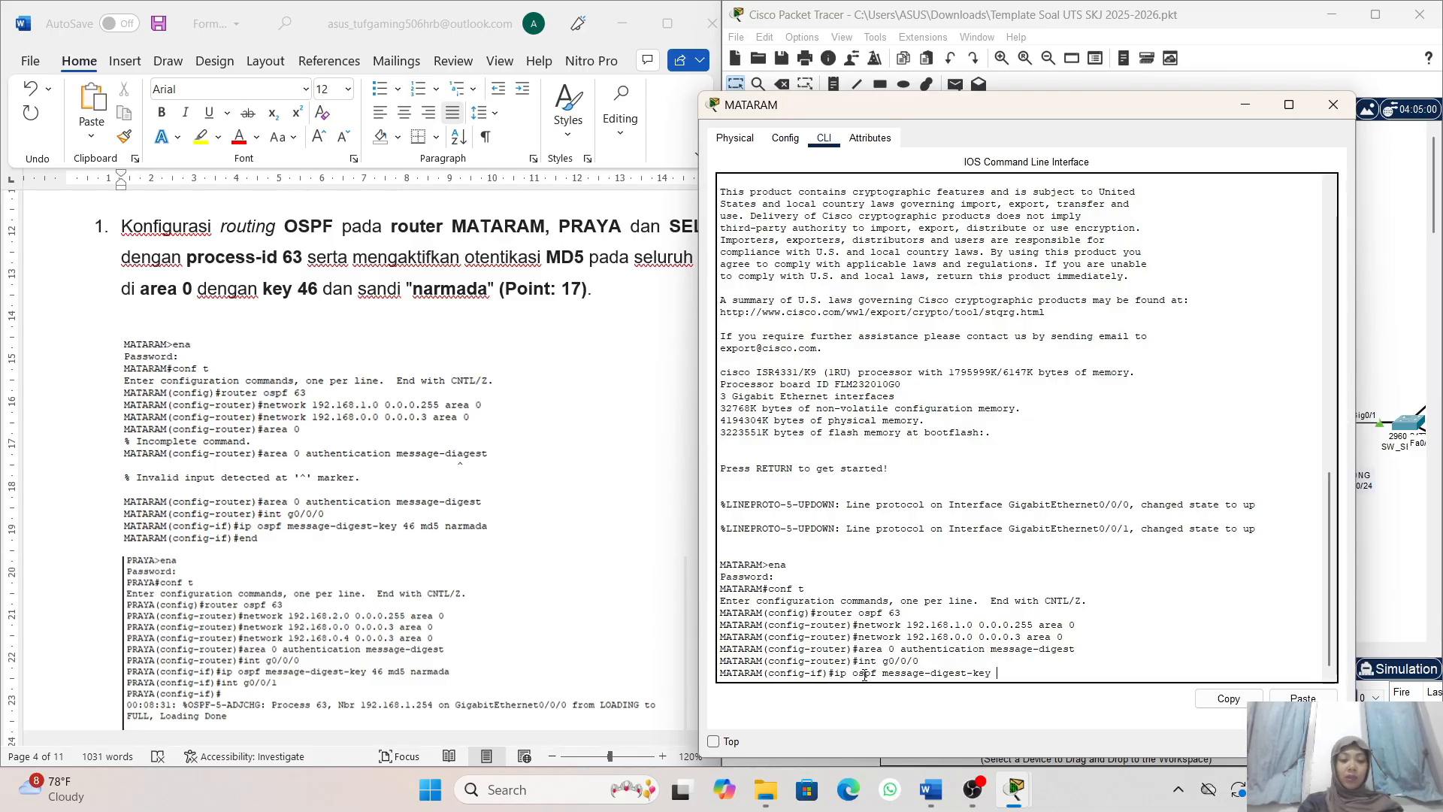
pyautogui.write(' 46 ')
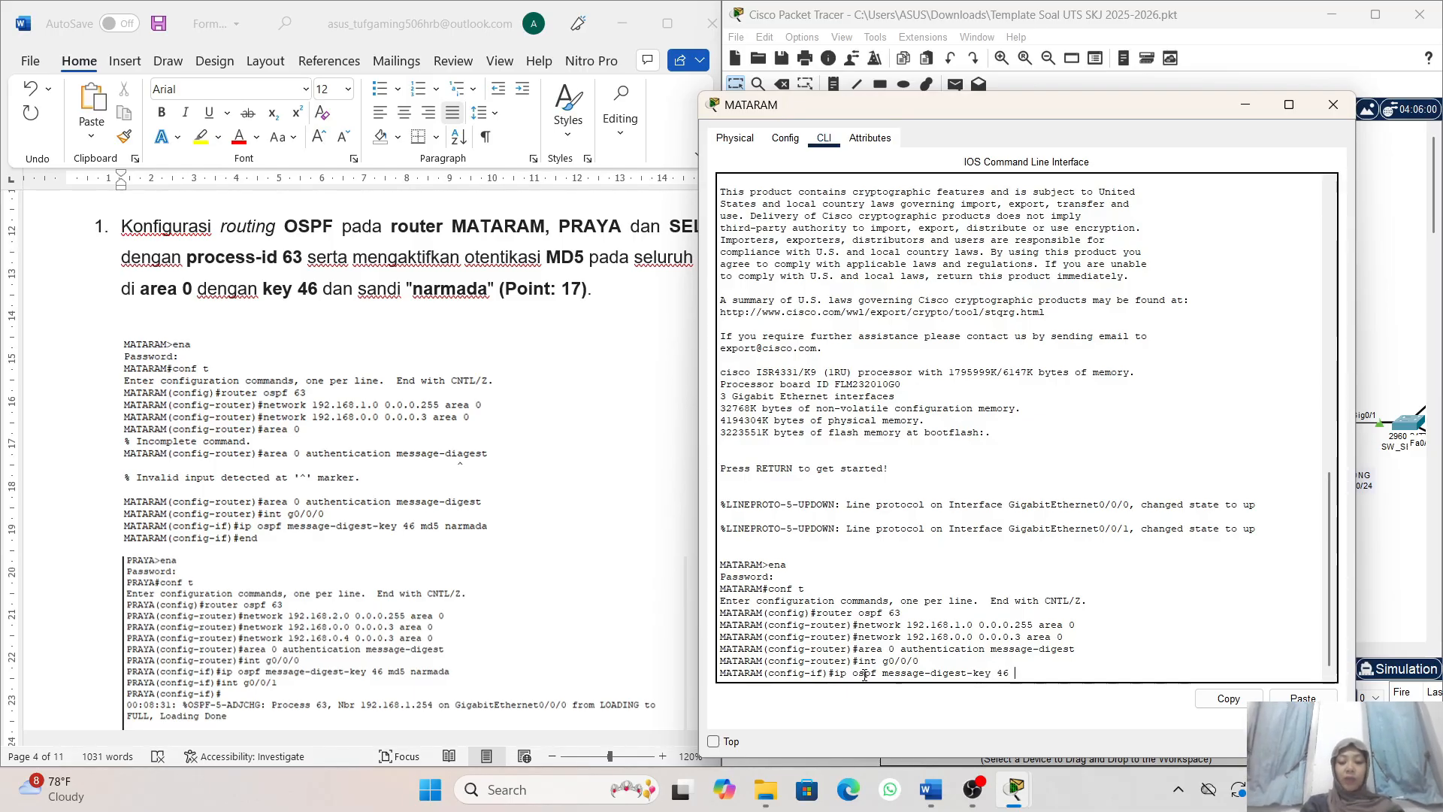
pyautogui.write('md5')
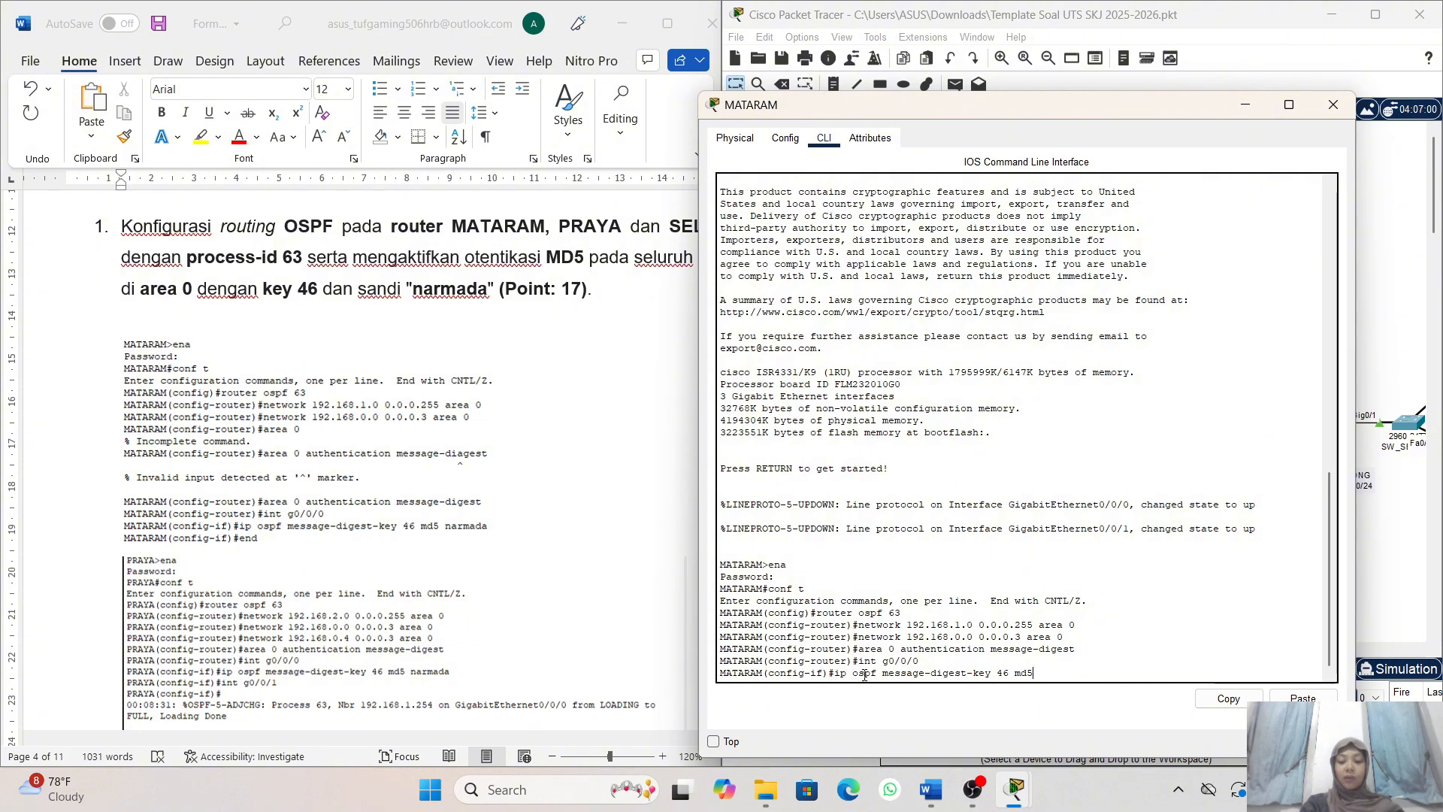
pyautogui.write(' narmada')
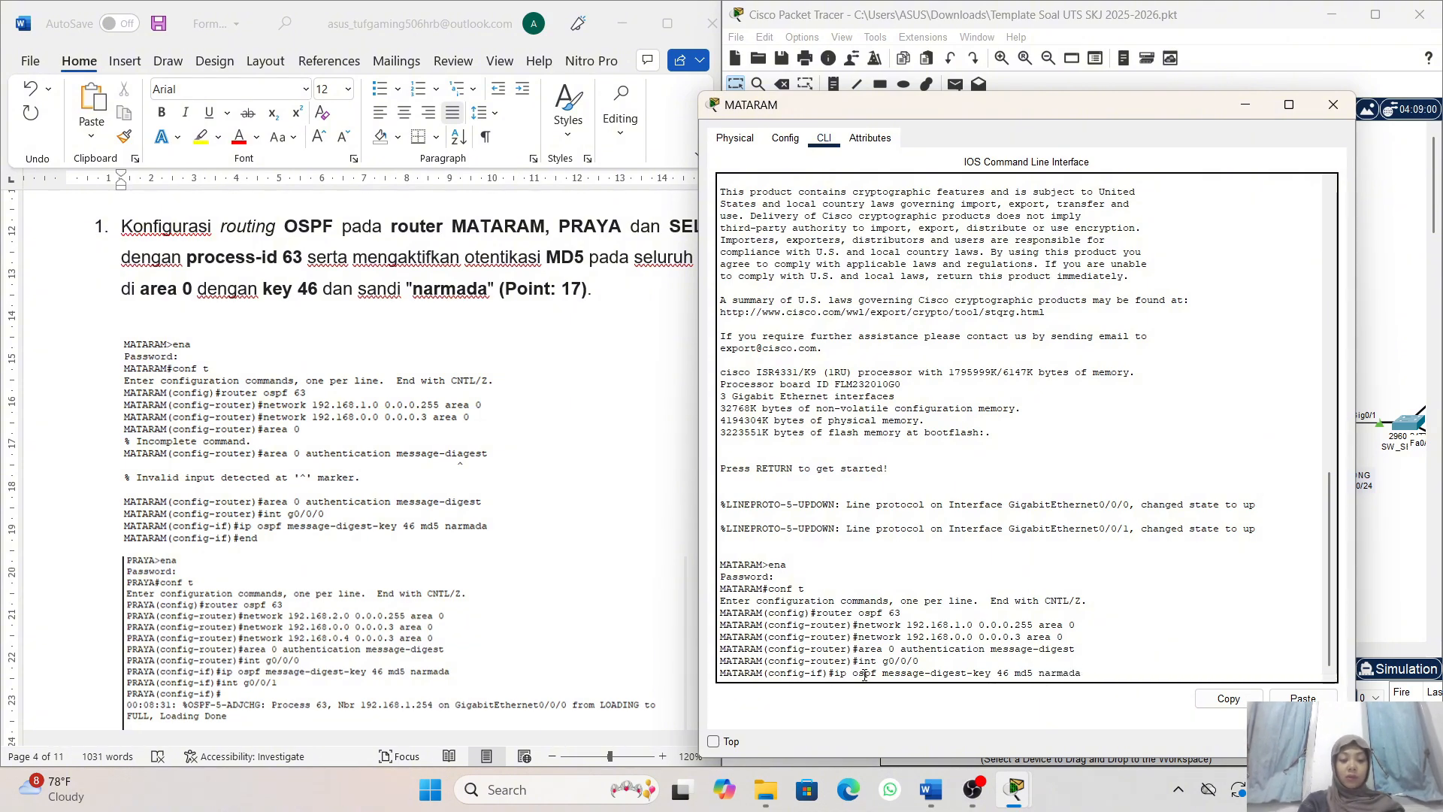
pyautogui.press('Return')
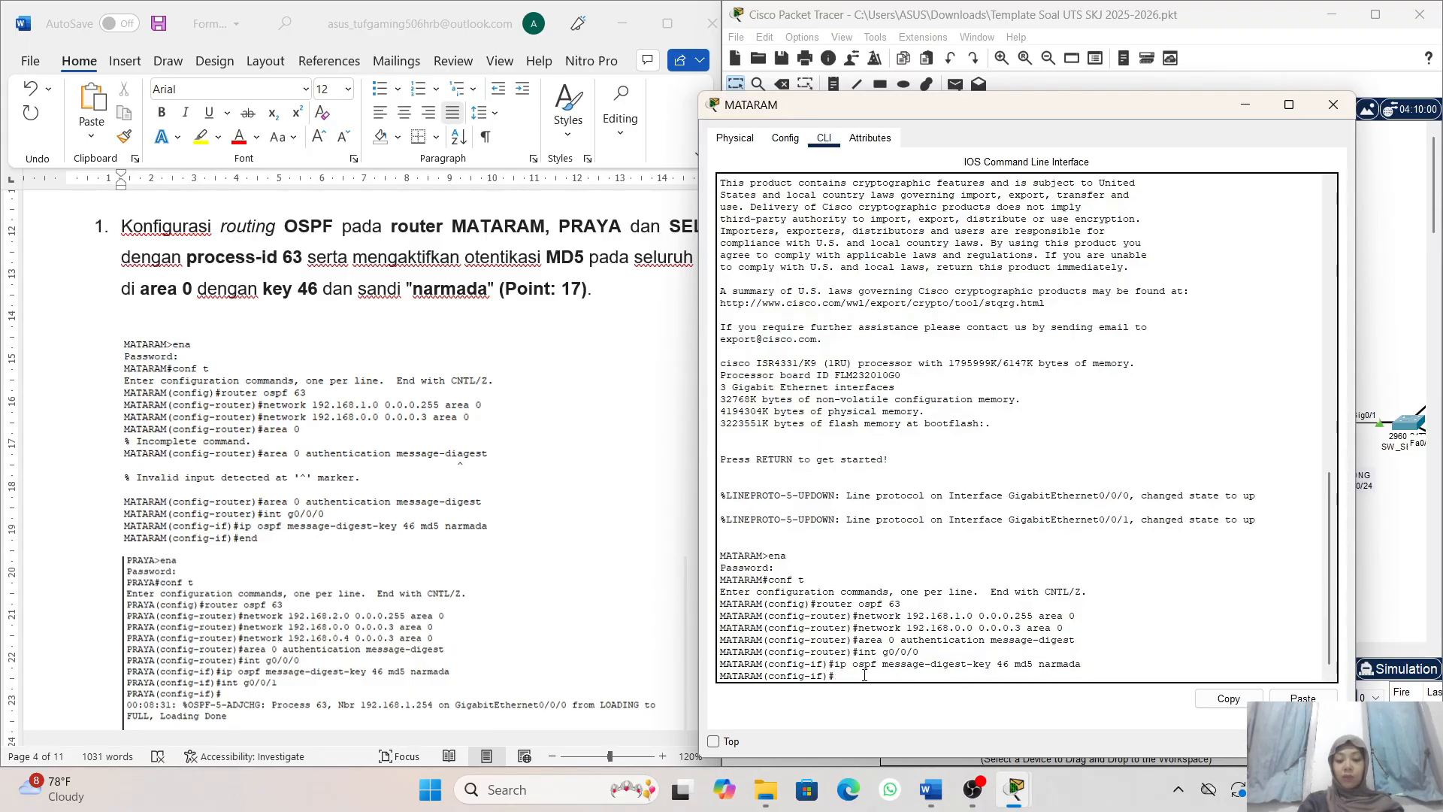
# - Leave MATARAM's configuration mode with end and minimize its window to get back to the topology
pyautogui.write('e')
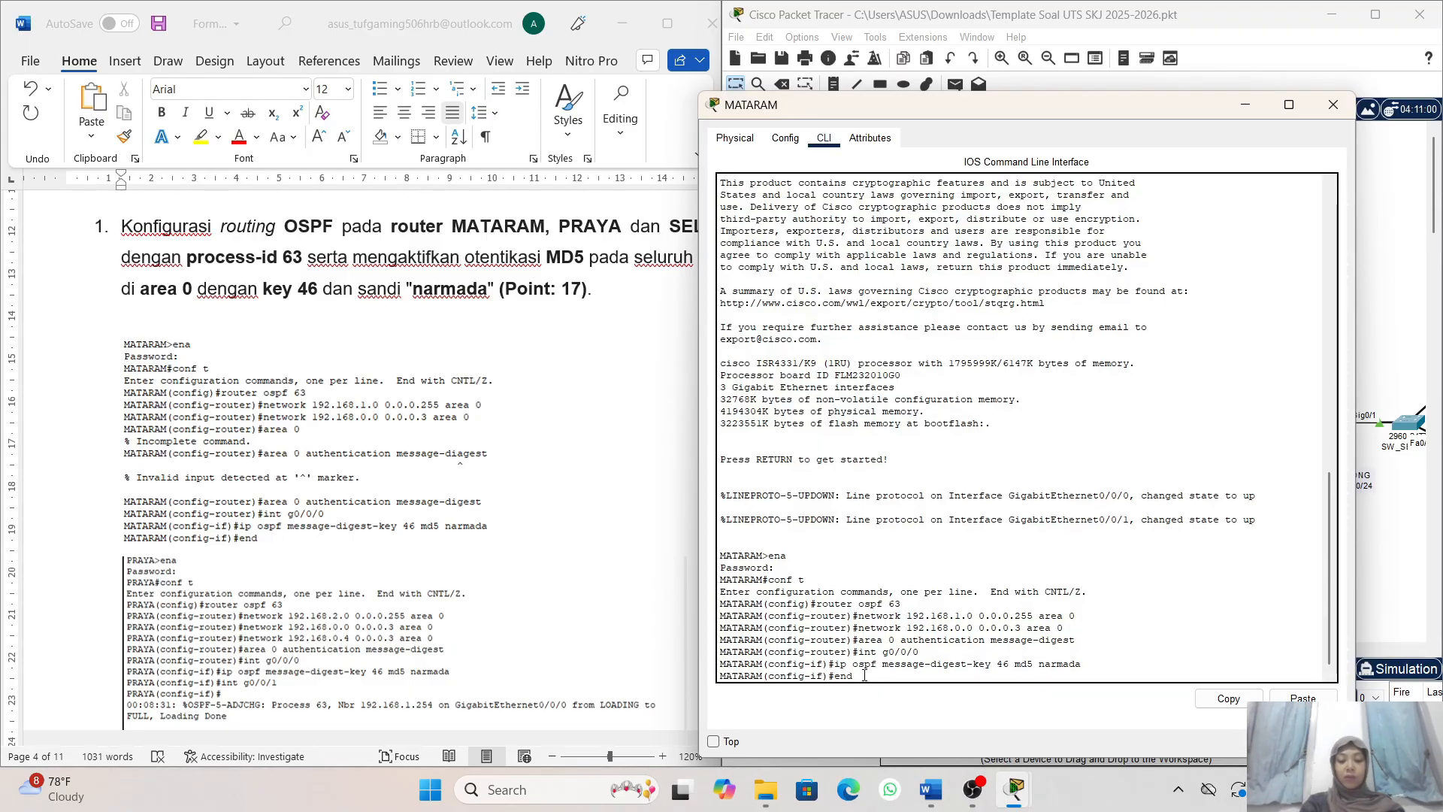
pyautogui.write('nd')
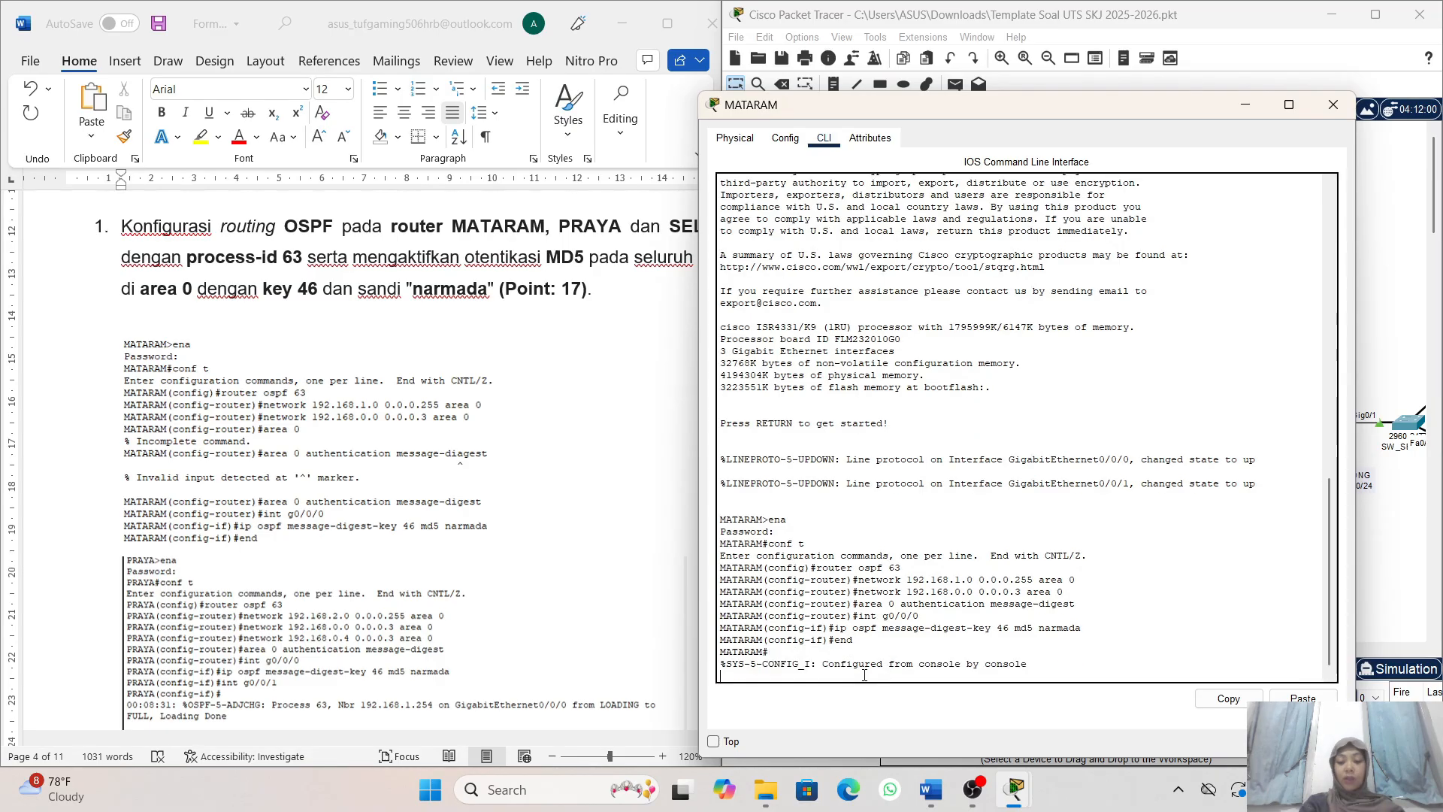
pyautogui.press('Return')
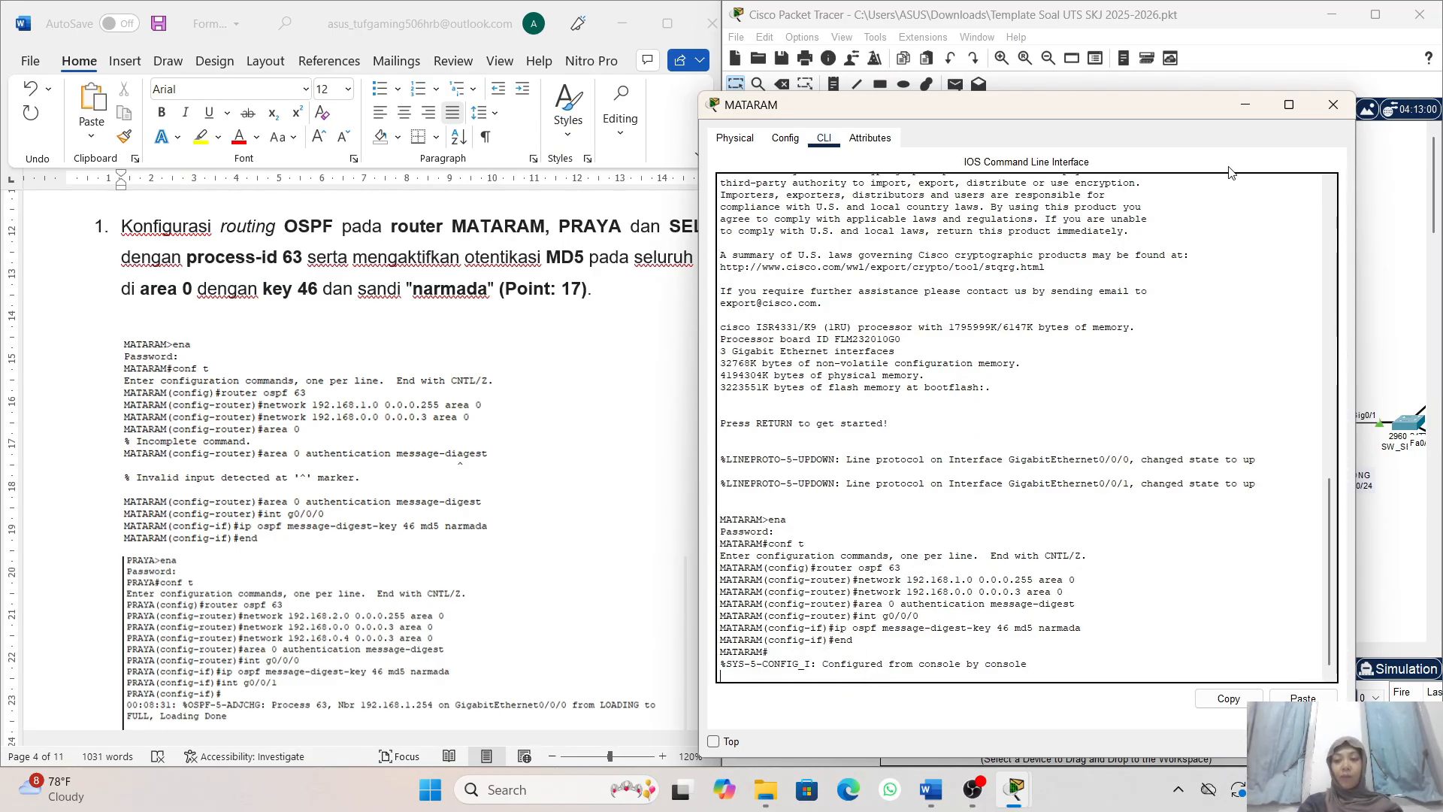
pyautogui.click(1246, 105)
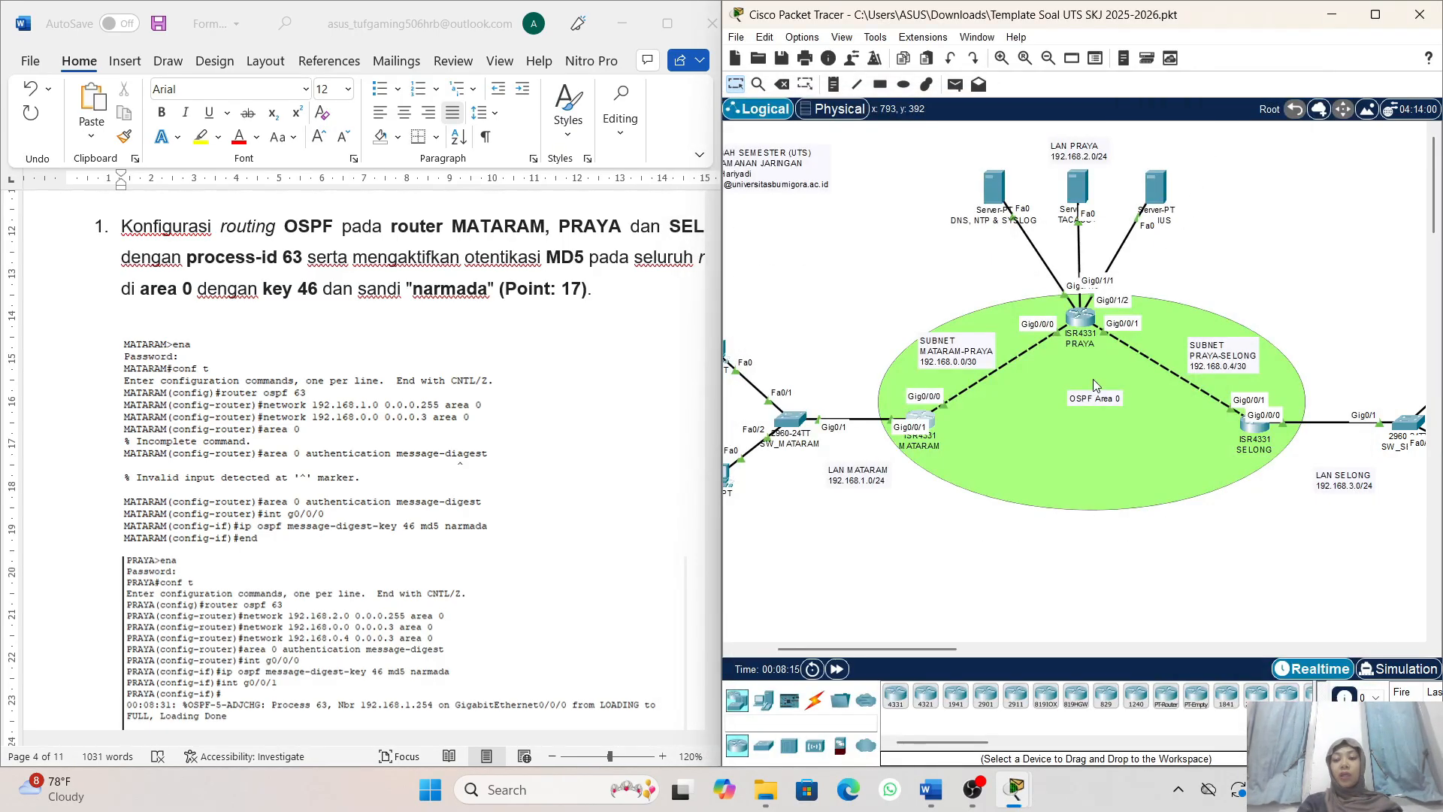
# - Open router PRAYA from the topology and start a session in its command line interface
pyautogui.hscroll(1, 1066, 399)
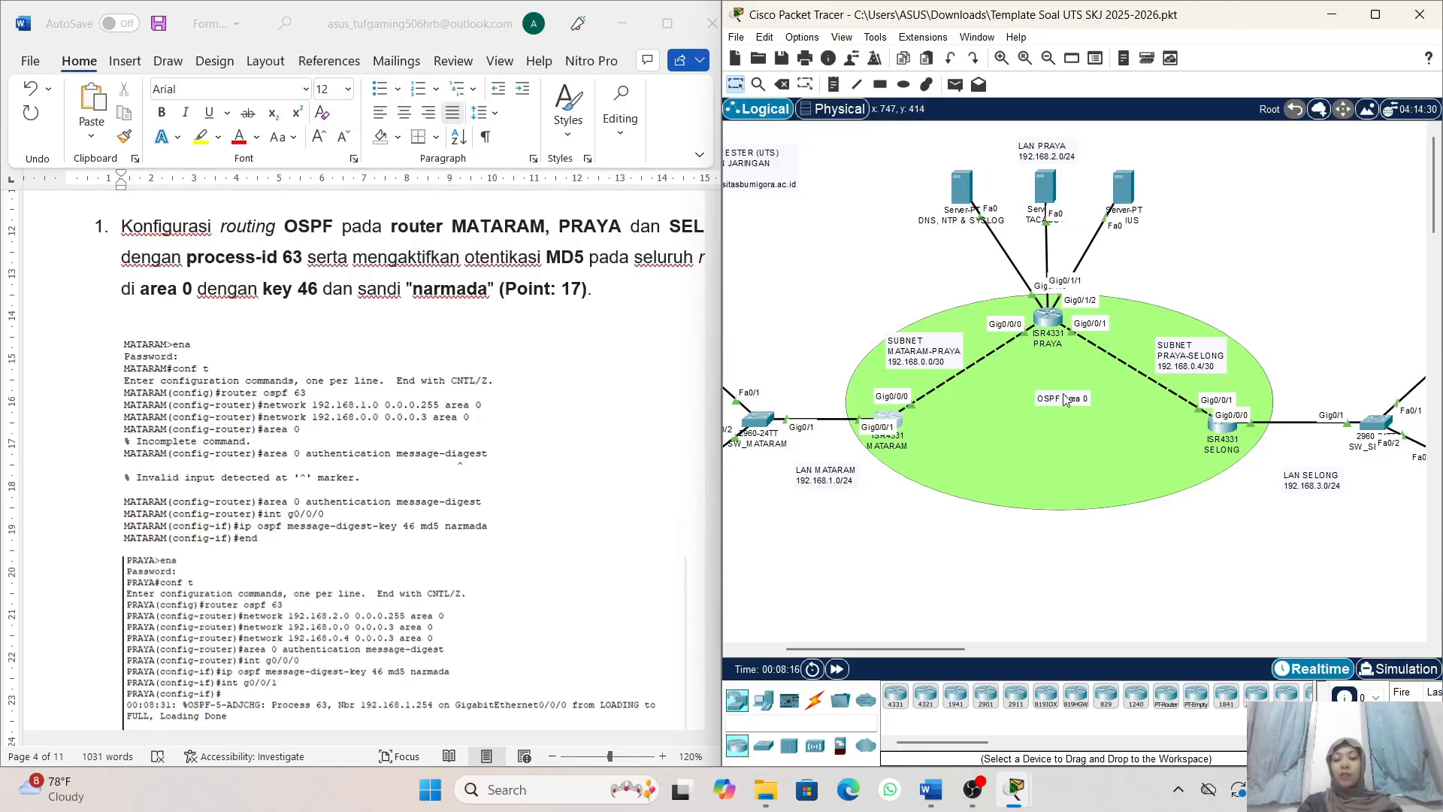
pyautogui.click(1045, 319)
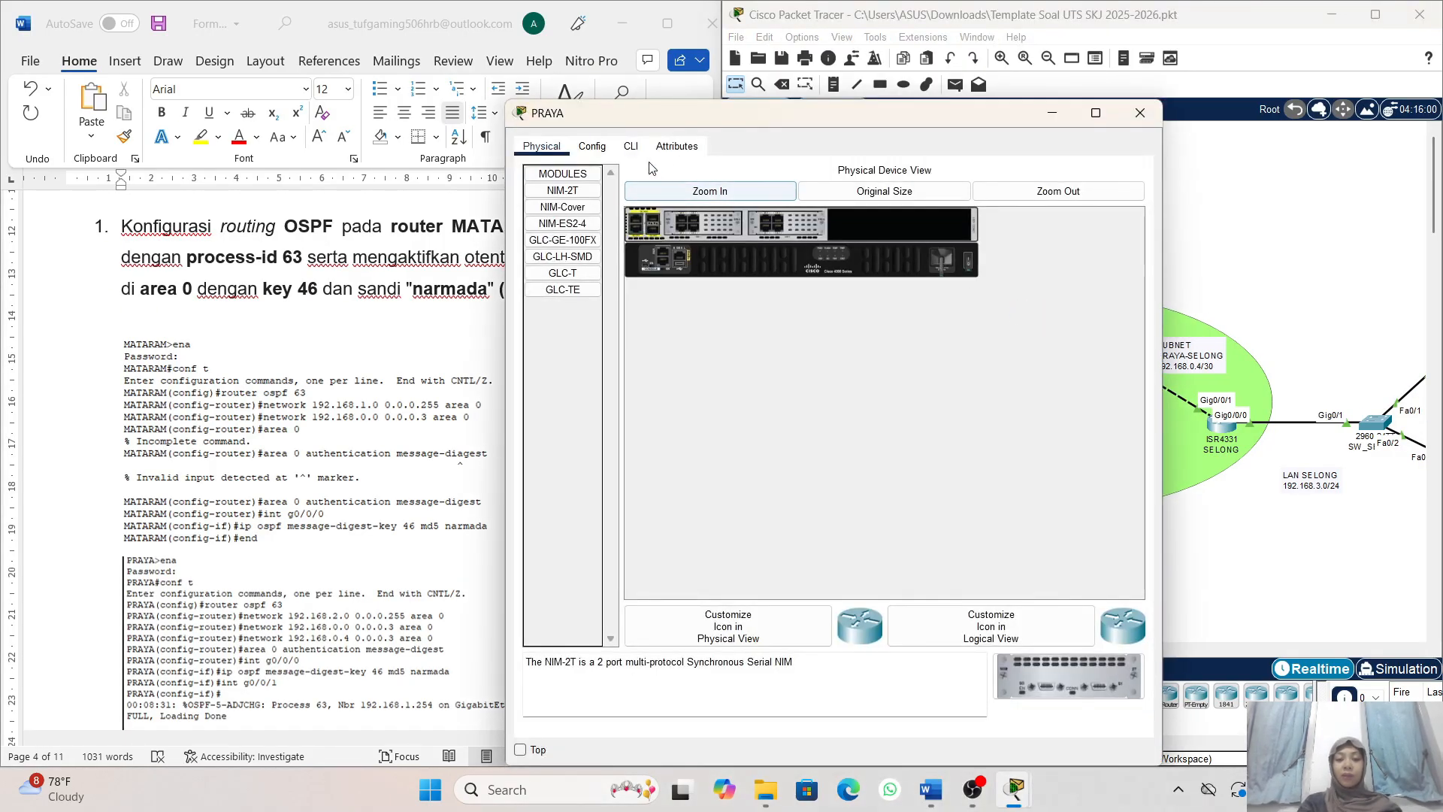
pyautogui.click(631, 146)
pyautogui.press('Return')
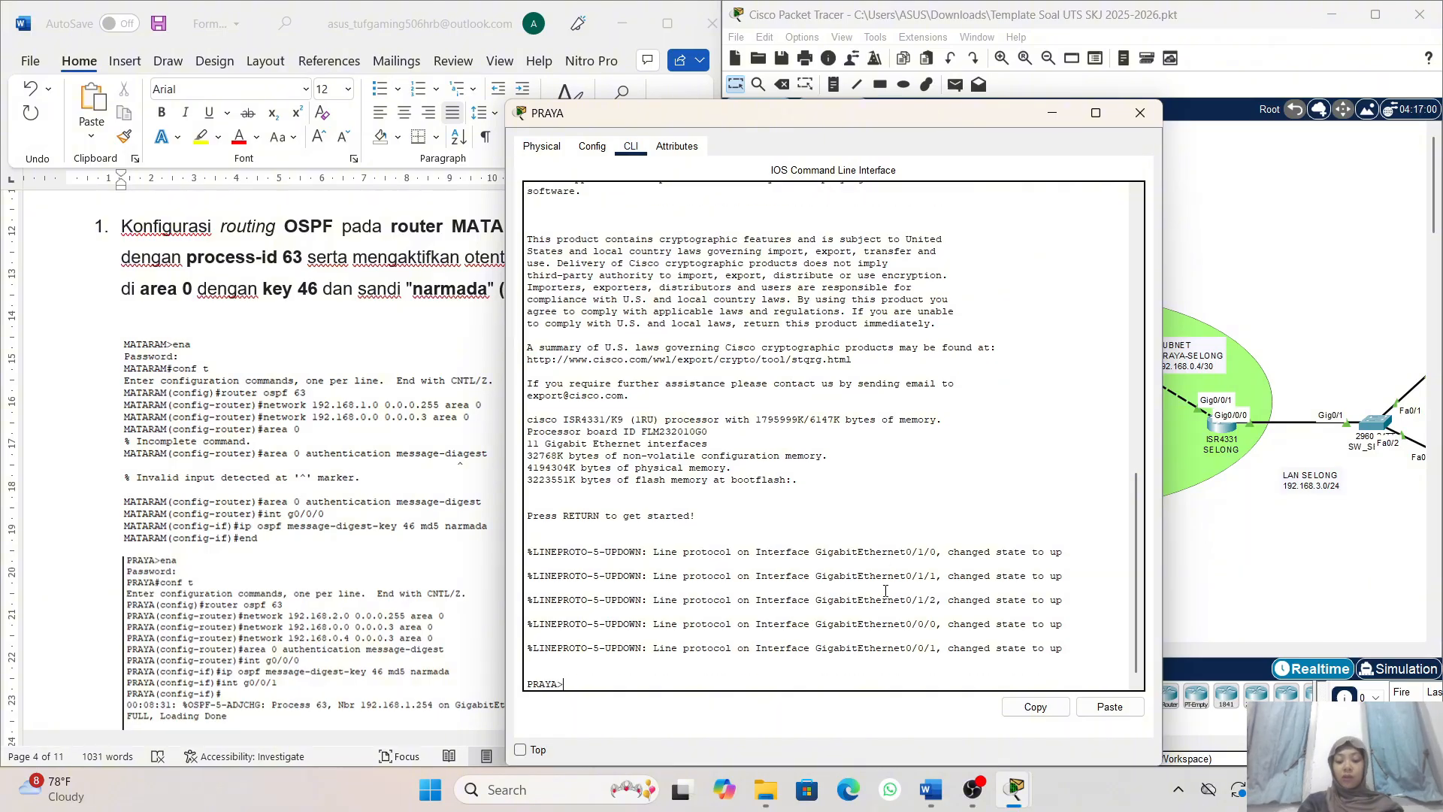
# - Enter privileged mode on PRAYA with ena and the enable password, and start global configuration with conf t
pyautogui.write('ena')
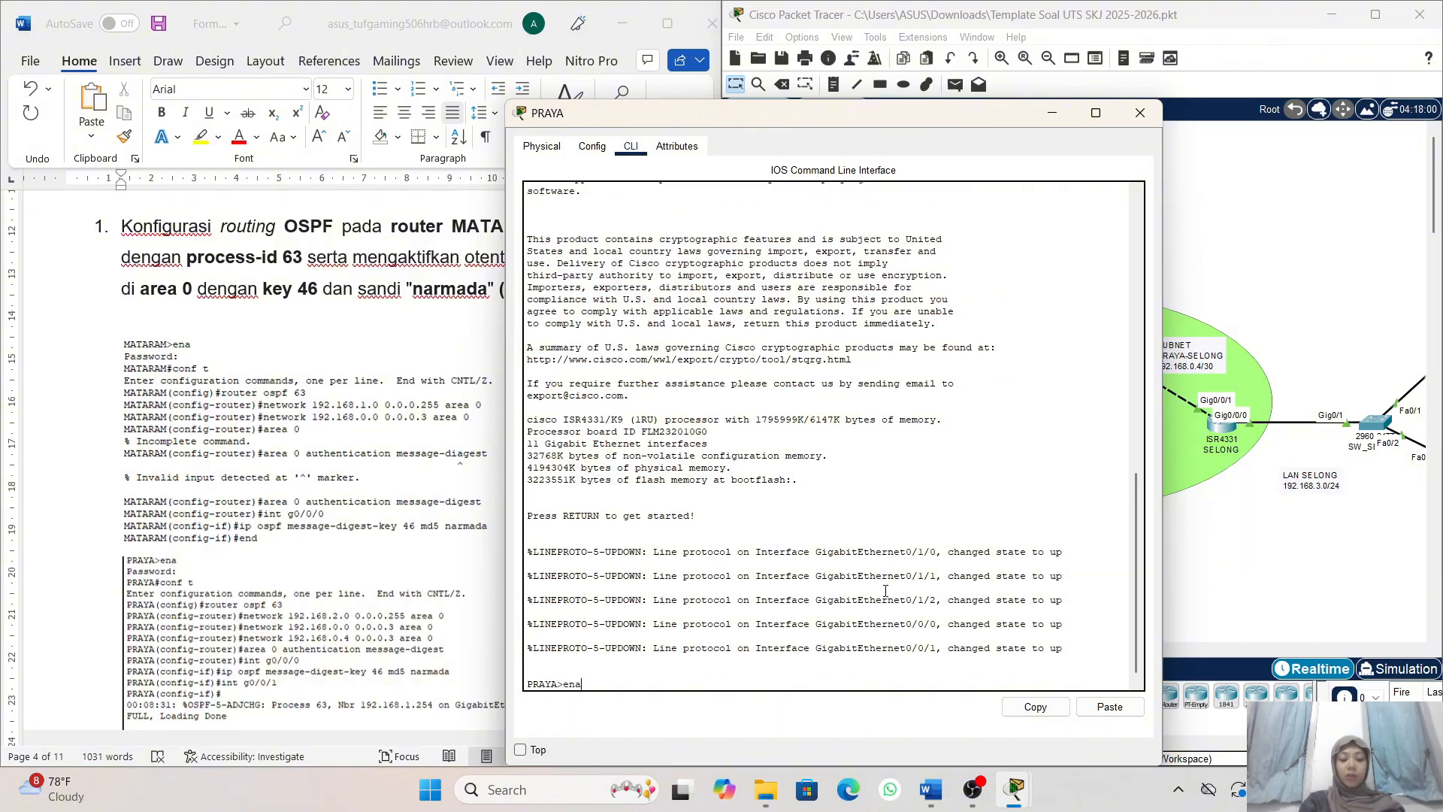
pyautogui.press('Return')
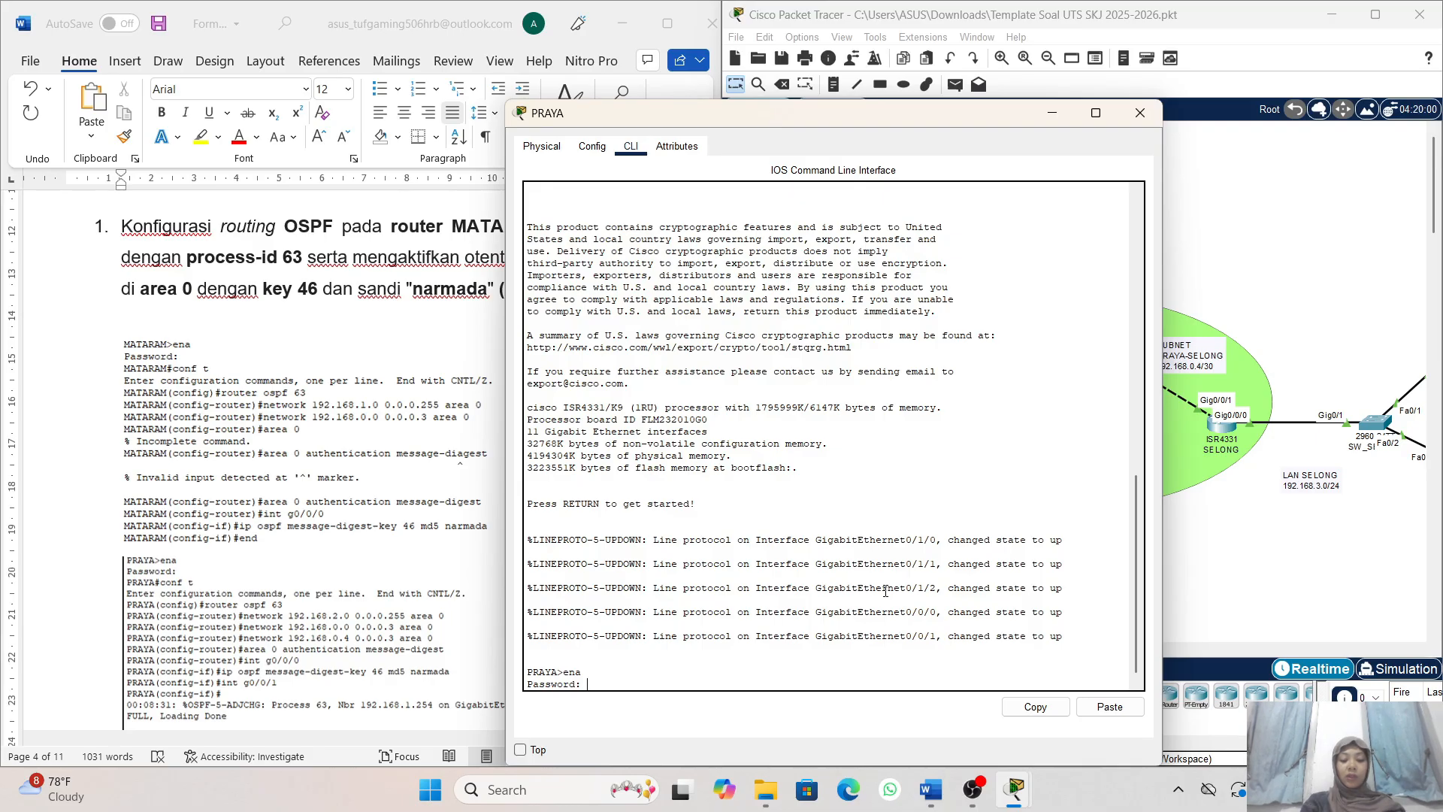
pyautogui.press('Return')
pyautogui.write('conf t')
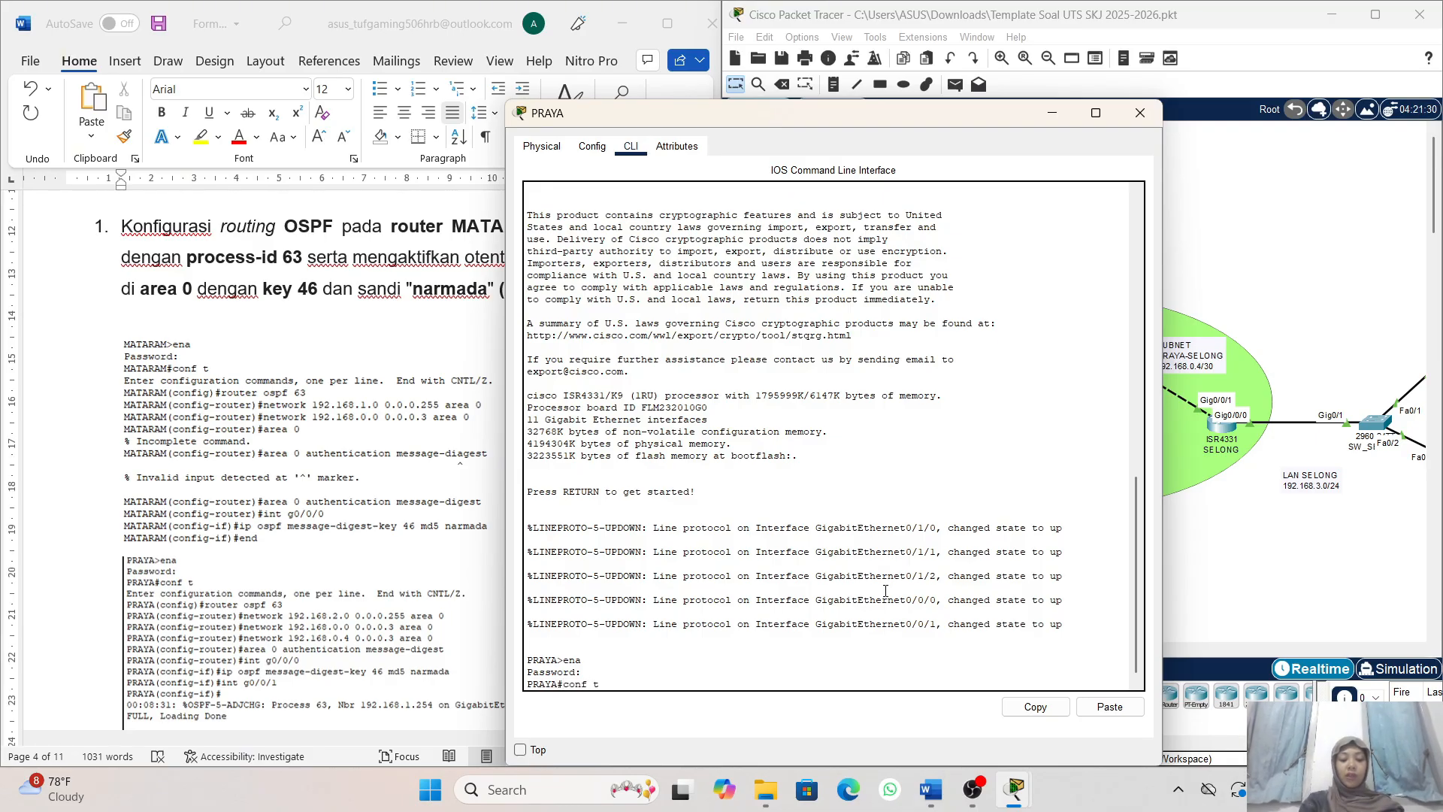
pyautogui.press('Return')
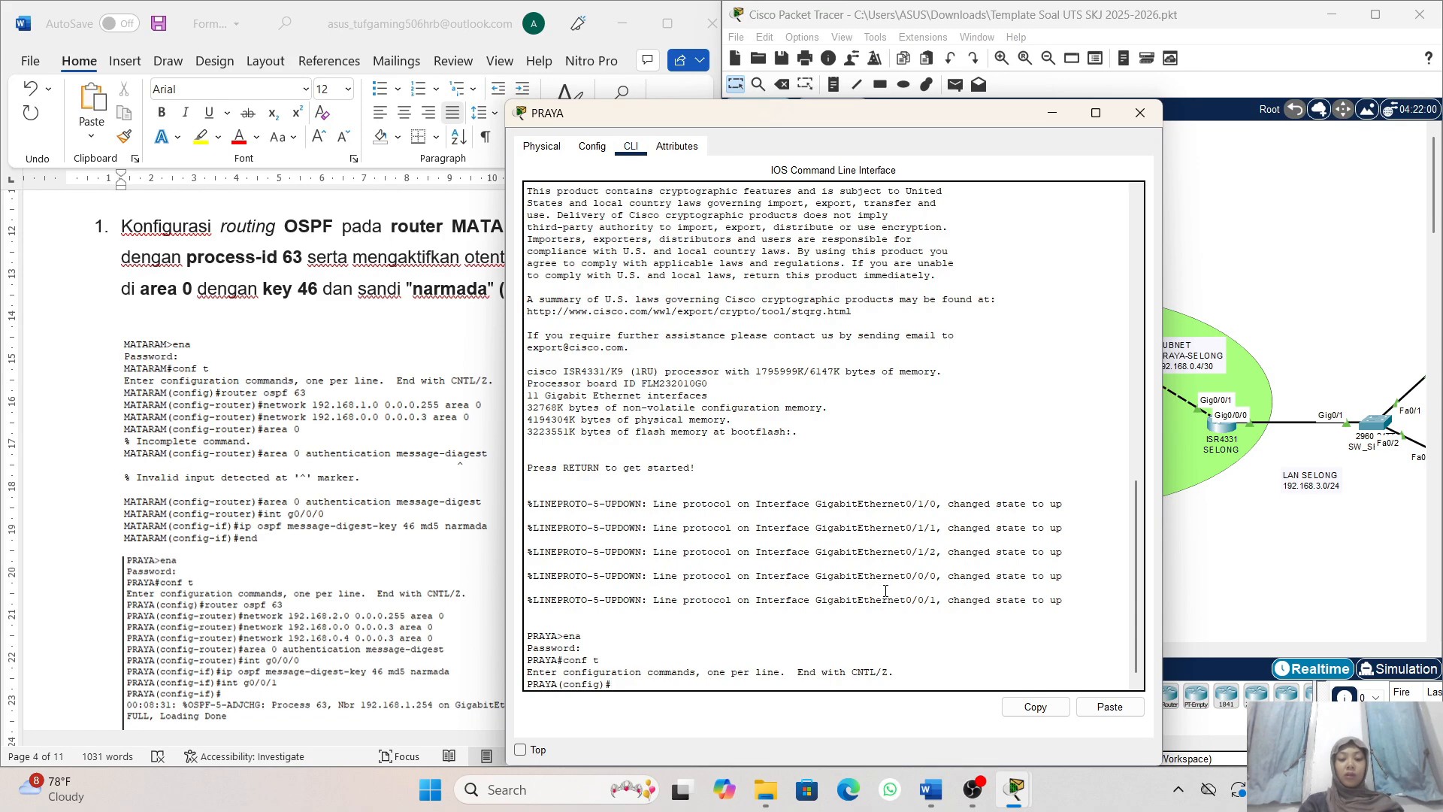
# - Move the PRAYA window clear of the task document and bring the PRAYA reference commands fully into view
pyautogui.moveTo(771, 120); pyautogui.dragTo(990, 113)
pyautogui.scroll(-3, 451, 428)
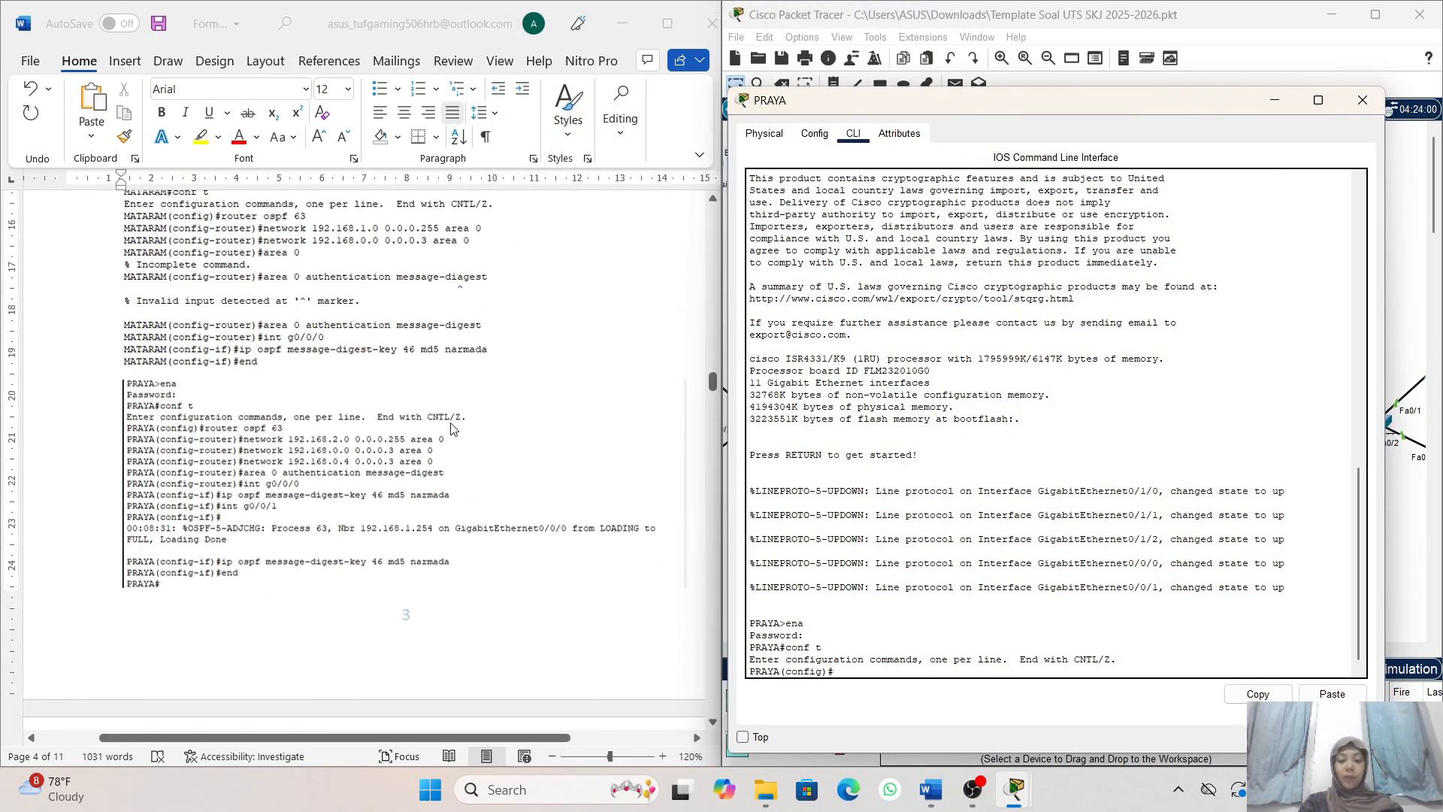
pyautogui.scroll(2, 554, 460)
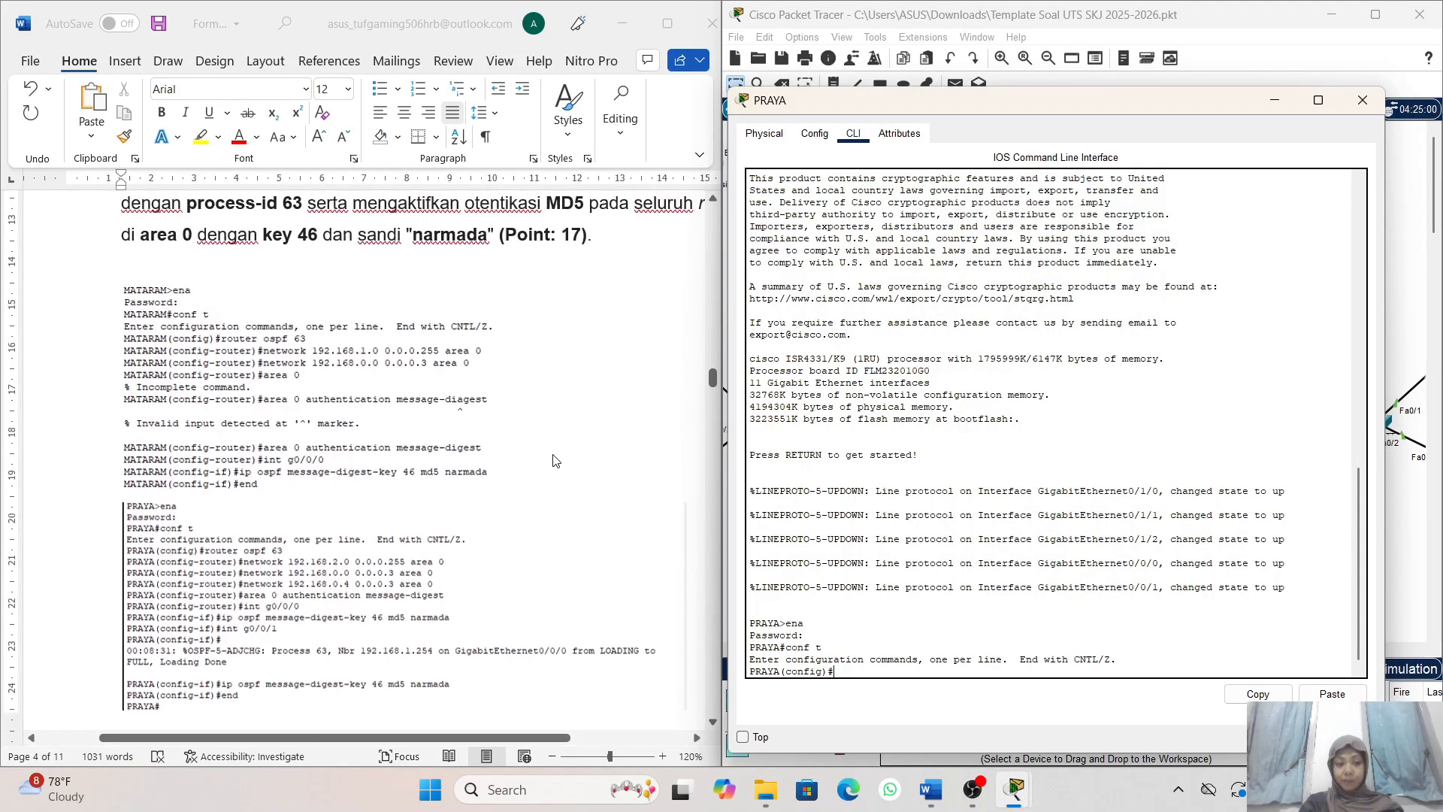
pyautogui.scroll(-1, 554, 460)
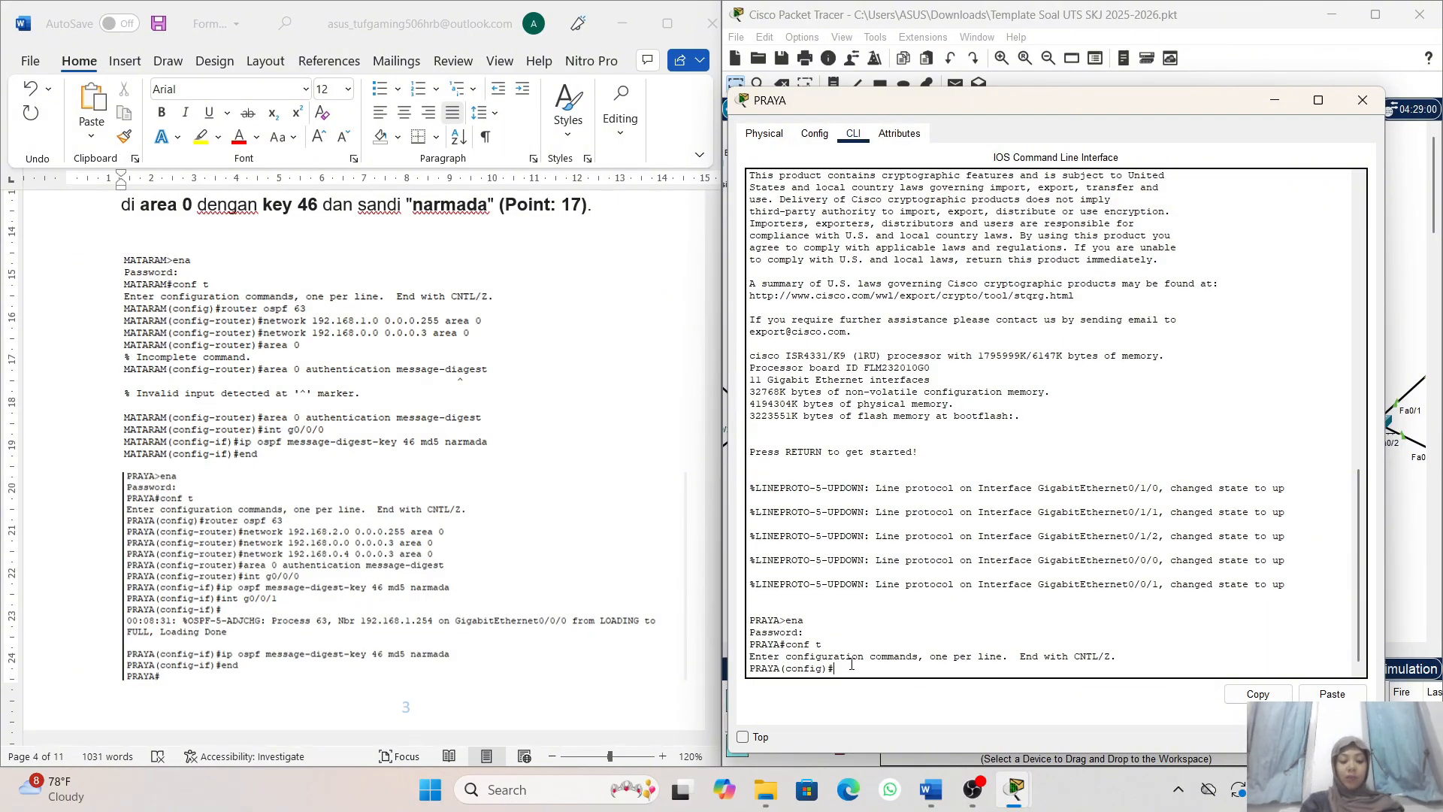
# - Start OSPF process 63 on PRAYA with router ospf 63
pyautogui.write('router')
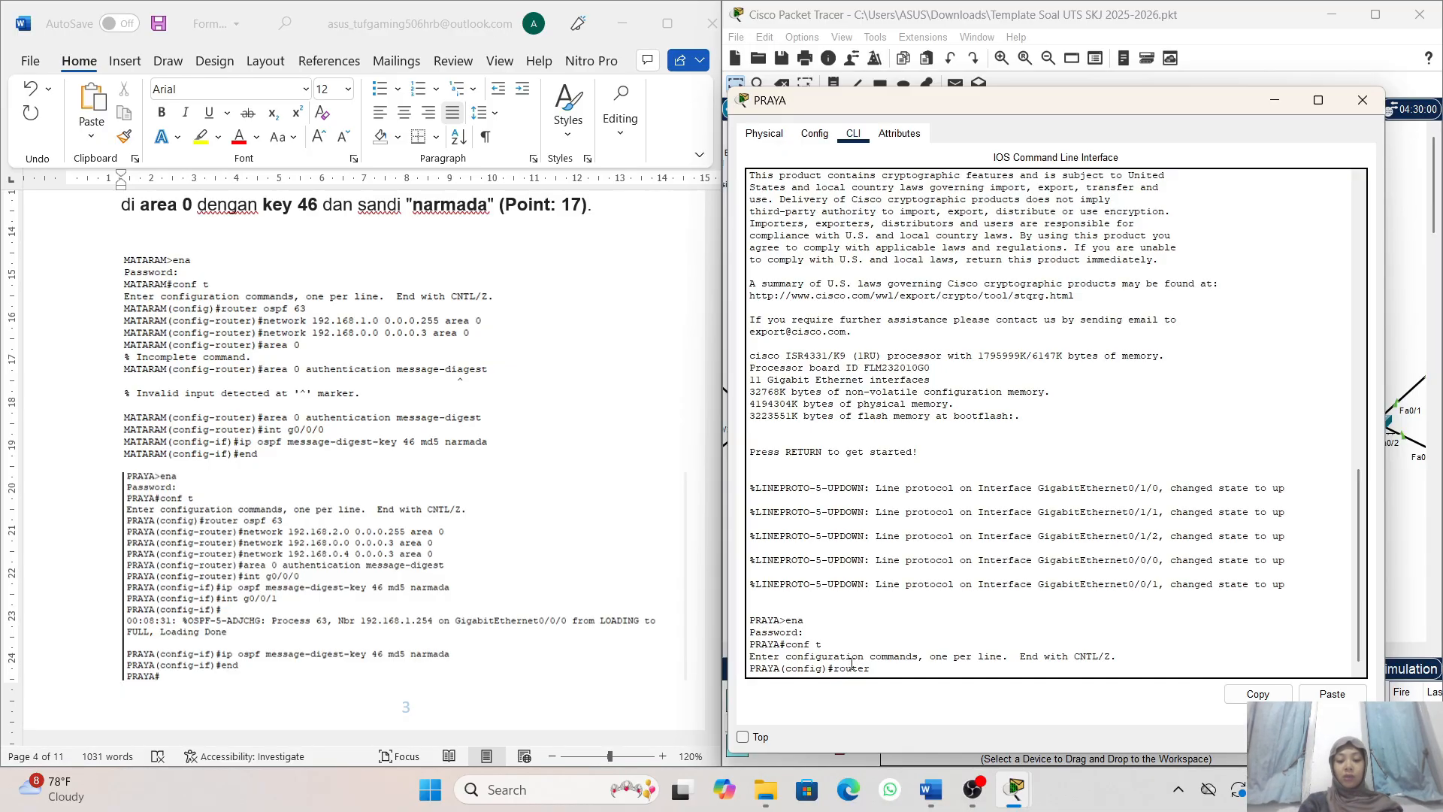
pyautogui.write(' ospd')
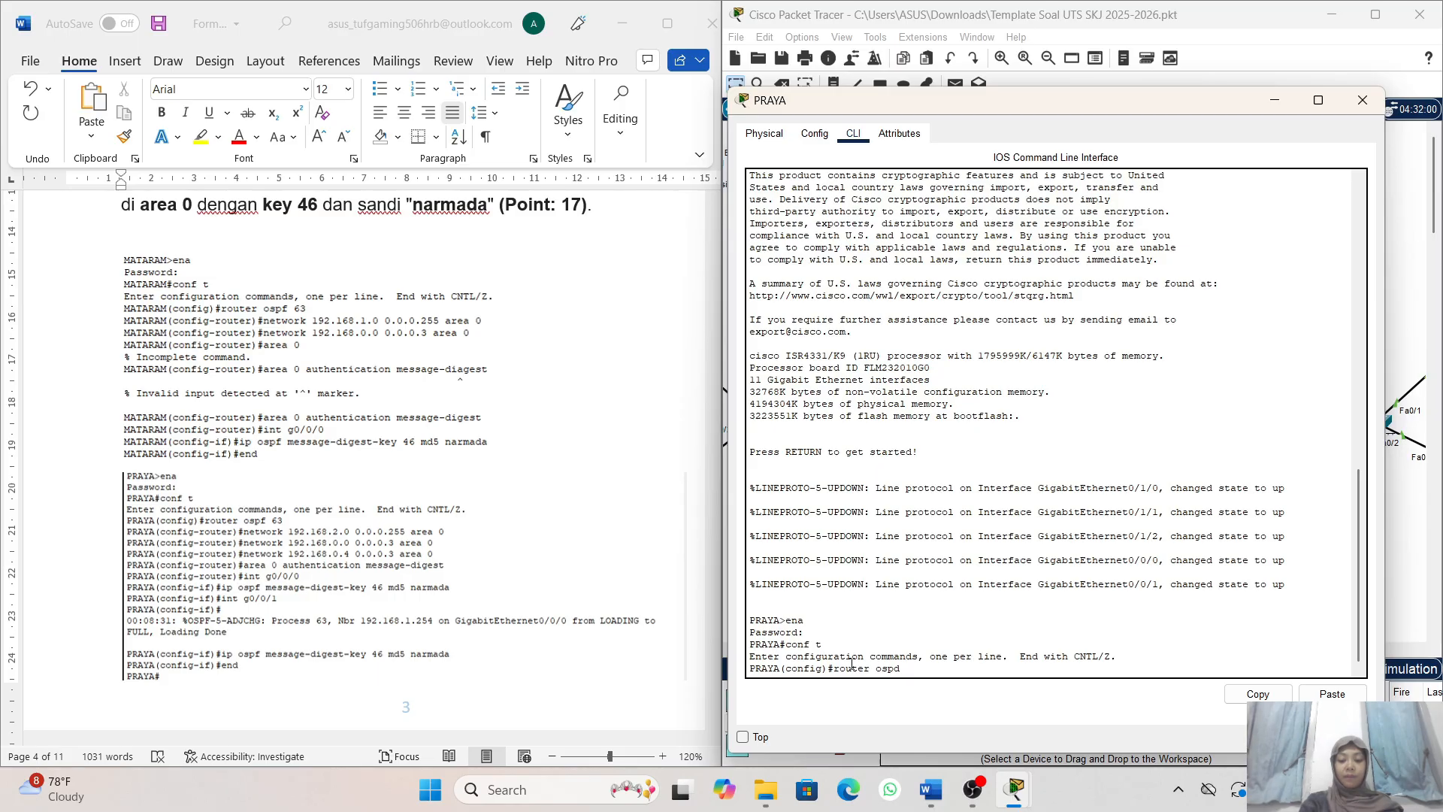
pyautogui.press('BackSpace')
pyautogui.write('f 6')
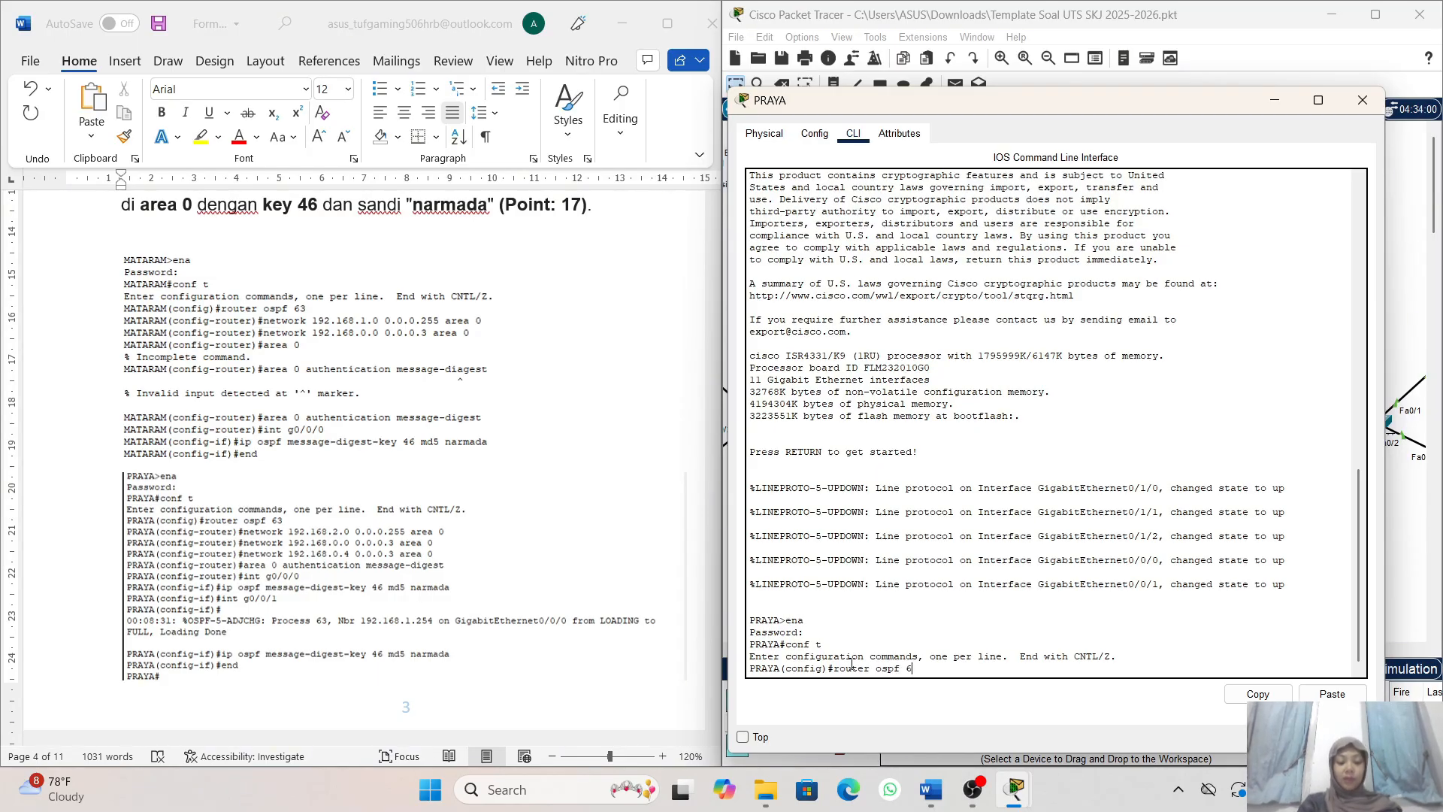
pyautogui.write('3')
pyautogui.press('Return')
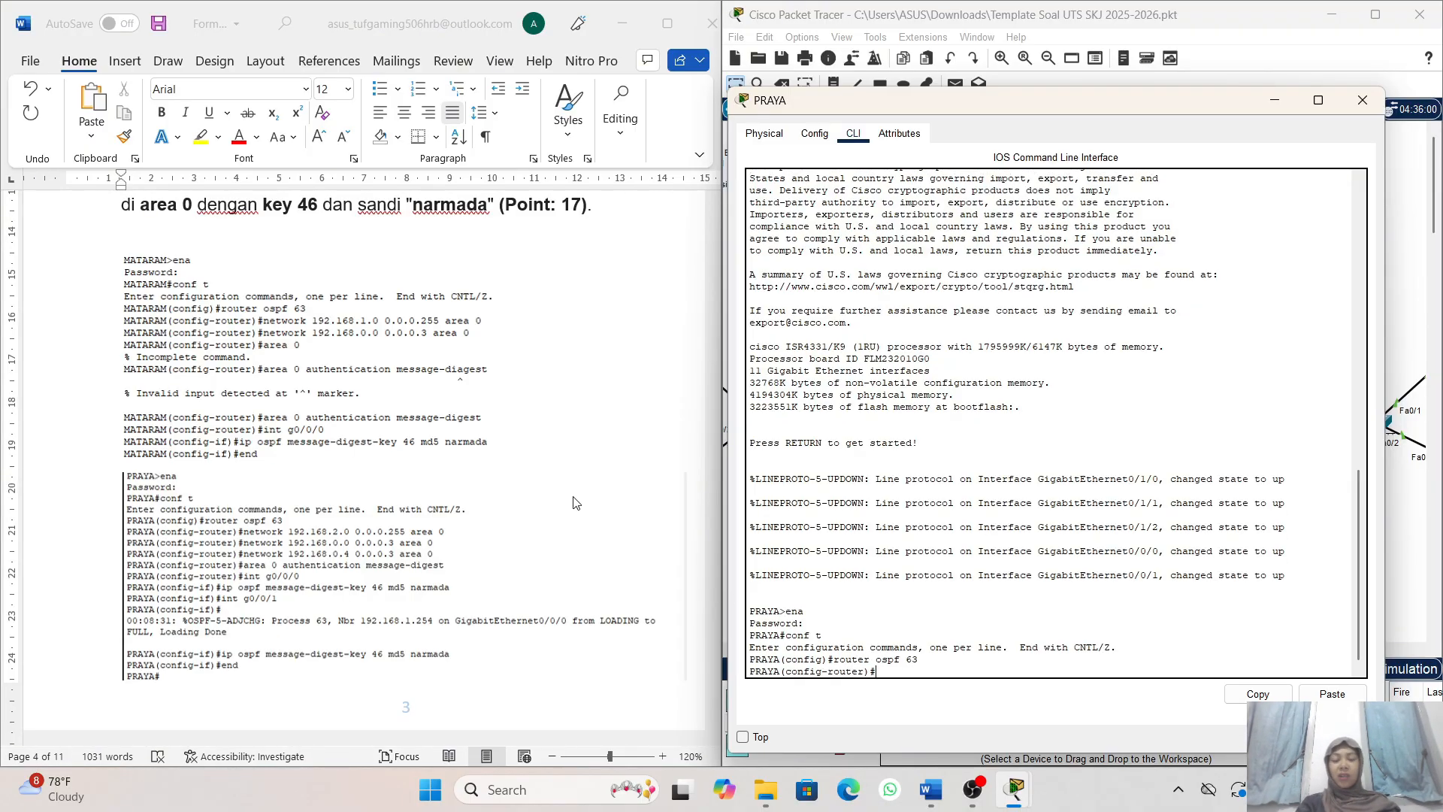
# - Advertise the network 192.168.2.0 with wildcard mask 0.0.0.255 in OSPF area 0 on PRAYA
pyautogui.scroll(-3, 577, 502)
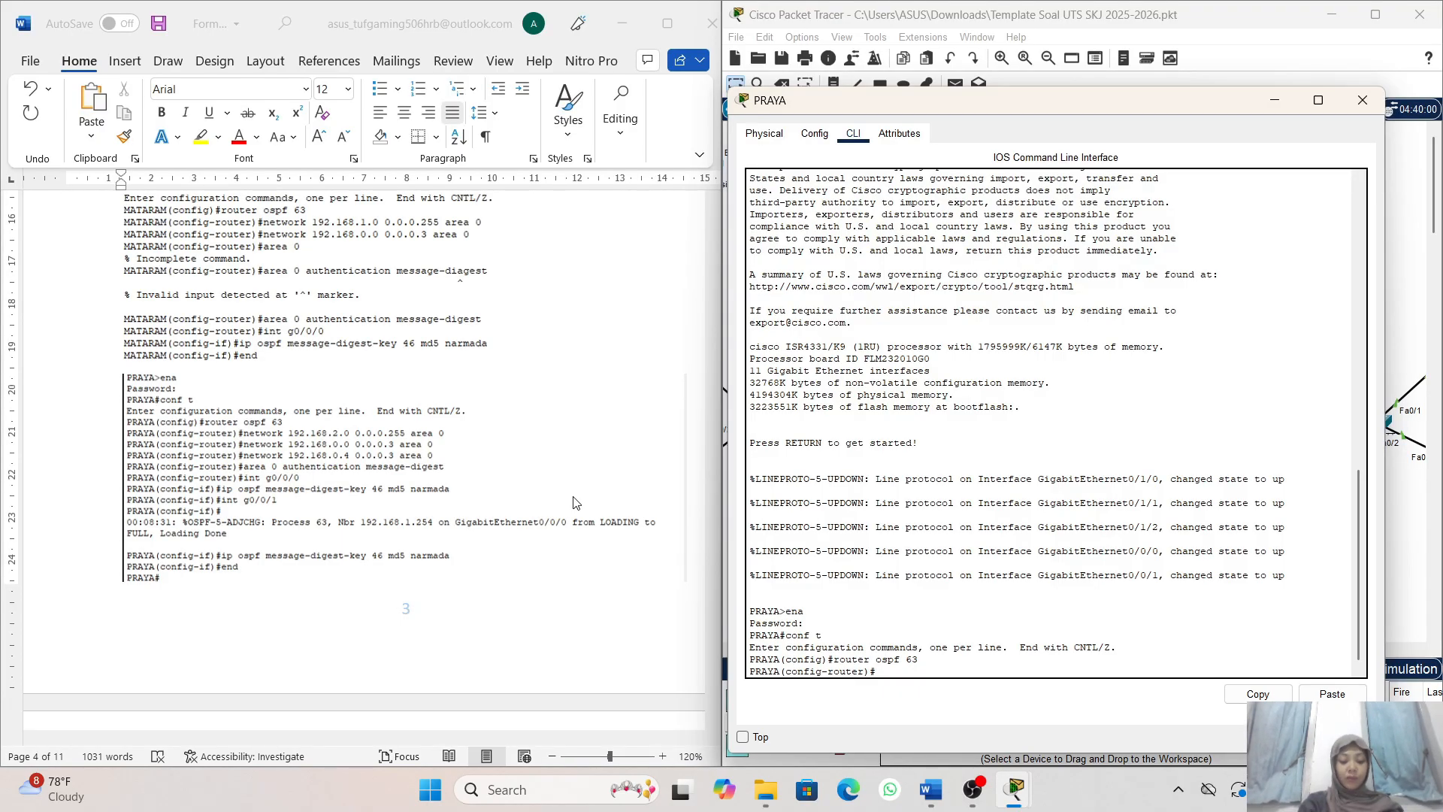
pyautogui.write('et')
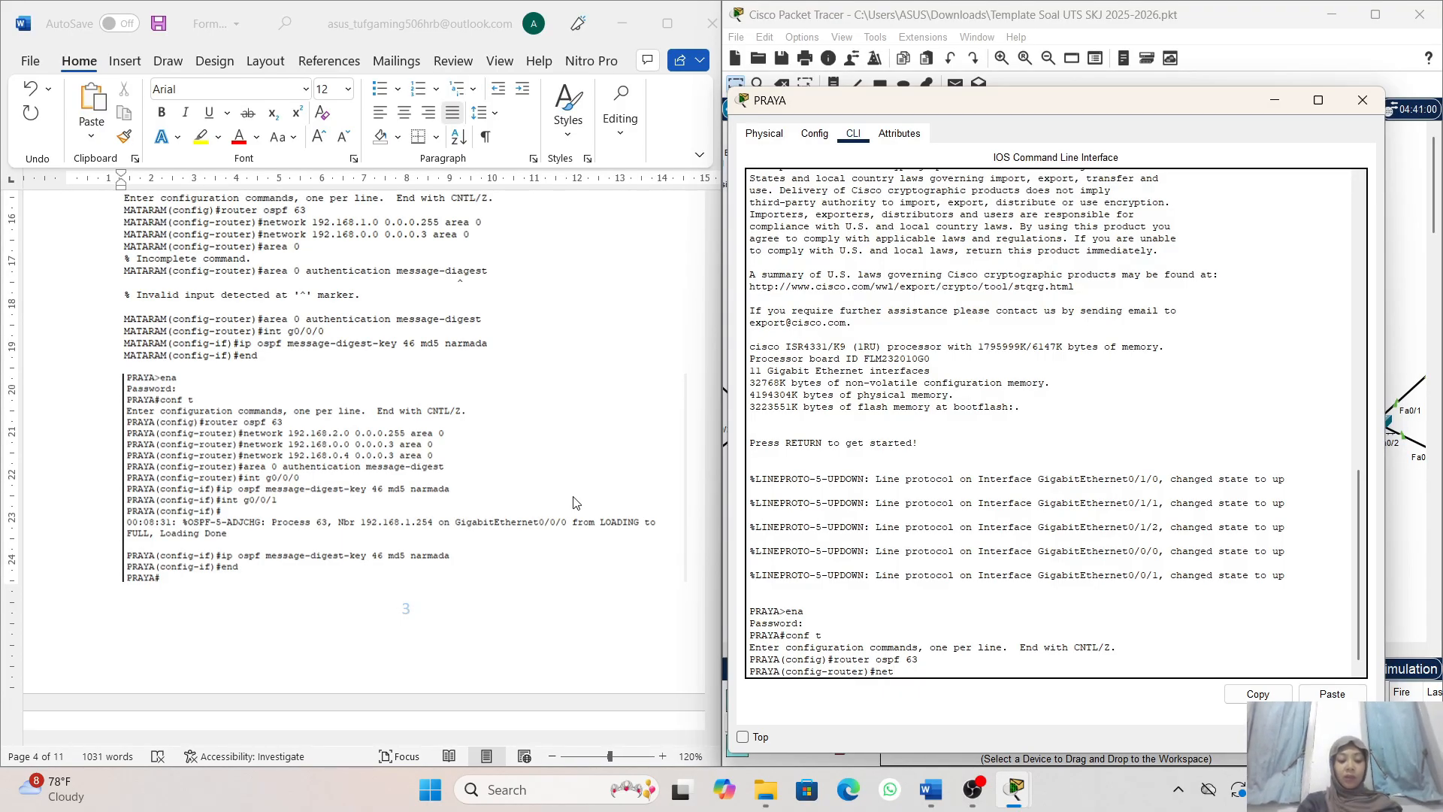
pyautogui.write('wi')
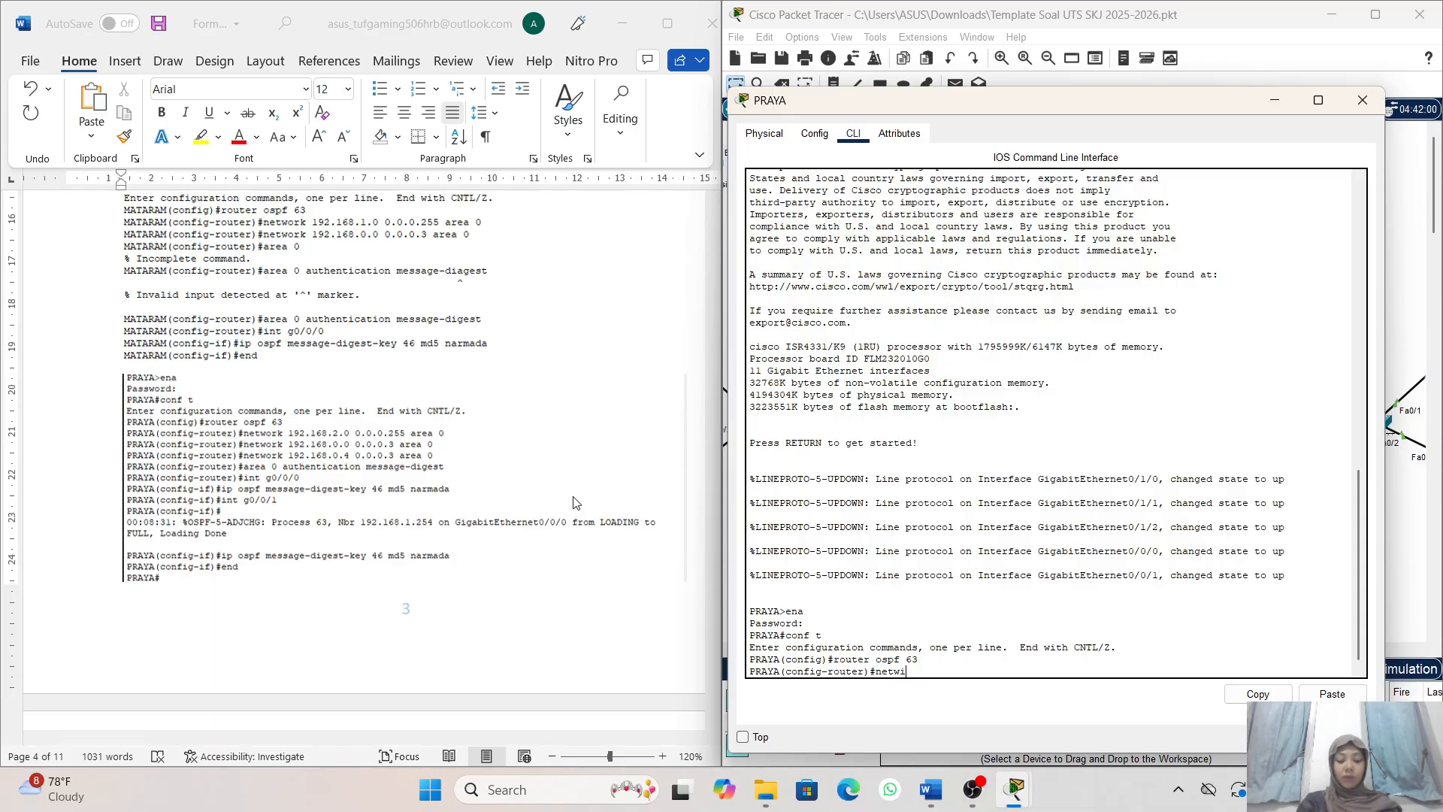
pyautogui.press('BackSpace')
pyautogui.write('ork 192.168.2.0')
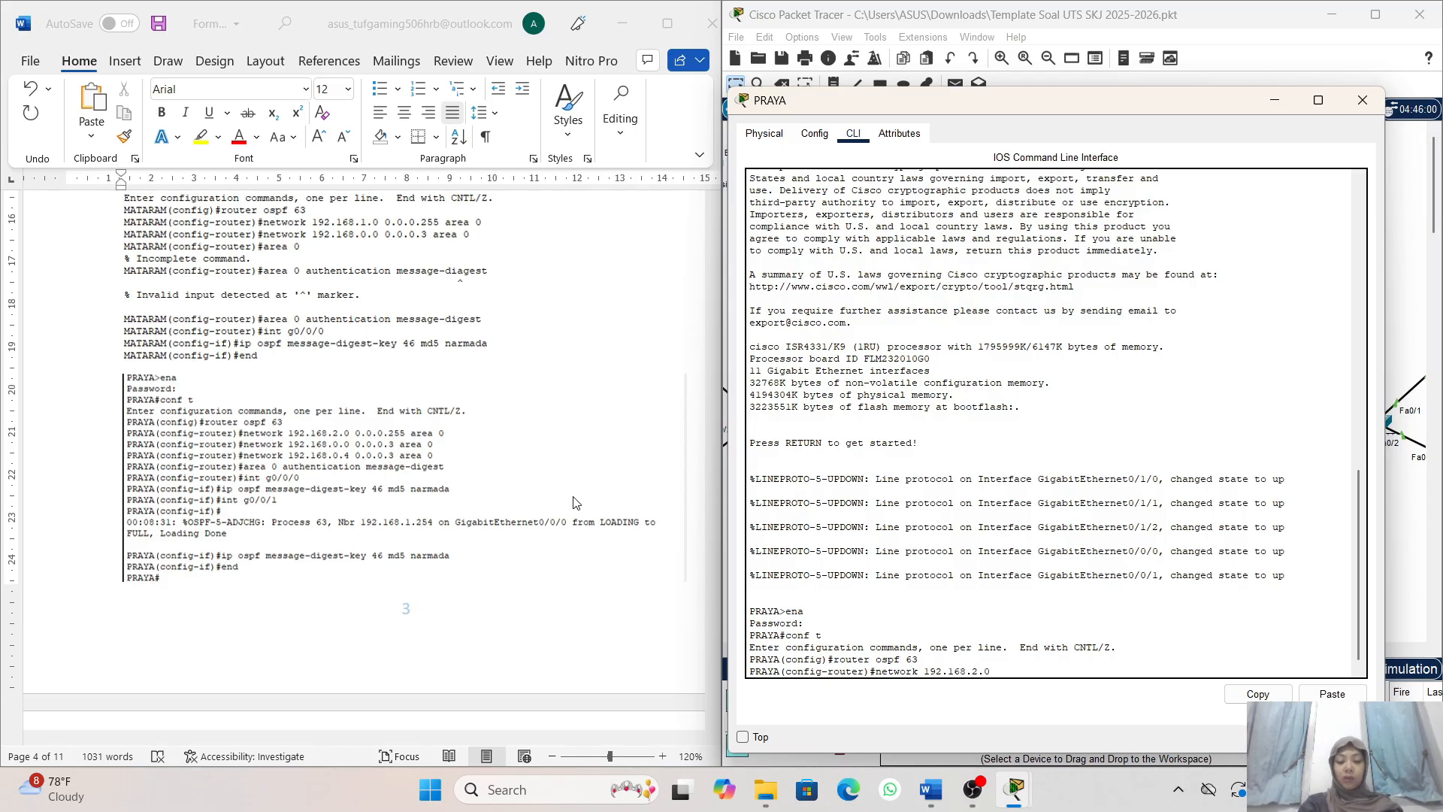
pyautogui.write(' 0.0.0.255')
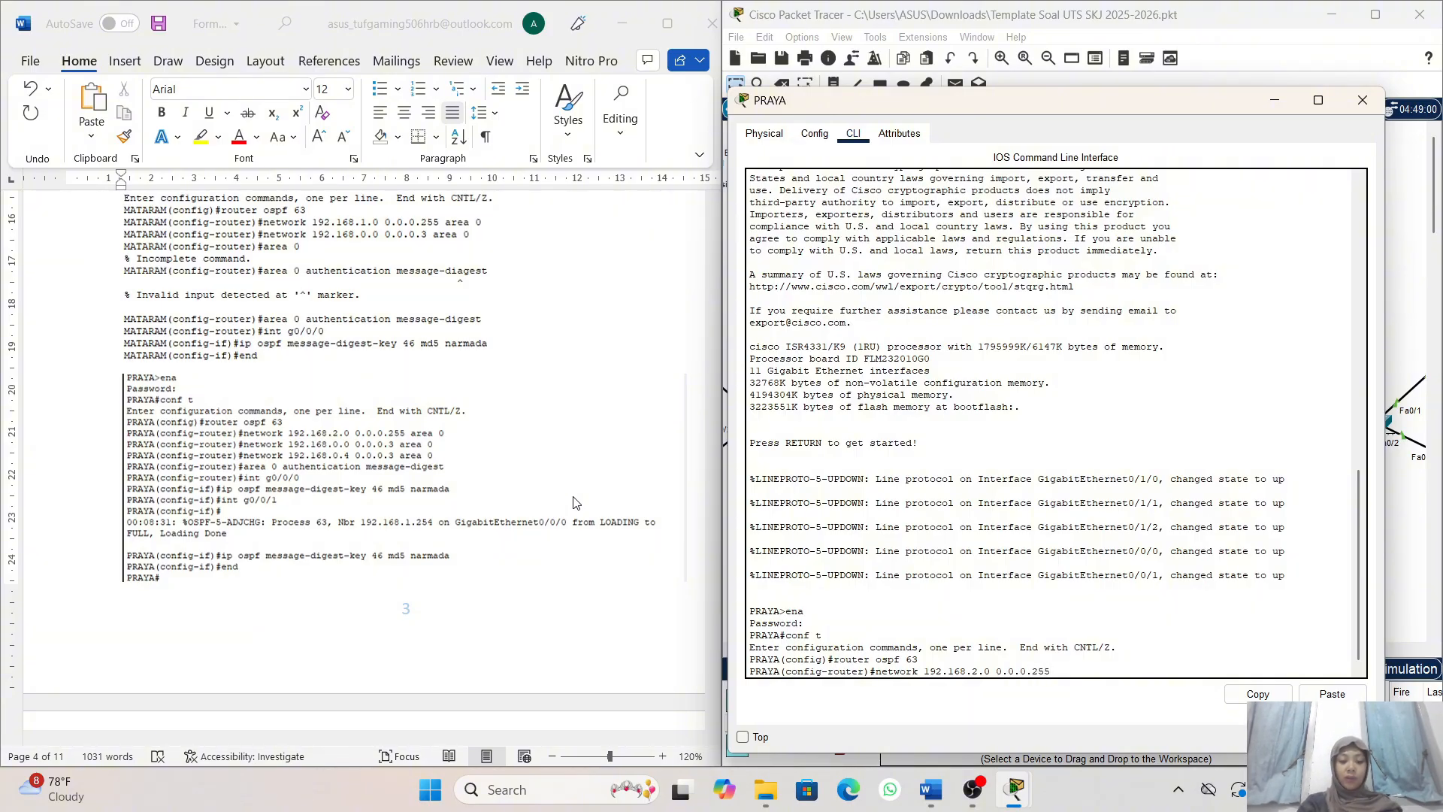
pyautogui.write(' ar')
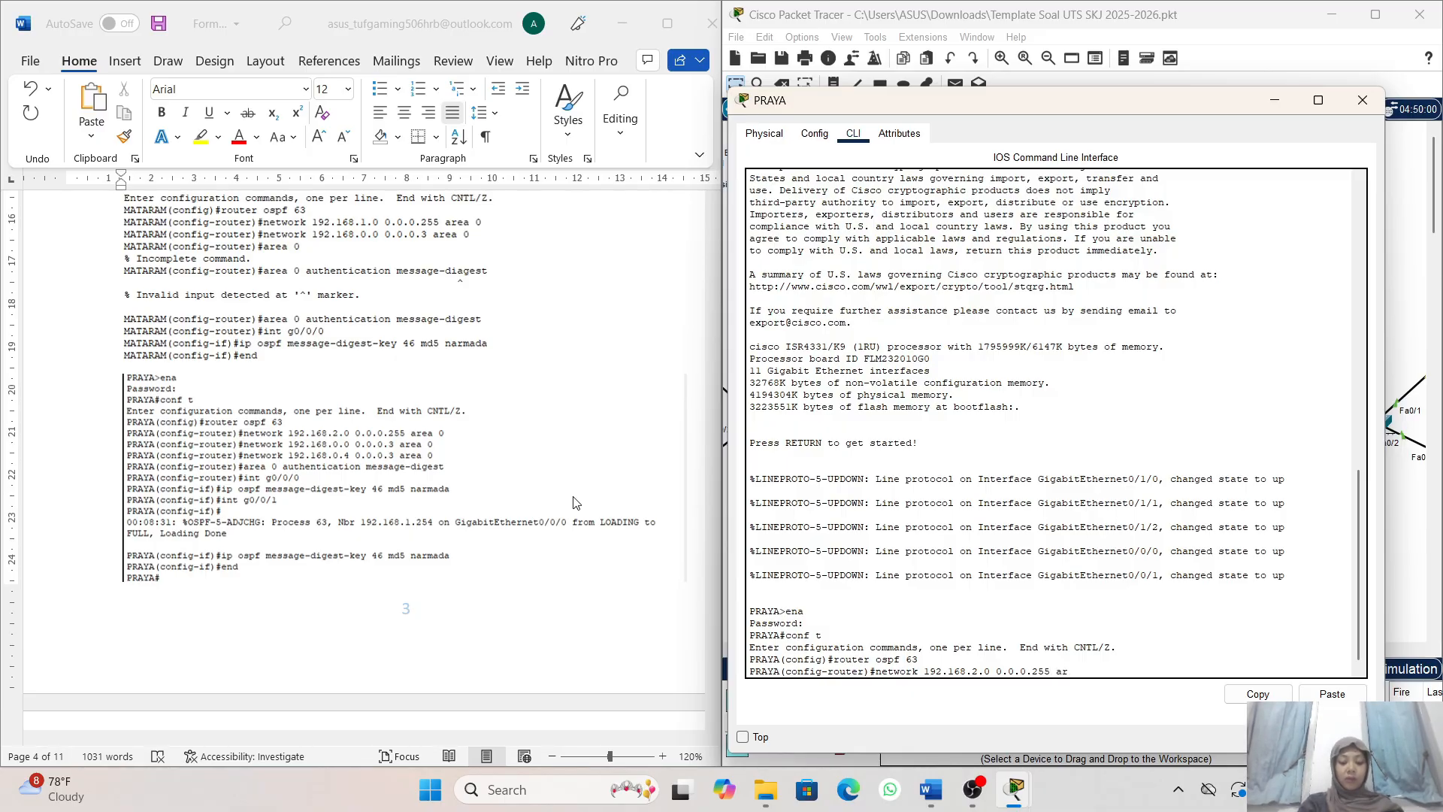
pyautogui.write('ea 0')
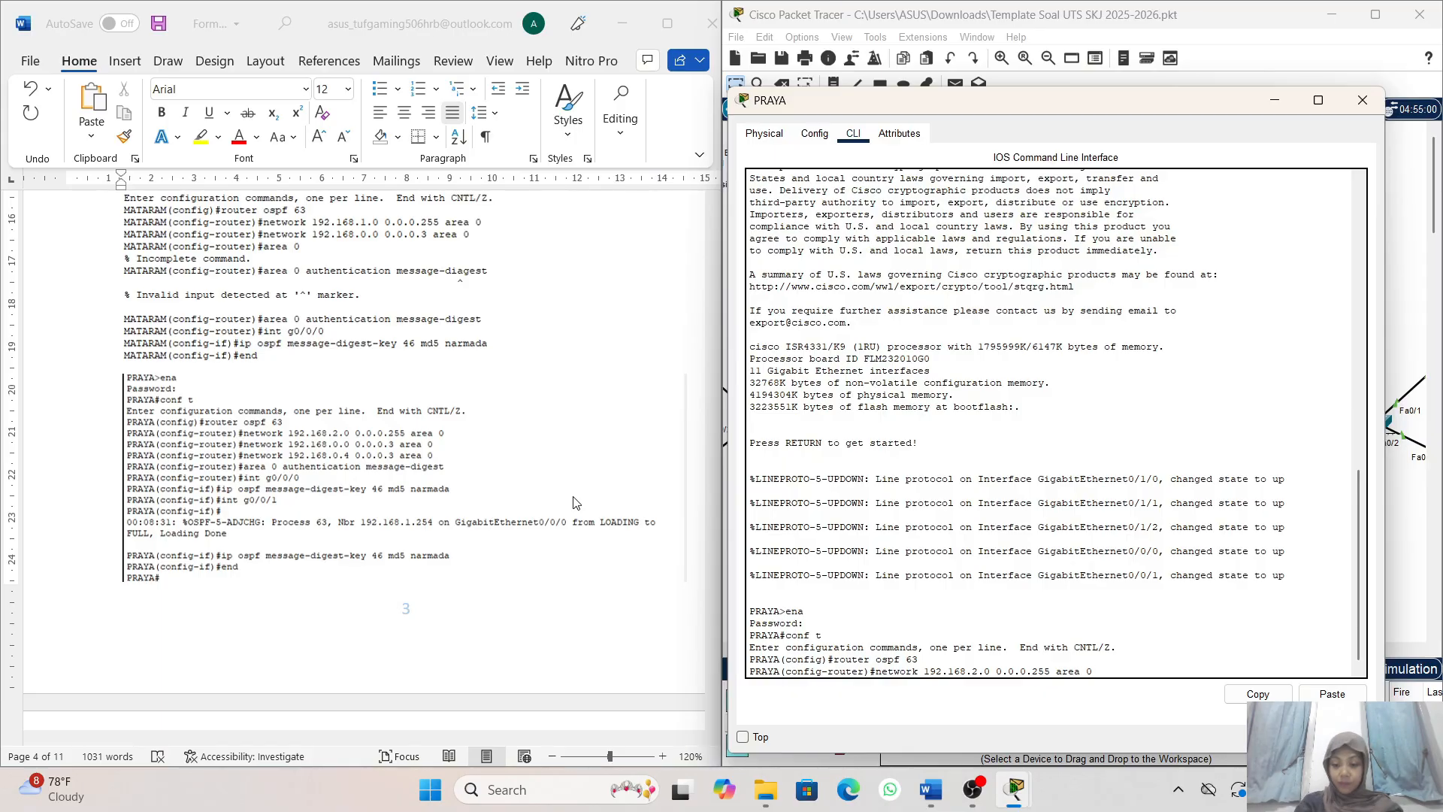
pyautogui.press('Return')
# - Recall the last network command on PRAYA and adapt it to advertise 192.168.0.0 with wildcard 0.0.0.3 in area 0
pyautogui.press('Up')
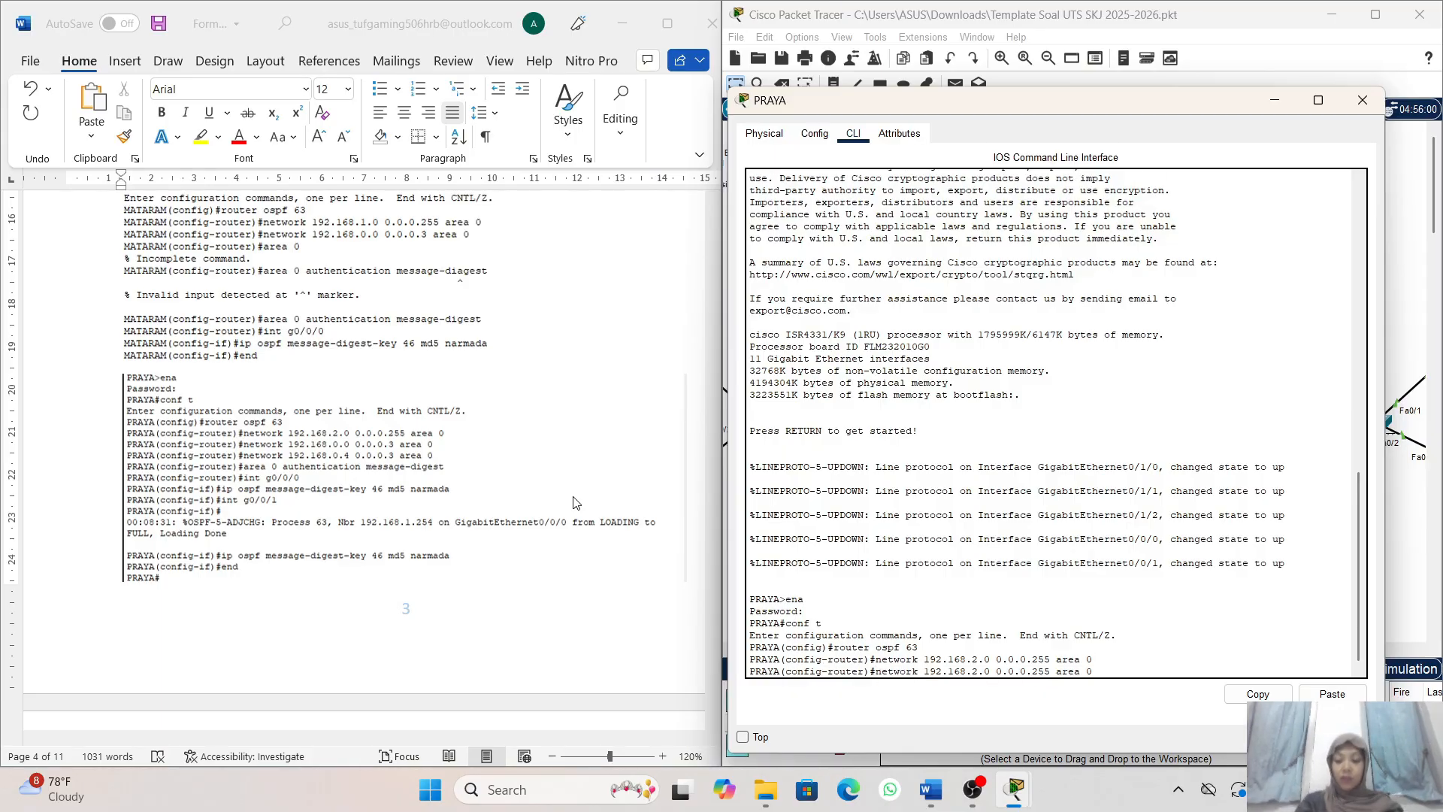
pyautogui.press('Left')
pyautogui.press('Left')
pyautogui.press('Left')
pyautogui.press('Left')
pyautogui.press('Left')
pyautogui.press('Left')
pyautogui.press('Left')
pyautogui.press('Left')
pyautogui.press('Left')
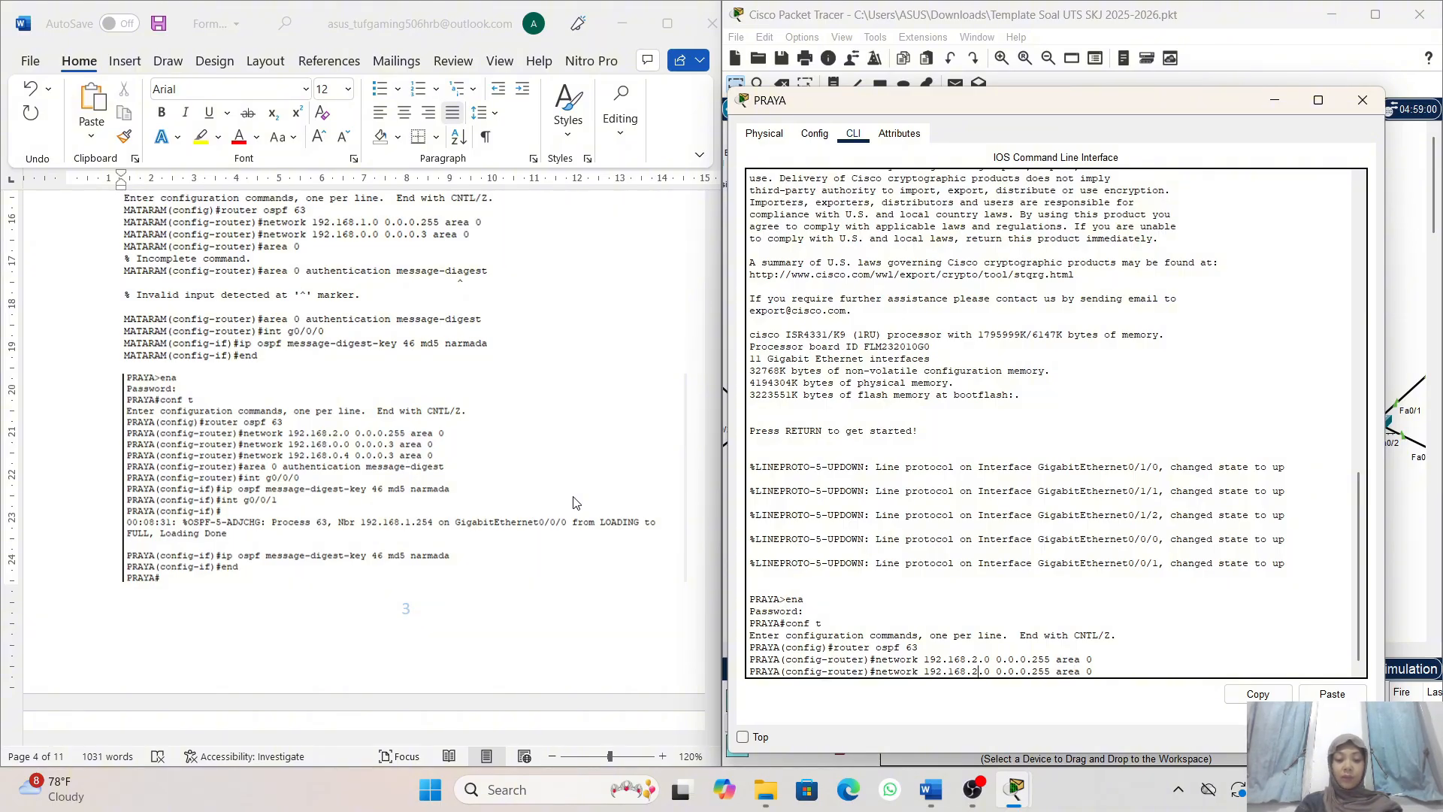
pyautogui.press('BackSpace')
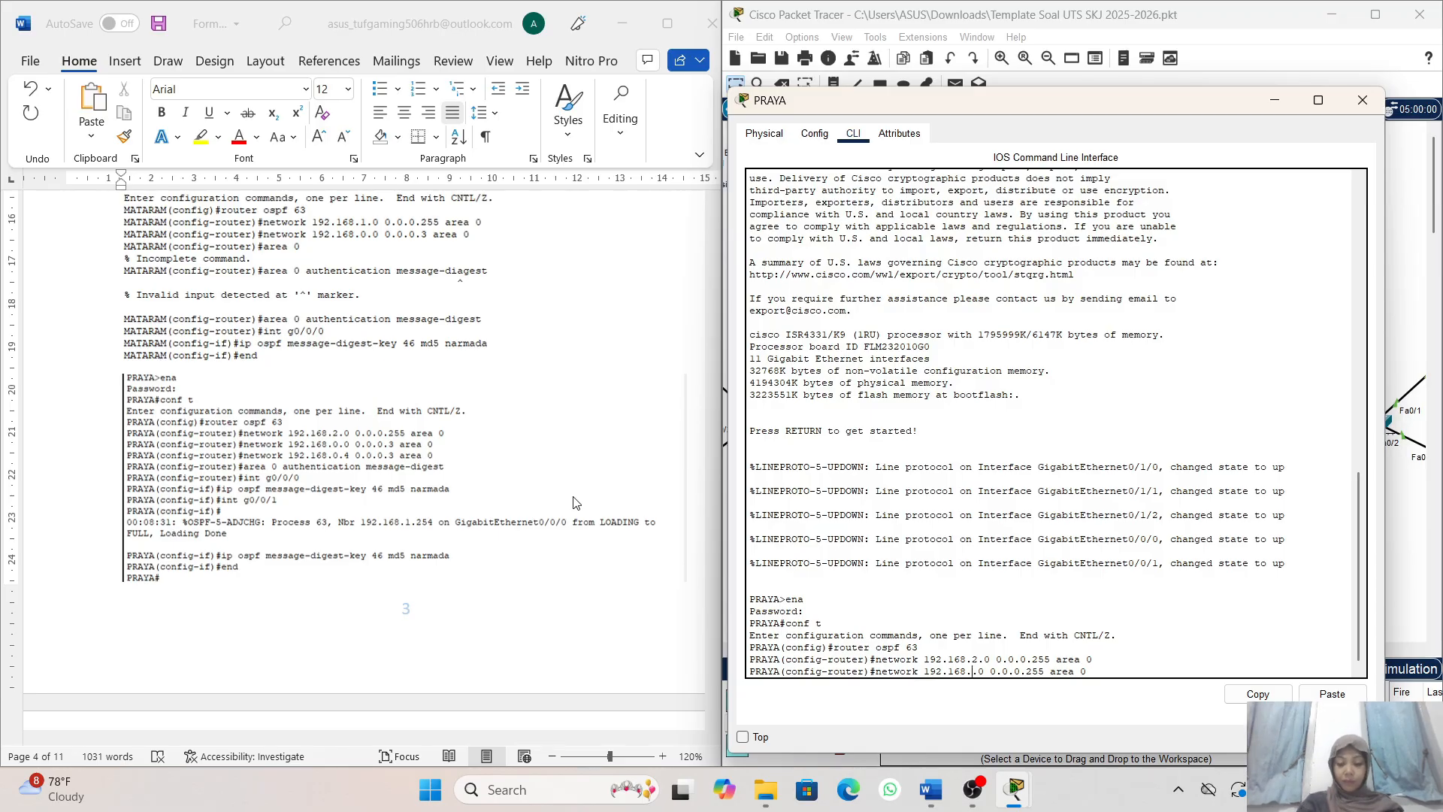
pyautogui.write('0')
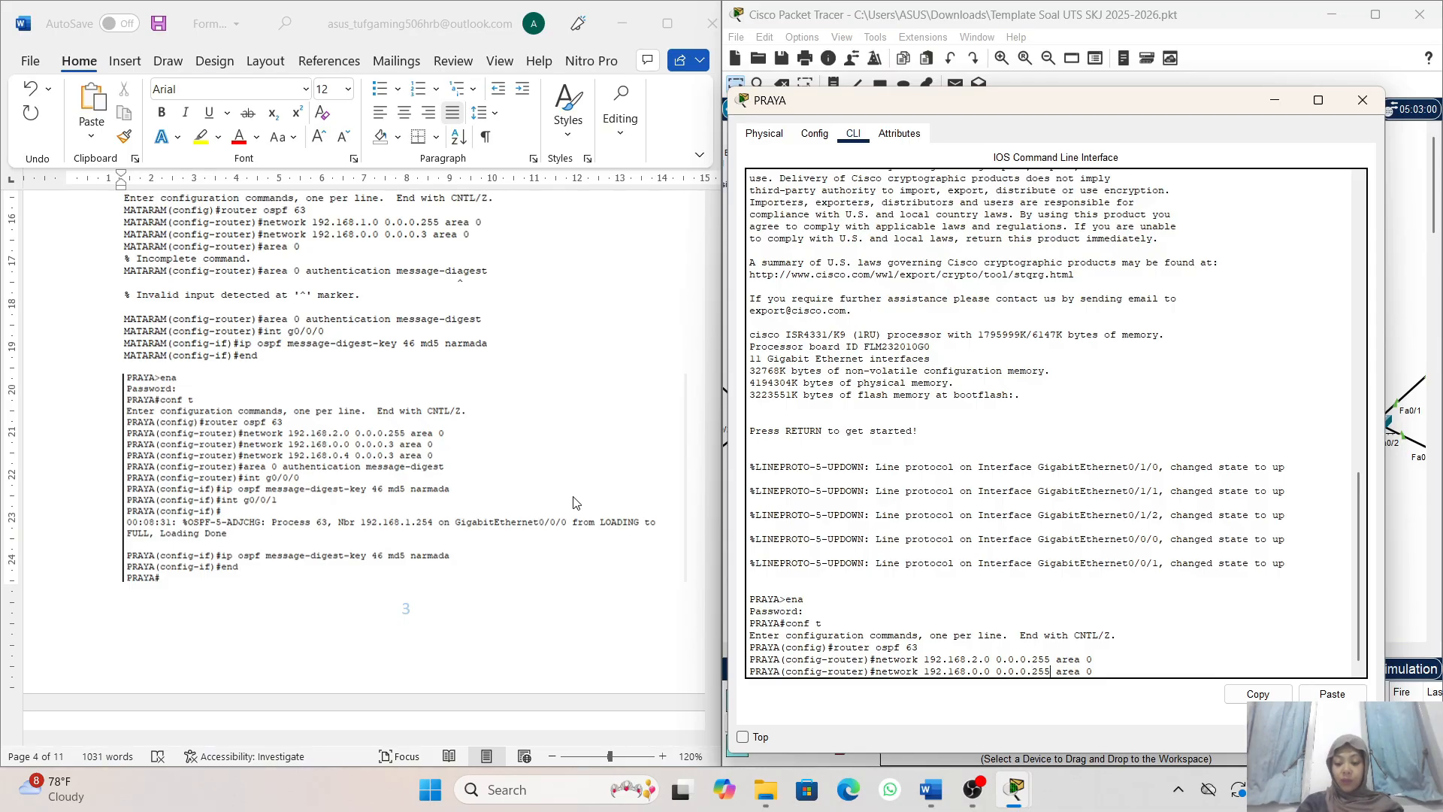
pyautogui.press('Delete')
pyautogui.press('BackSpace')
pyautogui.press('BackSpace')
pyautogui.write('3')
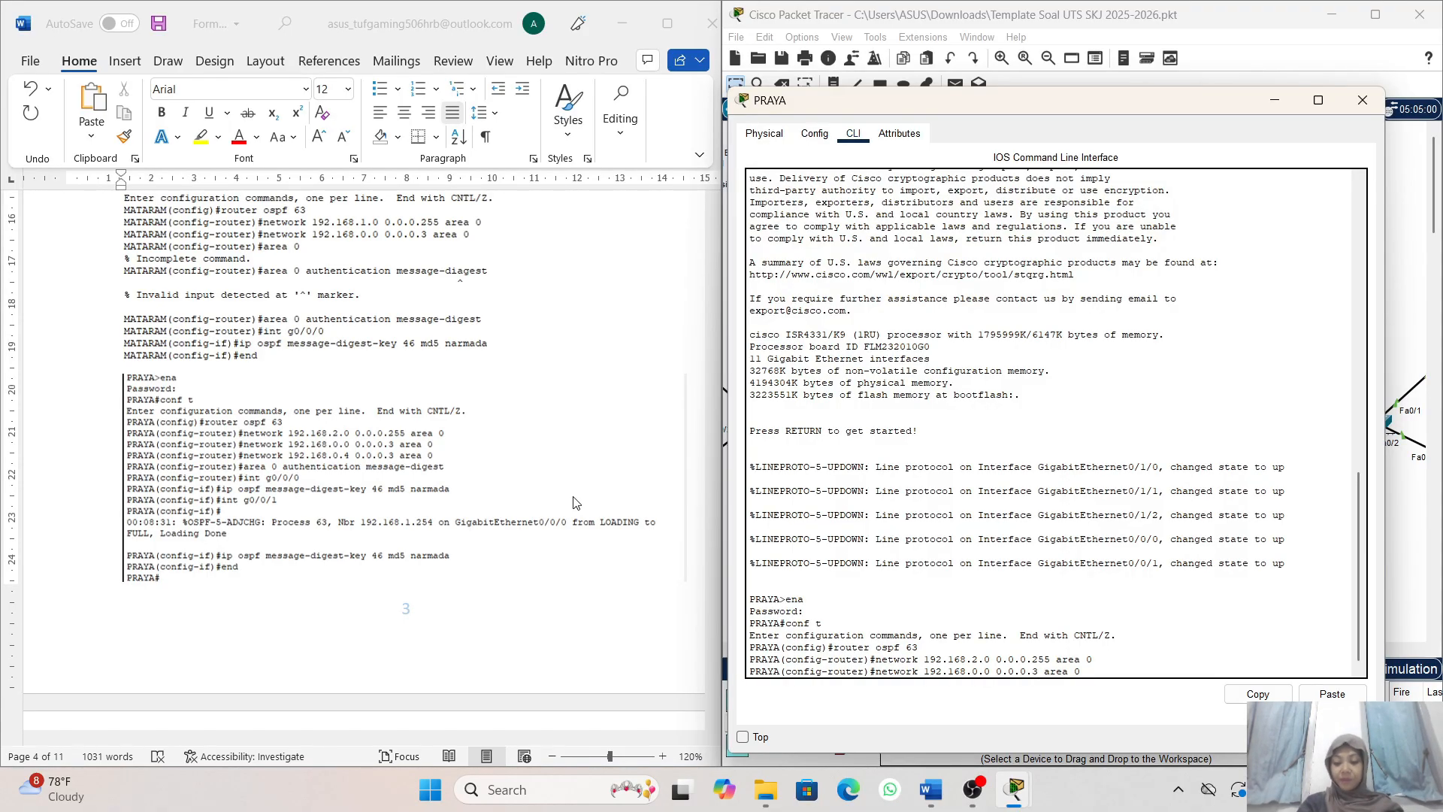
pyautogui.press('Return')
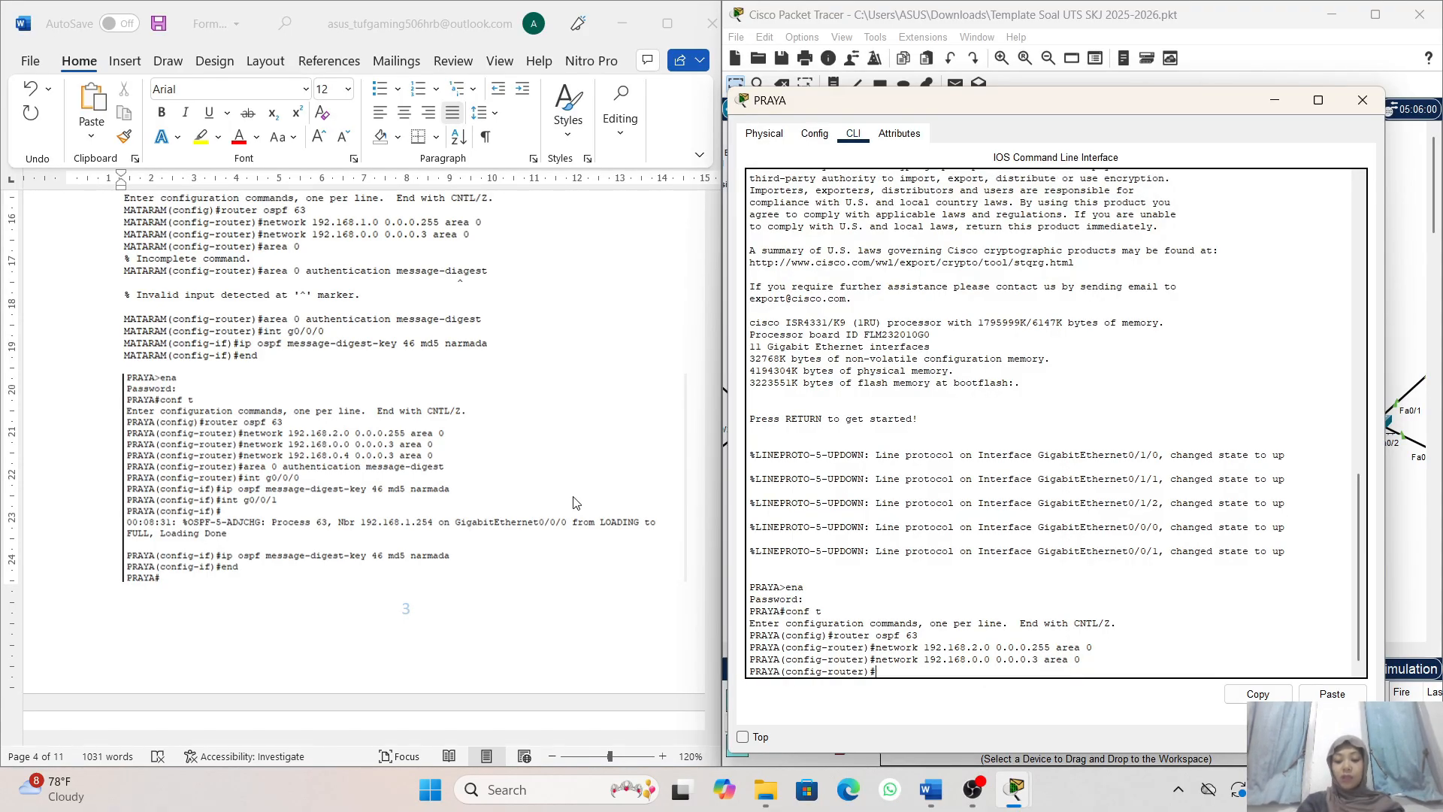
# - Reuse the previous network command on PRAYA to advertise 192.168.0.4 with wildcard 0.0.0.3 in area 0
pyautogui.press('Up')
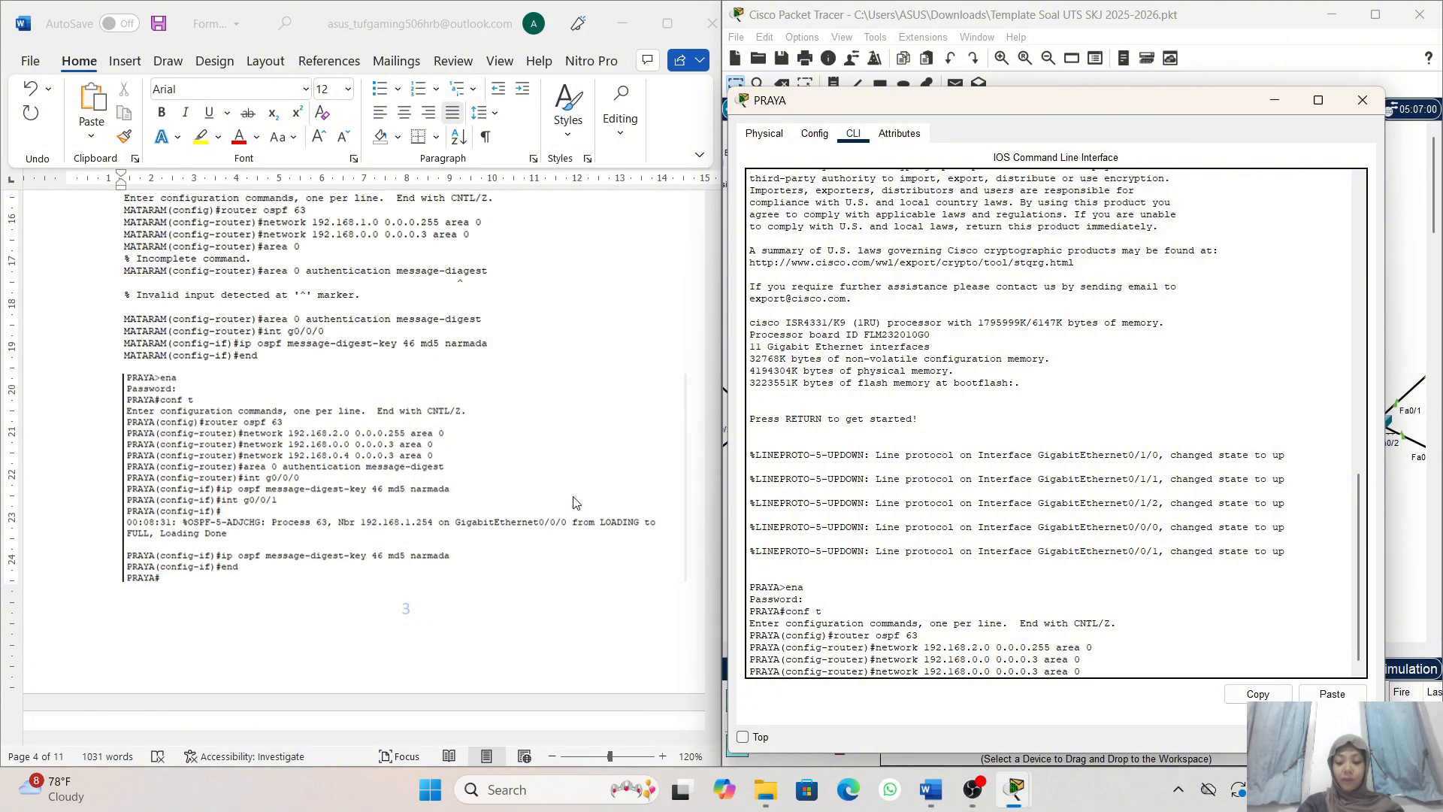
pyautogui.press('Left')
pyautogui.press('Left')
pyautogui.press('Left')
pyautogui.press('Left')
pyautogui.press('Left')
pyautogui.press('Left')
pyautogui.press('Left')
pyautogui.press('Return')
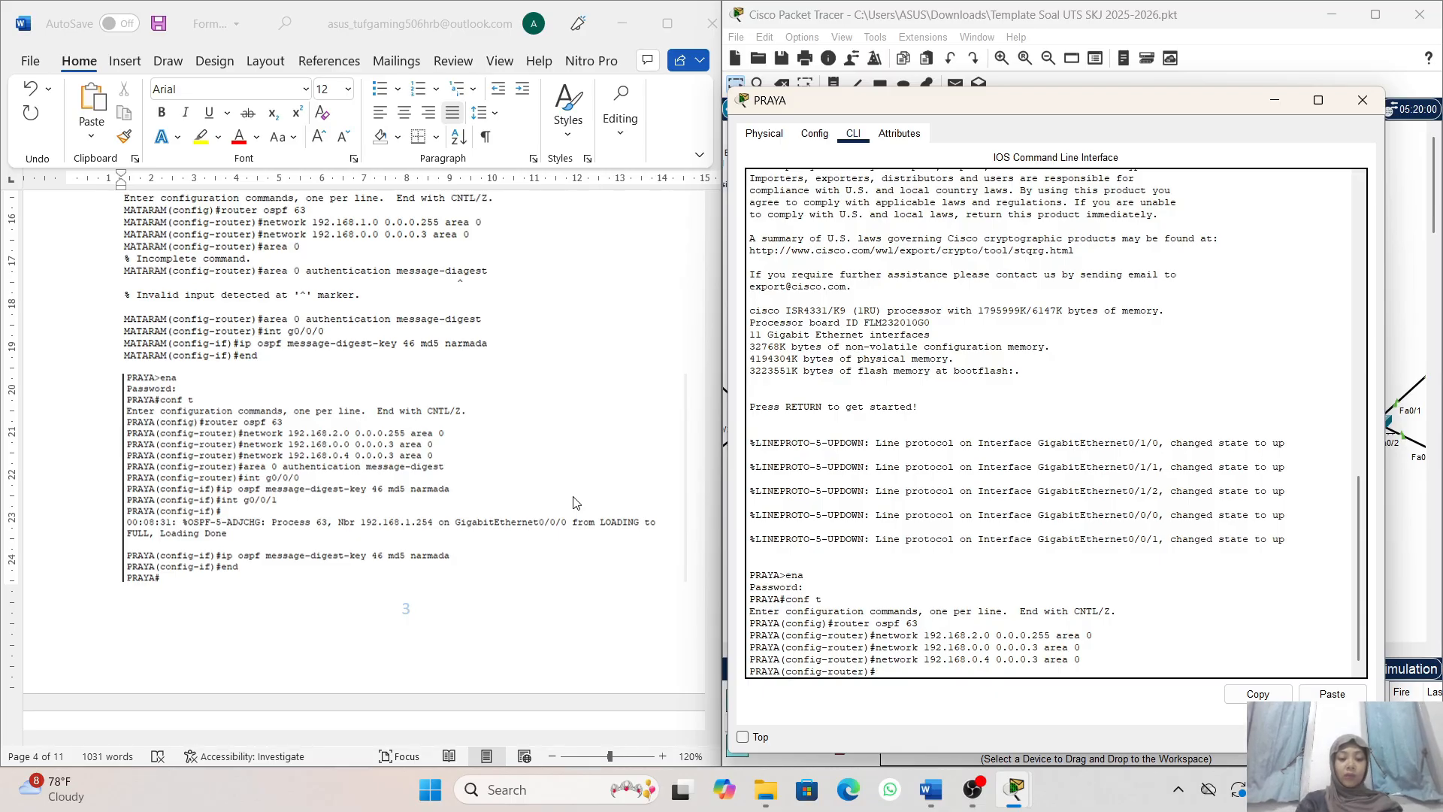
# - Enable MD5 authentication for the OSPF backbone on PRAYA with area 0 authentication message-digest
pyautogui.write('ara')
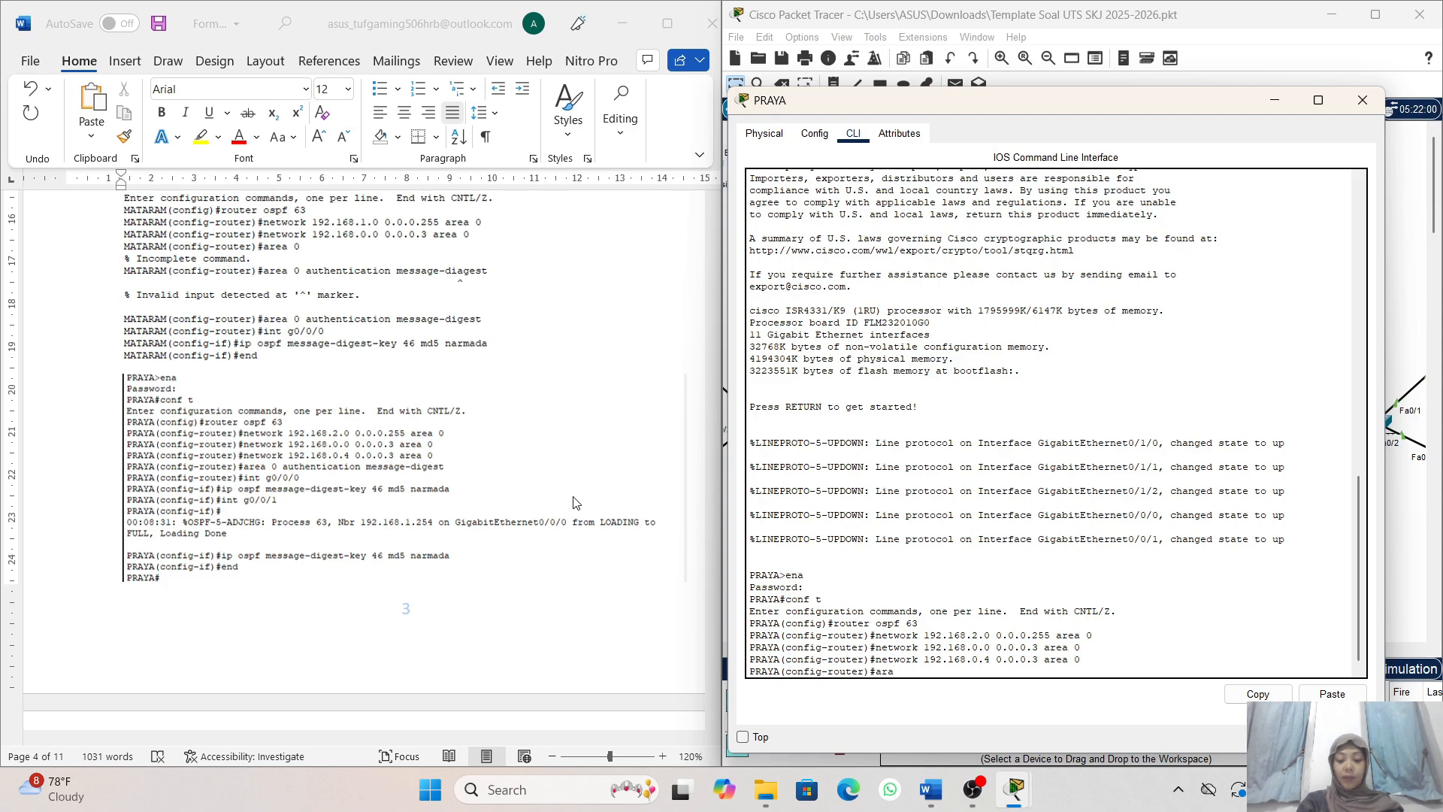
pyautogui.write('e')
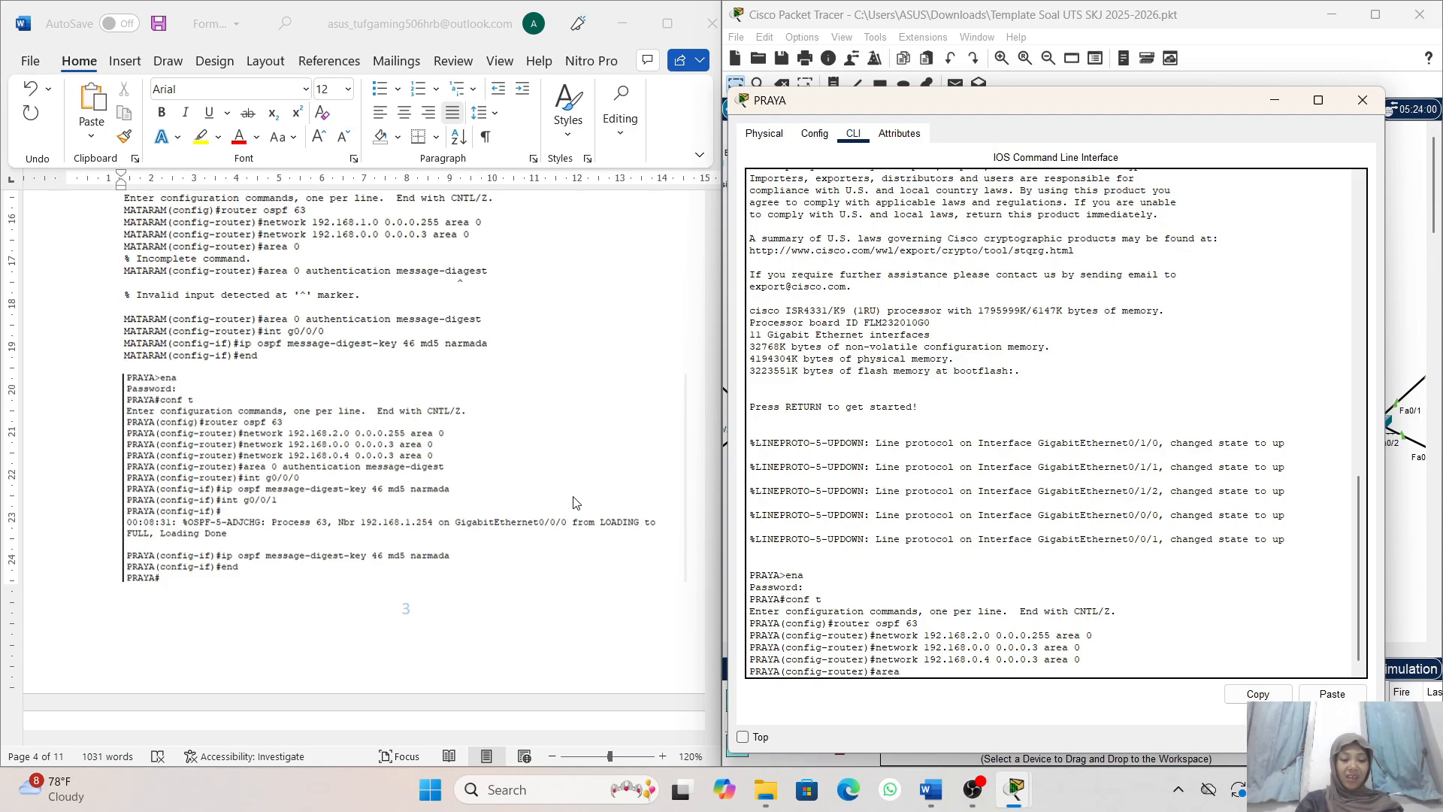
pyautogui.write('a 0 au')
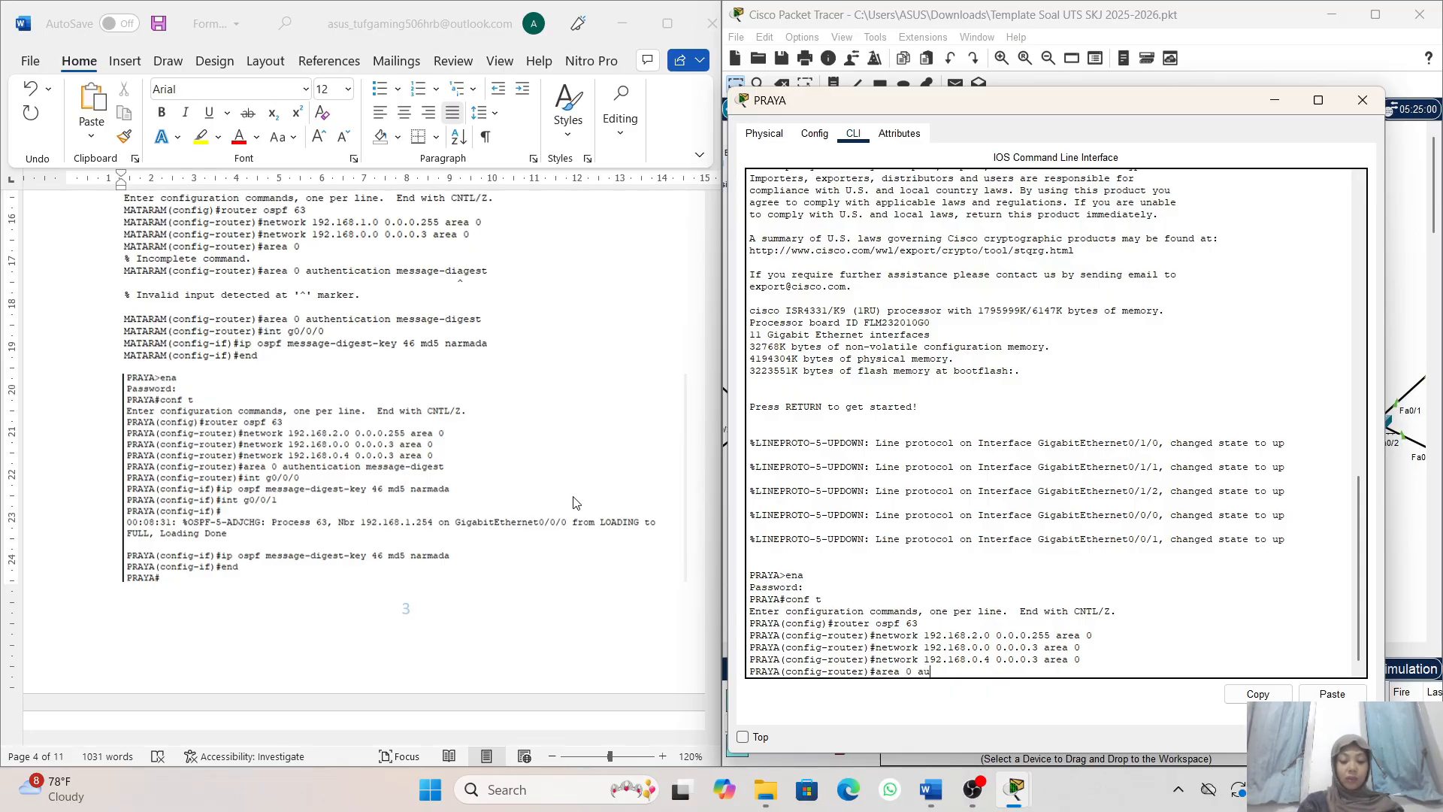
pyautogui.write('the')
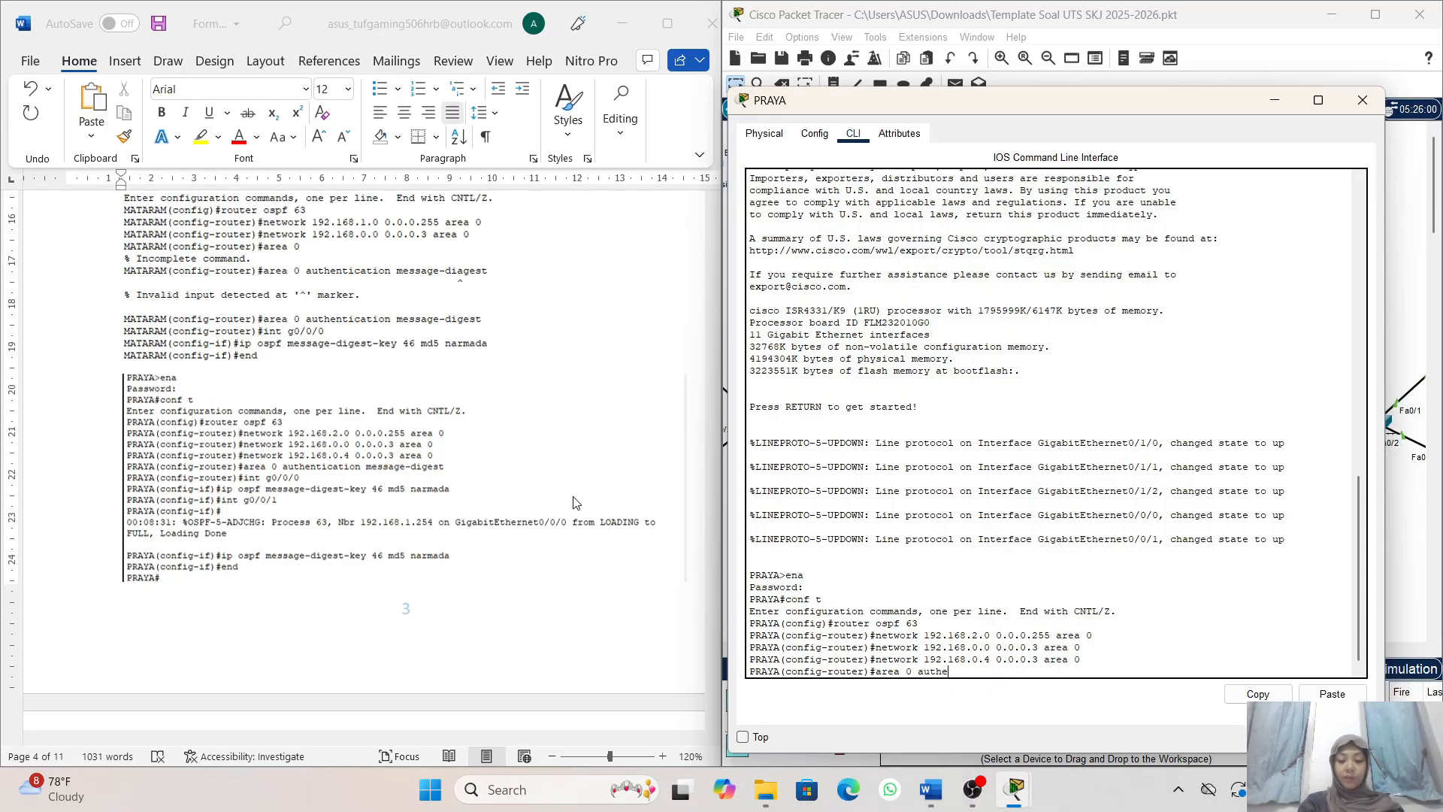
pyautogui.write('bntica')
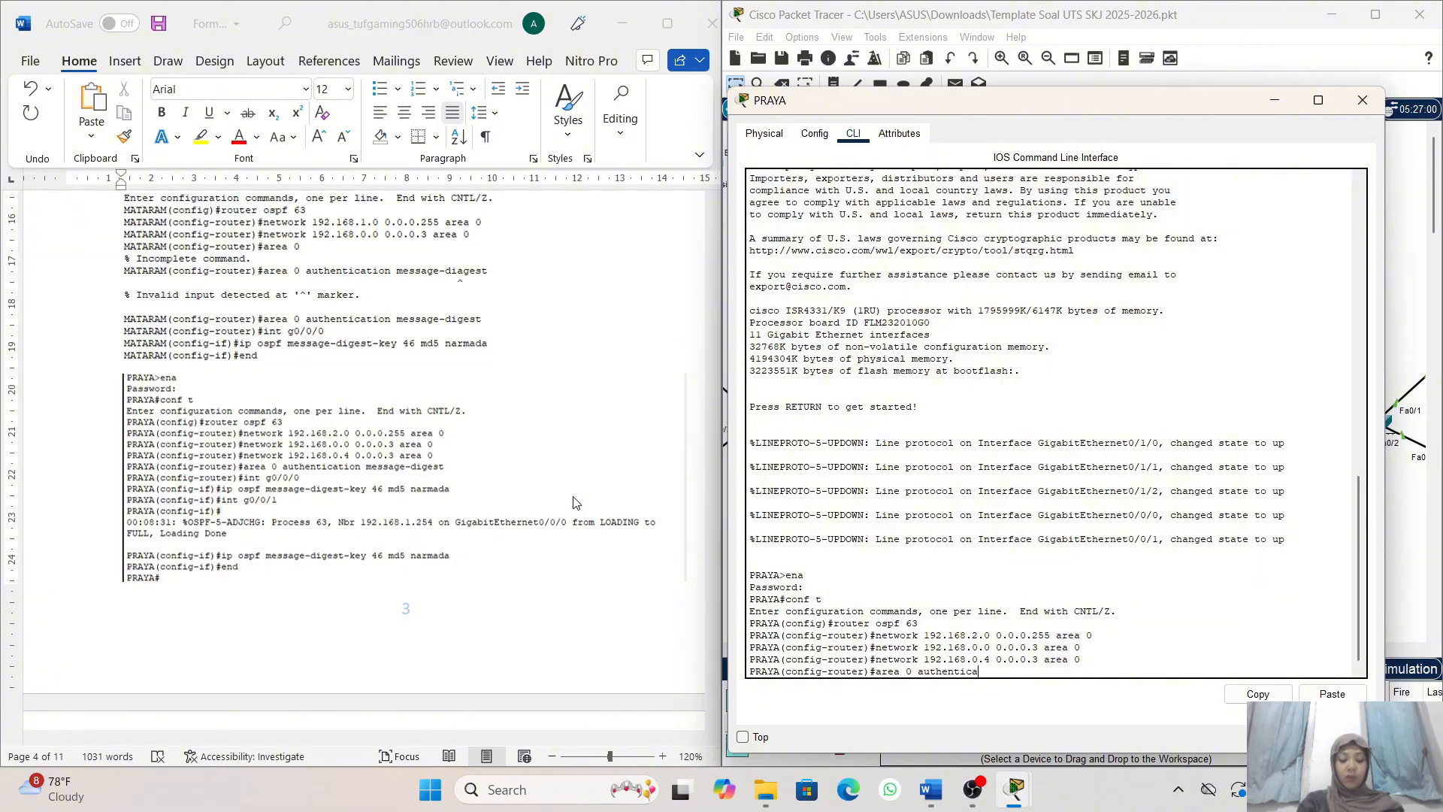
pyautogui.write('tion')
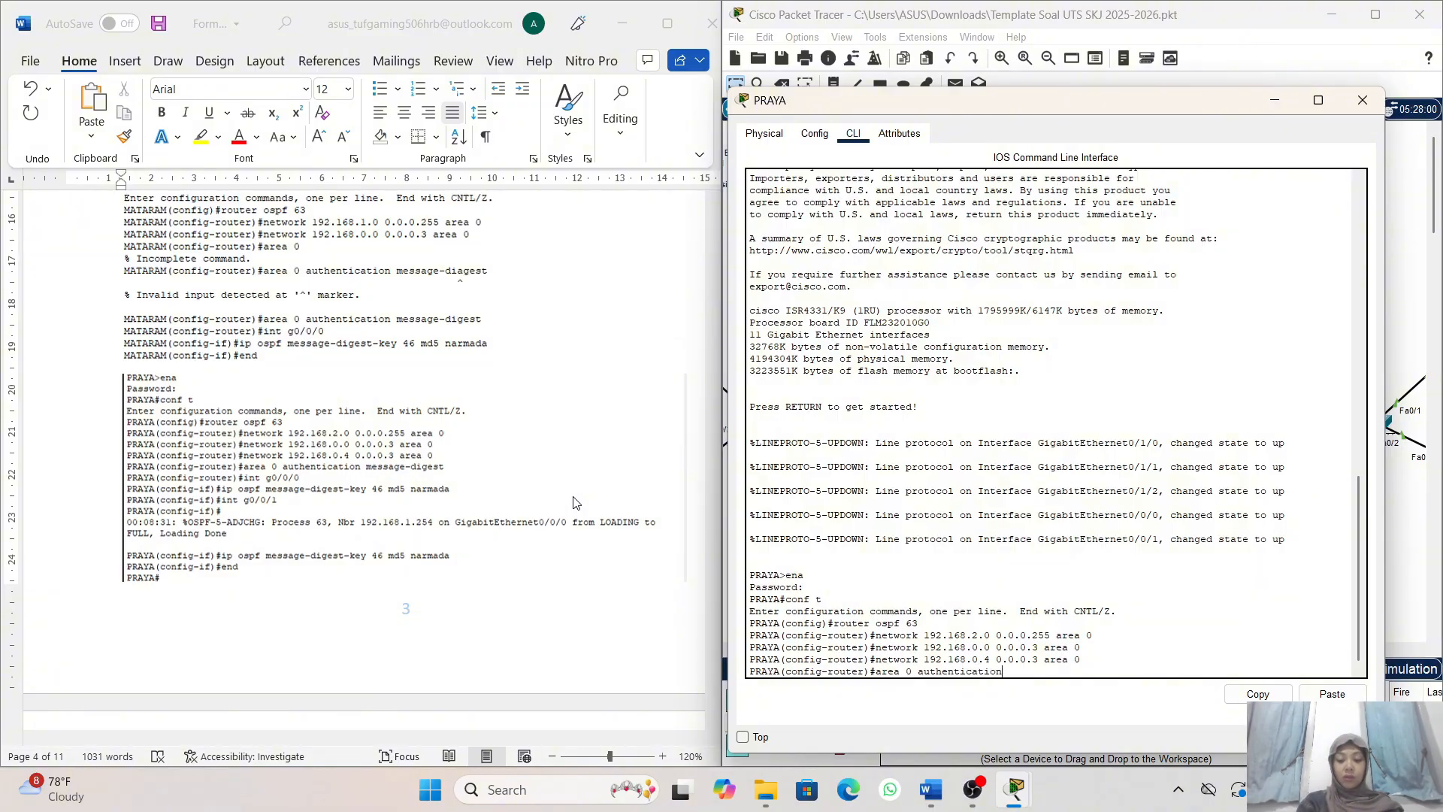
pyautogui.write(' messa')
pyautogui.write('age')
pyautogui.write('-d')
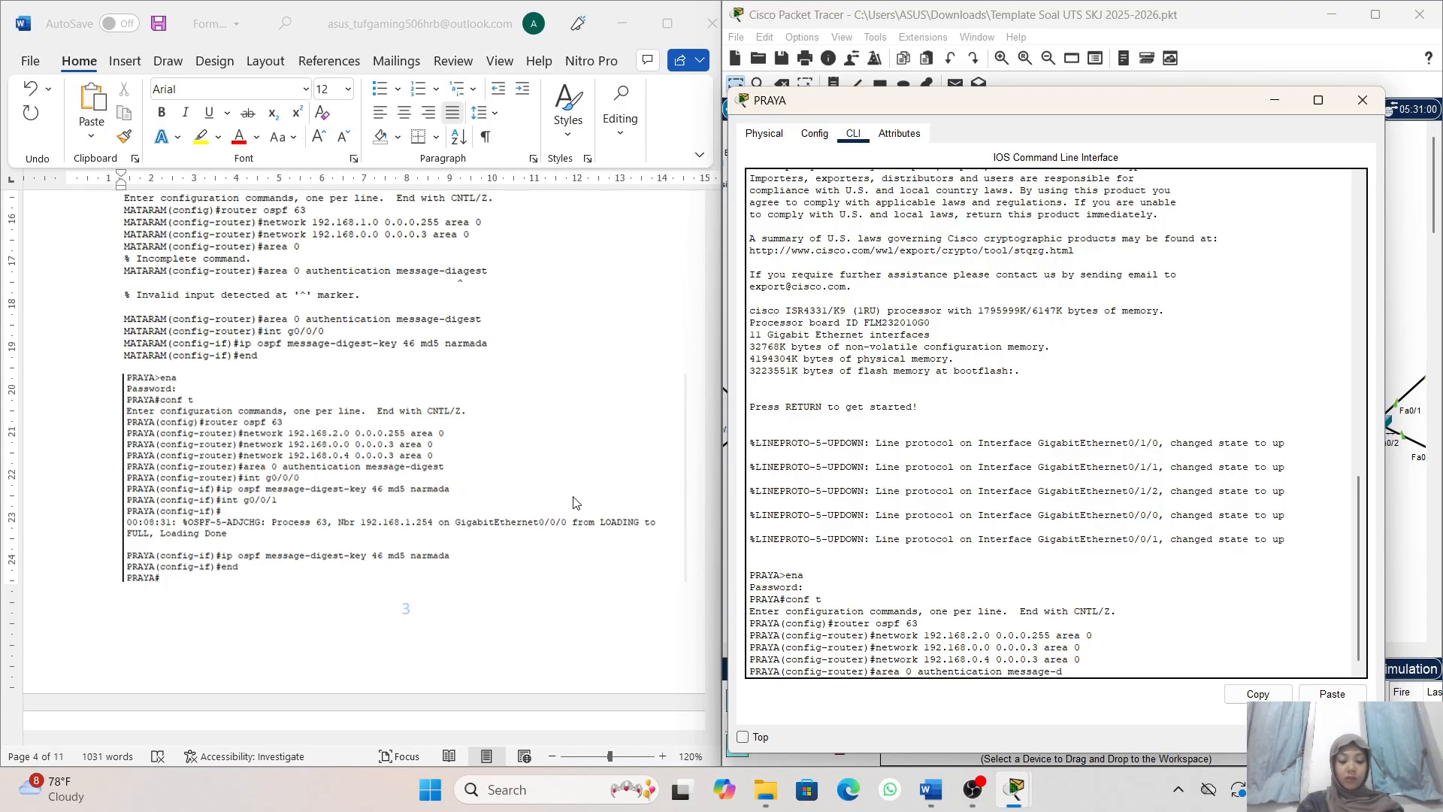
pyautogui.write('iges')
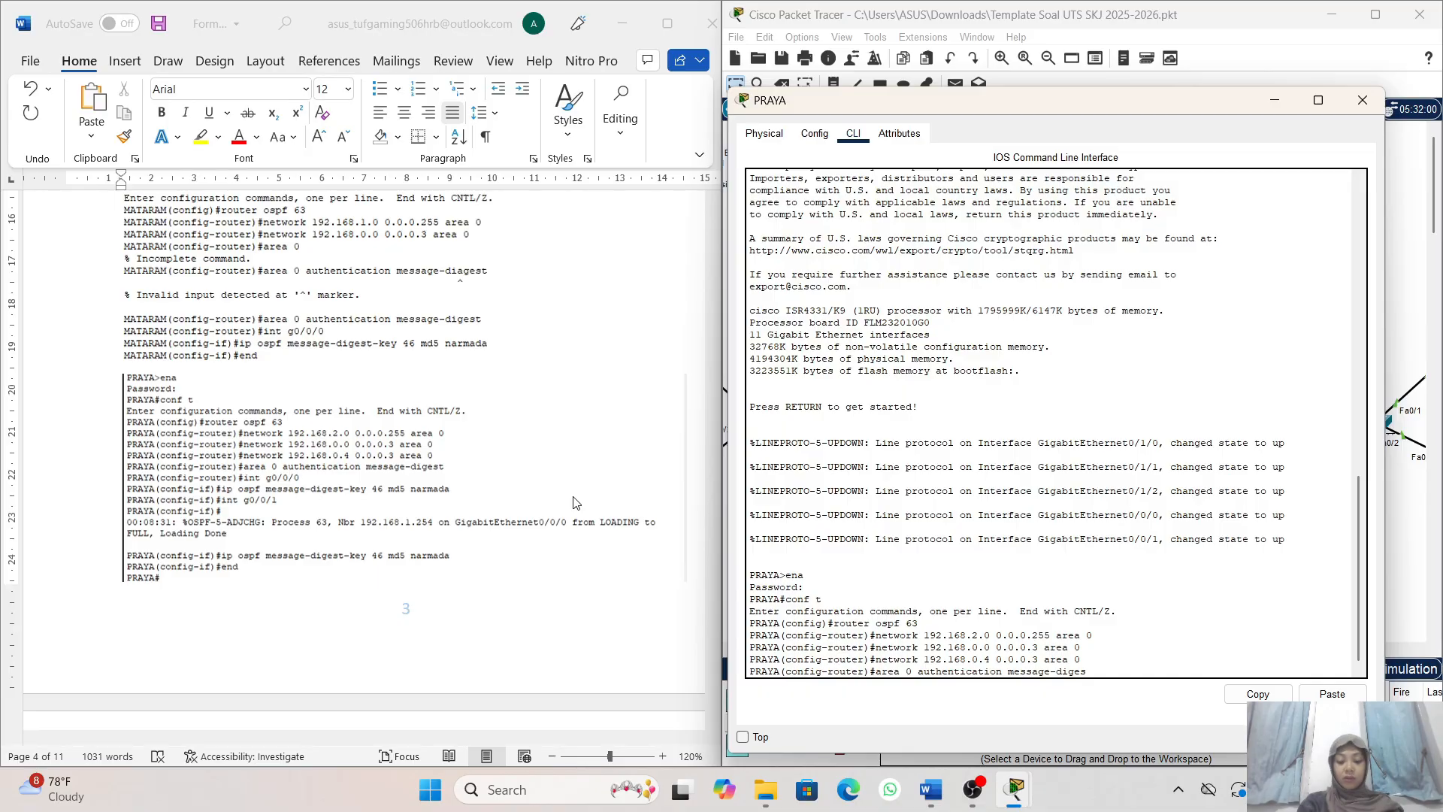
pyautogui.write('t')
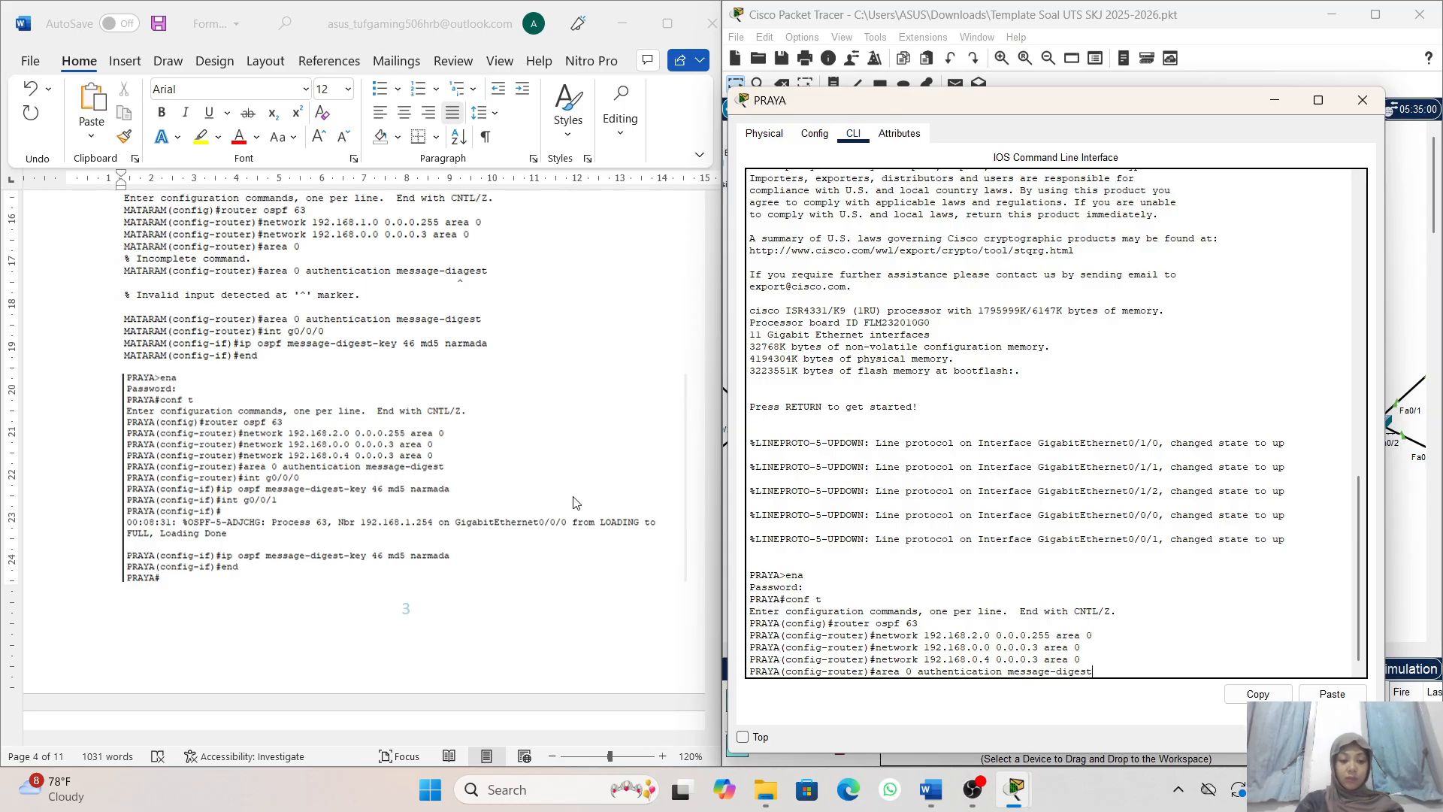
pyautogui.press('Return')
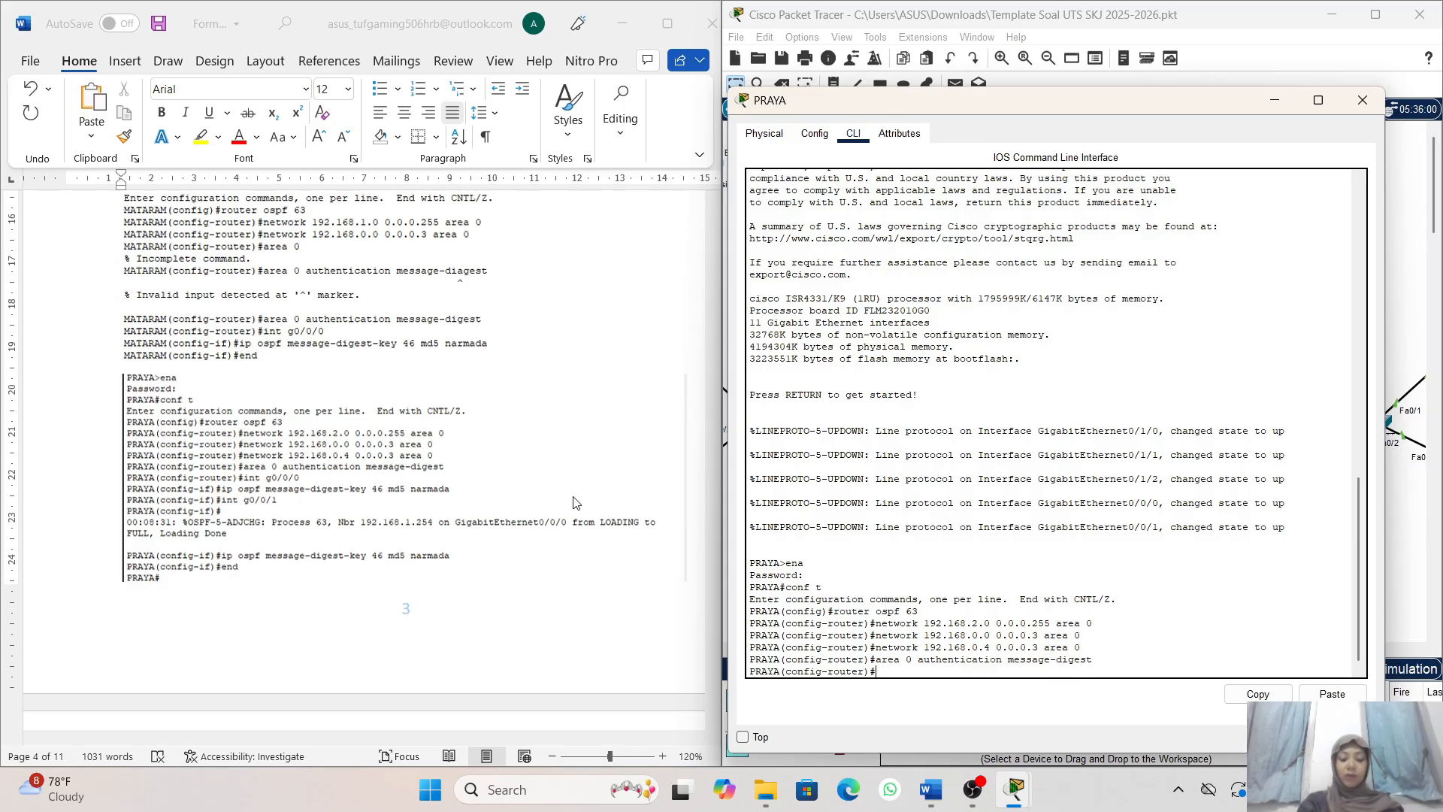
# - Enter interface configuration for PRAYA's GigabitEthernet0/0/0 with int g0/0/0
pyautogui.write('int g0')
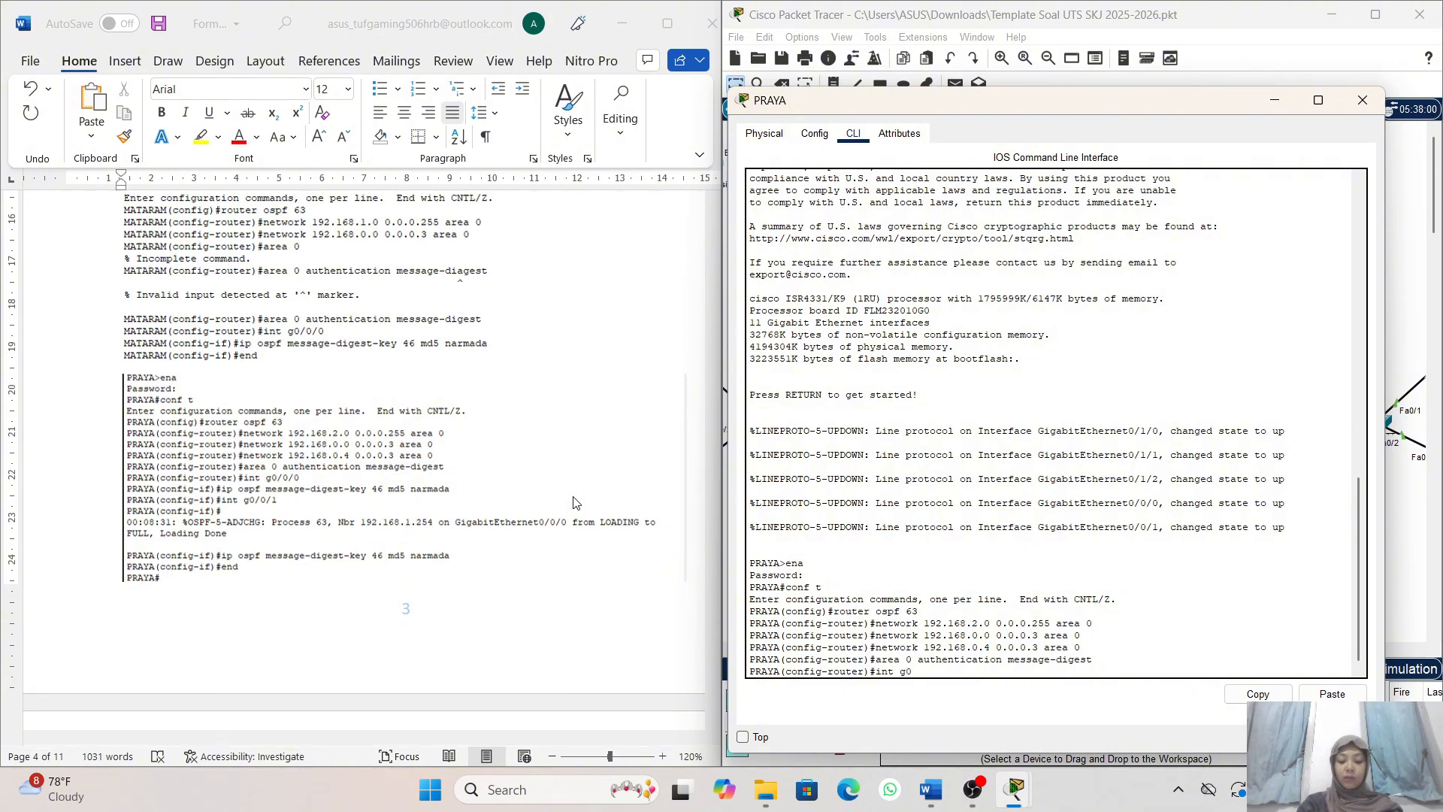
pyautogui.write('/0/0')
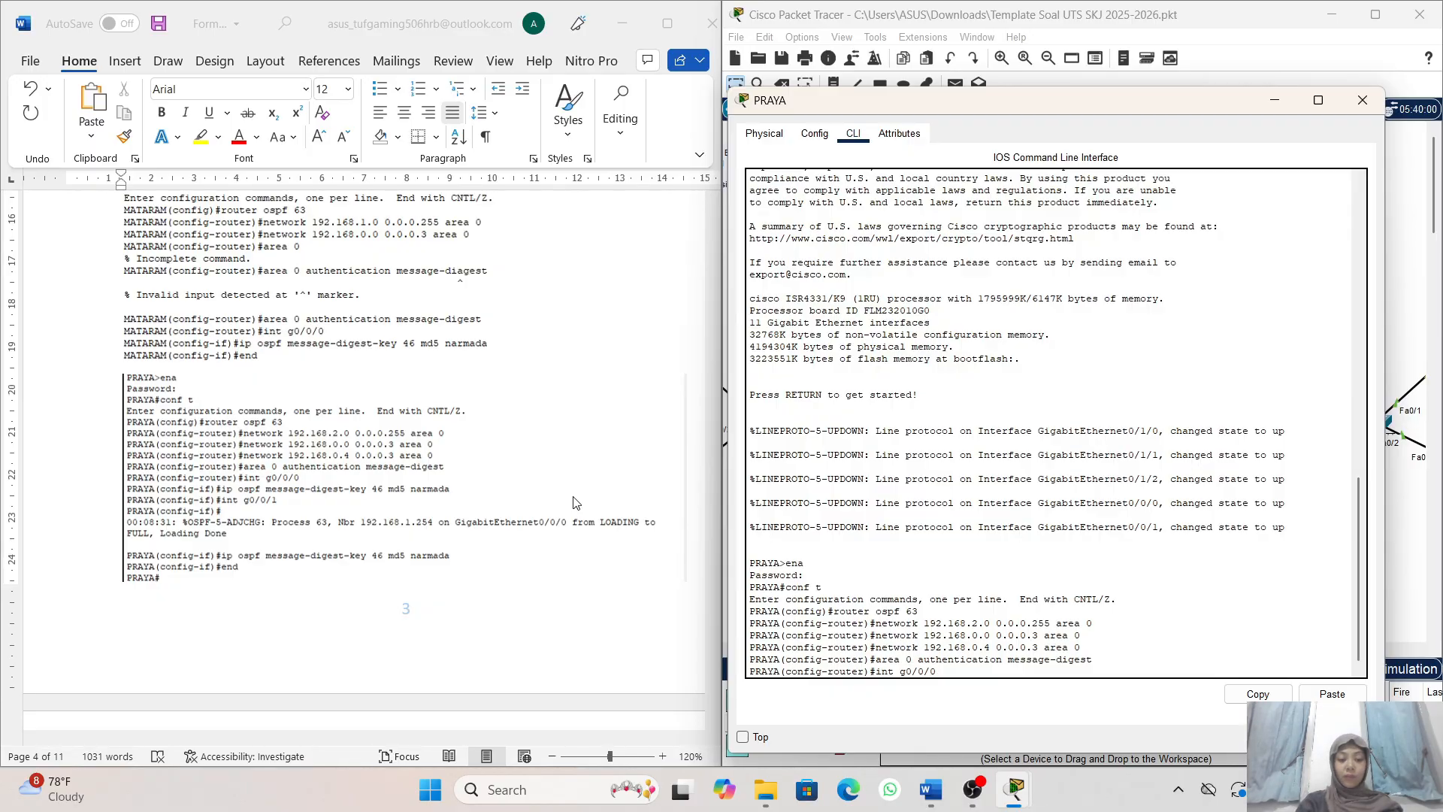
pyautogui.press('Return')
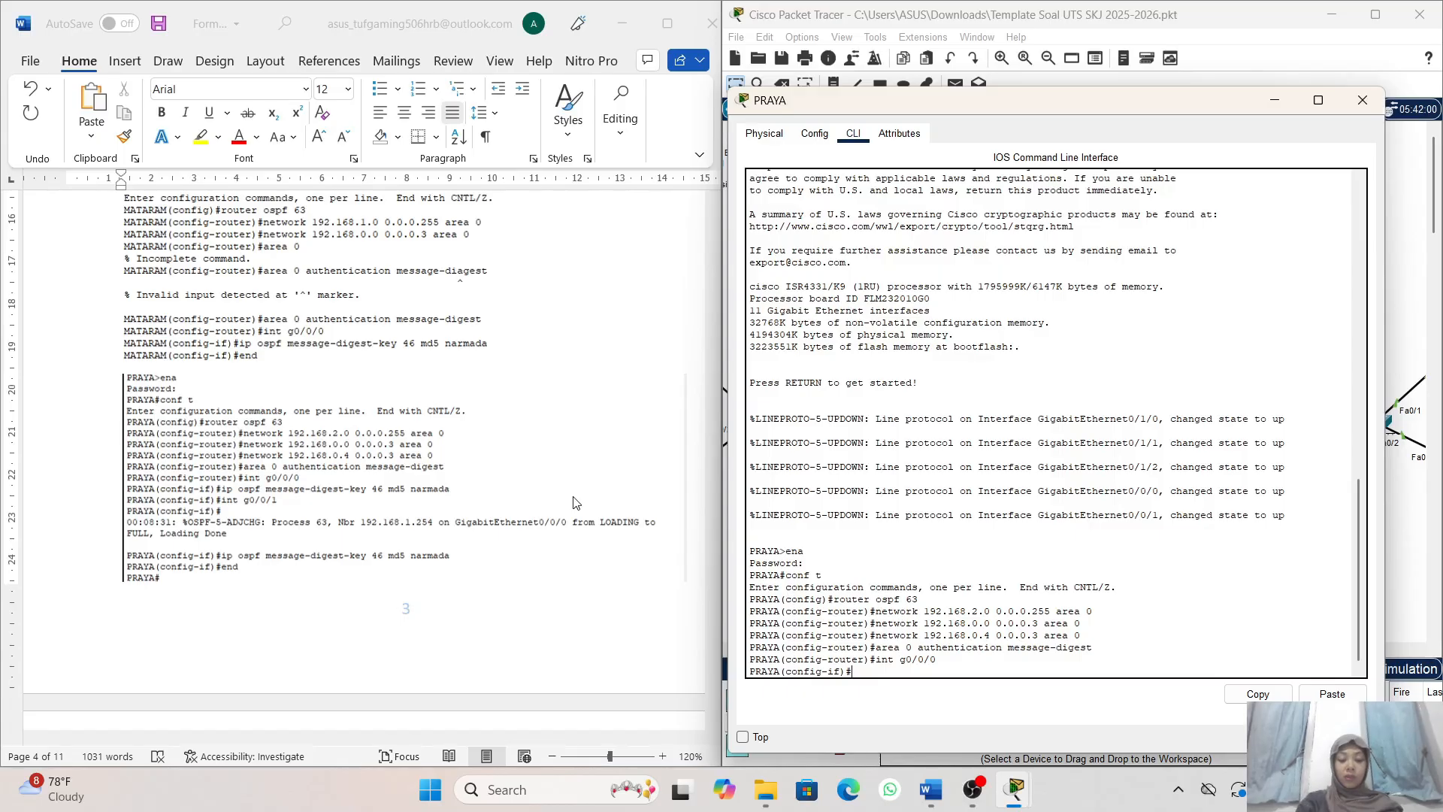
# - Set OSPF message-digest key 46 with md5 and the assigned key password on PRAYA's GigabitEthernet0/0/0
pyautogui.write('ip ospf')
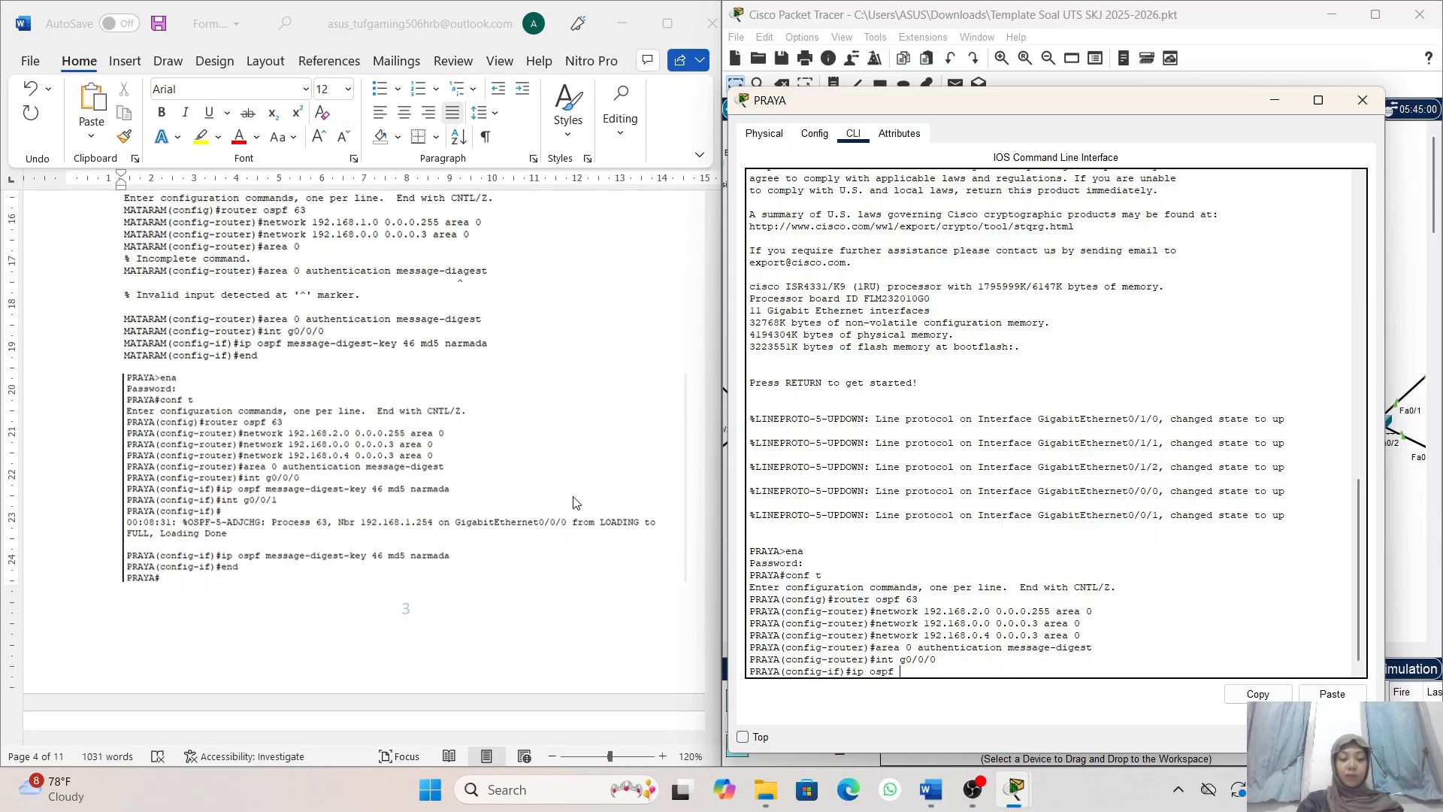
pyautogui.write('message')
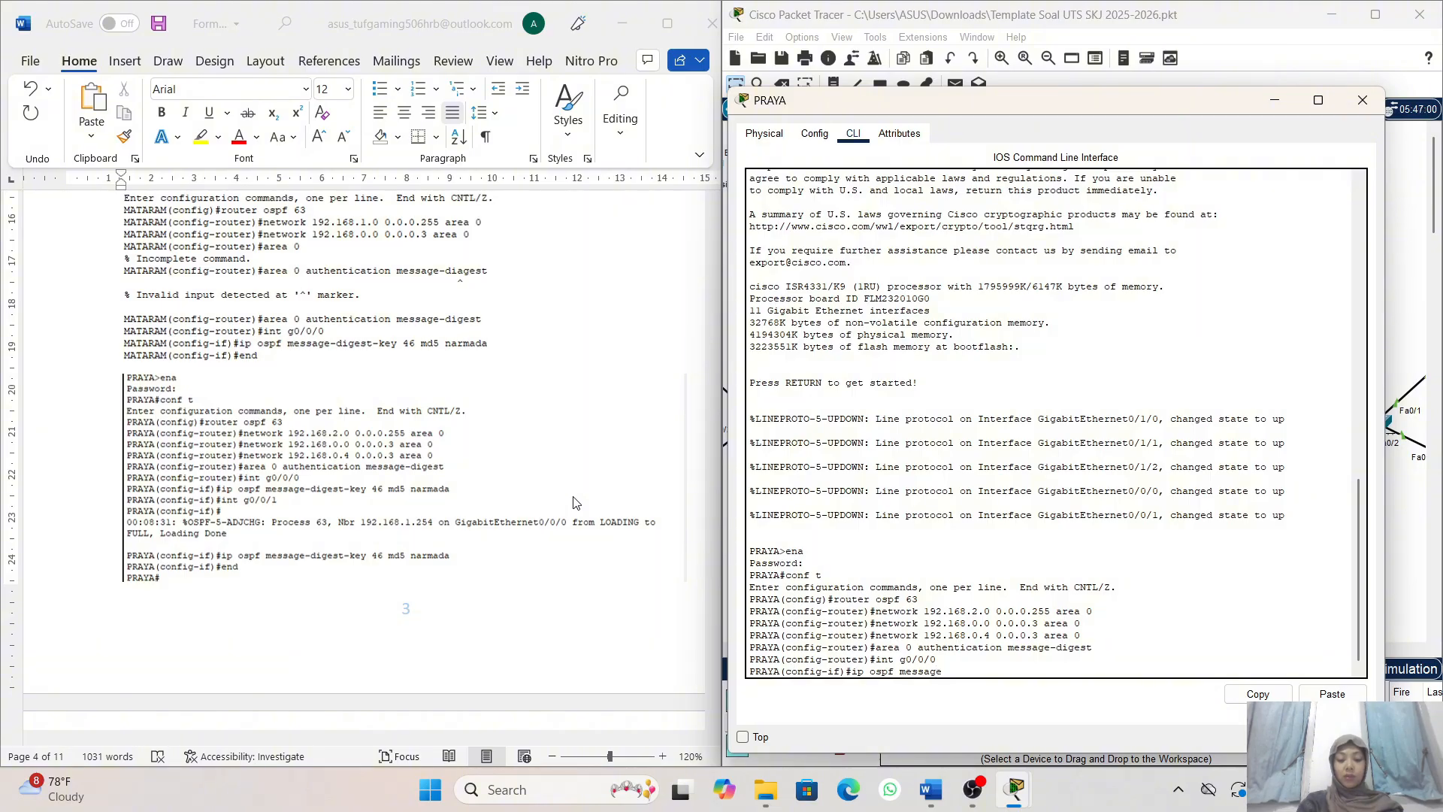
pyautogui.write('-digest-key')
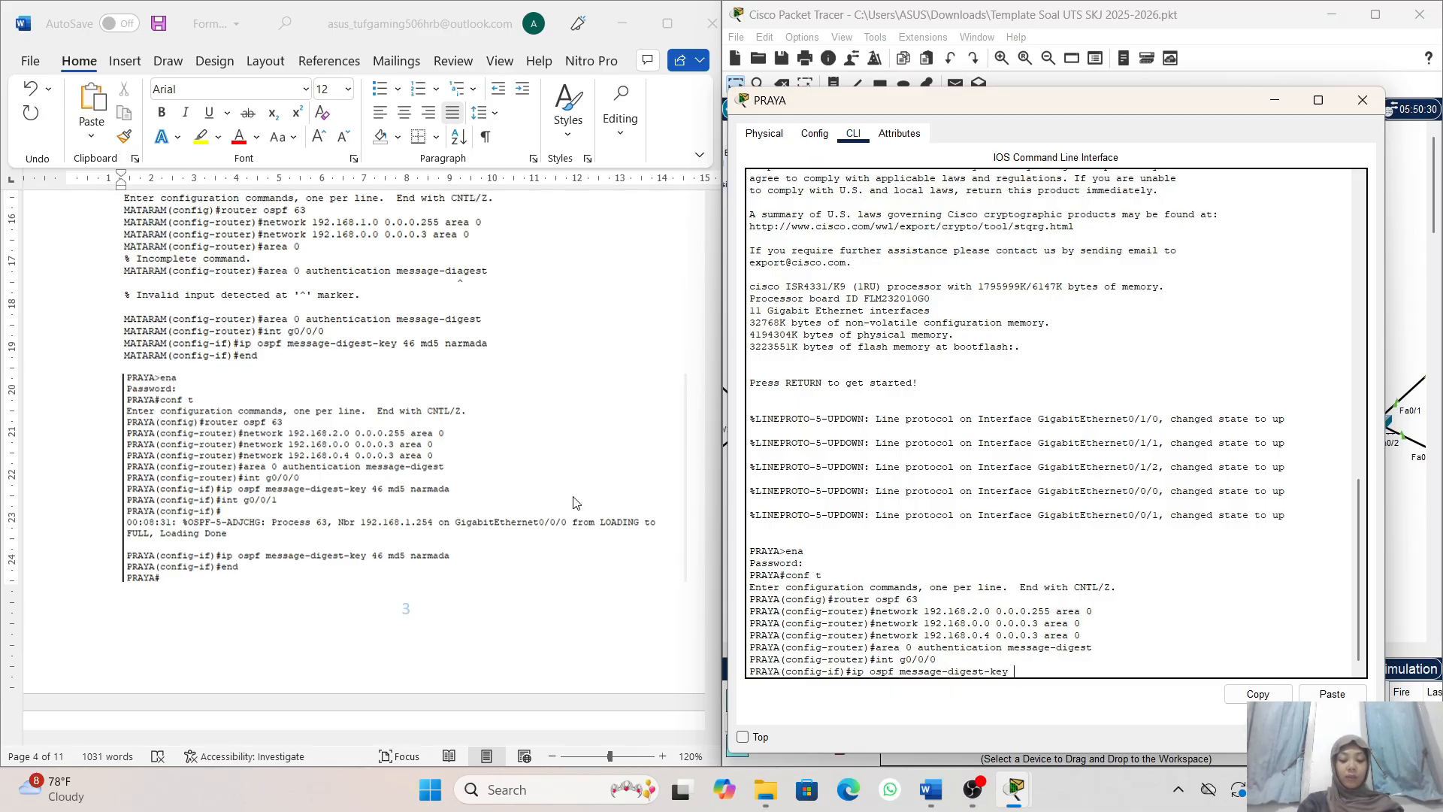
pyautogui.hotkey('alt', 'Tab')
pyautogui.write('46')
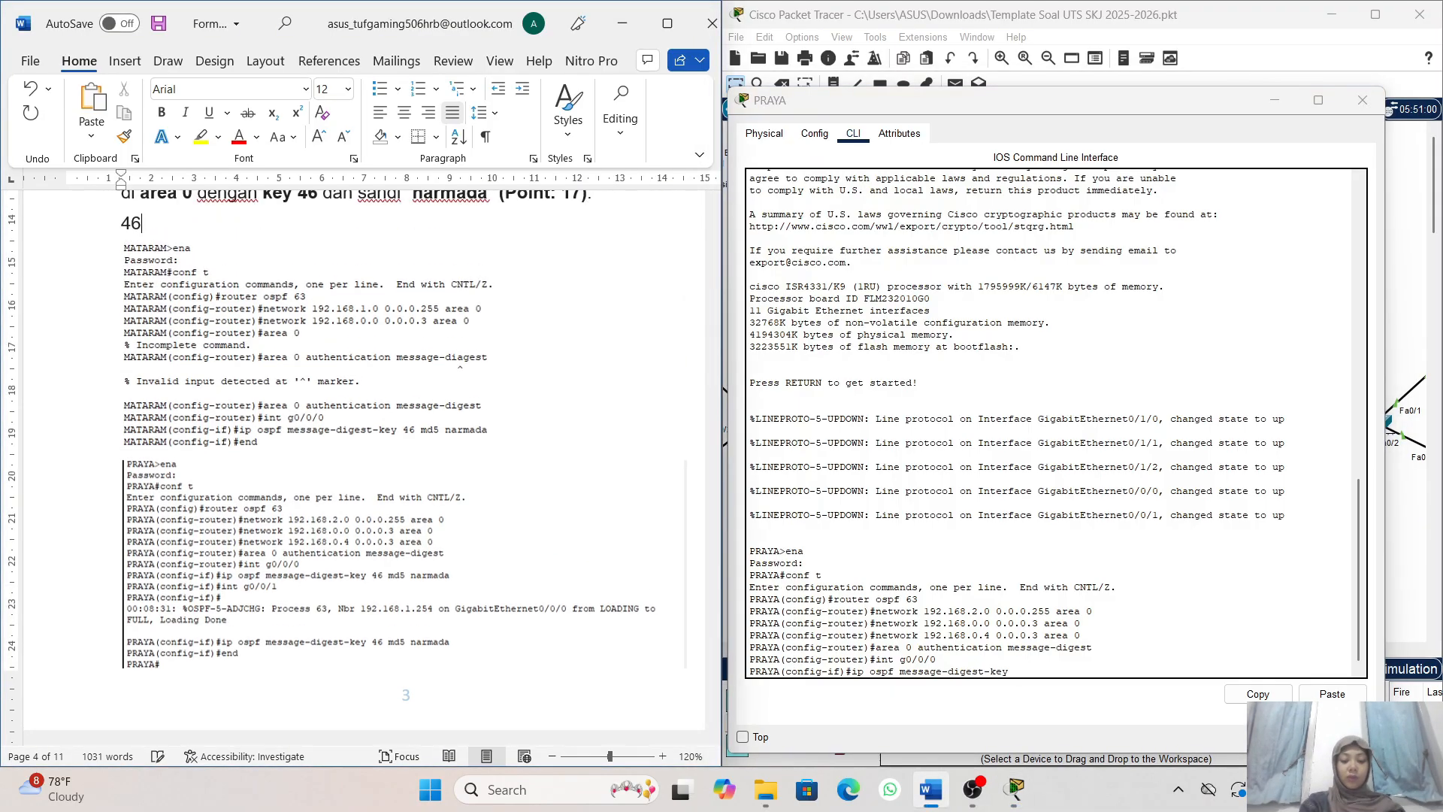
pyautogui.click(1020, 672)
pyautogui.write('46')
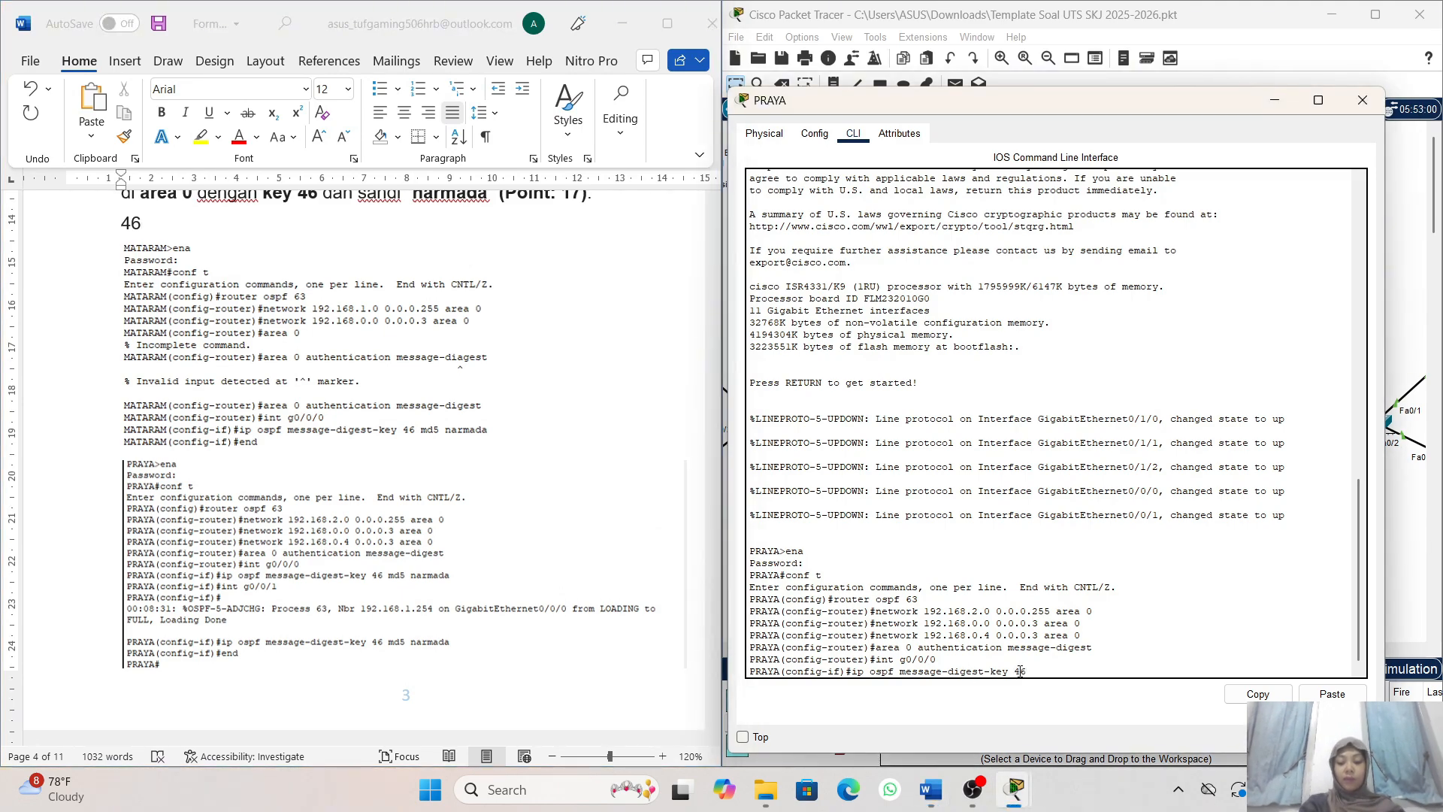
pyautogui.write(' md5 ')
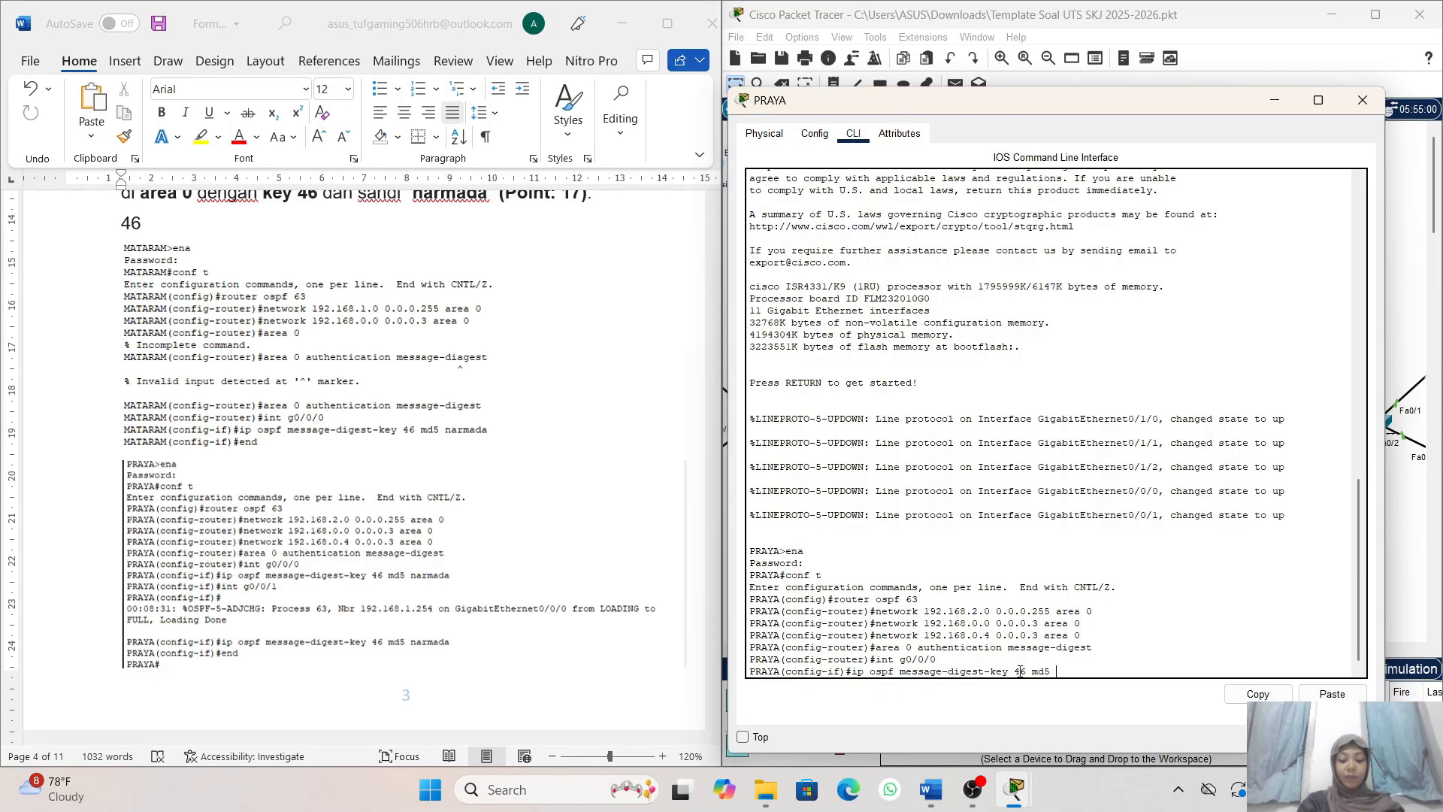
pyautogui.write('narmada')
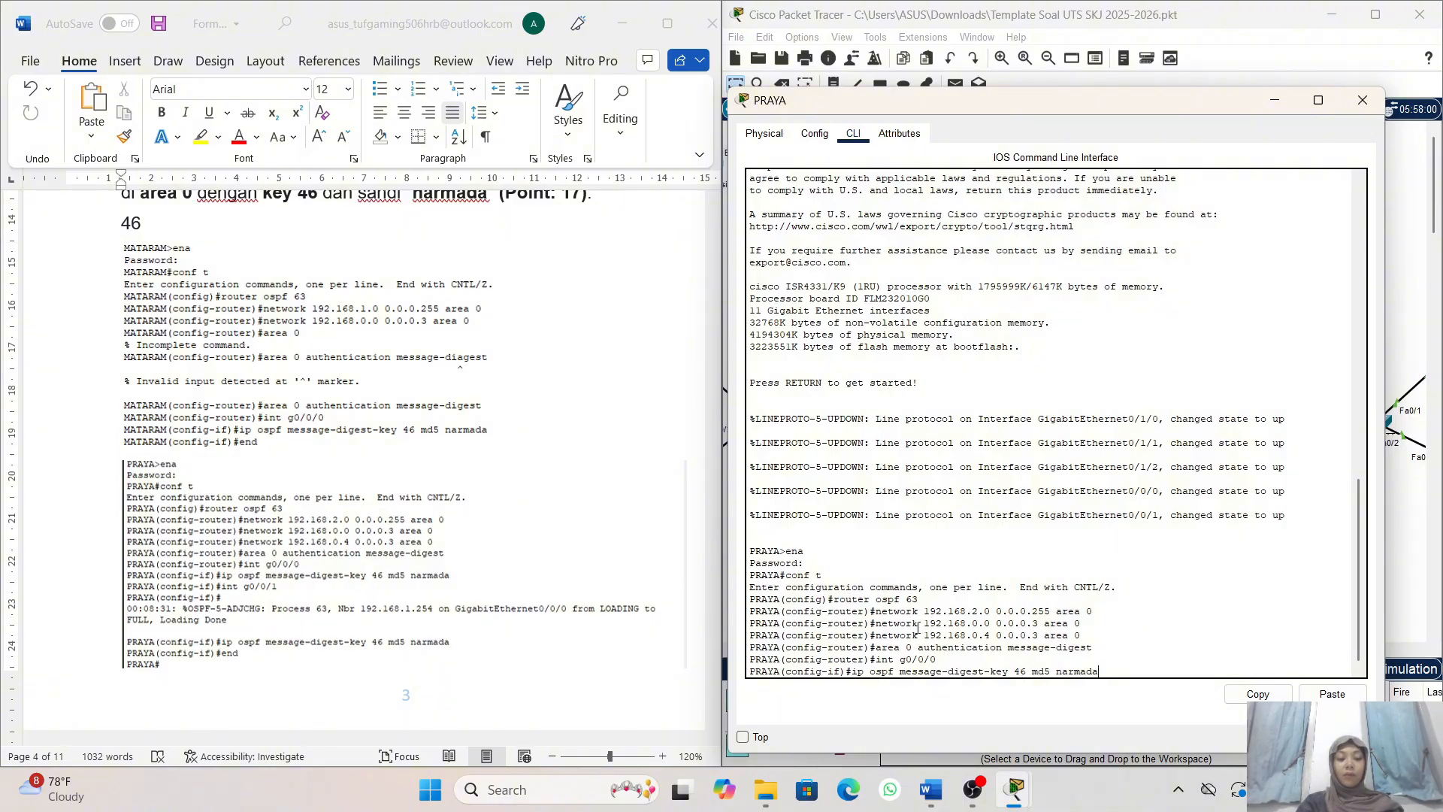
pyautogui.scroll(-2, 625, 590)
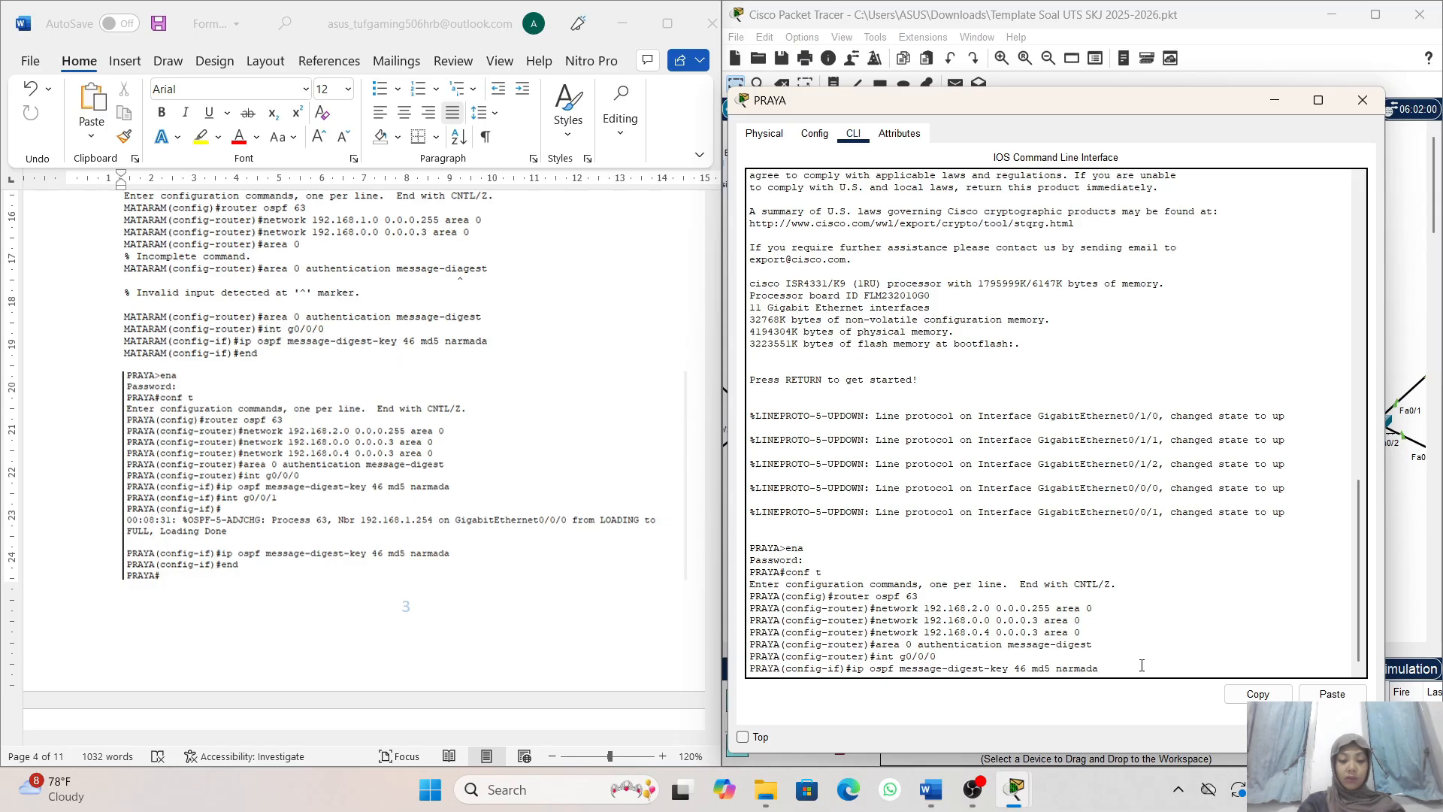
pyautogui.press('Return')
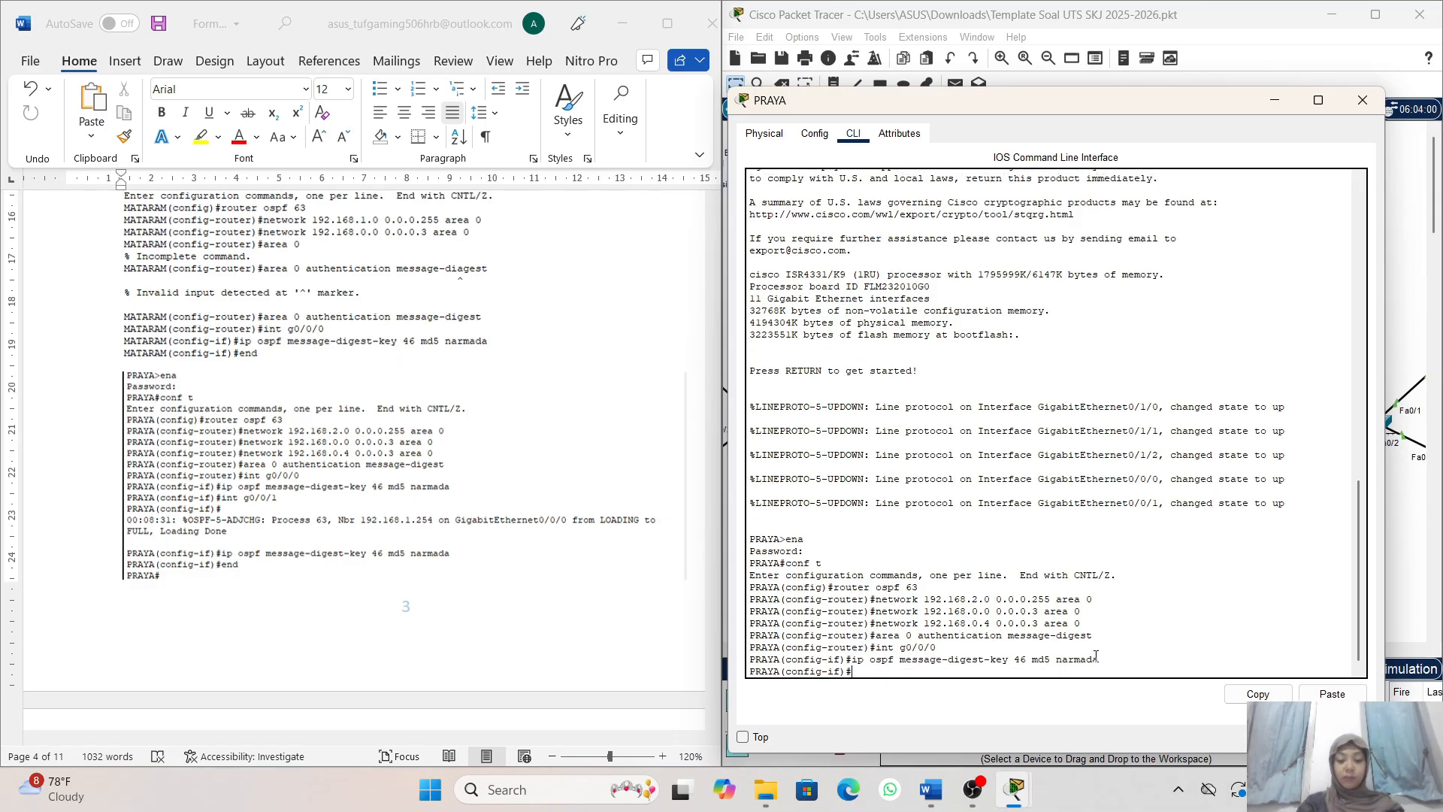
pyautogui.scroll(-3, 573, 599)
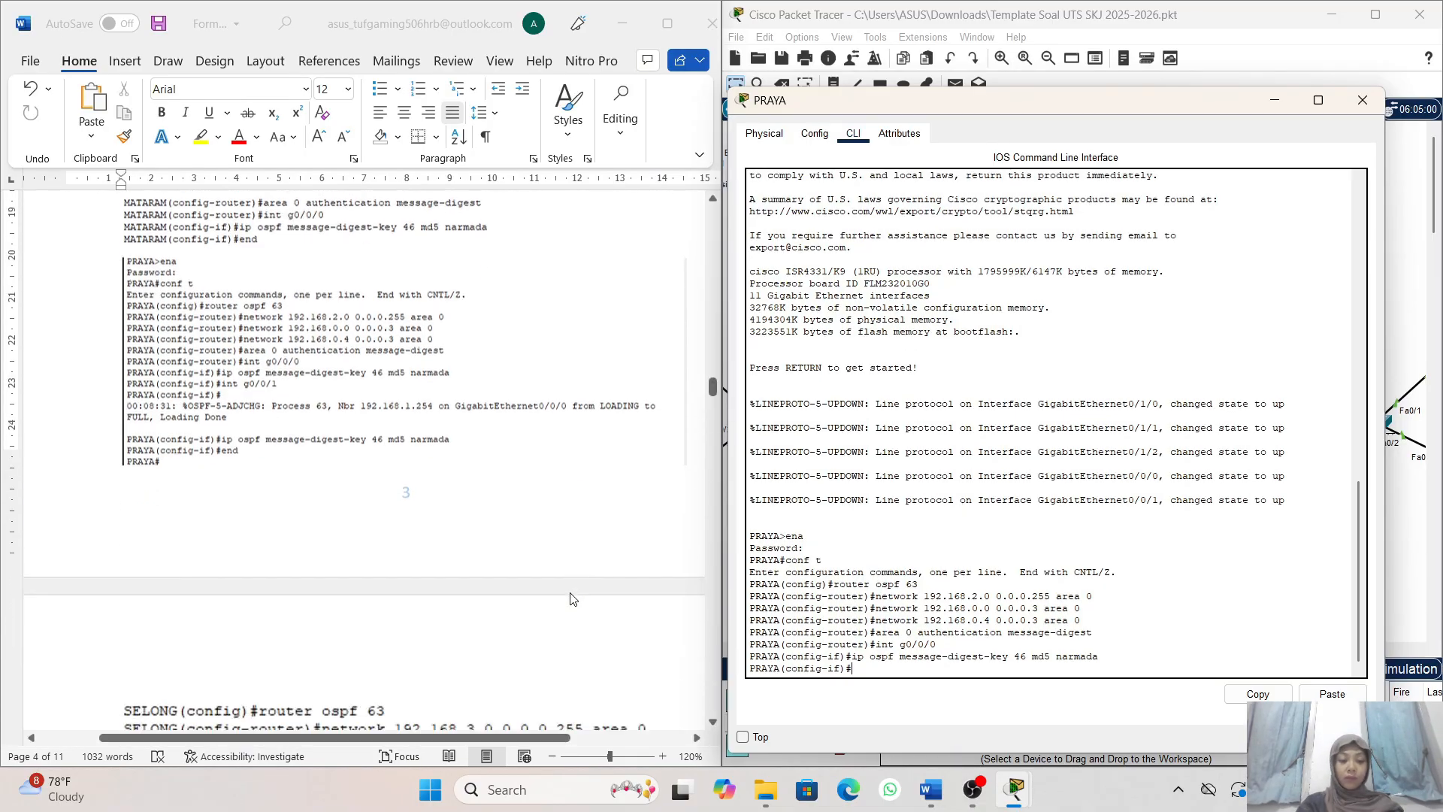
pyautogui.scroll(1, 574, 599)
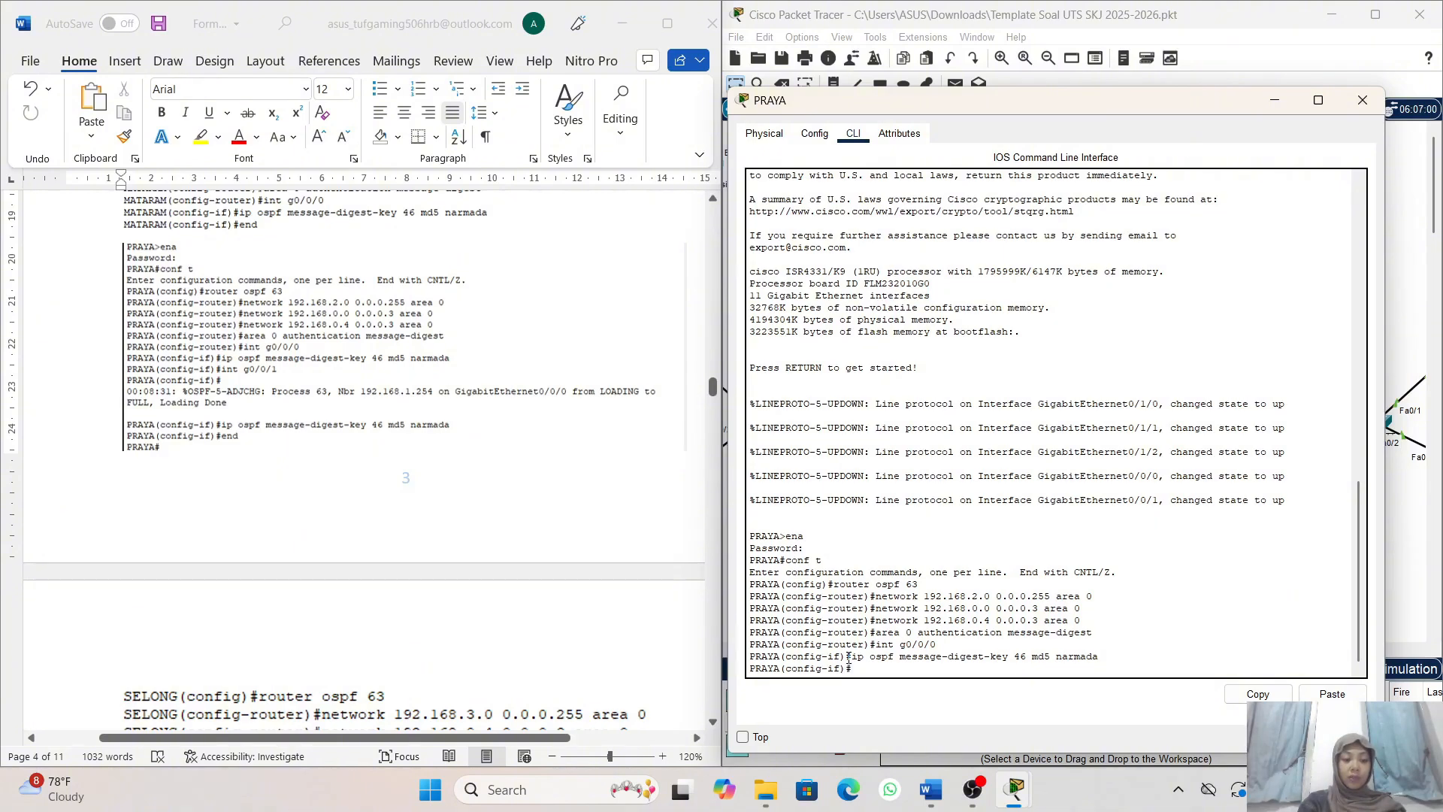
pyautogui.write('nt')
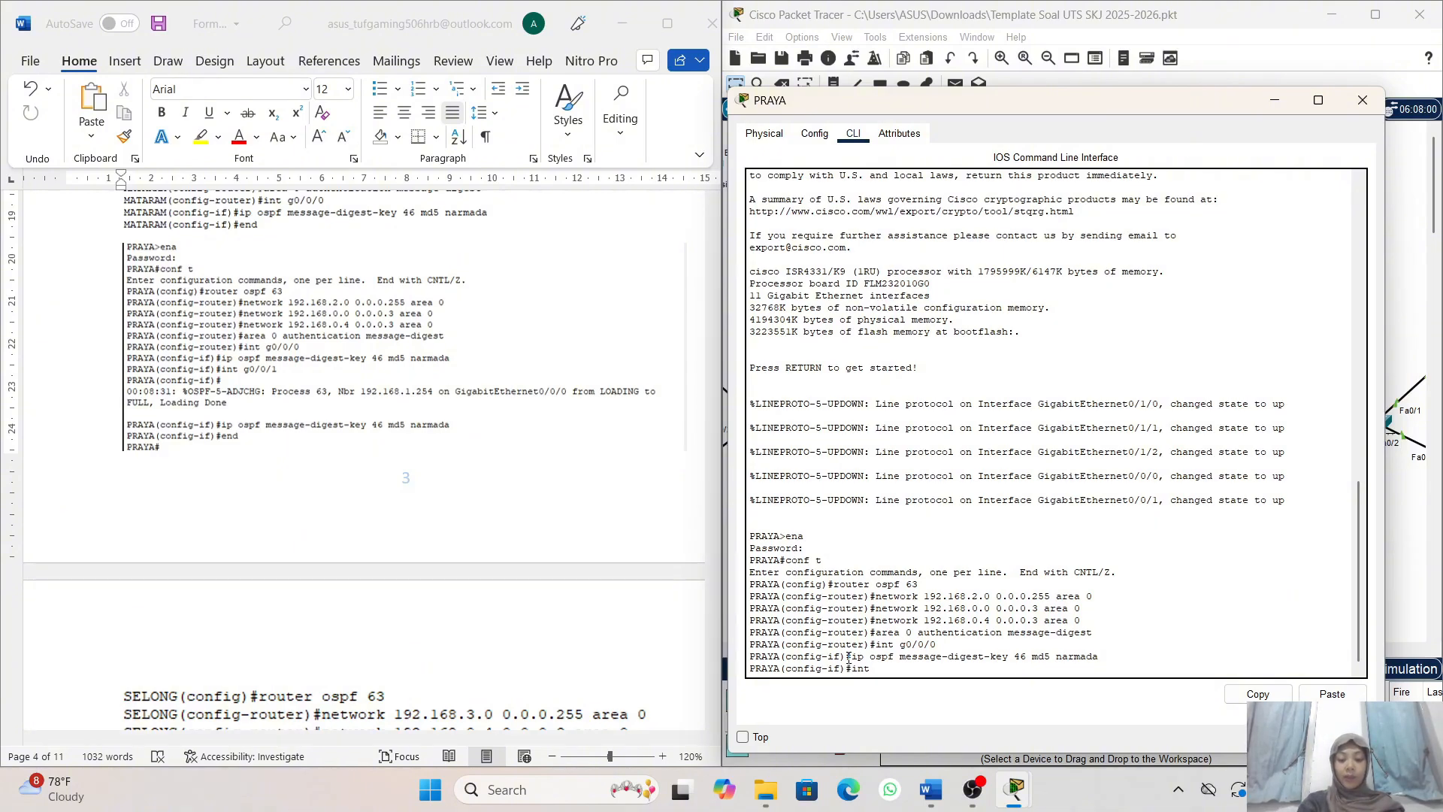
pyautogui.write(' g0.')
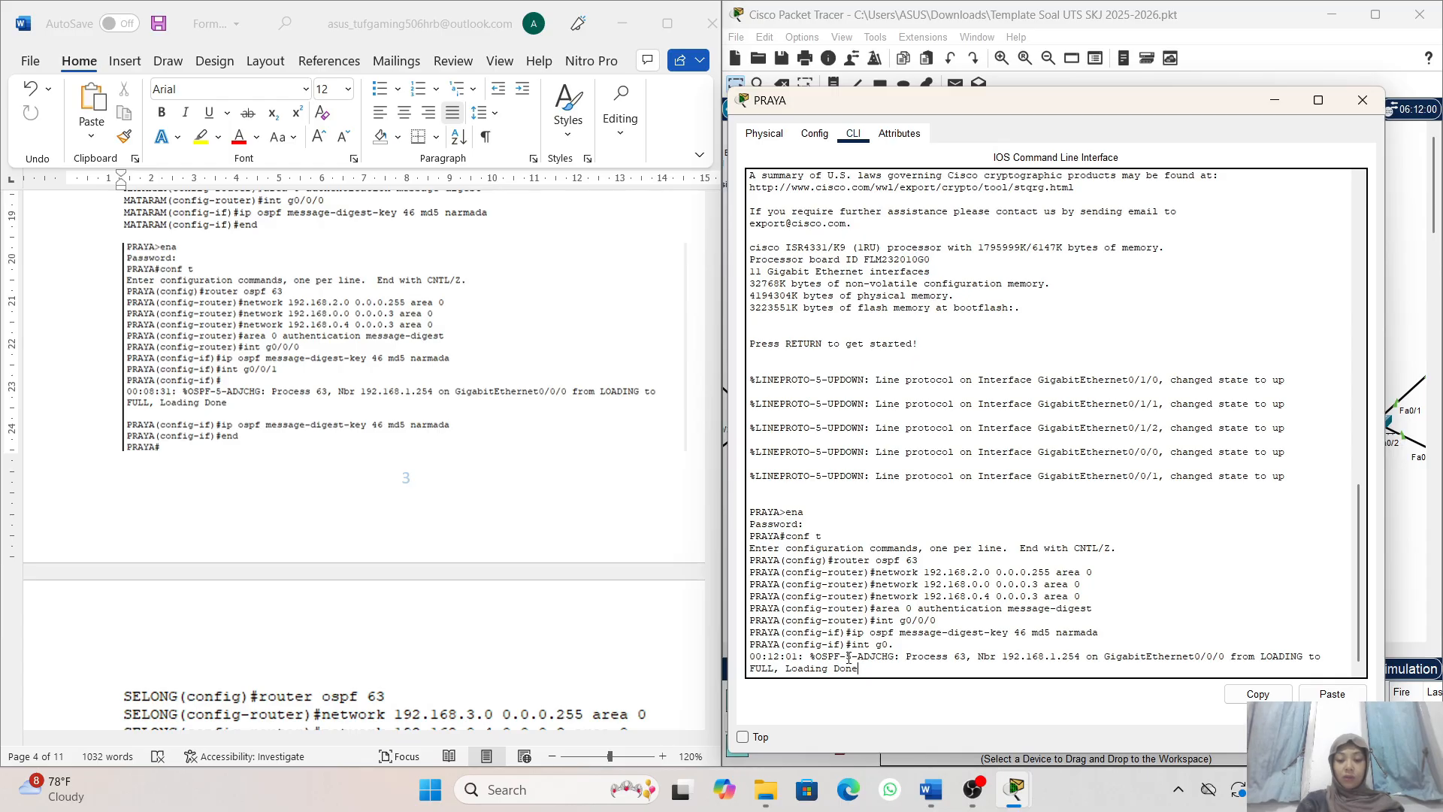
pyautogui.press('BackSpace')
pyautogui.press('BackSpace')
pyautogui.press('BackSpace')
pyautogui.press('BackSpace')
pyautogui.press('BackSpace')
pyautogui.press('BackSpace')
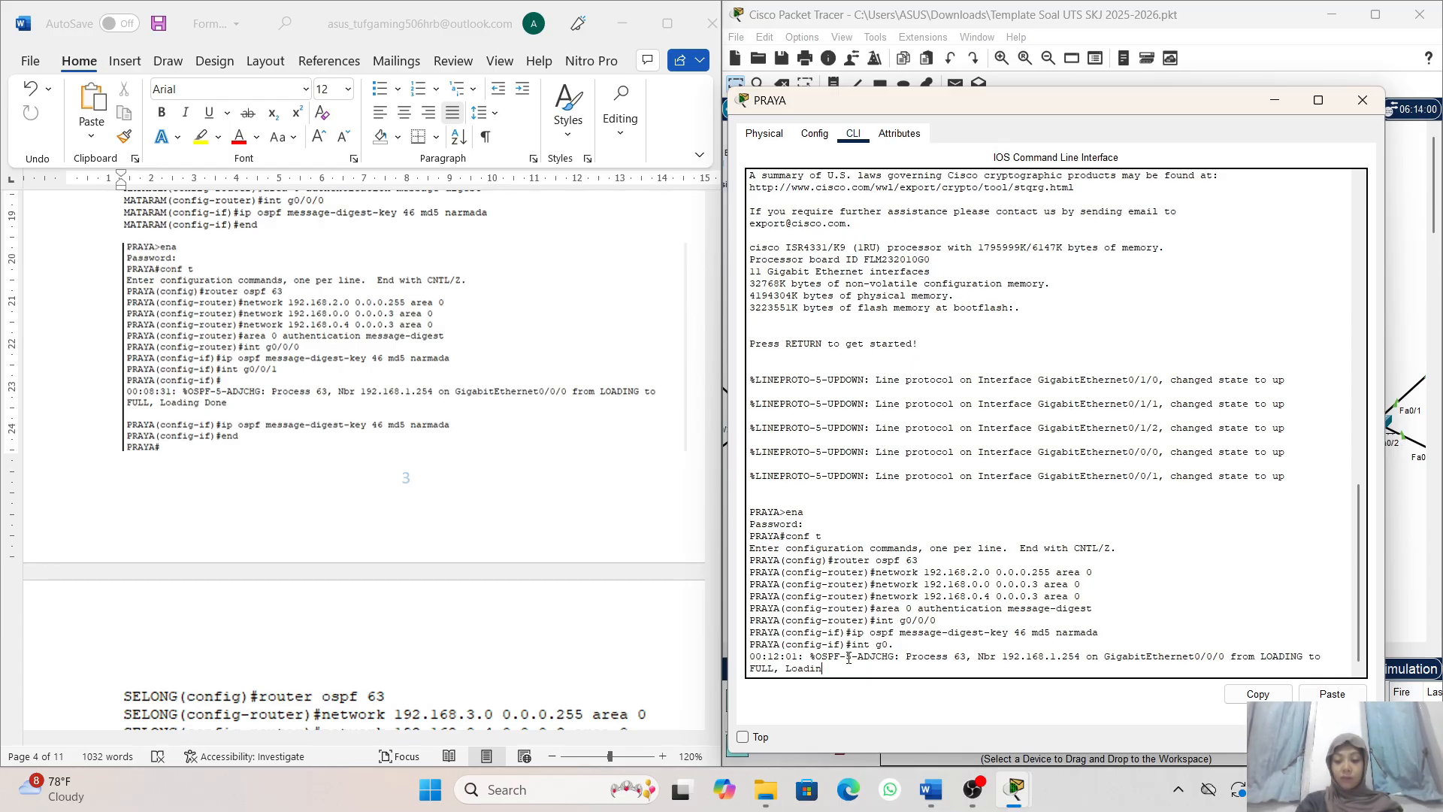
pyautogui.press('Tab')
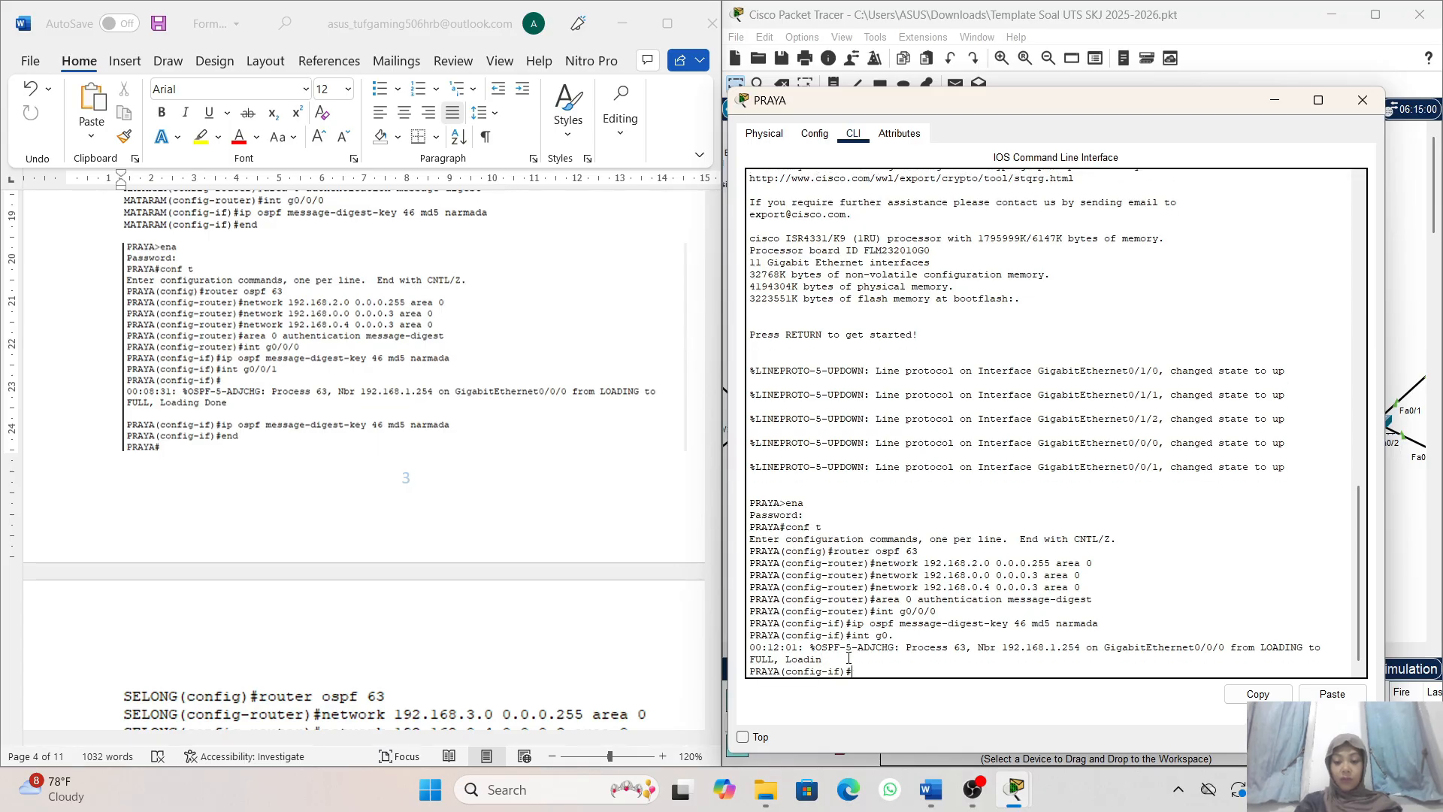
# - Enter interface configuration for PRAYA's GigabitEthernet0/0/1 with int g0/0/1
pyautogui.write('nt')
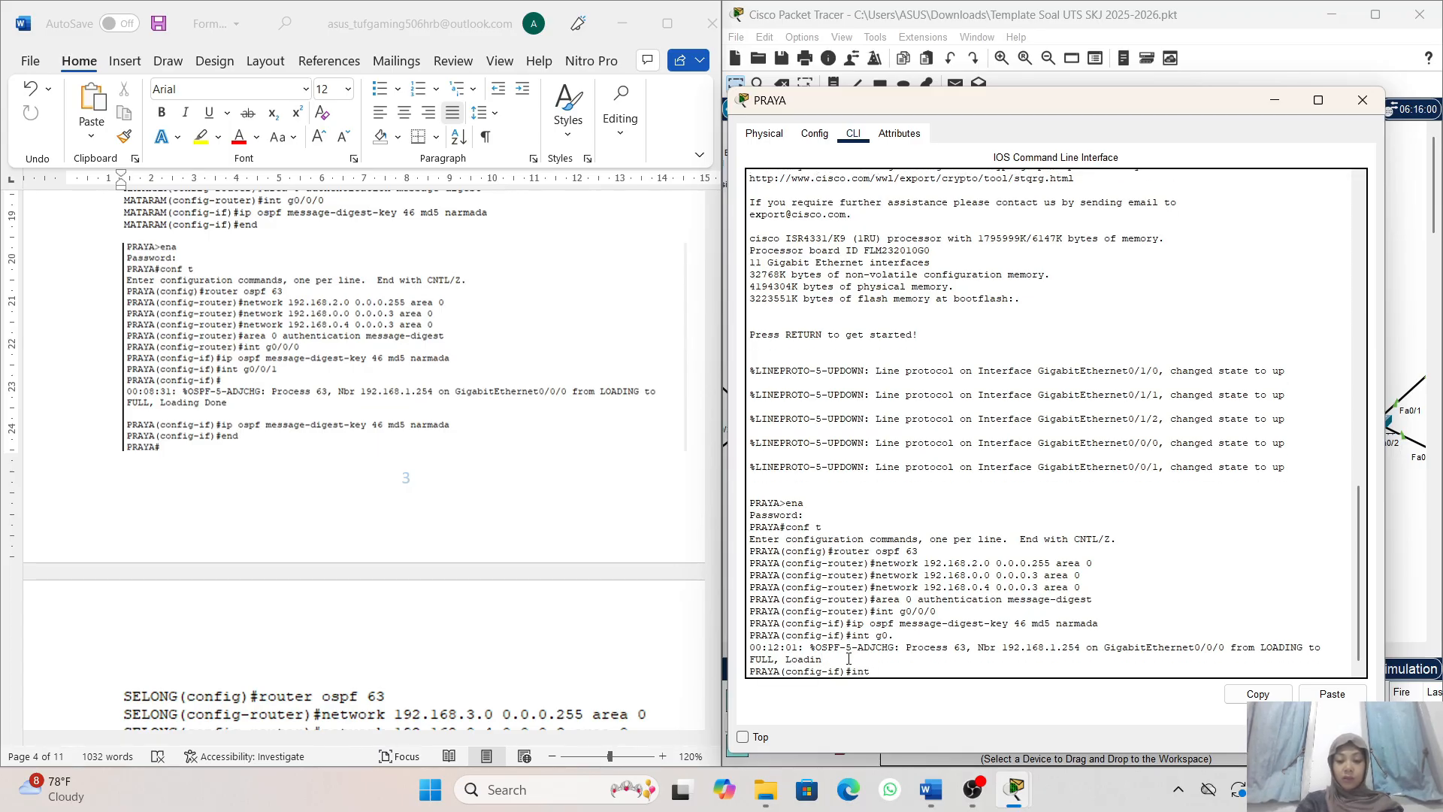
pyautogui.write(' g0')
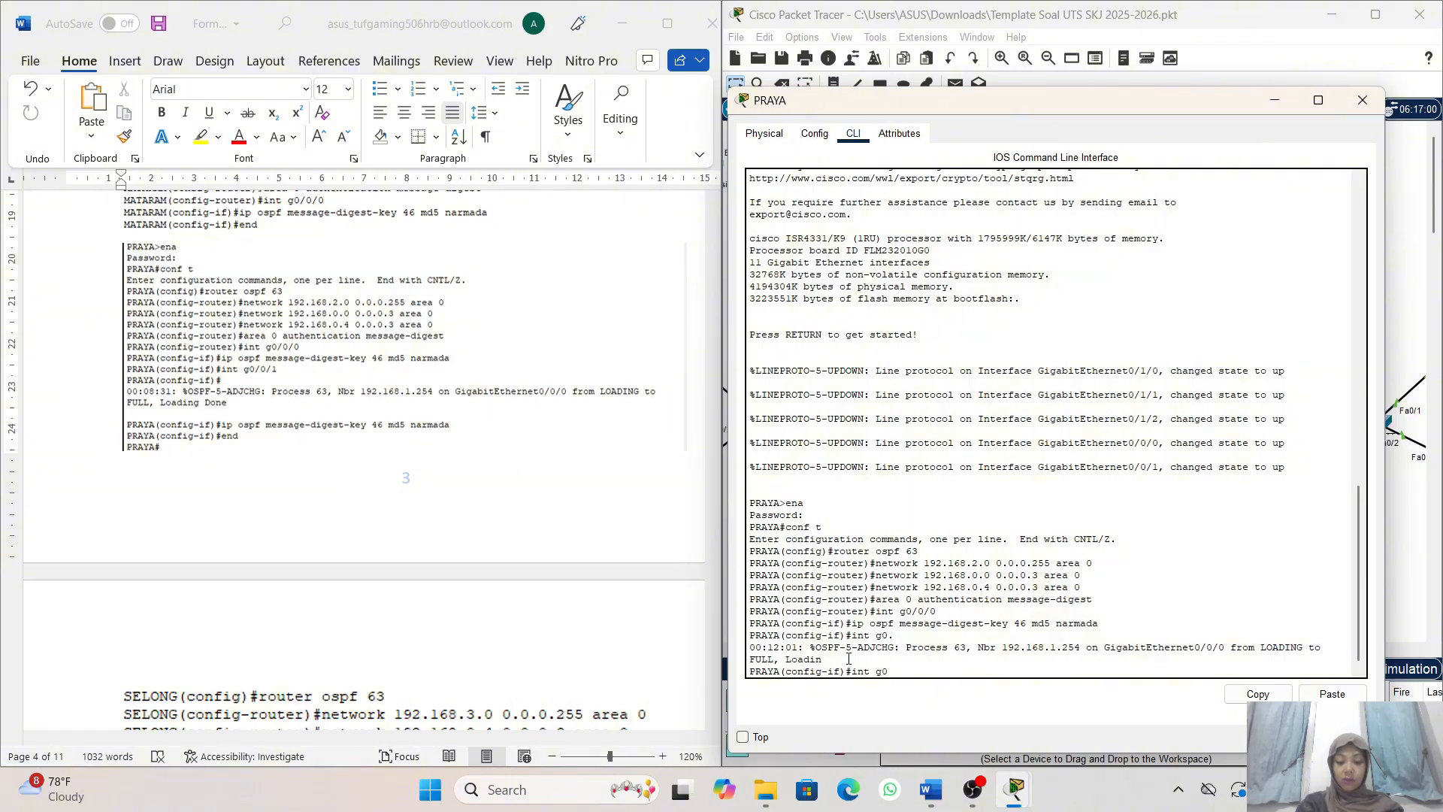
pyautogui.write('/0/1')
pyautogui.press('Return')
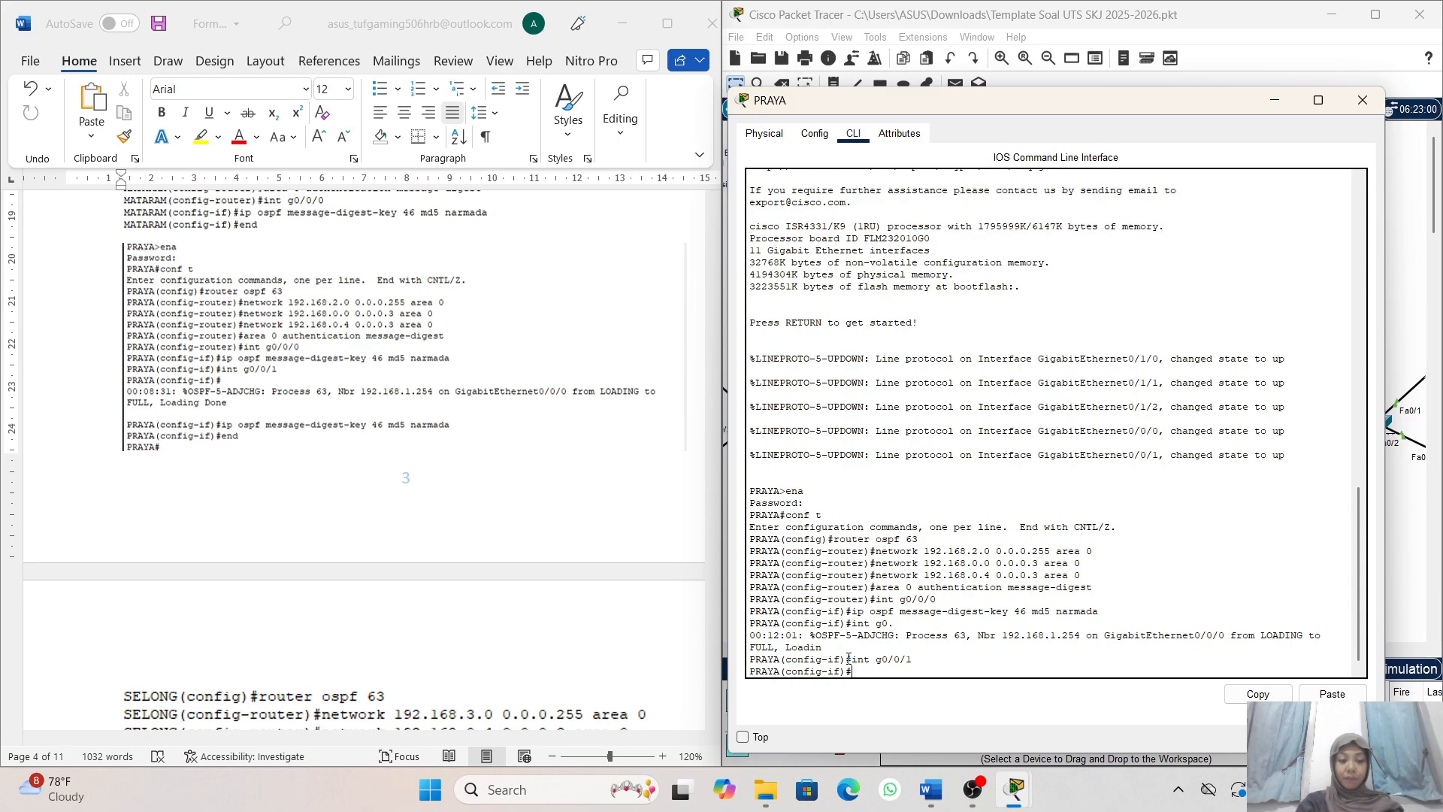
# - Set OSPF message-digest key 46 with md5 and the assigned key password on PRAYA's GigabitEthernet0/0/1
pyautogui.write('p')
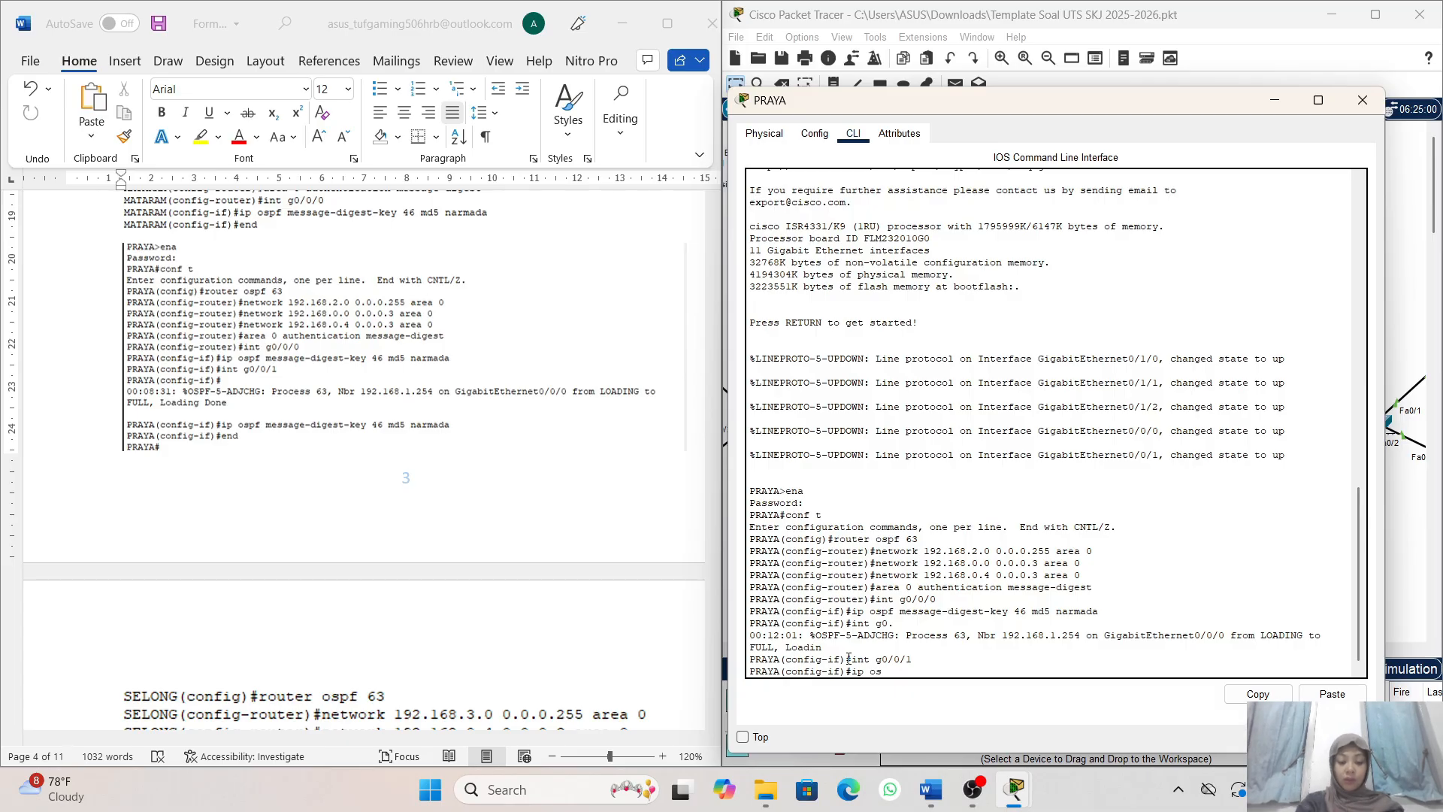
pyautogui.write(' ospd')
pyautogui.press('BackSpace')
pyautogui.write('f message')
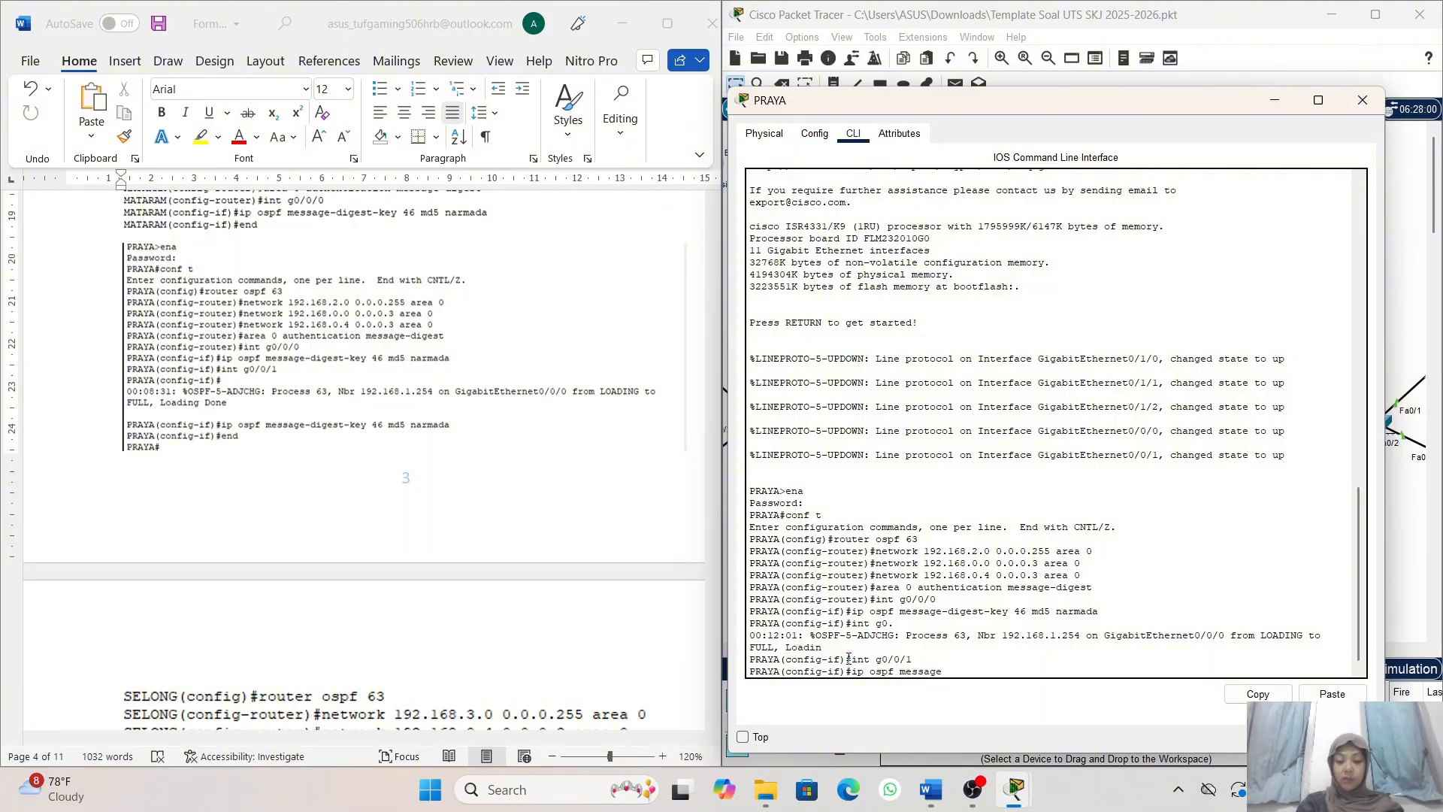
pyautogui.write('-dige')
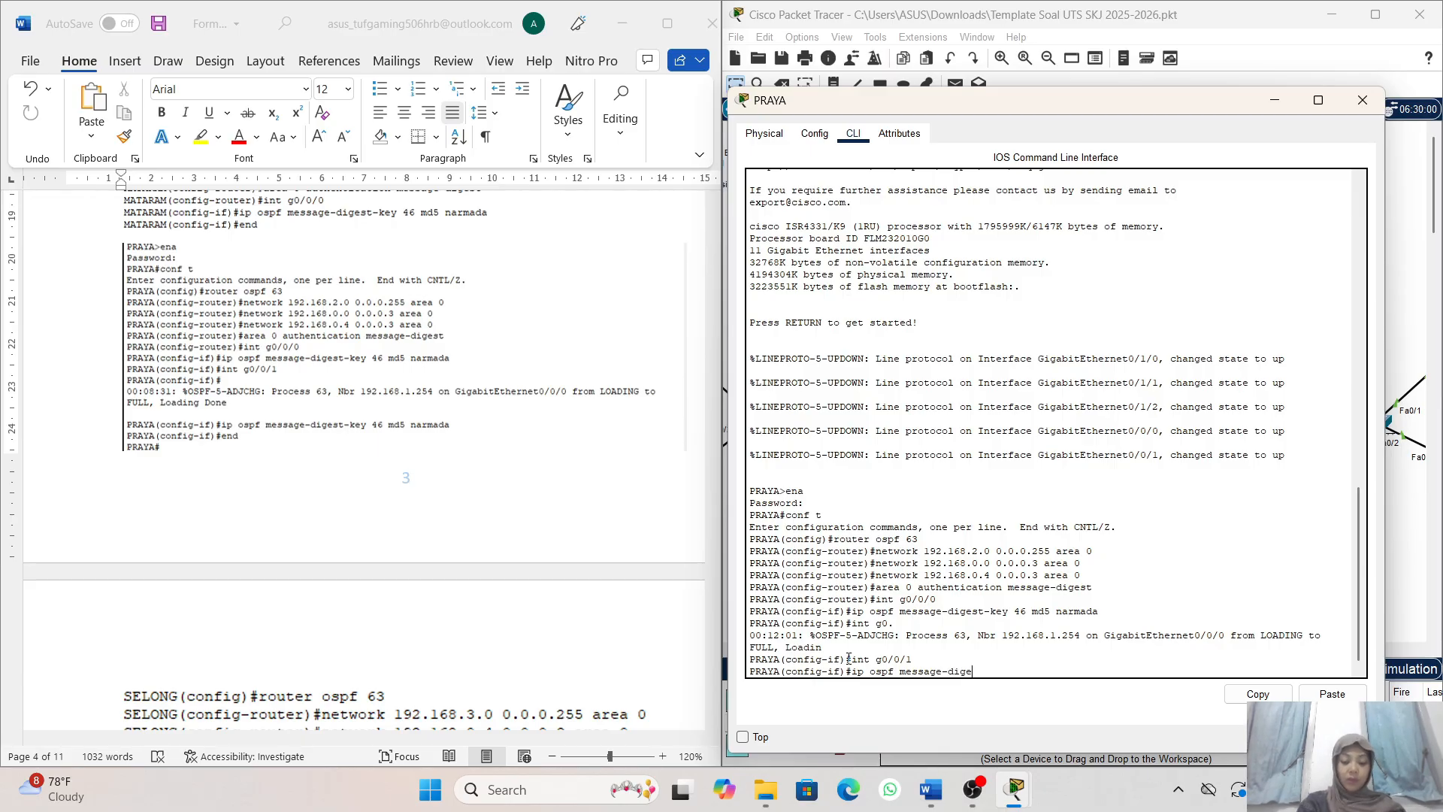
pyautogui.write('st-')
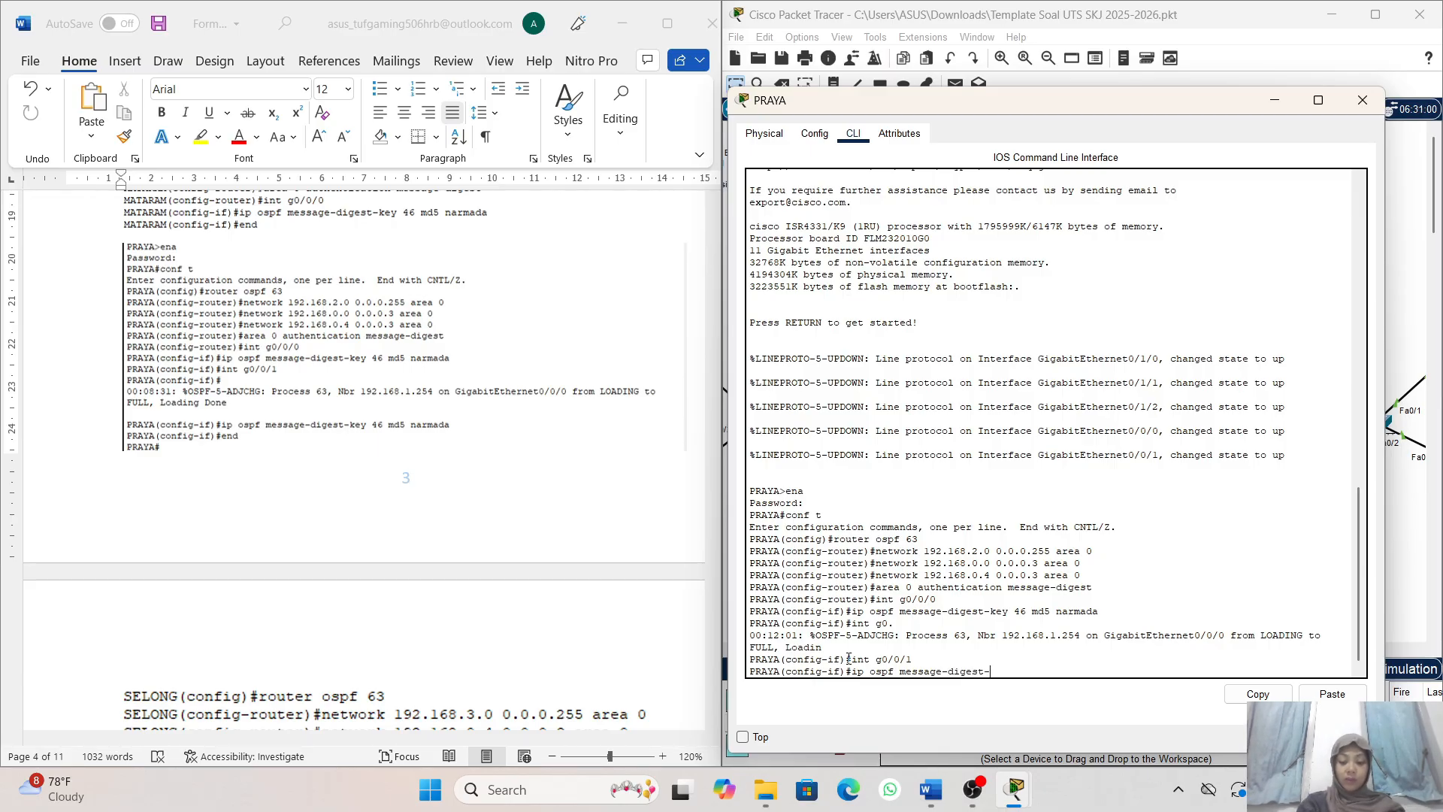
pyautogui.write('key ')
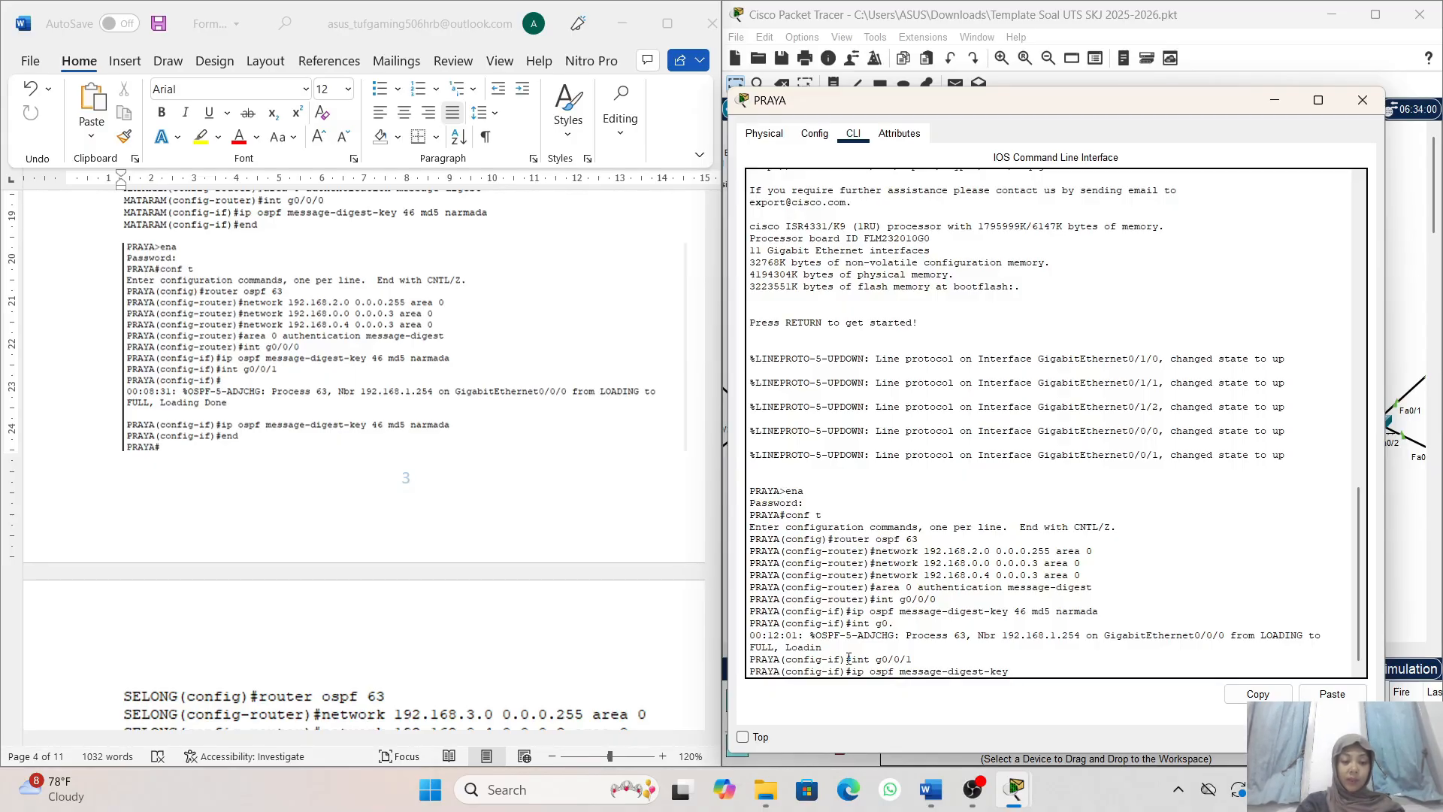
pyautogui.write('46 md5')
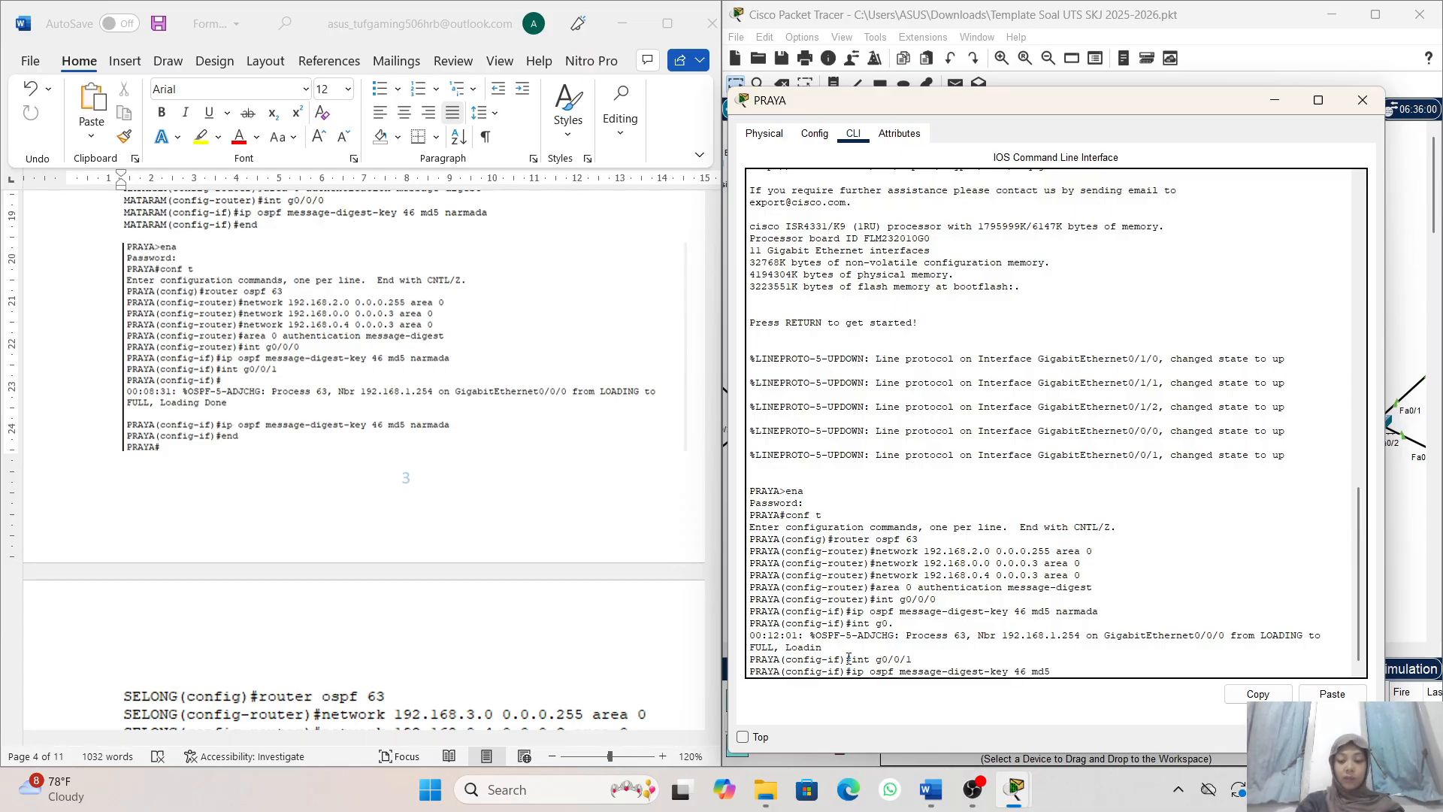
pyautogui.write(' nar')
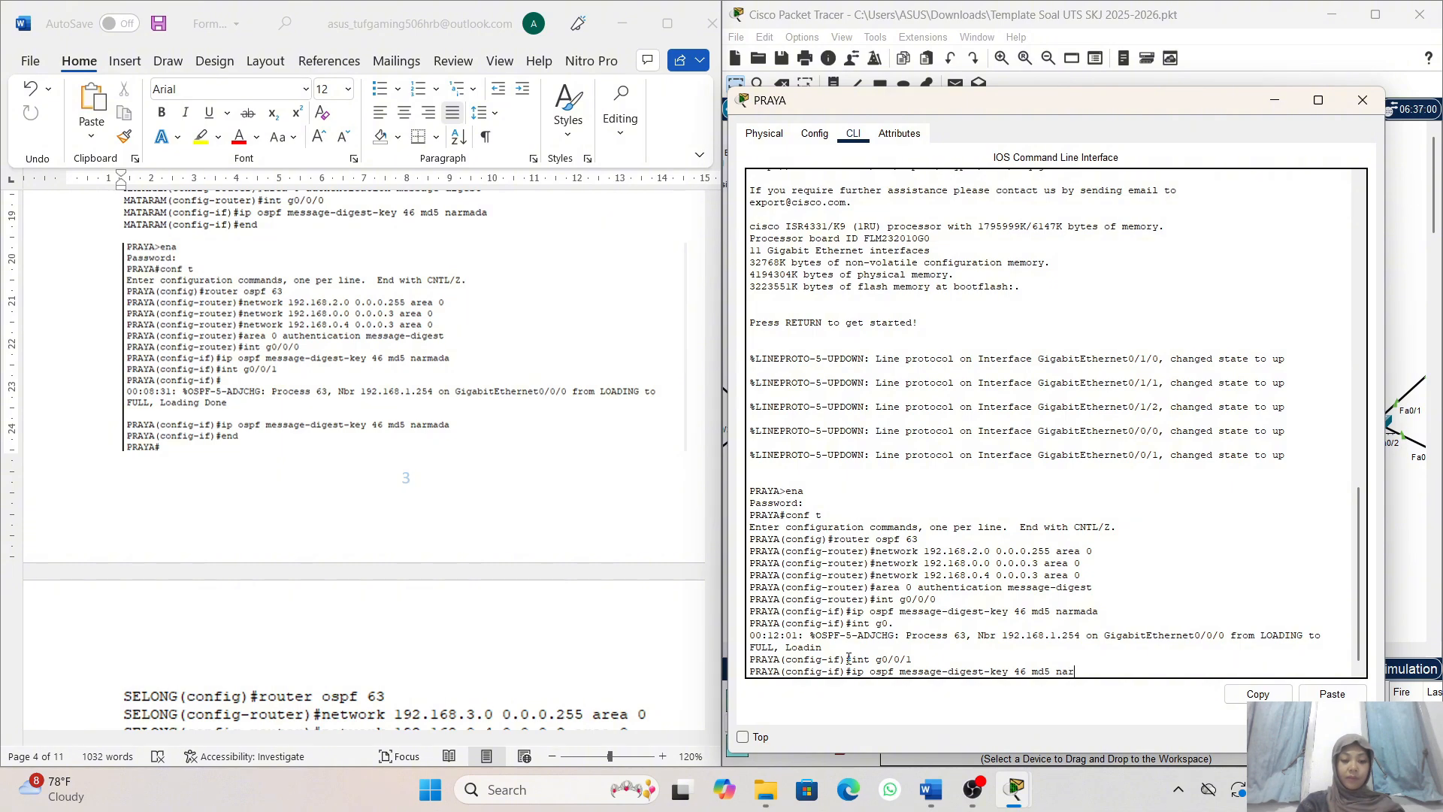
pyautogui.write('ma')
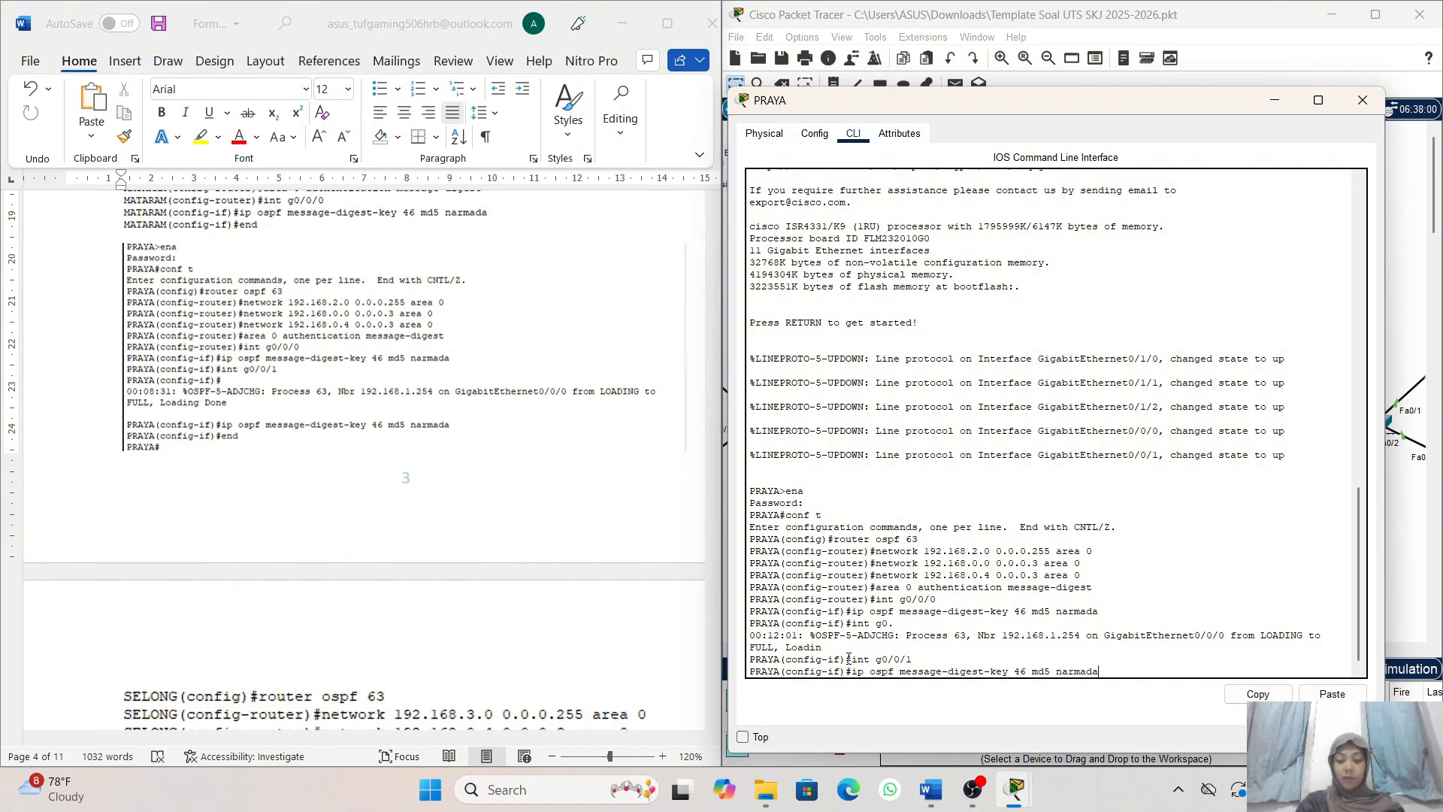
pyautogui.write('da')
pyautogui.press('Return')
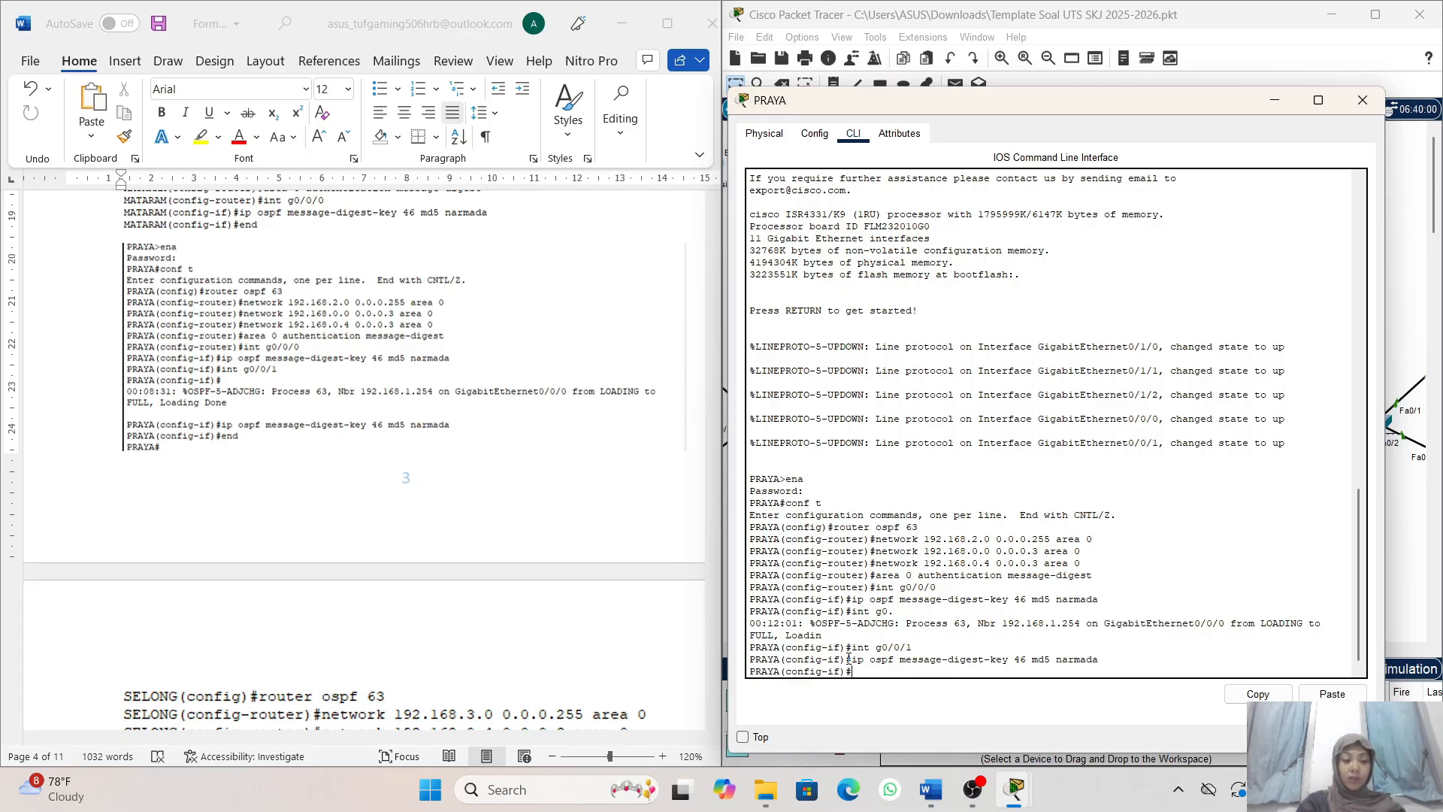
# - Leave PRAYA's configuration mode with end and minimize the router's window
pyautogui.write('end')
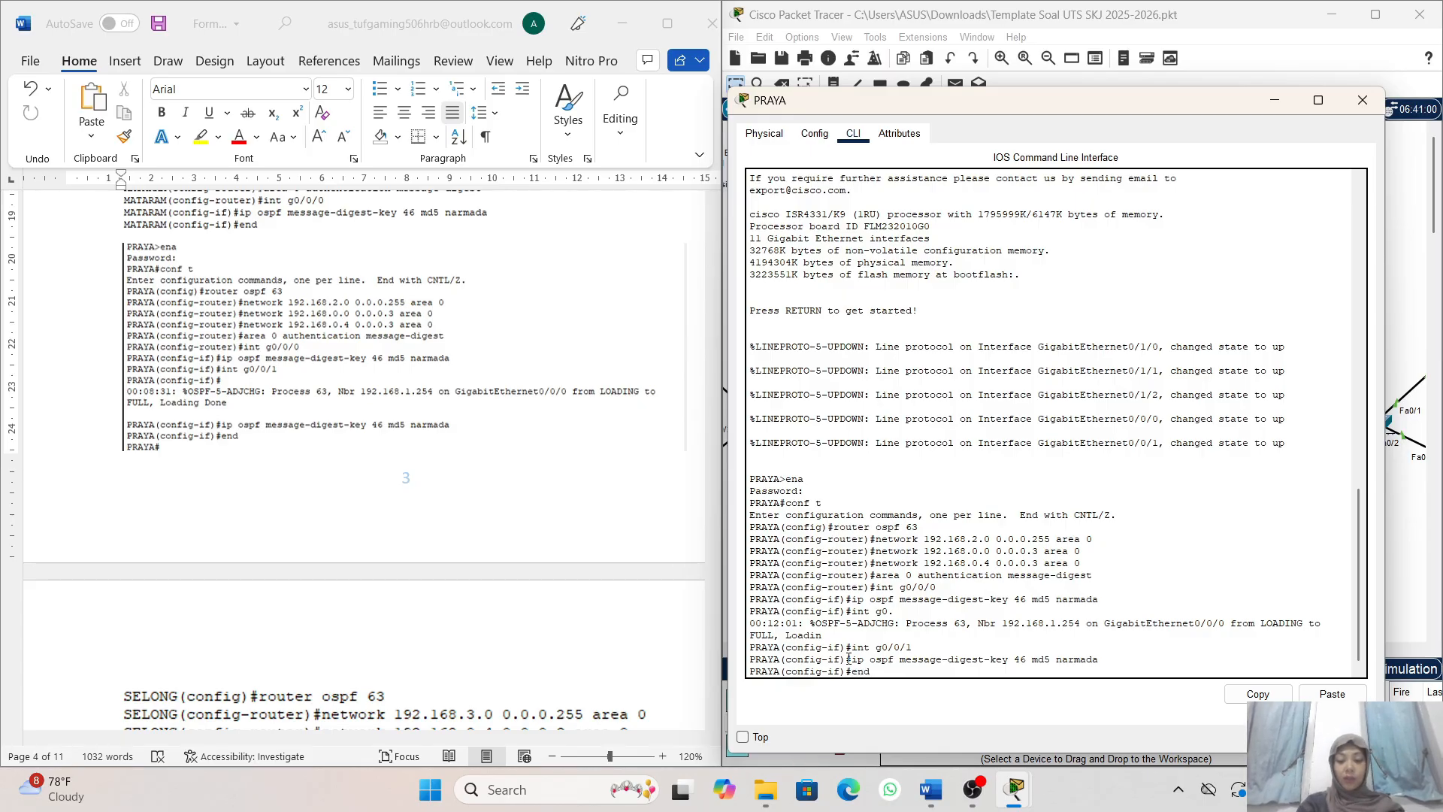
pyautogui.press('Return')
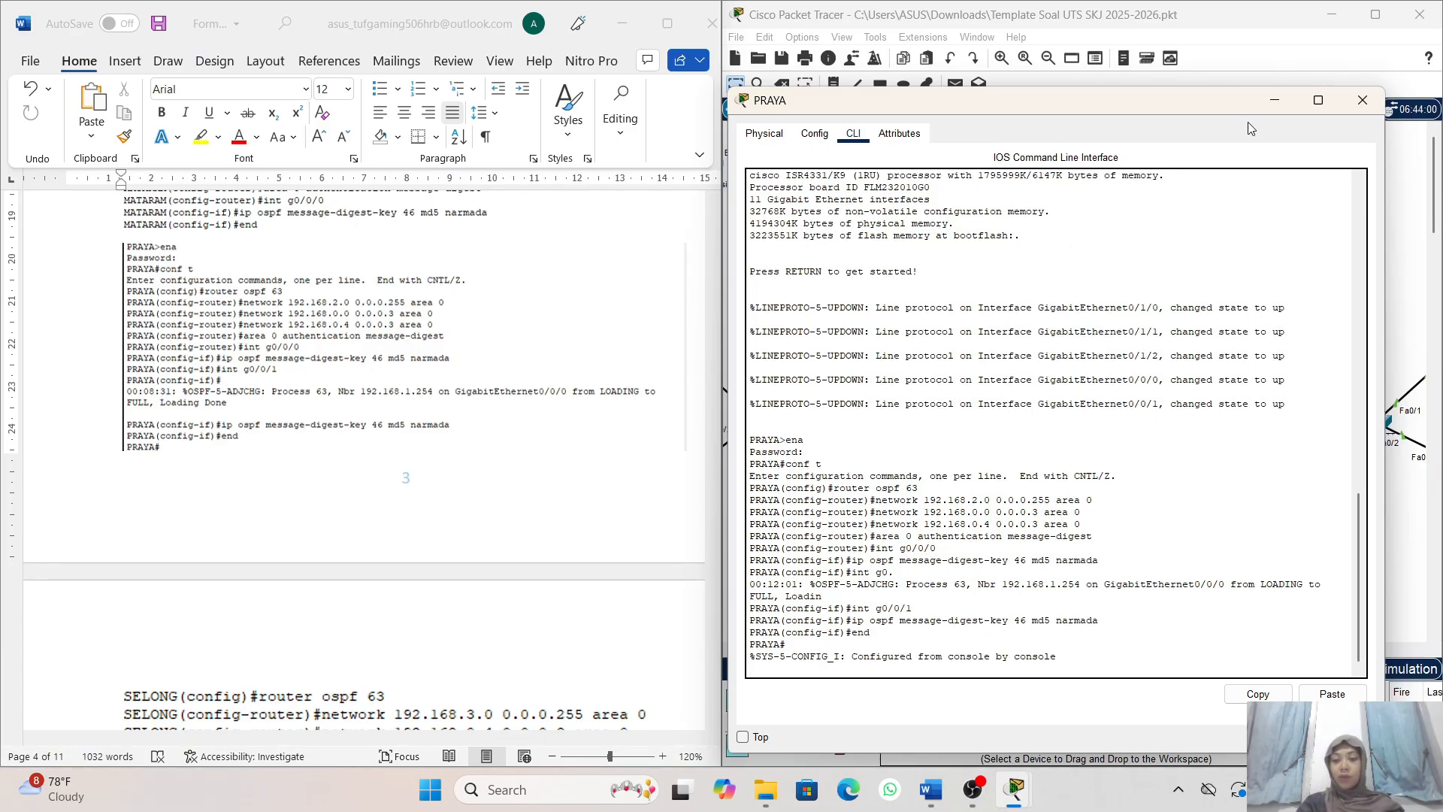
pyautogui.click(1276, 98)
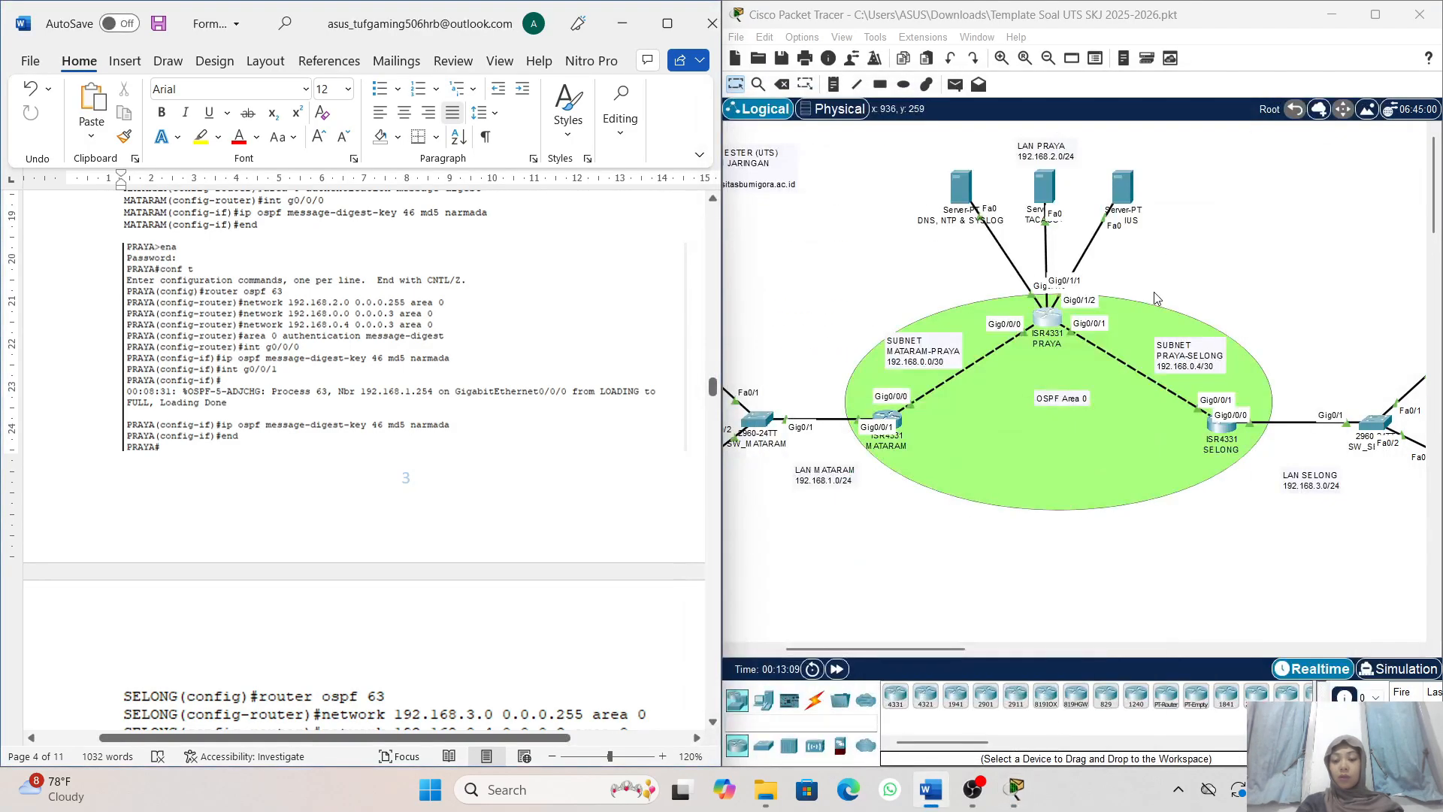
# - Open the command-line interface of the SELONG router in the topology
pyautogui.hscroll(3, 1156, 298)
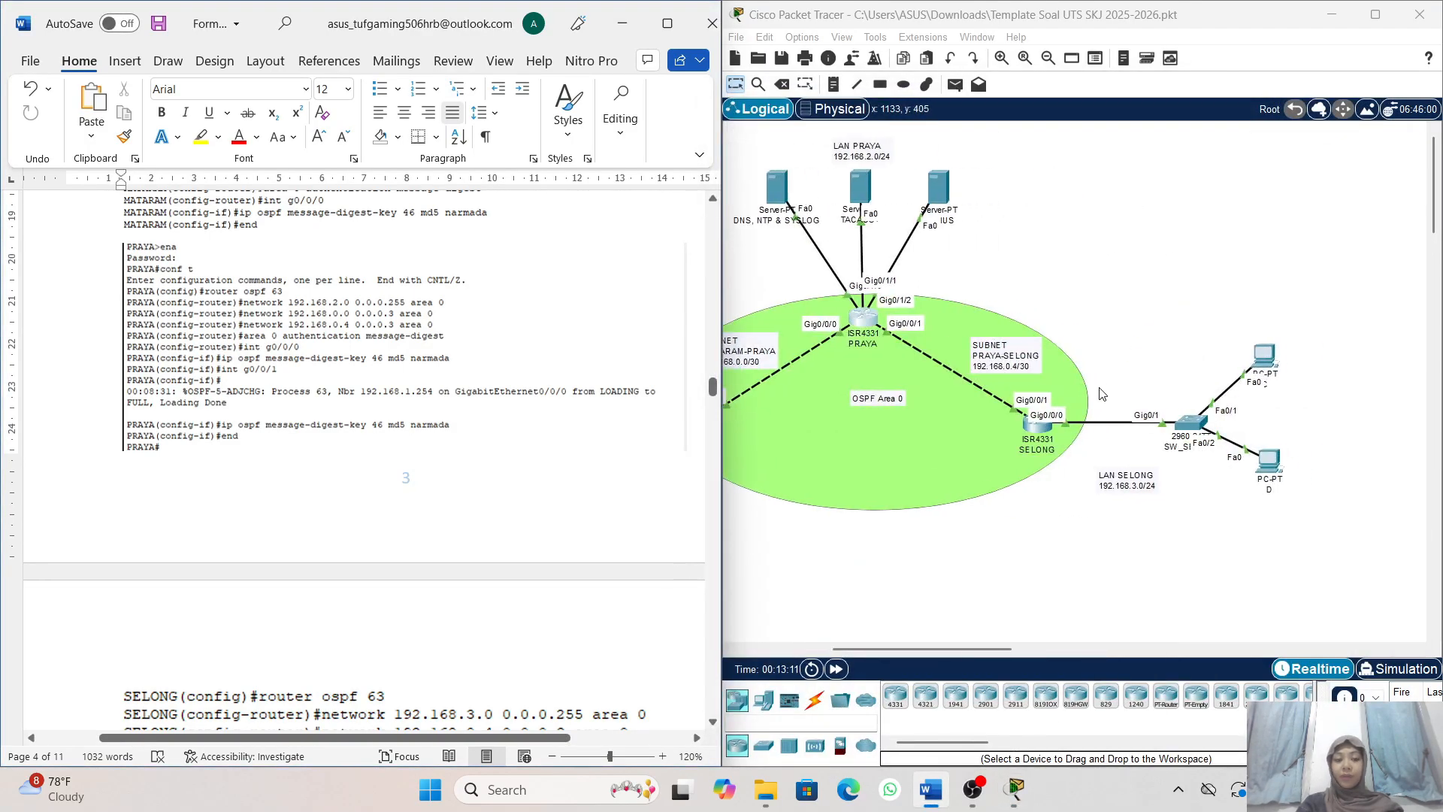
pyautogui.scroll(-1, 1063, 444)
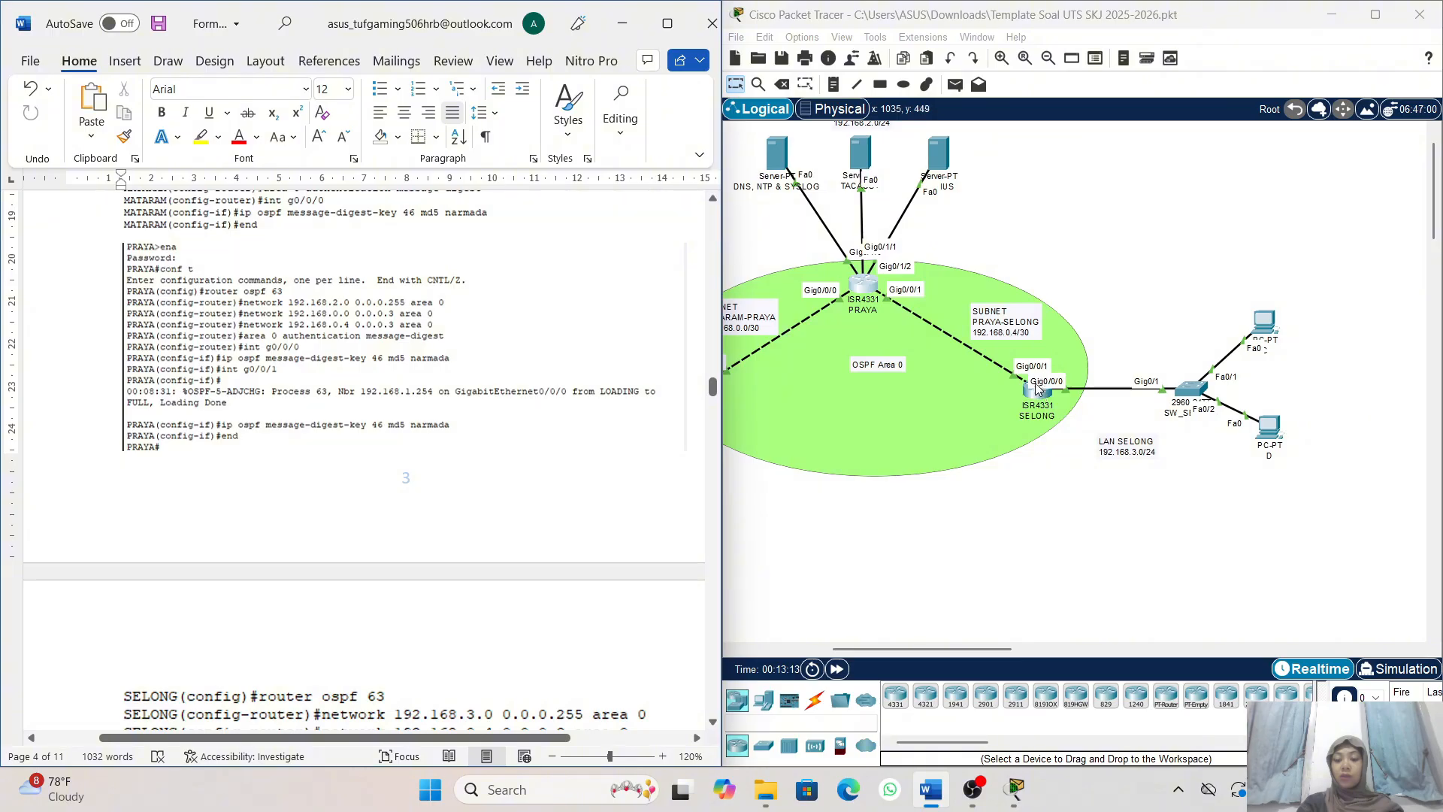
pyautogui.click(1036, 400)
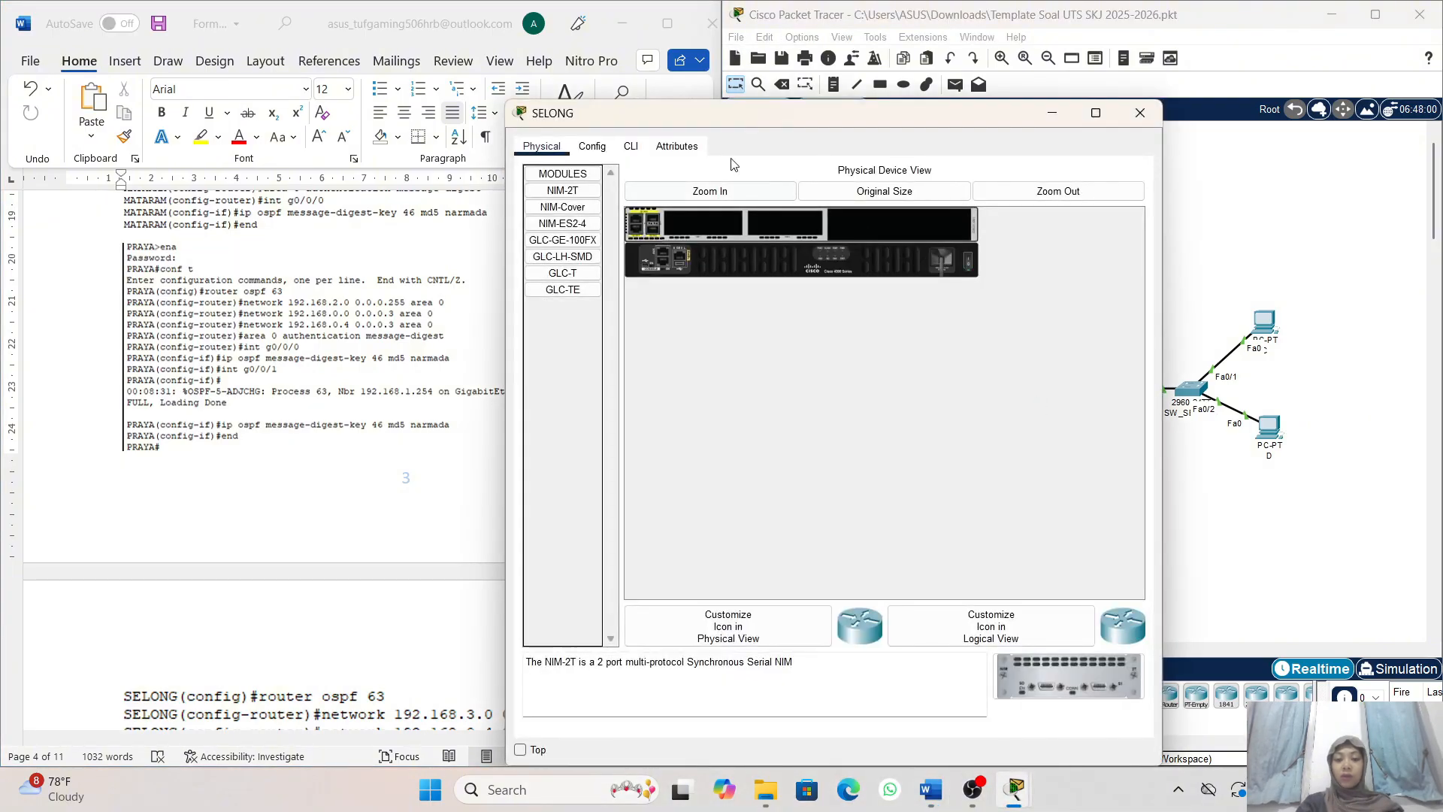
pyautogui.click(630, 145)
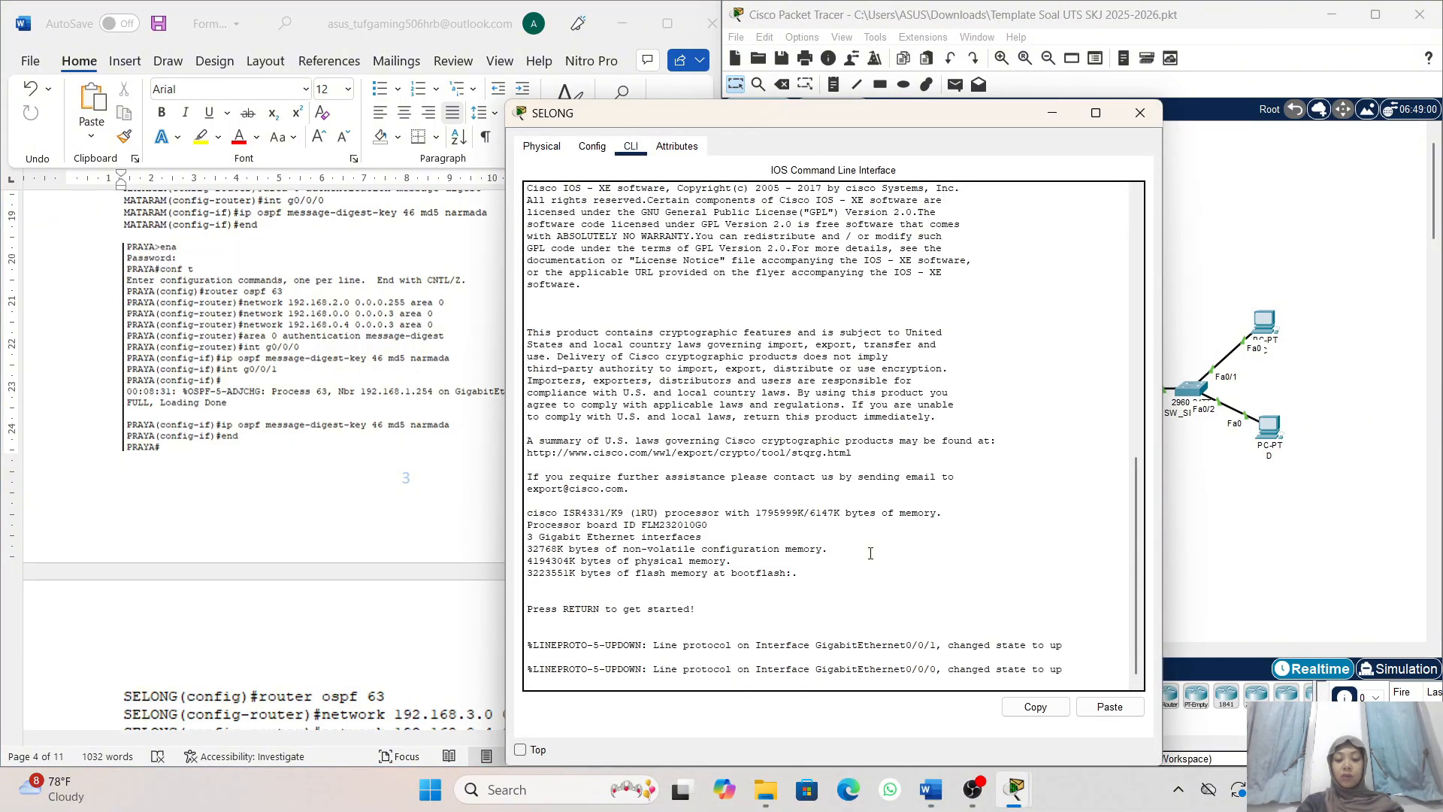
# - Enter privileged mode on SELONG with ena and the enable password, and start global configuration with conf t
pyautogui.press('Return')
pyautogui.write('ena')
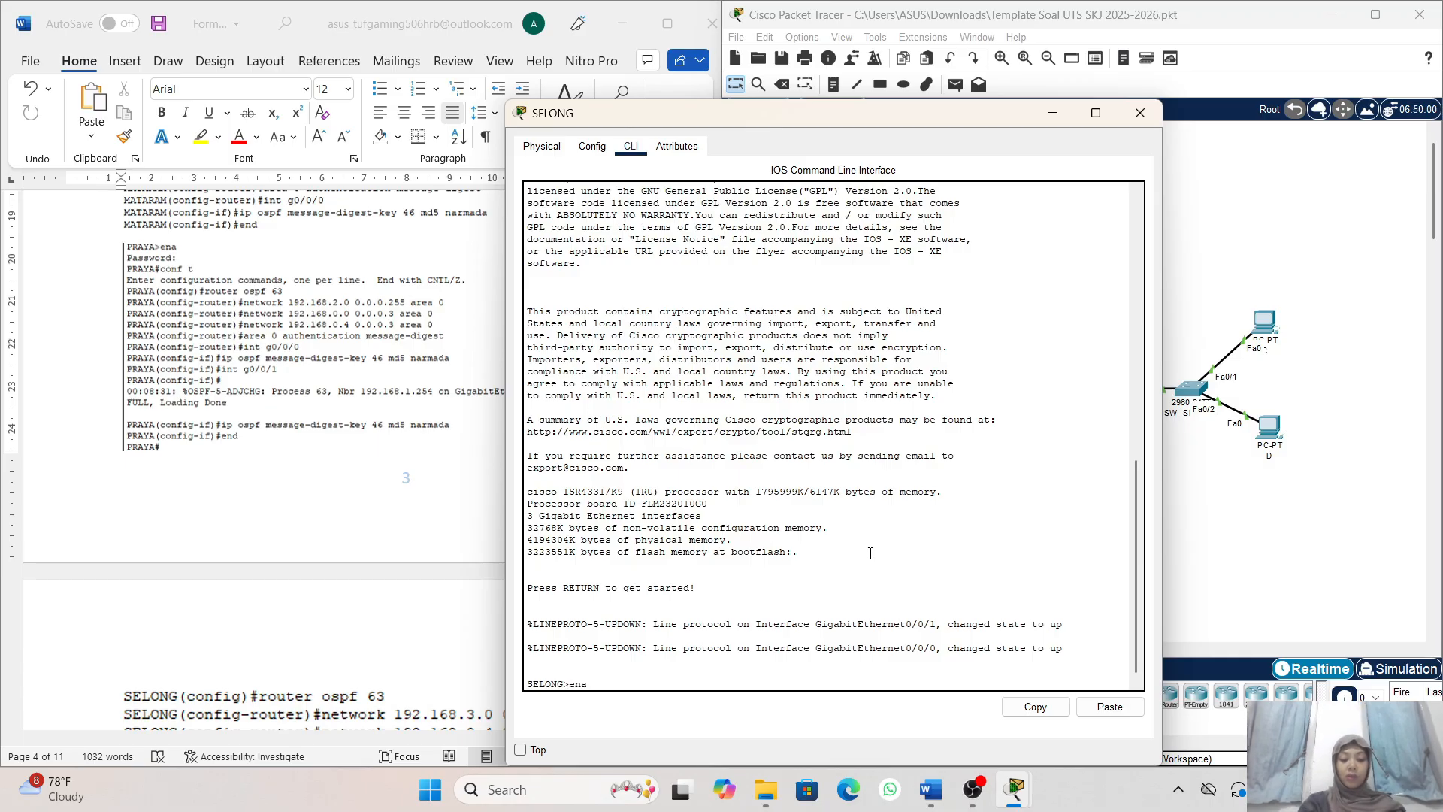
pyautogui.press('Return')
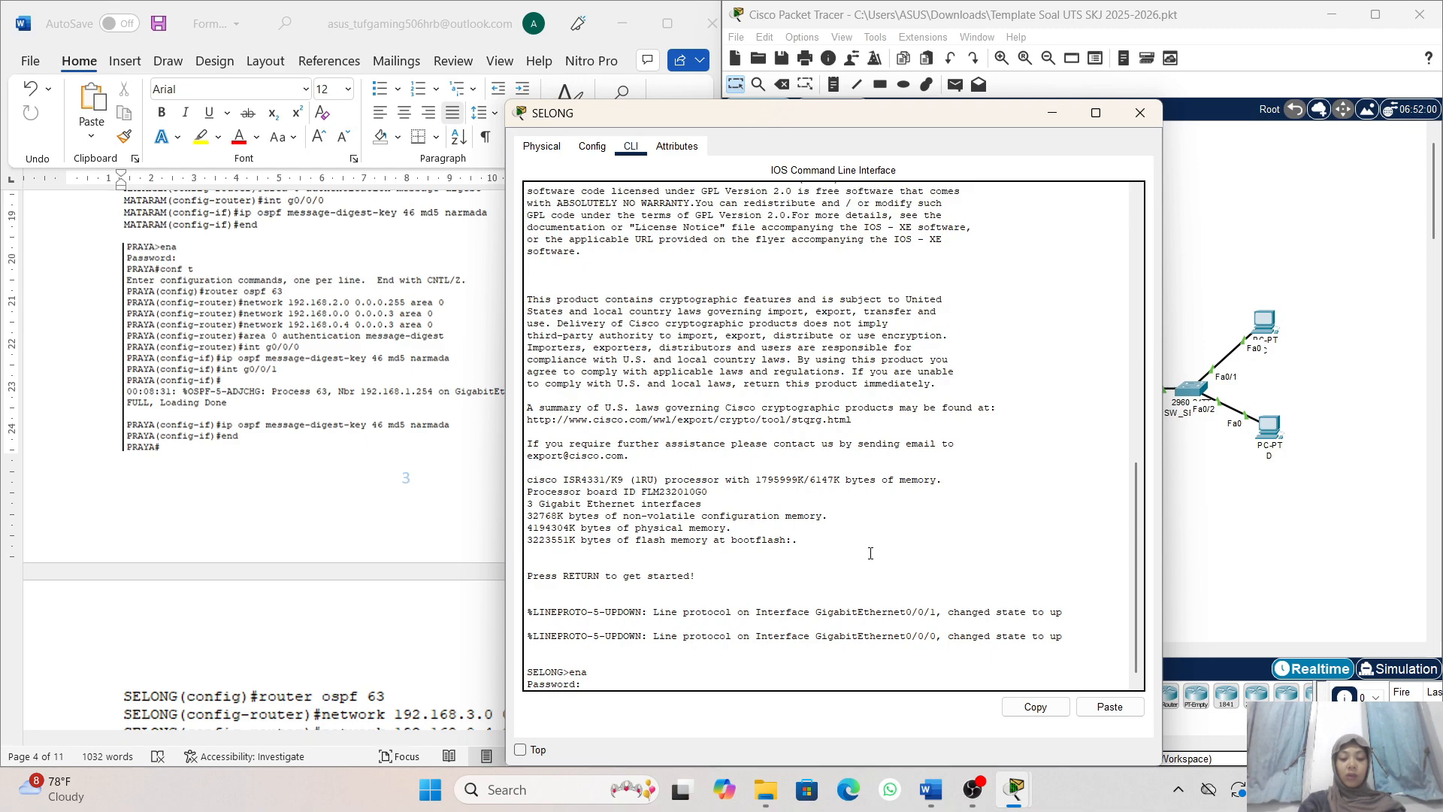
pyautogui.press('Return')
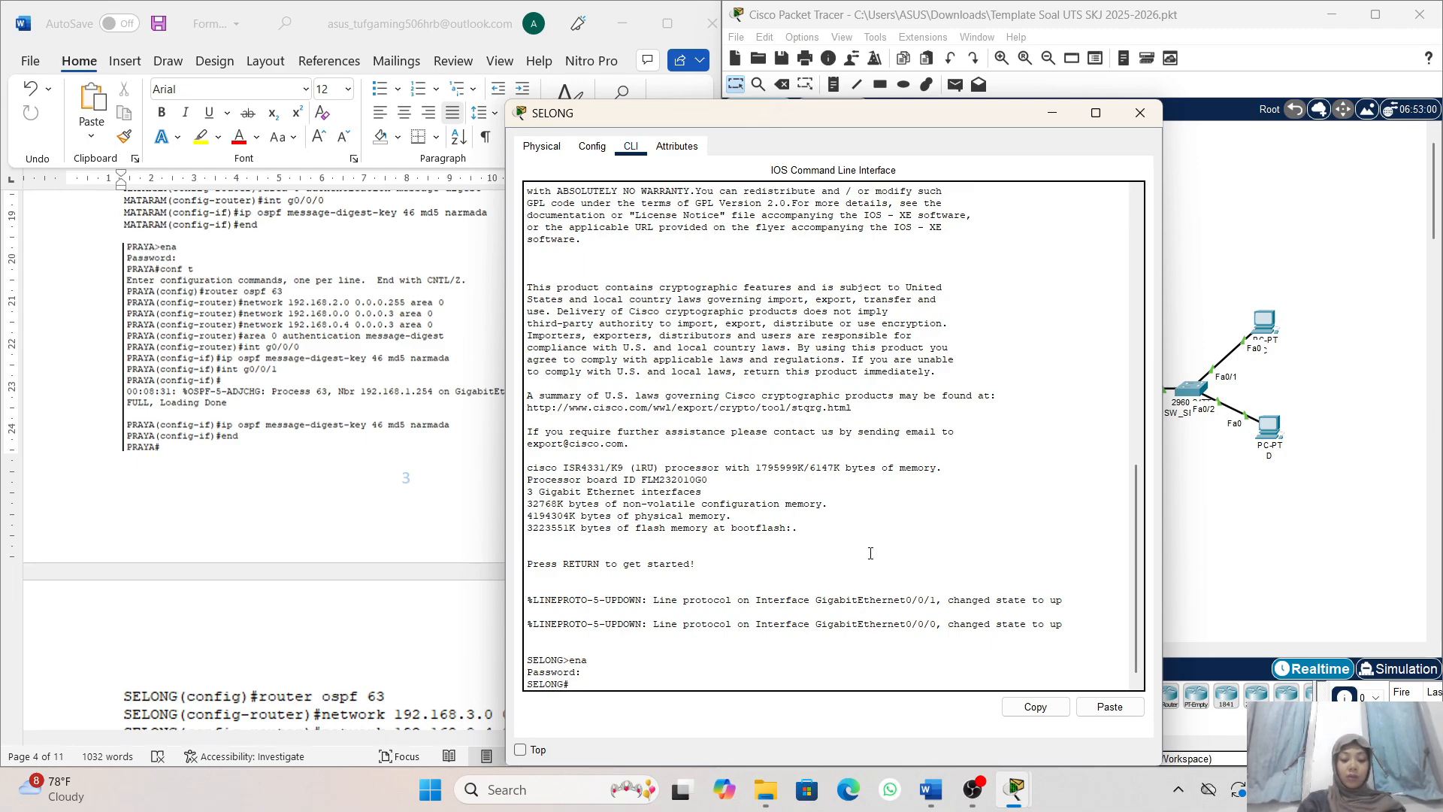
pyautogui.write('conf t')
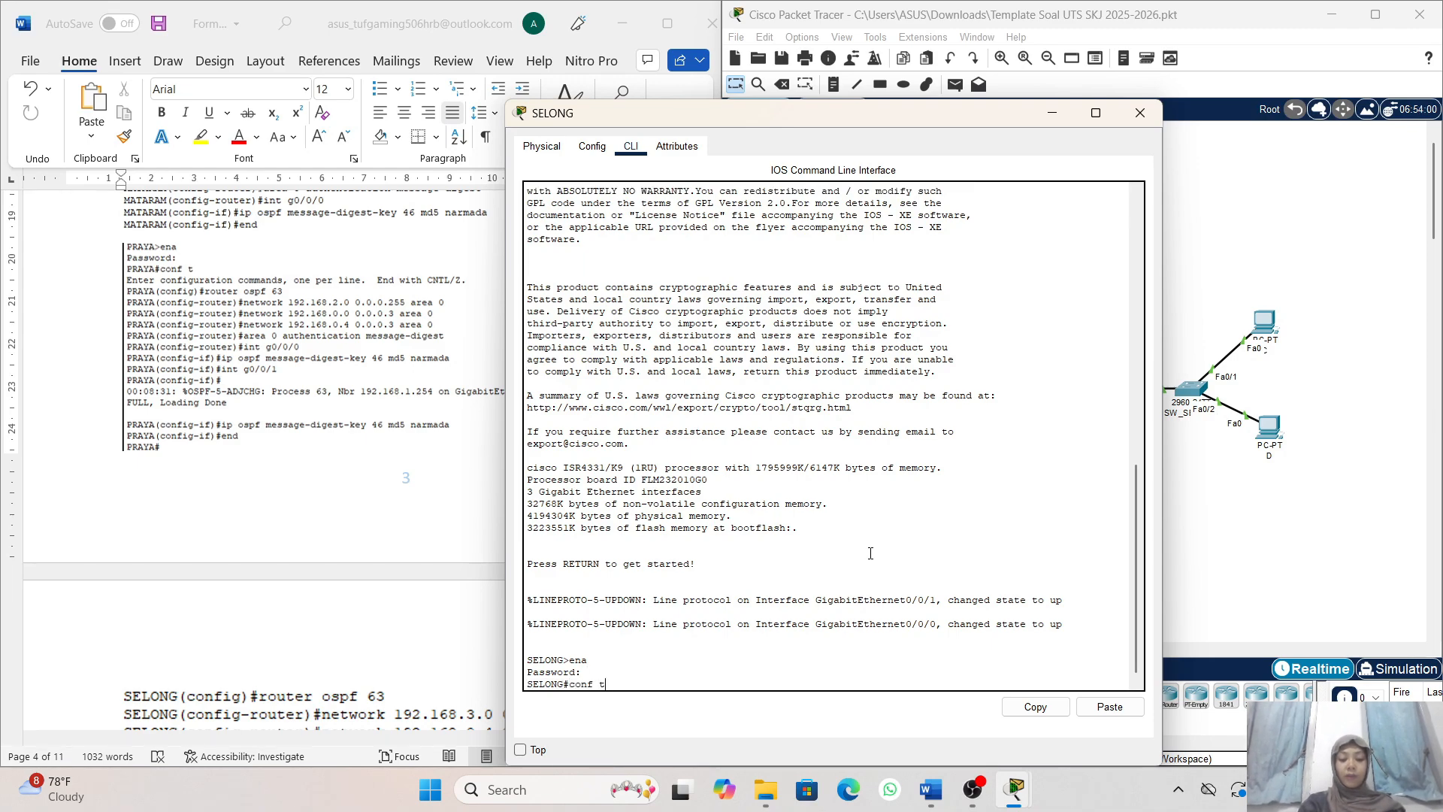
pyautogui.press('Return')
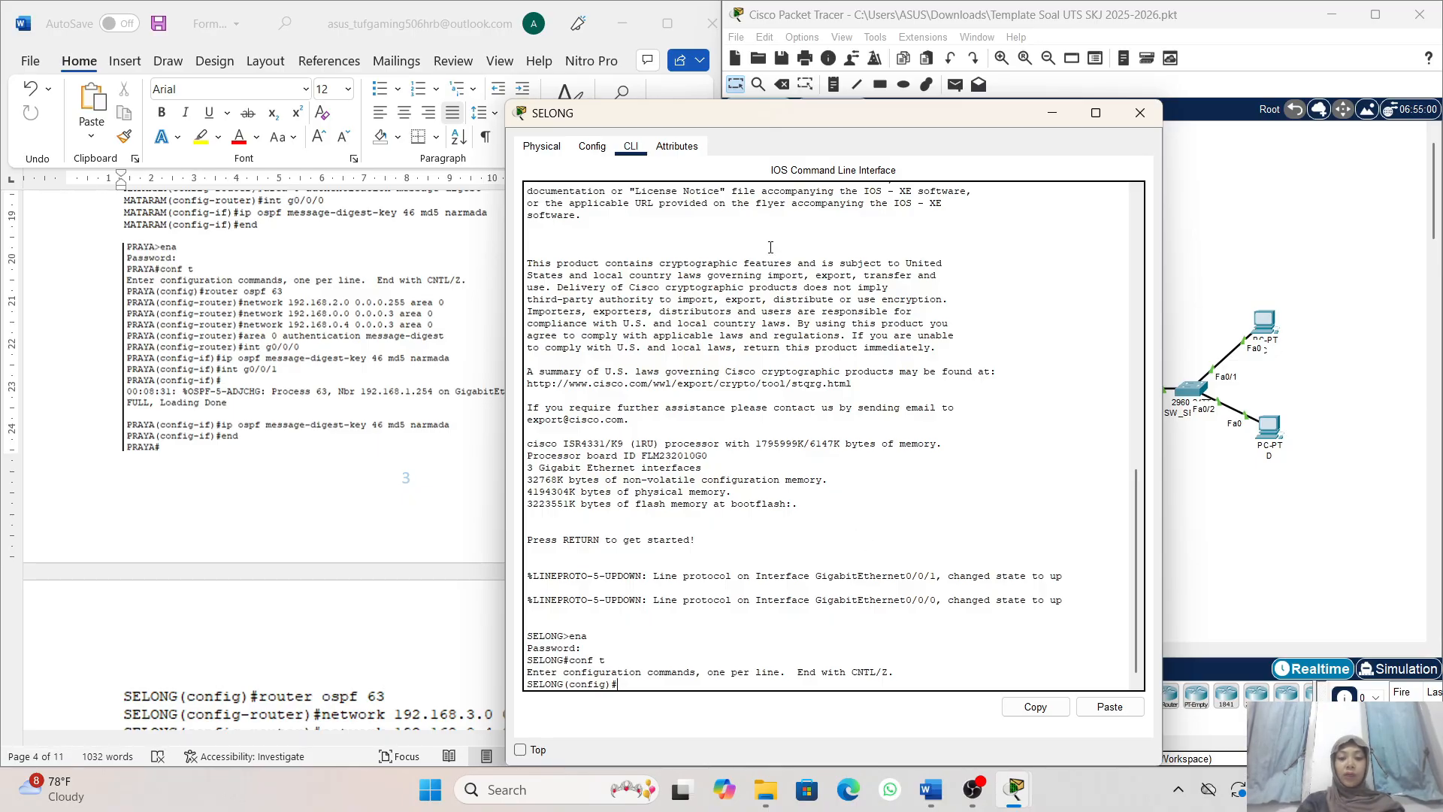
# - Move SELONG's window clear of the Word instructions and start OSPF process 63 with router ospf 63
pyautogui.moveTo(699, 123); pyautogui.dragTo(900, 102)
pyautogui.scroll(-2, 833, 466)
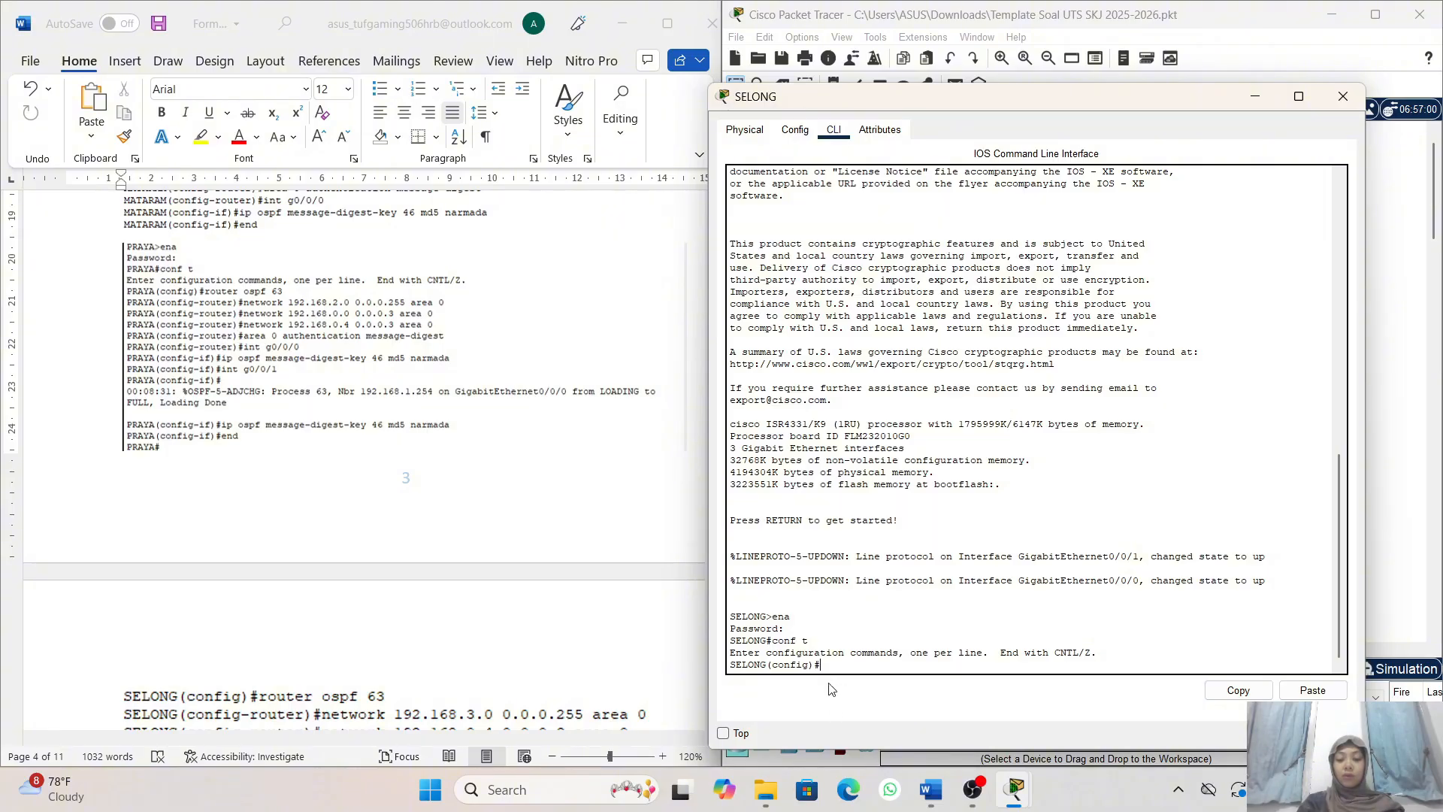
pyautogui.scroll(-3, 632, 691)
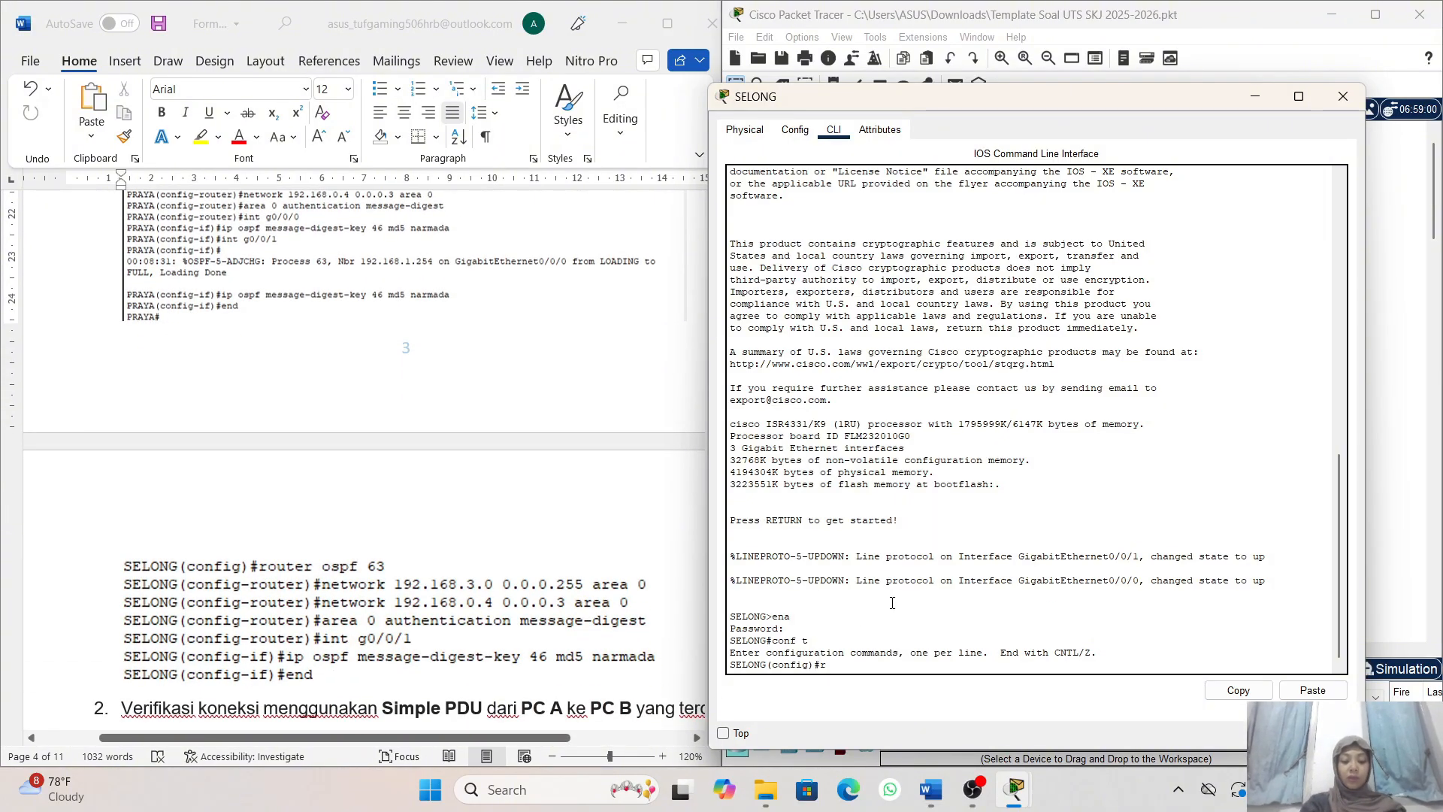
pyautogui.write('router os')
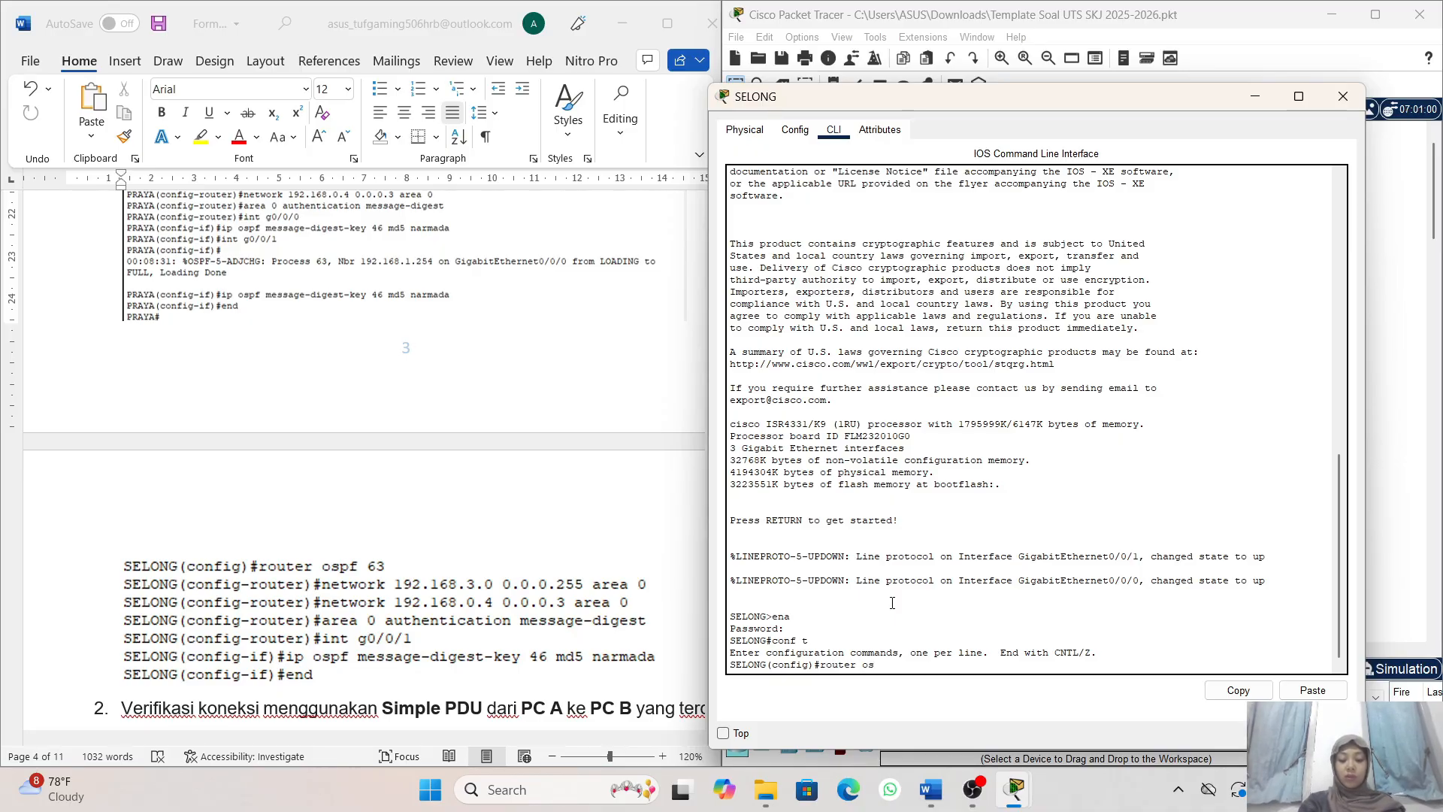
pyautogui.write('pf 63')
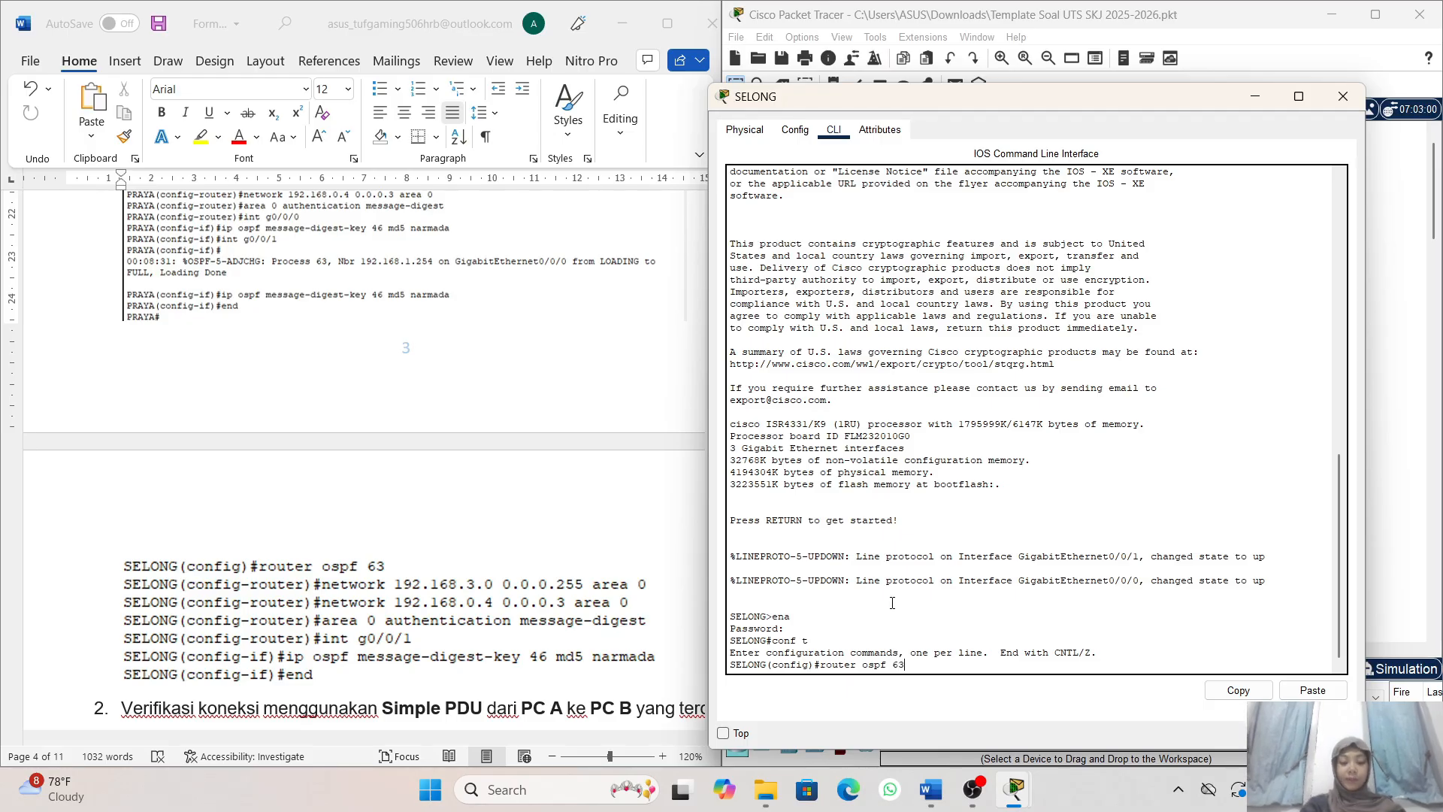
pyautogui.press('Return')
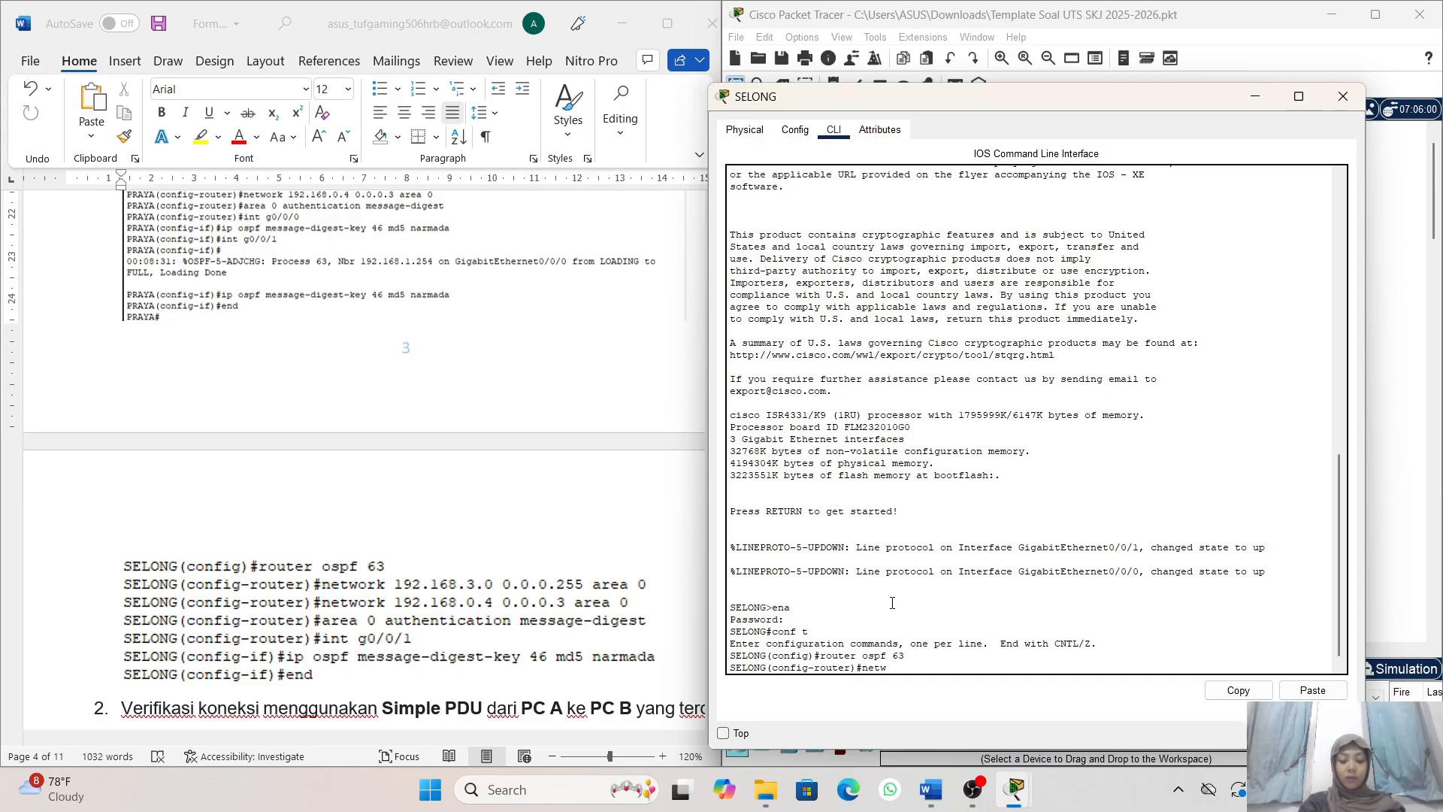
# - Add a network statement for 192.168.3.0 with its wildcard mask to SELONG's OSPF process
pyautogui.write('network 1')
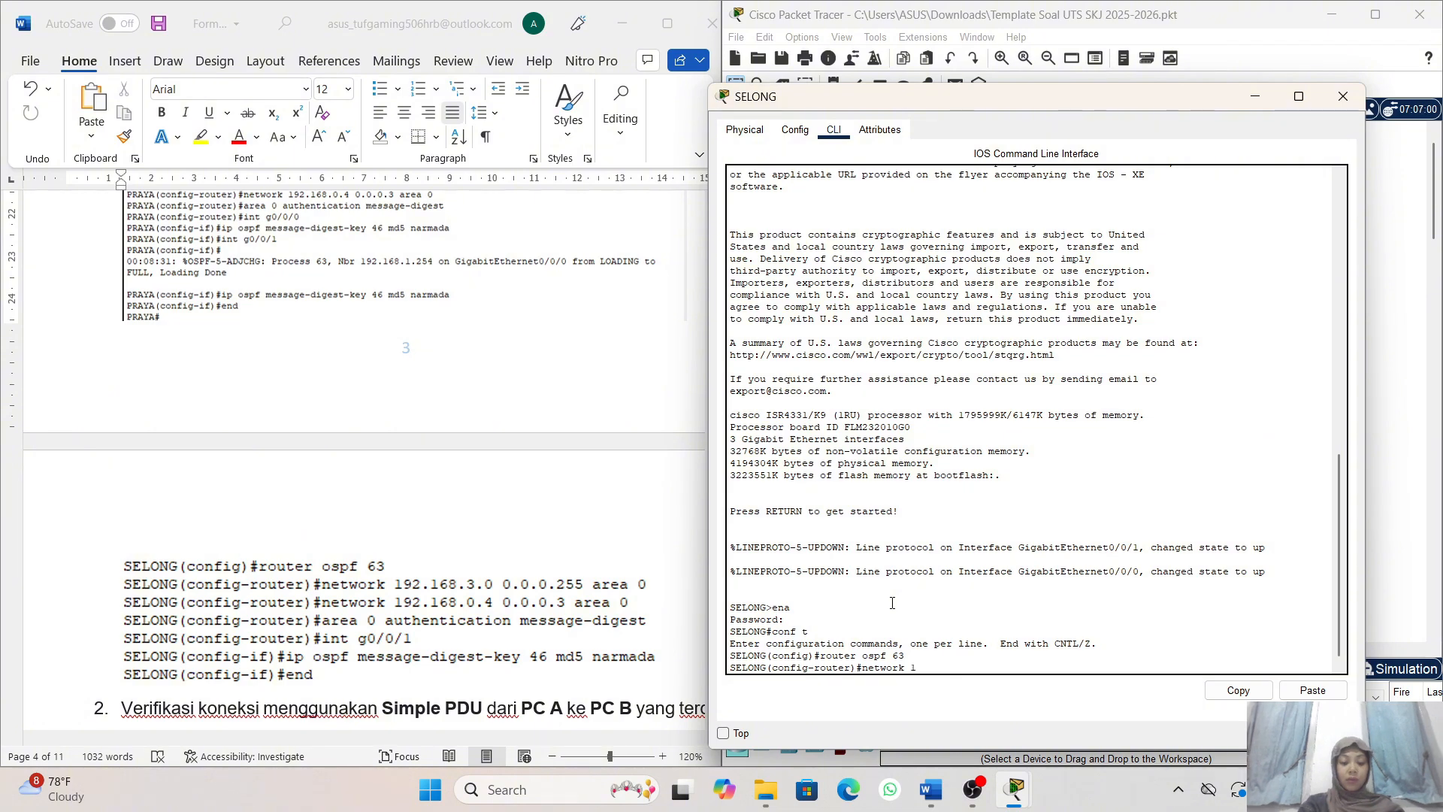
pyautogui.write('92.1')
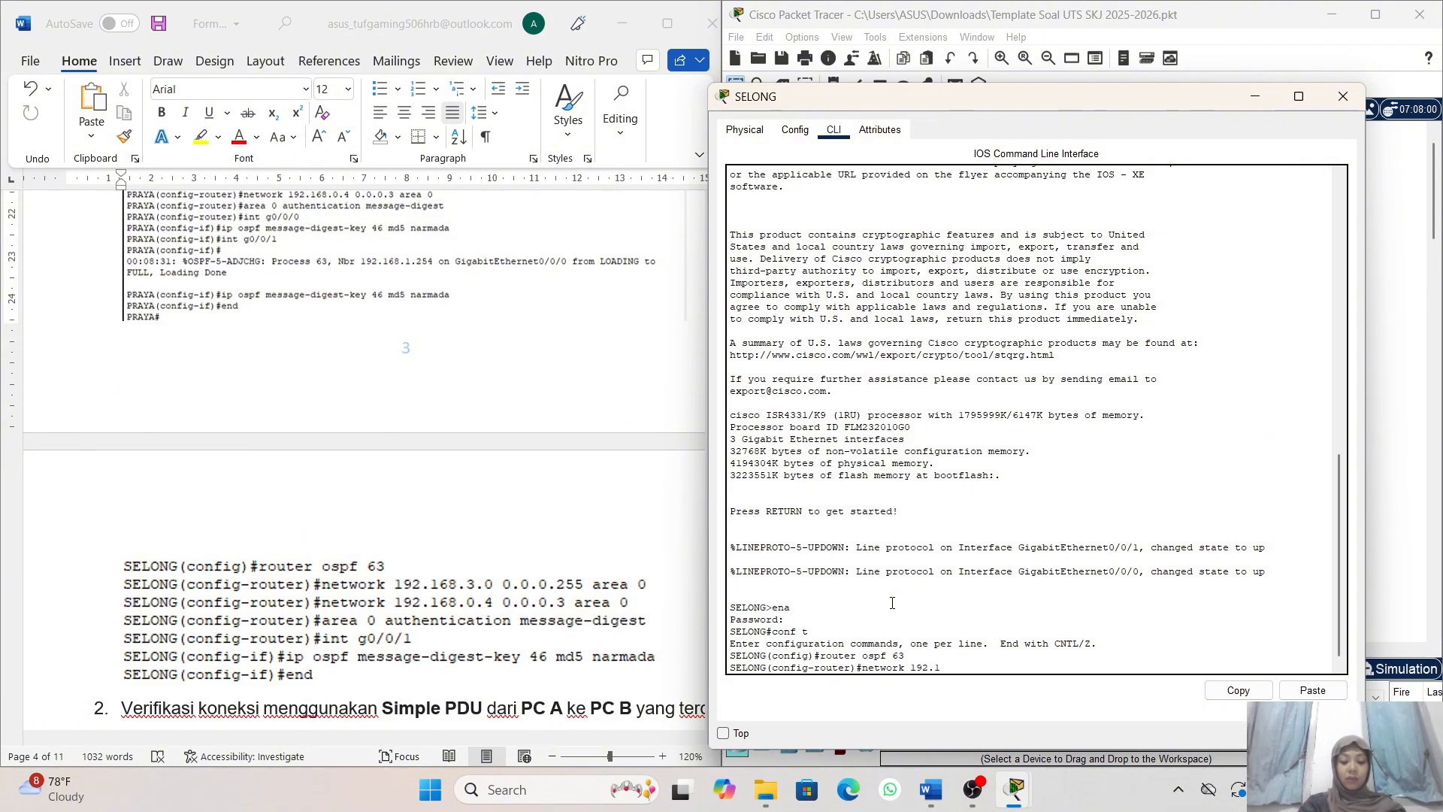
pyautogui.write('68')
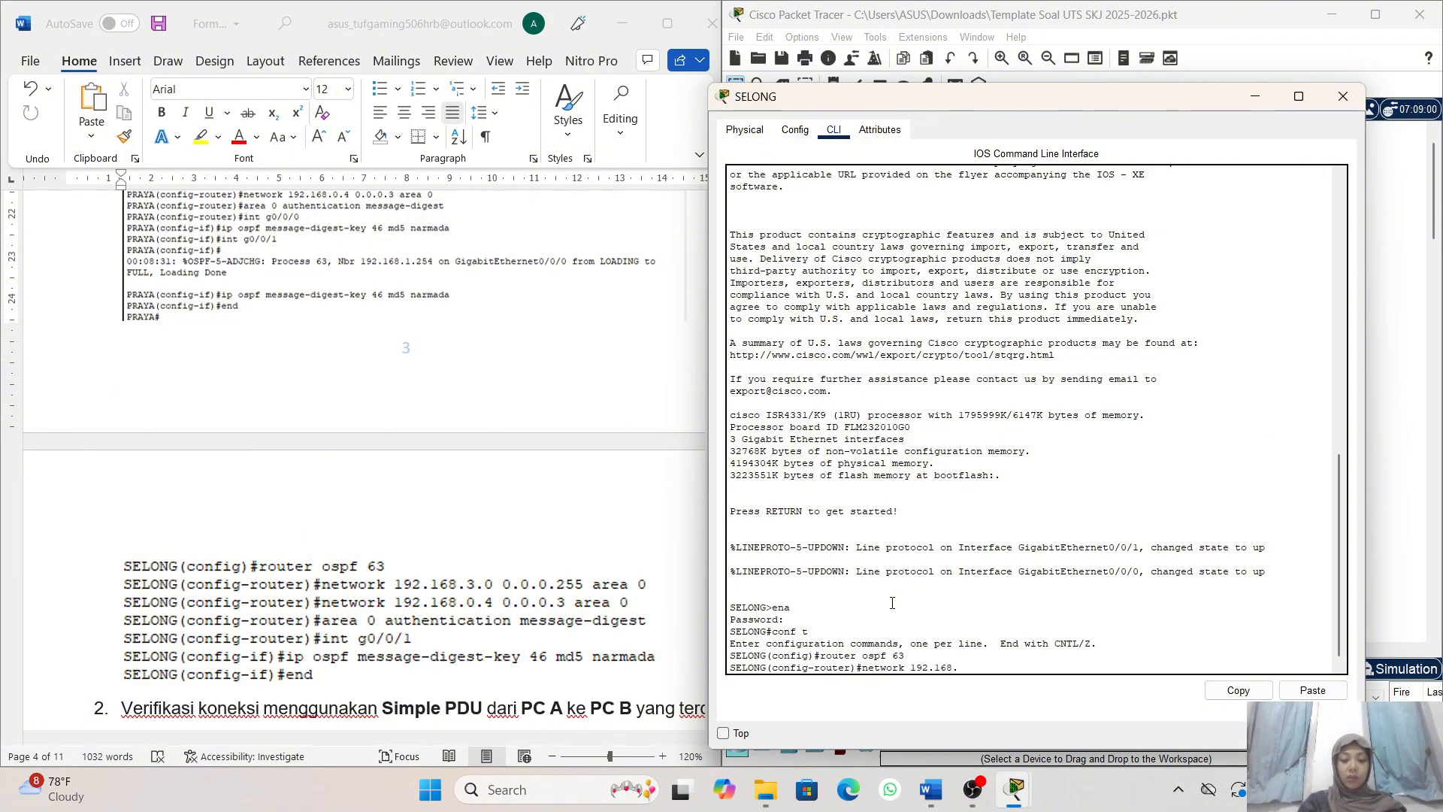
pyautogui.write('.3.0 0')
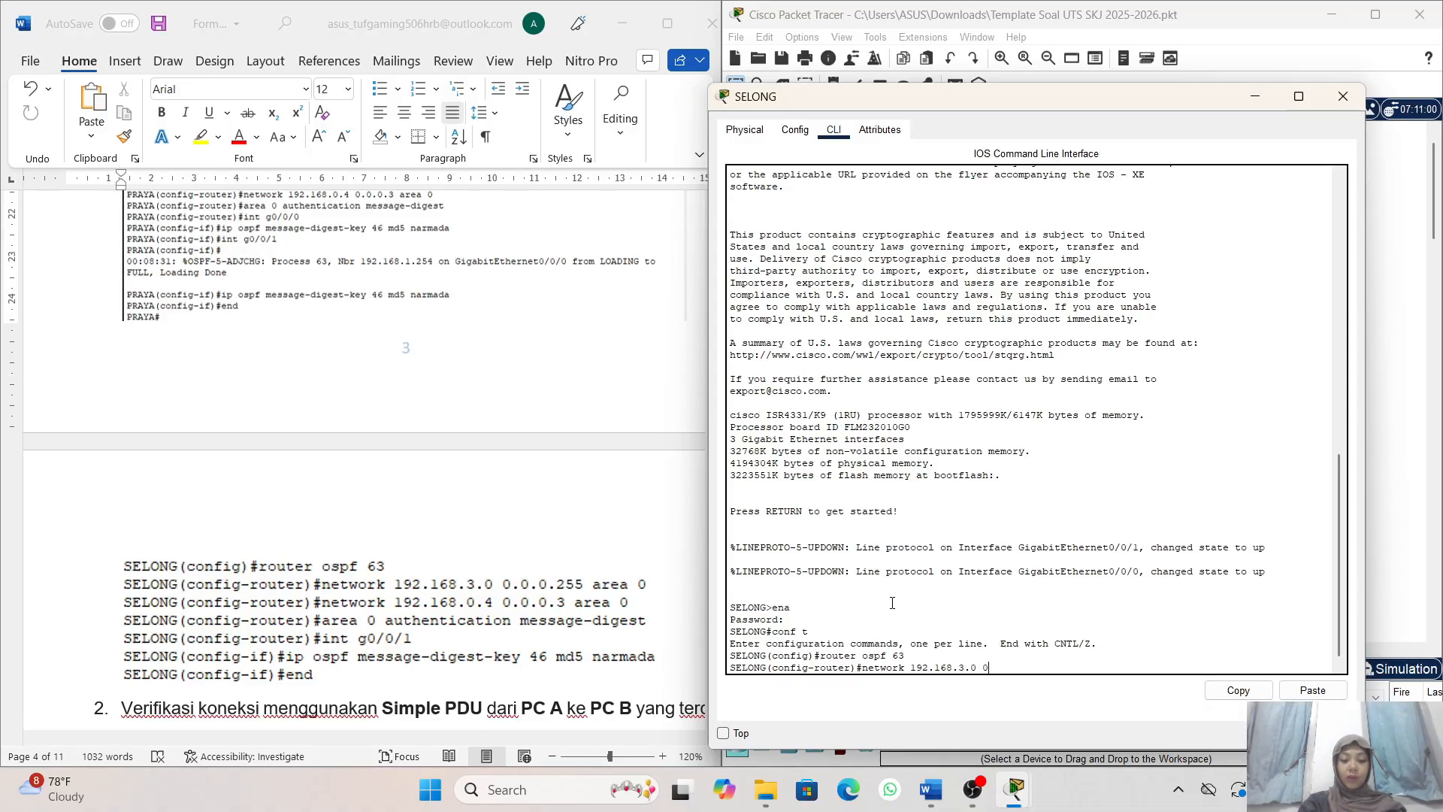
pyautogui.write('.0.')
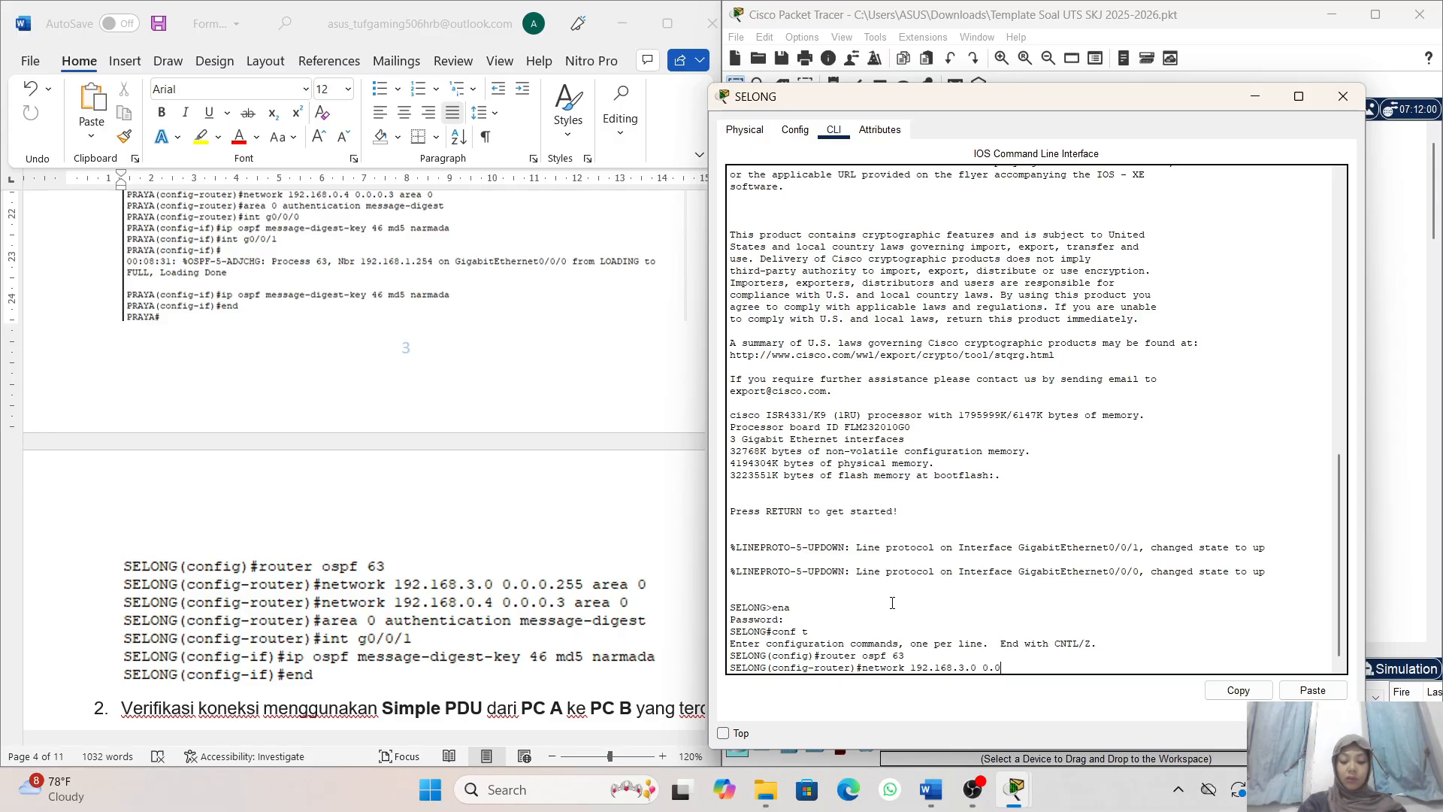
pyautogui.write('0.')
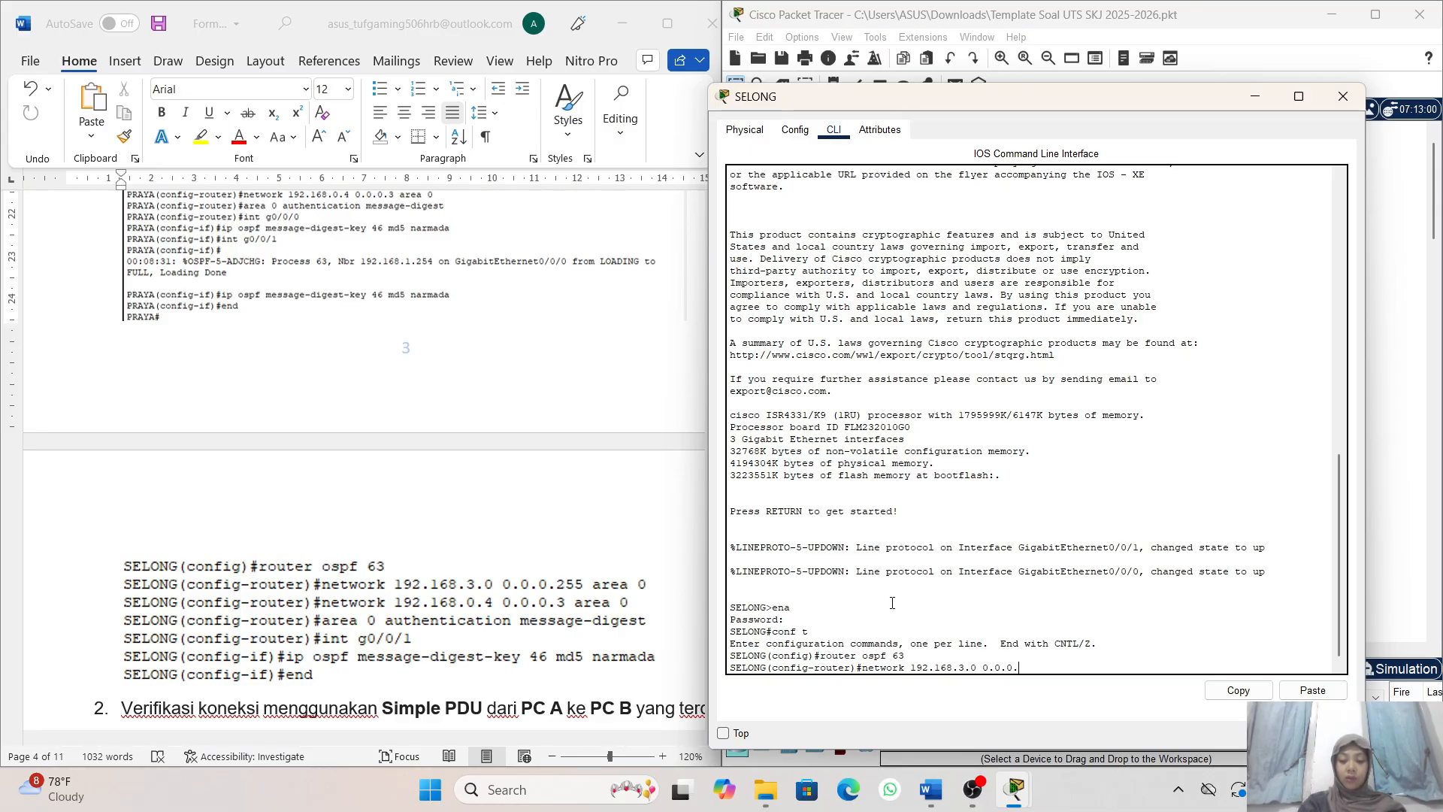
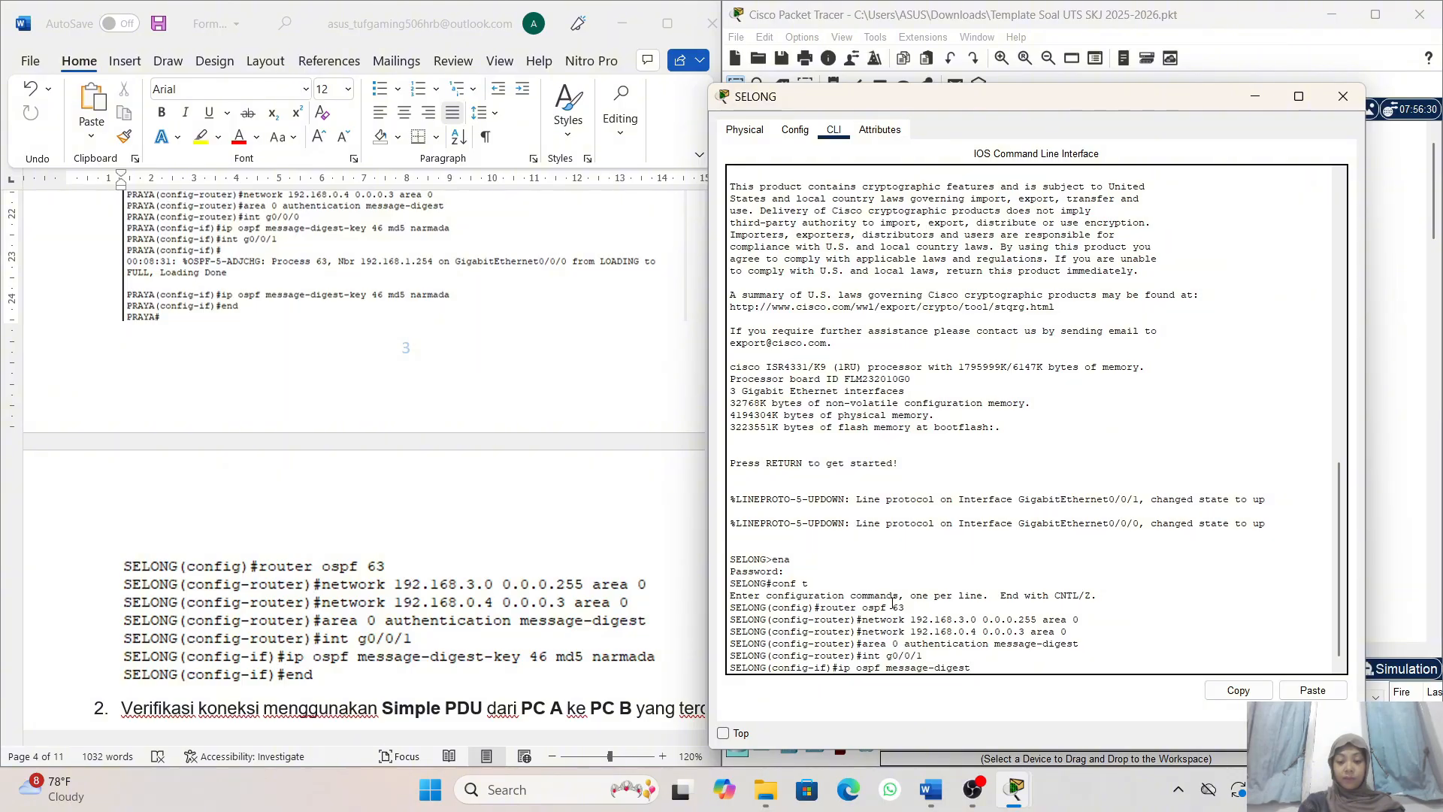
# - Try to assign OSPF message-digest key 46 to SELONG's g0/0/1 interface with the authentication key but without the md5 keyword
pyautogui.write('-key ')
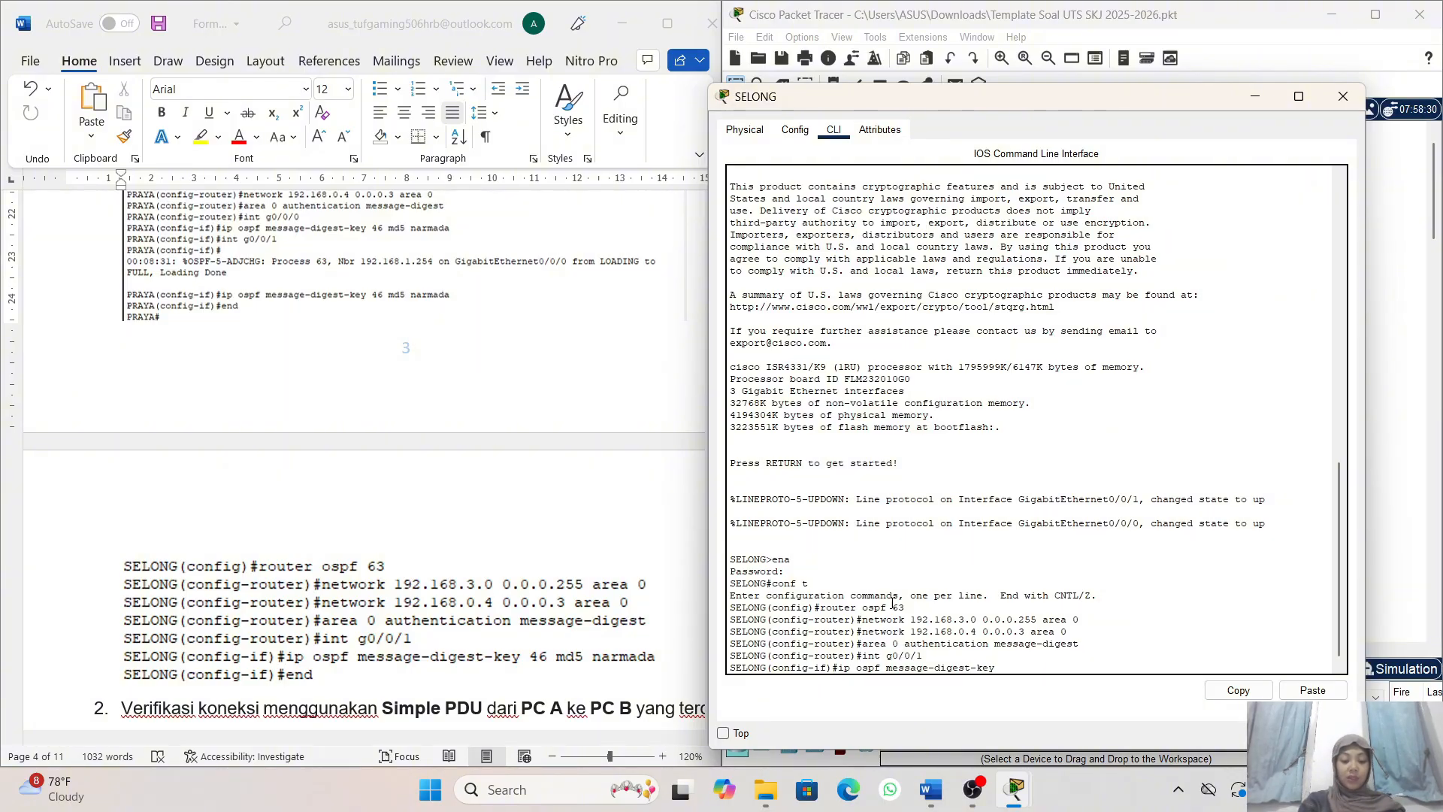
pyautogui.write('46')
pyautogui.write(' m')
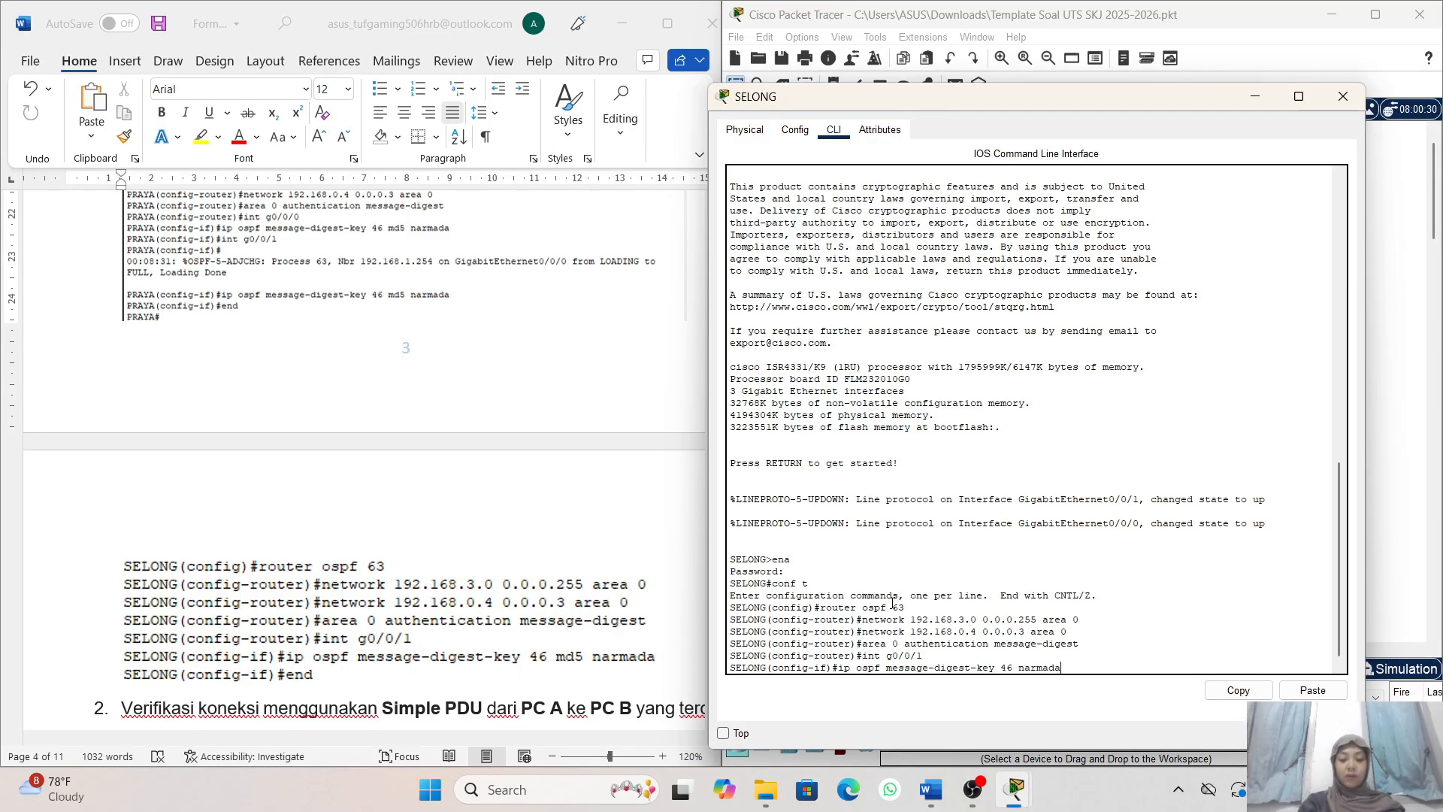
pyautogui.press('Return')
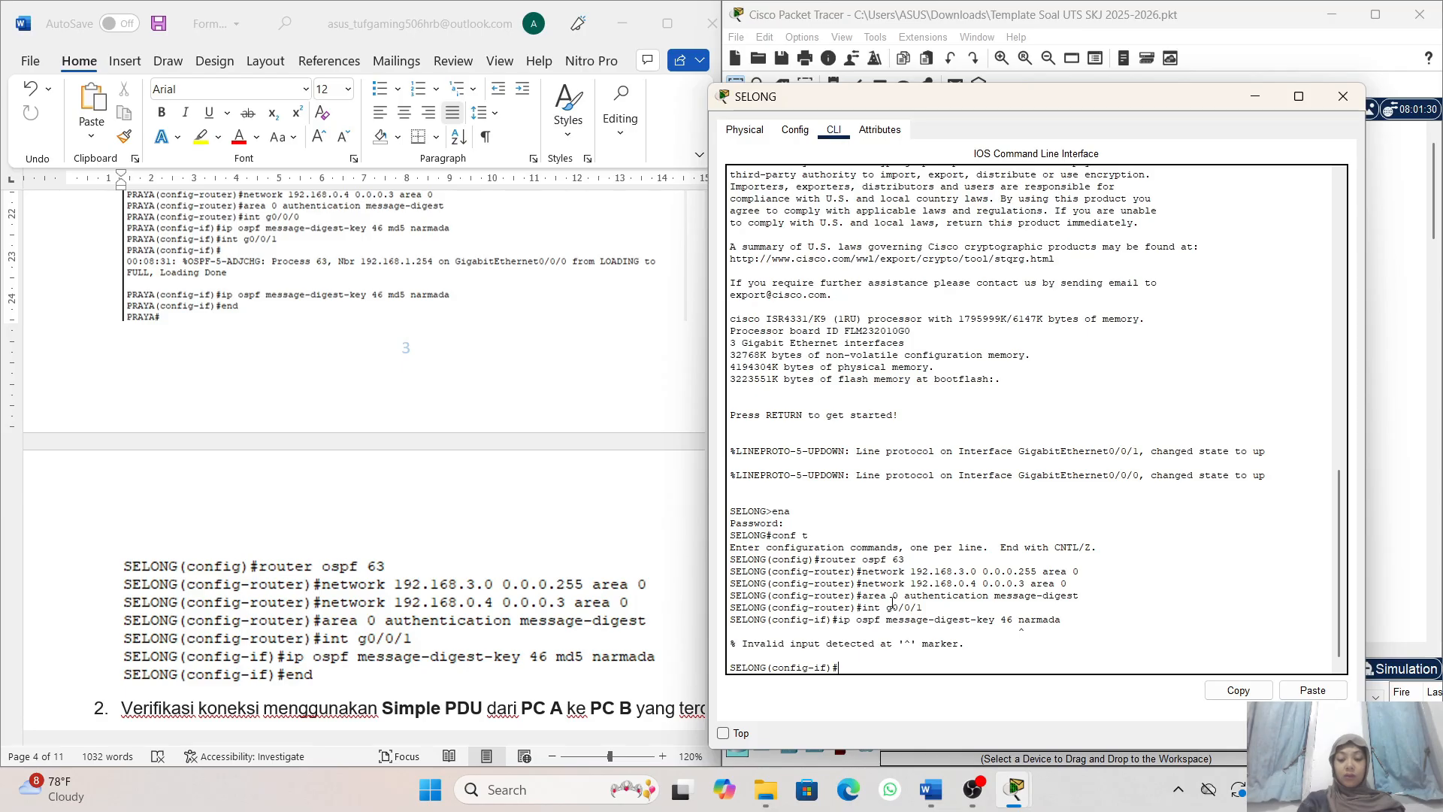
# - Reissue the g0/0/1 message-digest-key 46 command with md5 before the authentication key, and leave configuration mode with end
pyautogui.press('Up')
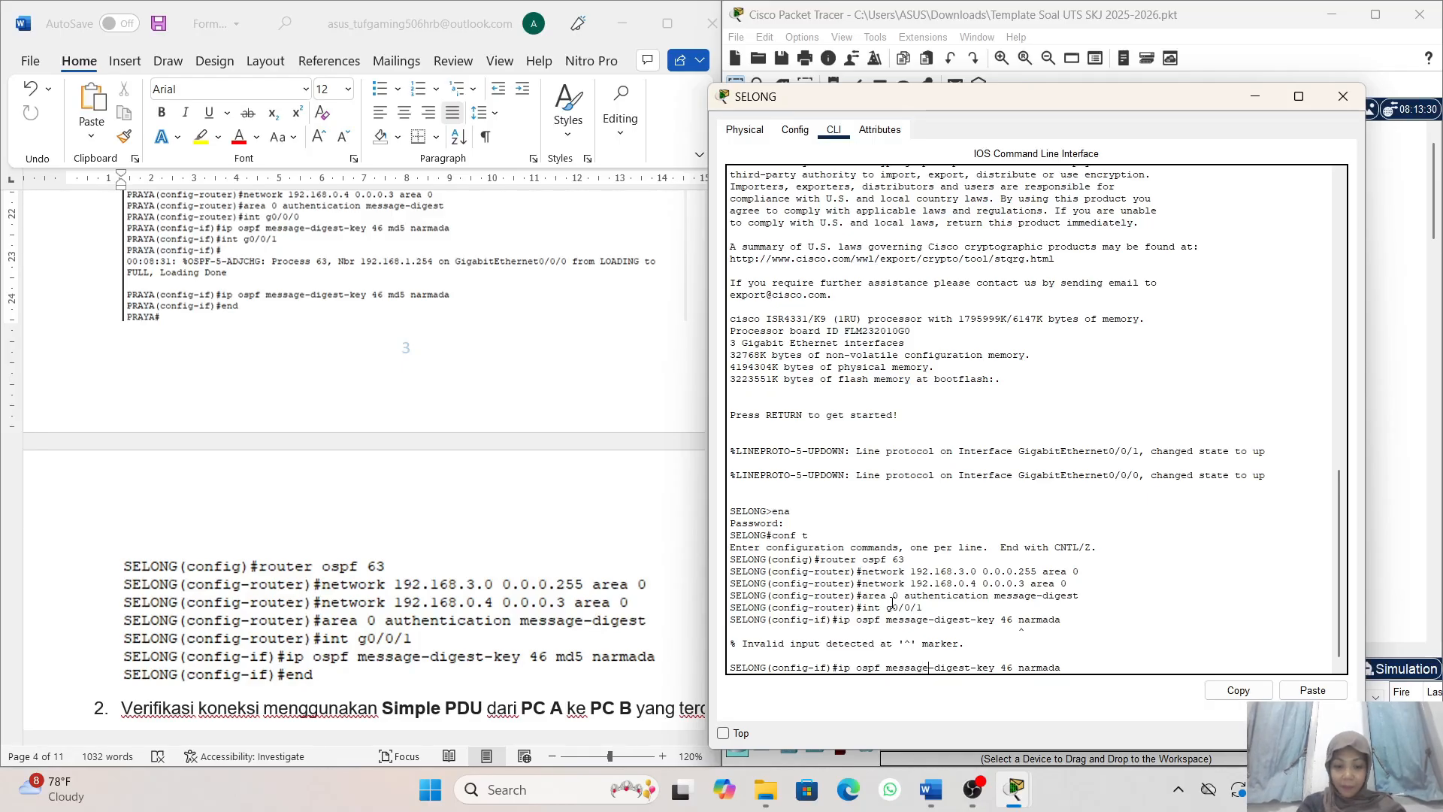
pyautogui.press('Right')
pyautogui.press('Right')
pyautogui.press('Right')
pyautogui.press('Right')
pyautogui.press('Right')
pyautogui.press('Right')
pyautogui.press('Right')
pyautogui.press('Right')
pyautogui.press('Right')
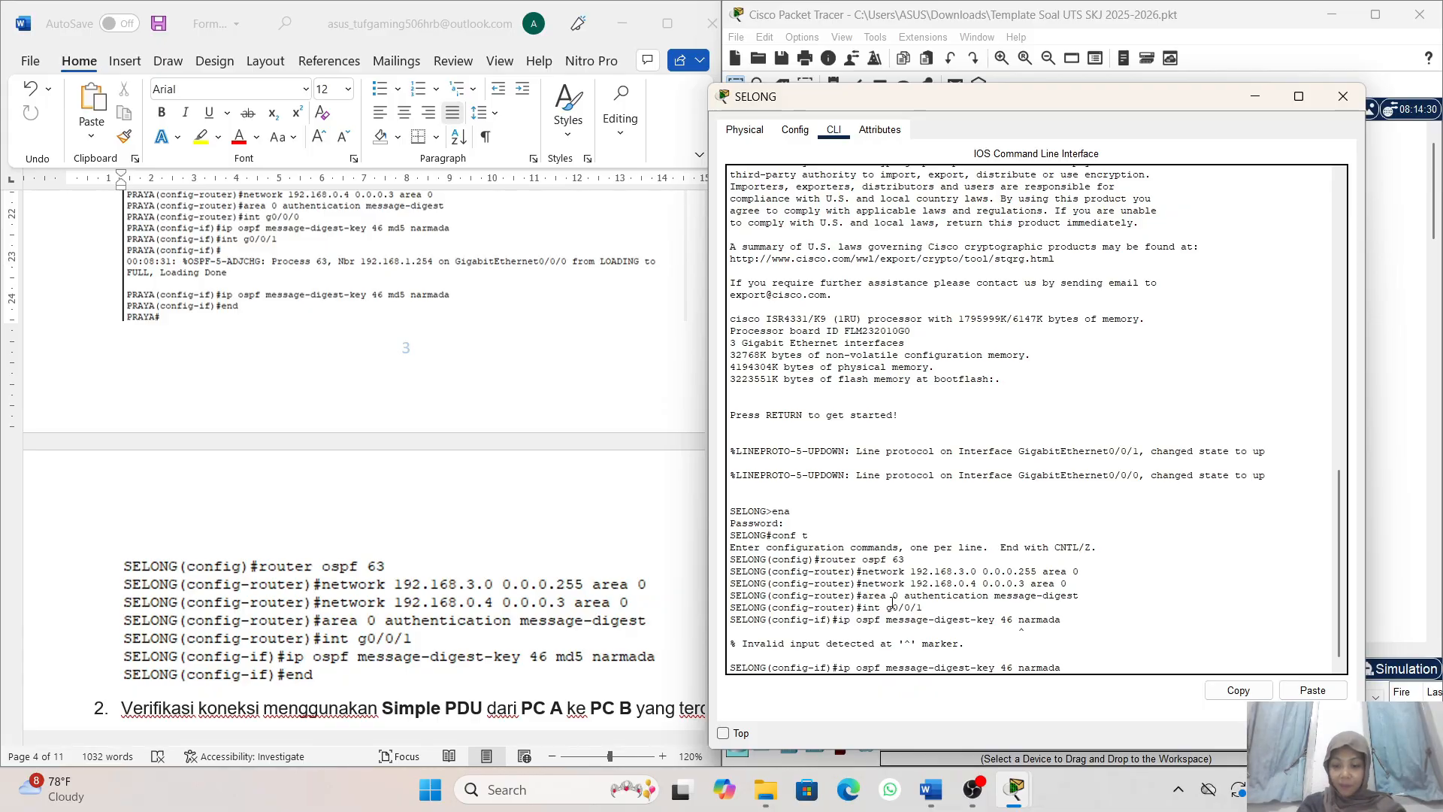
pyautogui.write('md')
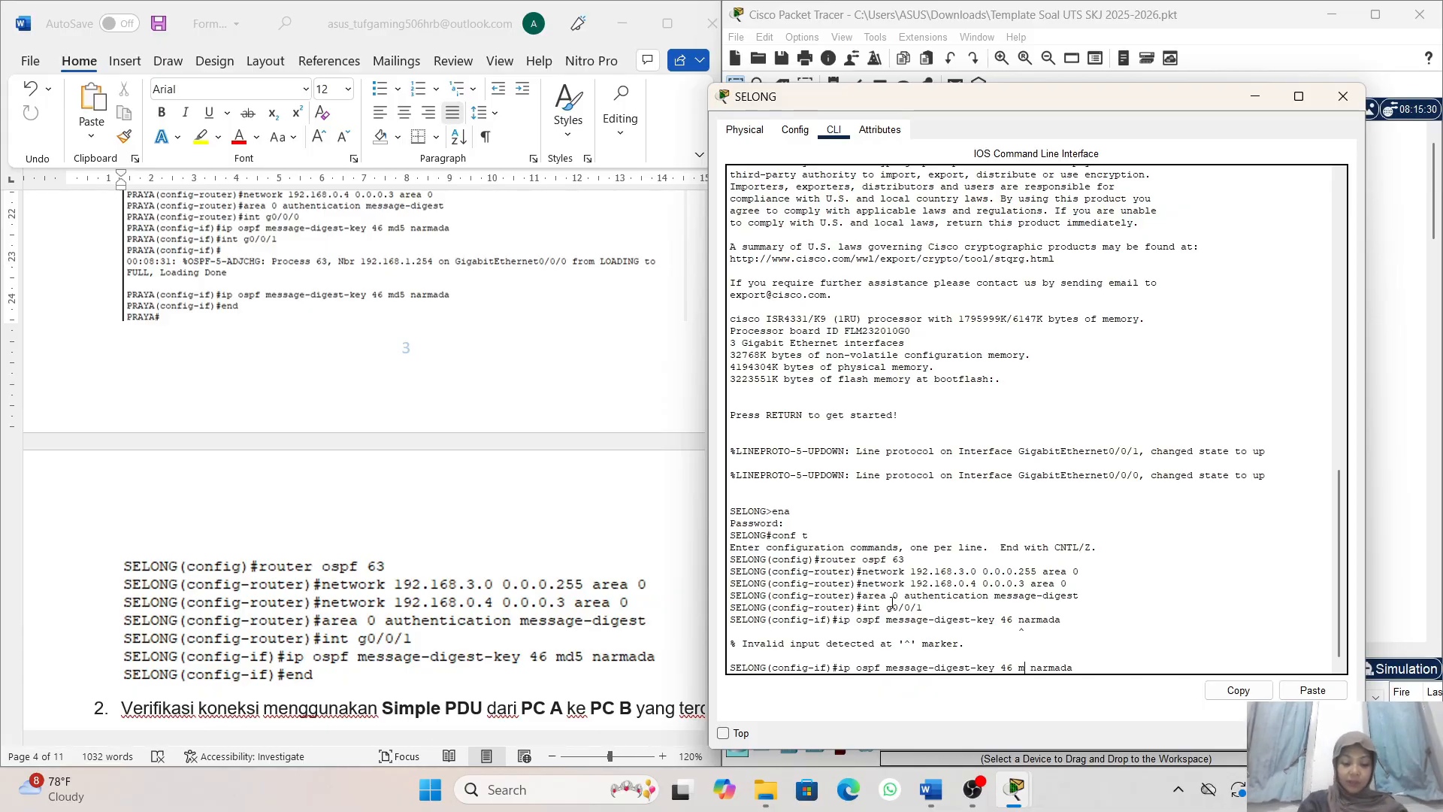
pyautogui.write('5')
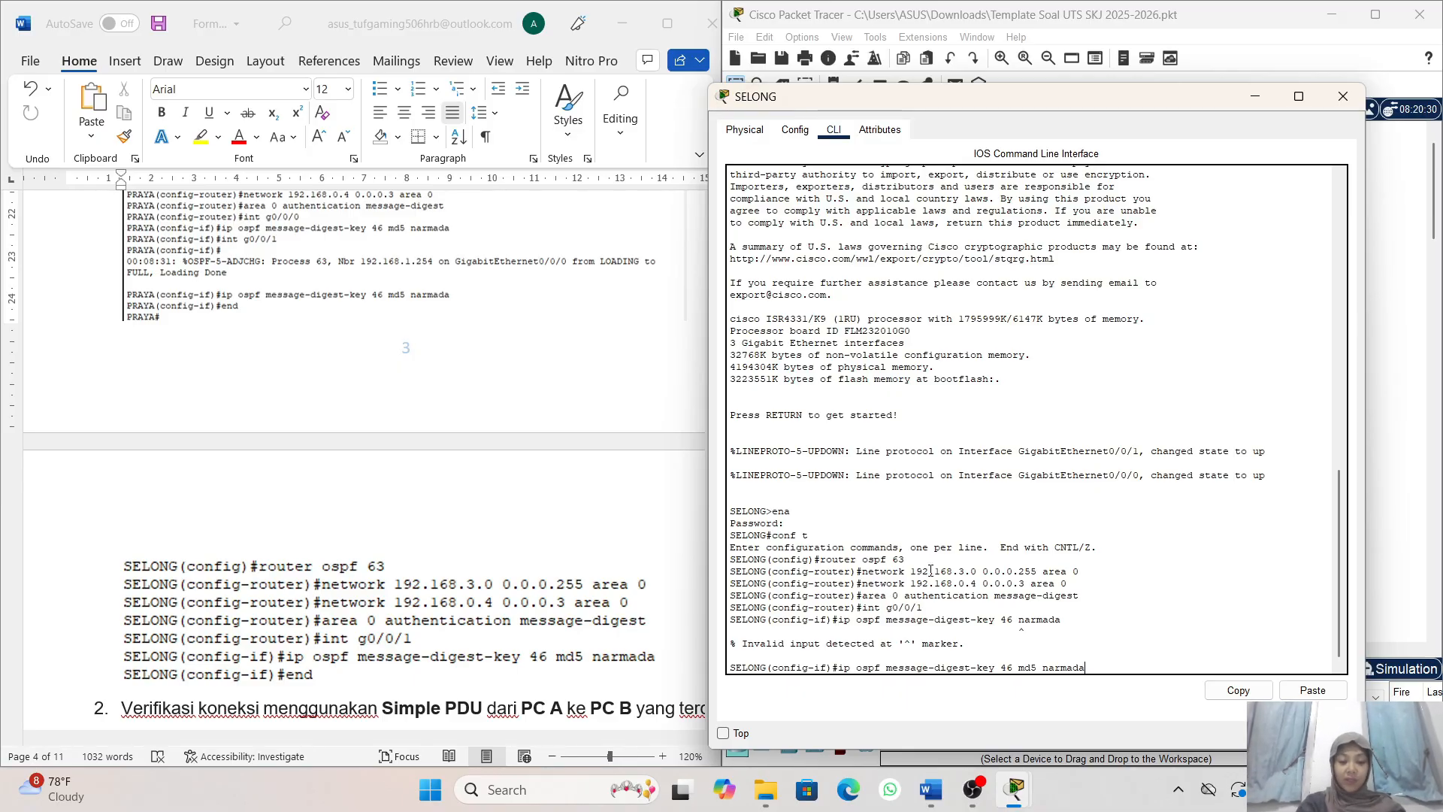
pyautogui.press('Return')
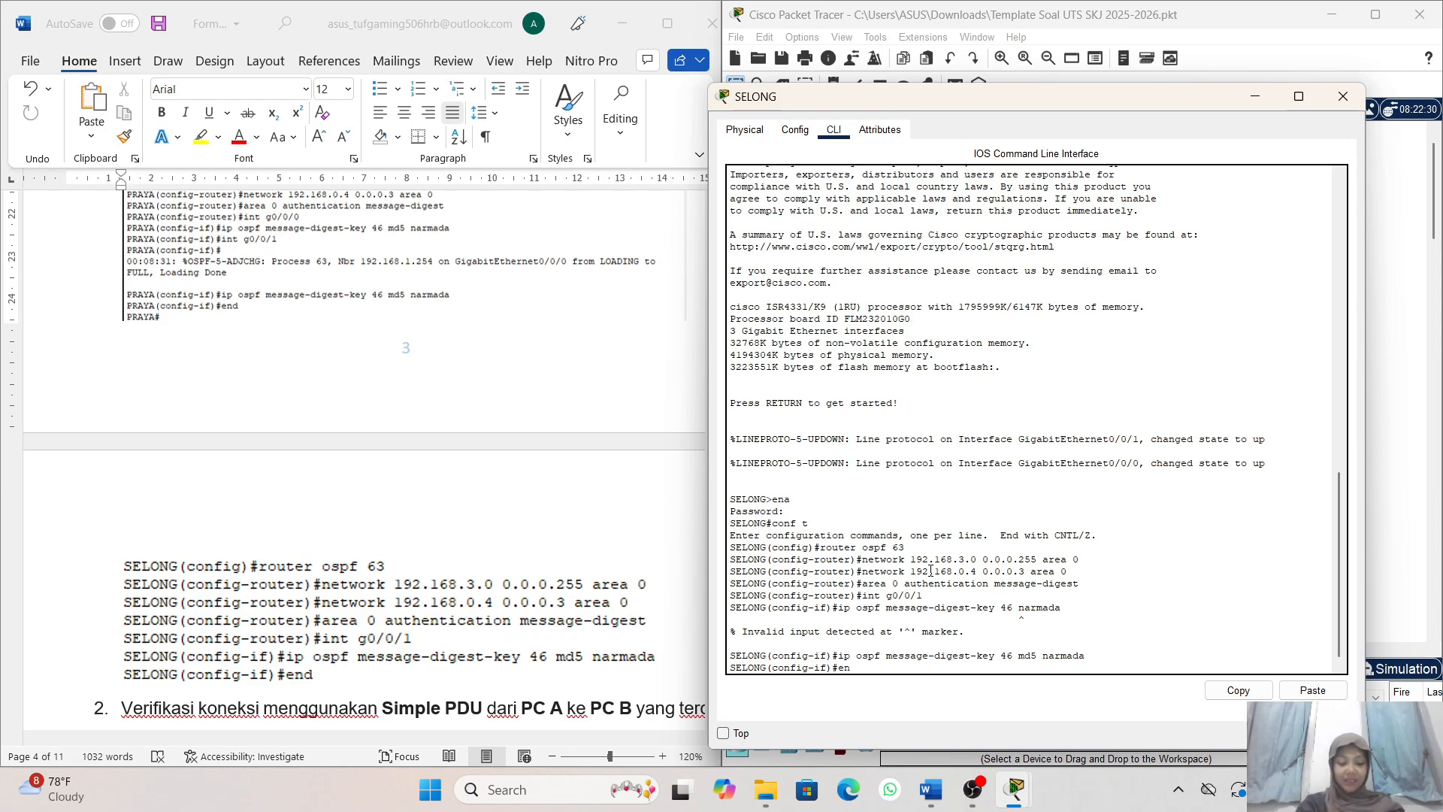
pyautogui.write('end')
pyautogui.press('Return')
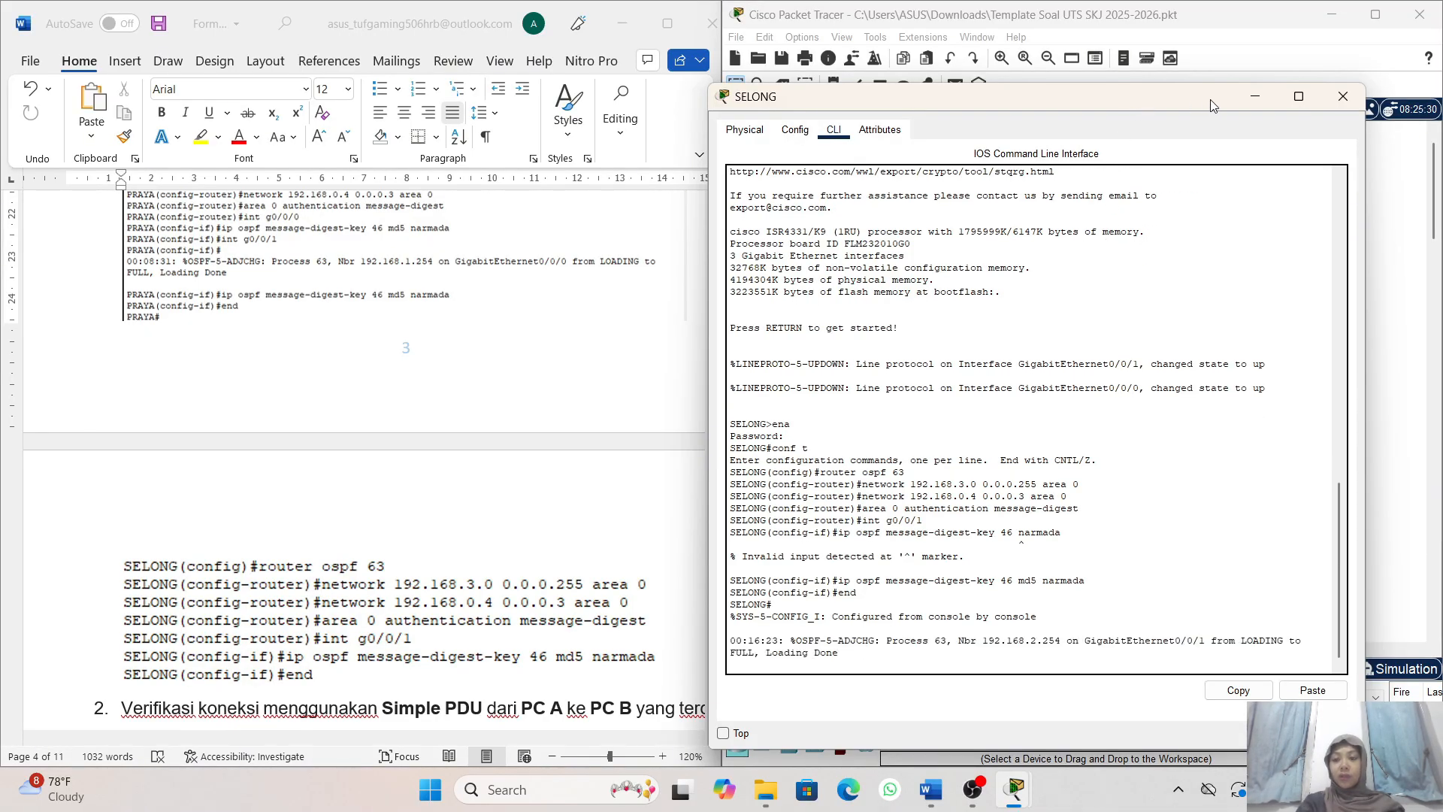
# - Minimize SELONG's window and examine task 2 in the Word instructions, covering the Simple PDU tests and their example PDU list
pyautogui.click(1254, 100)
pyautogui.scroll(-2, 1081, 324)
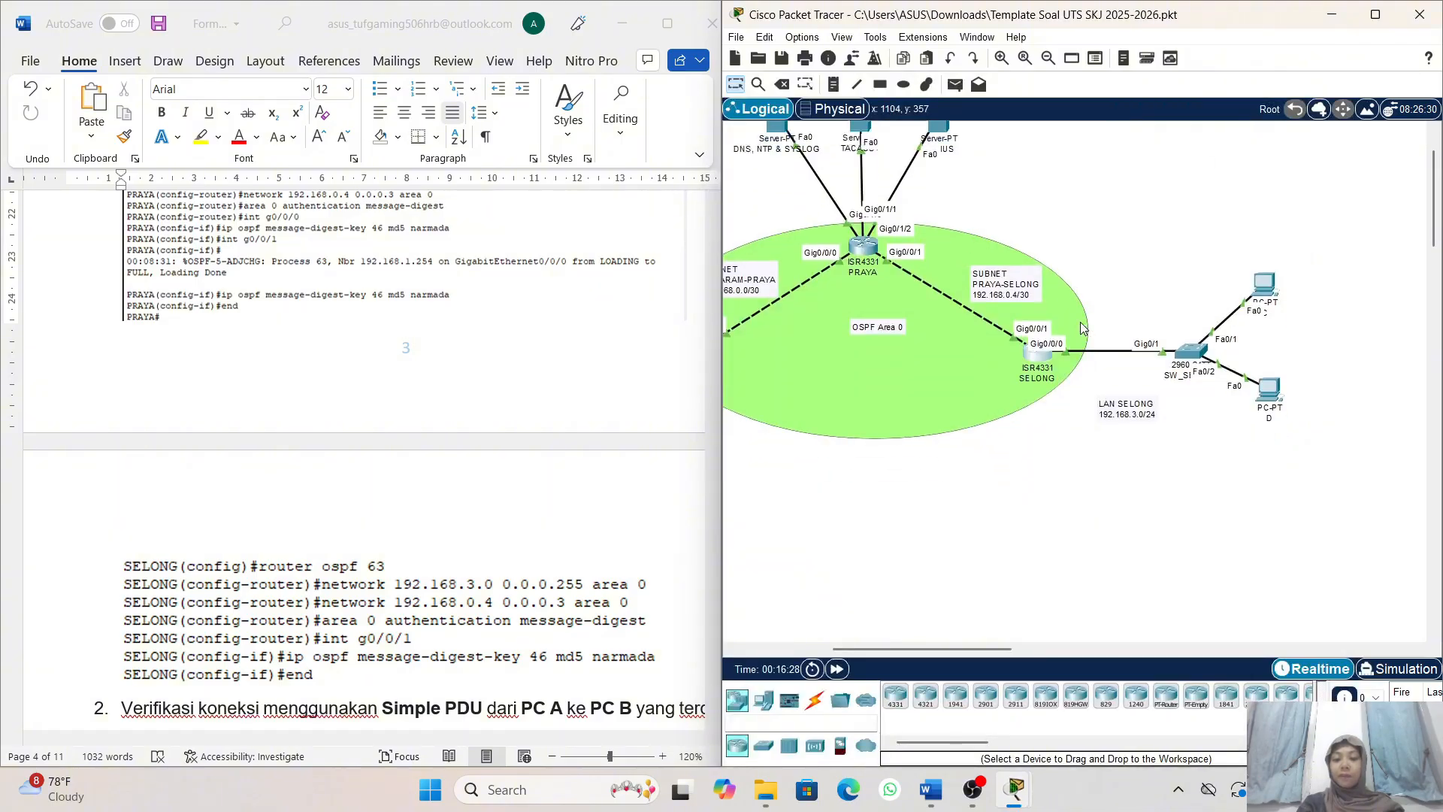
pyautogui.hscroll(-3, 1080, 324)
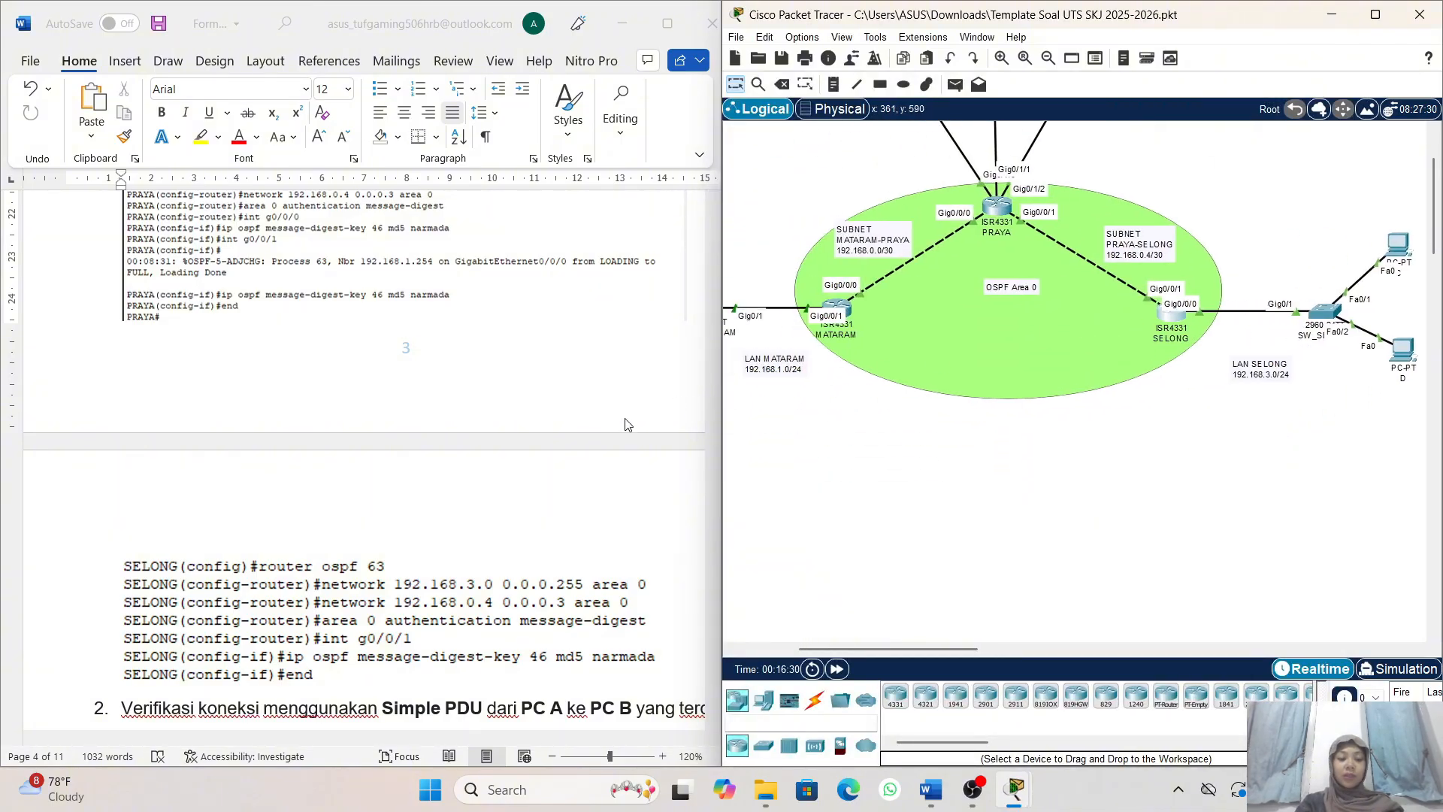
pyautogui.scroll(-5, 628, 425)
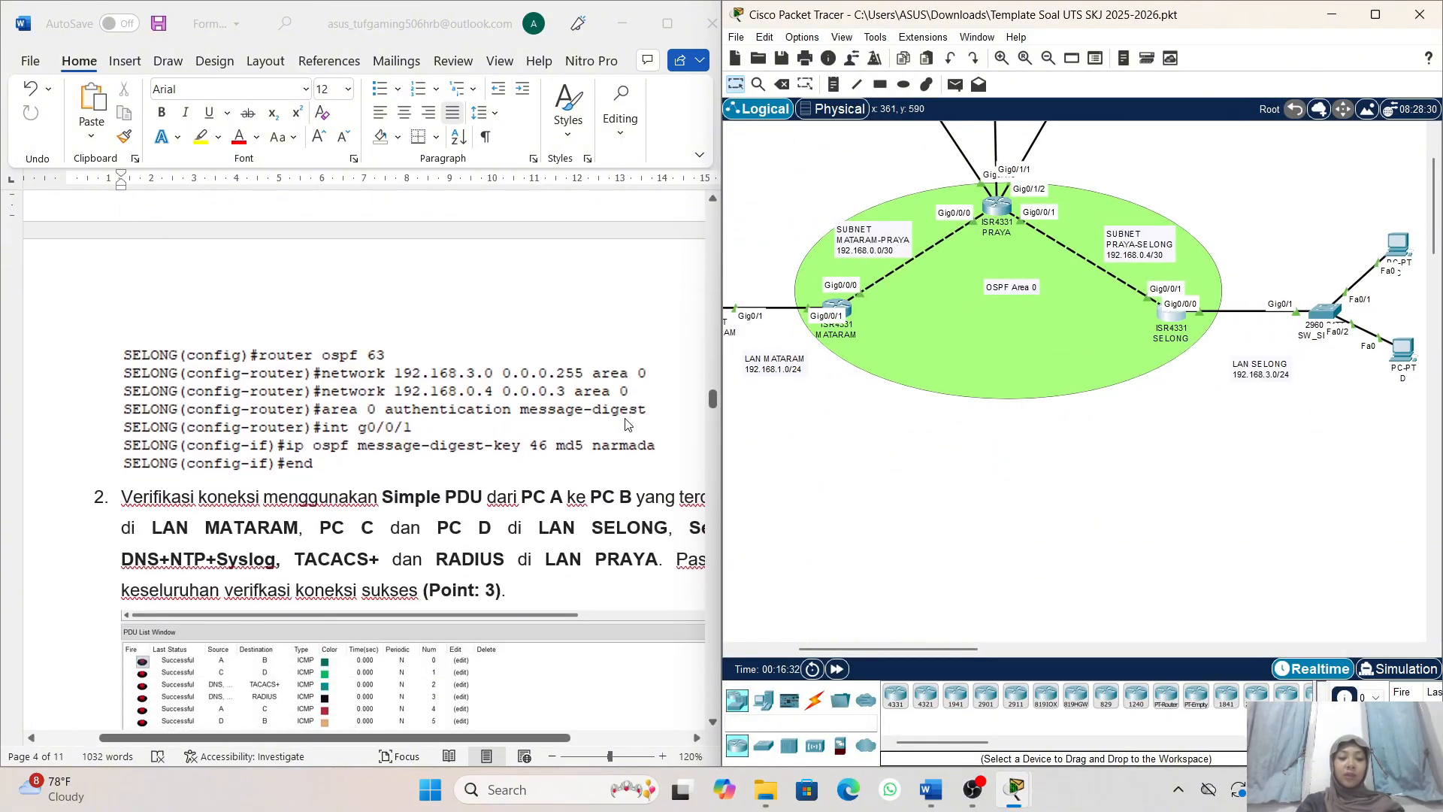
pyautogui.scroll(-1, 628, 425)
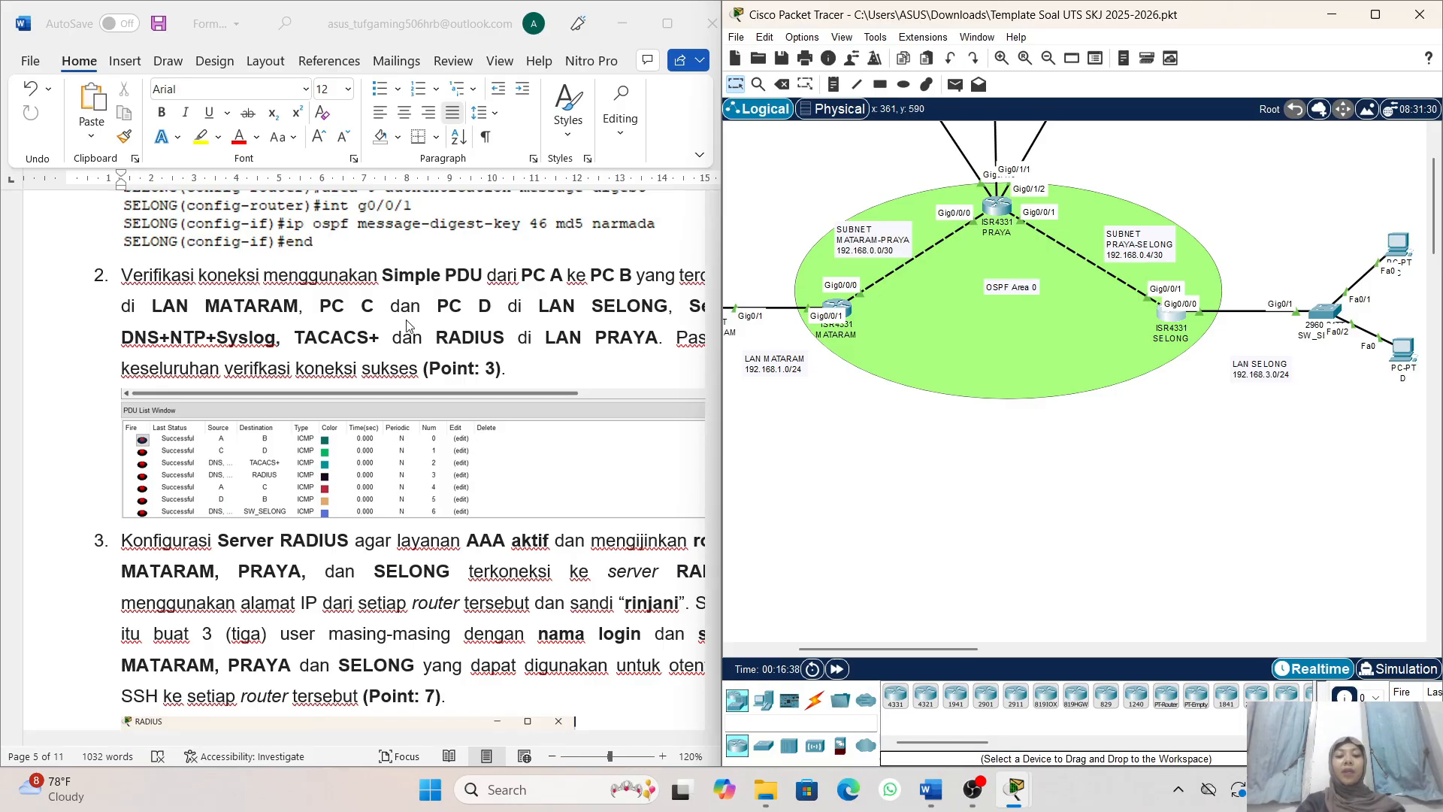
pyautogui.hscroll(2, 408, 325)
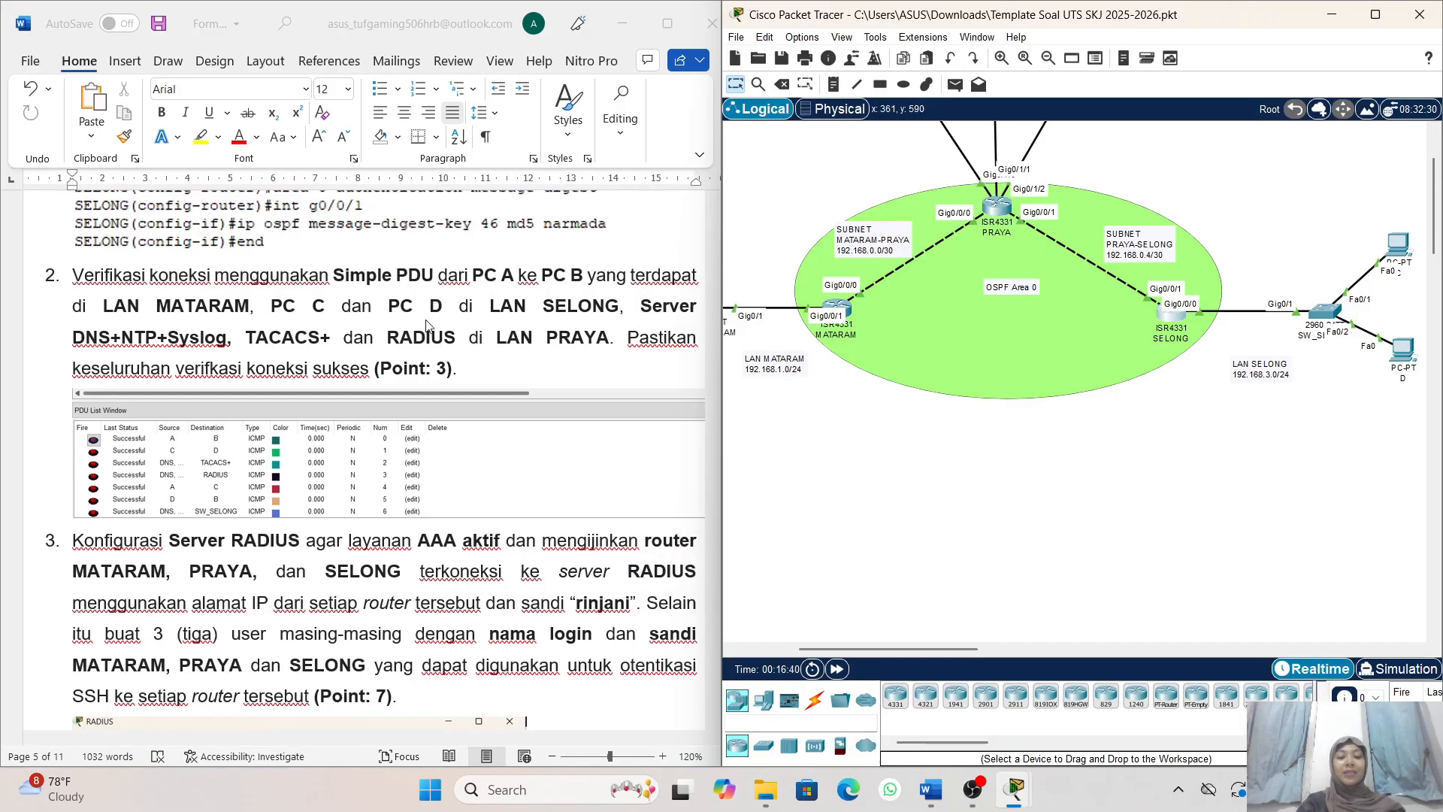
pyautogui.click(551, 301)
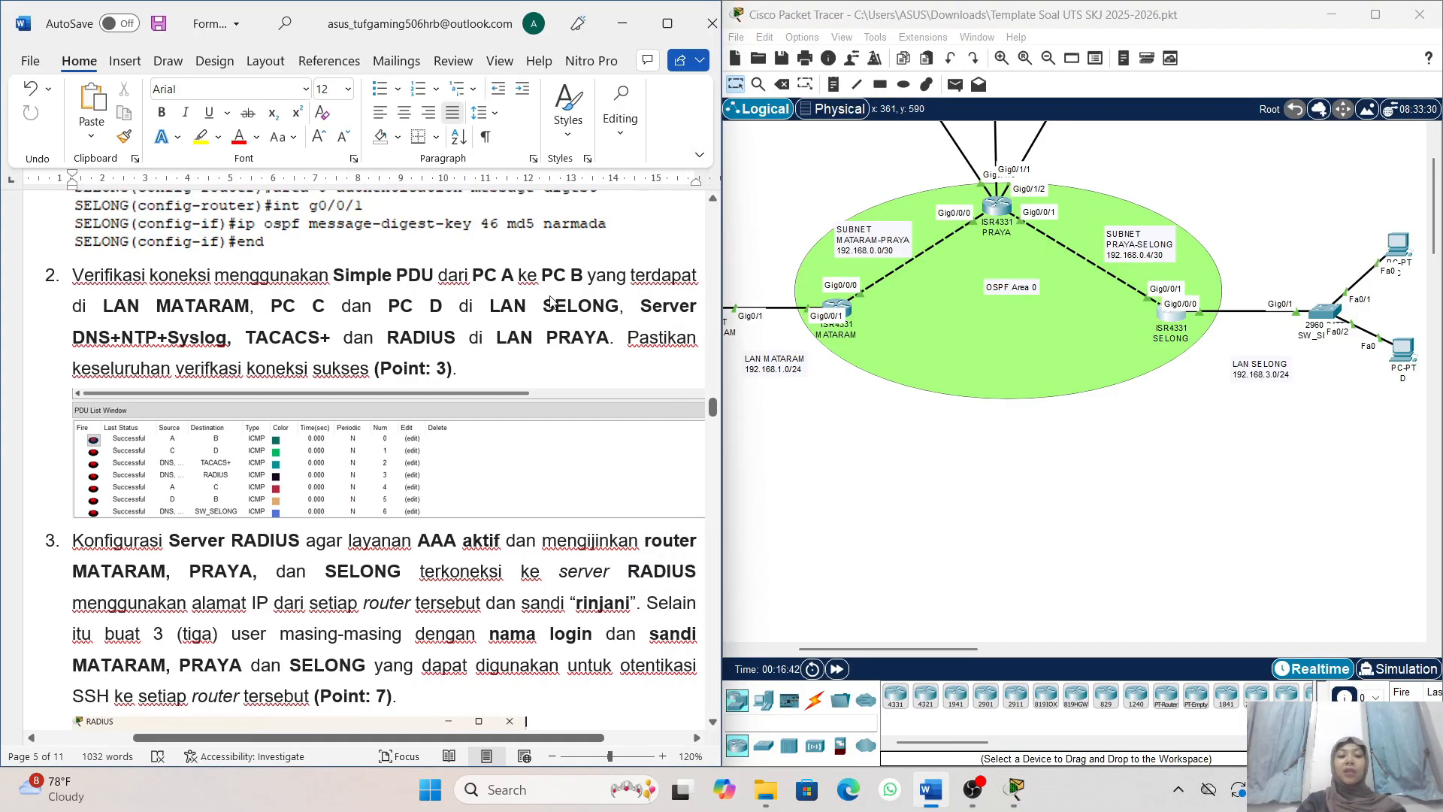
pyautogui.hscroll(-2, 829, 336)
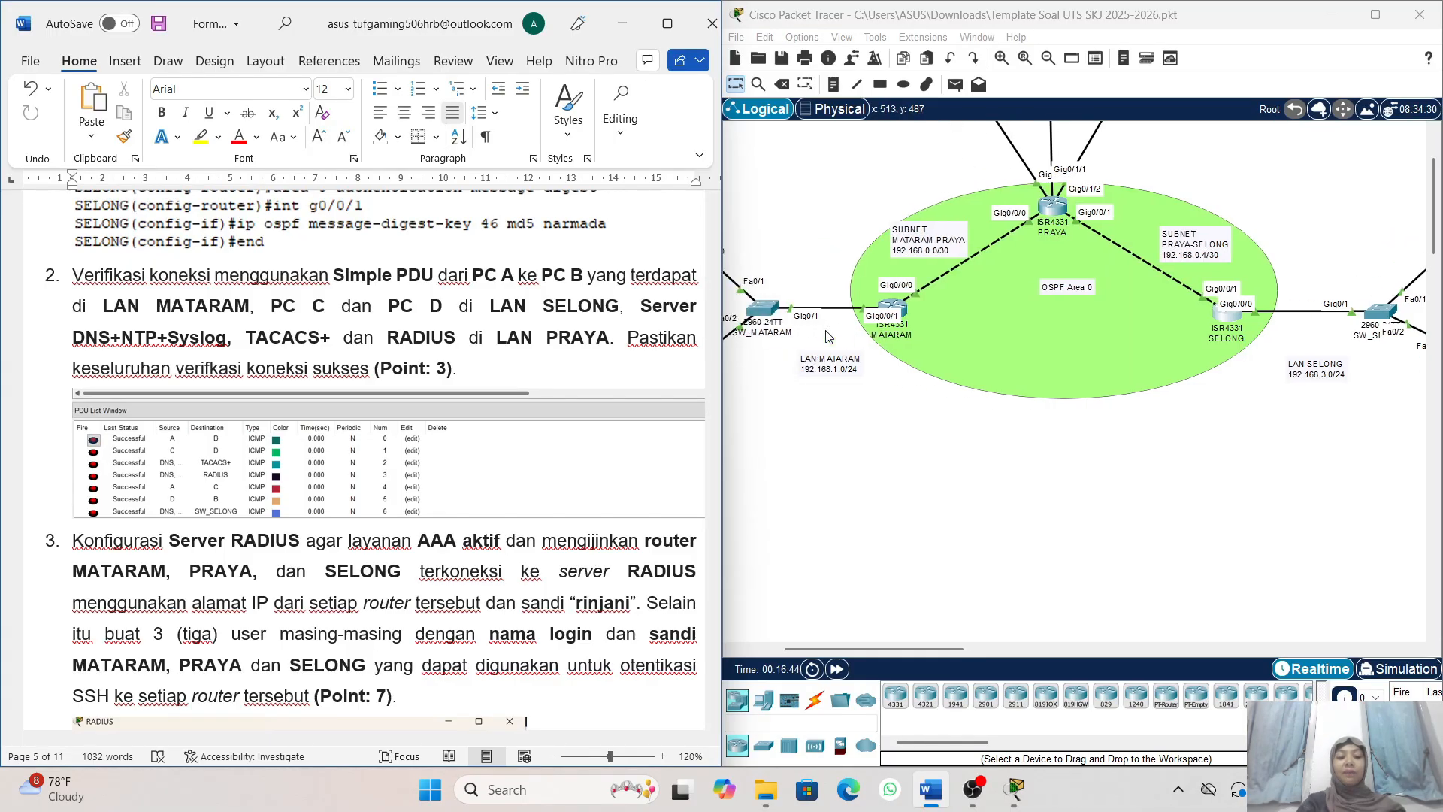
pyautogui.scroll(2, 827, 338)
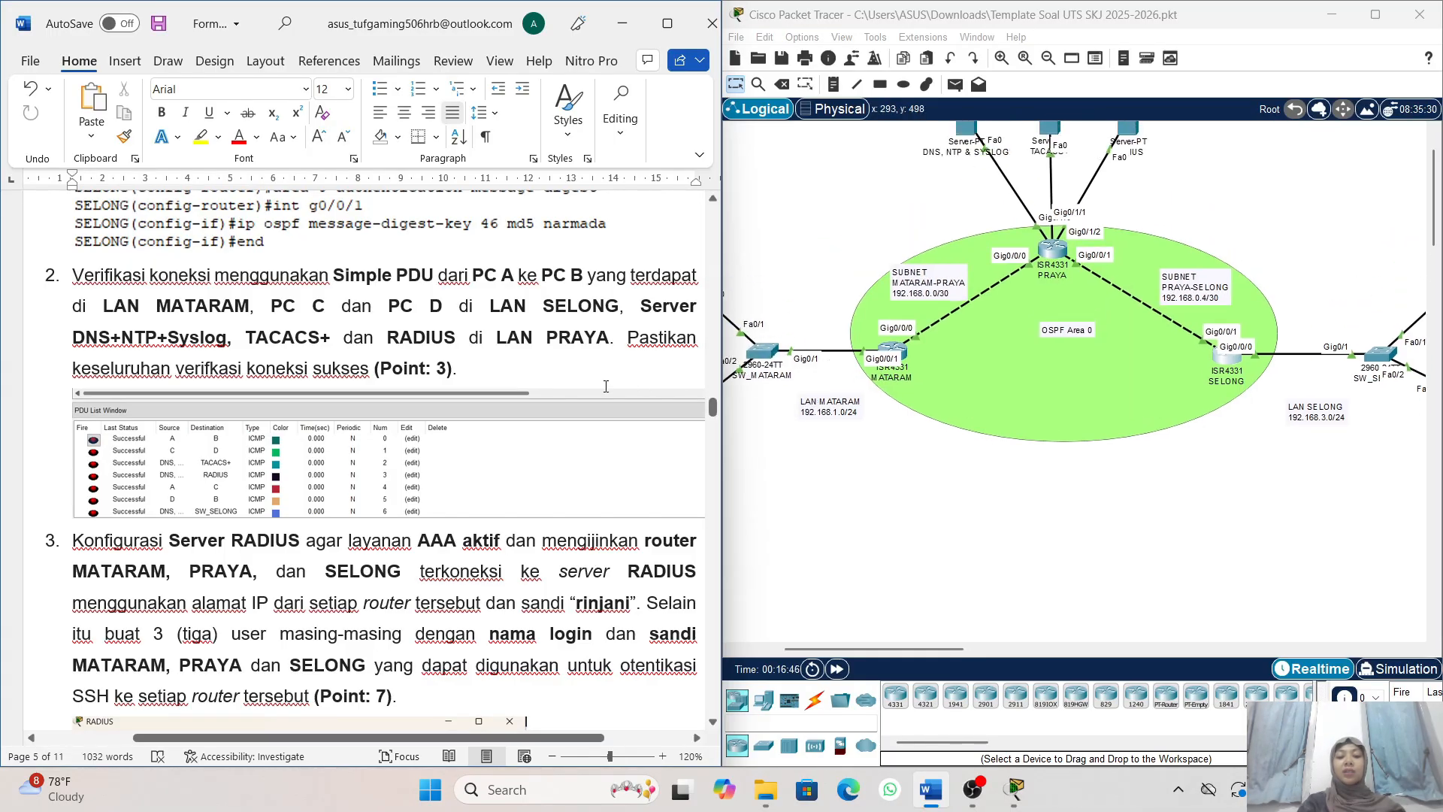
pyautogui.hscroll(3, 606, 386)
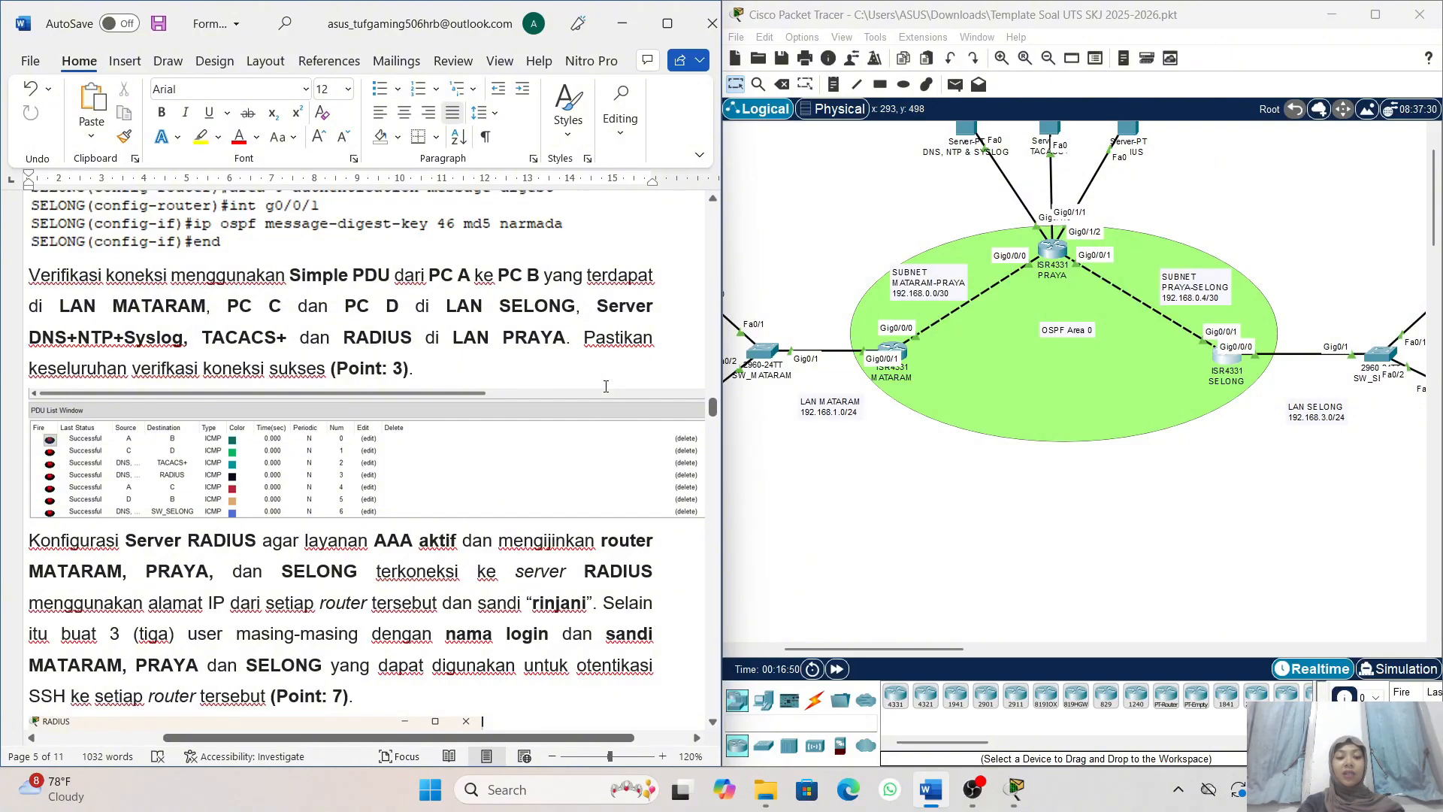
pyautogui.hscroll(-2, 606, 385)
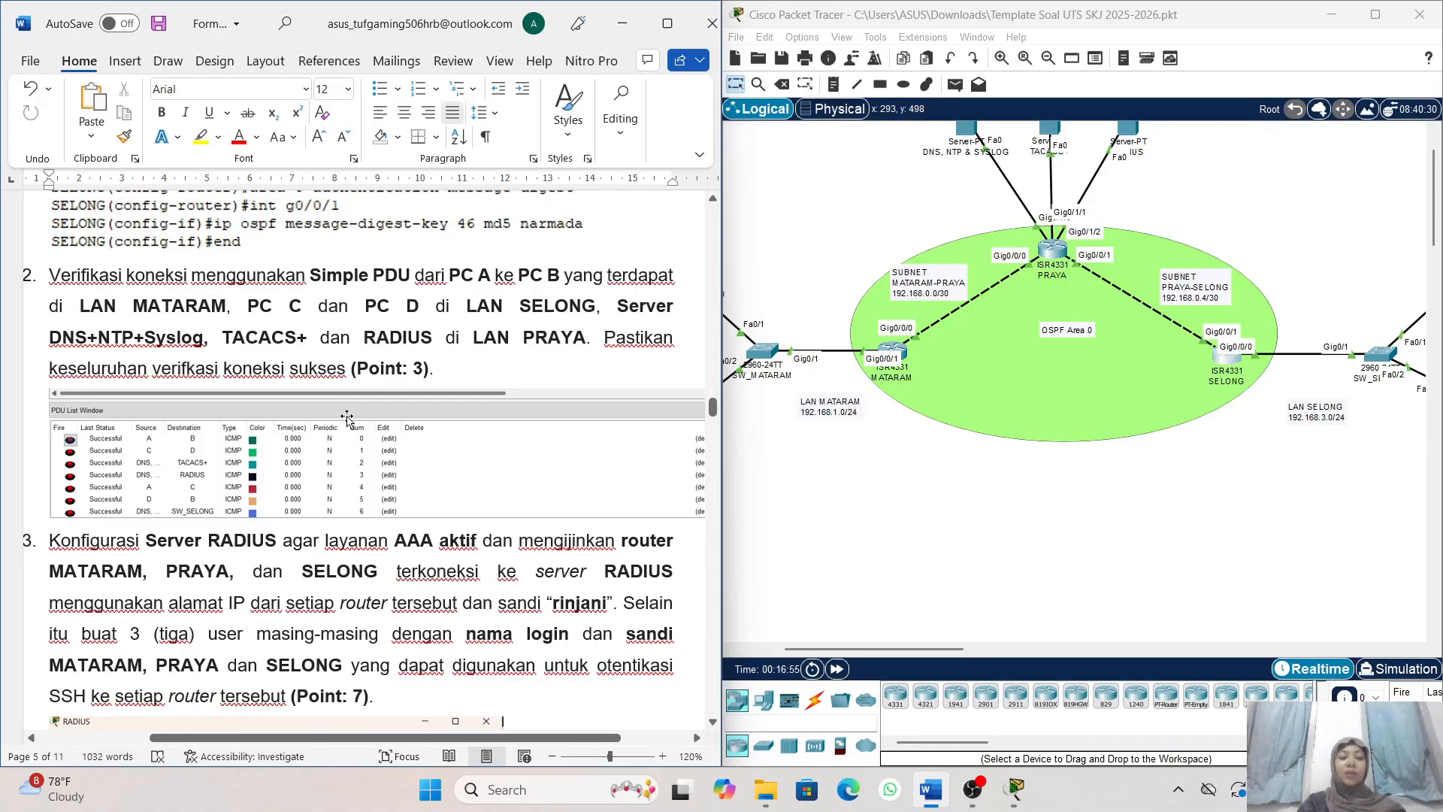
pyautogui.hscroll(3, 364, 380)
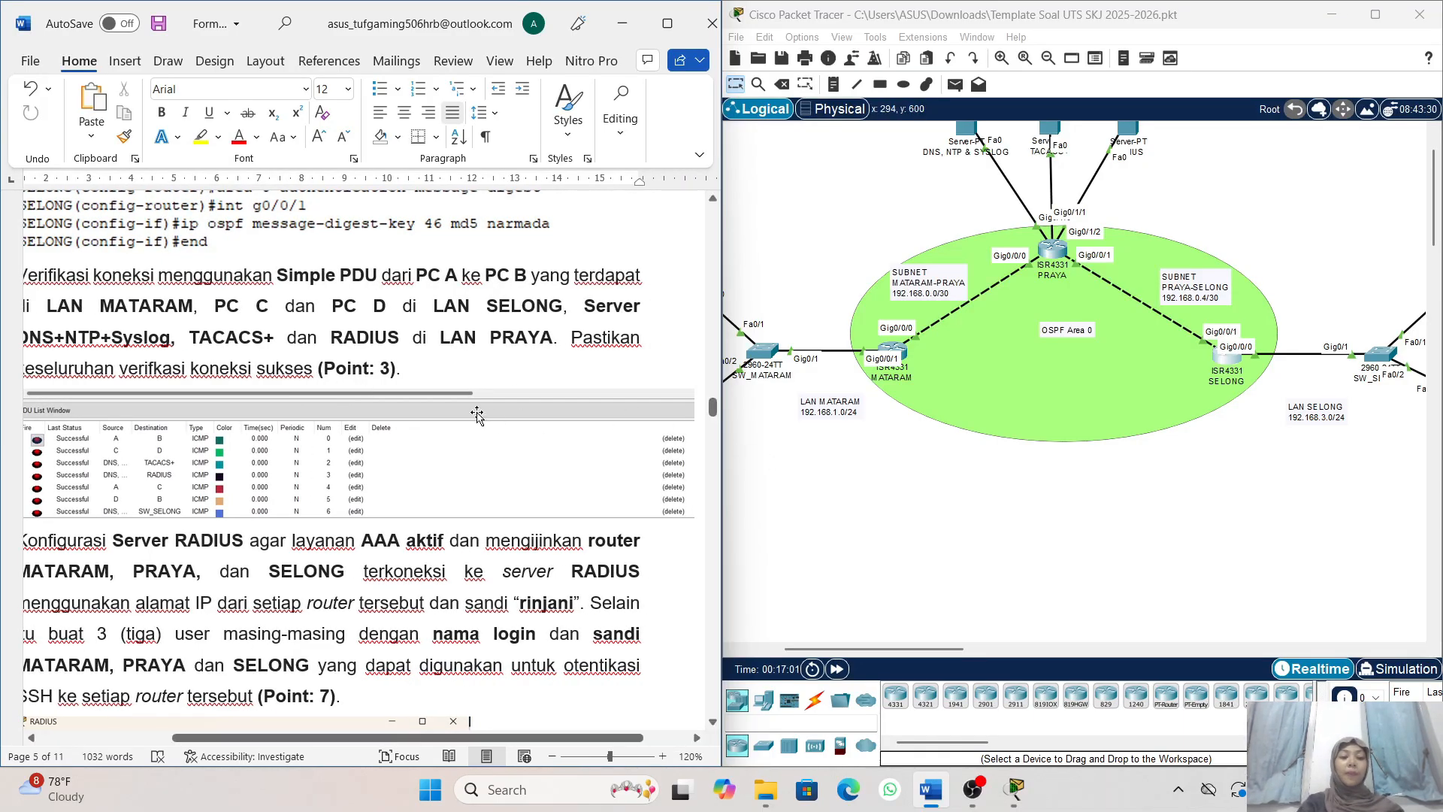
pyautogui.hscroll(2, 477, 414)
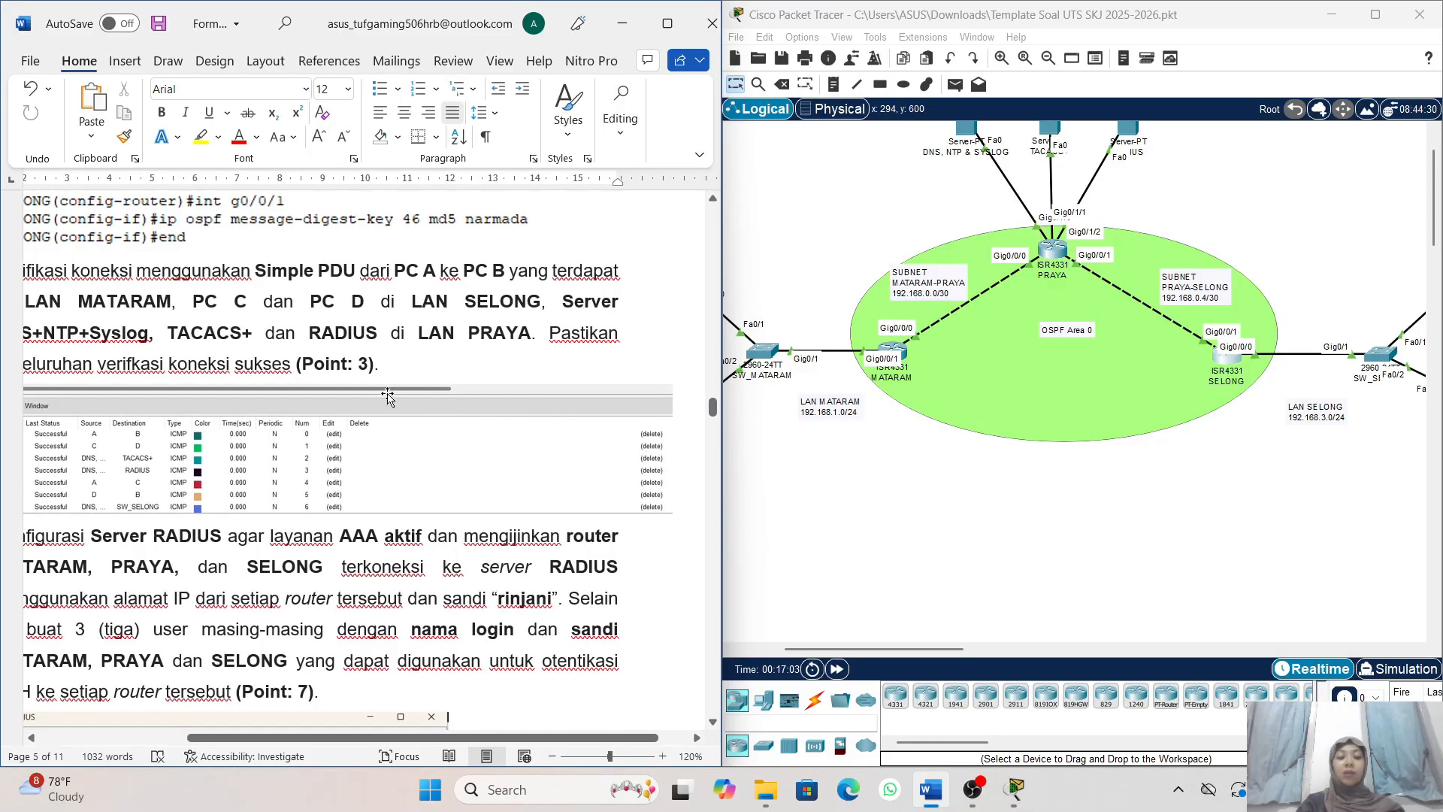
pyautogui.hscroll(-2, 388, 396)
# - Send a simple PDU from PC A to PC B in LAN MATARAM in Packet Tracer
pyautogui.hscroll(-4, 740, 476)
pyautogui.scroll(1, 740, 476)
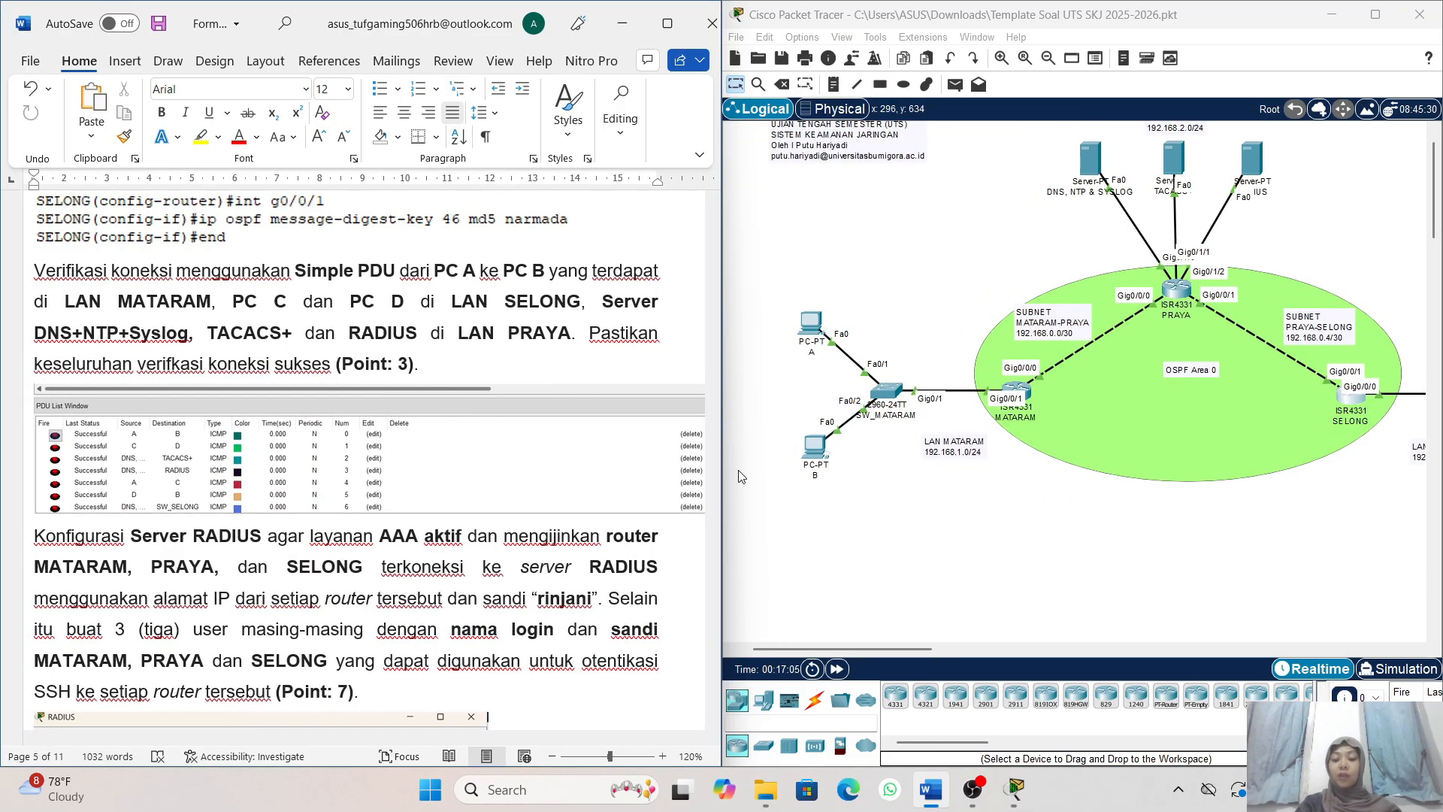
pyautogui.hscroll(-1, 741, 476)
pyautogui.scroll(-2, 870, 412)
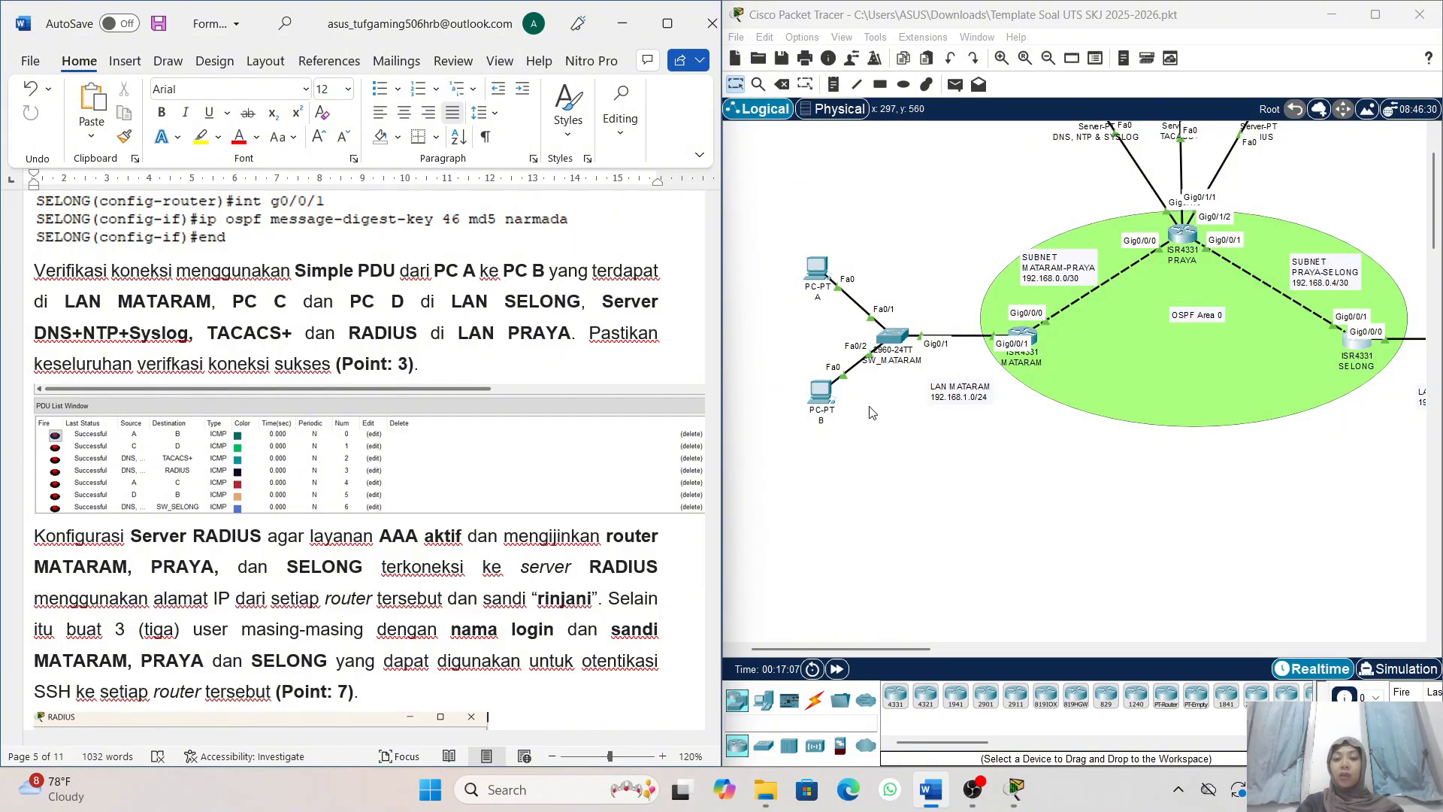
pyautogui.scroll(3, 871, 412)
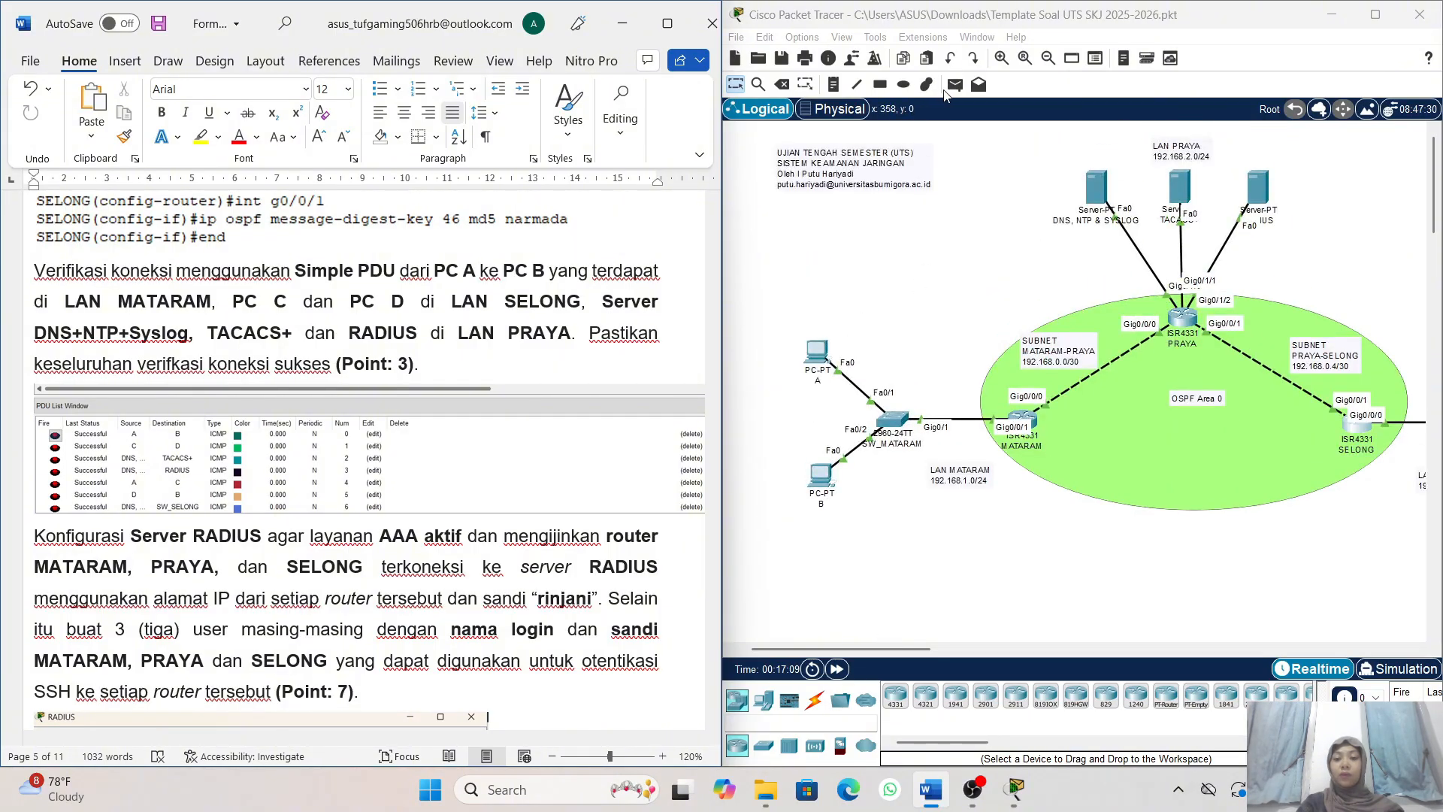
pyautogui.click(954, 85)
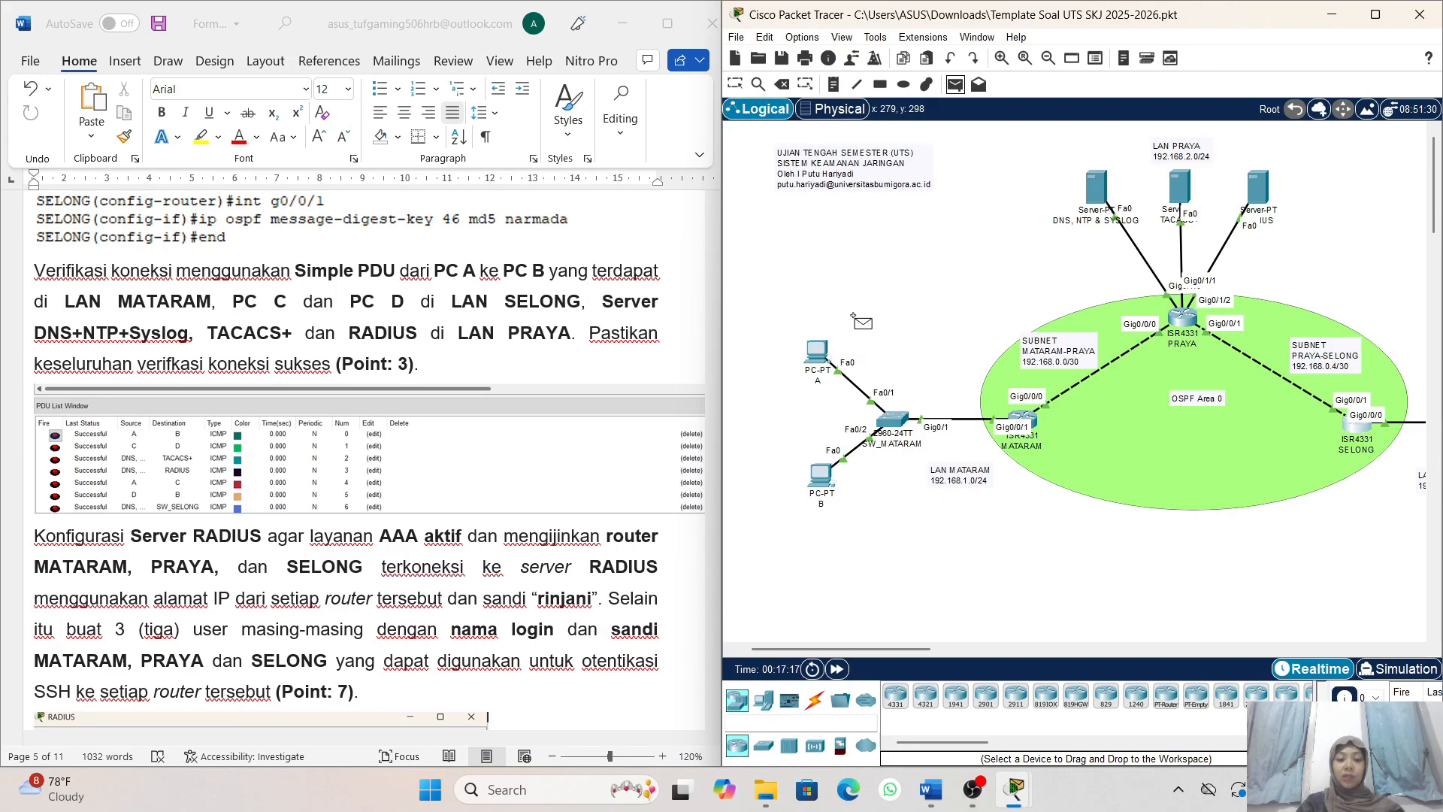
pyautogui.click(825, 353)
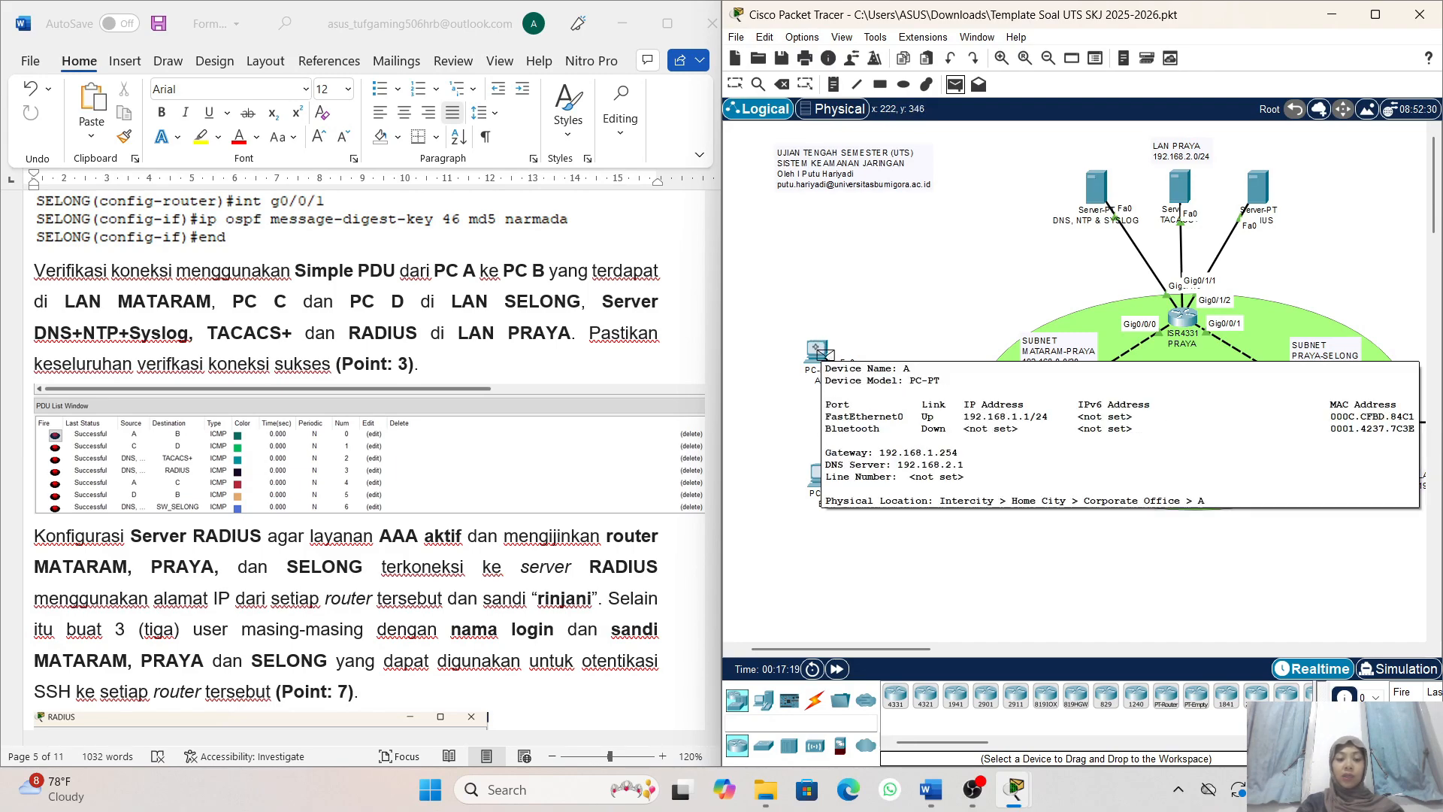
pyautogui.click(818, 470)
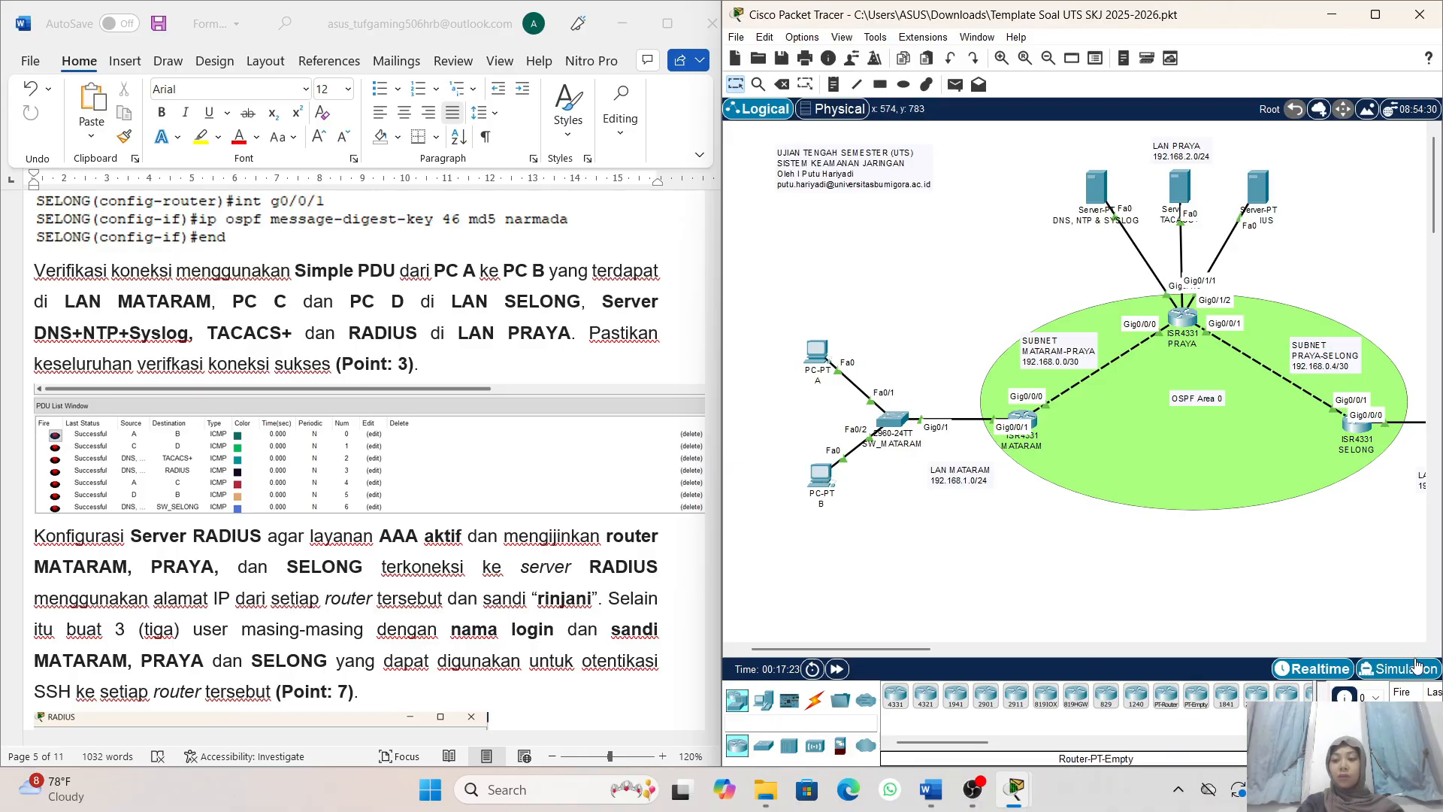
# - Maximize the Packet Tracer window and send a simple PDU from PC C to PC D in LAN SELONG
pyautogui.click(1374, 16)
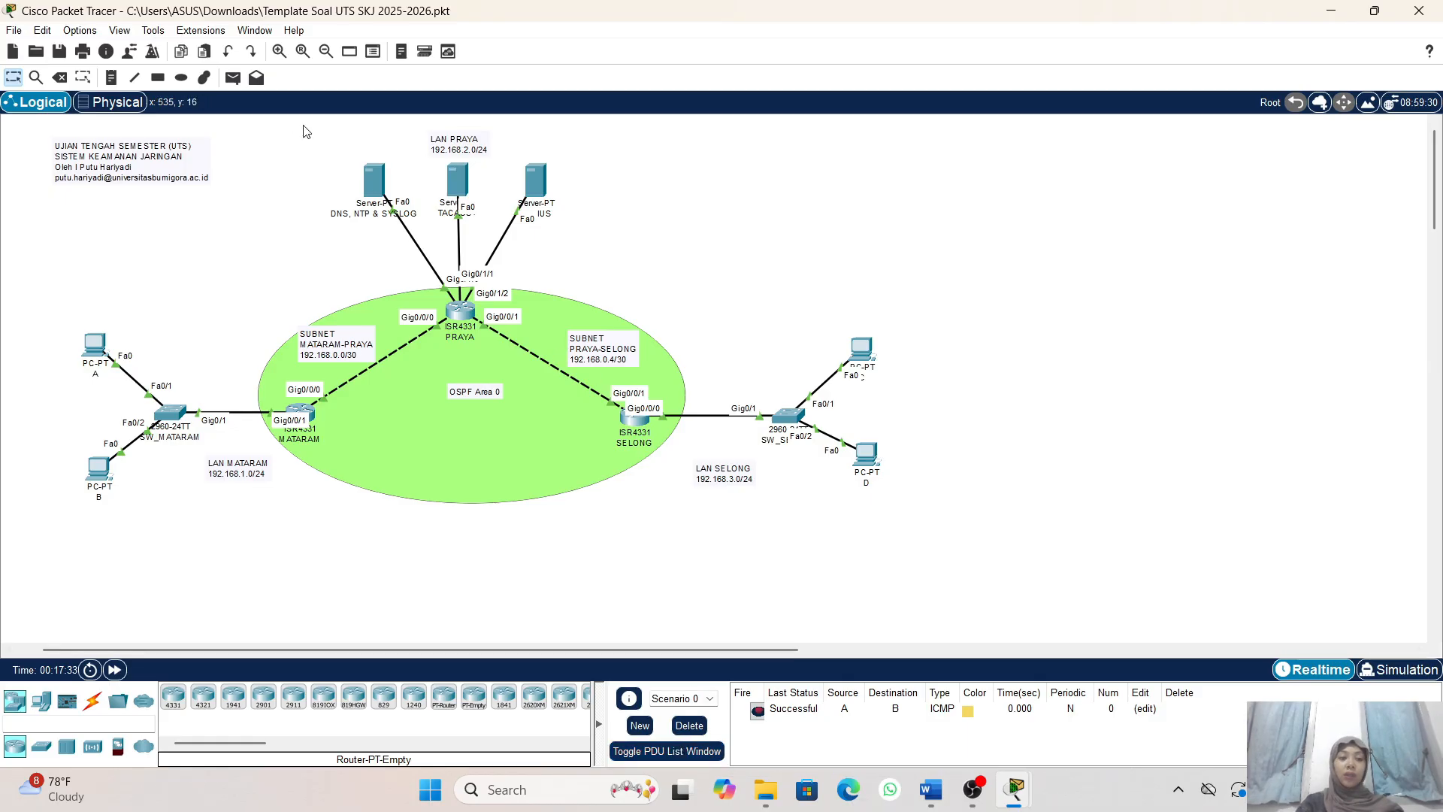
pyautogui.click(233, 77)
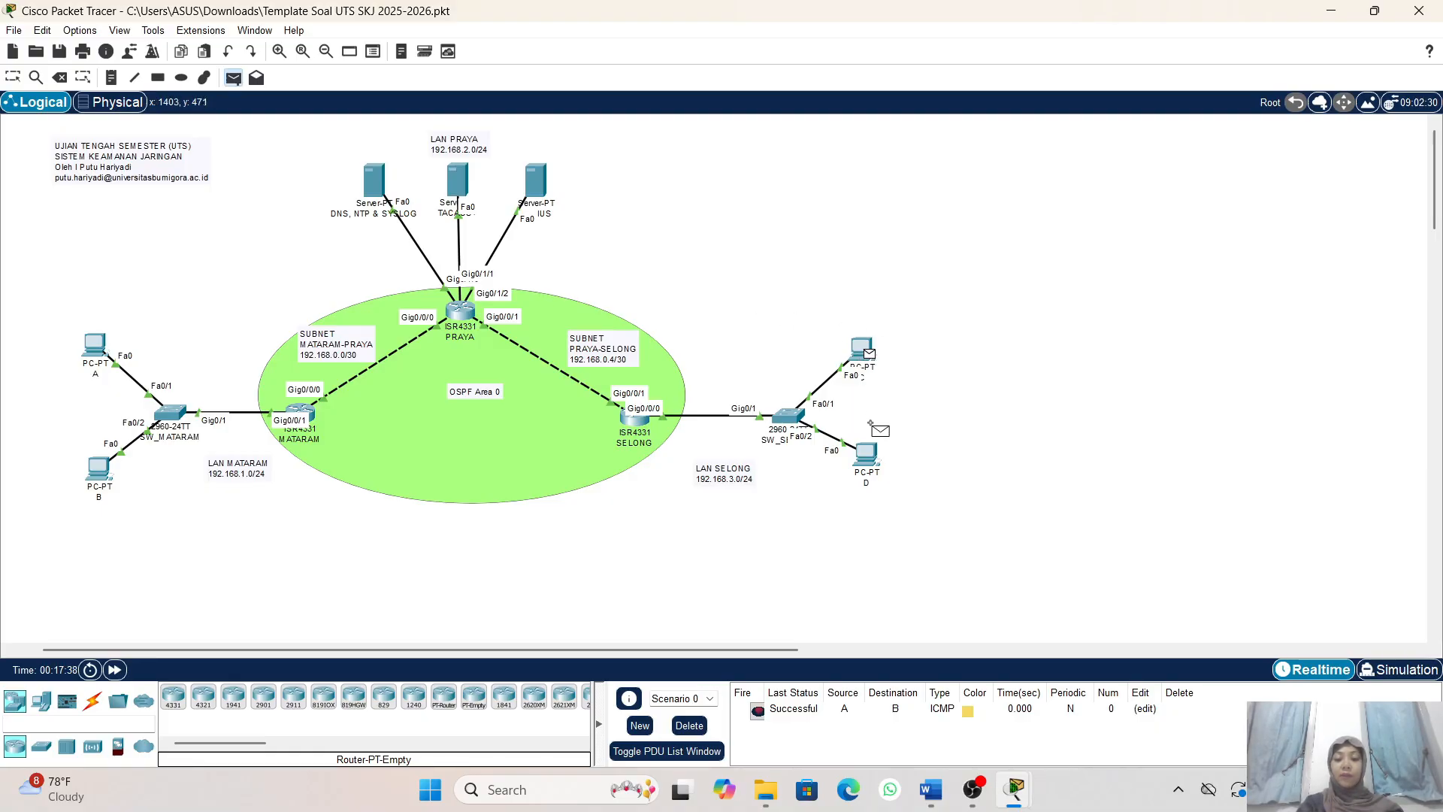
pyautogui.click(872, 462)
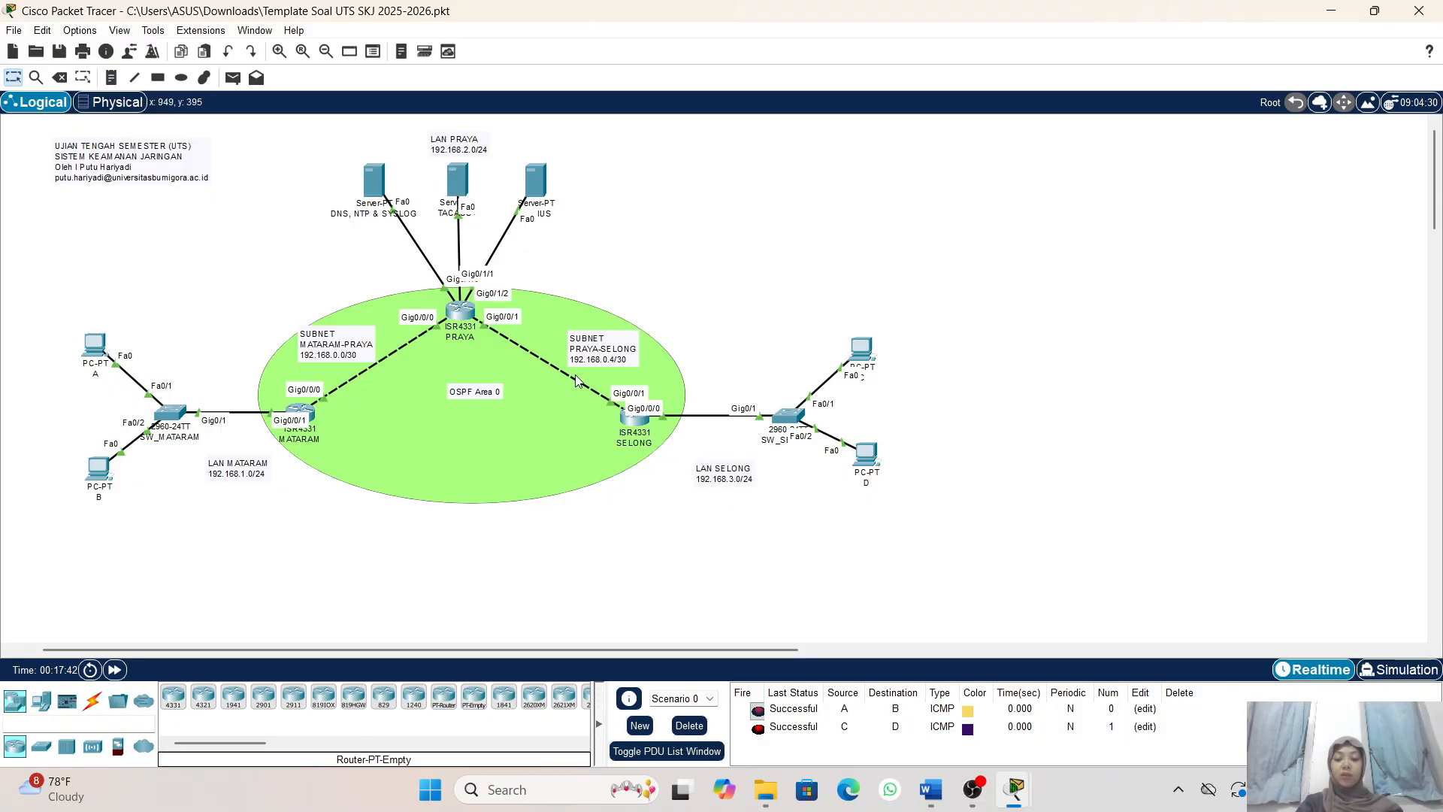
# - Send a simple PDU from the DNS, NTP & SYSLOG server to the TACACS+ server in LAN PRAYA
pyautogui.hscroll(-1, 575, 375)
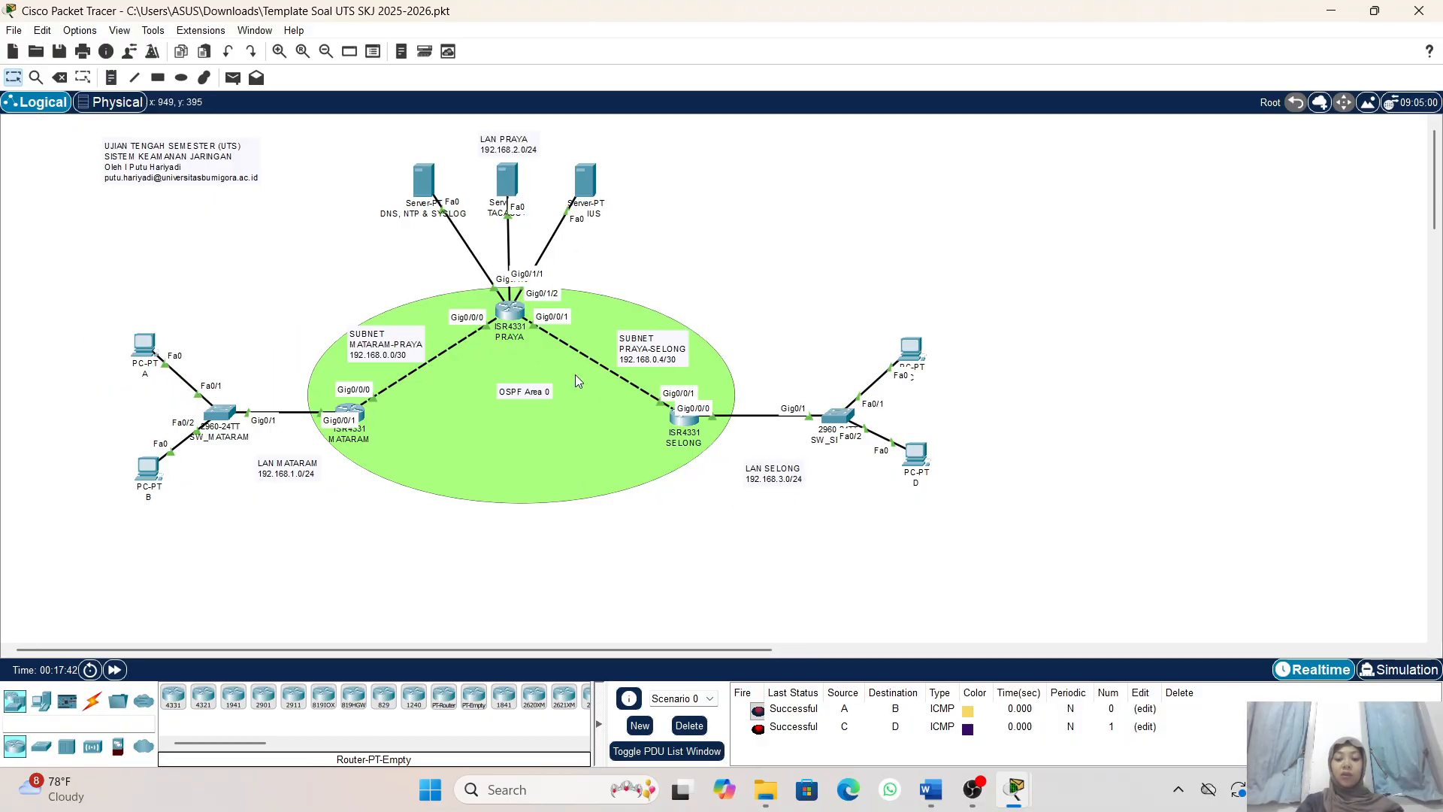
pyautogui.click(233, 77)
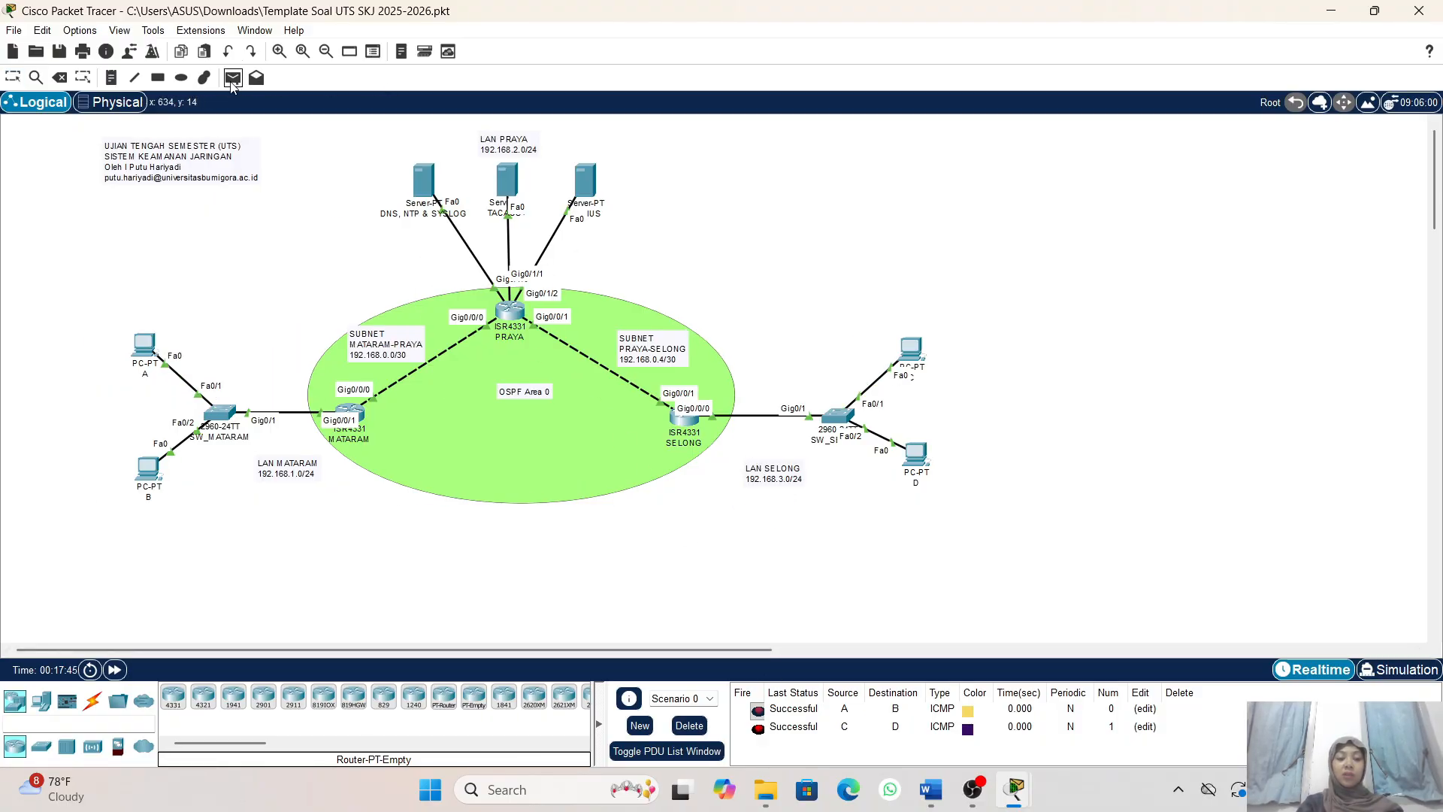
pyautogui.click(427, 177)
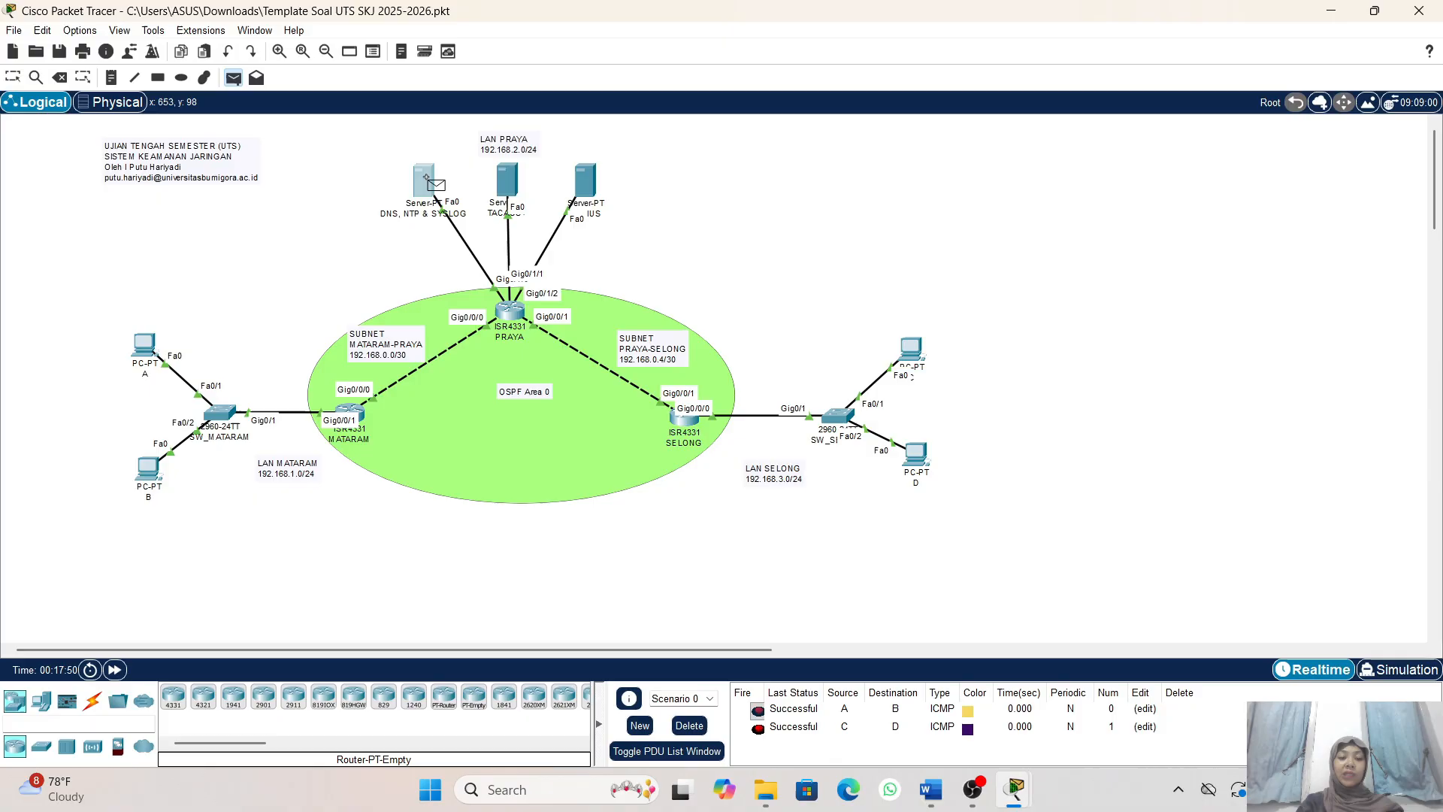
pyautogui.click(509, 185)
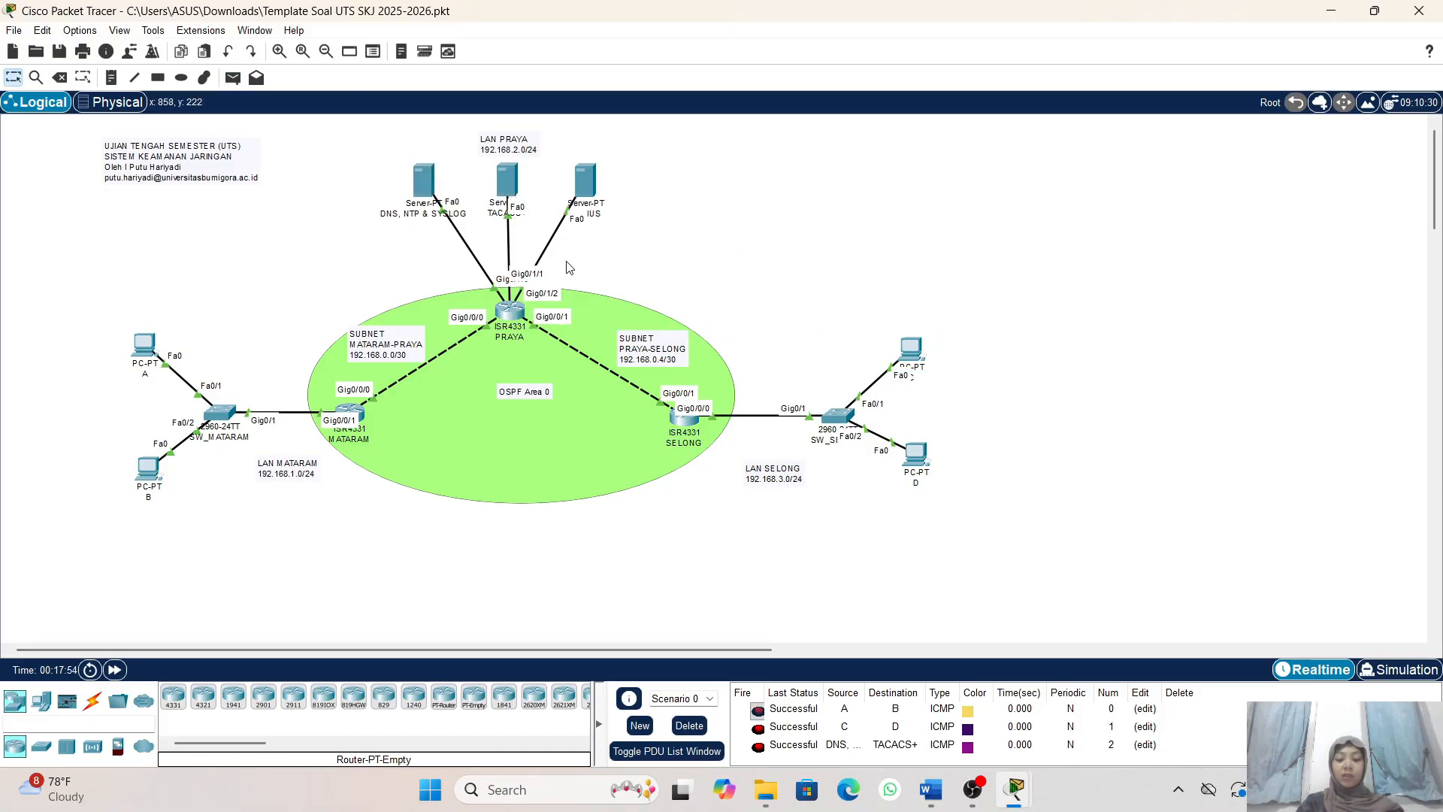
# - Send a simple PDU from the DNS, NTP & SYSLOG server to the RADIUS server in LAN PRAYA
pyautogui.click(233, 78)
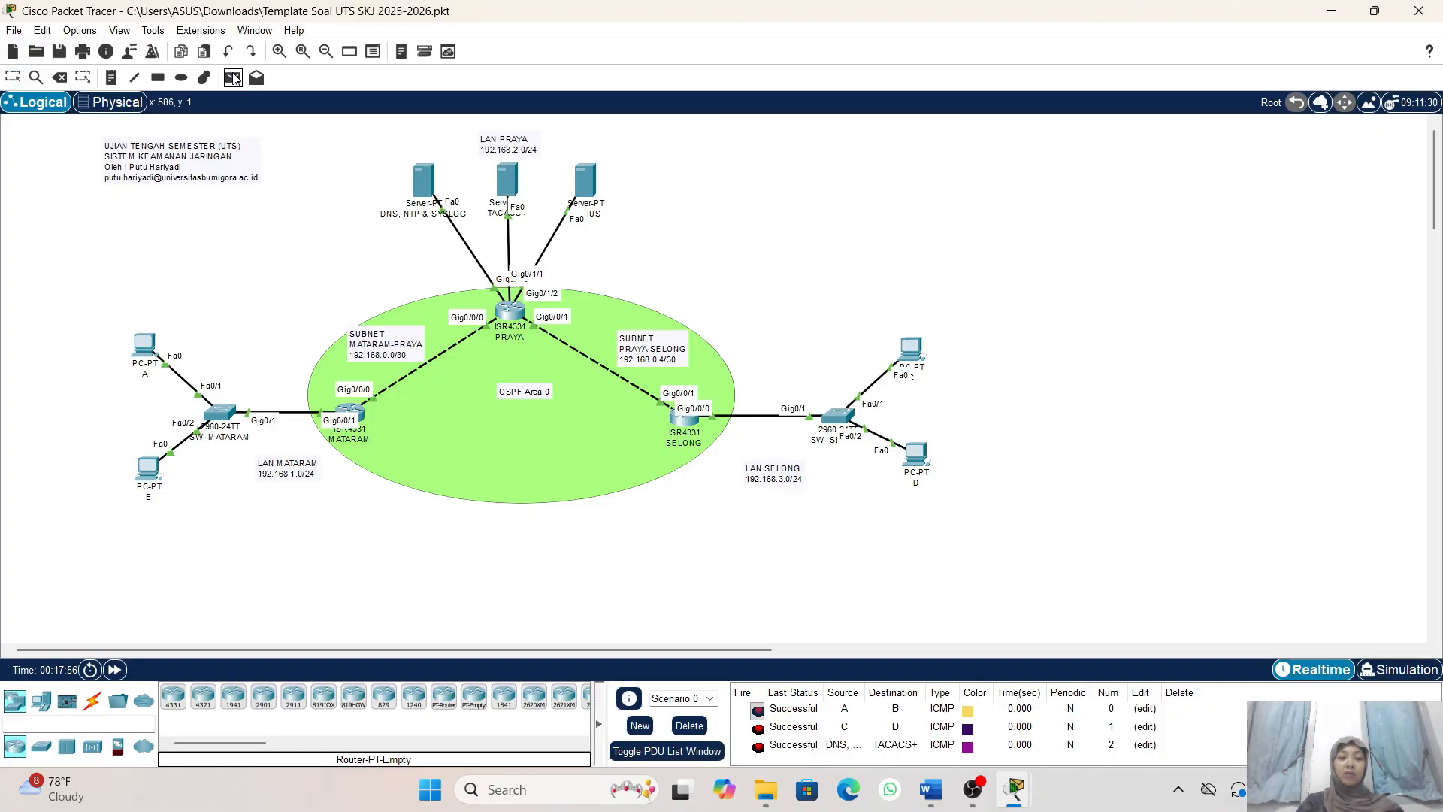
pyautogui.click(421, 188)
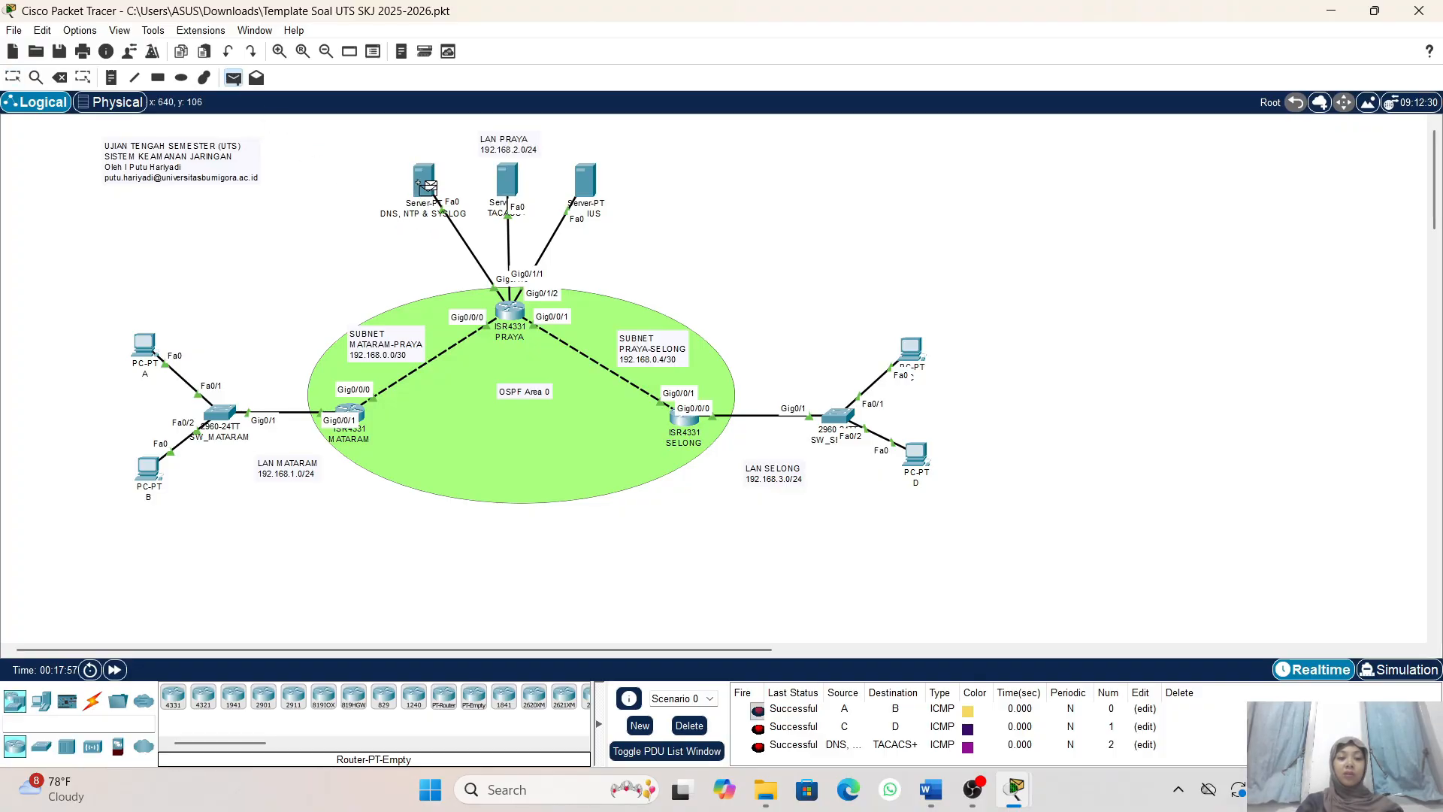
pyautogui.click(586, 180)
pyautogui.scroll(-2, 757, 619)
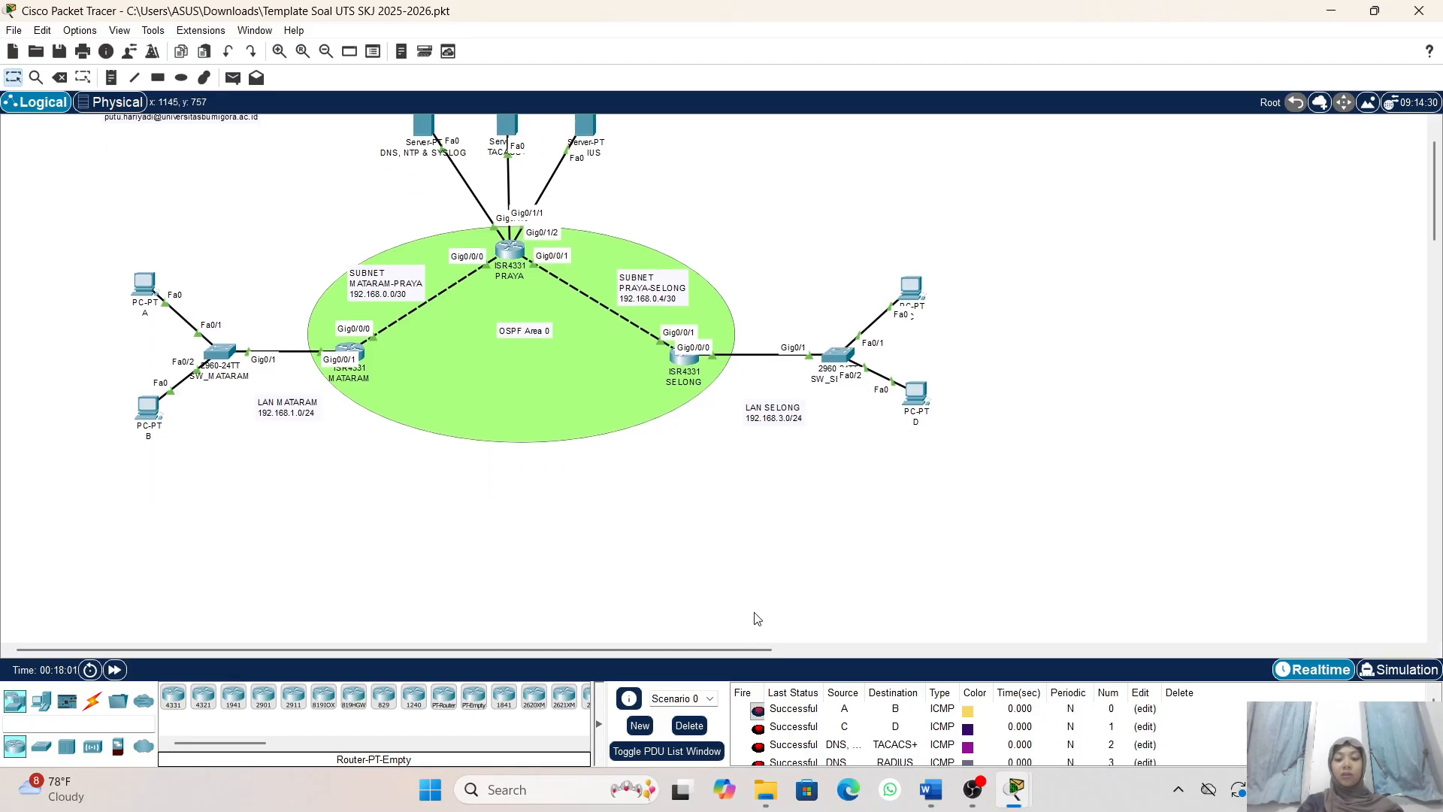
pyautogui.scroll(2, 757, 619)
pyautogui.scroll(-1, 832, 737)
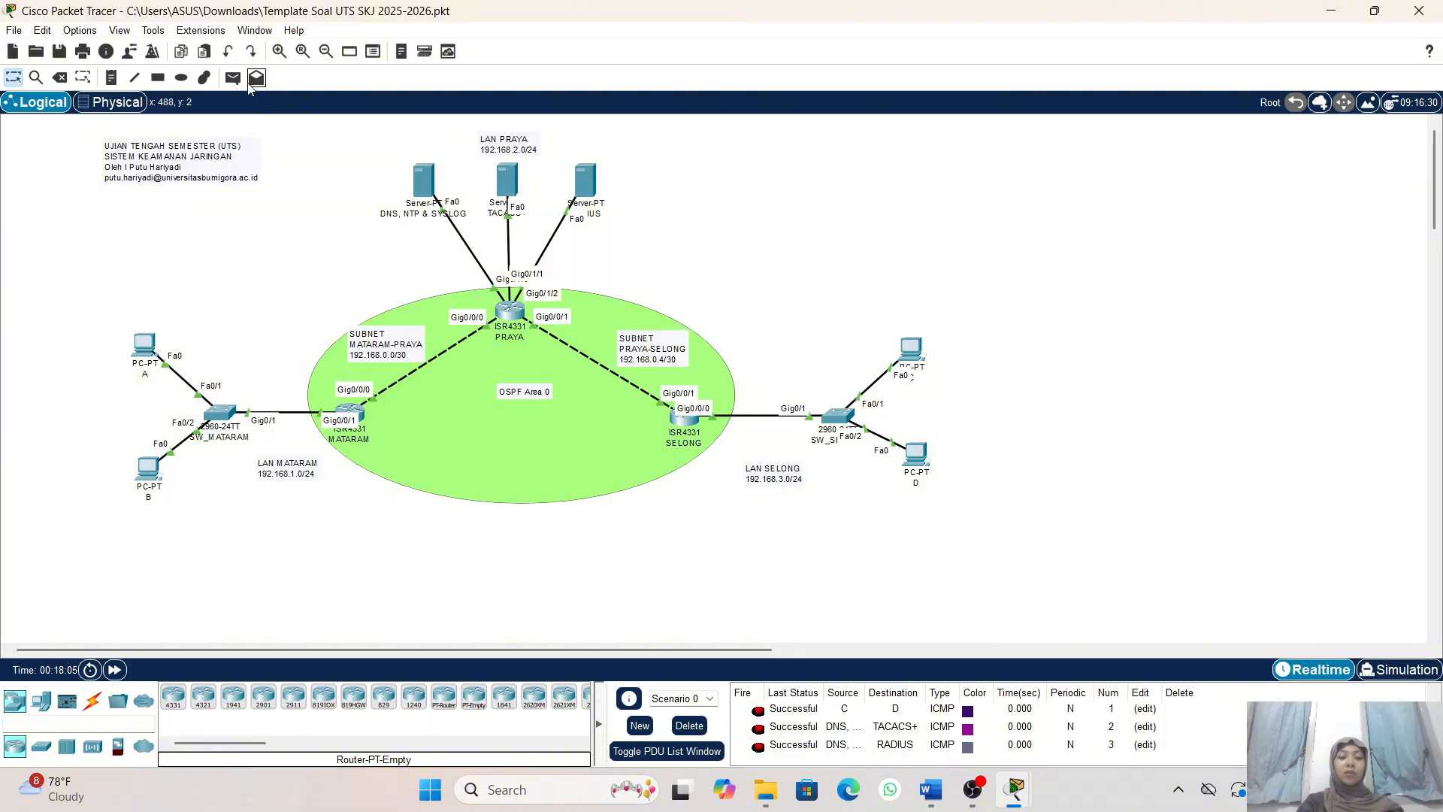
# - Send a simple PDU from PC A in LAN MATARAM to PC C in LAN SELONG and fire that PDU again
pyautogui.click(233, 78)
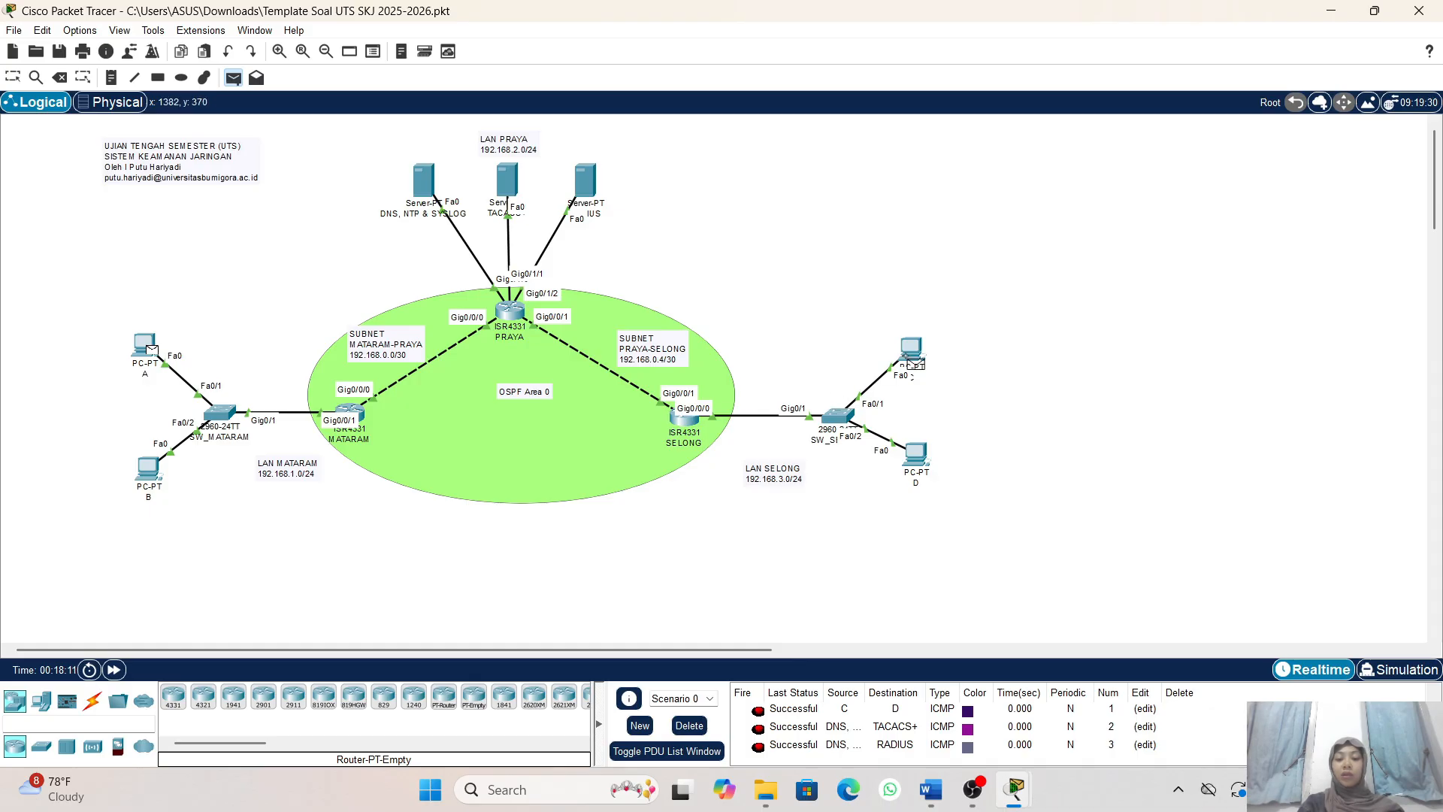
pyautogui.click(914, 352)
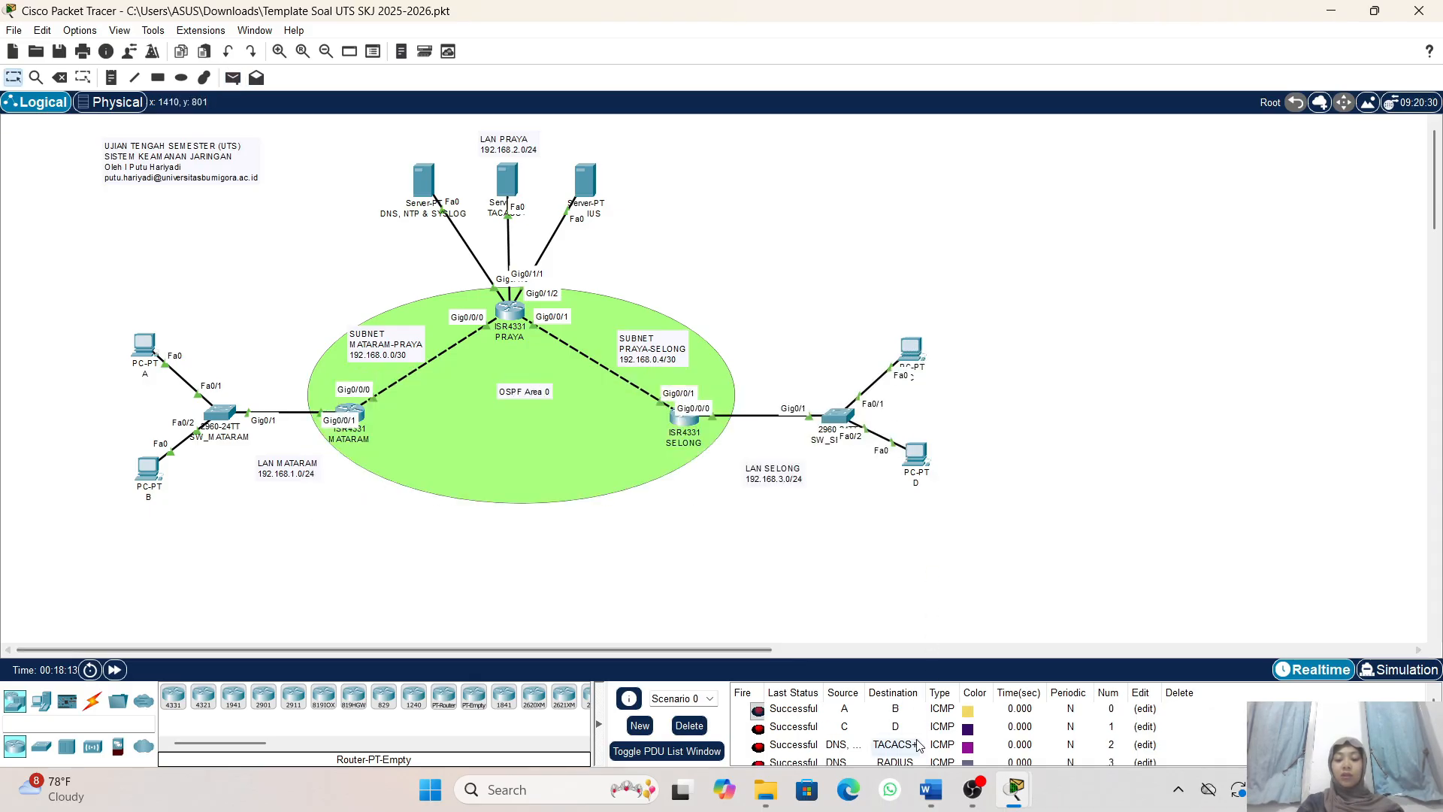
pyautogui.scroll(-1, 918, 745)
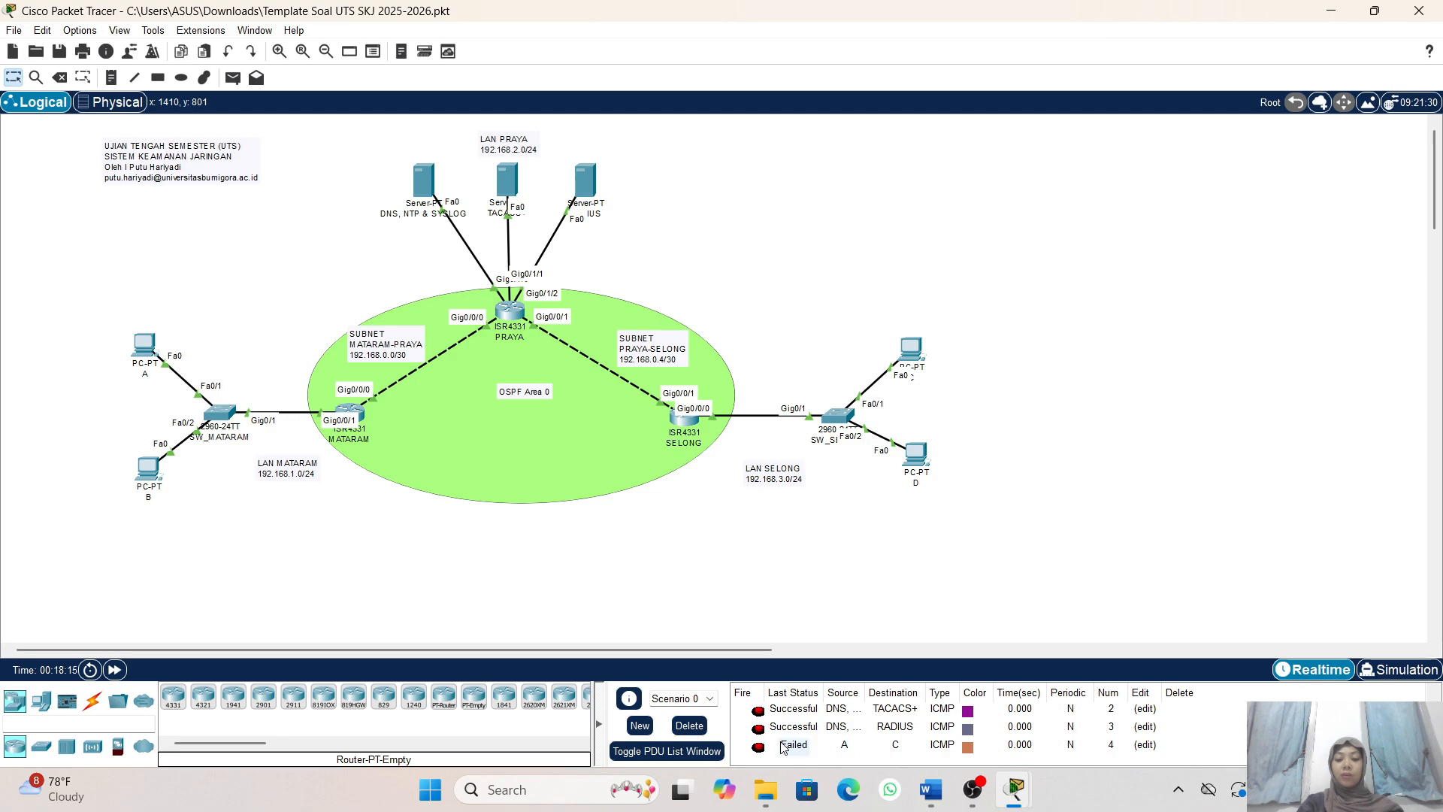
pyautogui.click(758, 747)
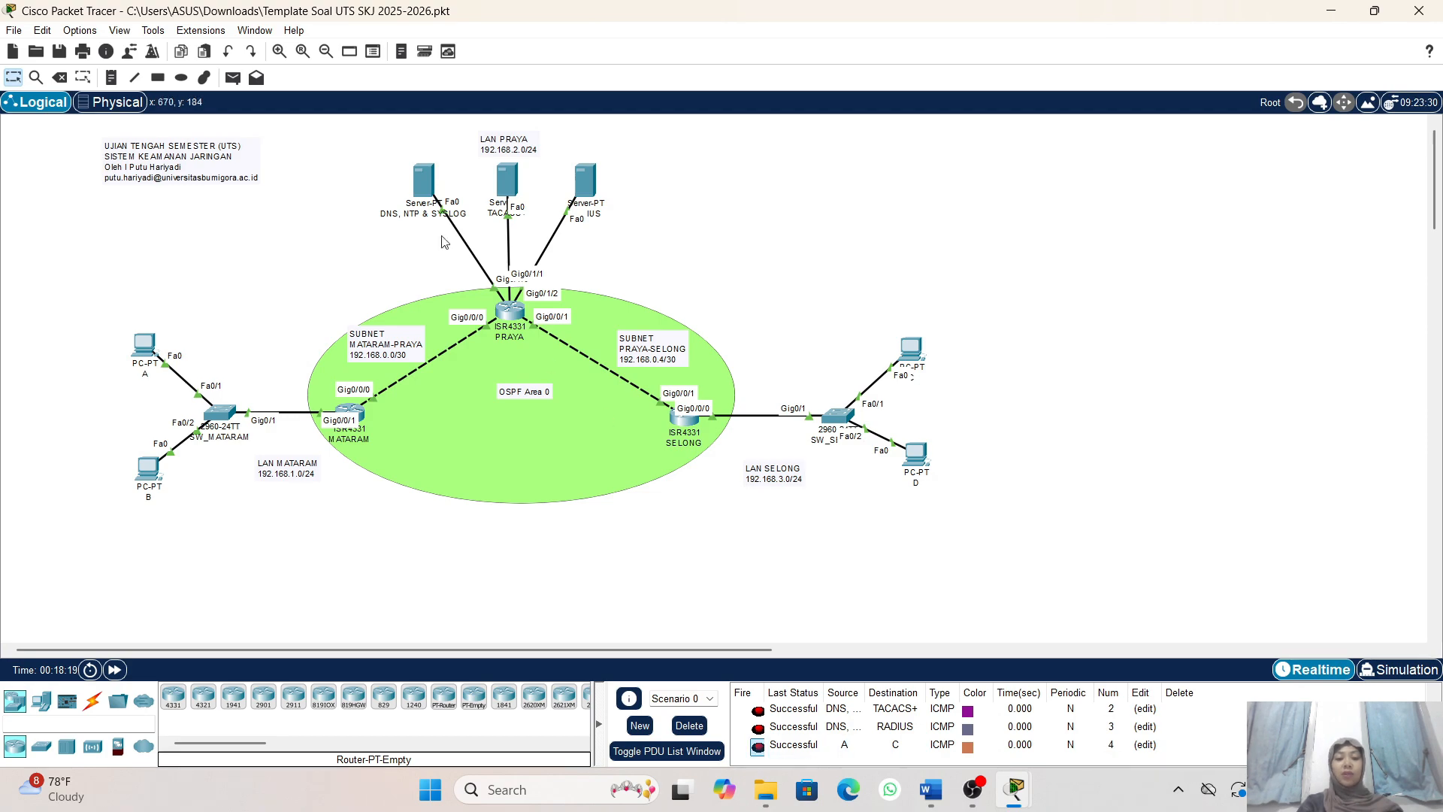
# - Send a simple PDU from the RADIUS server in LAN PRAYA to PC C in LAN SELONG
pyautogui.click(233, 80)
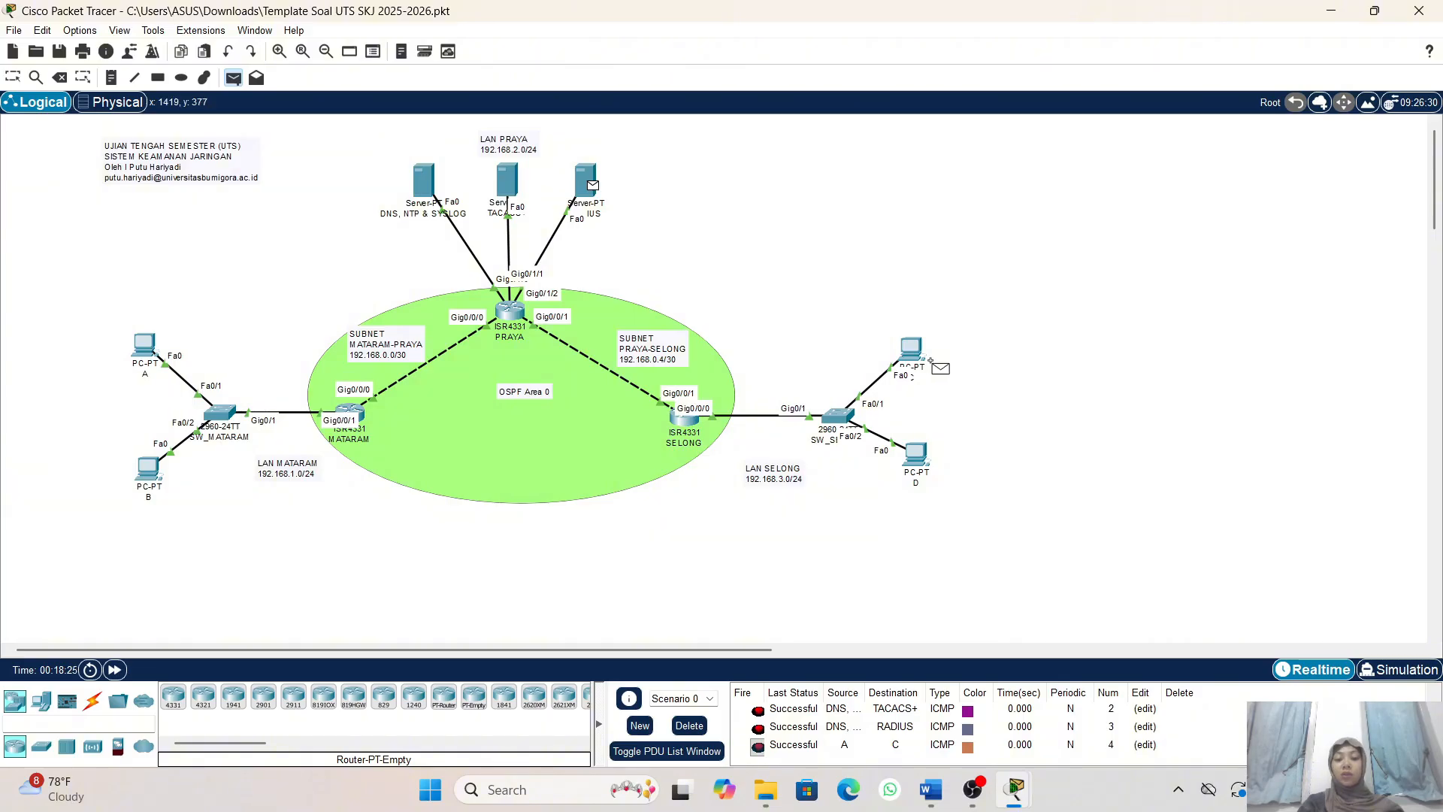
pyautogui.click(913, 350)
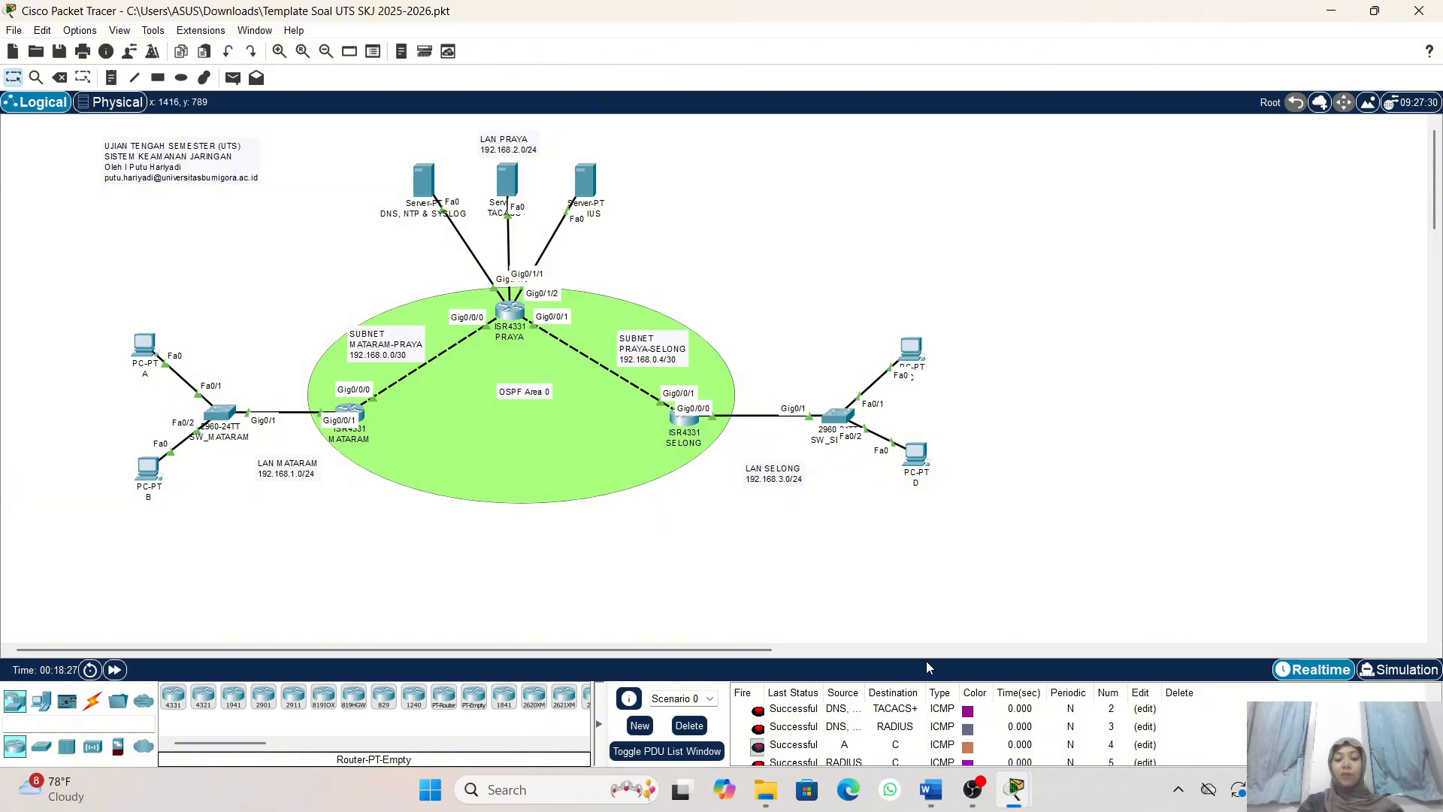
pyautogui.scroll(-1, 932, 715)
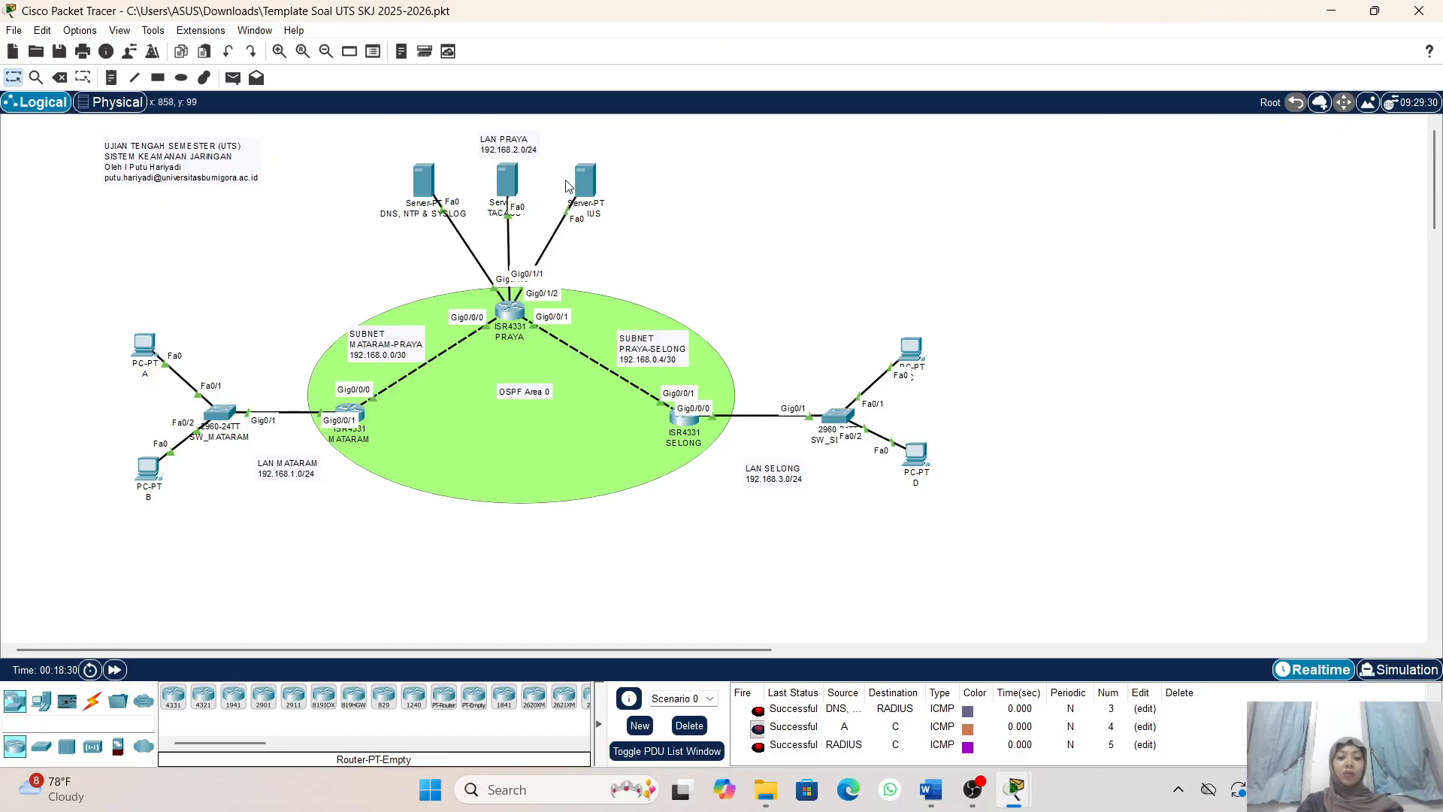
# - Send a simple PDU from the RADIUS server to PC A in LAN MATARAM and review the PDU list
pyautogui.click(232, 78)
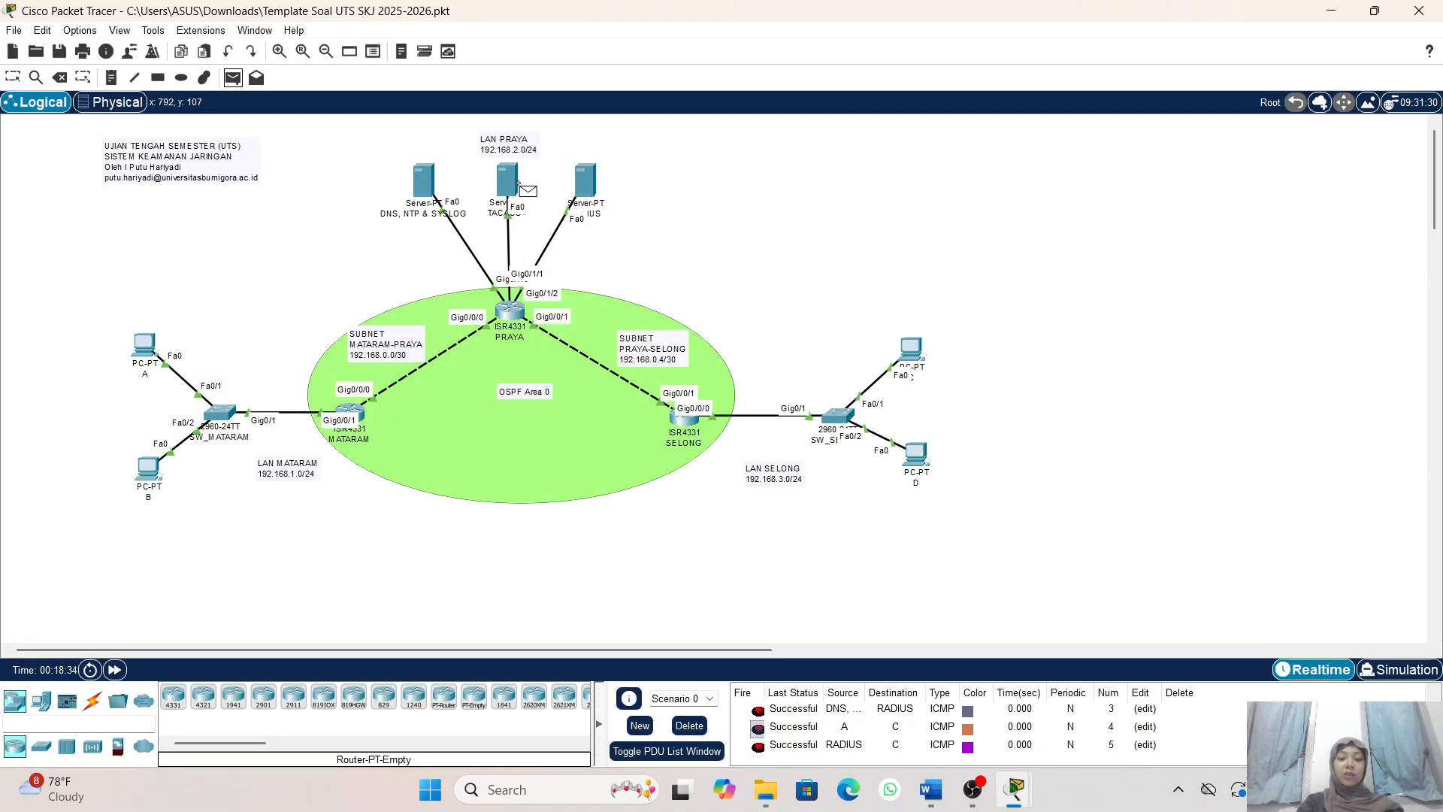
pyautogui.click(581, 180)
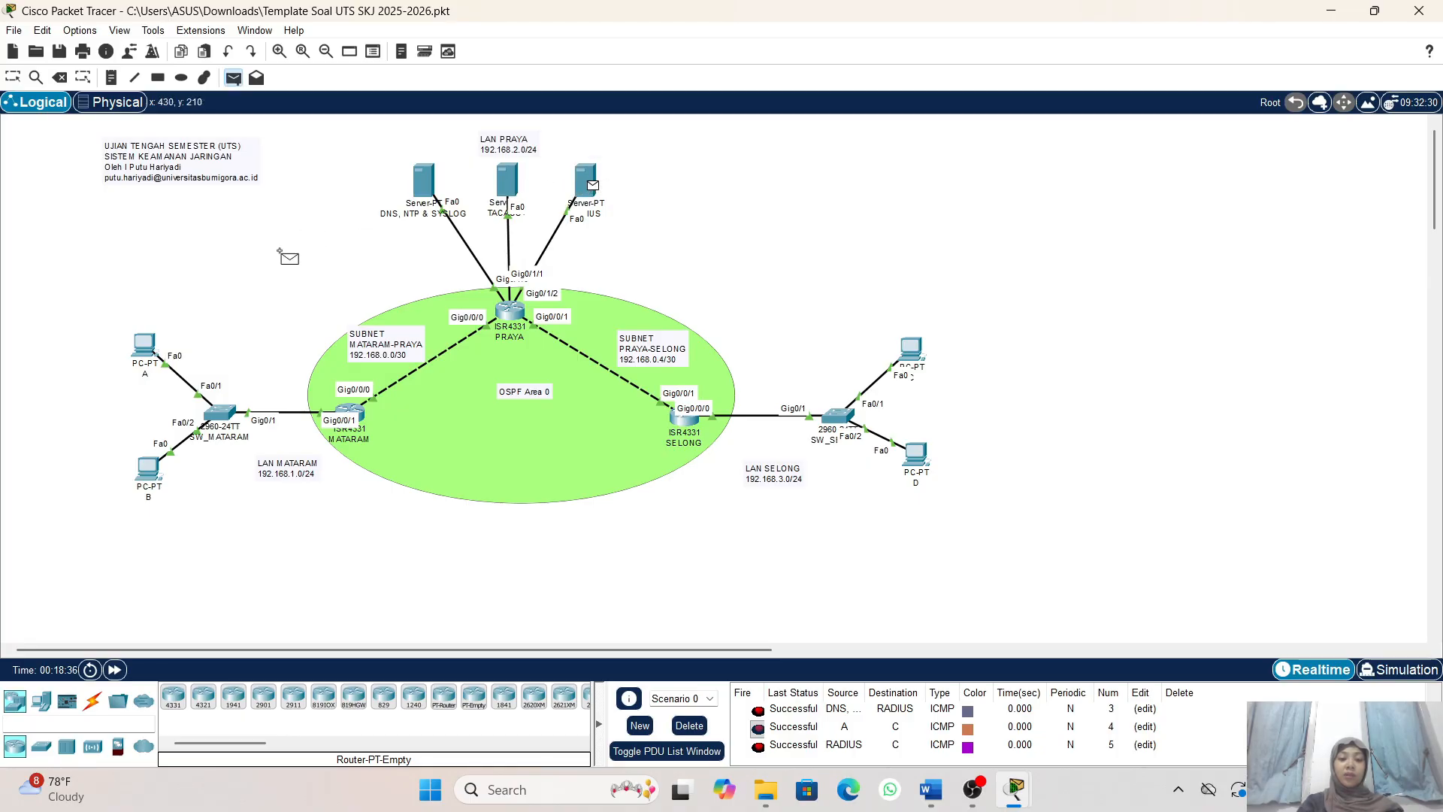
pyautogui.click(148, 346)
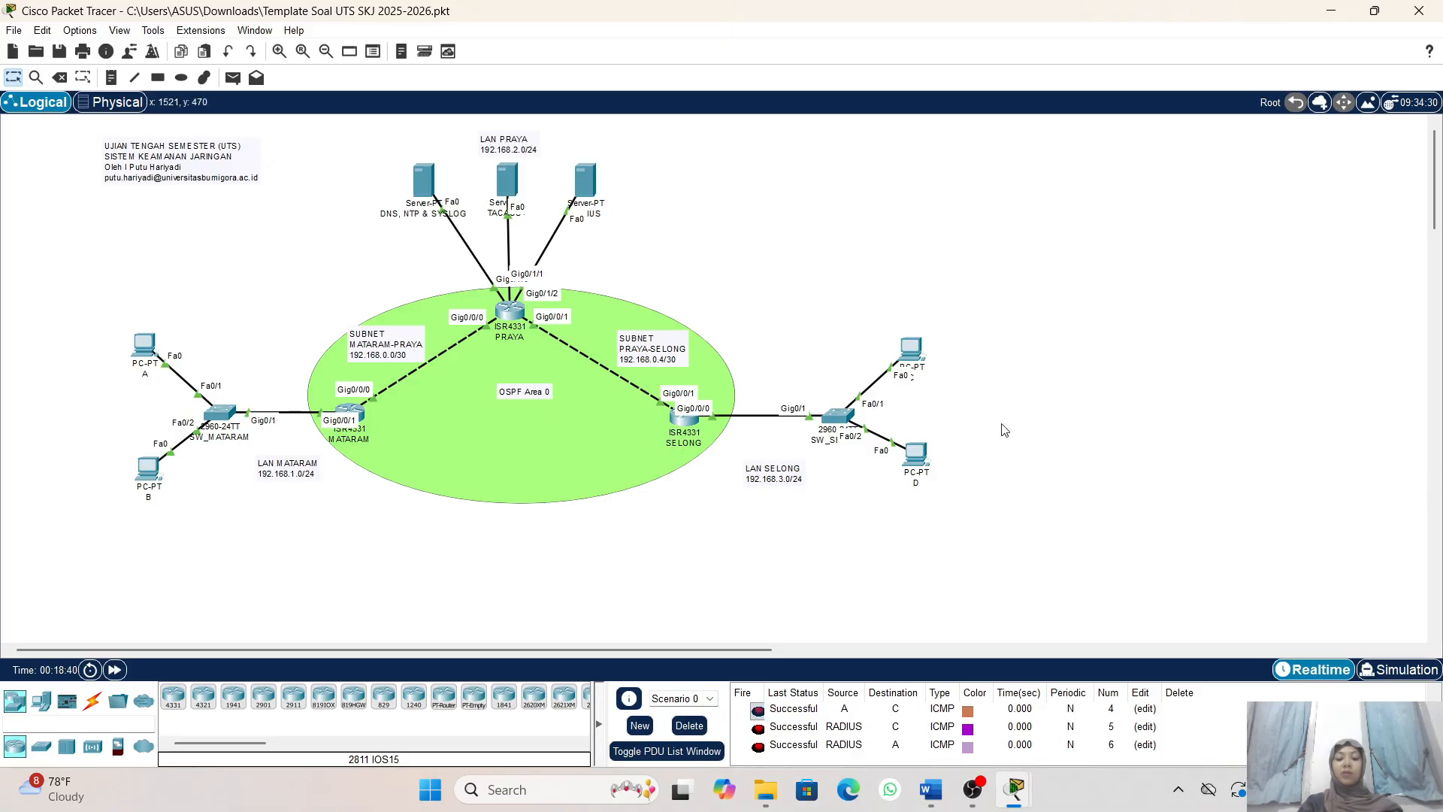
pyautogui.scroll(2, 922, 728)
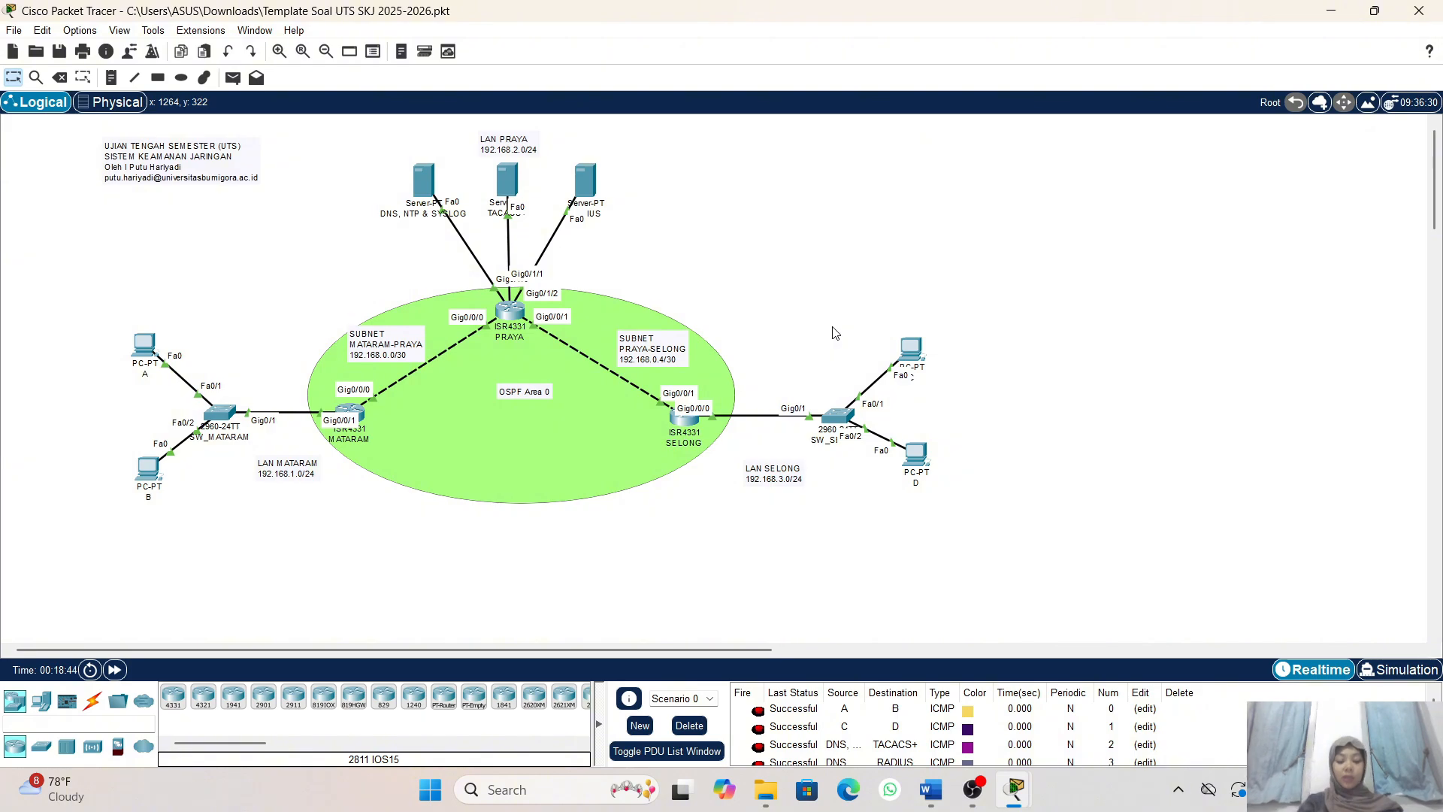
# - Place Packet Tracer beside the Word instructions and examine task 3, covering the RADIUS server's AAA service, client entries and user accounts
pyautogui.press('super+Right')
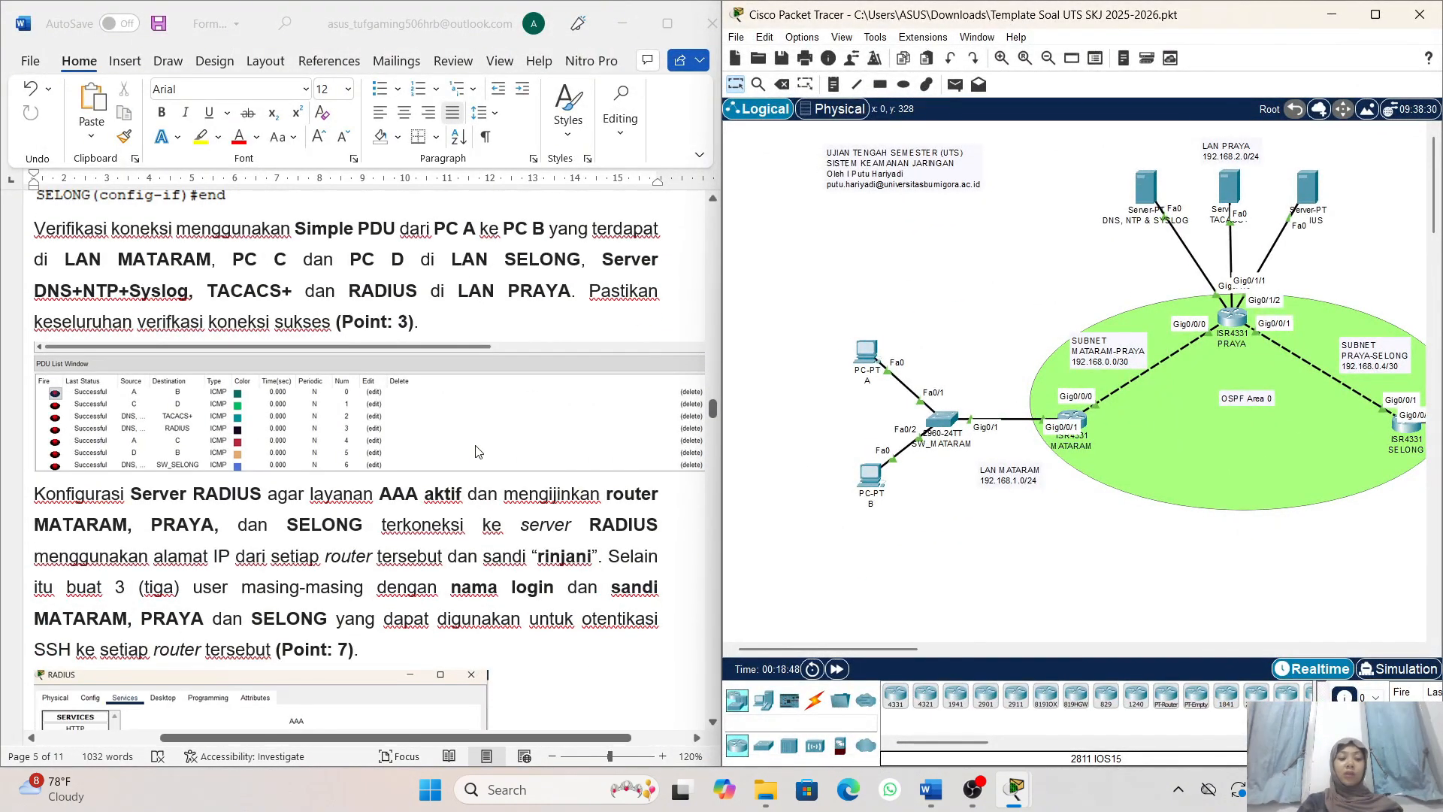
pyautogui.scroll(-1, 479, 450)
pyautogui.scroll(-2, 478, 449)
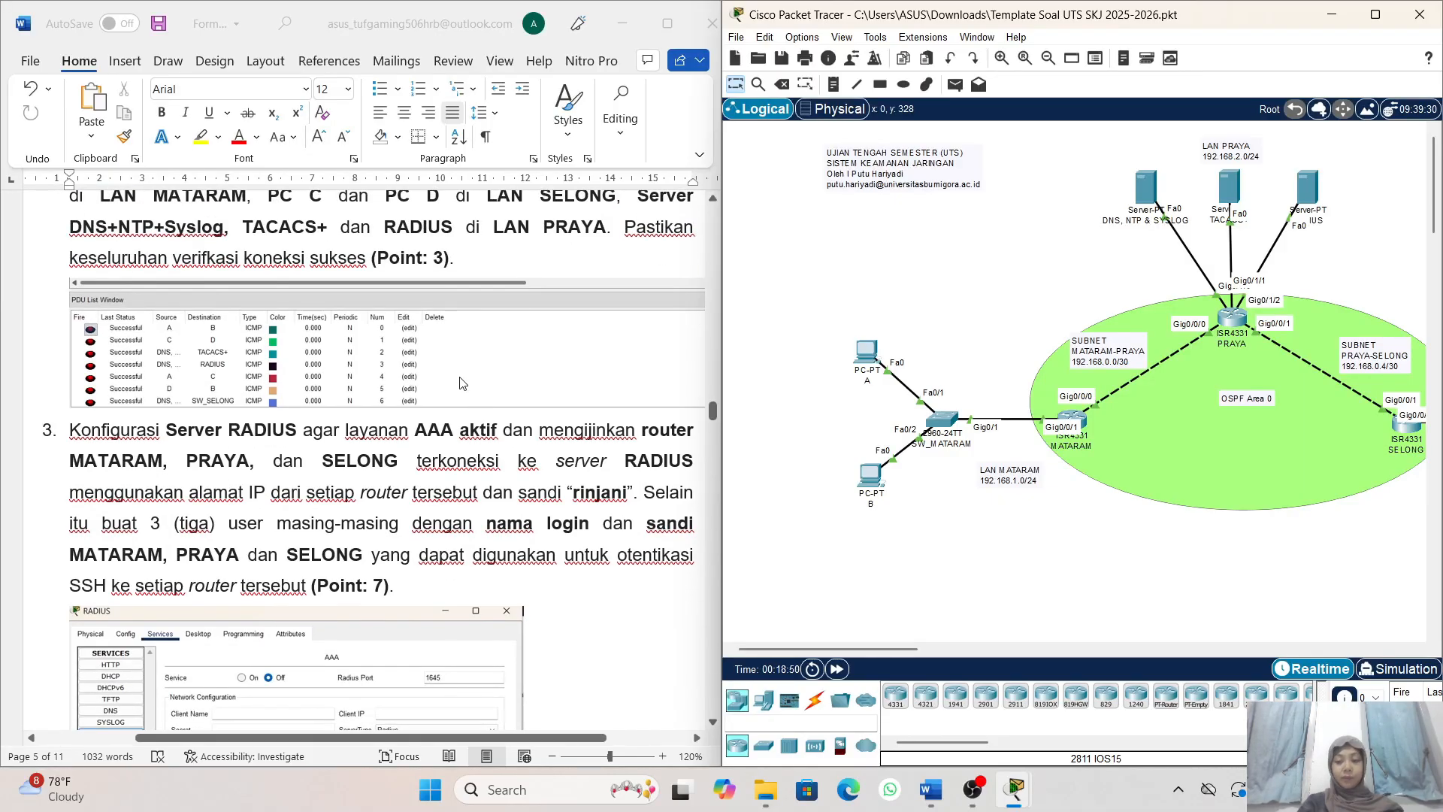
pyautogui.scroll(-1, 425, 398)
pyautogui.scroll(-1, 421, 402)
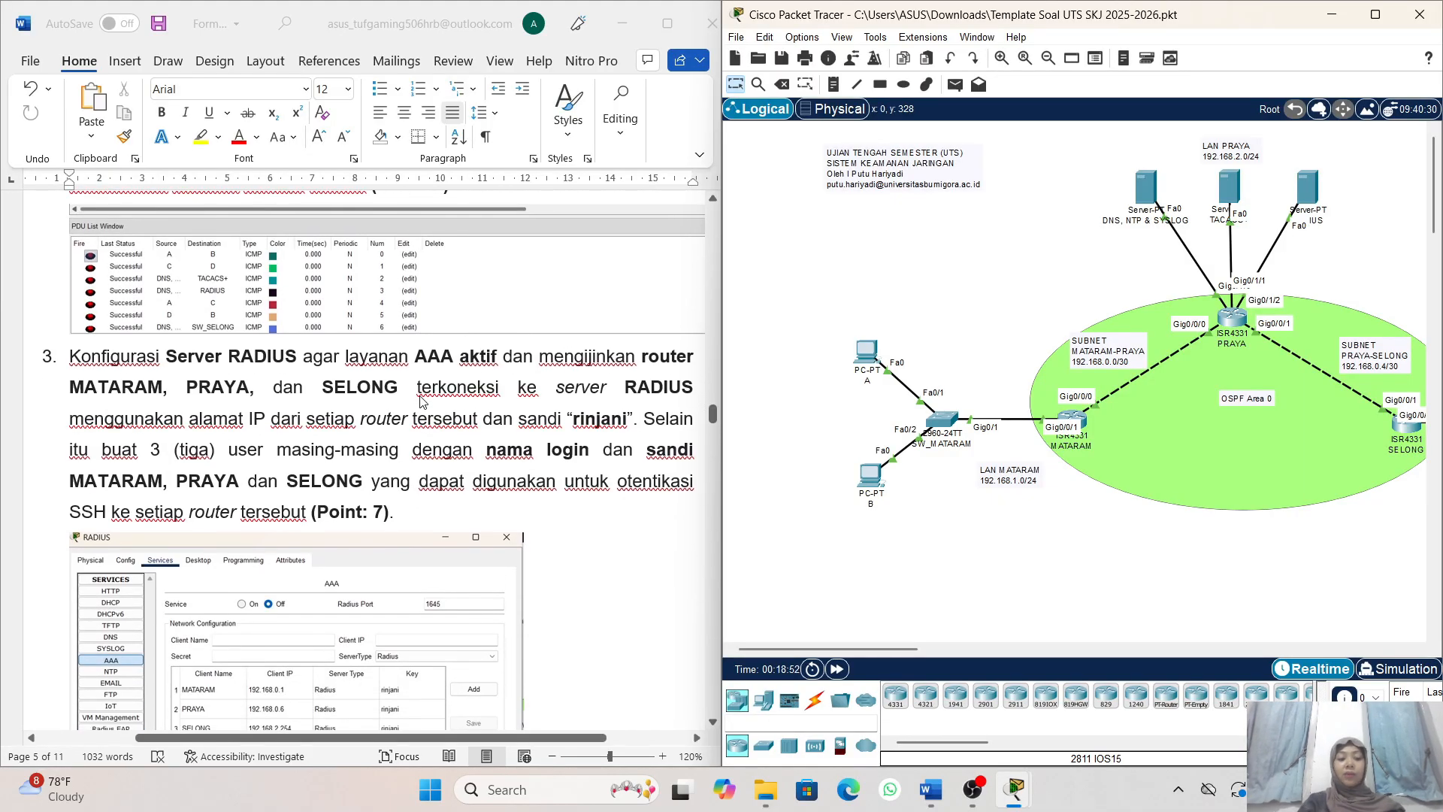
pyautogui.scroll(-1, 336, 388)
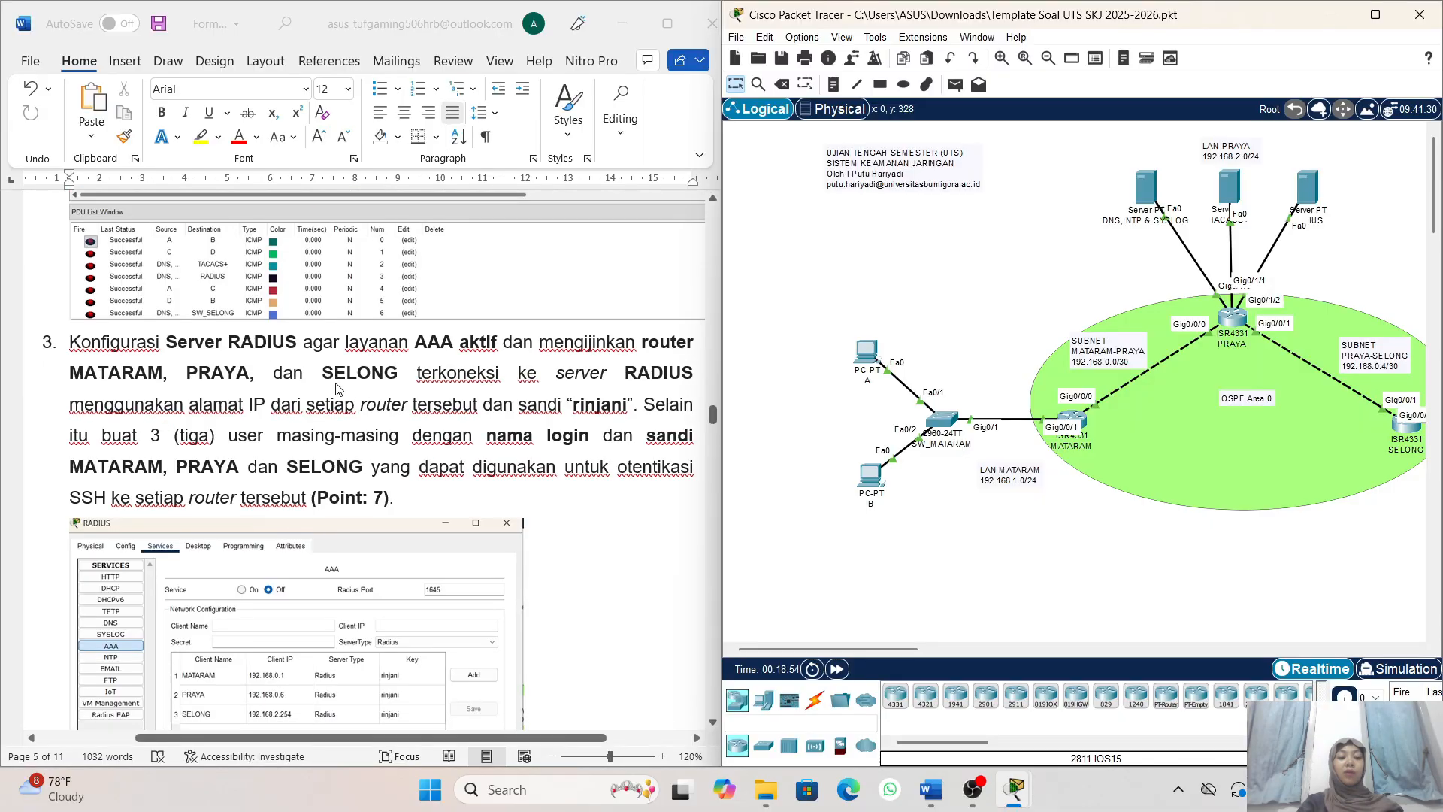
pyautogui.hscroll(1, 341, 349)
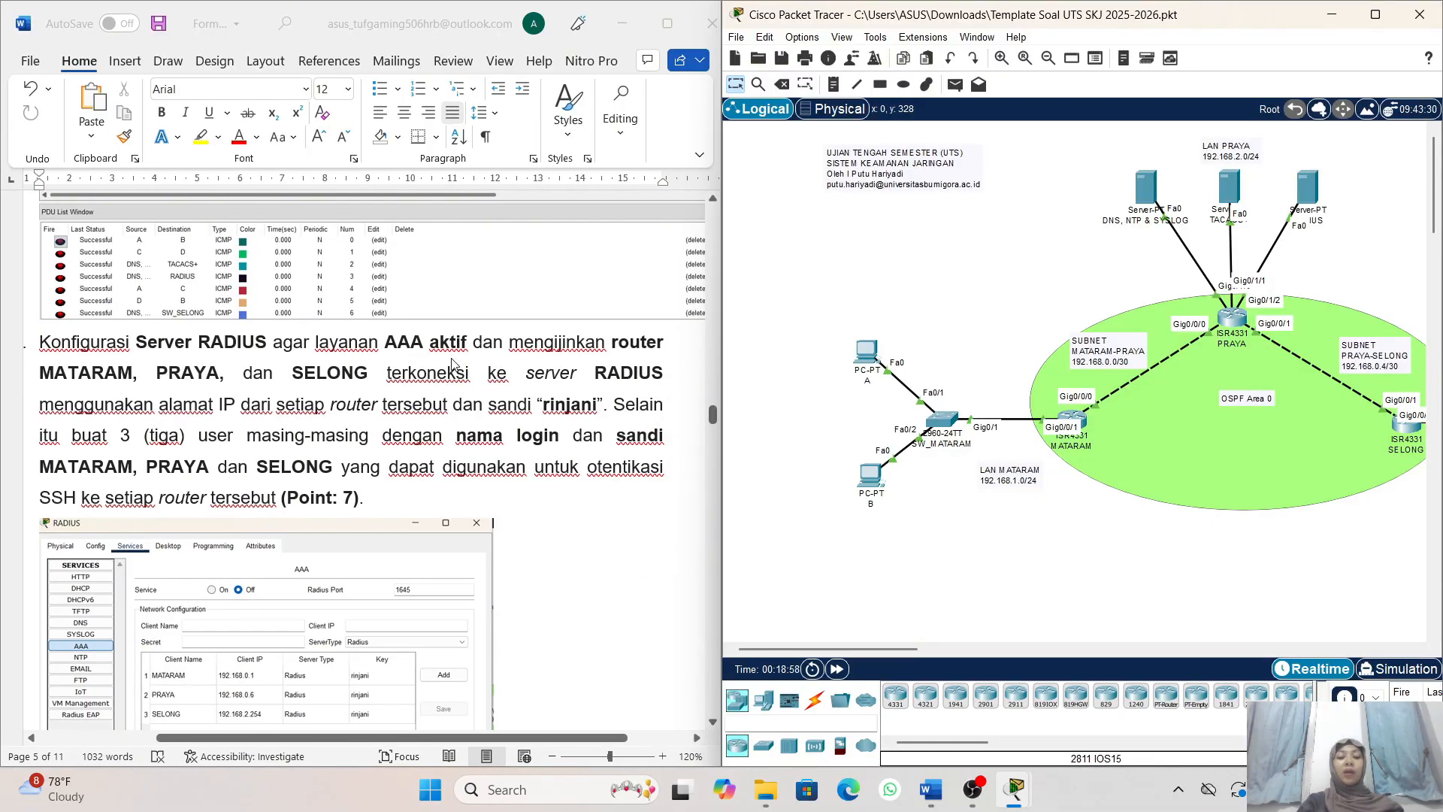
pyautogui.hscroll(-1, 360, 359)
pyautogui.hscroll(-1, 361, 359)
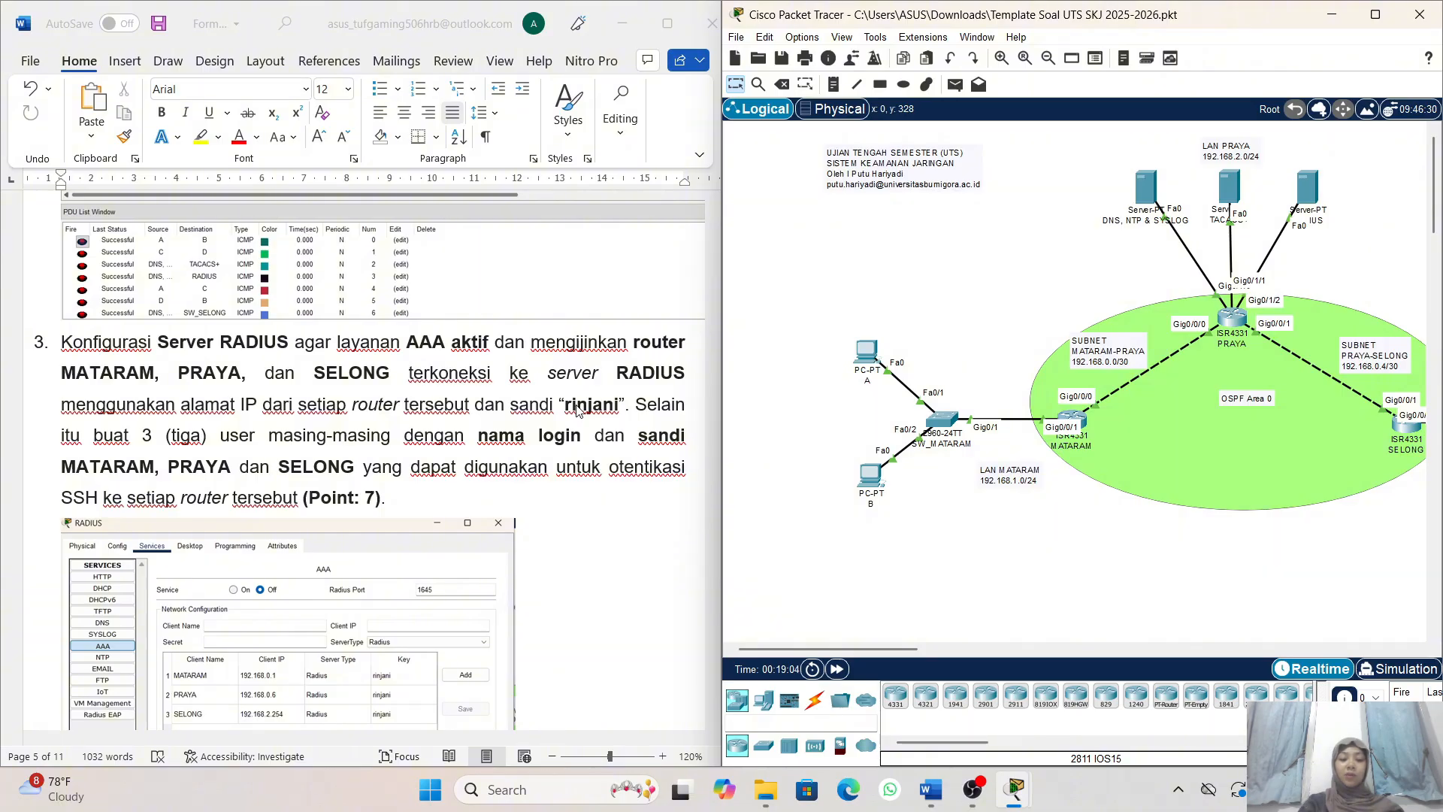
pyautogui.scroll(-1, 578, 410)
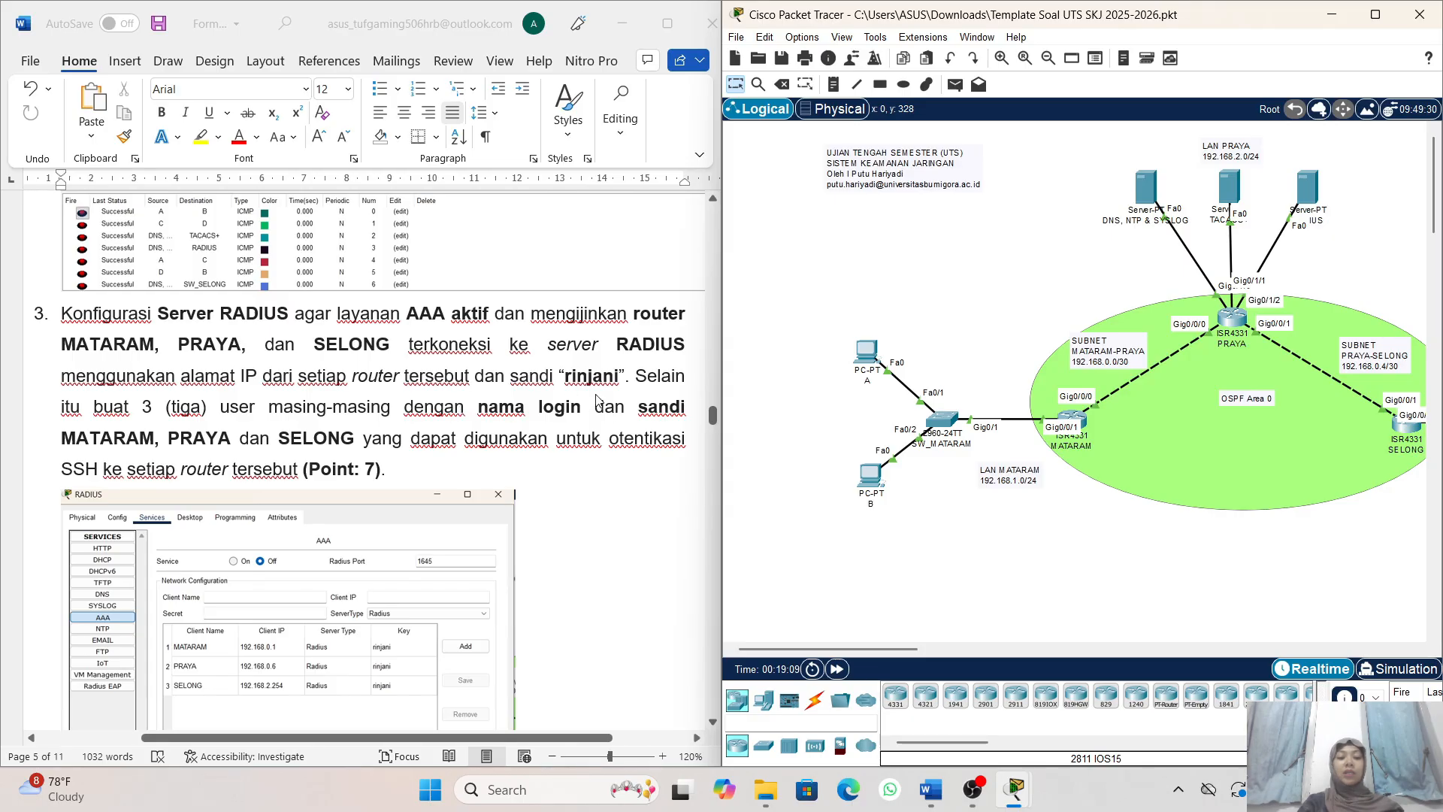
pyautogui.hscroll(-1, 599, 402)
pyautogui.hscroll(-1, 600, 401)
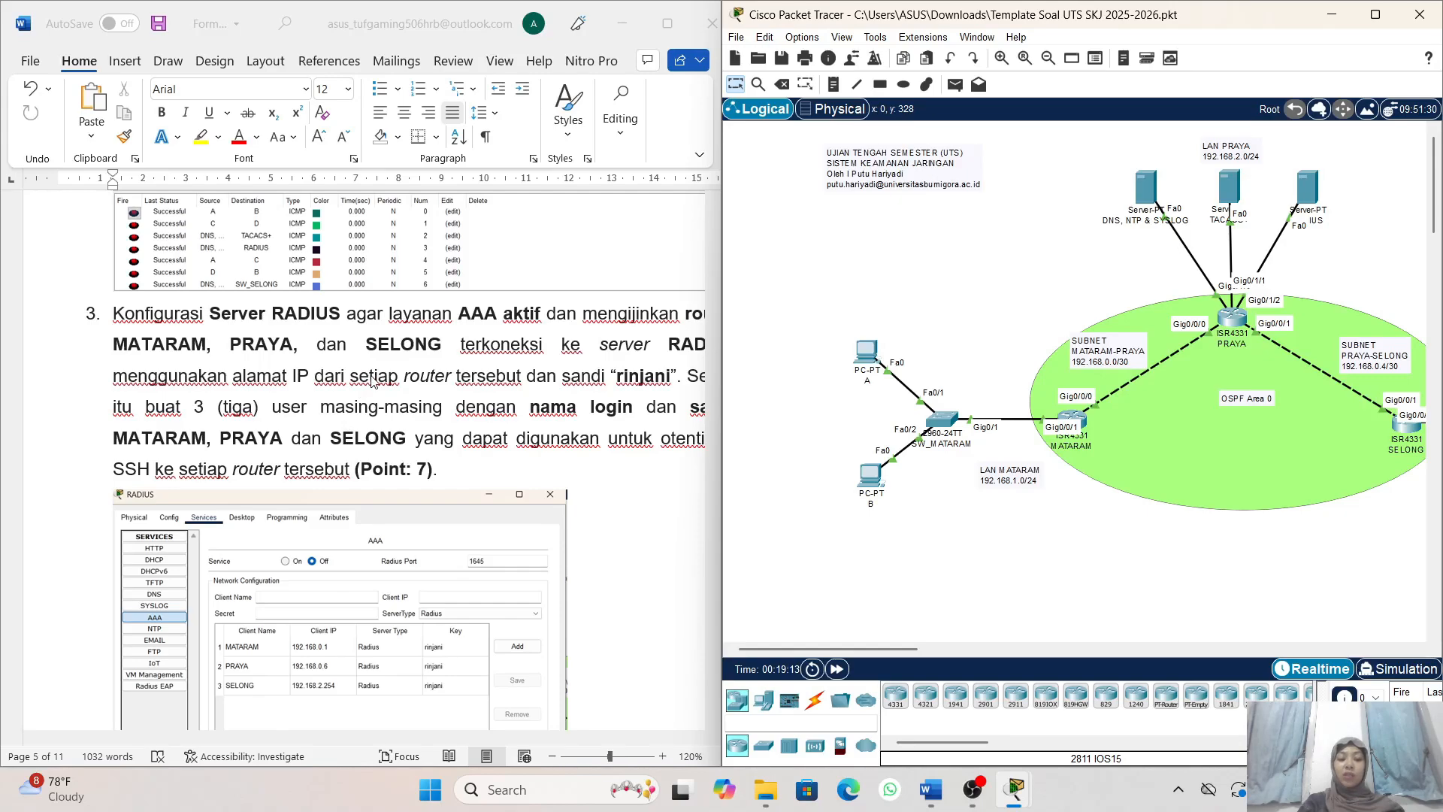
pyautogui.hscroll(2, 585, 423)
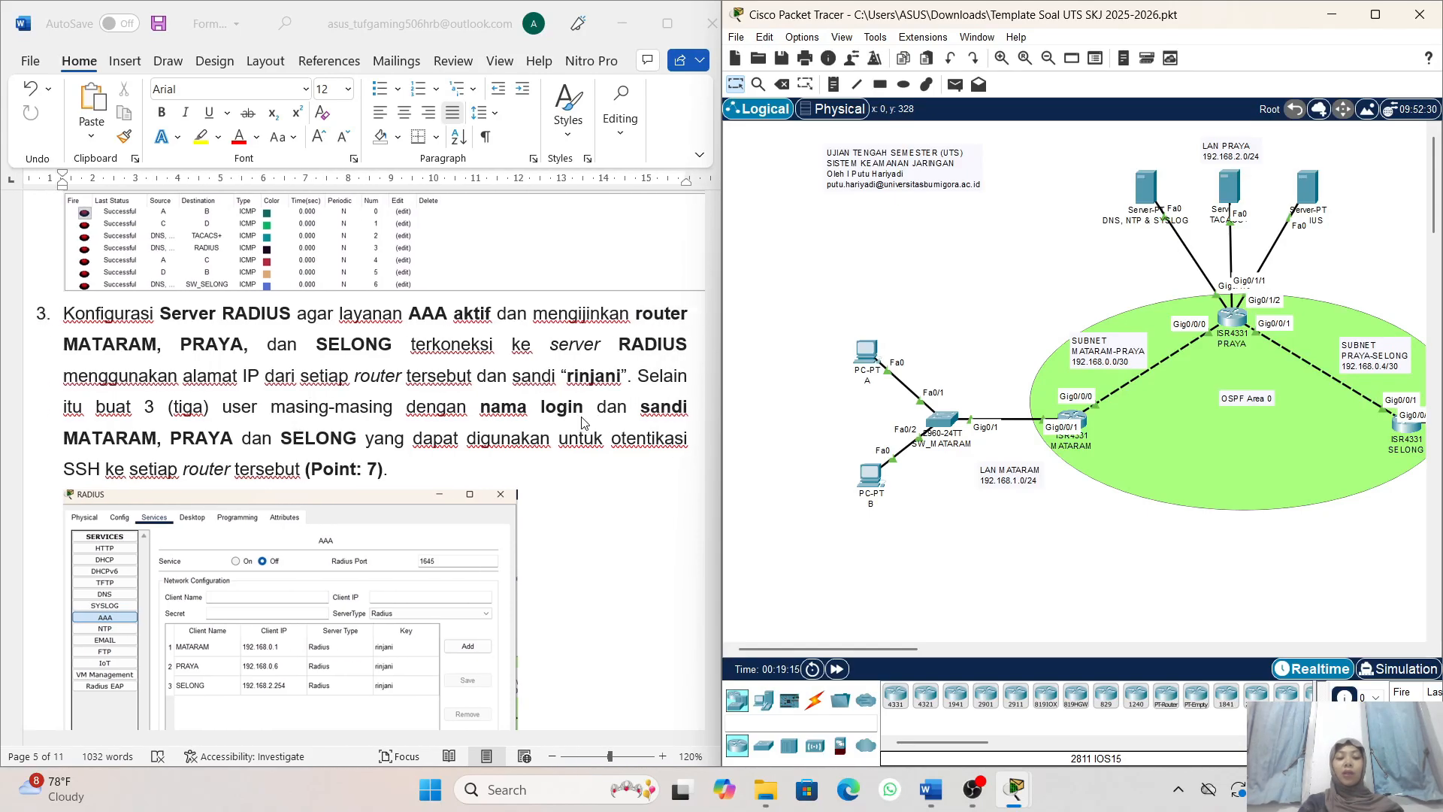
pyautogui.hscroll(-1, 584, 423)
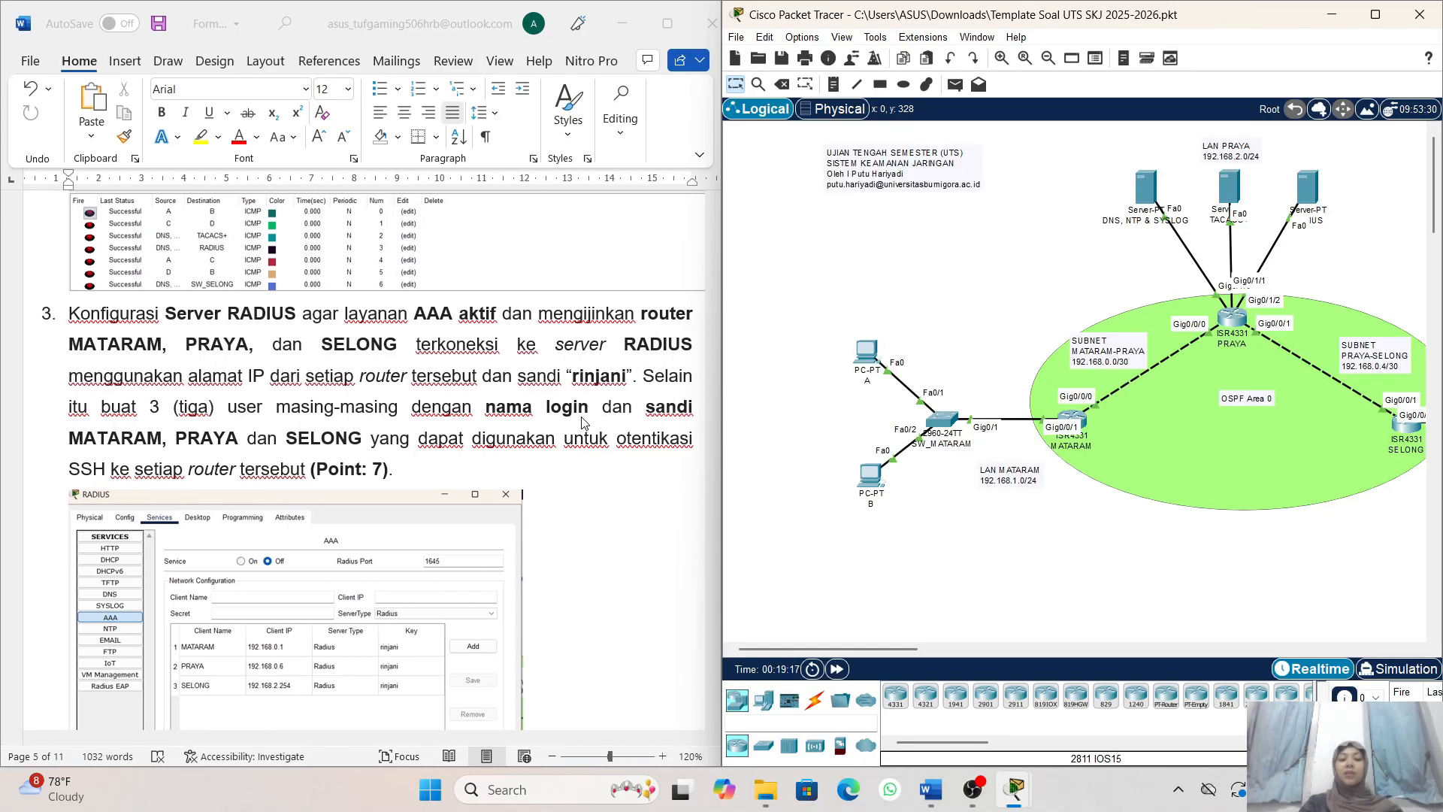
pyautogui.scroll(-1, 584, 422)
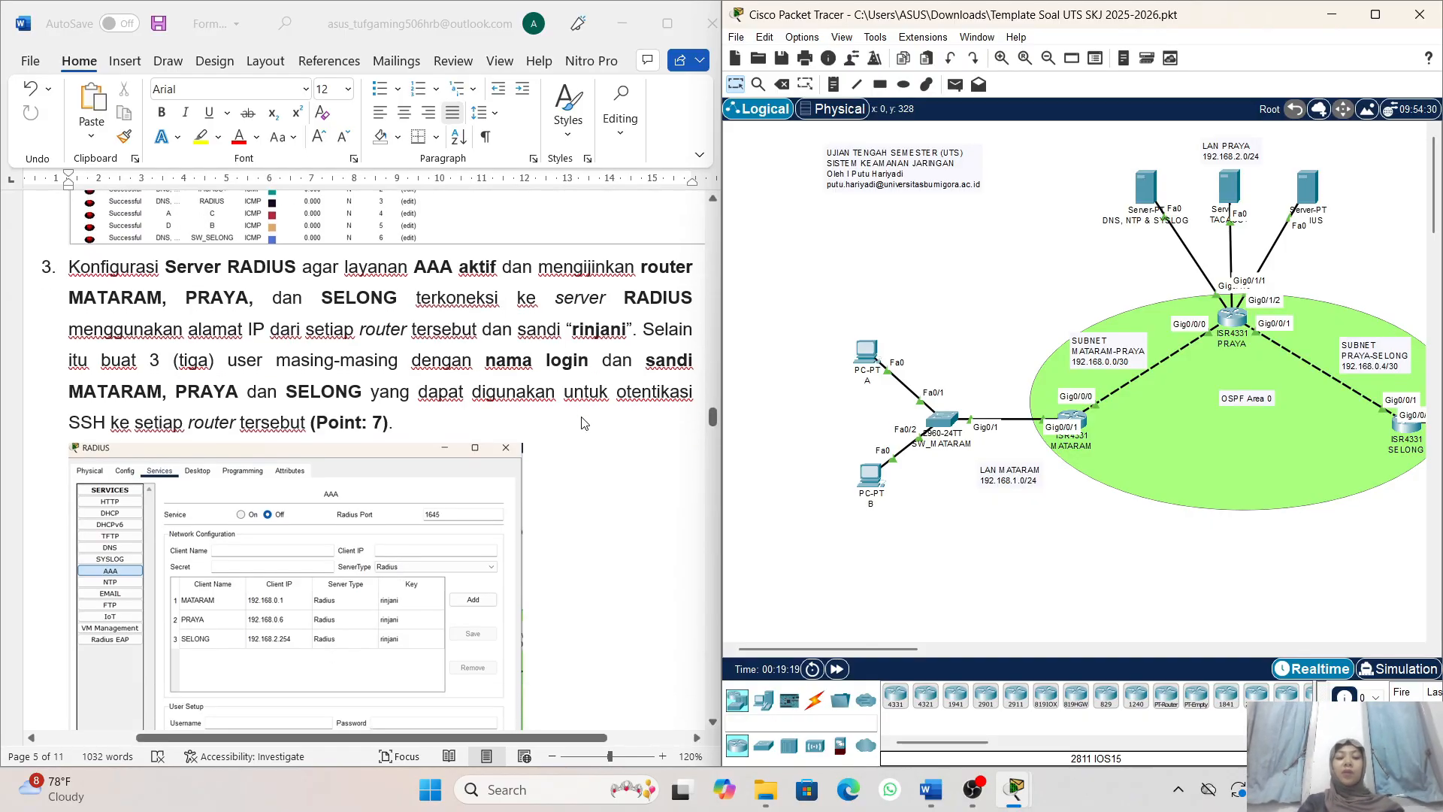
pyautogui.scroll(-2, 558, 509)
pyautogui.scroll(-1, 558, 509)
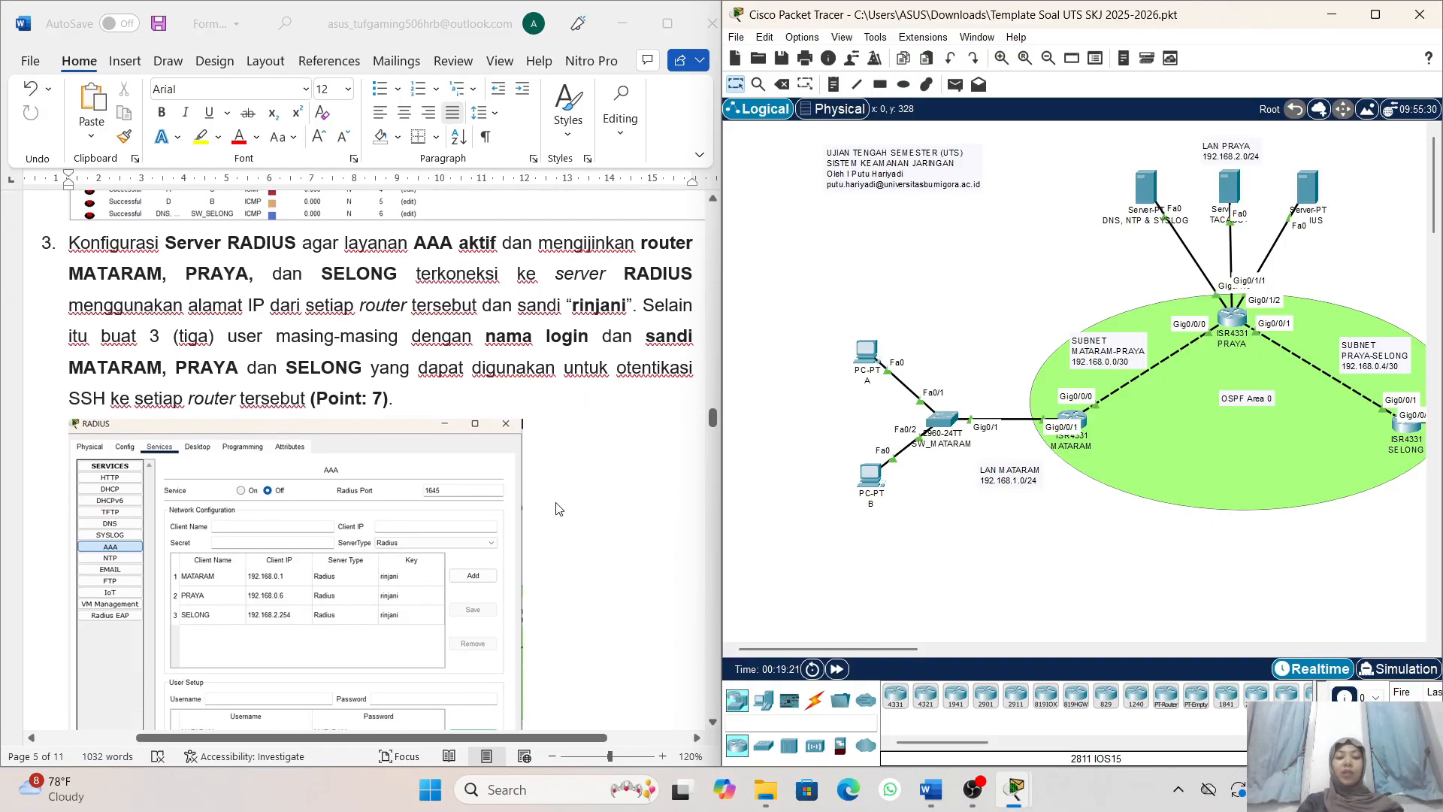
pyautogui.scroll(-1, 561, 515)
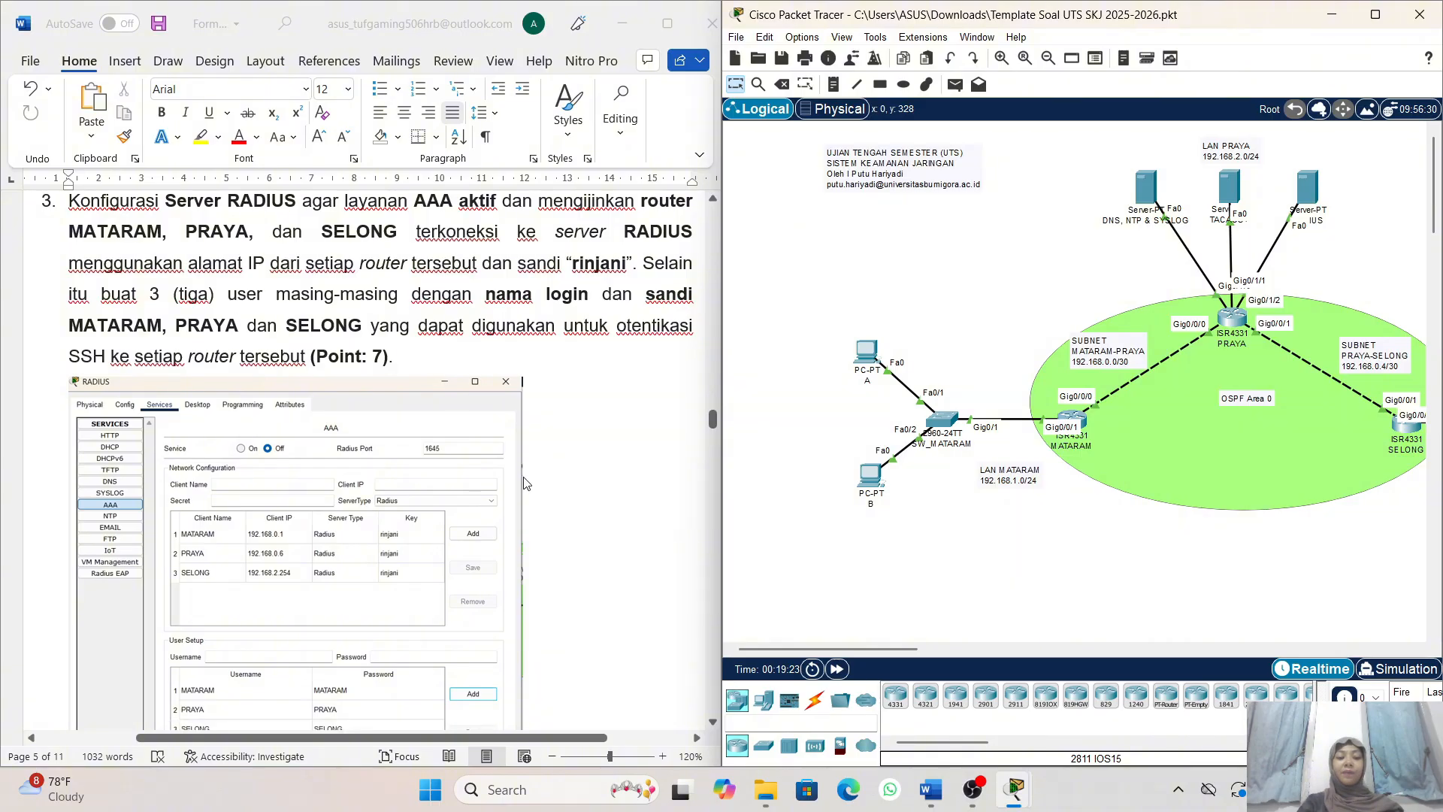
pyautogui.scroll(-2, 527, 483)
pyautogui.scroll(-1, 410, 404)
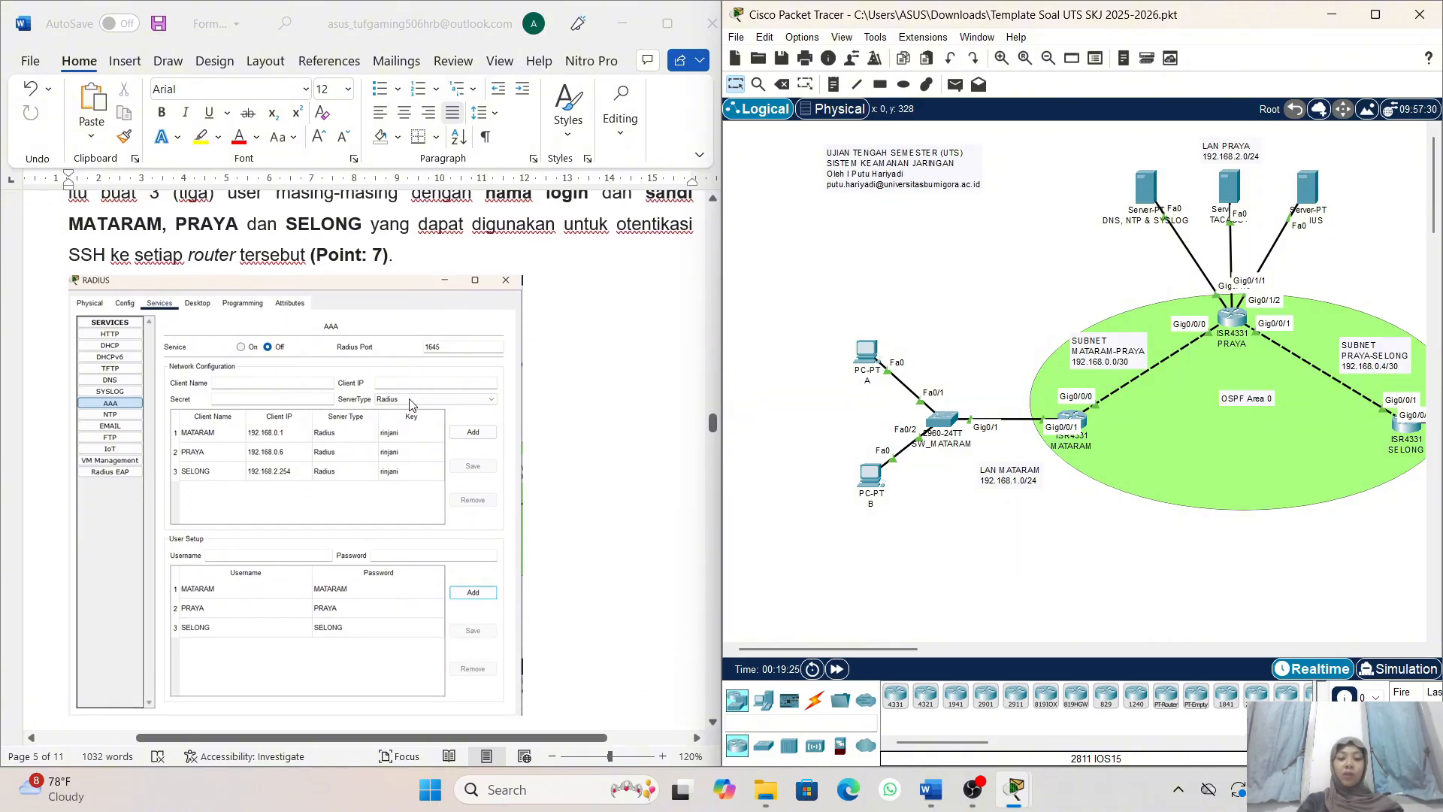
pyautogui.scroll(4, 611, 420)
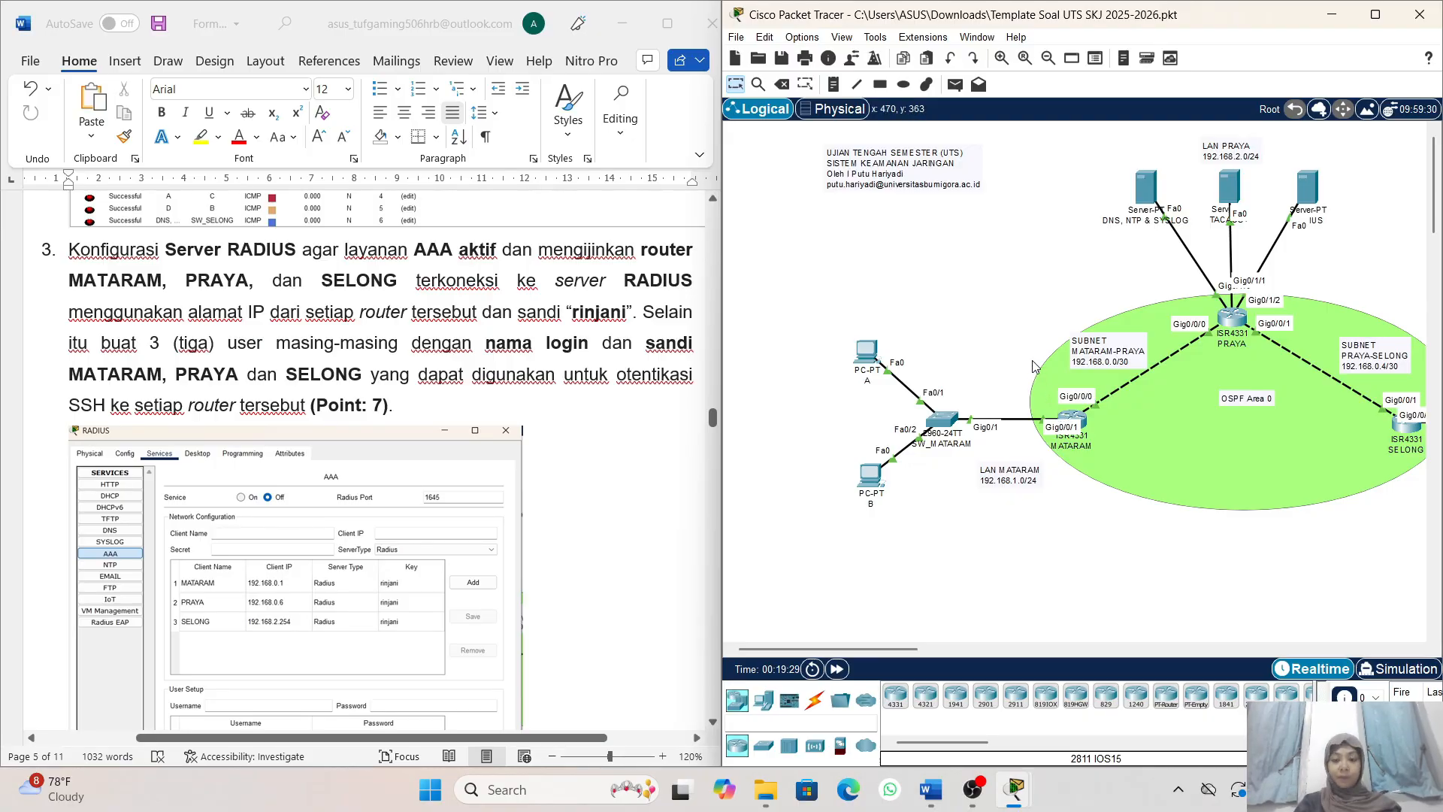
# - Open the RADIUS server's AAA service configuration and turn the service on
pyautogui.hscroll(3, 1036, 366)
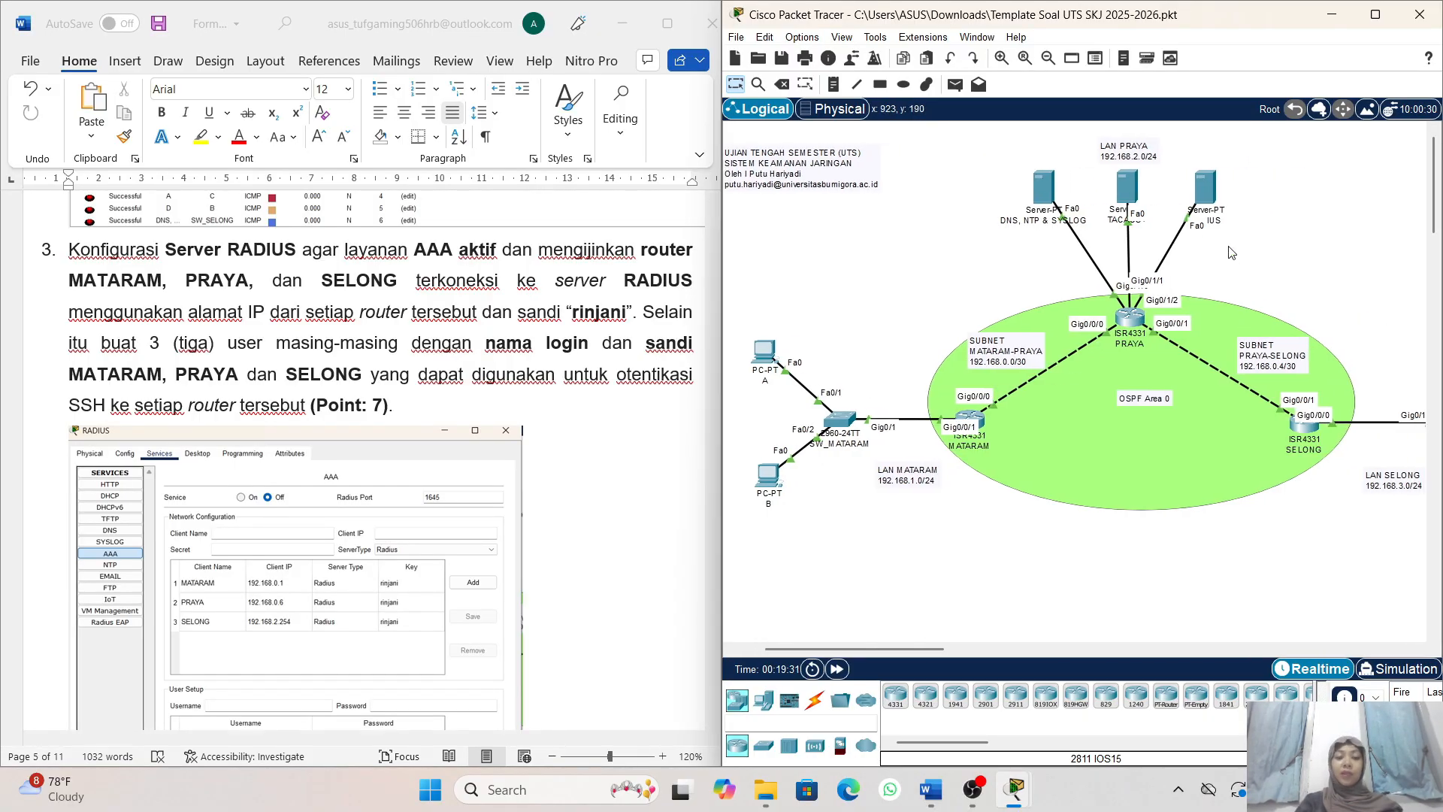
pyautogui.click(1212, 198)
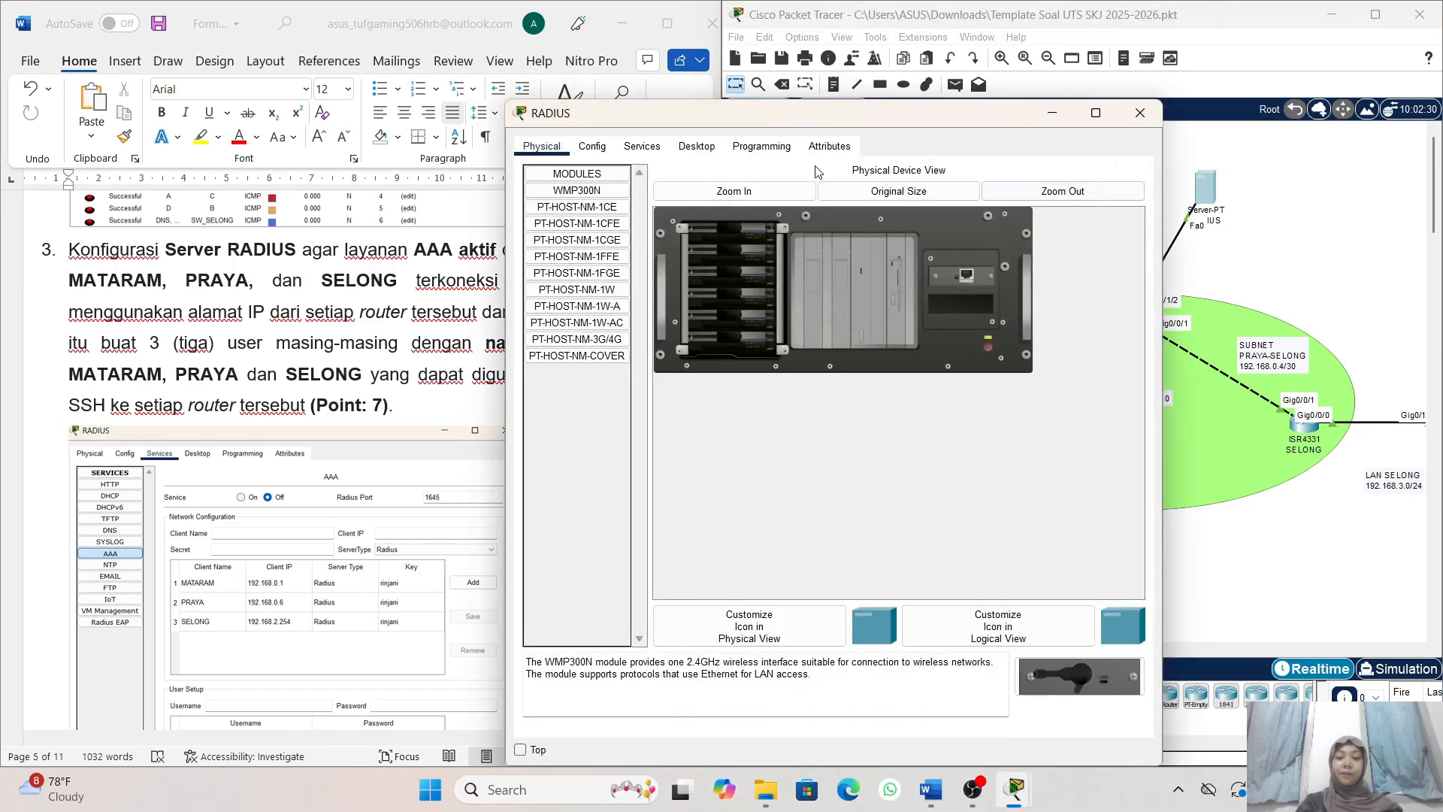
pyautogui.click(651, 149)
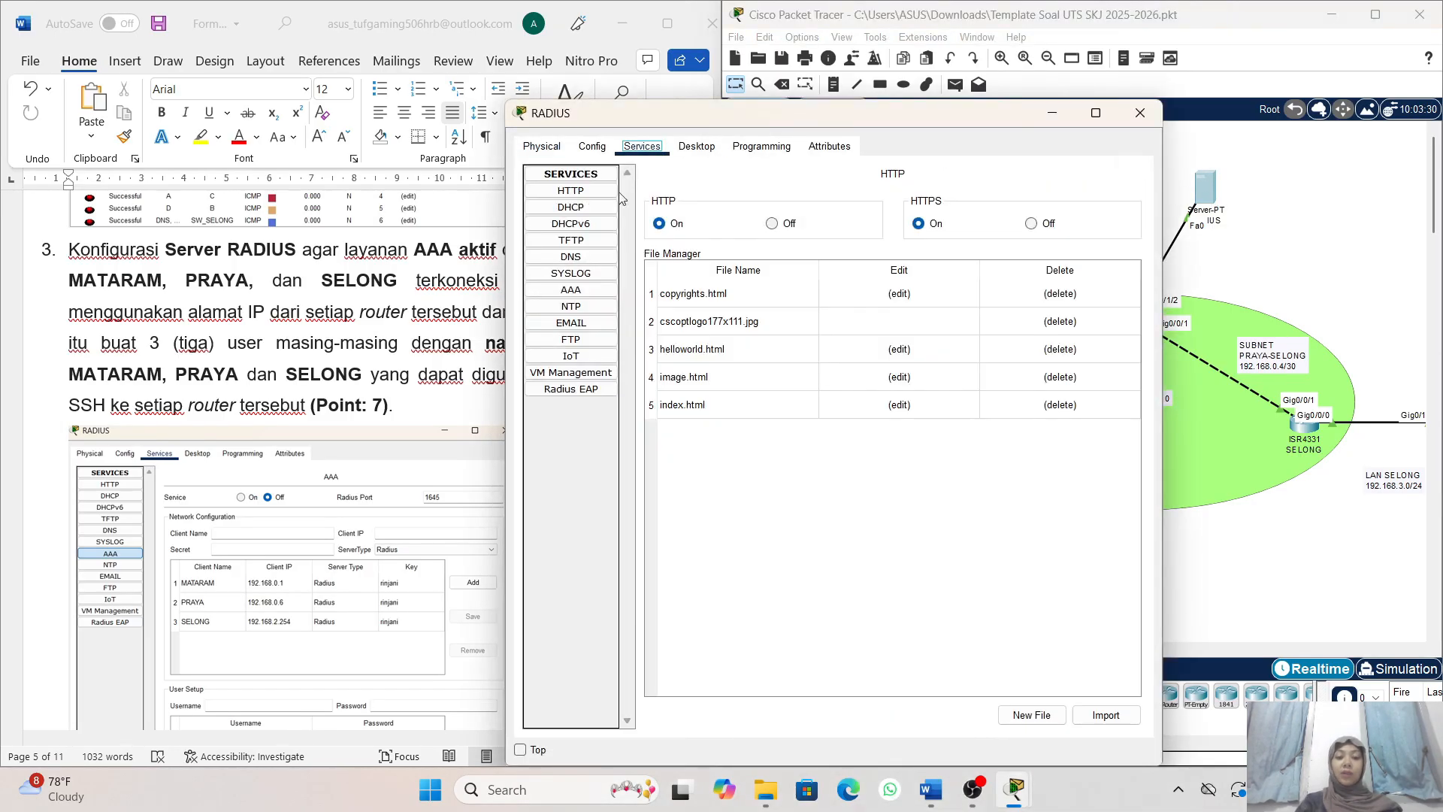
pyautogui.click(590, 295)
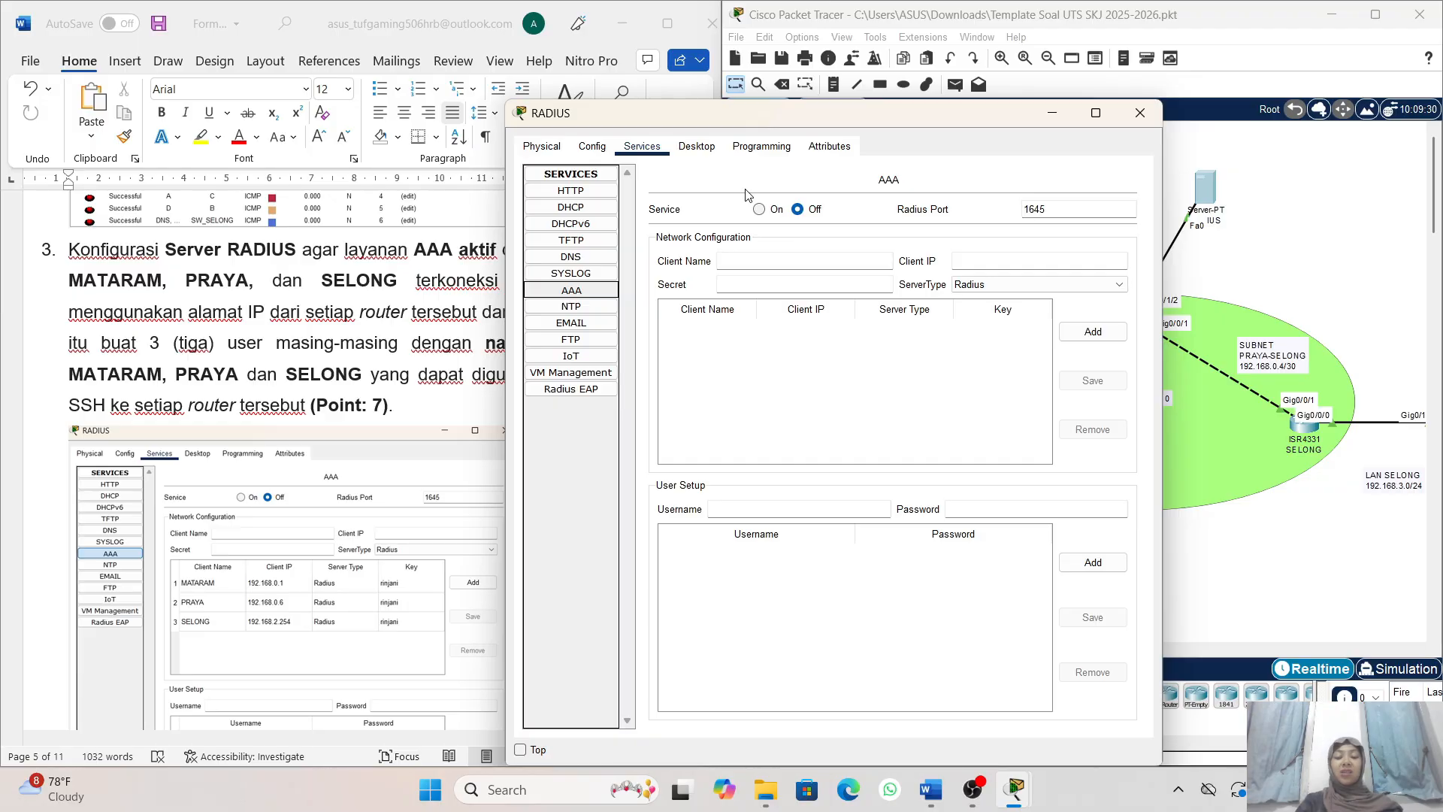
pyautogui.click(759, 210)
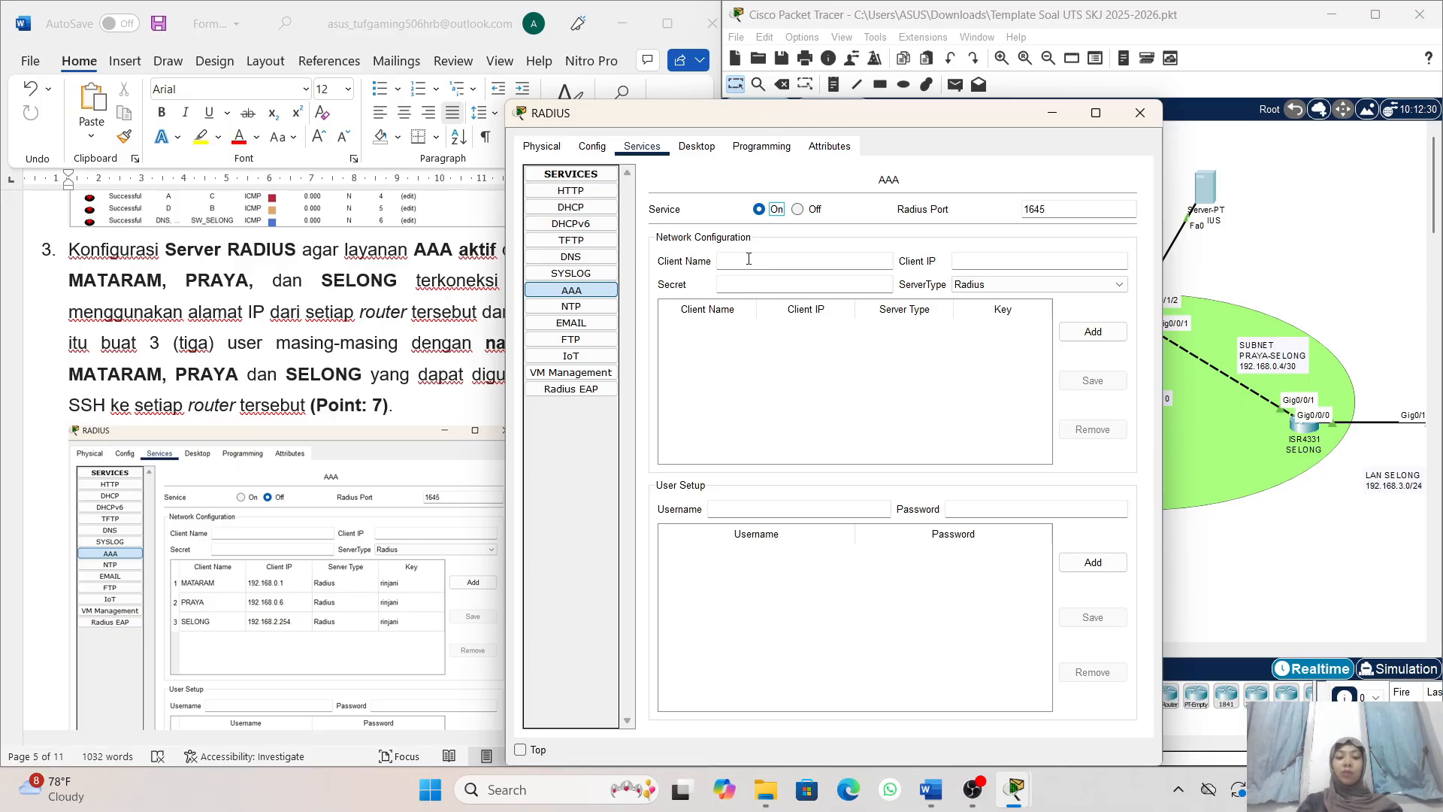
# - Fill in a new AAA client entry with the name MATARAM and the client IP 192.168.0.1
pyautogui.click(841, 260)
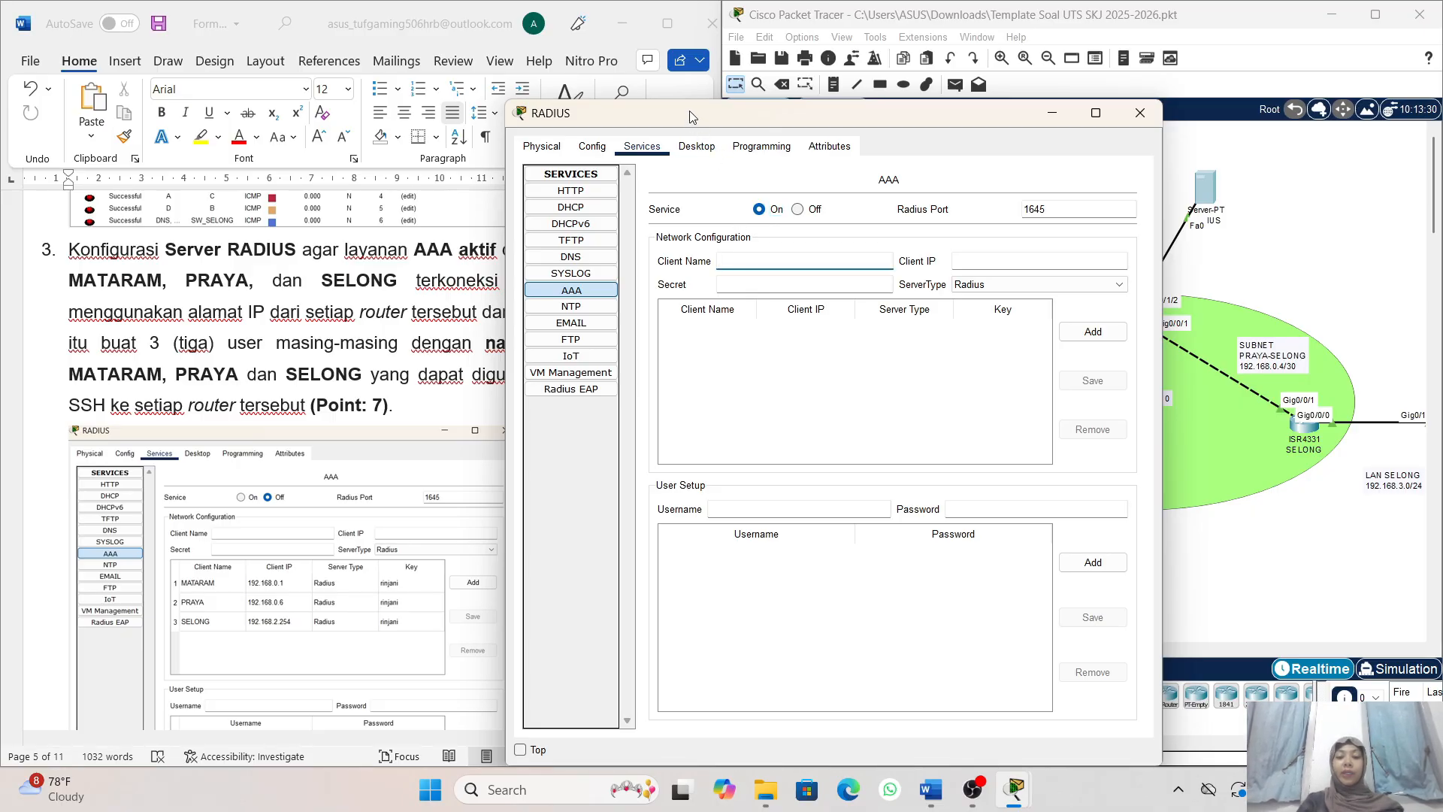
pyautogui.moveTo(693, 122); pyautogui.dragTo(816, 111)
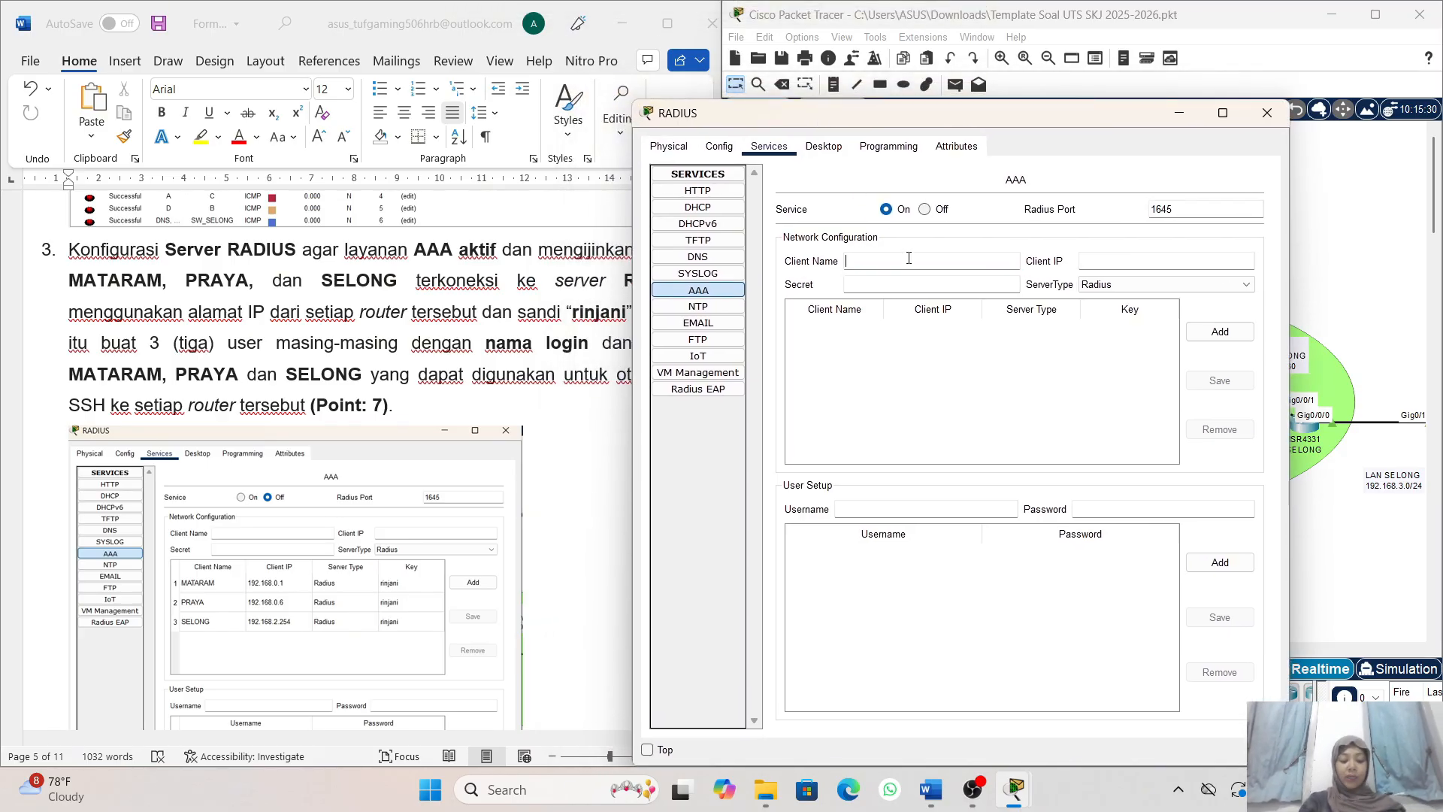
pyautogui.write('T')
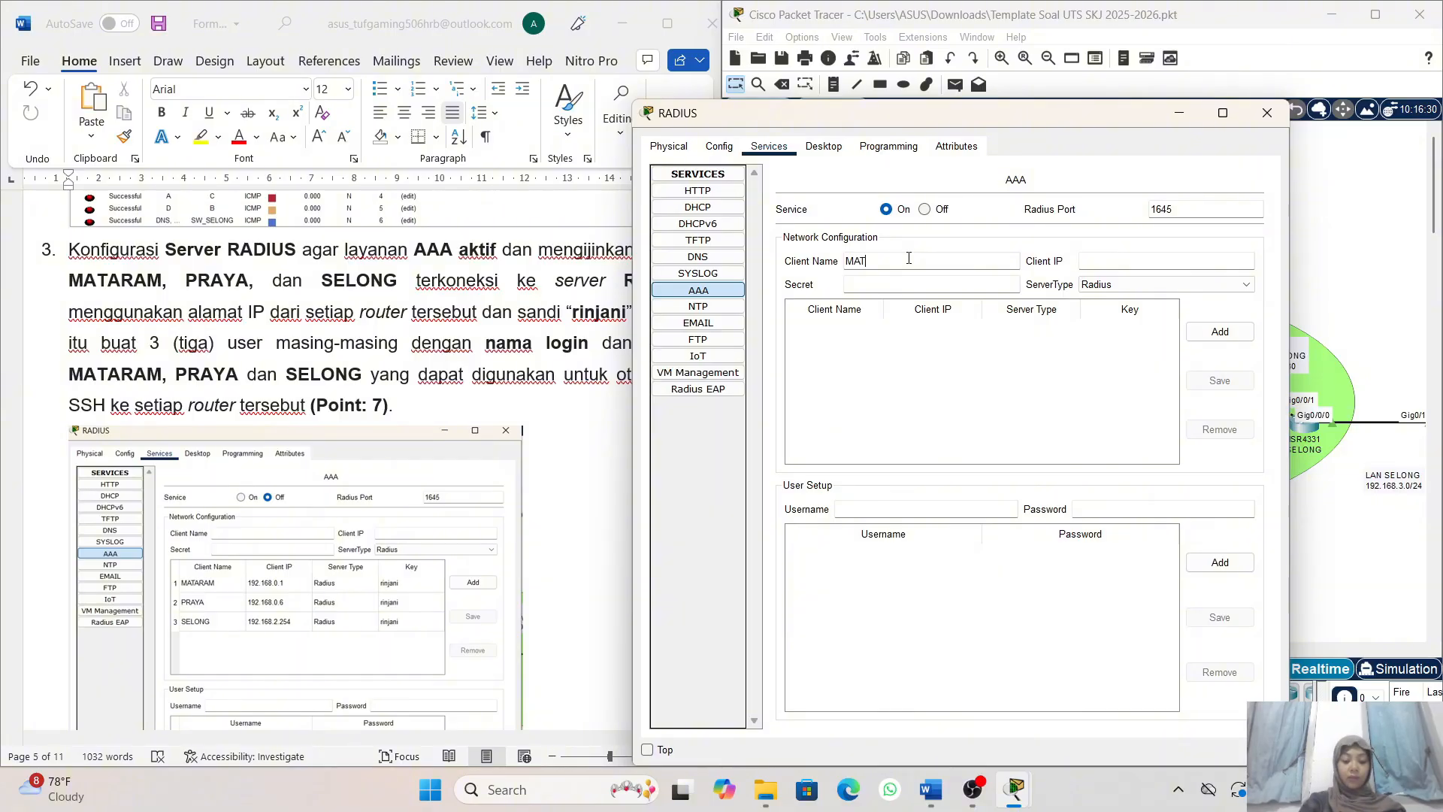
pyautogui.write('ARAM')
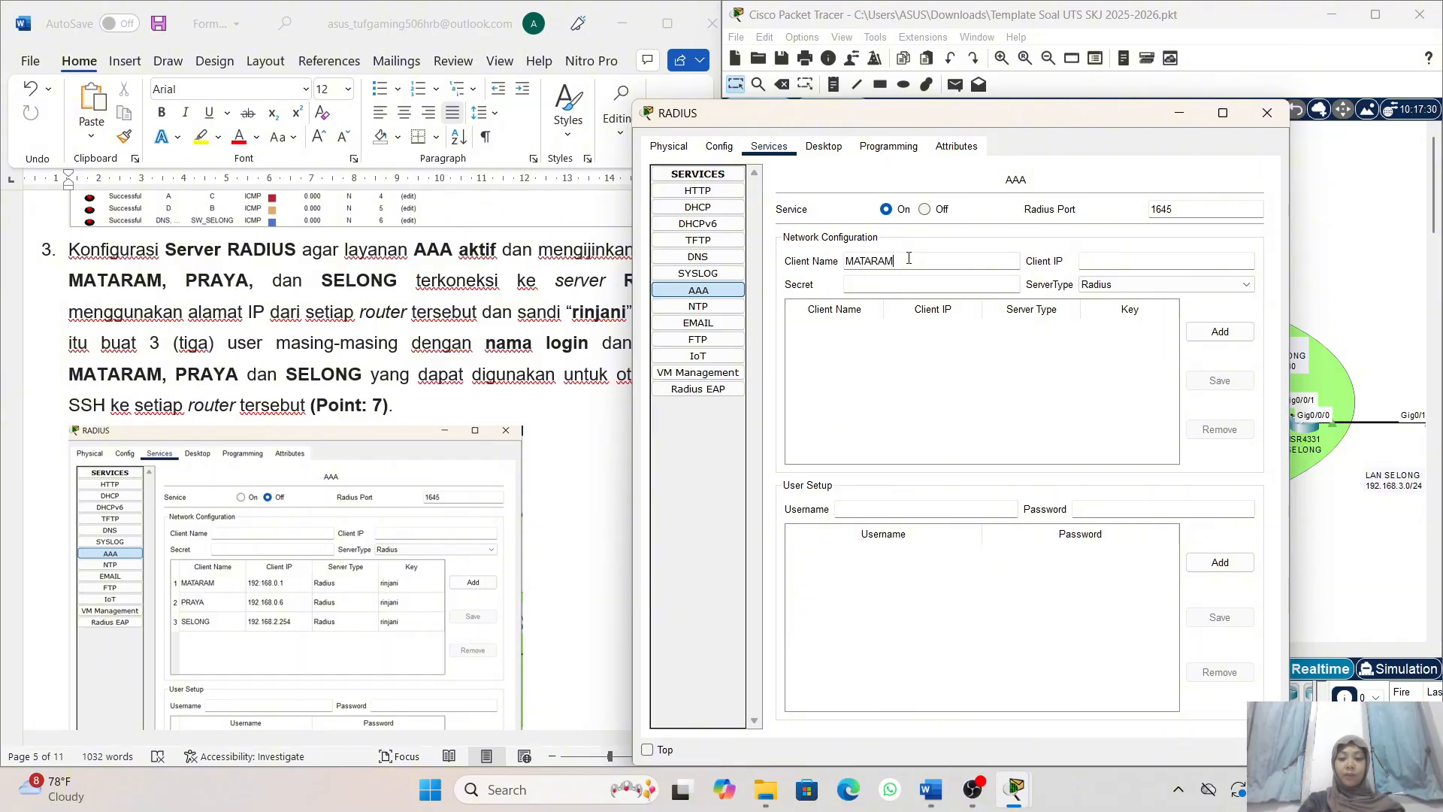
pyautogui.click(1103, 262)
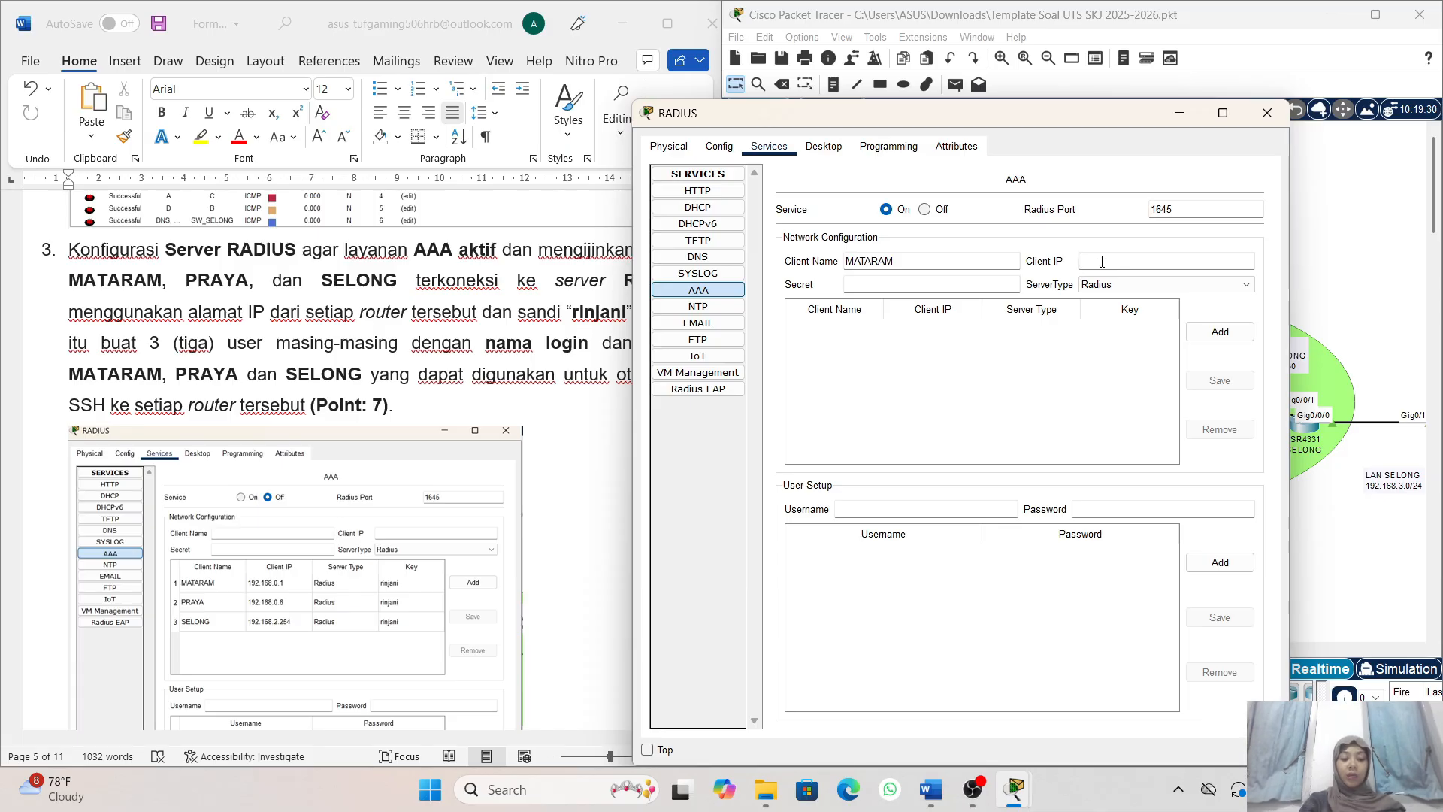
pyautogui.write('192.168')
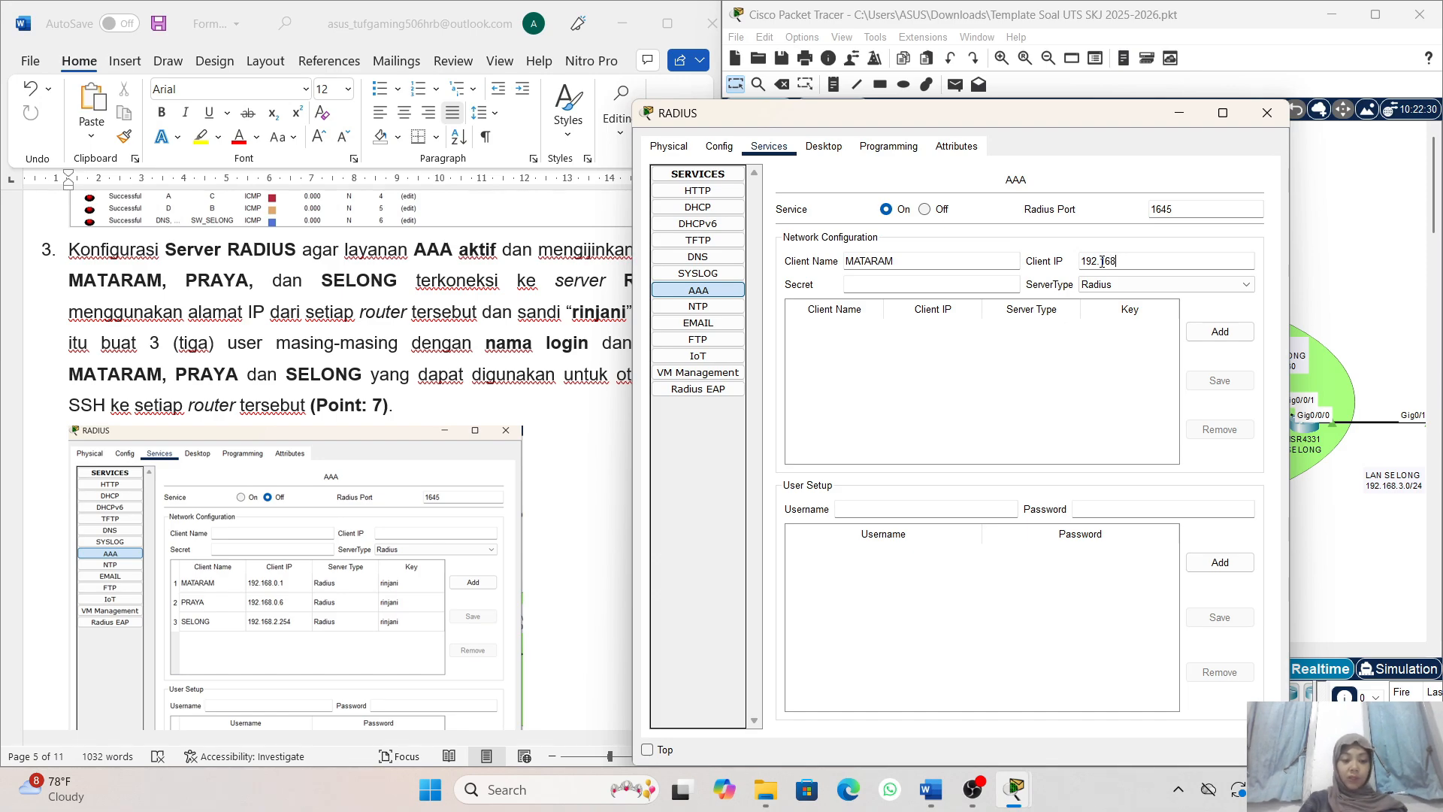
pyautogui.write('.0')
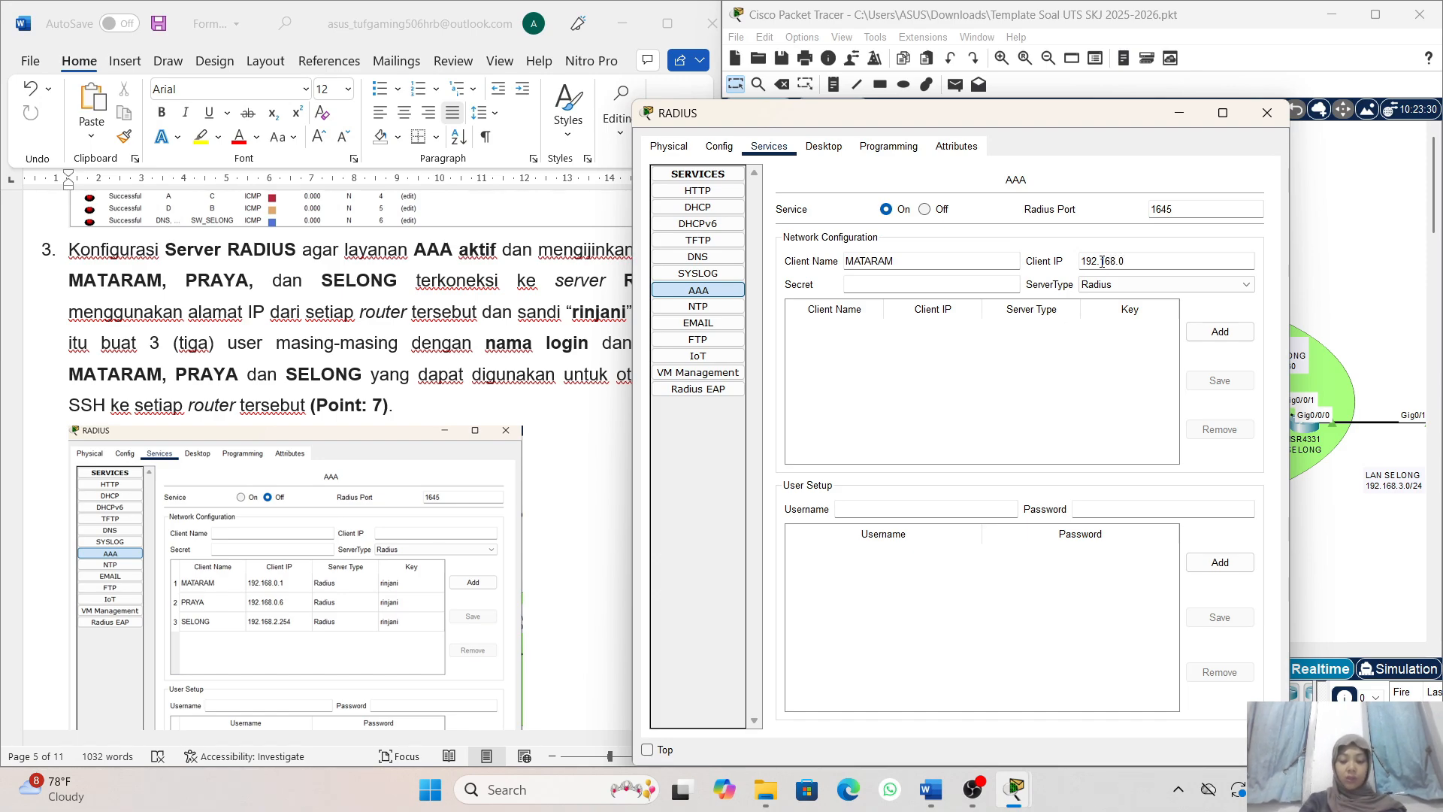
pyautogui.write('.1')
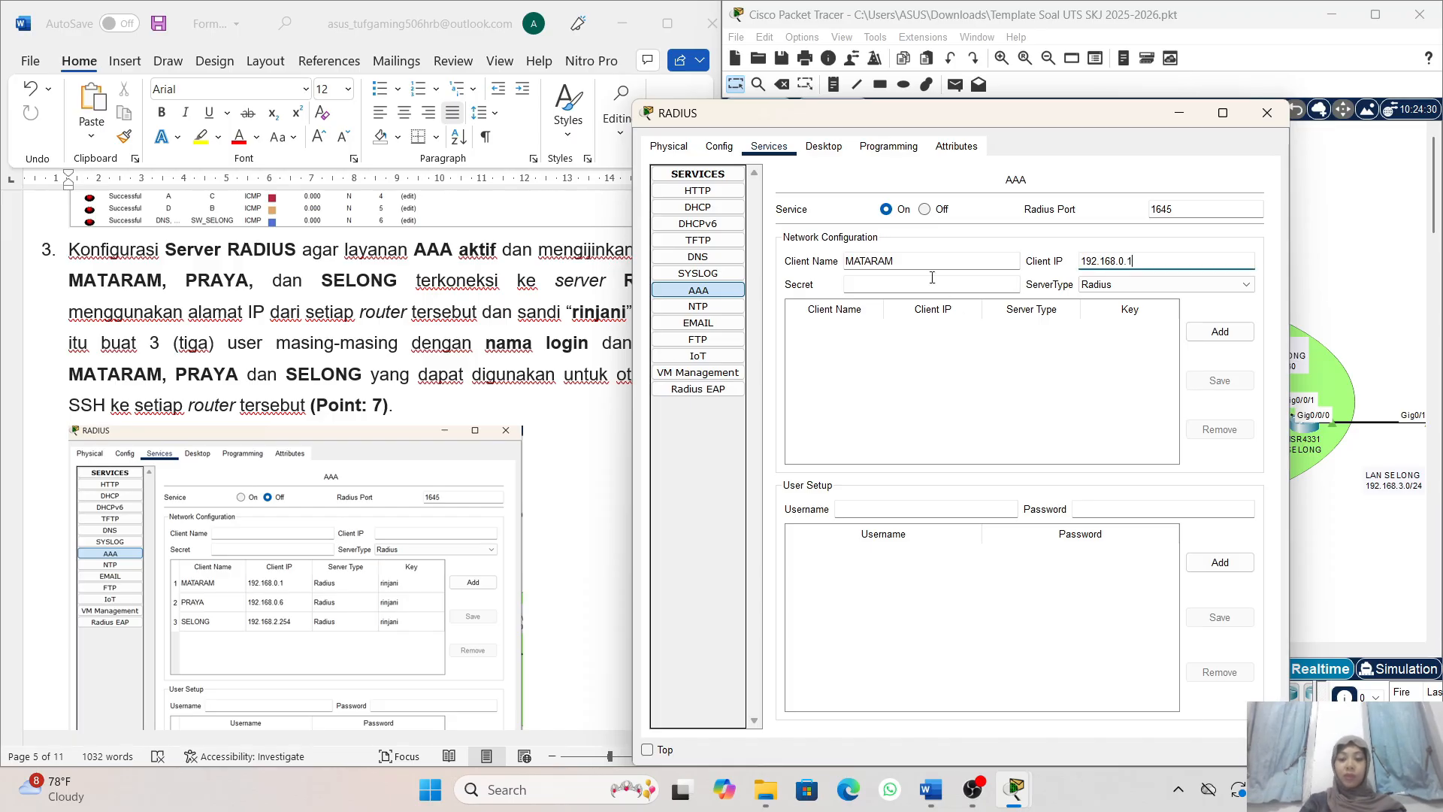
# - Enter the shared secret for the MATARAM client and add it to the network configuration as a Radius client
pyautogui.click(930, 283)
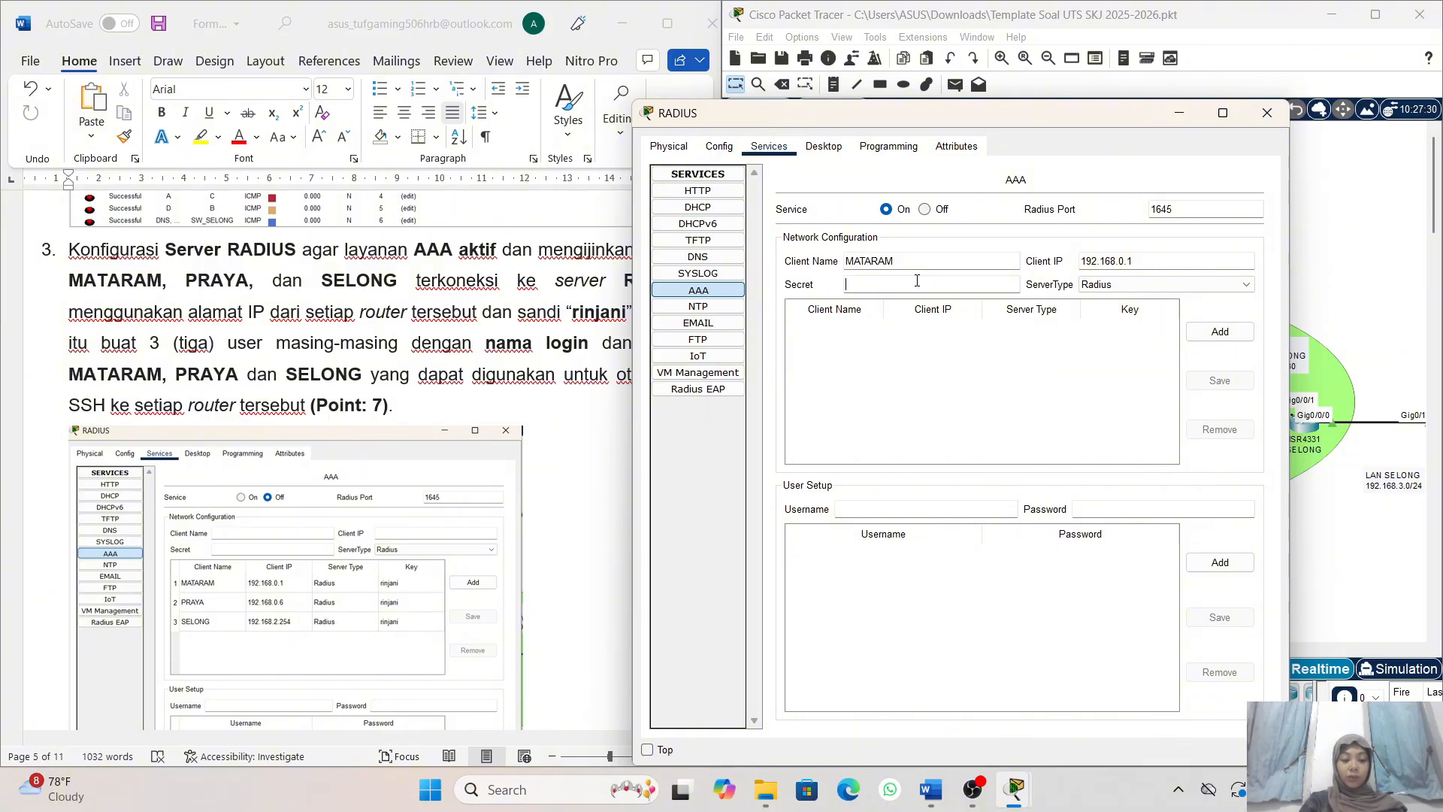
pyautogui.write('Ri')
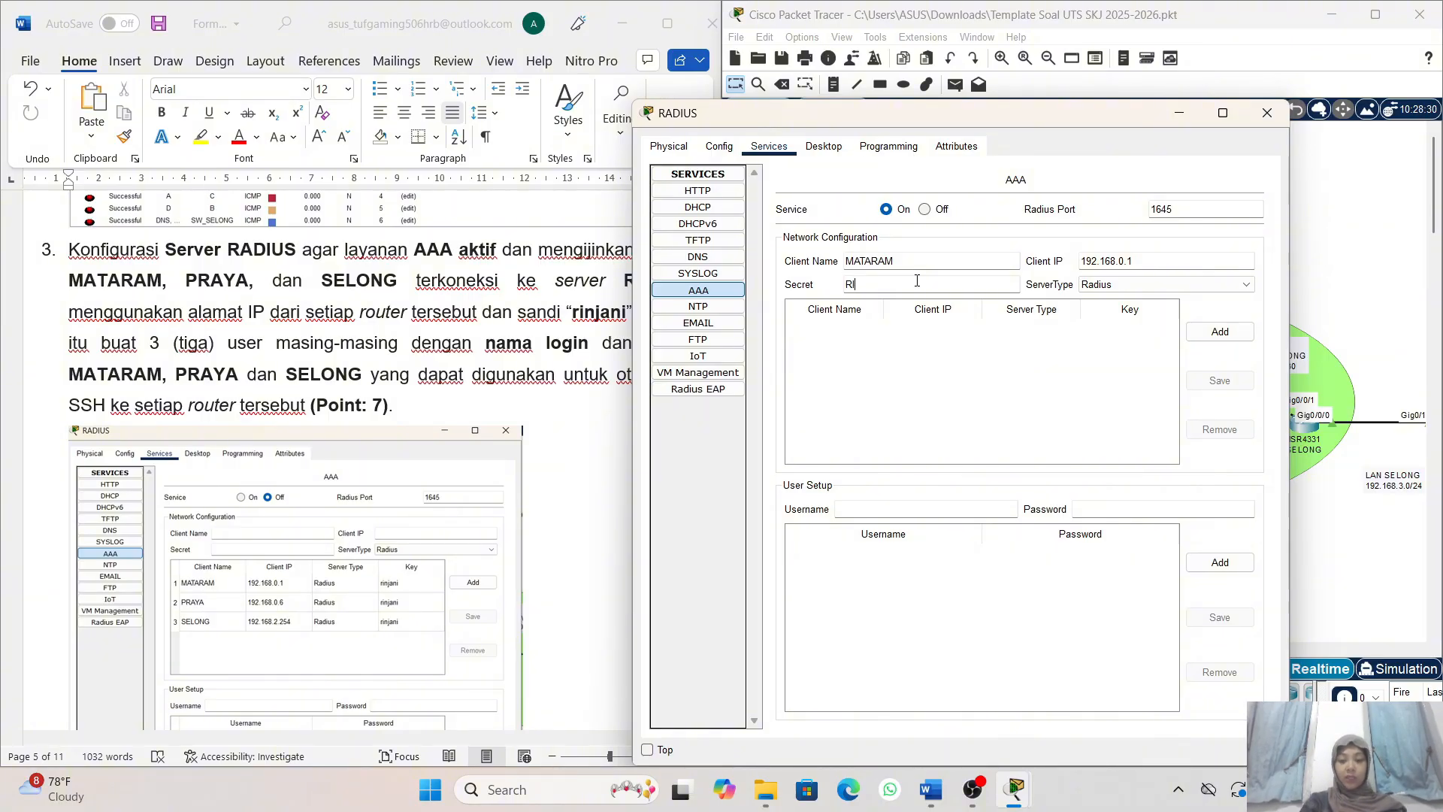
pyautogui.press('BackSpace')
pyautogui.press('BackSpace')
pyautogui.press('BackSpace')
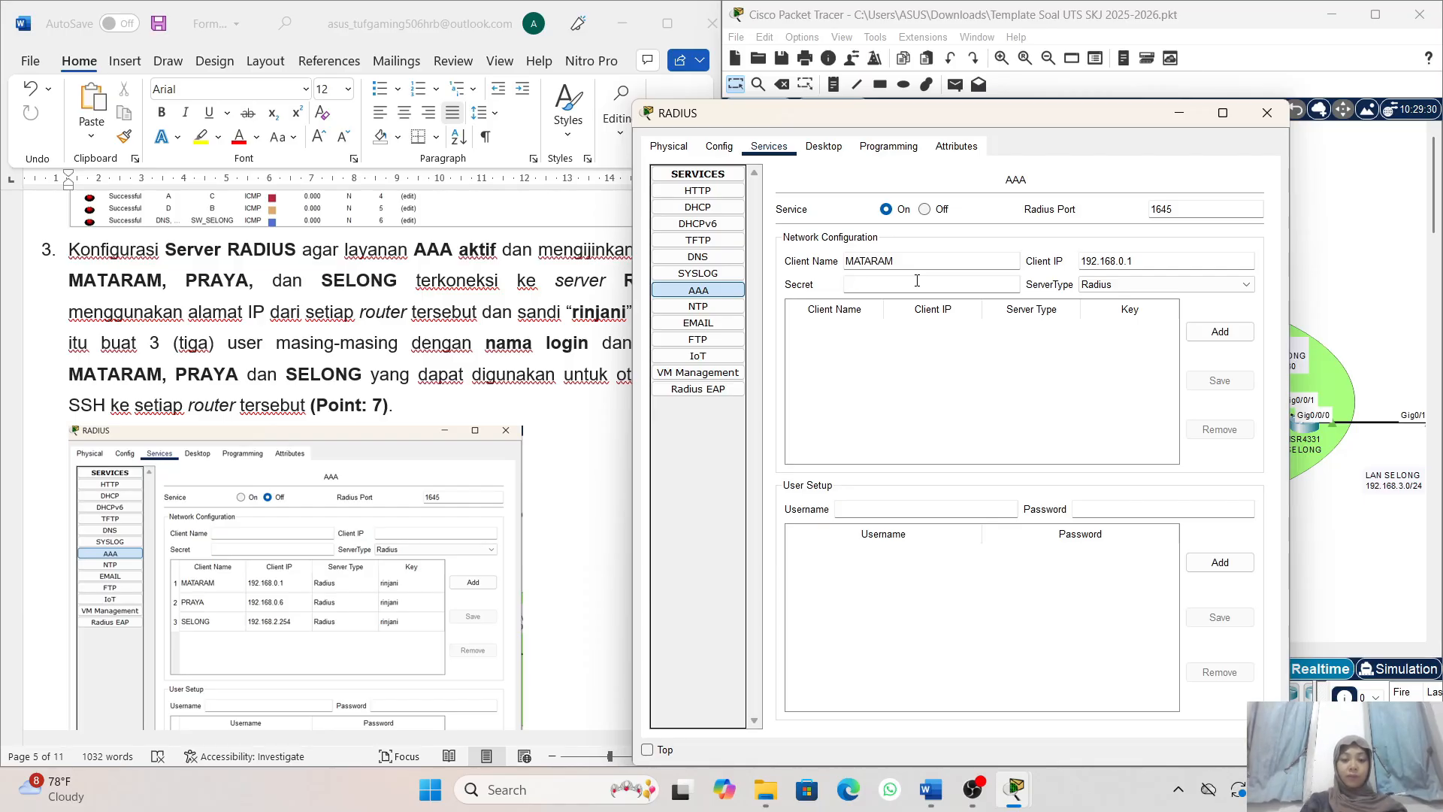
pyautogui.write('rinjani')
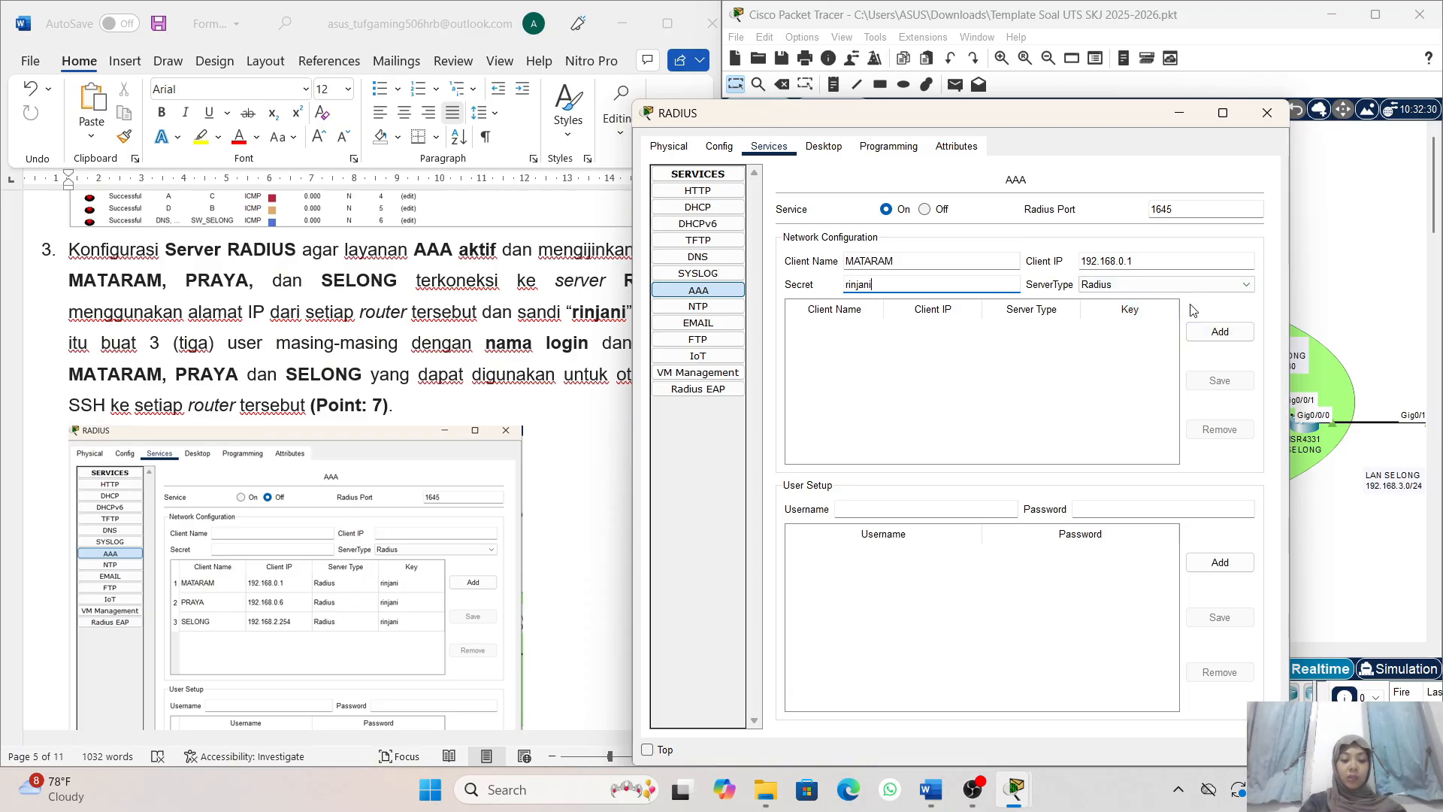
pyautogui.click(1210, 338)
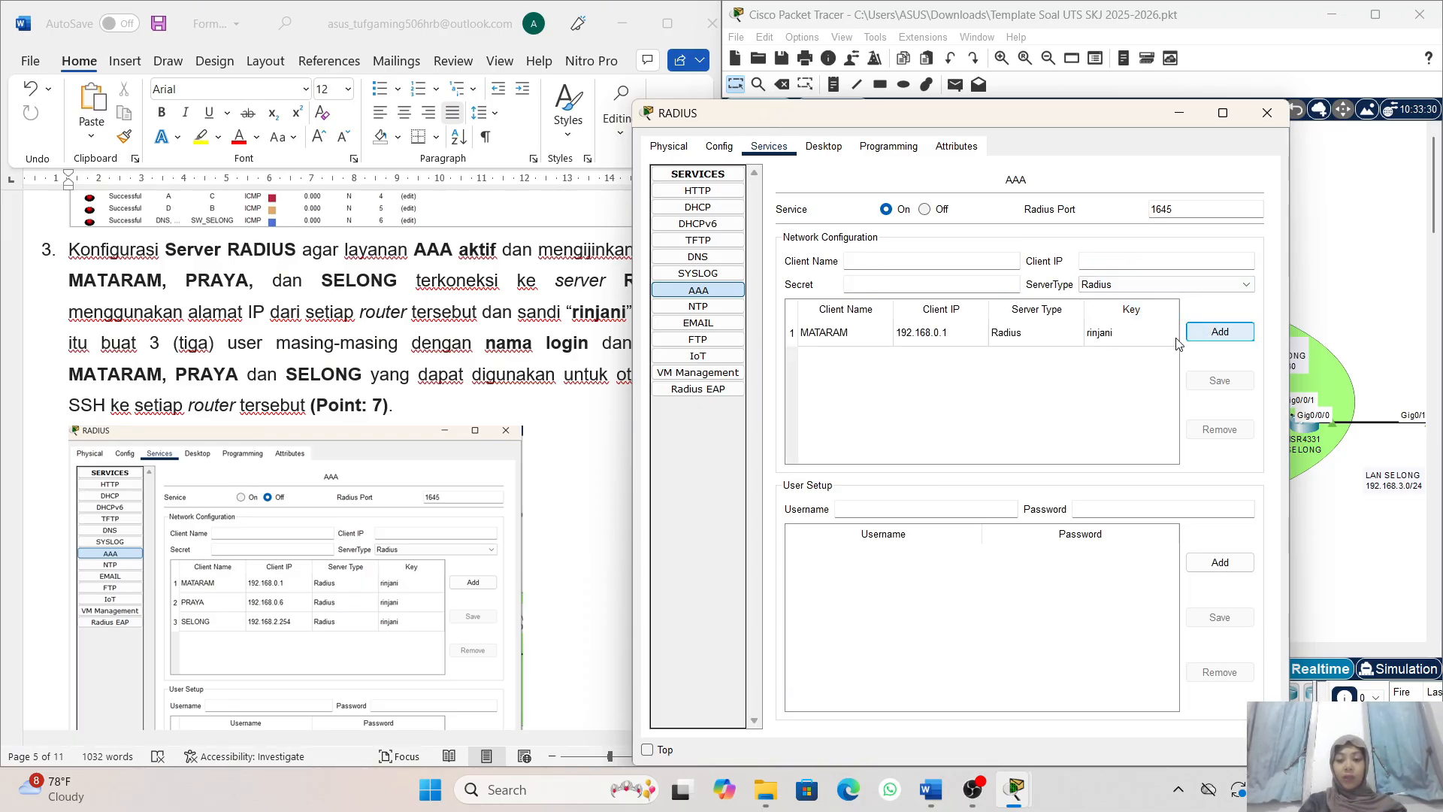
# - Add a Radius client named PRAYA with the client IP 192.168.0.6 and the shared secret
pyautogui.click(906, 259)
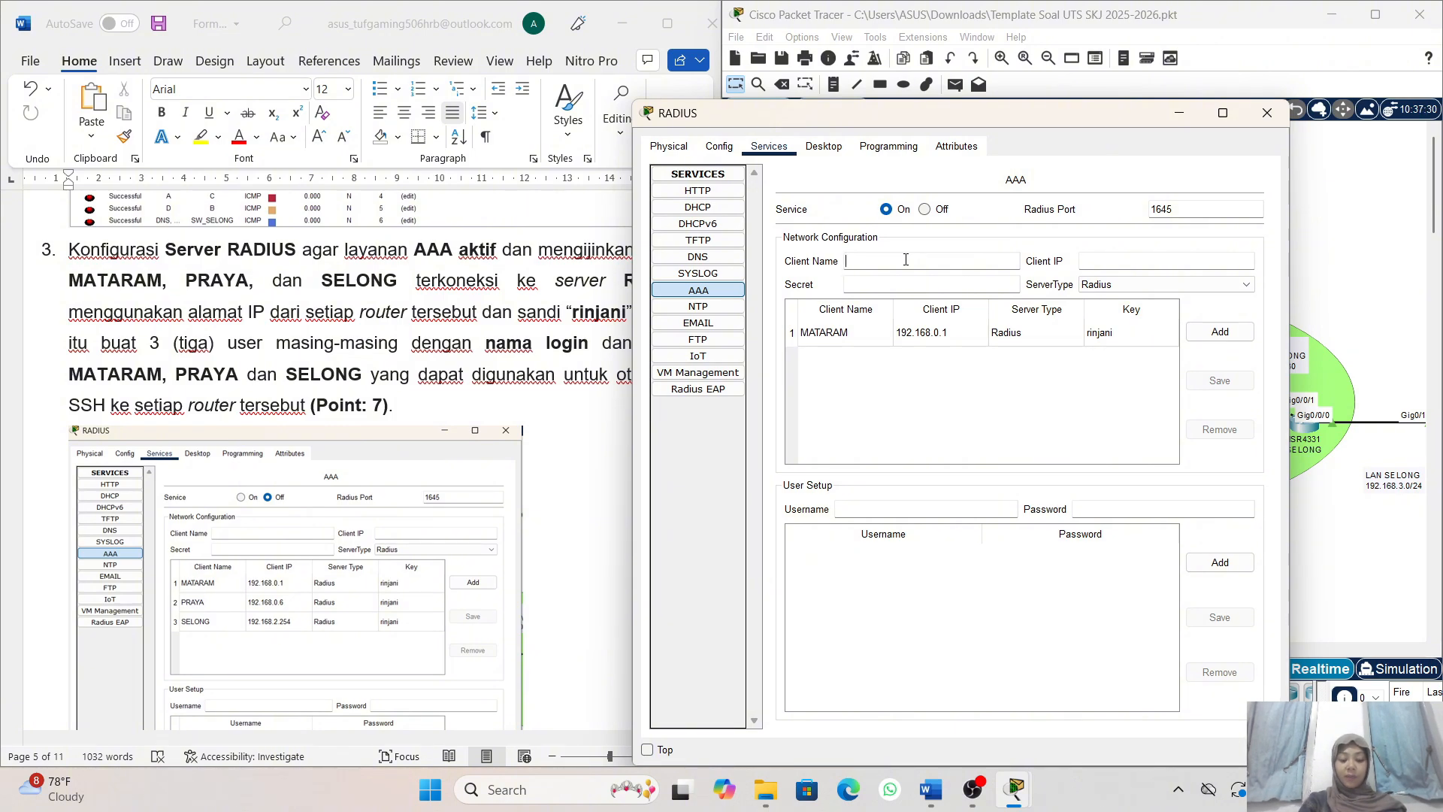
pyautogui.write('PRAYA')
pyautogui.click(1096, 262)
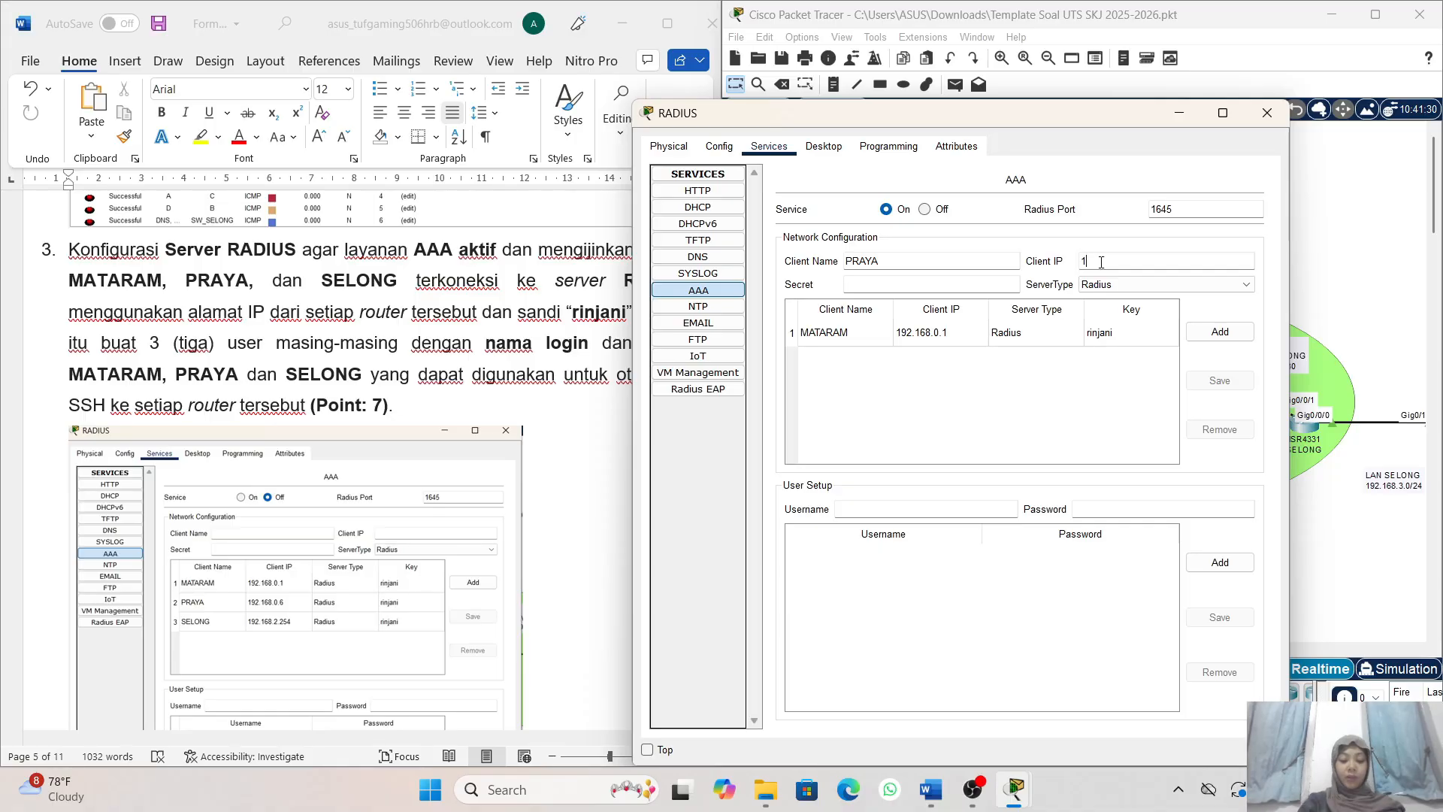
pyautogui.write('192')
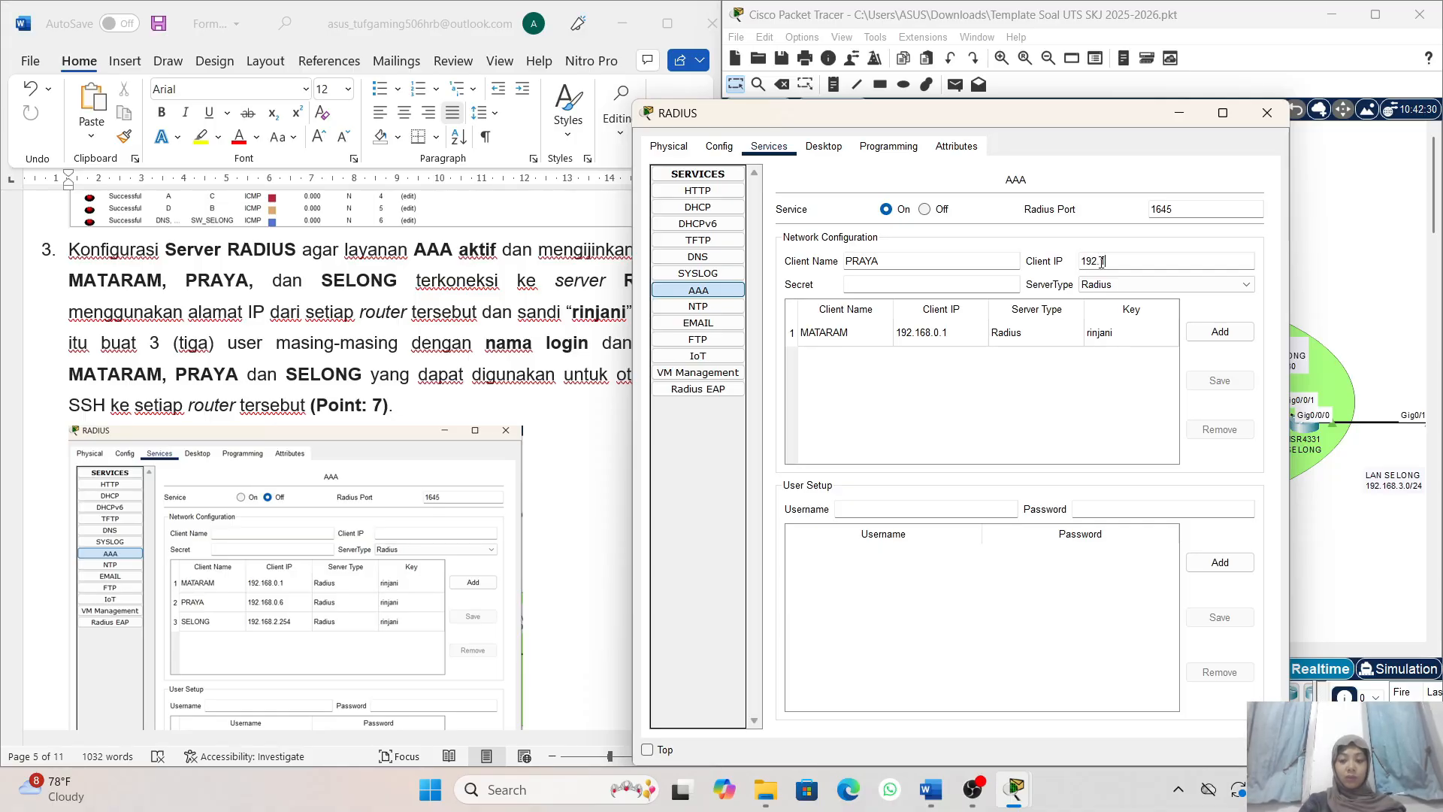
pyautogui.write('.168.0.6')
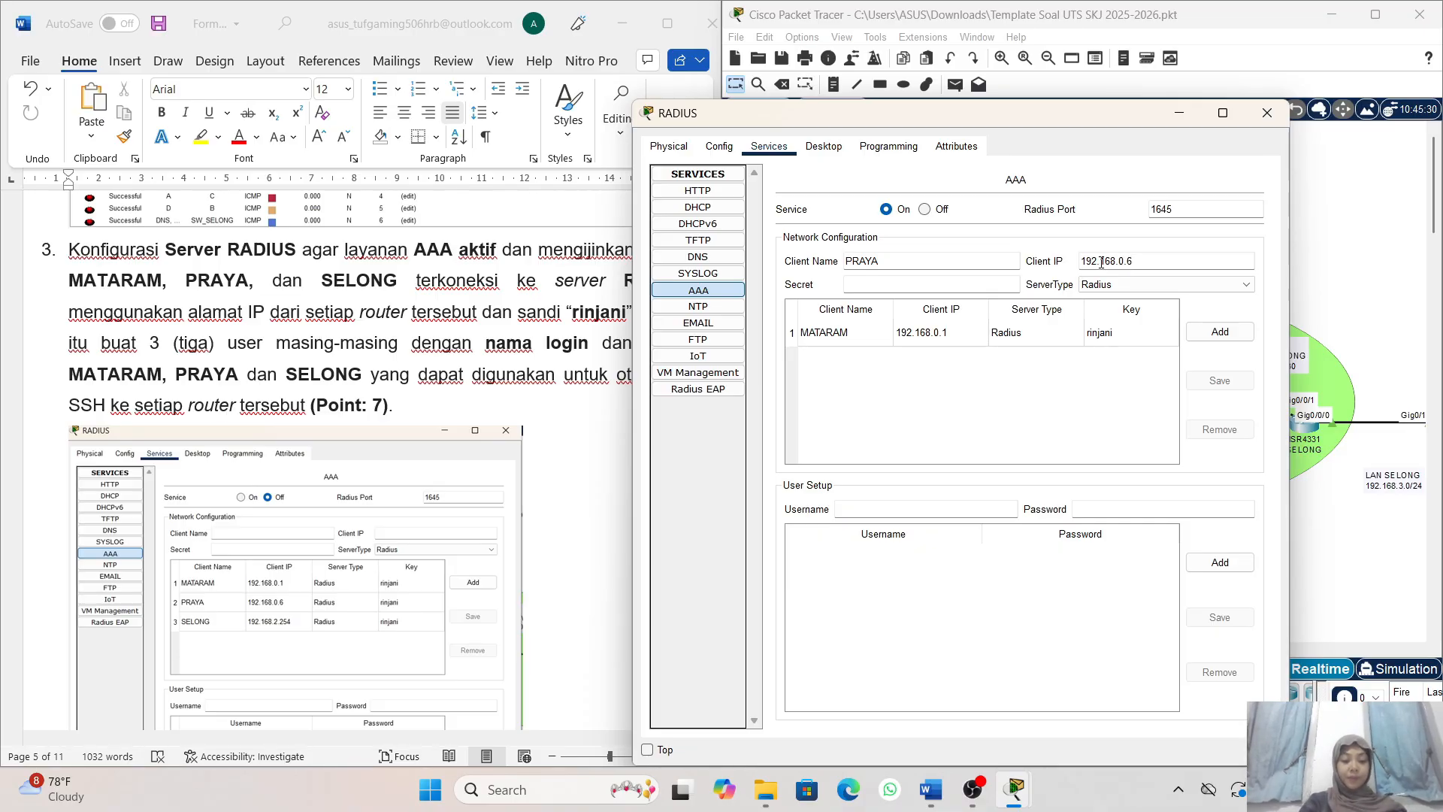
pyautogui.click(955, 283)
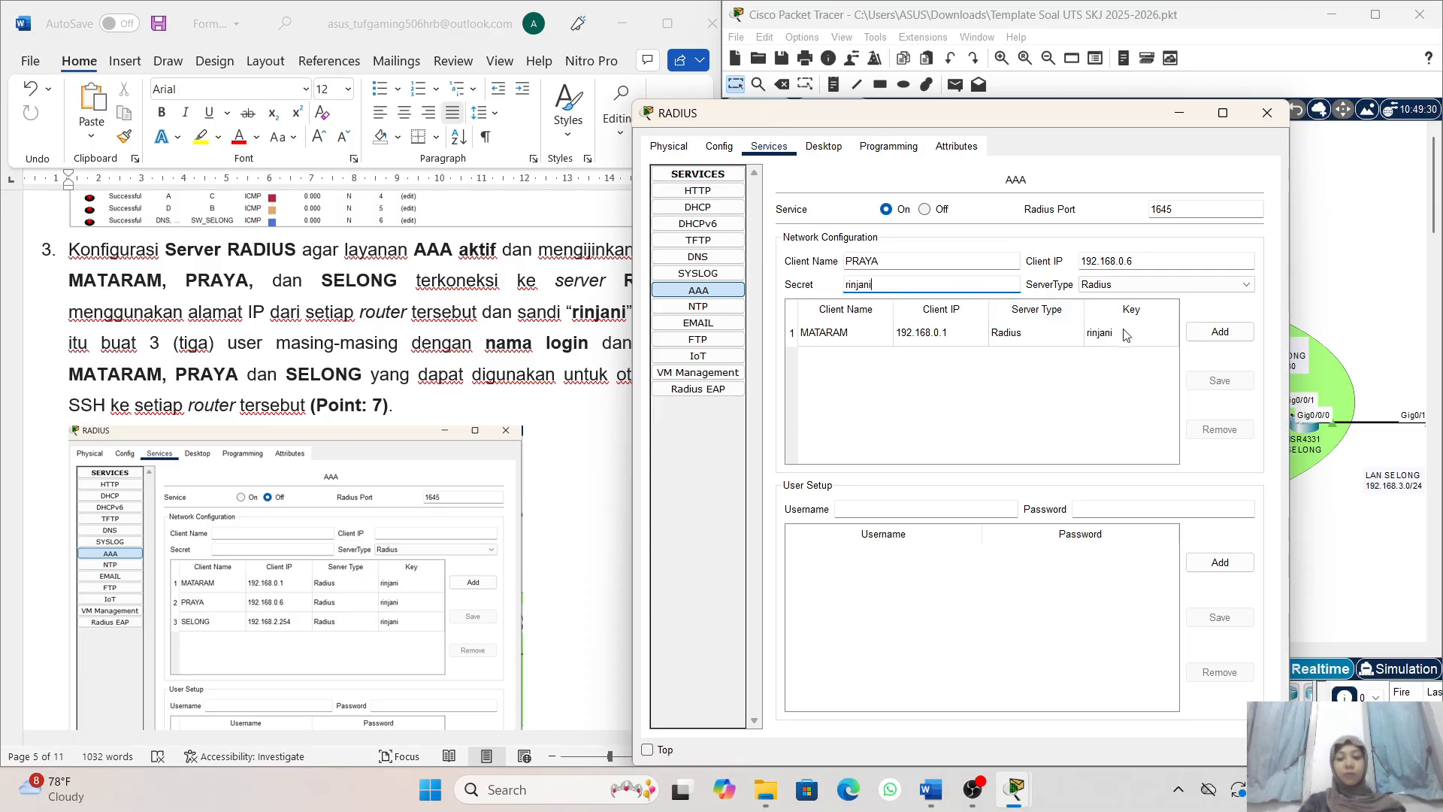
pyautogui.click(1204, 333)
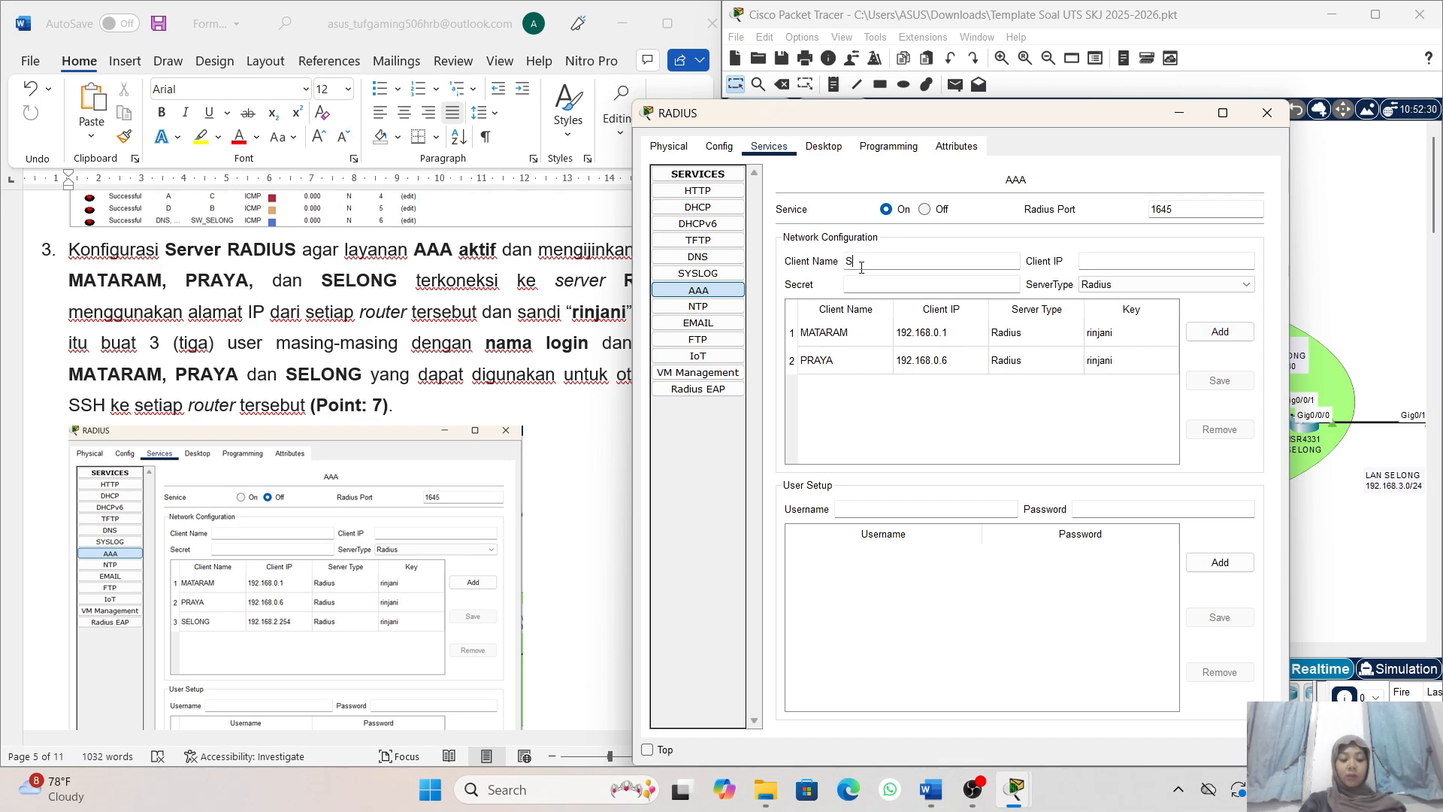
# - Fill in another AAA client entry with the name SELONG and the client IP 192.168.2.254
pyautogui.click(861, 267)
pyautogui.write('SELONG')
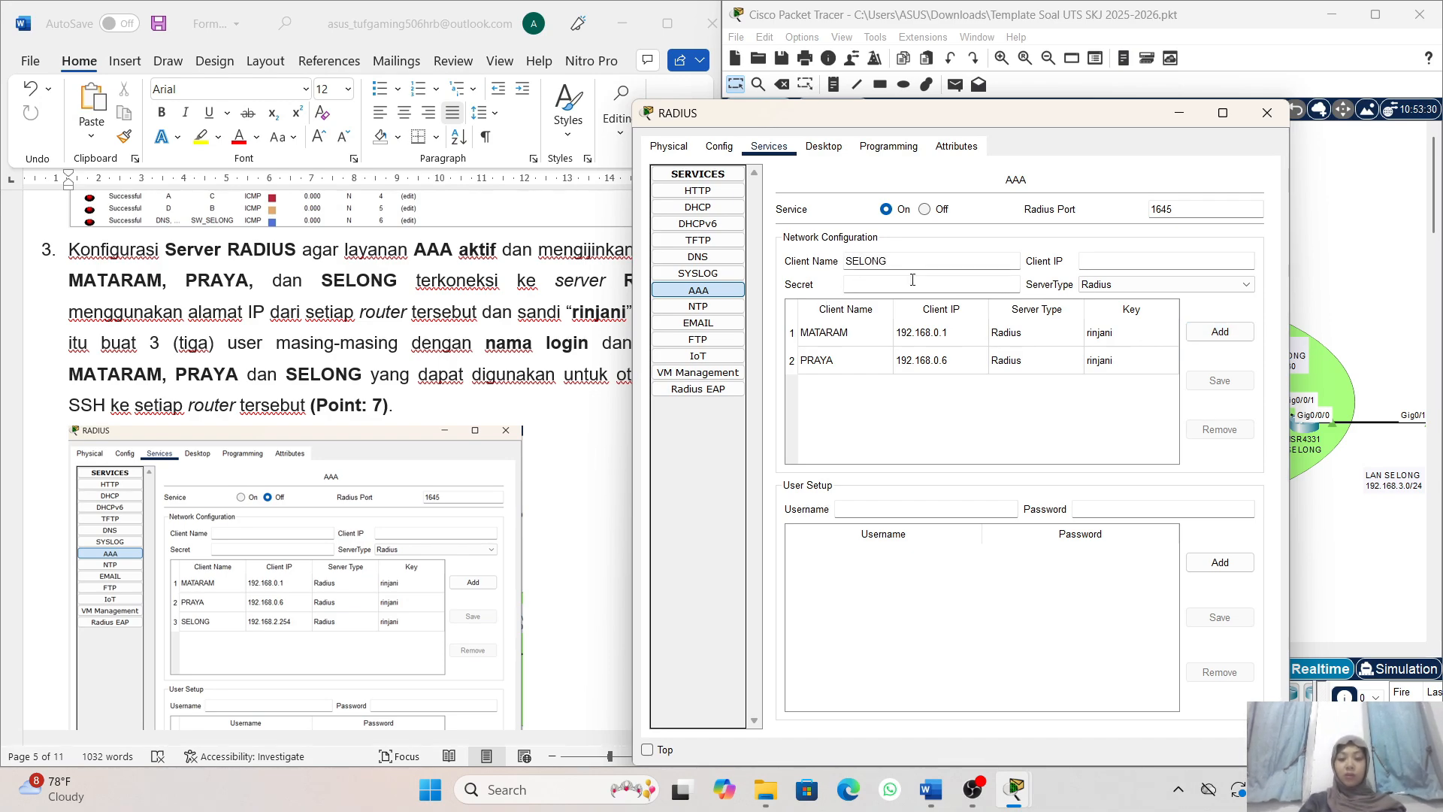
pyautogui.click(1092, 262)
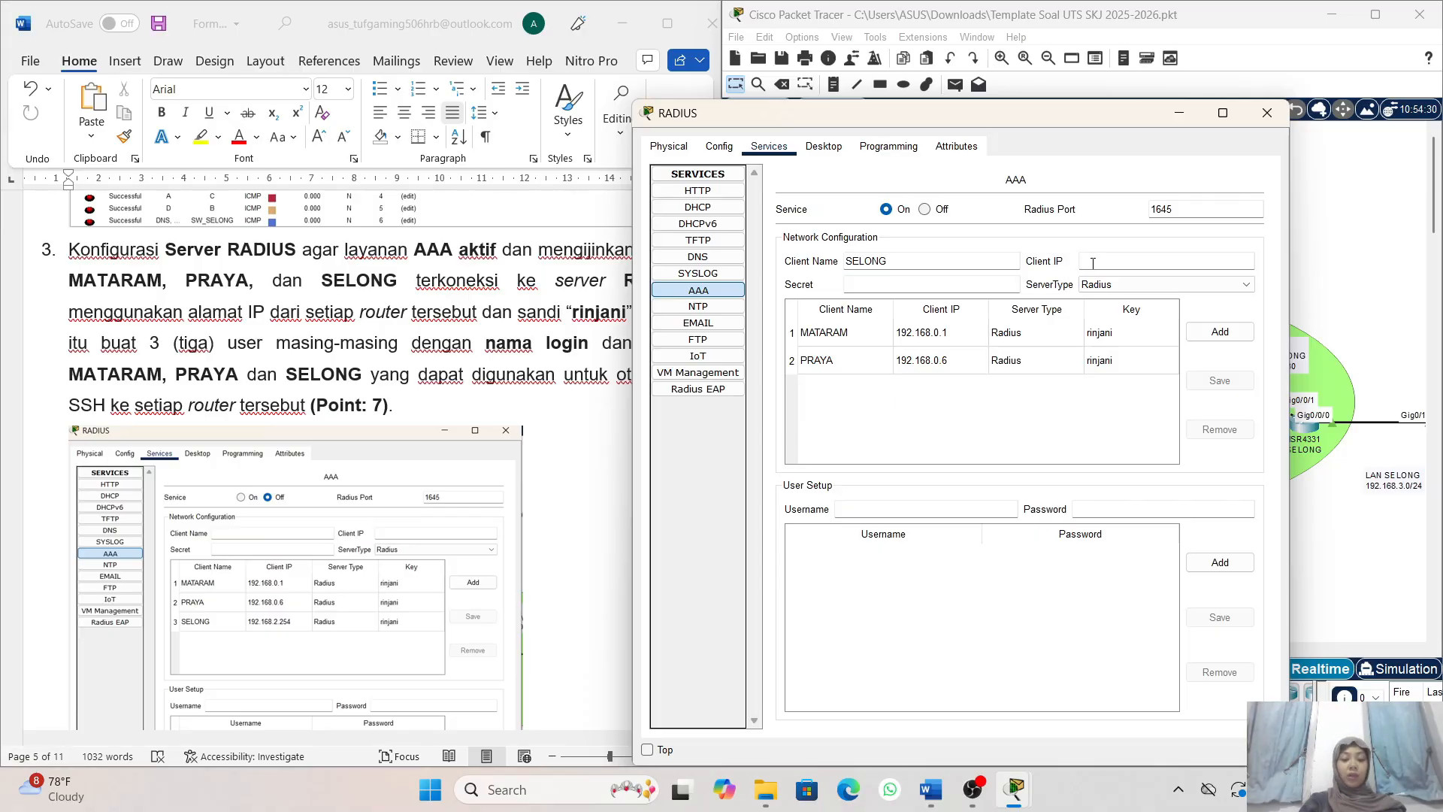
pyautogui.write('19')
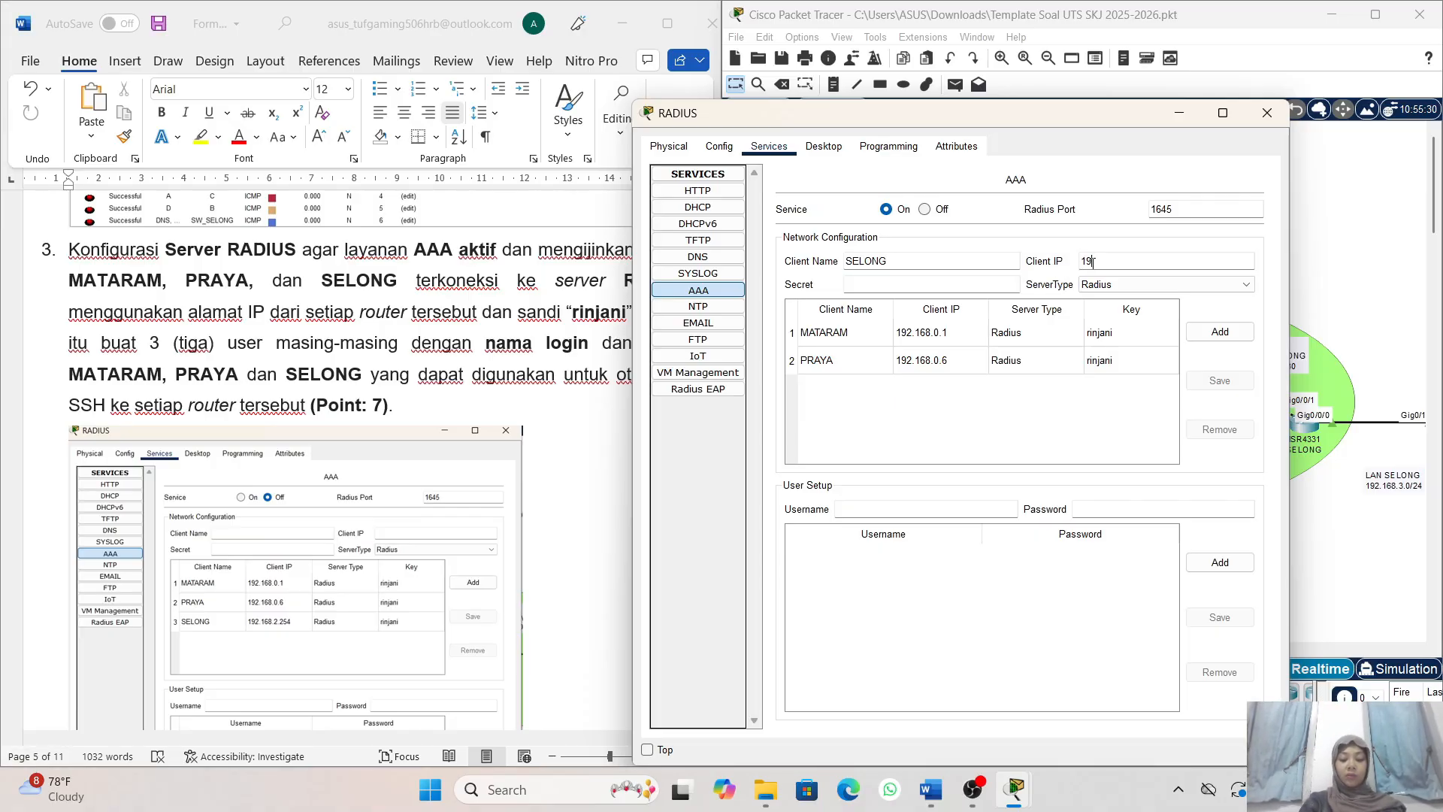
pyautogui.write('2.168.2')
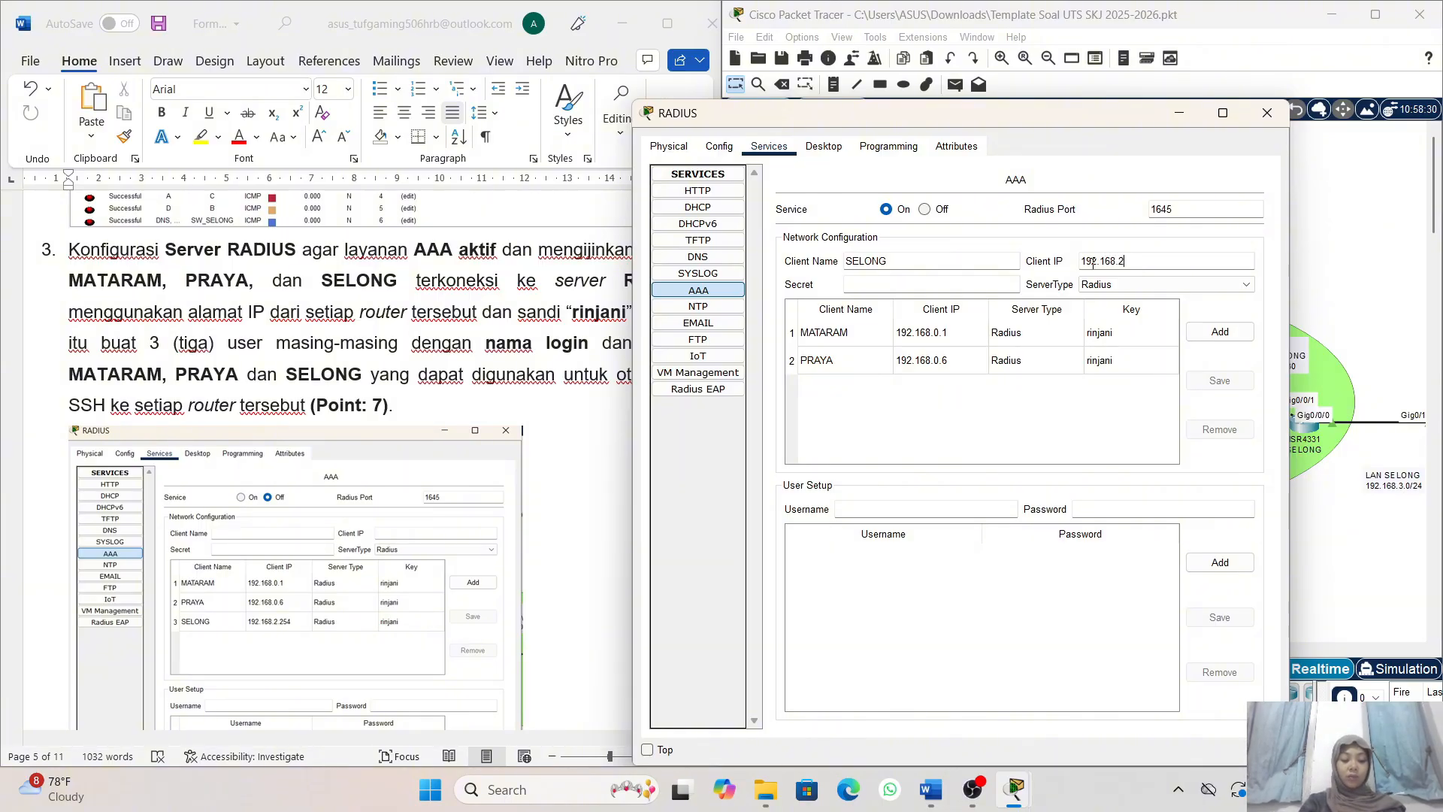
pyautogui.write('.254')
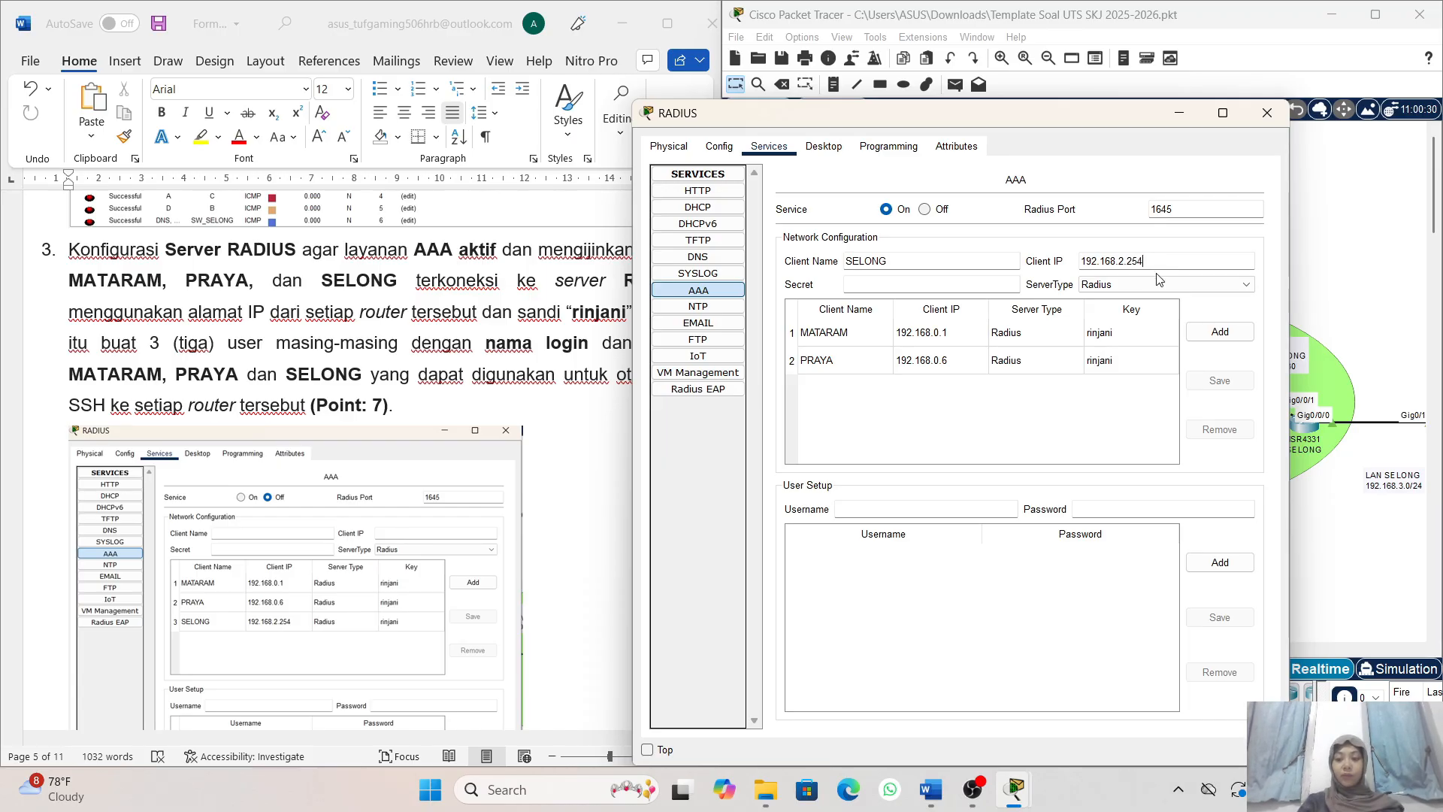
# - Enter the shared secret for the SELONG client and add it to the network configuration as a Radius client
pyautogui.click(929, 284)
pyautogui.write('r')
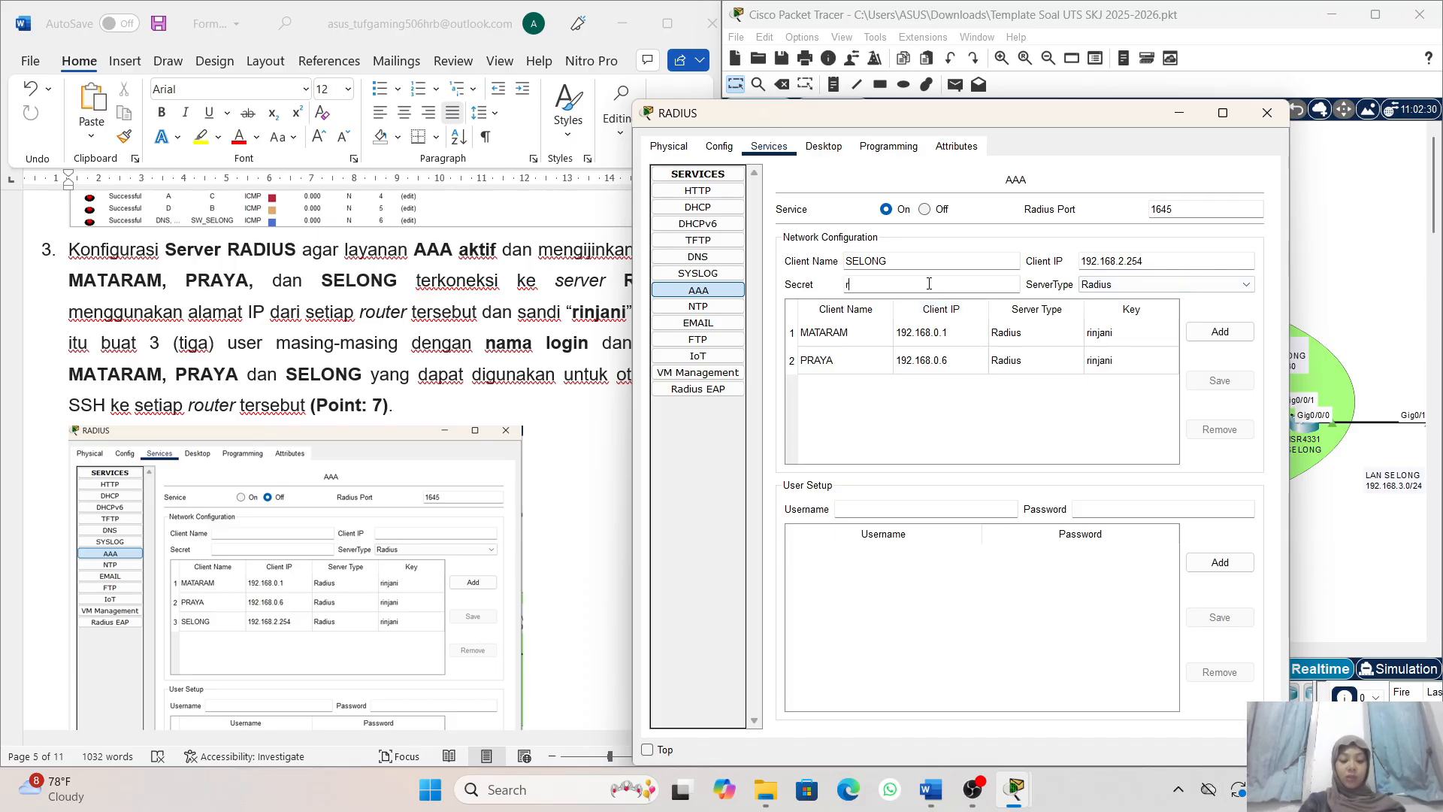
pyautogui.write('injsn')
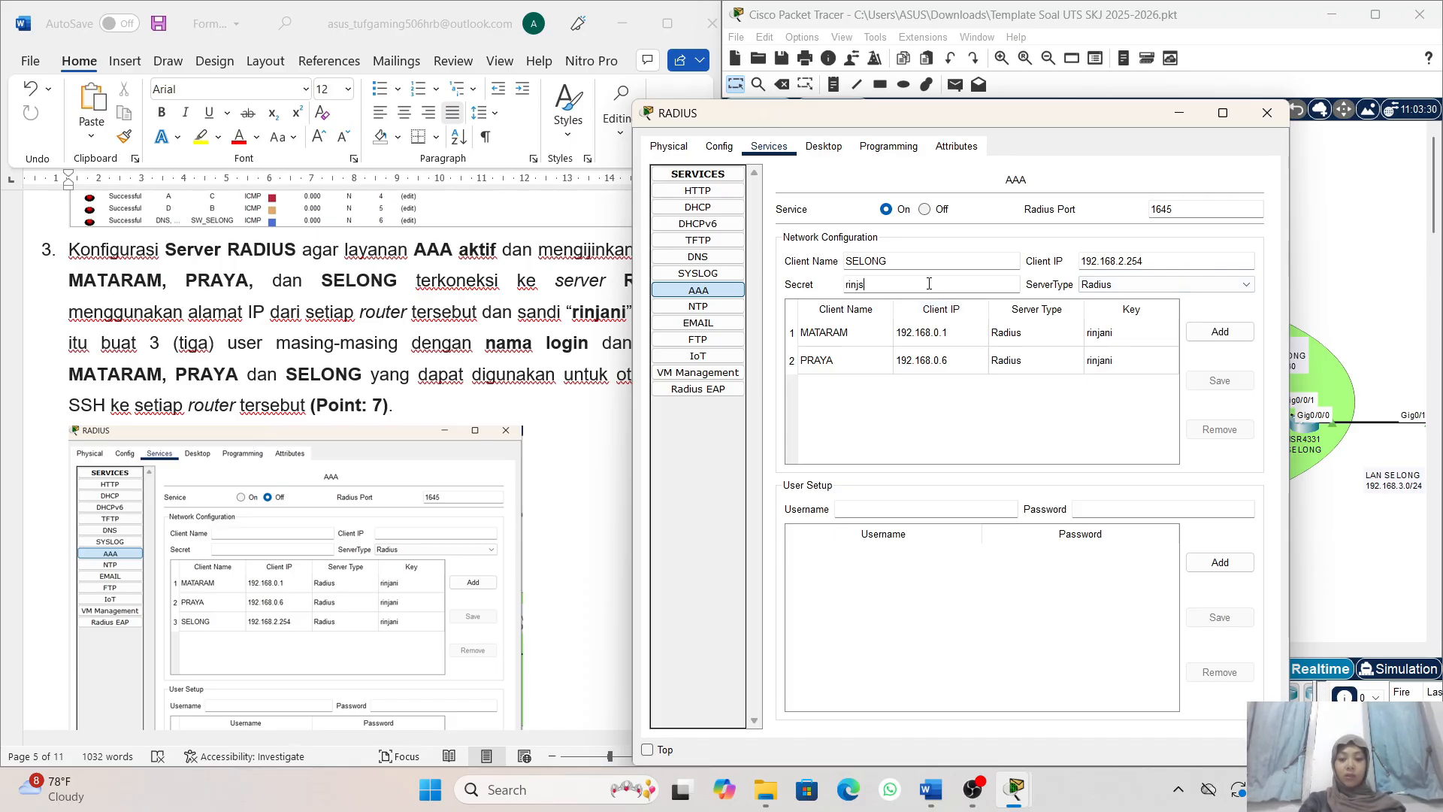
pyautogui.press('BackSpace')
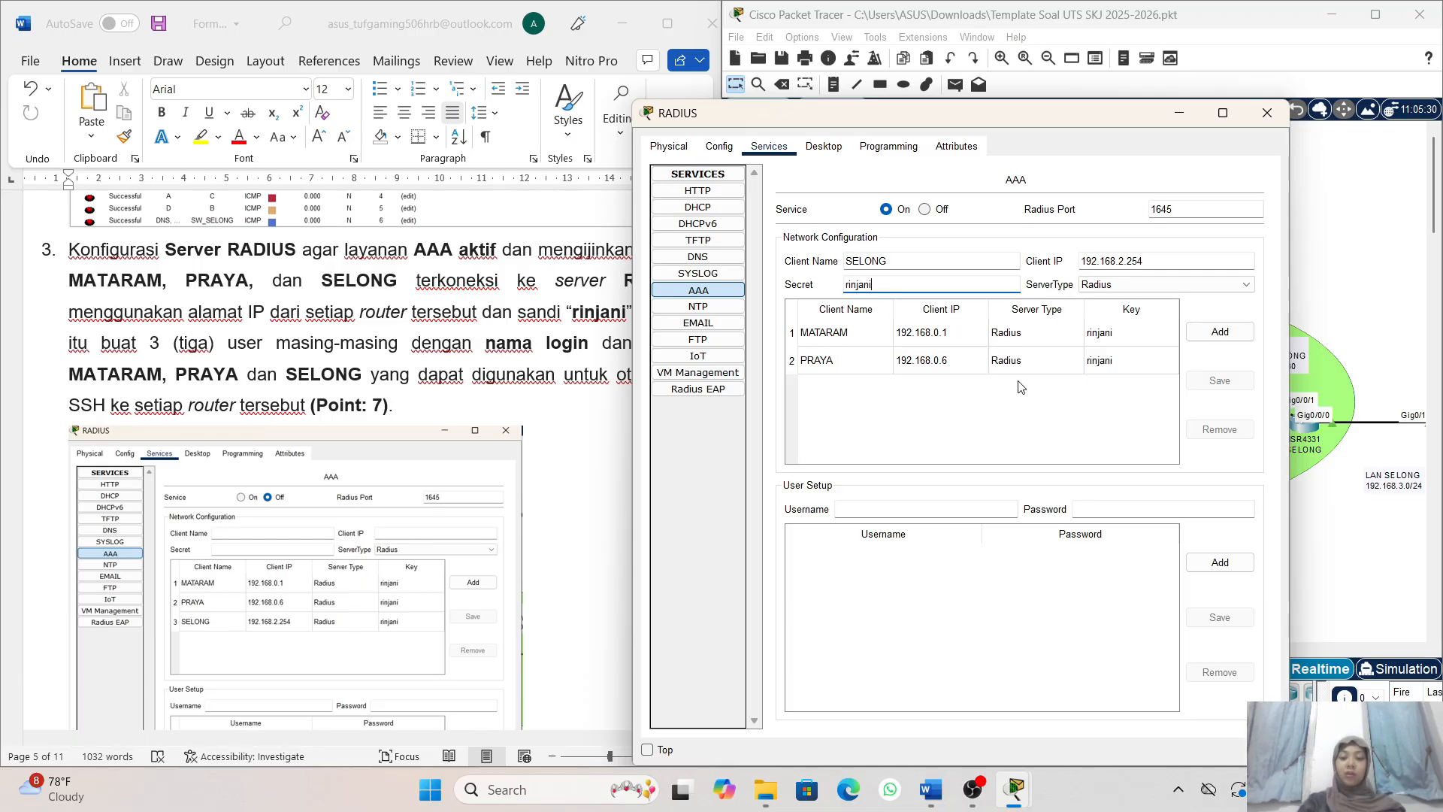
pyautogui.click(1221, 345)
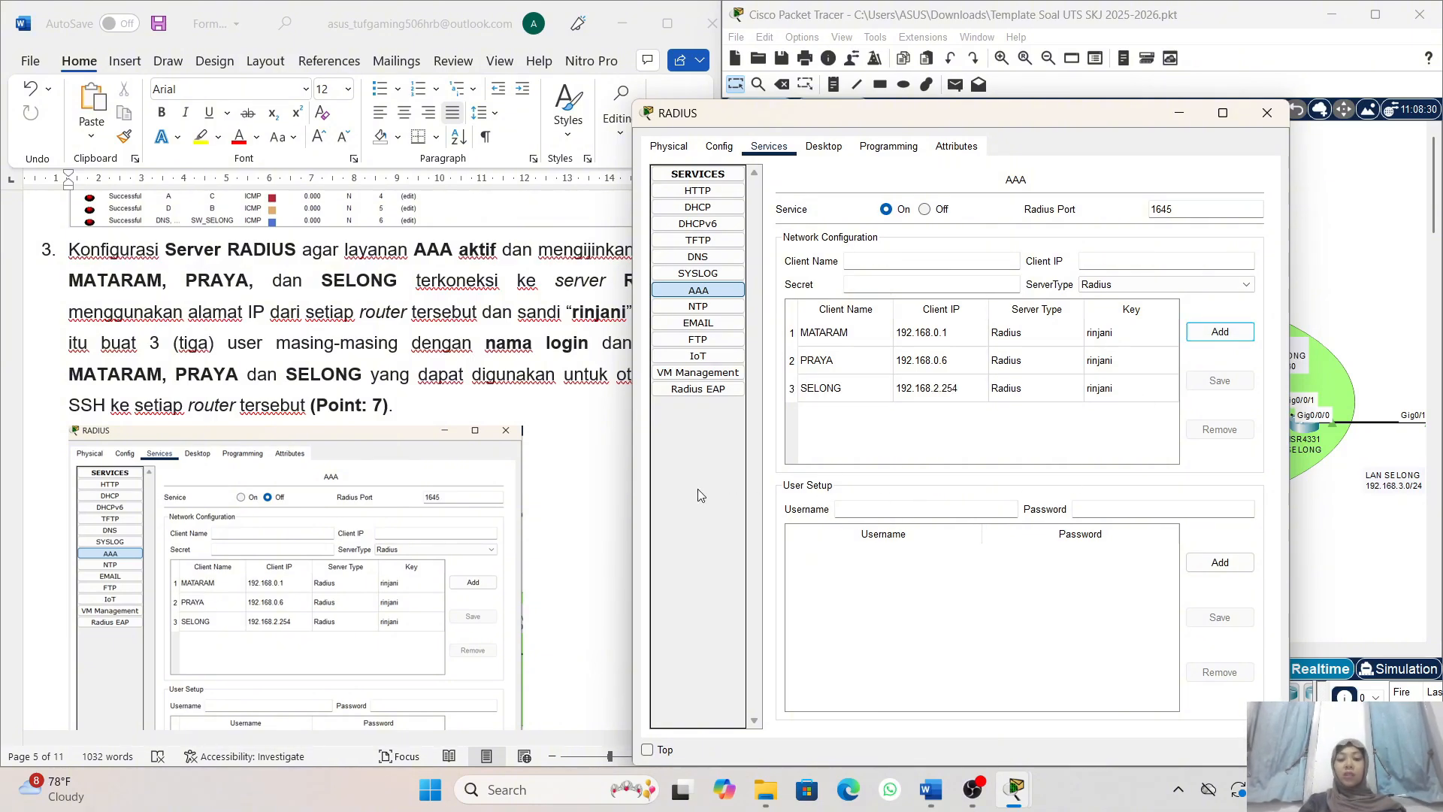
# - Add an AAA user account with the username MATARAM and the account password
pyautogui.click(865, 512)
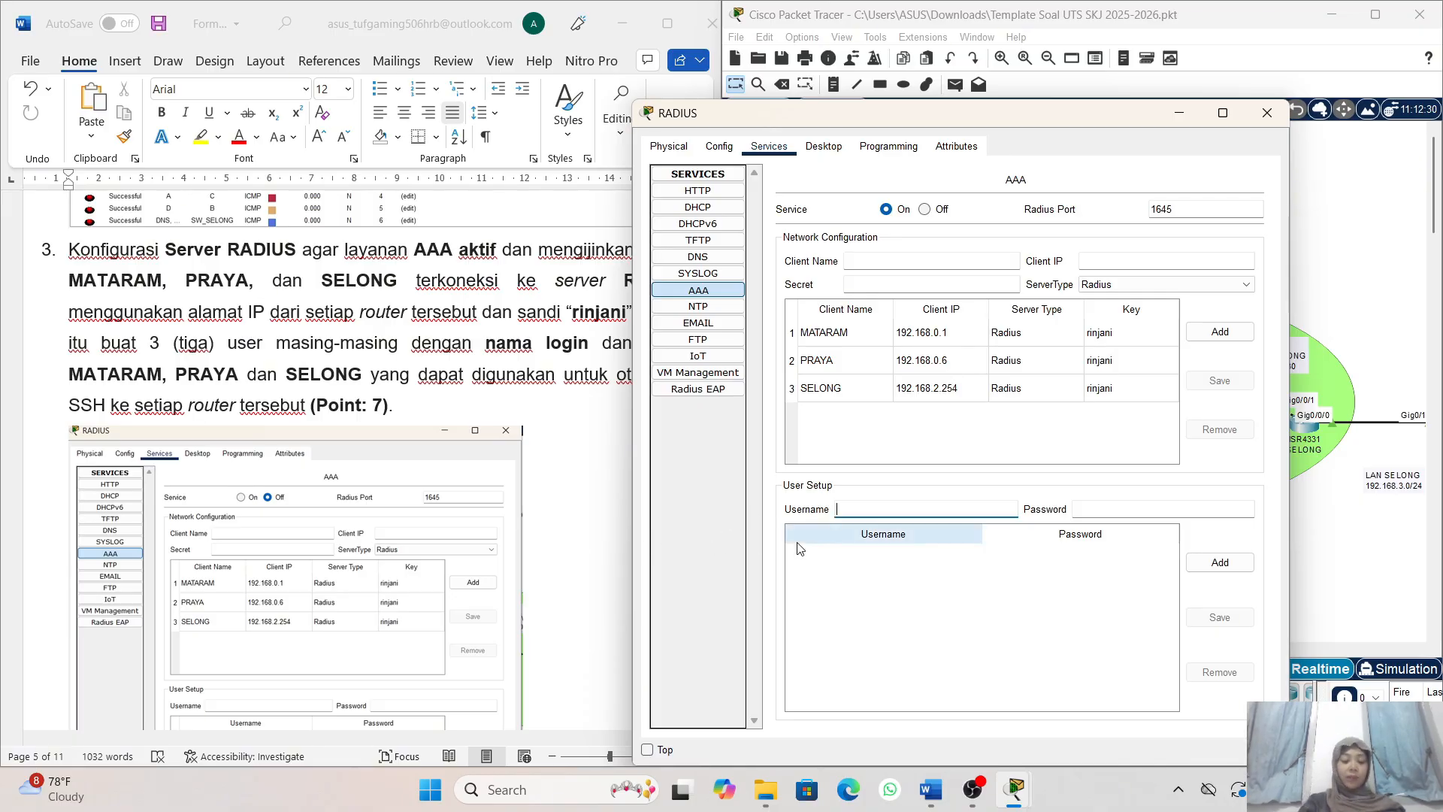
pyautogui.write('MATA')
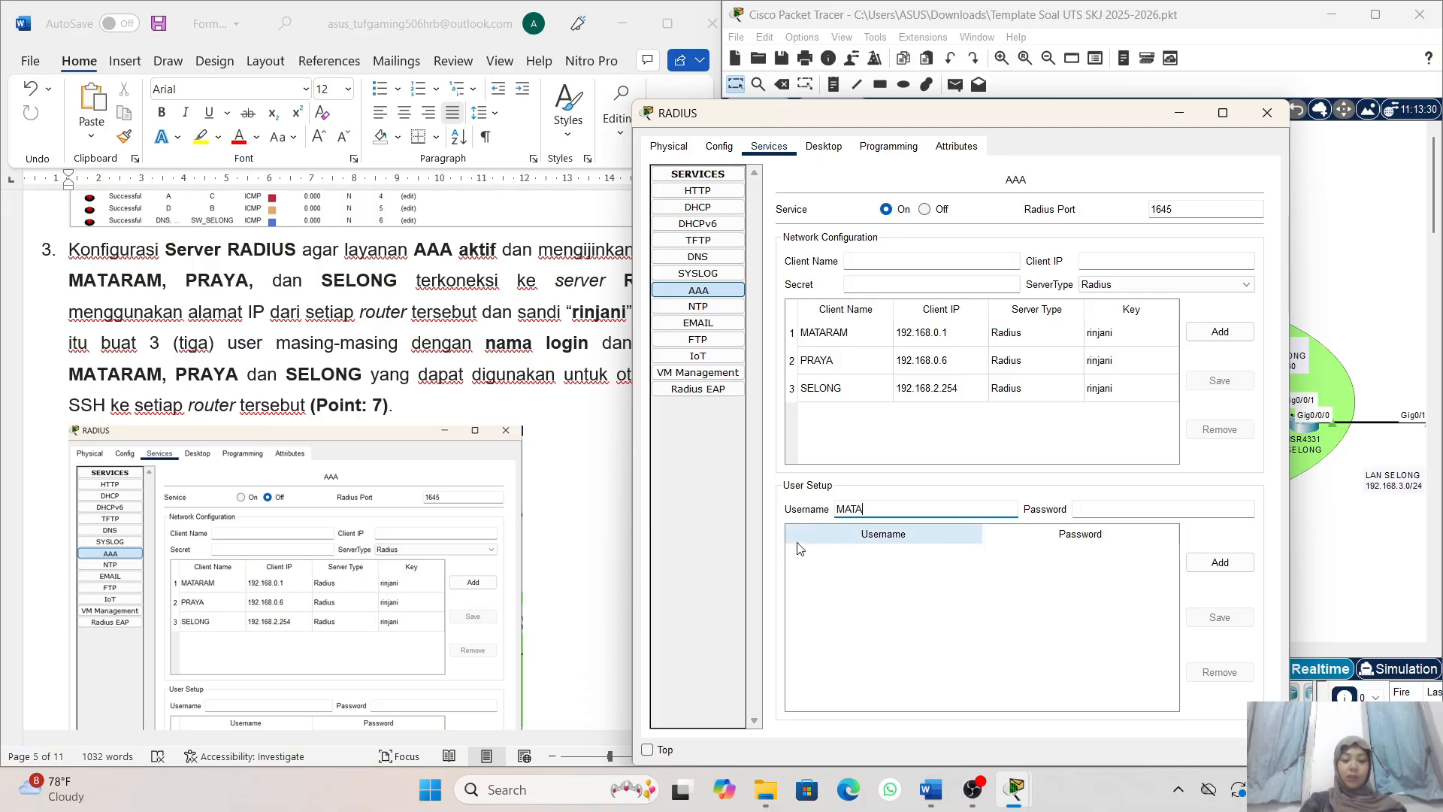
pyautogui.write('RAM')
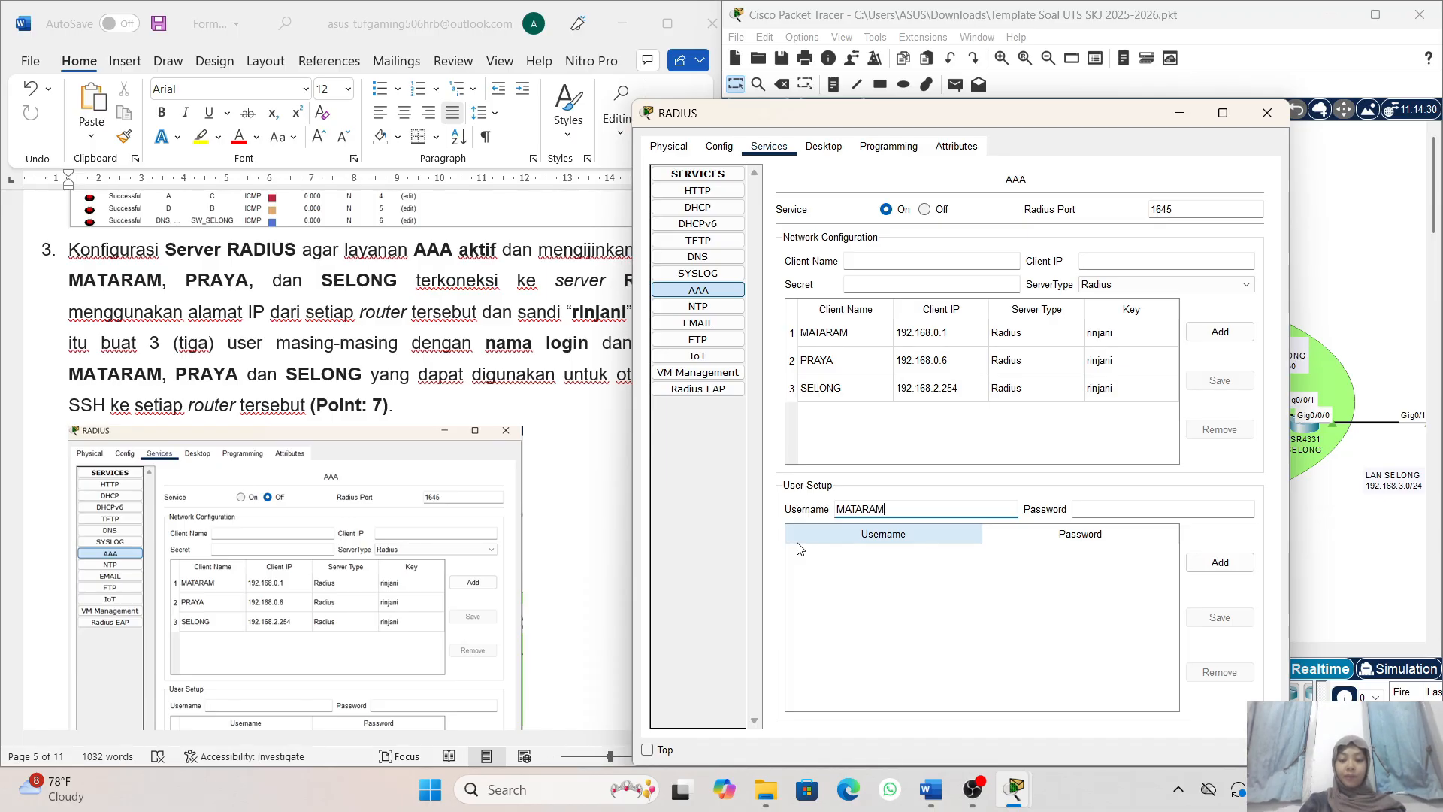
pyautogui.click(1110, 509)
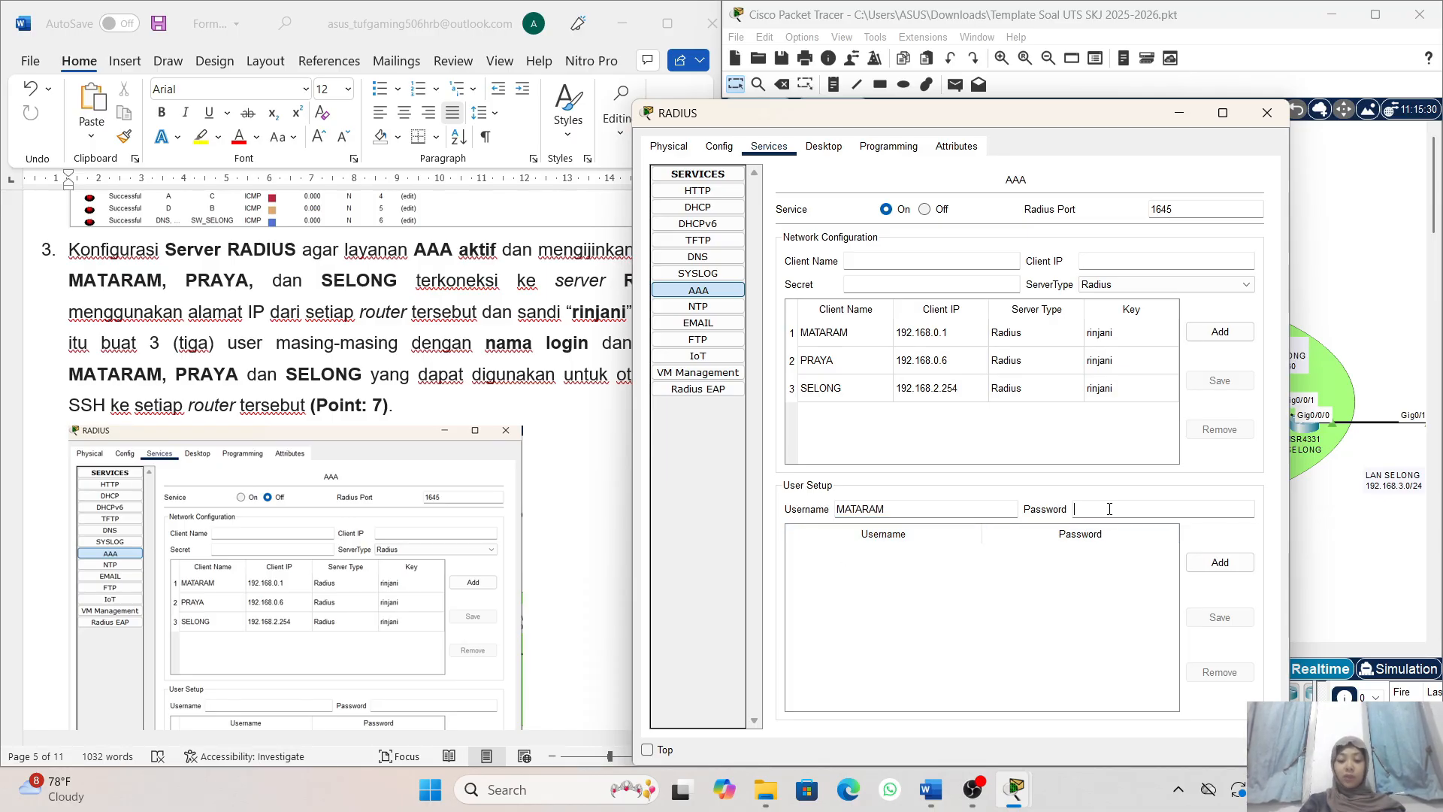
pyautogui.write('MATA')
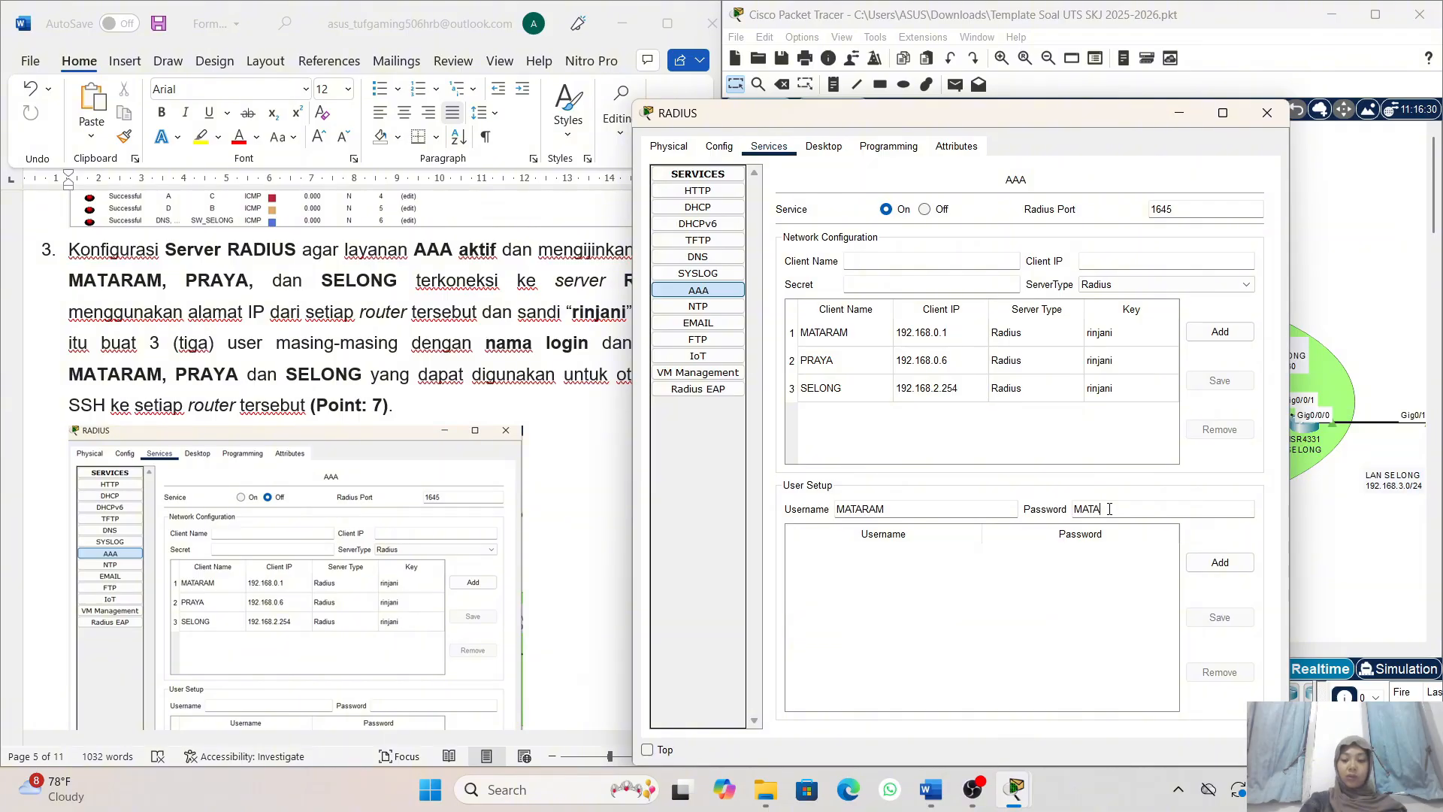
pyautogui.write('RAM')
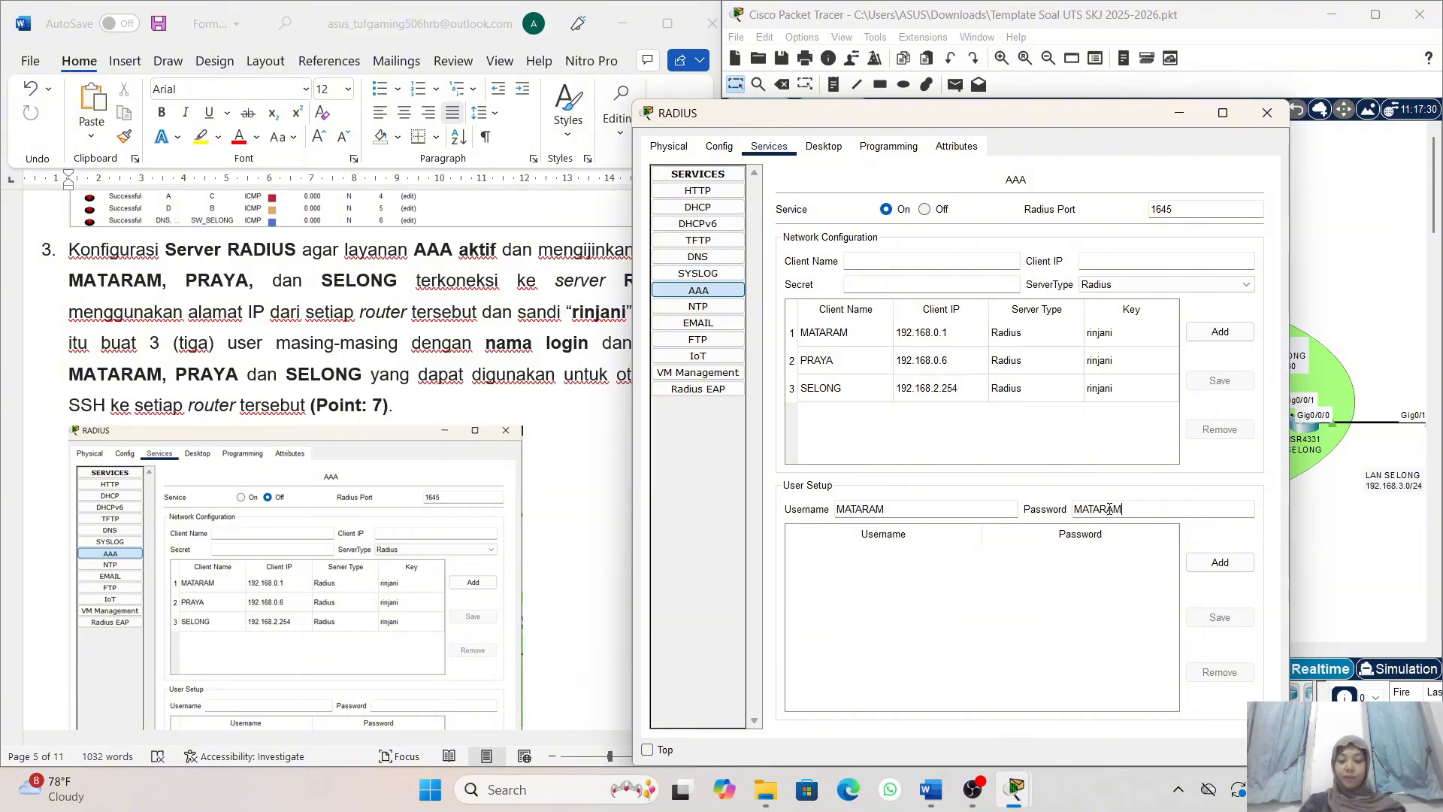
pyautogui.click(1230, 561)
# - Add an AAA user account with the username PRAYA and its account password on the RADIUS server
pyautogui.click(929, 510)
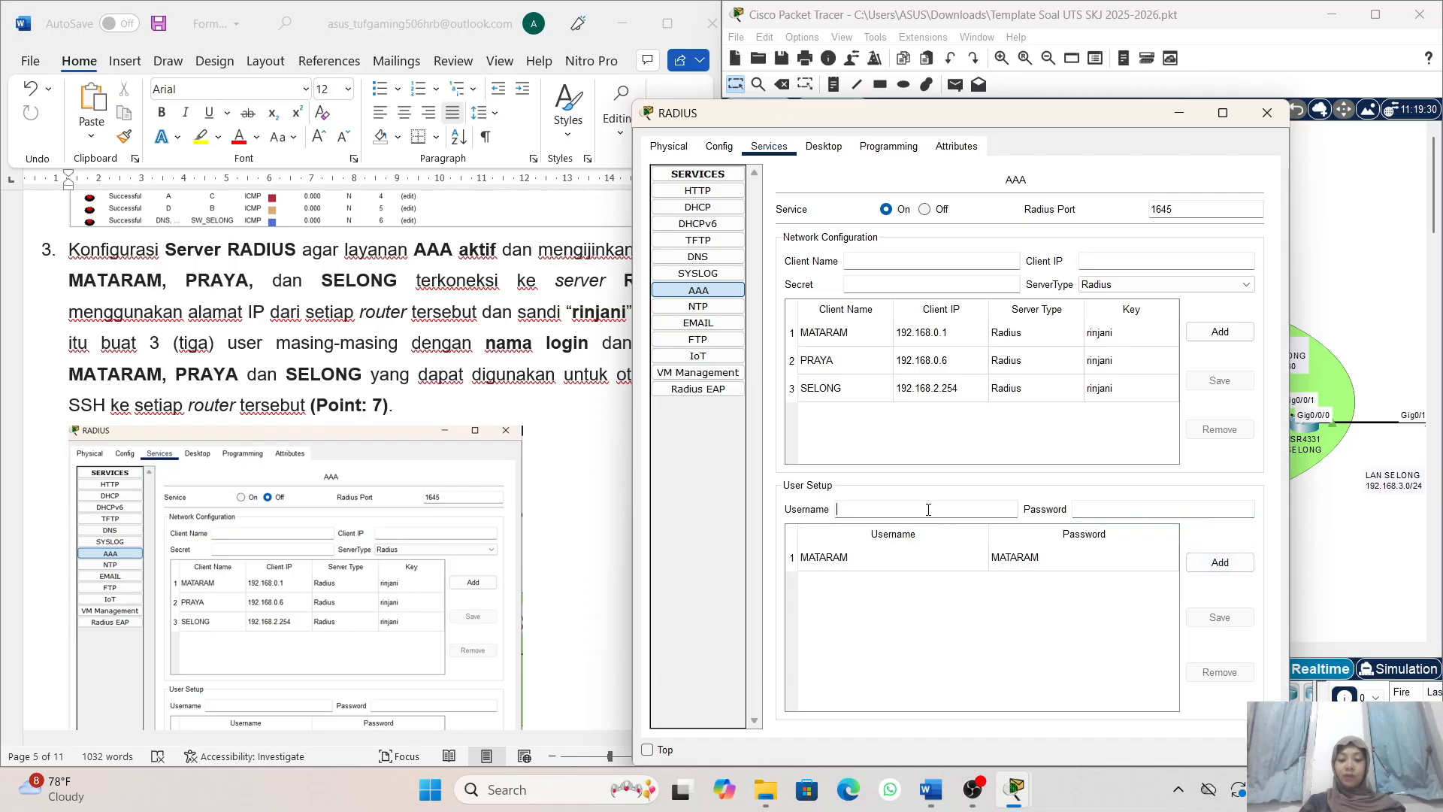
pyautogui.write('PRAYA')
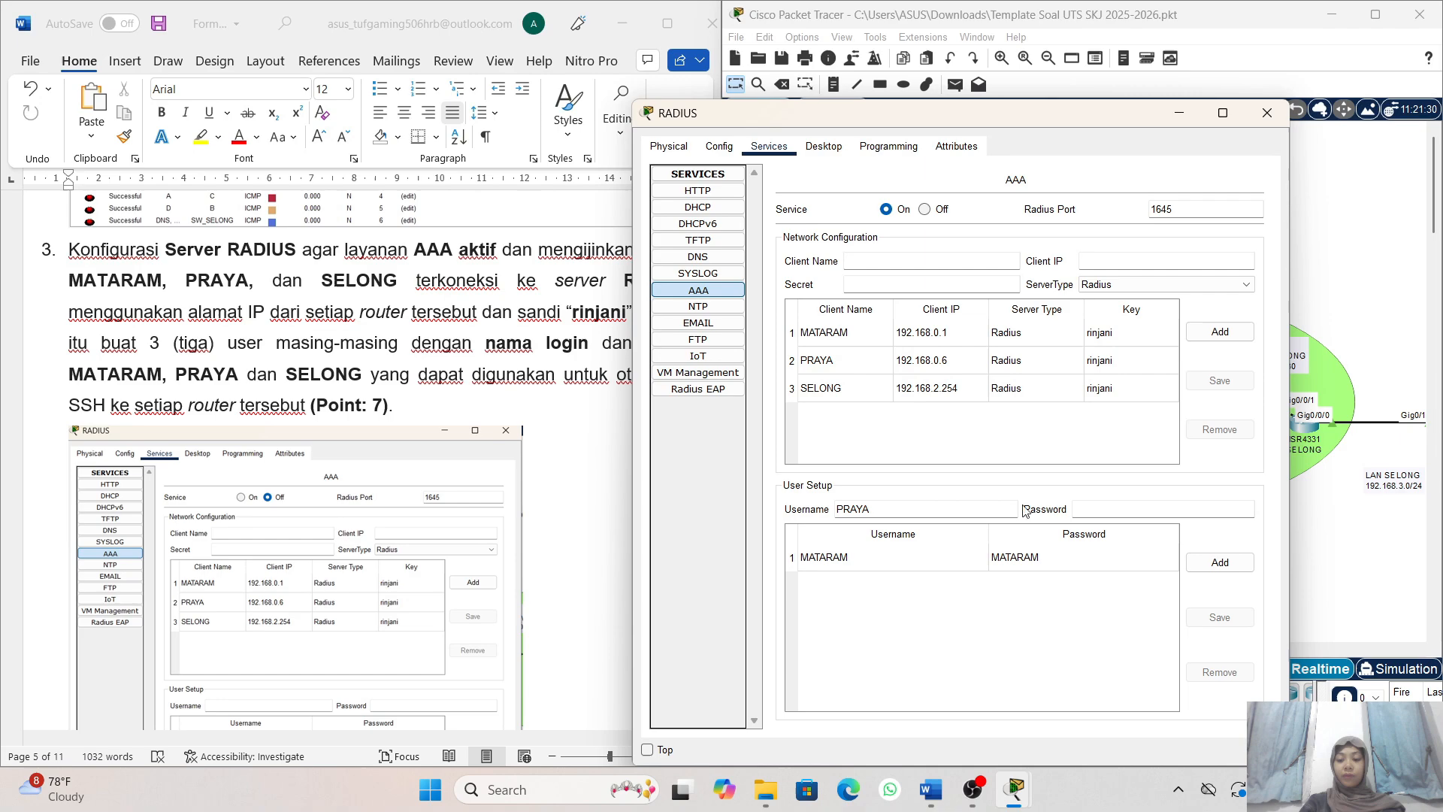
pyautogui.click(1079, 506)
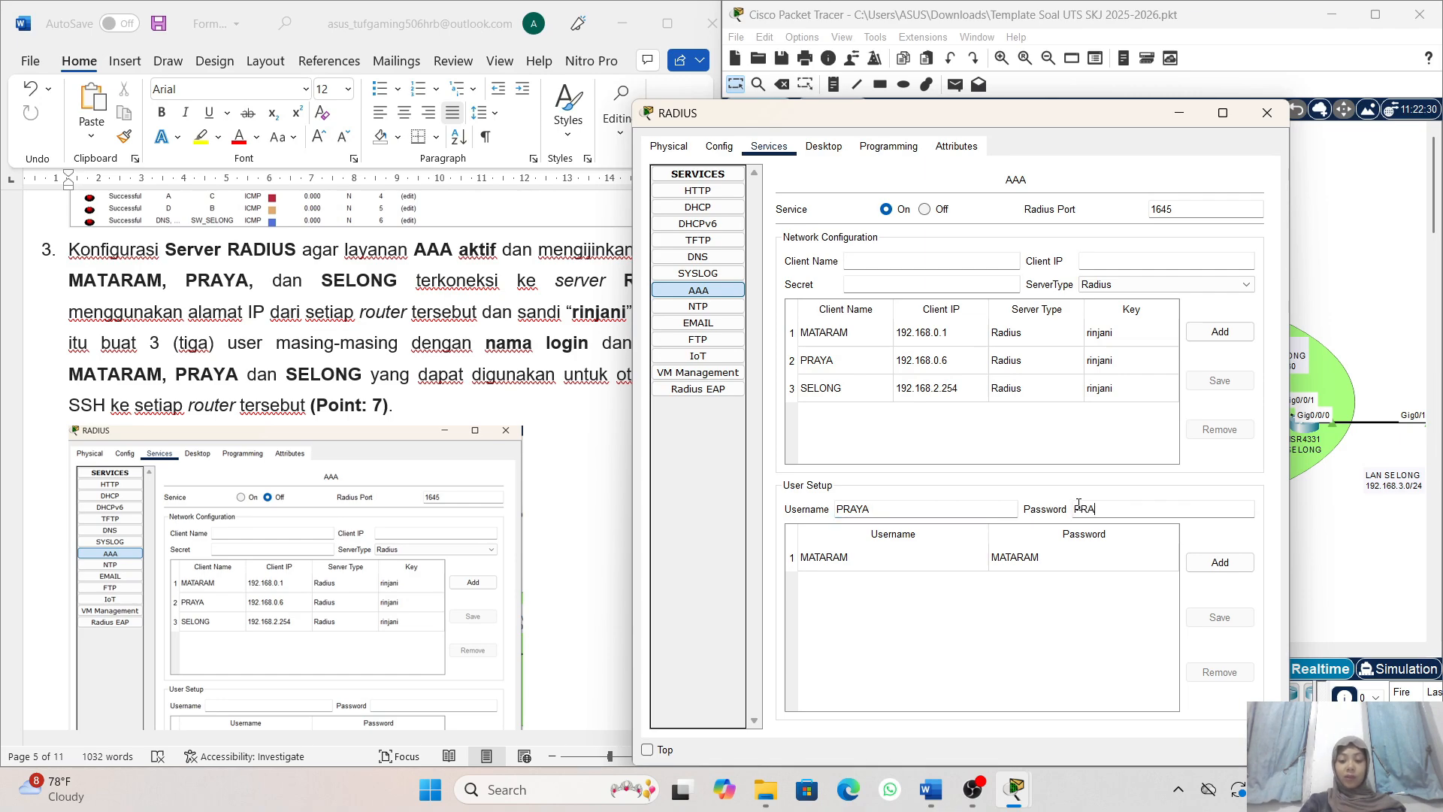
pyautogui.write('PRAYA')
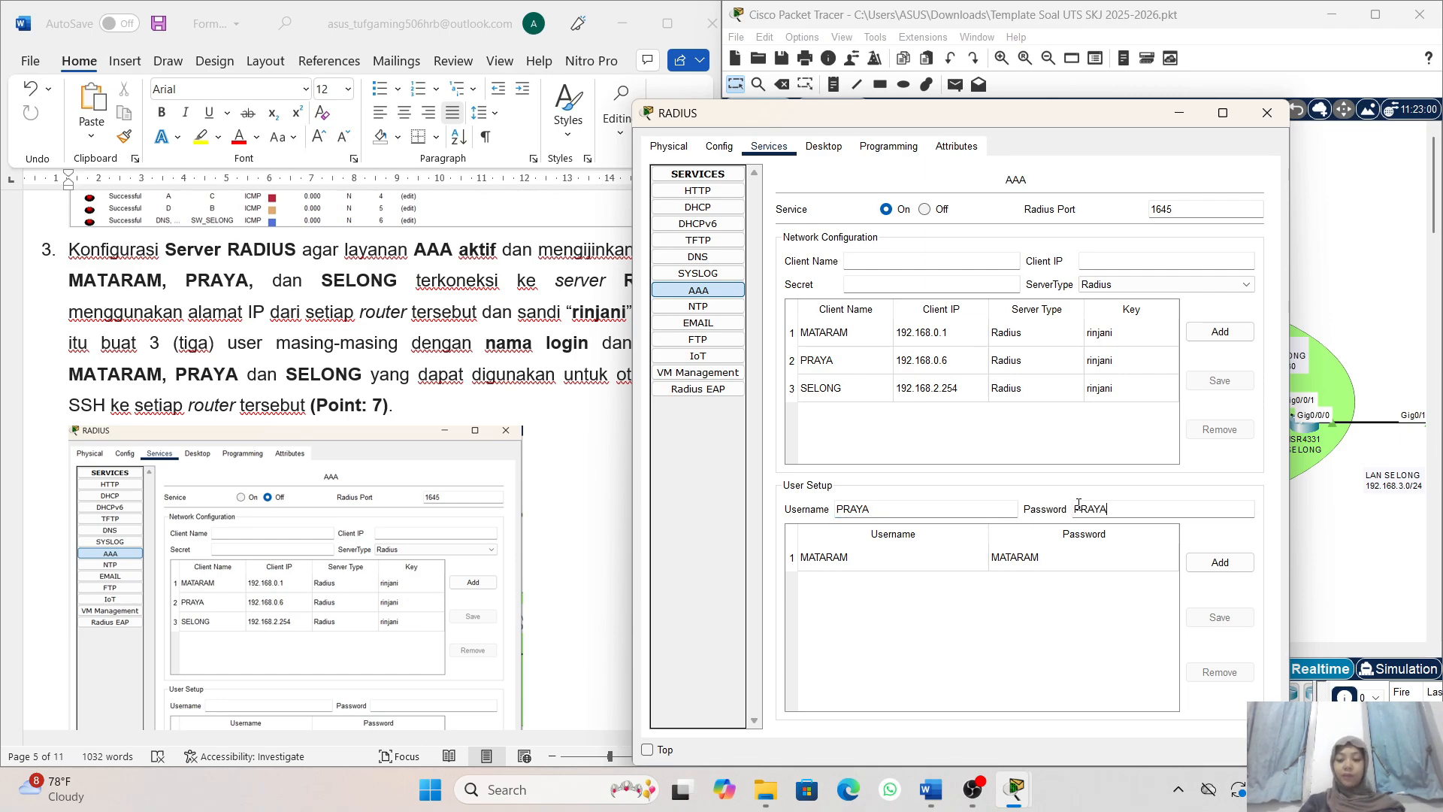
pyautogui.click(1203, 561)
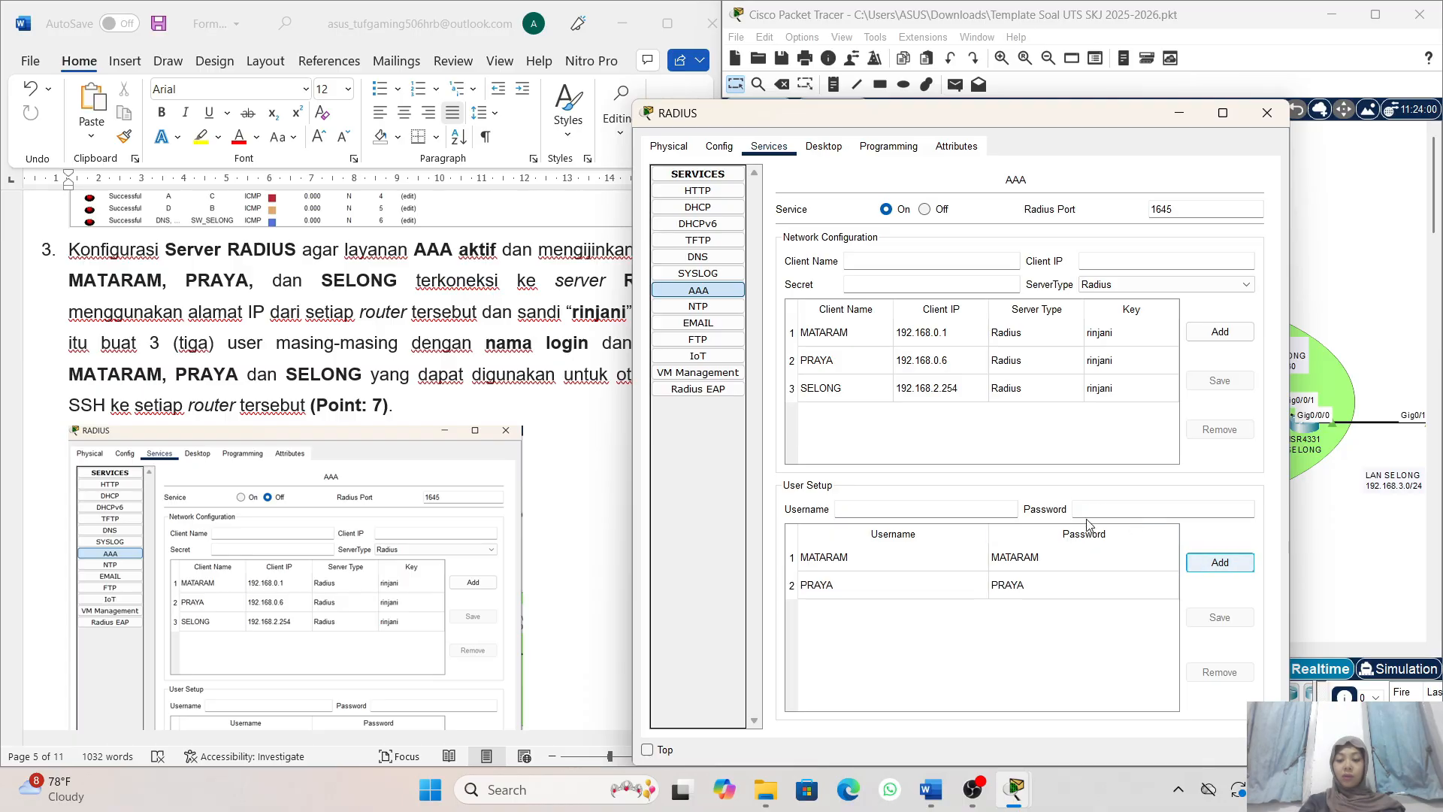
# - Add an AAA user account with the username SELONG and its account password on the RADIUS server
pyautogui.click(891, 511)
pyautogui.write('SELO')
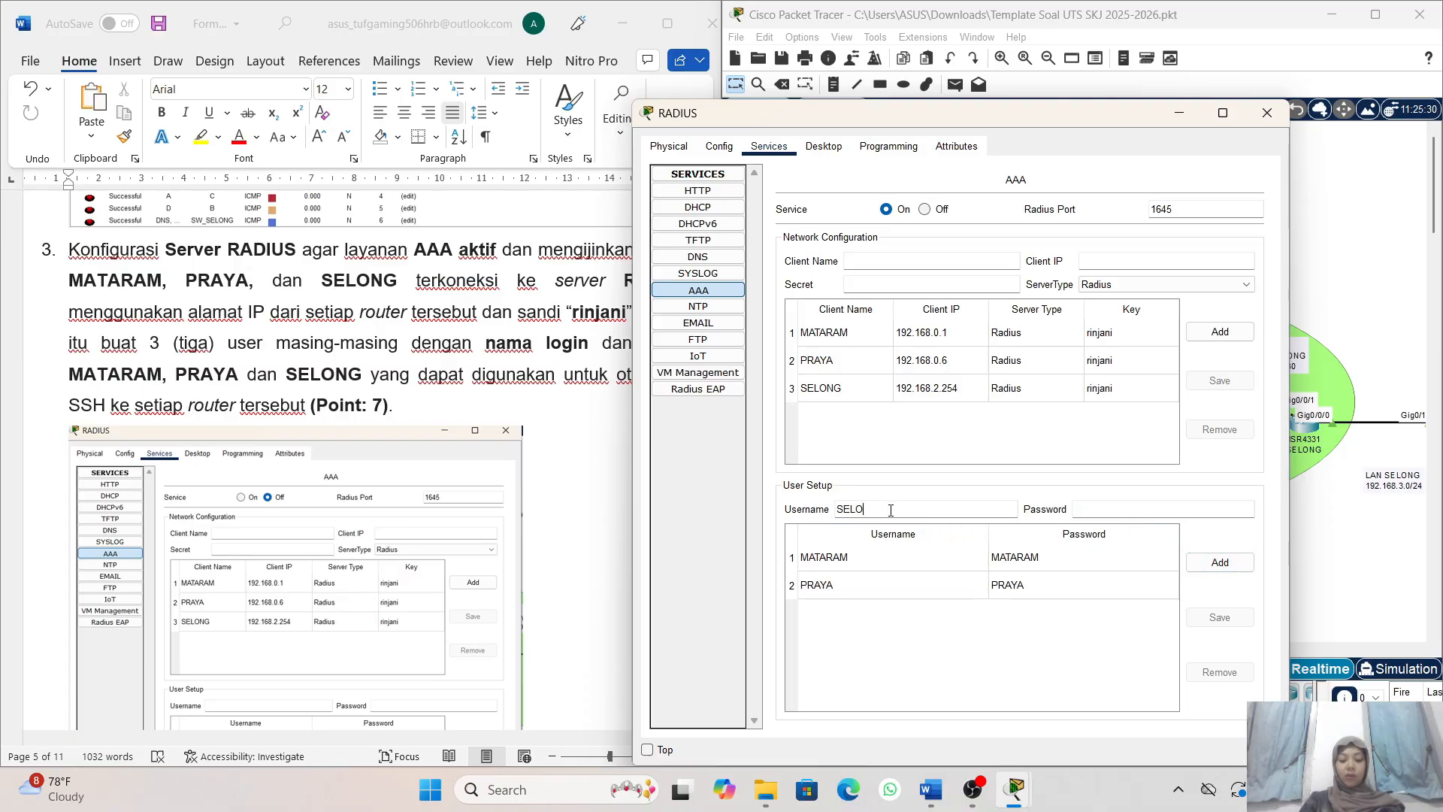
pyautogui.write('NG')
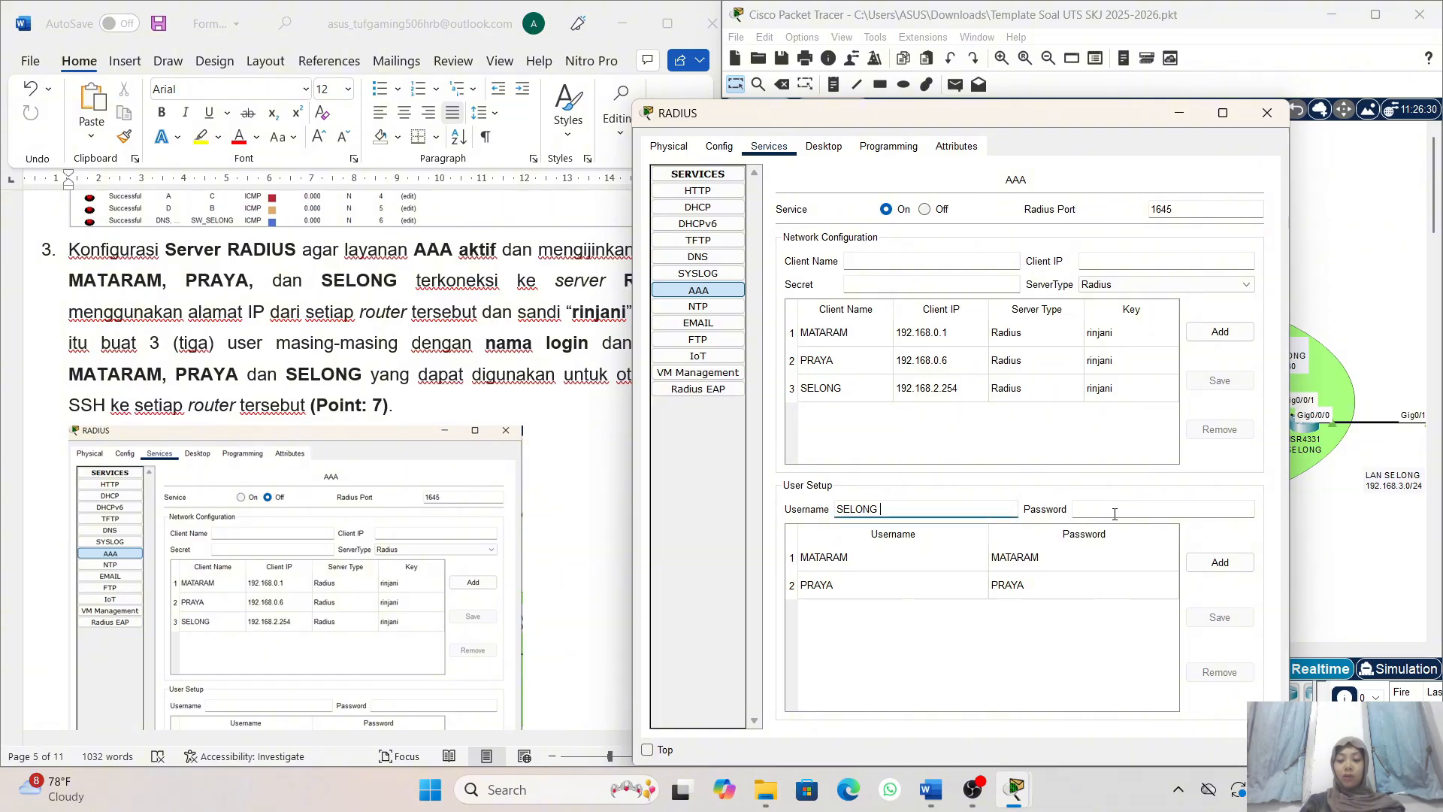
pyautogui.click(1115, 514)
pyautogui.write('SELON')
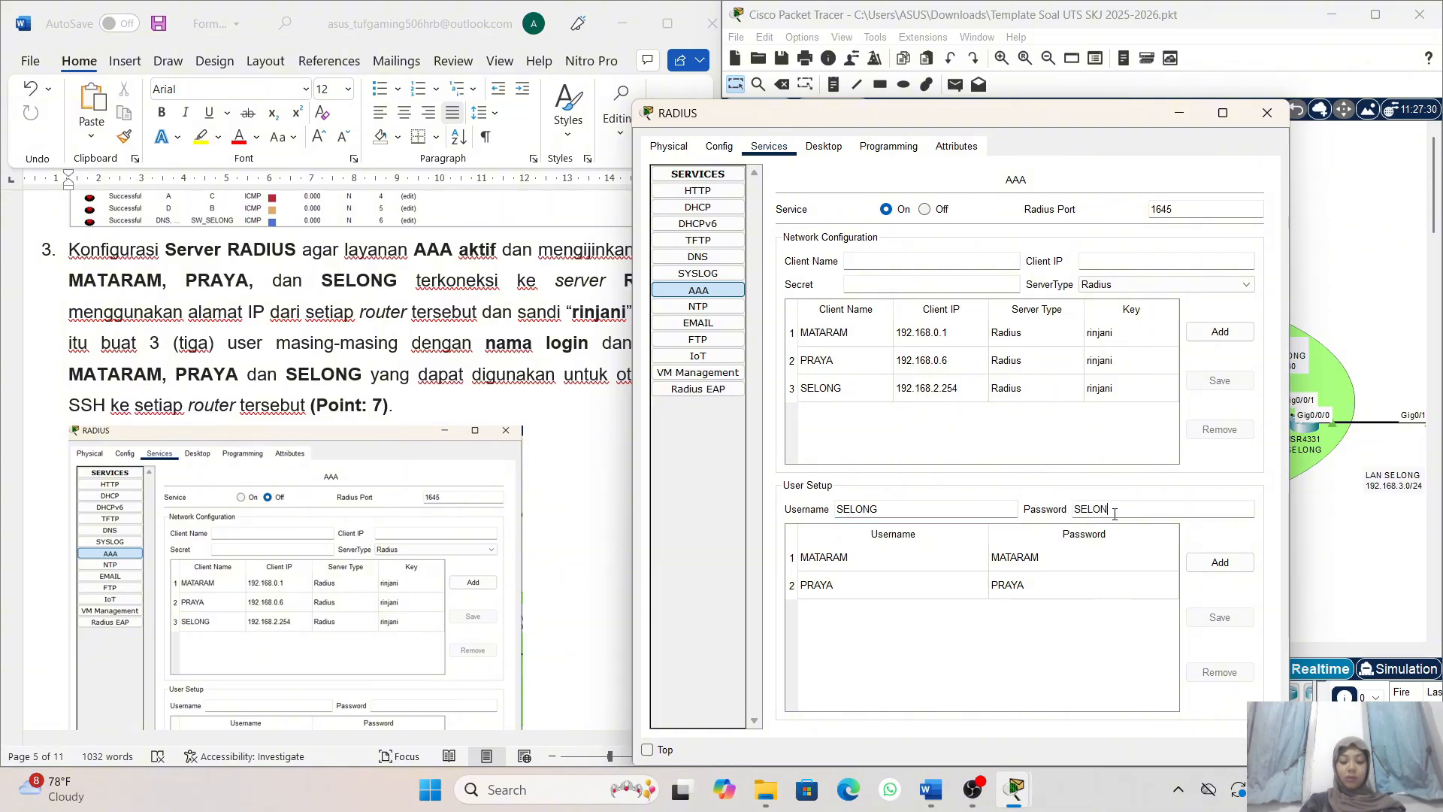
pyautogui.write('G')
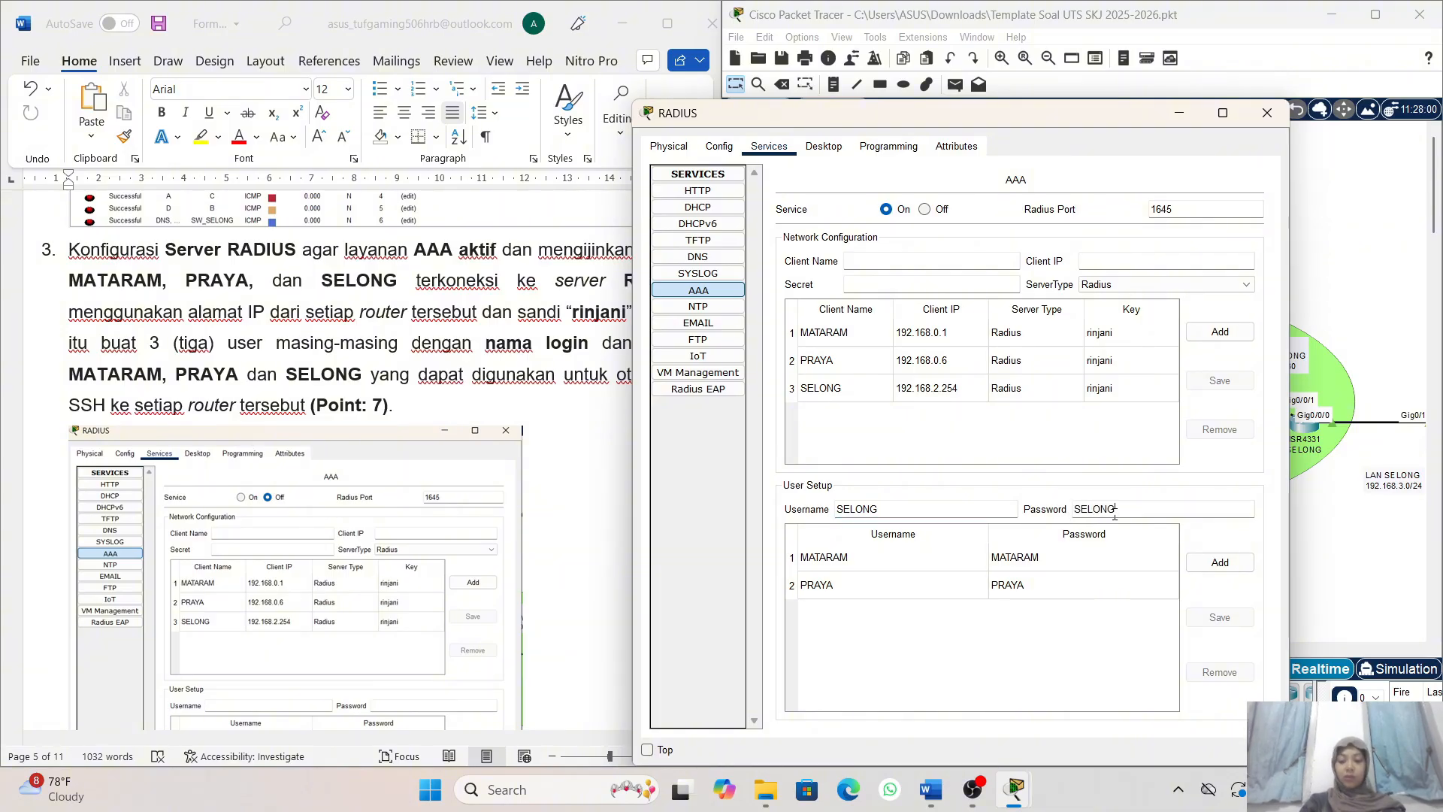
pyautogui.click(1216, 566)
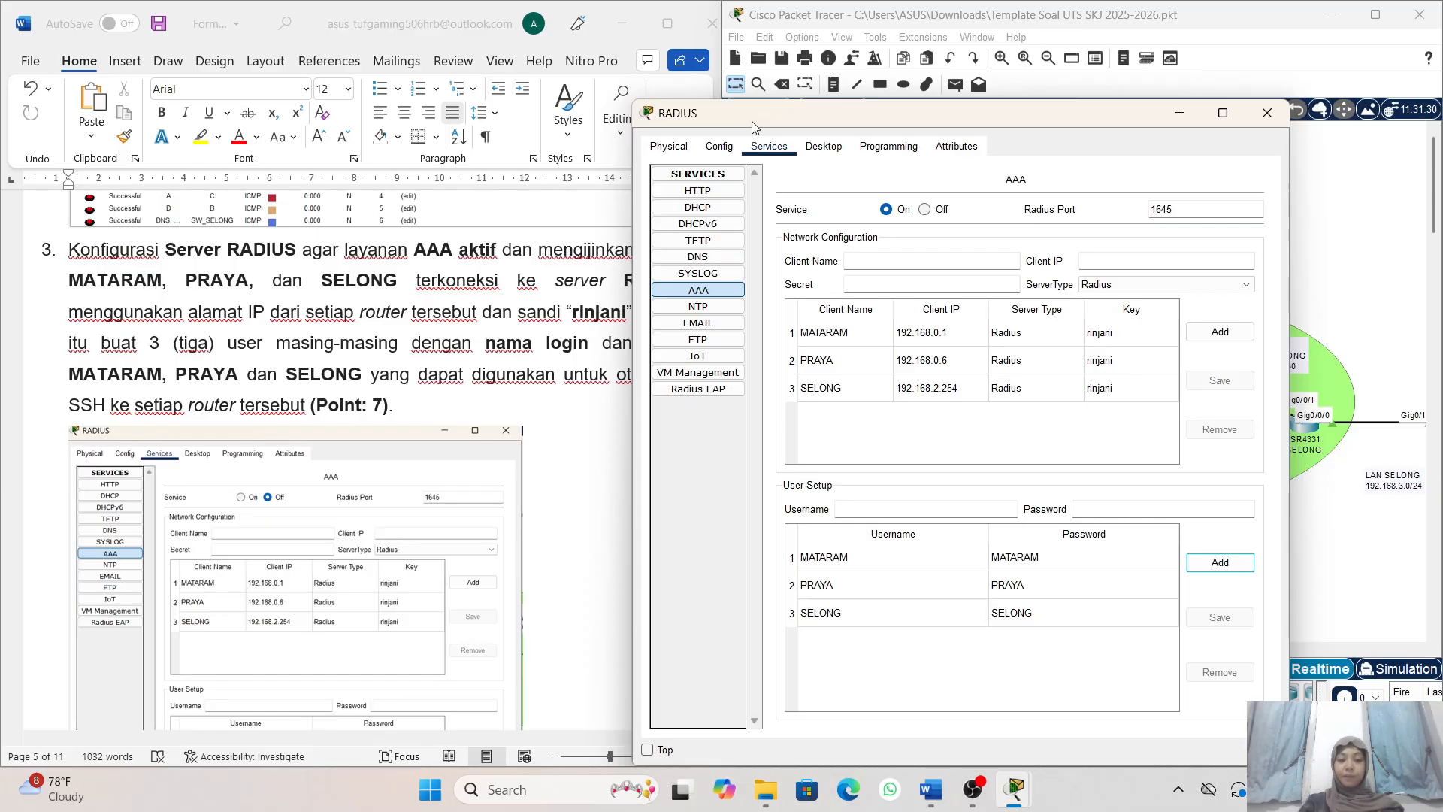
# - Examine task 3's reference AAA settings and task 4's SSH Server requirements in the exam document, and minimise the RADIUS window
pyautogui.moveTo(755, 120); pyautogui.dragTo(787, 122)
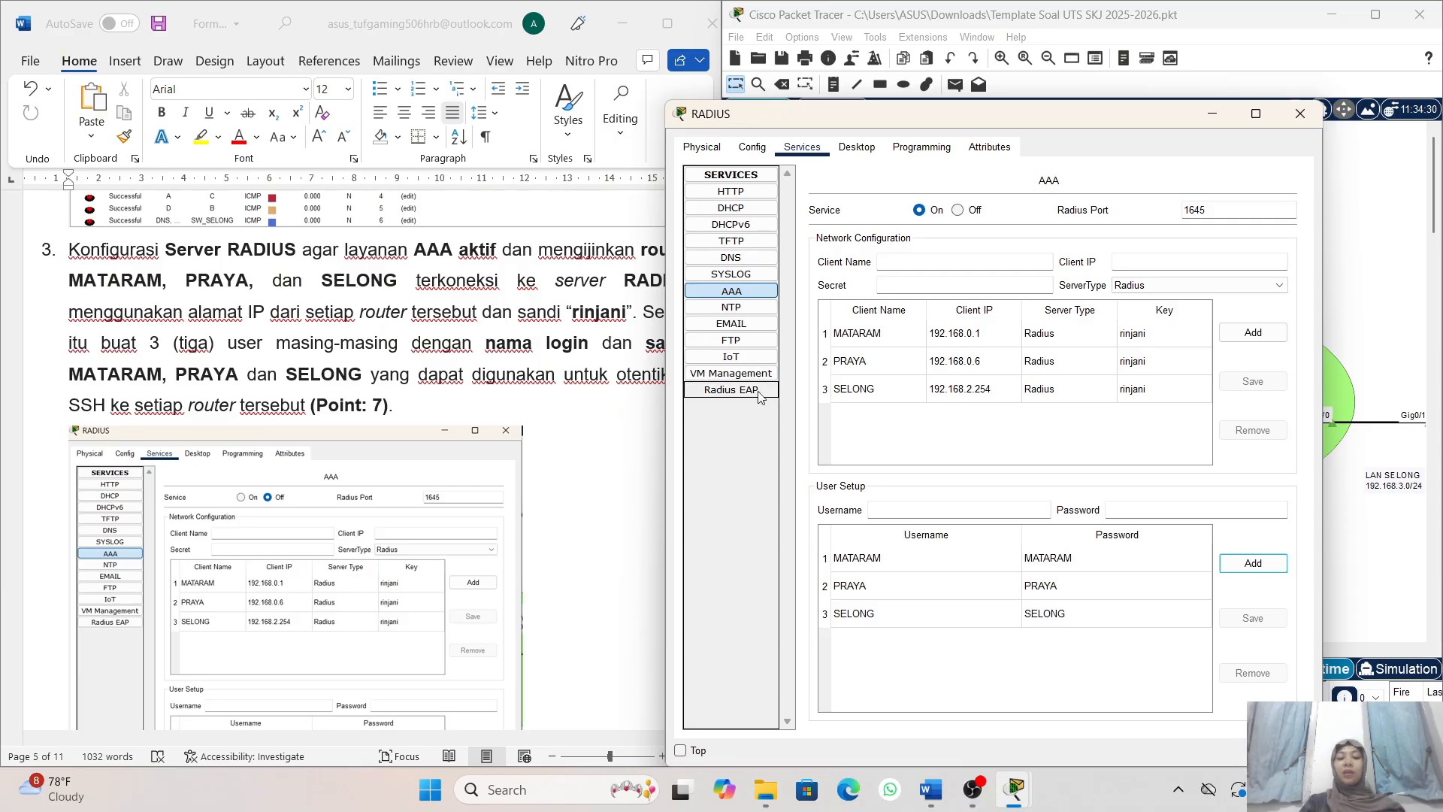
pyautogui.hscroll(3, 594, 350)
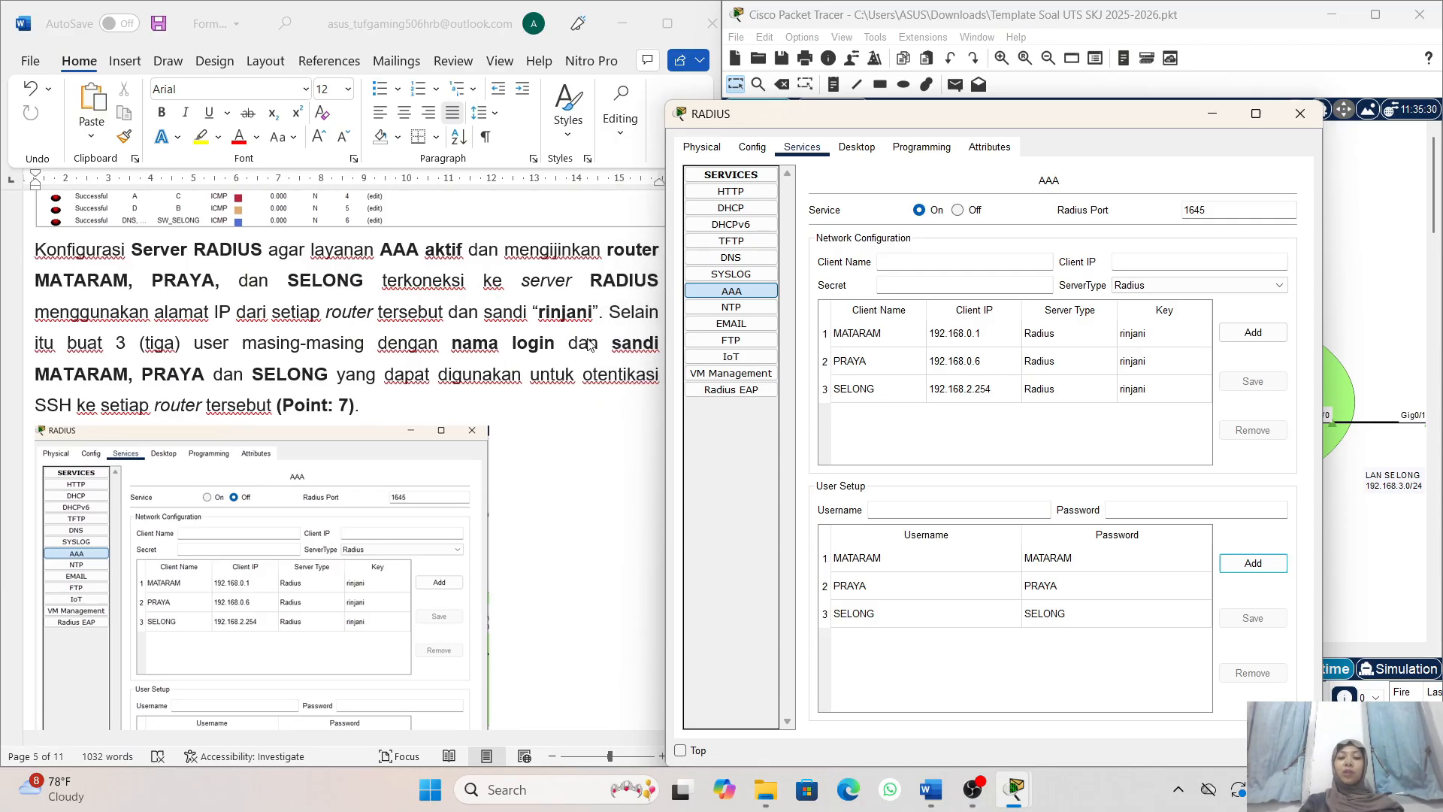
pyautogui.hscroll(-4, 601, 361)
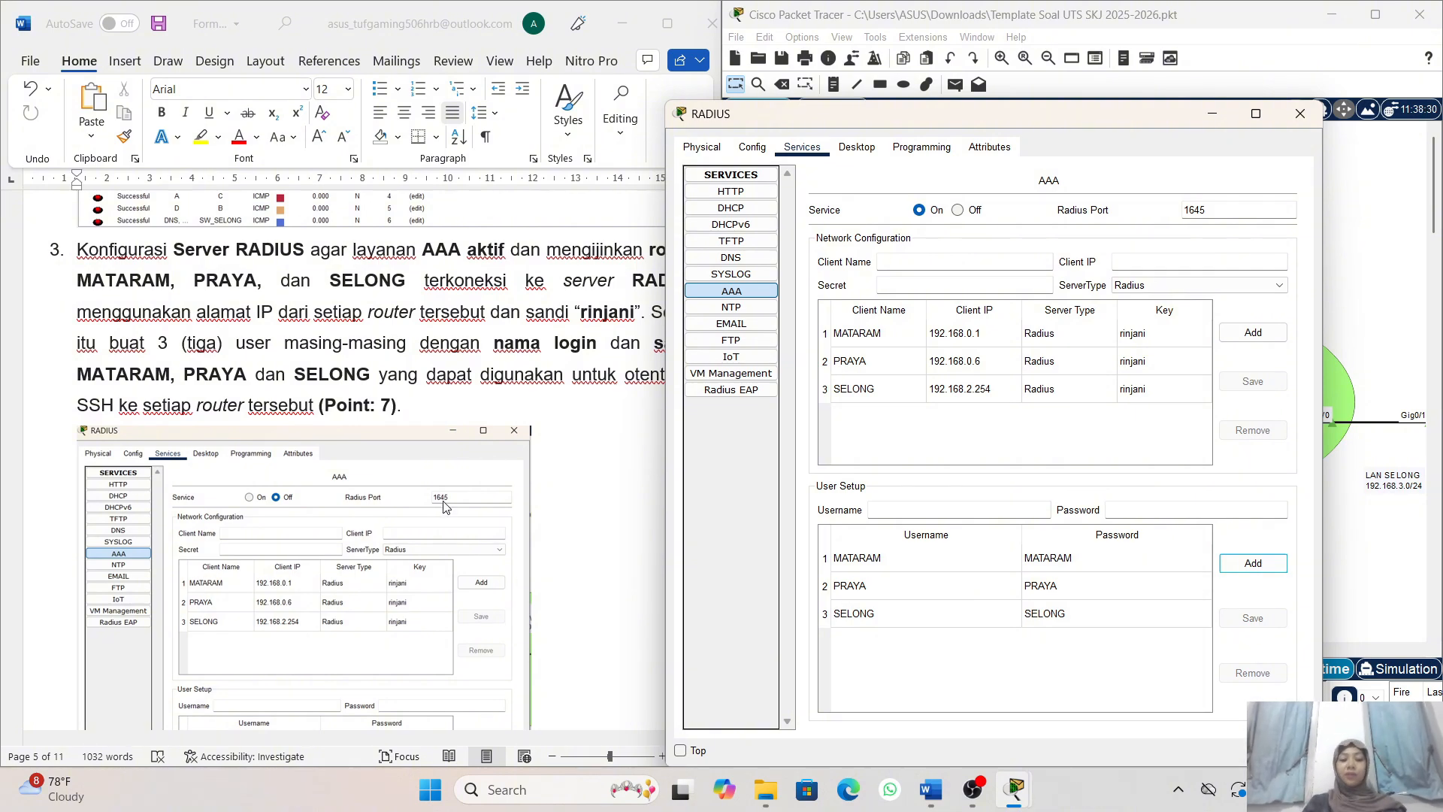
pyautogui.scroll(-5, 448, 509)
pyautogui.scroll(-12, 447, 509)
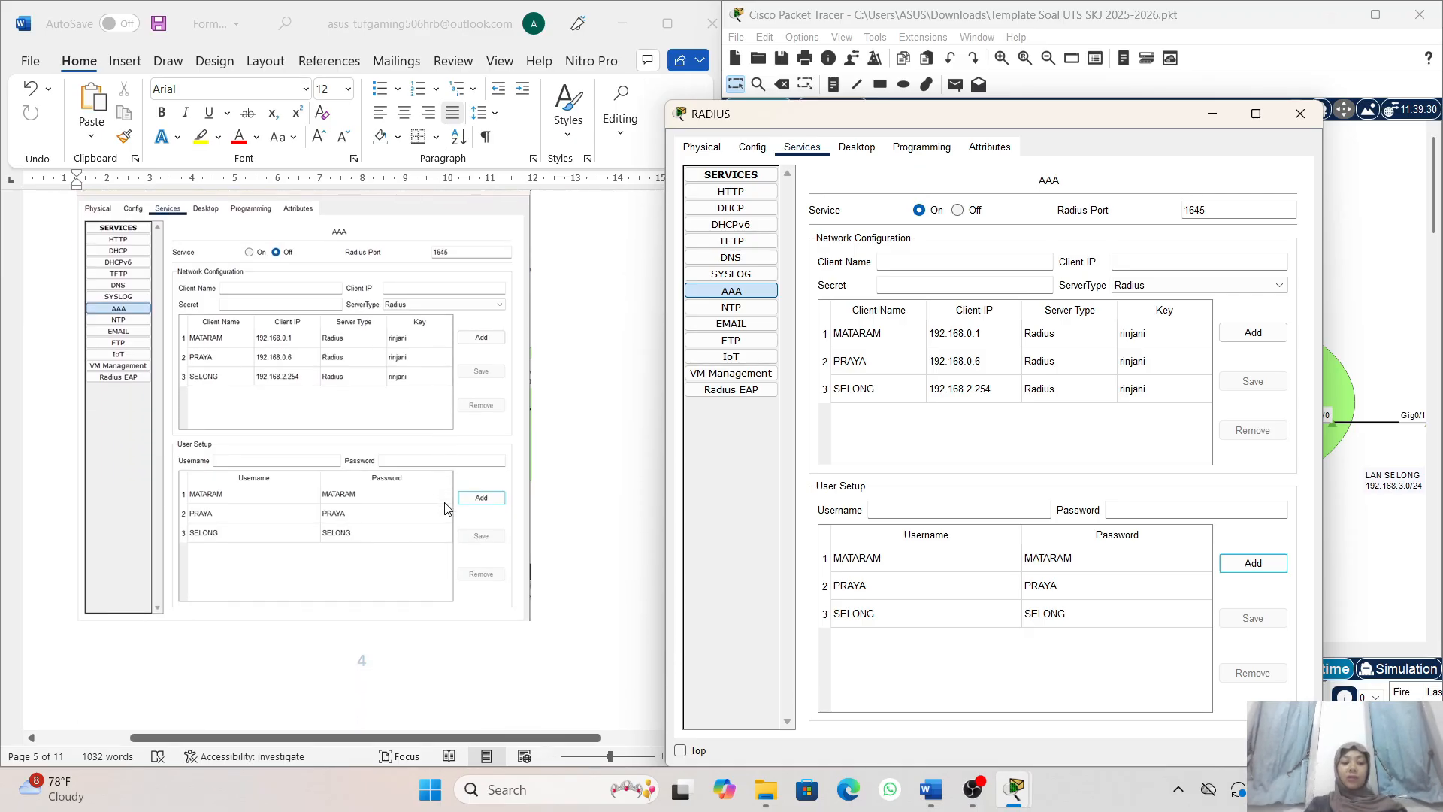
pyautogui.scroll(-3, 448, 509)
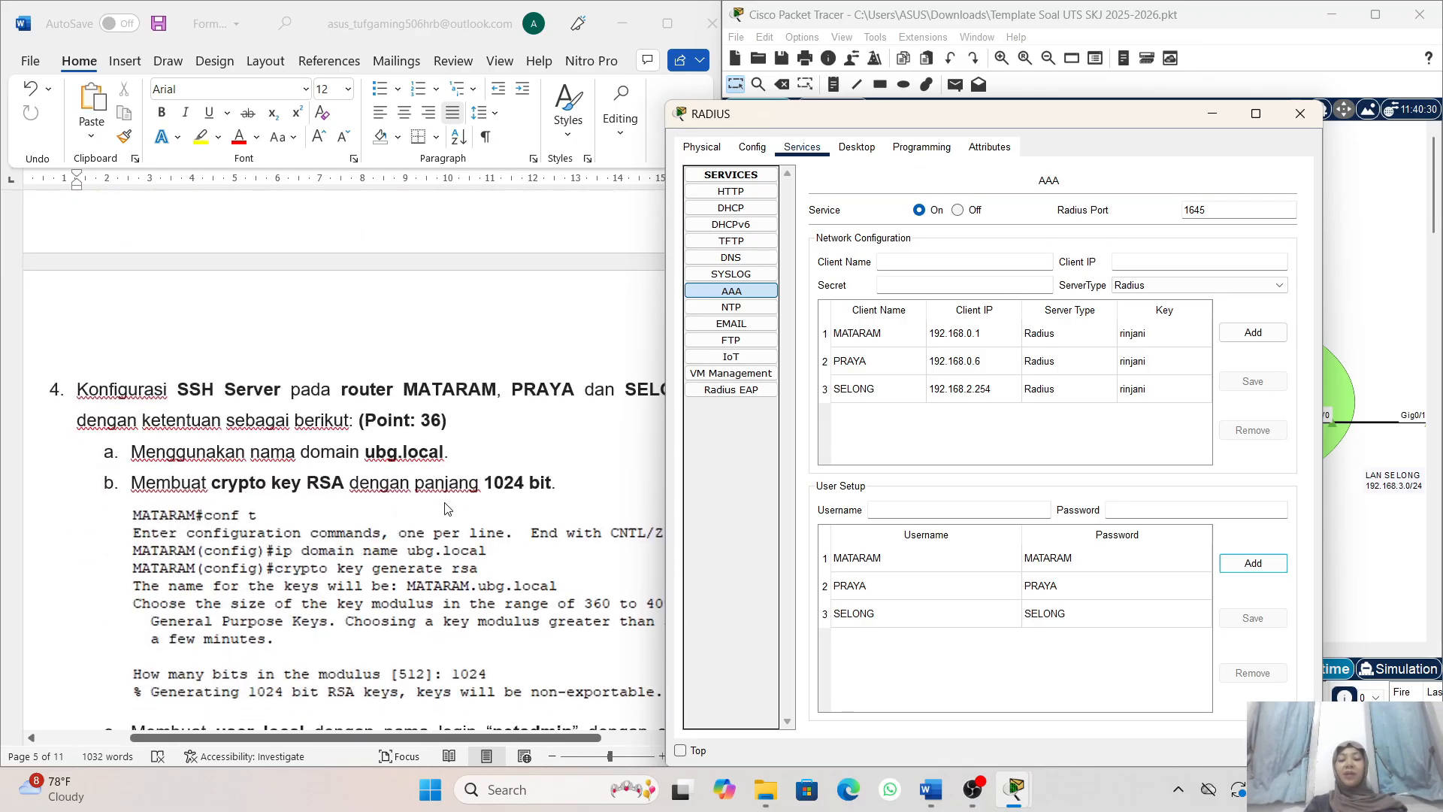
pyautogui.scroll(-2, 585, 440)
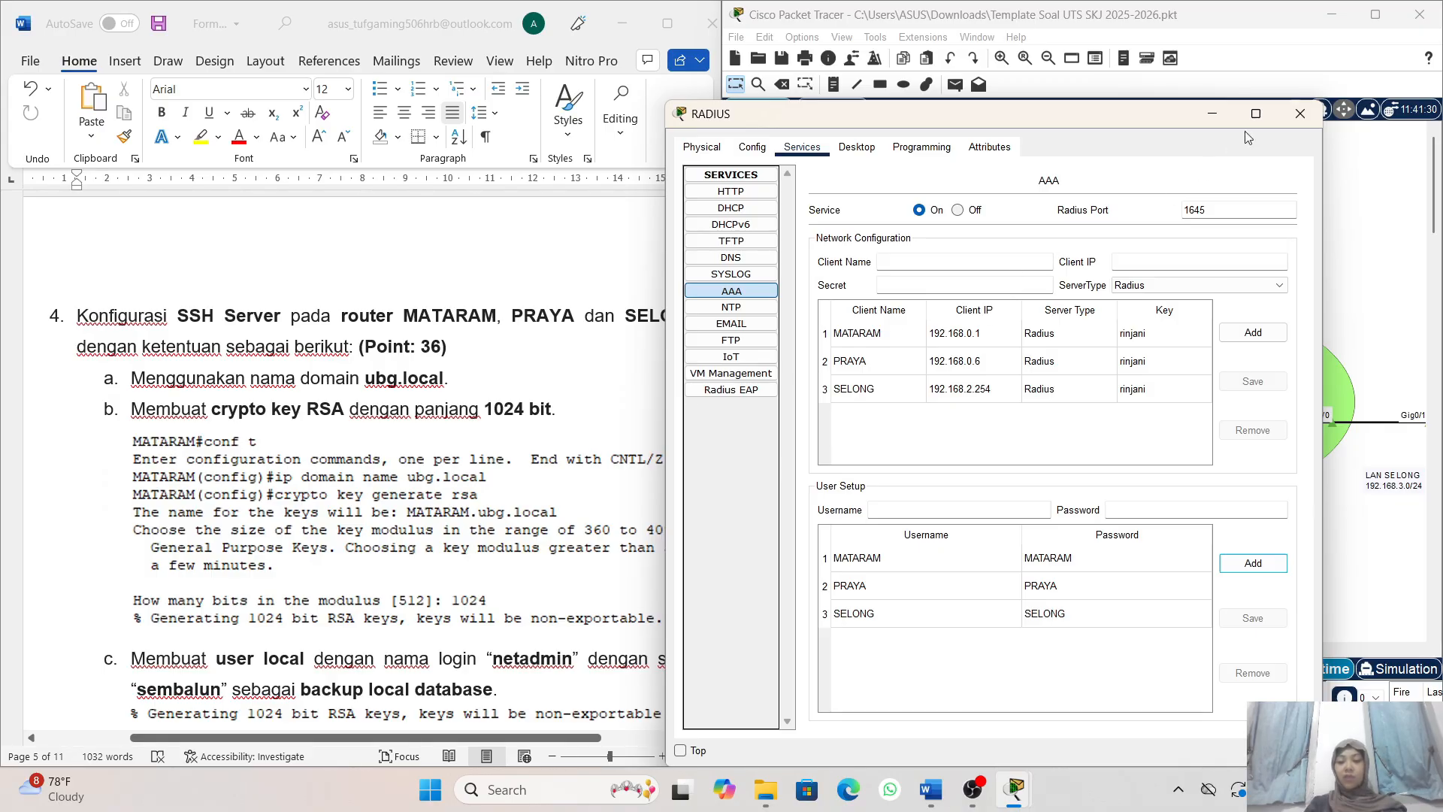
pyautogui.click(1207, 118)
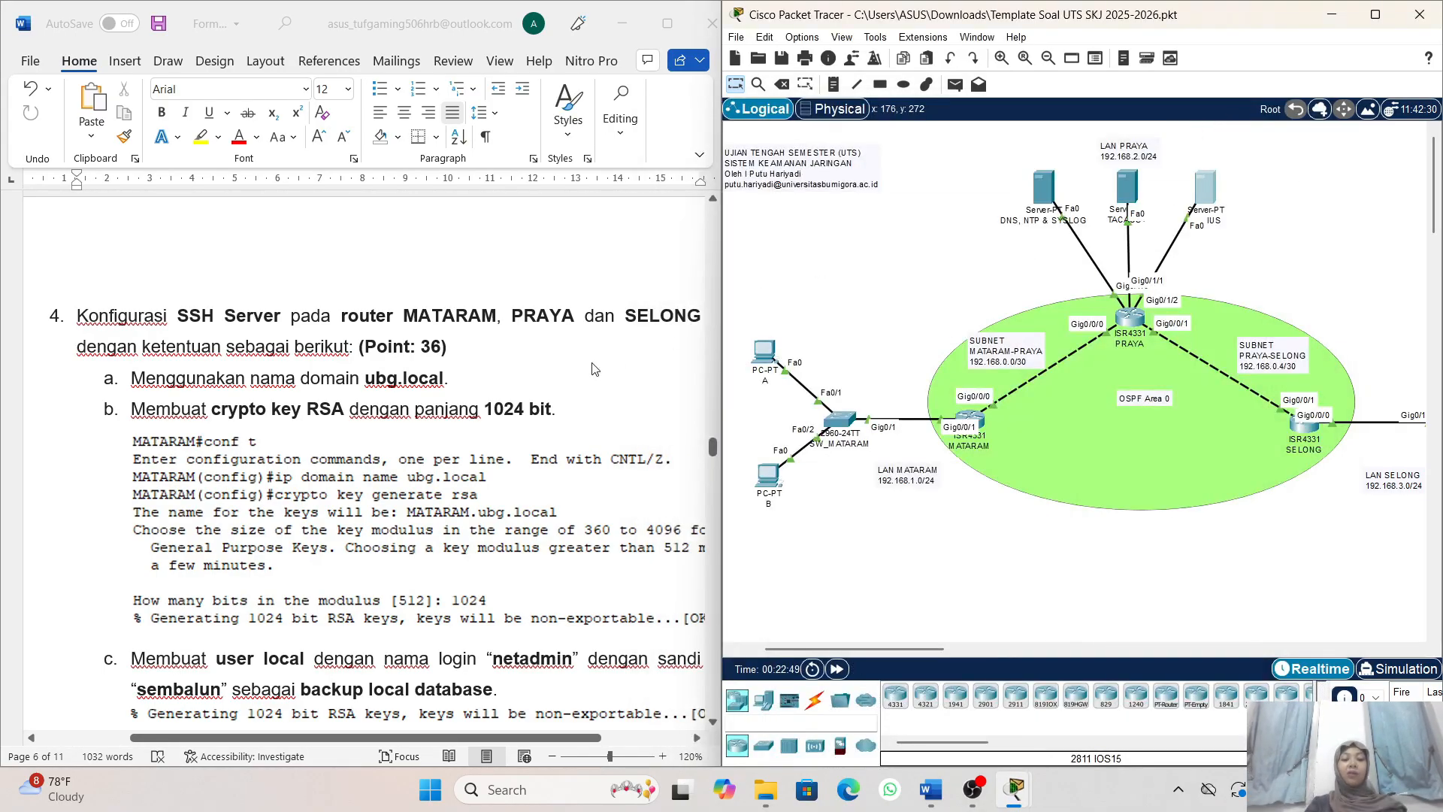
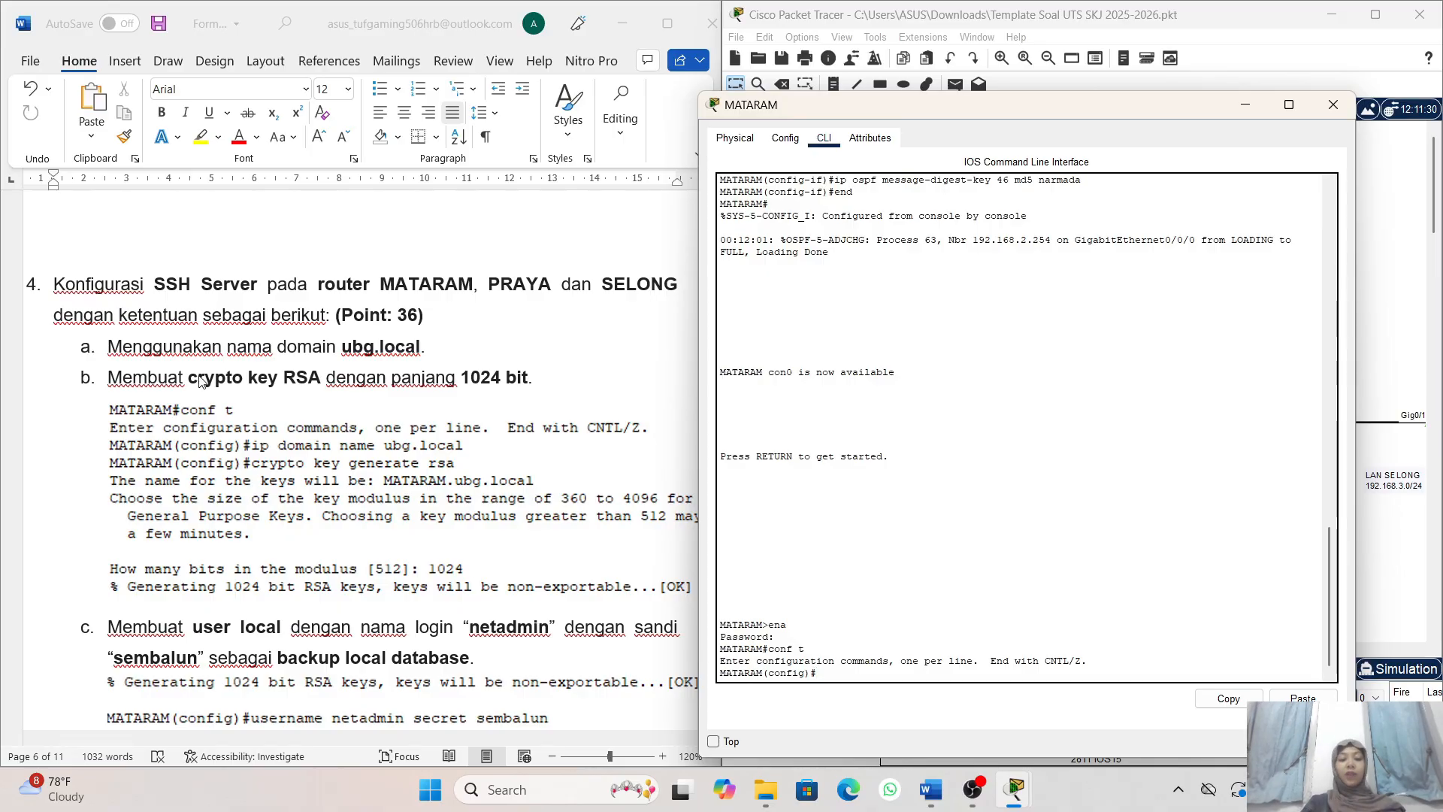
# - Set the IP domain name of router MATARAM to ubg.local in global configuration mode
pyautogui.scroll(-1, 150, 362)
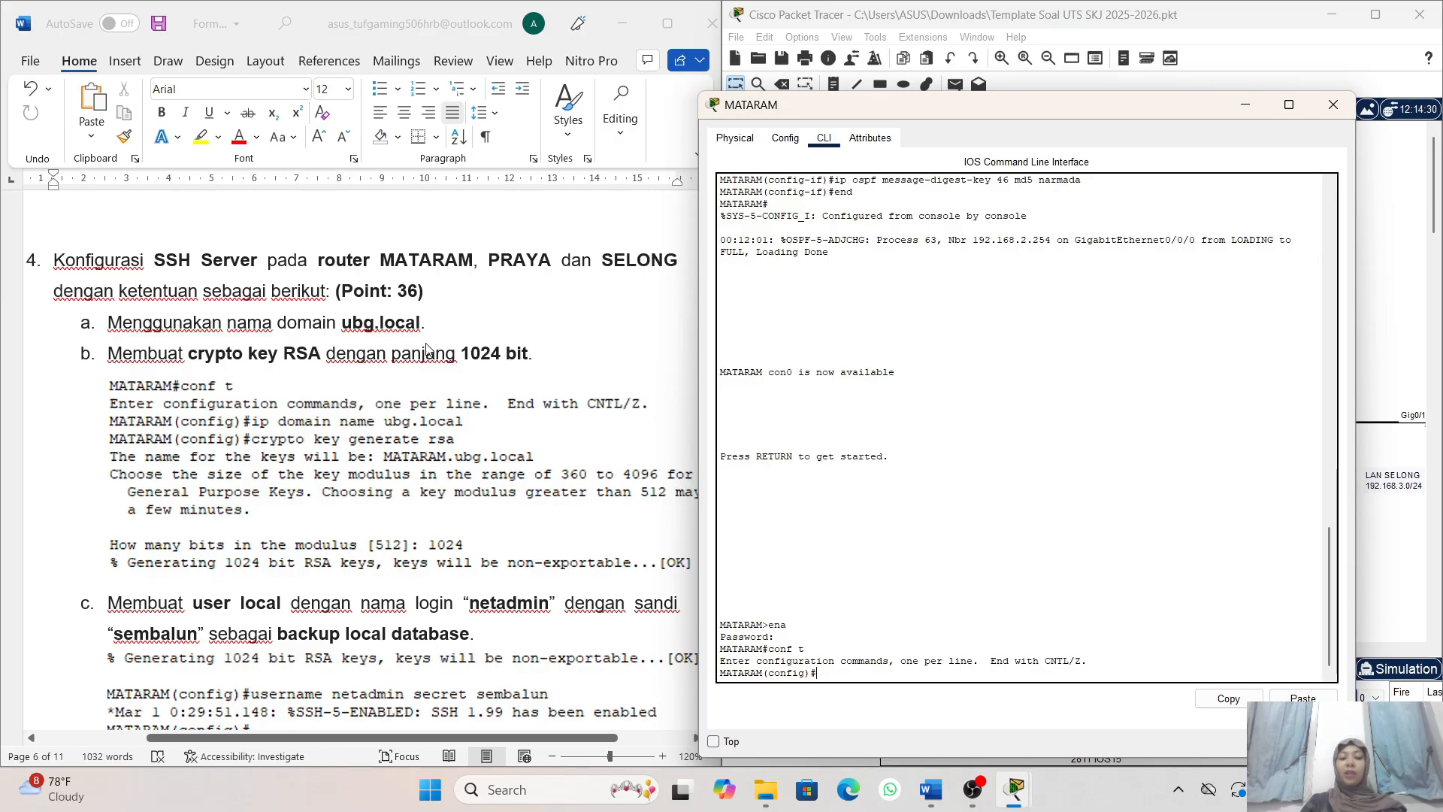
pyautogui.scroll(-2, 423, 368)
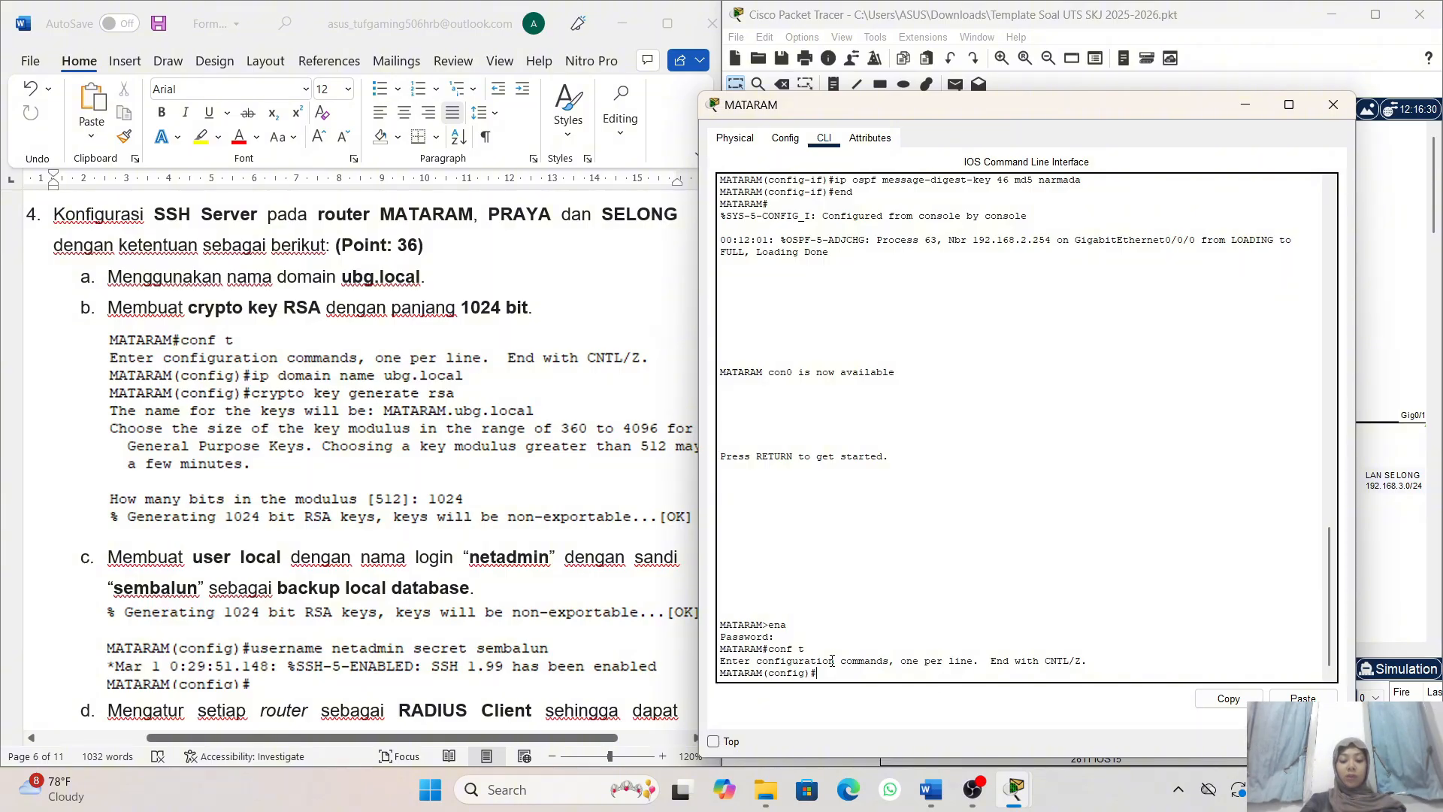
pyautogui.write('ip doma')
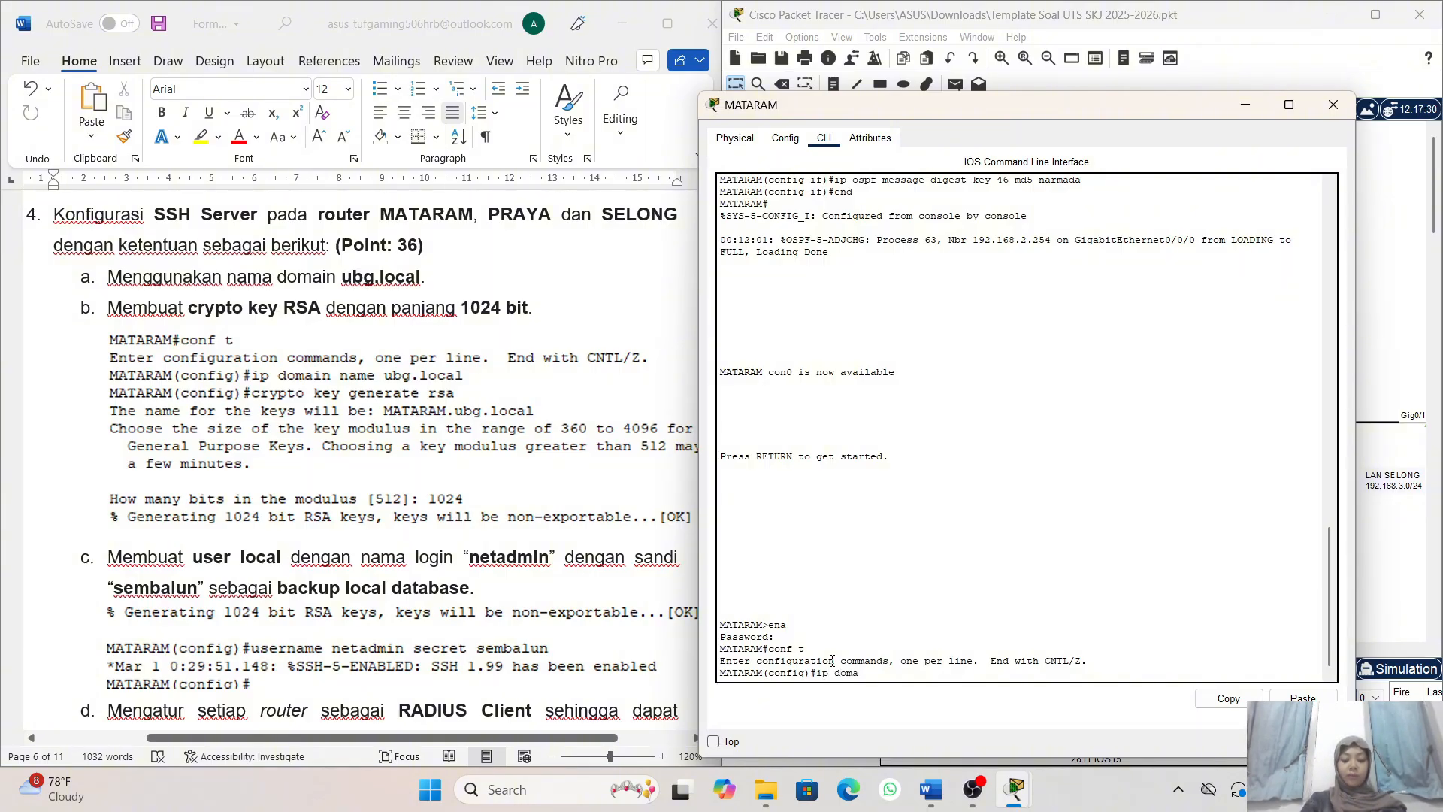
pyautogui.write('in ')
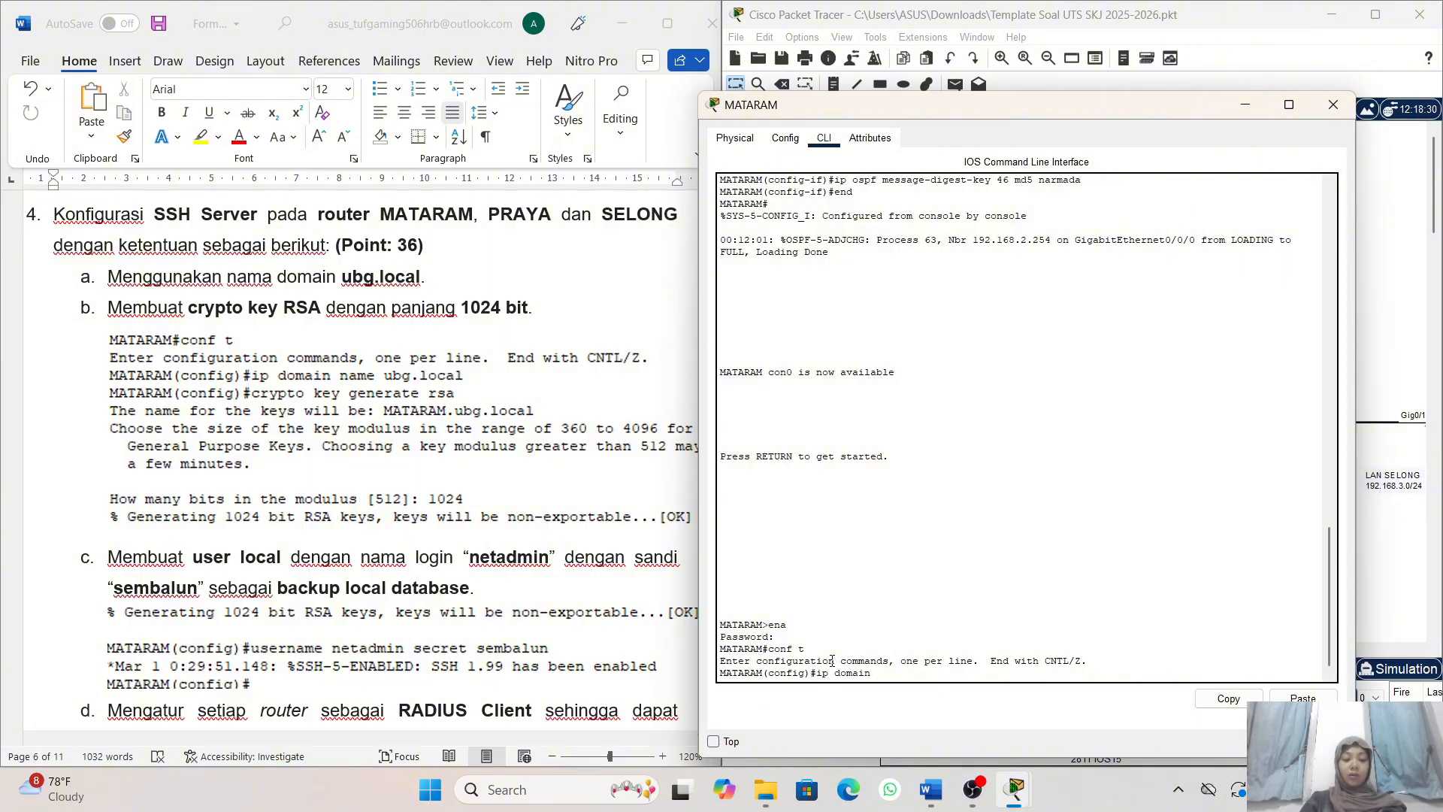
pyautogui.write('n')
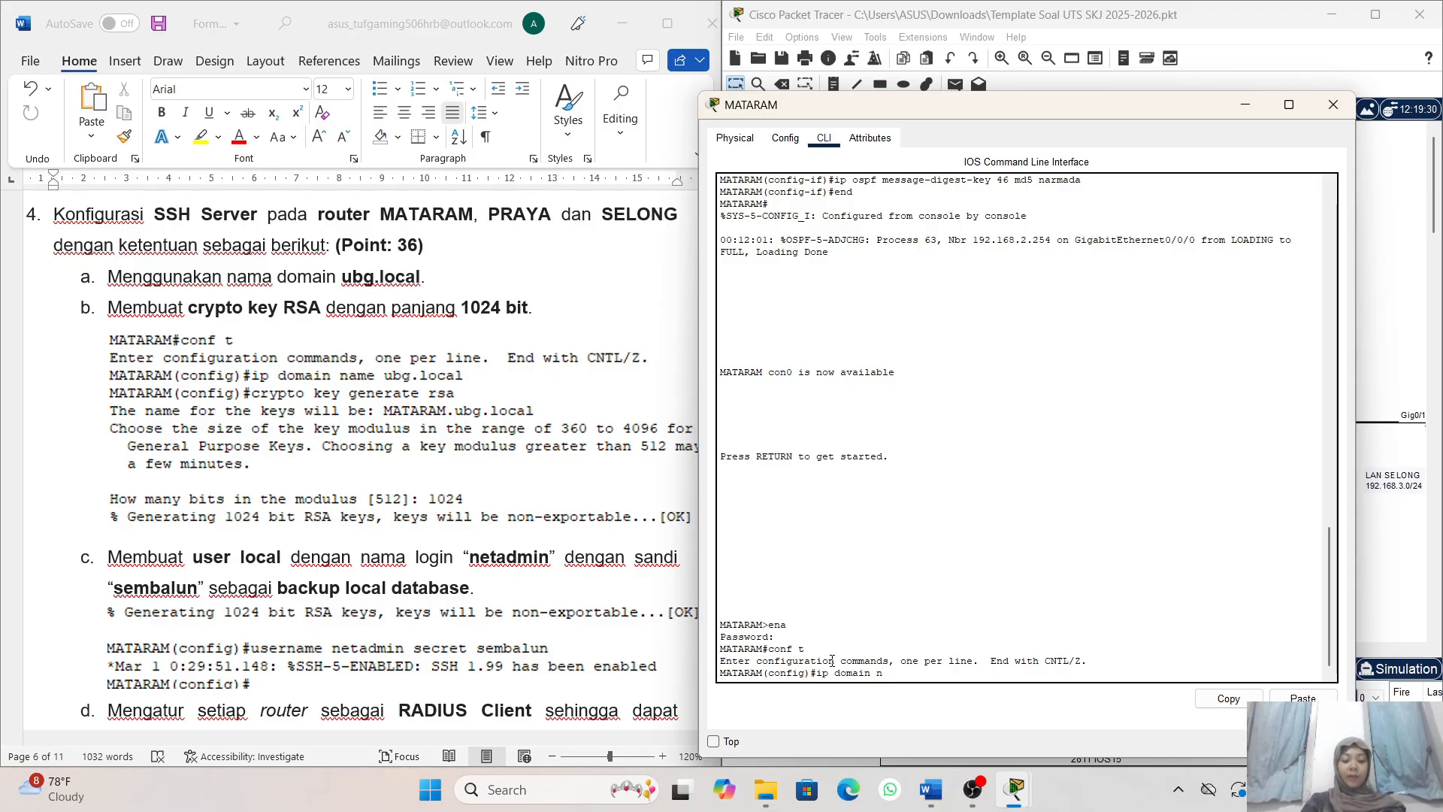
pyautogui.write('ame ubg.local')
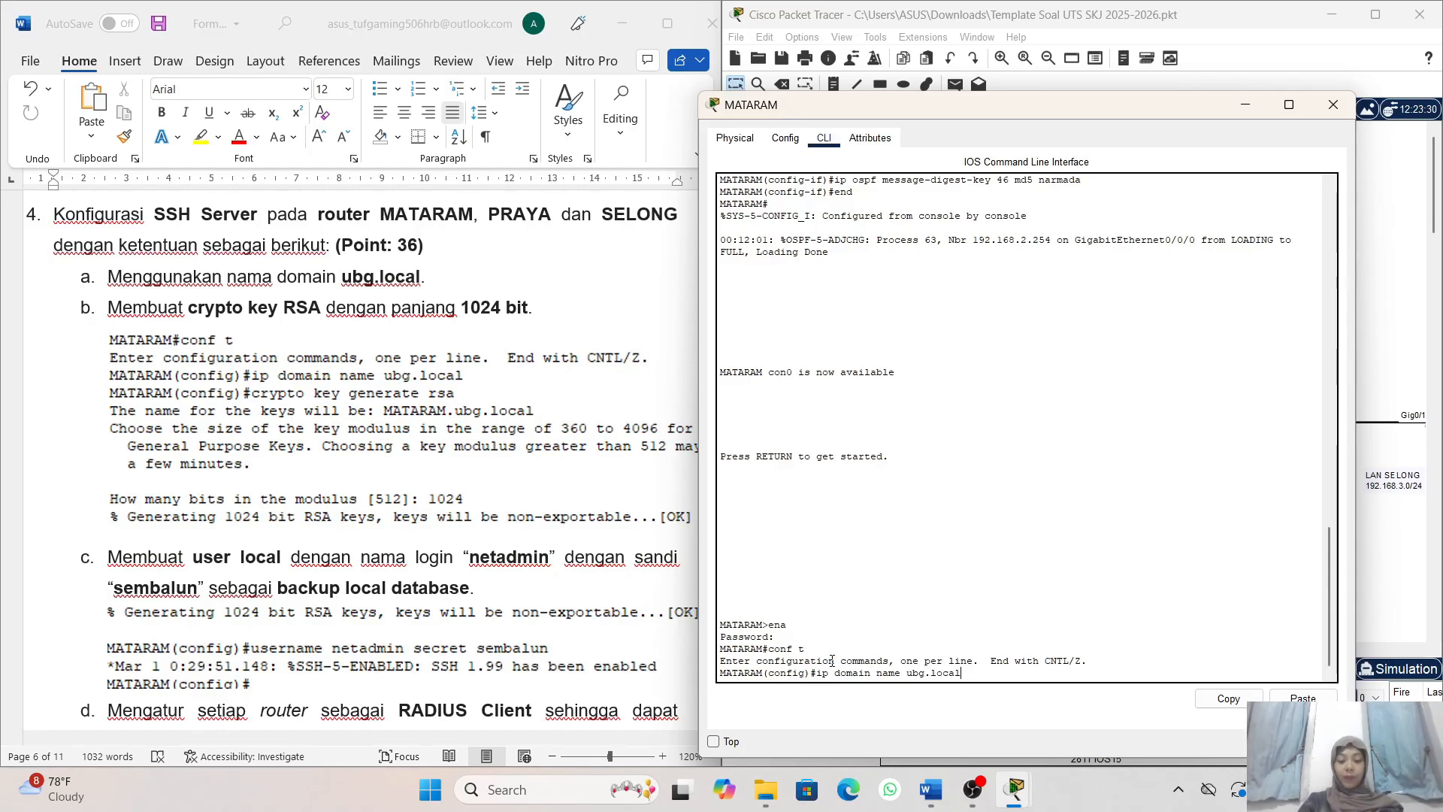
pyautogui.press('Return')
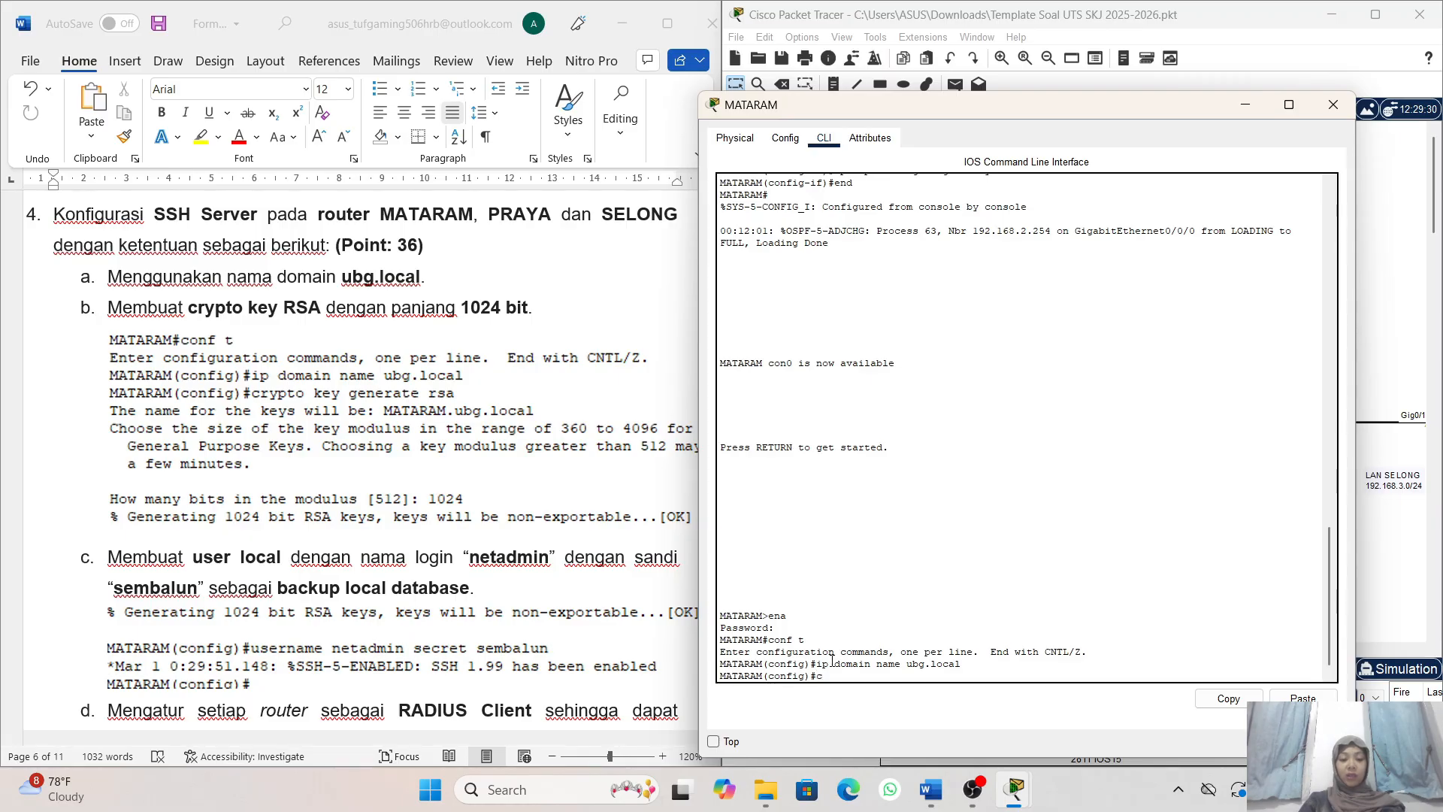
# - Try to start RSA key generation on router MATARAM with the command crypto generate rsa
pyautogui.write('rypto')
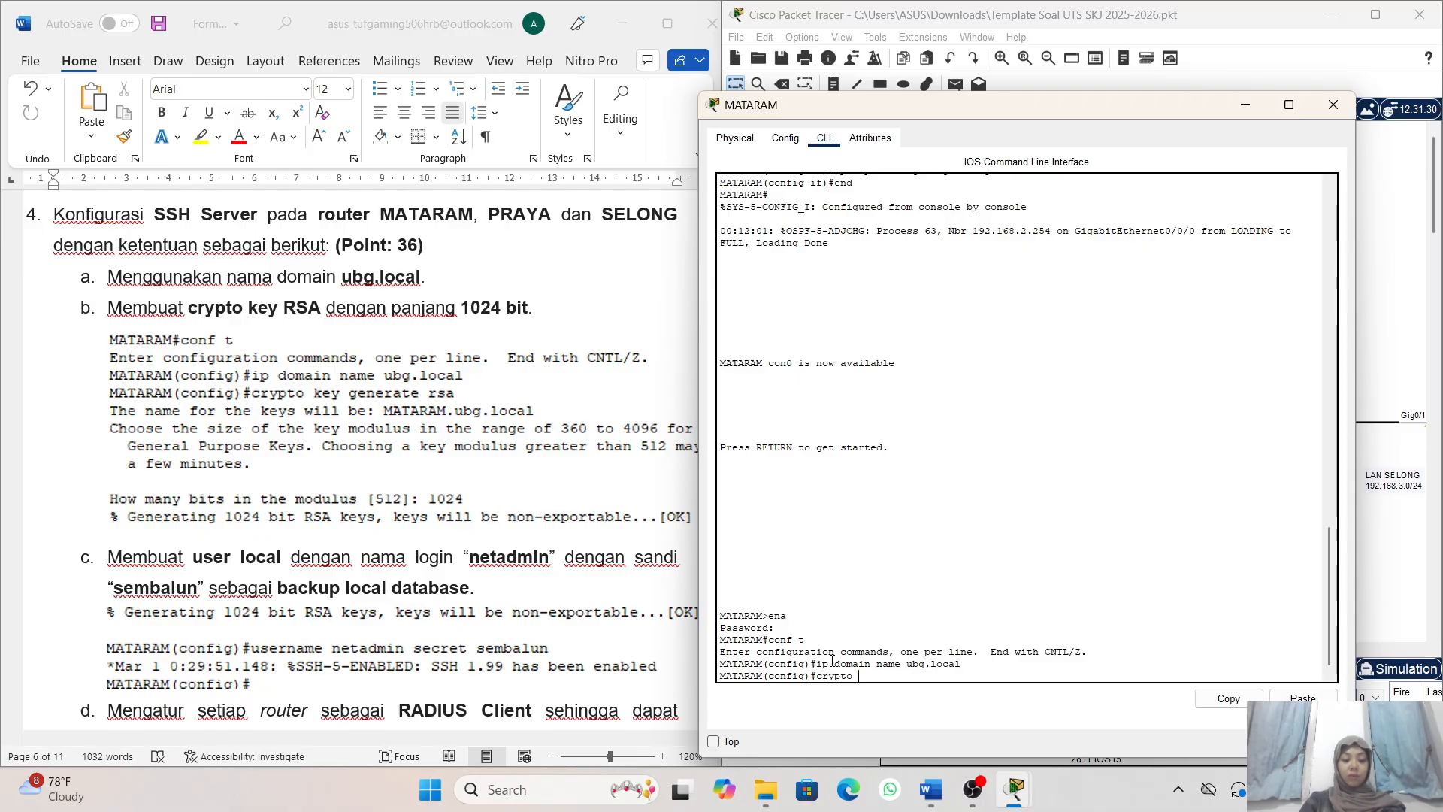
pyautogui.write(' gene')
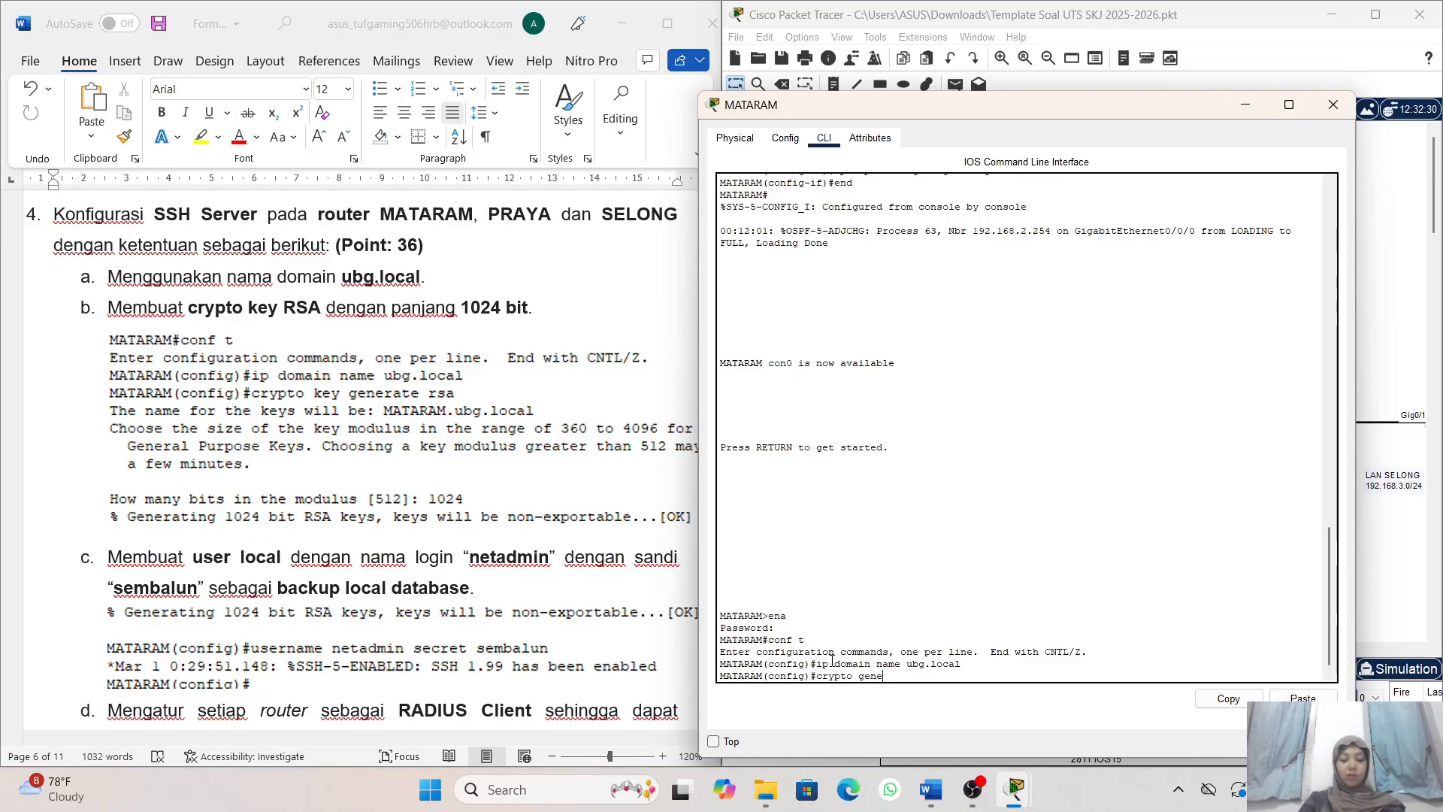
pyautogui.write('rate')
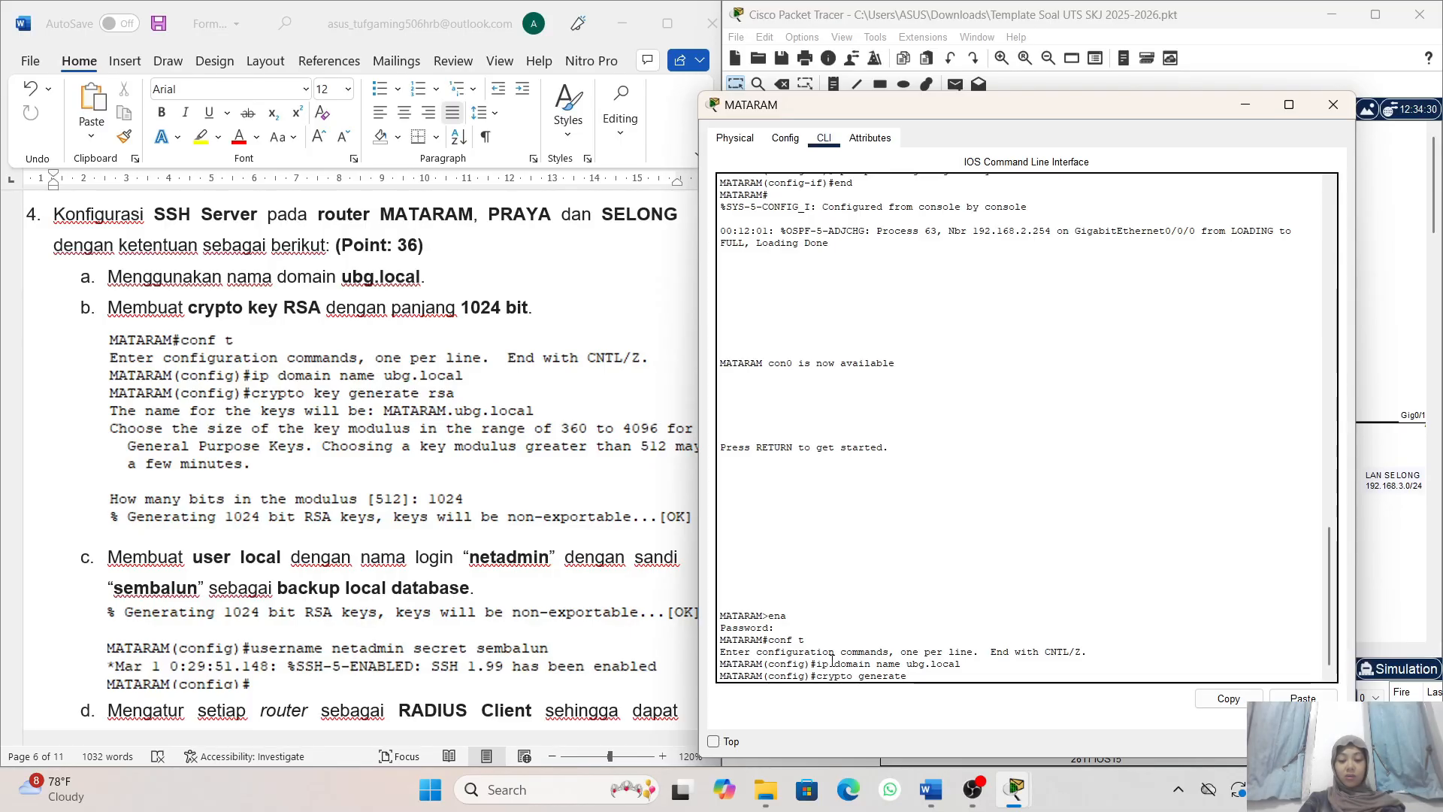
pyautogui.write(' rsa')
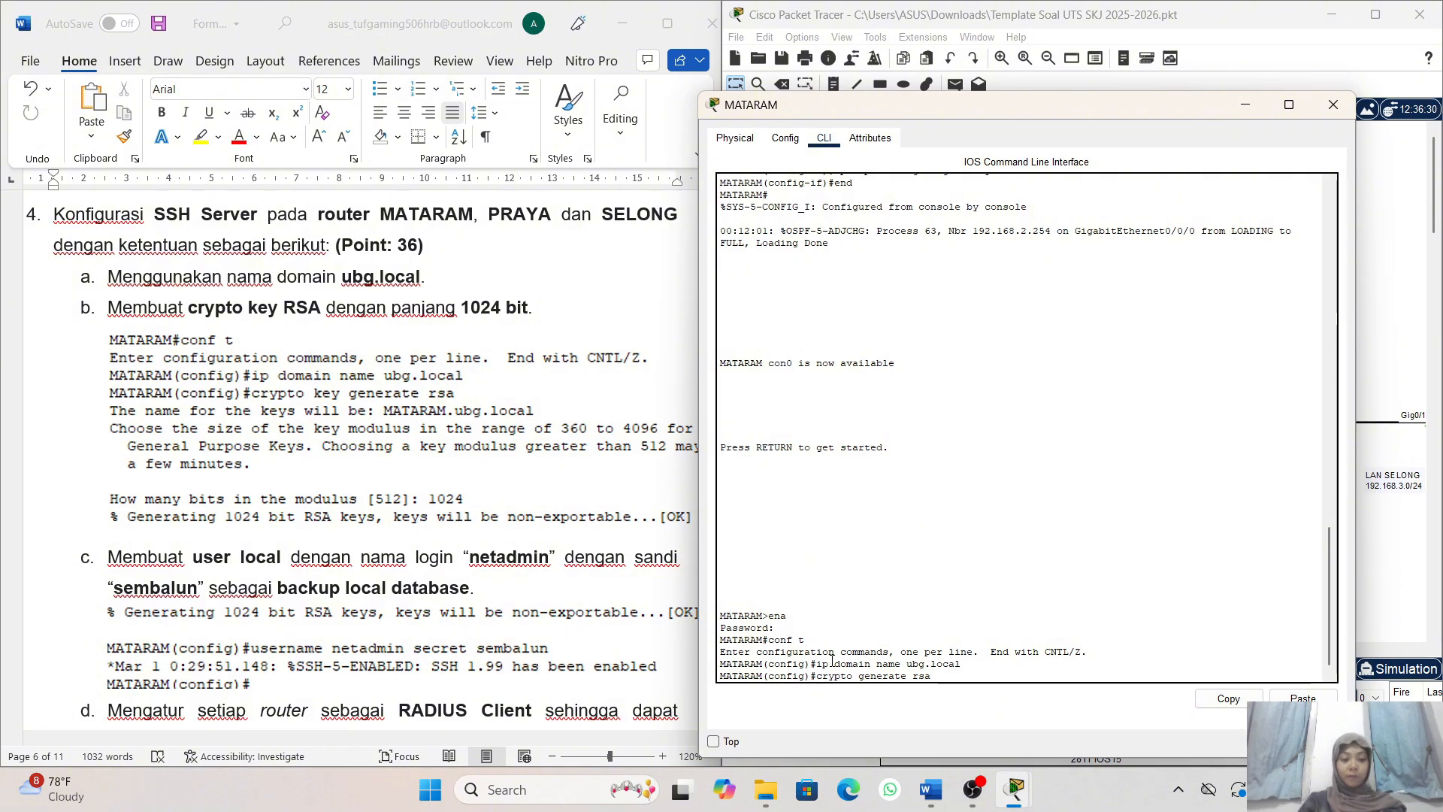
pyautogui.press('Return')
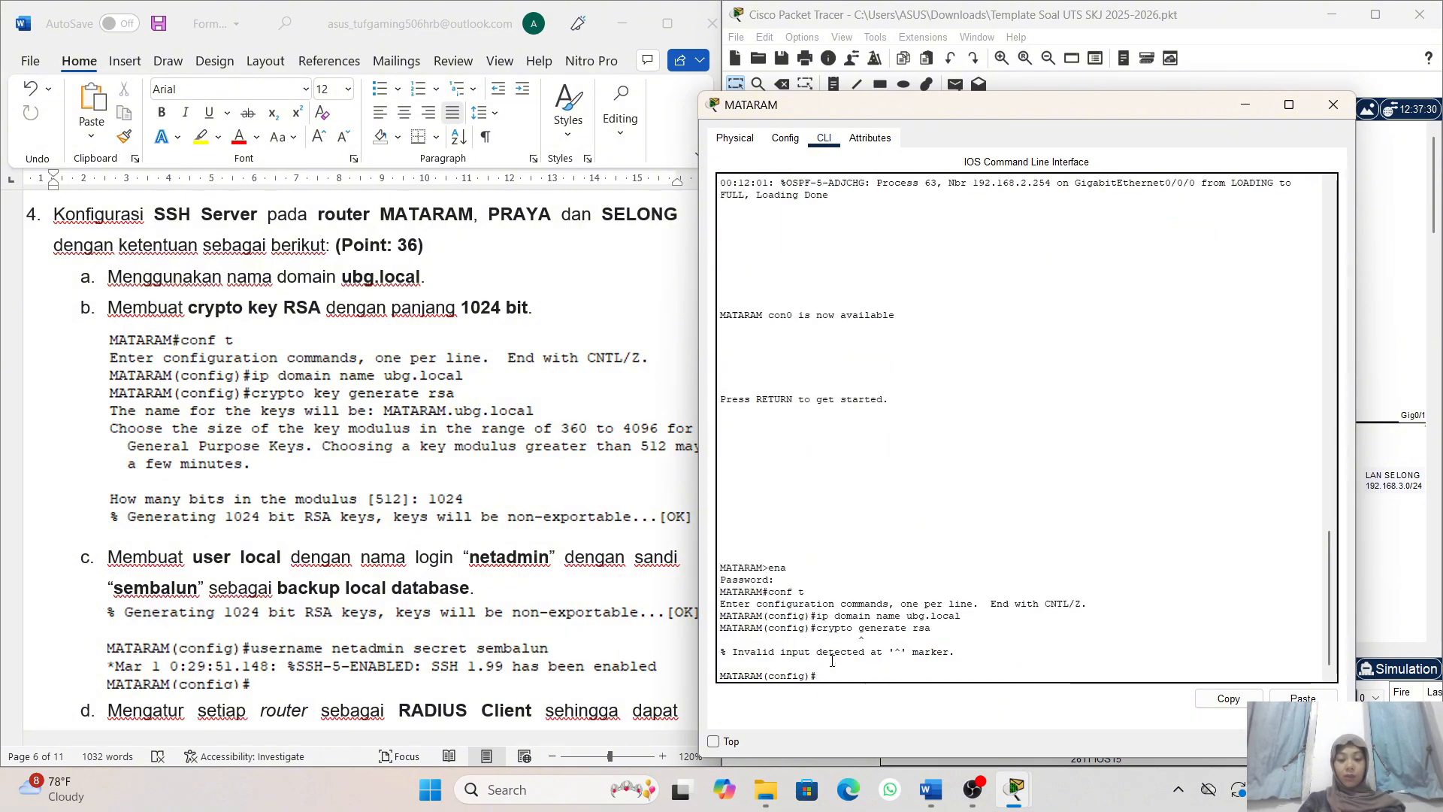
# - Correct the recalled command to crypto key generate rsa and run it on router MATARAM
pyautogui.press('Up')
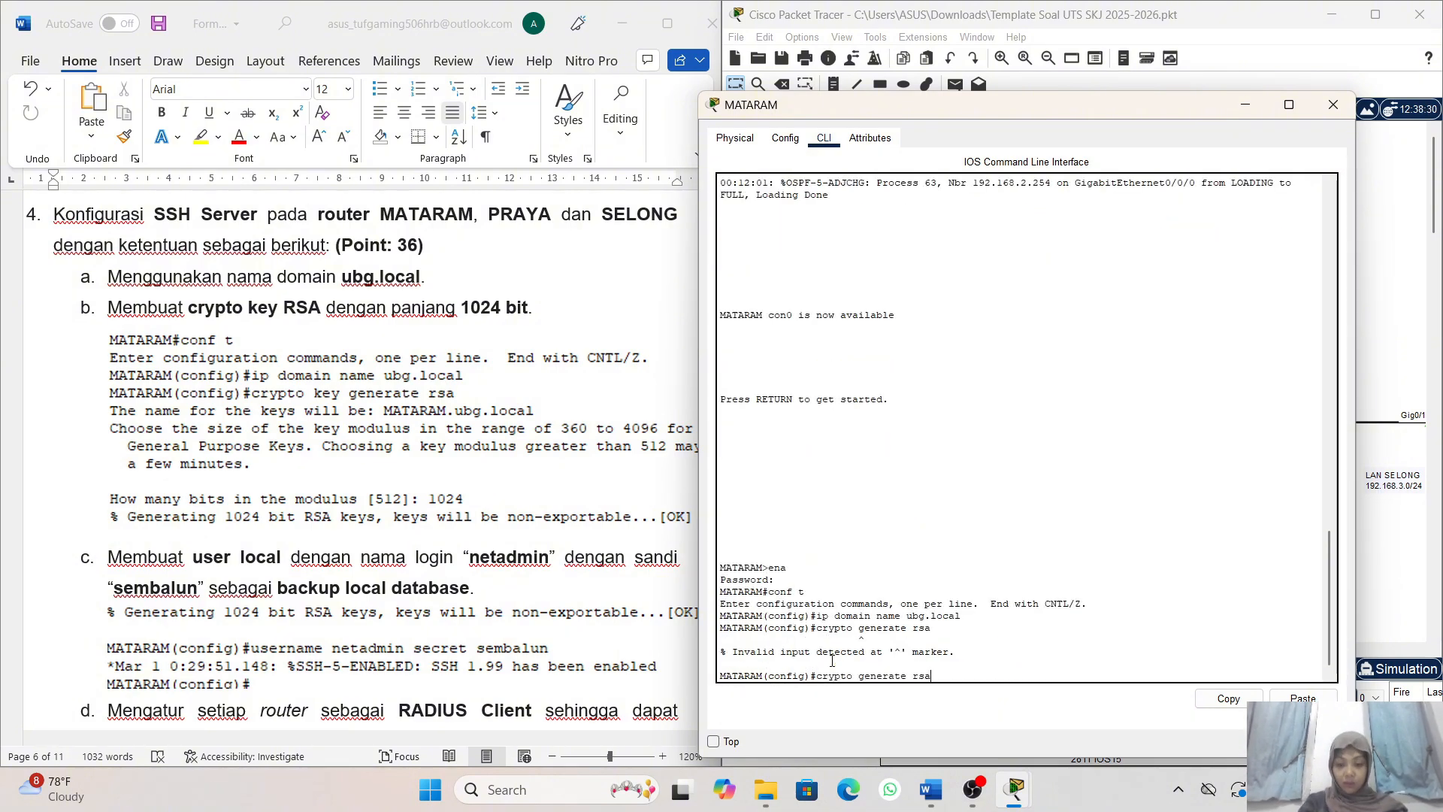
pyautogui.press('Left')
pyautogui.press('Left')
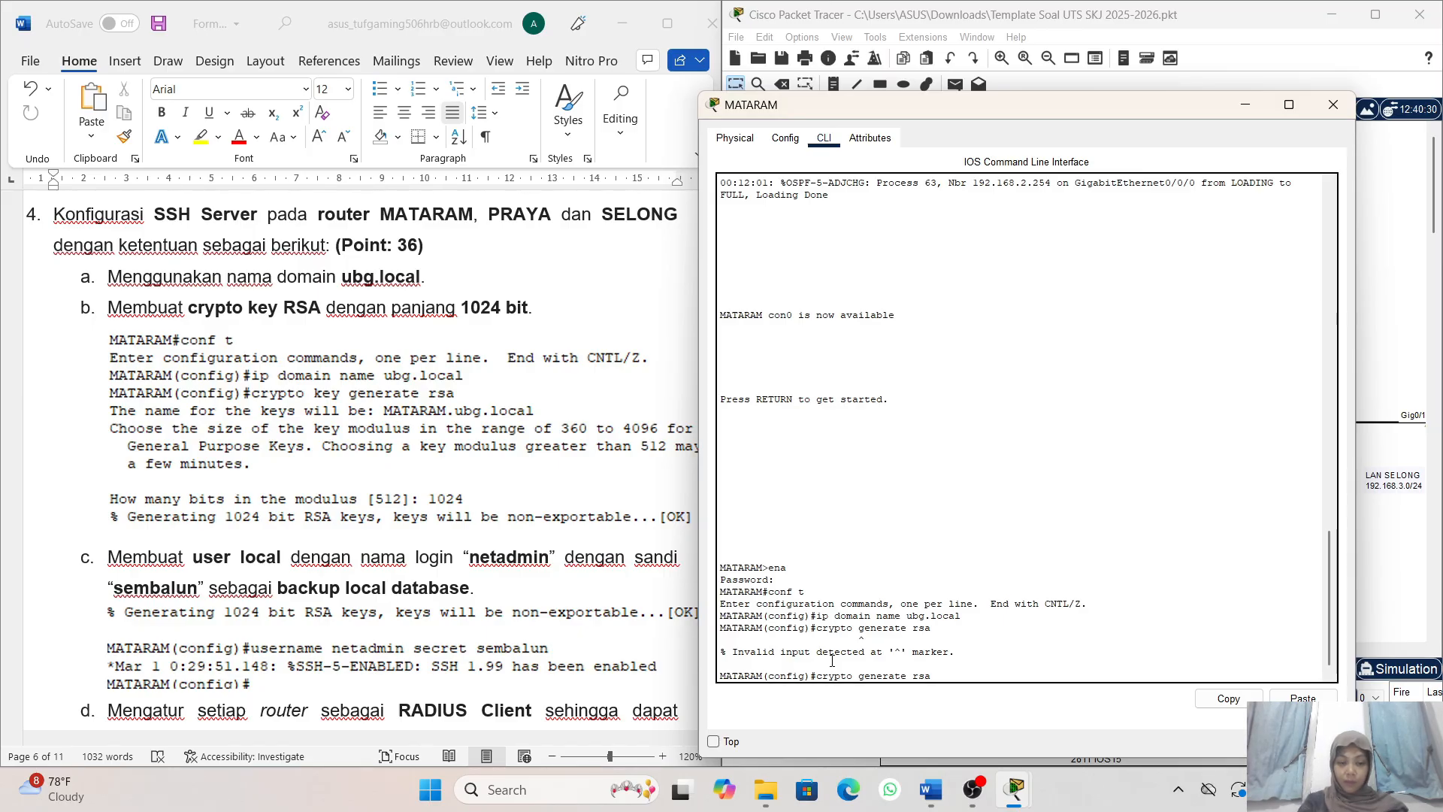
pyautogui.press('Left')
pyautogui.press('Left')
pyautogui.press('Left')
pyautogui.press('Left')
pyautogui.press('Left')
pyautogui.press('Left')
pyautogui.press('Left')
pyautogui.press('Left')
pyautogui.press('Left')
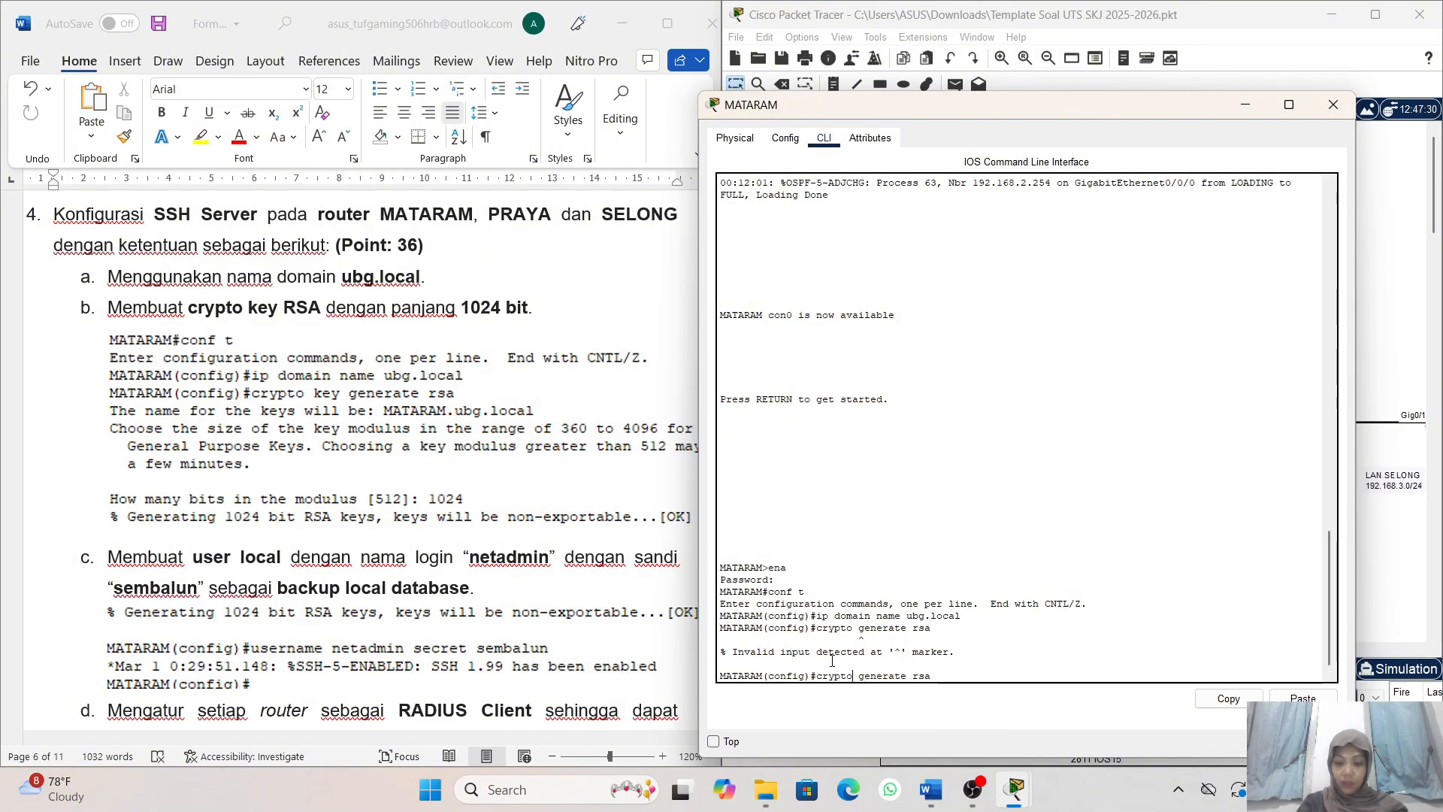
pyautogui.write('key')
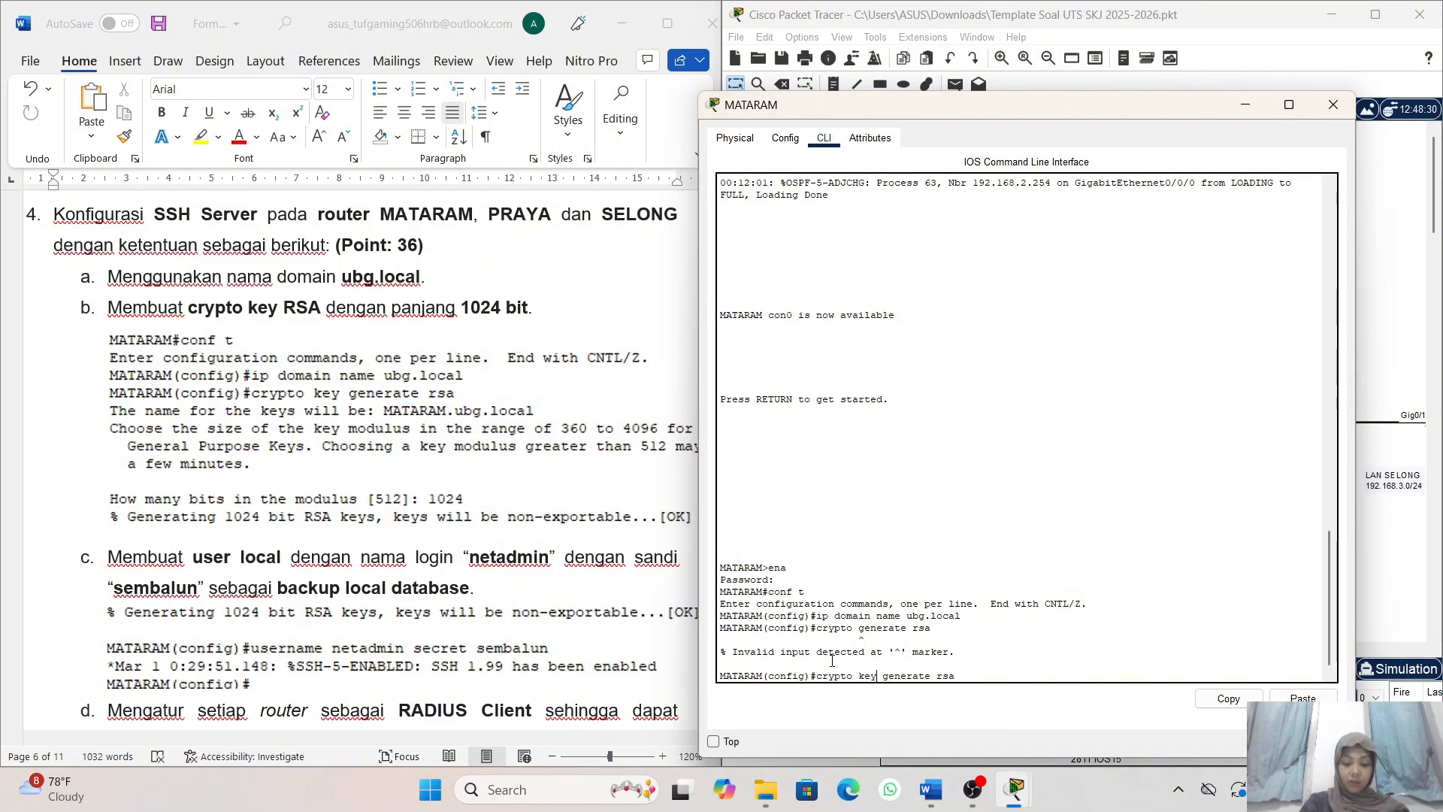
pyautogui.press('Right')
pyautogui.press('Right')
pyautogui.press('Right')
pyautogui.press('Right')
pyautogui.press('Right')
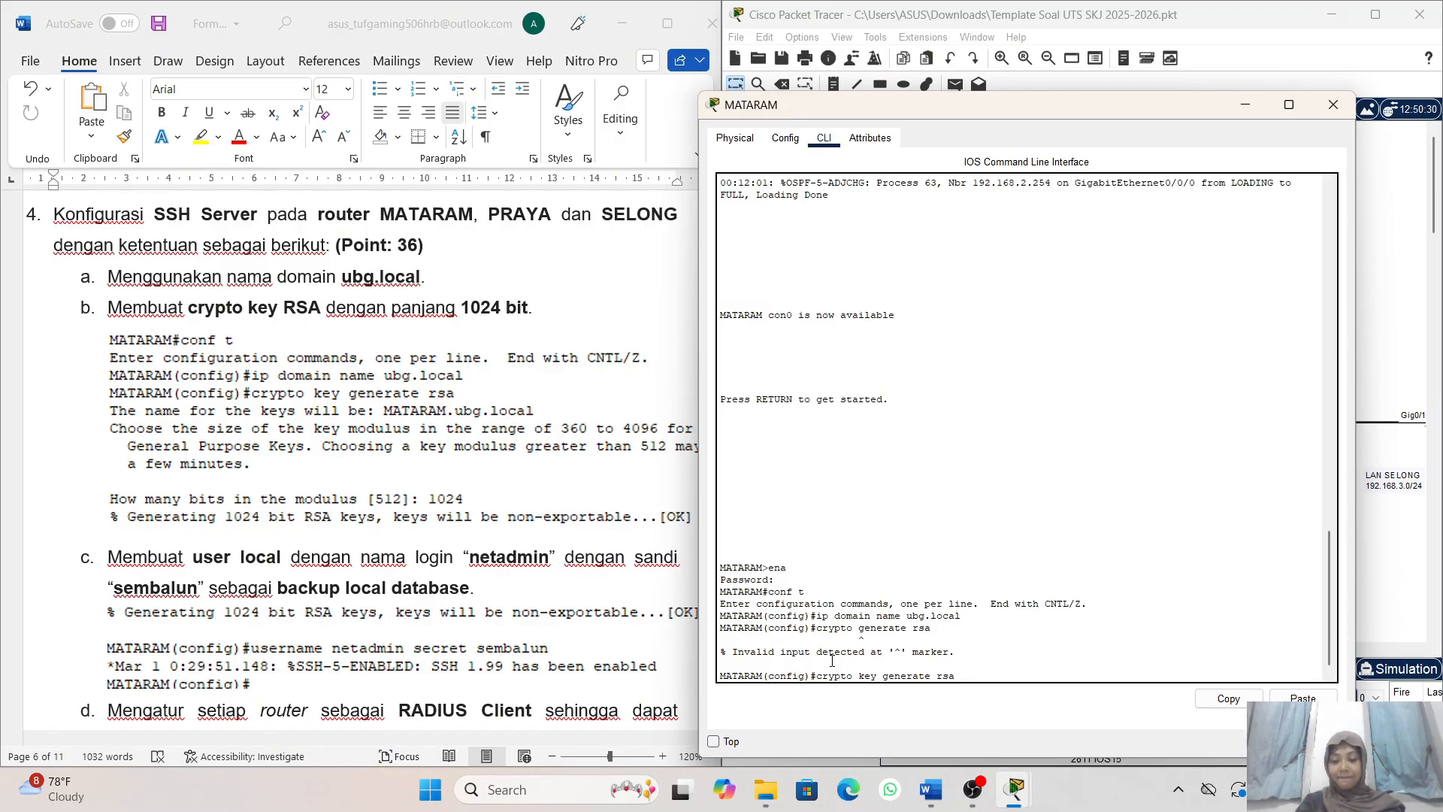
pyautogui.press('Return')
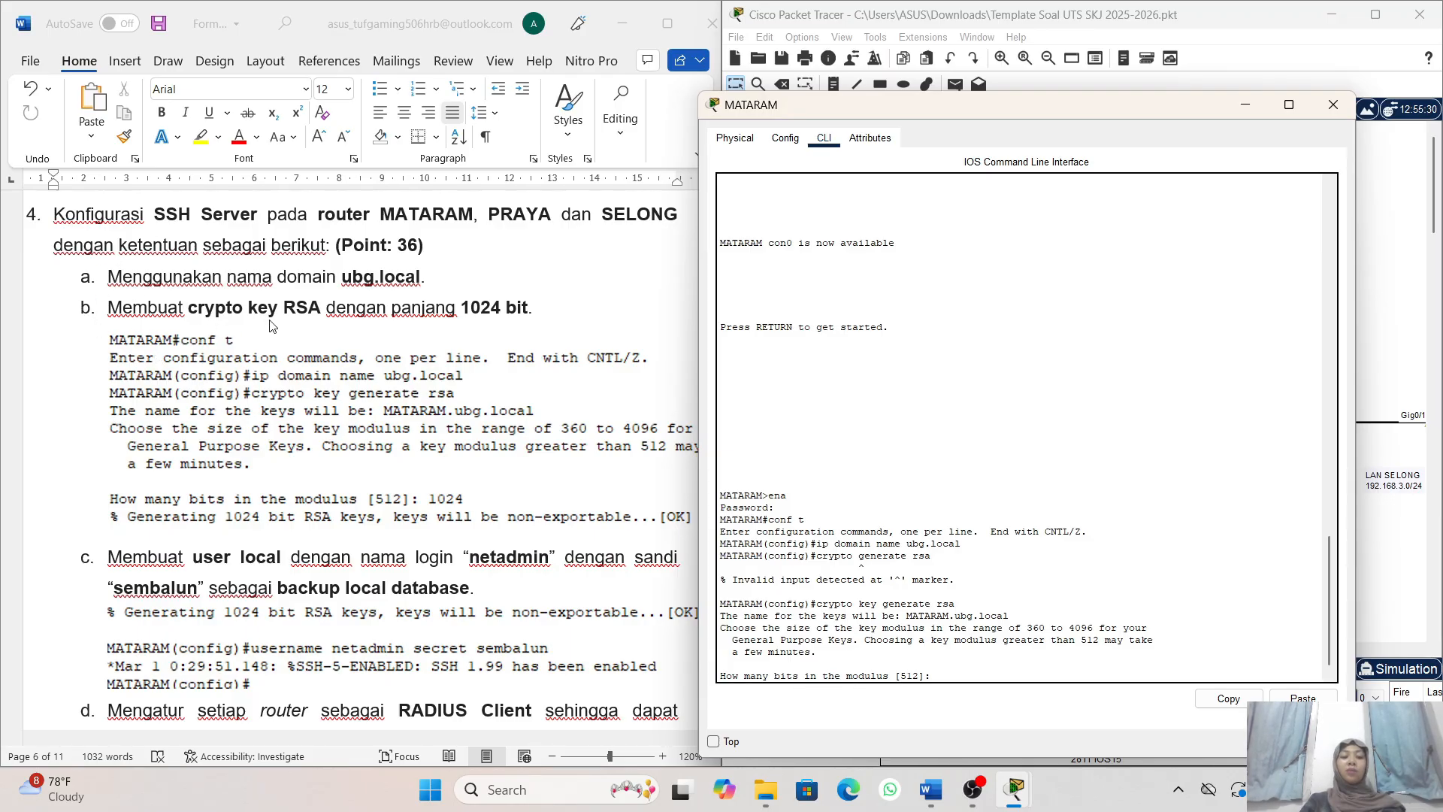
# - Enter a modulus of 1024 bits to generate the RSA keys on router MATARAM
pyautogui.scroll(-1, 441, 327)
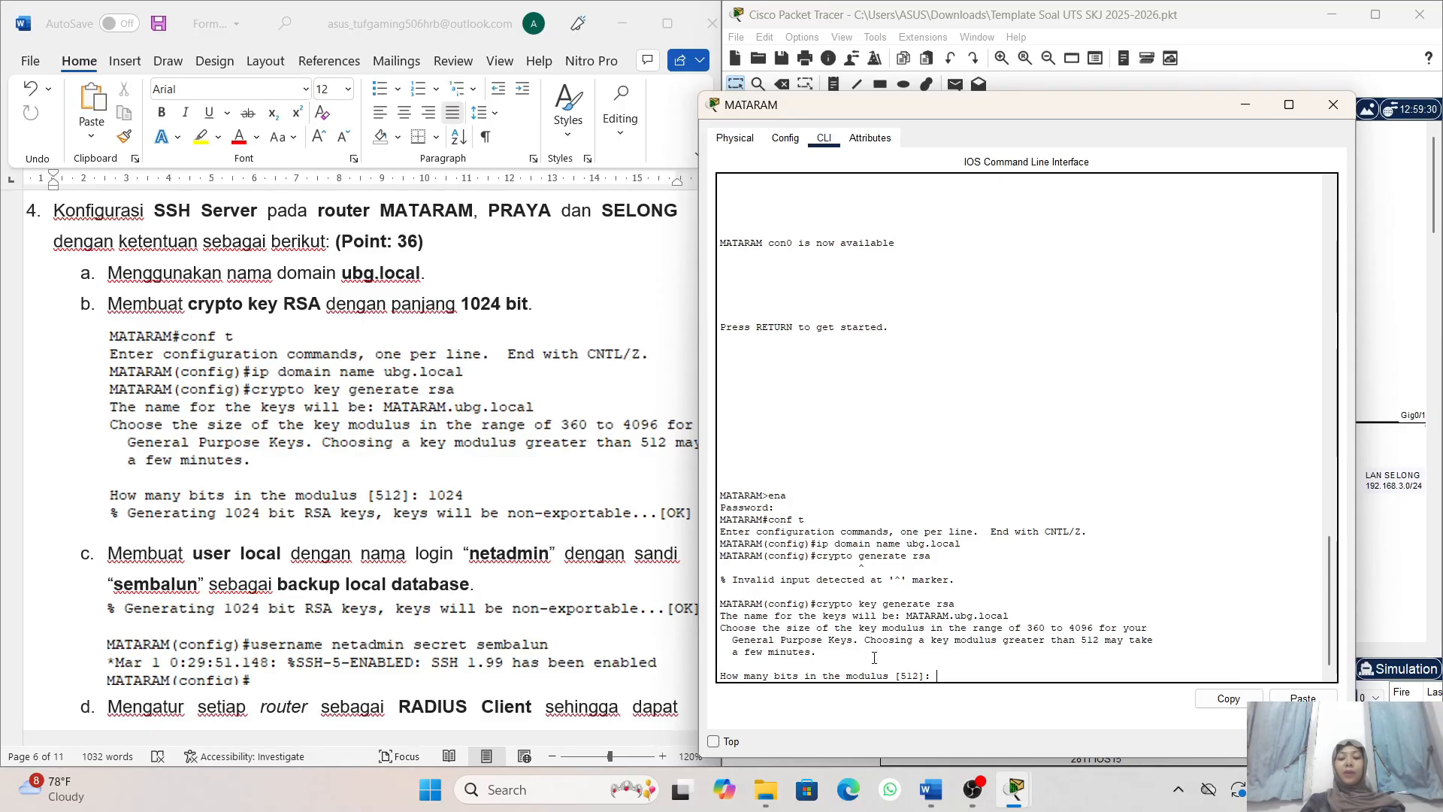
pyautogui.write('1')
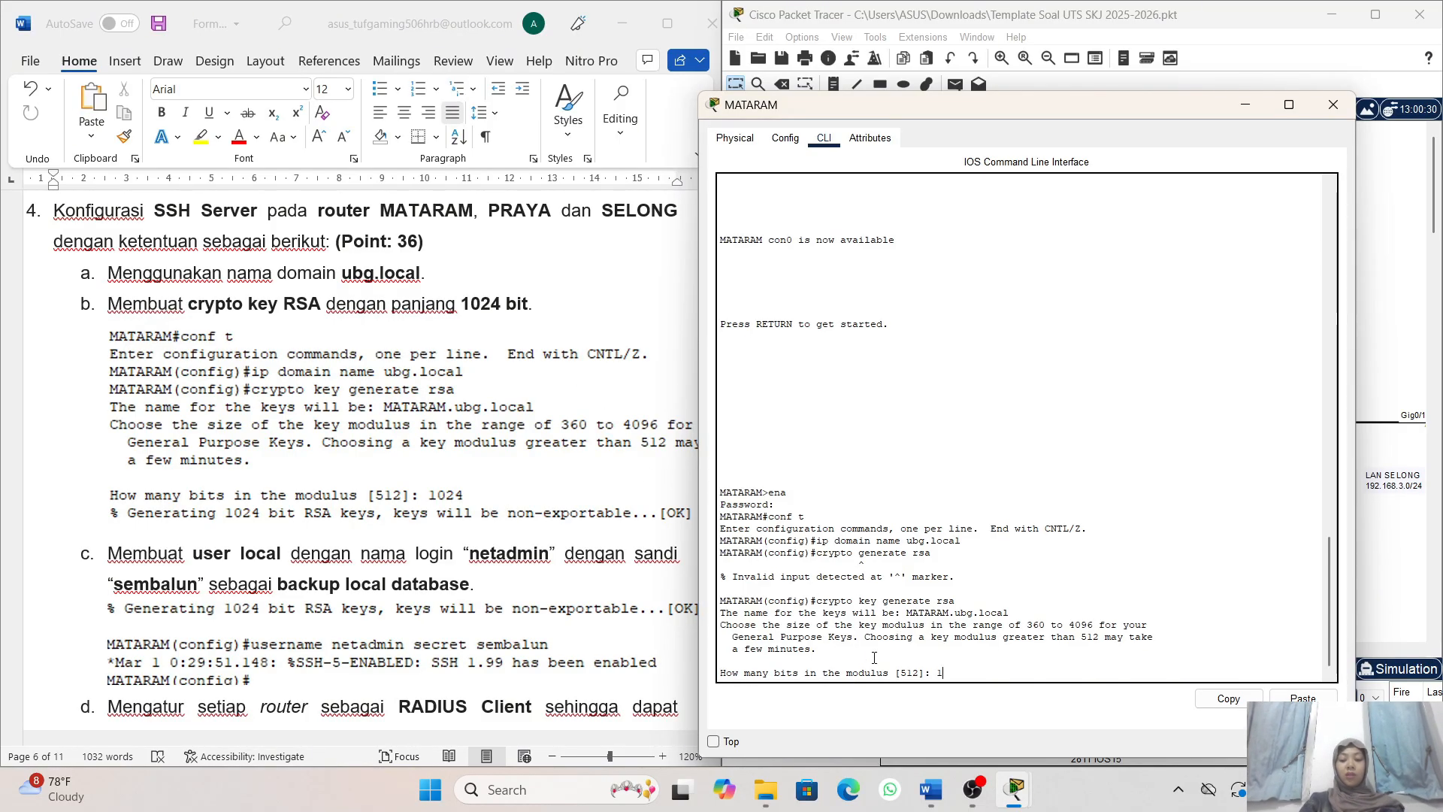
pyautogui.write('0')
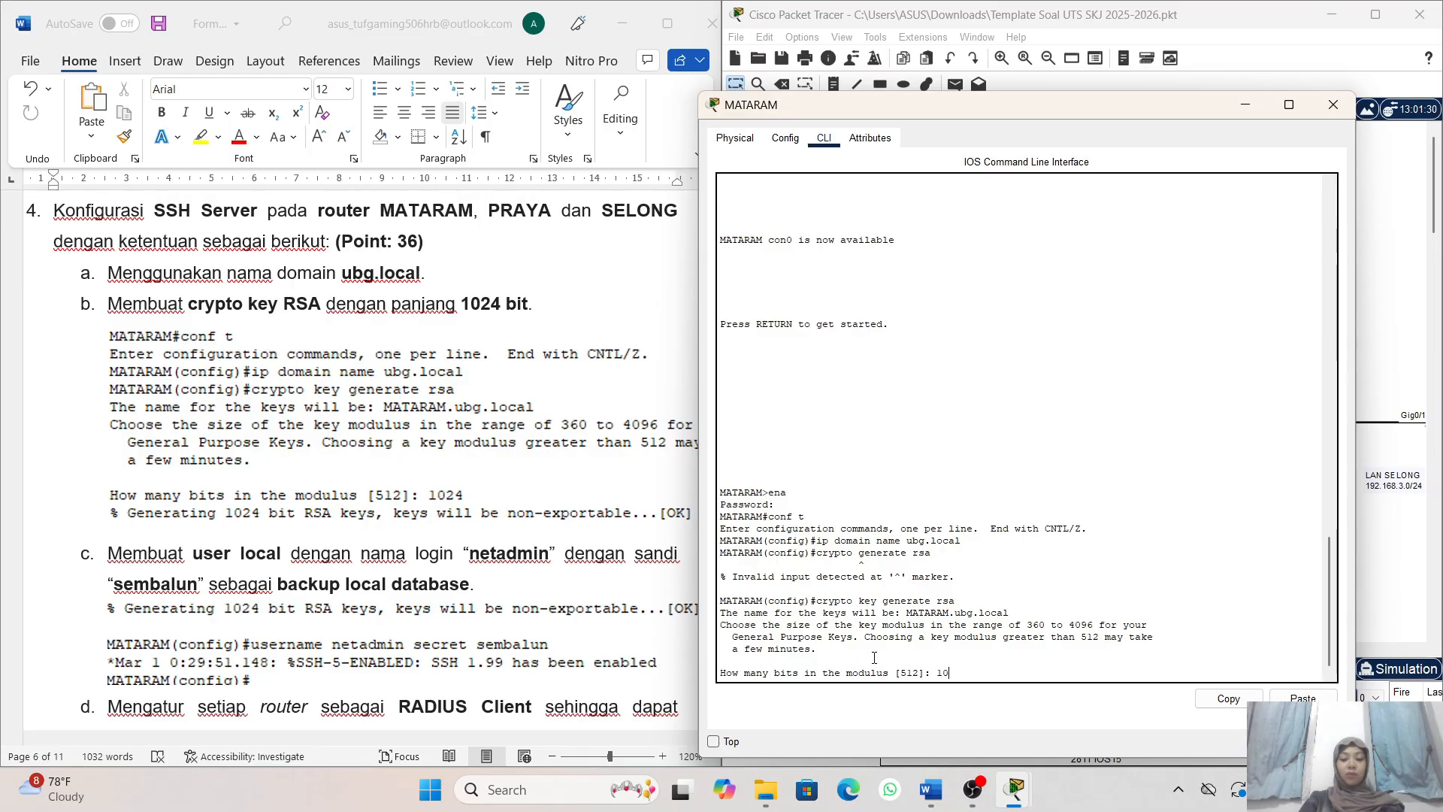
pyautogui.write('24')
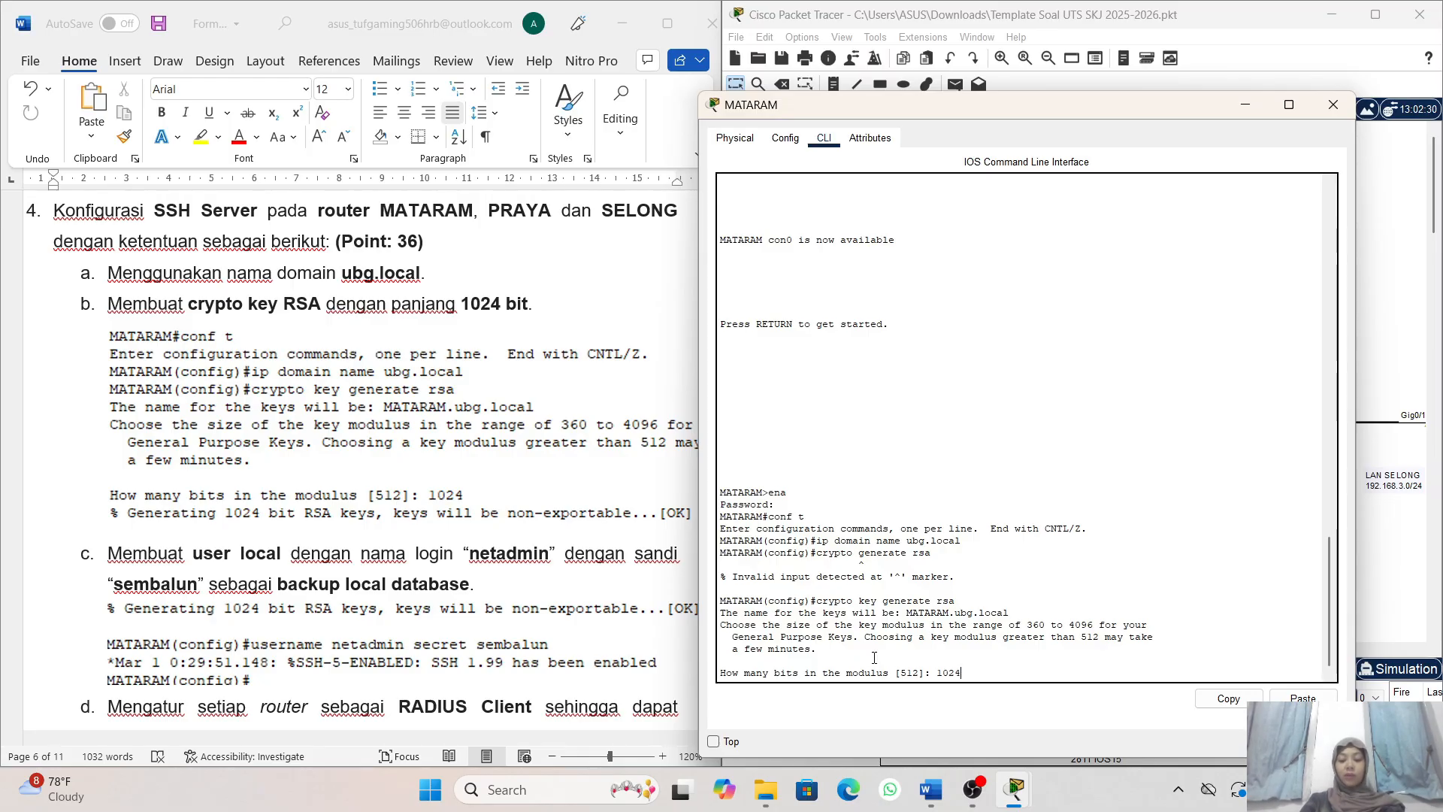
pyautogui.press('Return')
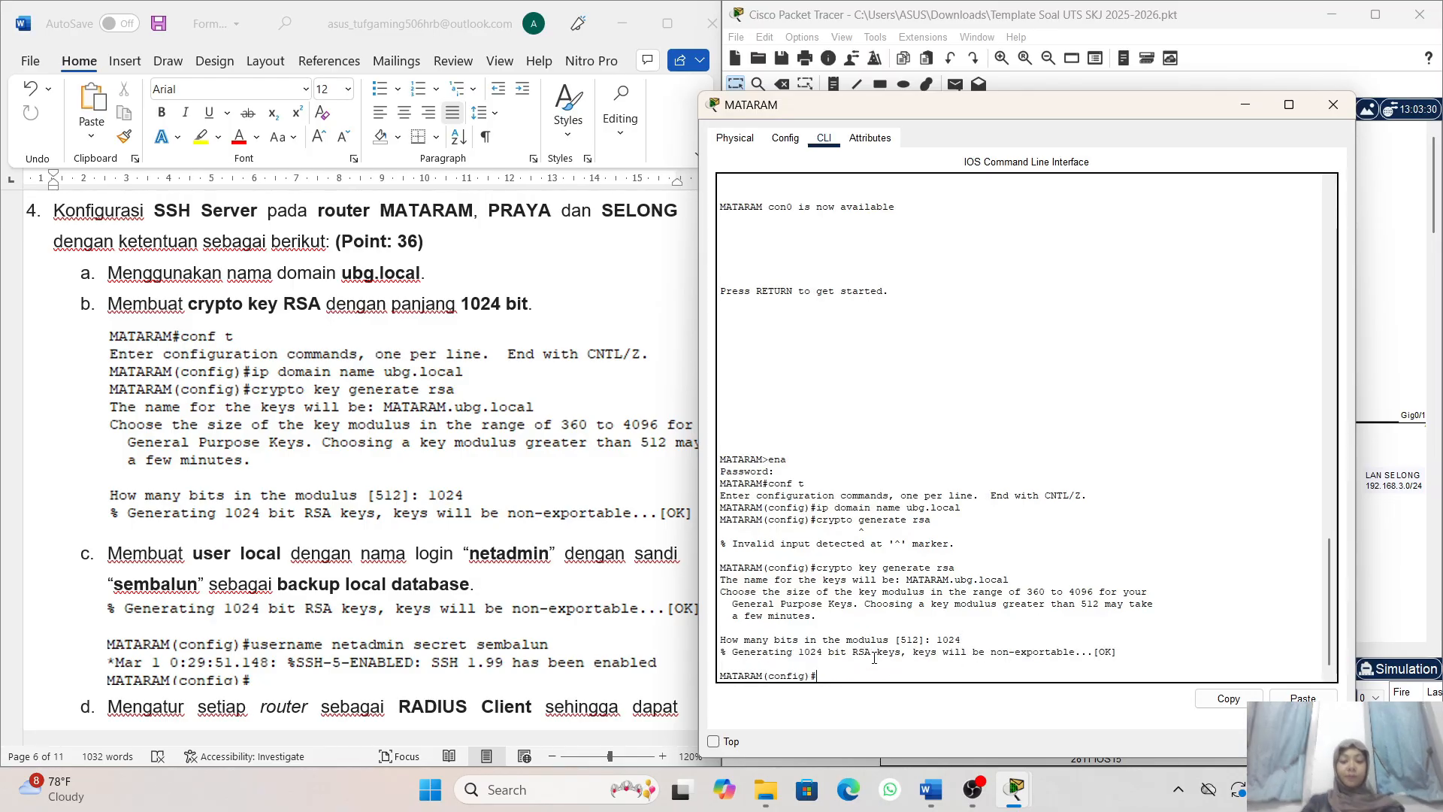
# - Create the local backup user netadmin on router MATARAM with the secret password given in task 4c
pyautogui.scroll(-5, 634, 566)
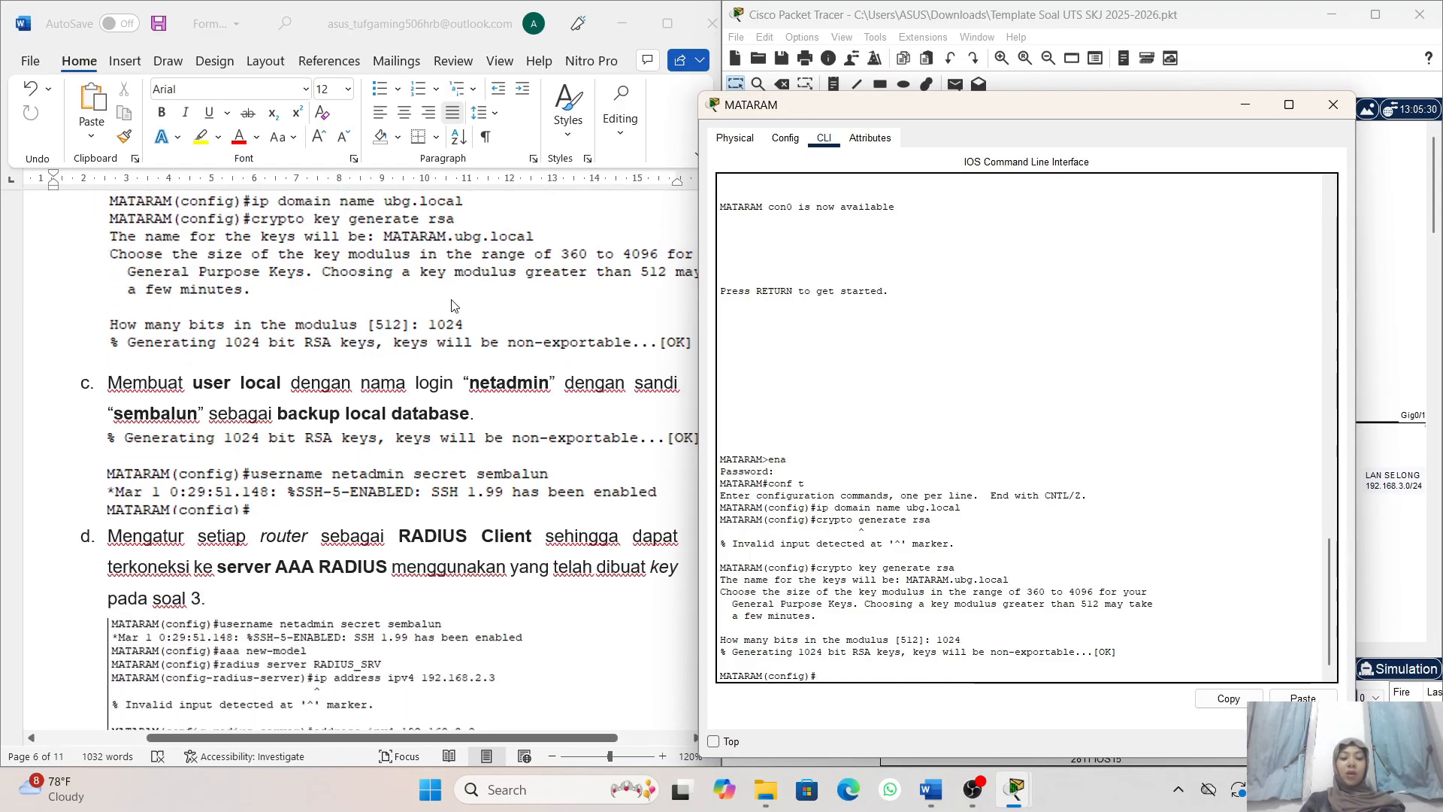
pyautogui.scroll(-1, 320, 481)
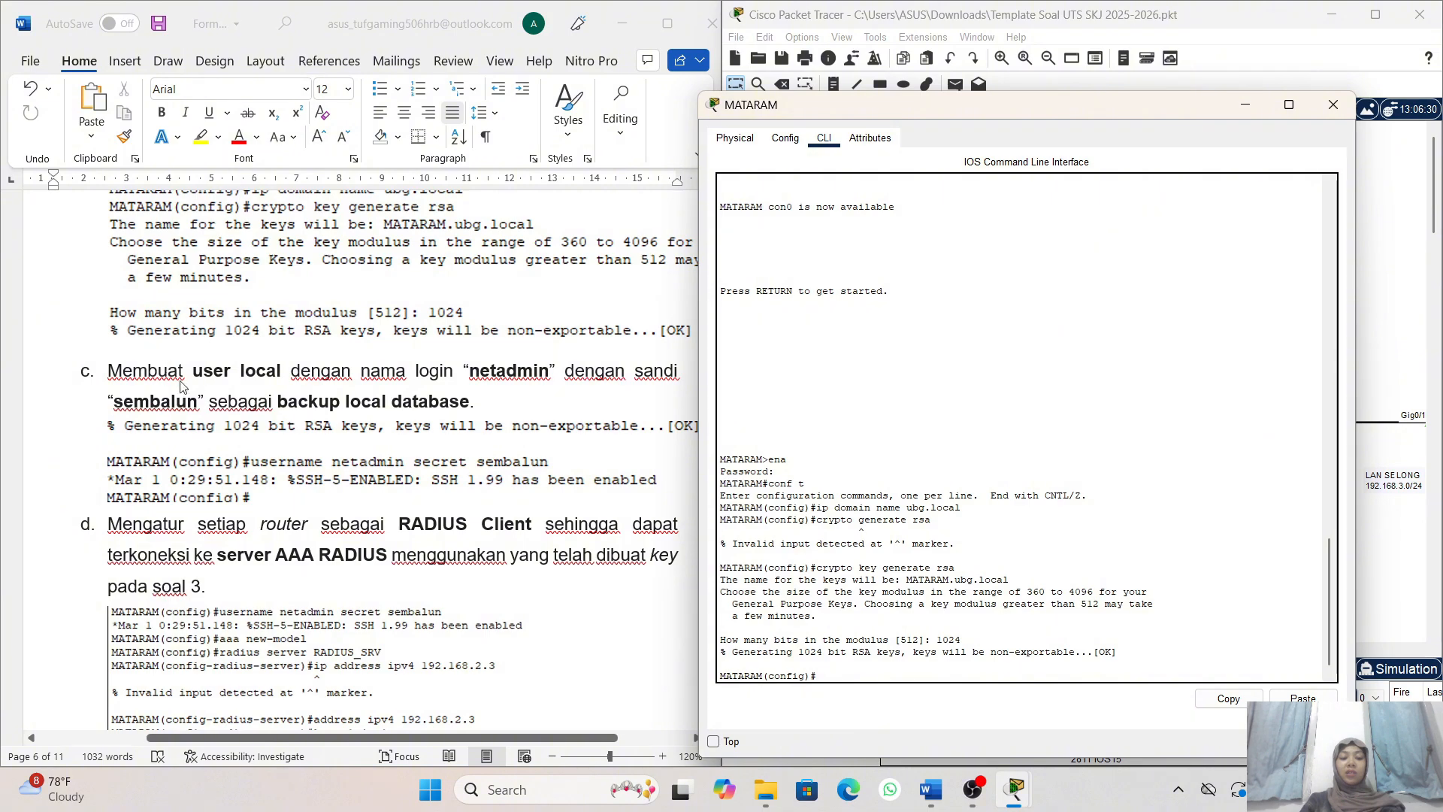
pyautogui.scroll(-1, 354, 414)
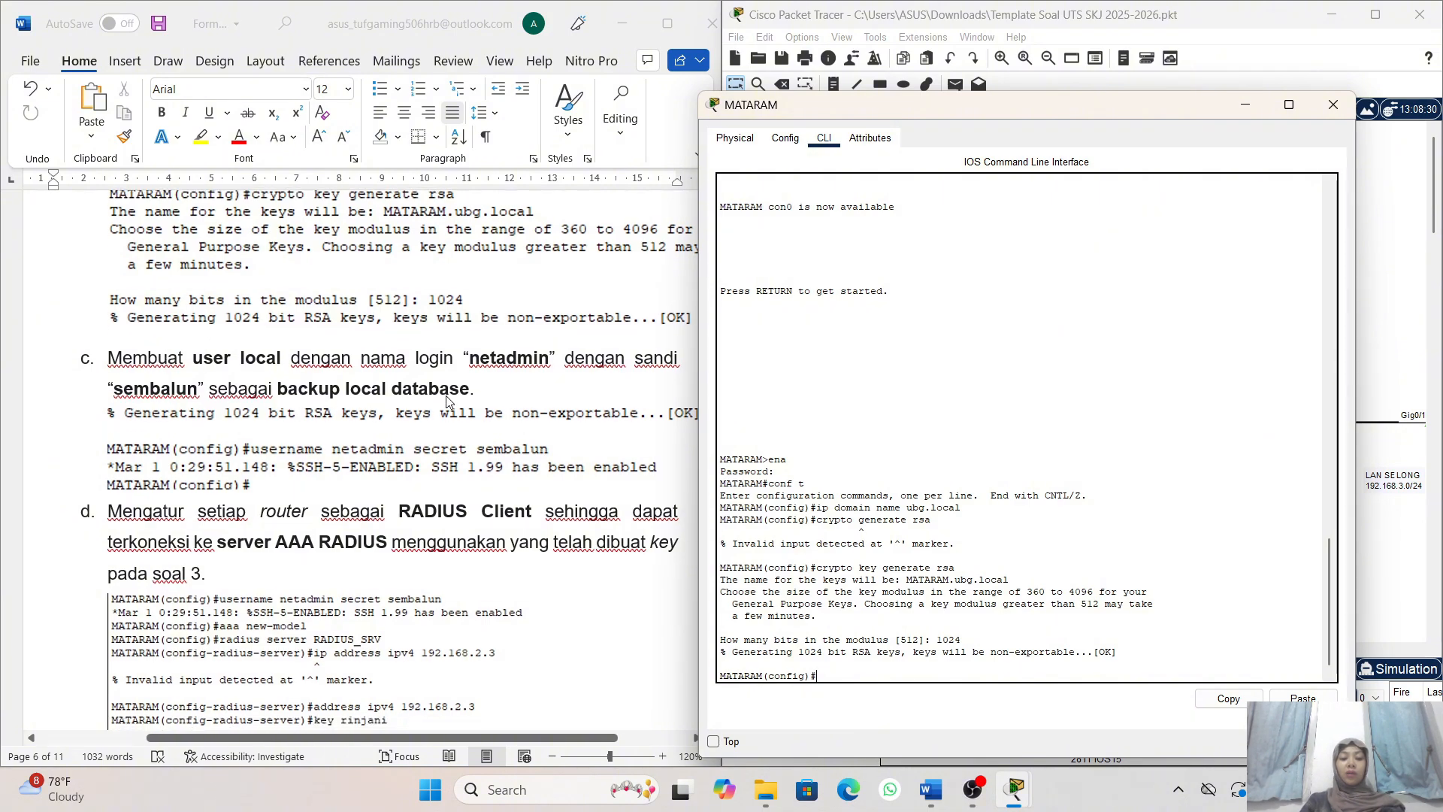
pyautogui.hscroll(1, 529, 379)
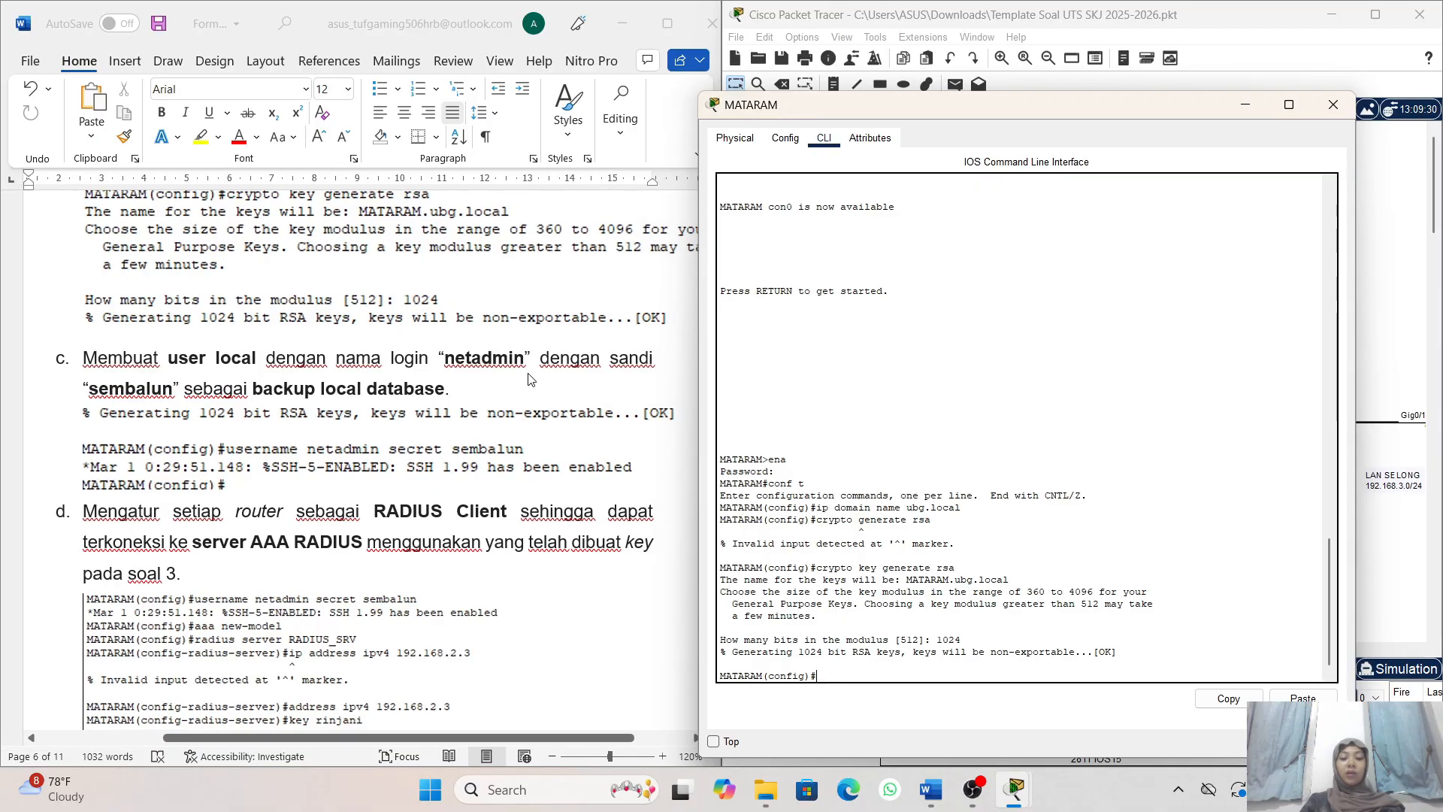
pyautogui.scroll(-3, 529, 379)
pyautogui.hscroll(-1, 528, 379)
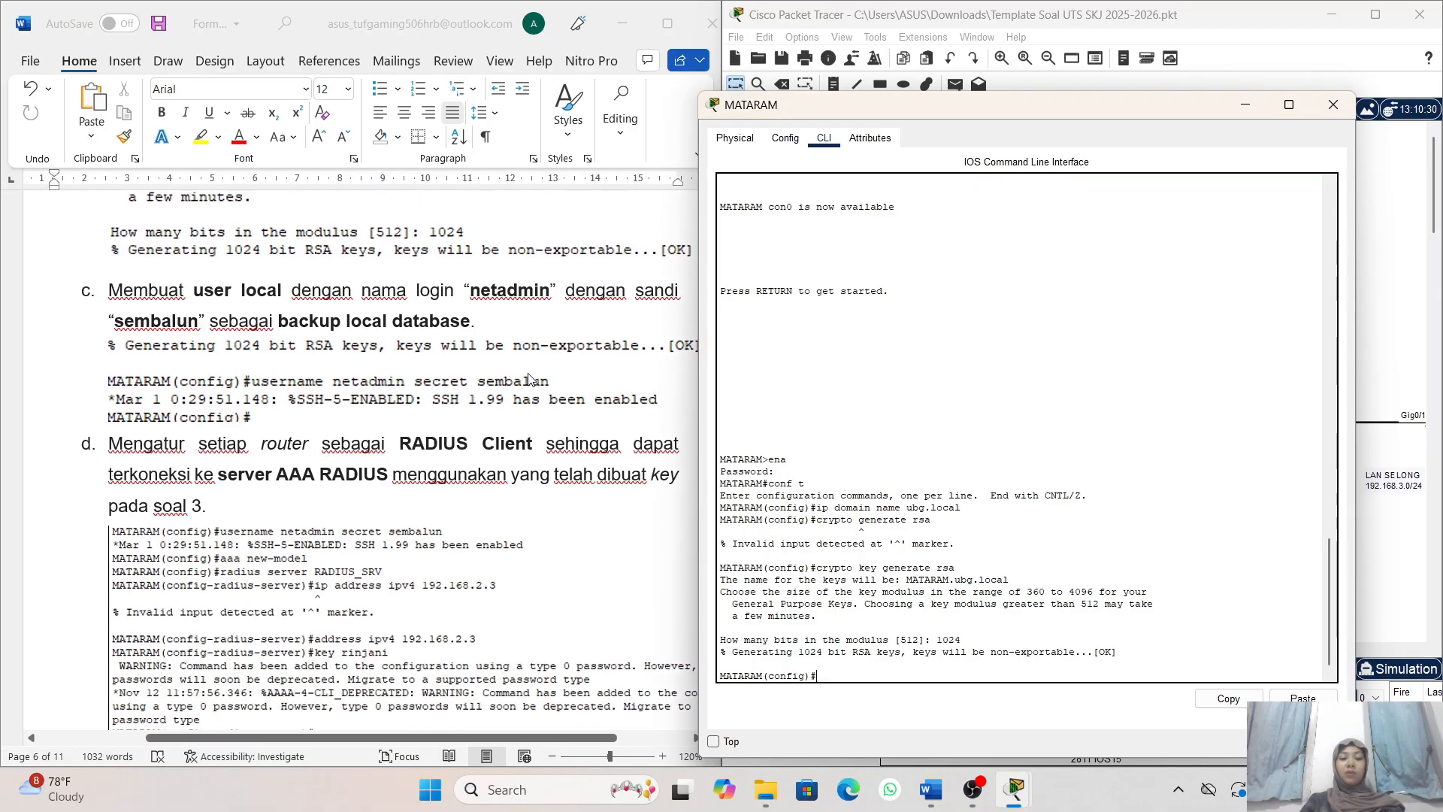
pyautogui.write('us')
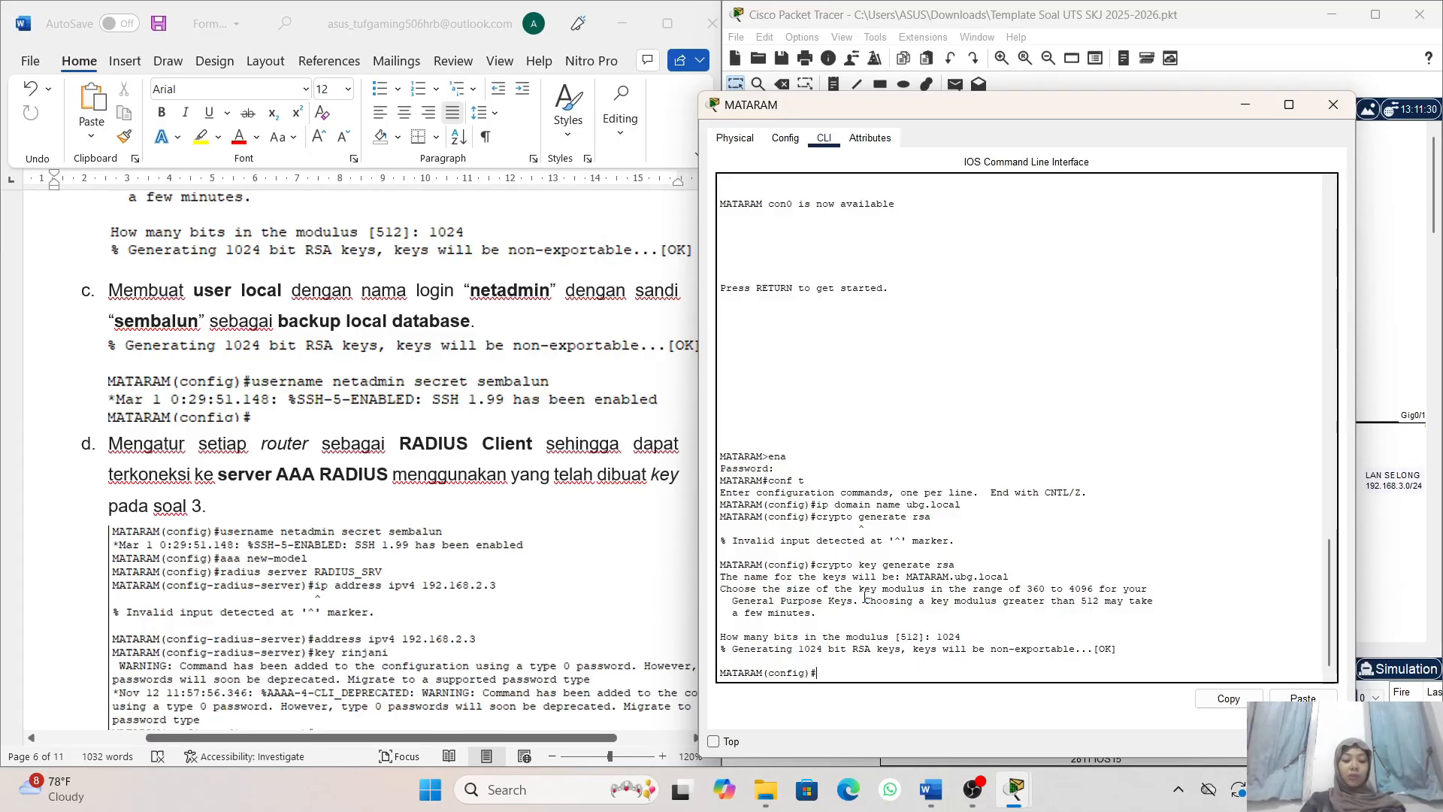
pyautogui.write('ername')
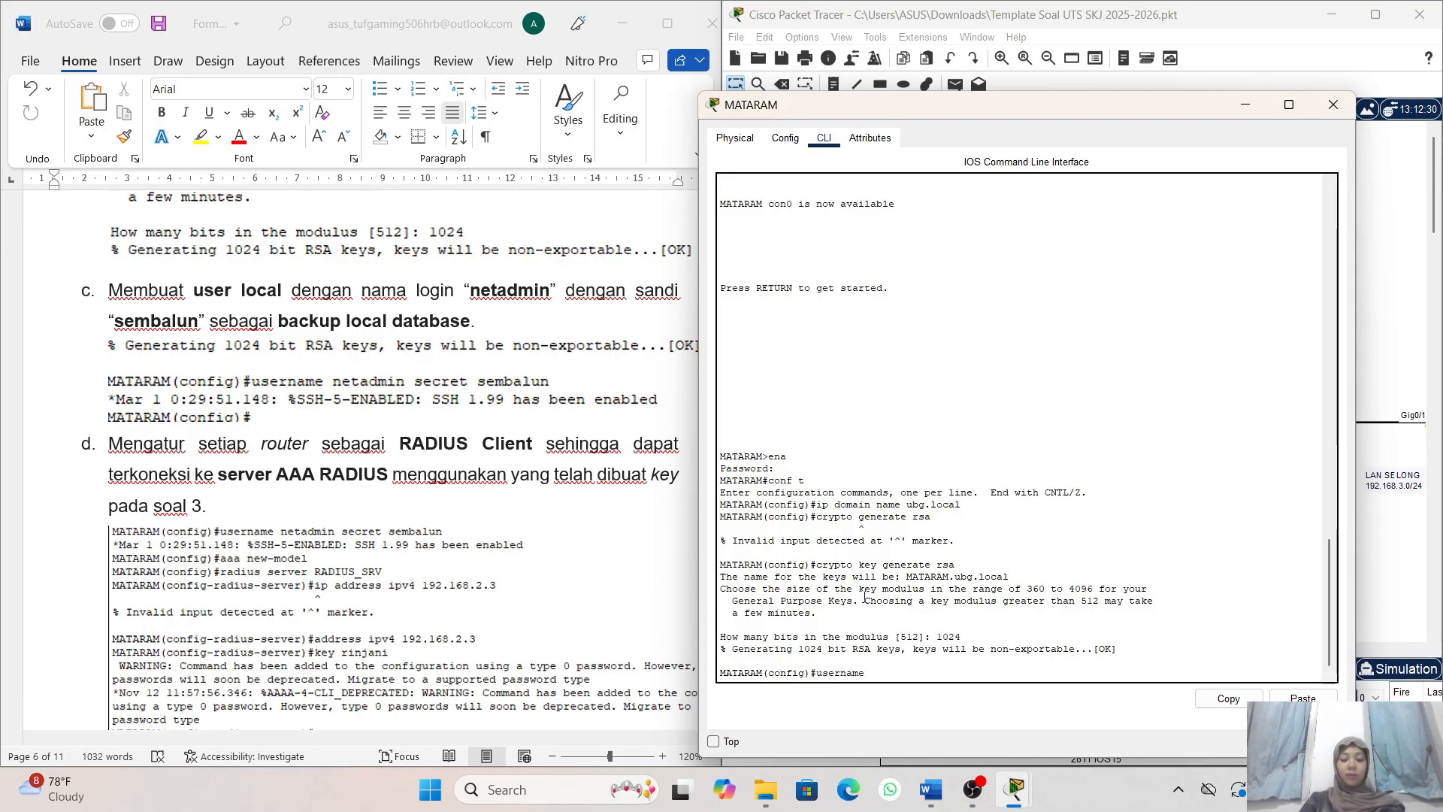
pyautogui.write(' netad')
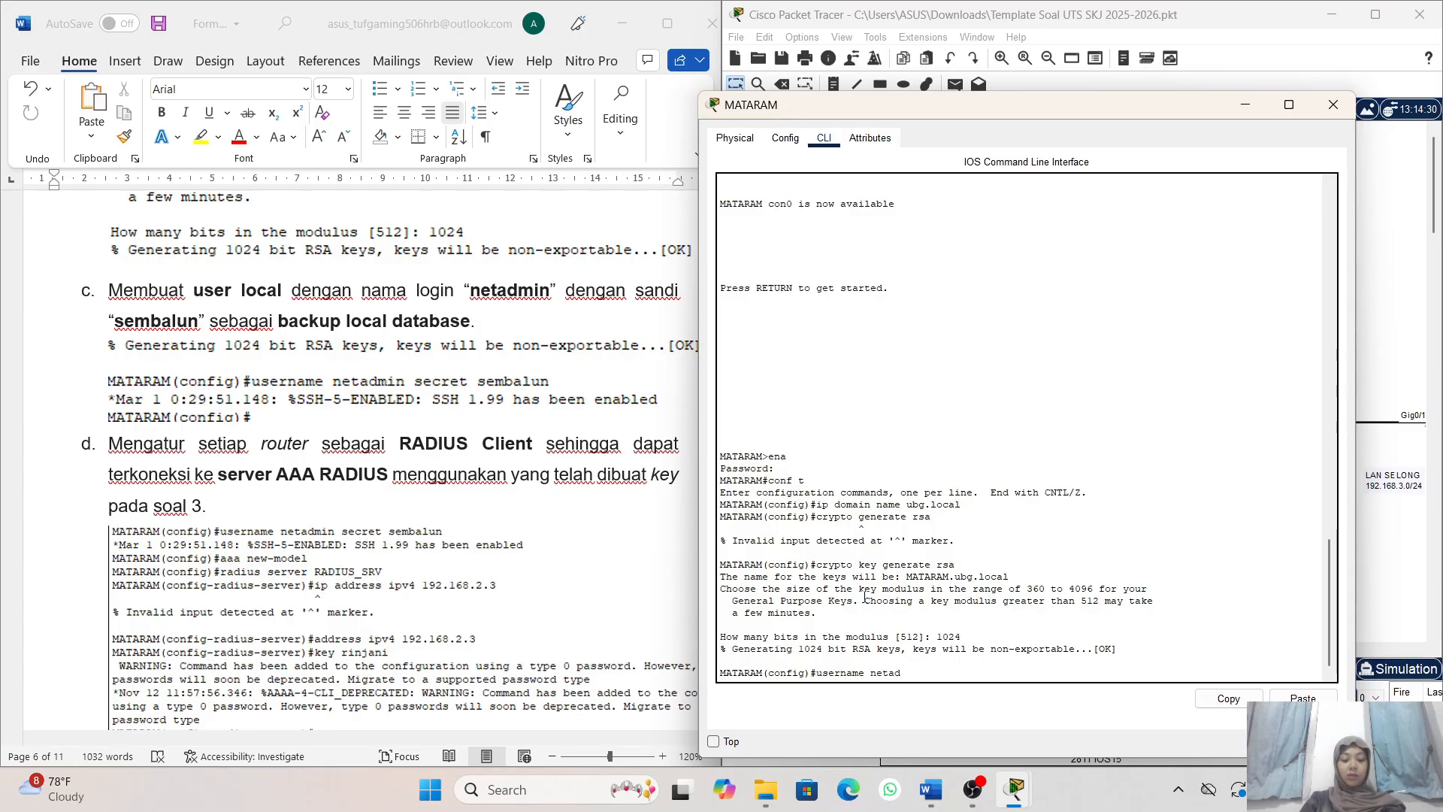
pyautogui.write('min')
pyautogui.write(' s')
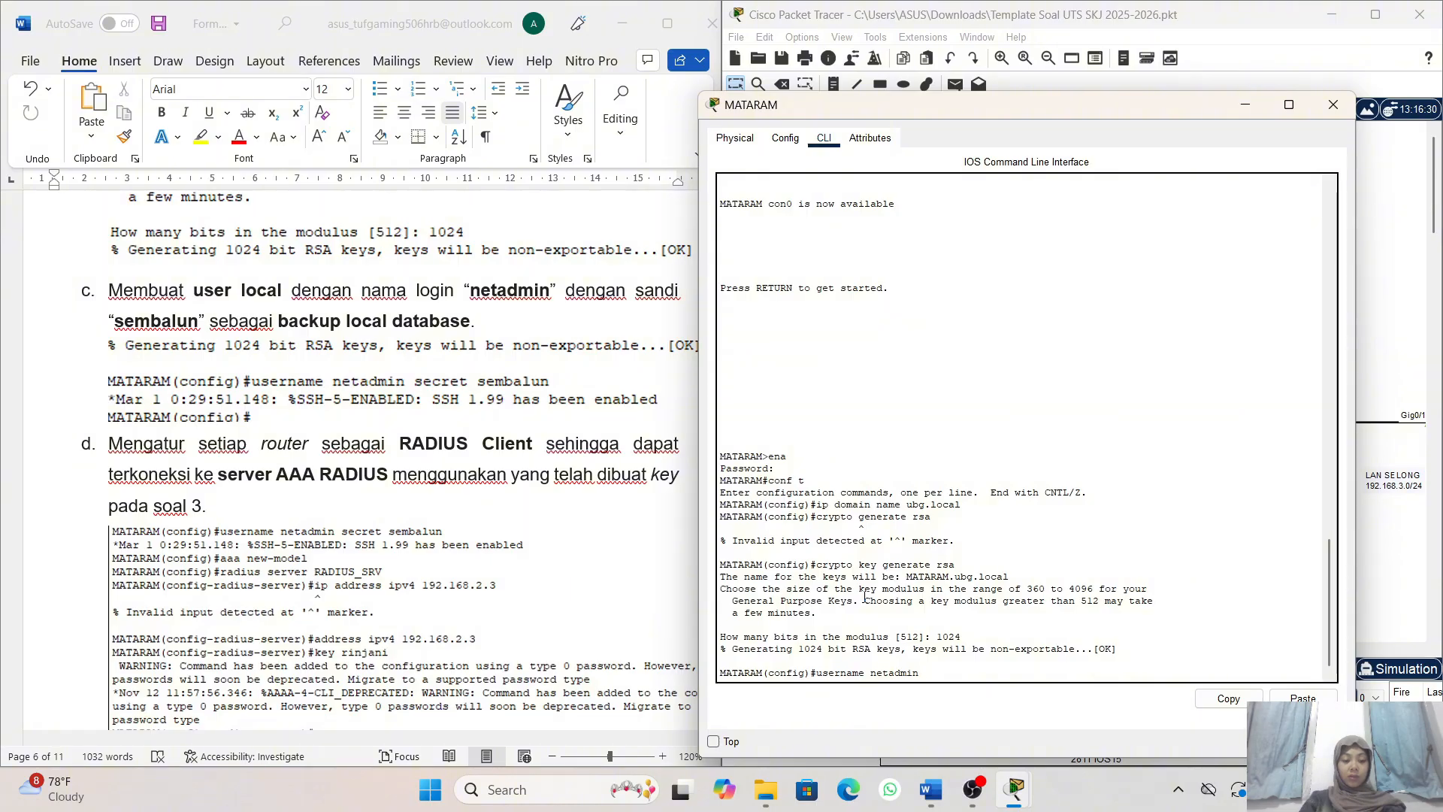
pyautogui.write('ecre')
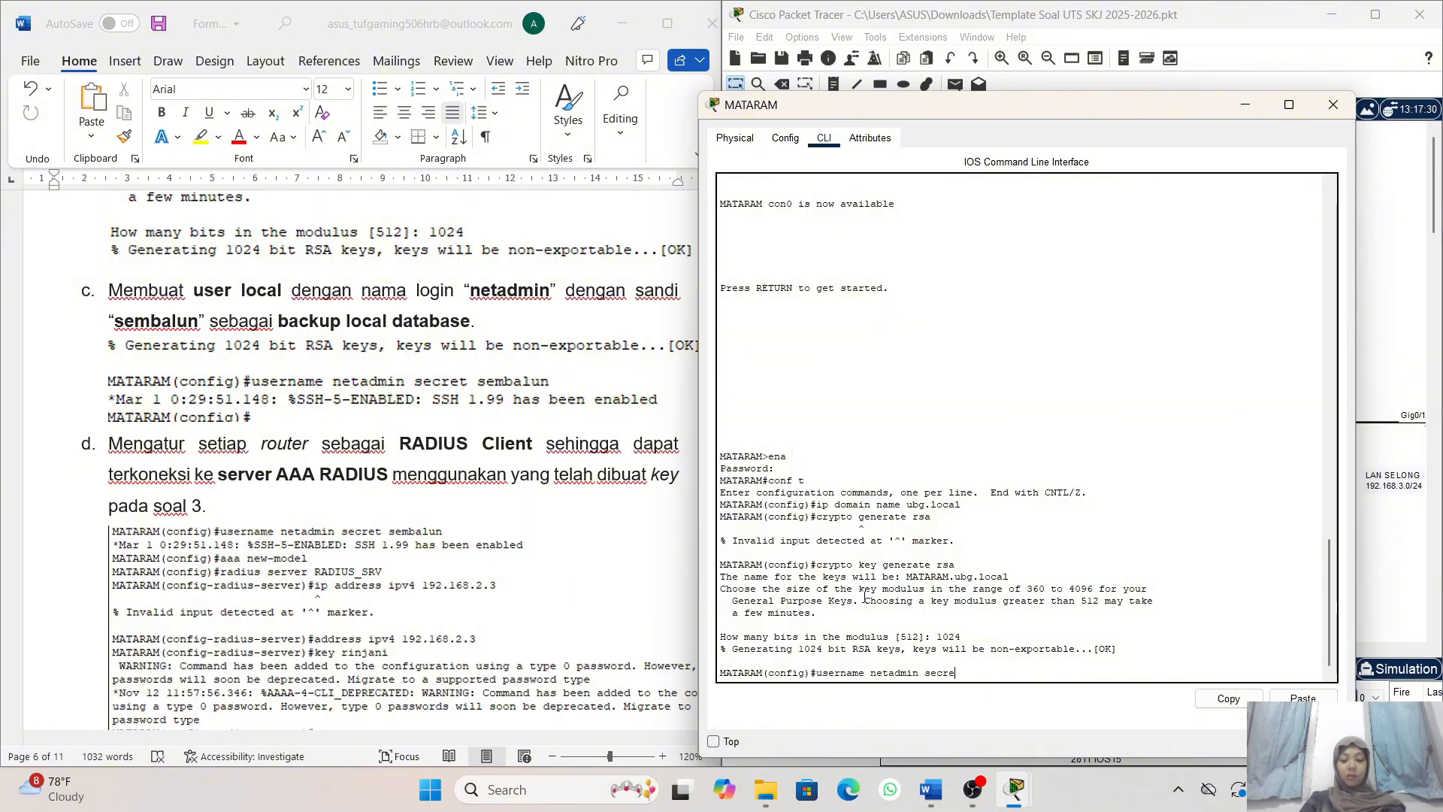
pyautogui.write('t sembalun')
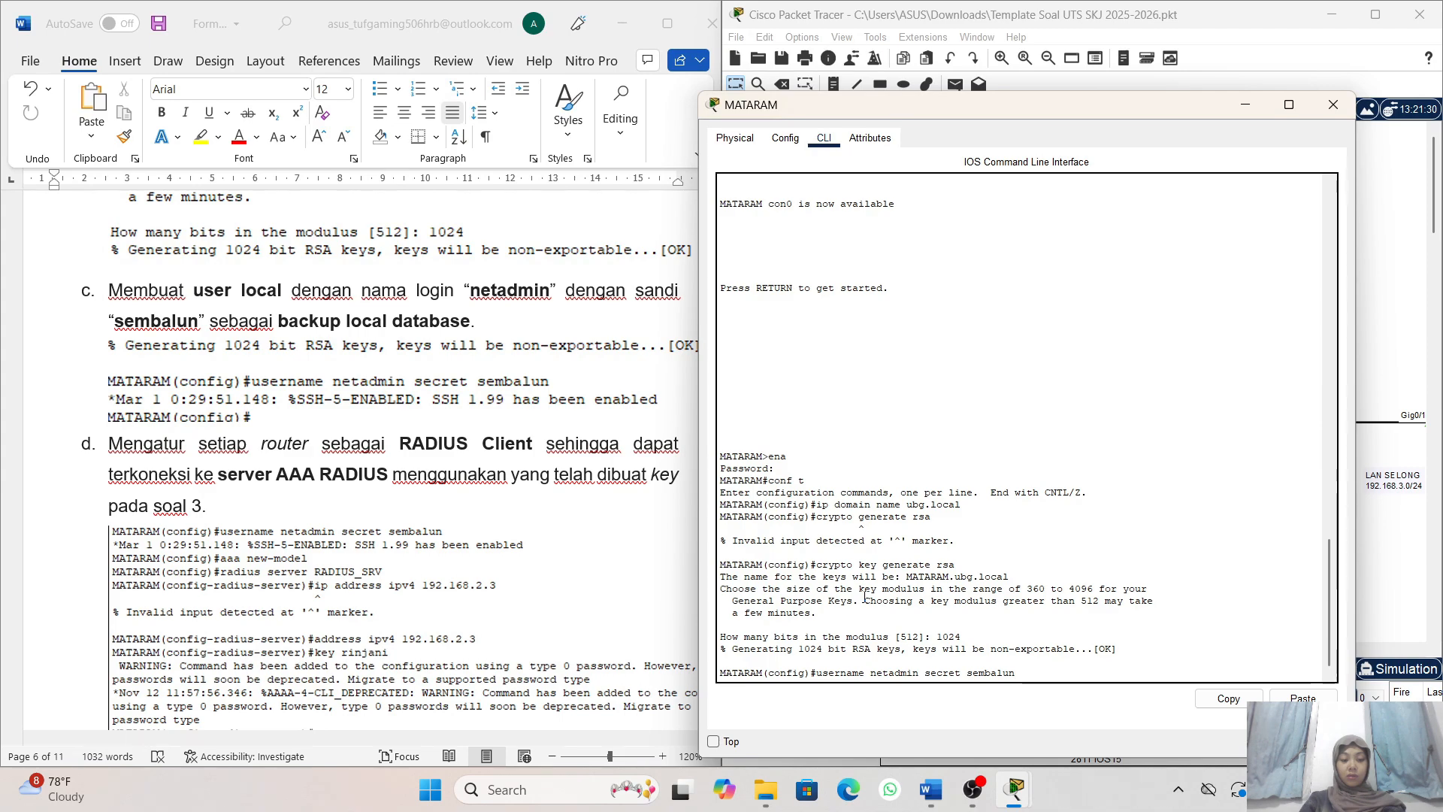
pyautogui.press('Return')
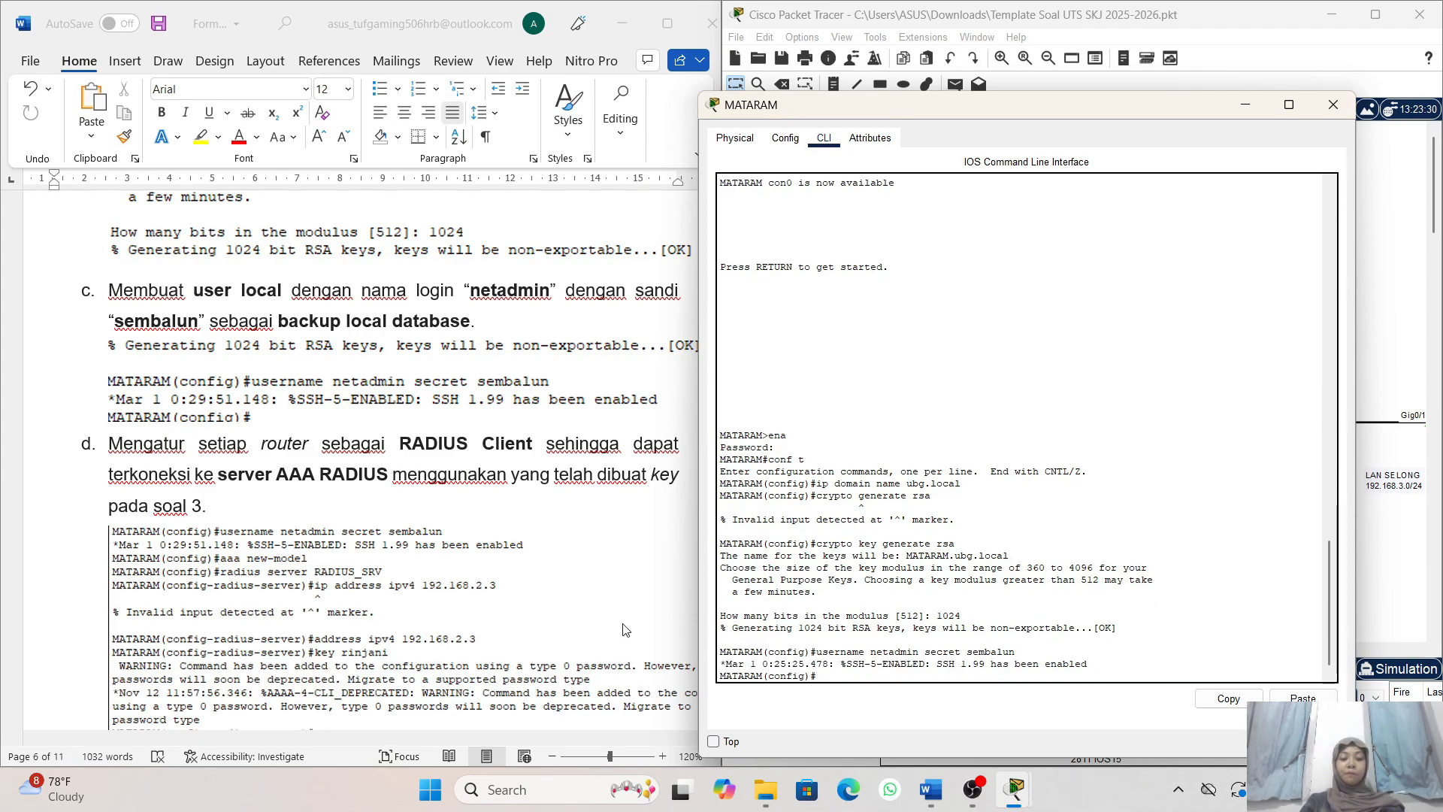
# - Follow task 4d in the exam document and enable AAA on router MATARAM with the command aaa new-model
pyautogui.scroll(-2, 586, 520)
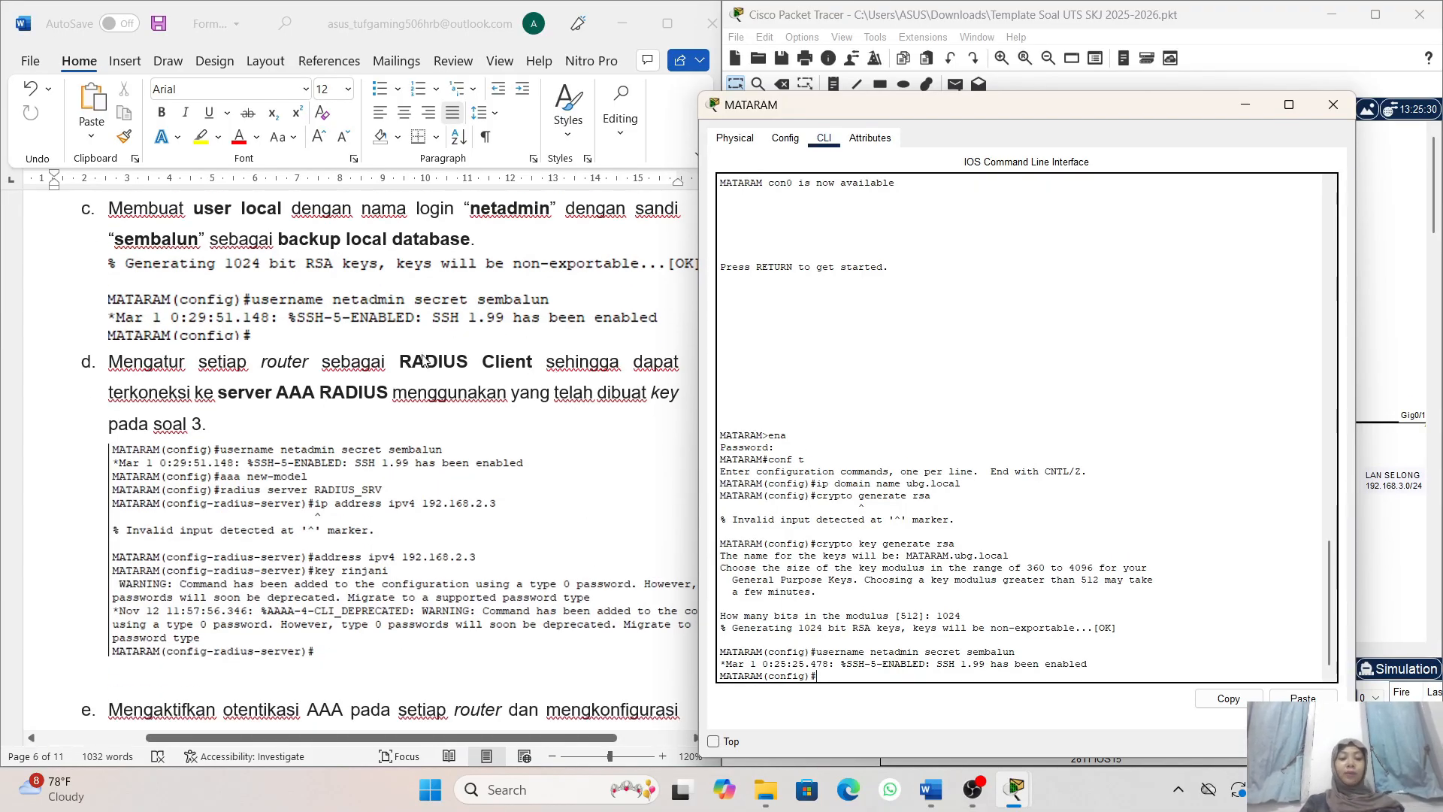
pyautogui.scroll(-1, 421, 451)
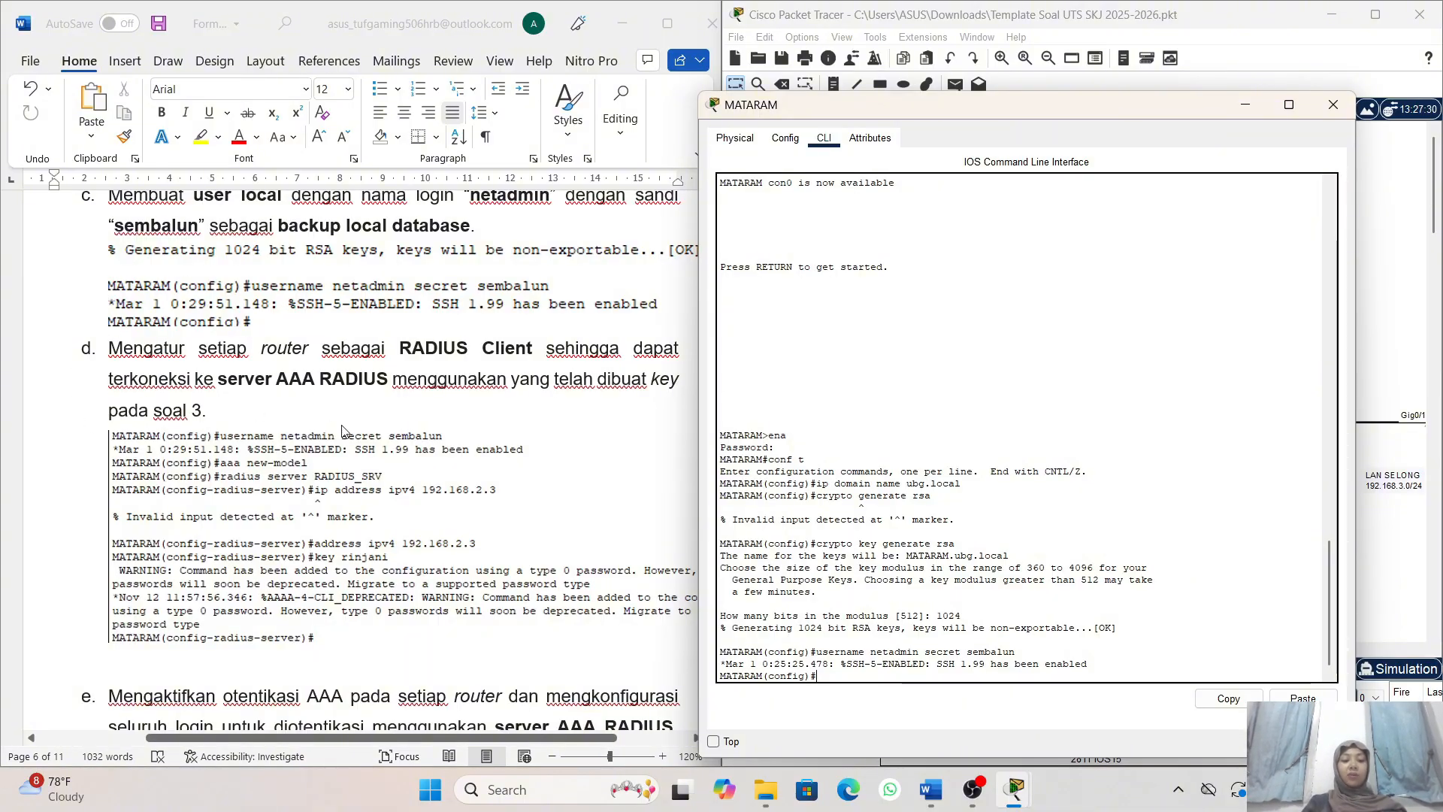
pyautogui.scroll(-1, 254, 412)
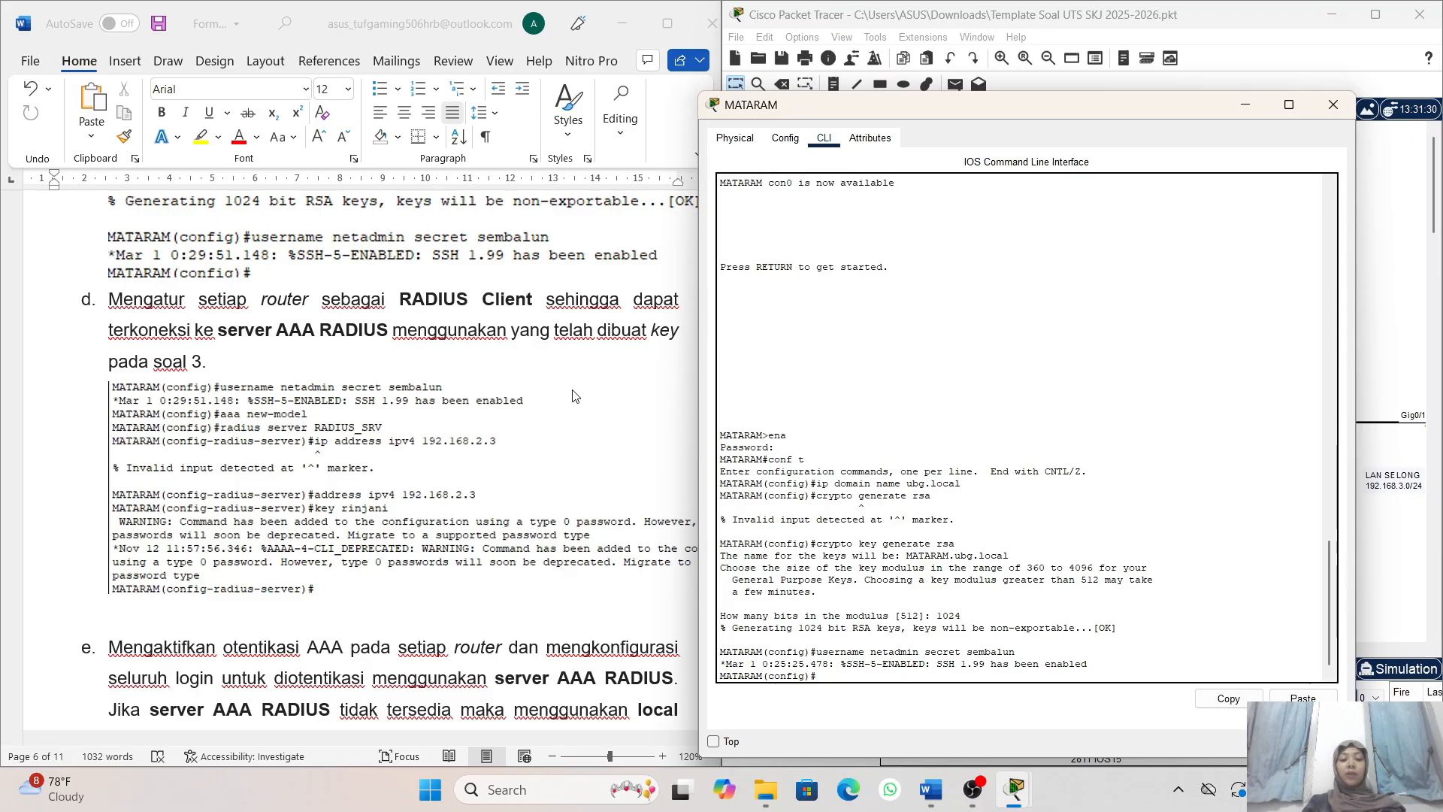
pyautogui.hscroll(1, 575, 397)
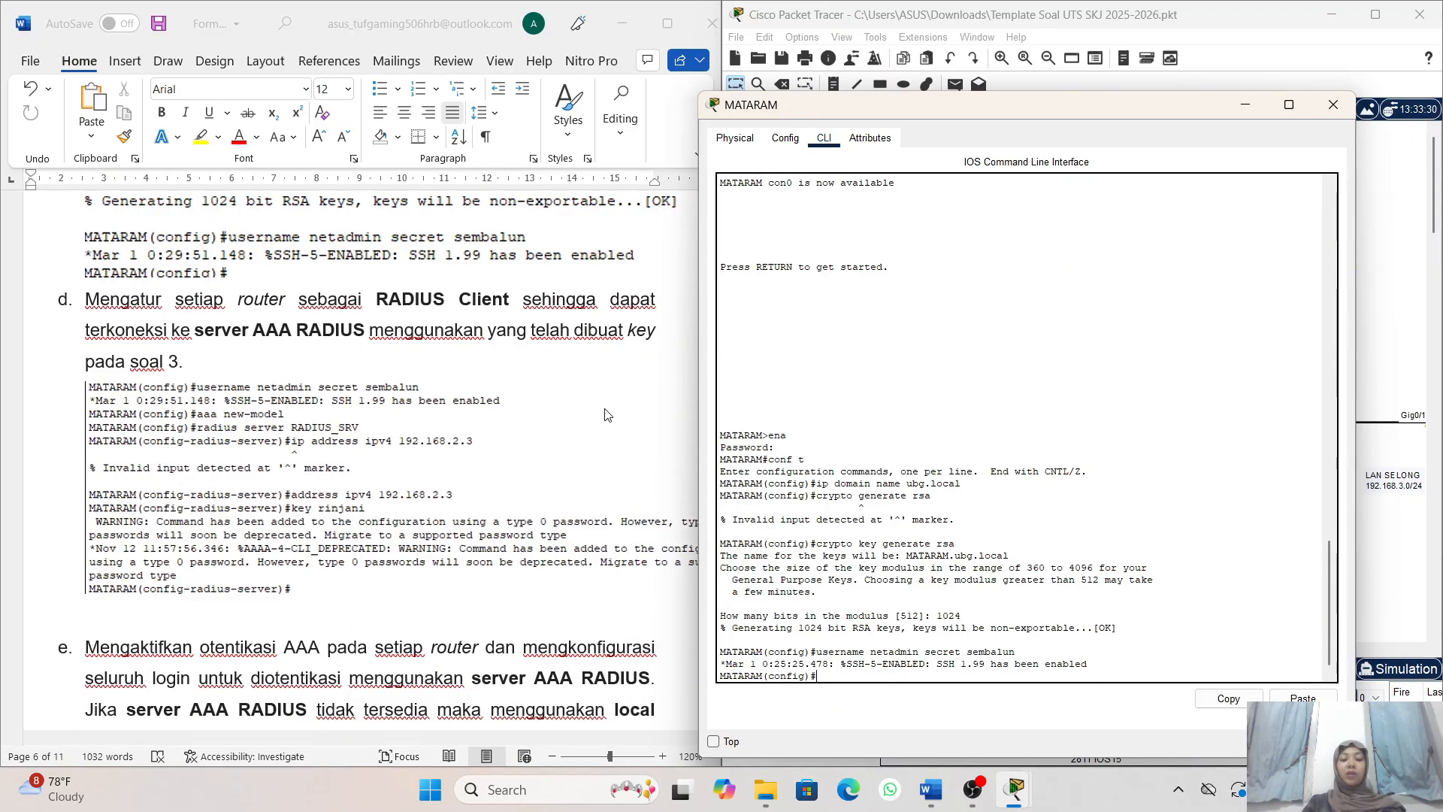
pyautogui.scroll(-1, 906, 600)
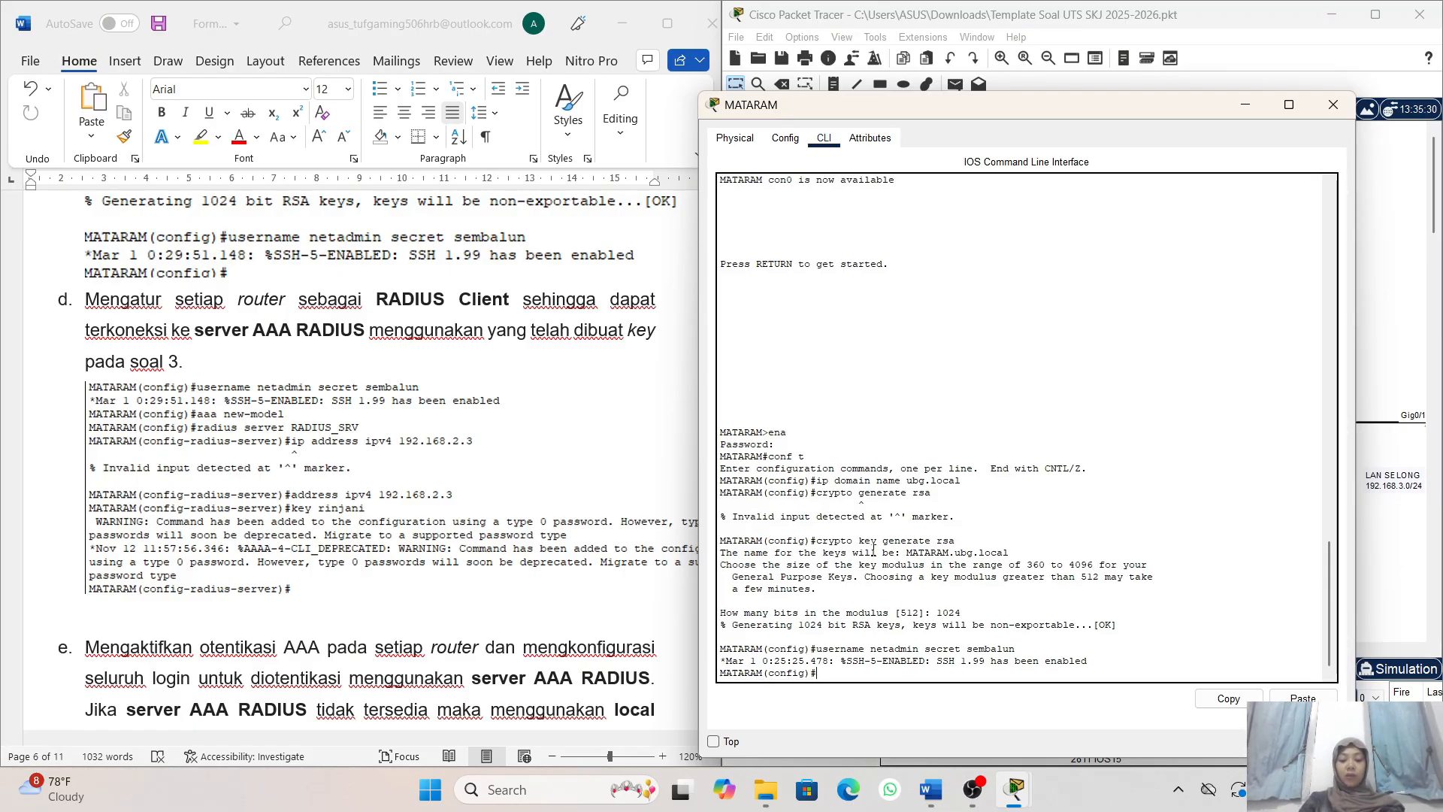
pyautogui.write('aaa n')
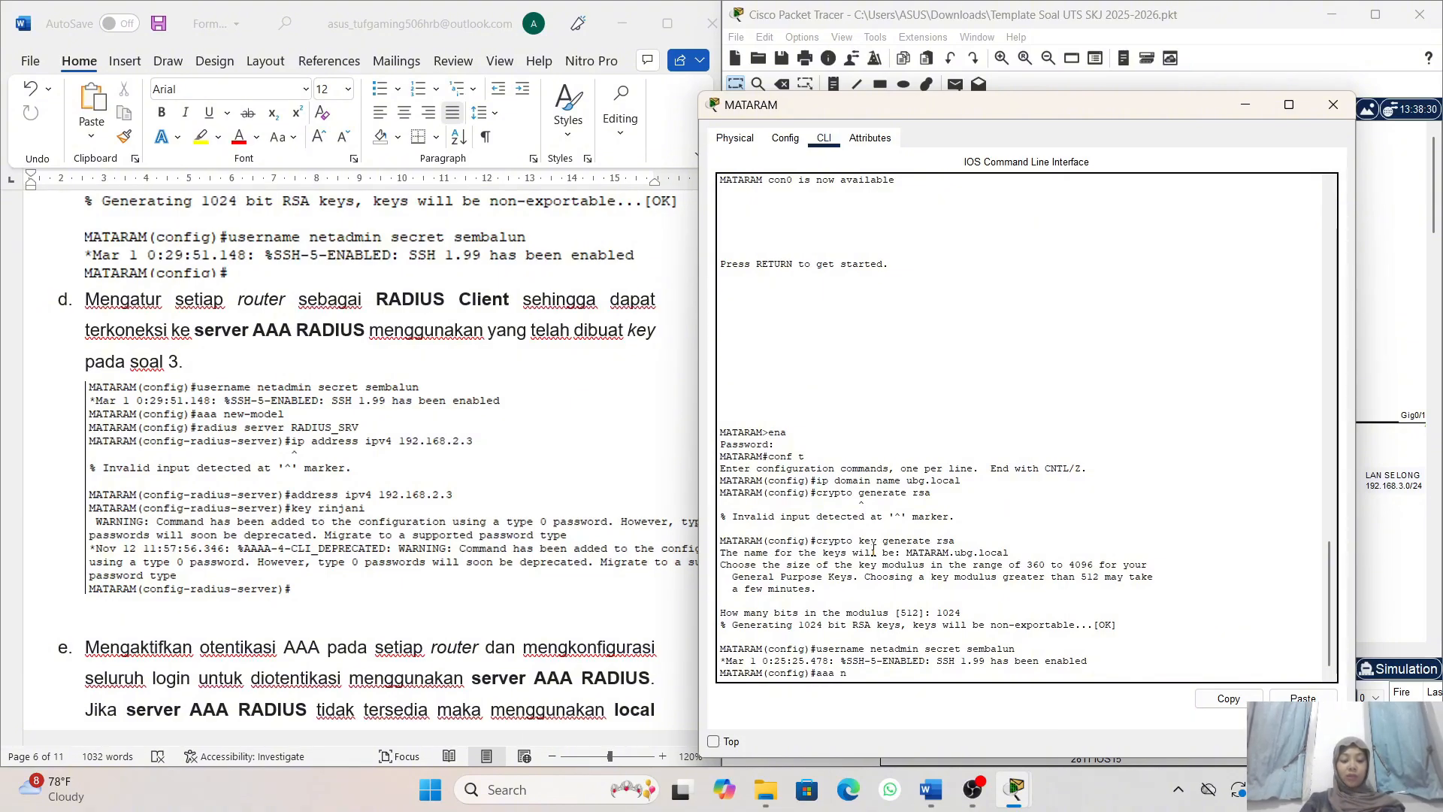
pyautogui.write('ew-m')
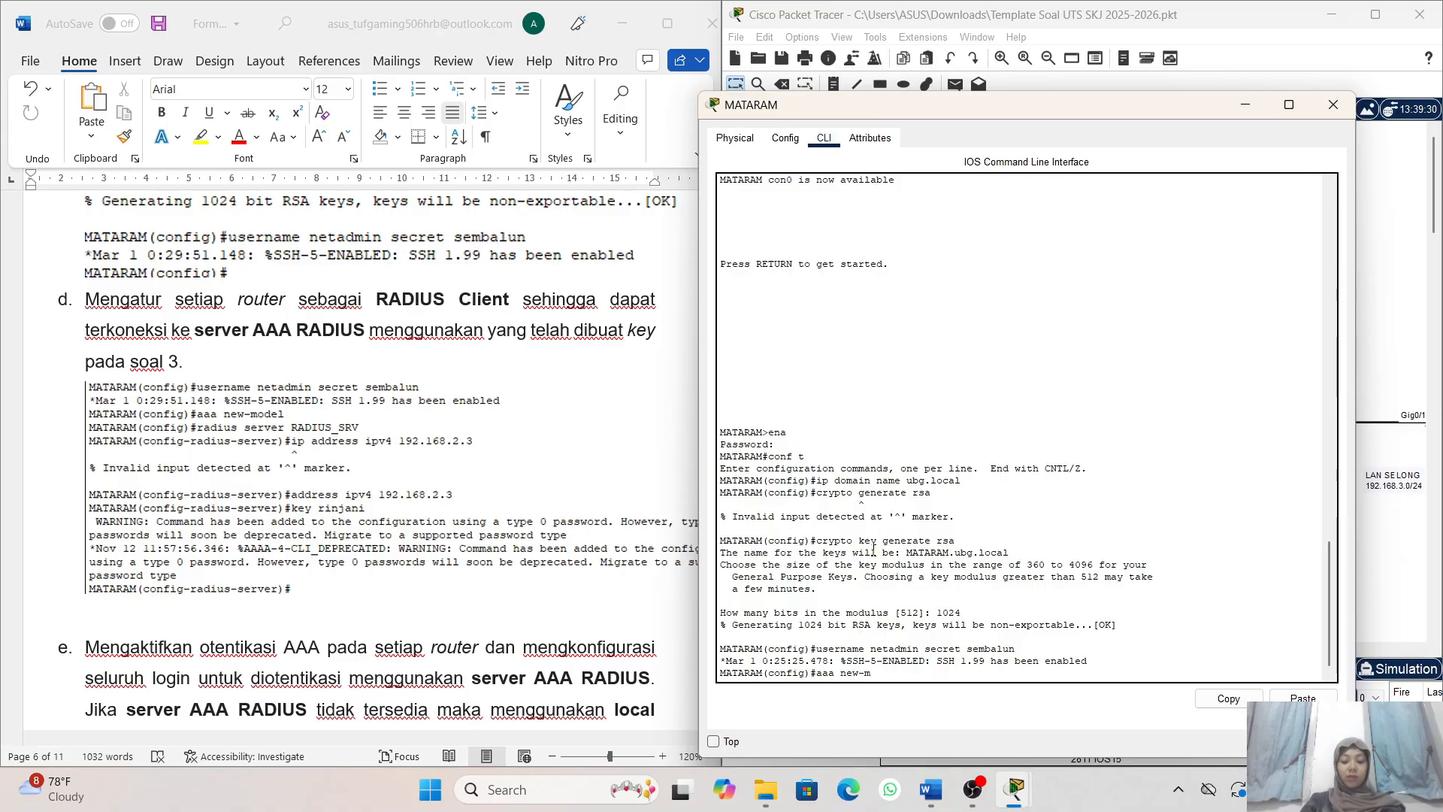
pyautogui.write('odel')
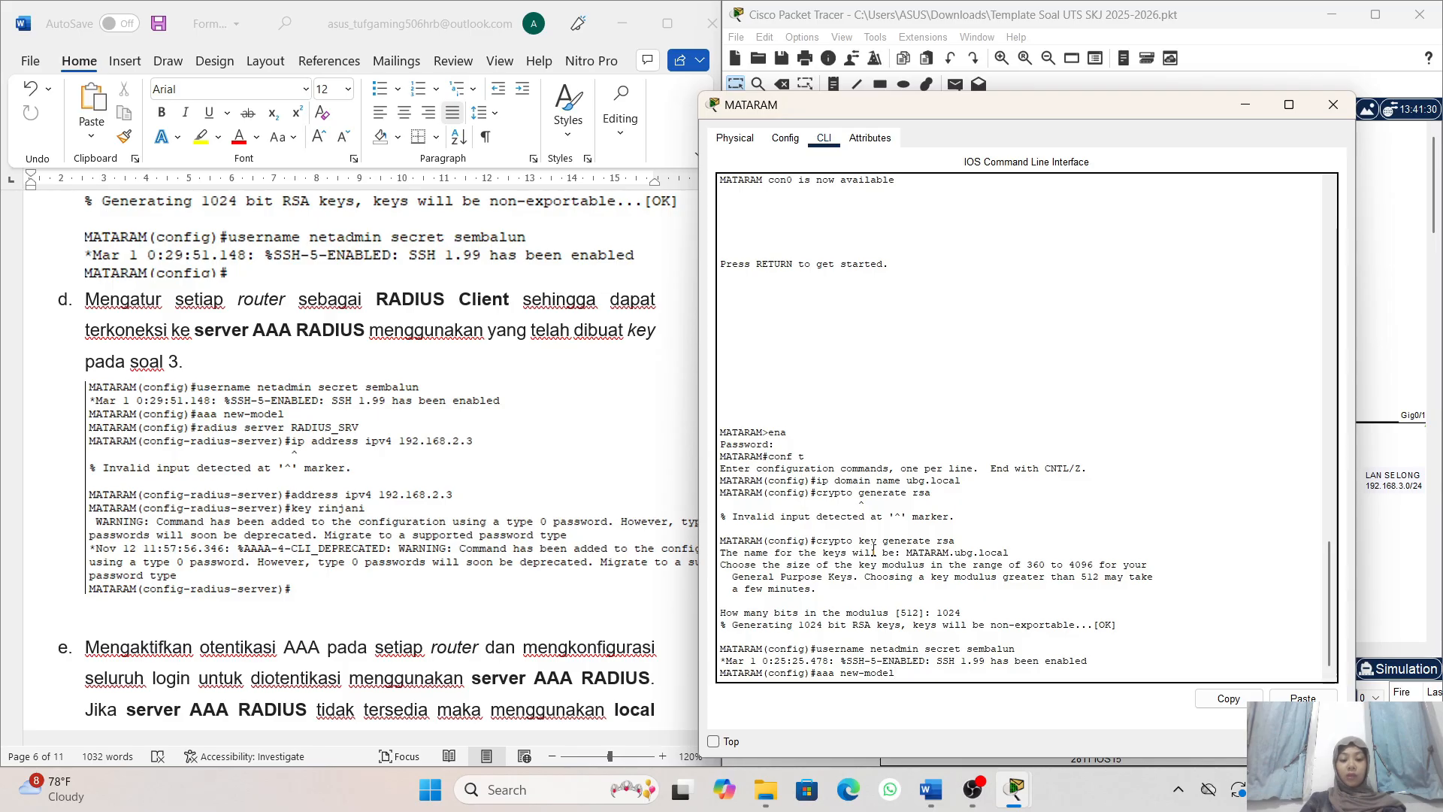
pyautogui.press('Return')
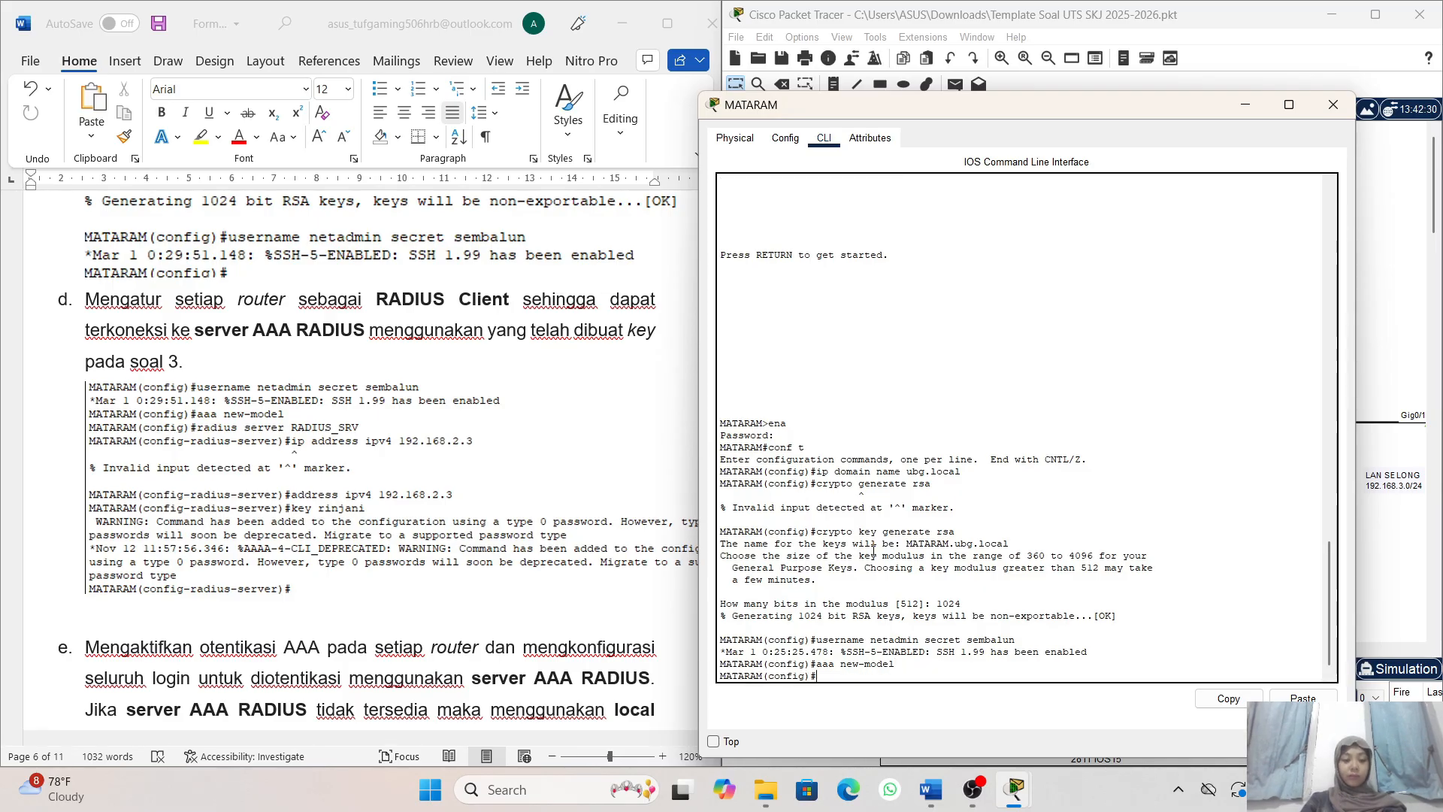
# - Define a RADIUS server entry named RADIUS_SRV on router MATARAM with the radius server command
pyautogui.write('ra')
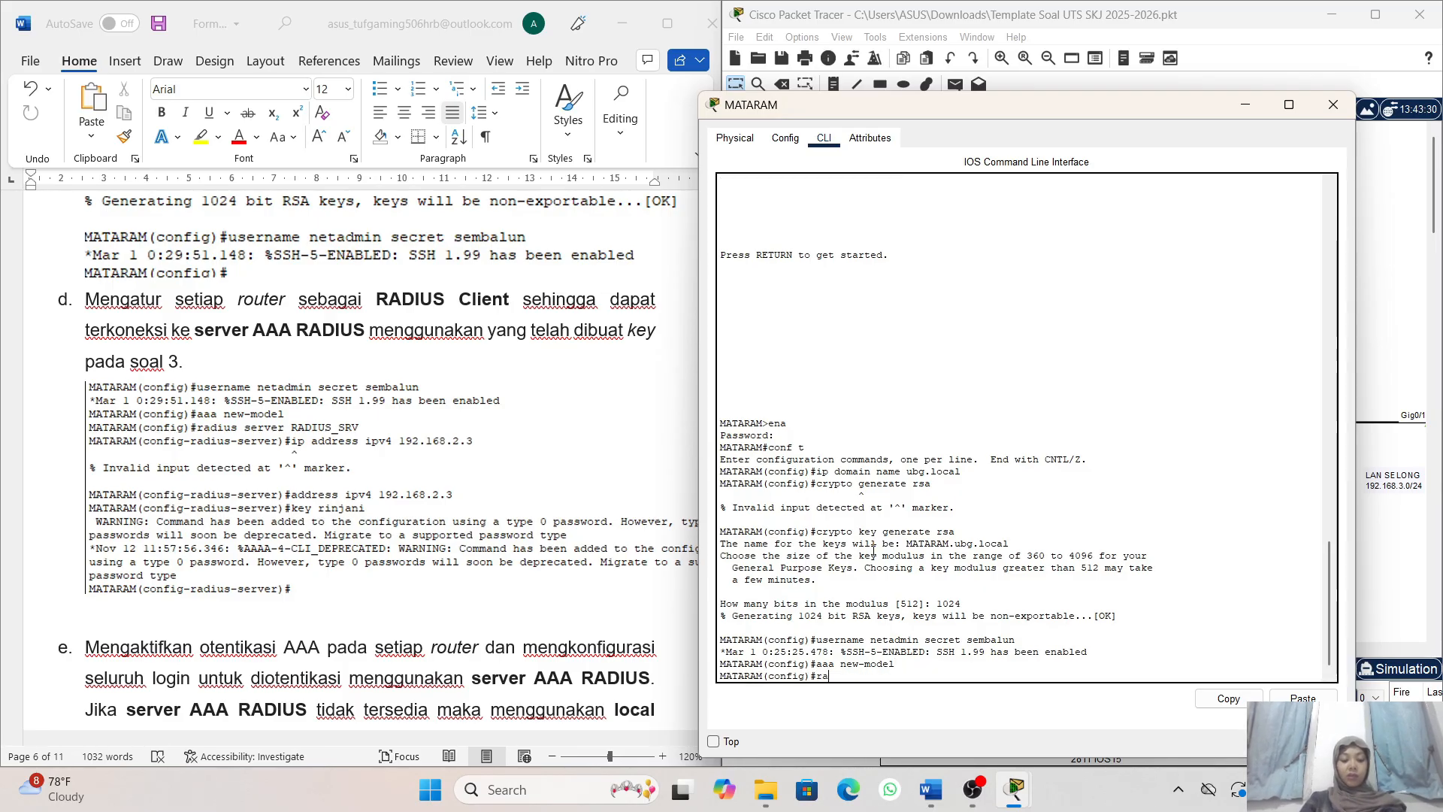
pyautogui.write('dius')
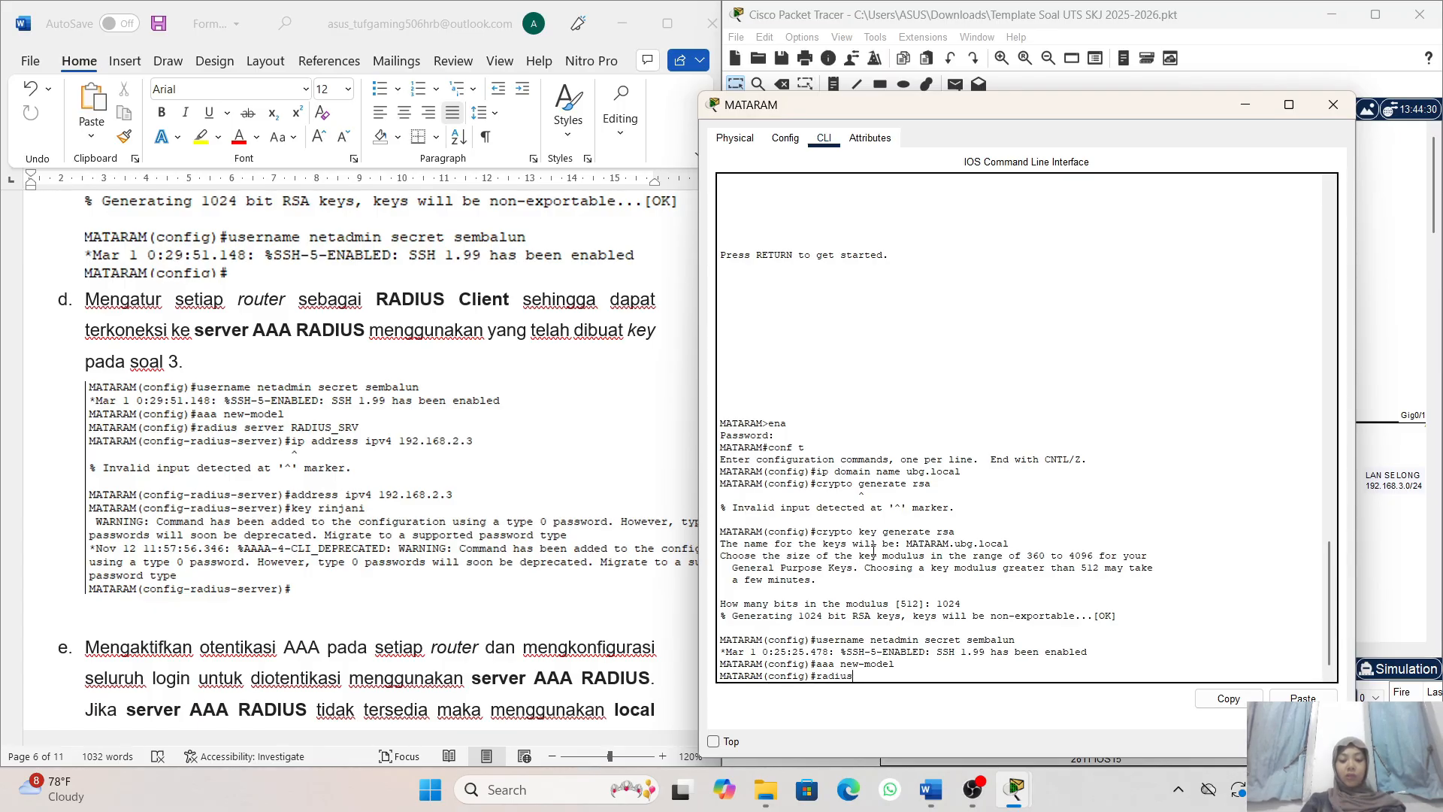
pyautogui.write(' d')
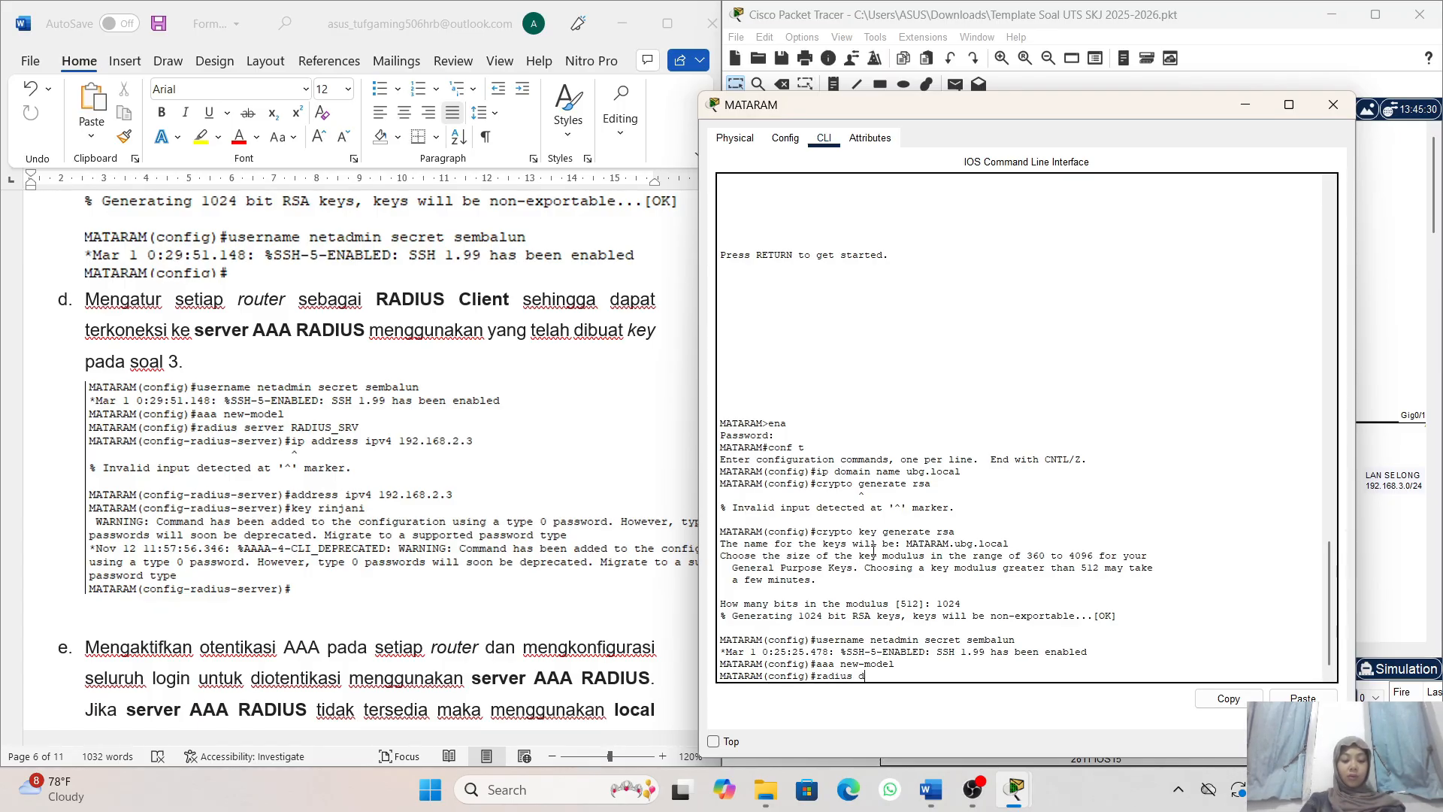
pyautogui.write('er')
pyautogui.press('BackSpace')
pyautogui.press('BackSpace')
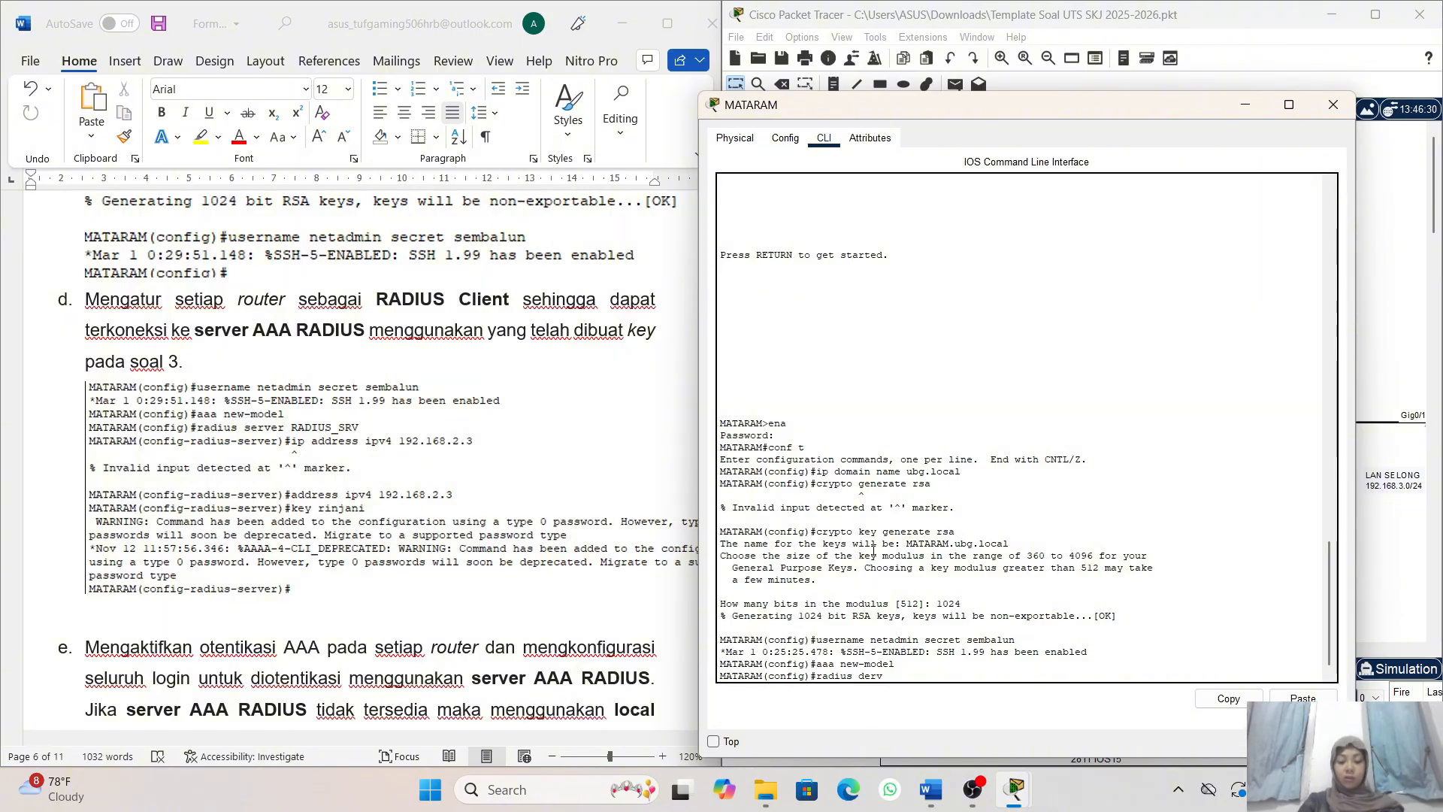
pyautogui.write('ser')
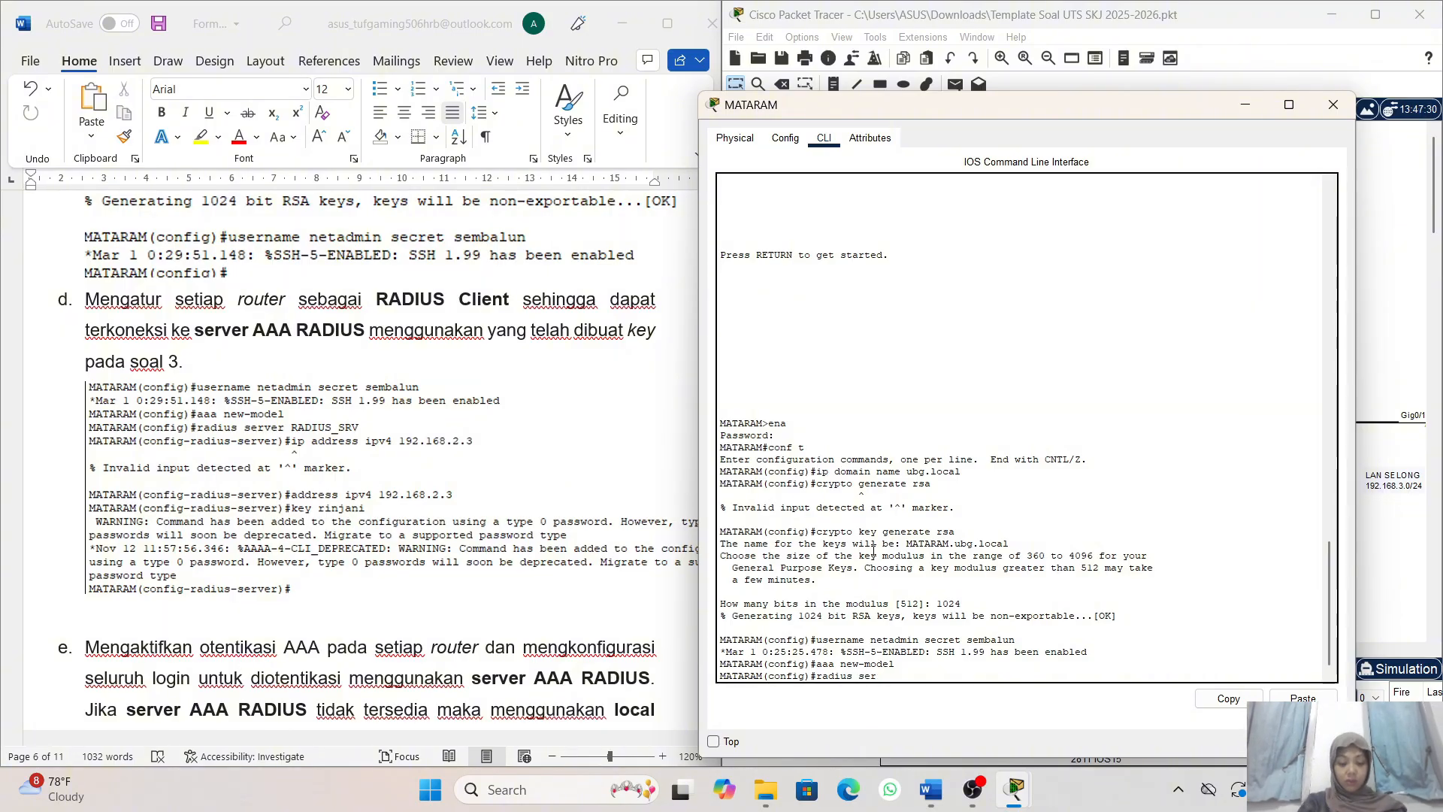
pyautogui.write('ver')
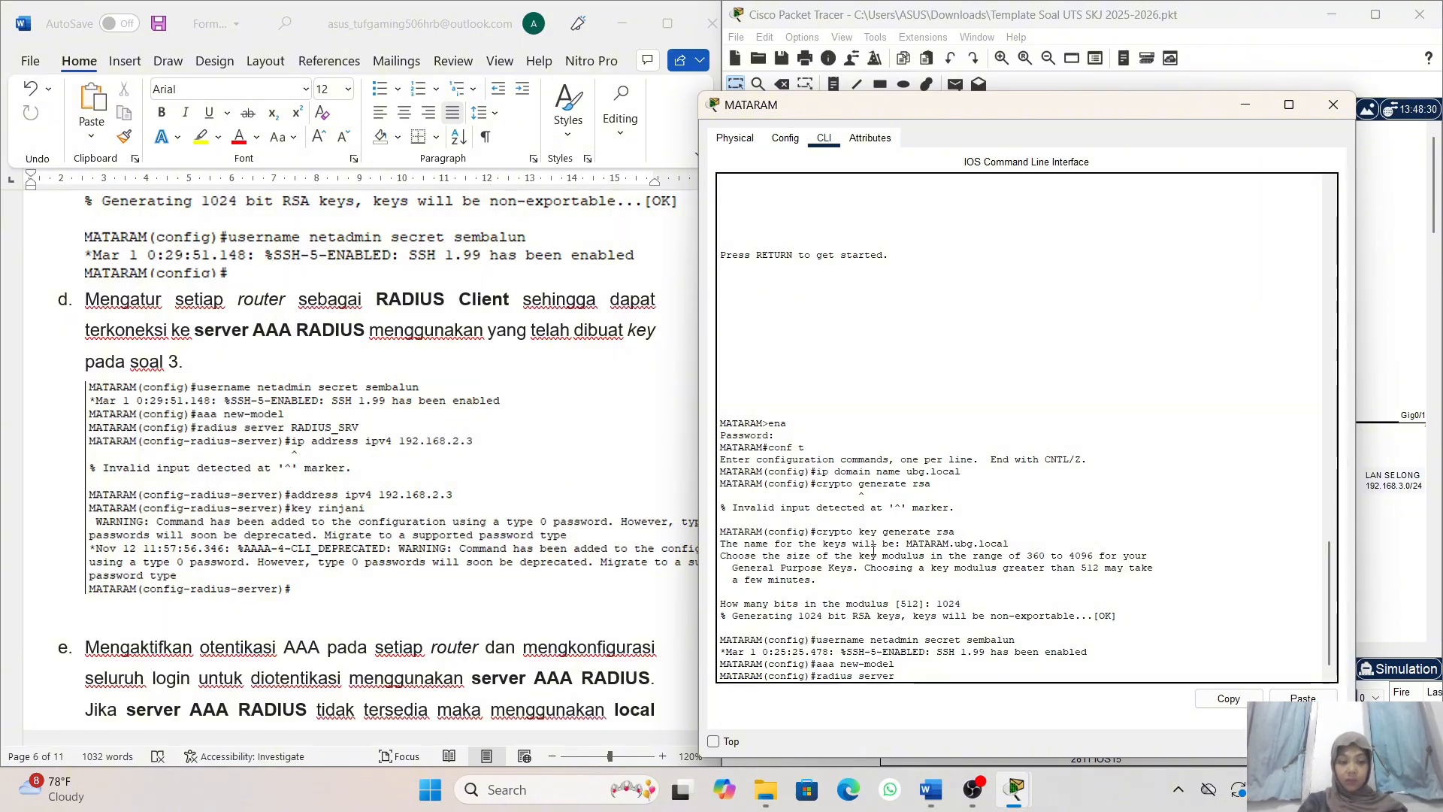
pyautogui.write(' RAD')
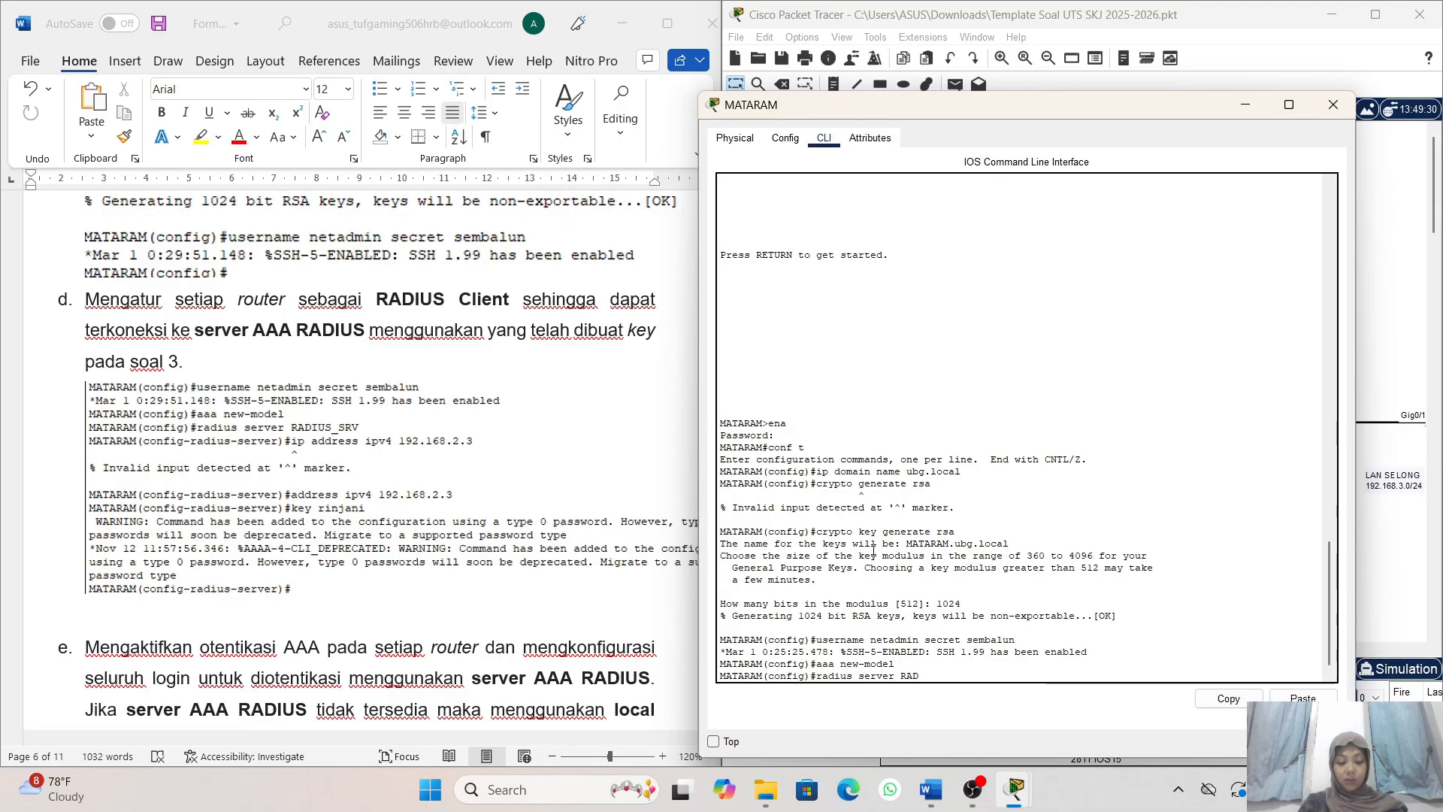
pyautogui.write('OIU')
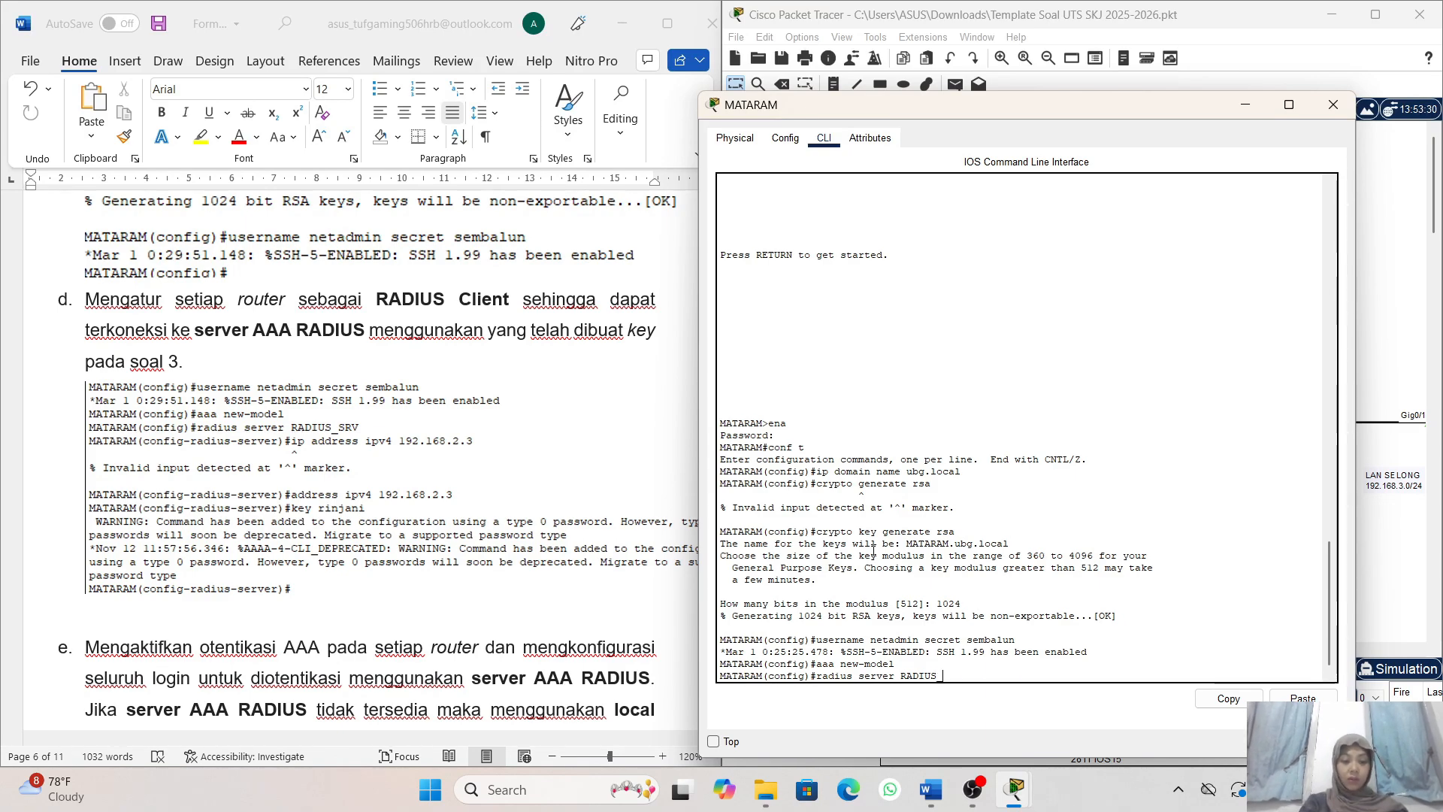
pyautogui.write('SR')
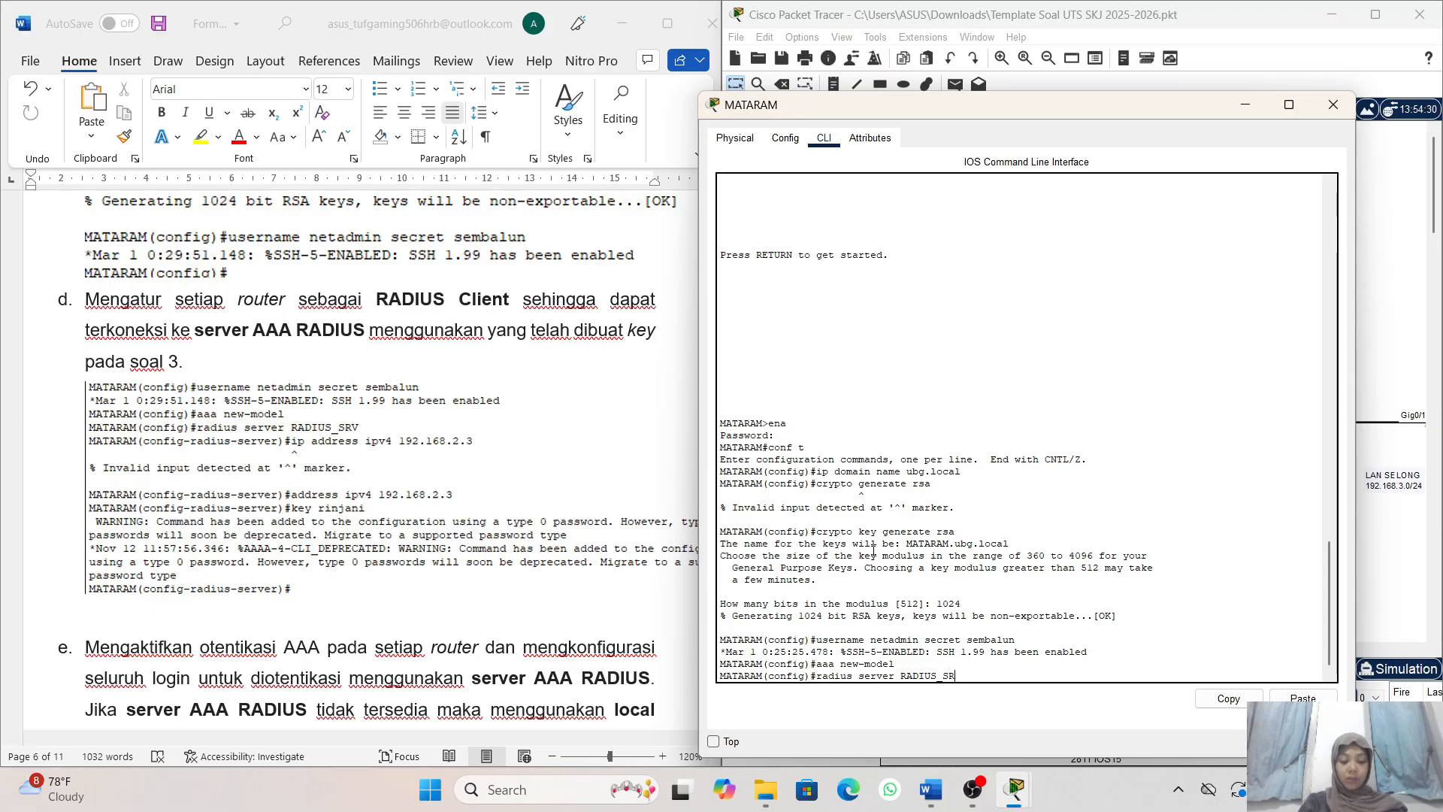
pyautogui.write('V')
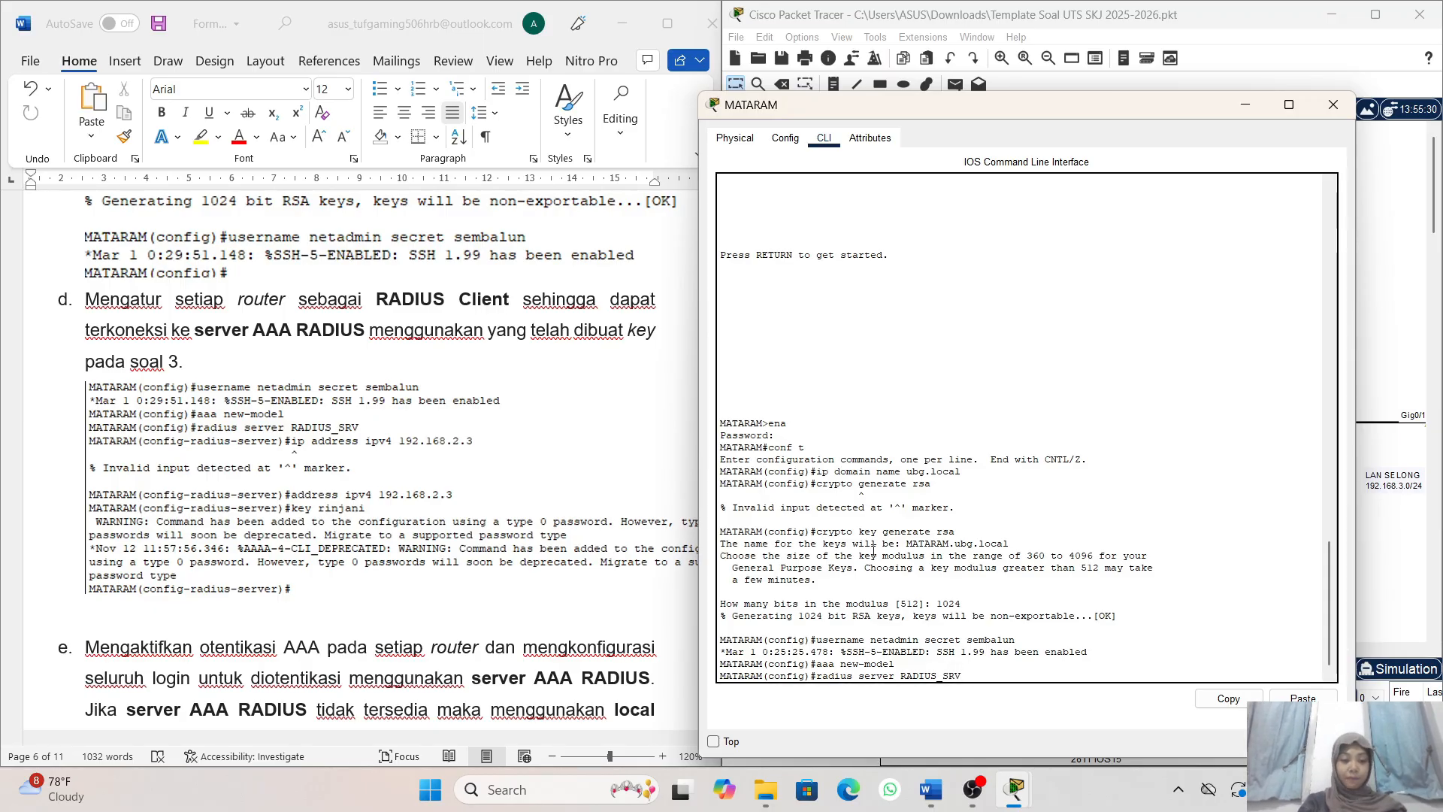
pyautogui.press('Return')
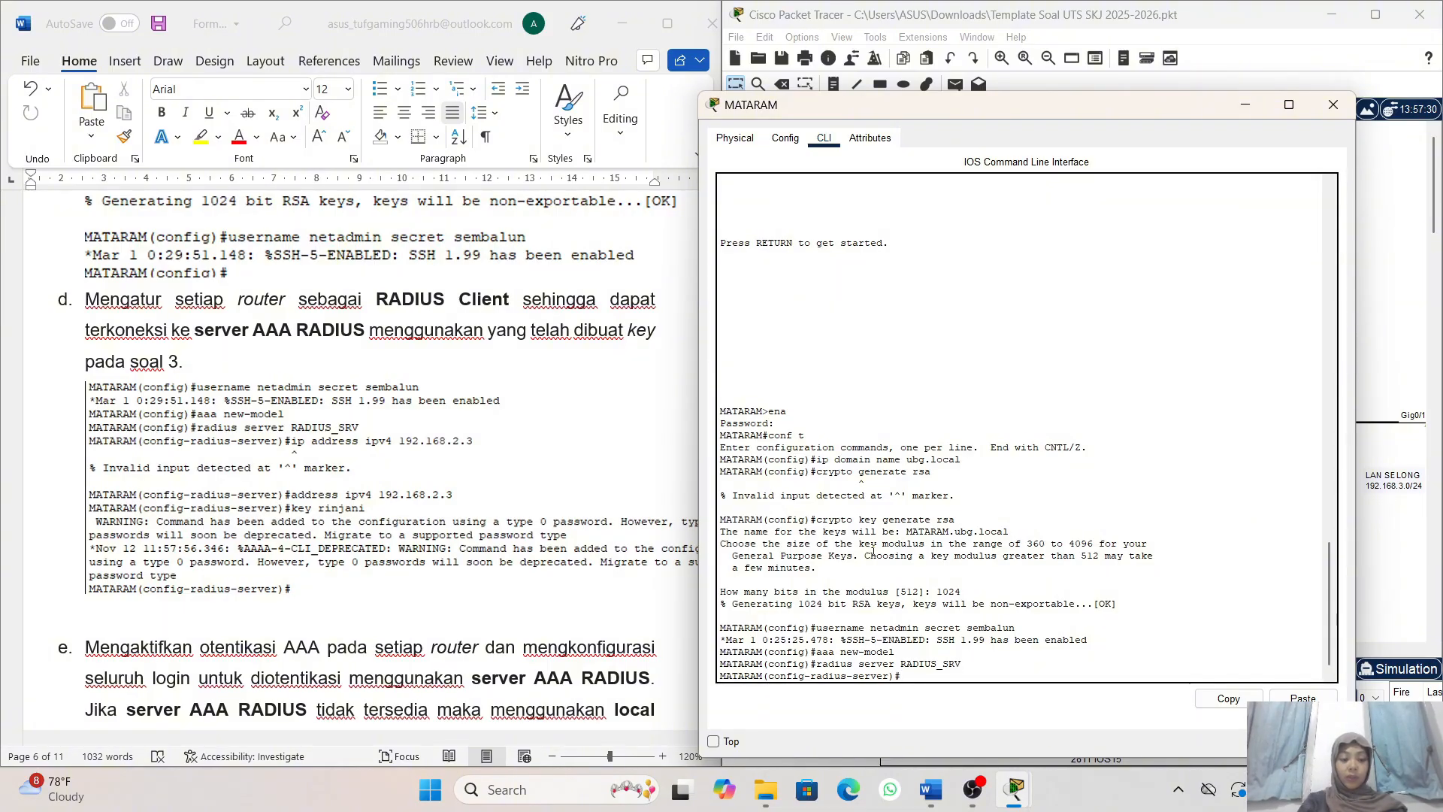
# - Set the IPv4 address of the RADIUS_SRV server entry on router MATARAM to 192.168.2.3
pyautogui.write('ip')
pyautogui.press('BackSpace')
pyautogui.press('BackSpace')
pyautogui.write('ad')
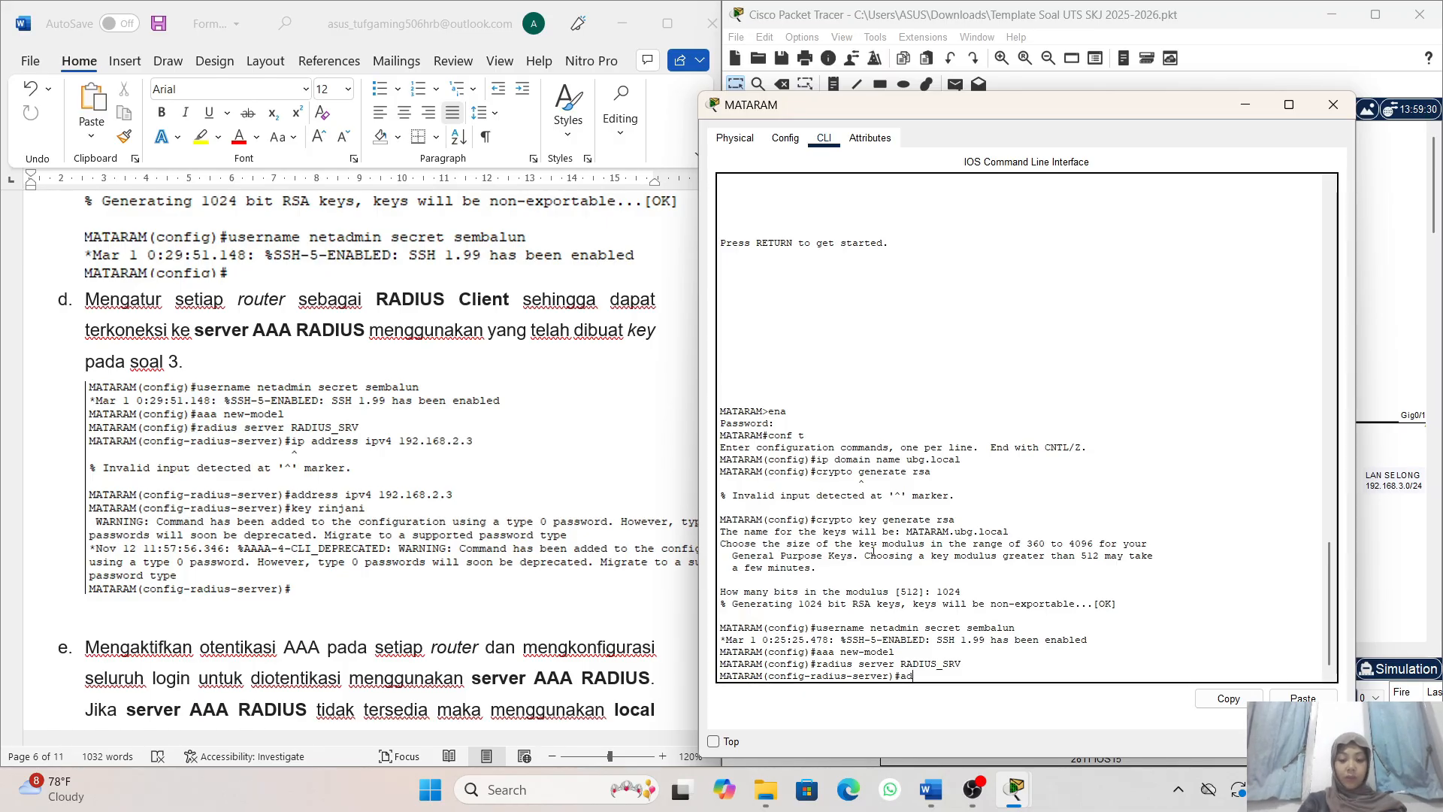
pyautogui.write('dress')
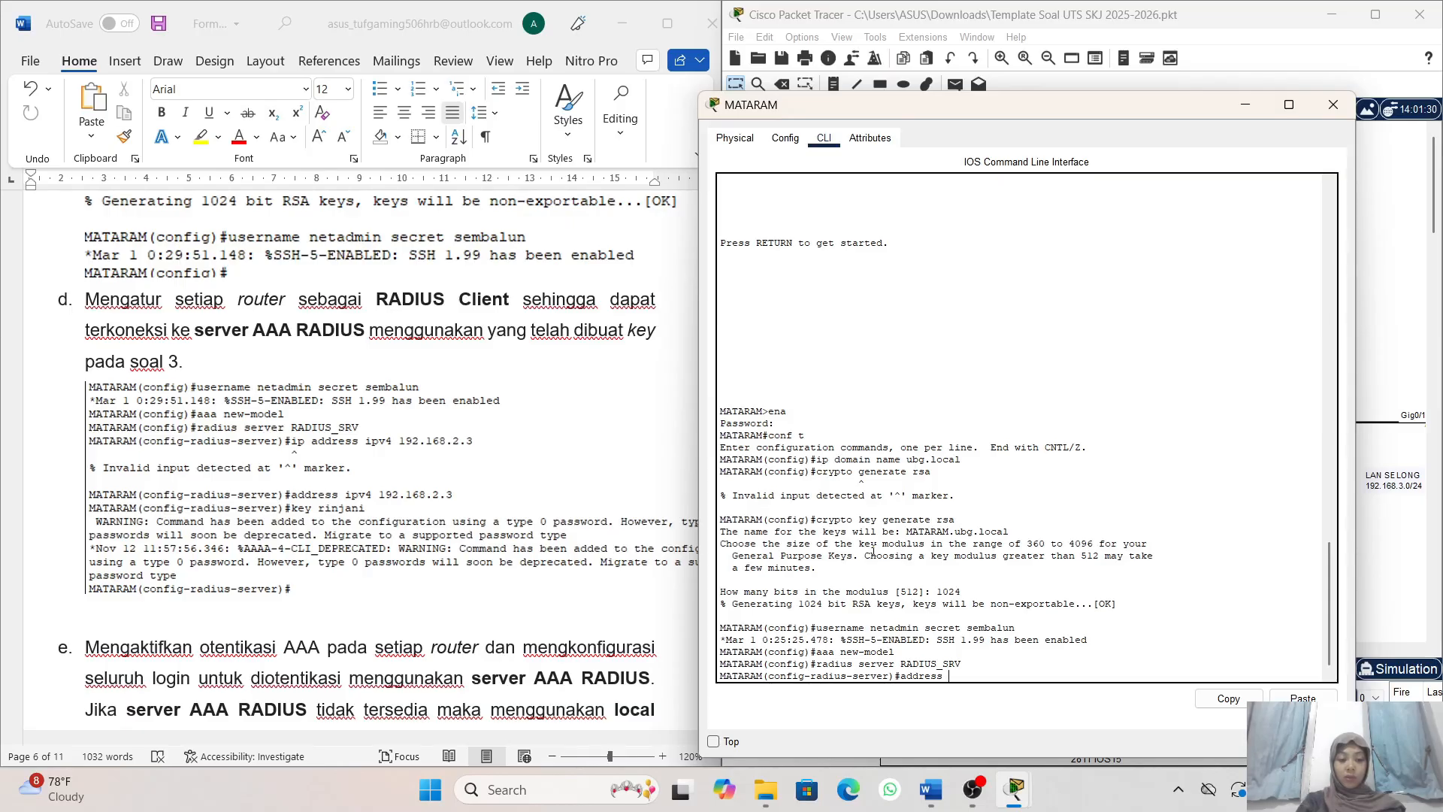
pyautogui.write(' ip')
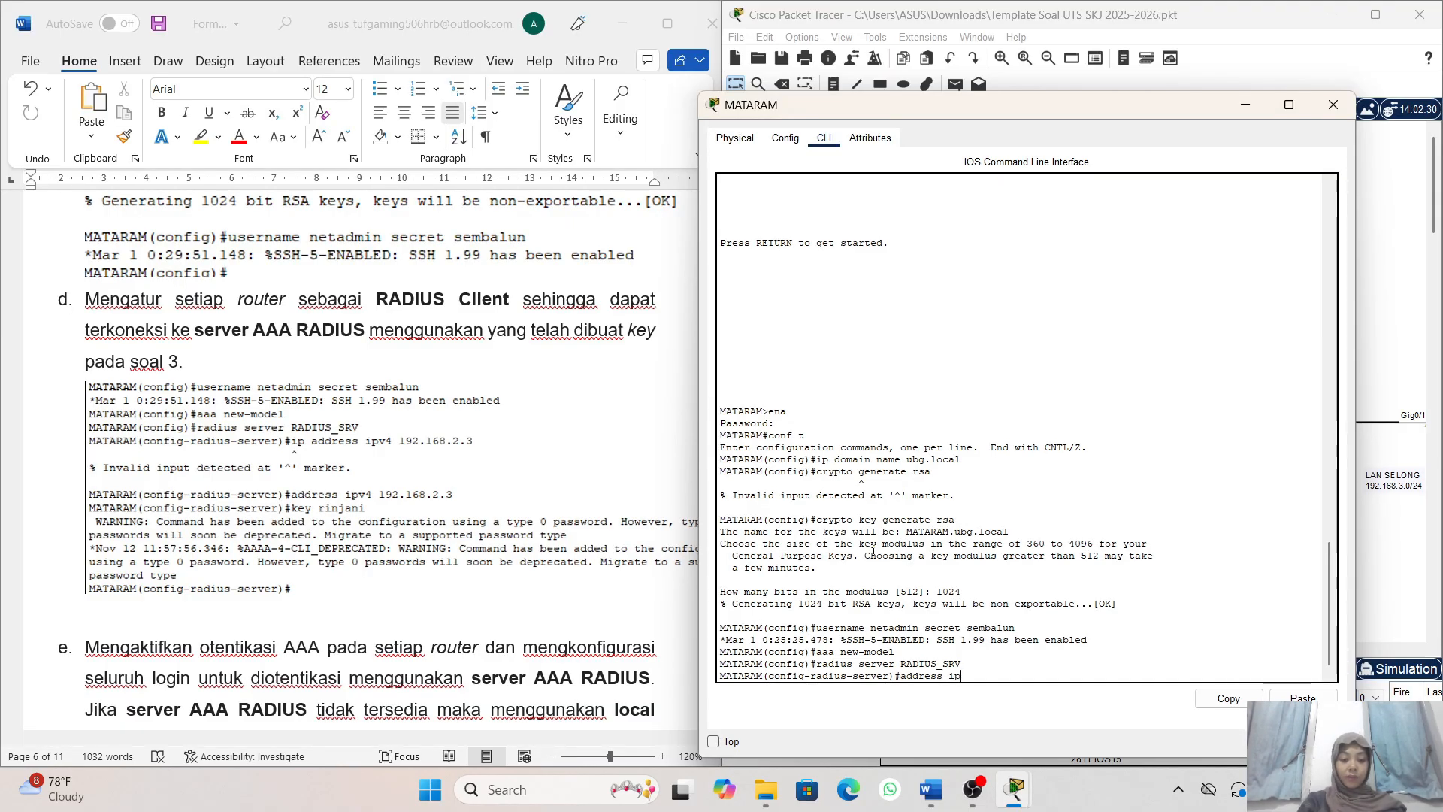
pyautogui.write('v4')
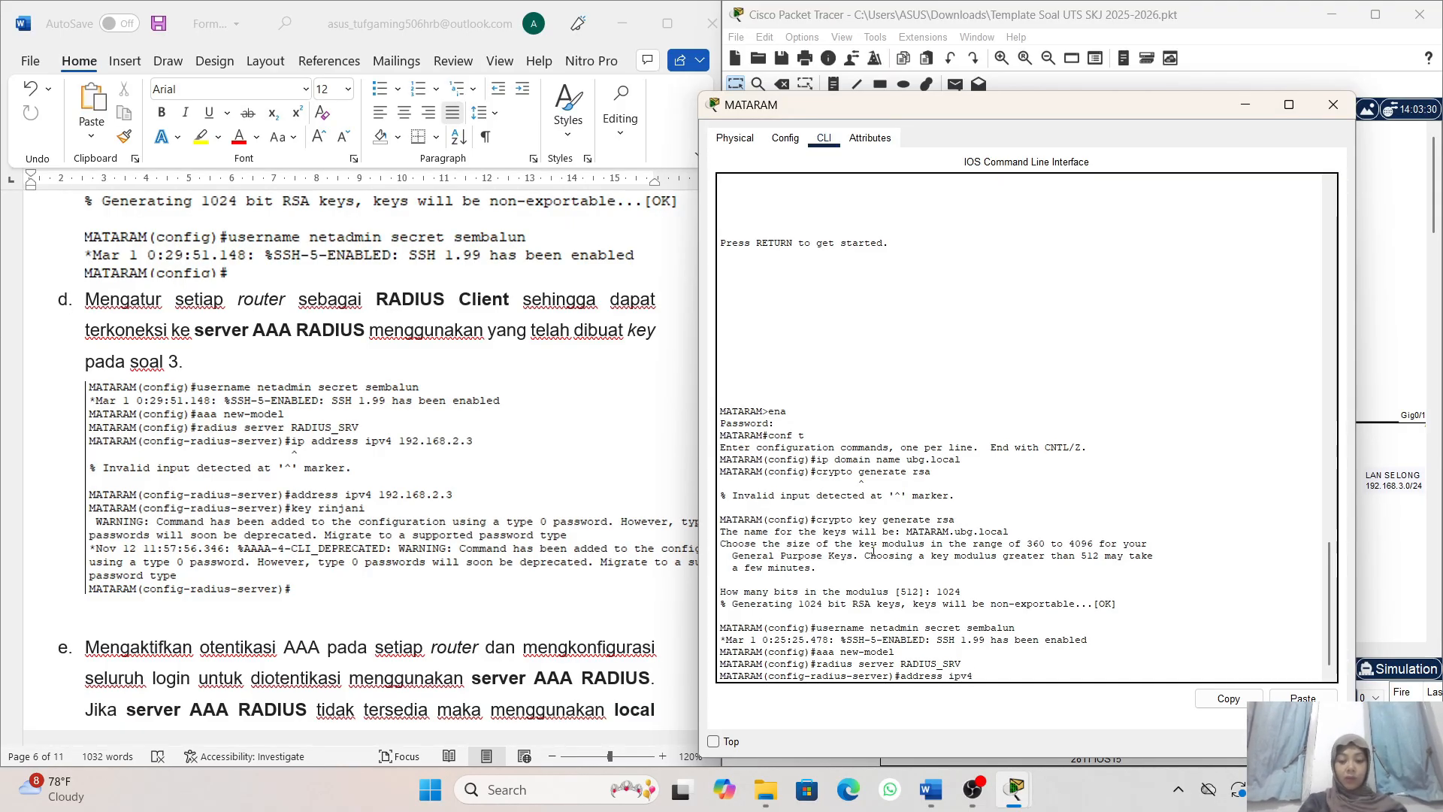
pyautogui.write(' 192')
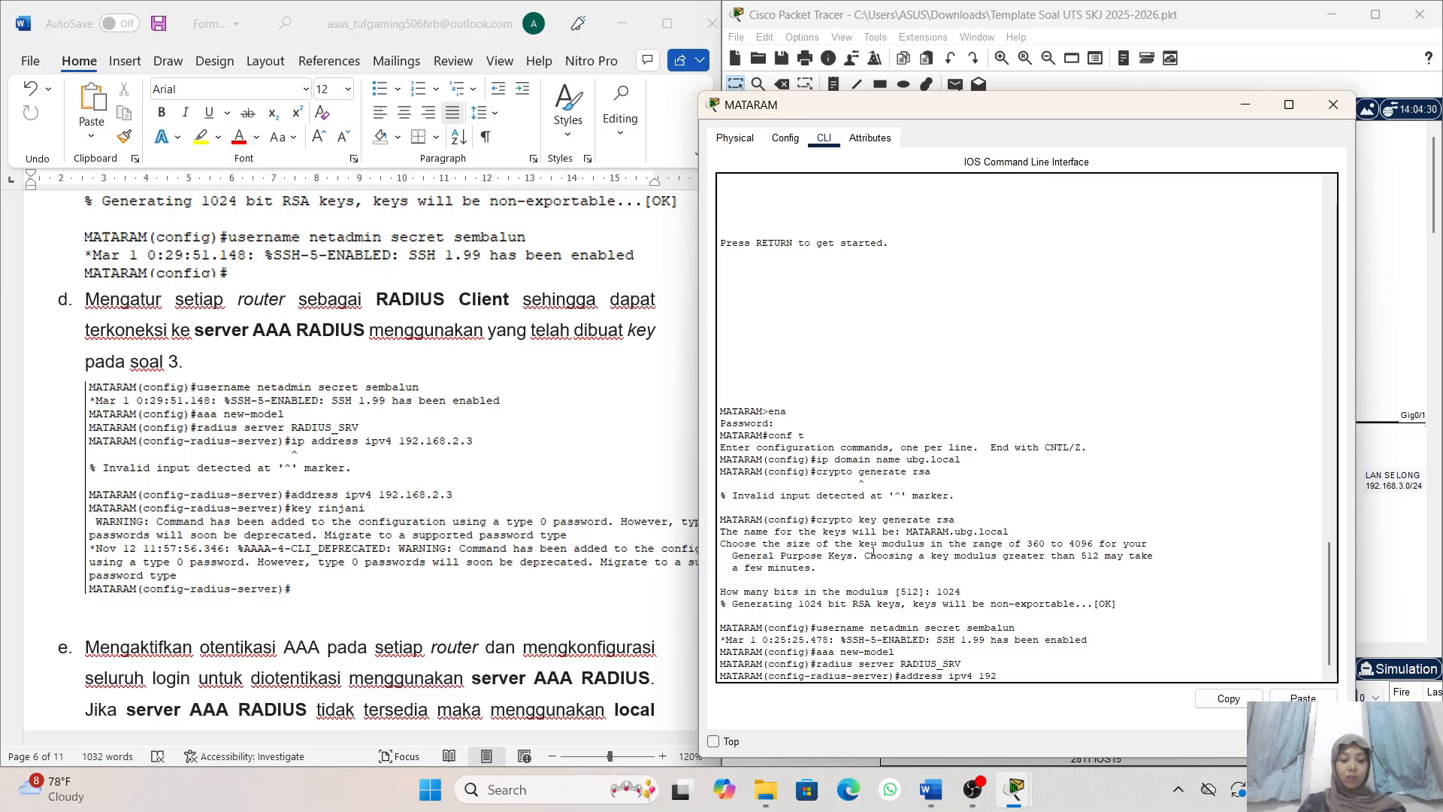
pyautogui.write('.168.2.3')
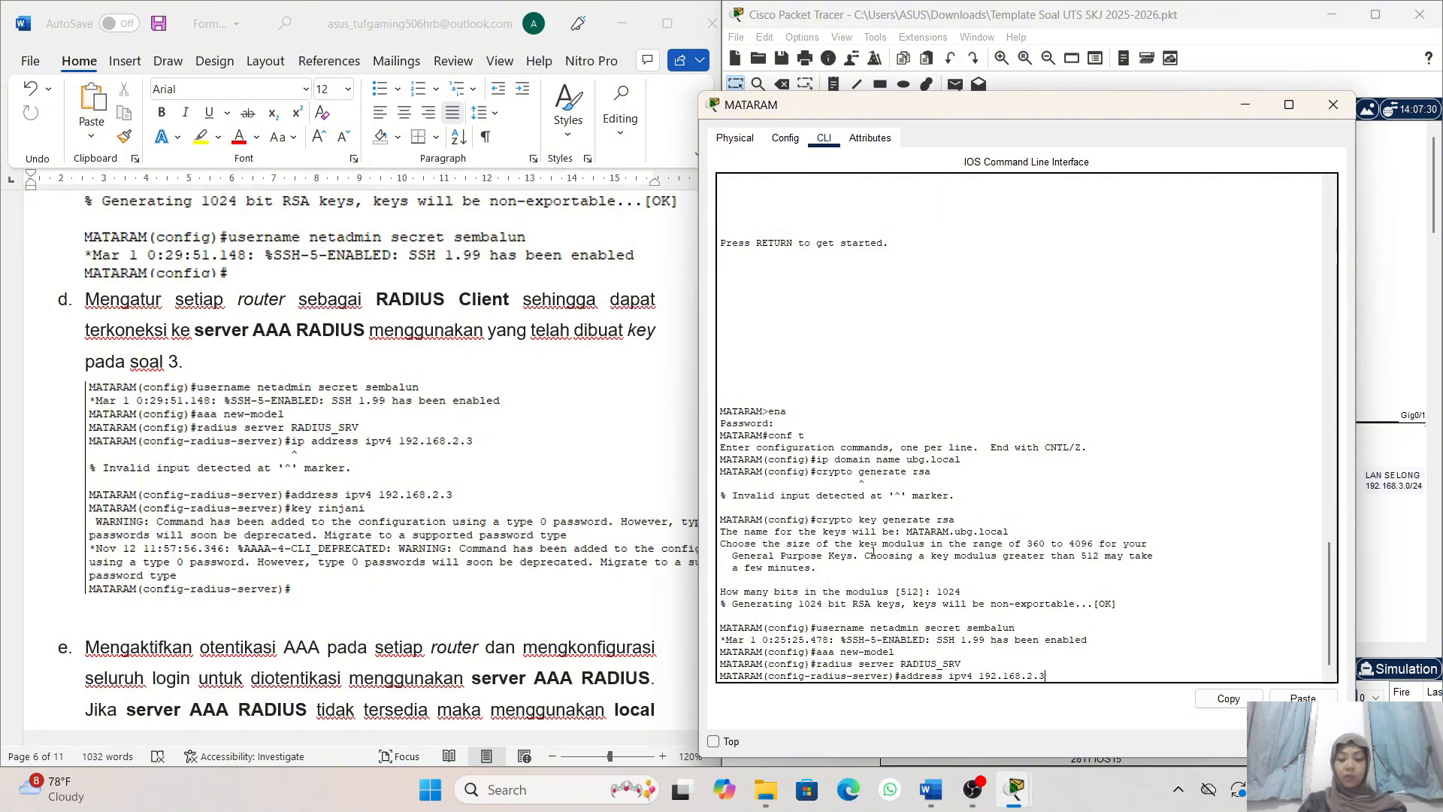
pyautogui.press('Return')
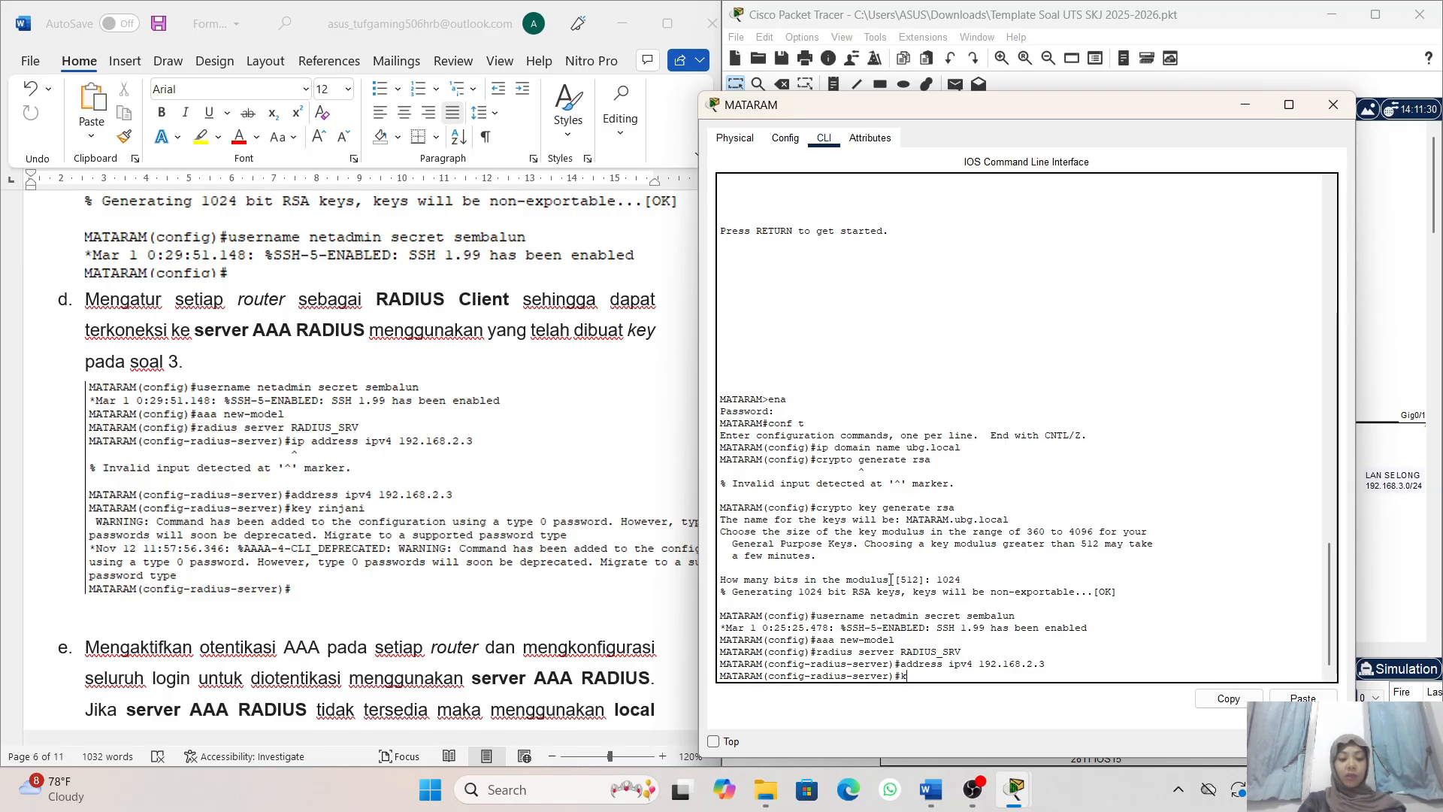
# - Enter the shared RADIUS key from task 4d for the RADIUS_SRV entry on router MATARAM
pyautogui.write('ey')
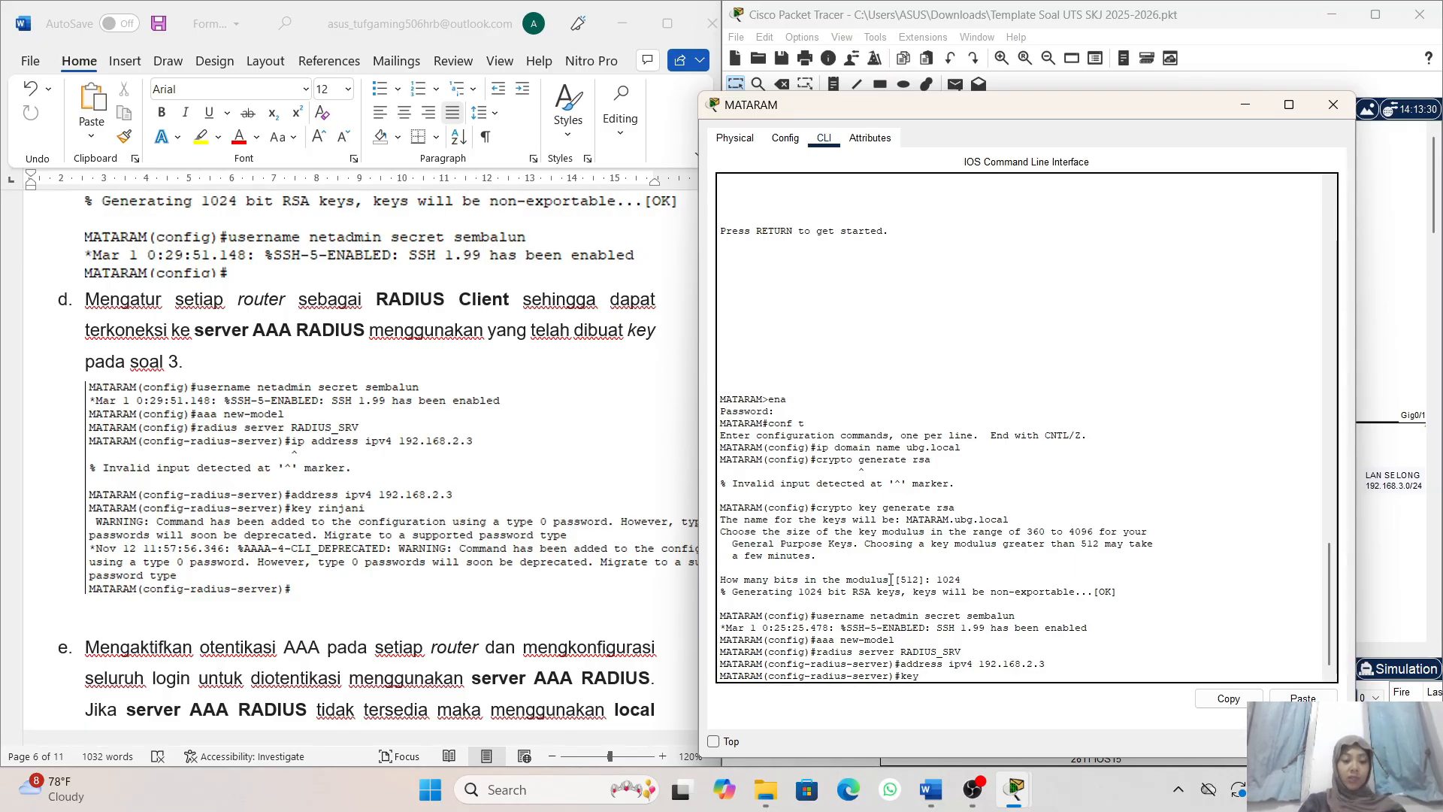
pyautogui.write(' ri')
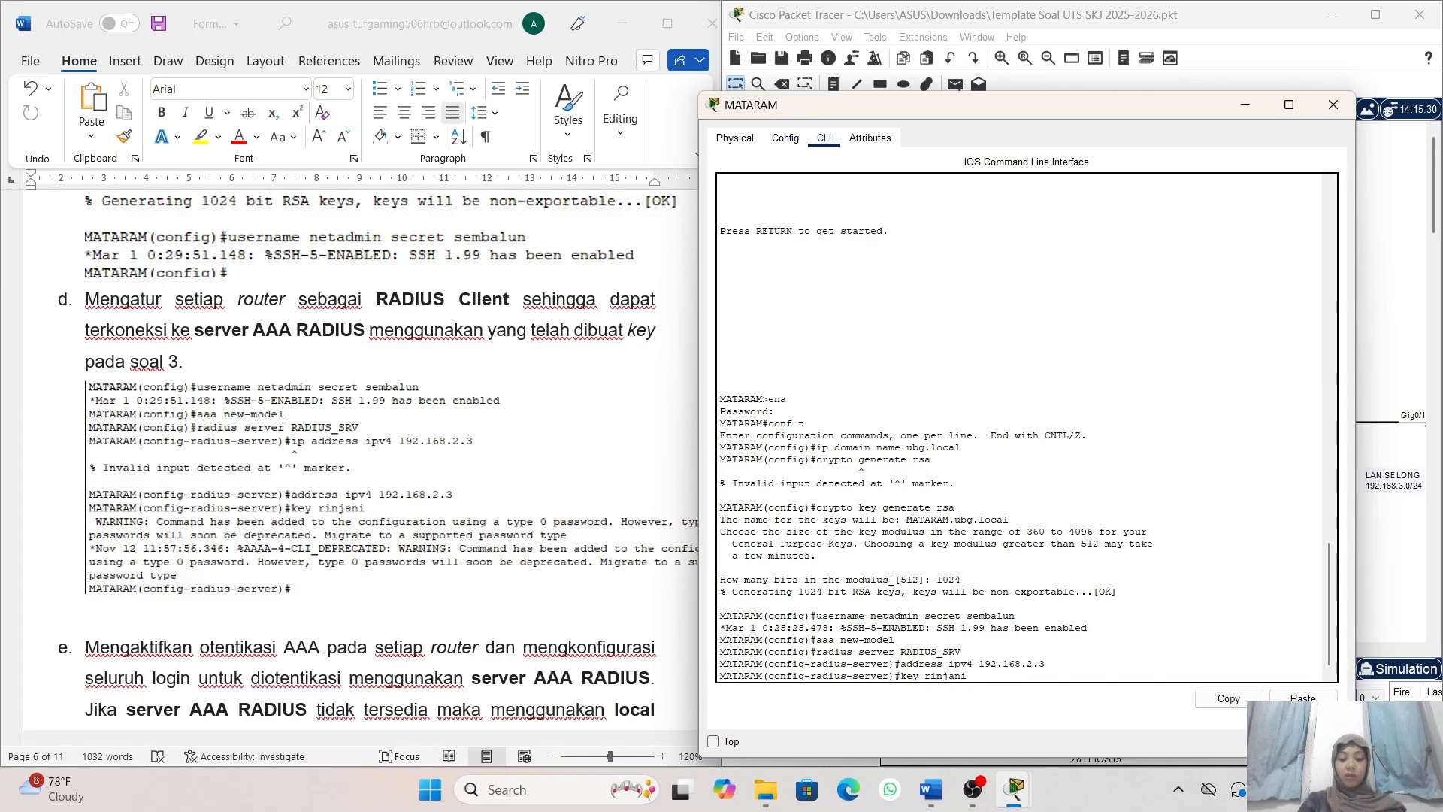
pyautogui.write('njani')
pyautogui.press('Return')
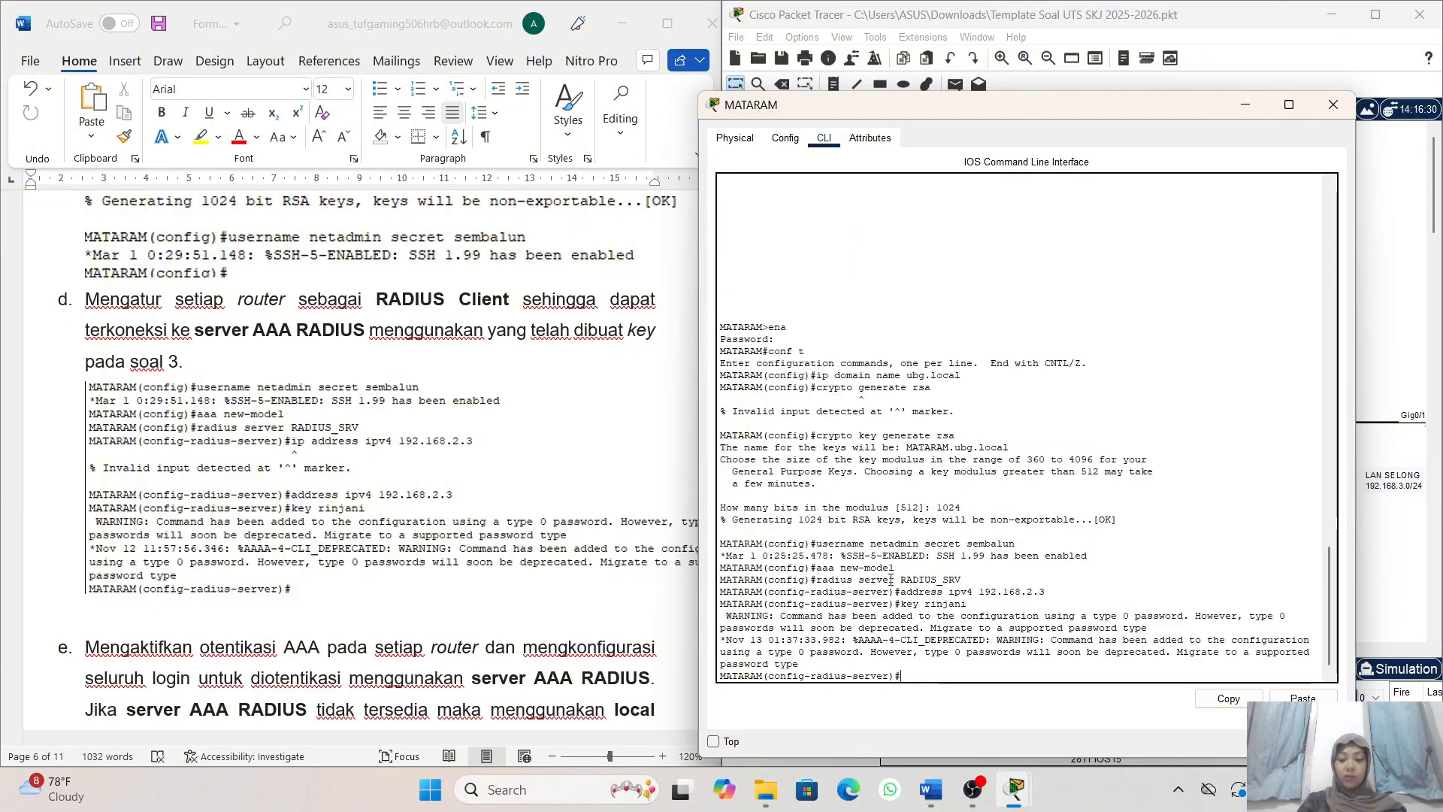
# - Read task 4e in the exam document on AAA login authentication through the RADIUS server with the local database as backup
pyautogui.scroll(-1, 461, 594)
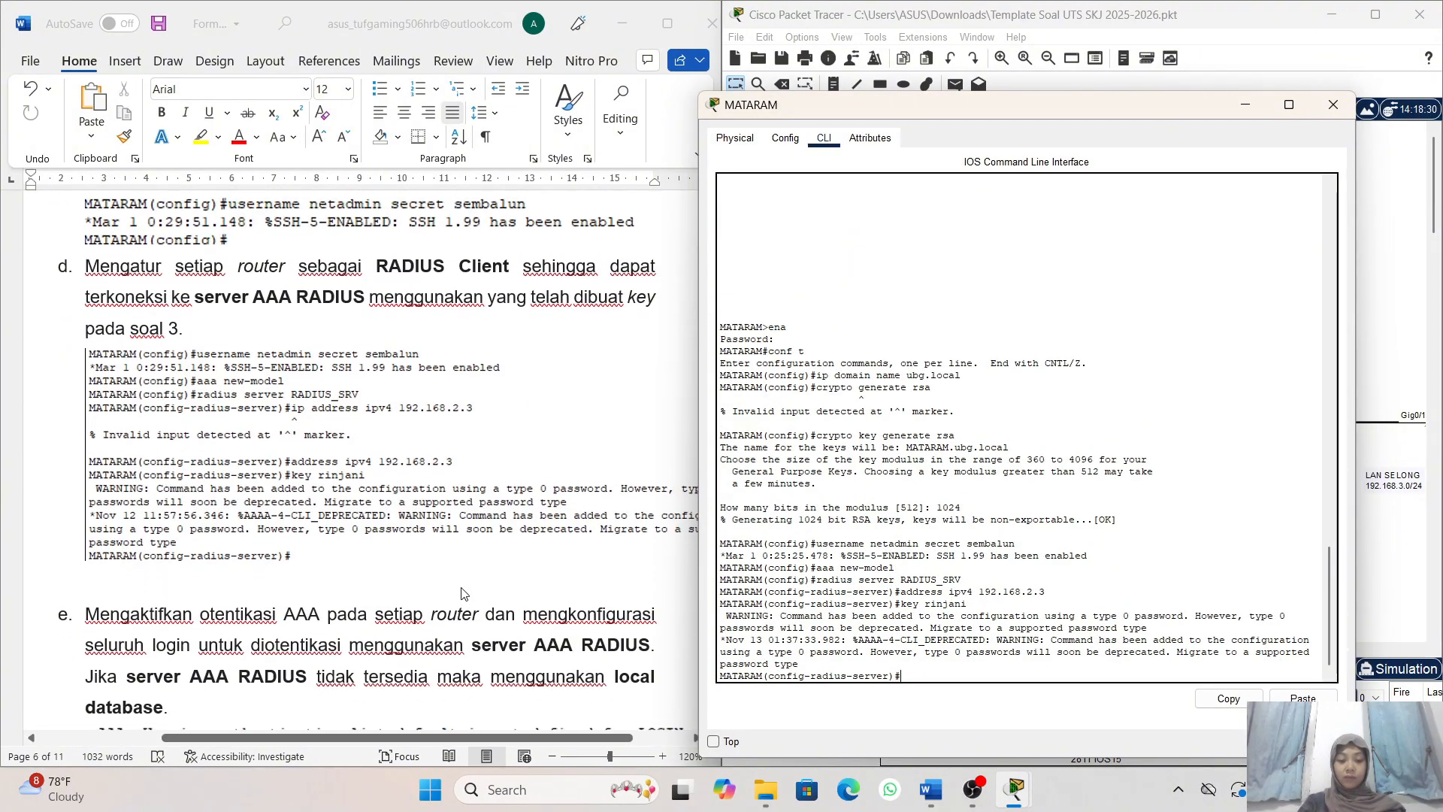
pyautogui.scroll(-1, 462, 594)
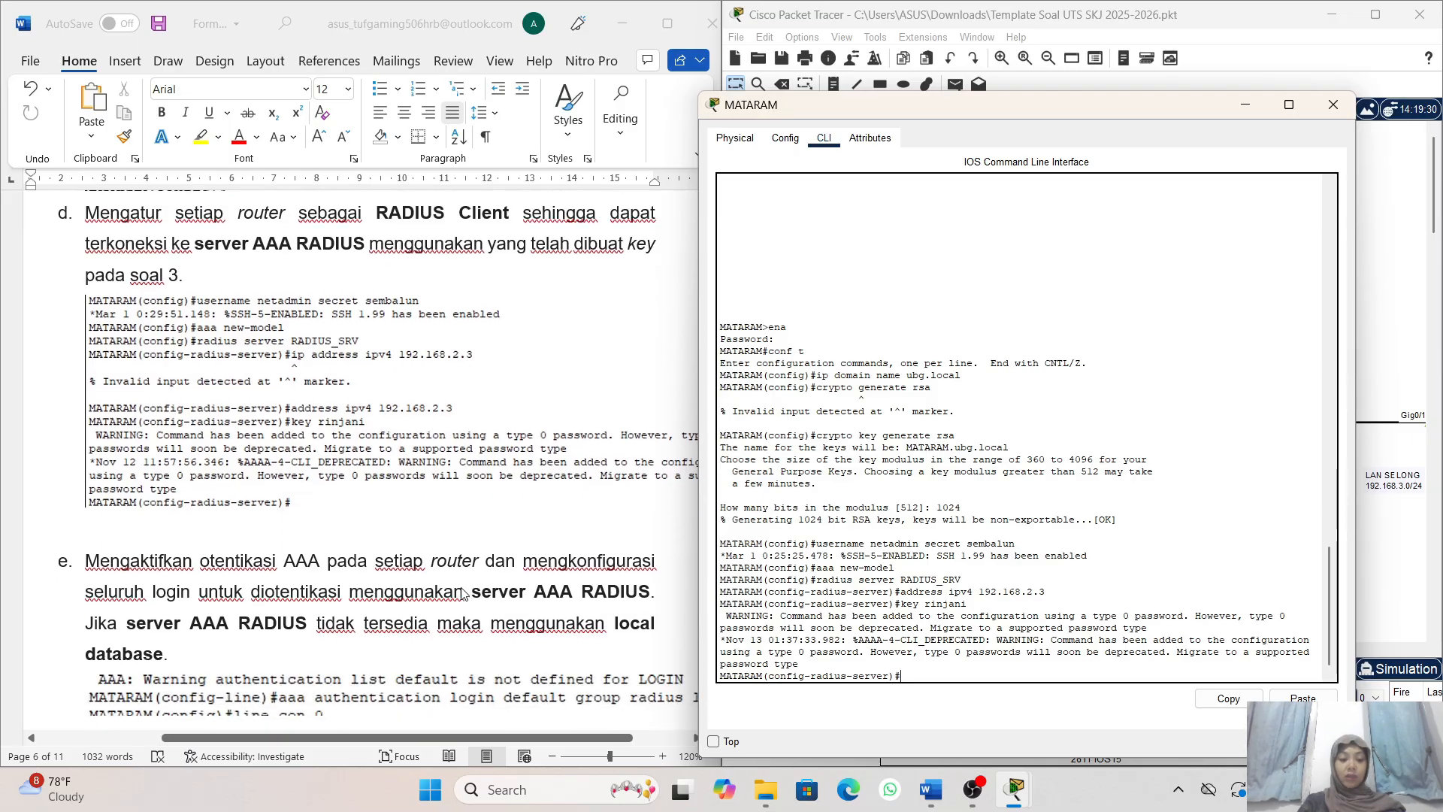
pyautogui.scroll(-1, 461, 594)
pyautogui.scroll(-1, 400, 490)
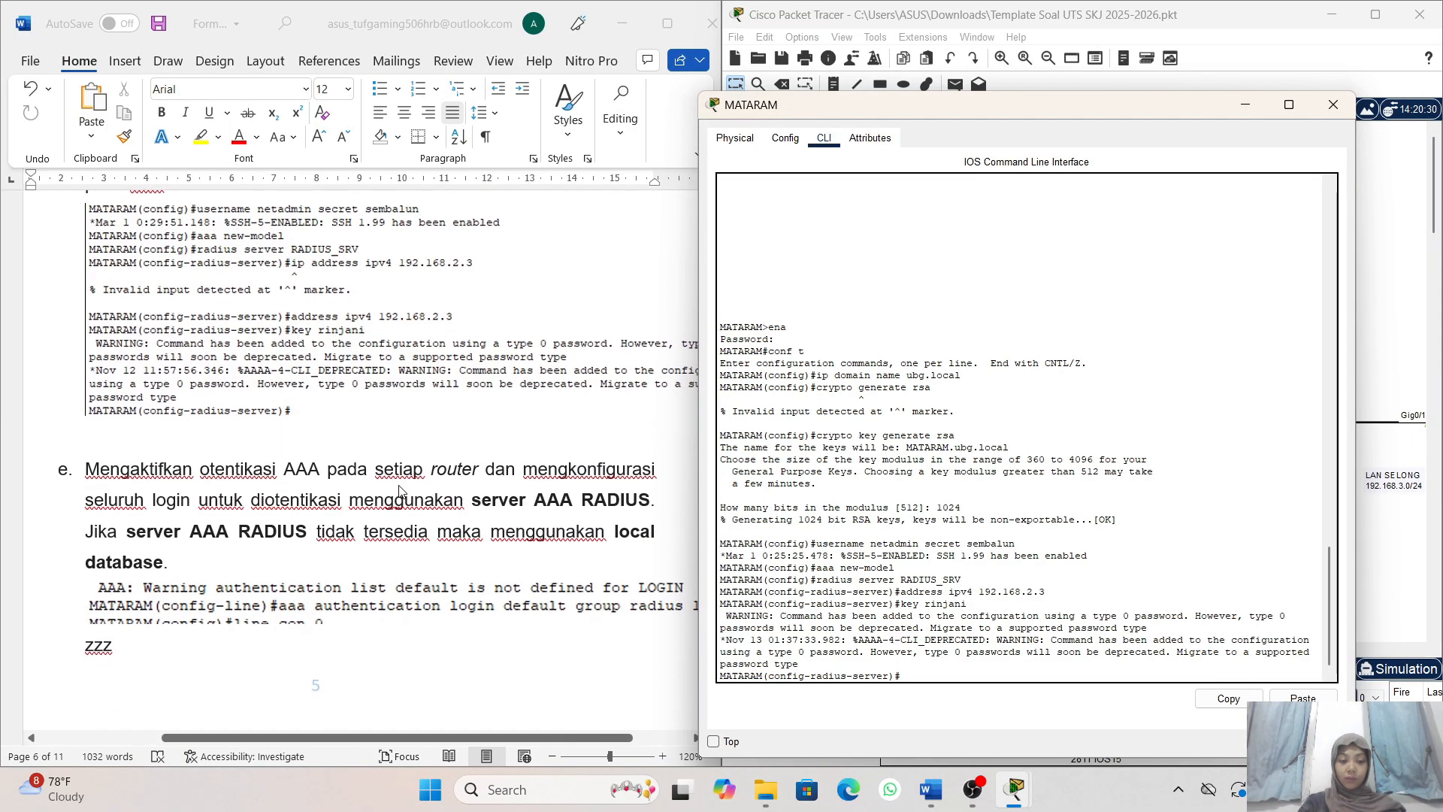
pyautogui.scroll(-1, 501, 493)
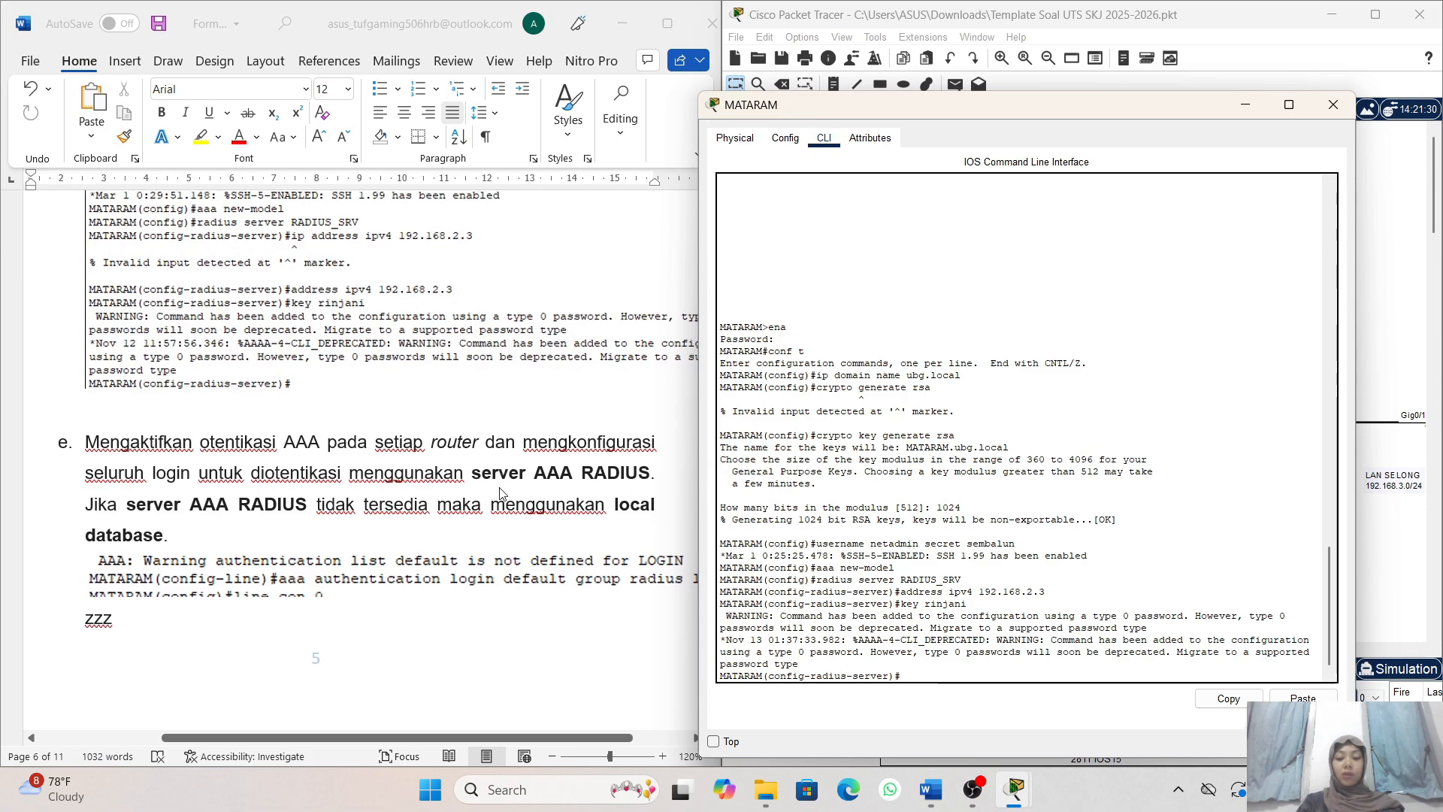
pyautogui.scroll(-1, 316, 349)
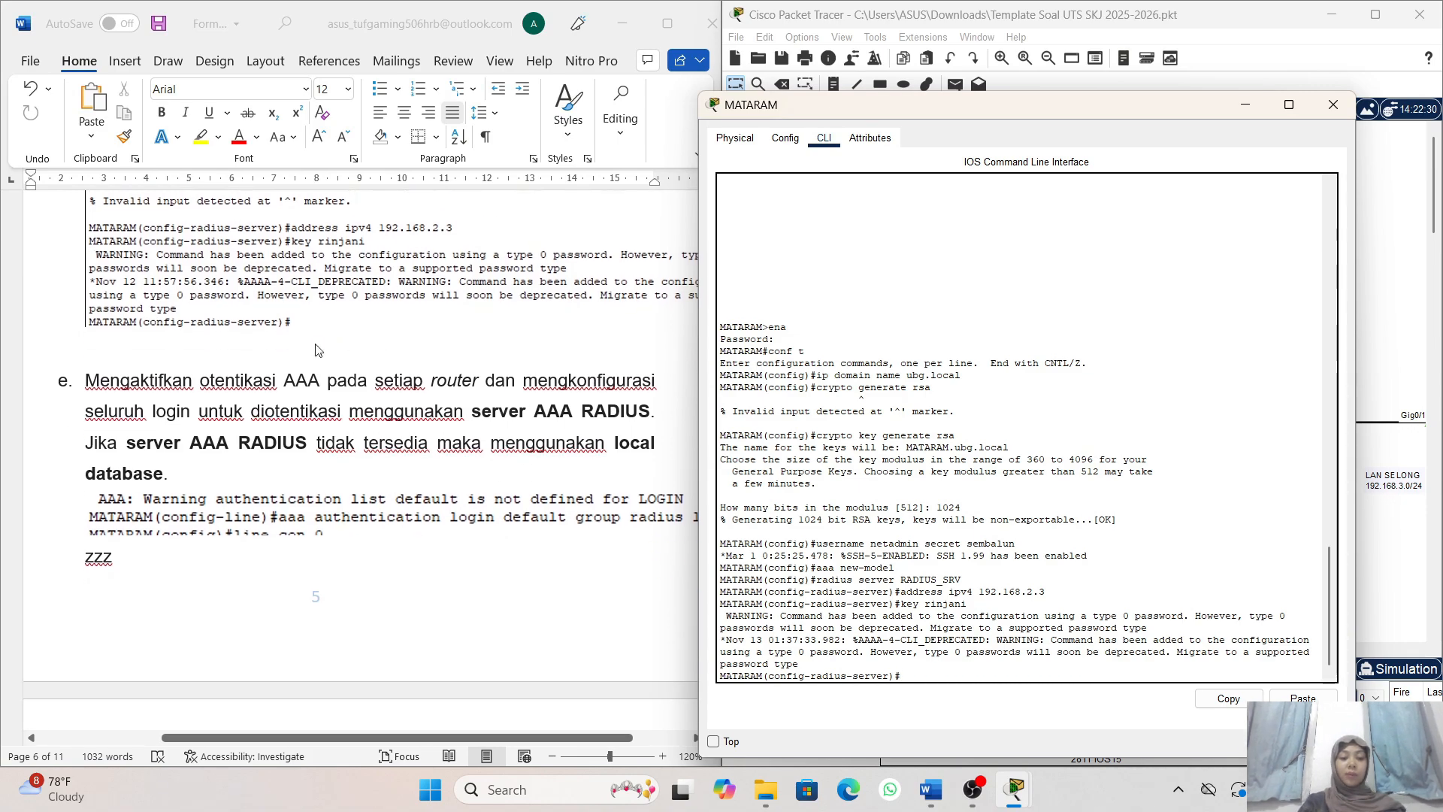
pyautogui.scroll(-1, 287, 300)
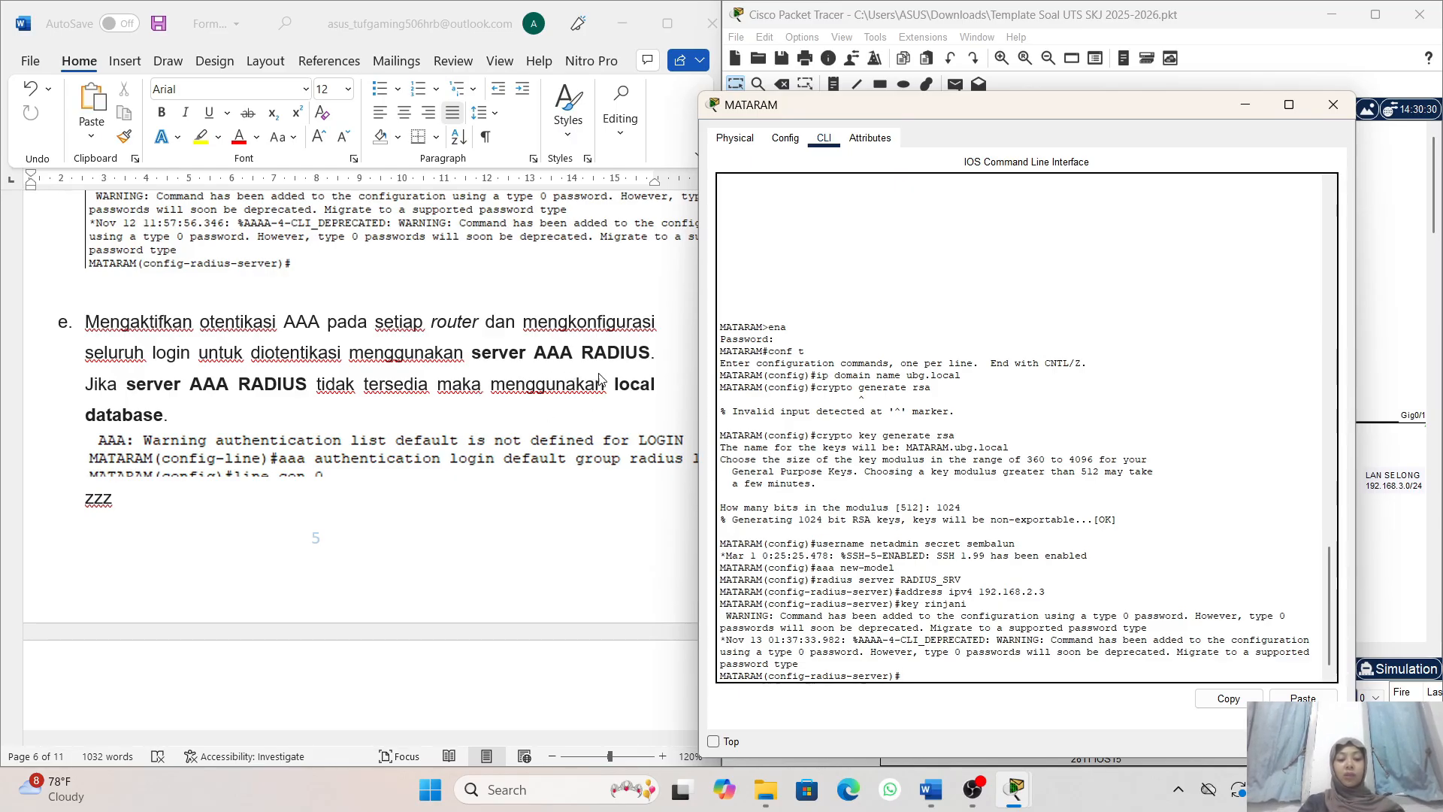
pyautogui.scroll(-2, 630, 381)
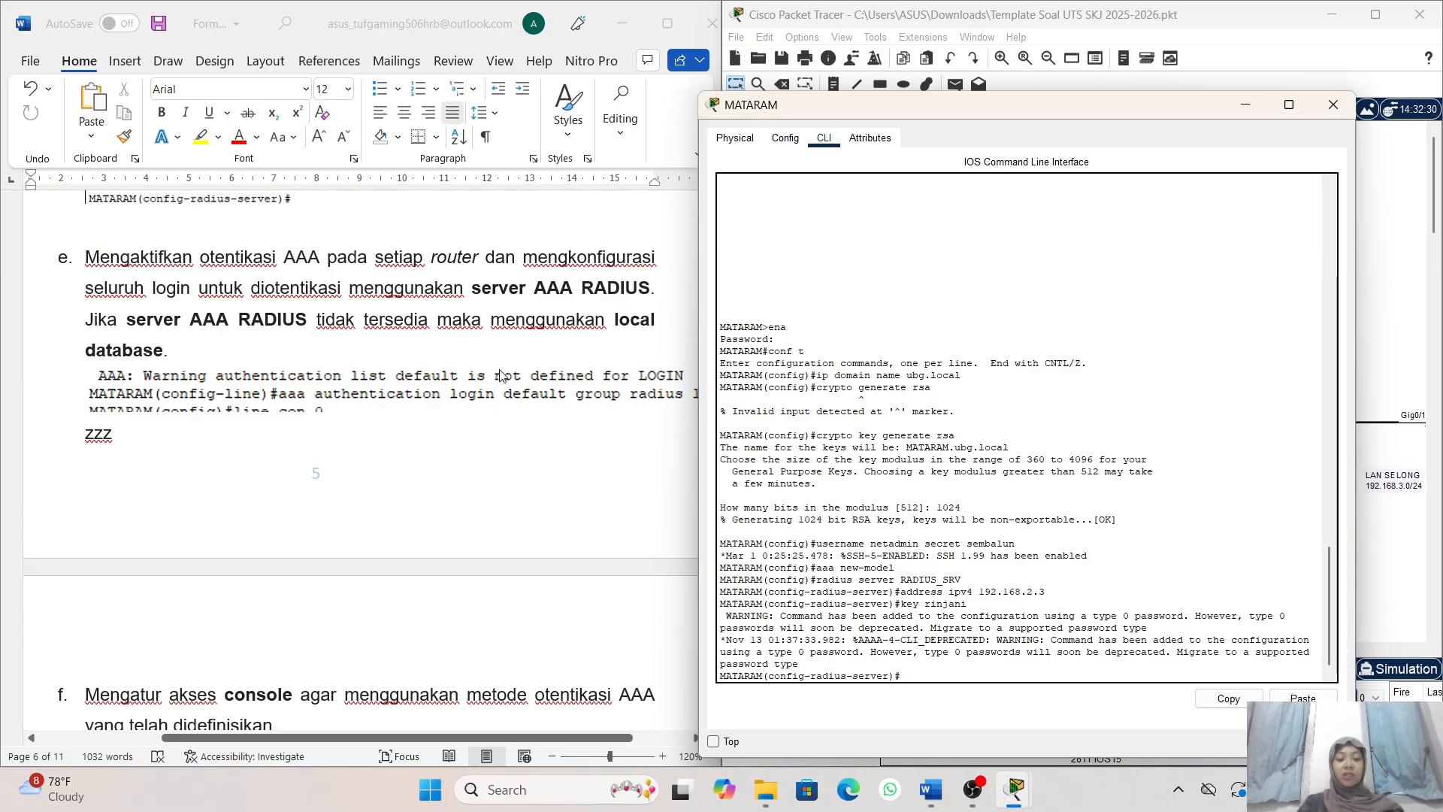
pyautogui.scroll(-1, 590, 386)
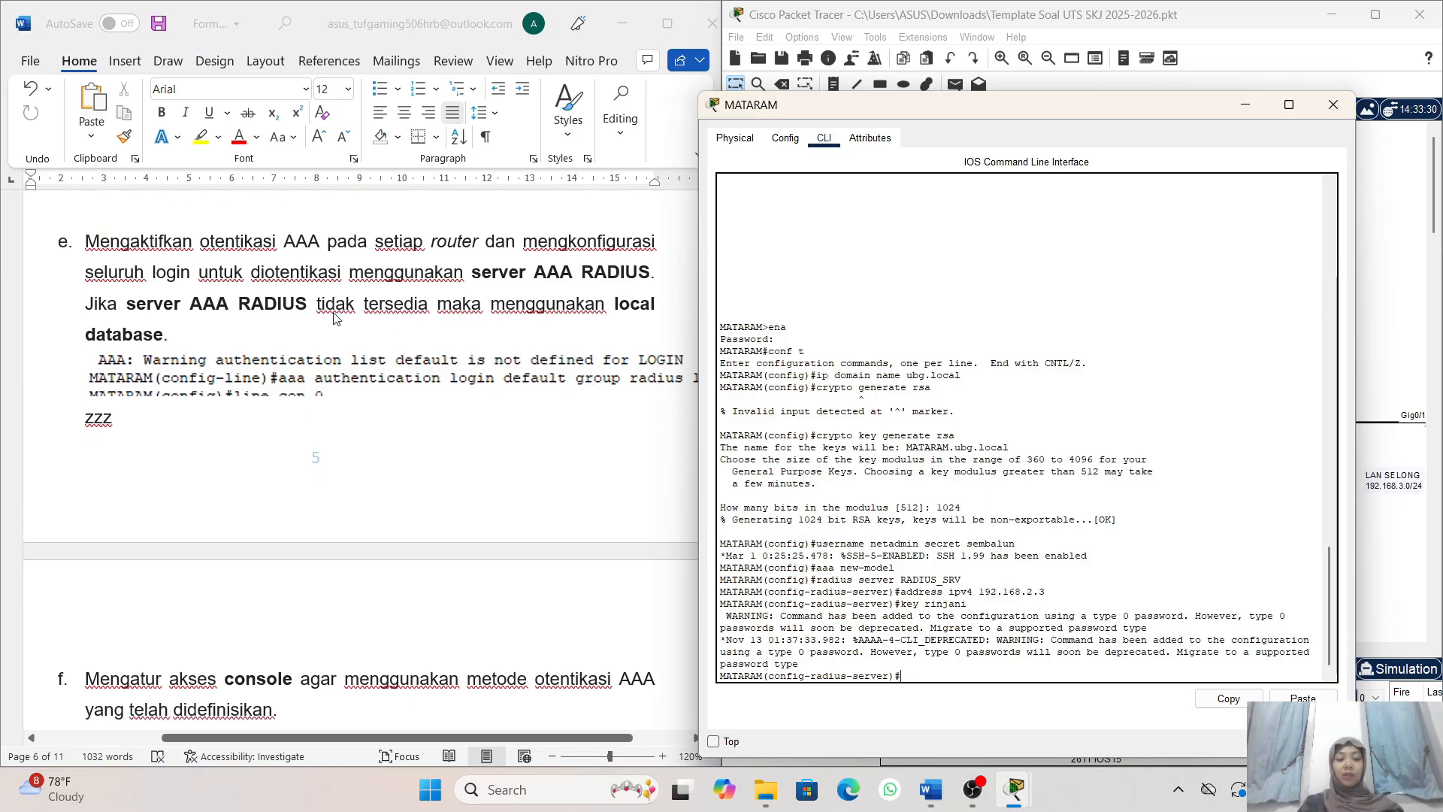
pyautogui.scroll(2, 336, 321)
pyautogui.hscroll(1, 336, 321)
pyautogui.scroll(-1, 388, 410)
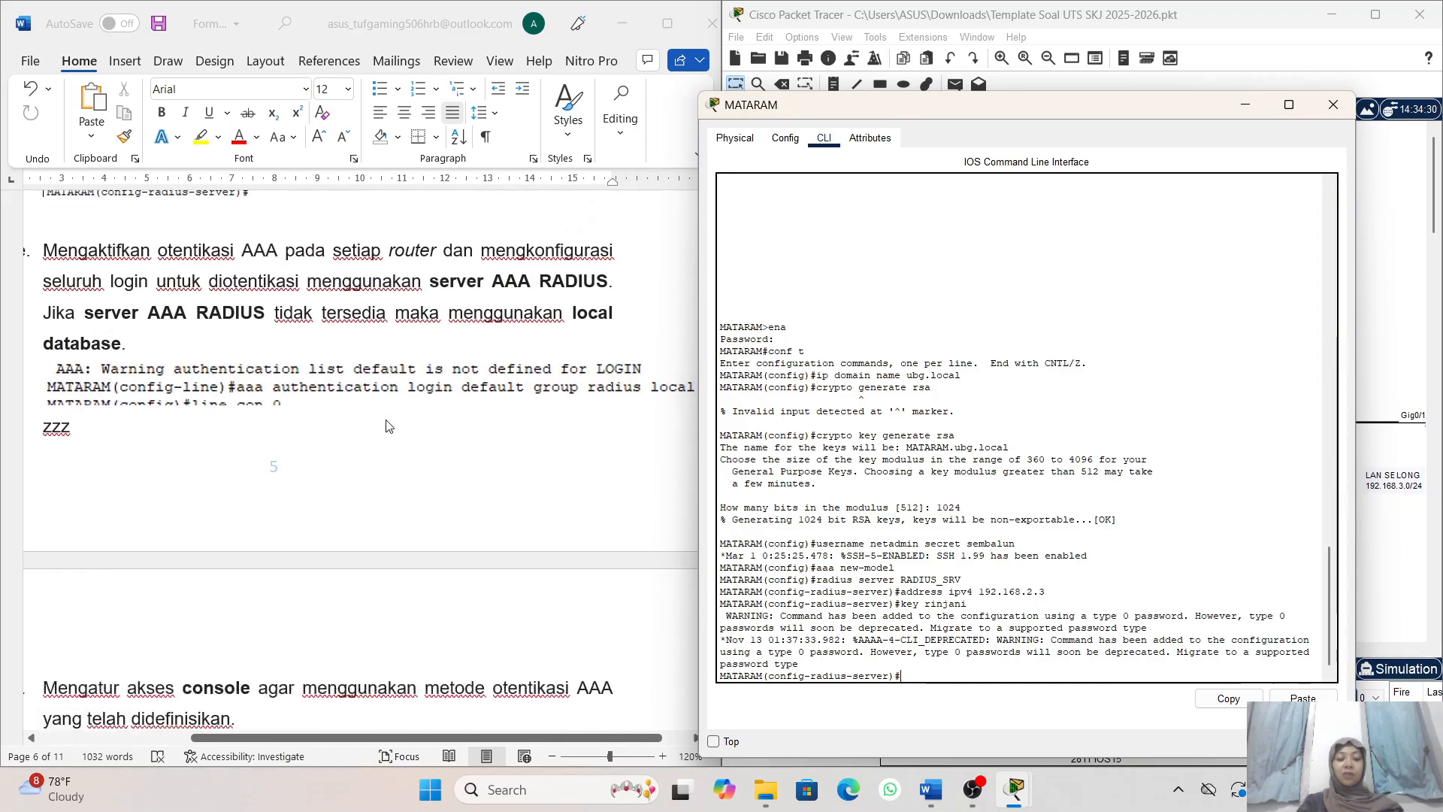
pyautogui.scroll(-1, 851, 594)
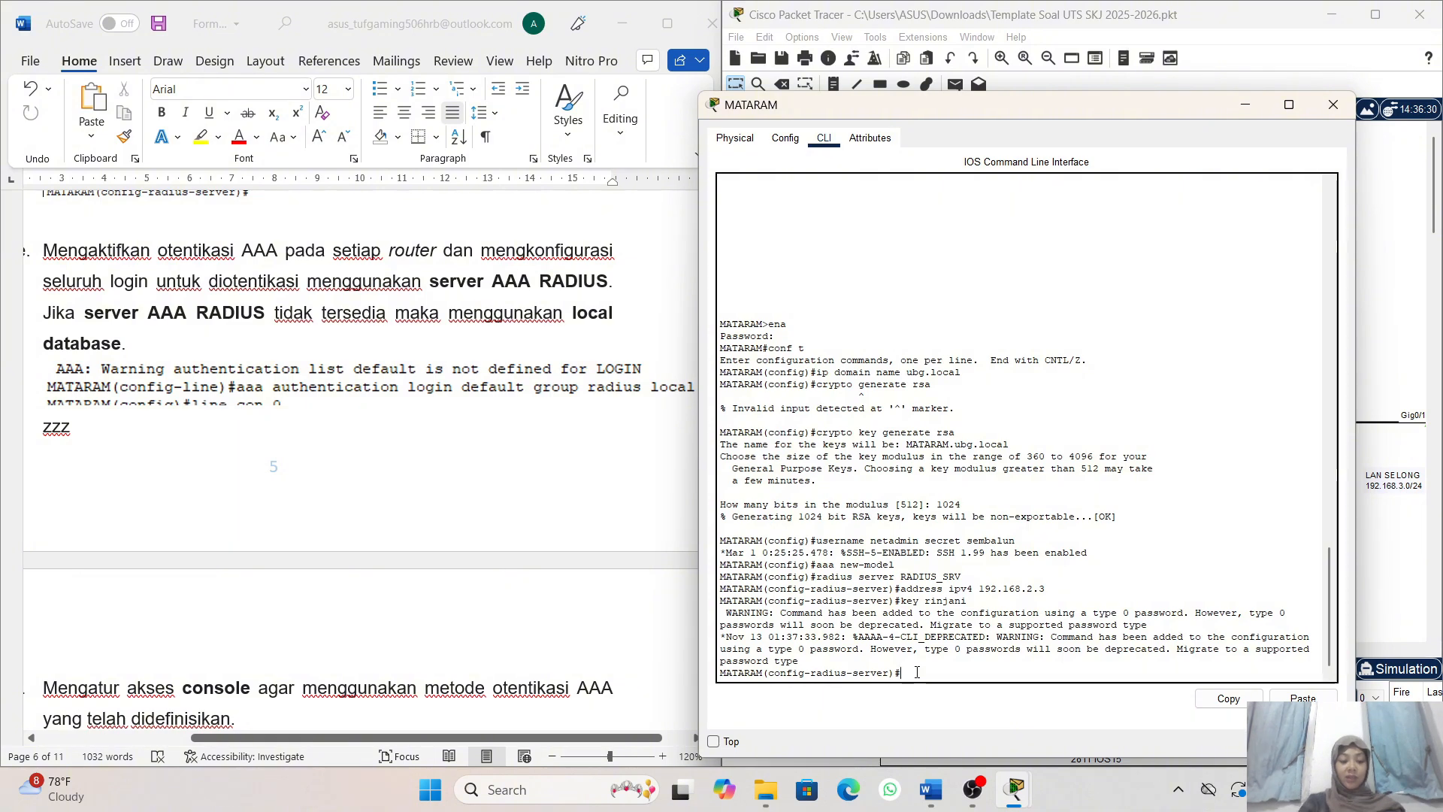
# - Set the default AAA login authentication on router MATARAM with the command aaa authentication login default group radius local
pyautogui.write('aaa')
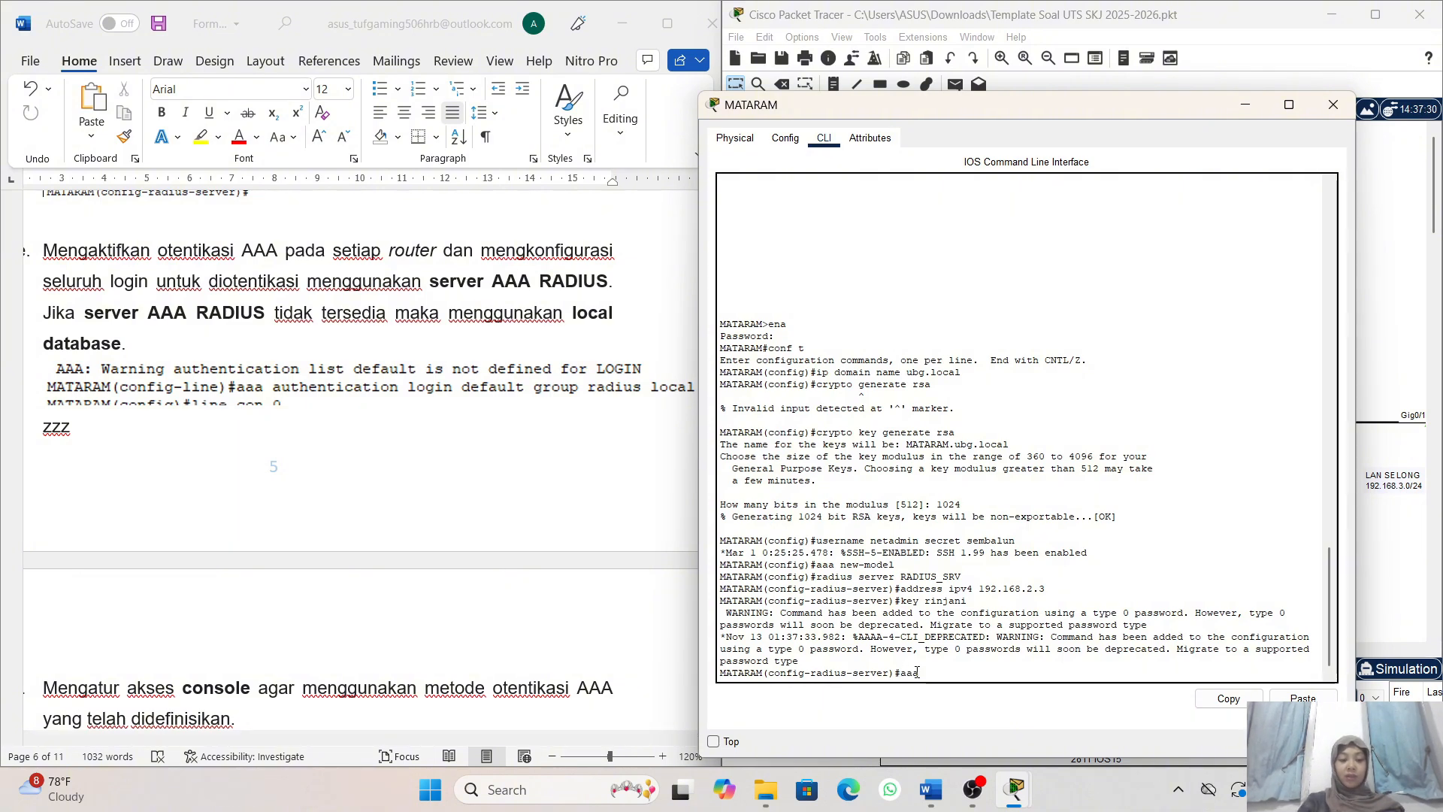
pyautogui.write(' authenti')
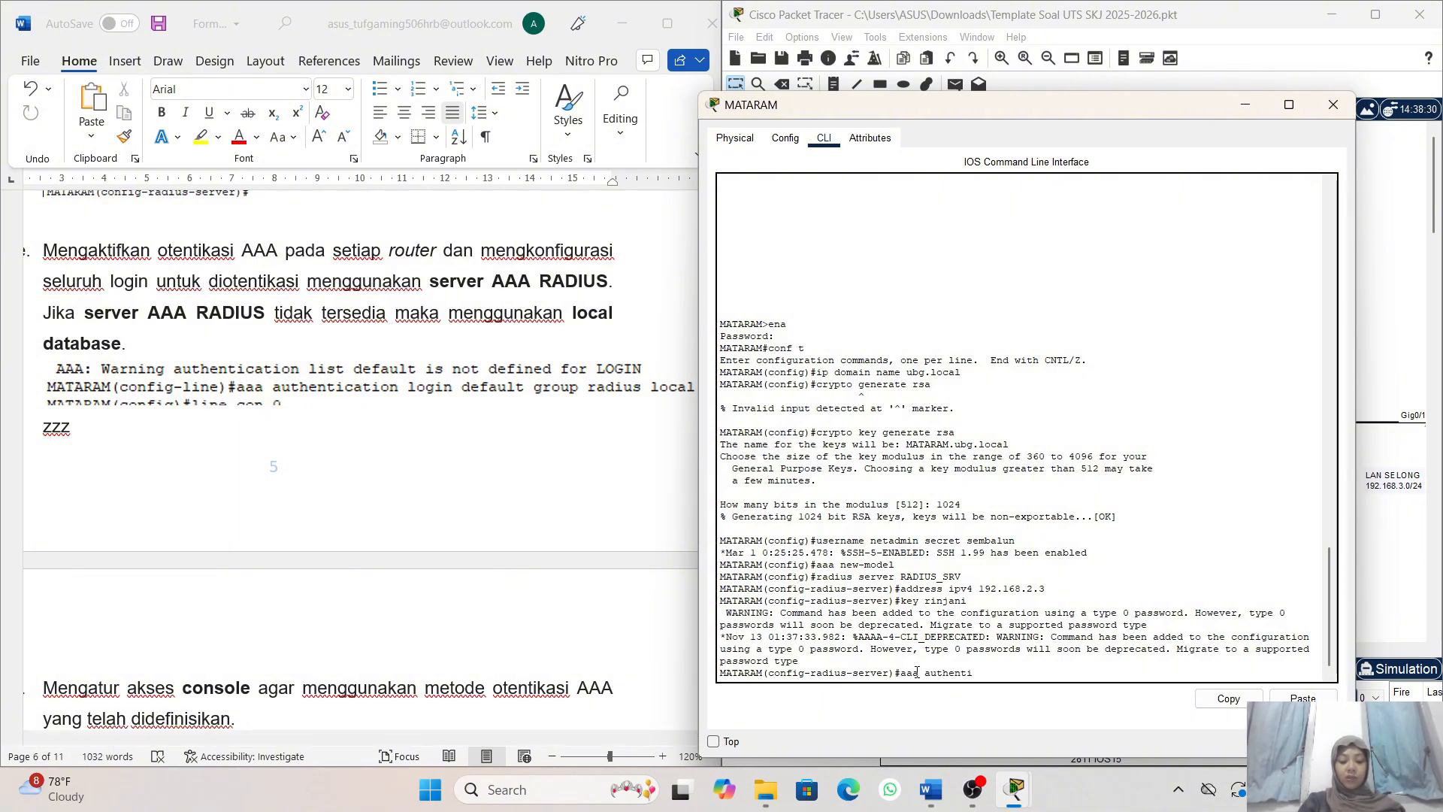
pyautogui.write('cation')
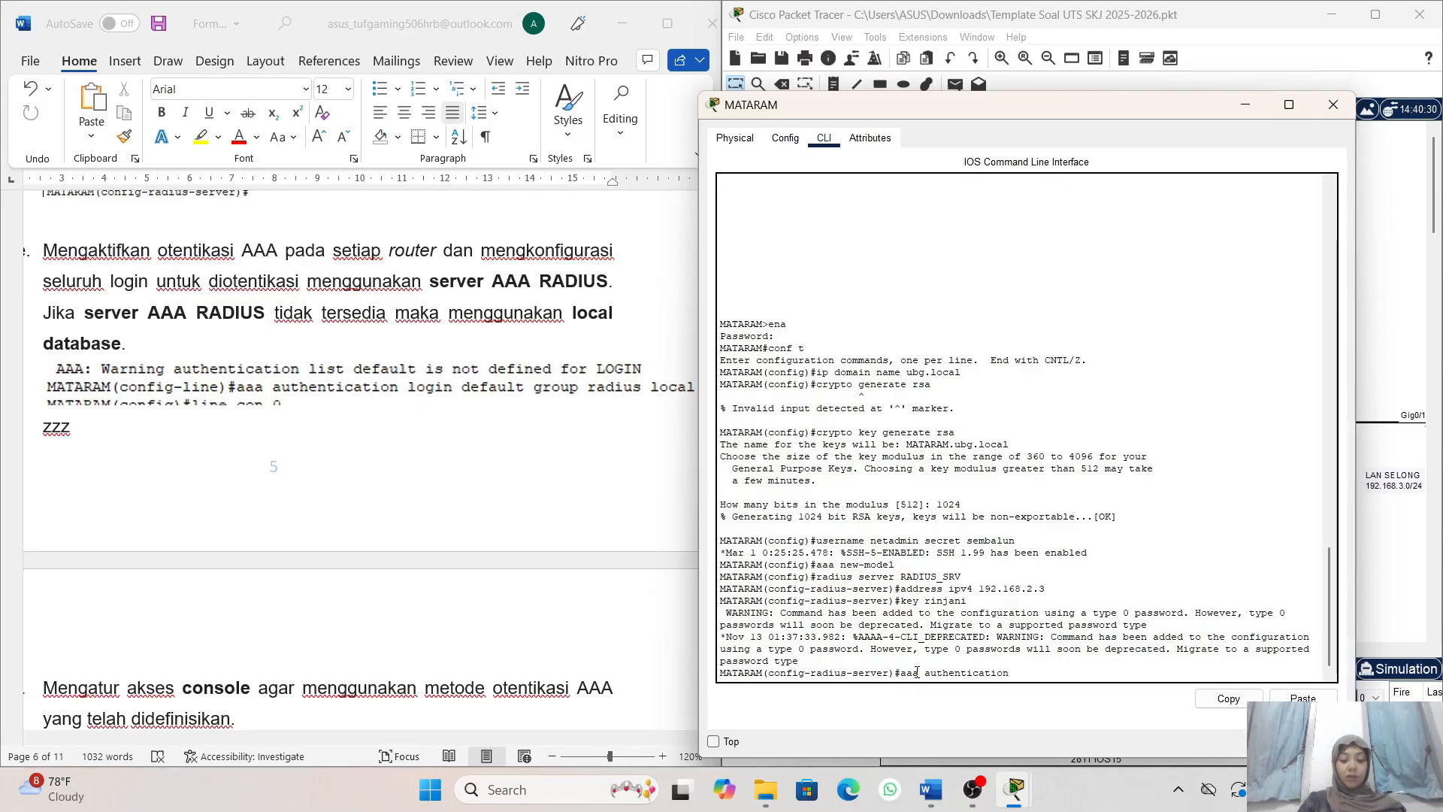
pyautogui.write(' login defa')
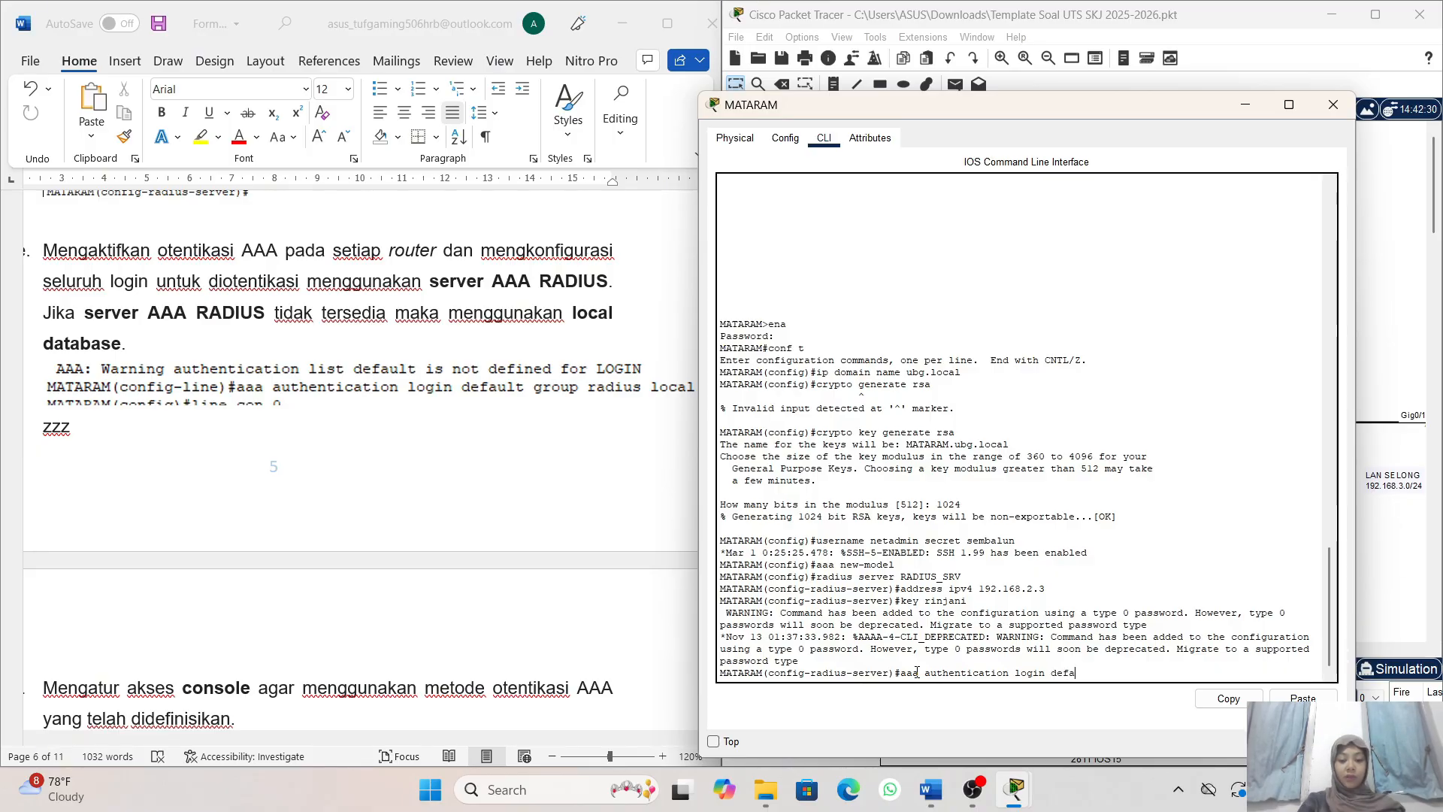
pyautogui.write('ult gr')
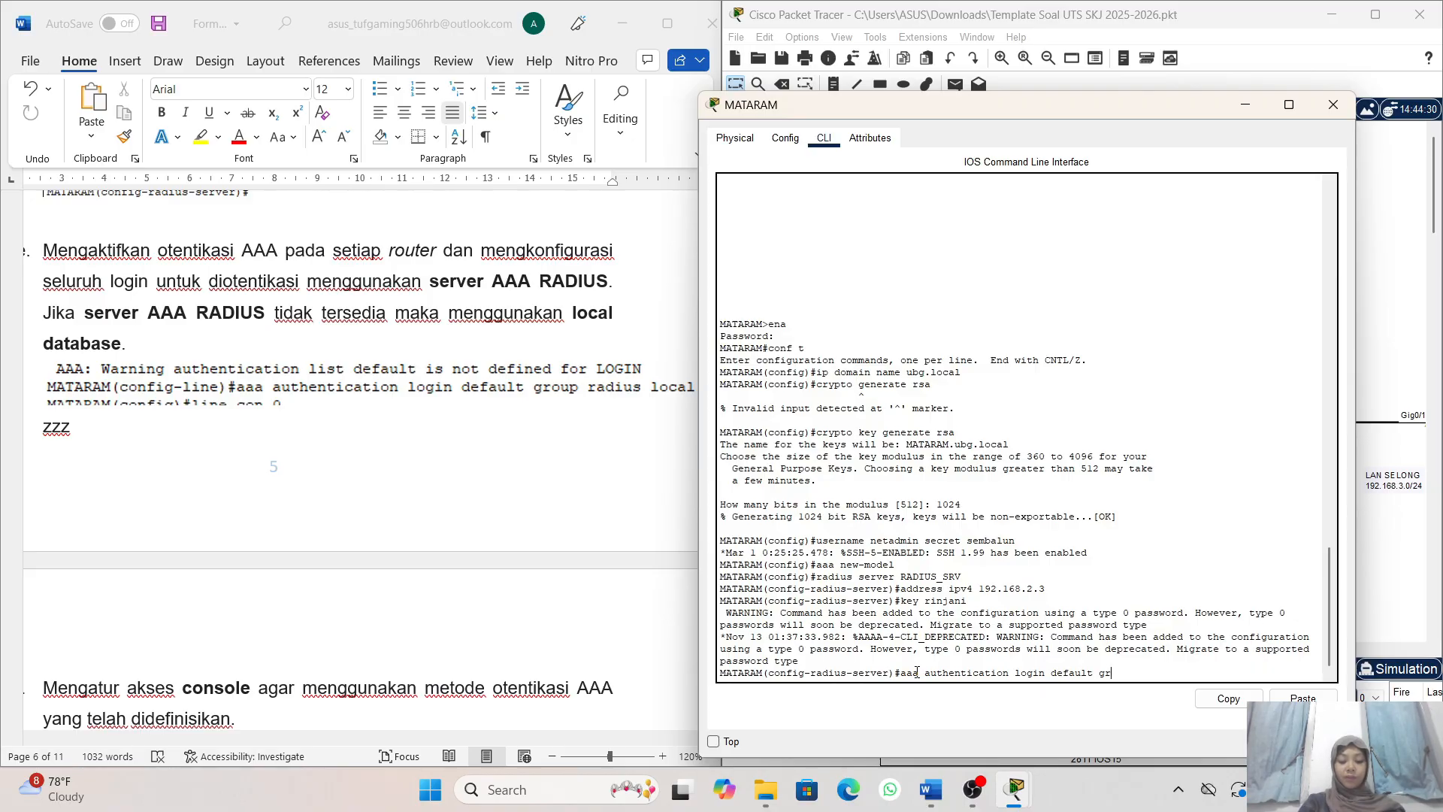
pyautogui.write('ou')
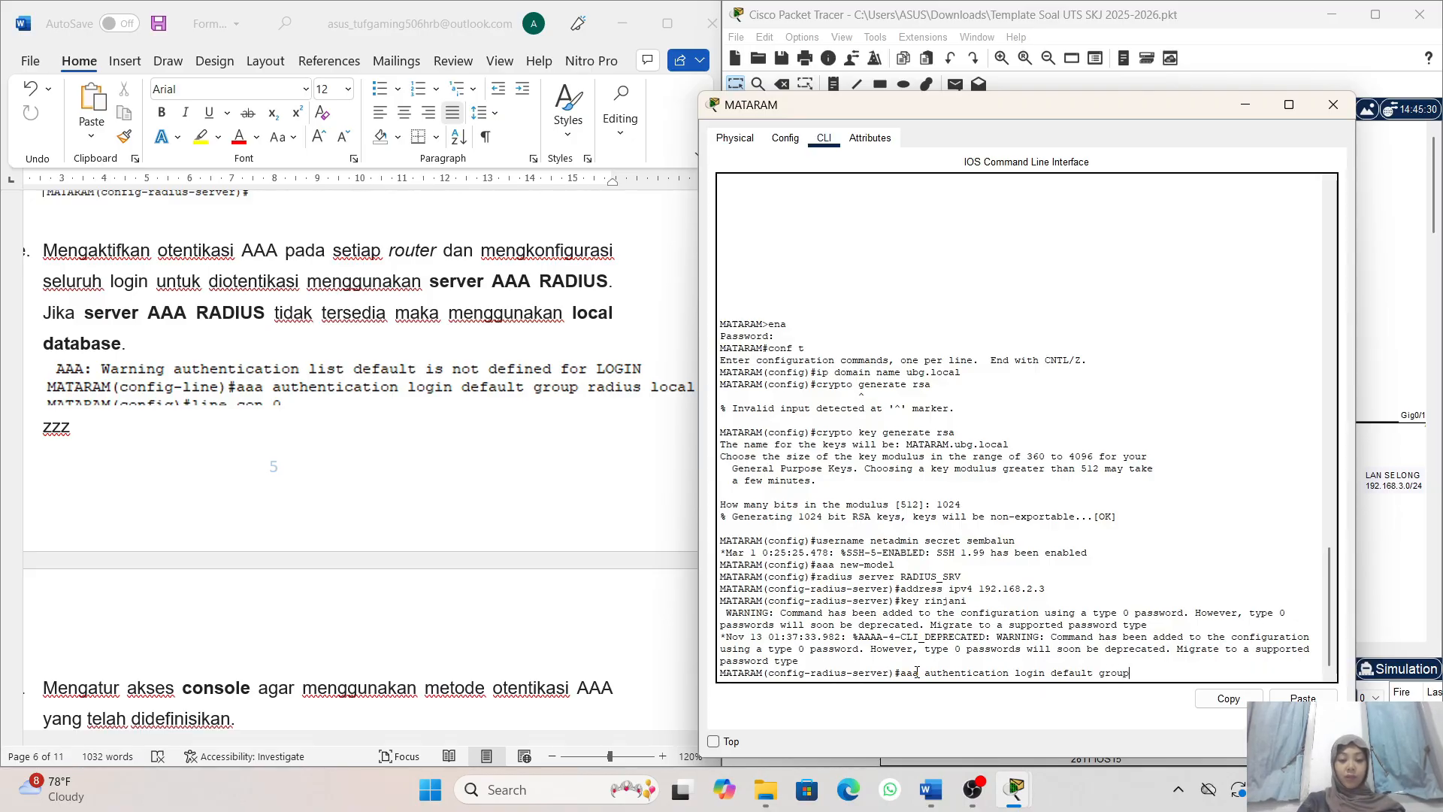
pyautogui.write('p ')
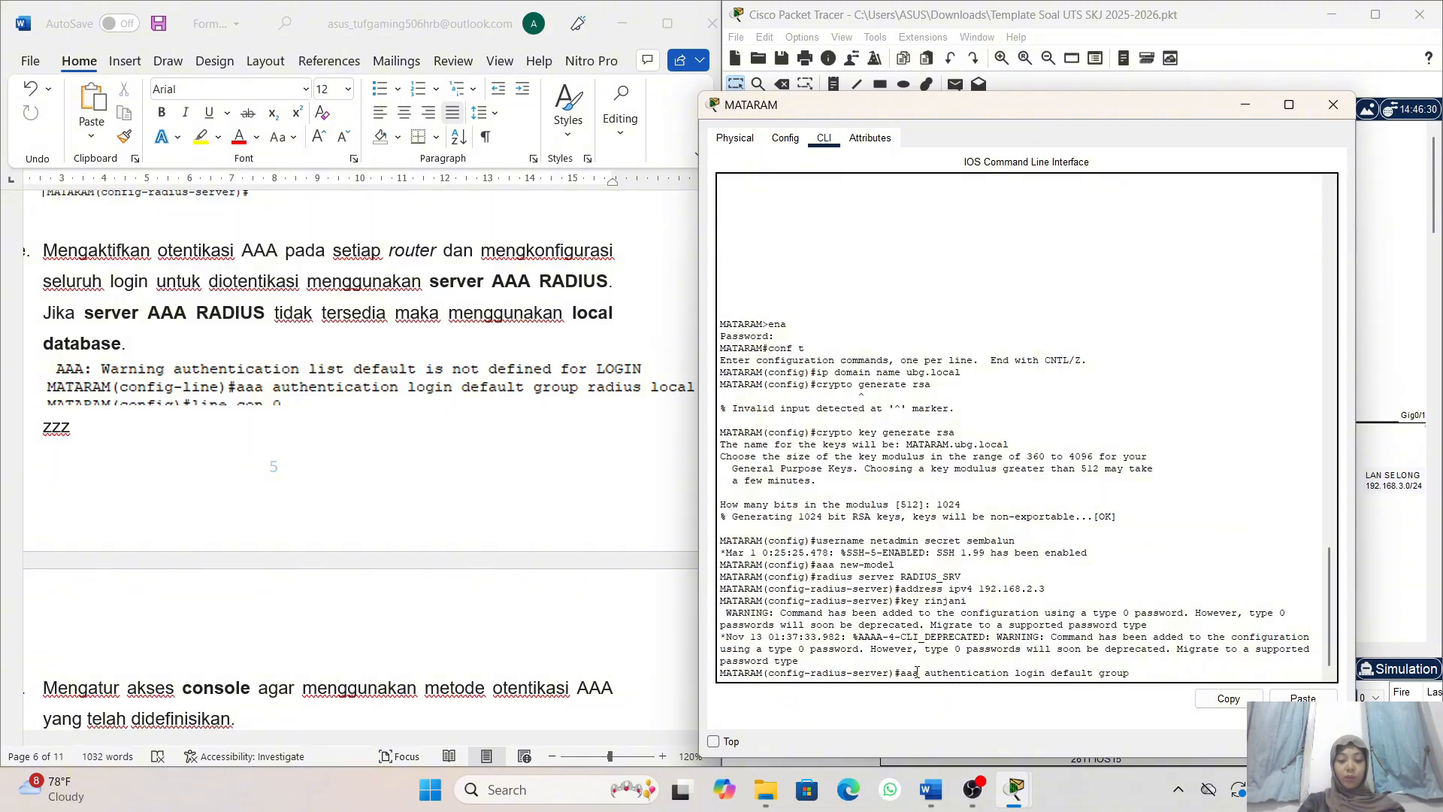
pyautogui.write('ra')
pyautogui.write('dius')
pyautogui.write(' local')
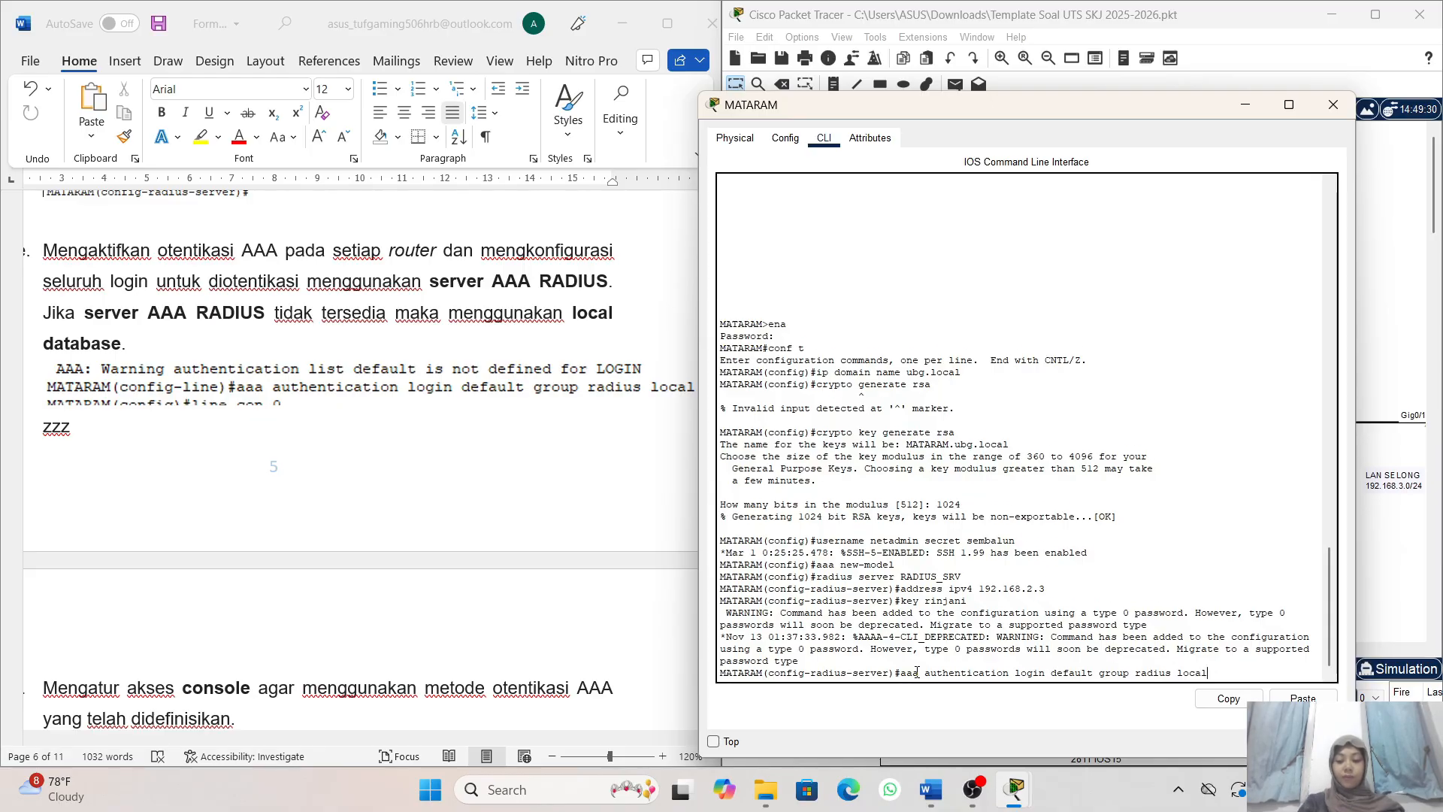
pyautogui.press('Return')
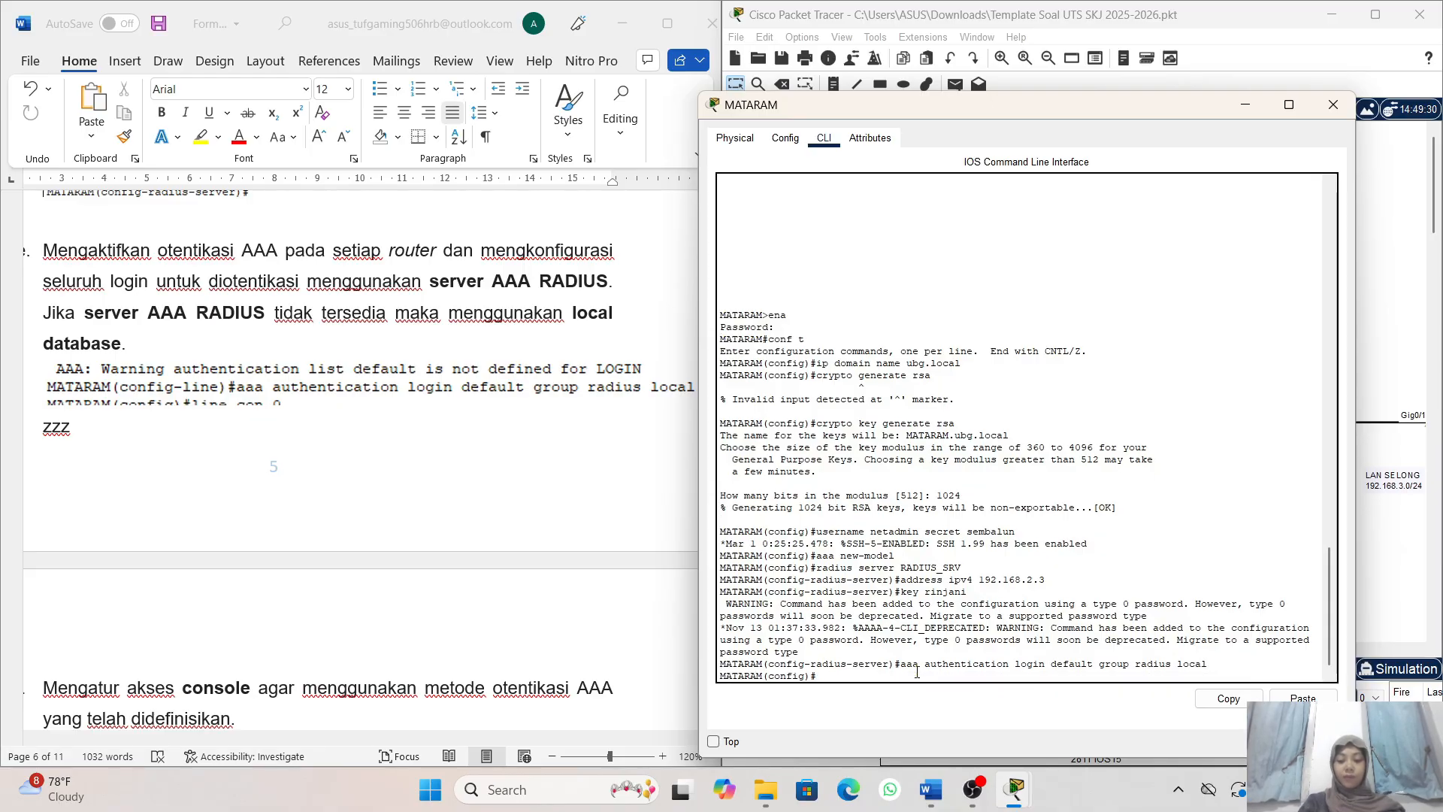
# - Follow task 4f in the exam document and enter console line configuration on router MATARAM with the command line con 0
pyautogui.hscroll(-2, 539, 588)
pyautogui.scroll(-4, 540, 589)
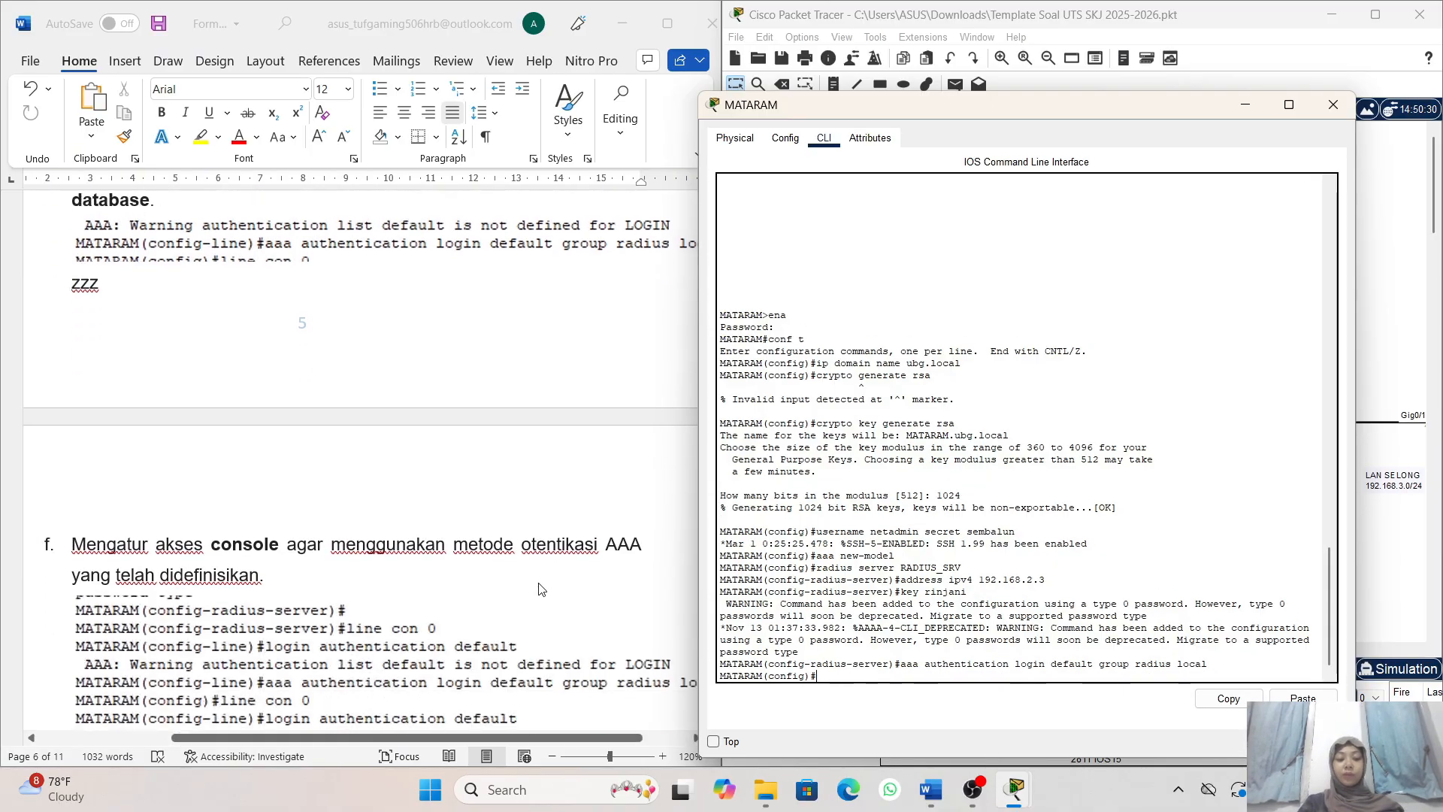
pyautogui.scroll(-1, 389, 410)
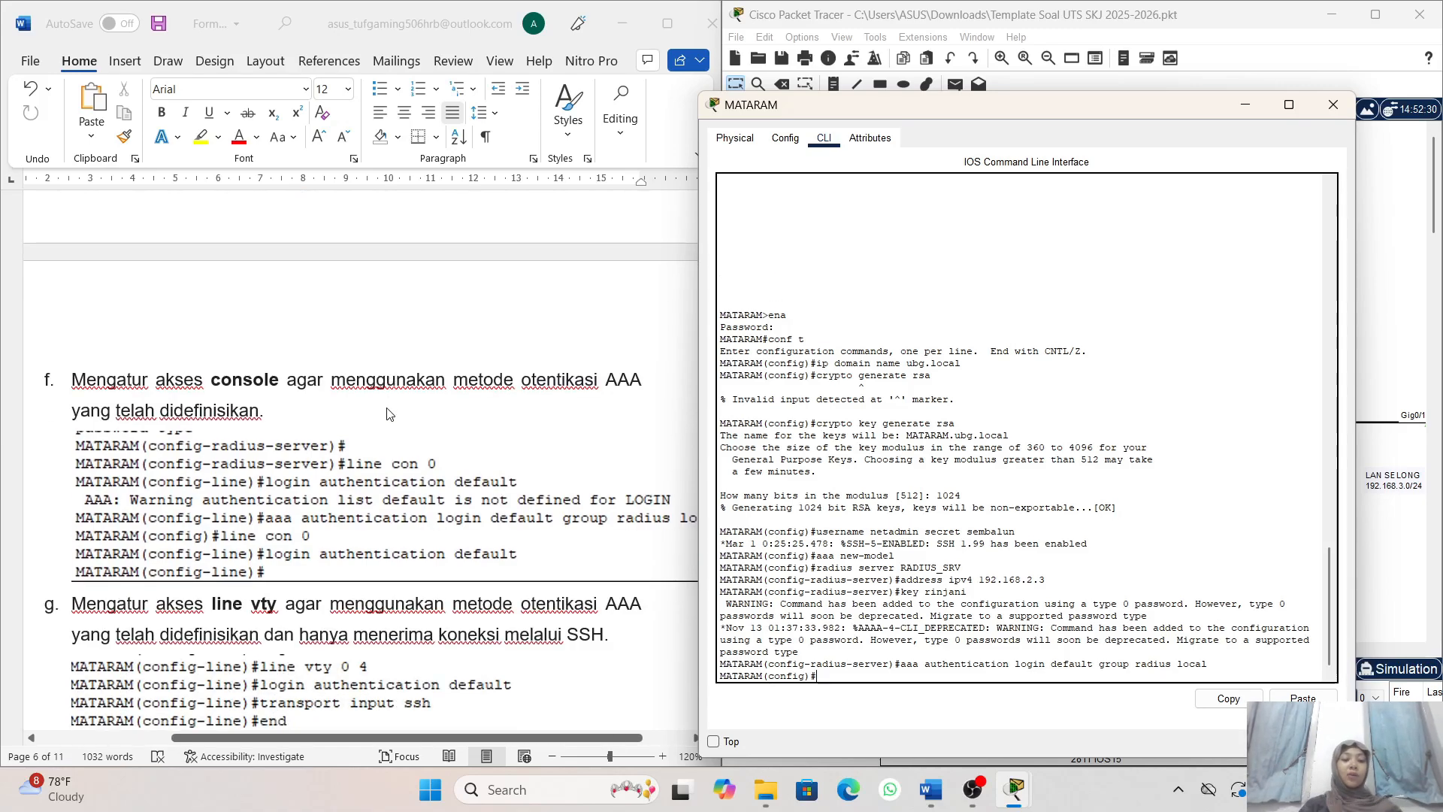
pyautogui.scroll(-1, 450, 421)
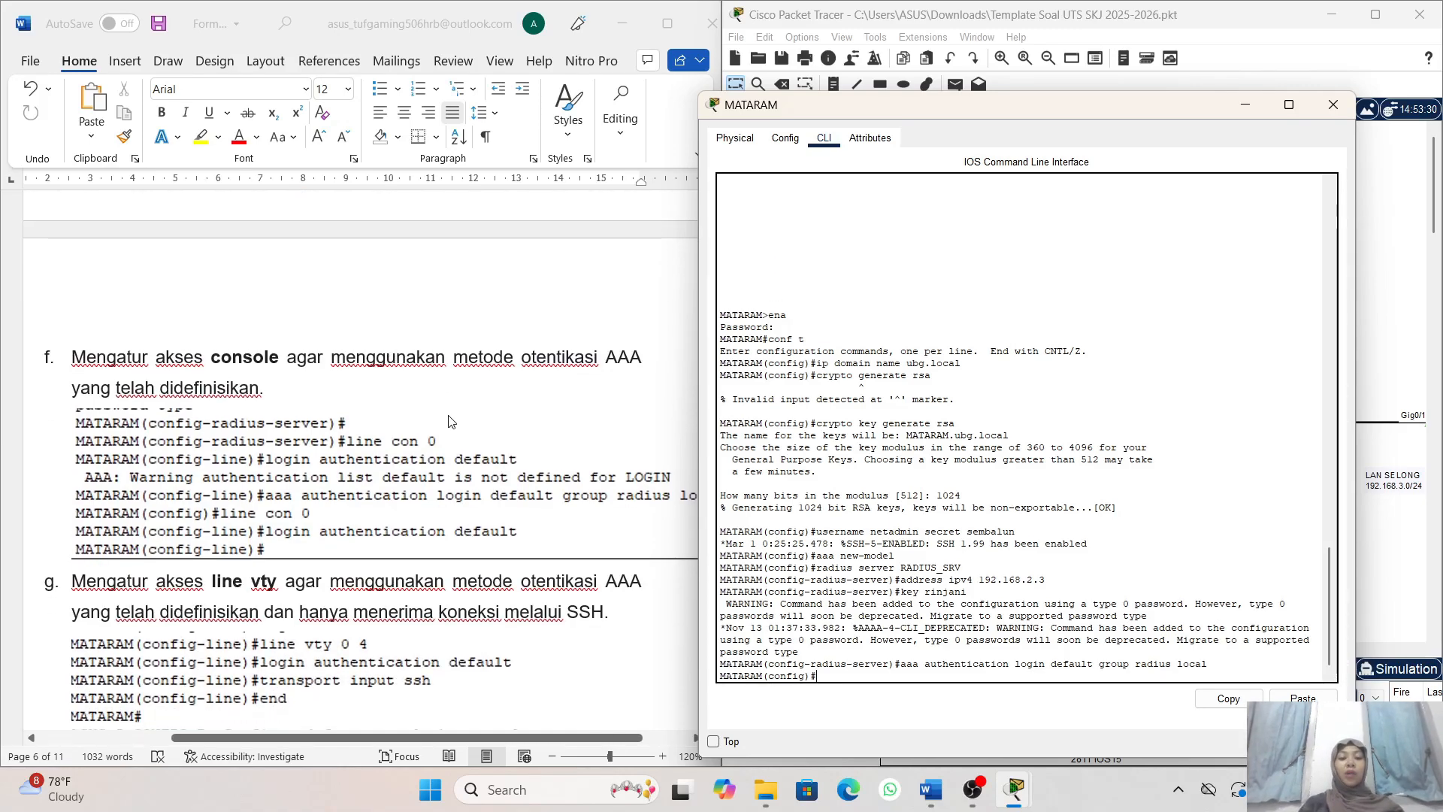
pyautogui.scroll(-1, 606, 383)
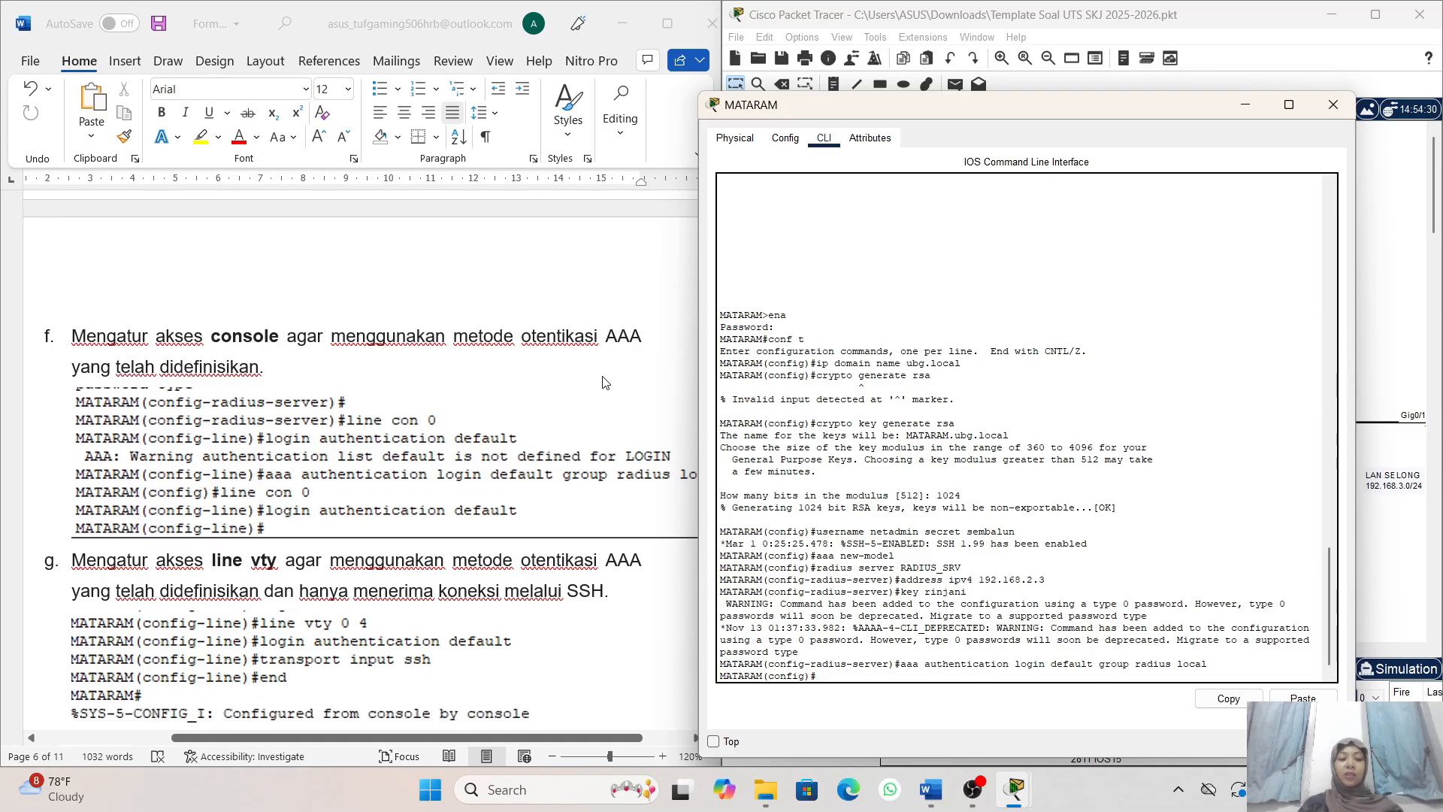
pyautogui.scroll(-1, 580, 445)
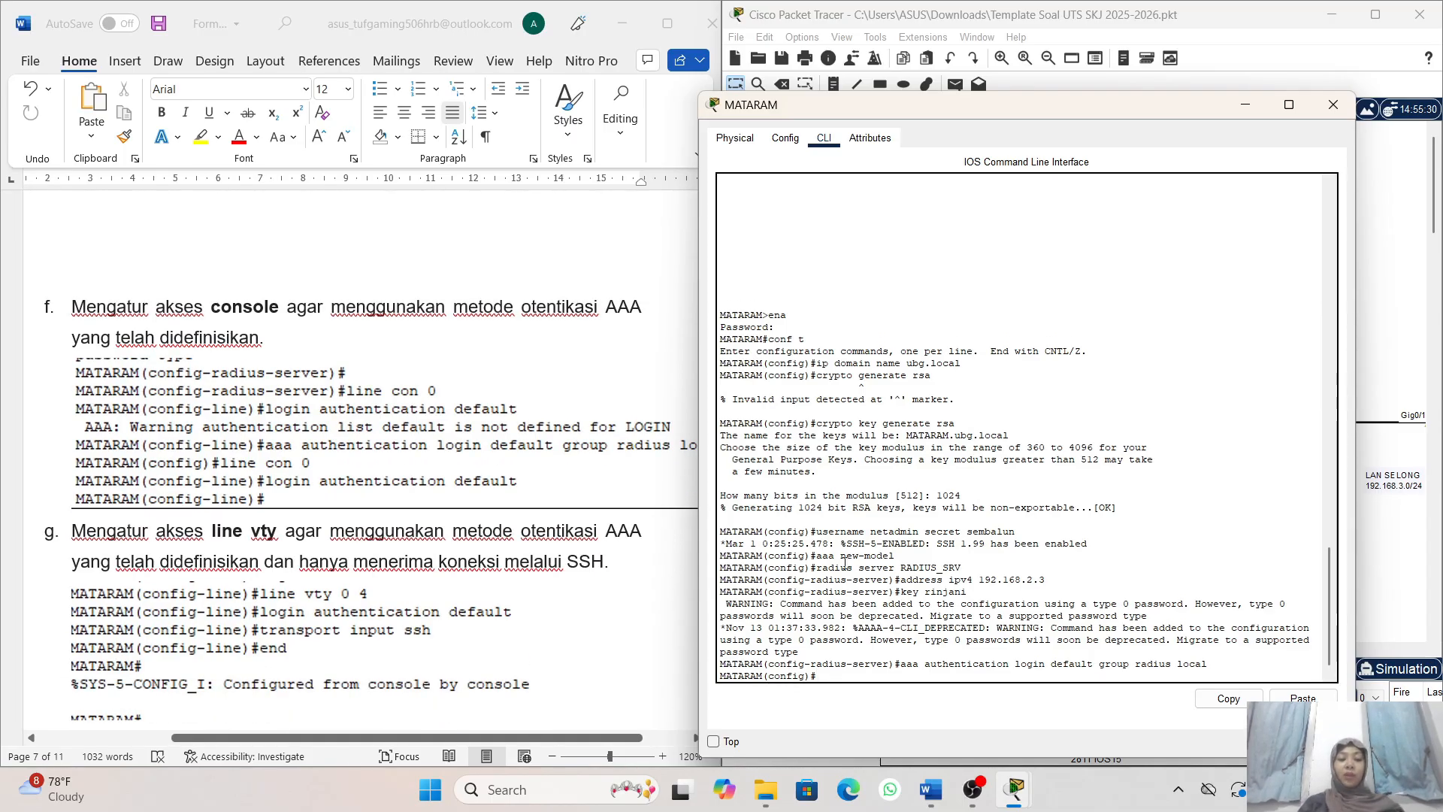
pyautogui.write('li')
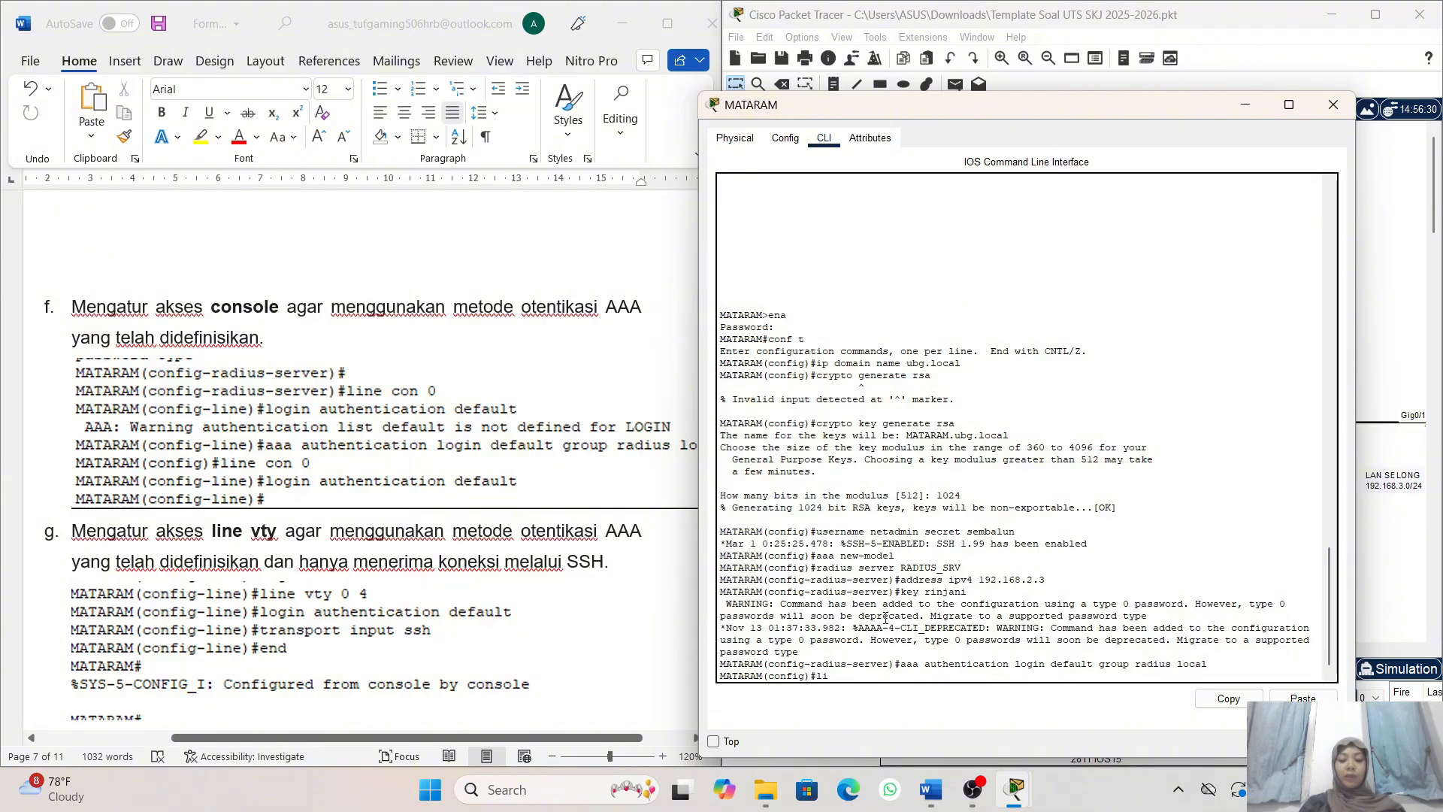
pyautogui.write('ne con 0')
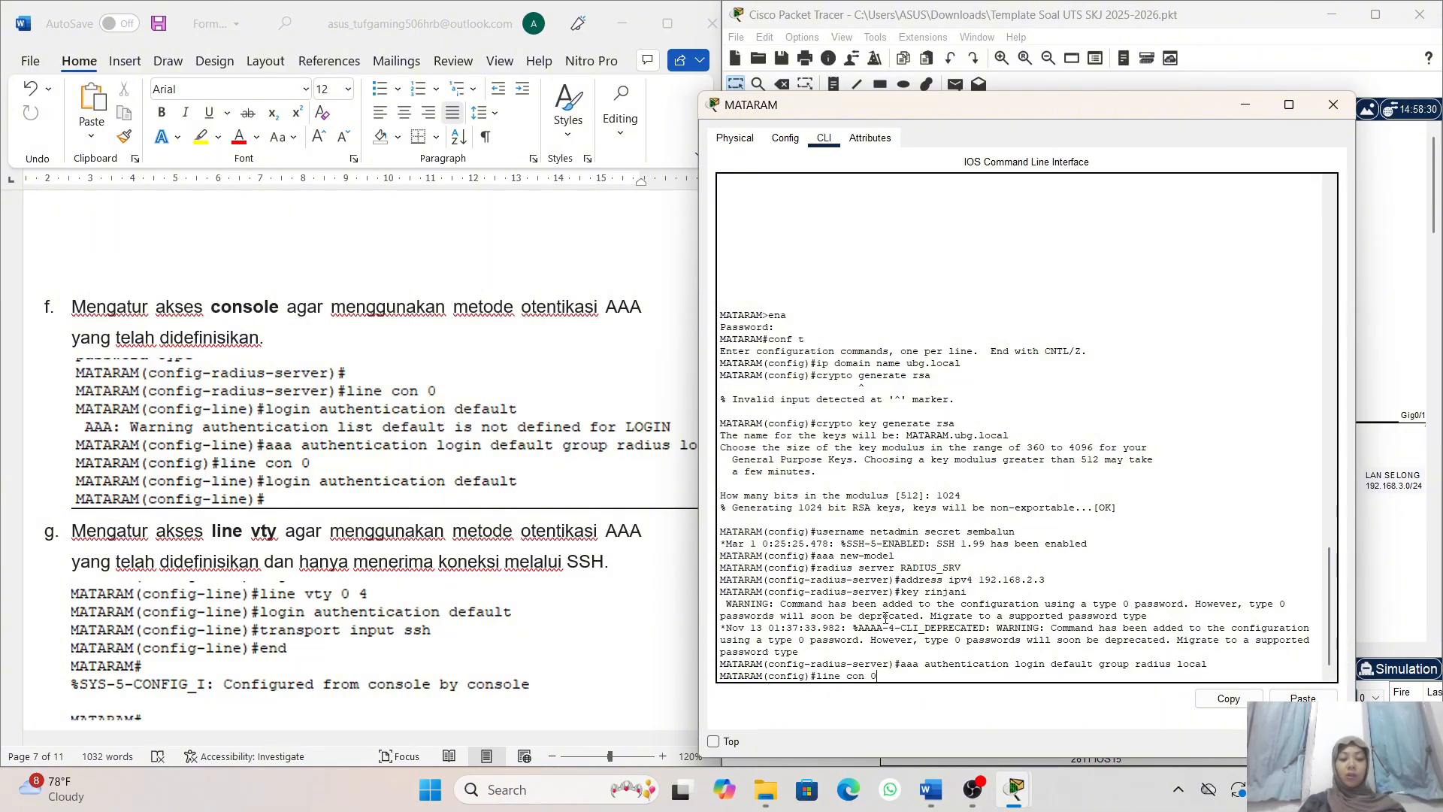
pyautogui.press('Return')
# - Apply the default AAA method list to the console line of router MATARAM with login authentication default
pyautogui.write('line)#log')
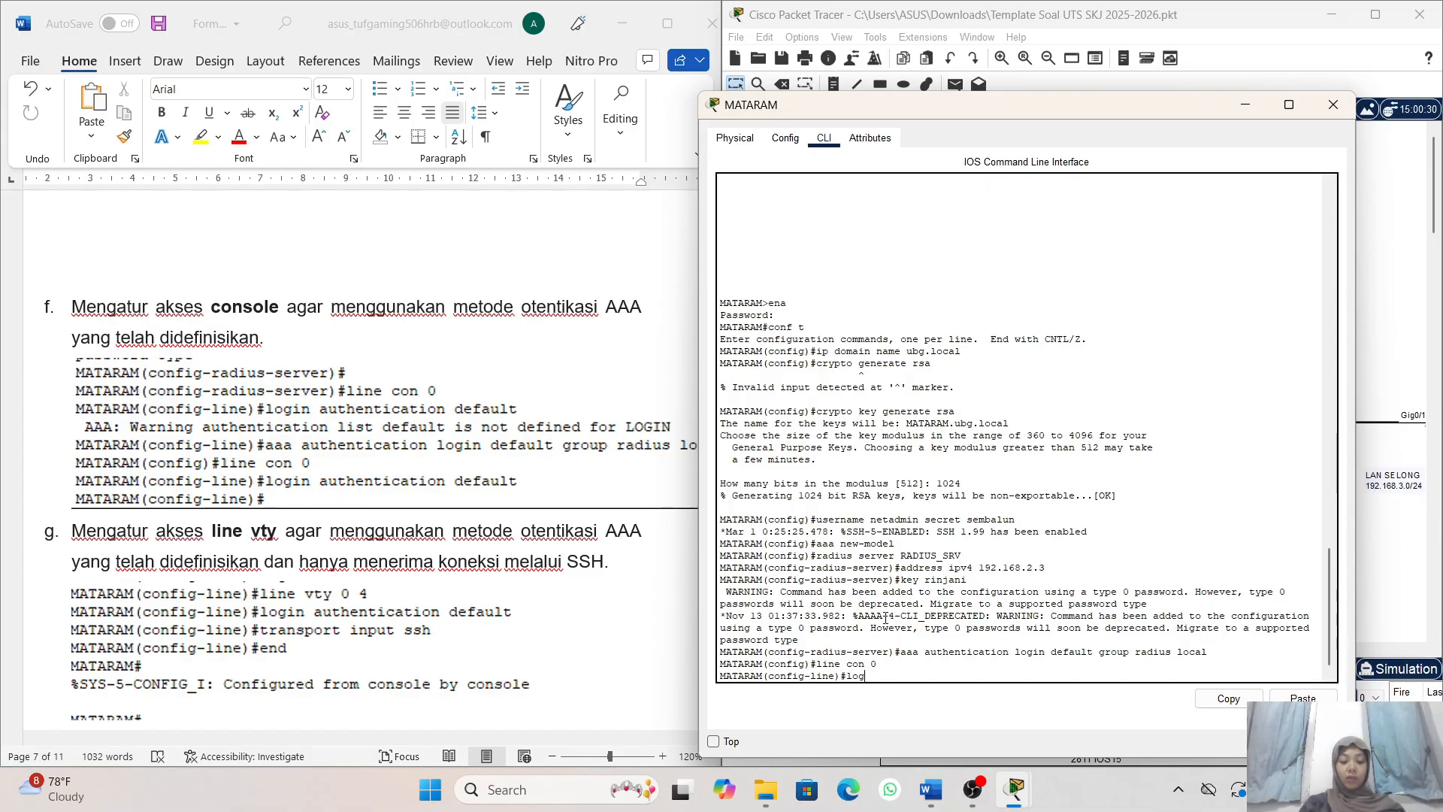
pyautogui.write('in authentic')
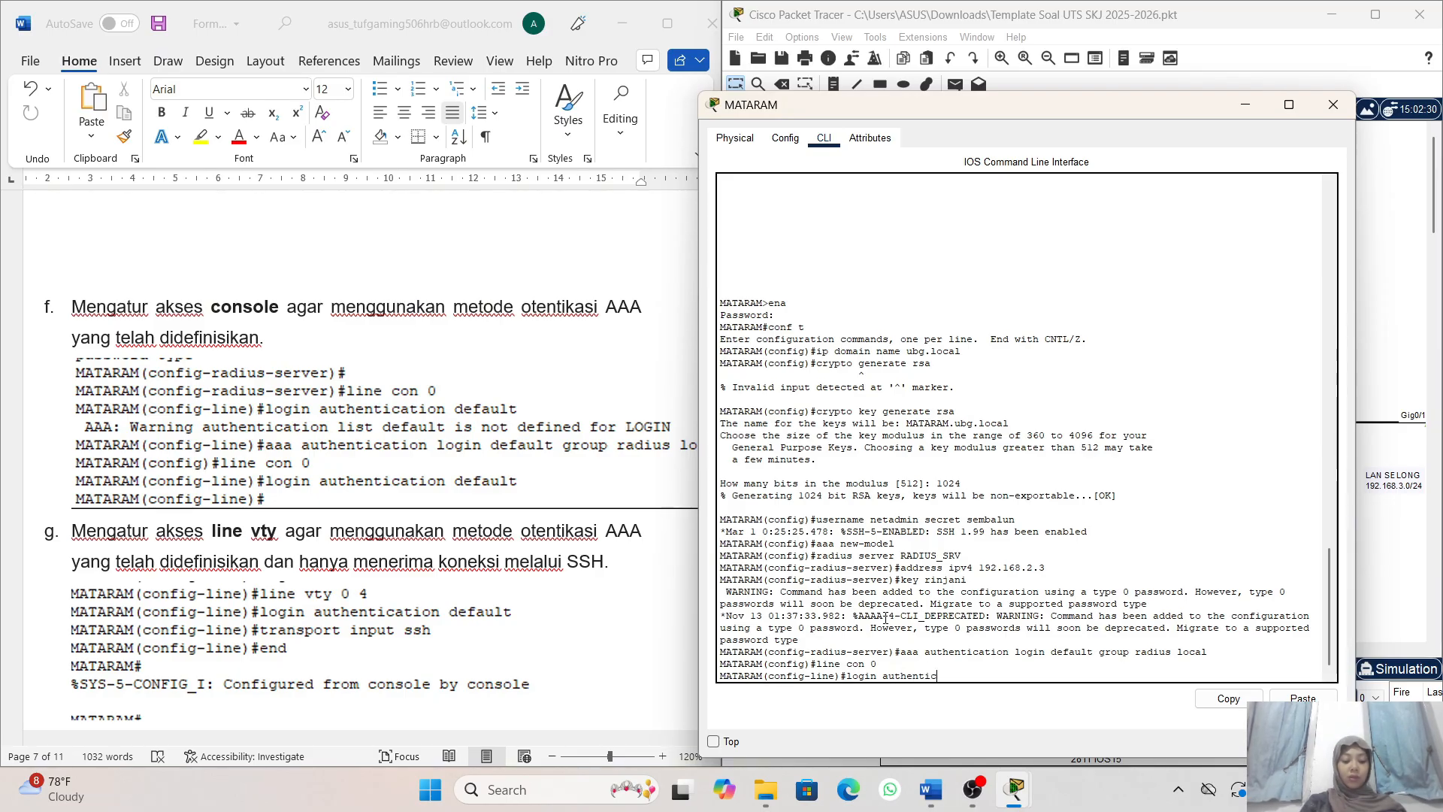
pyautogui.write('ation')
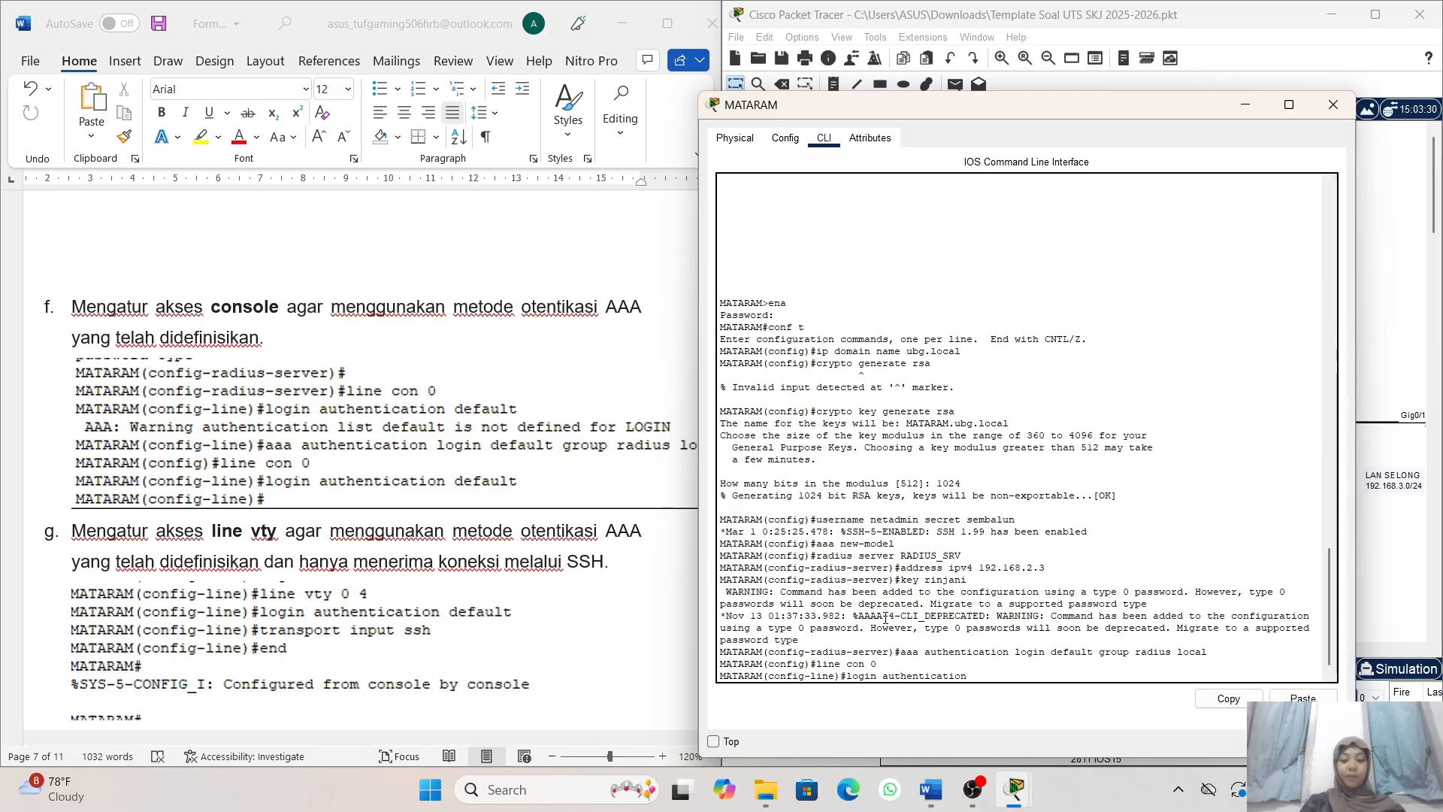
pyautogui.write(' defa')
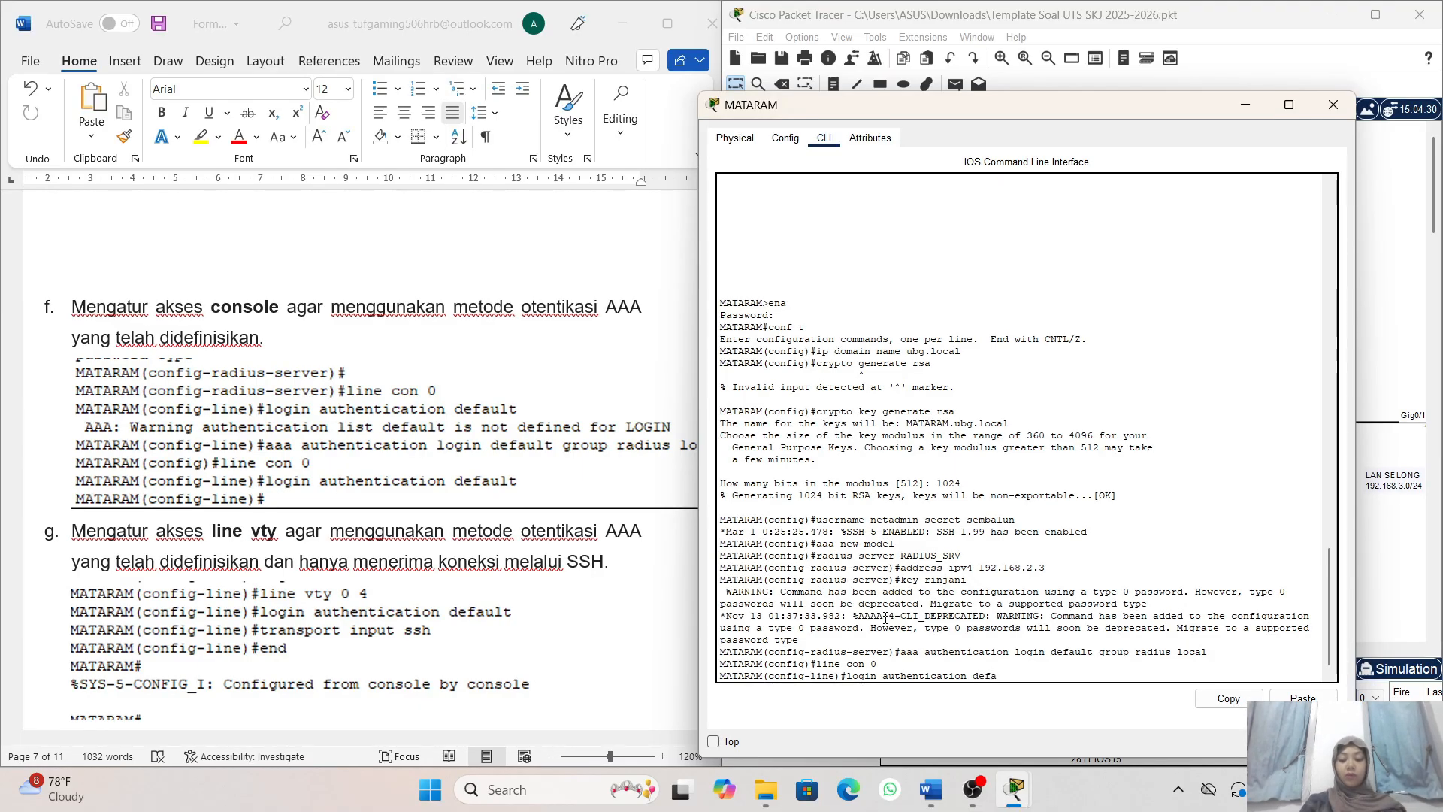
pyautogui.write('u')
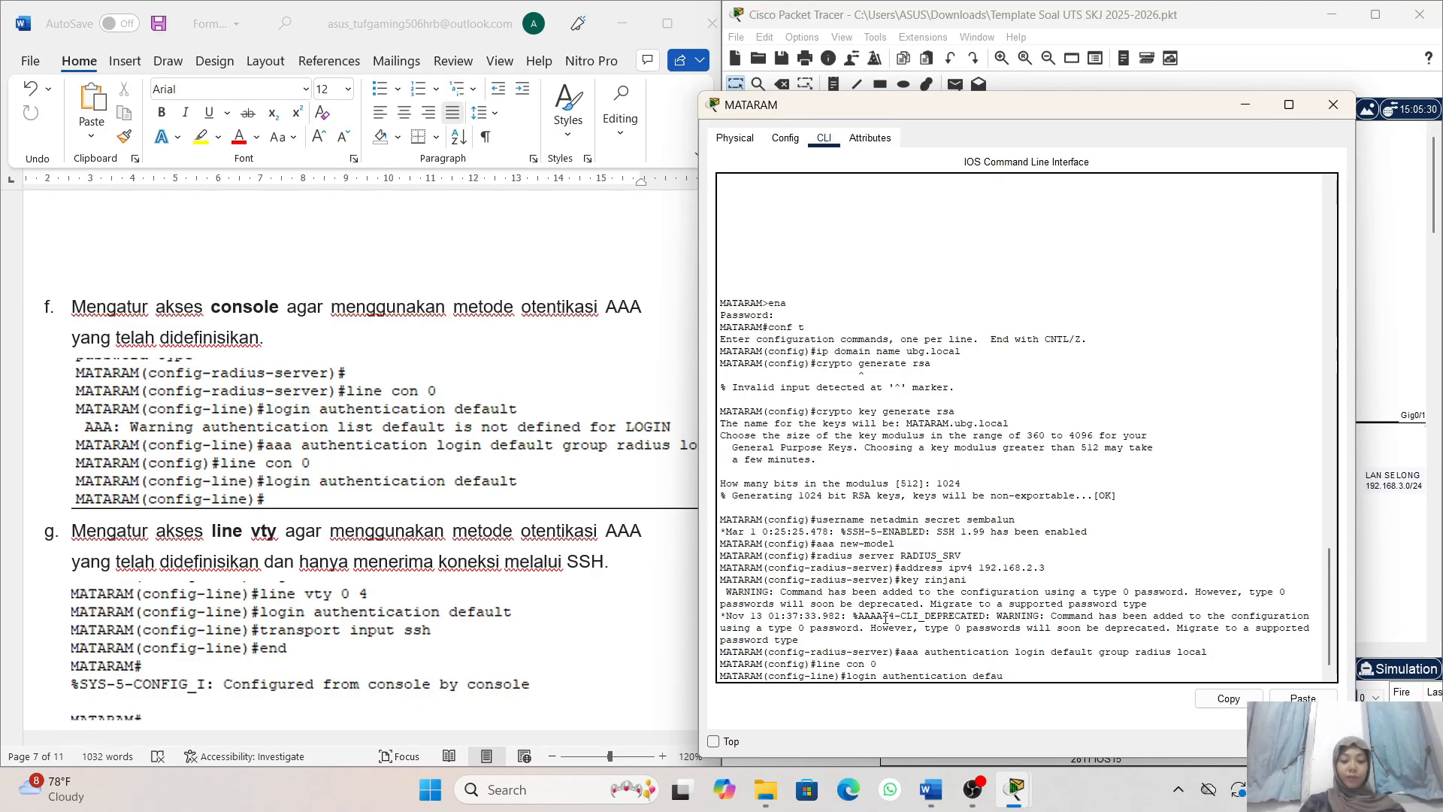
pyautogui.write('lt')
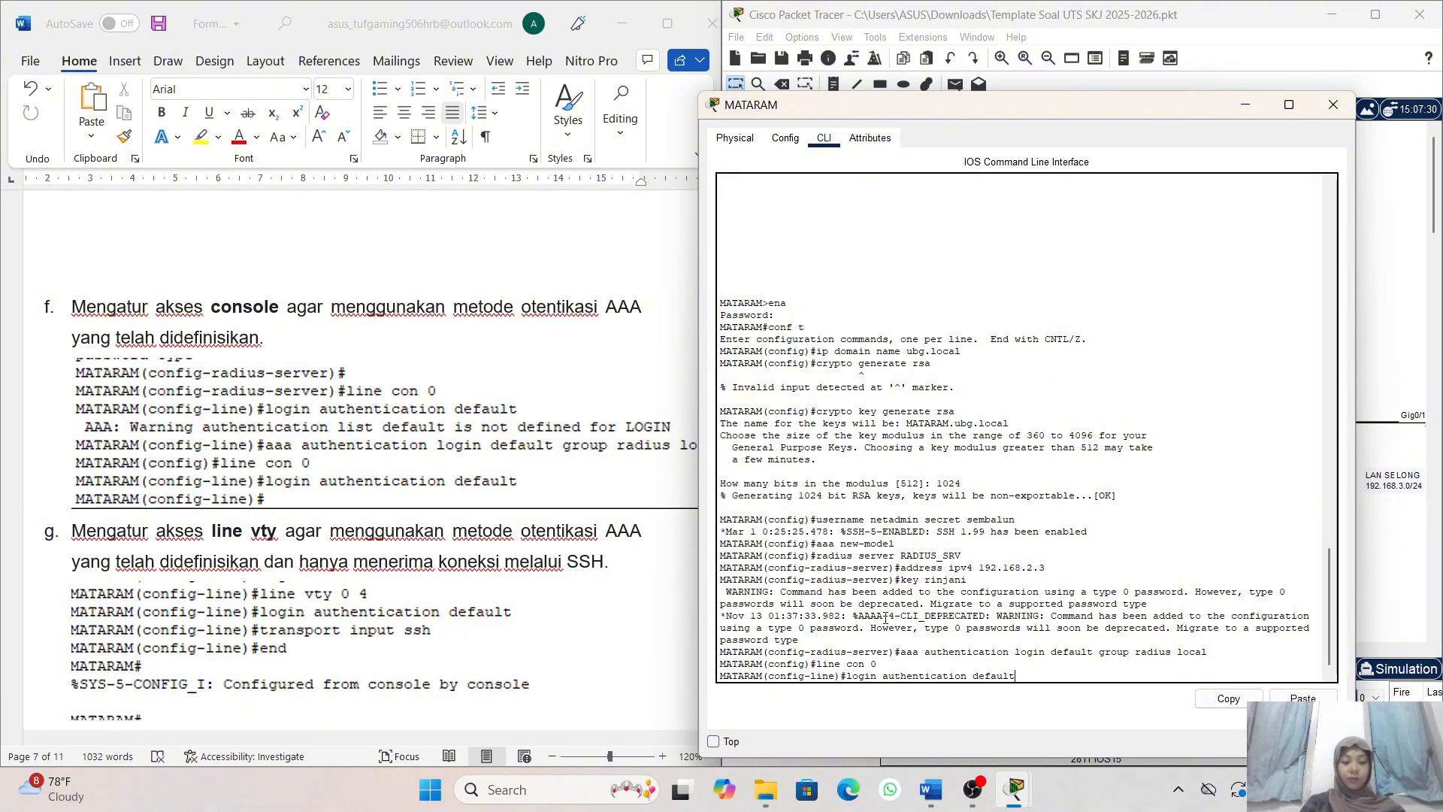
pyautogui.press('Return')
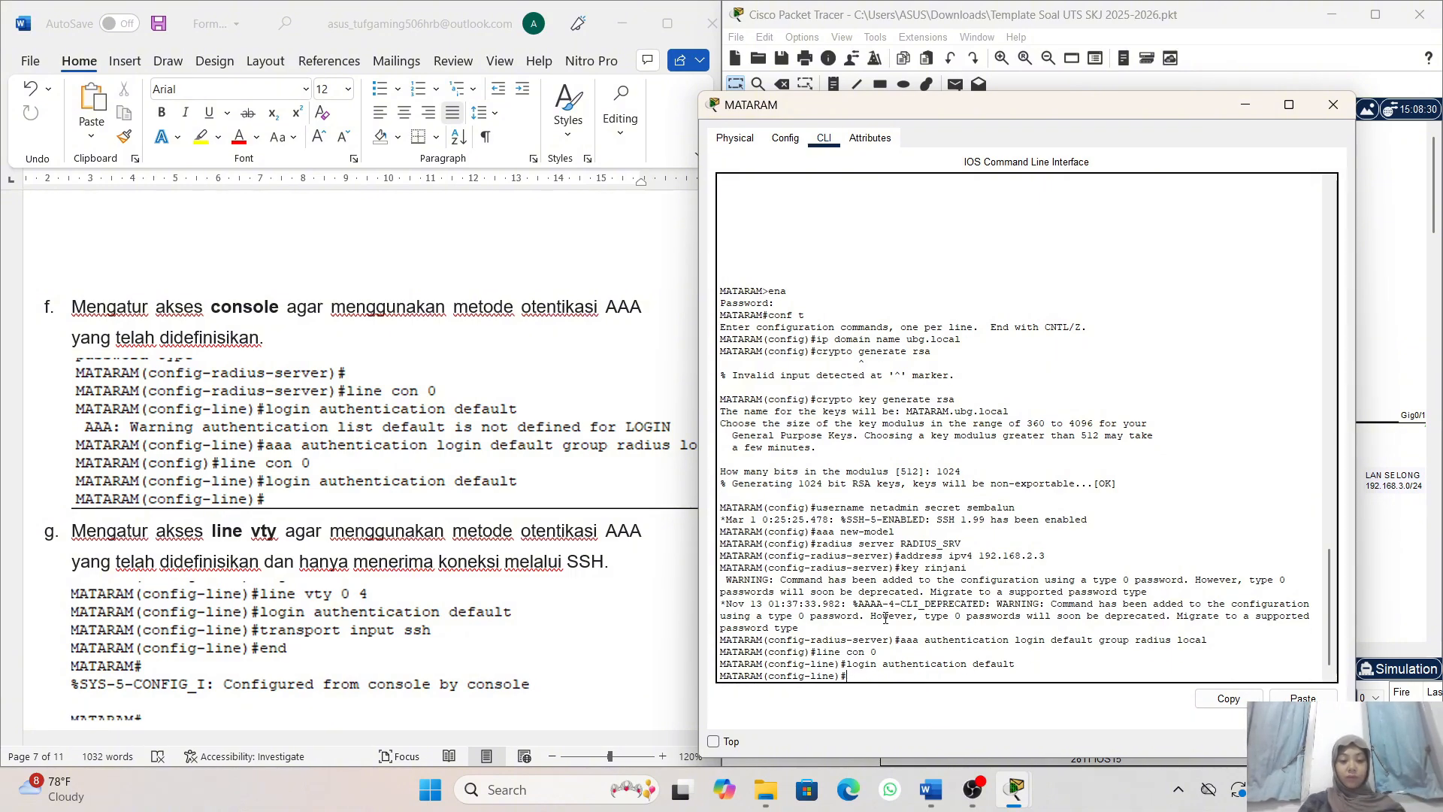
# - Read task 4g in the exam document on AAA authentication and SSH-only access for the vty lines
pyautogui.scroll(-2, 631, 560)
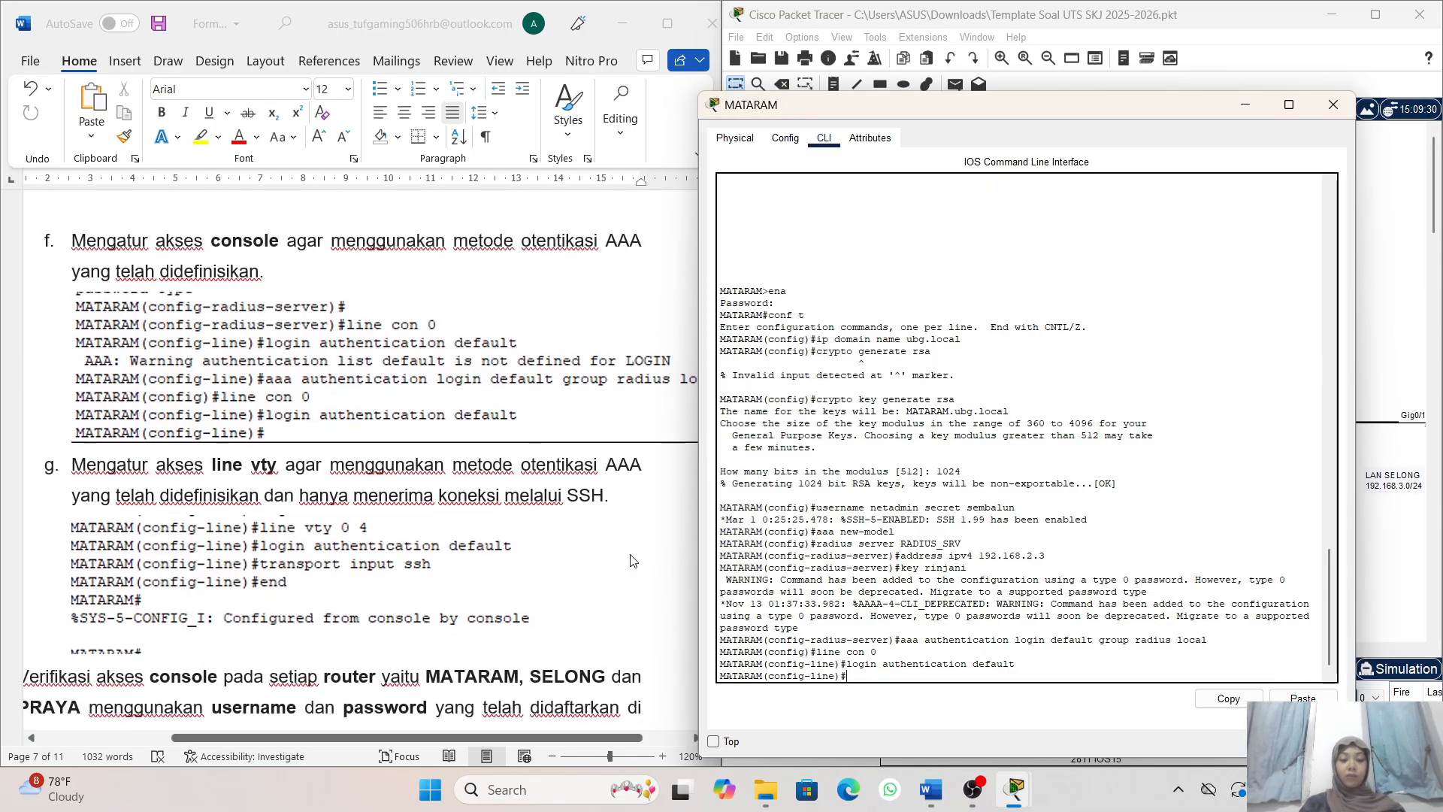
pyautogui.scroll(-2, 548, 462)
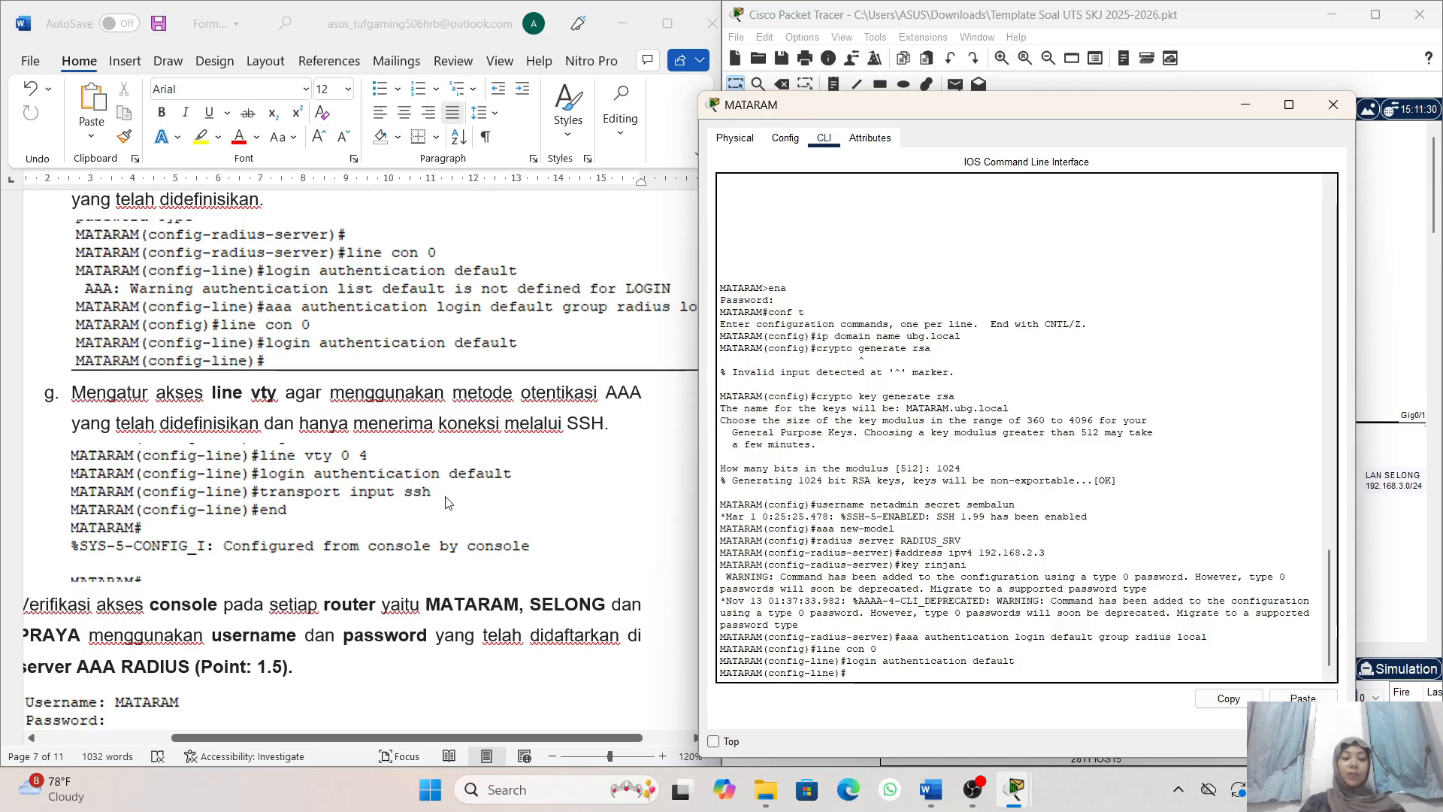
pyautogui.scroll(-1, 449, 502)
pyautogui.hscroll(-1, 449, 502)
pyautogui.scroll(1, 445, 499)
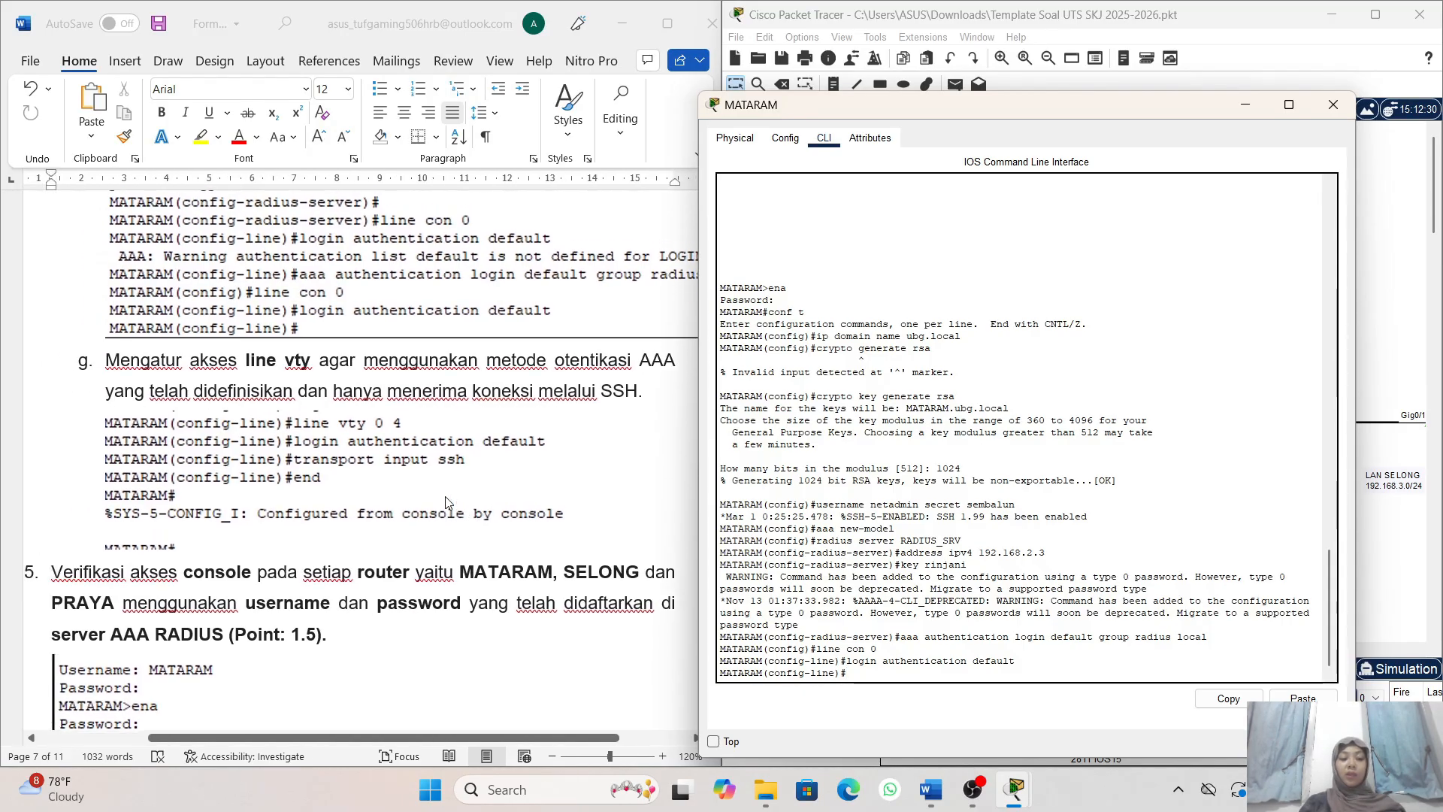
pyautogui.scroll(1, 410, 334)
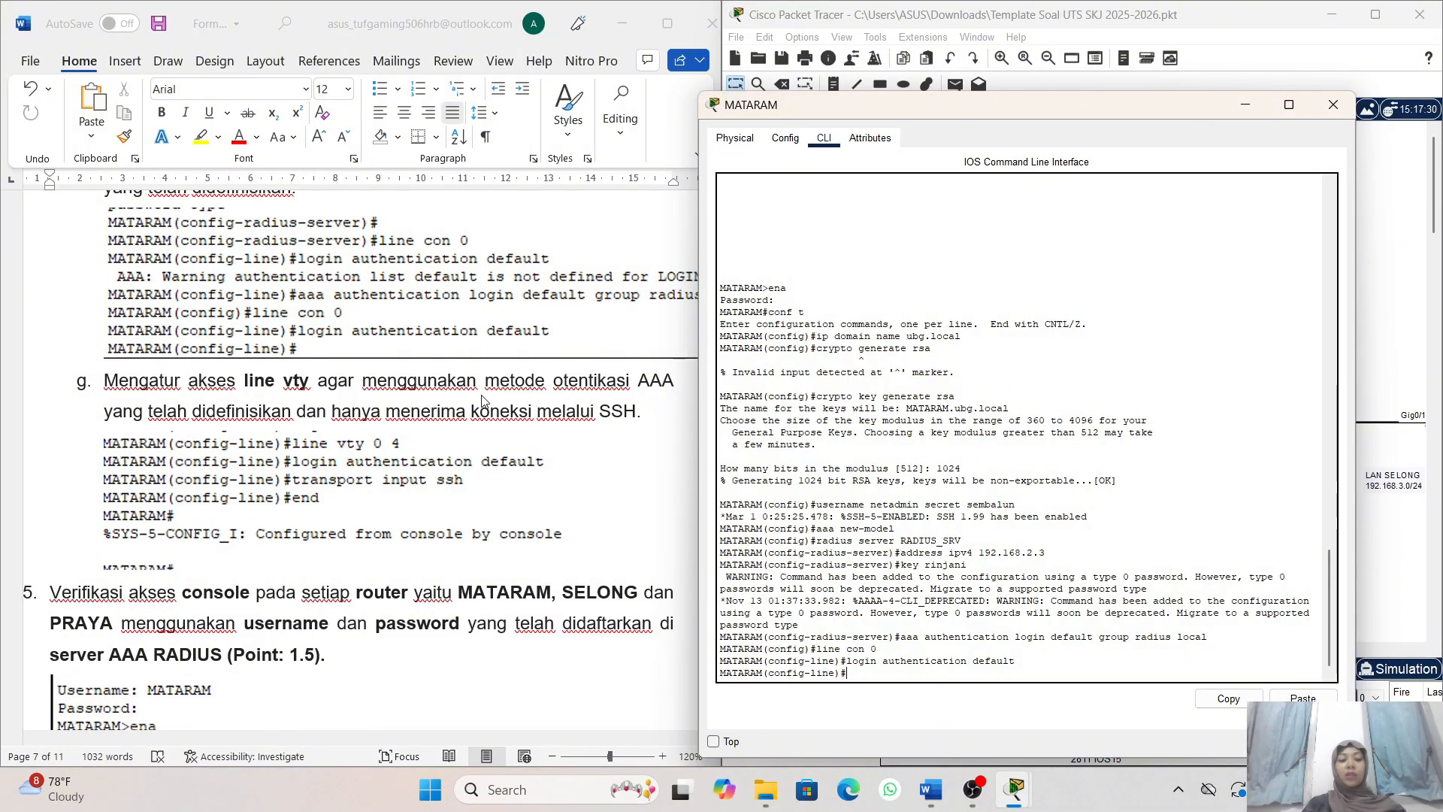
pyautogui.scroll(-1, 482, 396)
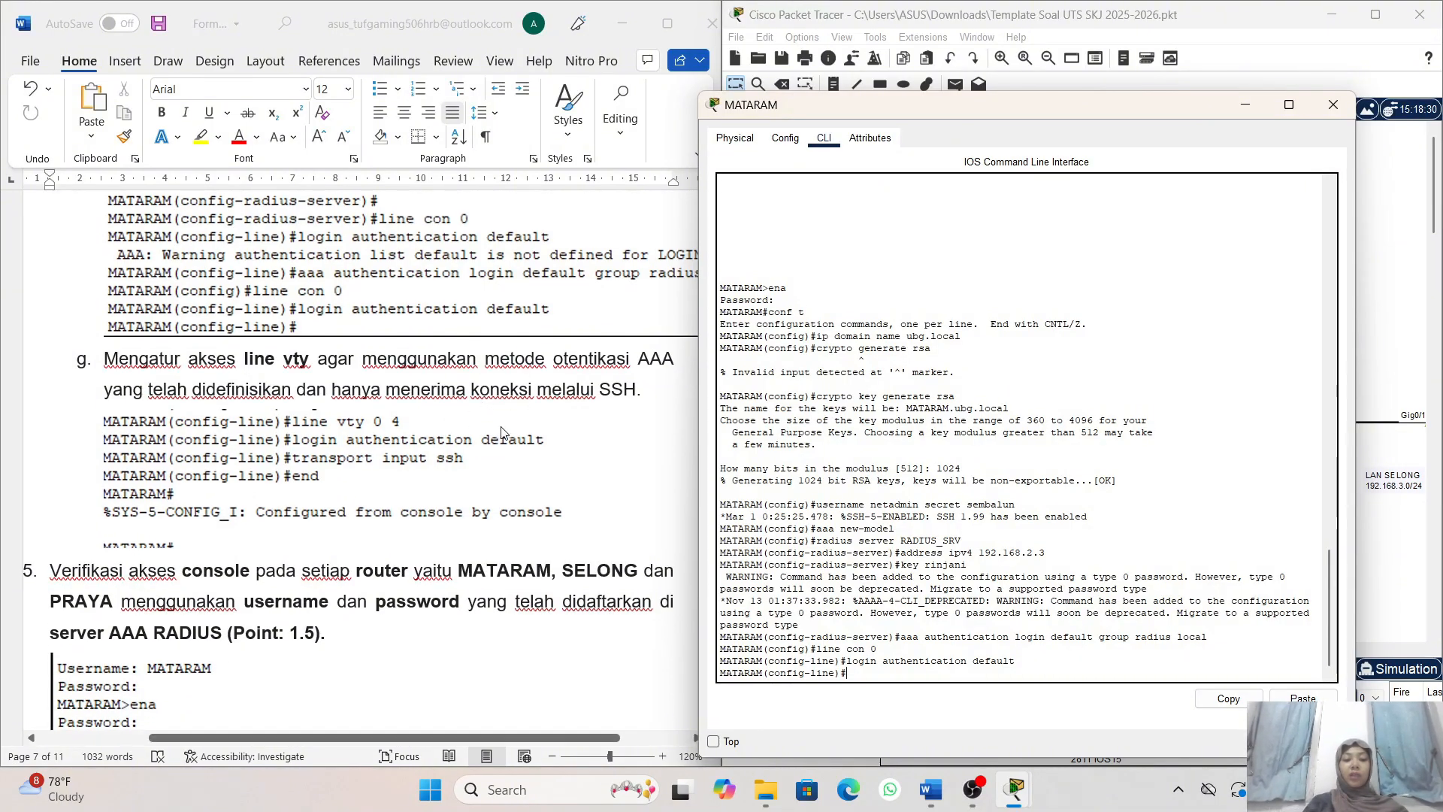
pyautogui.hscroll(1, 500, 431)
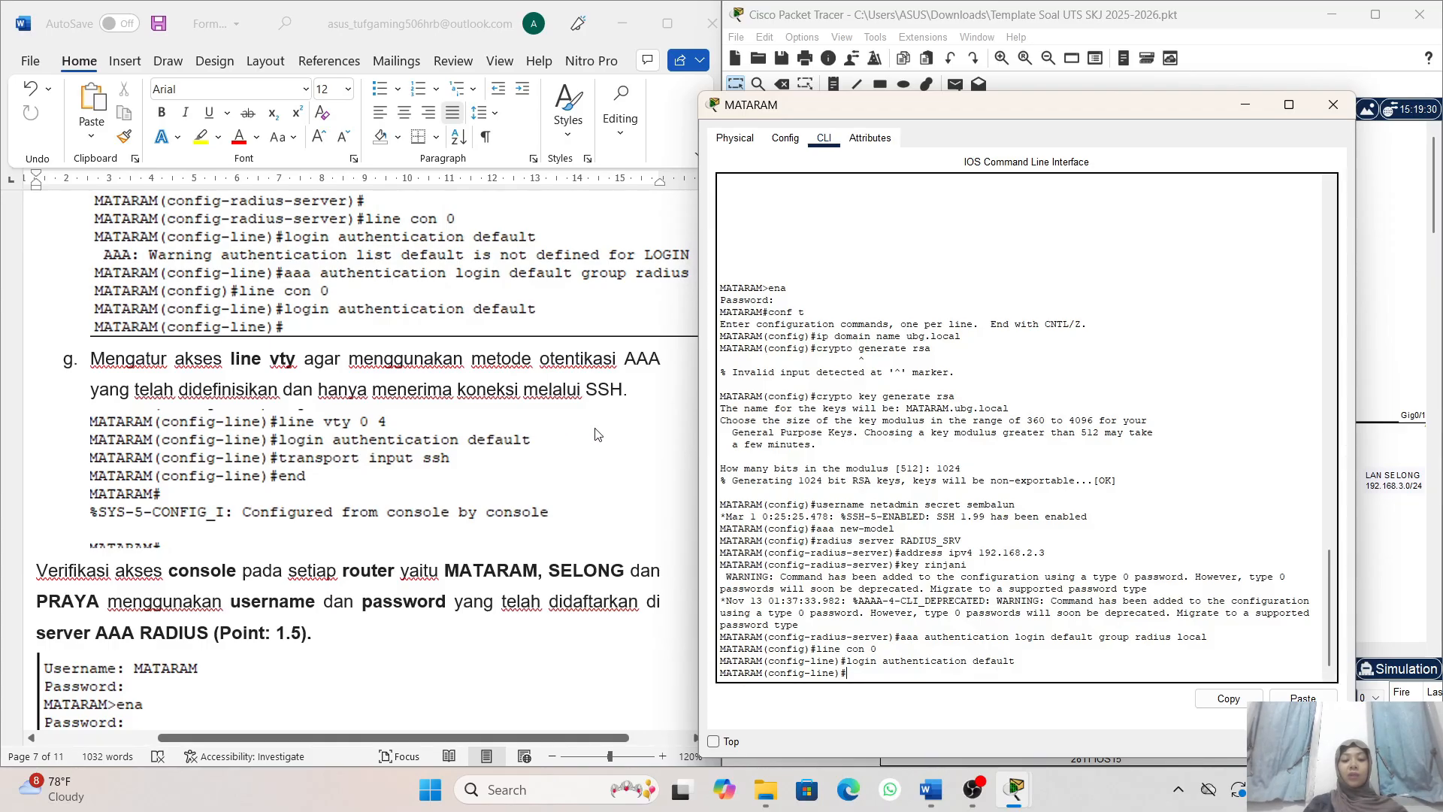
pyautogui.scroll(-1, 598, 435)
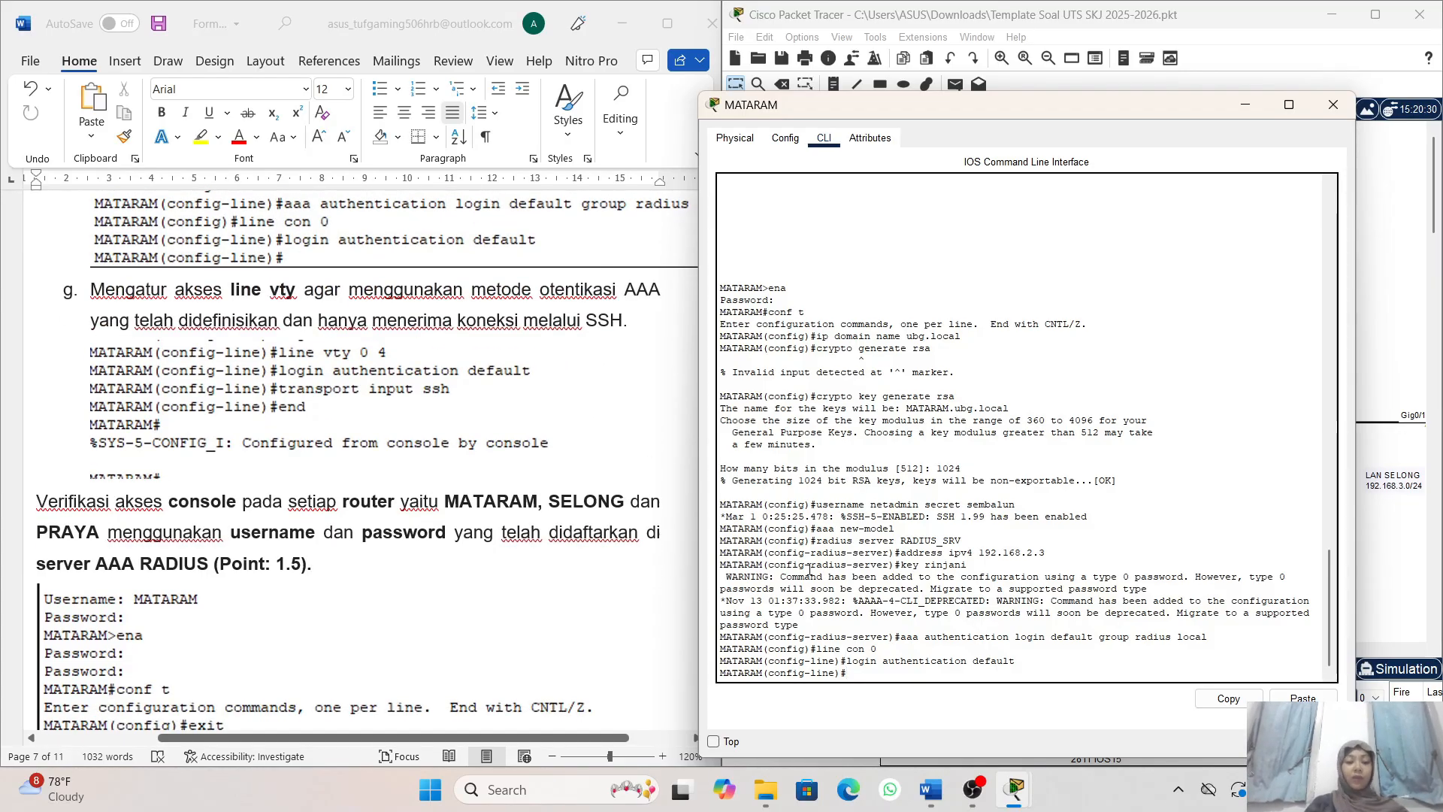
# - Enter vty line configuration on router MATARAM with the command line vty 0 4
pyautogui.write('line')
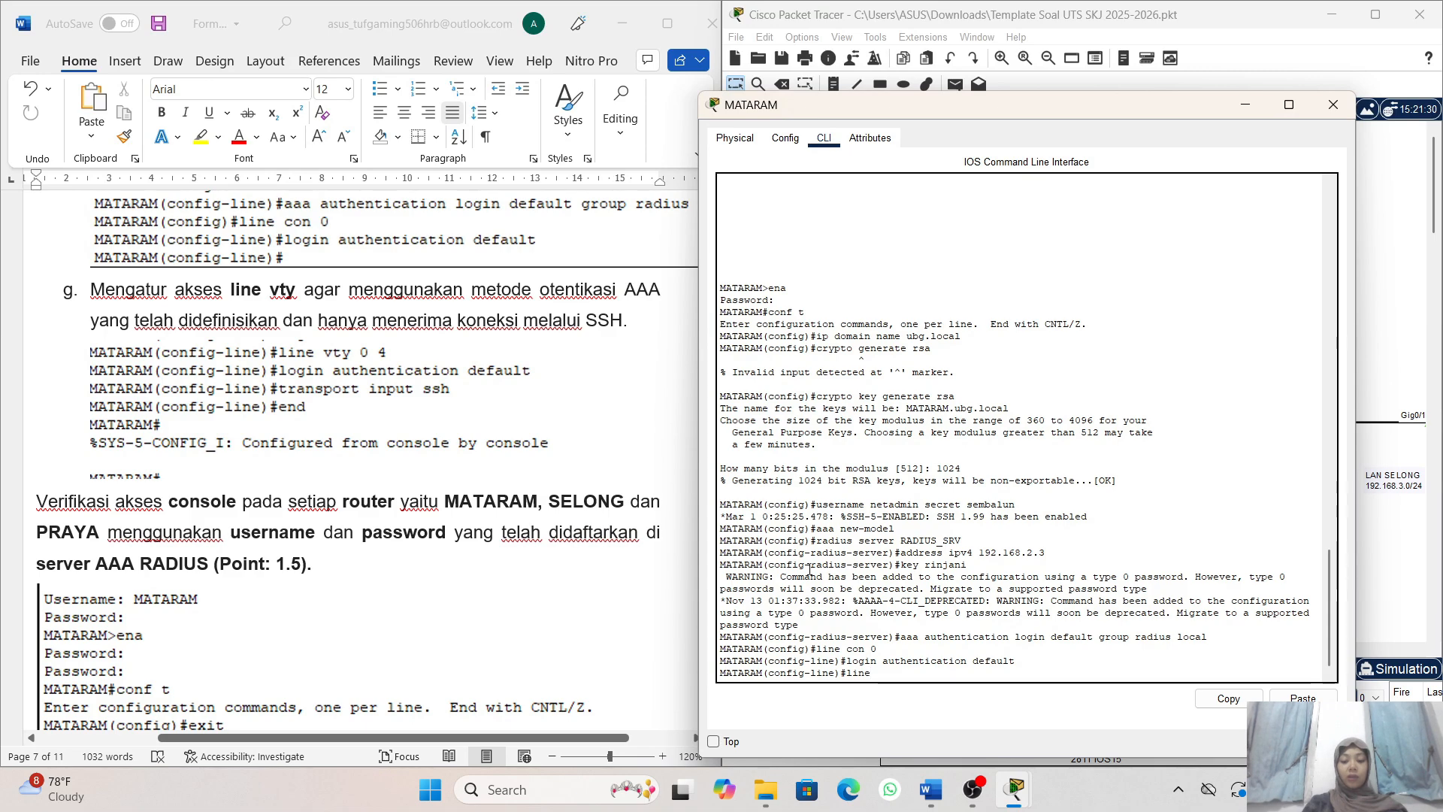
pyautogui.write(' vty')
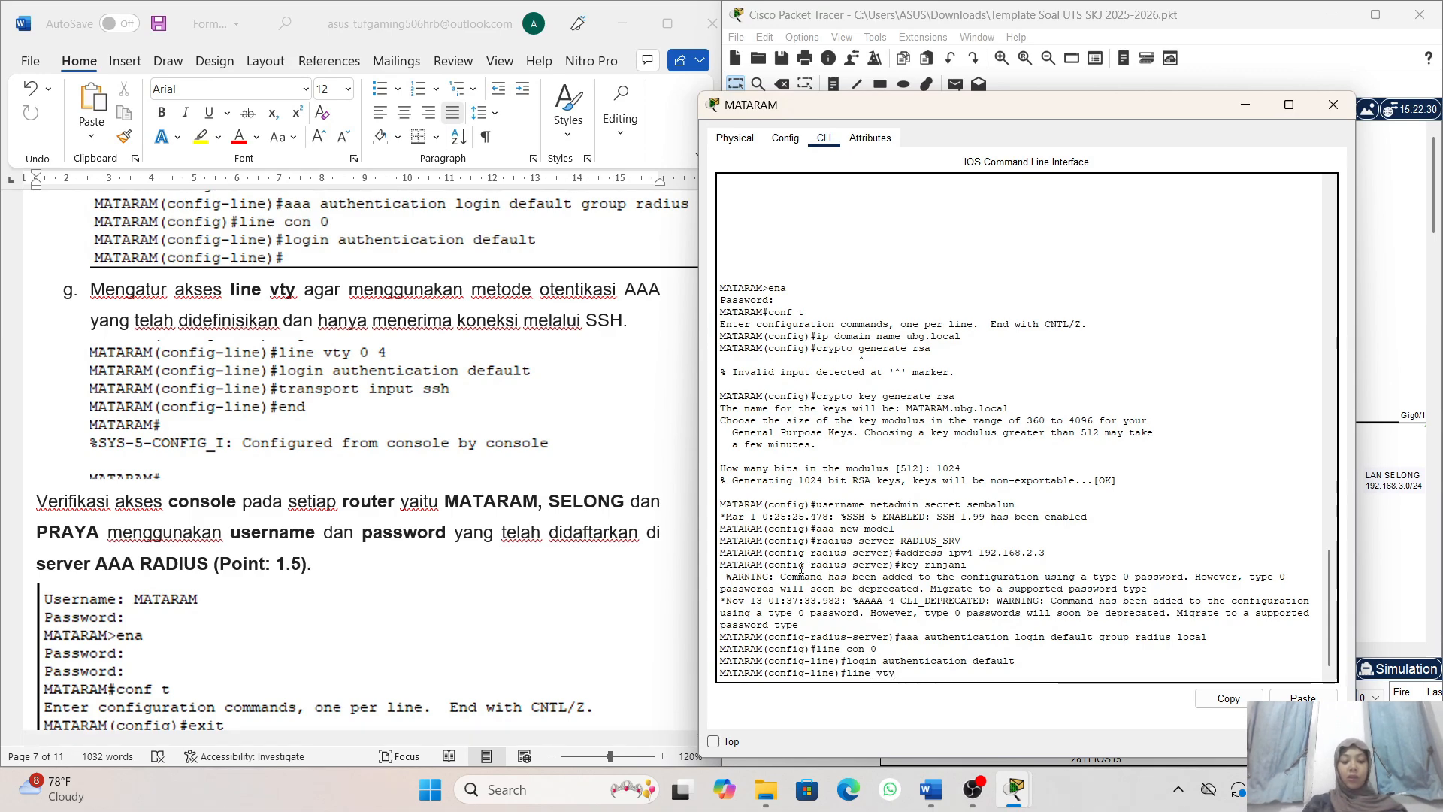
pyautogui.write(' 0 ')
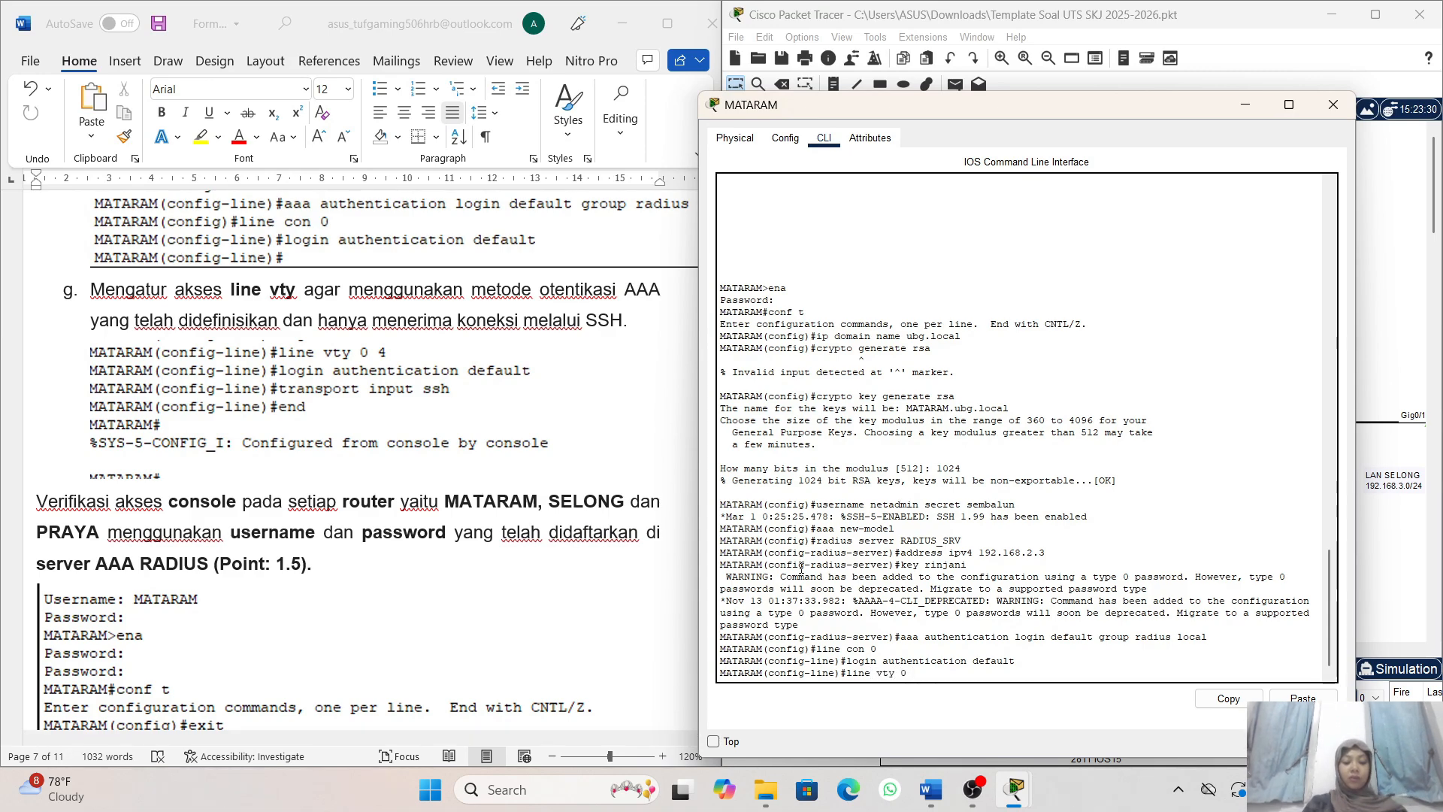
pyautogui.write('4')
pyautogui.press('Return')
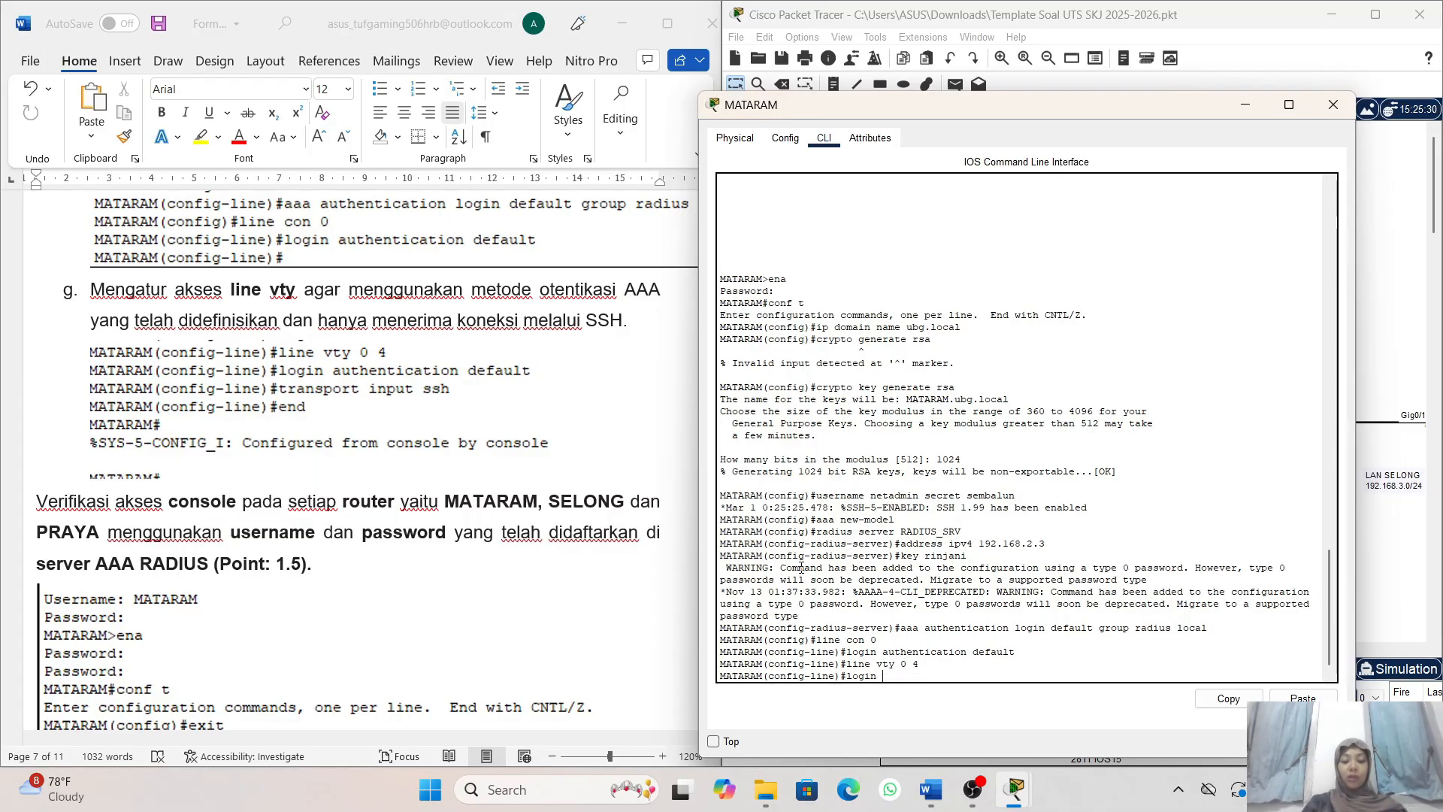
# - Apply the default AAA method list to vty lines 0 to 4 of router MATARAM with login authentication default
pyautogui.write('login aut')
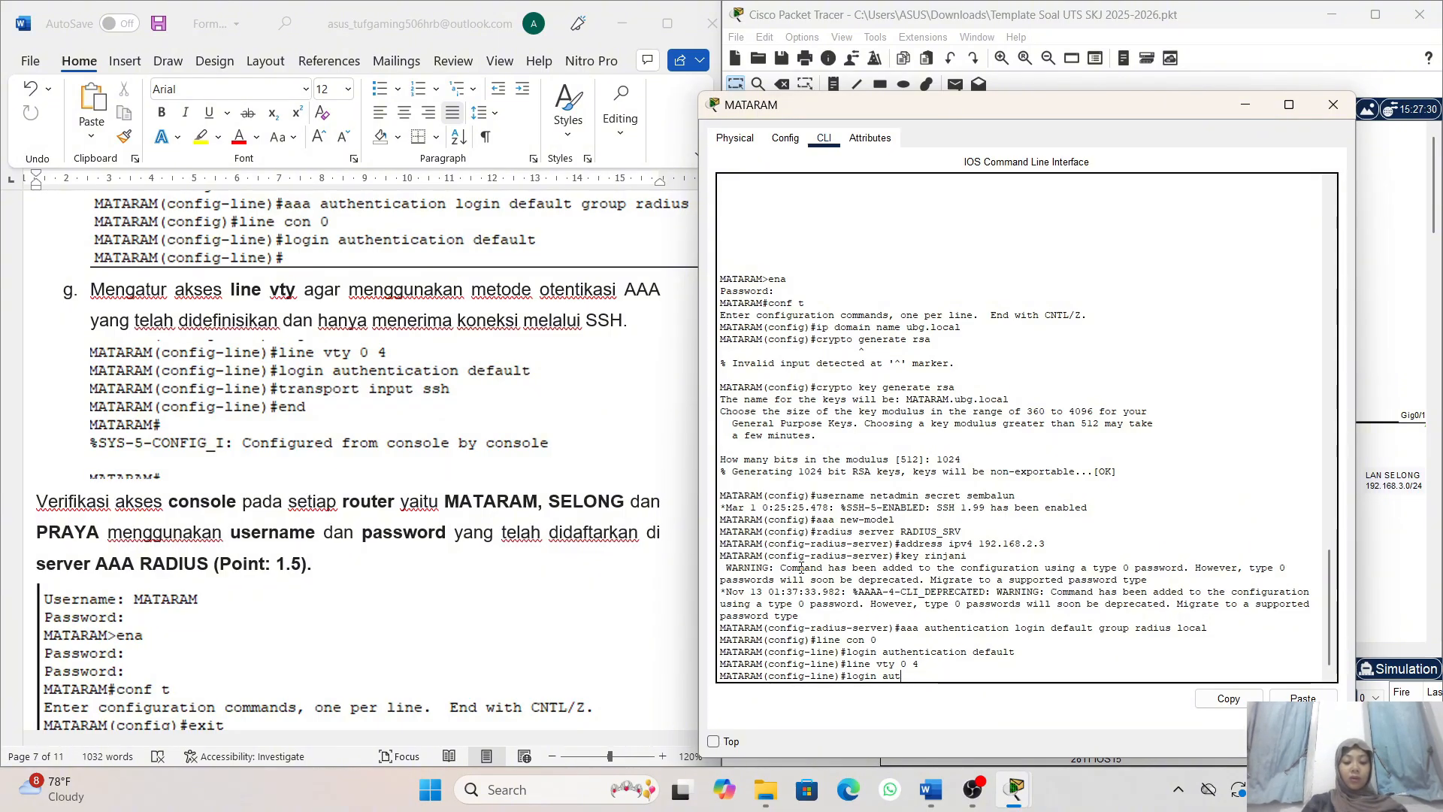
pyautogui.write('hhentic')
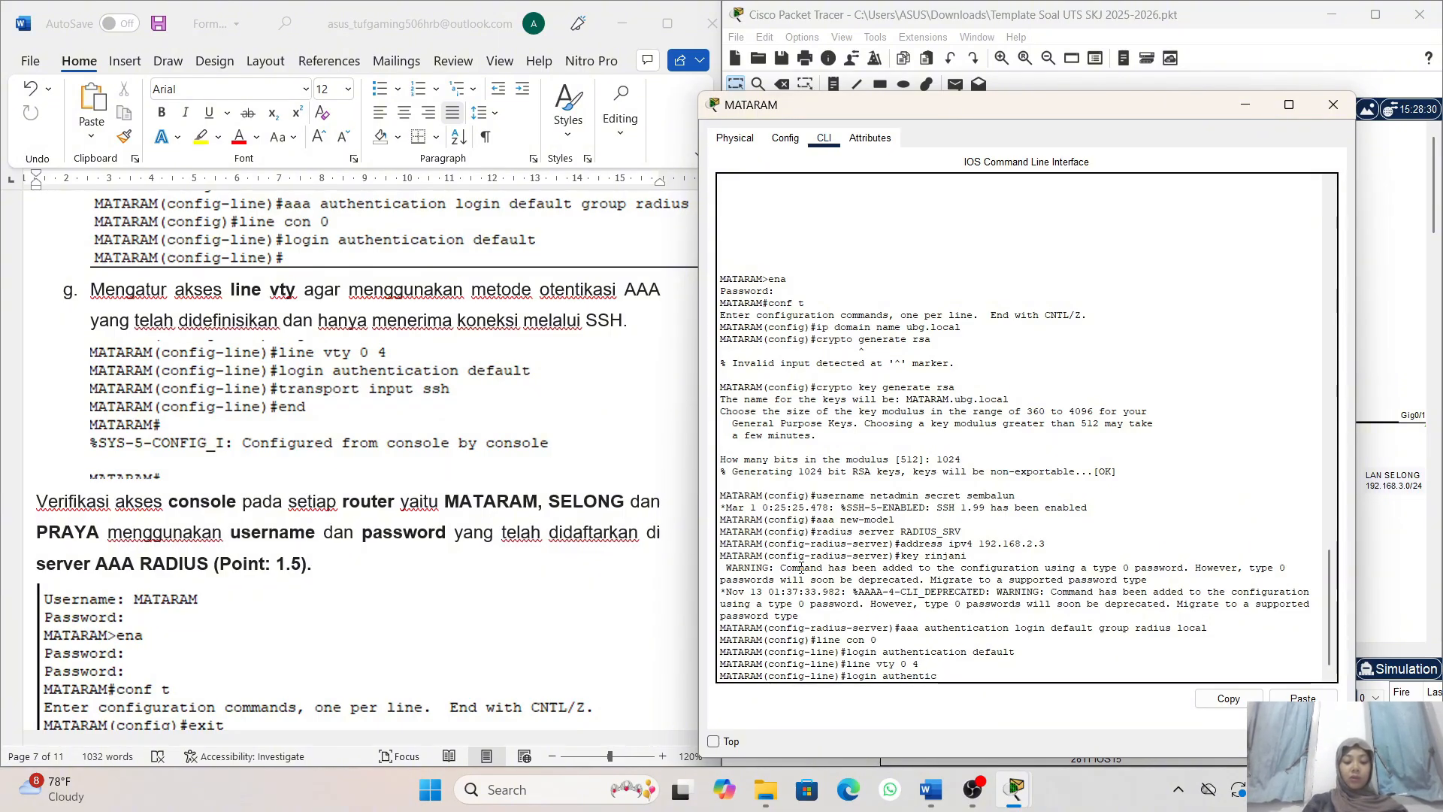
pyautogui.write('ation')
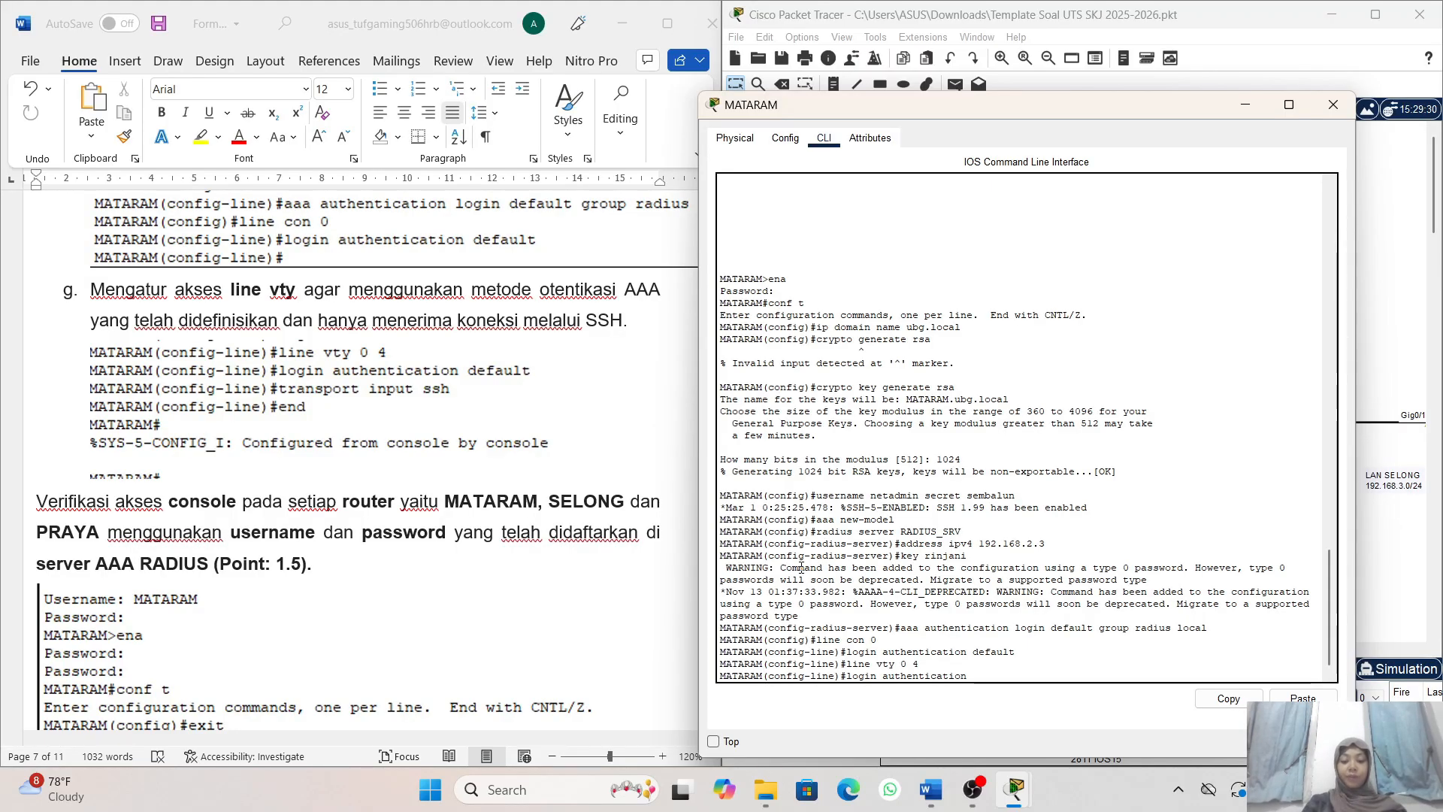
pyautogui.write(' defau')
pyautogui.write('lt')
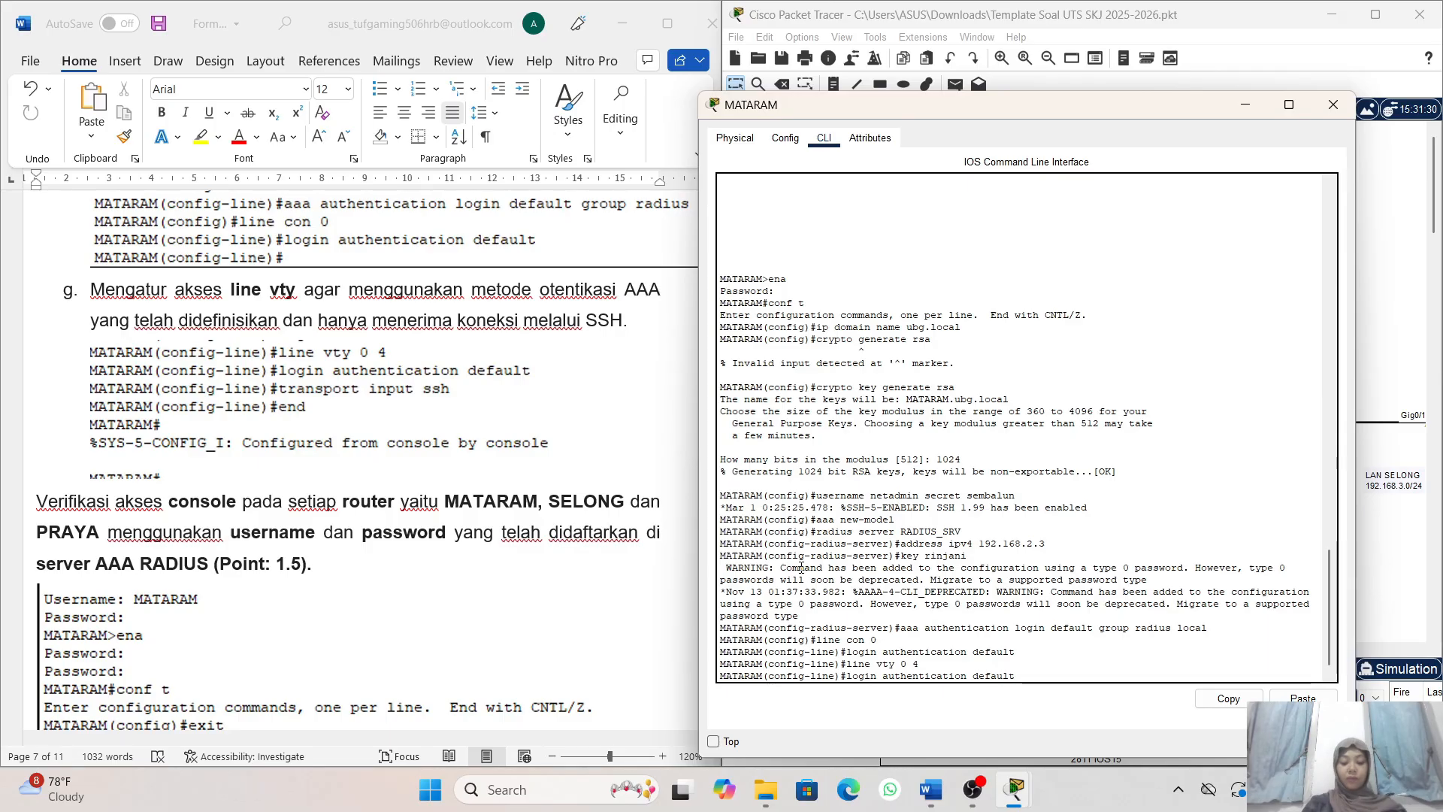
pyautogui.press('Return')
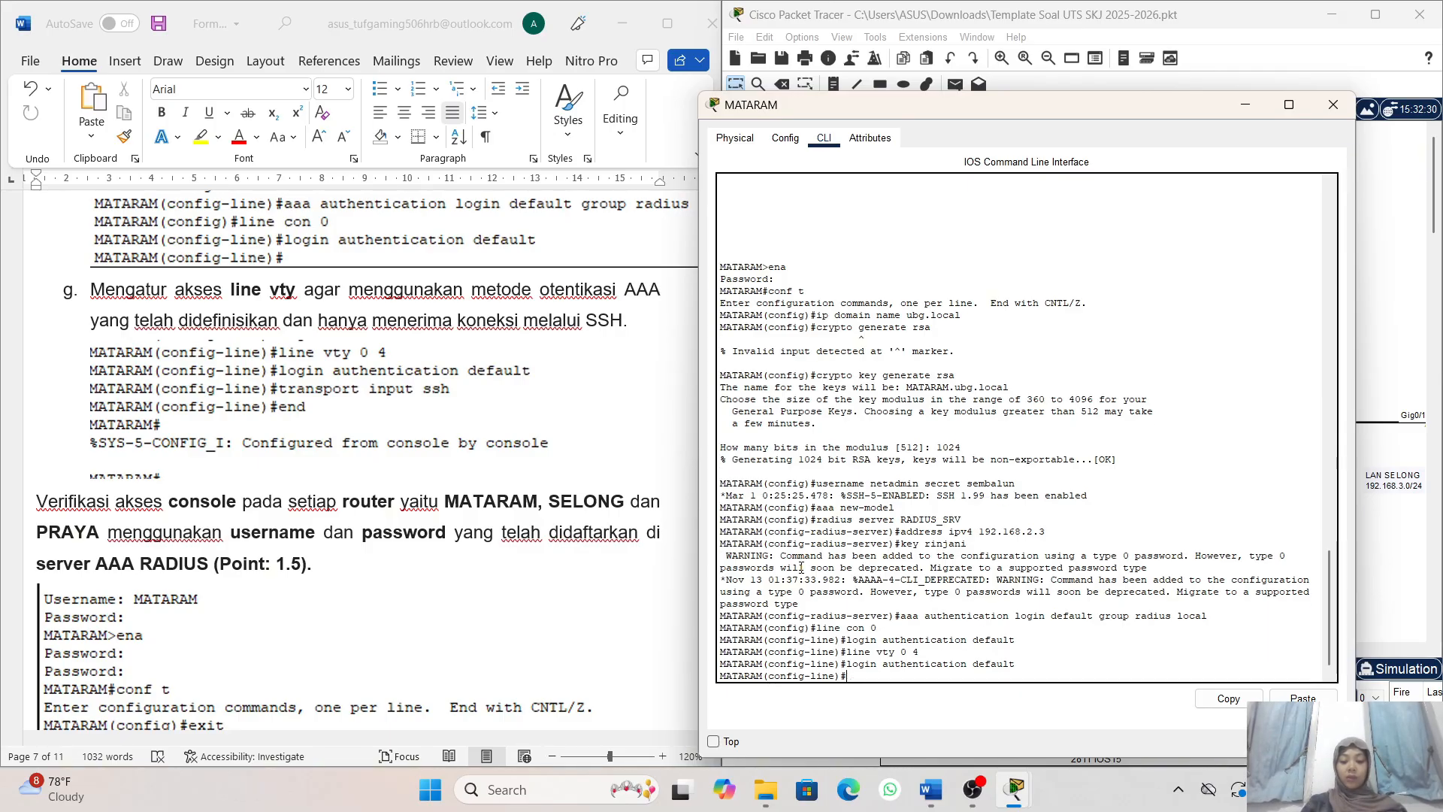
# - Restrict the vty lines of router MATARAM to SSH with transport input ssh and leave configuration mode with end
pyautogui.write('tr')
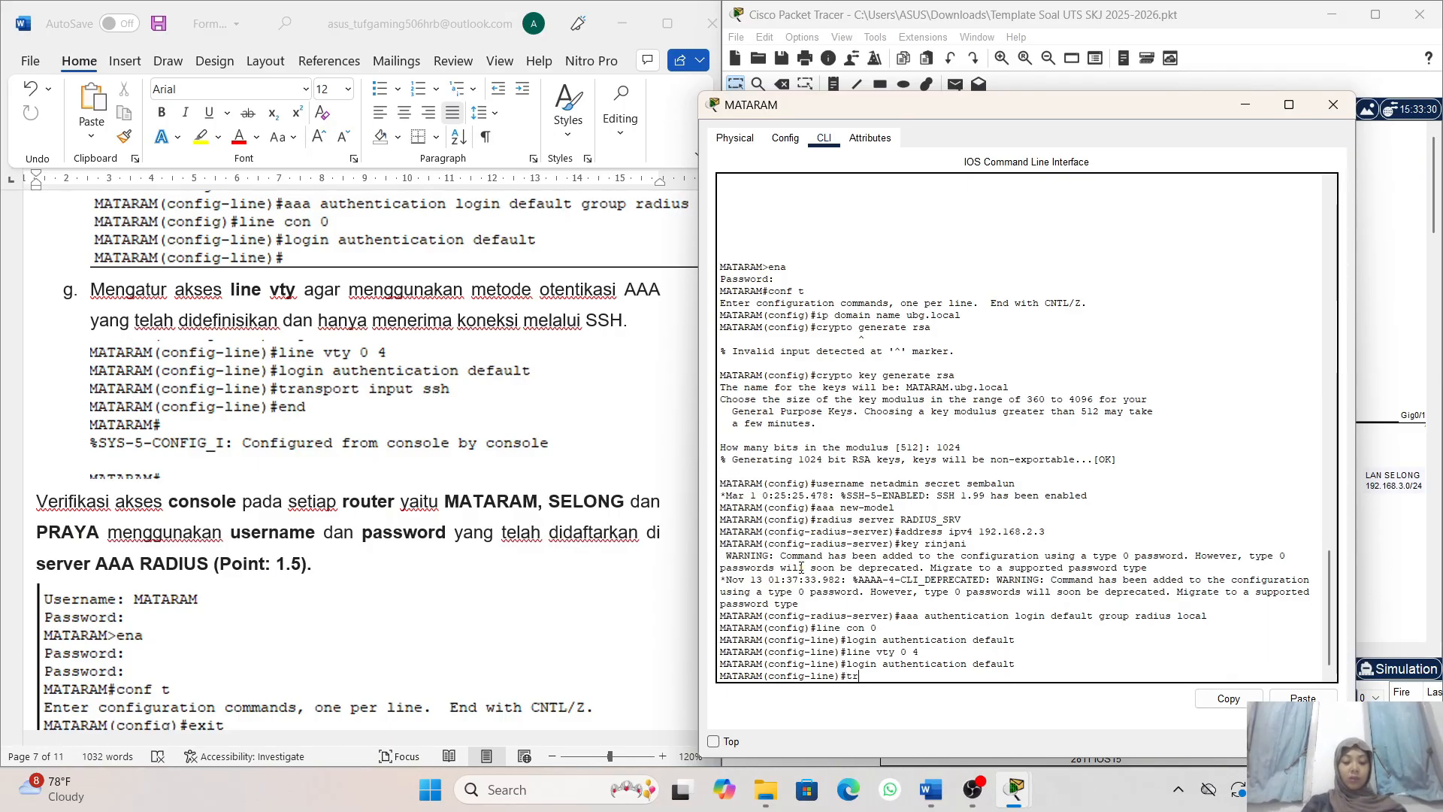
pyautogui.write('ansport')
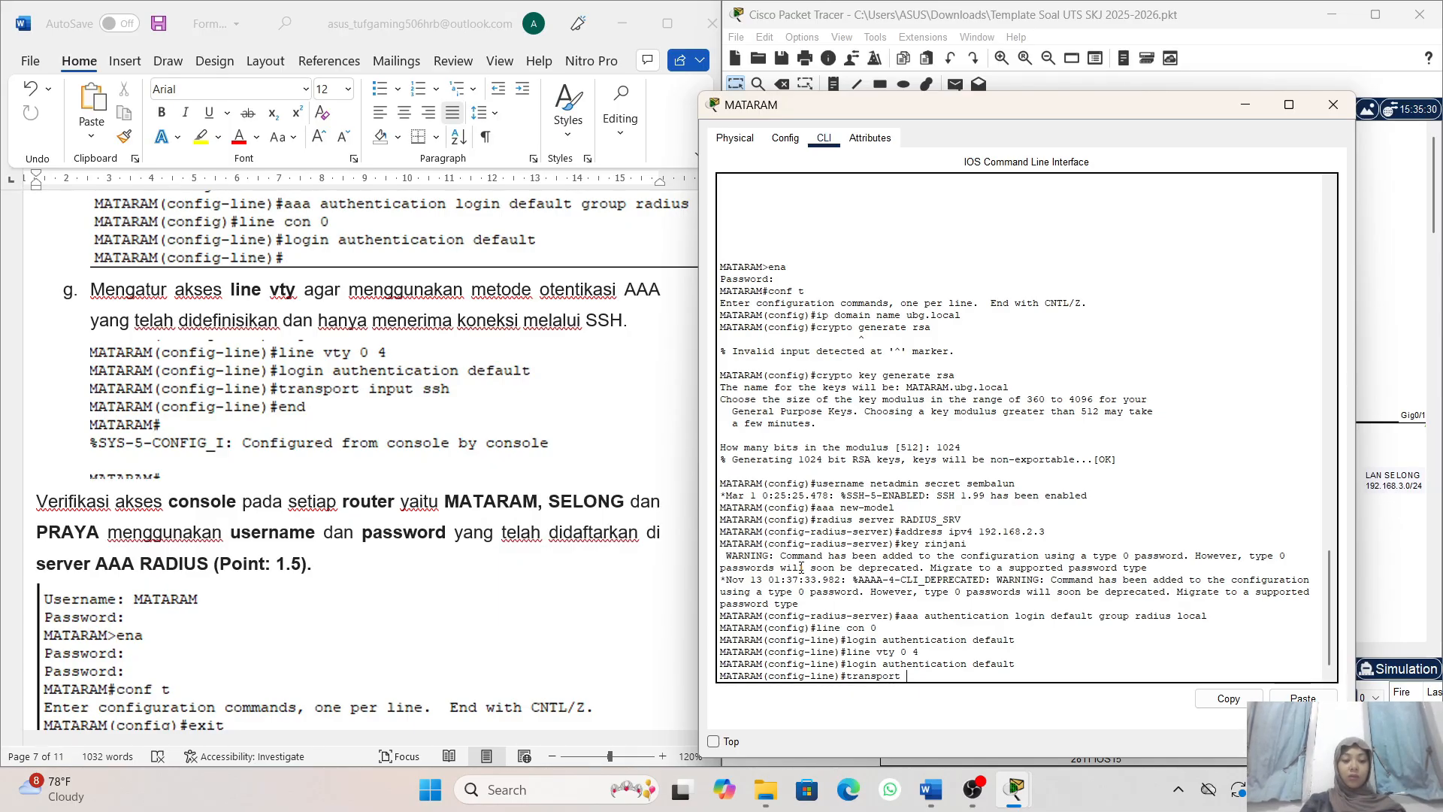
pyautogui.write(' input ssh')
pyautogui.press('Return')
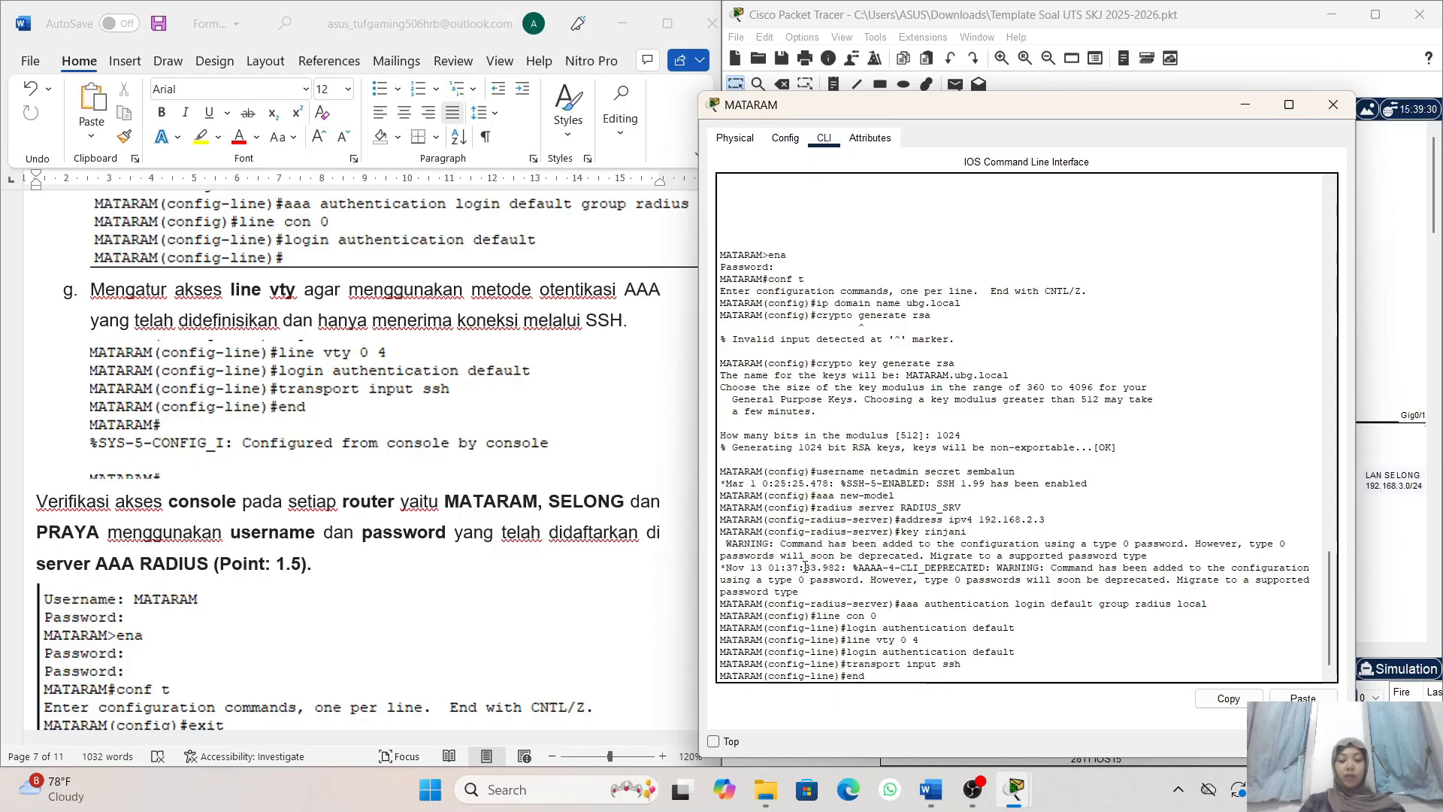
pyautogui.press('Return')
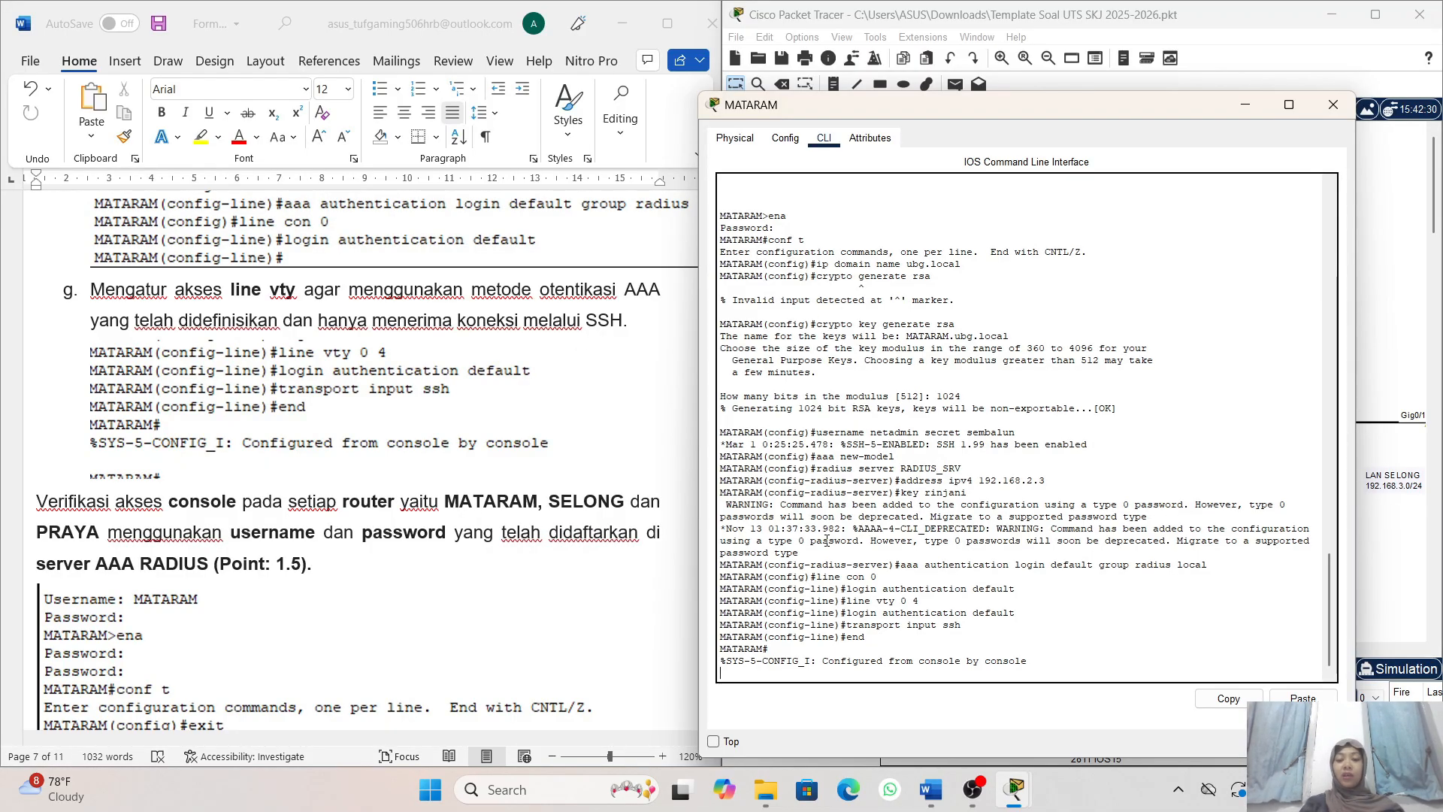
# - Go back to the beginning of task 4 in the exam document and reread the SSH Server requirements for the routers
pyautogui.scroll(15, 508, 399)
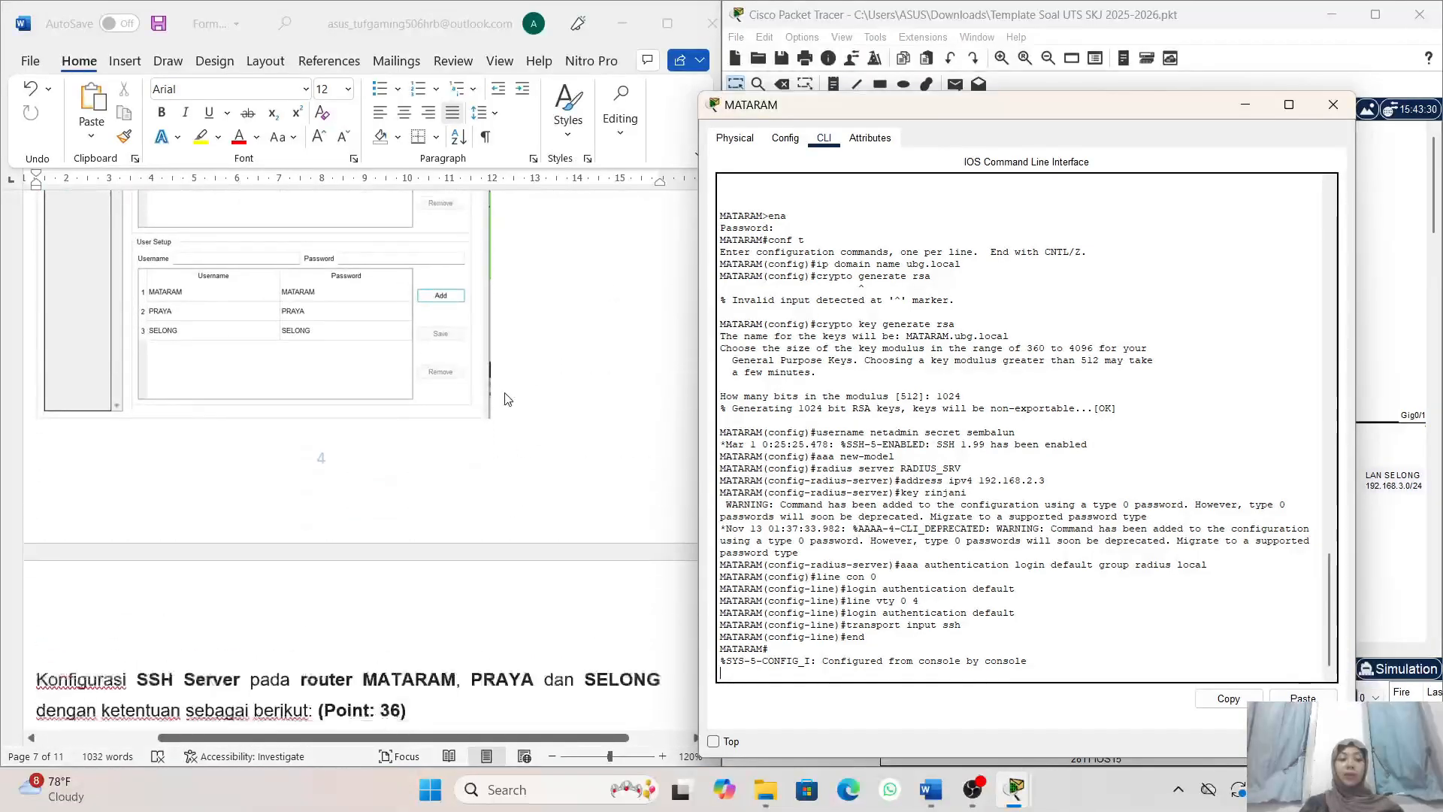
pyautogui.scroll(-3, 509, 399)
pyautogui.hscroll(-2, 509, 399)
pyautogui.scroll(-2, 508, 399)
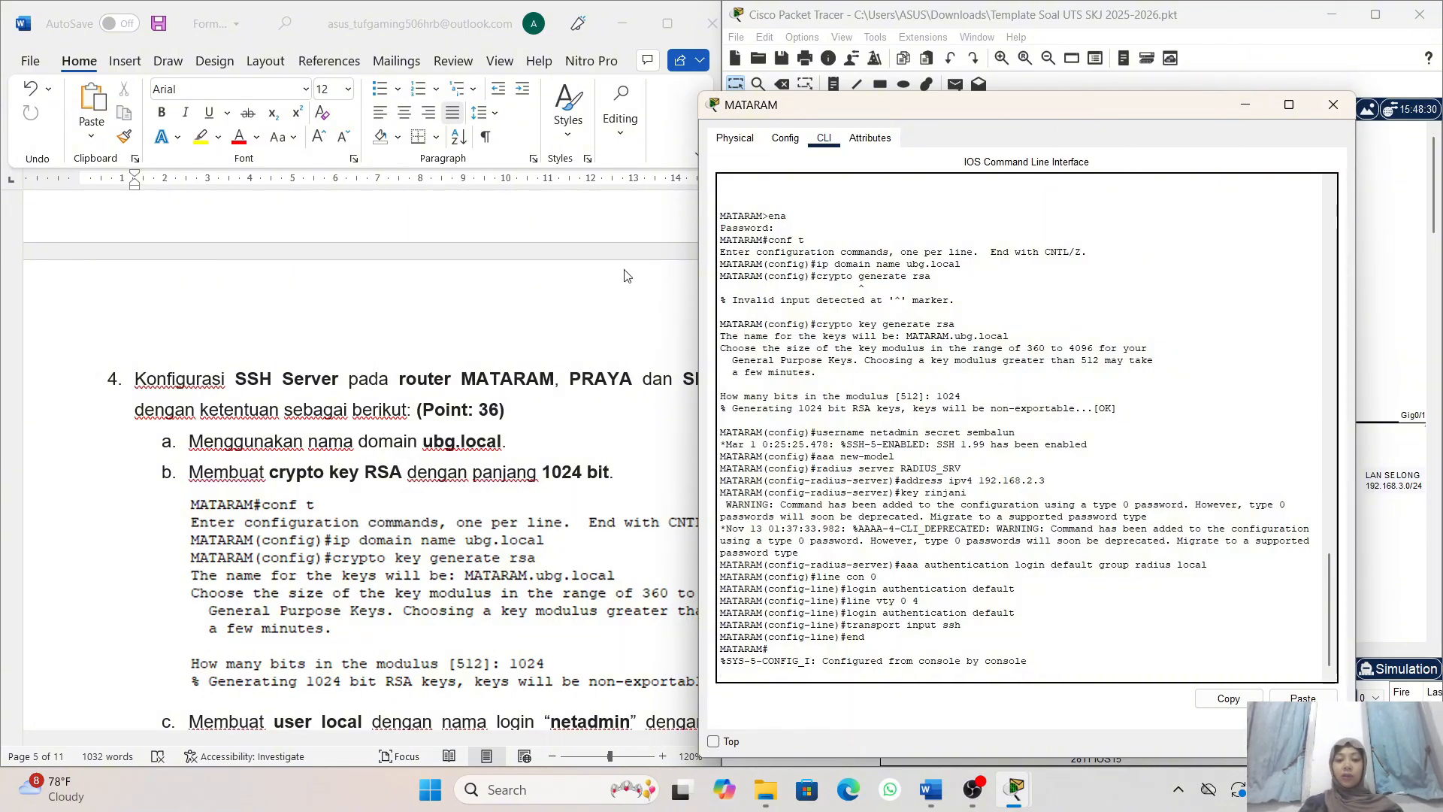
pyautogui.scroll(-2, 605, 415)
pyautogui.hscroll(1, 606, 416)
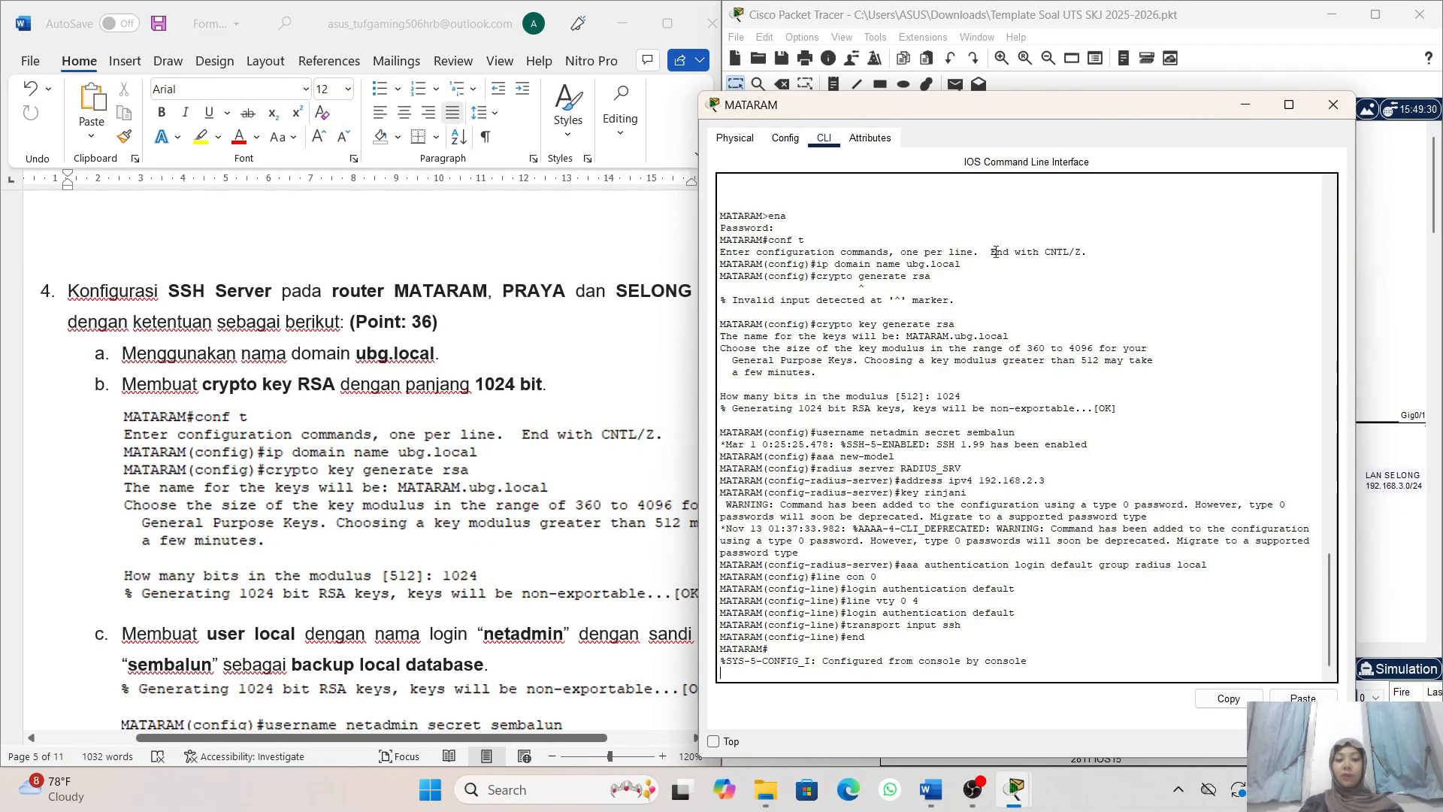
# - Move the MATARAM CLI window over the exam document so that it serves as reference and the network topology is uncovered
pyautogui.click(1251, 111)
pyautogui.scroll(-1, 1032, 321)
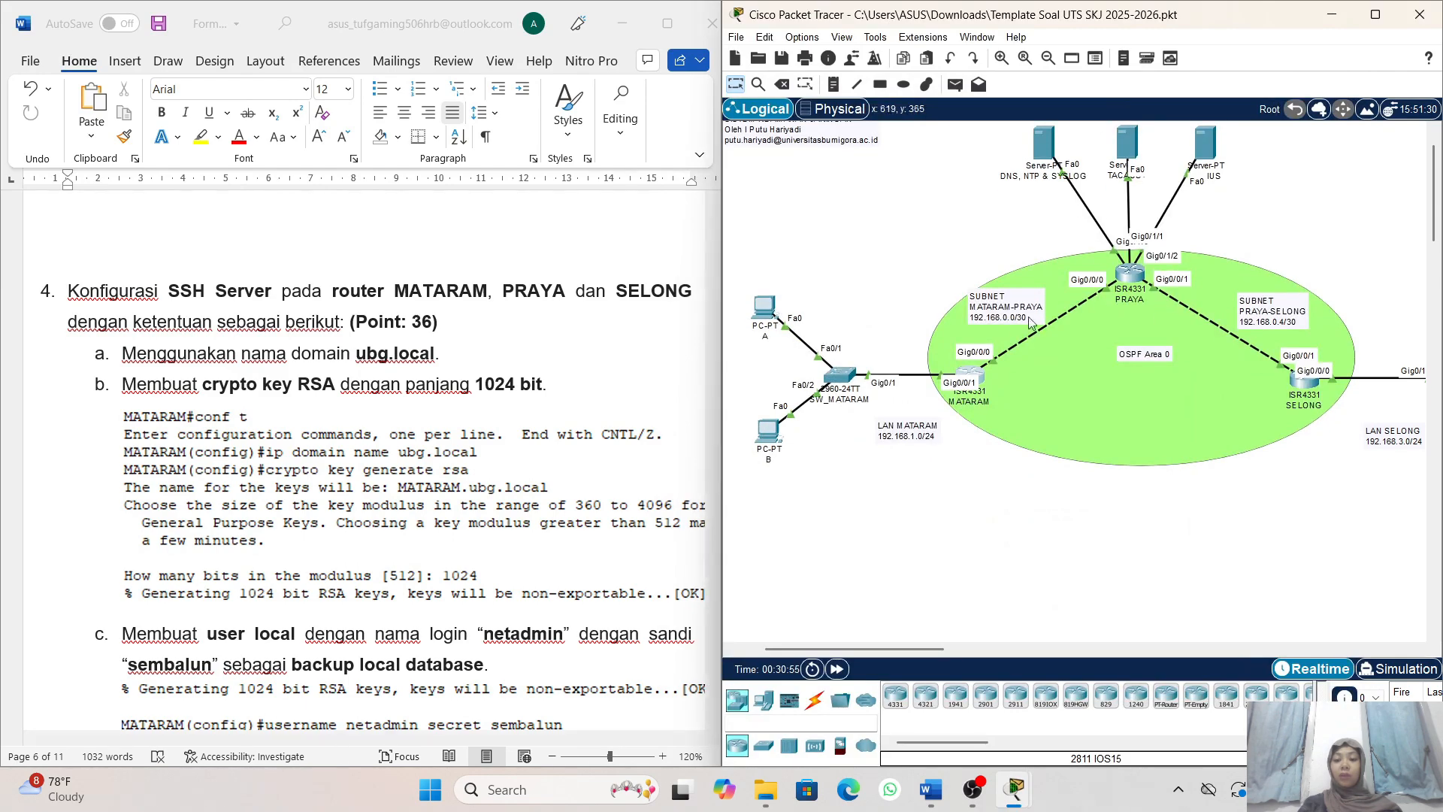
pyautogui.scroll(1, 1031, 322)
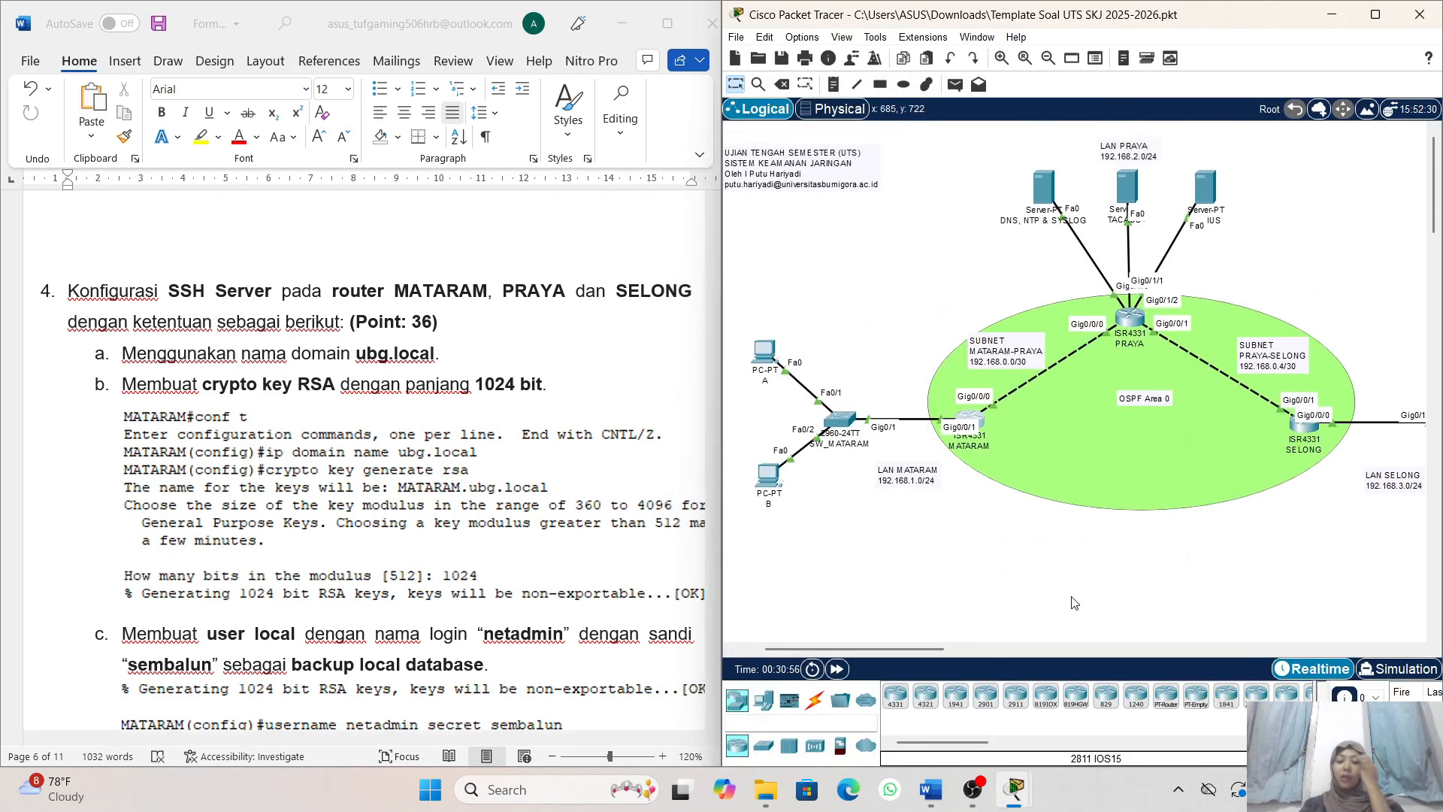
pyautogui.moveTo(1015, 785)
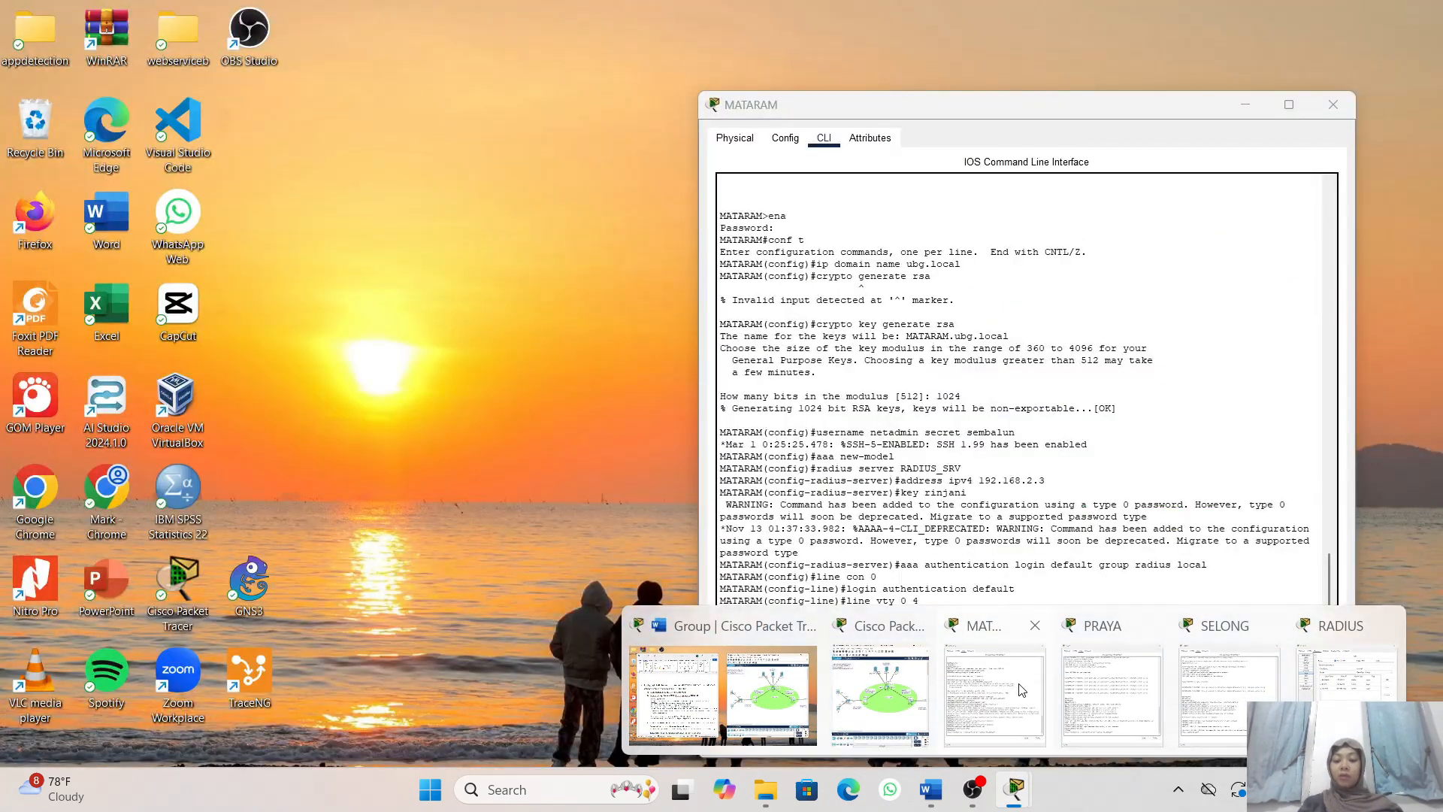
pyautogui.click(1023, 690)
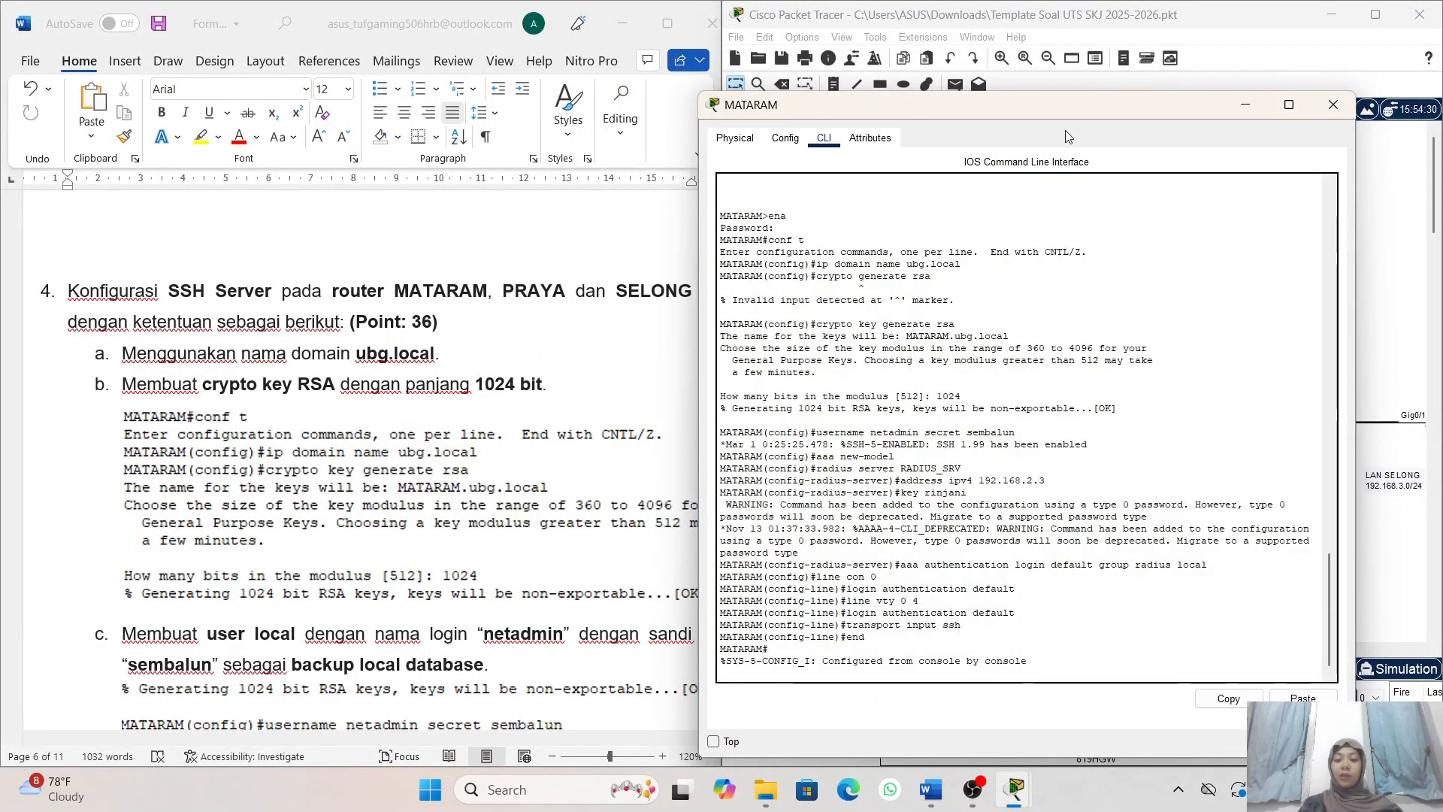
pyautogui.moveTo(1105, 109); pyautogui.dragTo(718, 105)
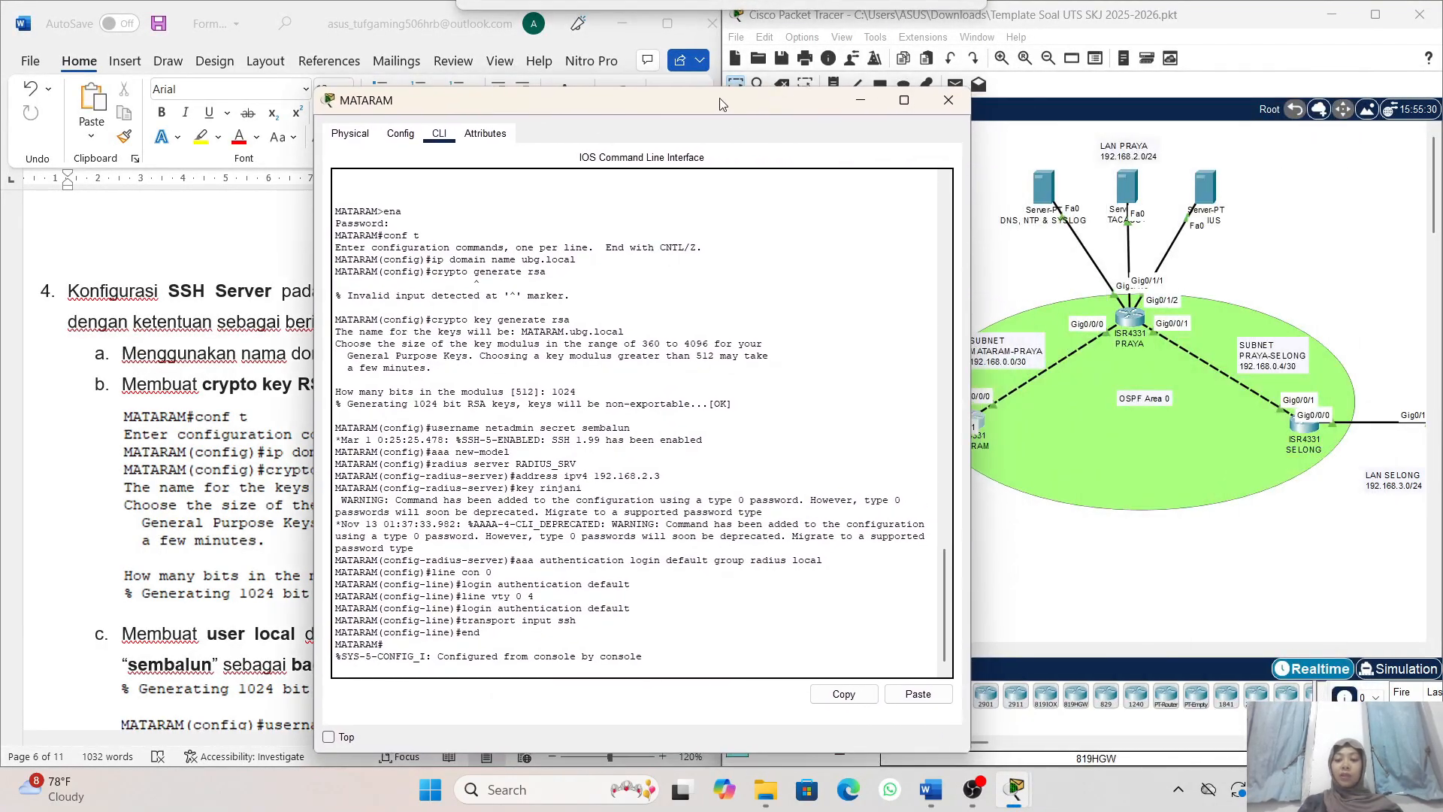
pyautogui.moveTo(632, 90); pyautogui.dragTo(417, 80)
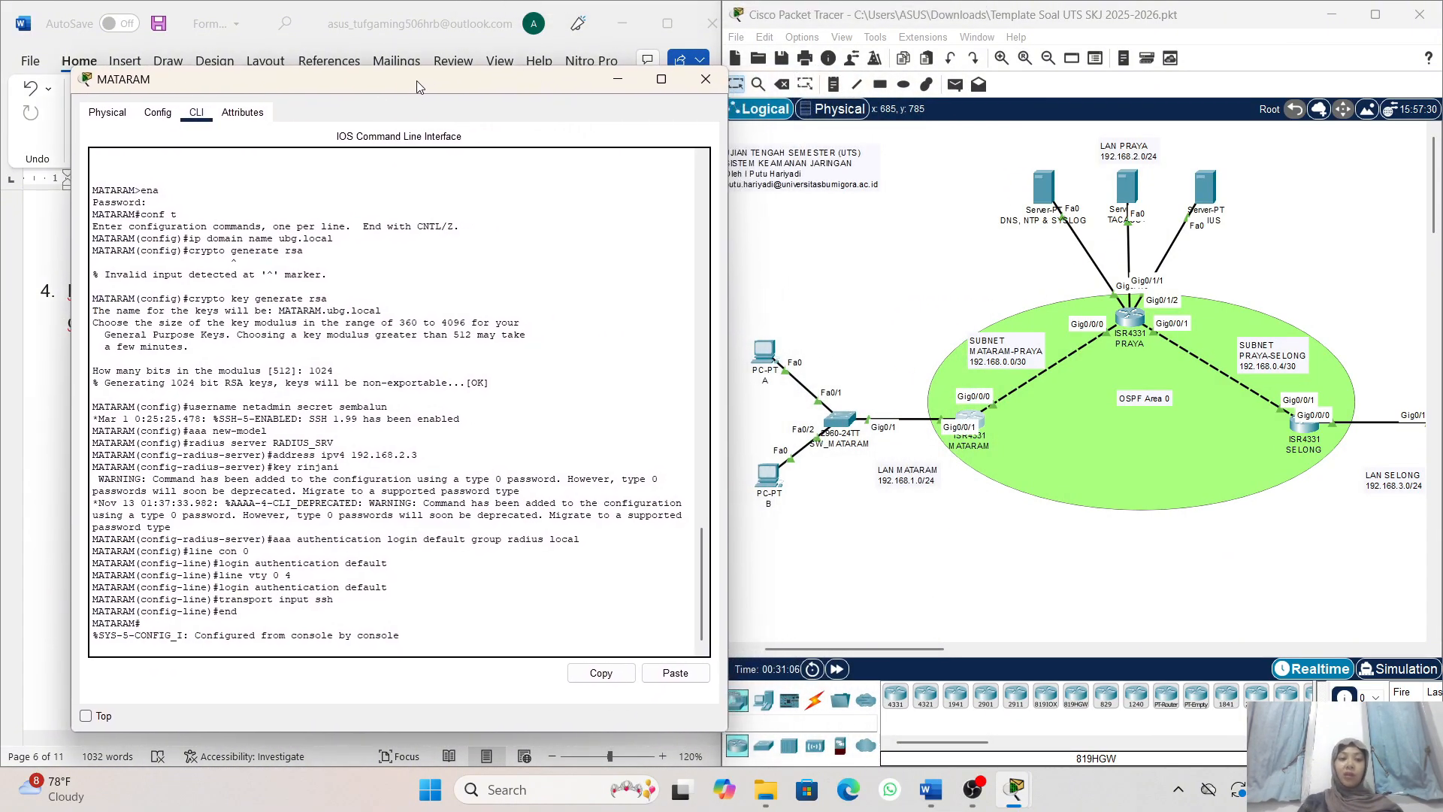
# - Open the CLI of router PRAYA, enter privileged mode with the enable password and start global configuration mode
pyautogui.click(1135, 315)
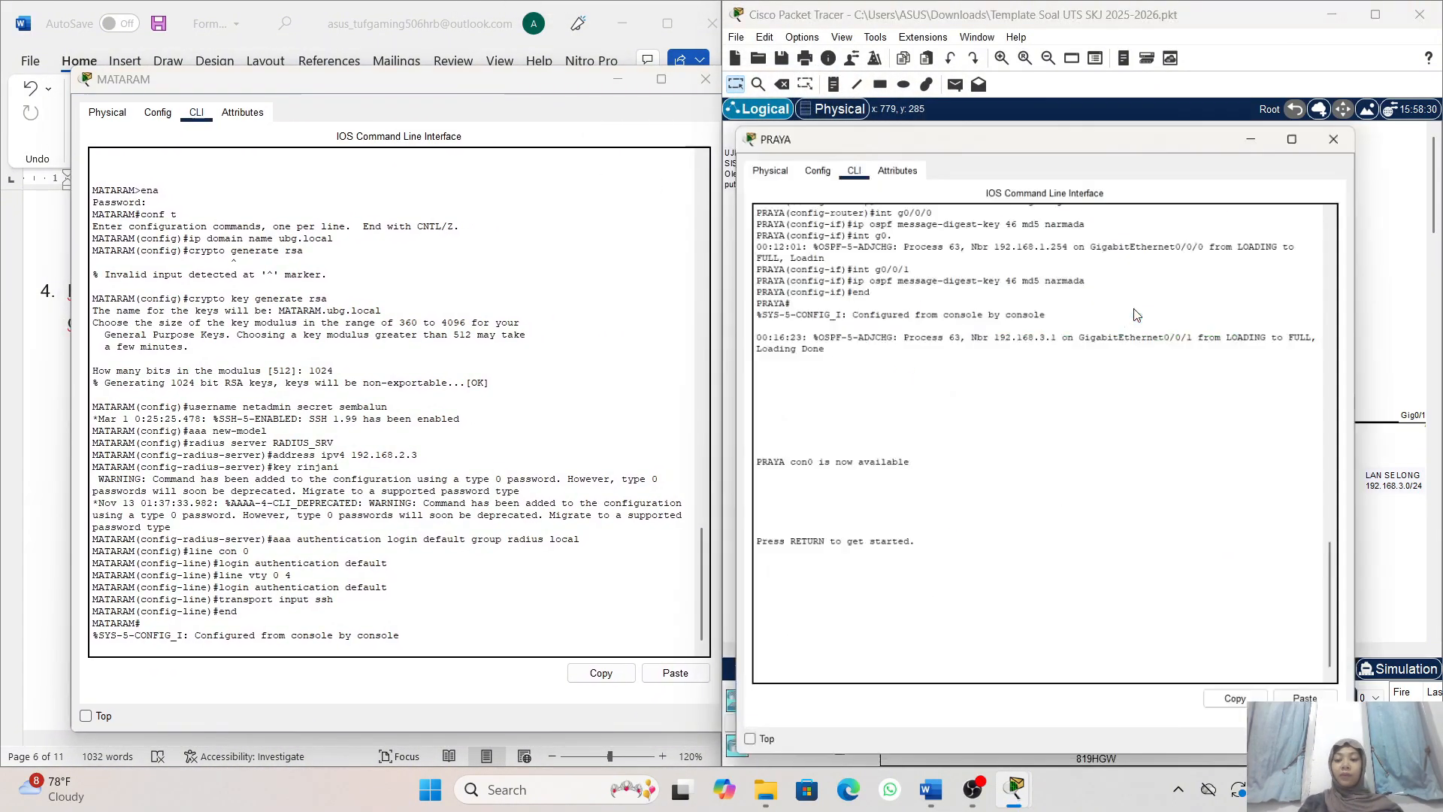
pyautogui.doubleClick(1135, 311)
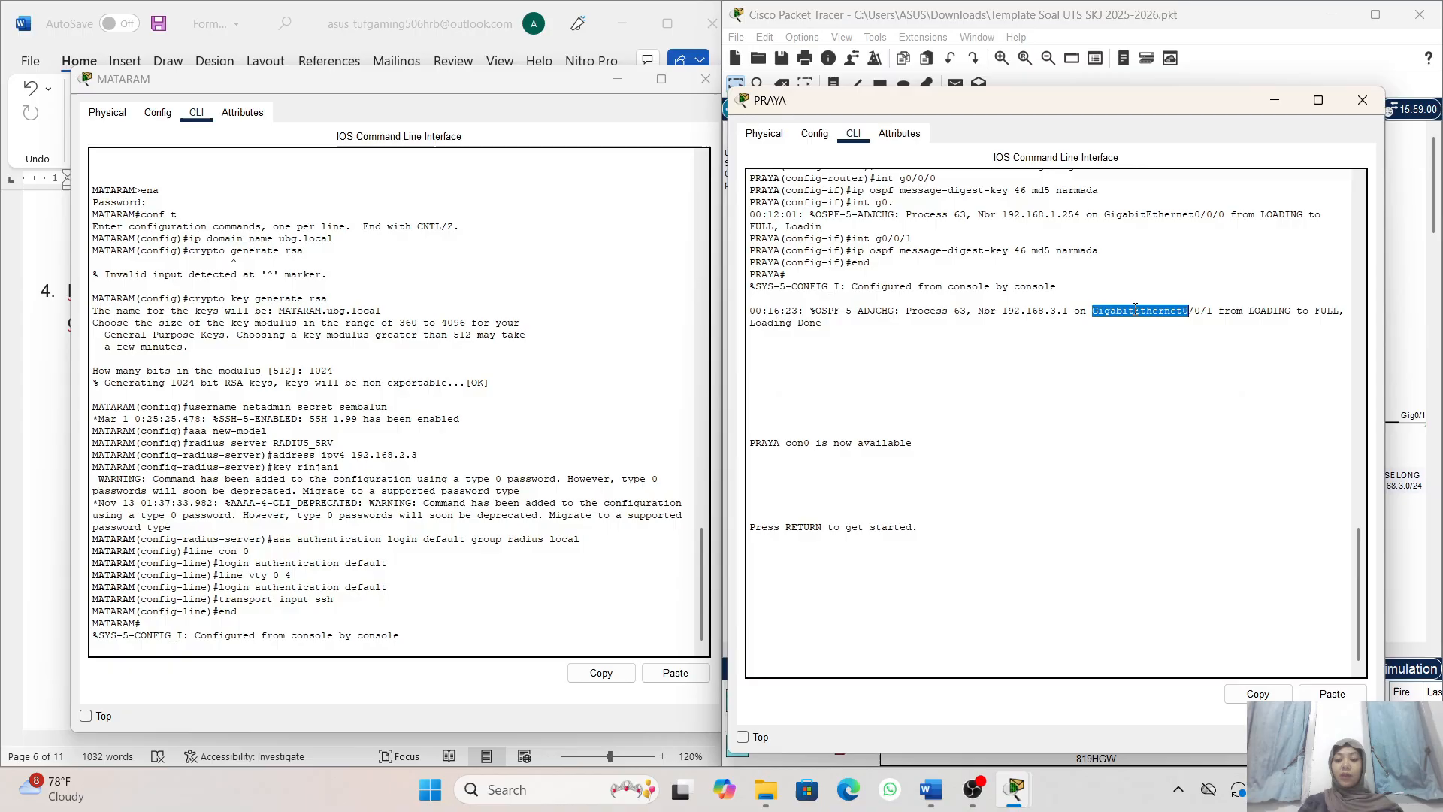
pyautogui.click(1055, 633)
pyautogui.press('Return')
pyautogui.write('ena')
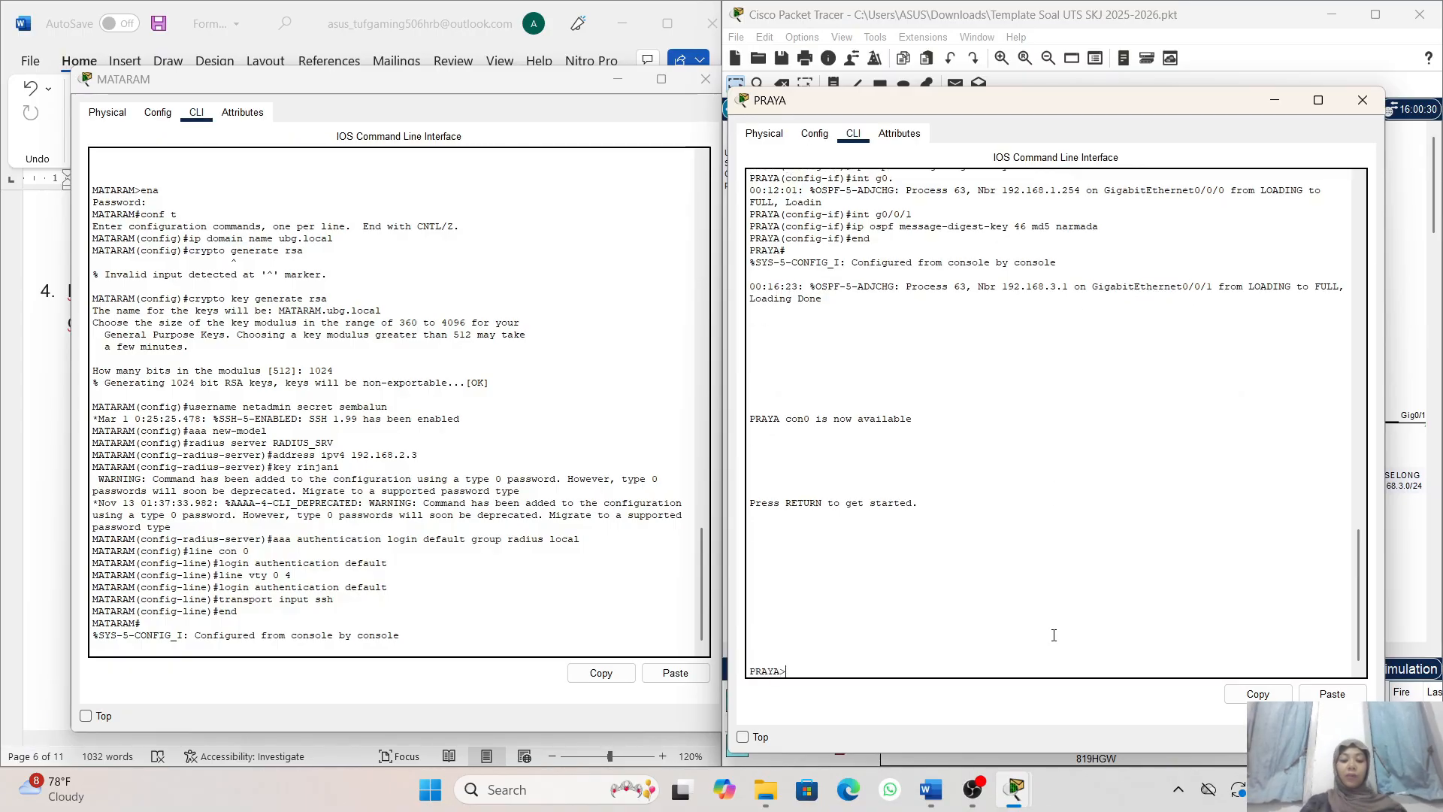
pyautogui.press('Return')
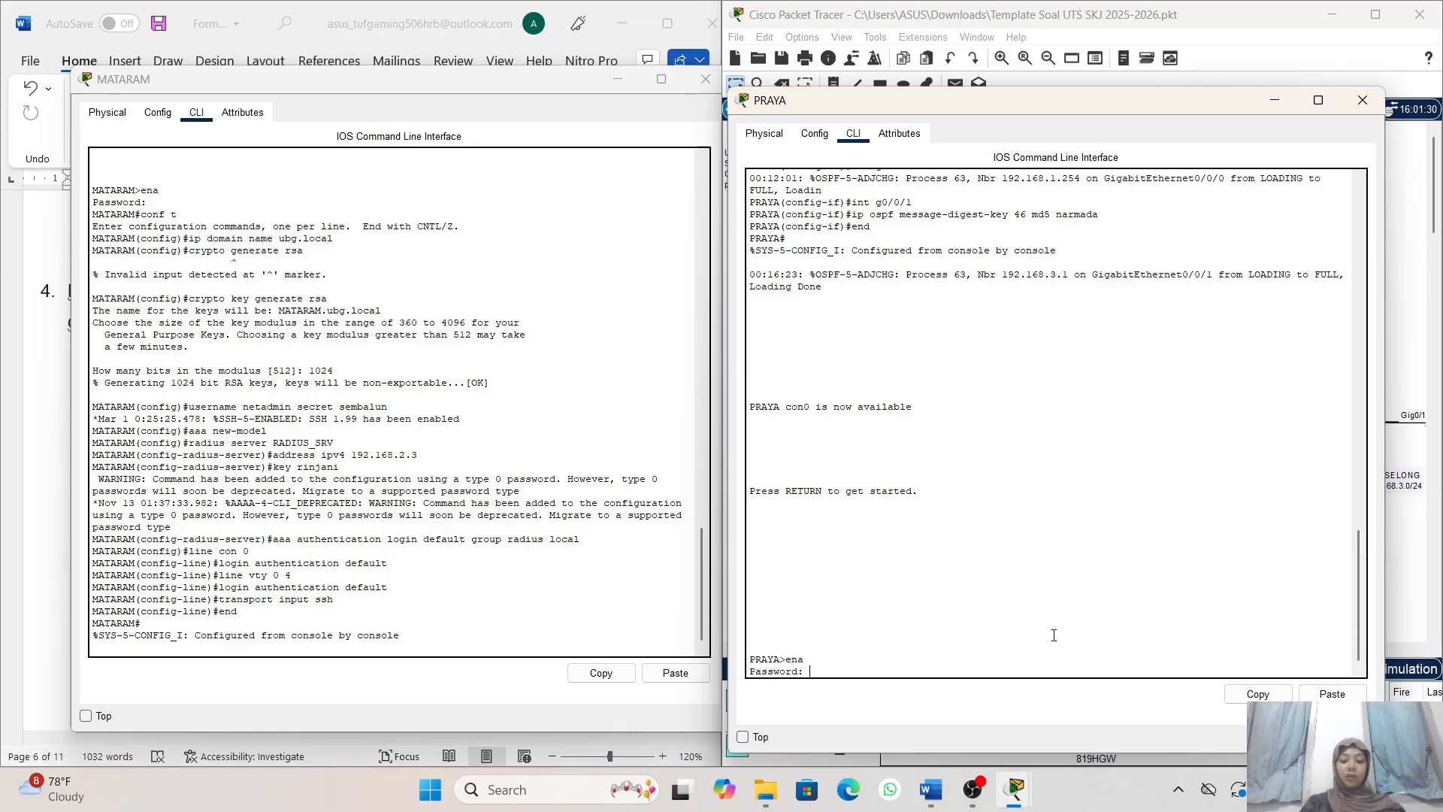
pyautogui.press('Return')
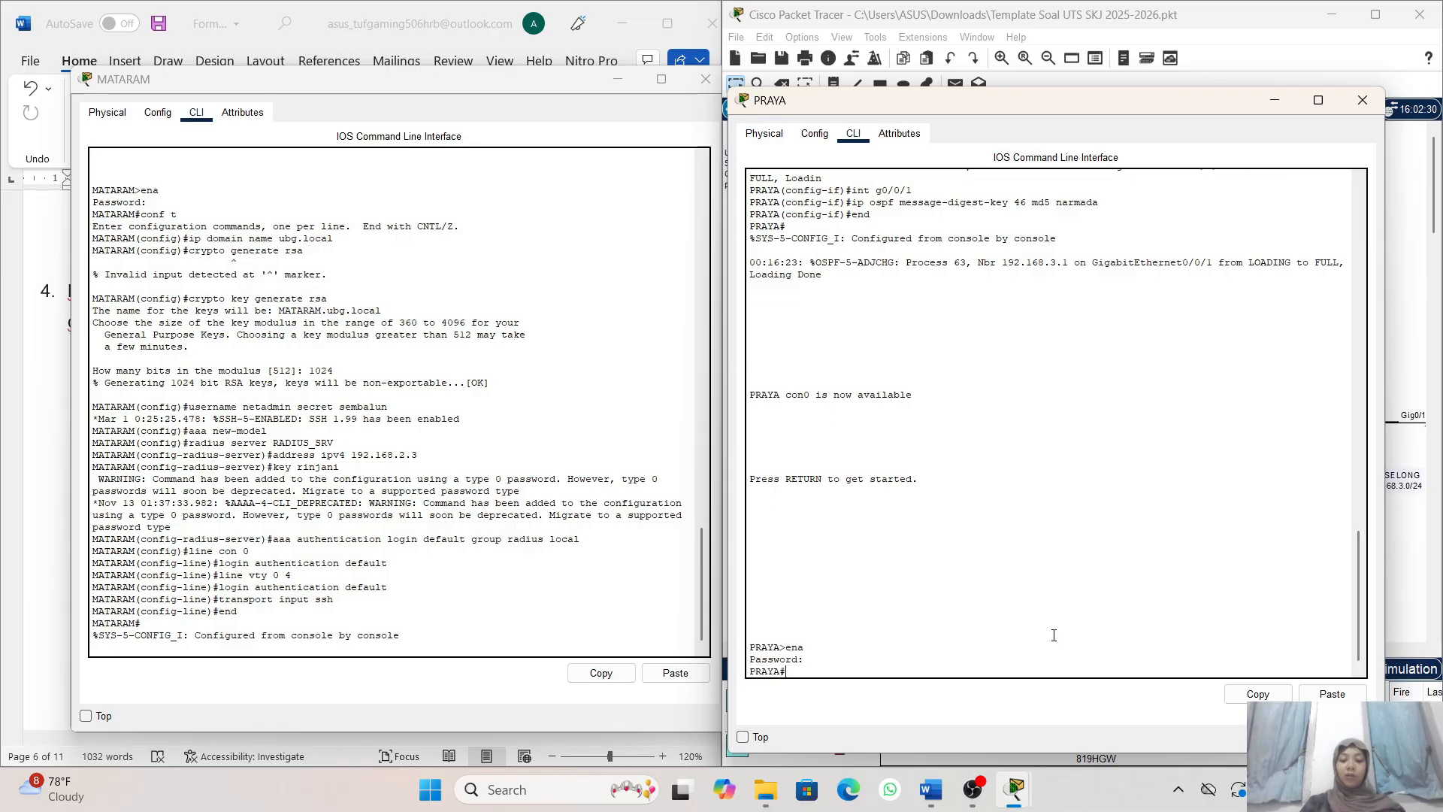
pyautogui.write('co')
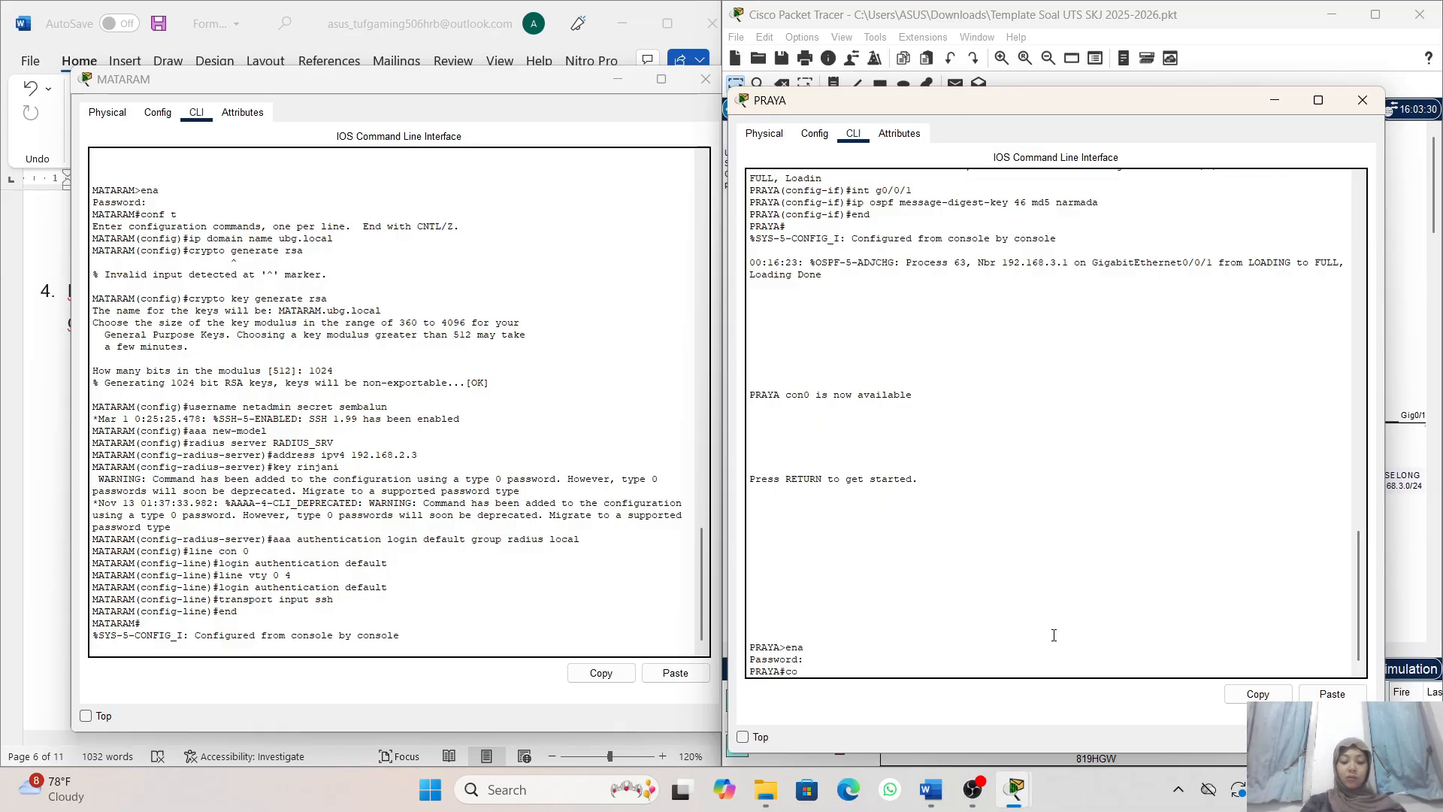
pyautogui.write('nf t')
pyautogui.press('Return')
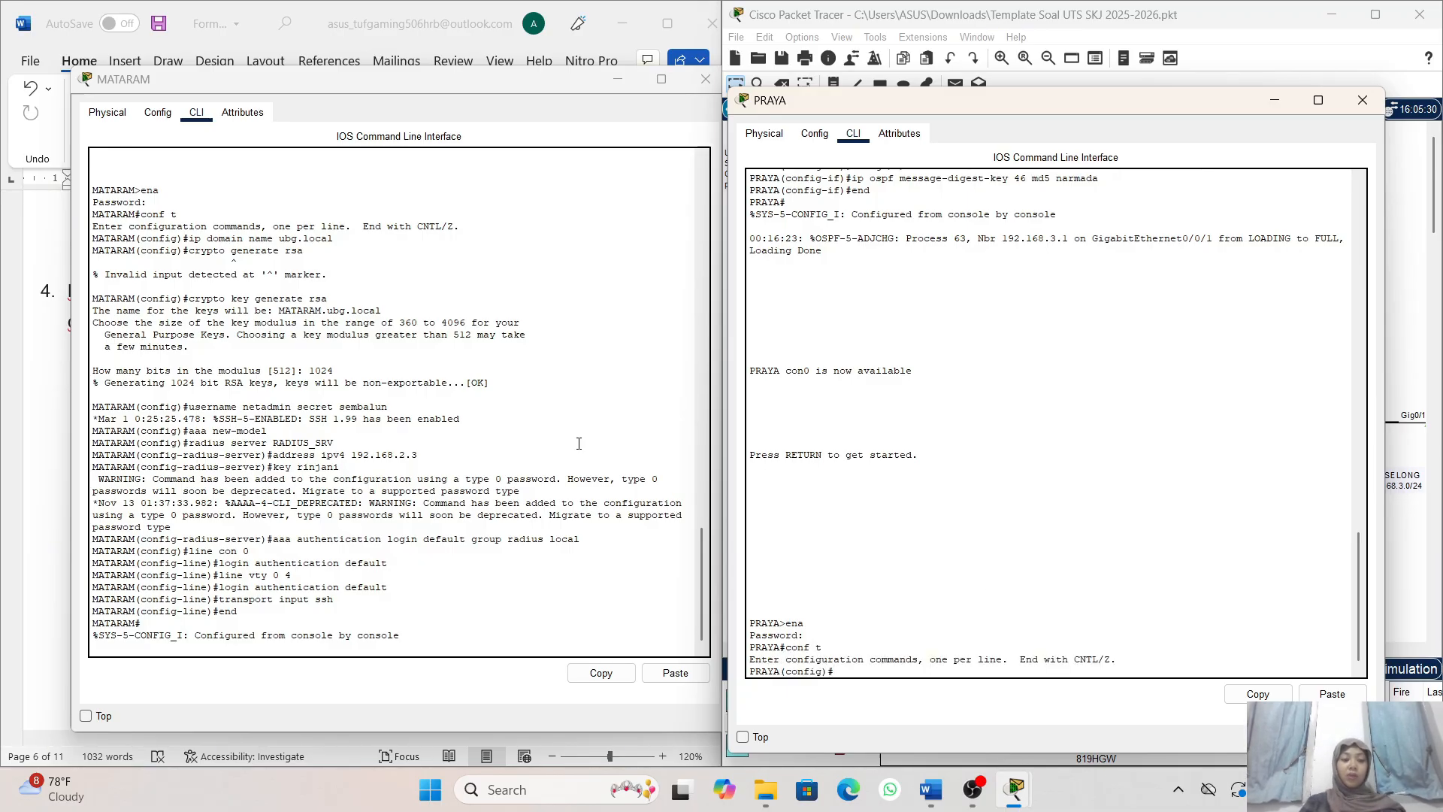
# - Copy the domain name command from the MATARAM CLI and run it on PRAYA to set the domain name ubg.local
pyautogui.rightClick(398, 362)
pyautogui.click(316, 269)
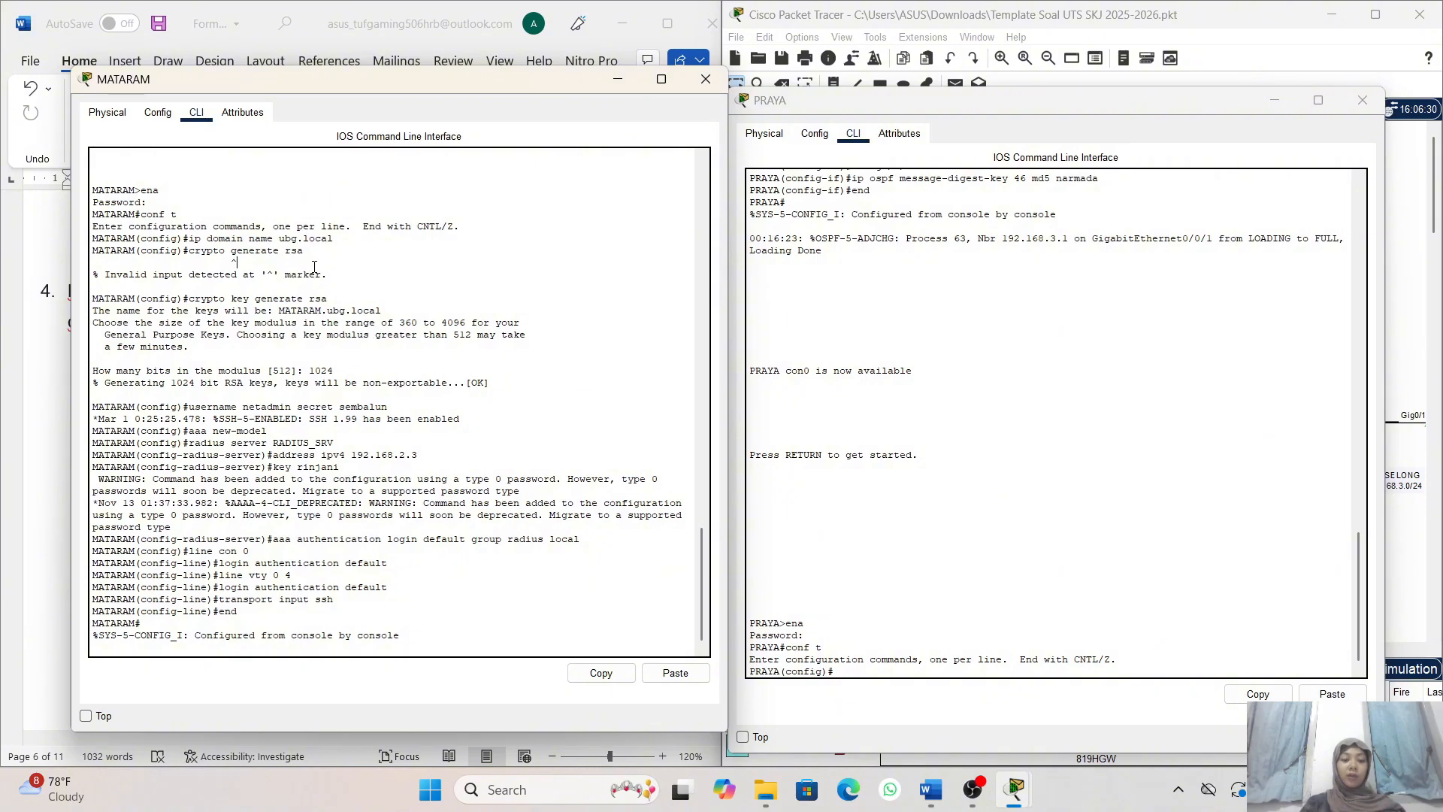
pyautogui.moveTo(335, 239); pyautogui.dragTo(188, 242)
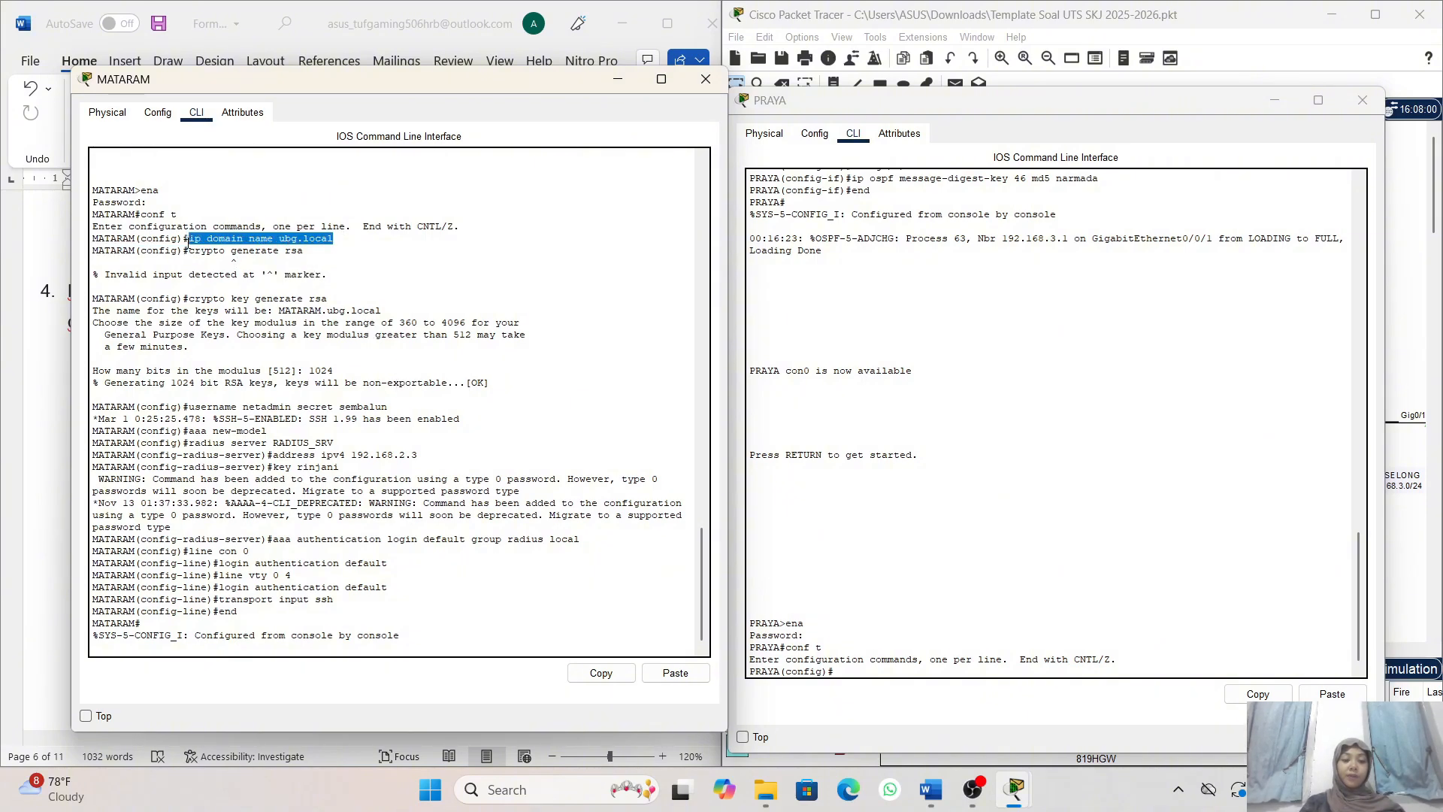
pyautogui.click(601, 673)
pyautogui.click(837, 677)
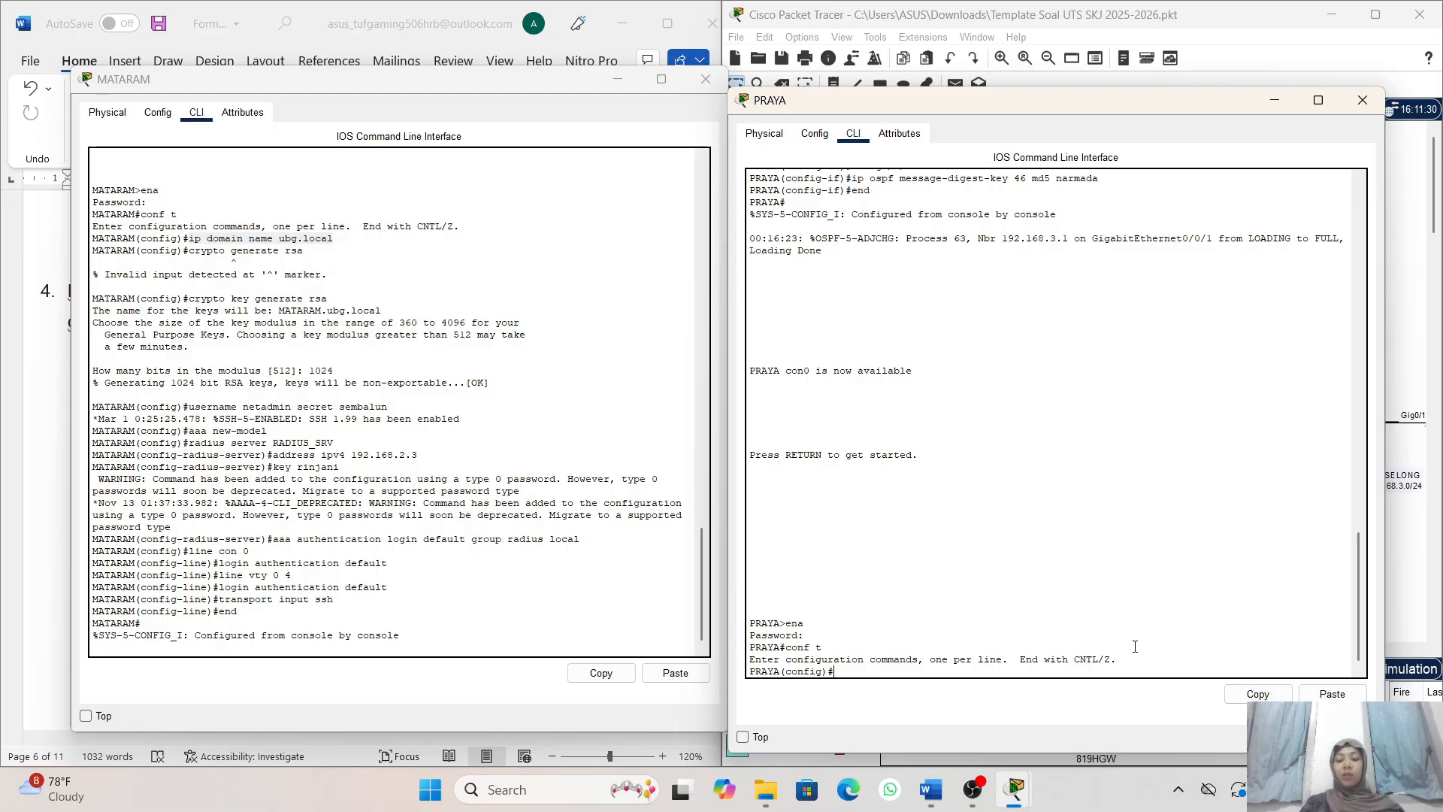
pyautogui.click(1332, 693)
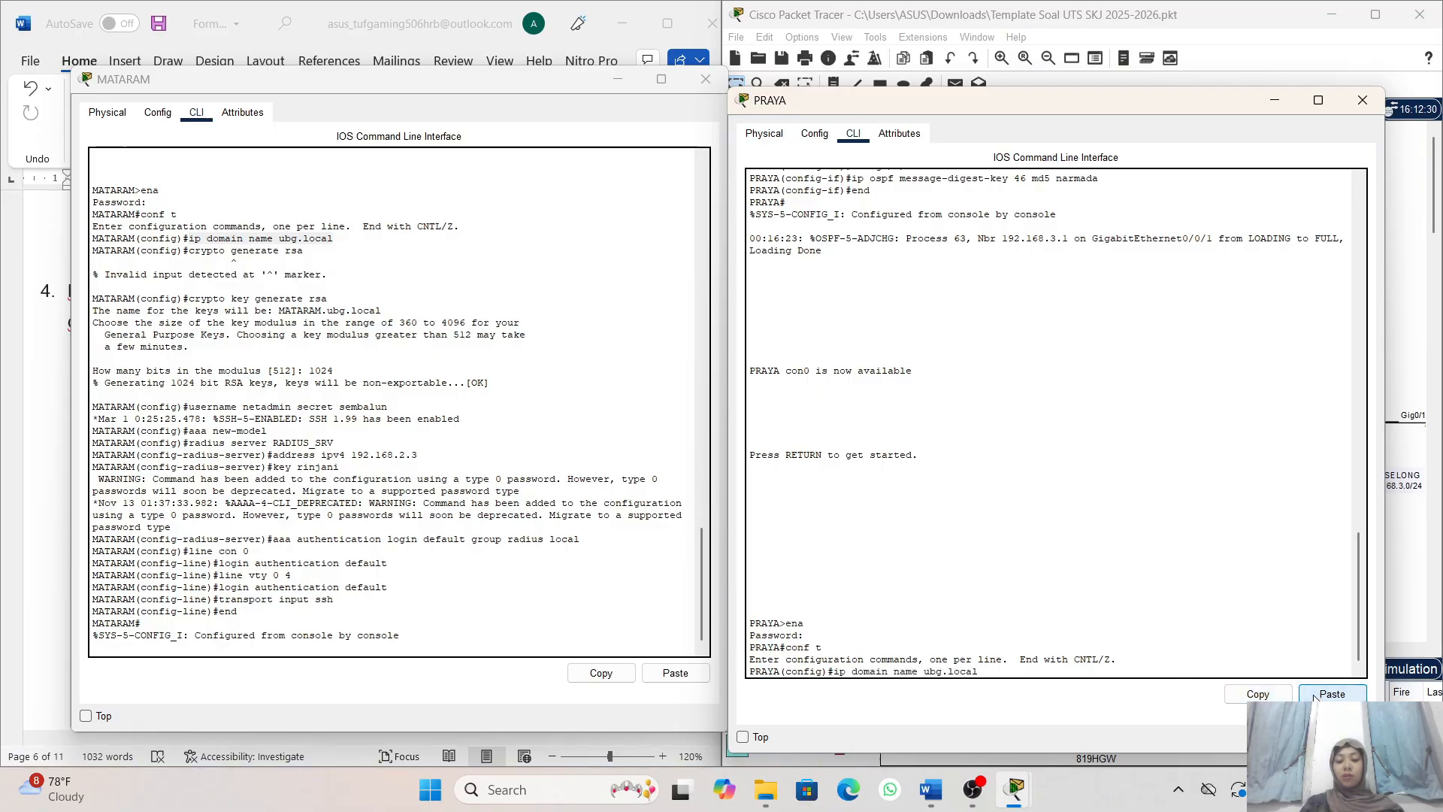
pyautogui.press('Return')
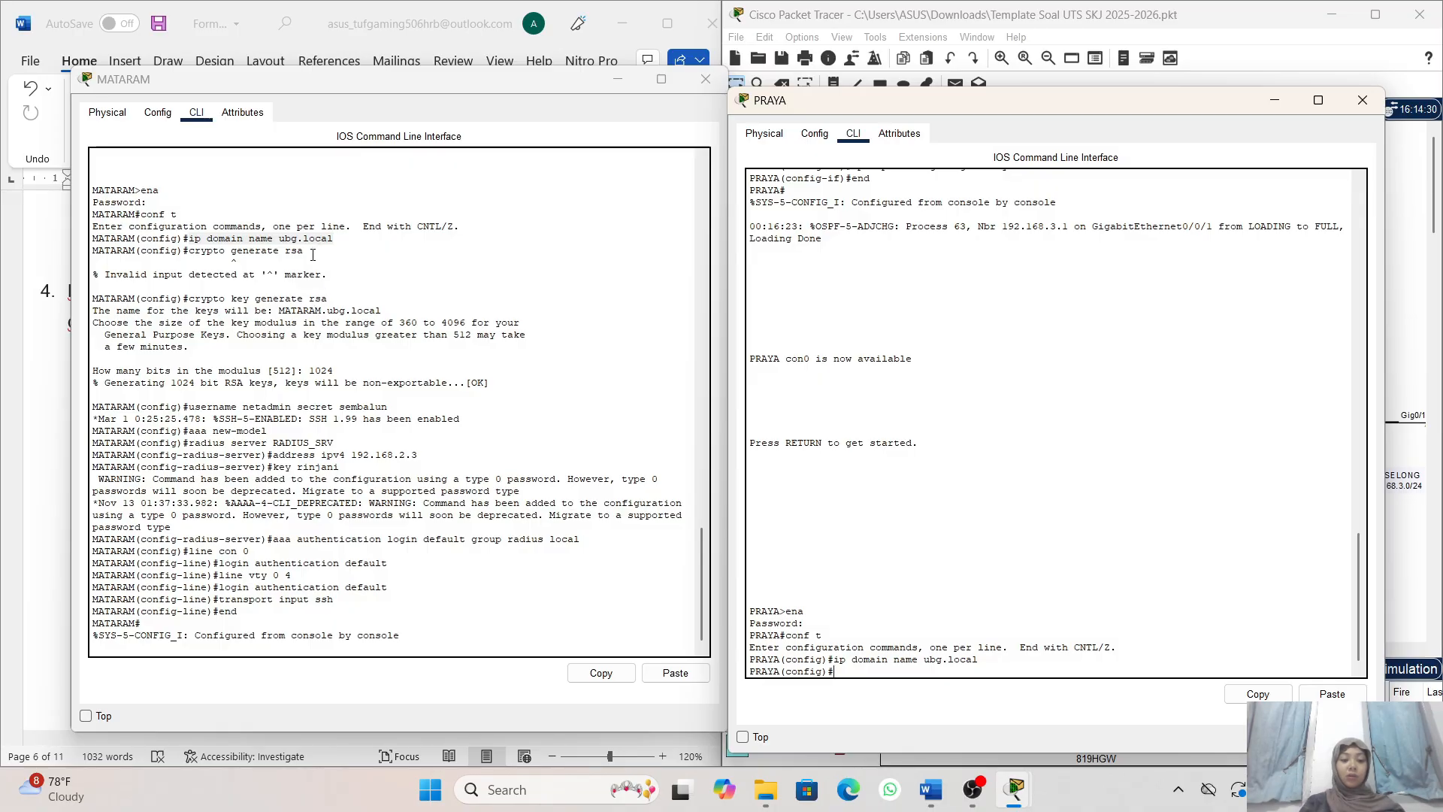
# - Generate the RSA key pair on router PRAYA with crypto key generate rsa and a modulus of 1024 bits
pyautogui.moveTo(310, 253); pyautogui.dragTo(292, 250)
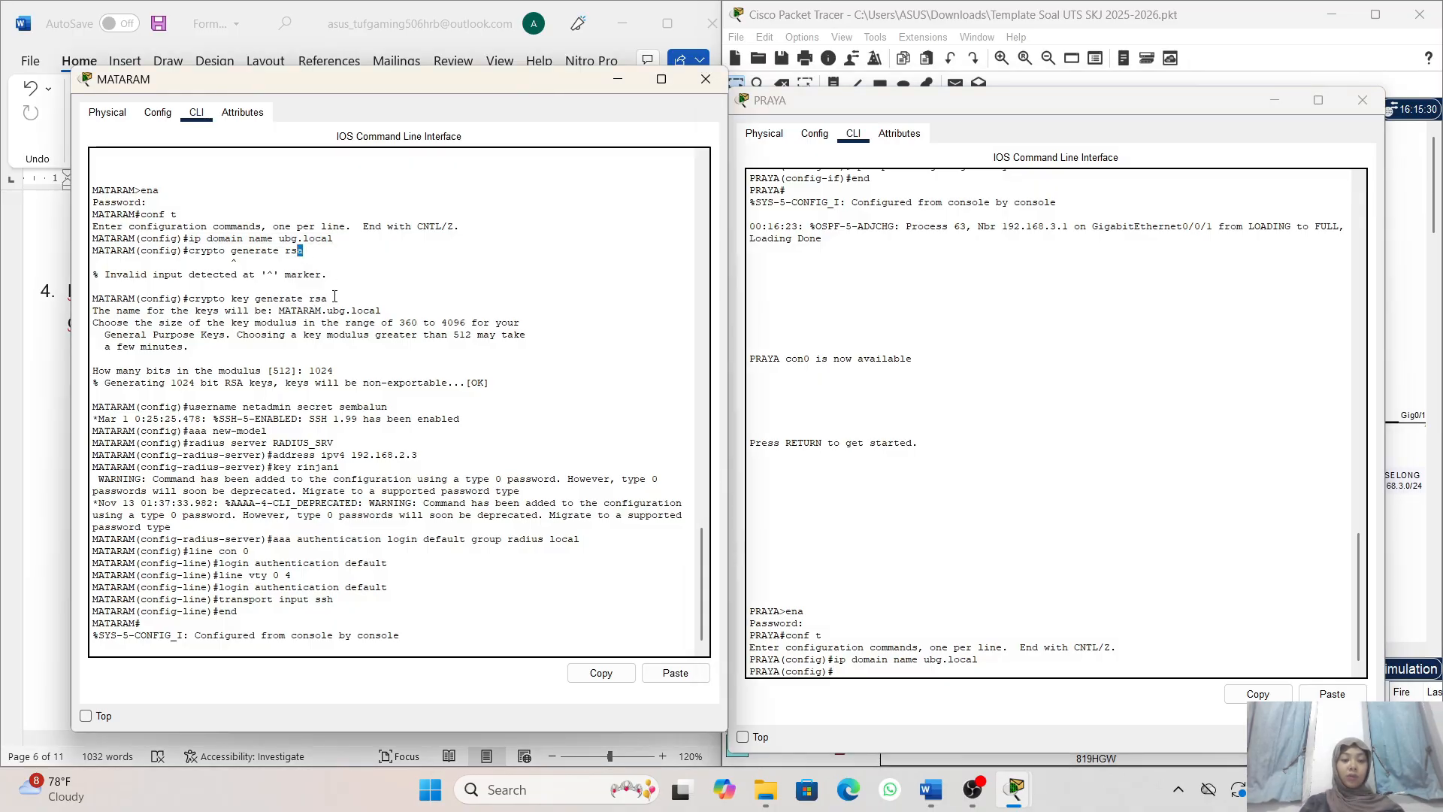
pyautogui.moveTo(336, 301); pyautogui.dragTo(189, 299)
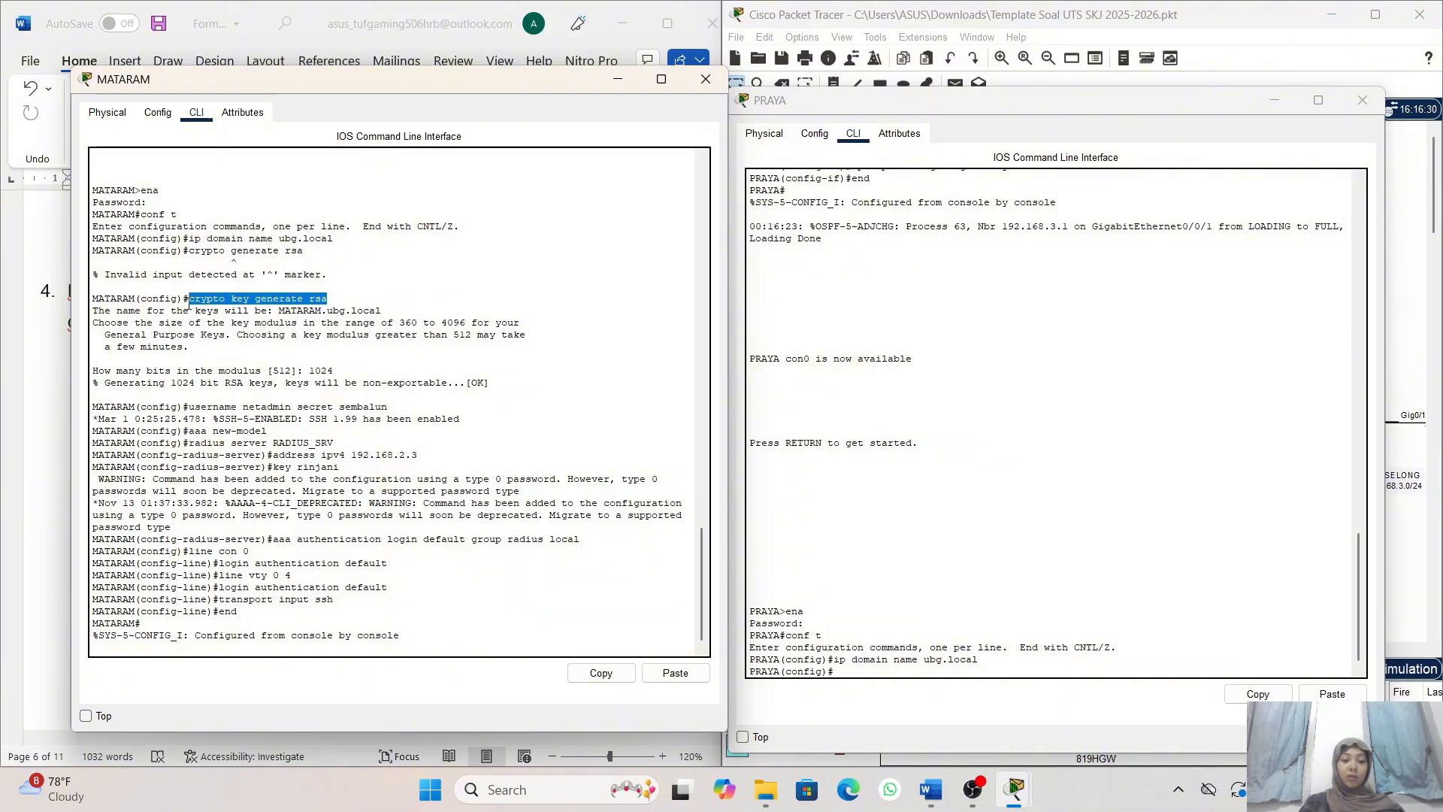
pyautogui.click(600, 673)
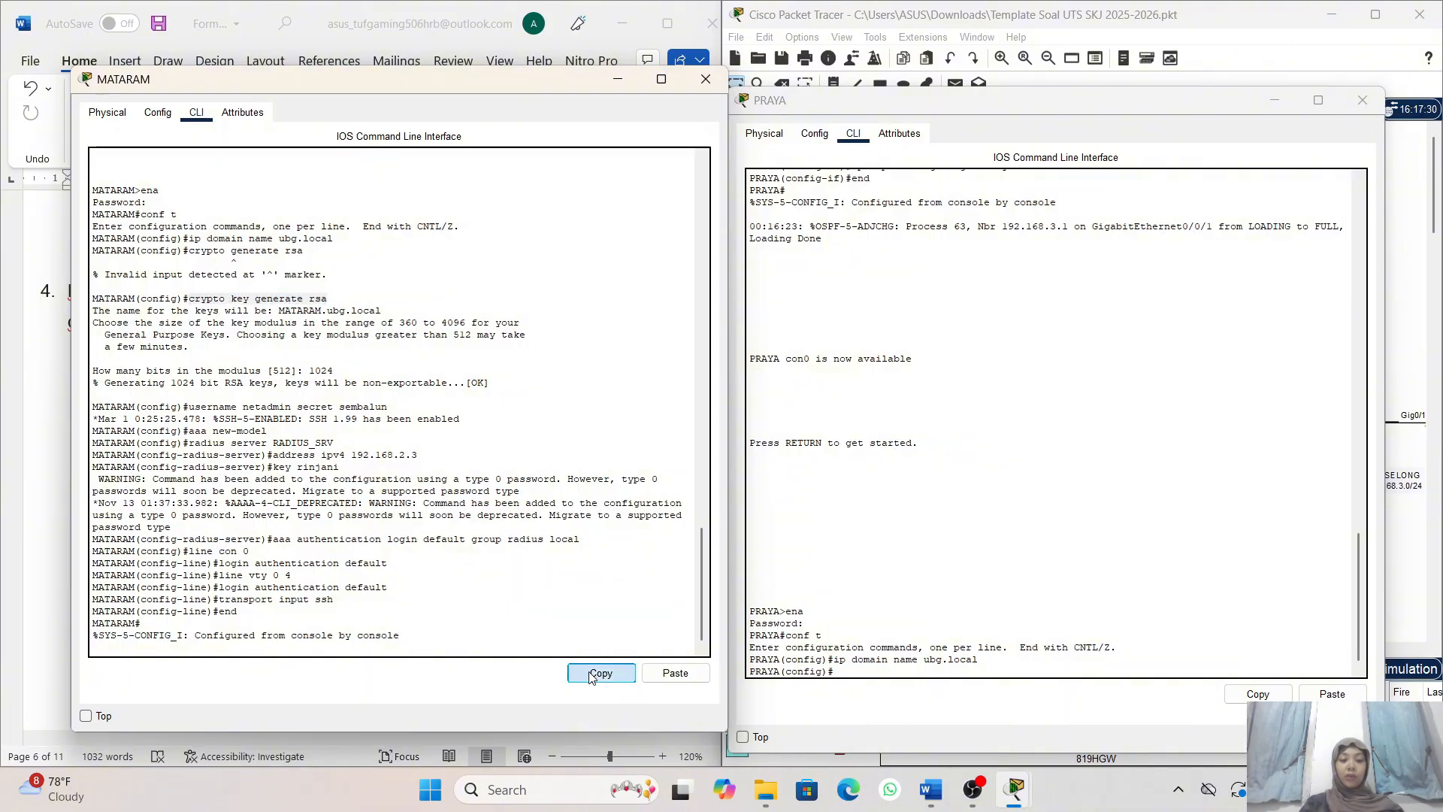
pyautogui.click(863, 673)
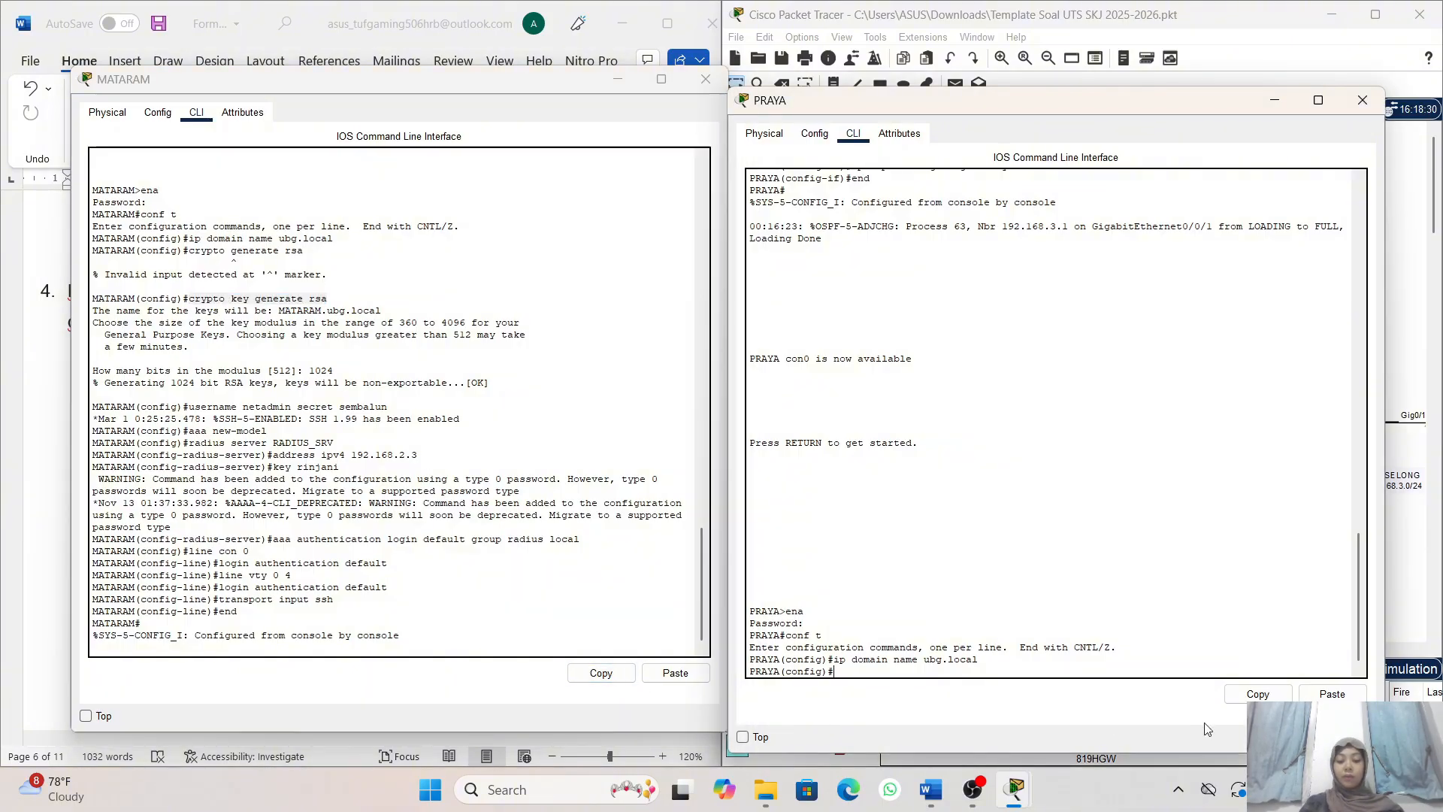
pyautogui.click(1332, 693)
pyautogui.press('Return')
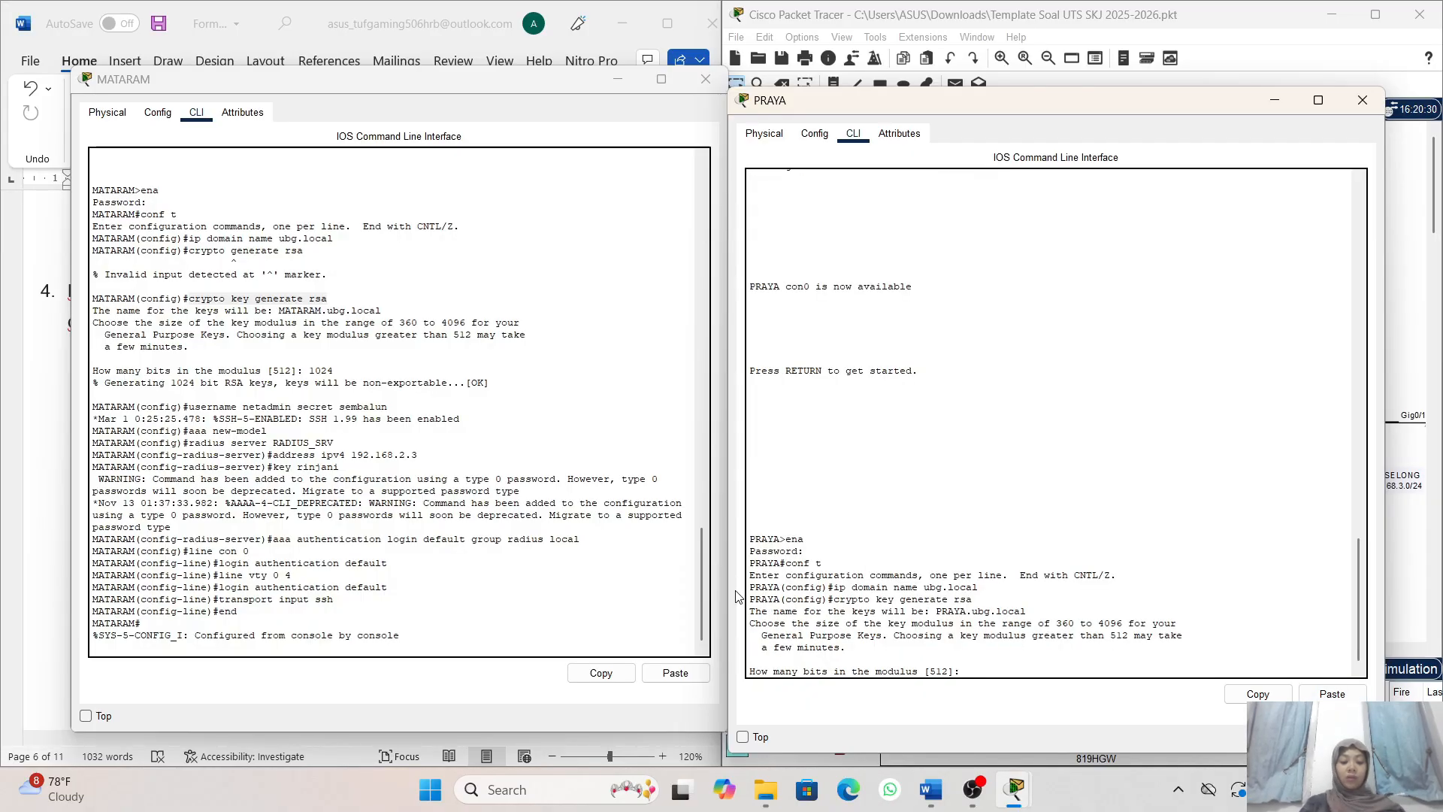
pyautogui.write('10')
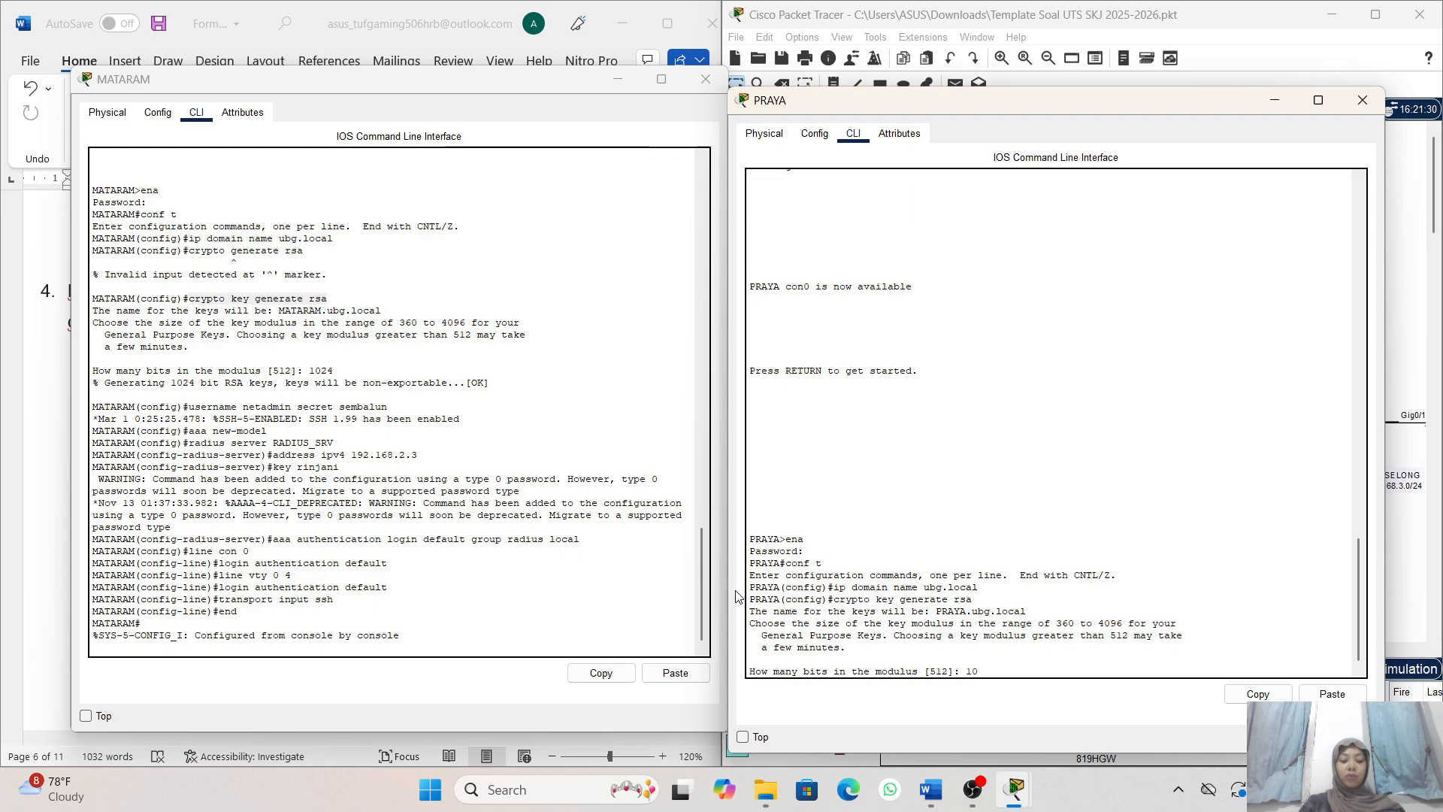
pyautogui.write('24')
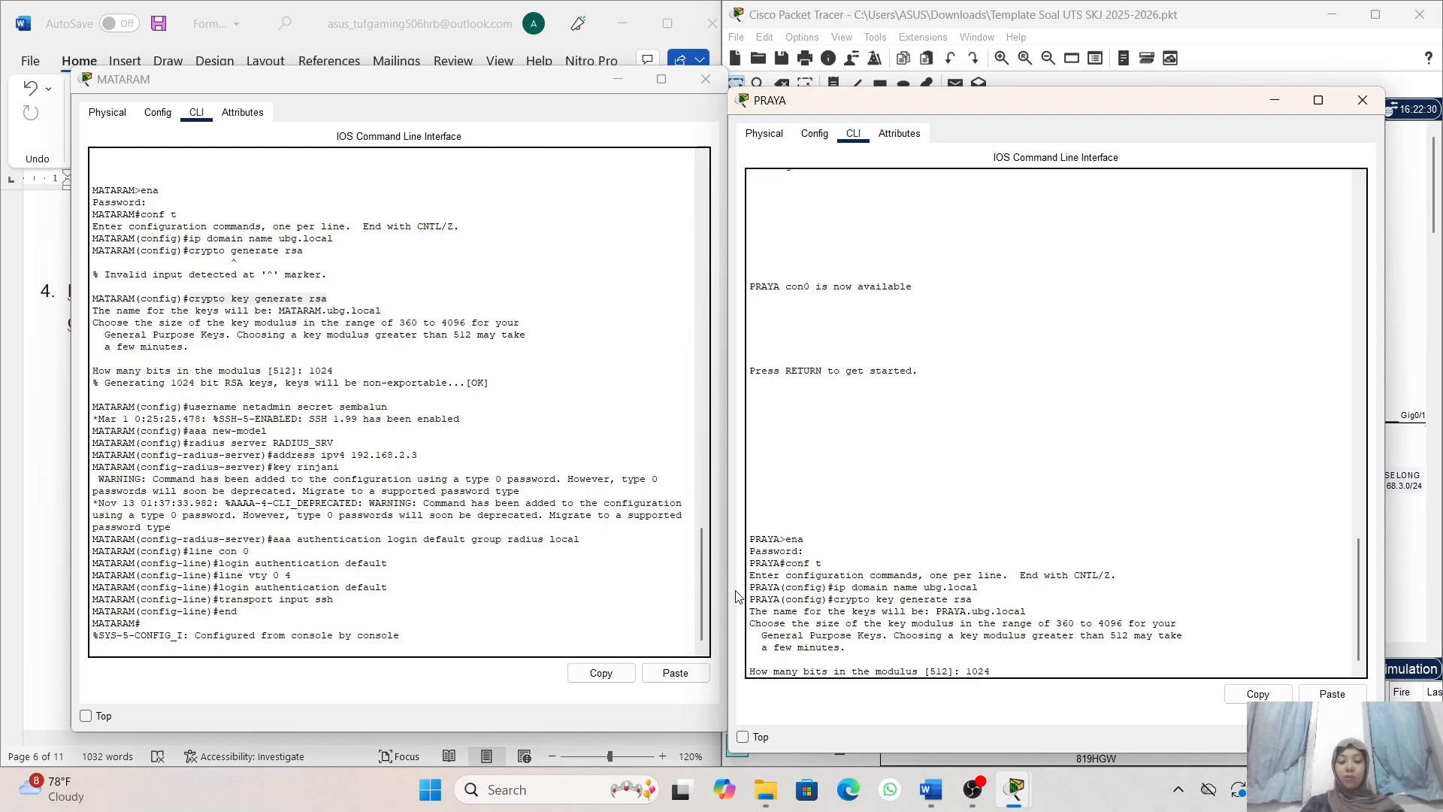
pyautogui.press('Return')
# - Create the local user netadmin with its secret password on PRAYA by reusing the username command from MATARAM
pyautogui.moveTo(393, 407); pyautogui.dragTo(189, 406)
pyautogui.click(600, 675)
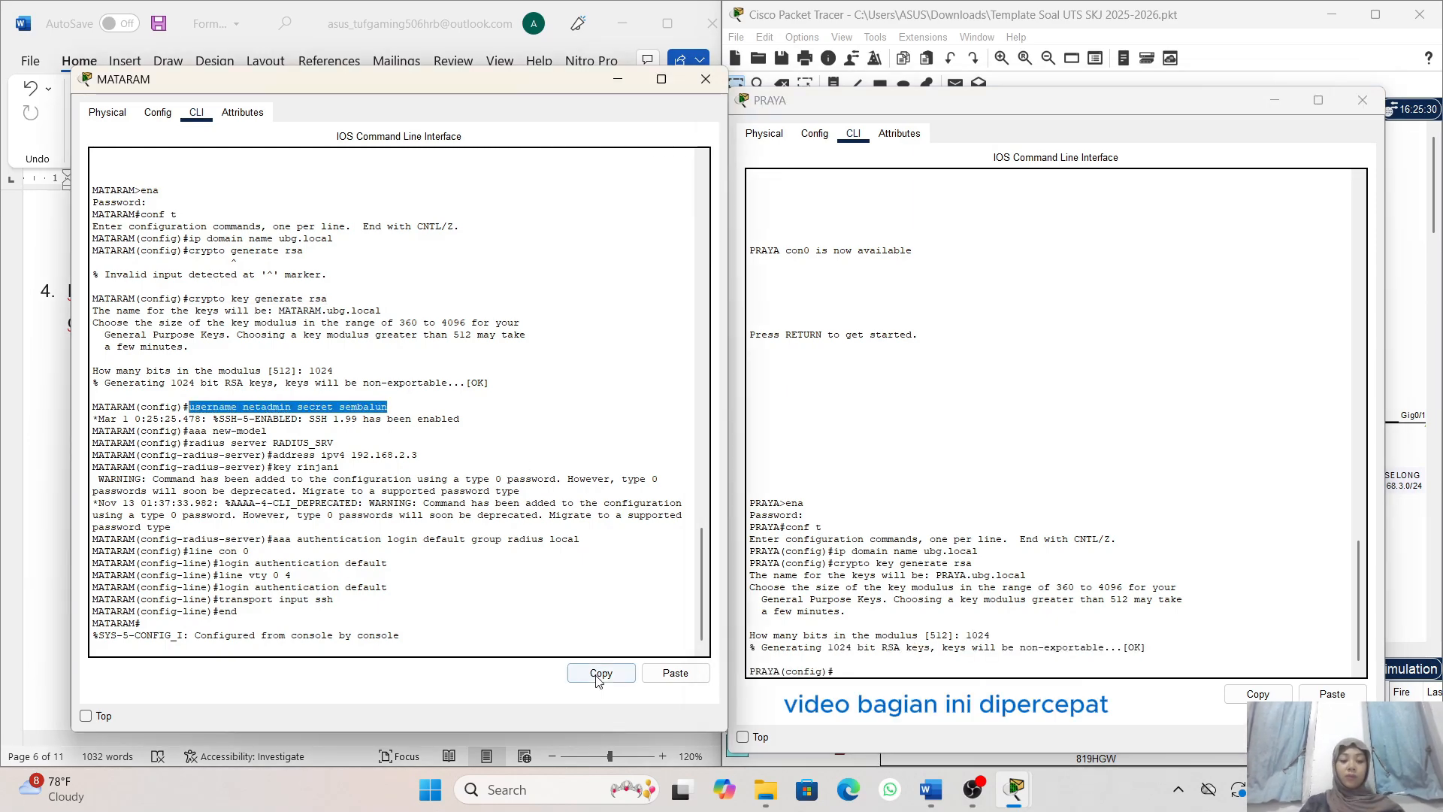
pyautogui.click(1025, 703)
pyautogui.click(1331, 693)
pyautogui.press('Return')
# - Enable AAA on router PRAYA by copying the aaa new-model command over from MATARAM
pyautogui.moveTo(268, 428); pyautogui.dragTo(188, 431)
pyautogui.click(600, 673)
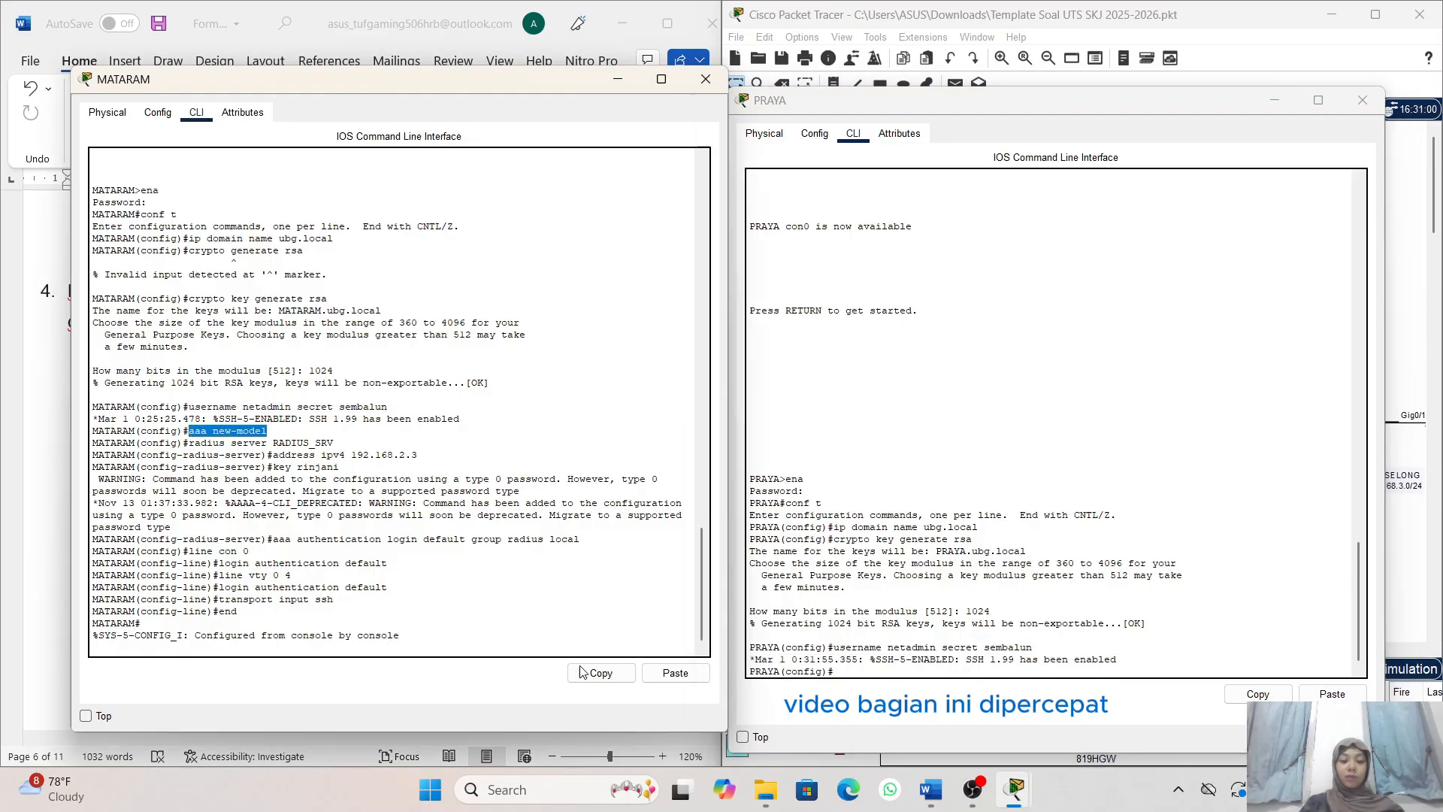
pyautogui.click(1026, 703)
pyautogui.click(1332, 693)
pyautogui.press('Return')
# - Define the RADIUS server RADIUS_SRV on router PRAYA with the radius server command copied from MATARAM
pyautogui.moveTo(333, 443); pyautogui.dragTo(189, 442)
pyautogui.click(600, 673)
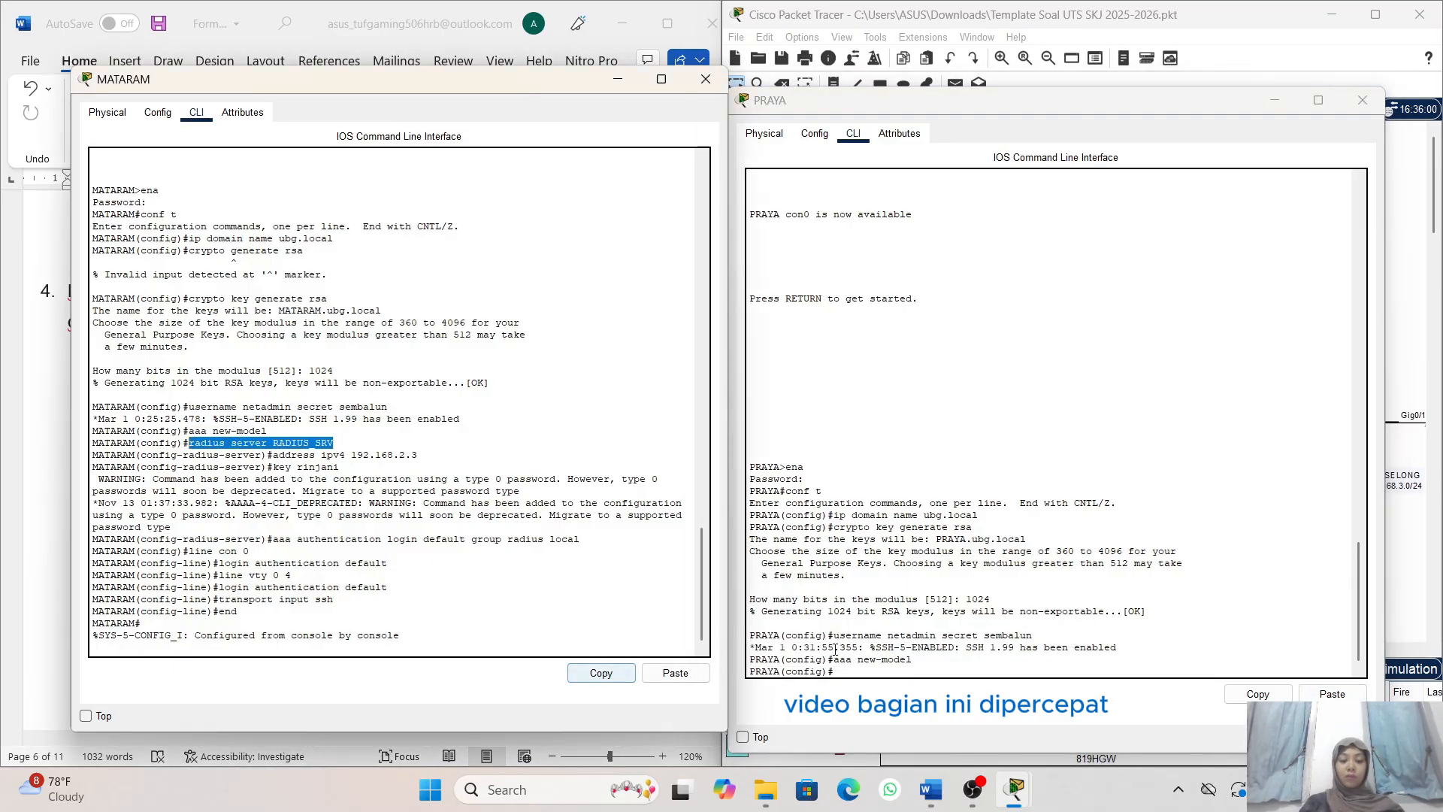
pyautogui.click(1025, 702)
pyautogui.click(1332, 693)
pyautogui.press('Return')
# - Set the IPv4 address of RADIUS_SRV on router PRAYA to 192.168.2.3, reusing the address command from MATARAM
pyautogui.moveTo(418, 455); pyautogui.dragTo(275, 461)
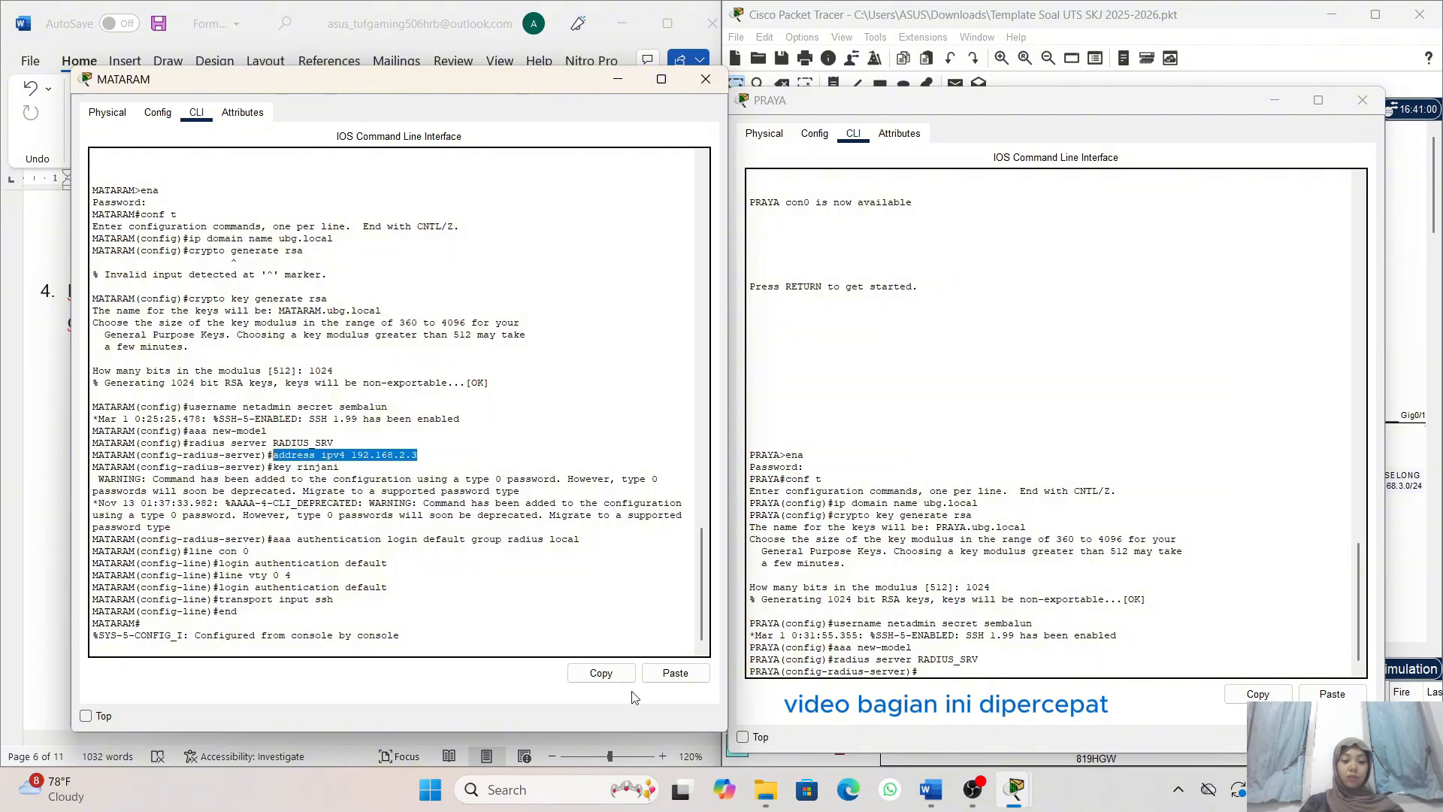
pyautogui.click(600, 673)
pyautogui.click(1026, 702)
pyautogui.click(1332, 693)
pyautogui.press('Return')
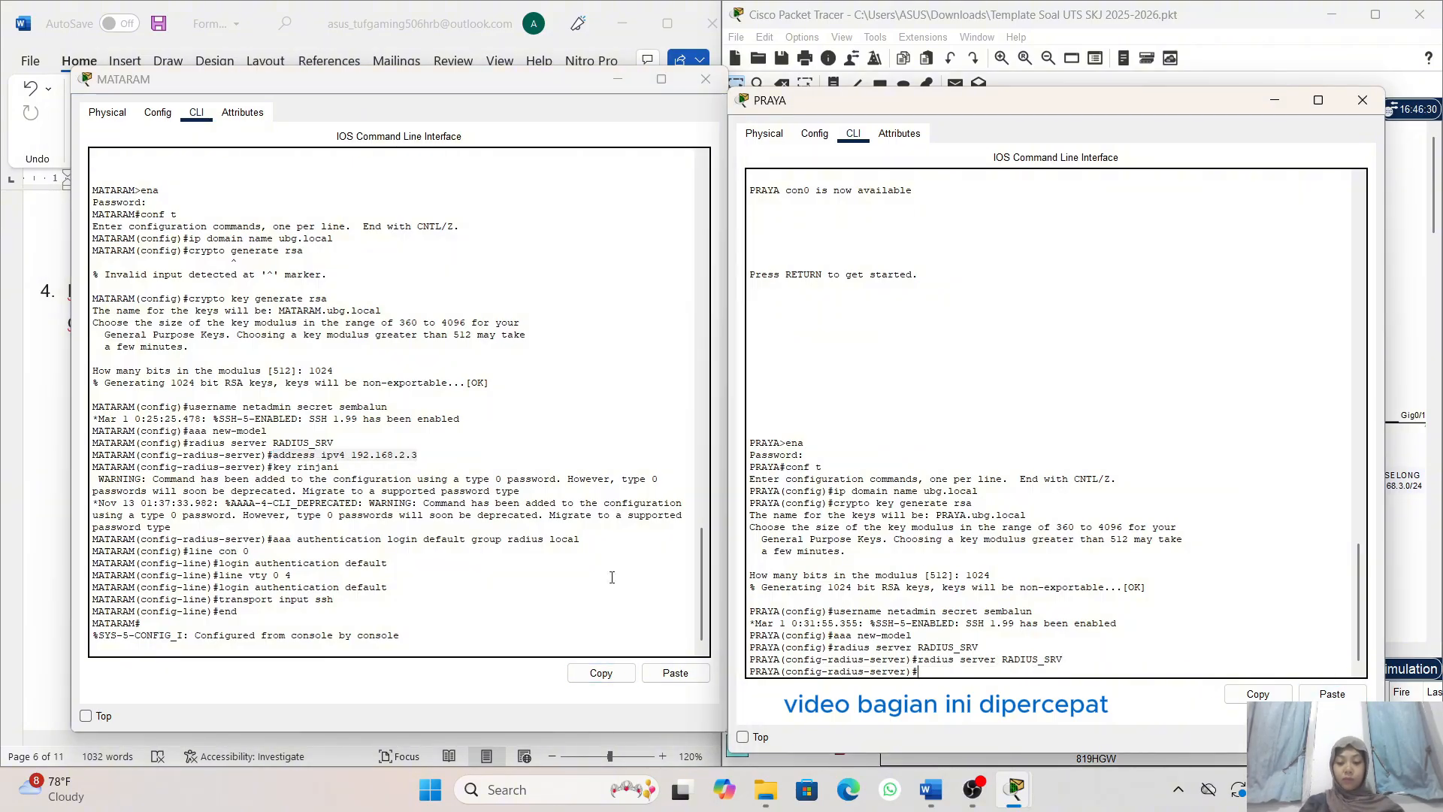
pyautogui.moveTo(423, 452); pyautogui.dragTo(273, 468)
pyautogui.click(600, 673)
pyautogui.click(1026, 702)
pyautogui.click(1332, 693)
pyautogui.press('Return')
# - Enter the RADIUS shared key for RADIUS_SRV on router PRAYA, reusing the key command from MATARAM
pyautogui.click(600, 673)
pyautogui.click(1026, 702)
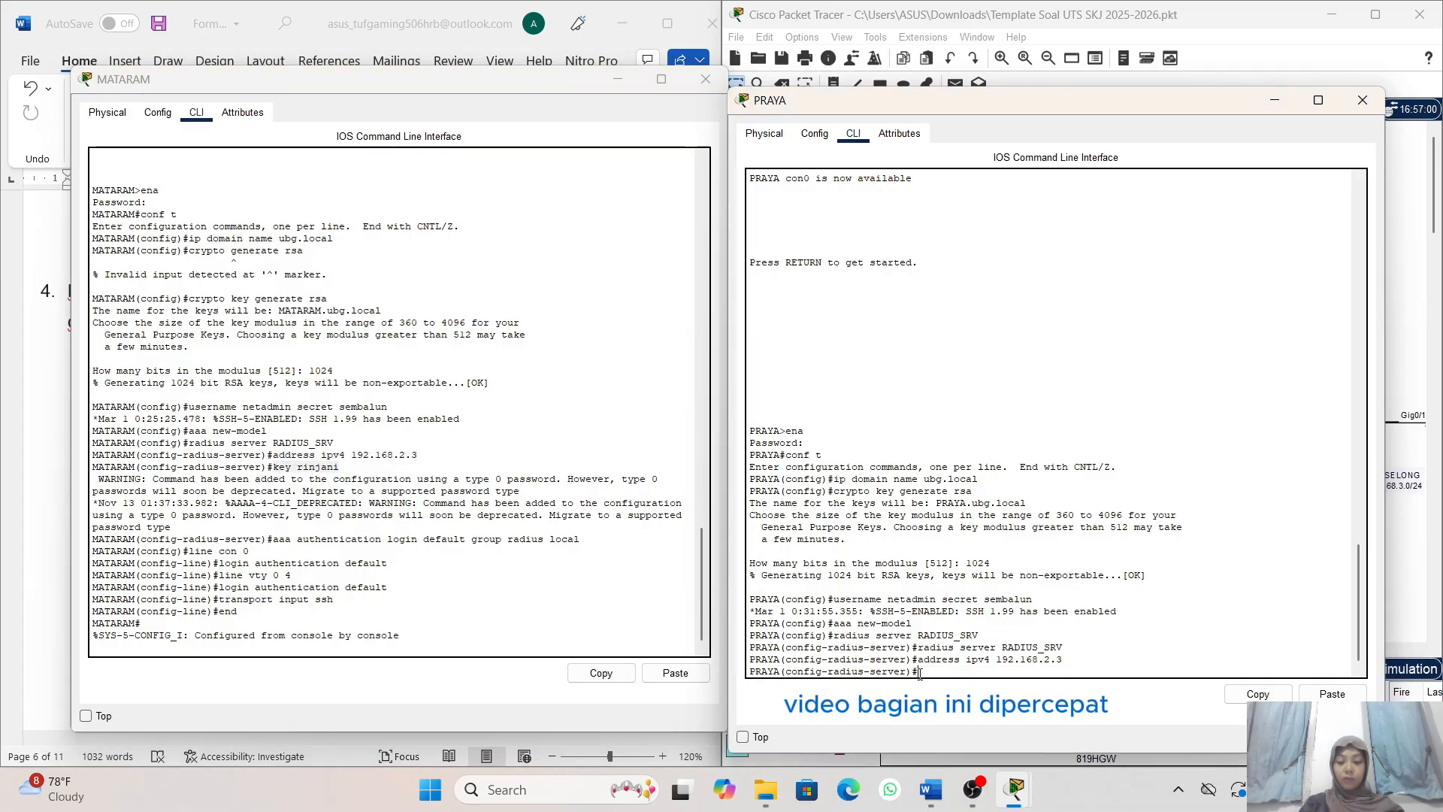
pyautogui.click(1332, 693)
pyautogui.press('Return')
# - Set the default AAA login method on PRAYA to RADIUS with local backup using aaa authentication login default group radius local
pyautogui.moveTo(580, 539); pyautogui.dragTo(185, 551)
pyautogui.click(600, 673)
pyautogui.click(1026, 702)
pyautogui.click(1332, 693)
pyautogui.press('Return')
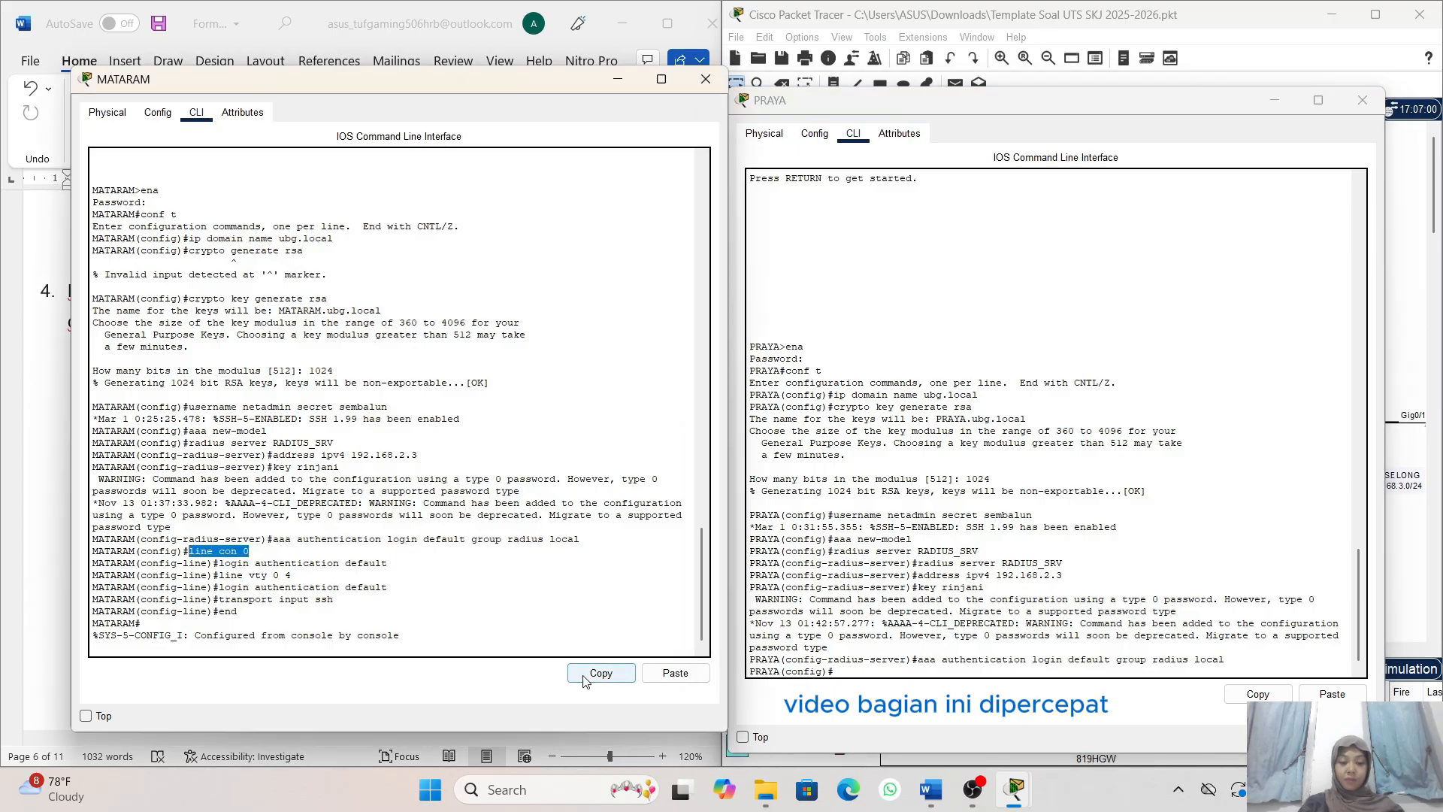
# - Apply the default AAA method list to console line 0 of router PRAYA with login authentication default
pyautogui.click(600, 673)
pyautogui.click(1025, 702)
pyautogui.click(1332, 693)
pyautogui.press('Return')
pyautogui.moveTo(387, 563); pyautogui.dragTo(220, 576)
pyautogui.click(600, 673)
pyautogui.click(1025, 702)
pyautogui.click(1332, 693)
pyautogui.press('Return')
# - Apply the default AAA method list to vty lines 0 to 4 of router PRAYA with login authentication default
pyautogui.click(600, 673)
pyautogui.click(1025, 702)
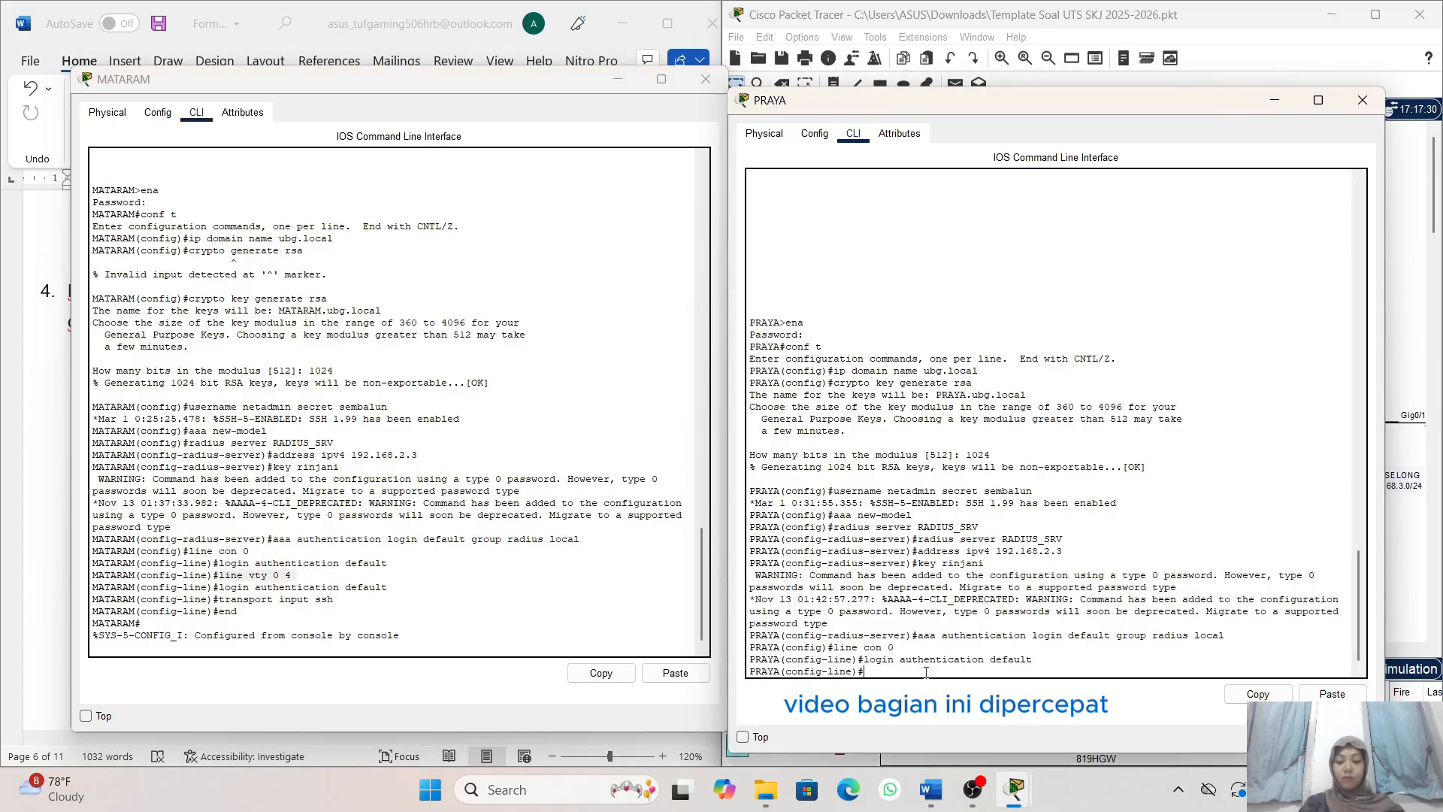
pyautogui.click(1332, 693)
pyautogui.press('Return')
pyautogui.moveTo(392, 587); pyautogui.dragTo(220, 587)
pyautogui.click(613, 680)
pyautogui.click(1026, 702)
pyautogui.click(1332, 693)
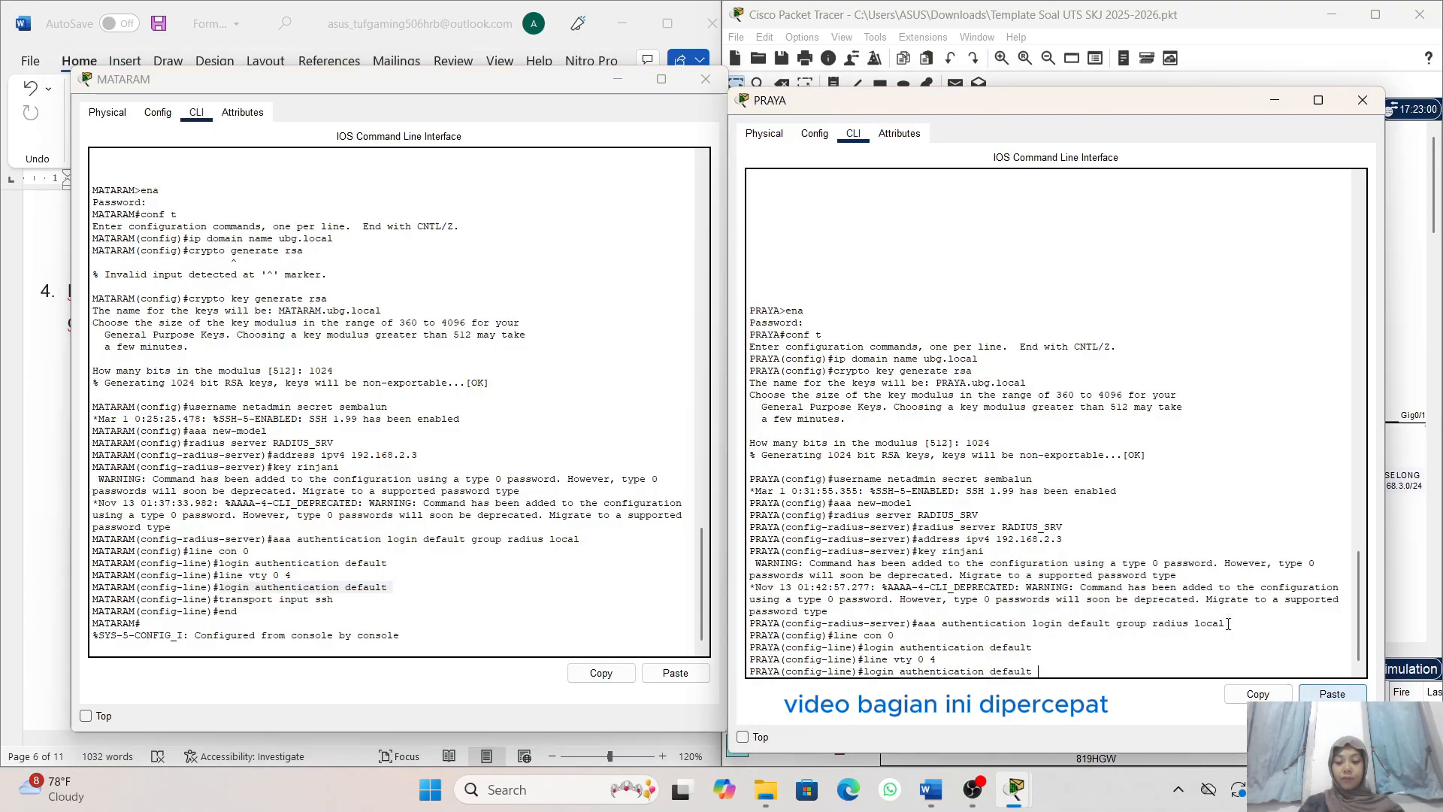
pyautogui.press('Return')
# - Restrict the vty lines of router PRAYA to SSH with transport input ssh and leave configuration mode with end
pyautogui.click(338, 599)
pyautogui.moveTo(338, 599); pyautogui.dragTo(219, 599)
pyautogui.click(600, 673)
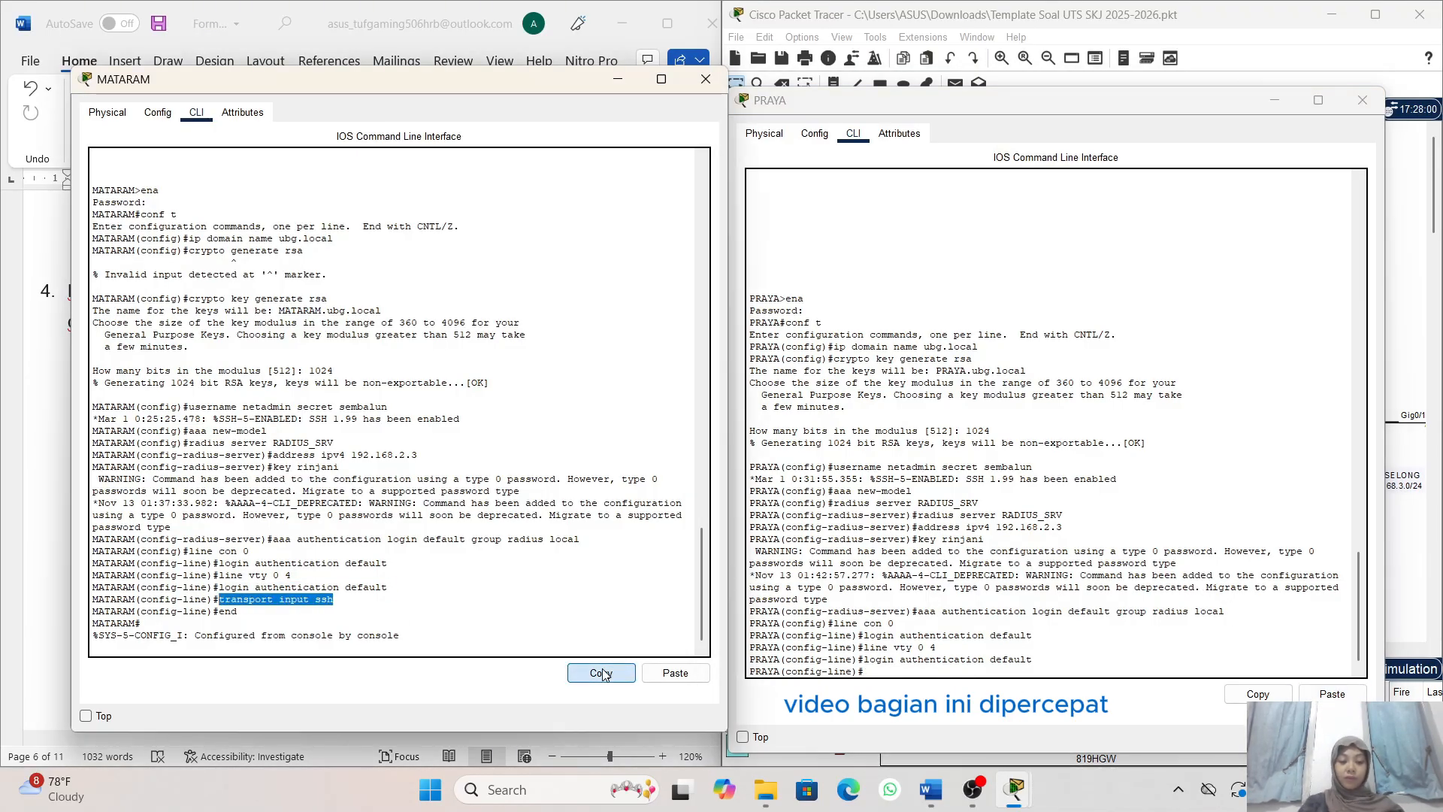
pyautogui.click(1026, 702)
pyautogui.click(1333, 693)
pyautogui.press('Return')
pyautogui.write('end')
pyautogui.press('Return')
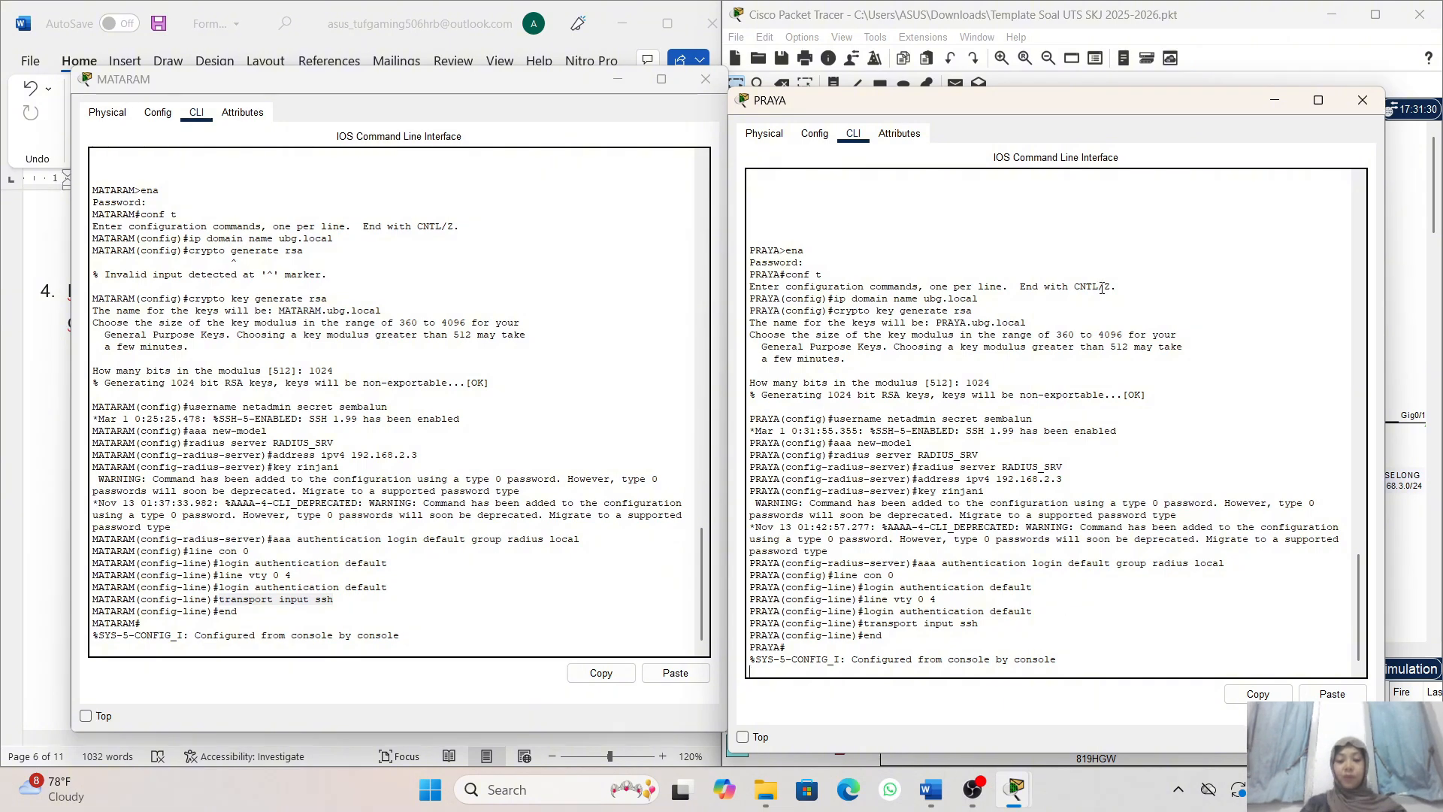
# - Minimize the PRAYA window, open the CLI of router SELONG and place it beside the MATARAM CLI for reference
pyautogui.click(1274, 100)
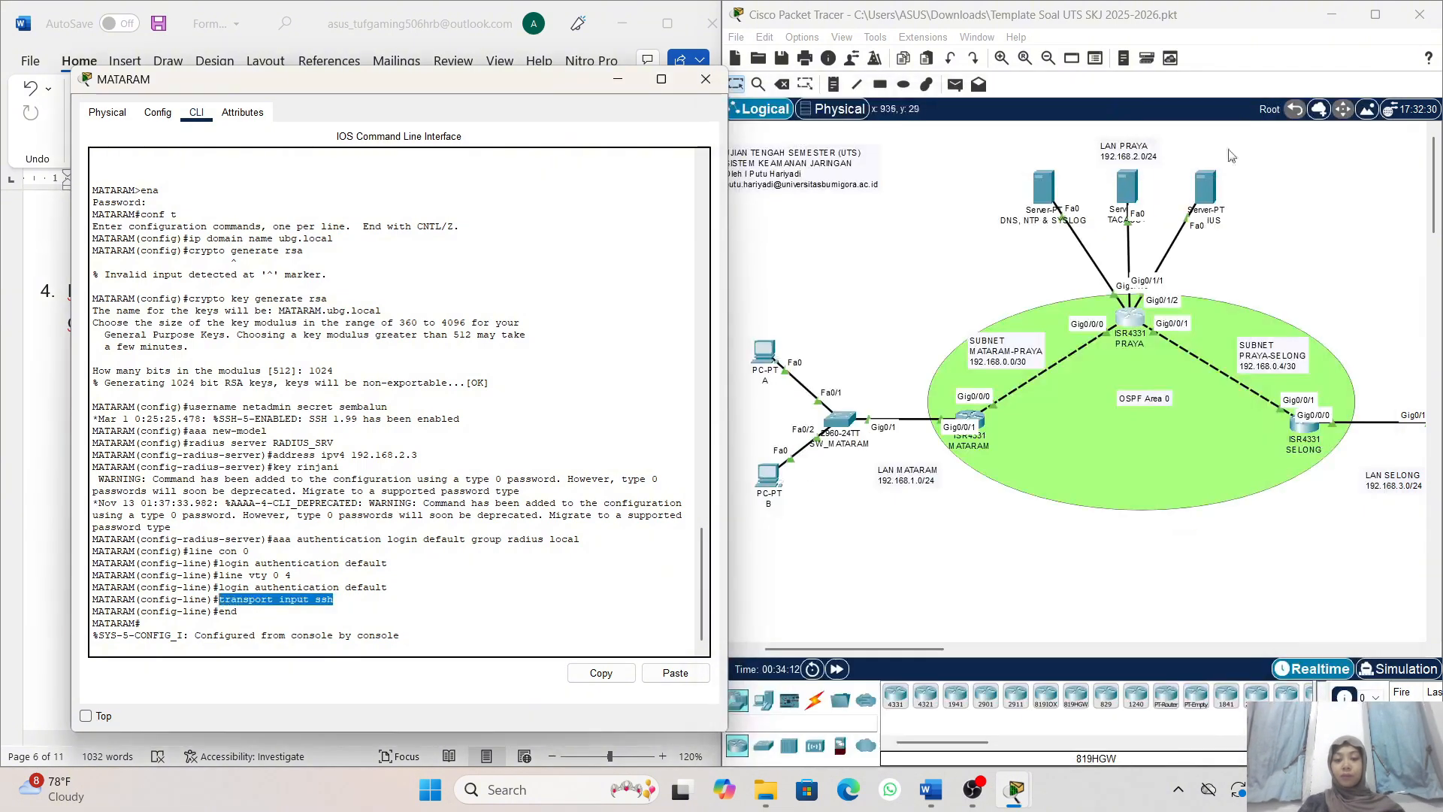
pyautogui.hscroll(3, 1251, 481)
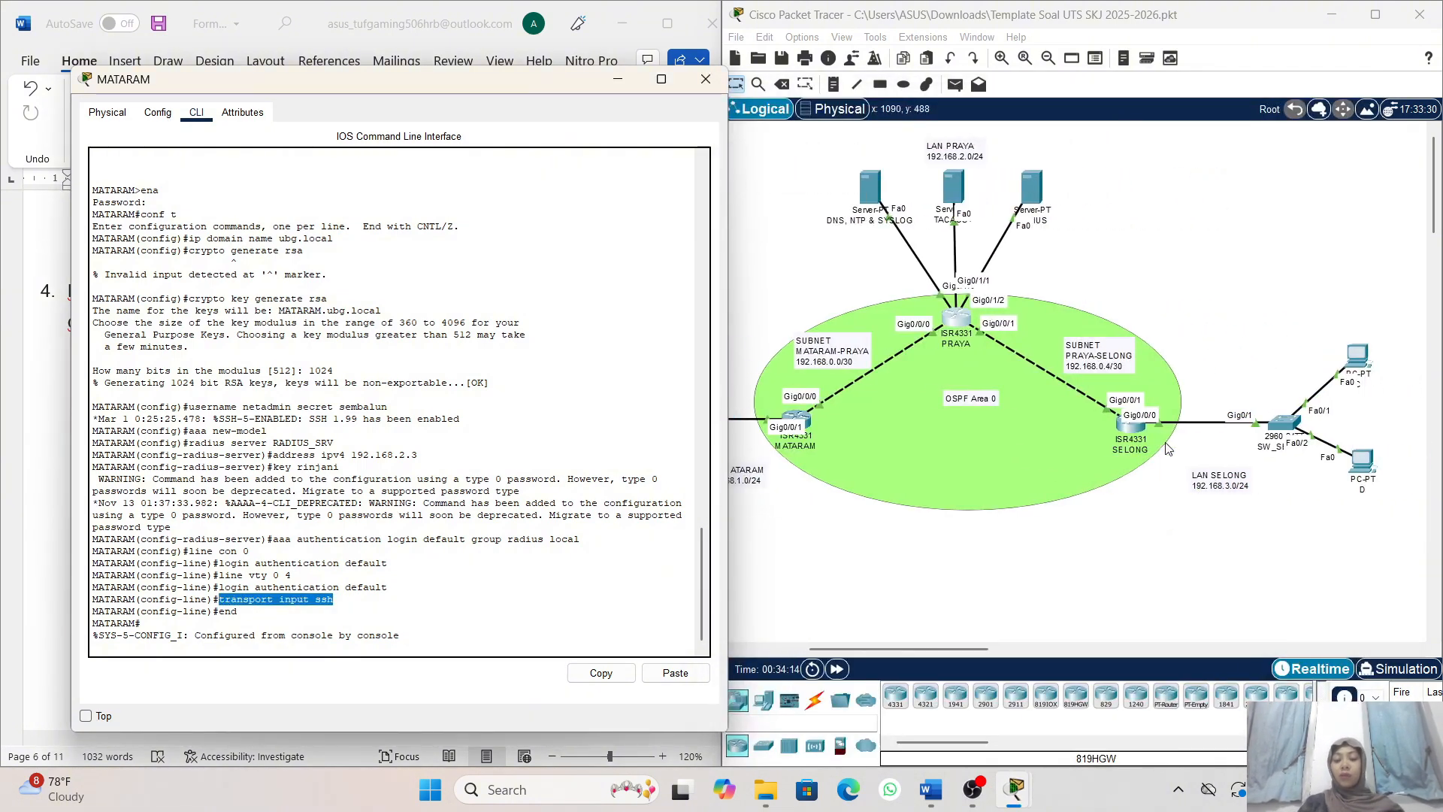
pyautogui.click(1123, 430)
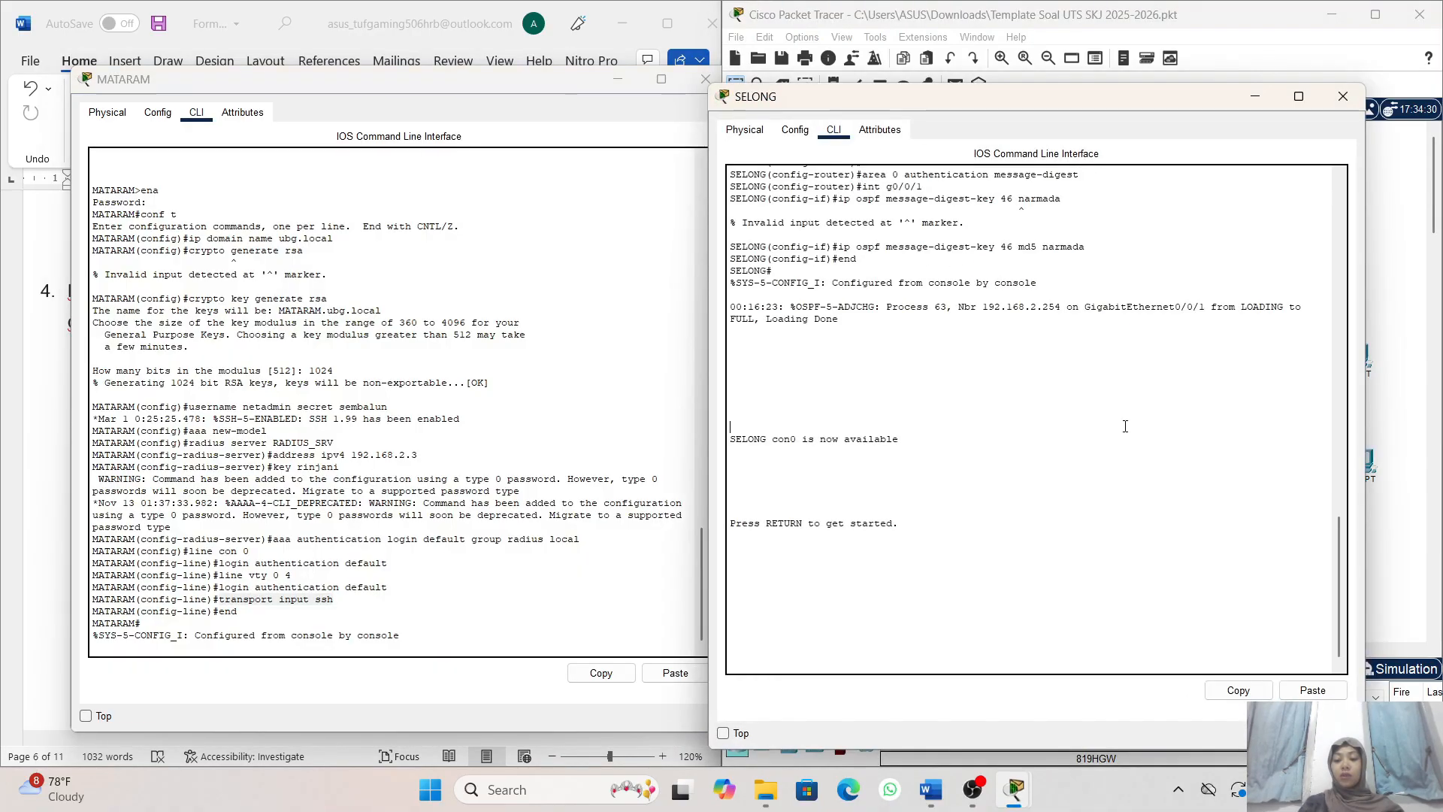
pyautogui.press('Return')
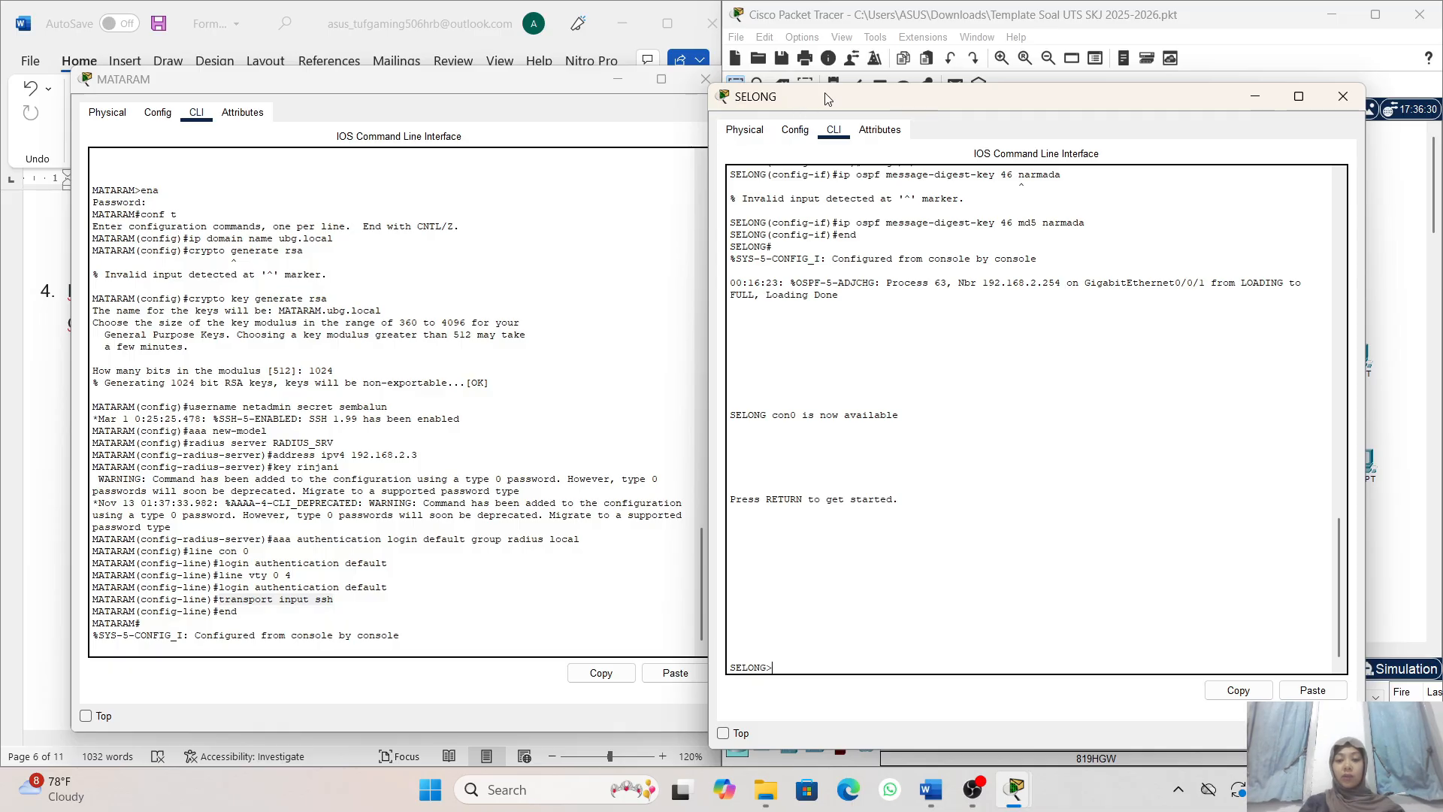
pyautogui.moveTo(827, 96); pyautogui.dragTo(848, 76)
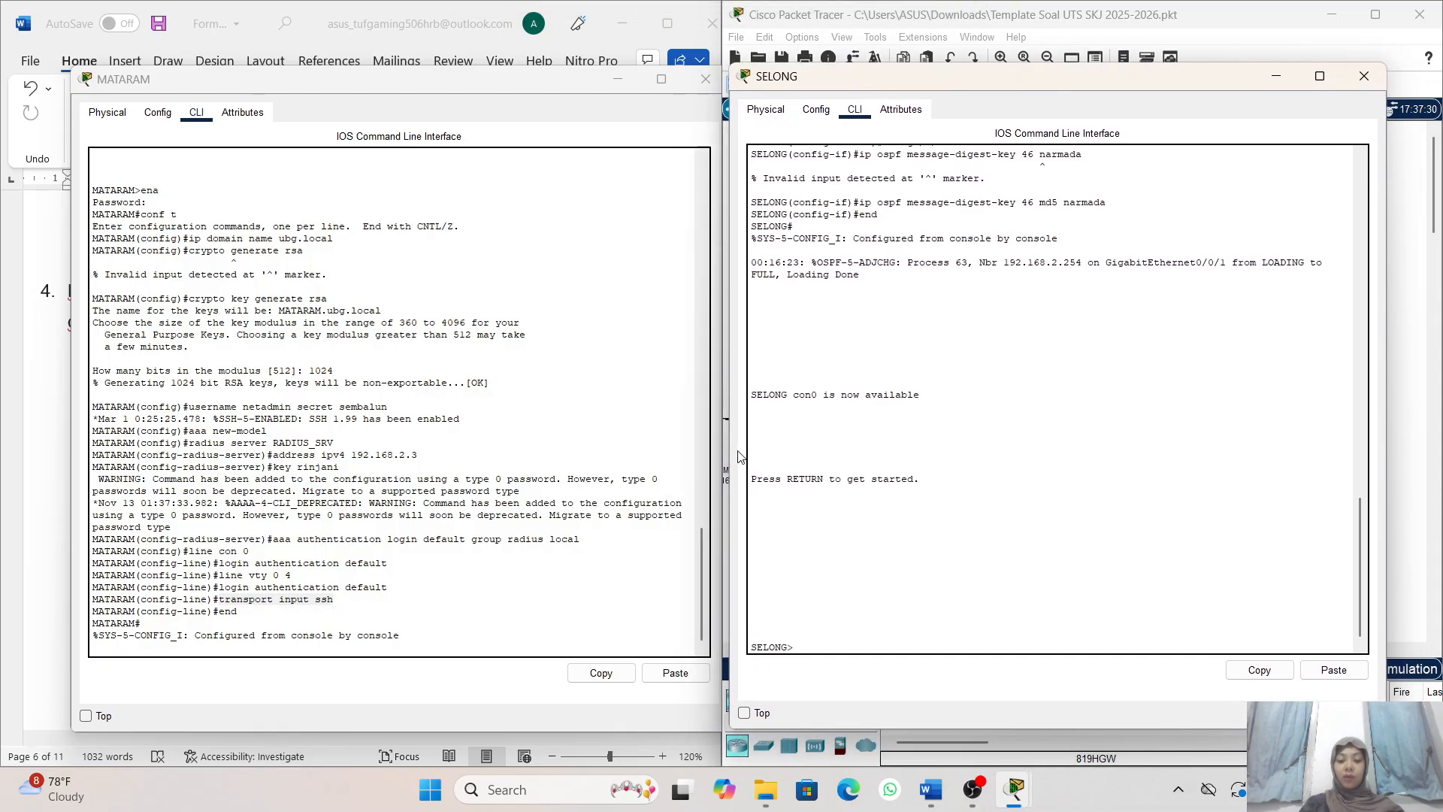
# - Enter privileged mode on router SELONG with the enable password and open global configuration mode
pyautogui.scroll(1, 370, 424)
pyautogui.scroll(-1, 370, 423)
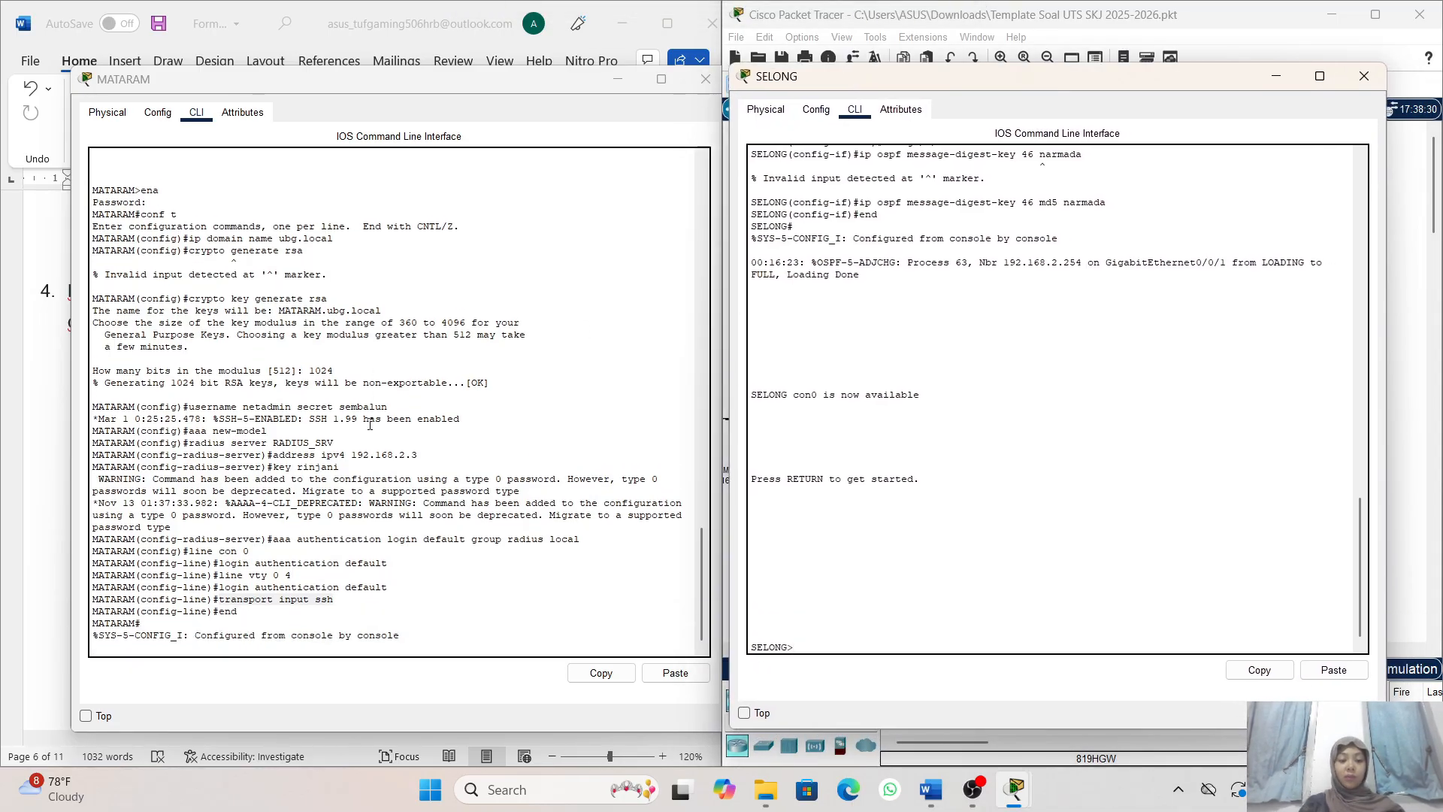
pyautogui.write('ena')
pyautogui.press('Return')
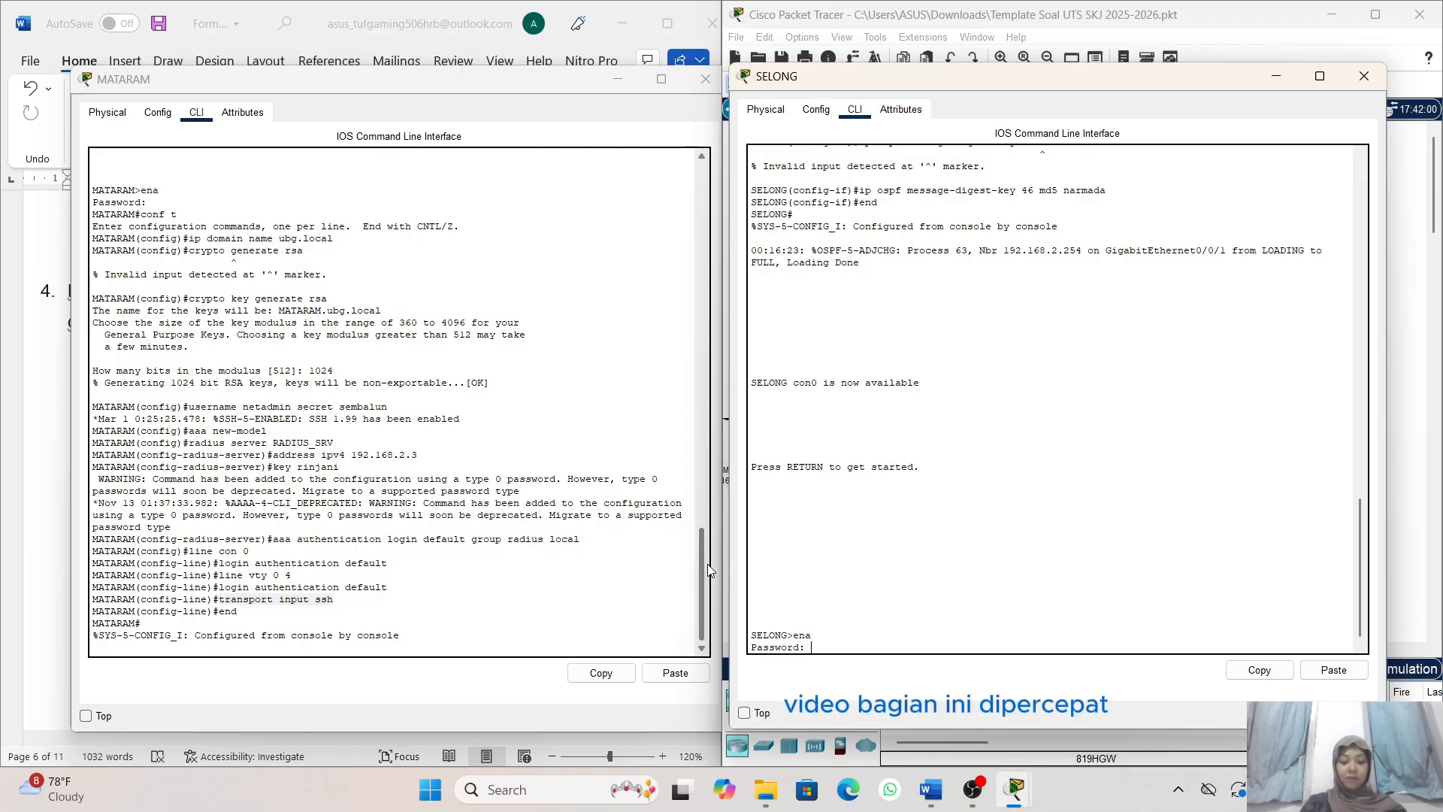
pyautogui.press('Return')
pyautogui.press('Return')
pyautogui.write('conf t')
pyautogui.press('Return')
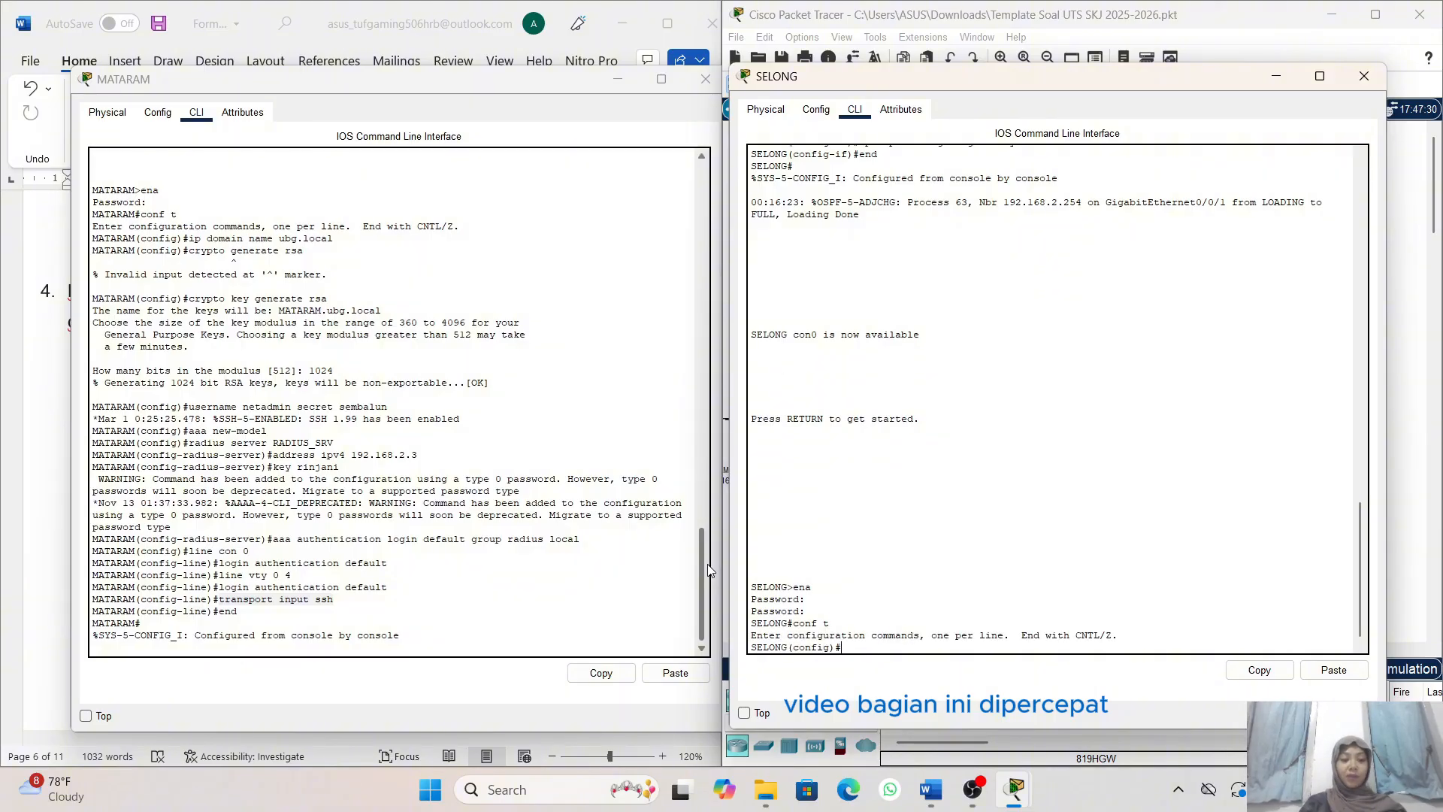
# - Set the IP domain name of router SELONG to ubg.local, reusing the command from MATARAM
pyautogui.moveTo(190, 238); pyautogui.dragTo(333, 238)
pyautogui.click(601, 673)
pyautogui.click(1334, 670)
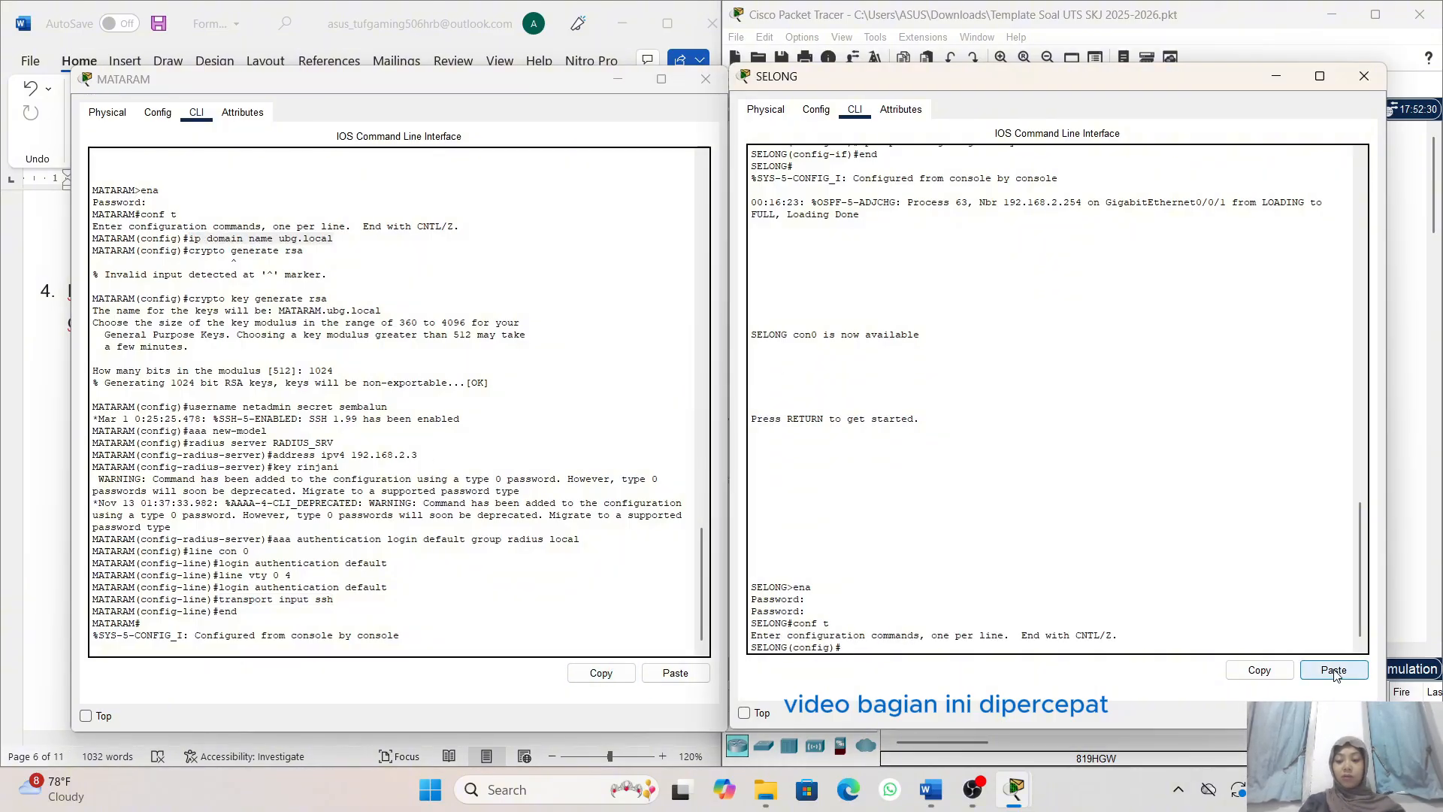
pyautogui.press('Return')
# - Generate the RSA crypto key on router SELONG with a 1024-bit modulus
pyautogui.moveTo(327, 298); pyautogui.dragTo(188, 300)
pyautogui.click(601, 673)
pyautogui.click(1334, 670)
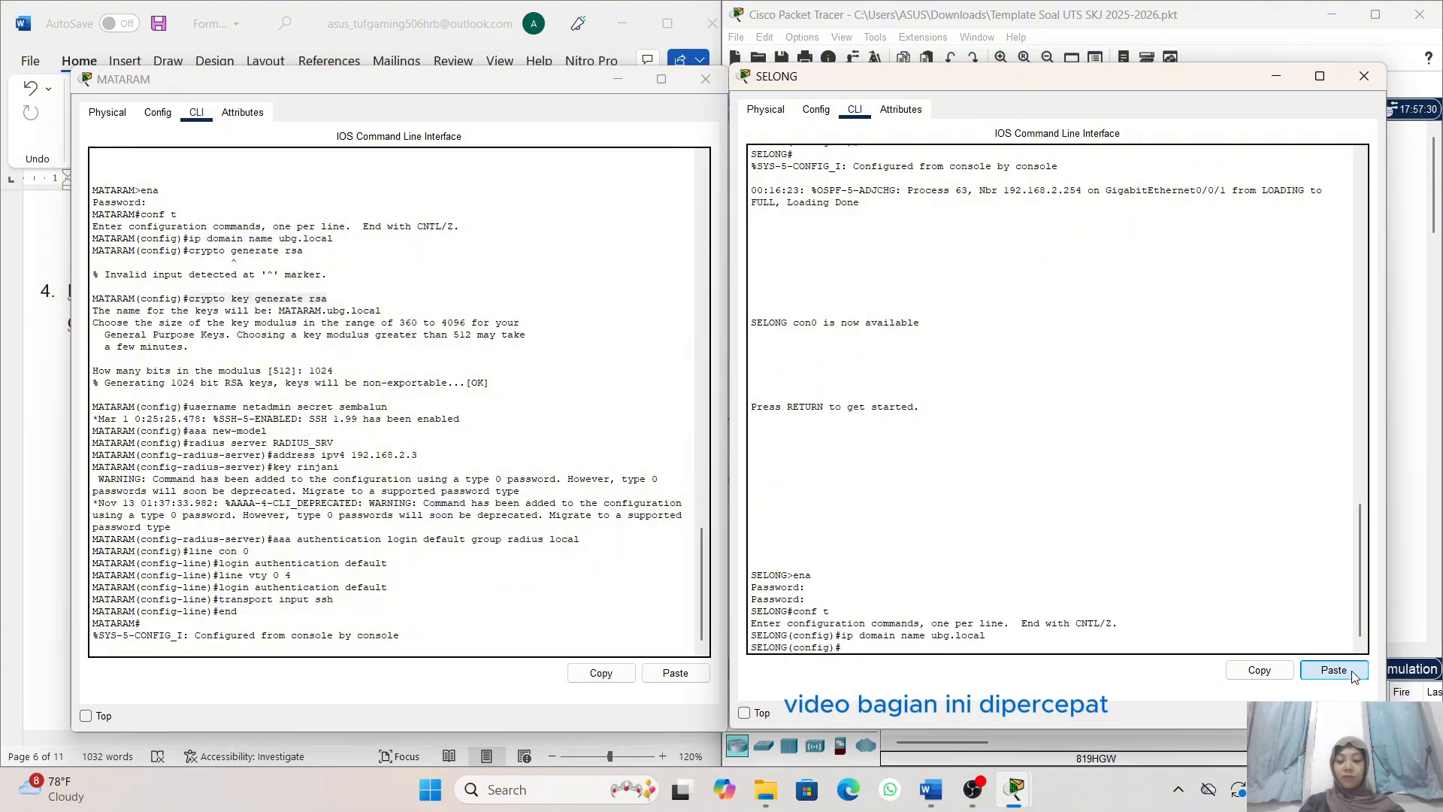
pyautogui.press('Return')
pyautogui.write('1024')
pyautogui.press('Return')
# - Create the local backup user netadmin with its secret password on router SELONG
pyautogui.moveTo(387, 407); pyautogui.dragTo(188, 407)
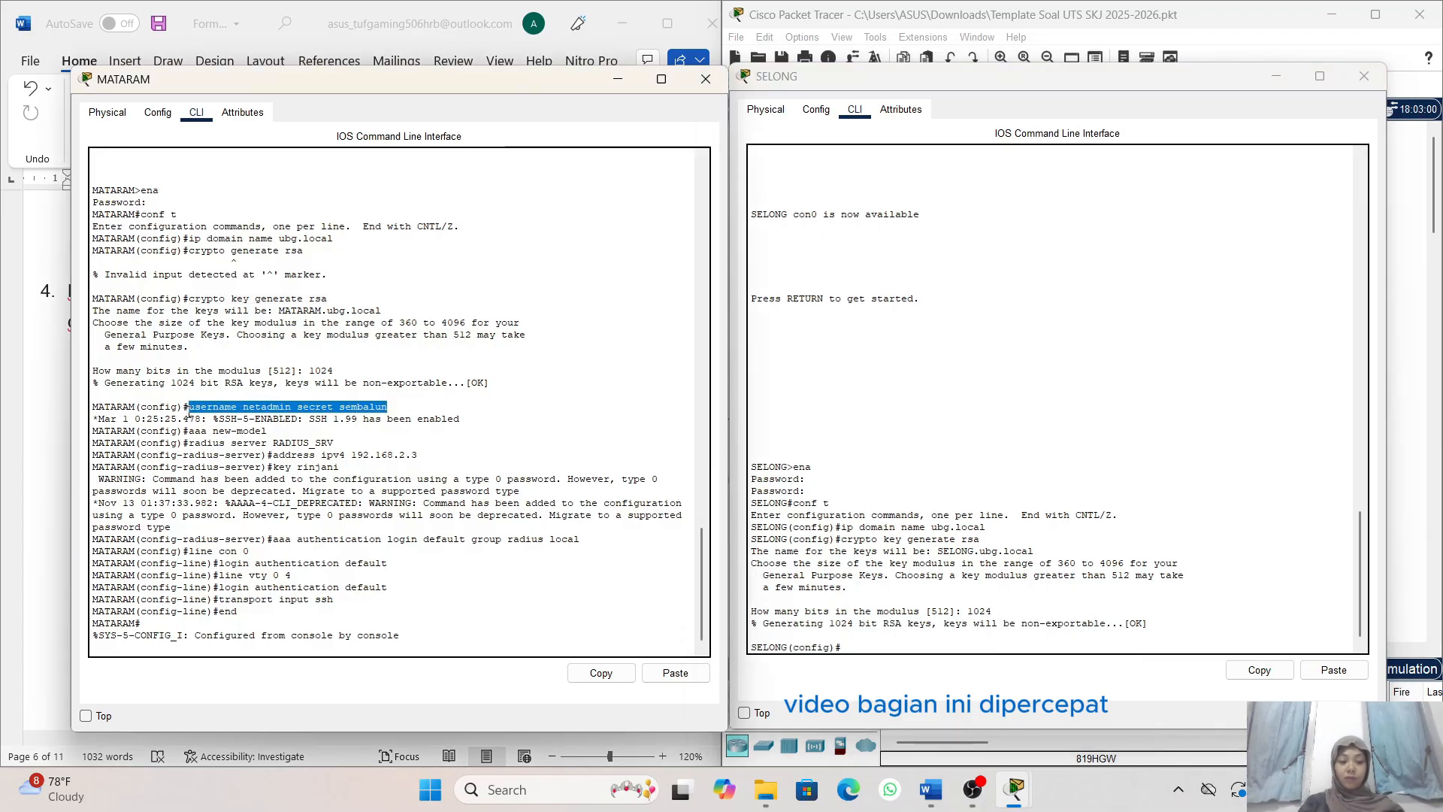
pyautogui.click(601, 673)
pyautogui.click(1334, 670)
pyautogui.press('Return')
# - Enable AAA on router SELONG with aaa new-model and create the RADIUS server entry RADIUS_SRV
pyautogui.moveTo(267, 430); pyautogui.dragTo(188, 431)
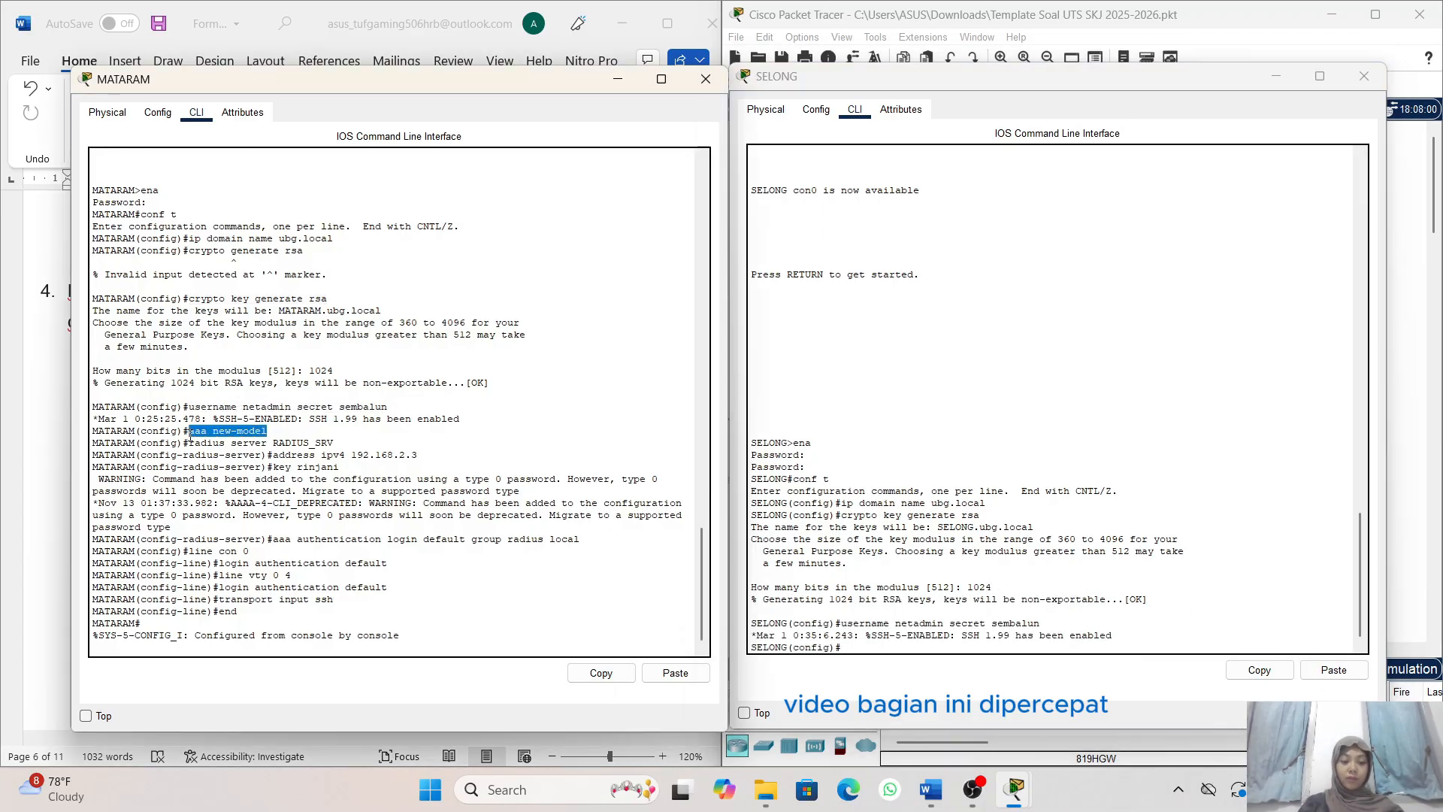
pyautogui.click(601, 673)
pyautogui.click(1334, 670)
pyautogui.press('Return')
pyautogui.moveTo(333, 443); pyautogui.dragTo(188, 443)
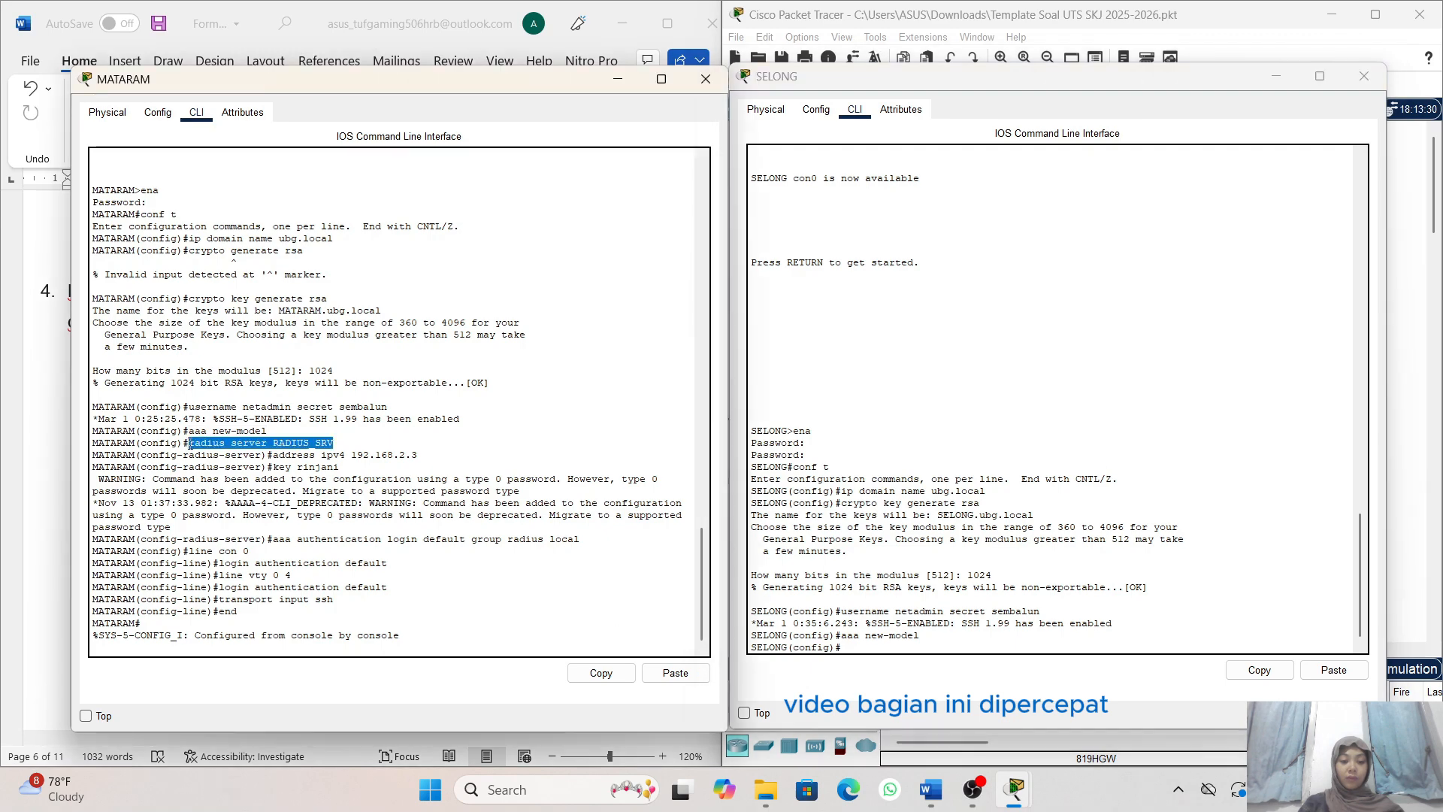
pyautogui.click(600, 673)
pyautogui.click(1334, 670)
pyautogui.press('Return')
# - Set the RADIUS_SRV address on router SELONG to IPv4 192.168.2.3 and enter the RADIUS shared key
pyautogui.moveTo(417, 455); pyautogui.dragTo(276, 470)
pyautogui.click(600, 673)
pyautogui.click(1334, 669)
pyautogui.press('Return')
pyautogui.click(601, 672)
pyautogui.click(1334, 670)
pyautogui.press('Return')
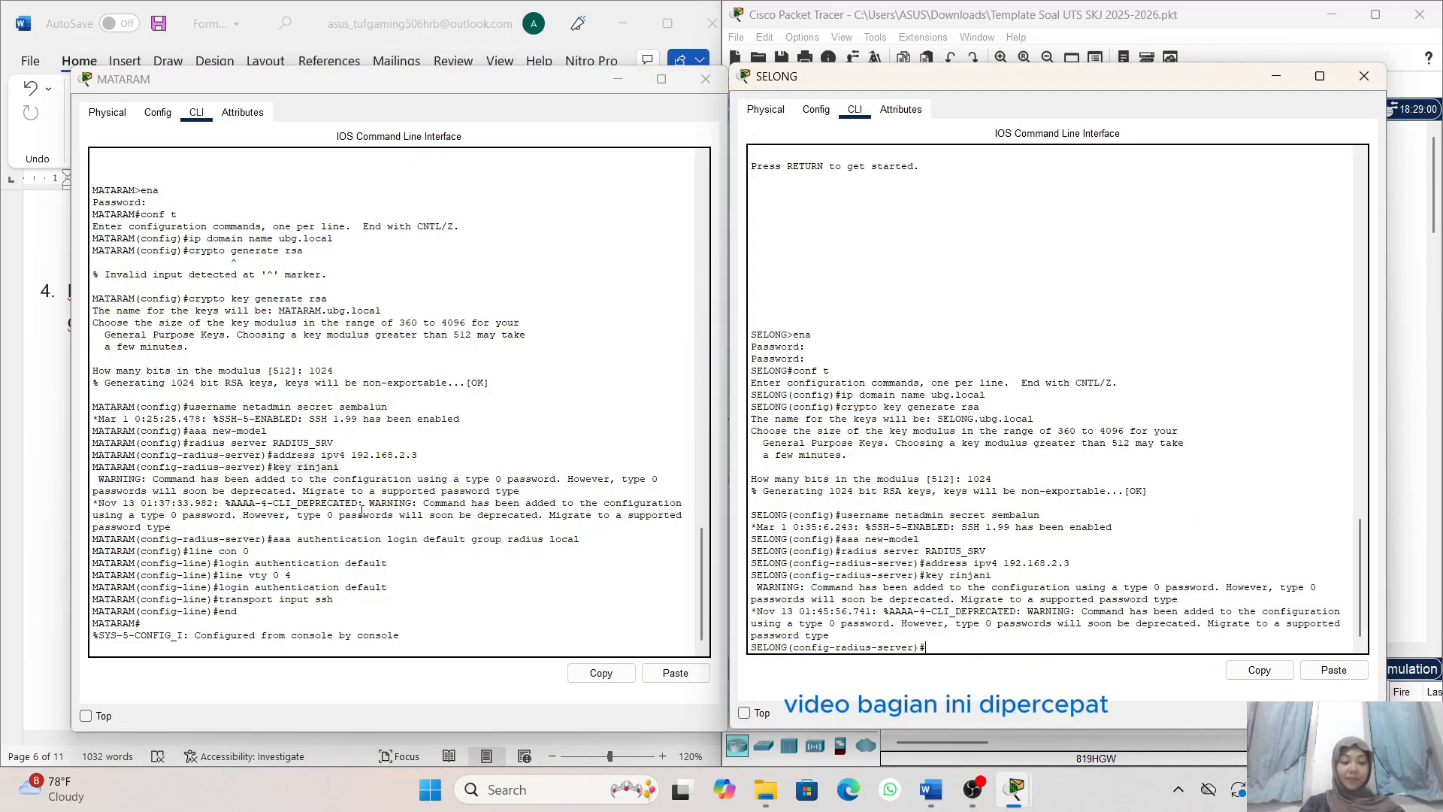
# - Define the default AAA login method list on router SELONG as group radius with local fallback
pyautogui.moveTo(579, 539); pyautogui.dragTo(190, 552)
pyautogui.click(601, 673)
pyautogui.click(1334, 670)
pyautogui.press('Return')
# - Apply the default AAA method list to console line 0 of router SELONG with login authentication default
pyautogui.click(601, 673)
pyautogui.click(1333, 670)
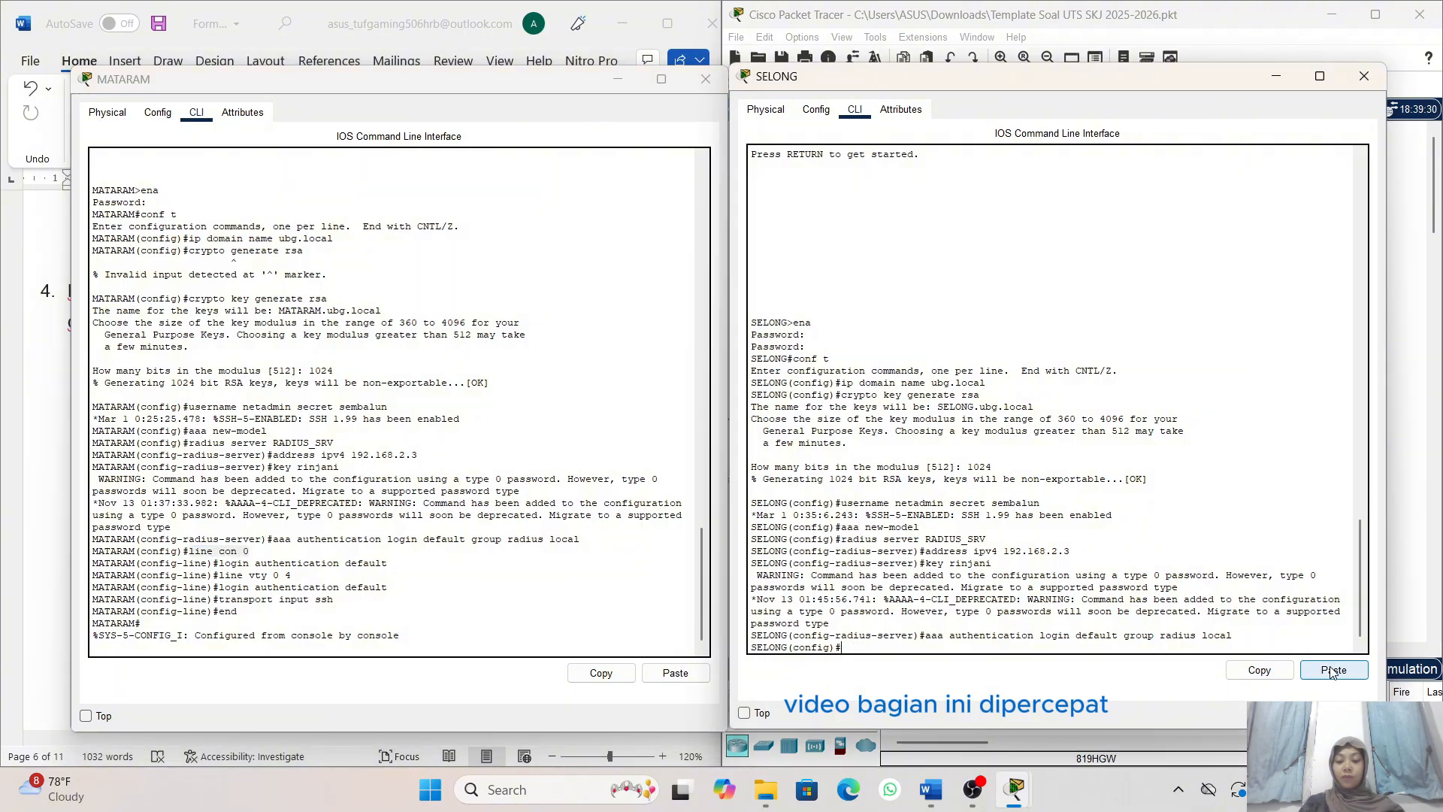
pyautogui.press('Return')
pyautogui.moveTo(388, 564); pyautogui.dragTo(219, 576)
pyautogui.click(601, 673)
pyautogui.click(1334, 670)
pyautogui.press('Return')
# - Apply the default AAA method list to vty lines 0 to 4 of router SELONG with login authentication default
pyautogui.click(601, 673)
pyautogui.click(1333, 670)
pyautogui.press('Return')
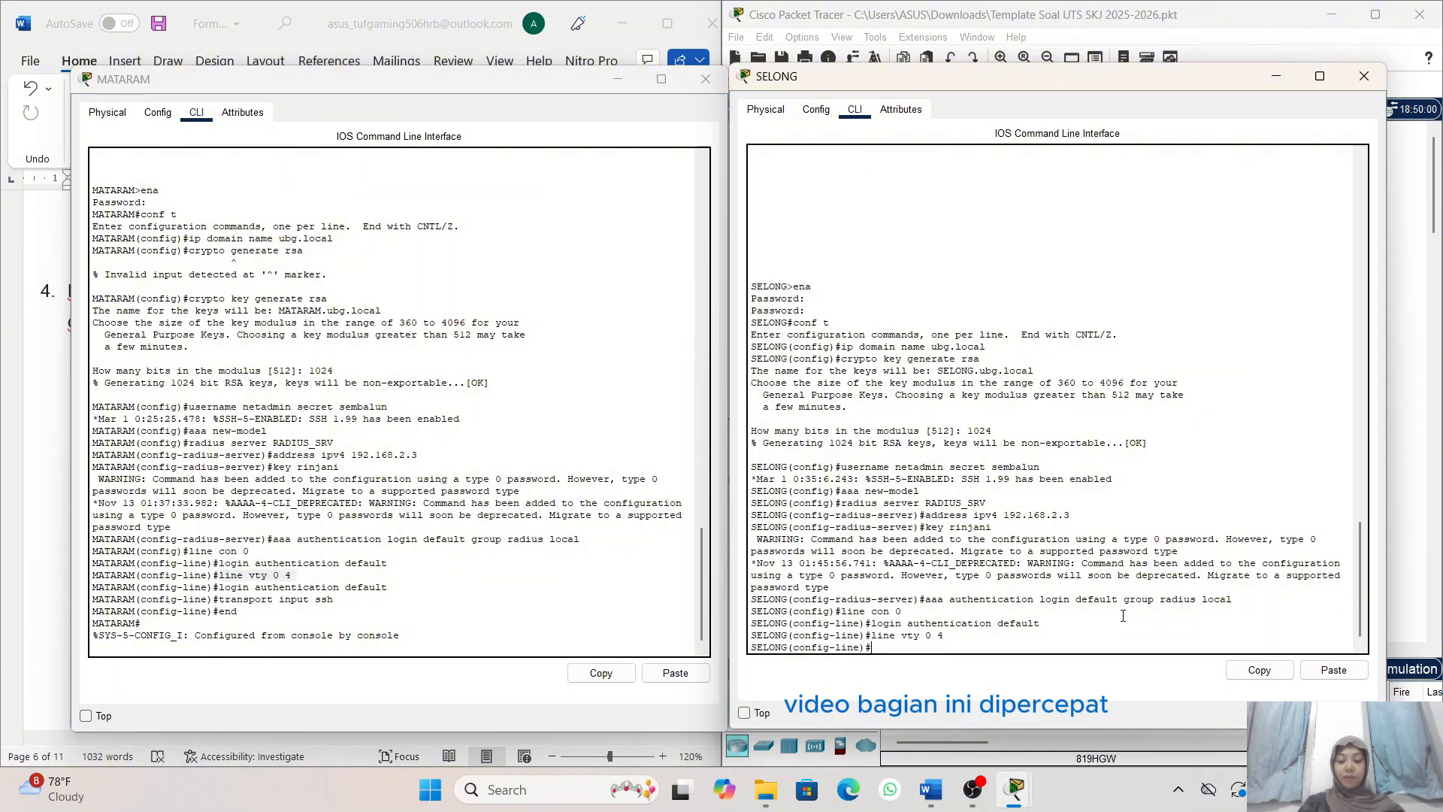
pyautogui.write('login authentication default')
pyautogui.press('Return')
# - Restrict the vty lines of router SELONG to SSH with transport input ssh and leave configuration mode with end
pyautogui.moveTo(333, 600); pyautogui.dragTo(219, 600)
pyautogui.click(600, 673)
pyautogui.click(1334, 670)
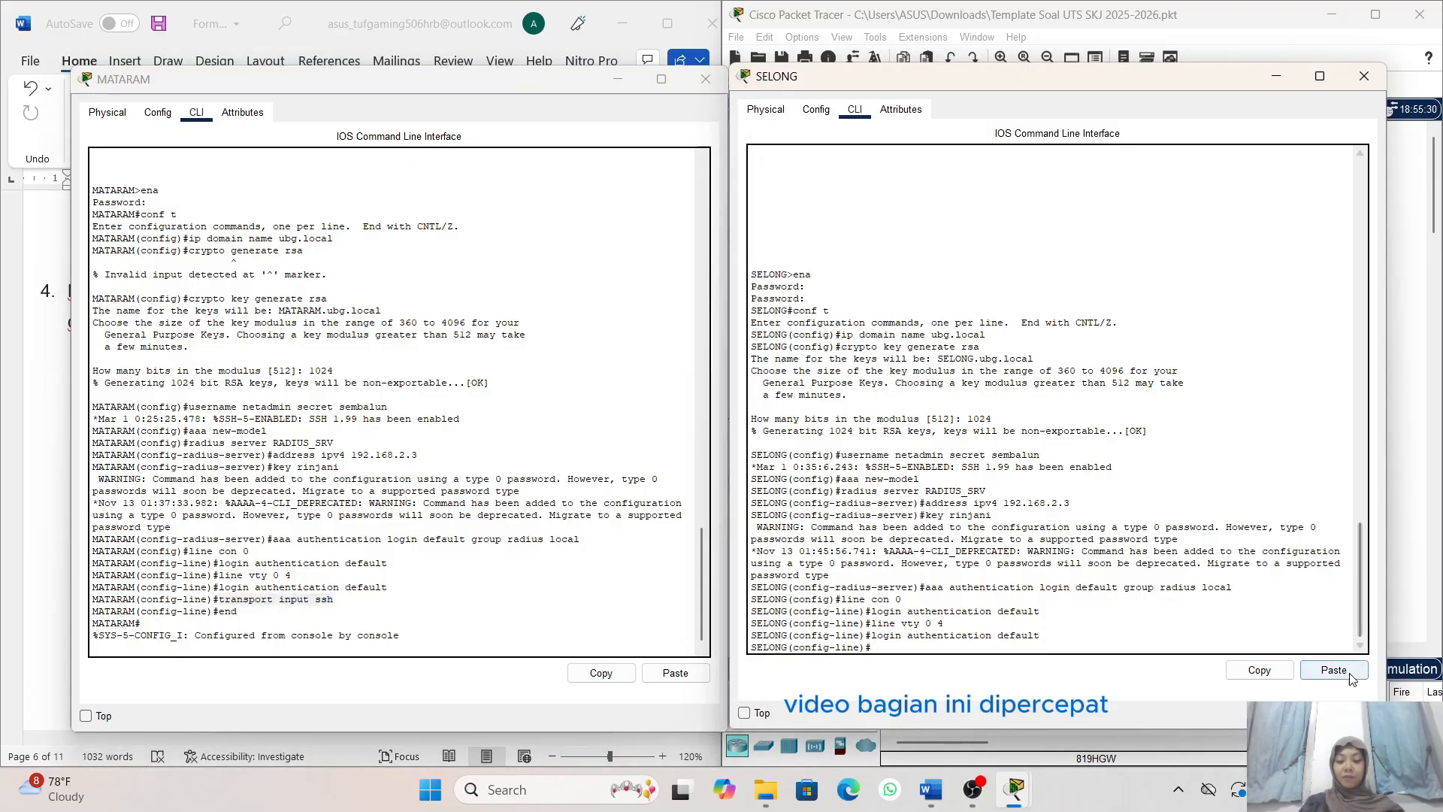
pyautogui.press('Return')
pyautogui.write('end')
pyautogui.press('Return')
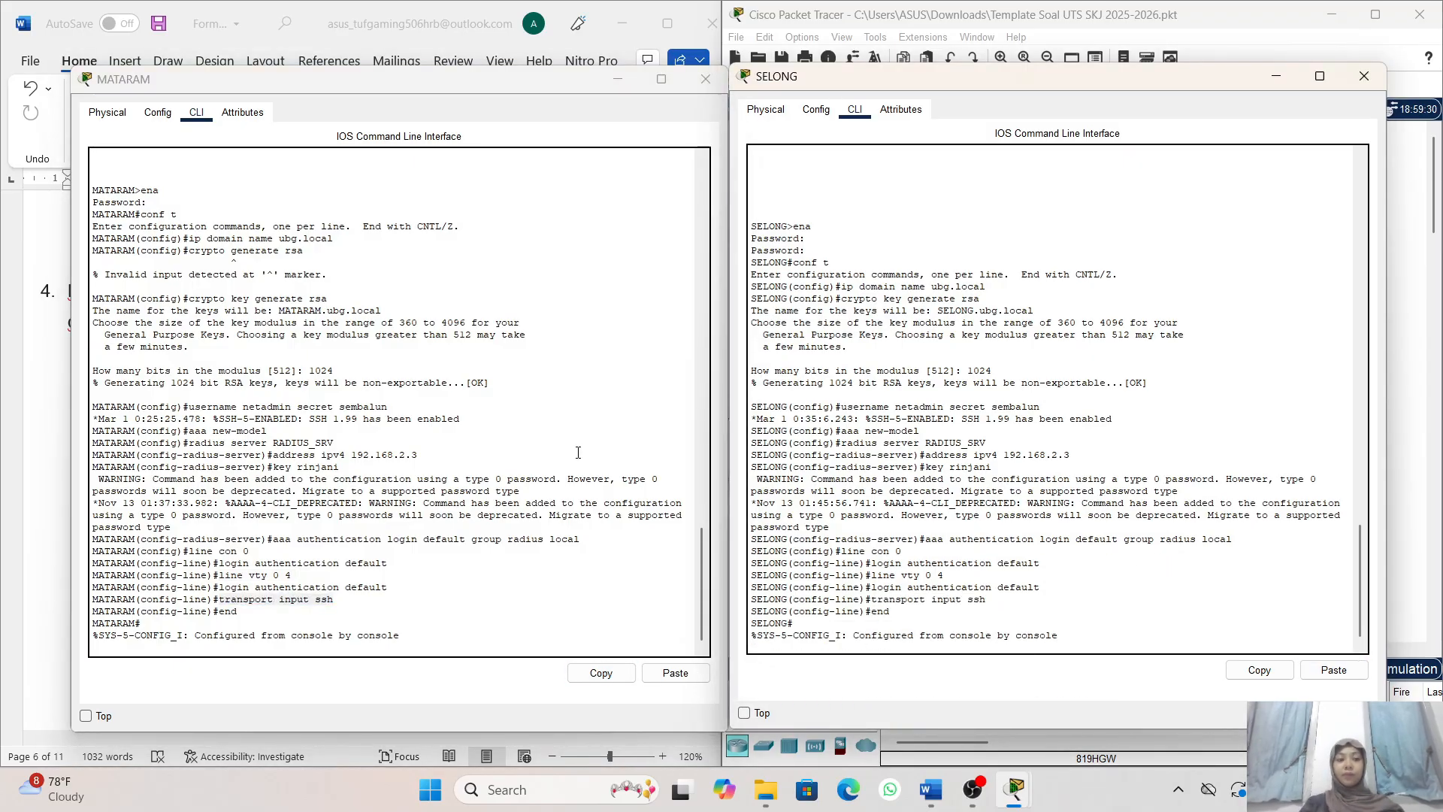
# - Minimize the SELONG and MATARAM windows and review exam task 5 on verifying console access to each router in the Word document
pyautogui.click(1279, 60)
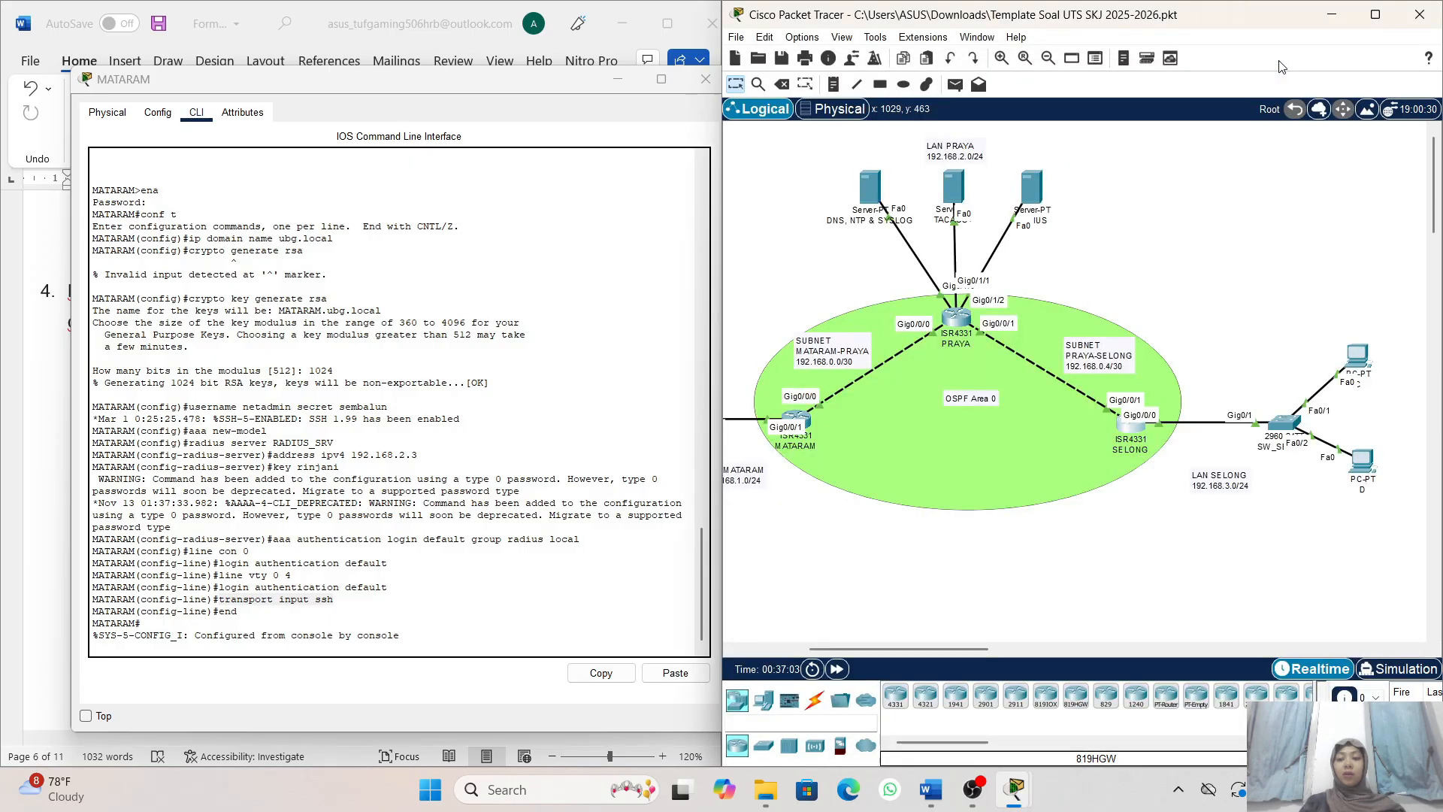
pyautogui.click(618, 79)
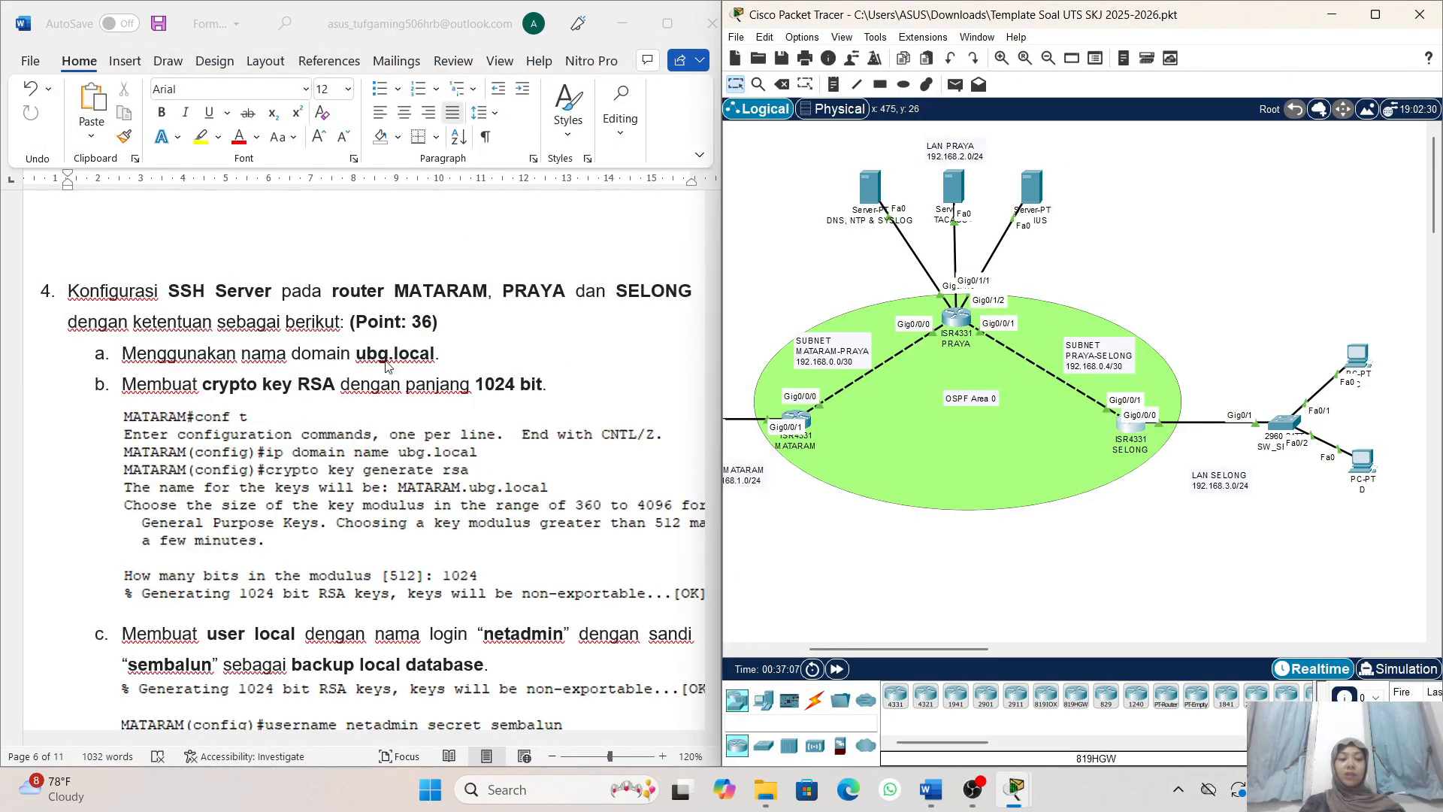
pyautogui.scroll(-2, 386, 366)
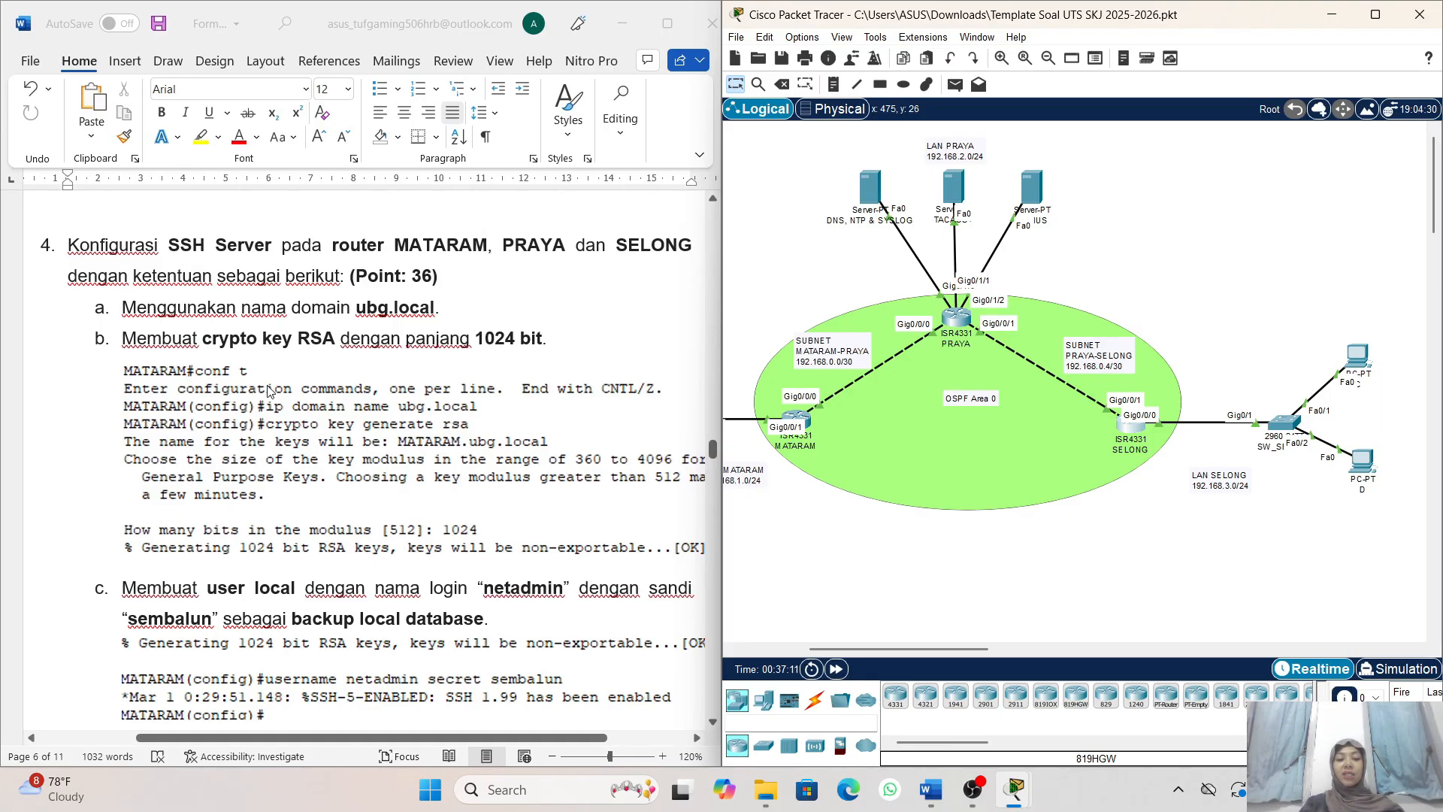
pyautogui.scroll(-20, 427, 443)
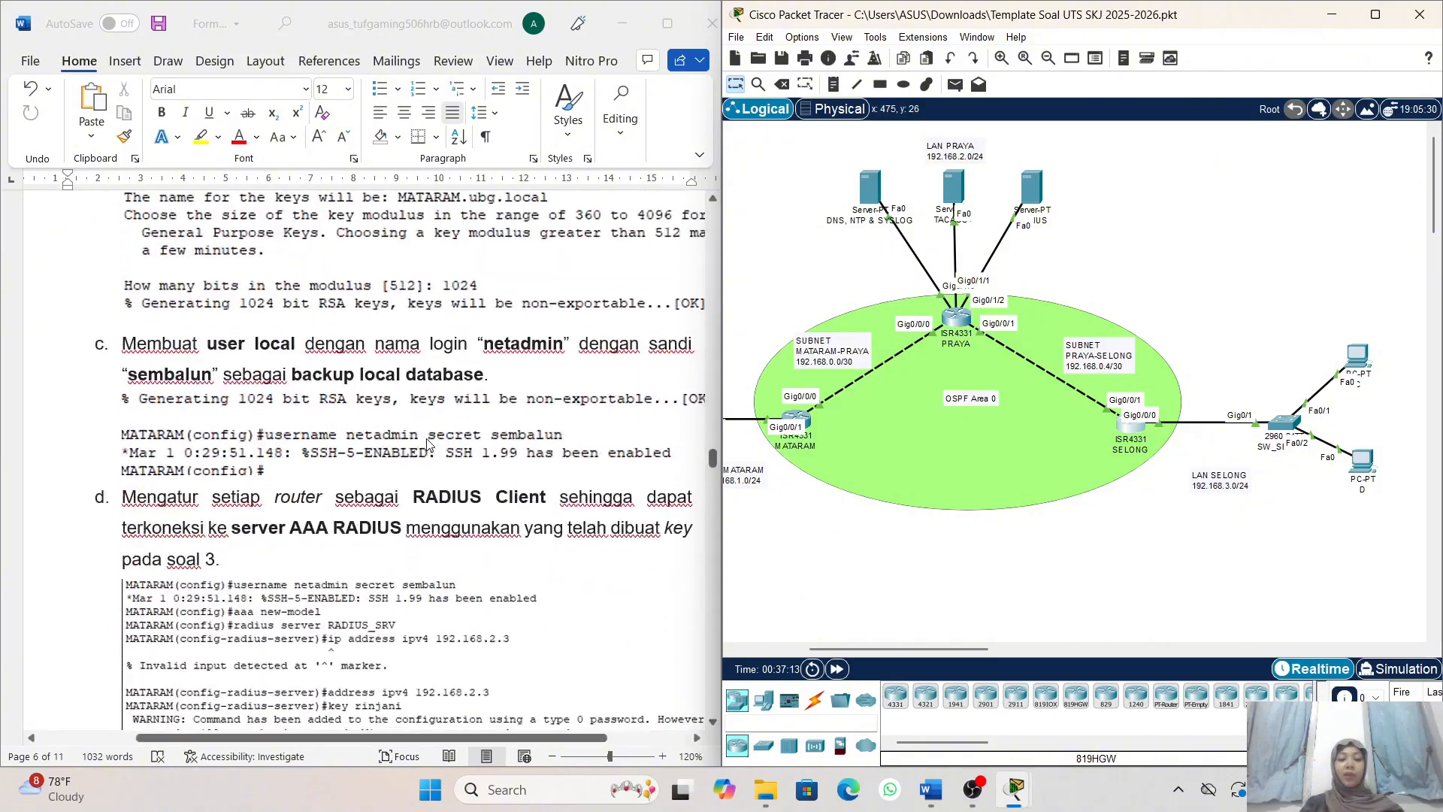
pyautogui.scroll(-5, 427, 444)
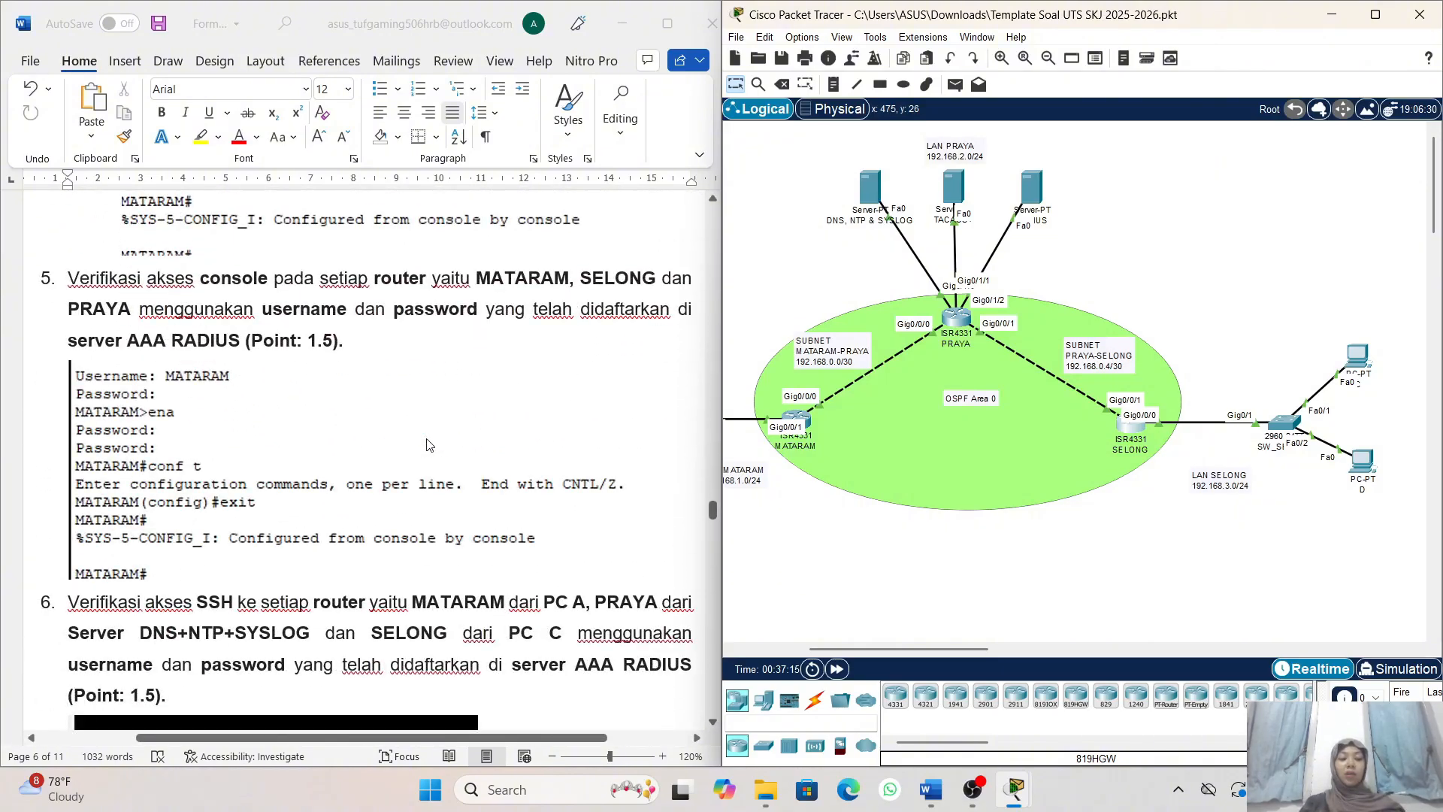
pyautogui.hscroll(-1, 323, 263)
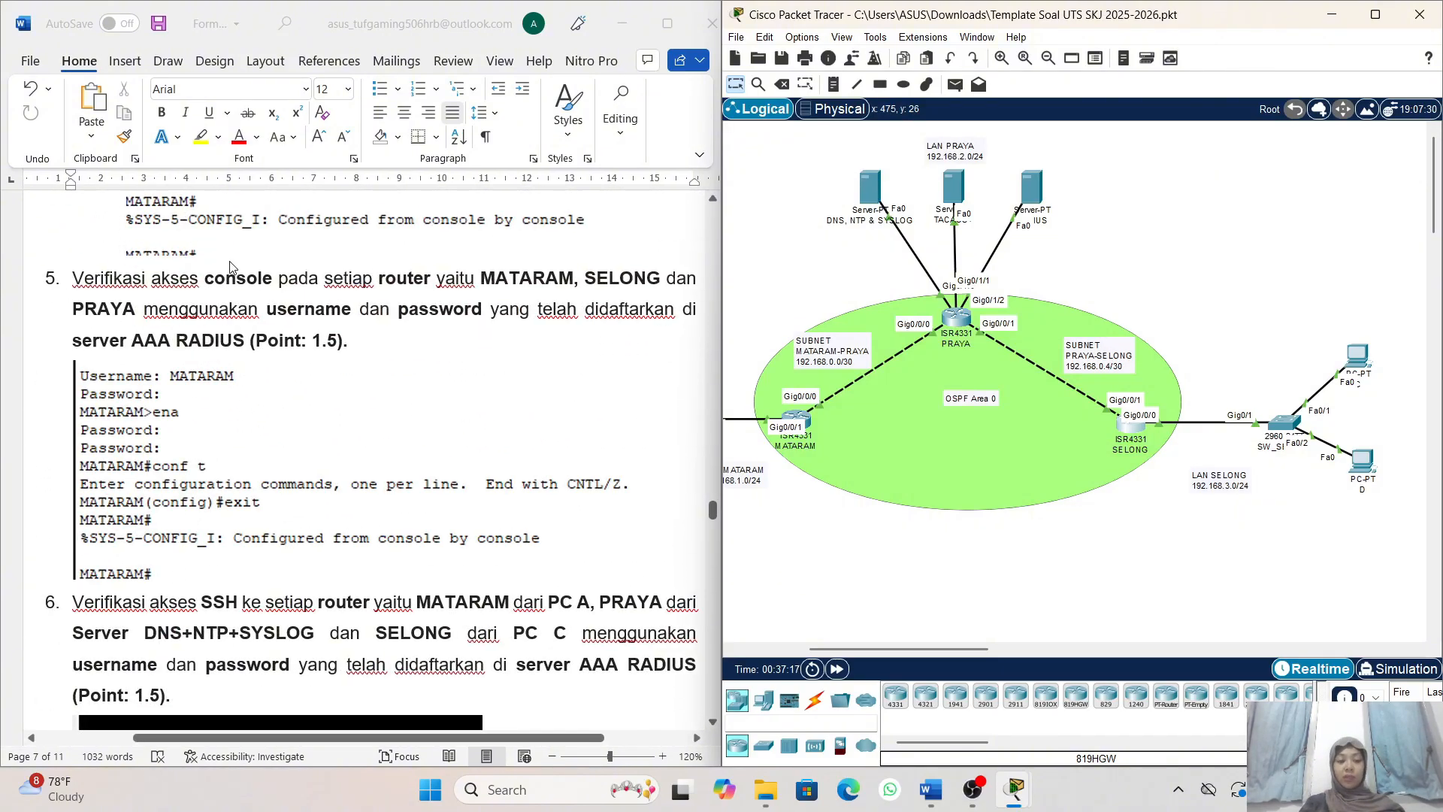
pyautogui.scroll(2, 234, 267)
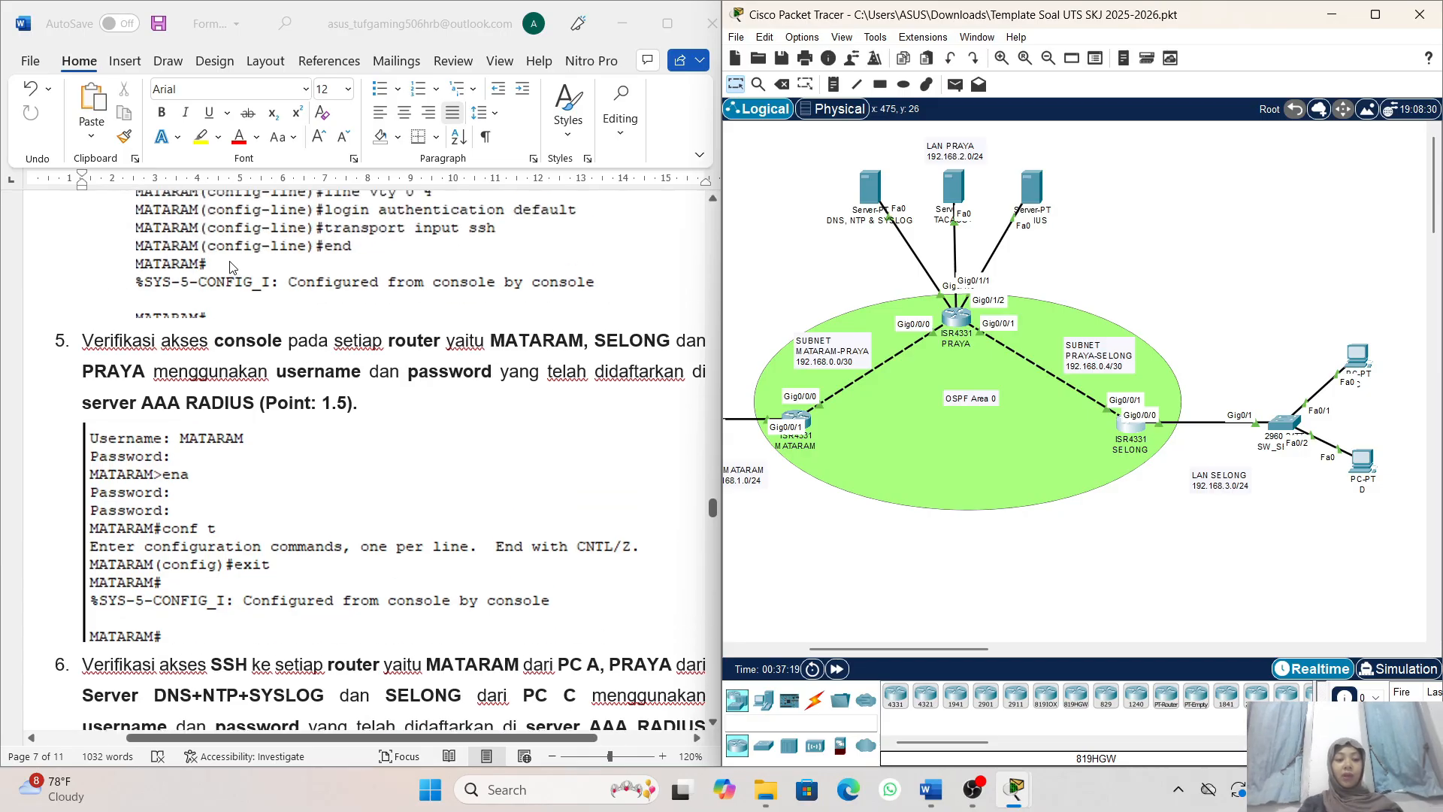
pyautogui.scroll(-1, 363, 383)
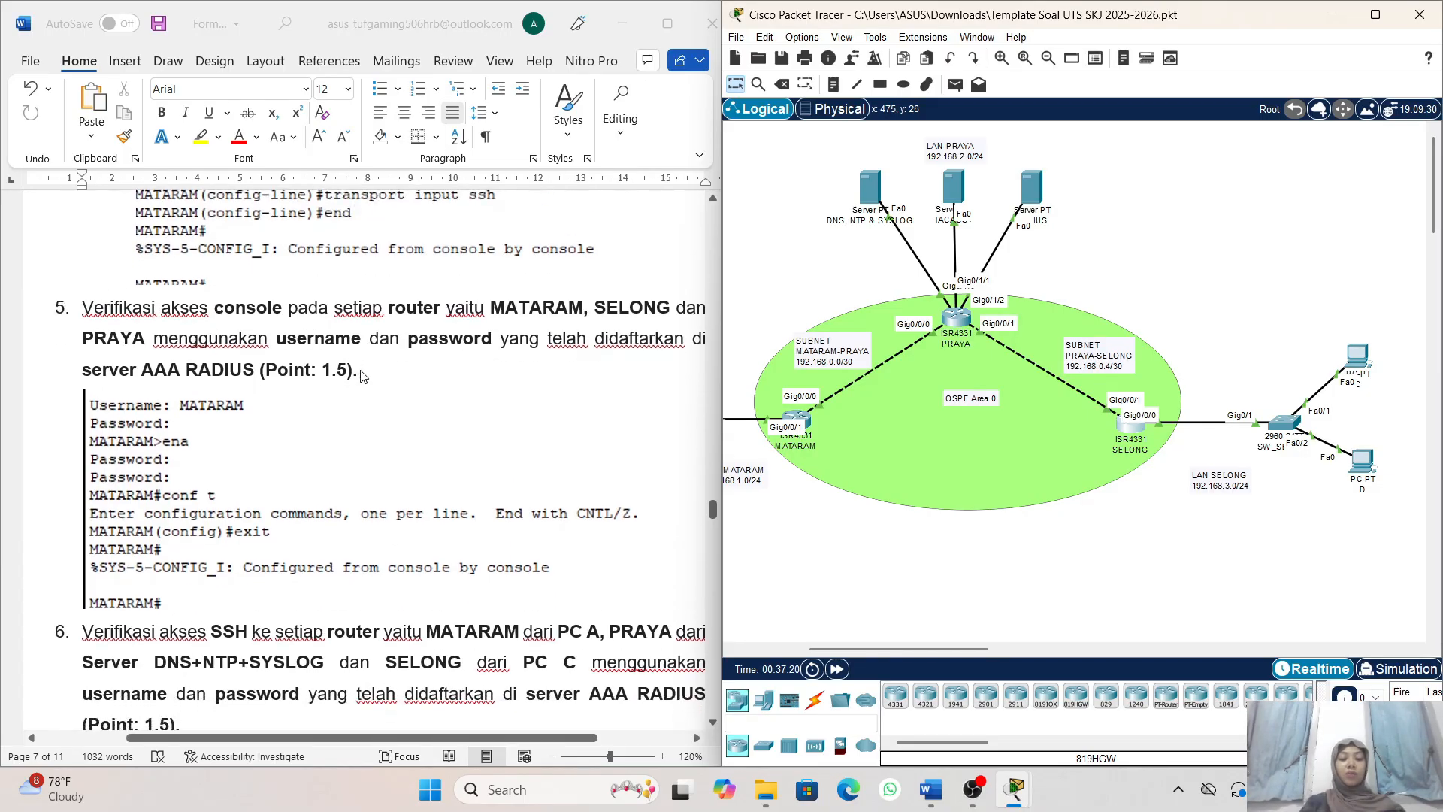
pyautogui.hscroll(-3, 565, 337)
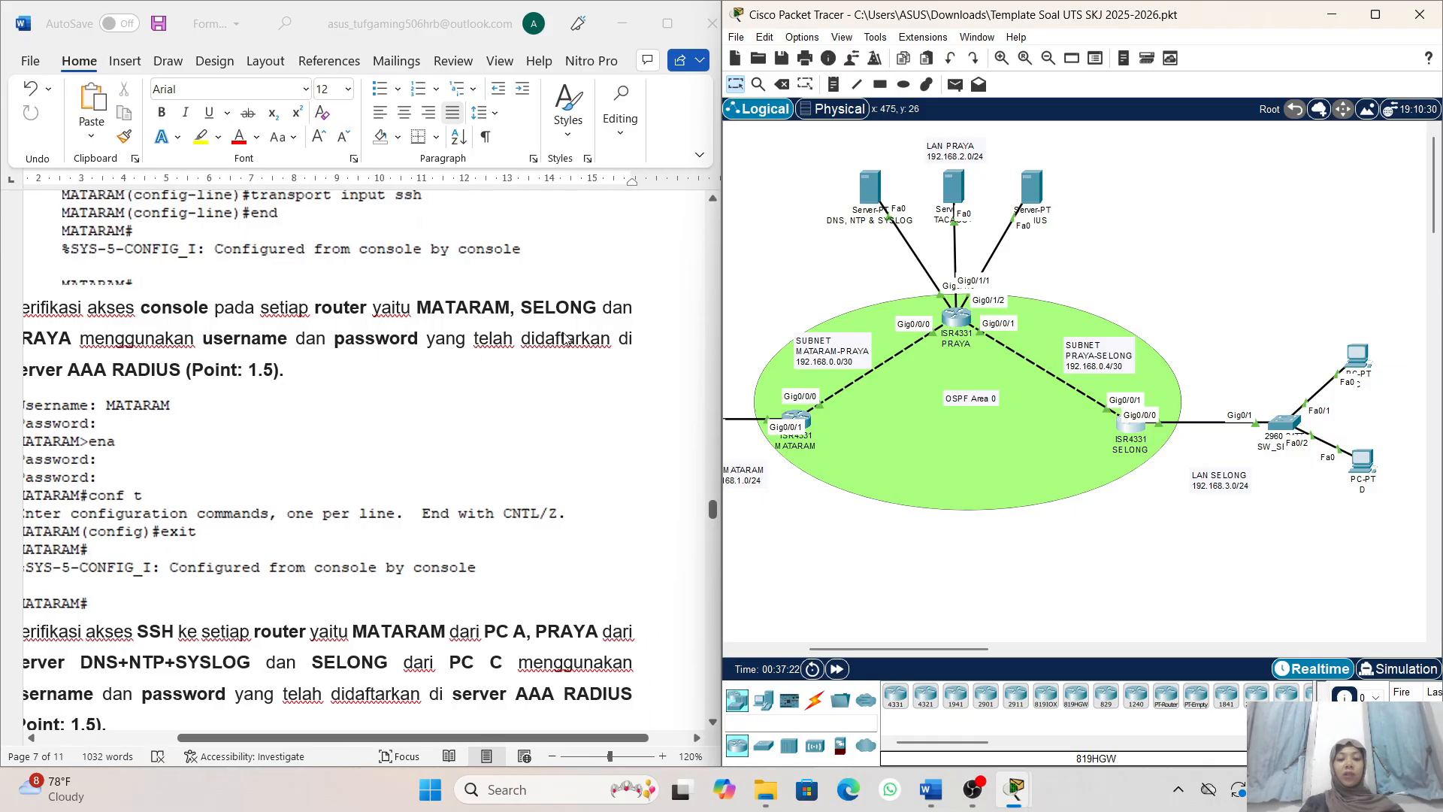
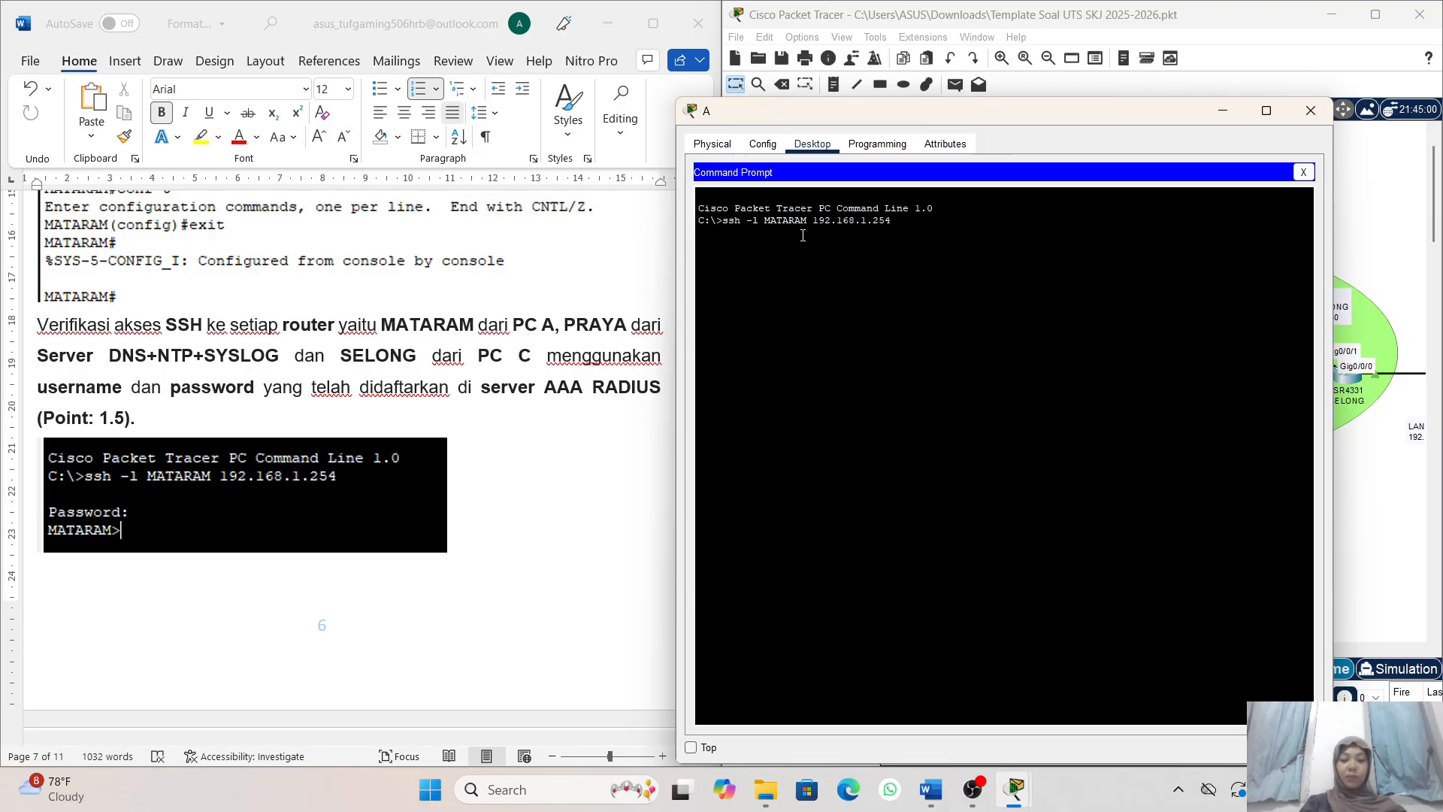
# - Log in to router MATARAM from PC A with ssh -l MATARAM 192.168.1.254 and the account password, then minimize PC A's window
pyautogui.press('Return')
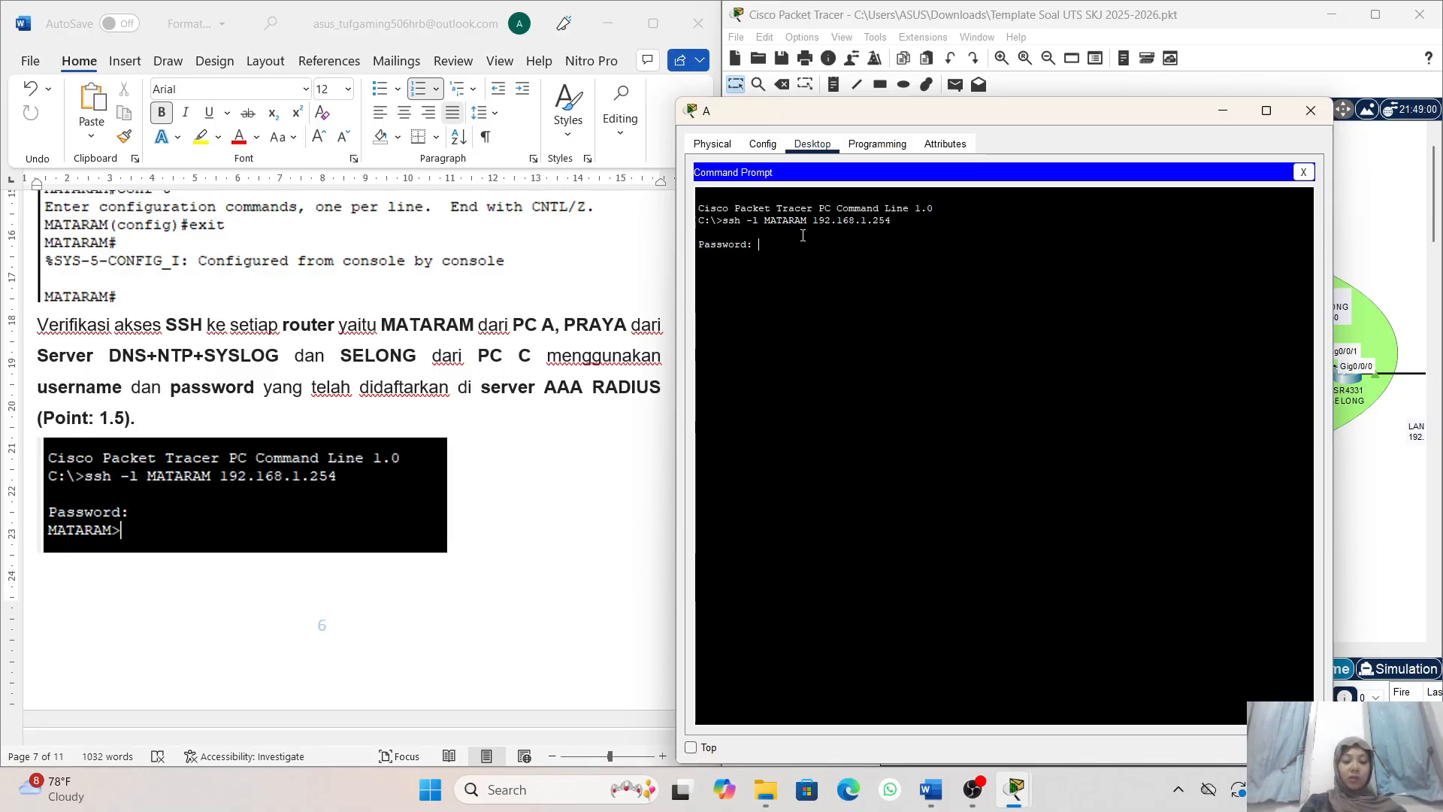
pyautogui.press('Return')
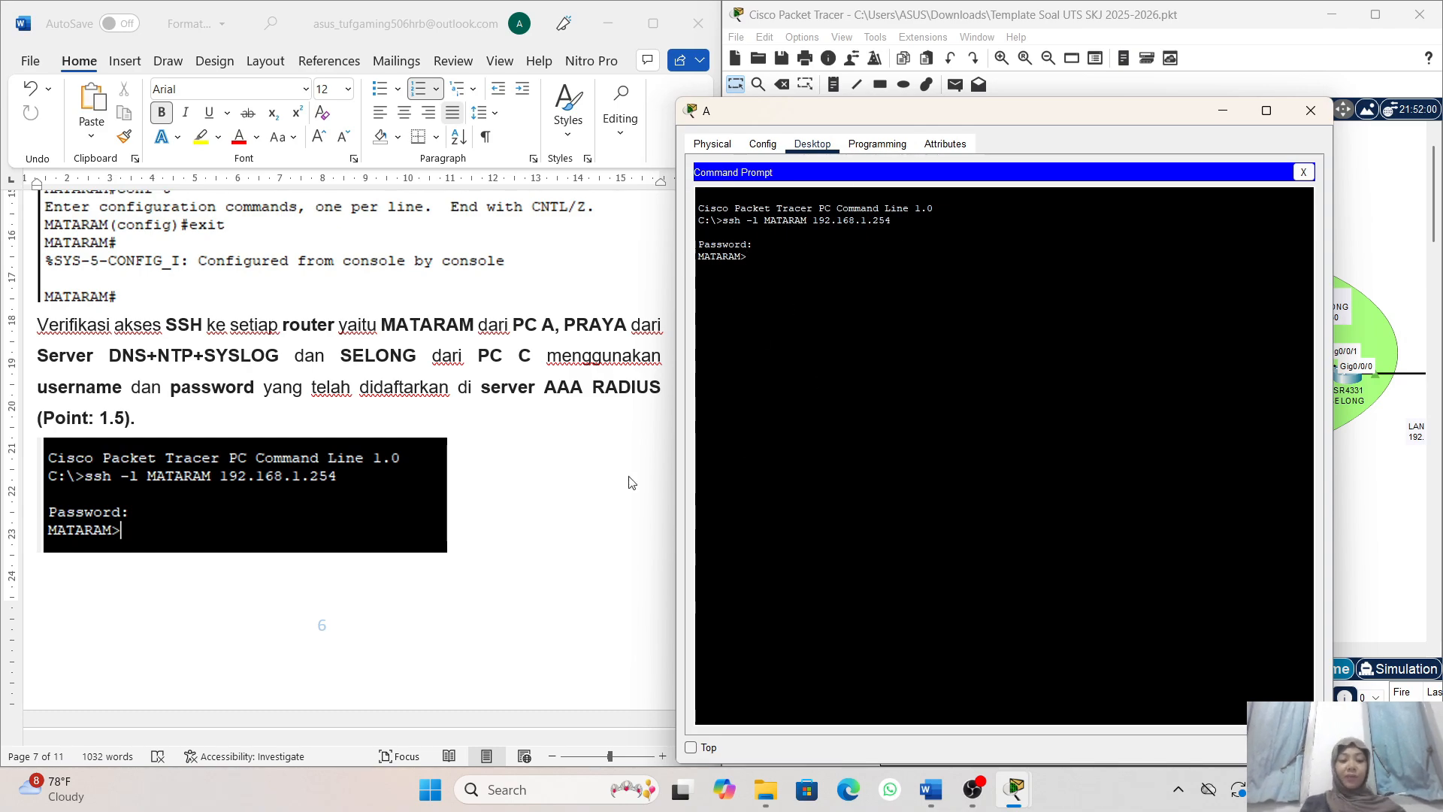
pyautogui.hscroll(-1, 462, 472)
pyautogui.scroll(-1, 538, 489)
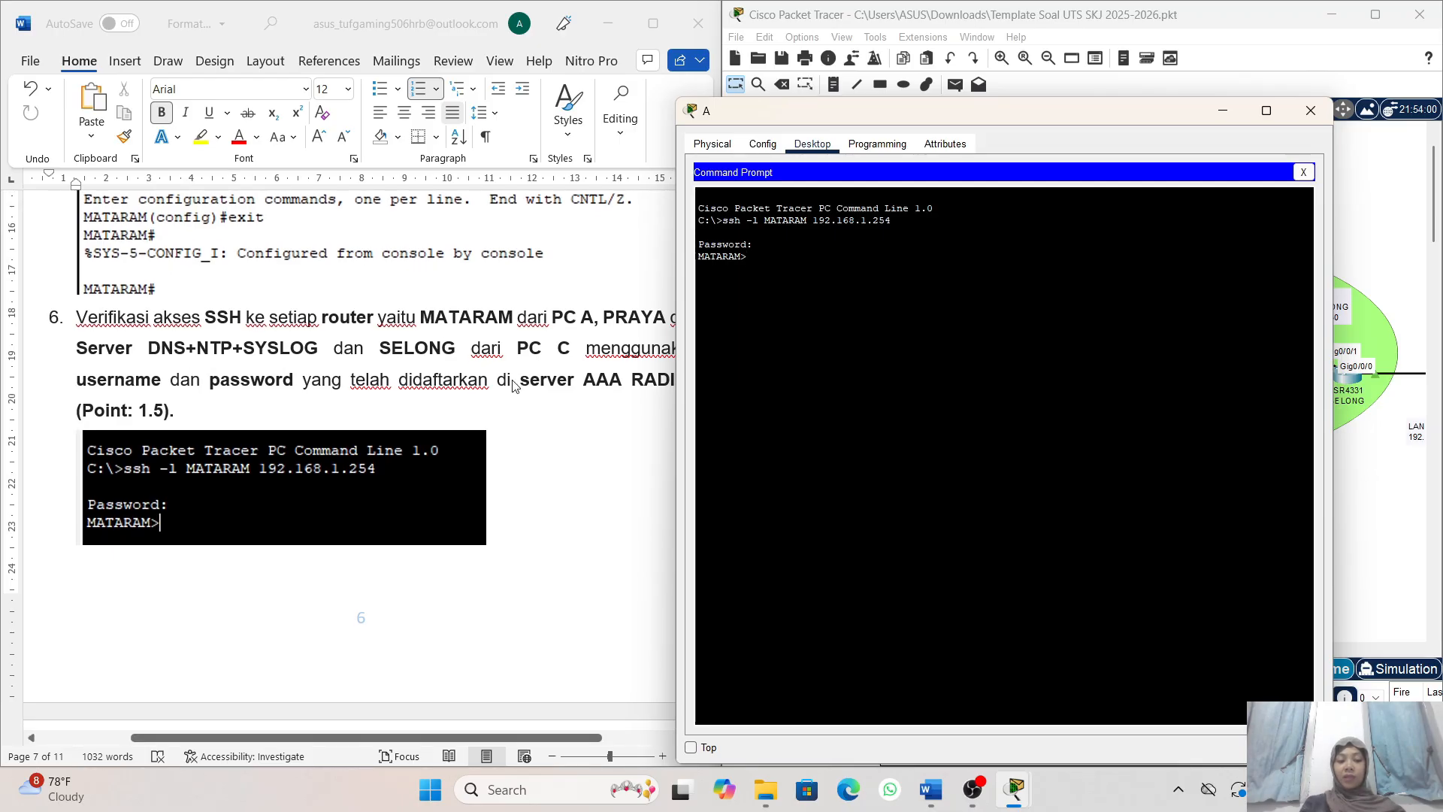
pyautogui.hscroll(1, 515, 385)
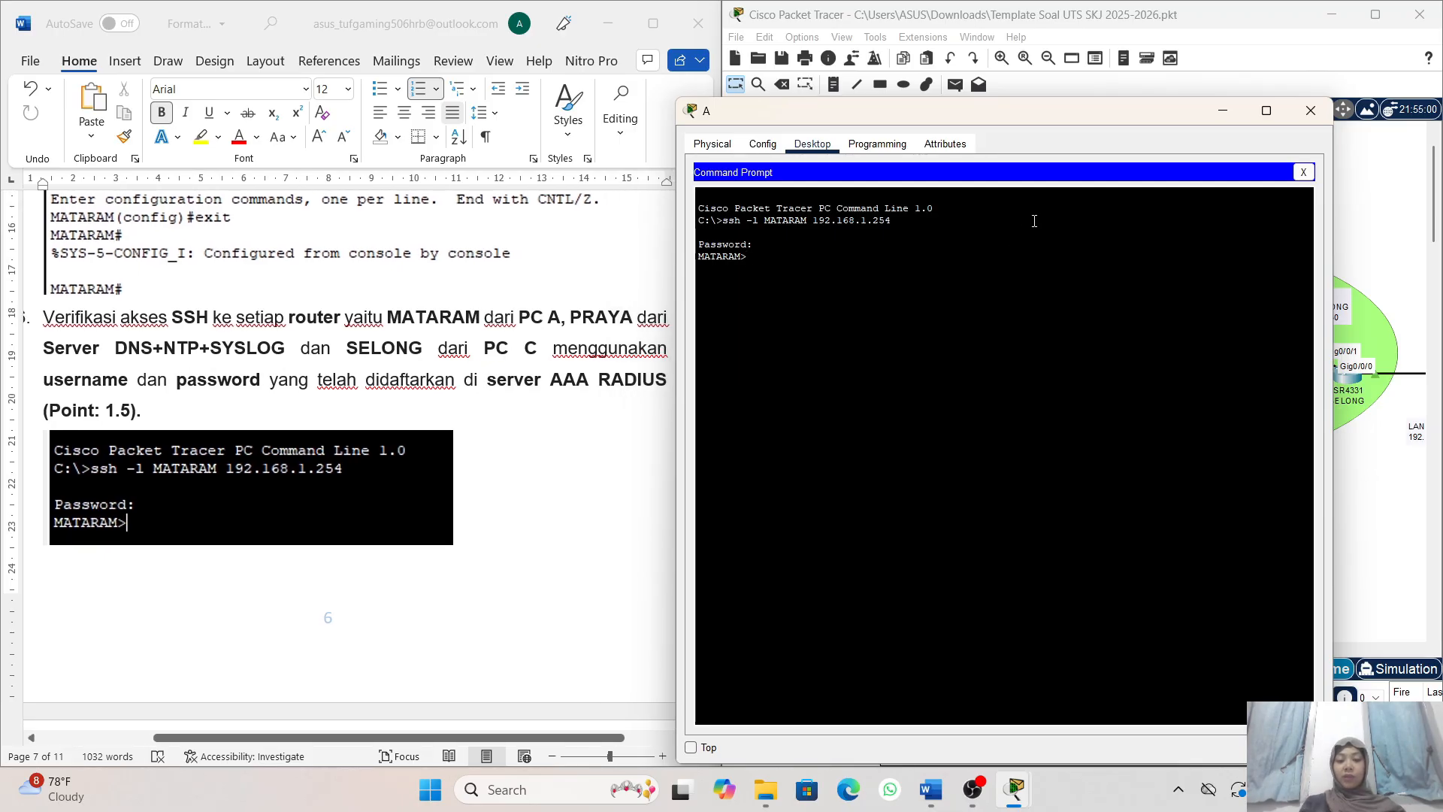
pyautogui.click(1225, 114)
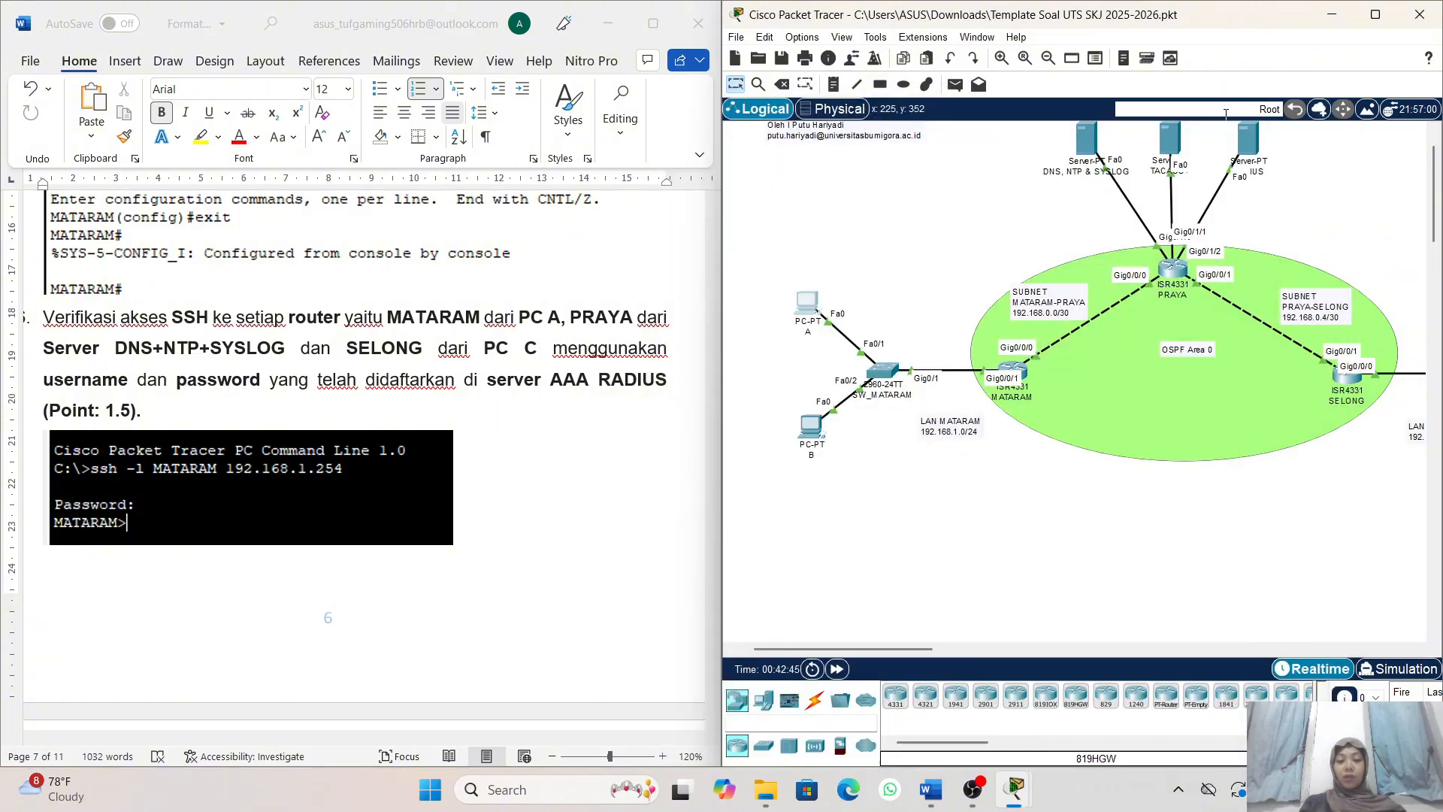
# - Open the Command Prompt of the DNS, NTP & SYSLOG server in LAN PRAYA
pyautogui.scroll(1, 1192, 331)
pyautogui.hscroll(2, 1193, 331)
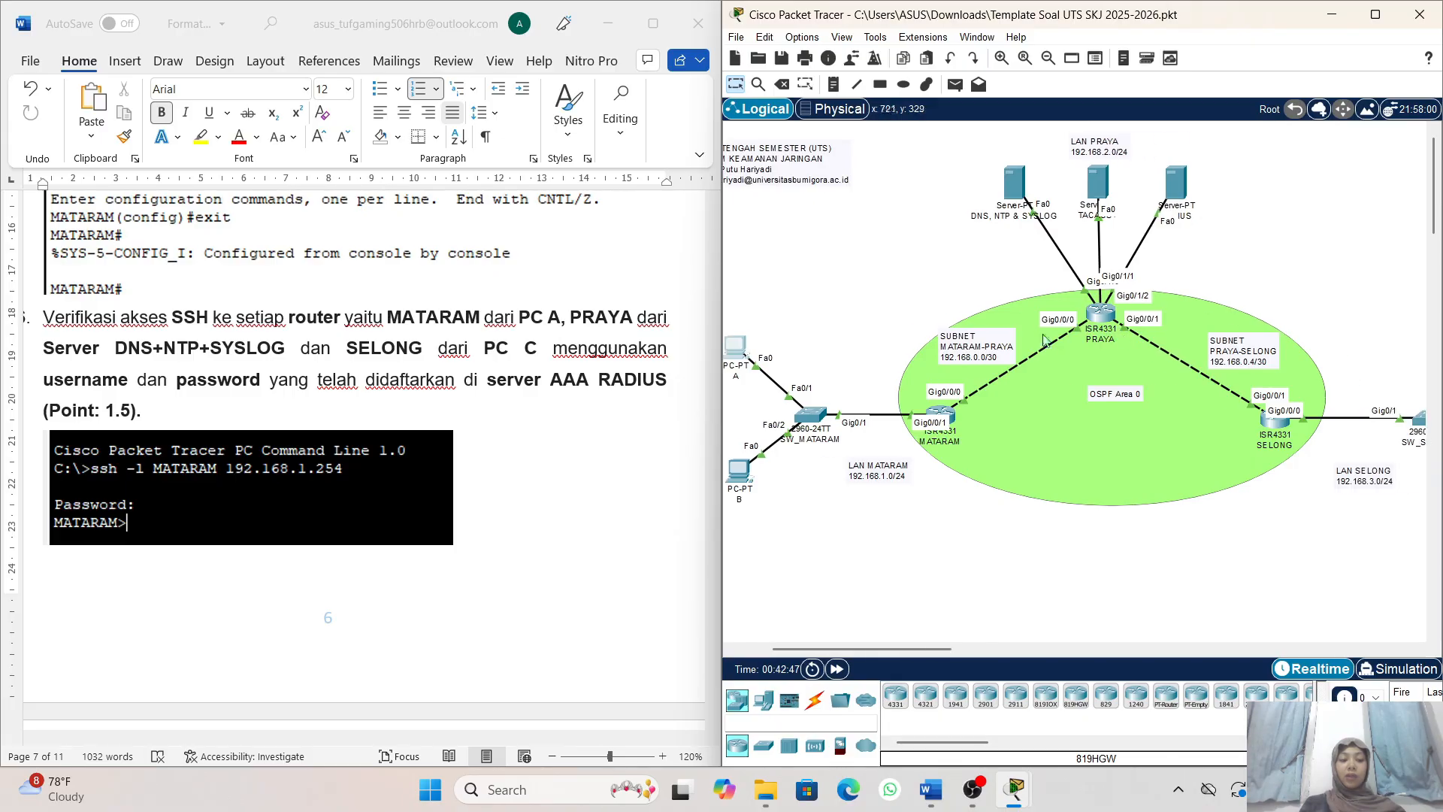
pyautogui.hscroll(-1, 742, 370)
pyautogui.hscroll(3, 743, 370)
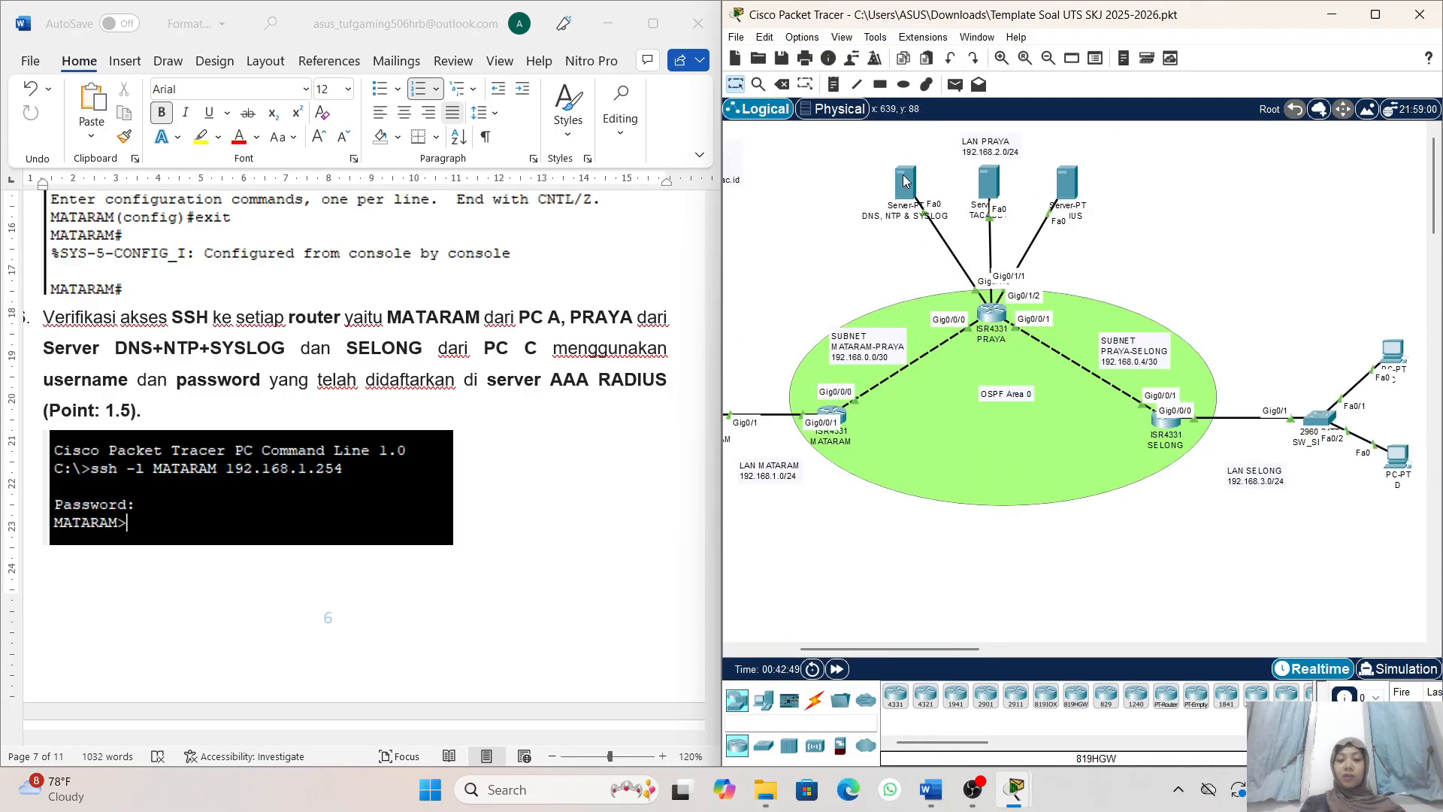
pyautogui.click(901, 186)
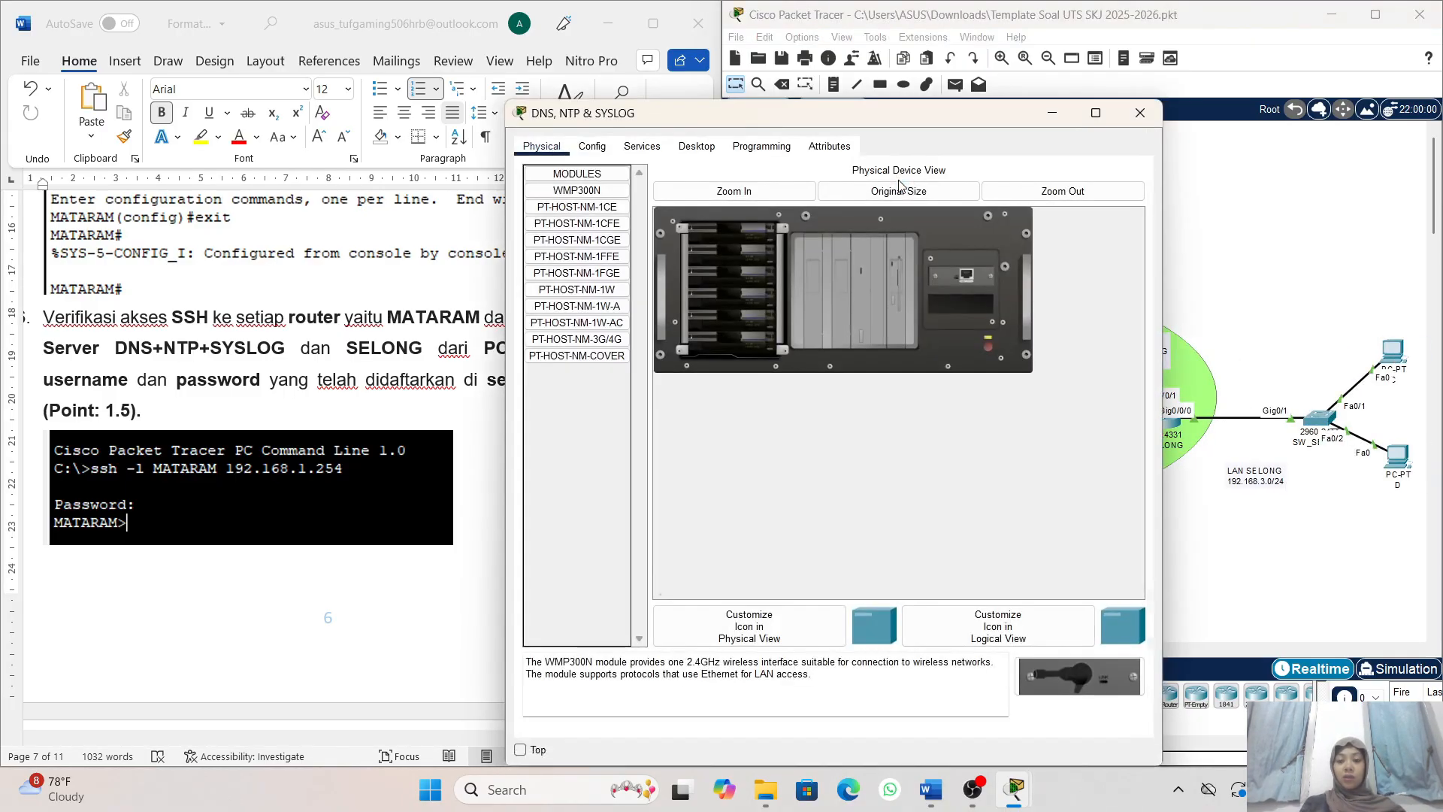
pyautogui.click(698, 150)
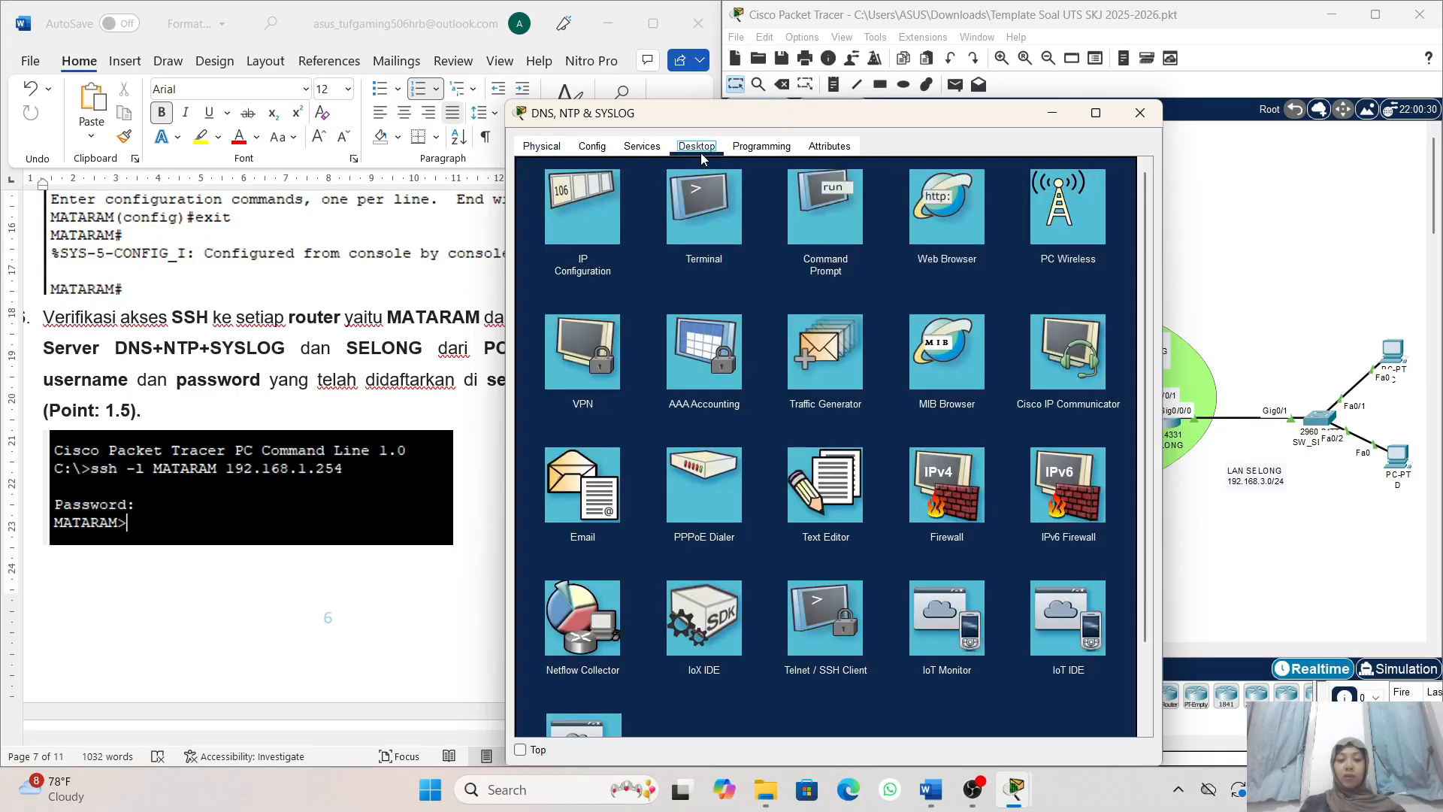
pyautogui.click(841, 206)
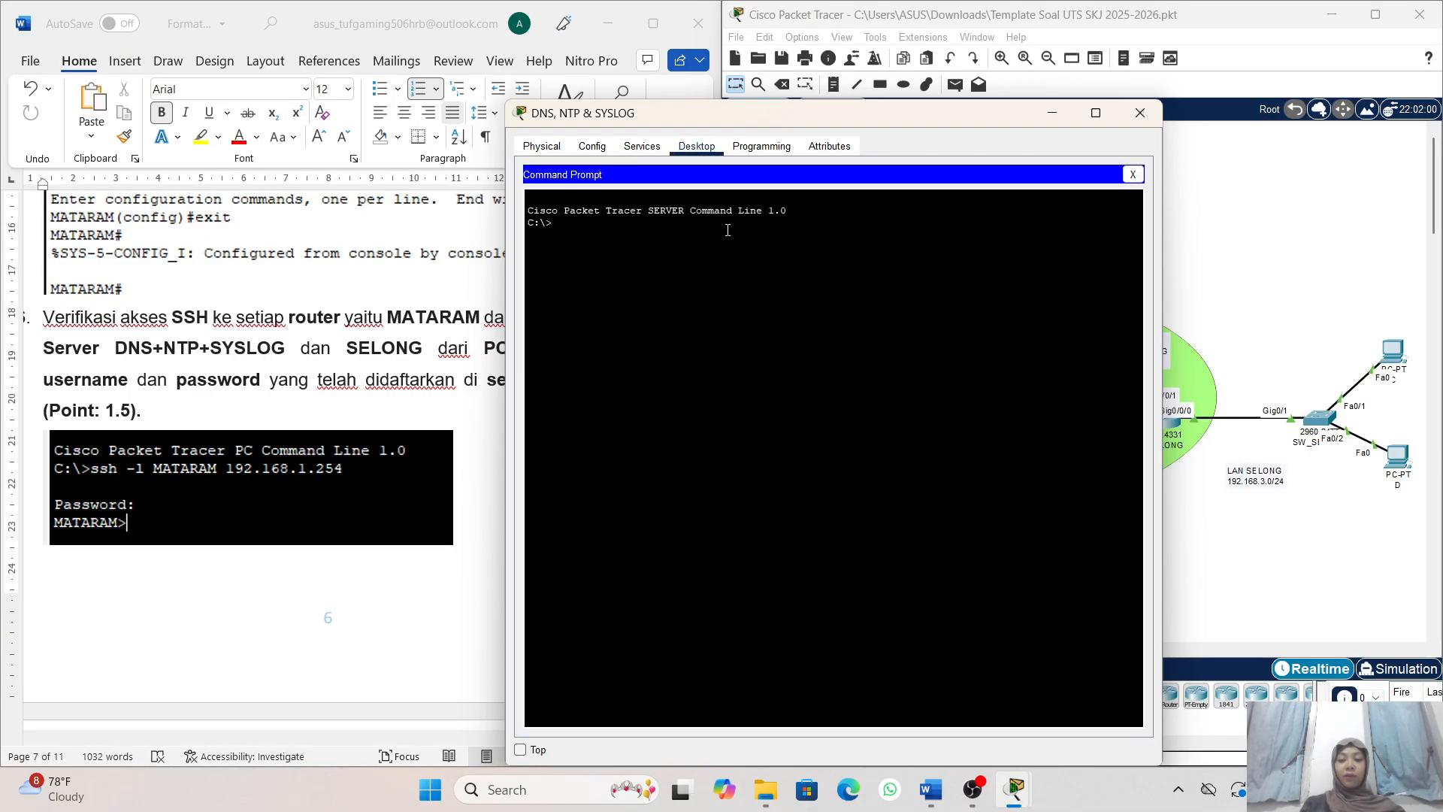
# - Log in to router PRAYA with ssh -l PRAYA 192.168.2.254 and the account password, then minimize the server's window
pyautogui.write('s')
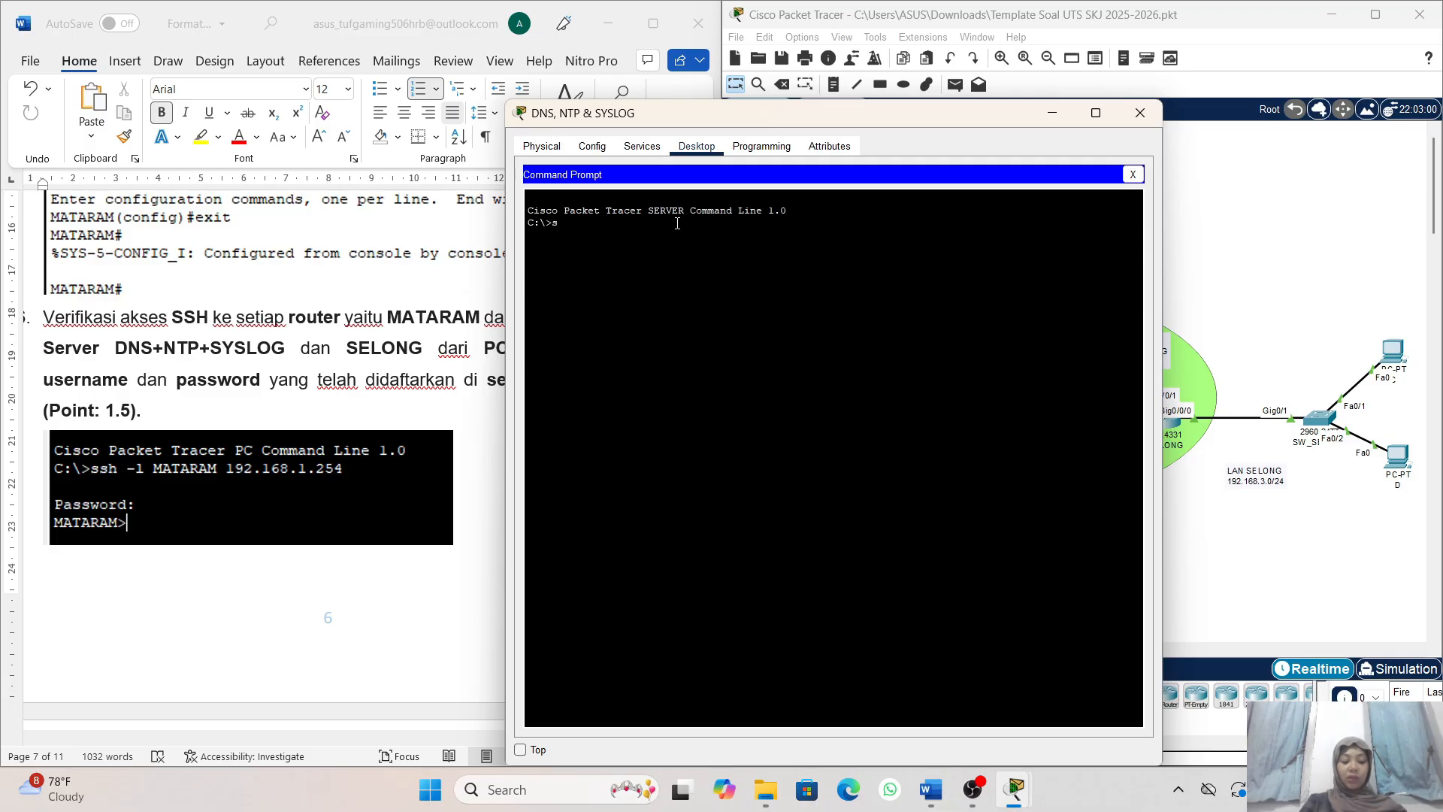
pyautogui.write('sh -l PRAY')
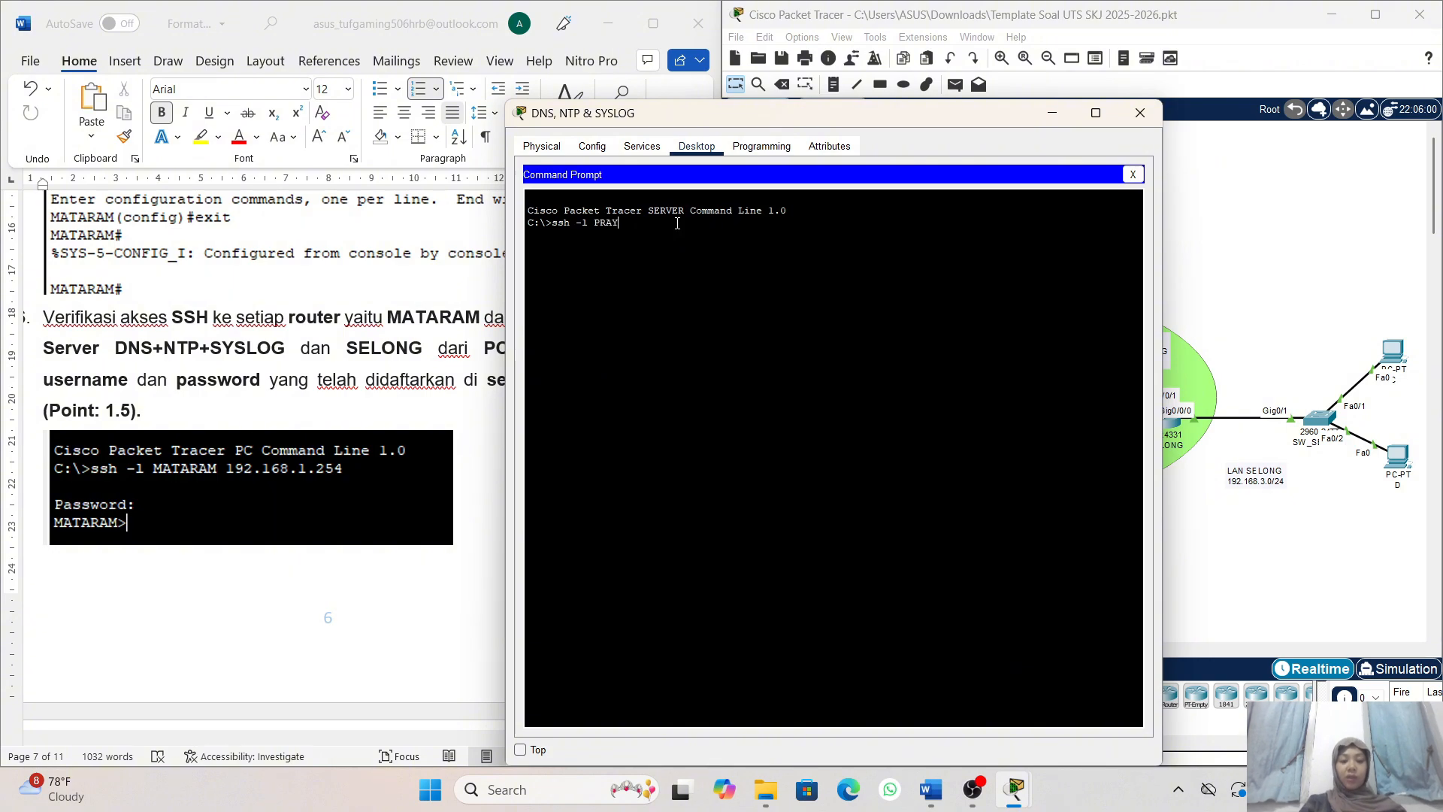
pyautogui.write('A')
pyautogui.scroll(-3, 377, 522)
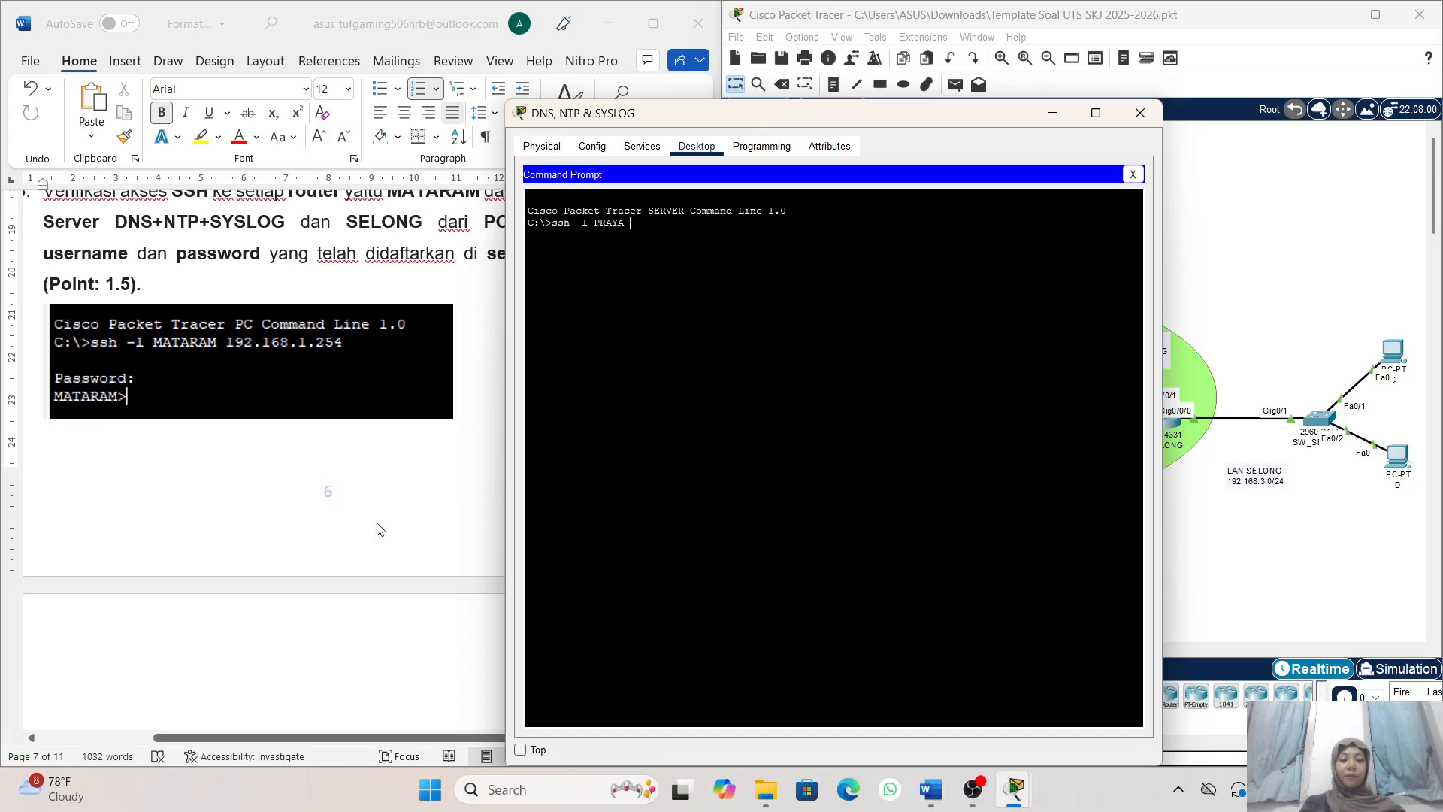
pyautogui.scroll(-6, 376, 522)
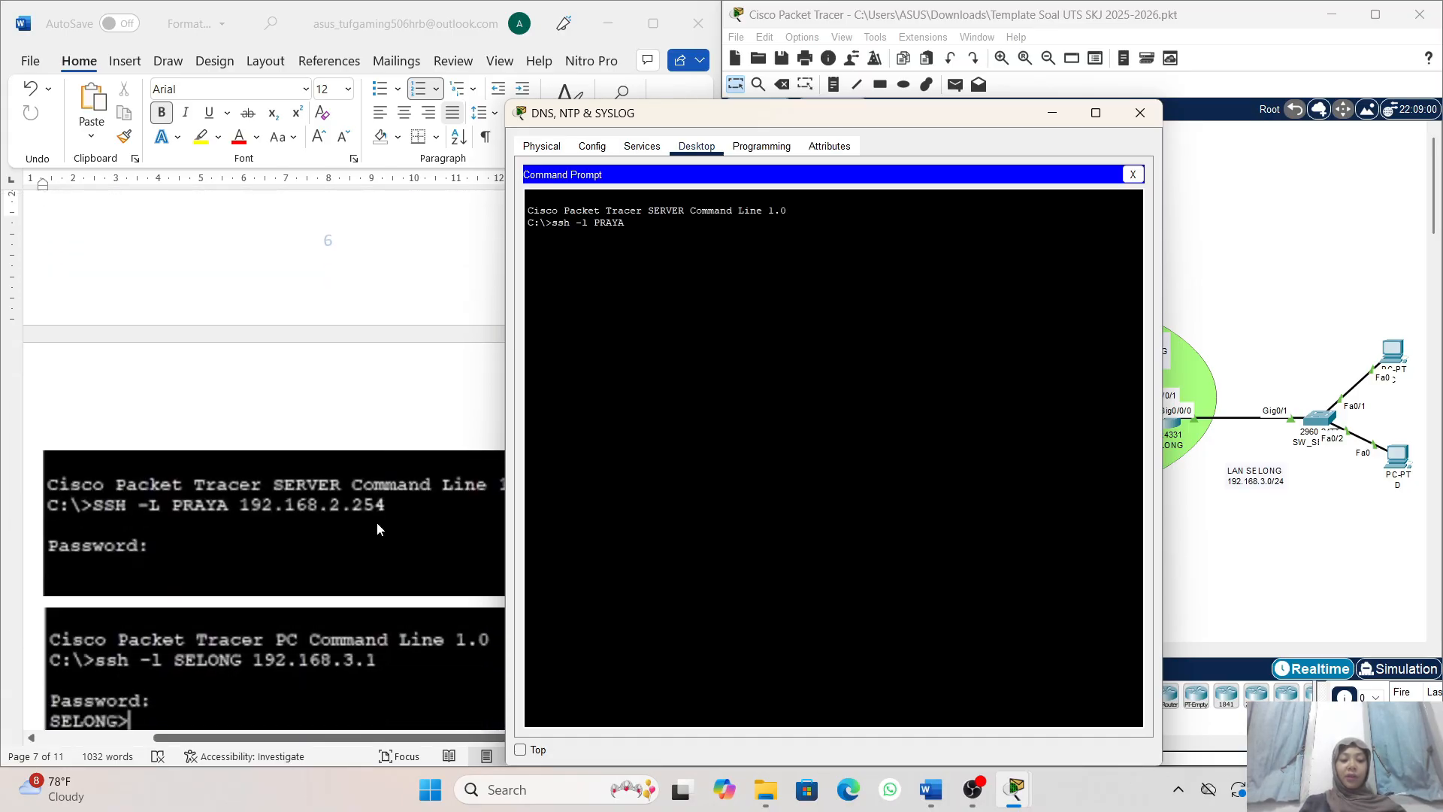
pyautogui.scroll(1, 377, 522)
pyautogui.write('1')
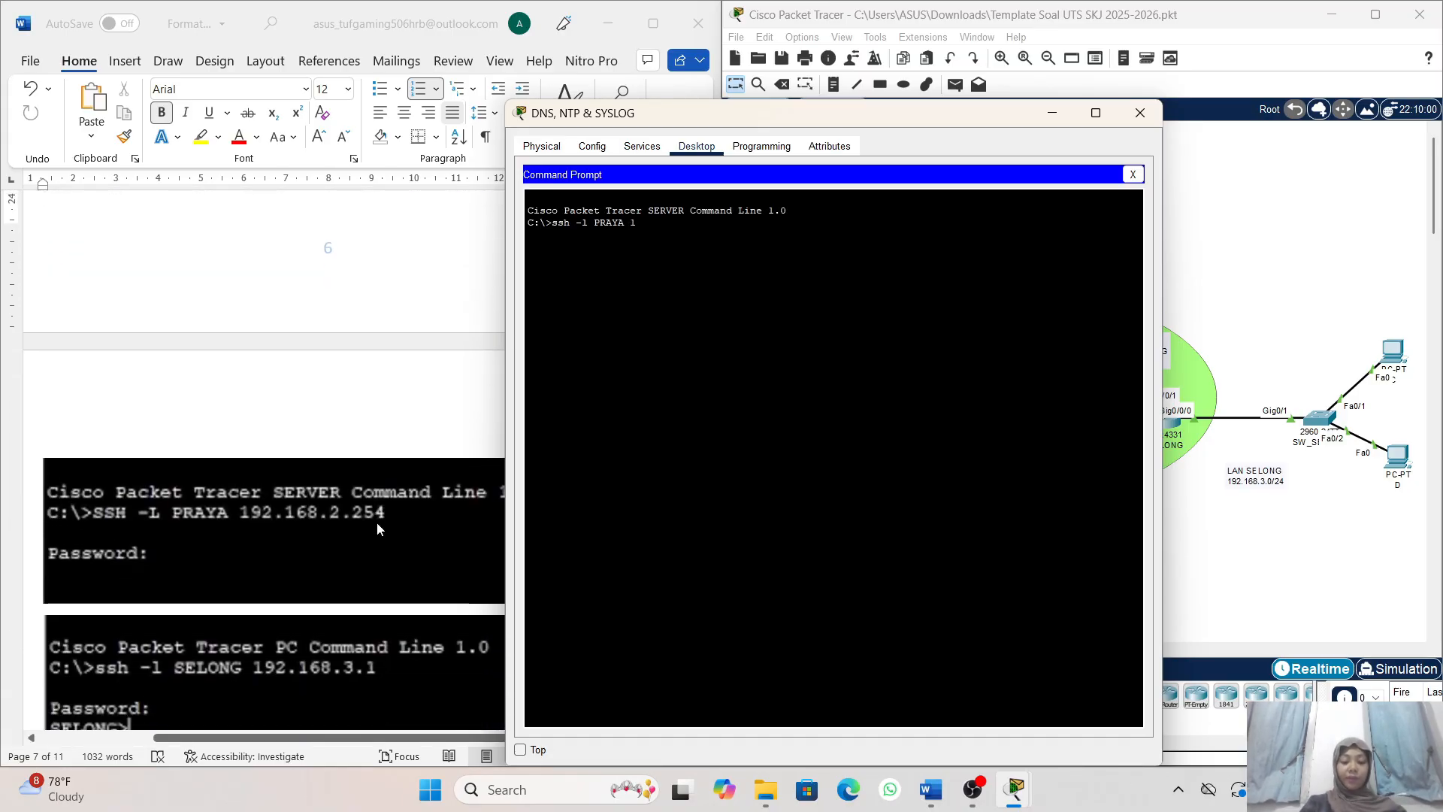
pyautogui.write('92.168')
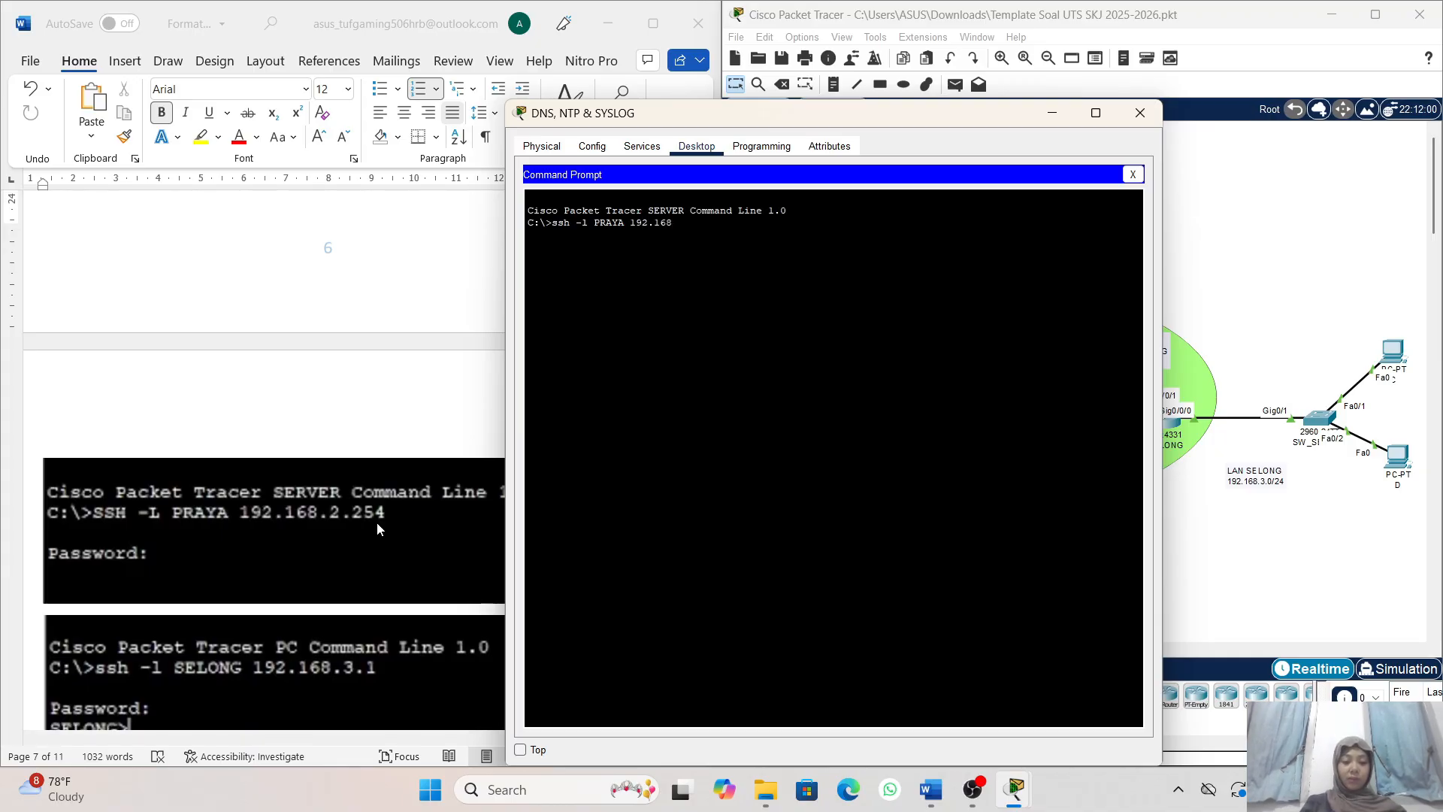
pyautogui.write('.2.254')
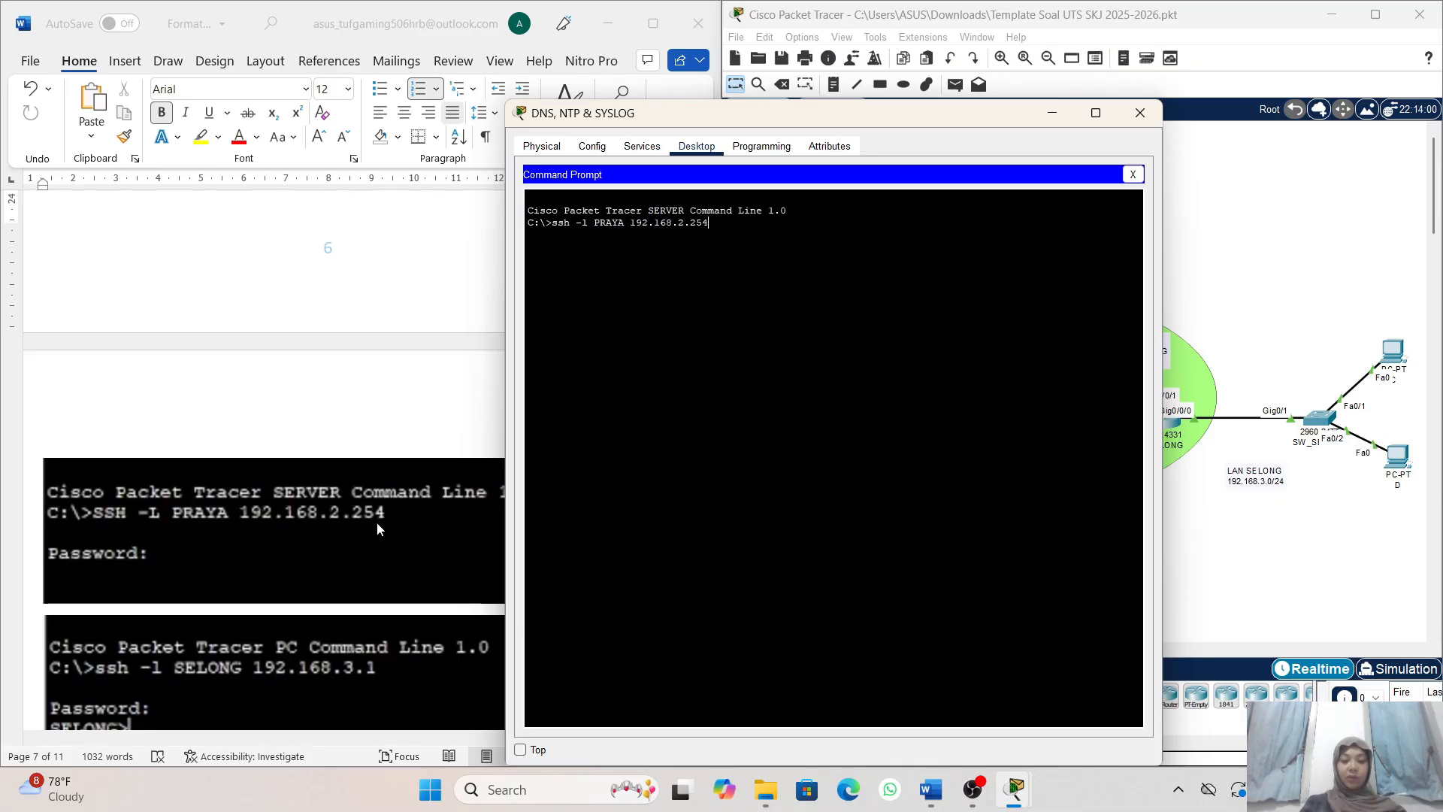
pyautogui.press('Return')
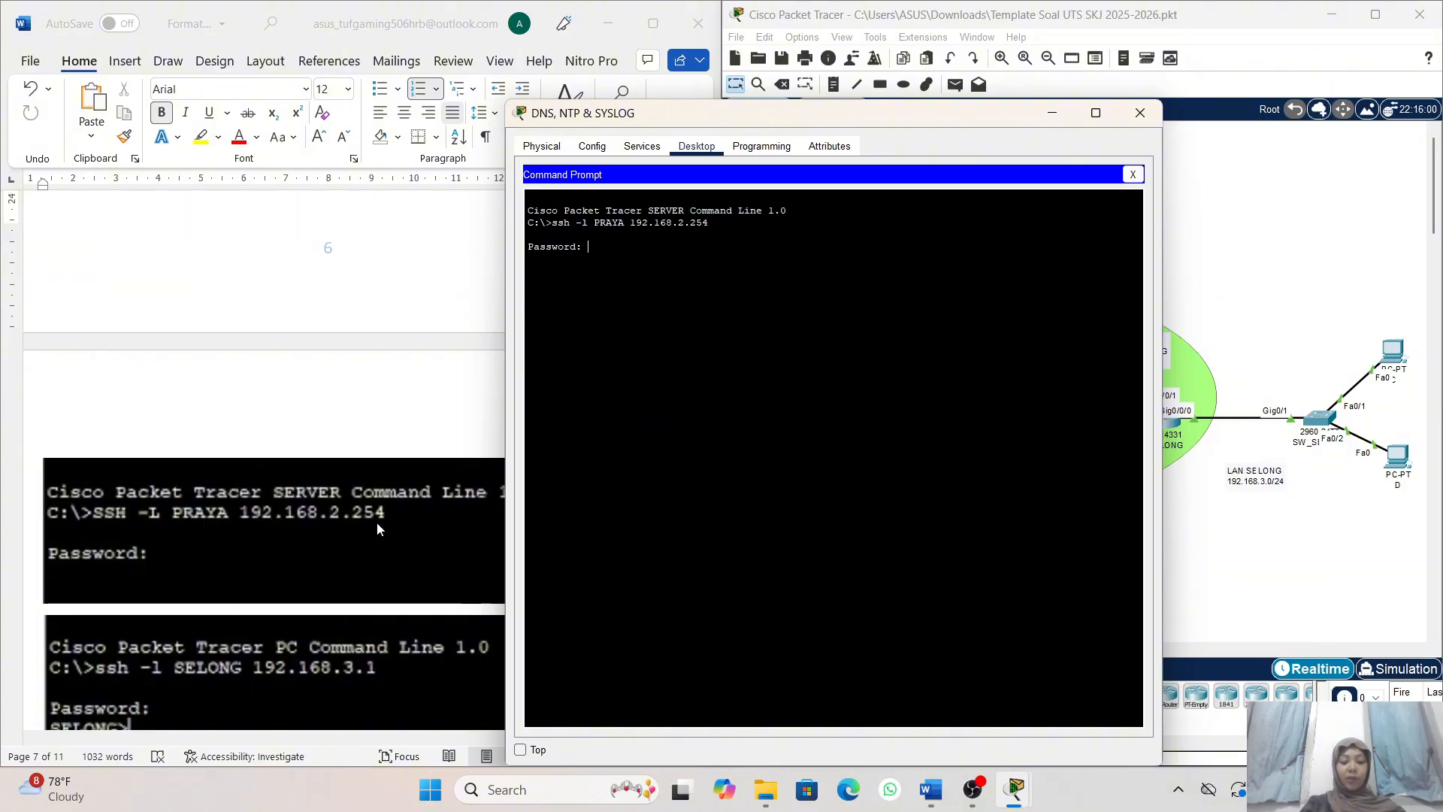
pyautogui.press('Return')
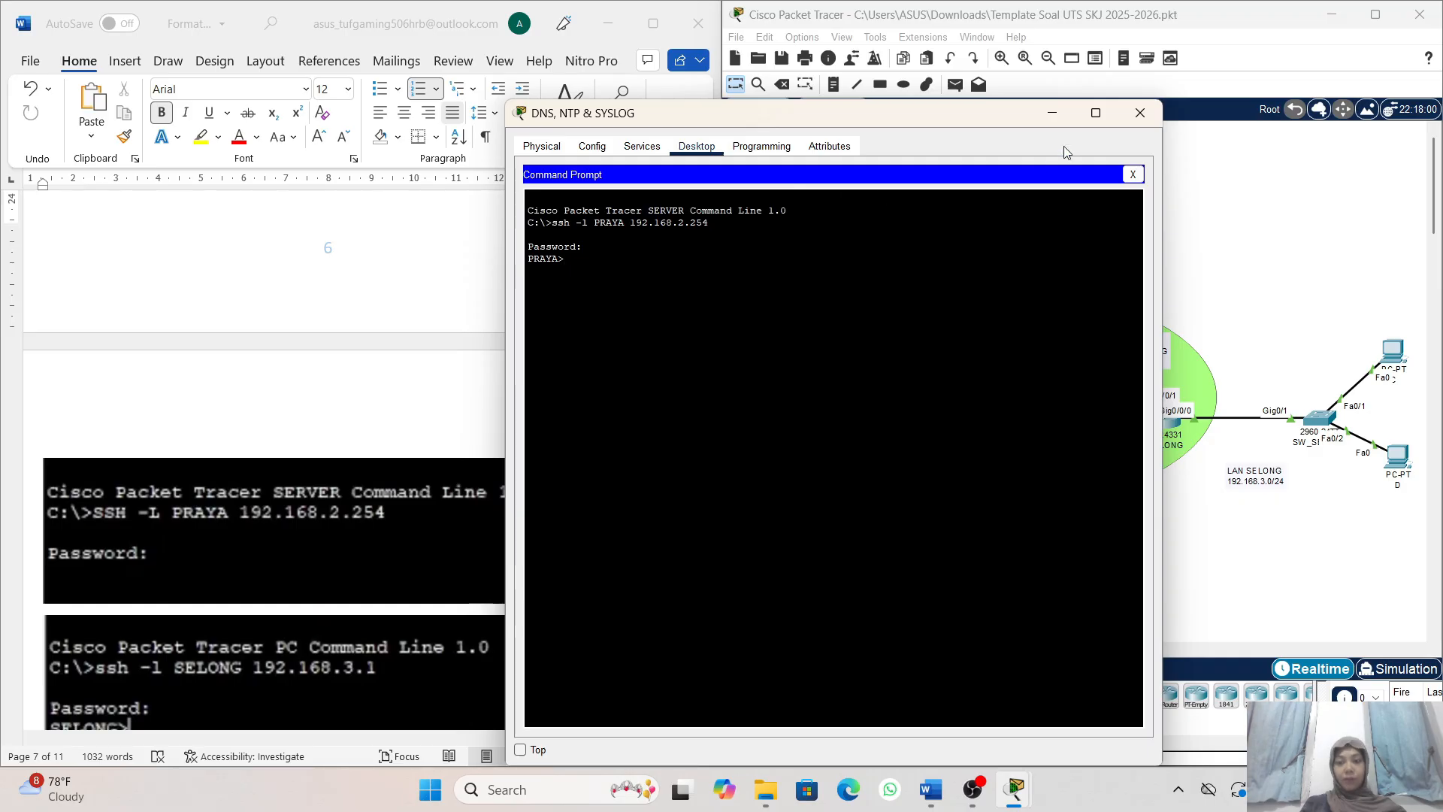
pyautogui.click(1053, 122)
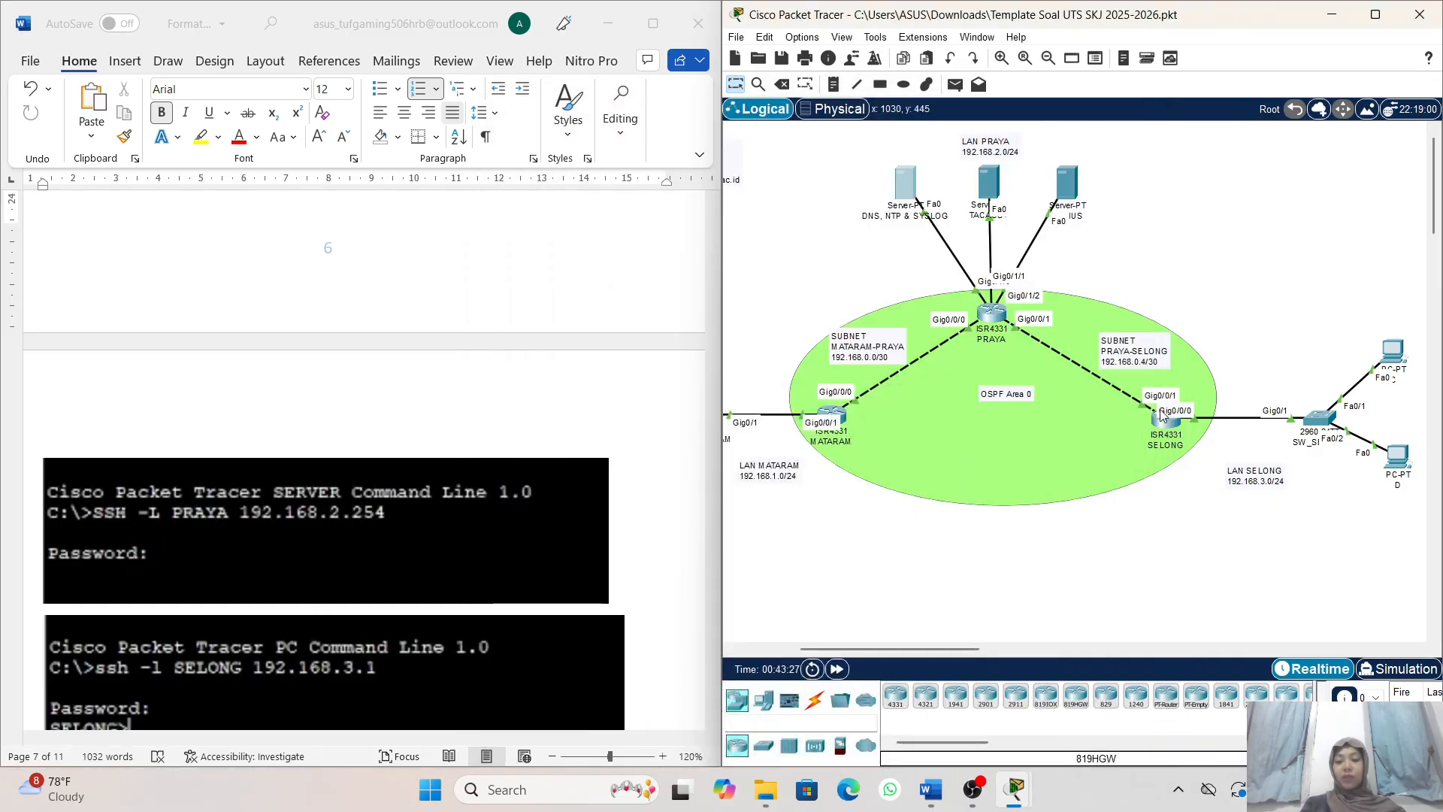
# - Check exam task 6 for the SELONG test device and open the Command Prompt of PC C in LAN SELONG
pyautogui.click(1169, 422)
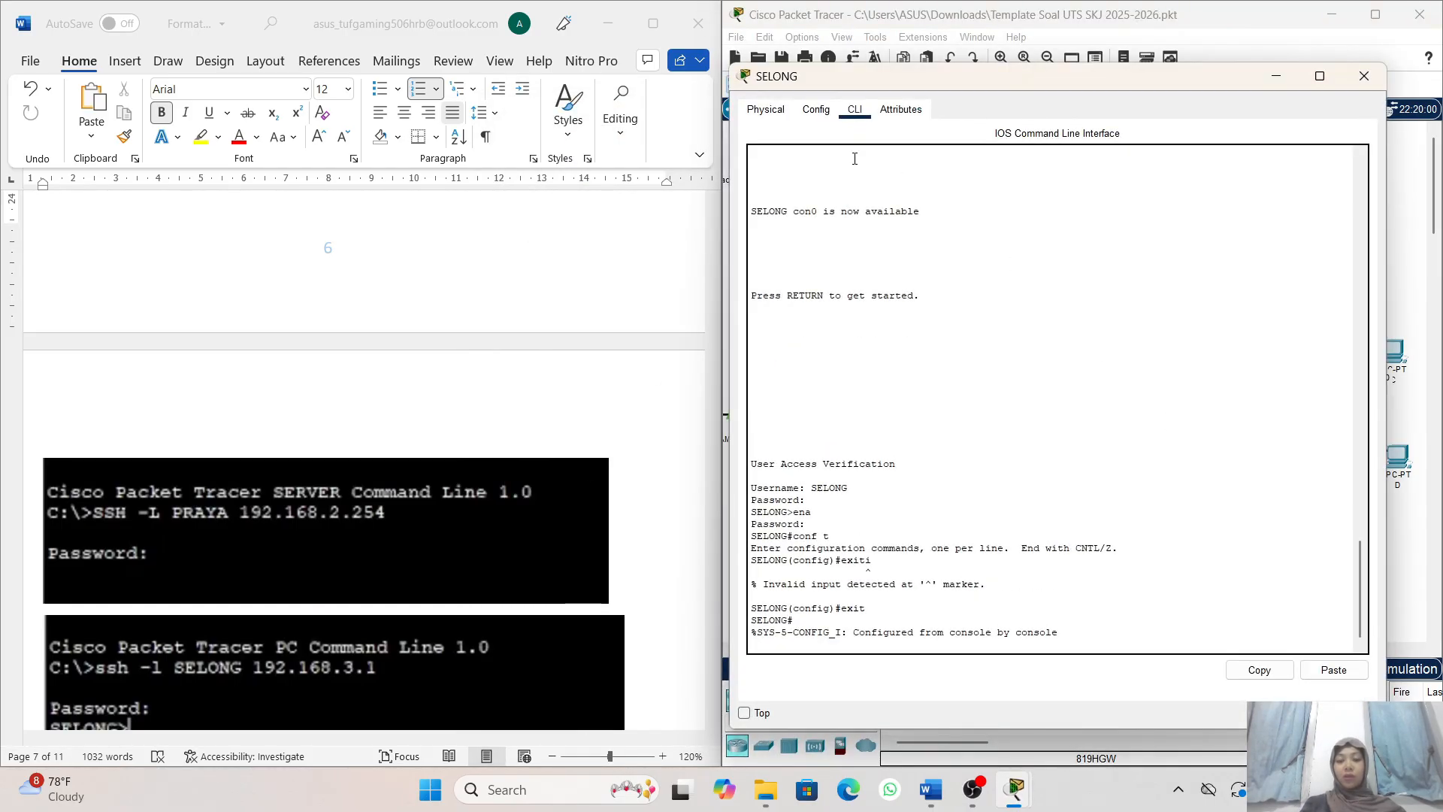
pyautogui.click(1276, 75)
pyautogui.scroll(2, 534, 520)
pyautogui.scroll(2, 535, 520)
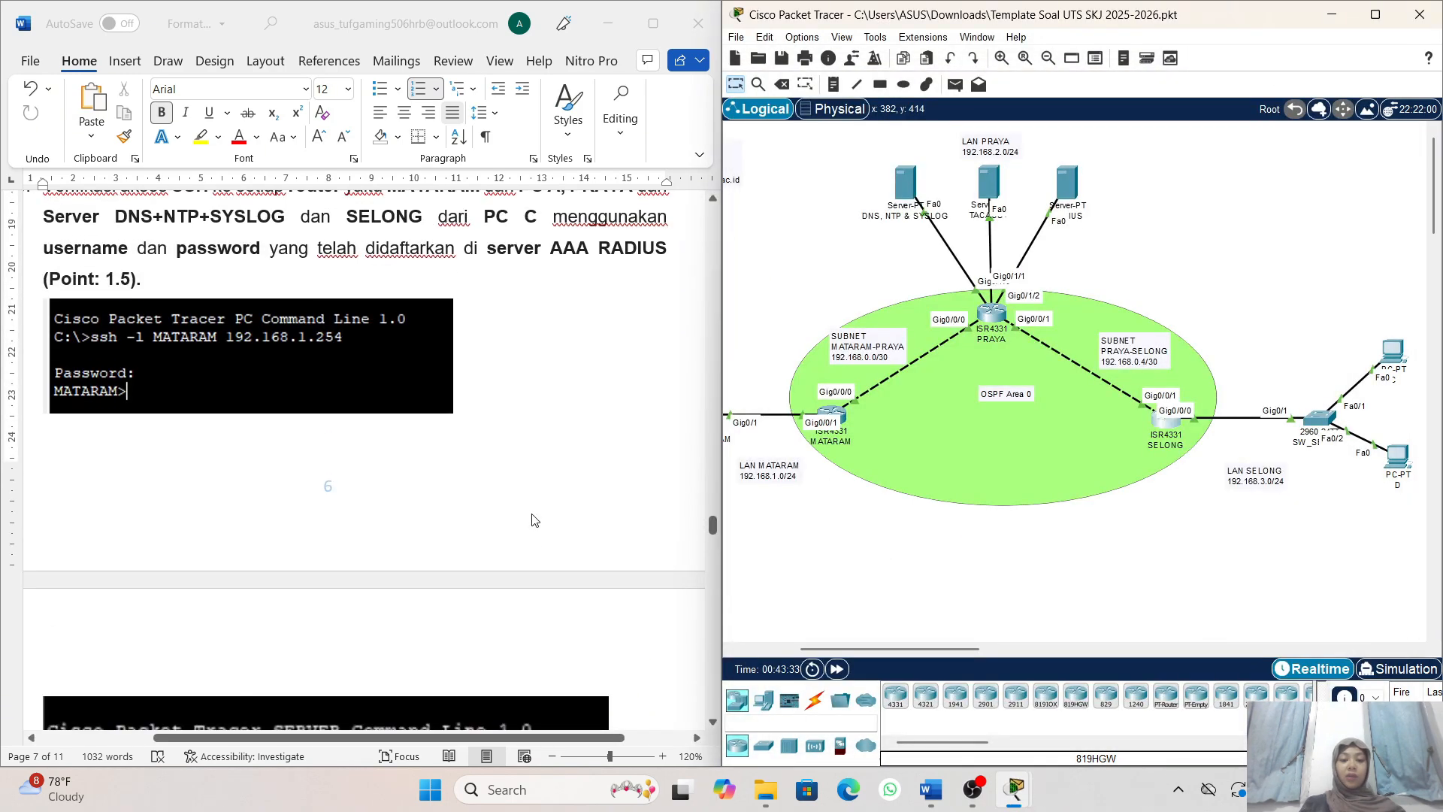
pyautogui.scroll(1, 534, 521)
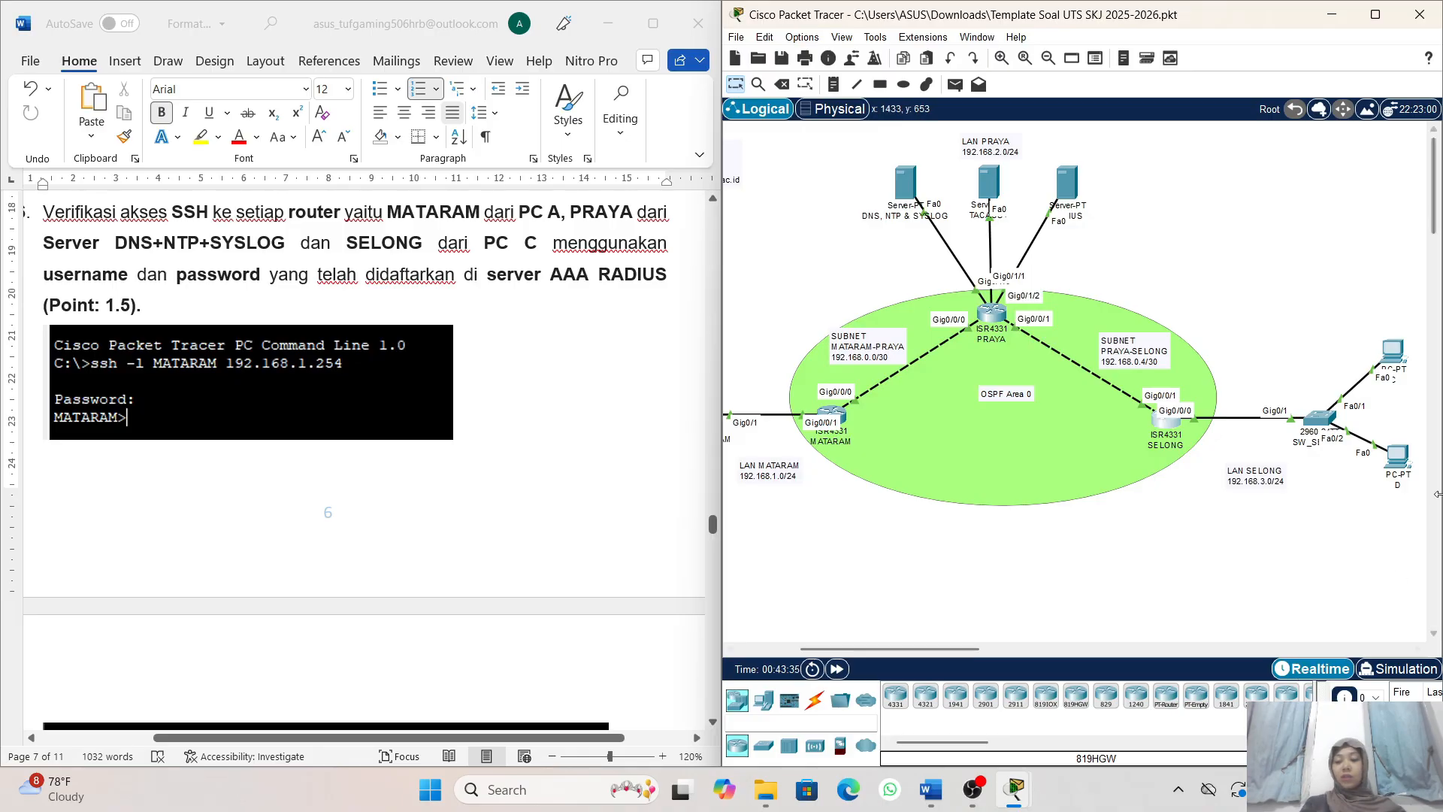
pyautogui.click(1395, 352)
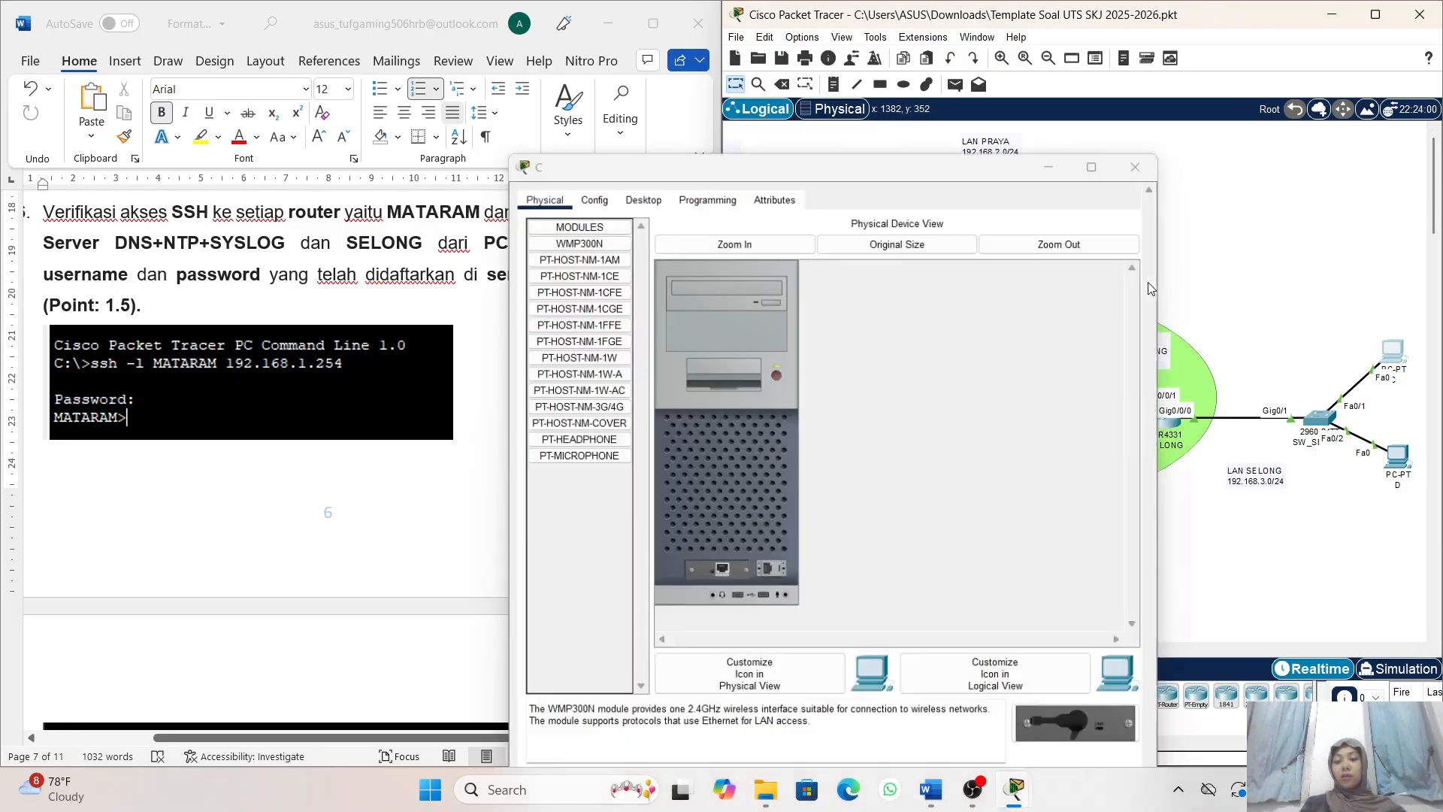
pyautogui.click(642, 145)
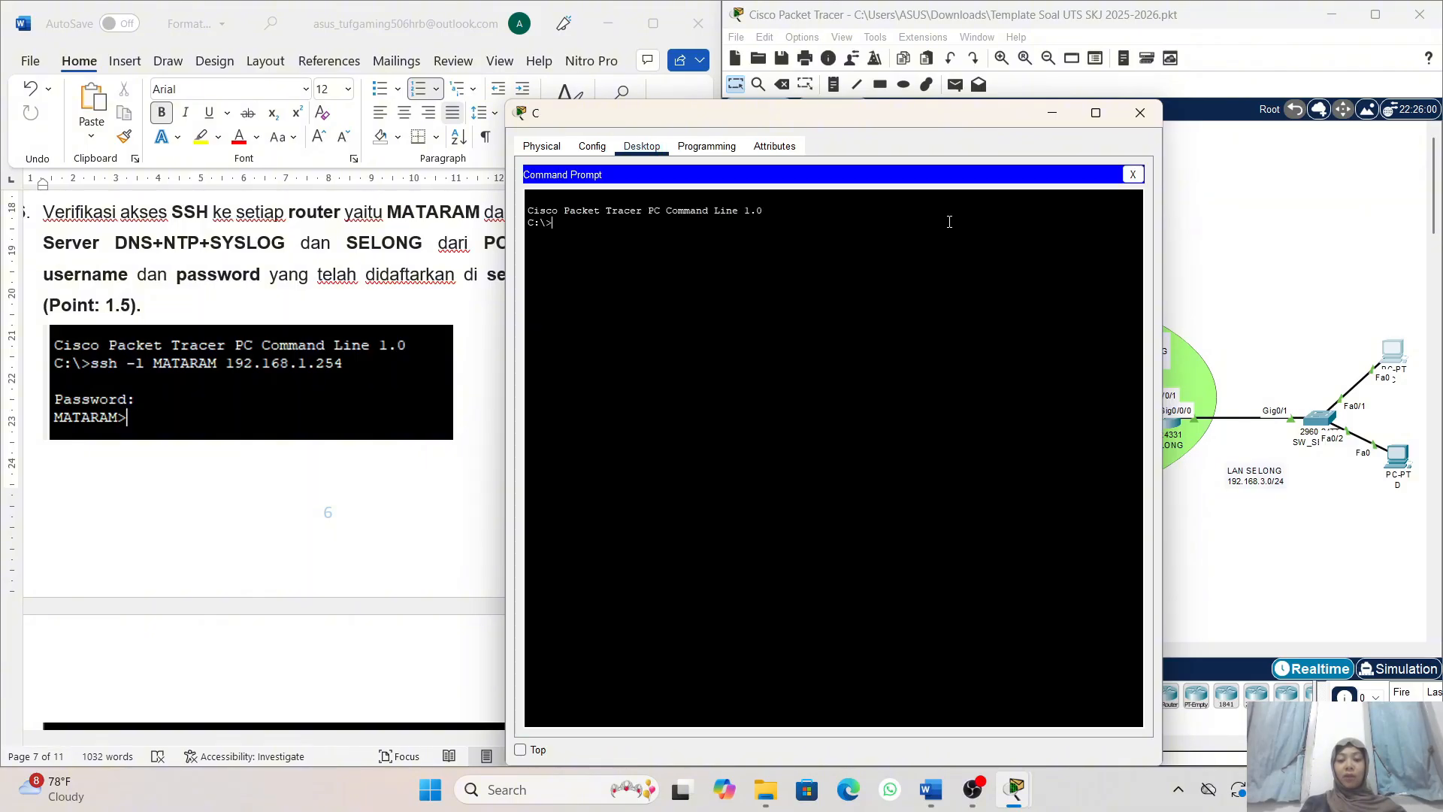
pyautogui.click(949, 221)
# - Log in to router SELONG from PC C with ssh -l SELONG 192.168.3.1 and the account password, then minimize PC C's window
pyautogui.write('ssh -l')
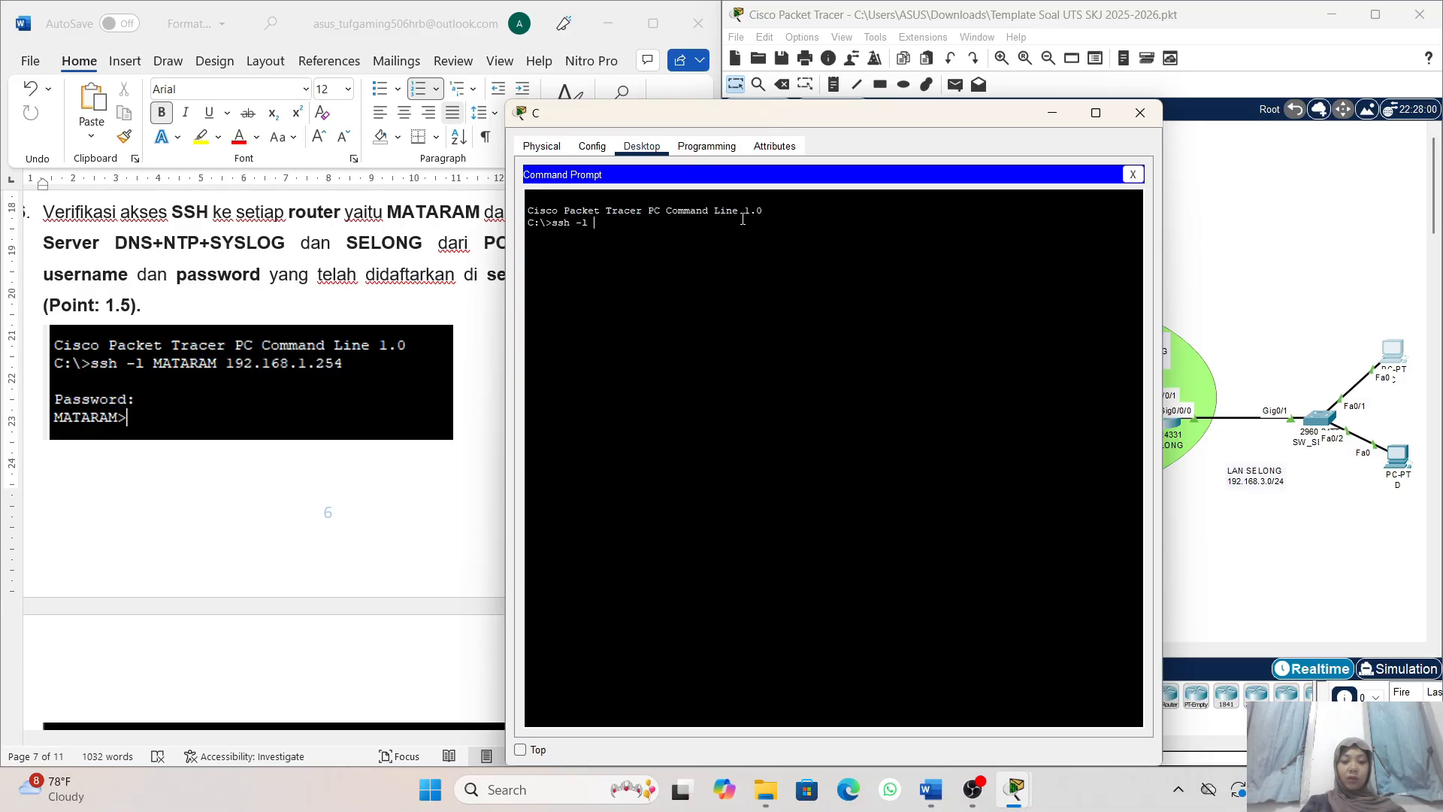
pyautogui.write(' SELONG 19')
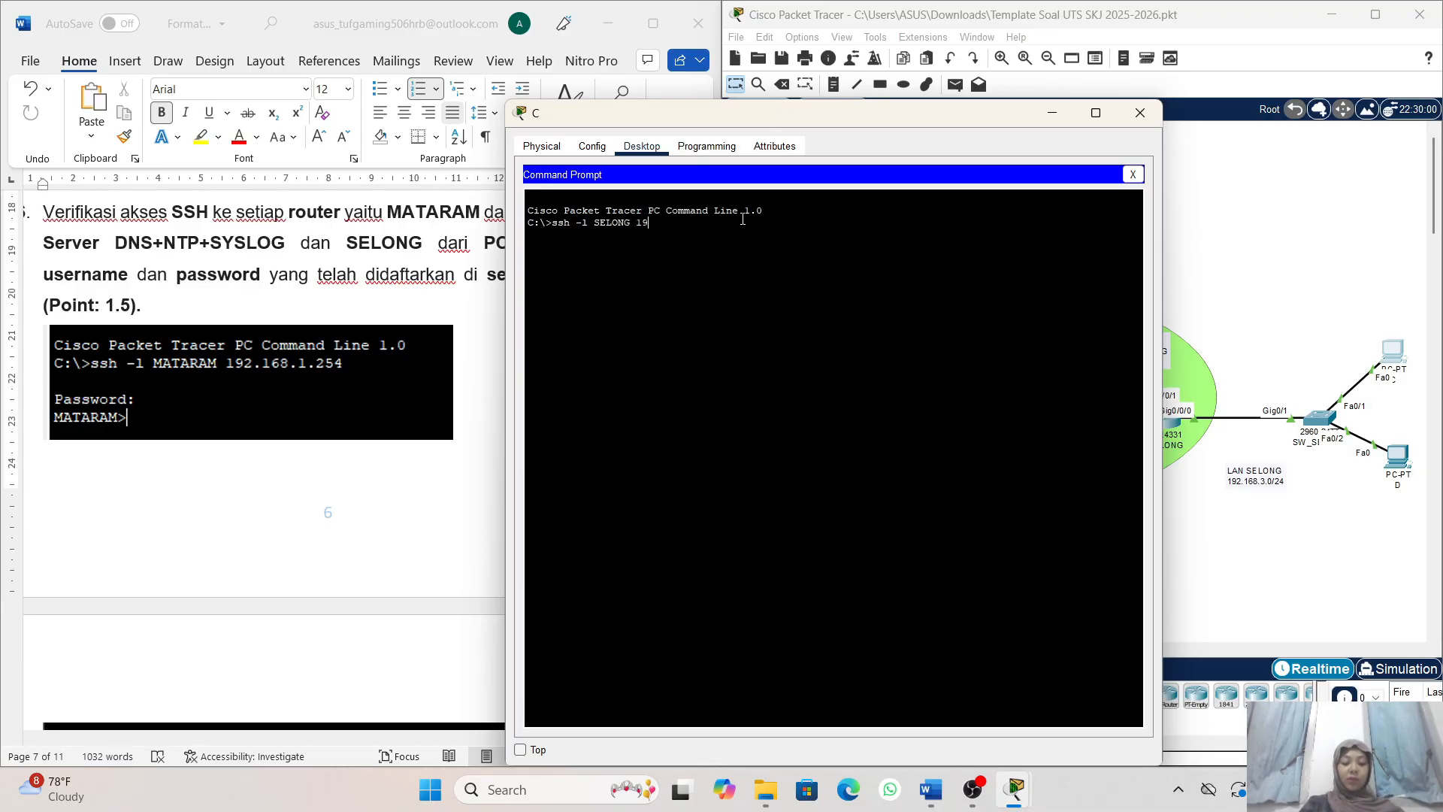
pyautogui.write('2.')
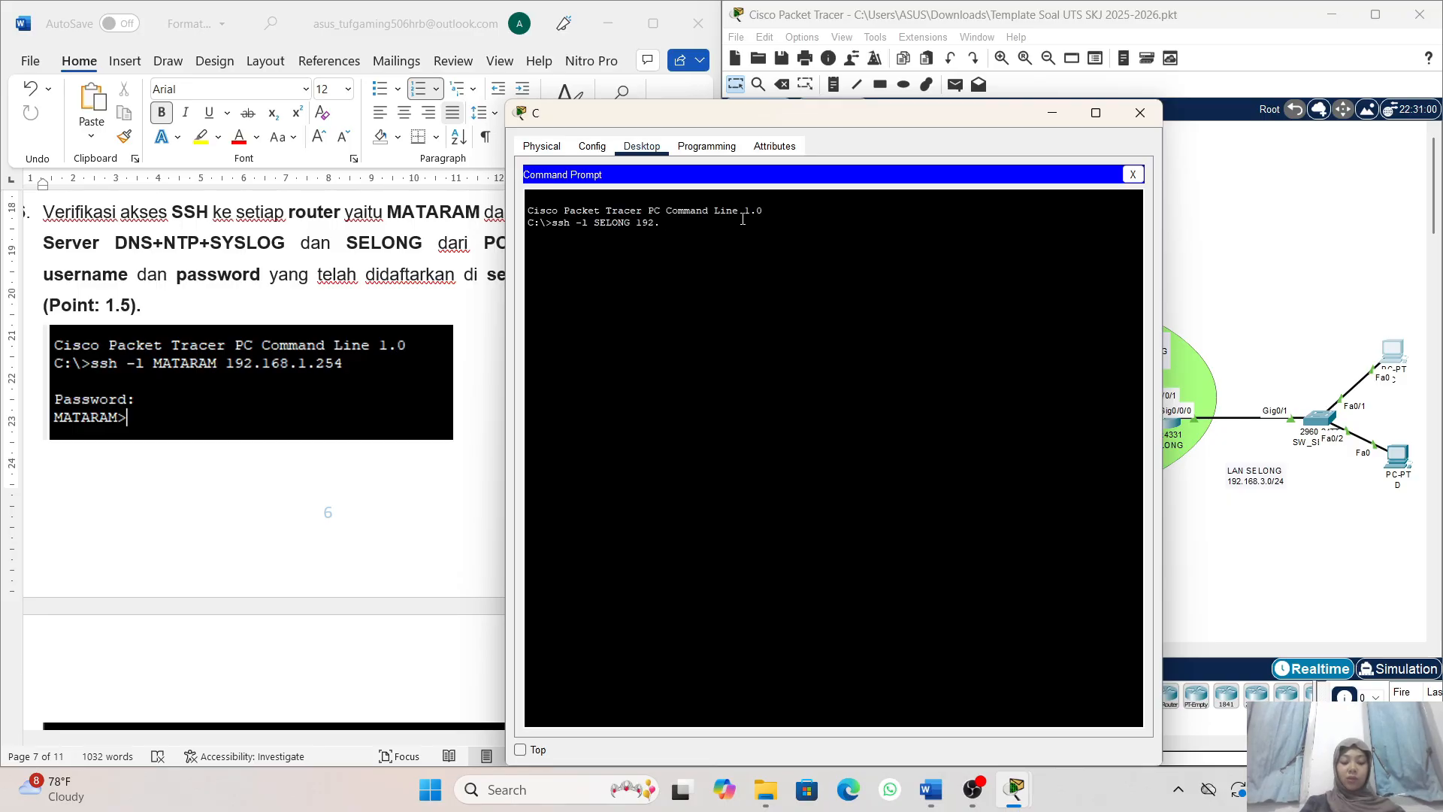
pyautogui.write('168')
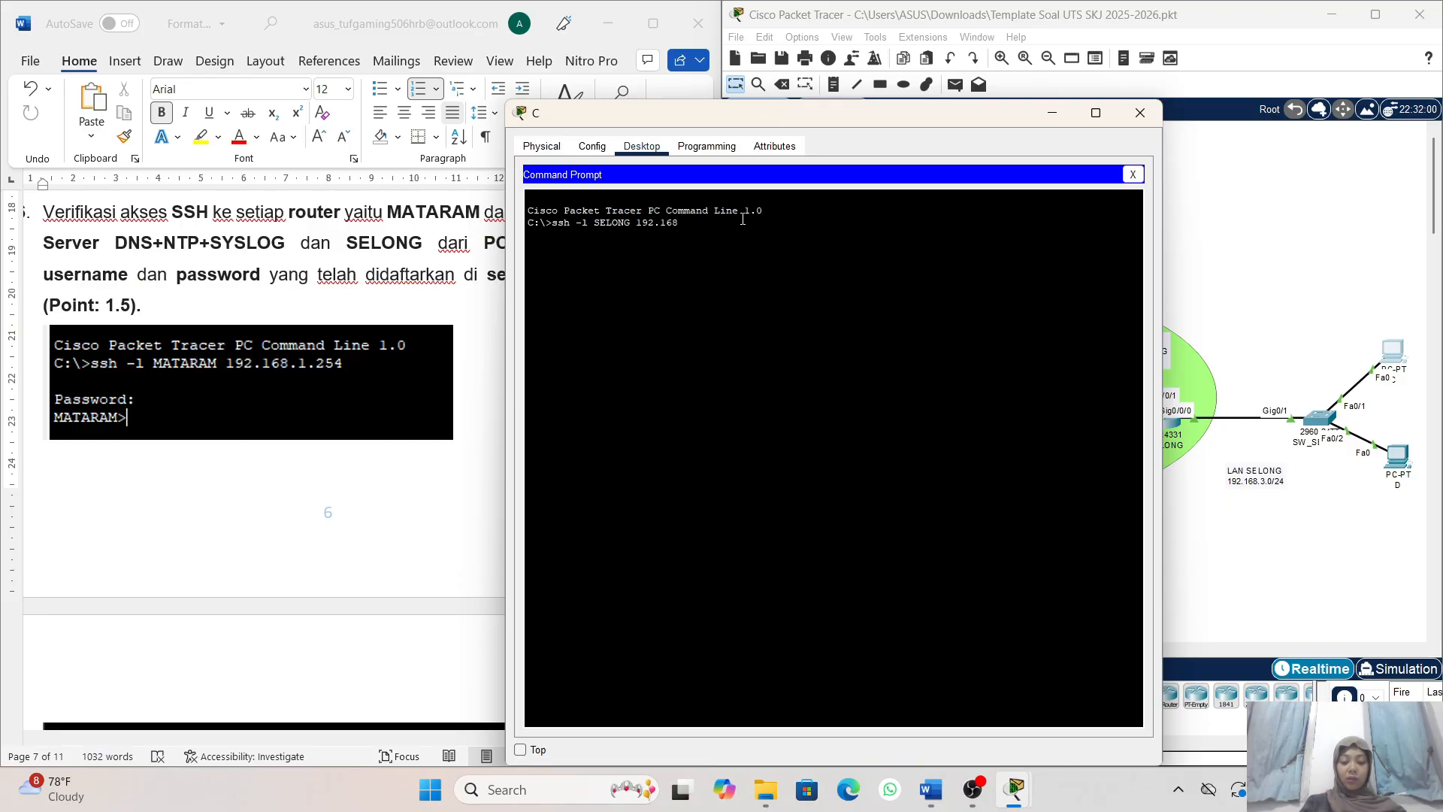
pyautogui.write('.')
pyautogui.scroll(-8, 458, 416)
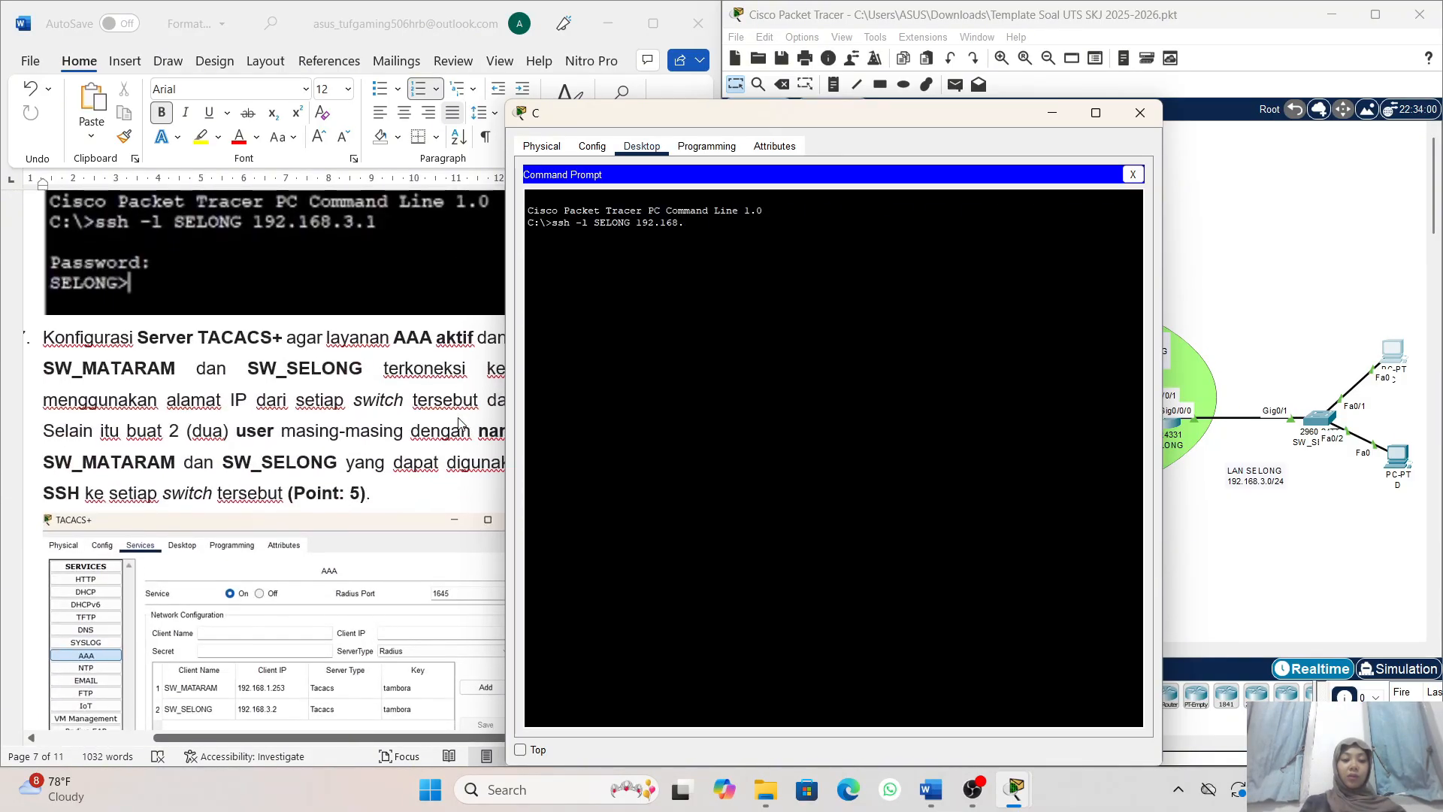
pyautogui.scroll(-1, 460, 424)
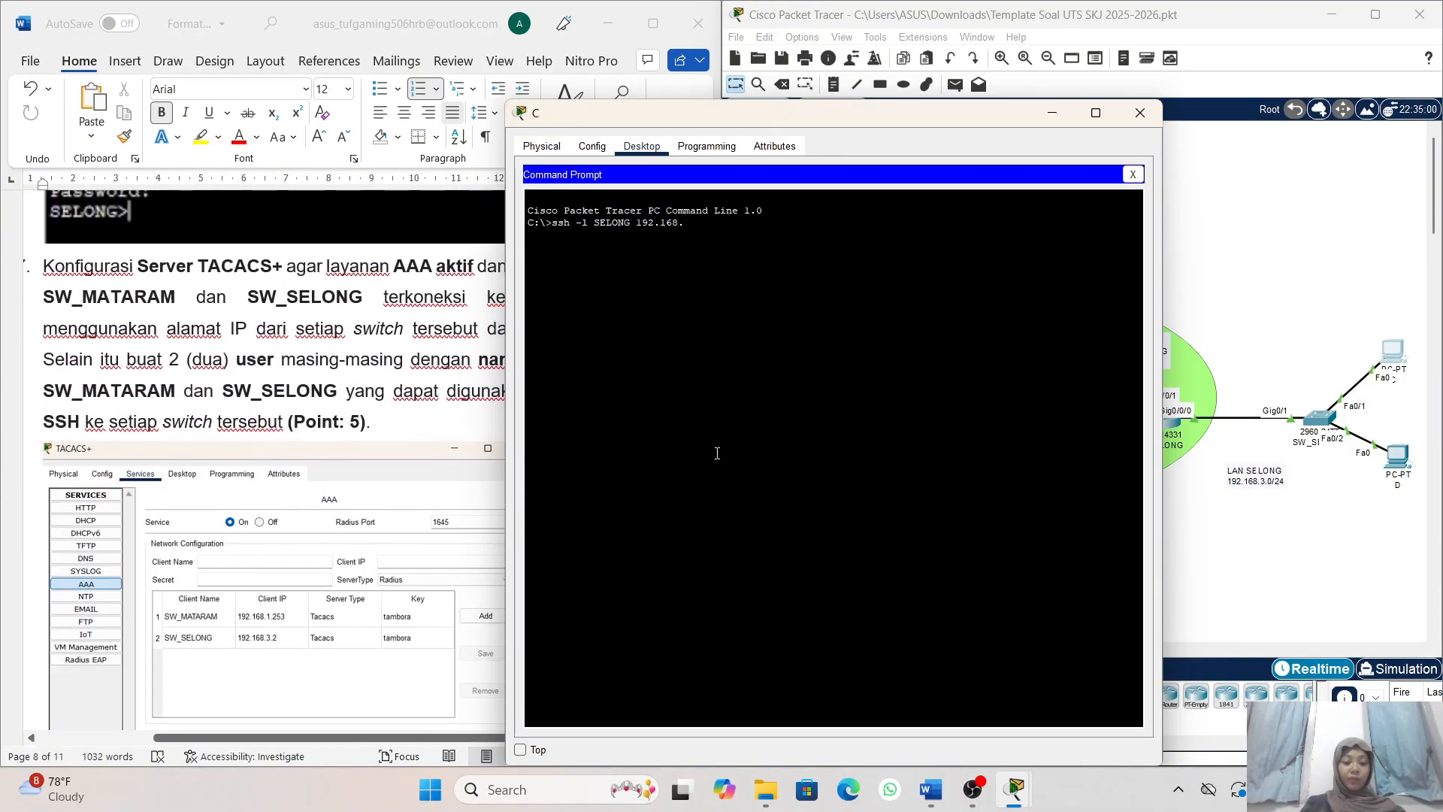
pyautogui.write('3.1')
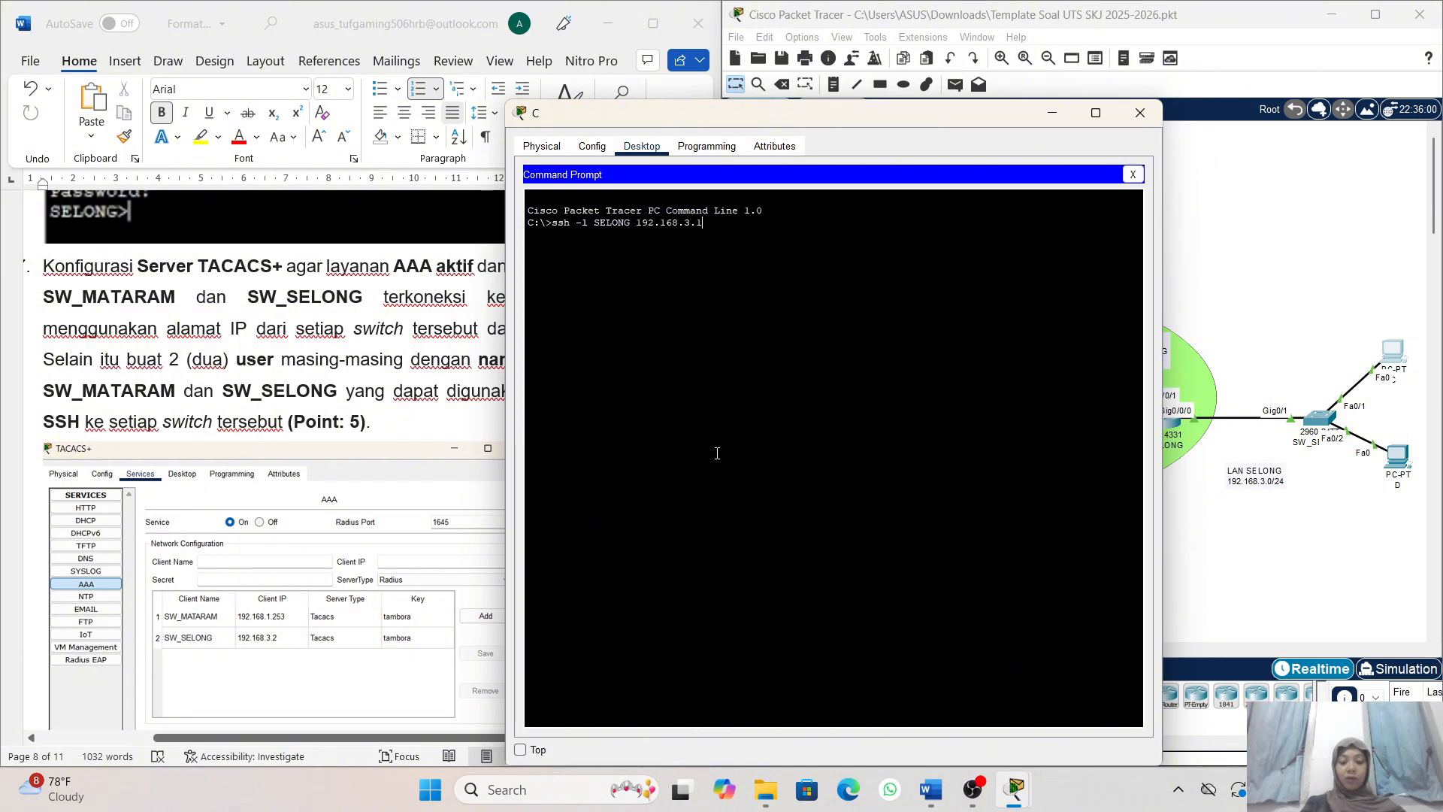
pyautogui.press('Return')
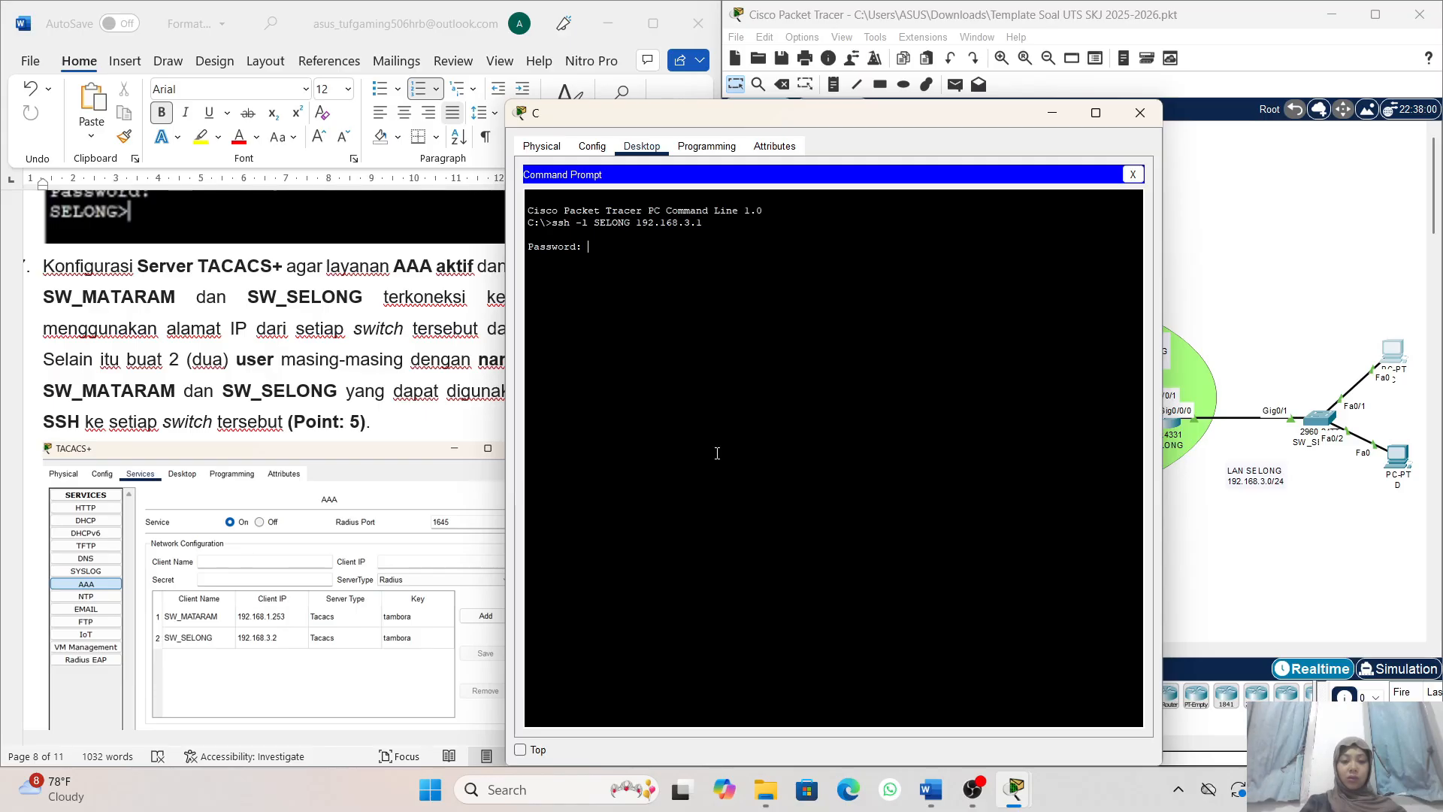
pyautogui.press('Return')
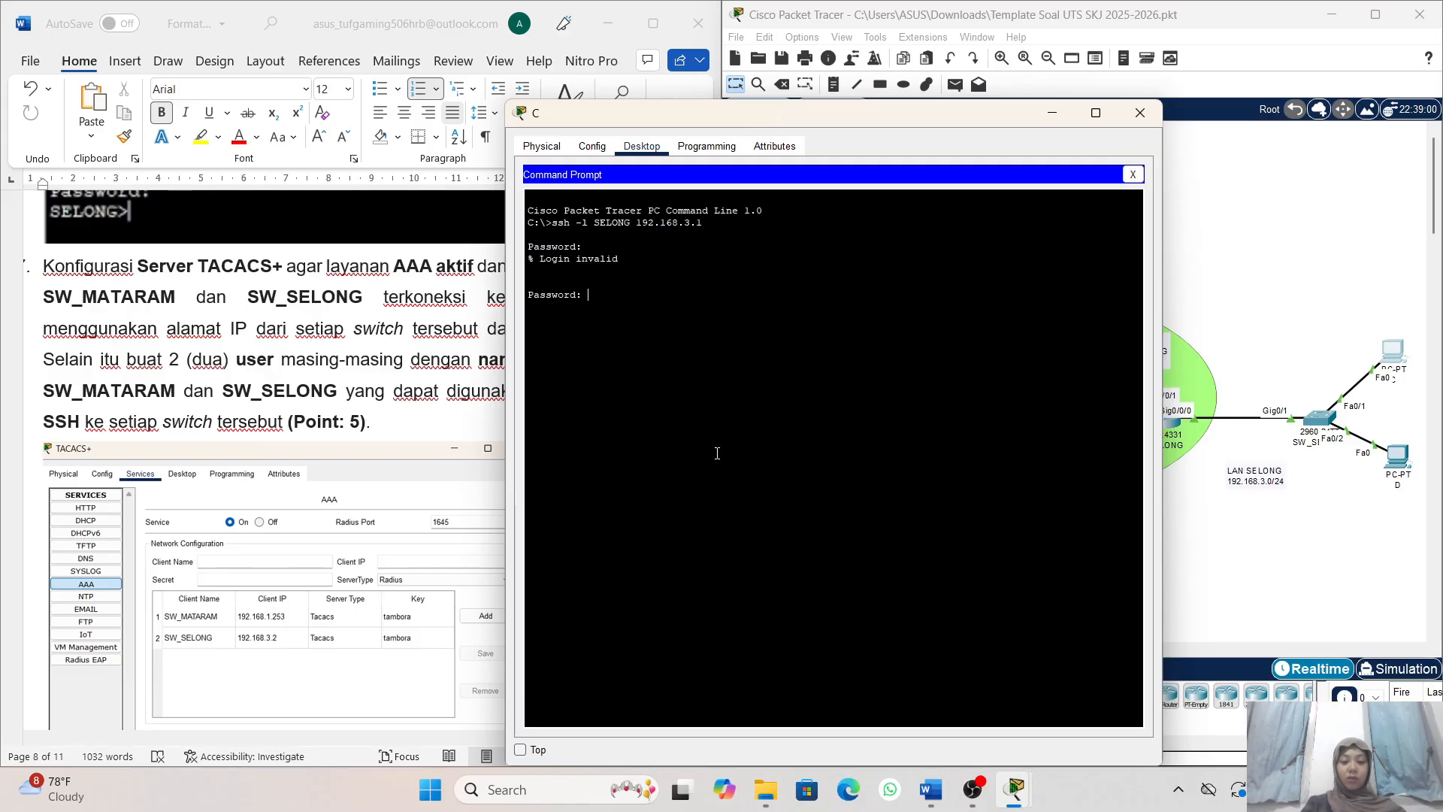
pyautogui.press('Return')
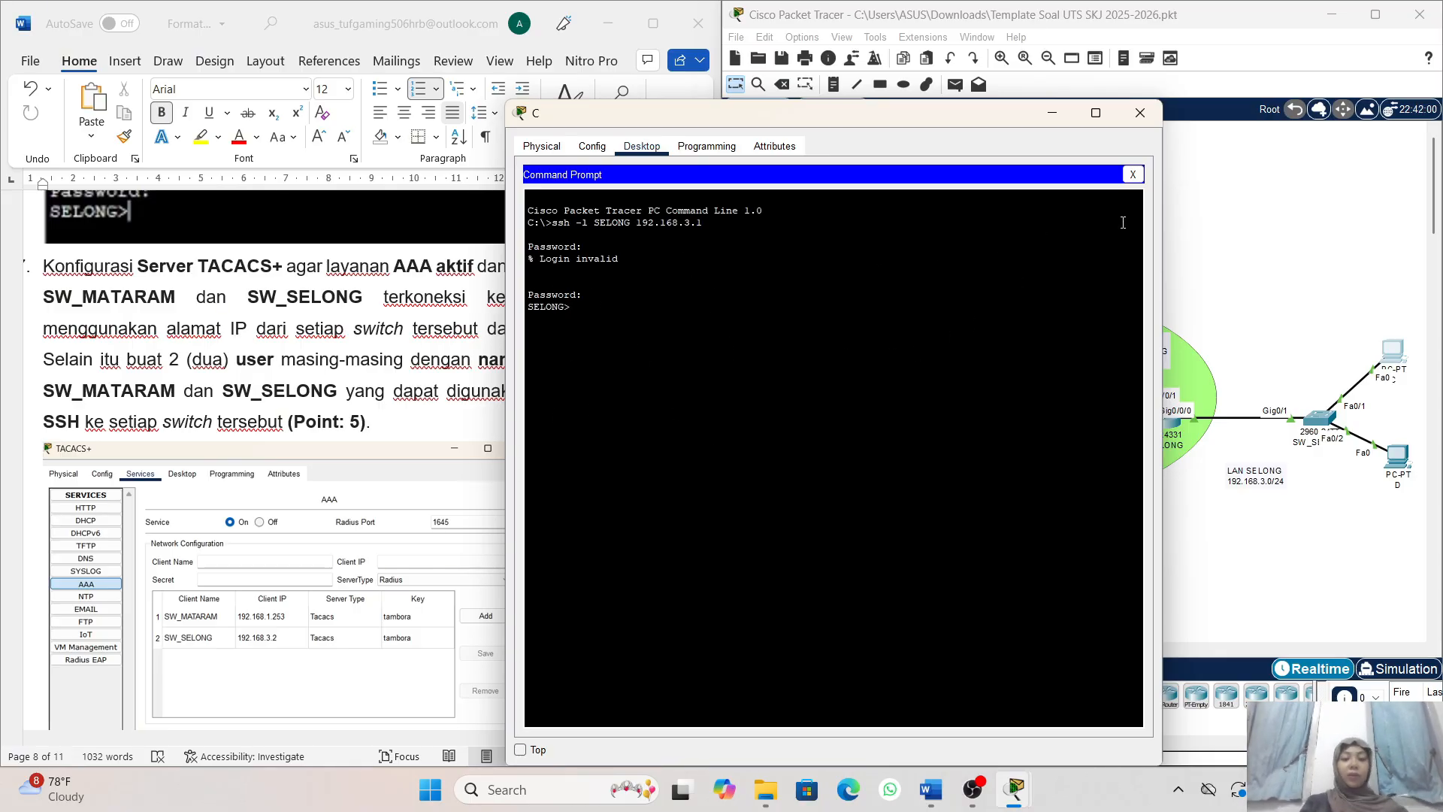
pyautogui.click(1049, 122)
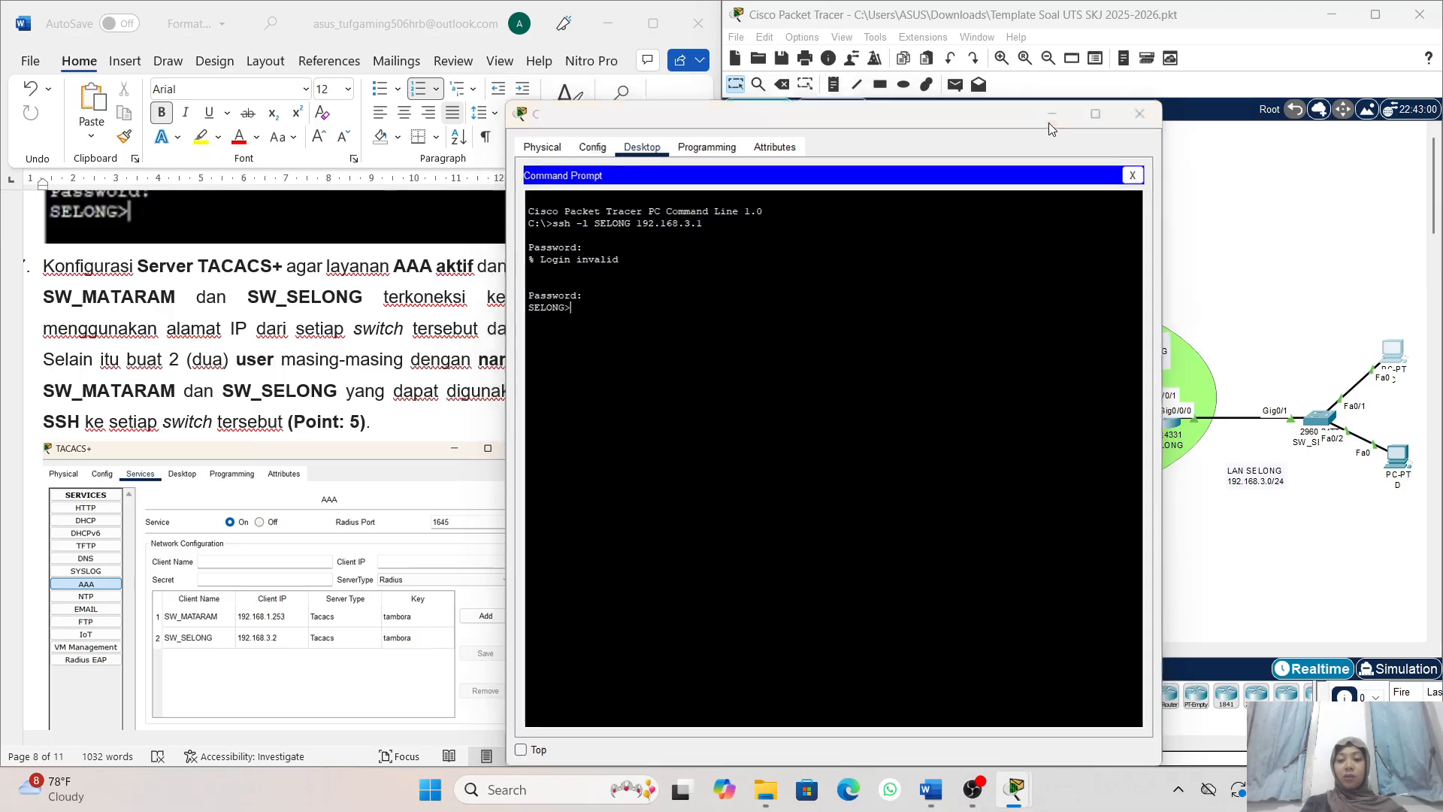
# - Read exam task 7 on the TACACS+ server's AAA clients and user accounts for switches SW_MATARAM and SW_SELONG
pyautogui.scroll(2, 538, 340)
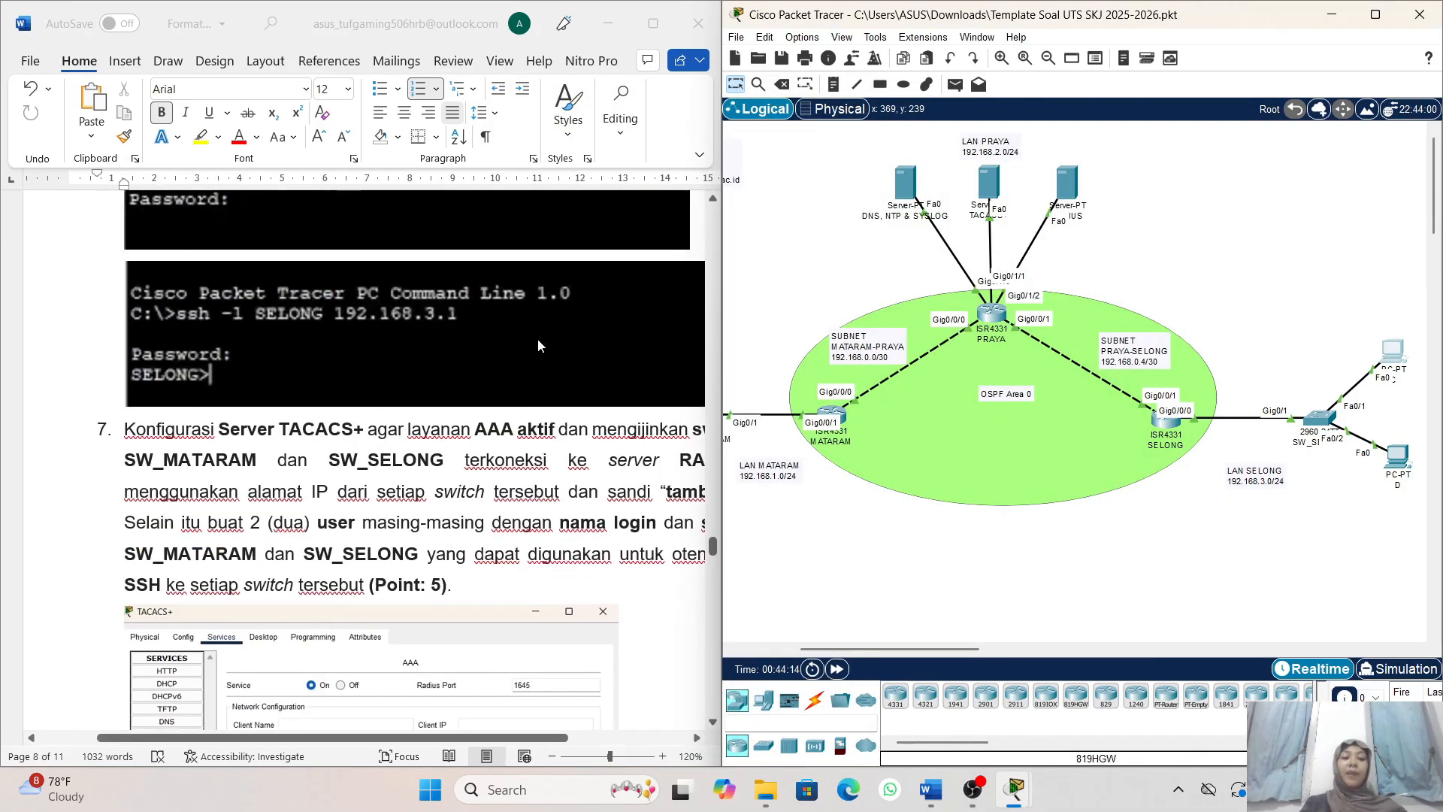
pyautogui.scroll(-1, 538, 339)
pyautogui.scroll(-1, 538, 345)
pyautogui.hscroll(1, 451, 343)
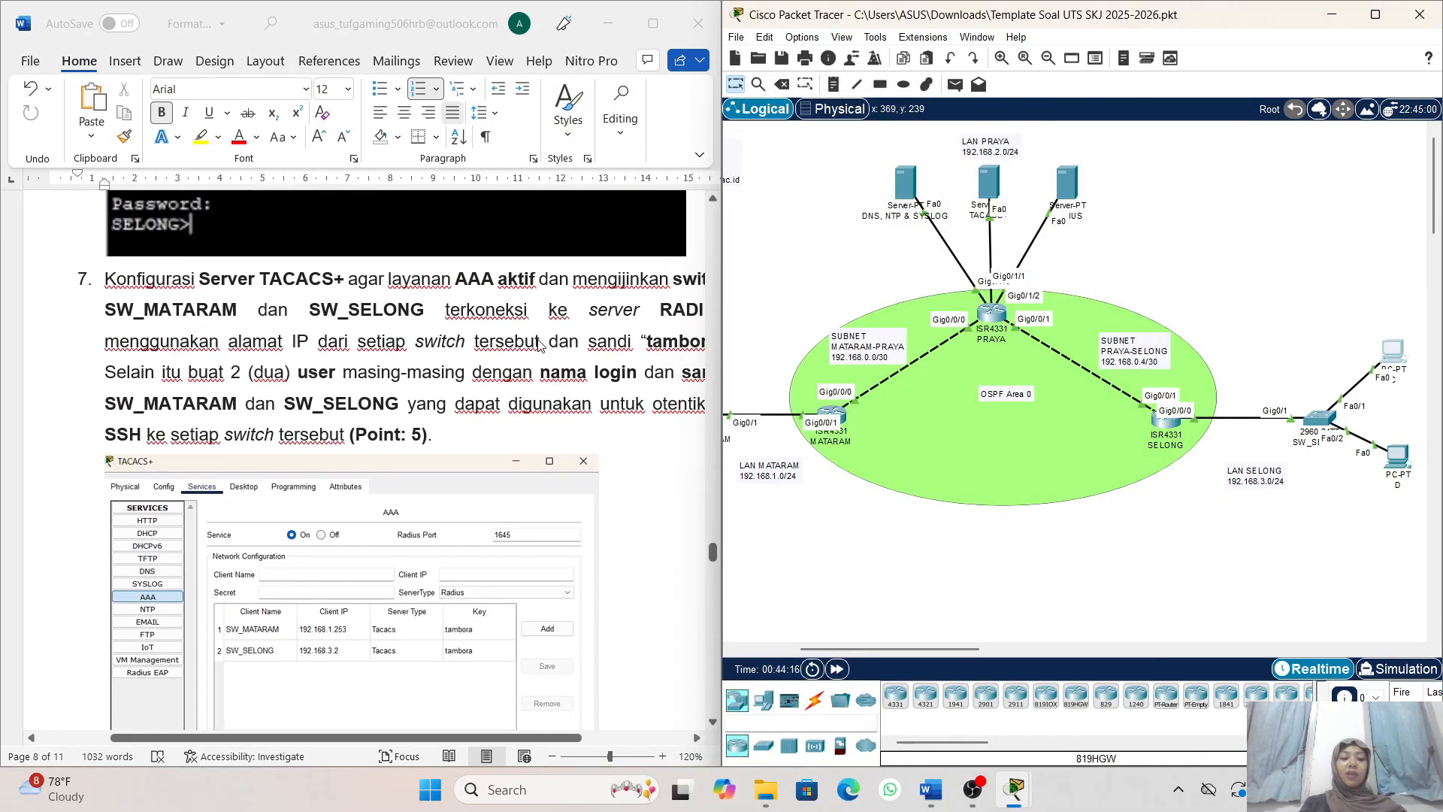
pyautogui.scroll(-1, 306, 342)
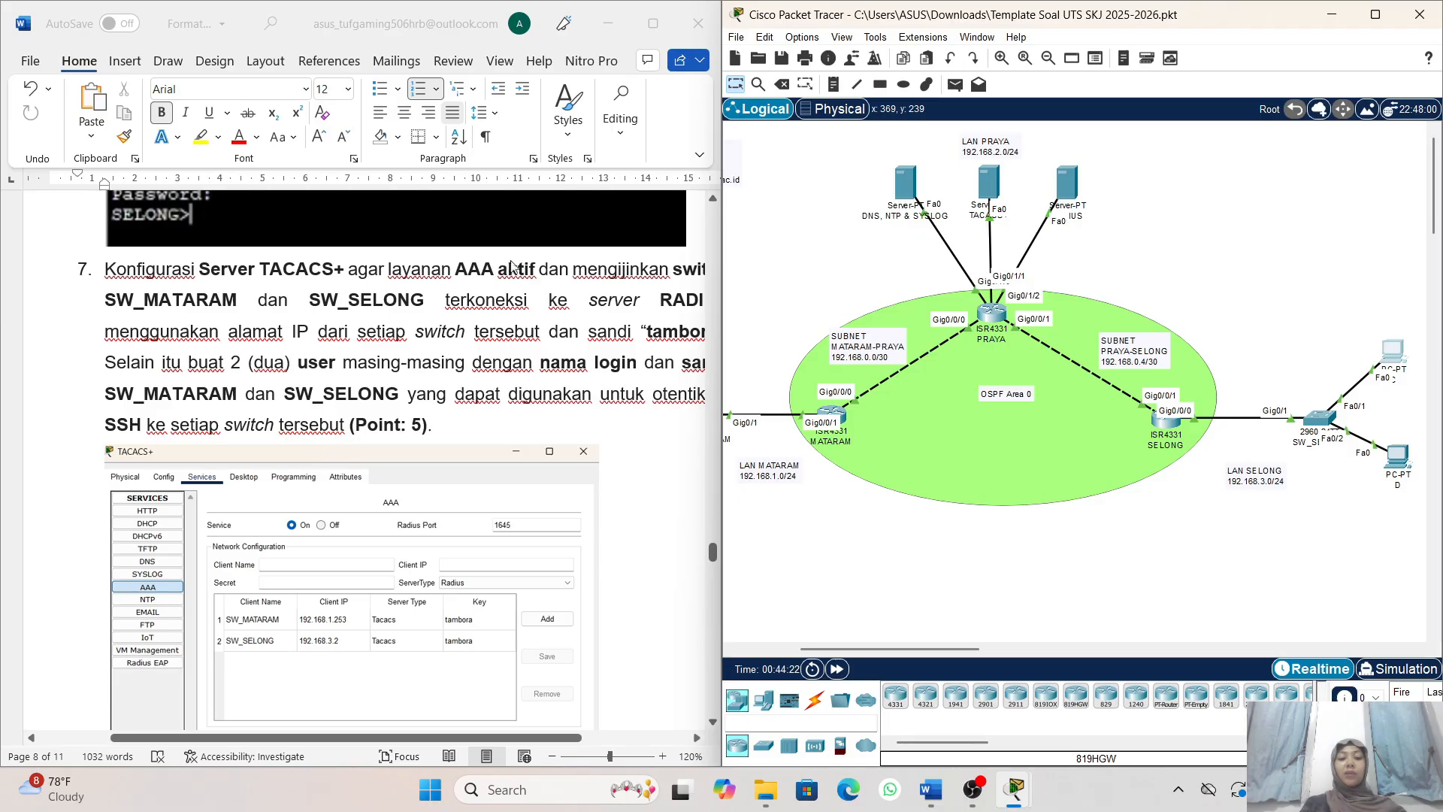
pyautogui.scroll(-1, 544, 300)
pyautogui.hscroll(3, 591, 302)
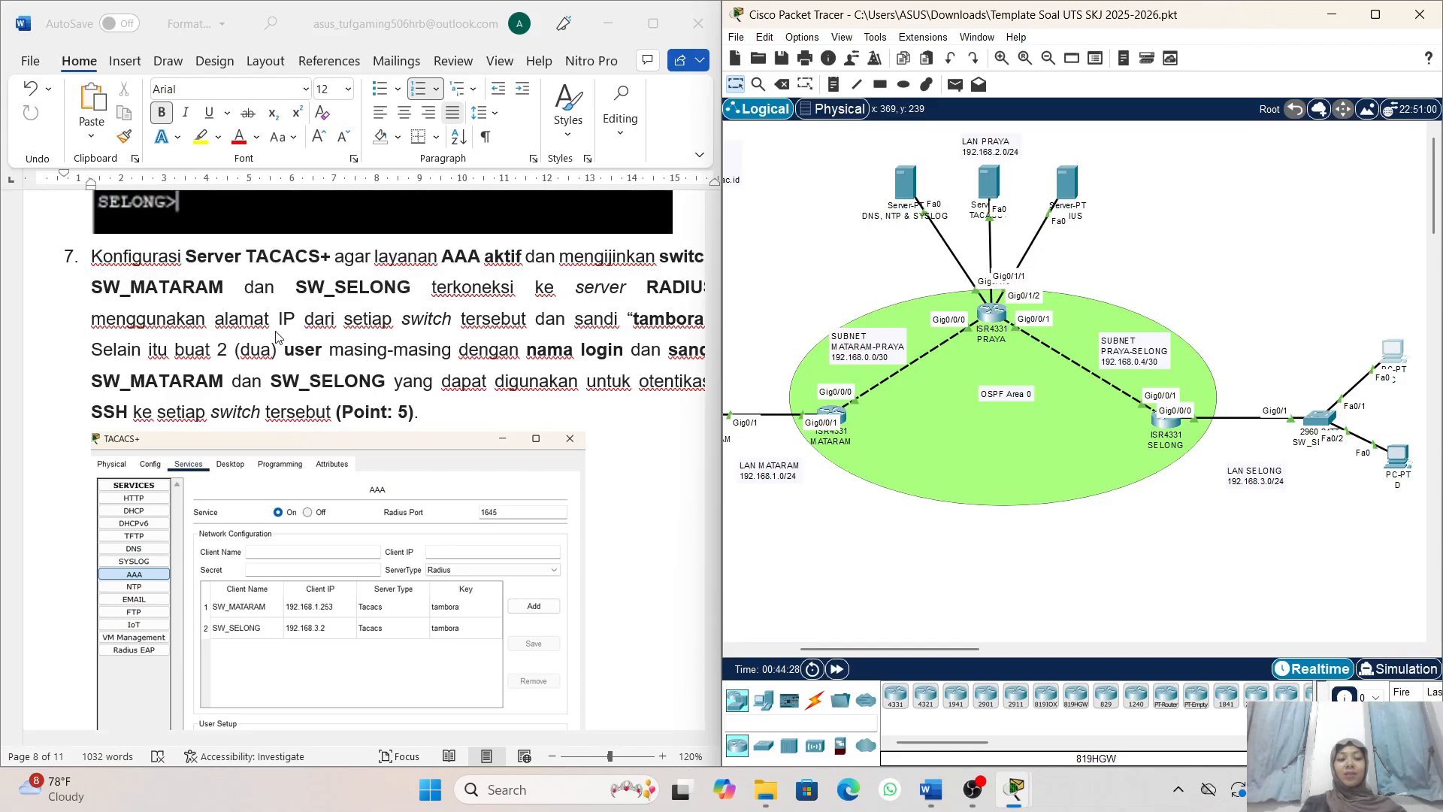
pyautogui.hscroll(3, 287, 311)
pyautogui.hscroll(1, 286, 311)
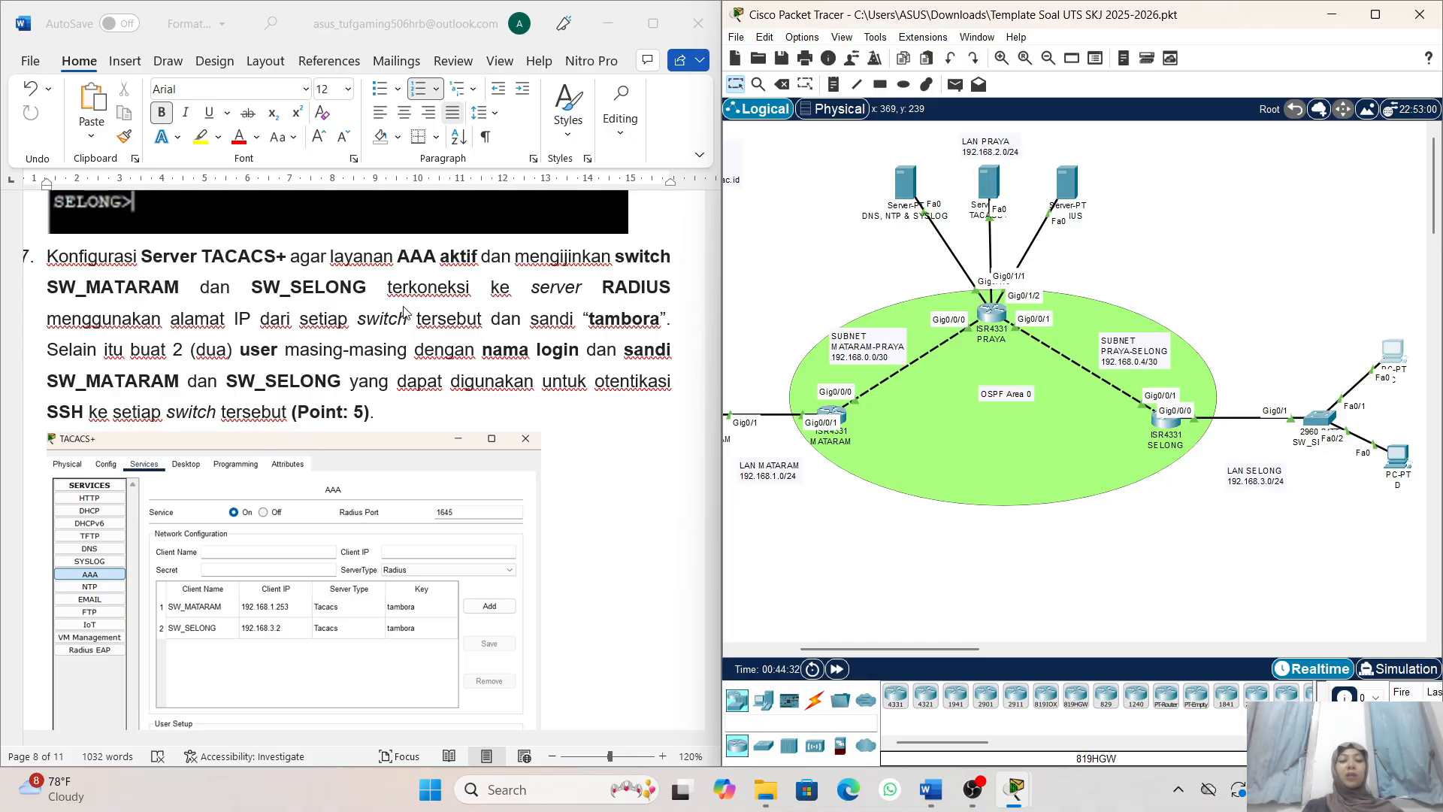
pyautogui.hscroll(-2, 279, 325)
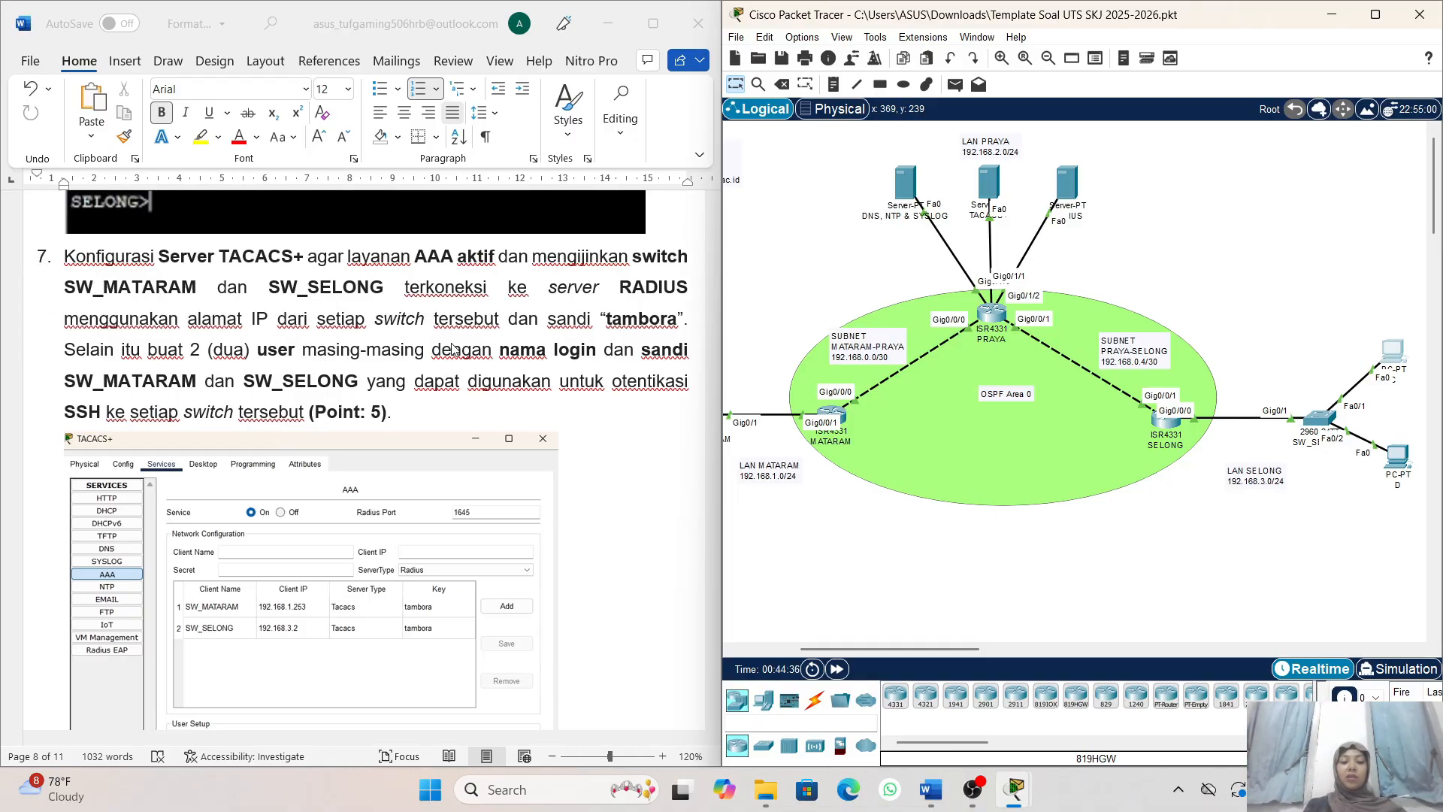
pyautogui.scroll(-1, 453, 348)
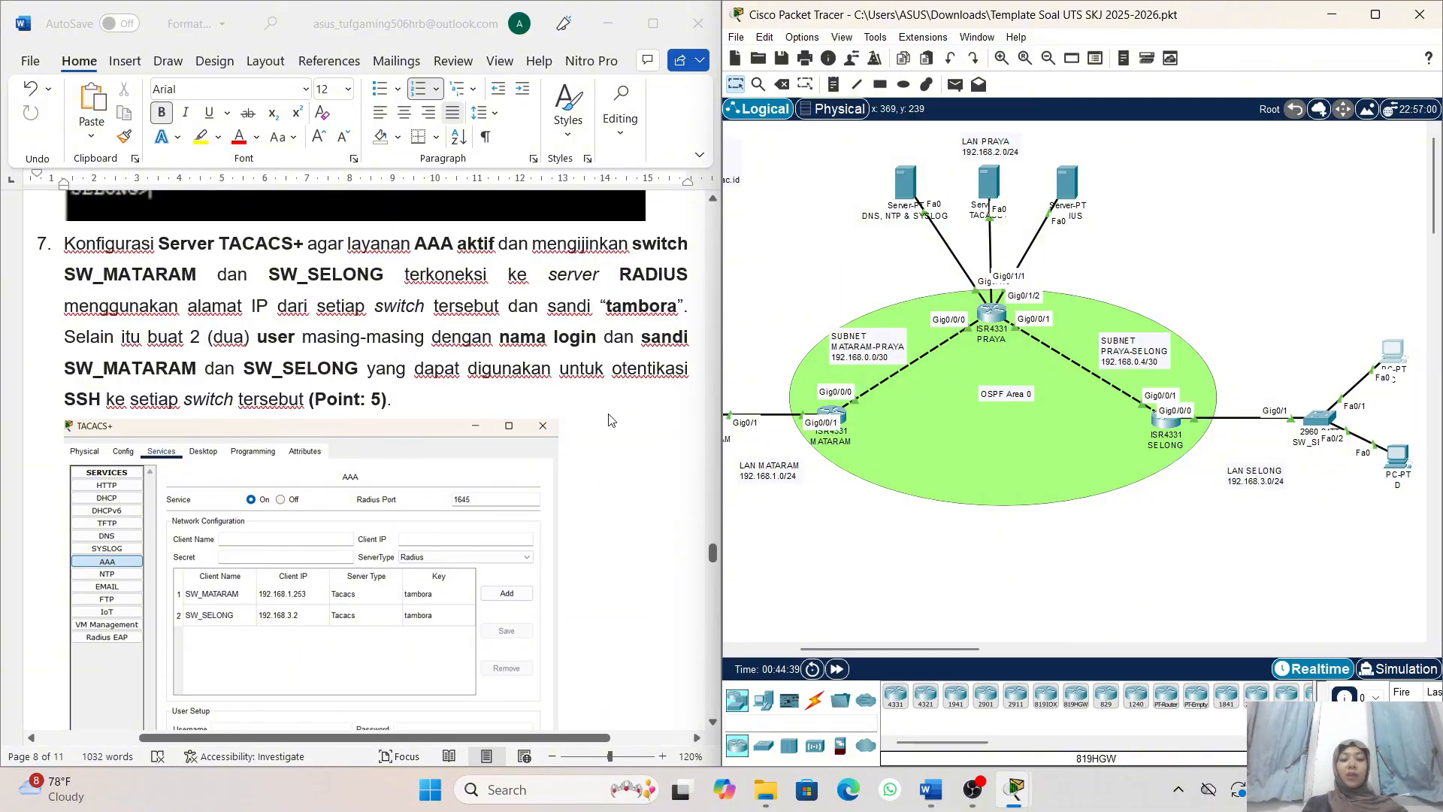
pyautogui.scroll(-1, 559, 406)
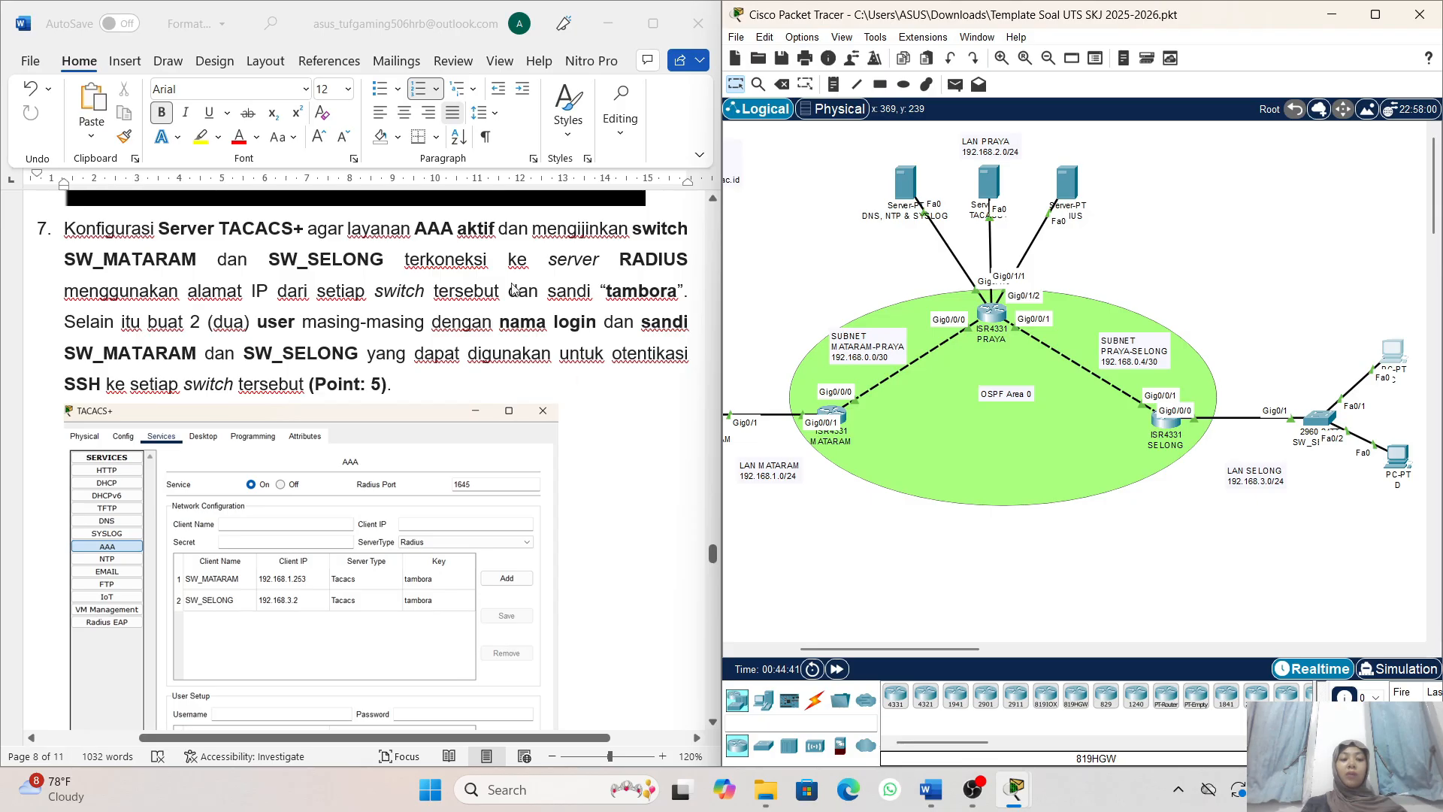
pyautogui.scroll(-1, 566, 412)
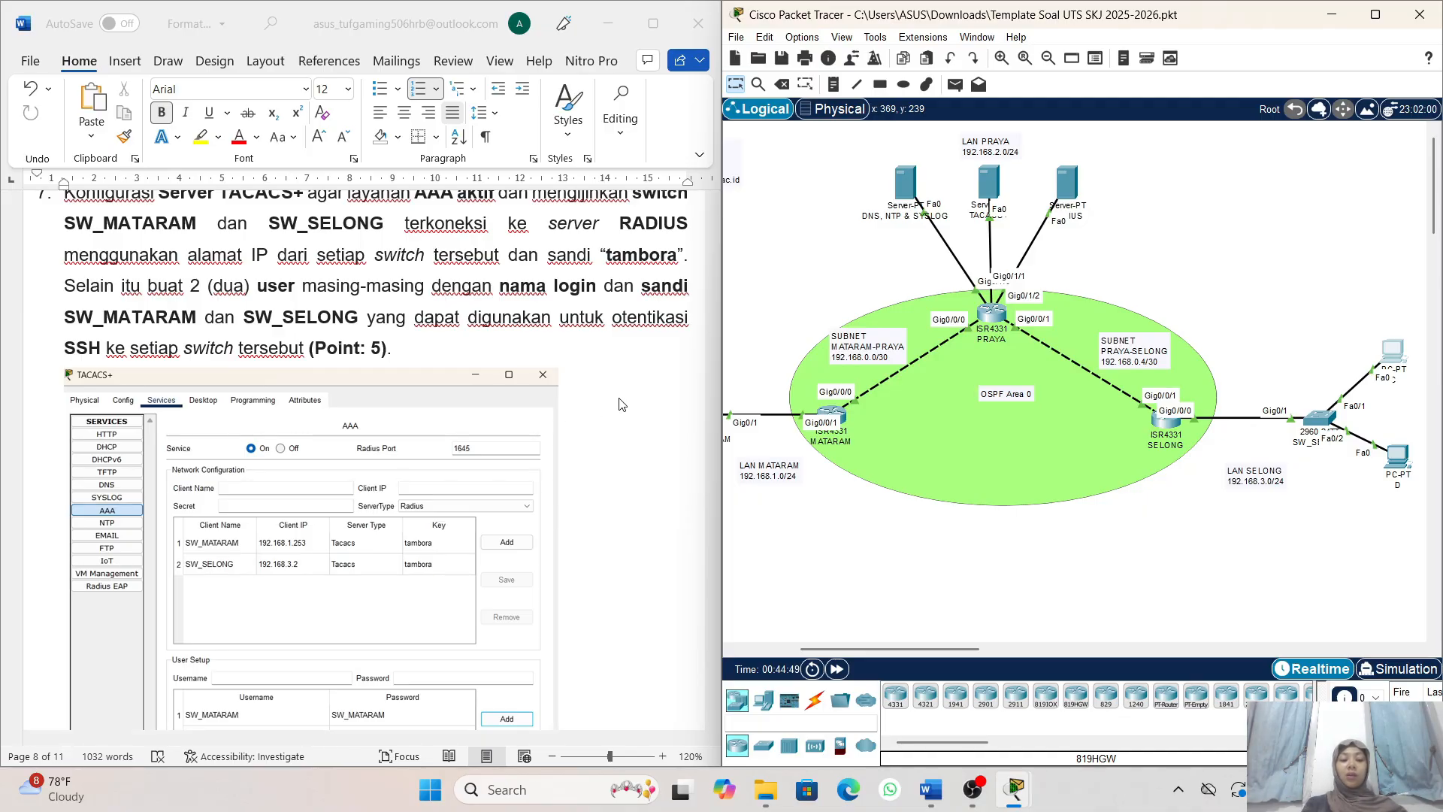
pyautogui.hscroll(2, 624, 406)
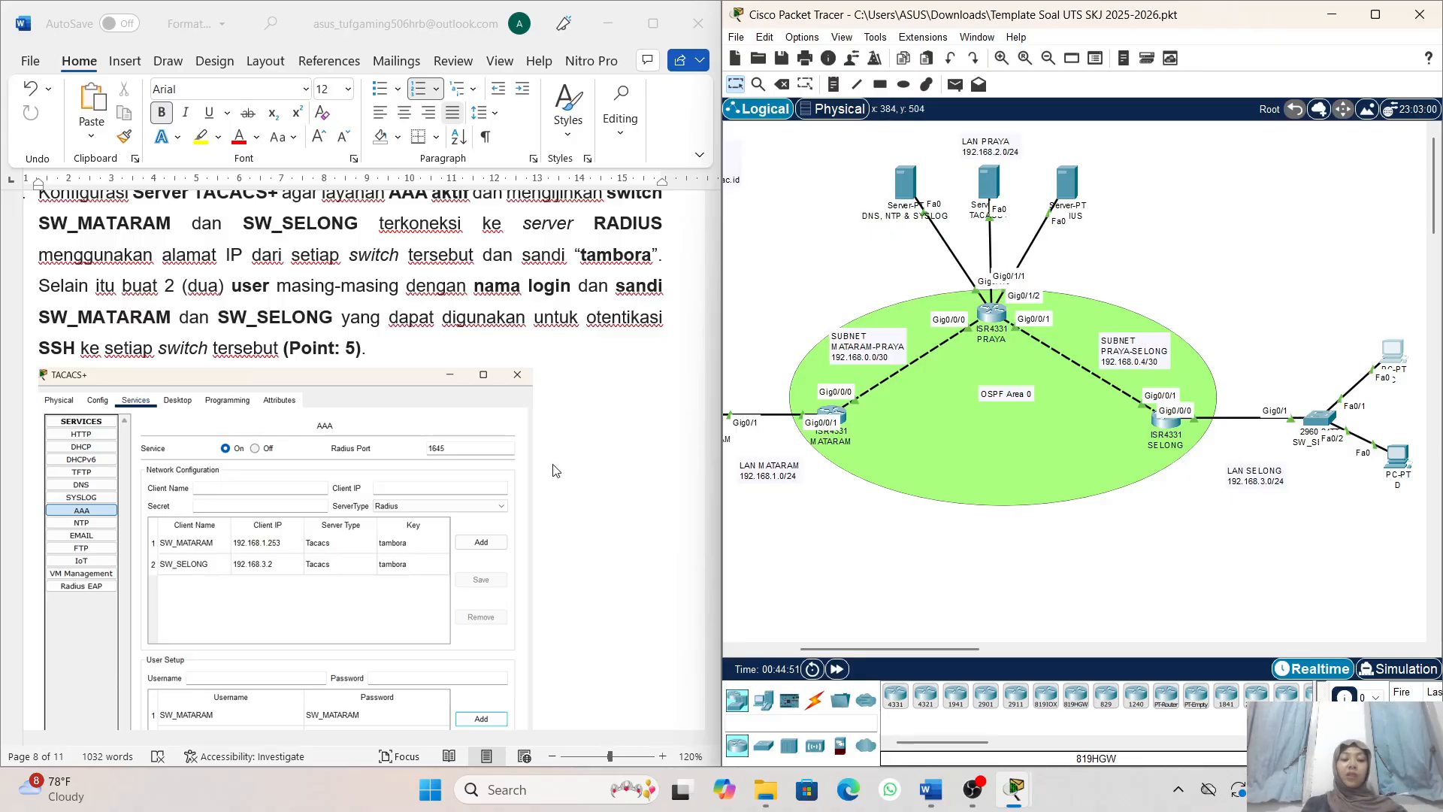
pyautogui.hscroll(-2, 539, 427)
pyautogui.scroll(-1, 540, 428)
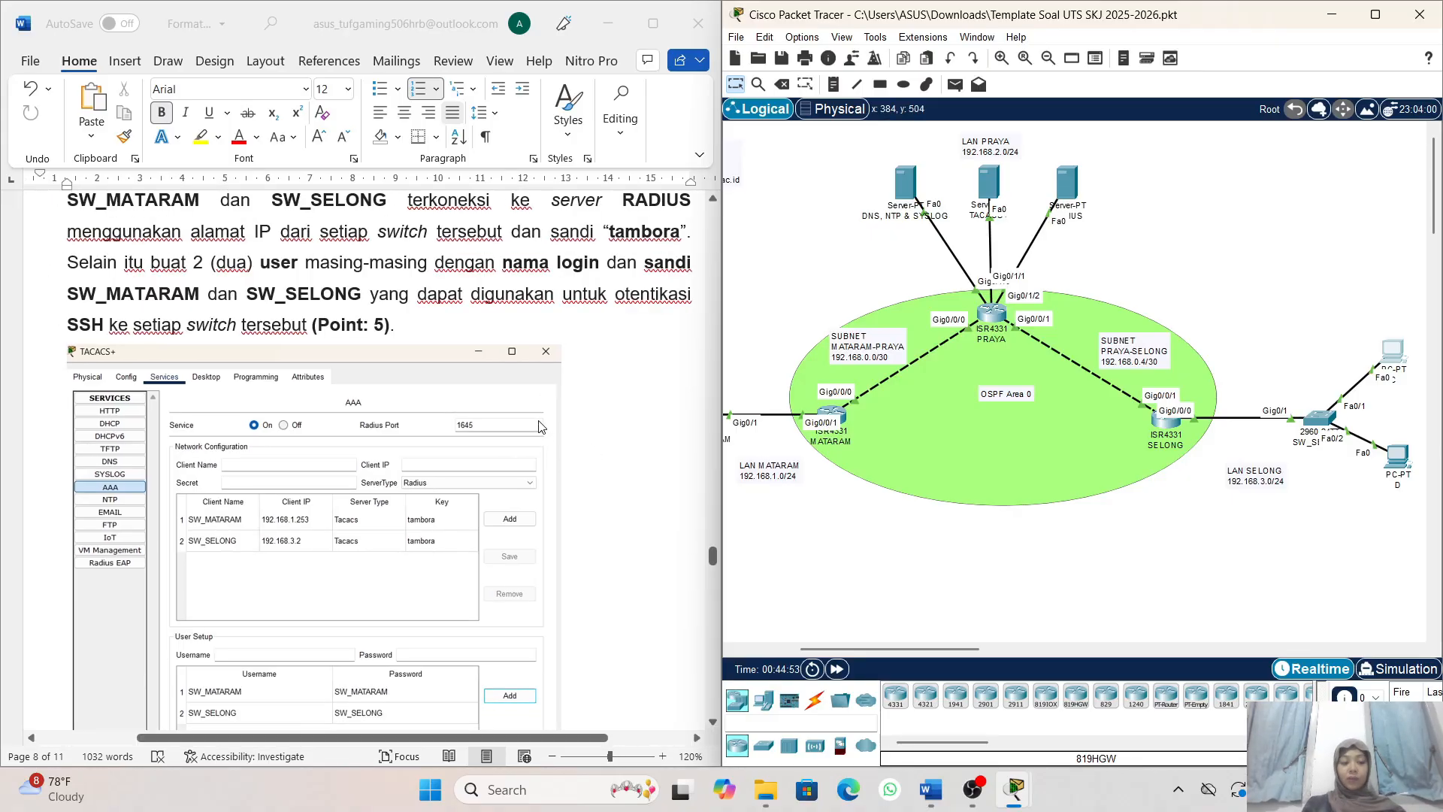
# - Open the AAA service settings of the TACACS+ server in LAN PRAYA and turn the service on
pyautogui.click(984, 184)
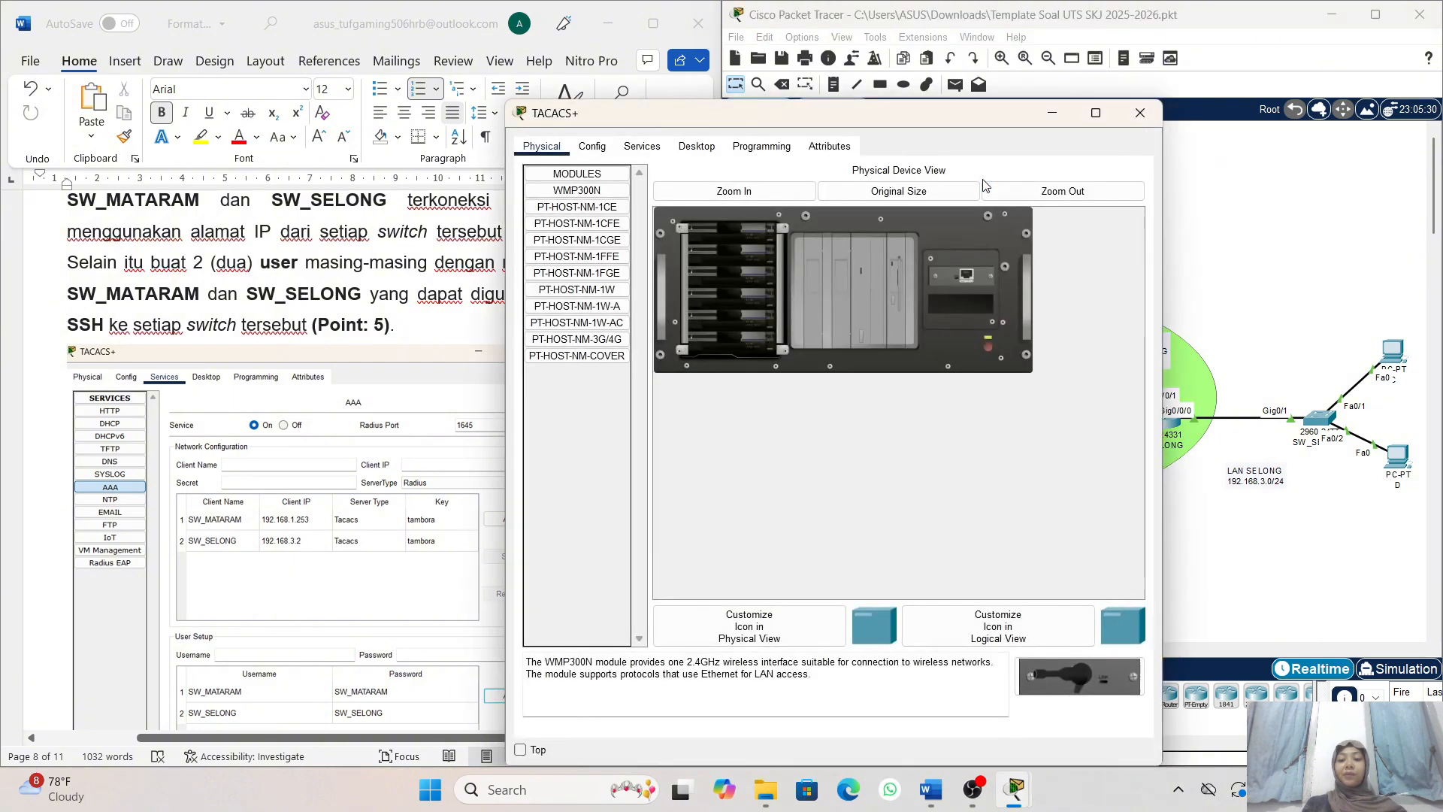
pyautogui.click(650, 149)
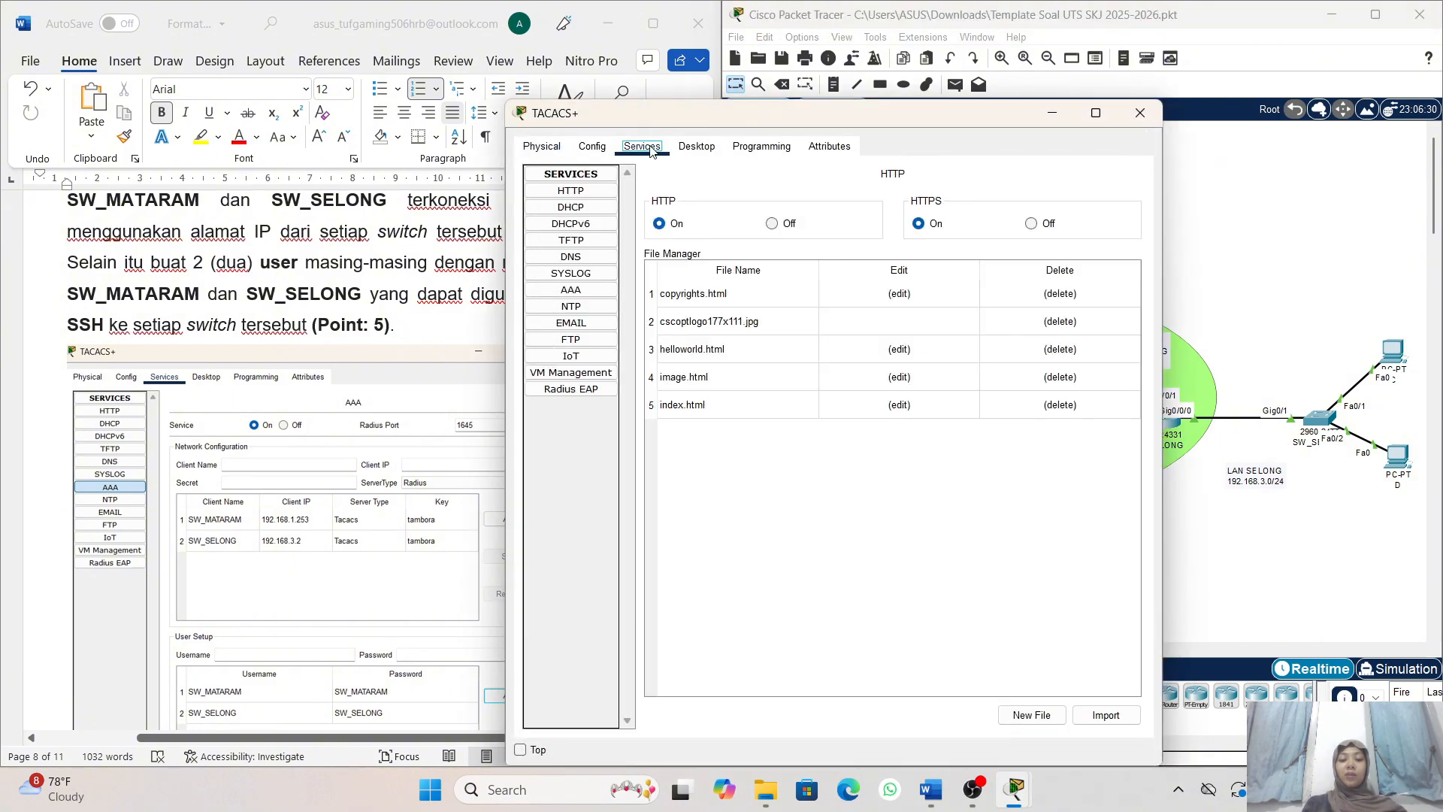
pyautogui.click(593, 292)
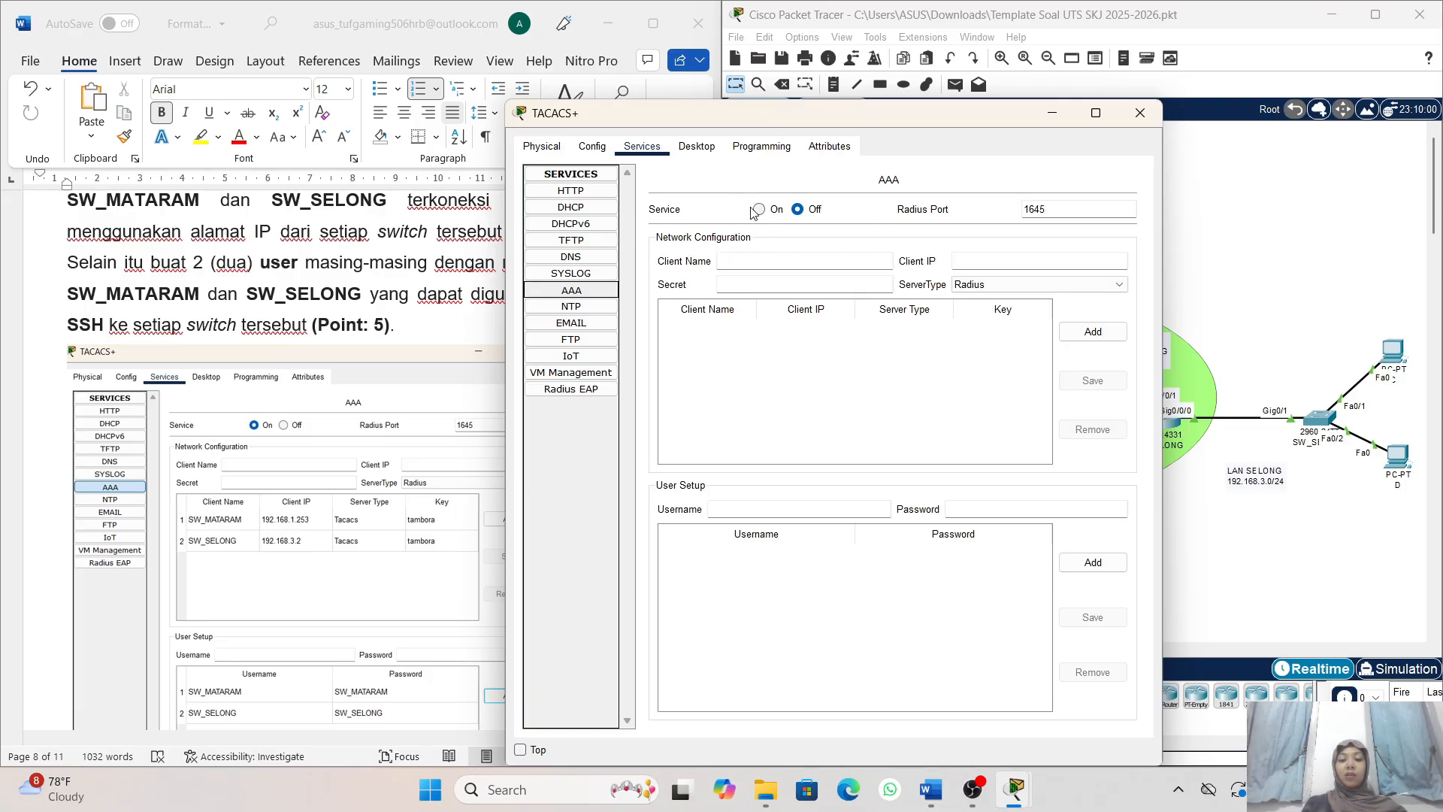
pyautogui.click(775, 210)
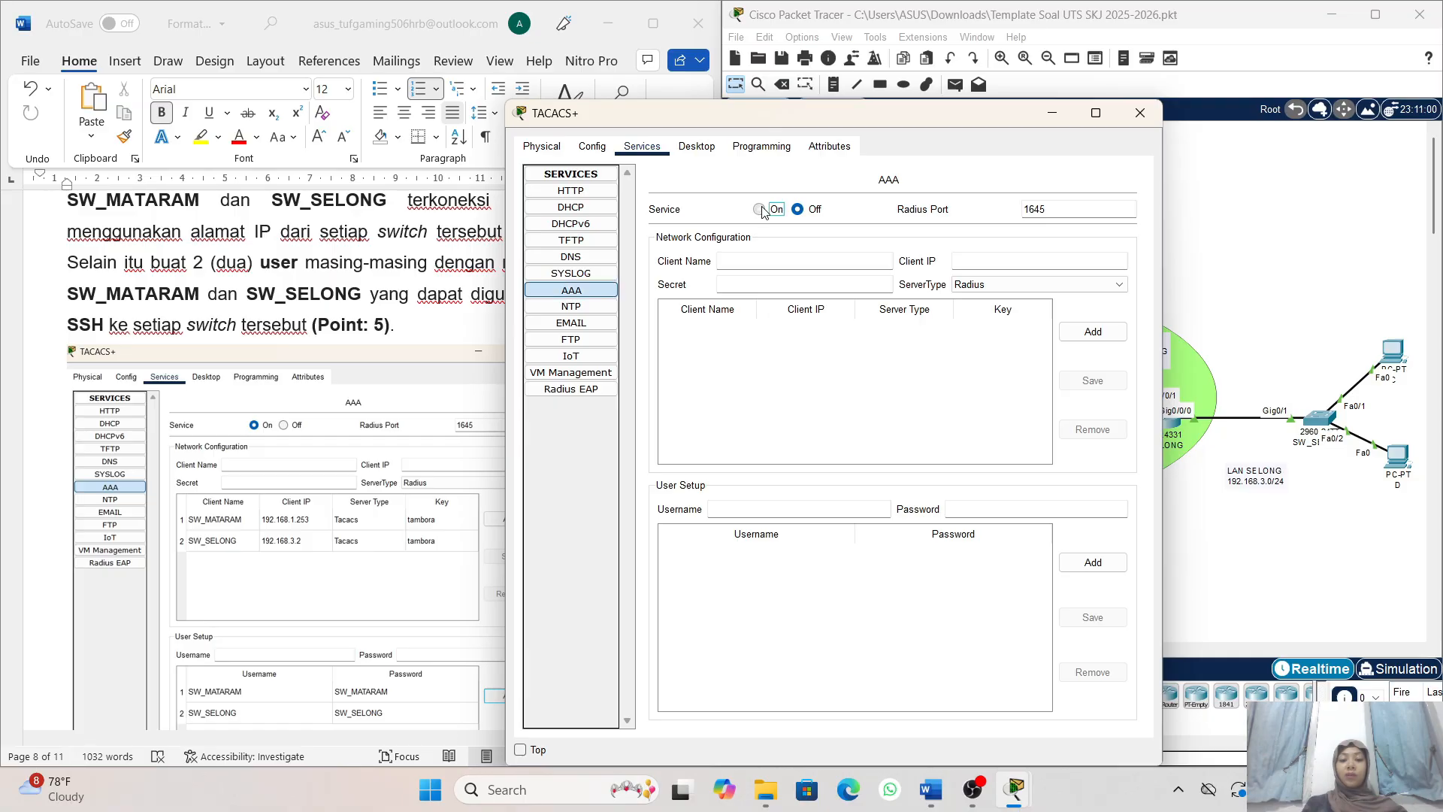
# - Fill in client name SW_MATARAM and client IP 192.168.1.253 for a new AAA network client on the TACACS+ server
pyautogui.click(774, 259)
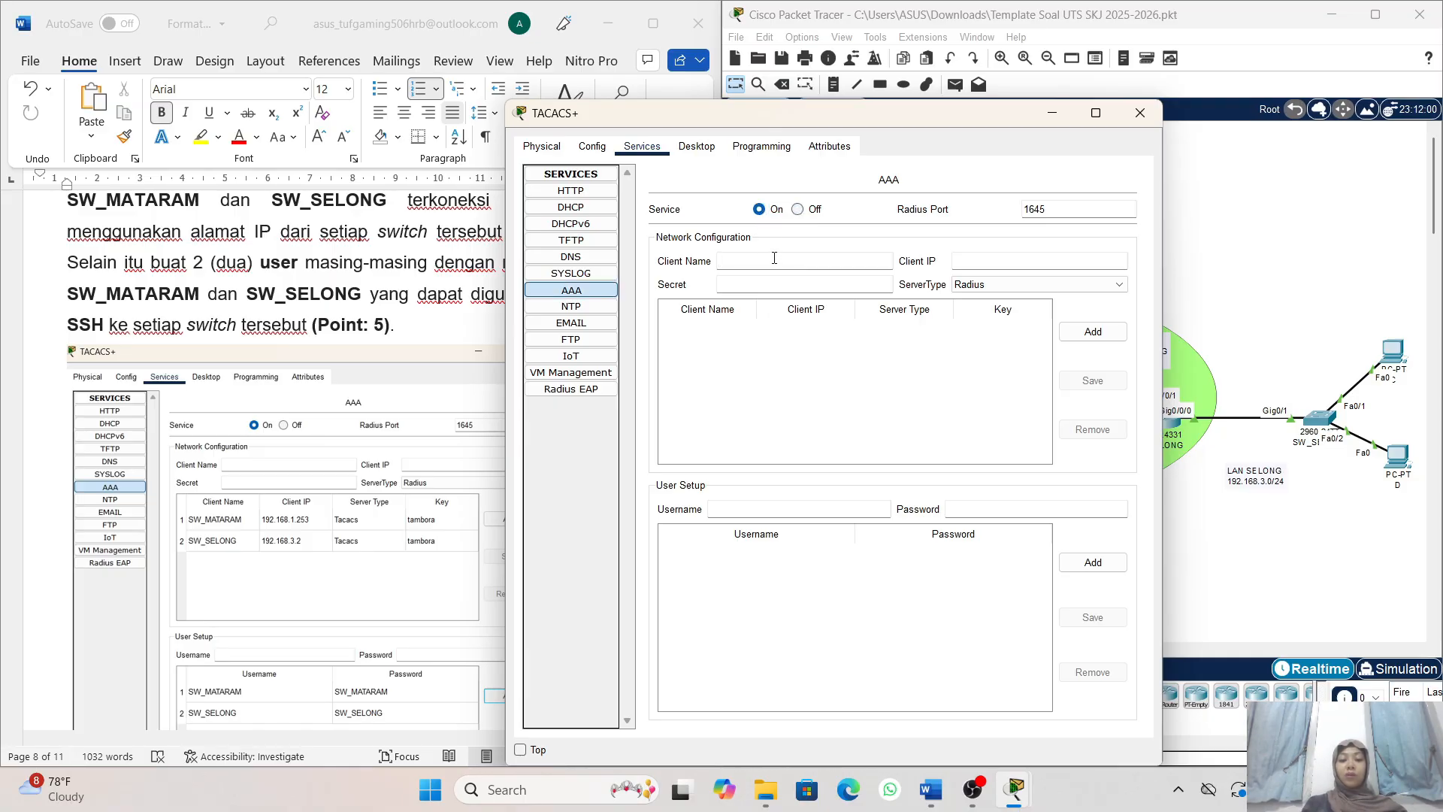
pyautogui.moveTo(710, 117); pyautogui.dragTo(857, 113)
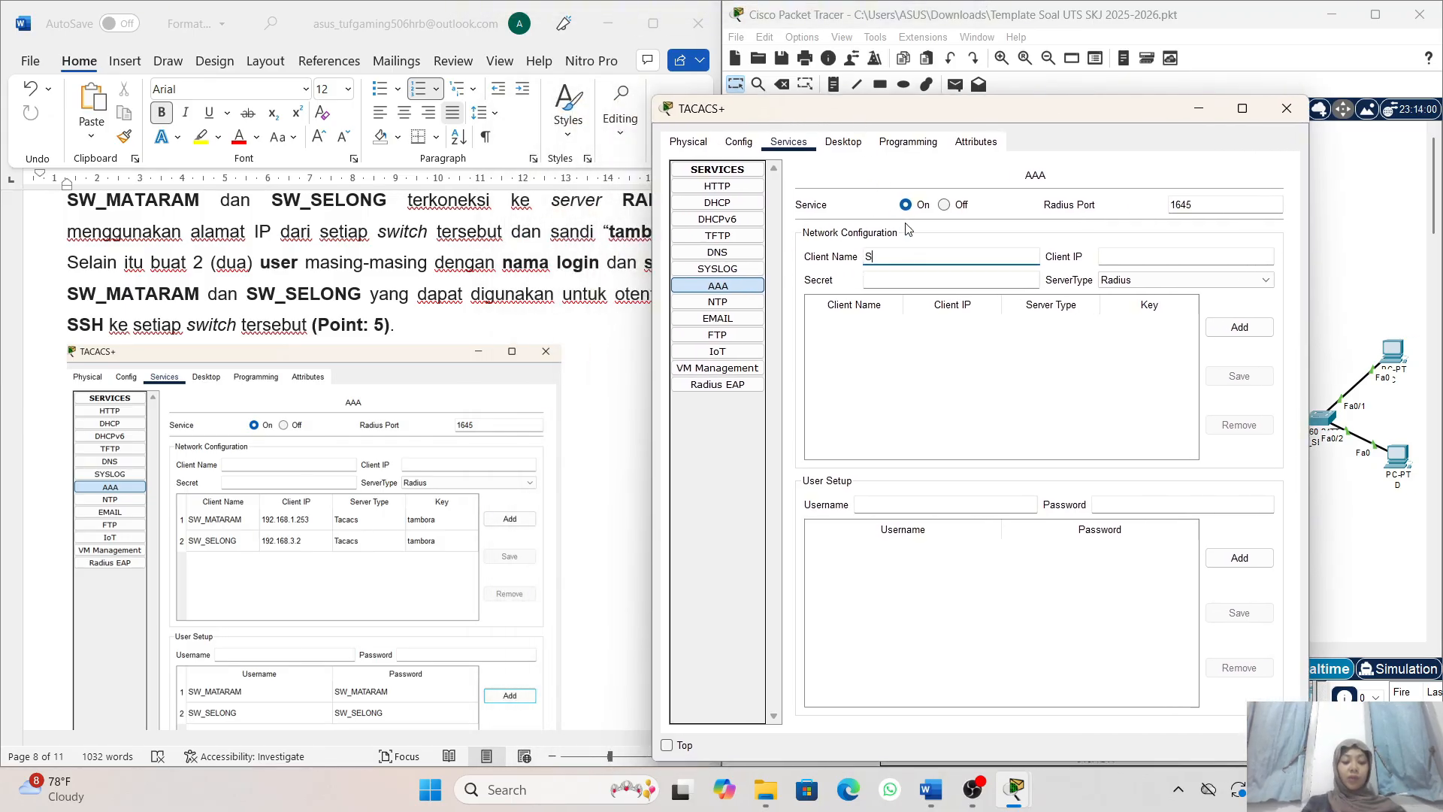
pyautogui.write('SW_')
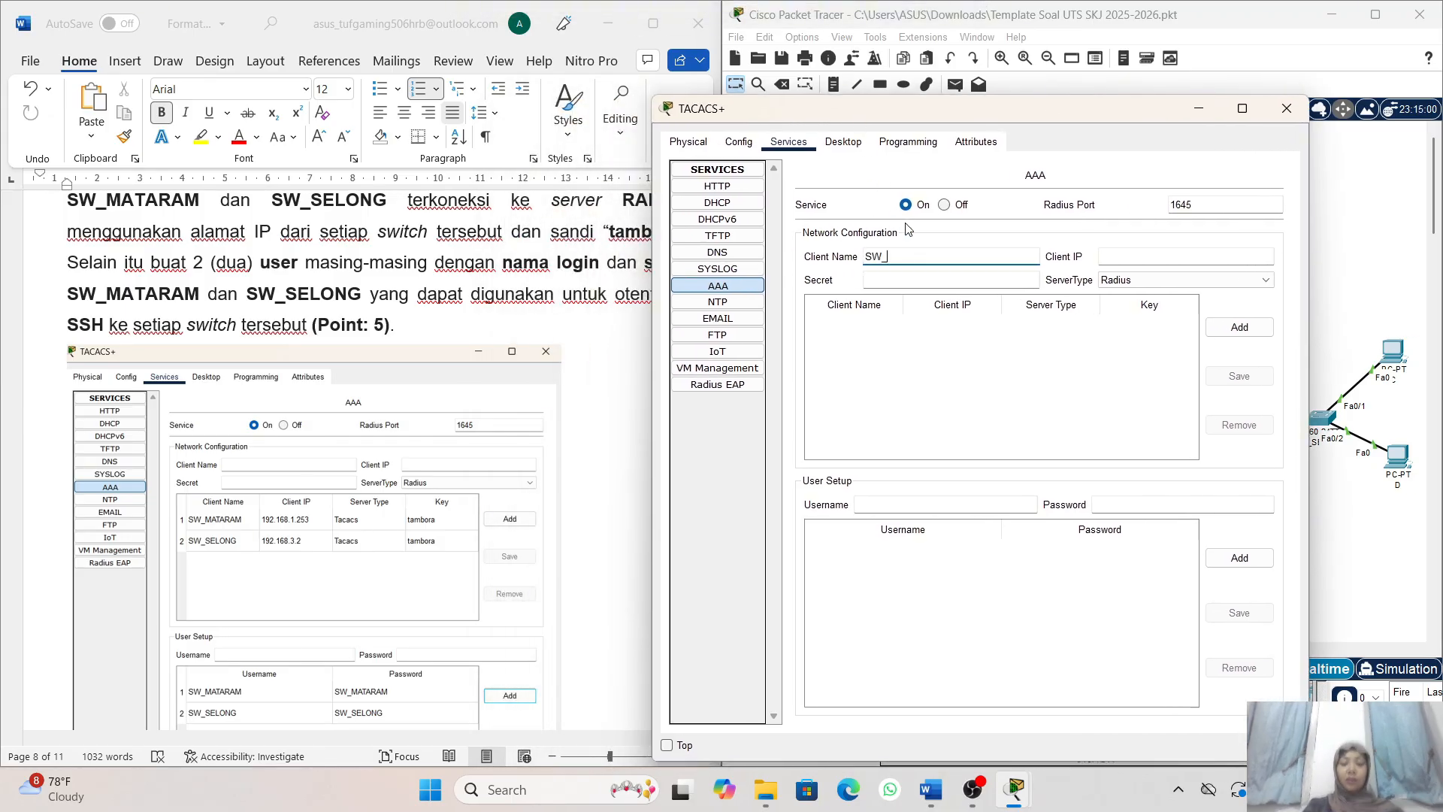
pyautogui.write('MATARAM')
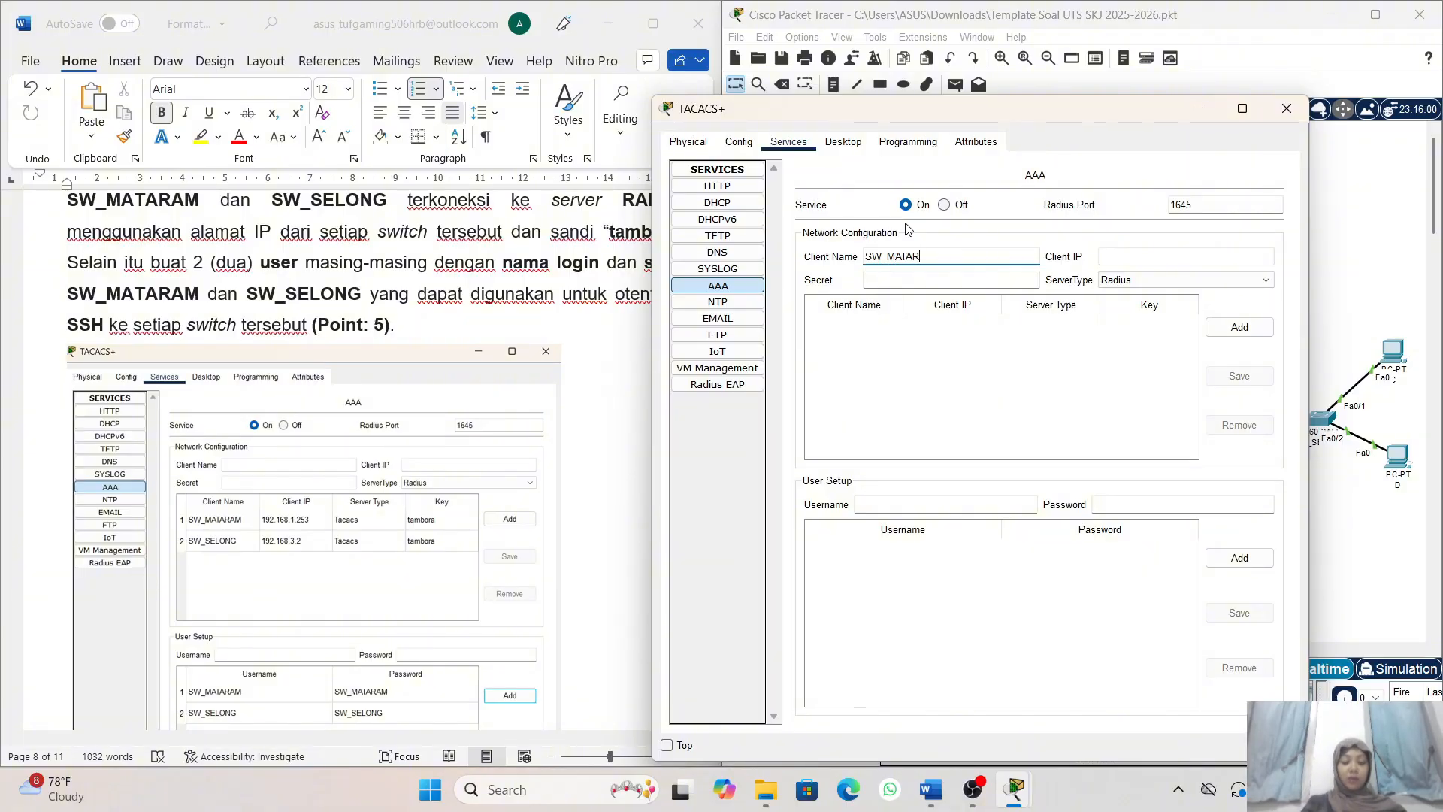
pyautogui.click(1133, 256)
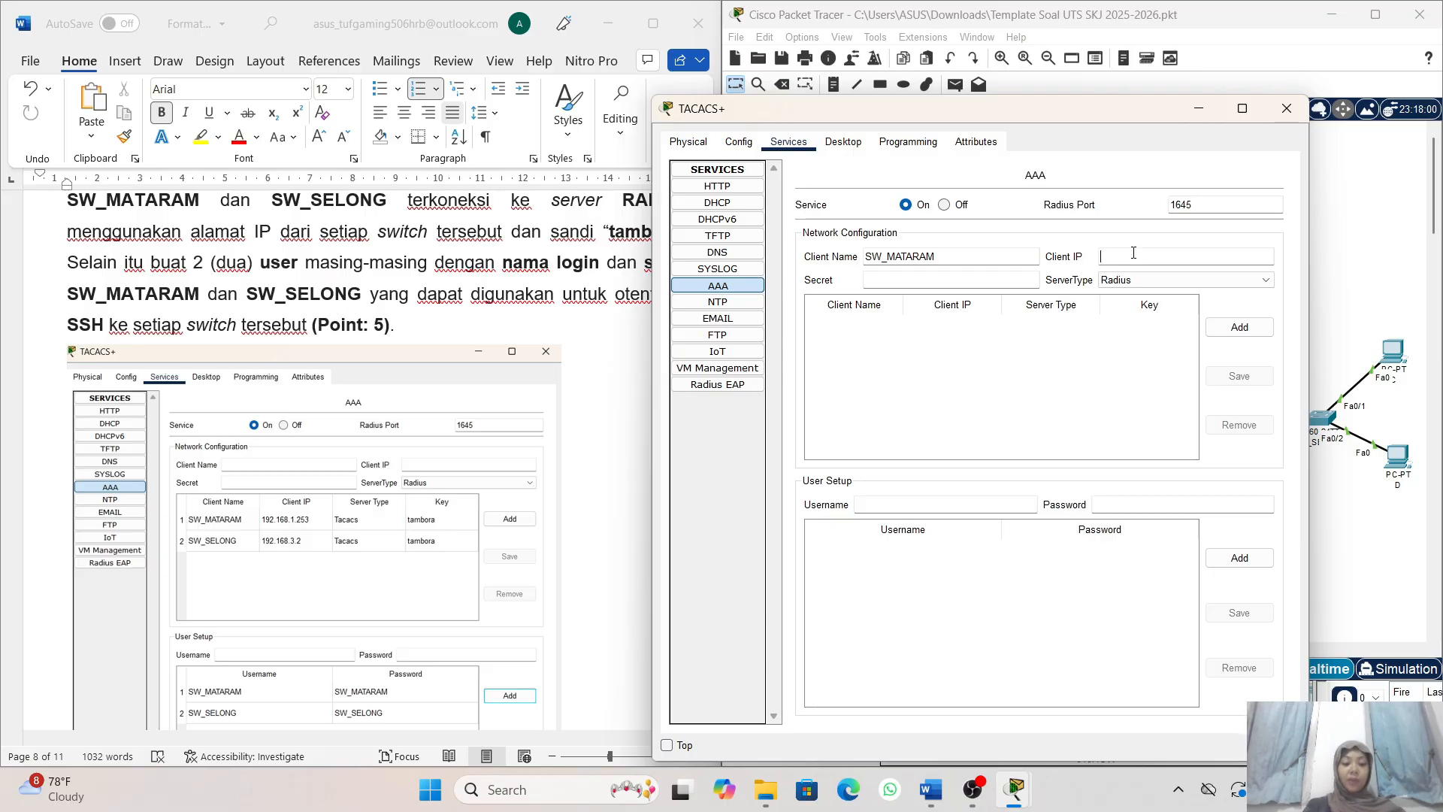
pyautogui.write('192.168.1.253')
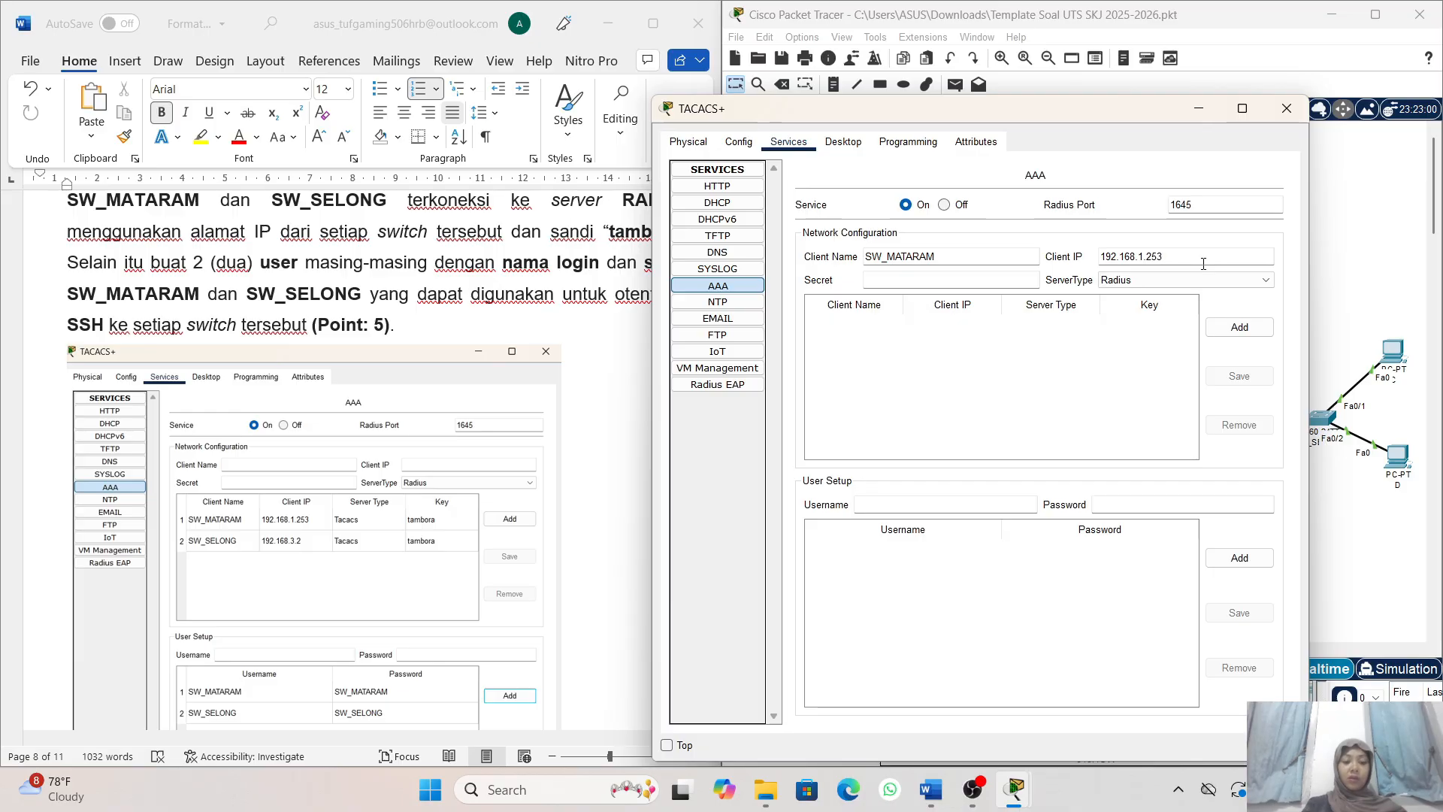
# - Enter the shared secret for client SW_MATARAM, set its server type to Tacacs, and add it to the client list
pyautogui.click(957, 278)
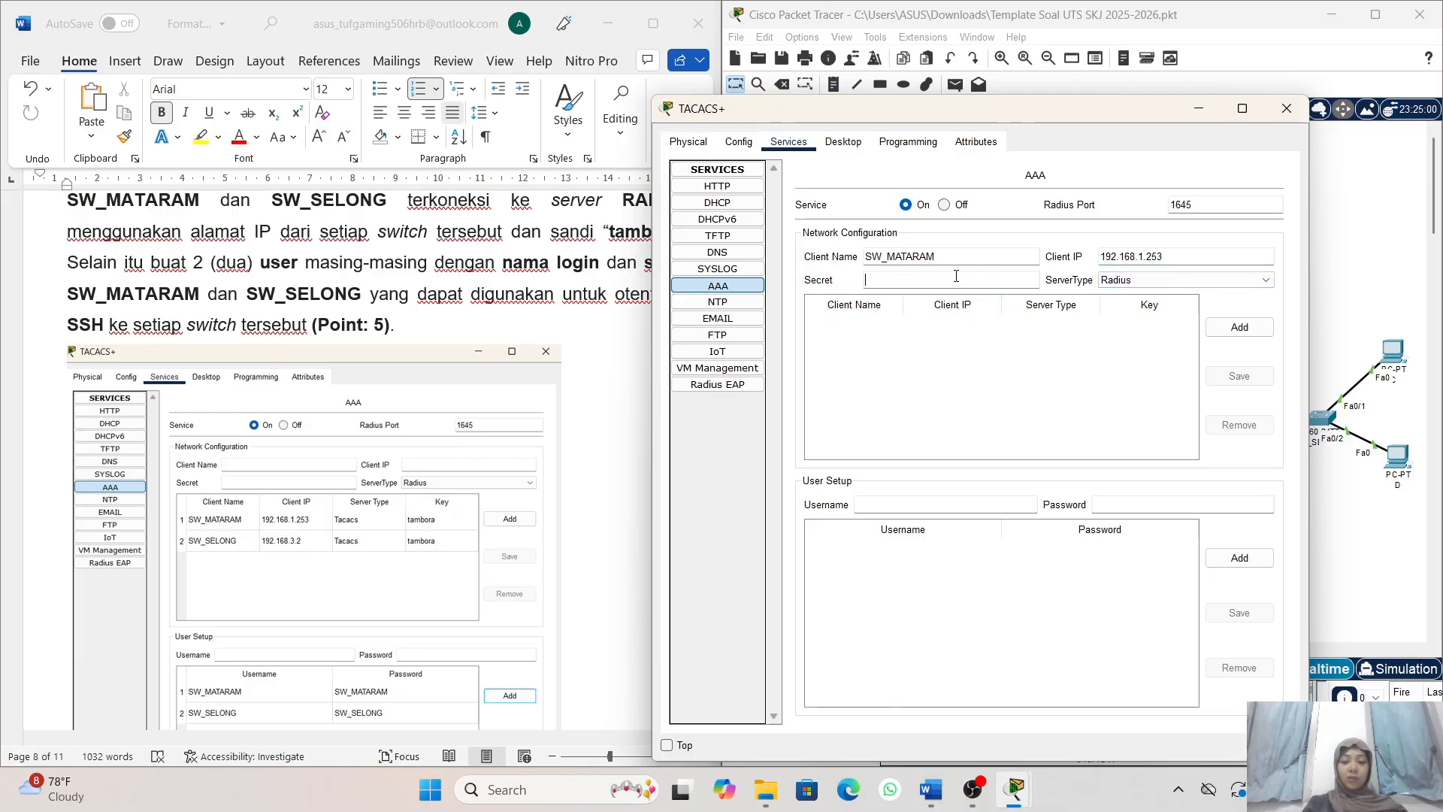
pyautogui.write('t')
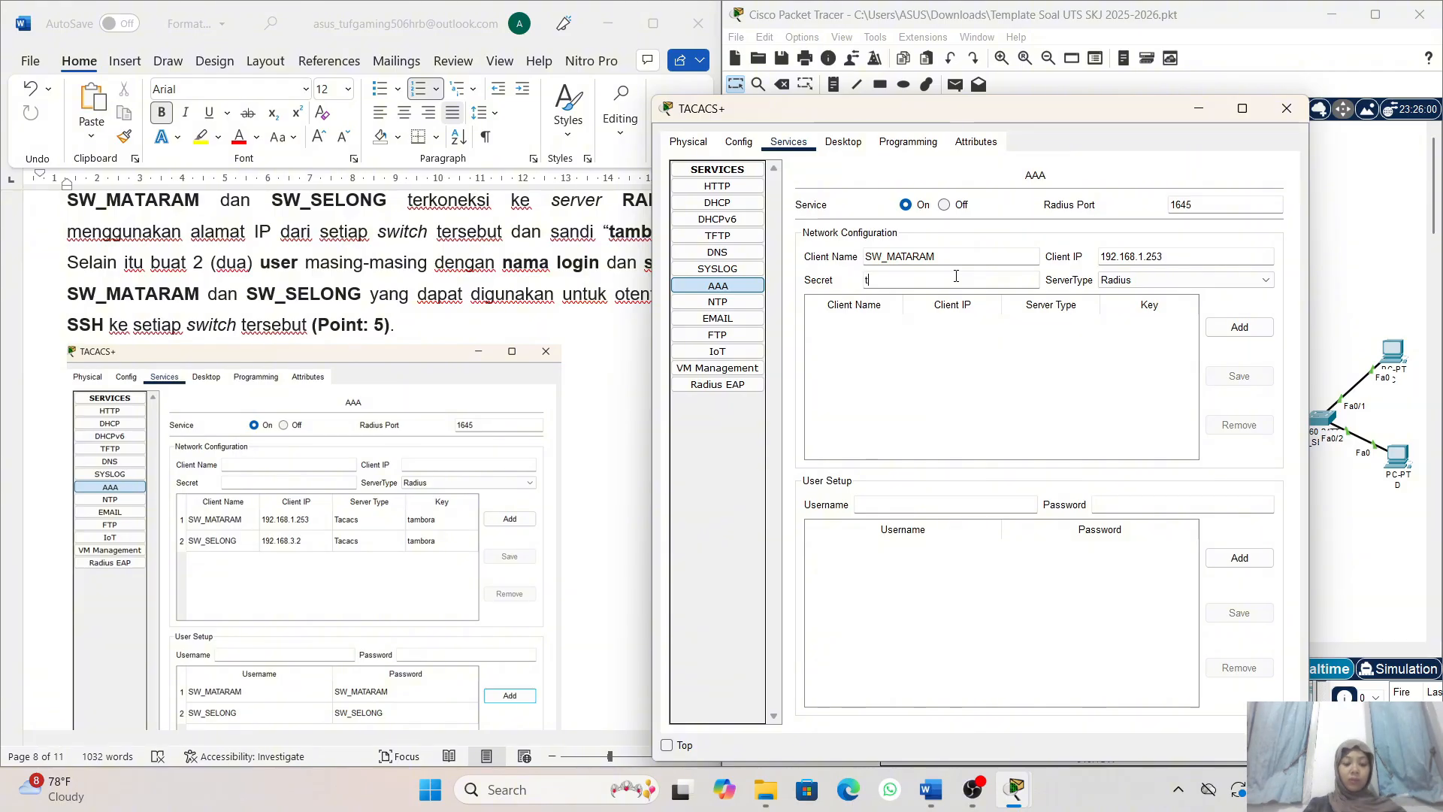
pyautogui.write('ambo')
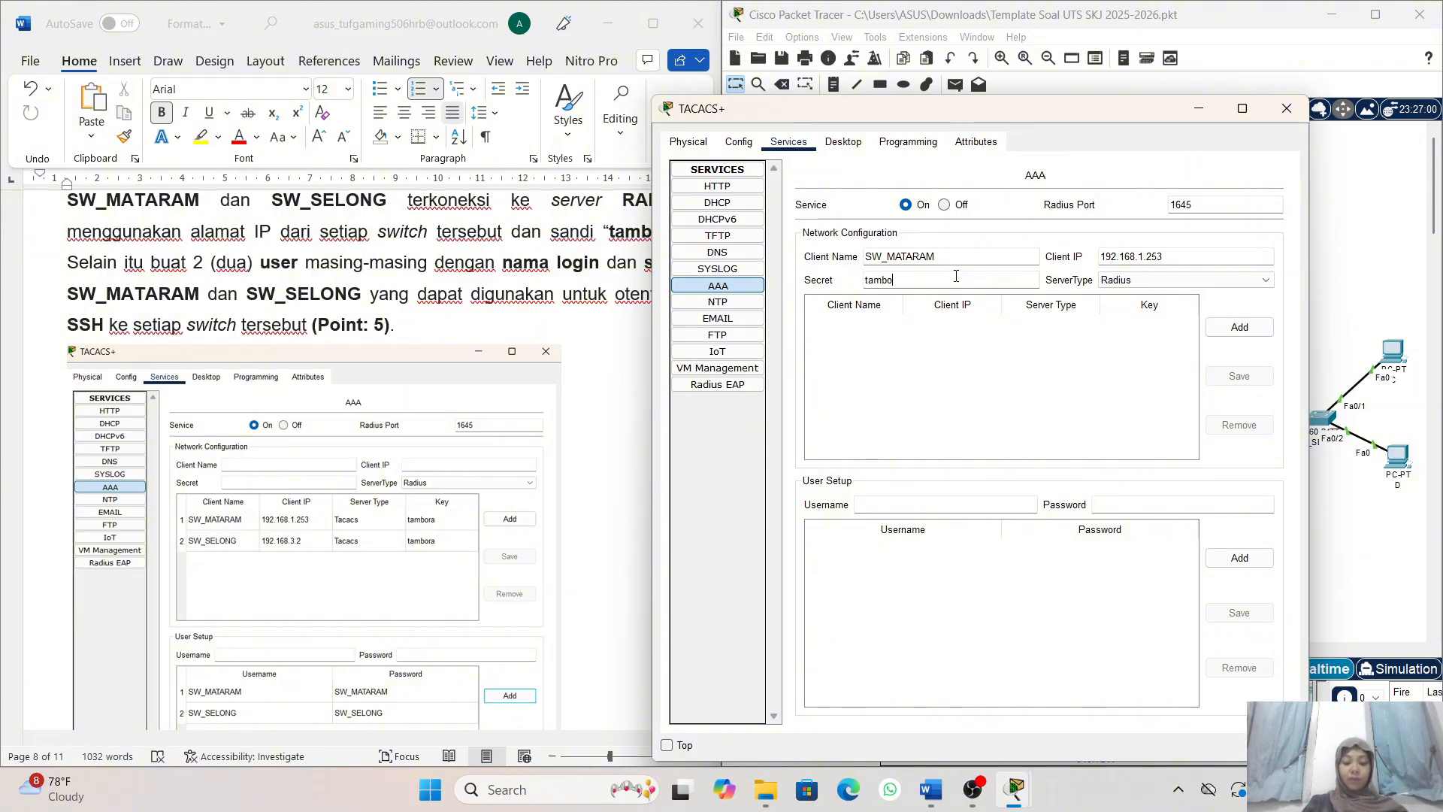
pyautogui.write('ra')
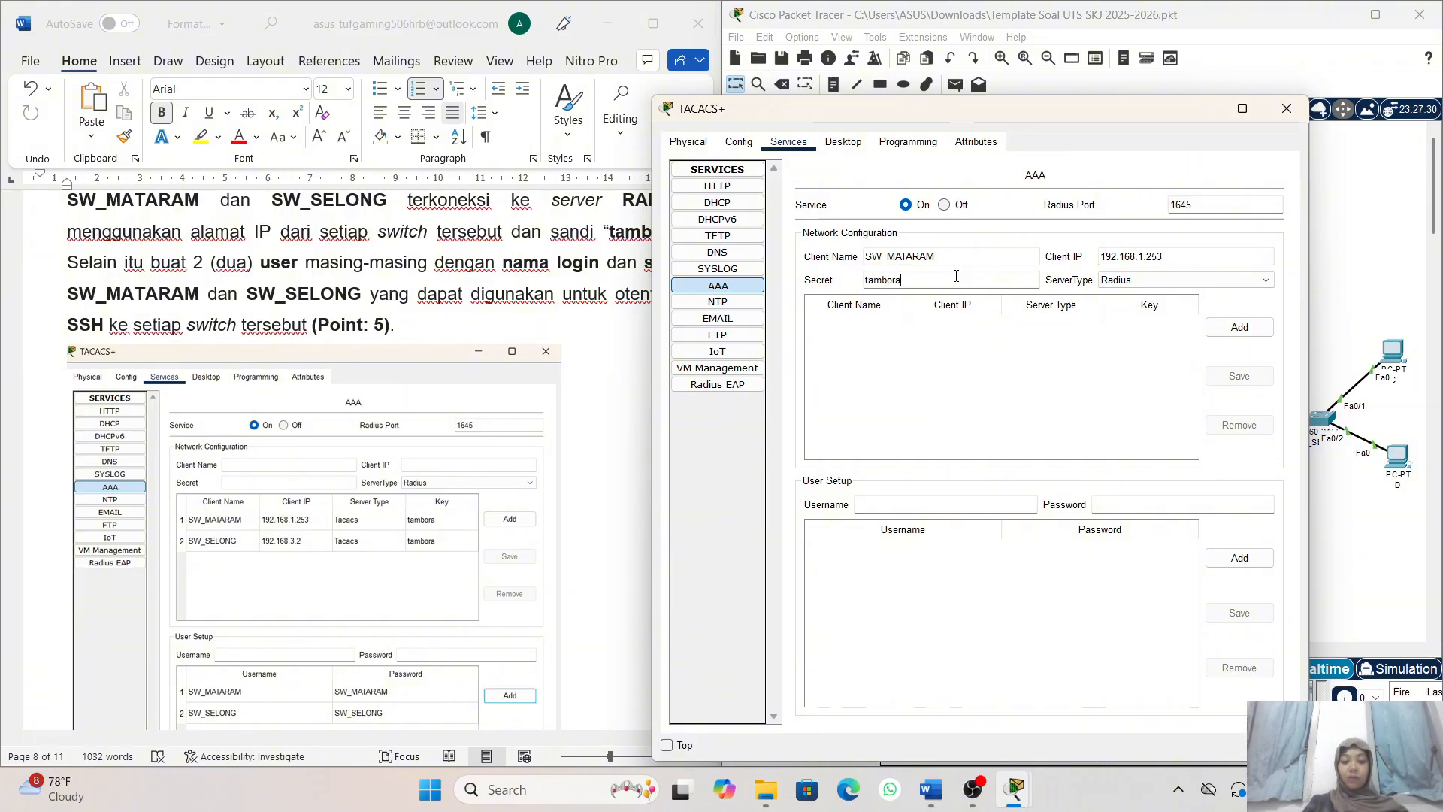
pyautogui.click(1166, 282)
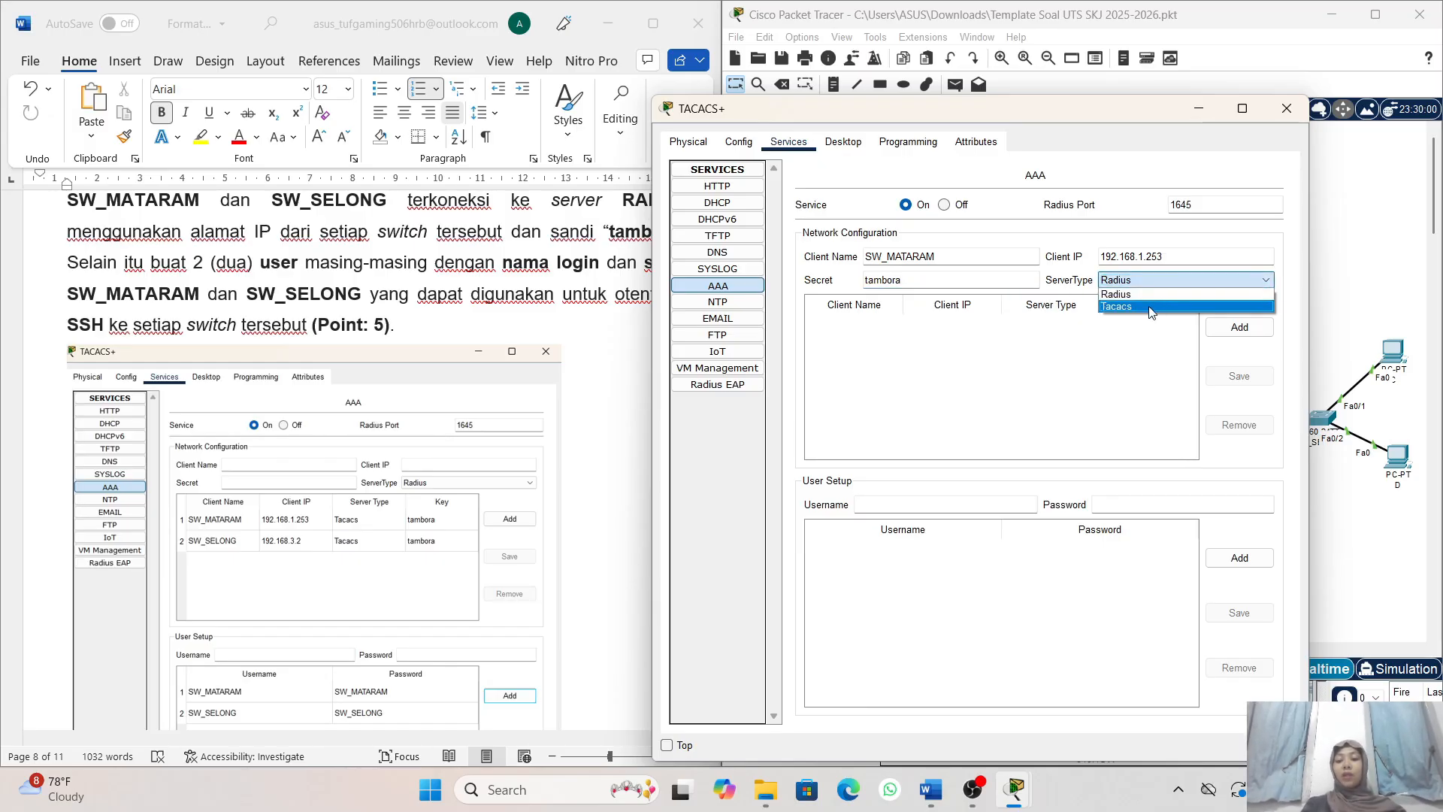
pyautogui.click(1152, 308)
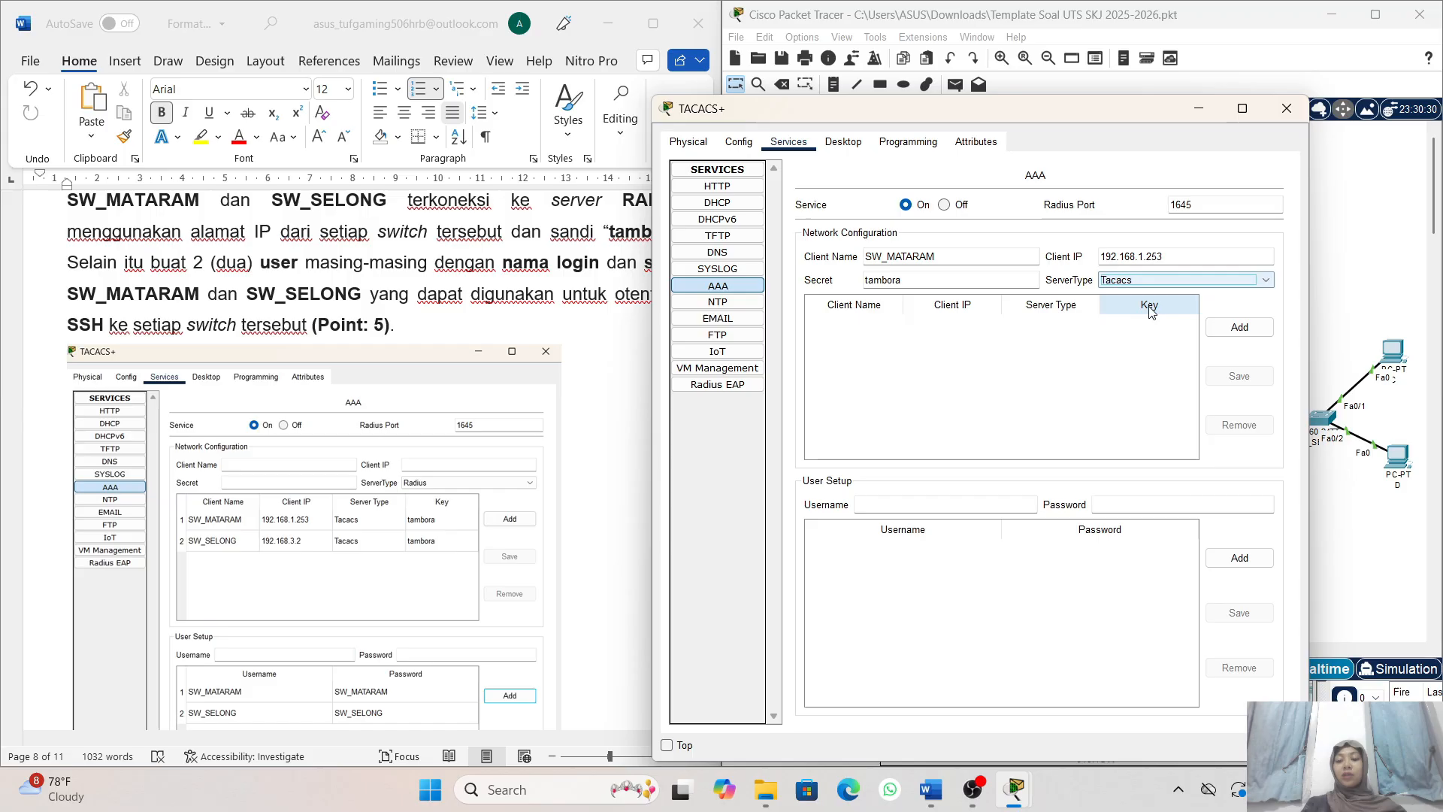
pyautogui.click(1239, 328)
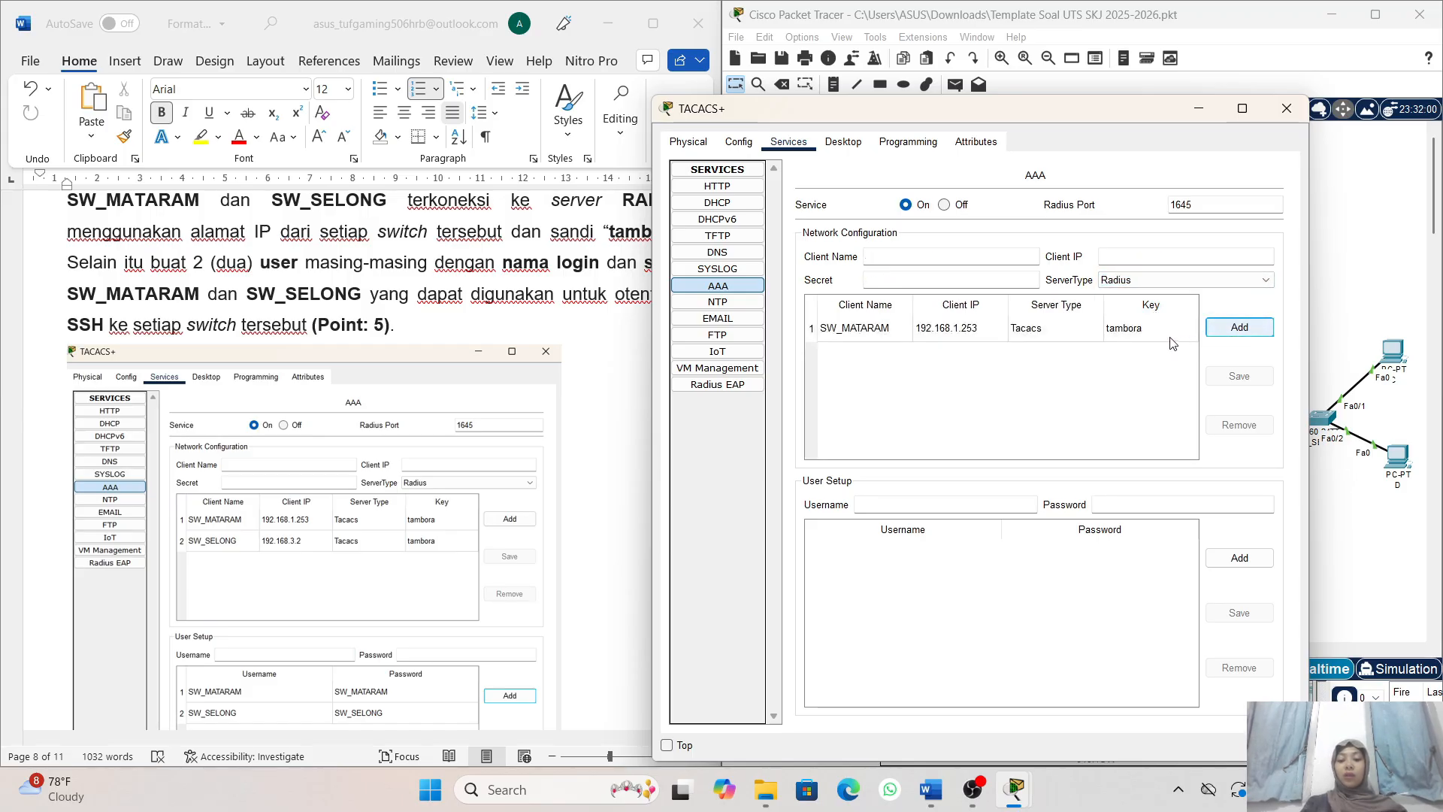
# - Fill in client name SW_SELONG and client IP 192.168.3.2 for a second AAA network client
pyautogui.click(933, 257)
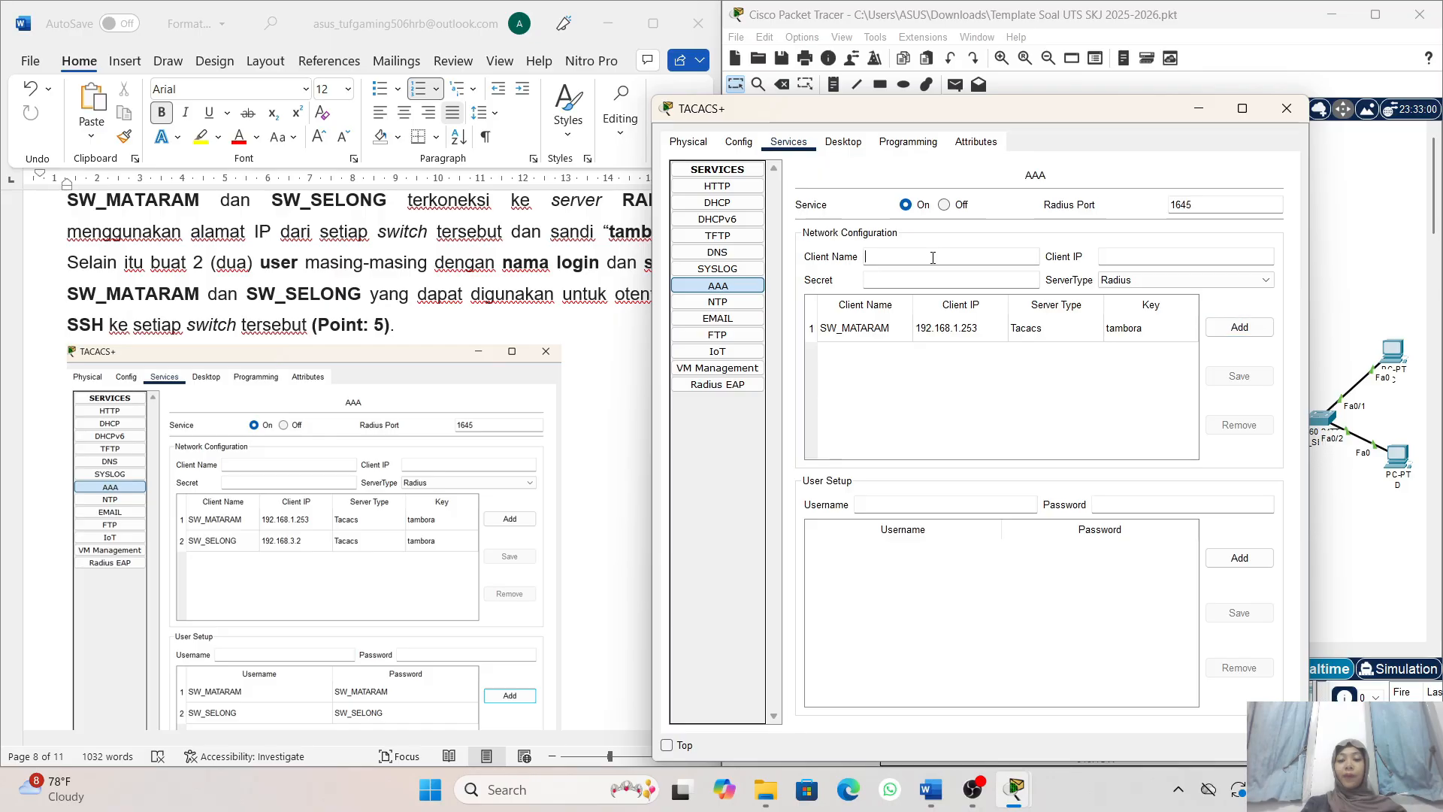
pyautogui.write('SW')
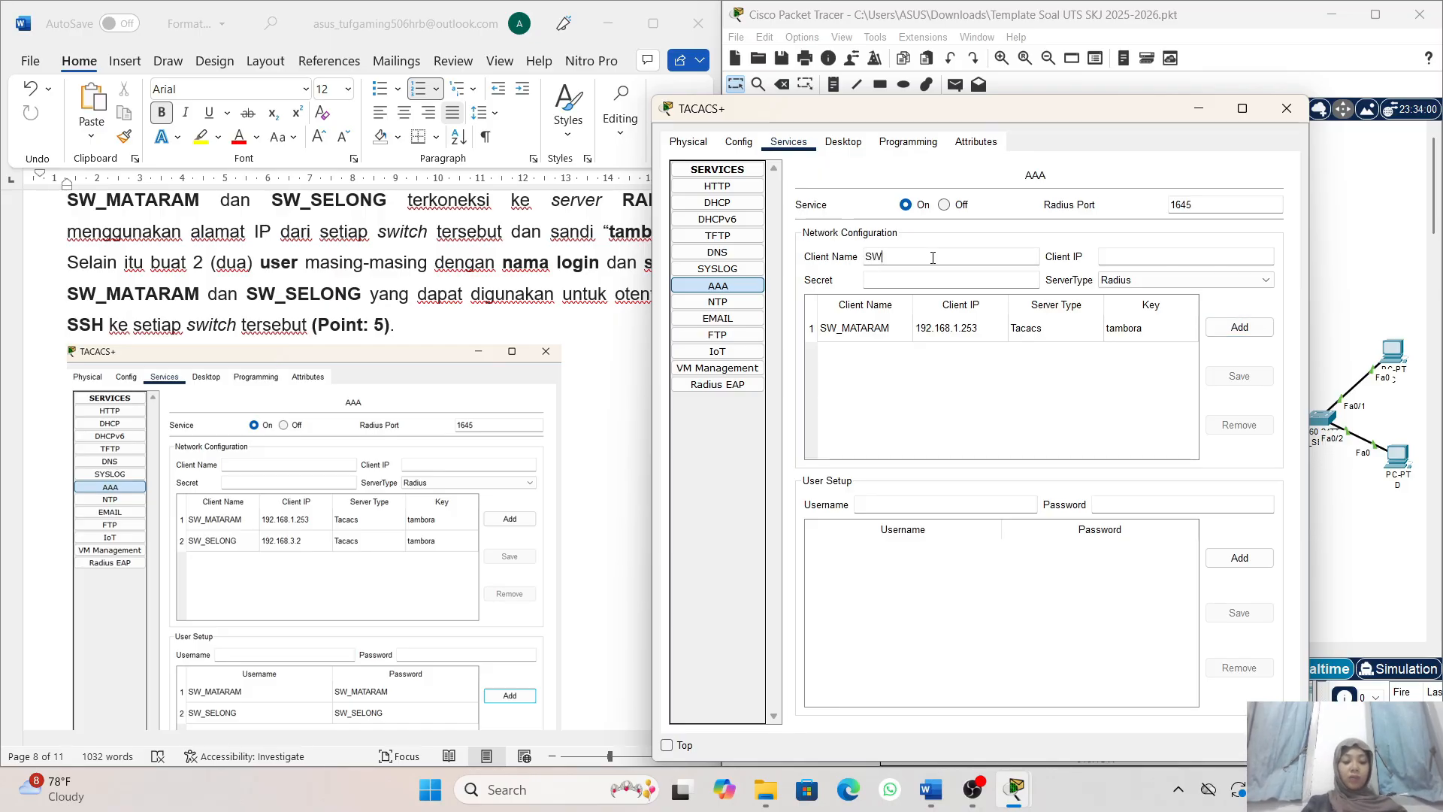
pyautogui.write('_')
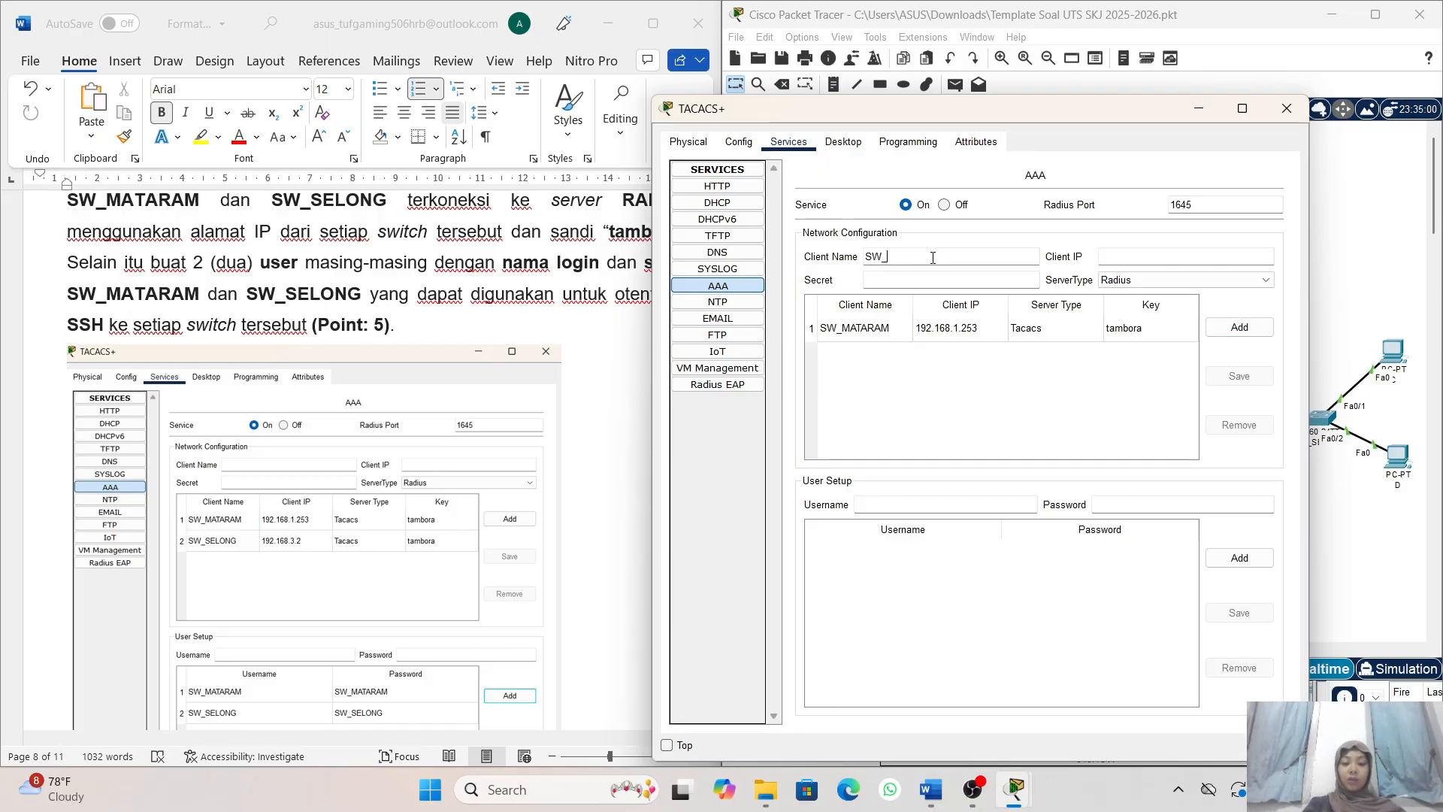
pyautogui.write('SELONG')
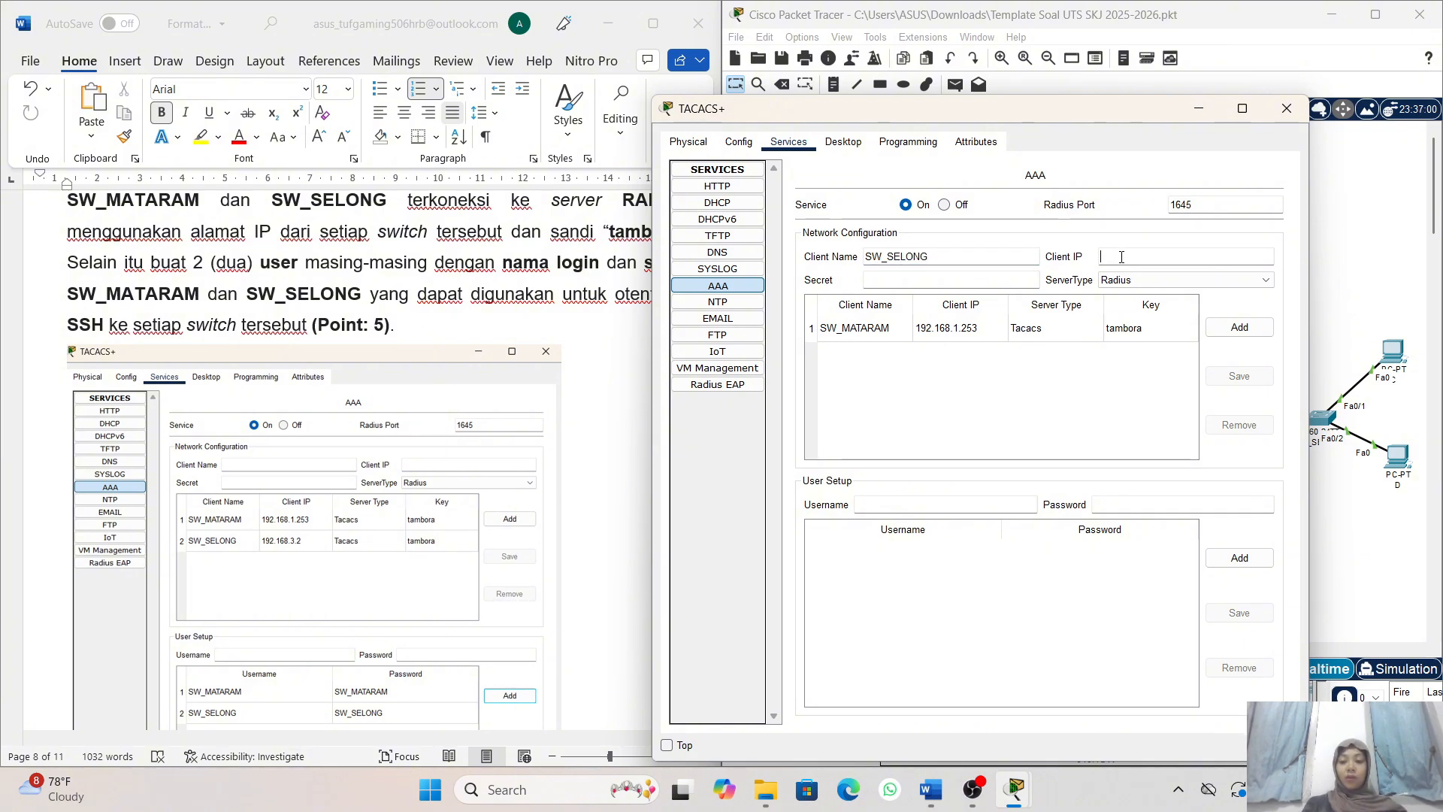
pyautogui.press('Tab')
pyautogui.write('1')
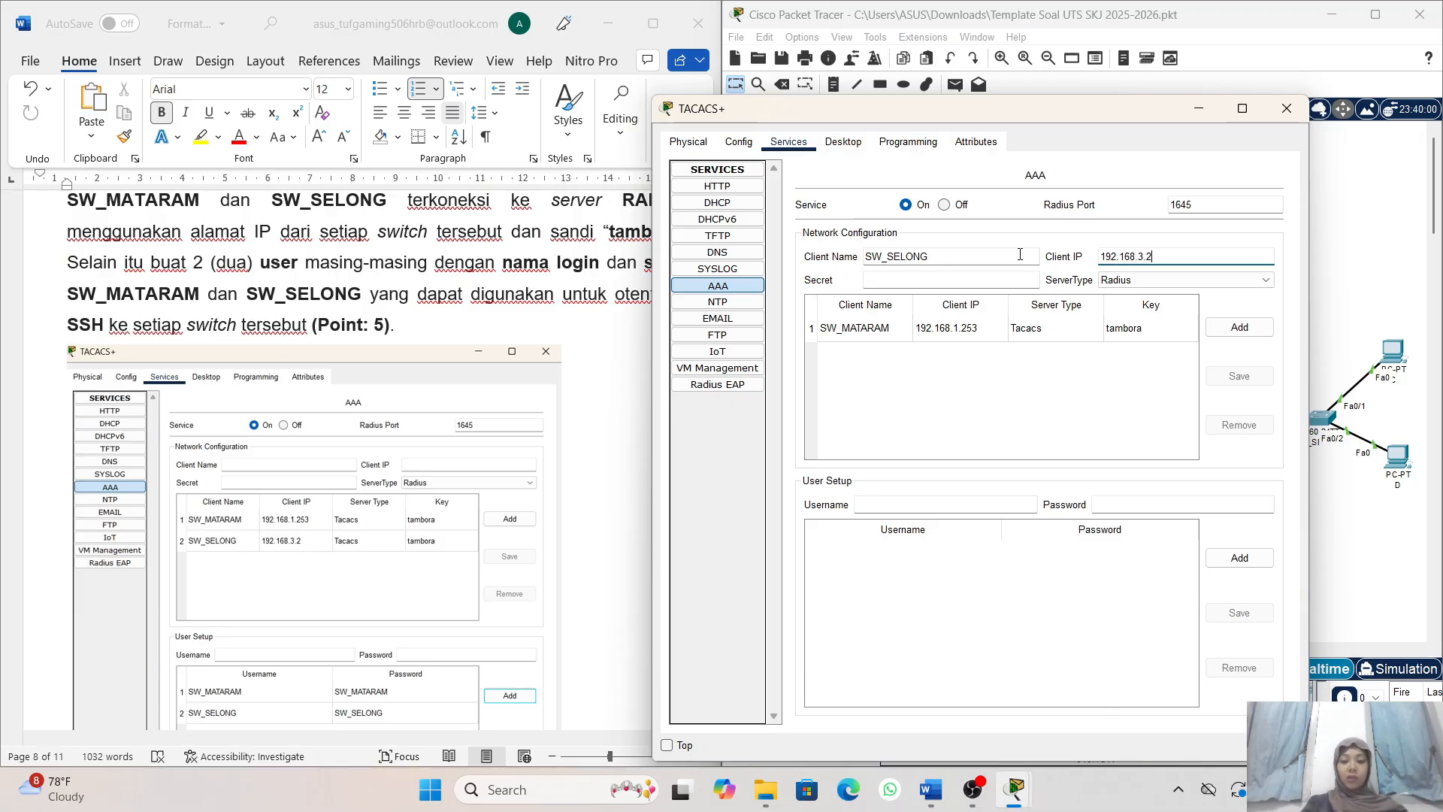
# - Enter the shared secret for client SW_SELONG, set its server type to Tacacs, and add it to the client list
pyautogui.click(911, 279)
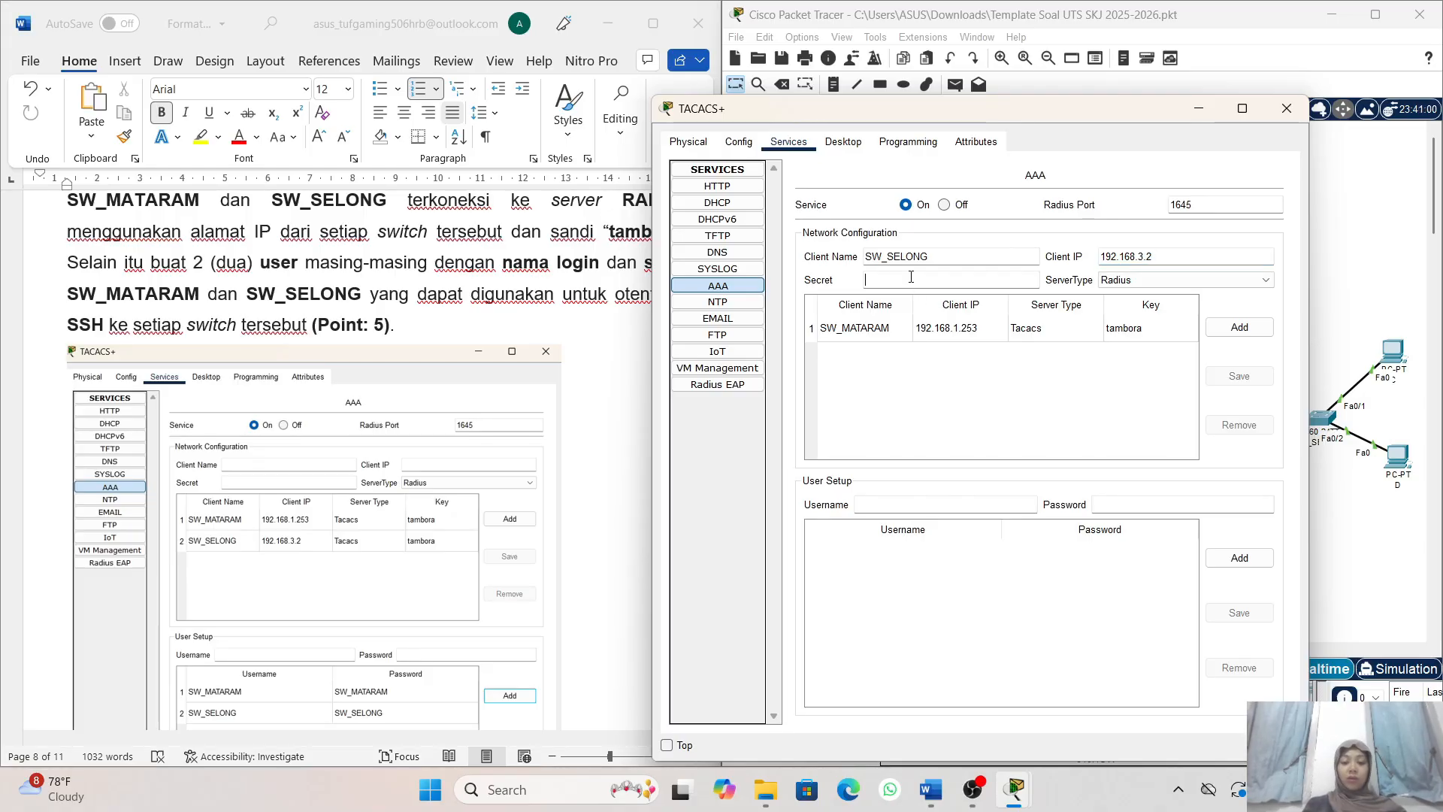
pyautogui.write('tamb')
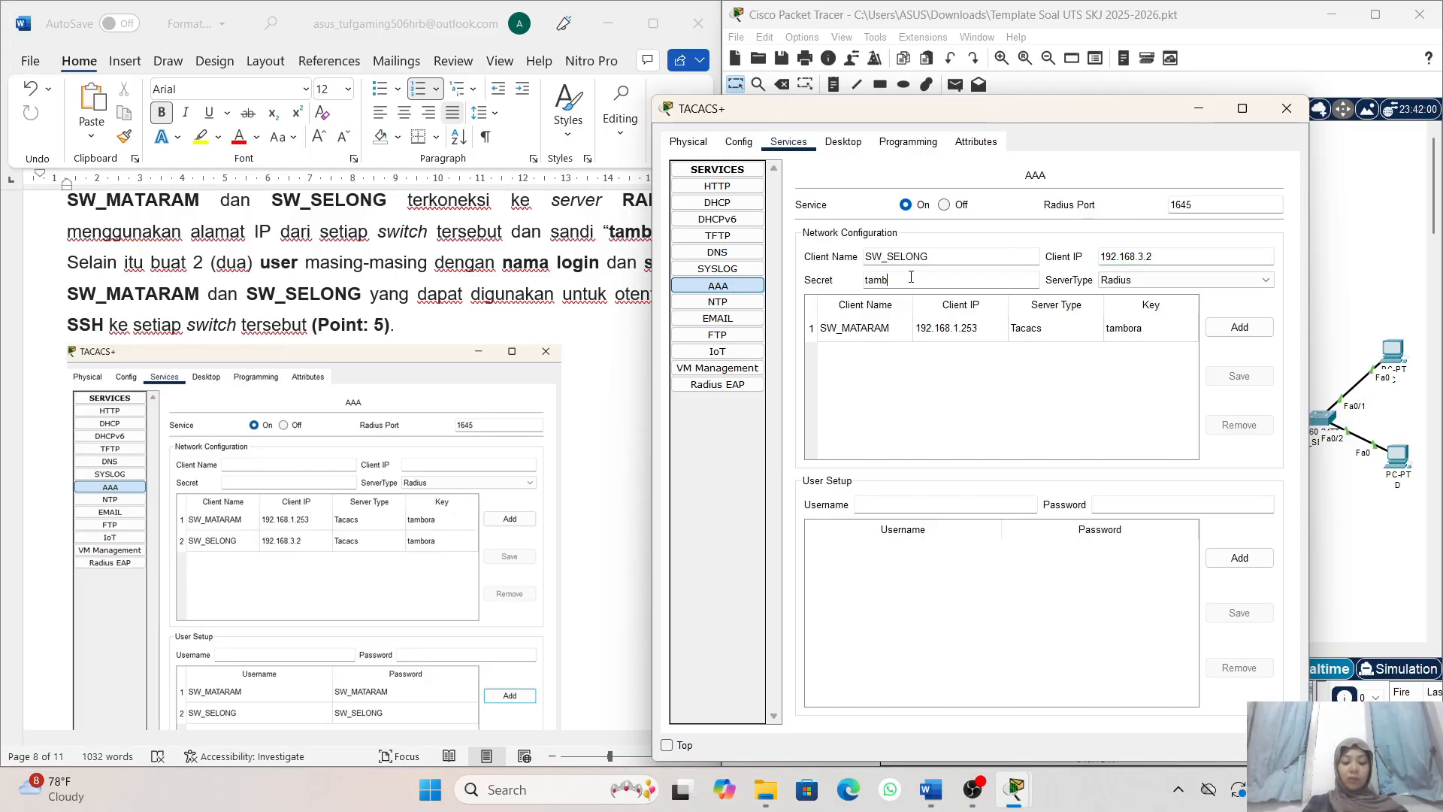
pyautogui.write('ora')
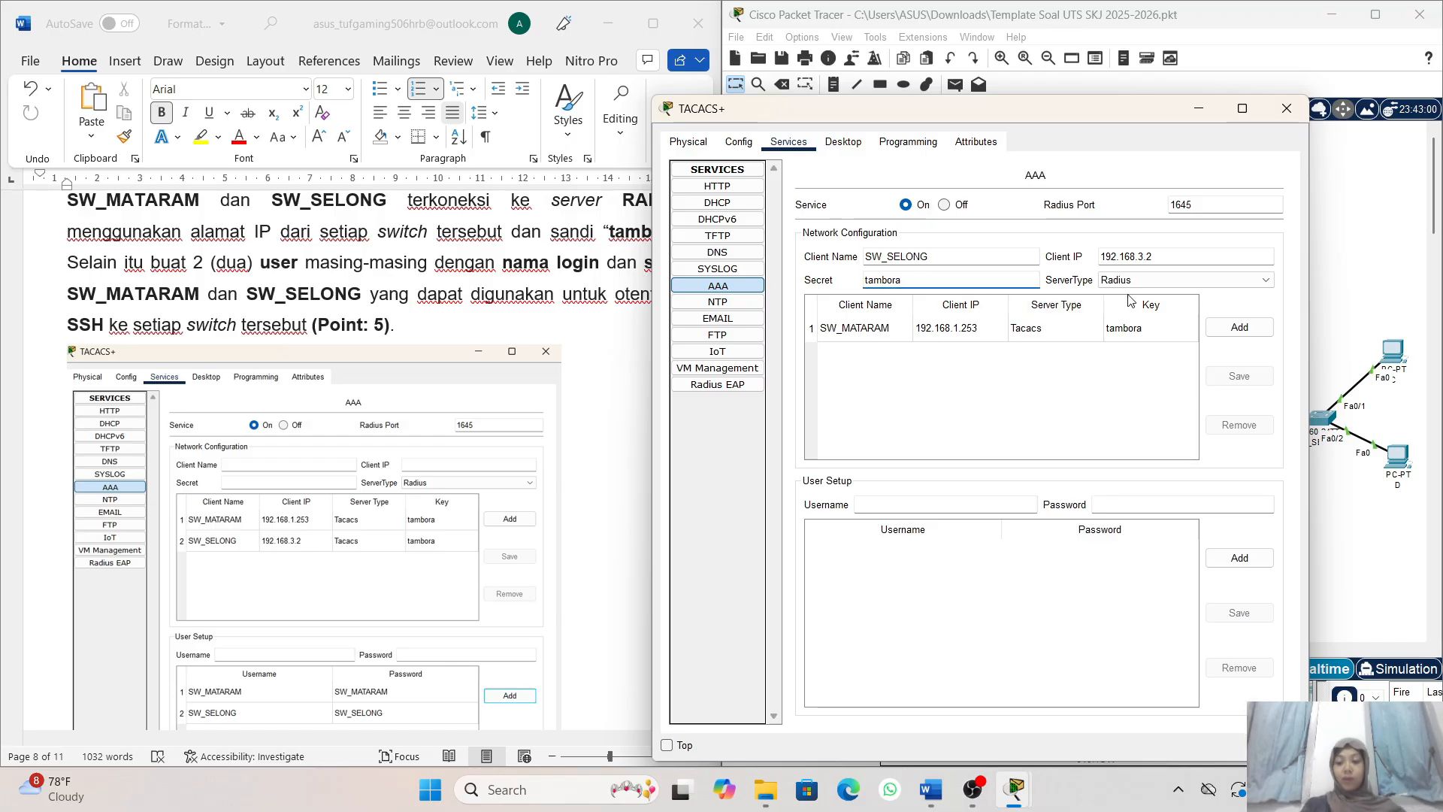
pyautogui.click(1156, 284)
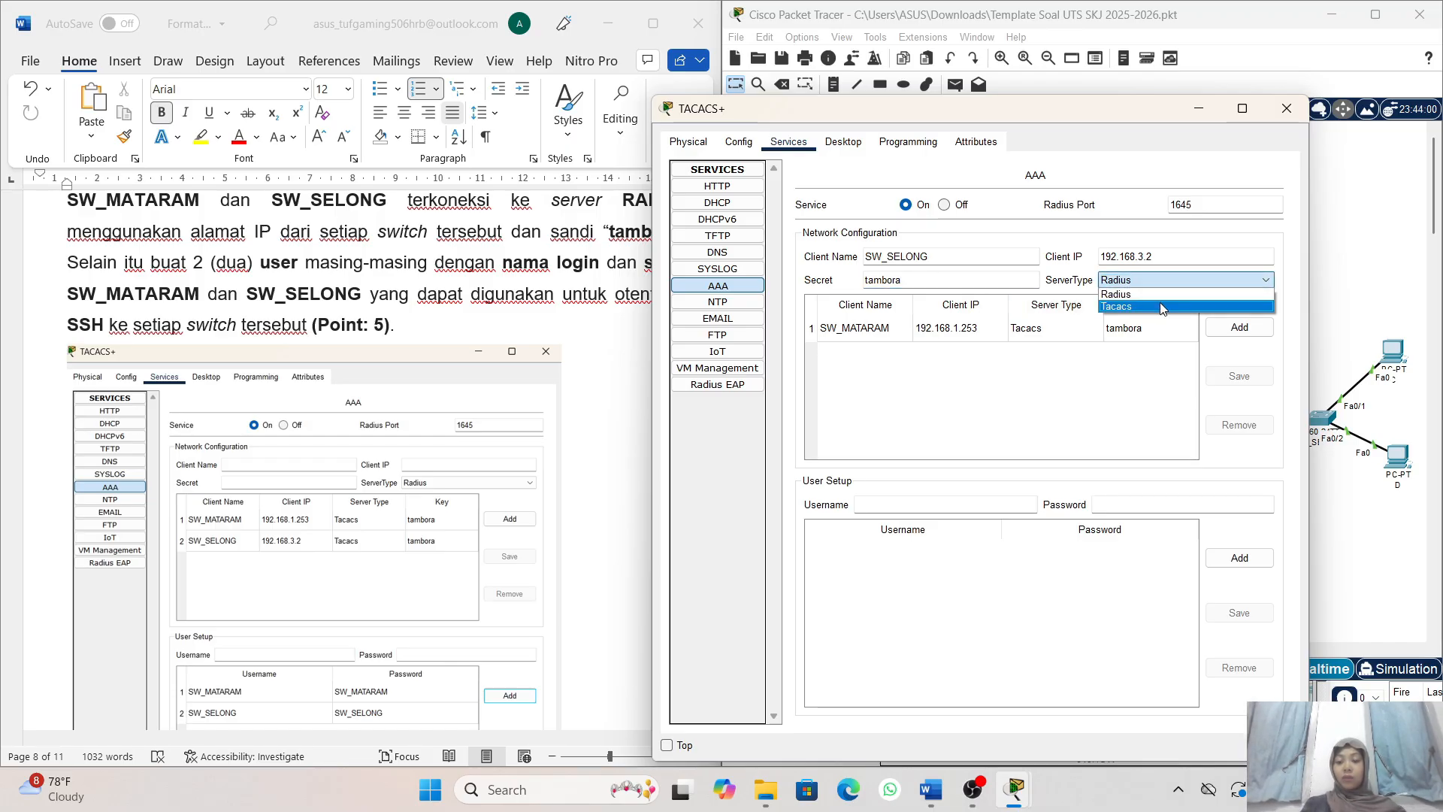
pyautogui.click(1162, 306)
pyautogui.click(1240, 327)
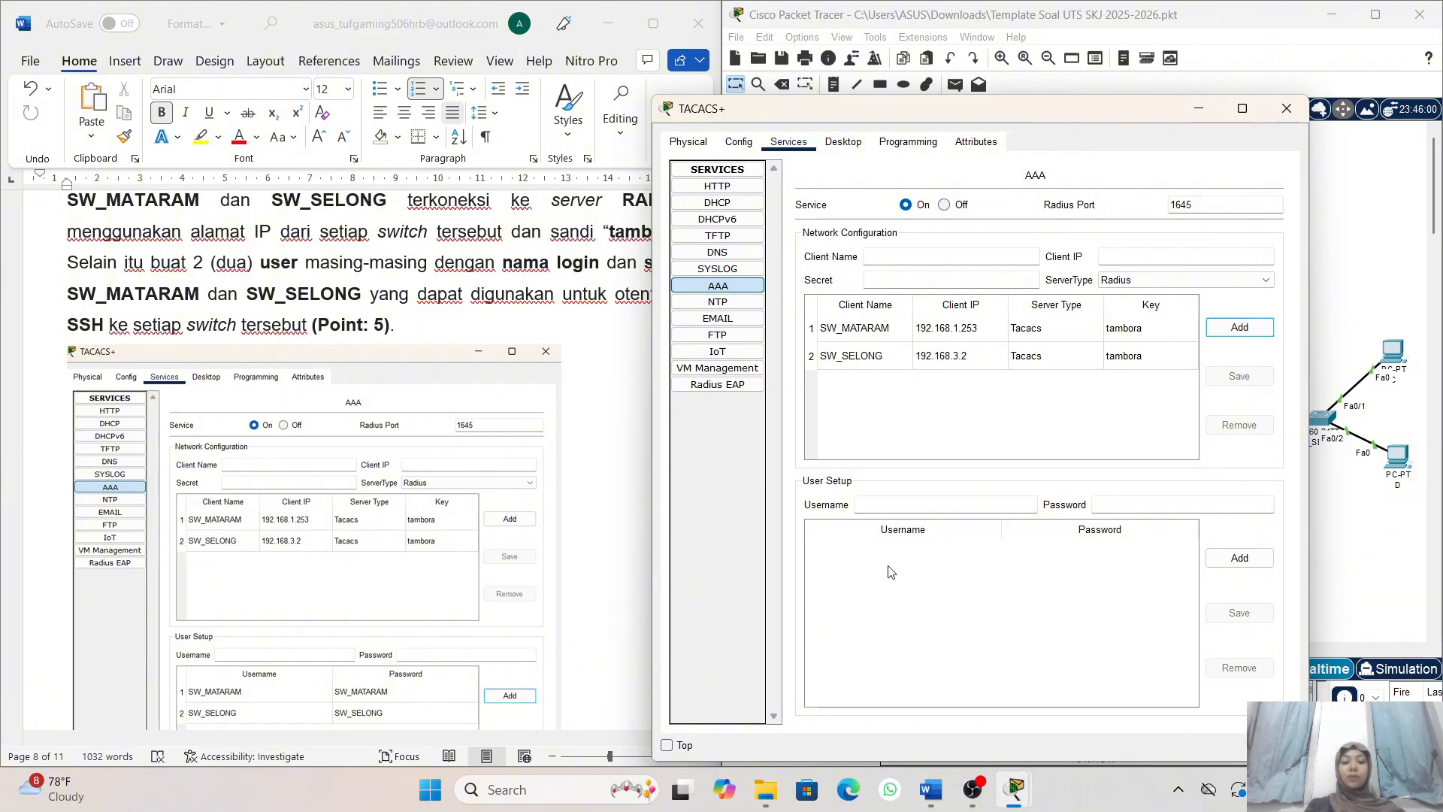
# - Add an AAA user account with username SW_MATARAM and its account password
pyautogui.click(917, 503)
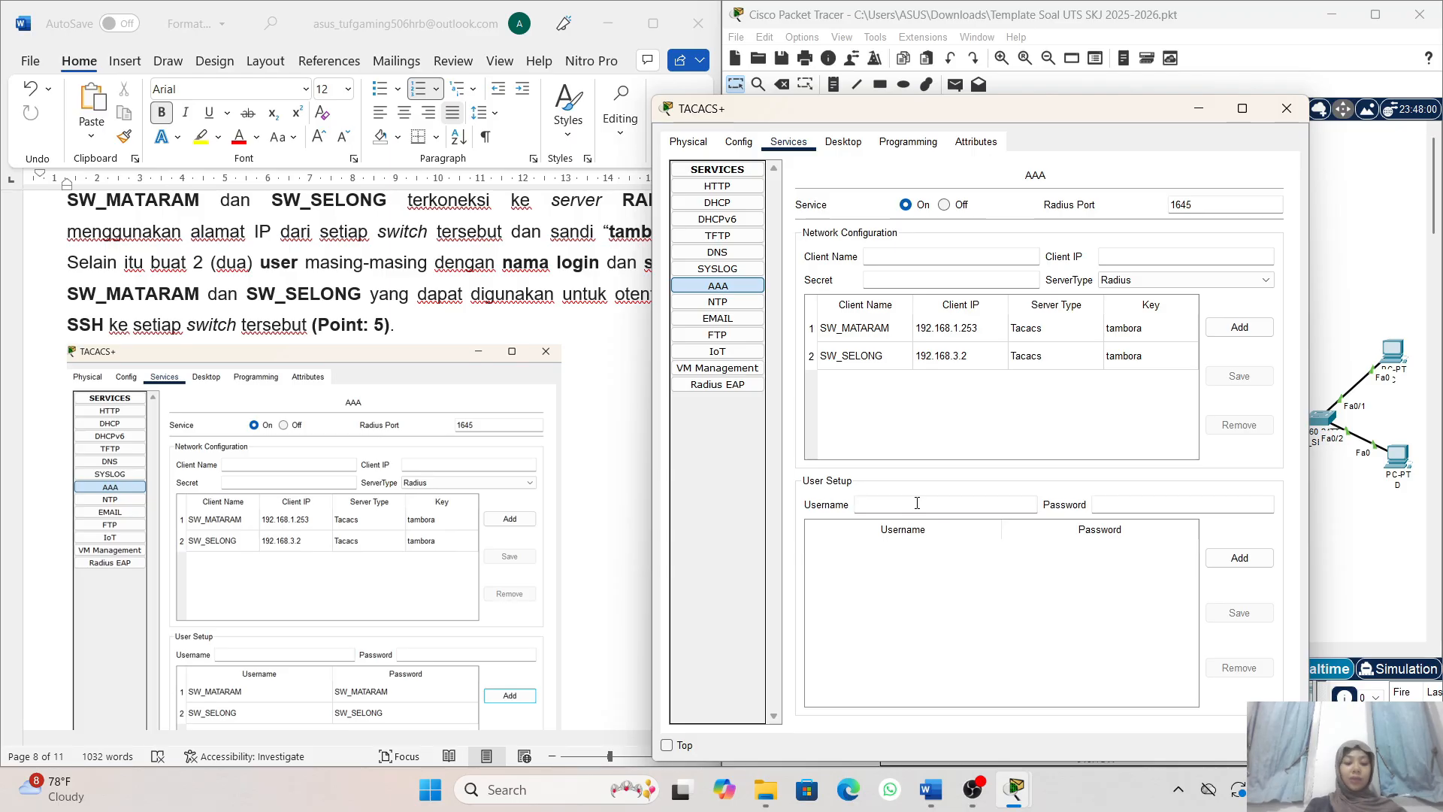
pyautogui.write('SW_MATA')
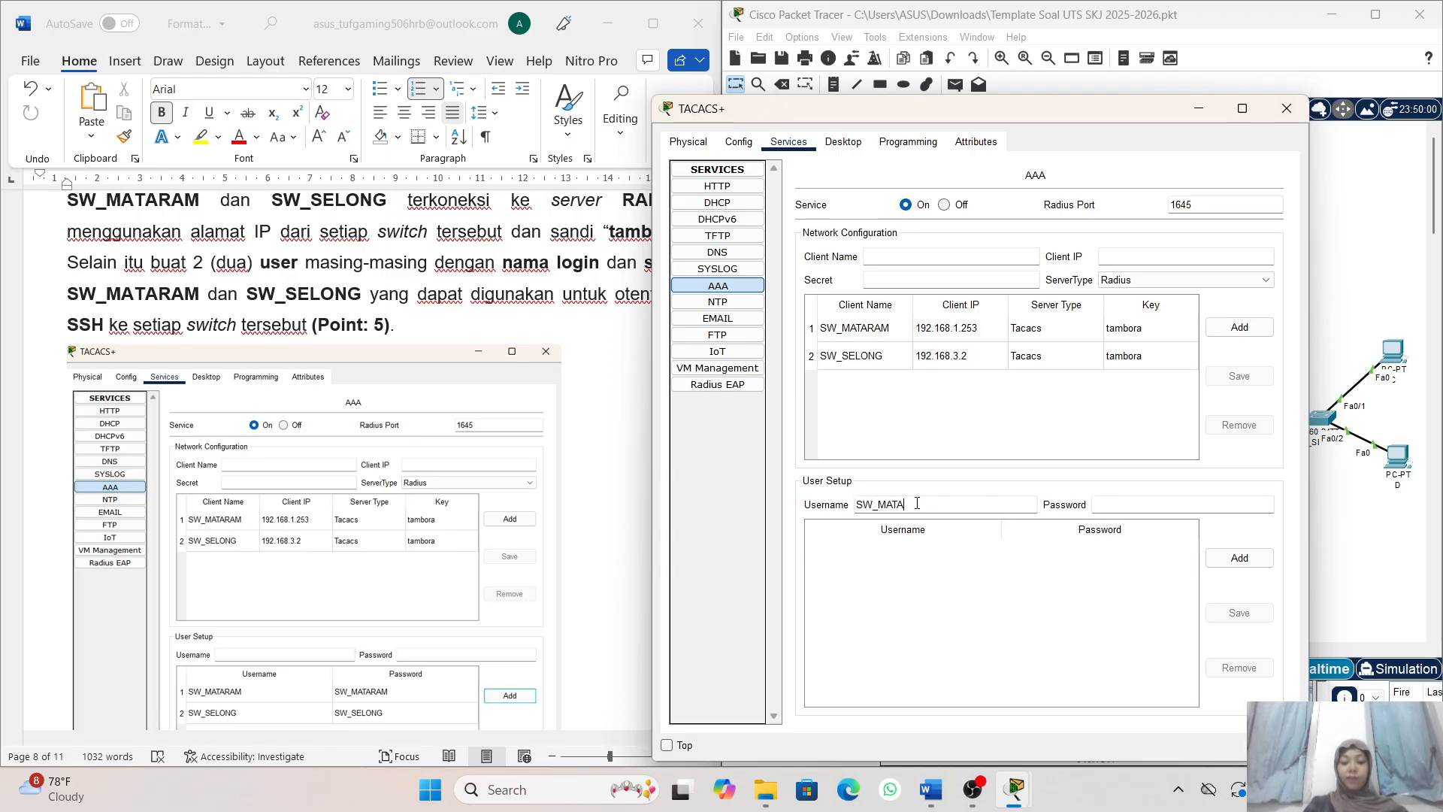
pyautogui.write('RAM')
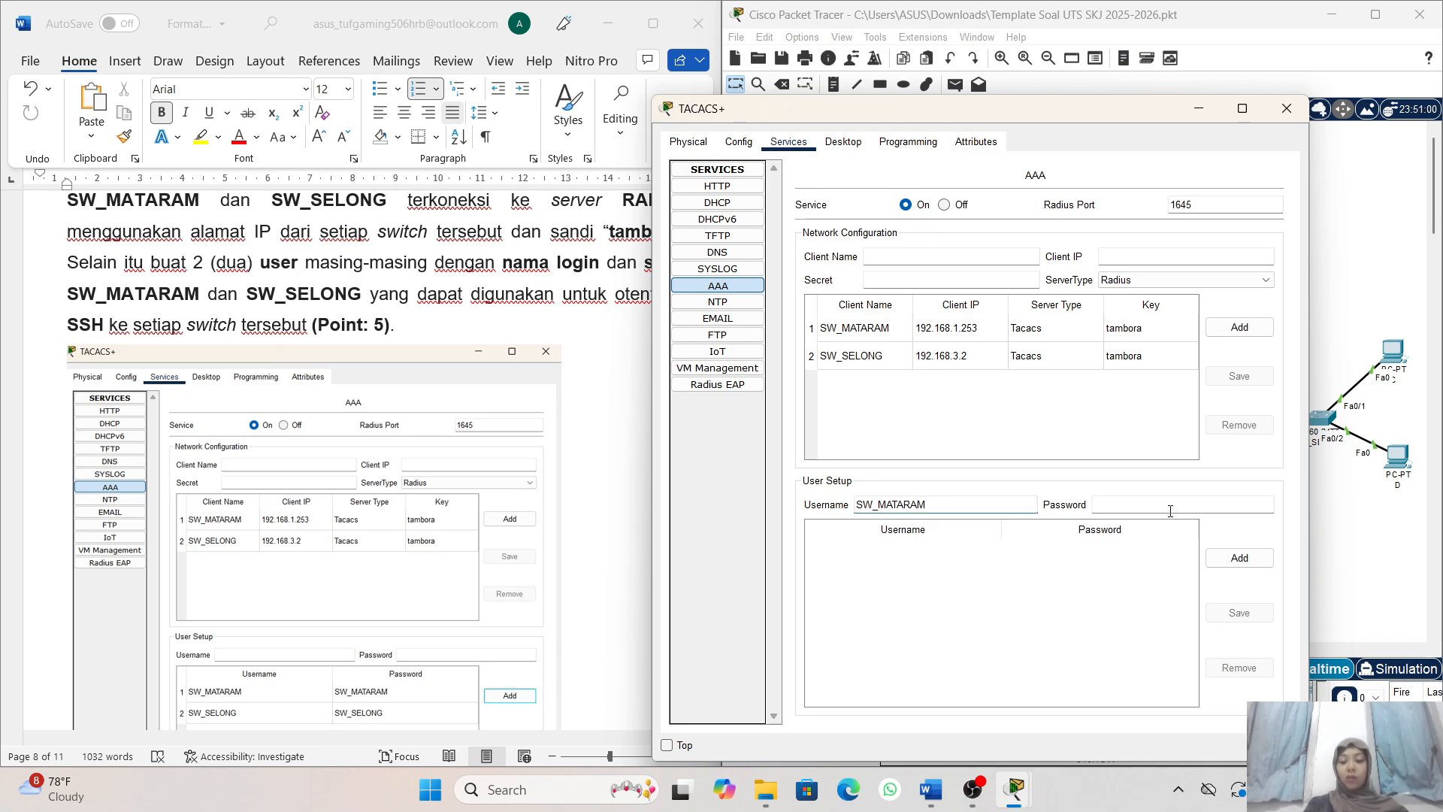
pyautogui.click(1133, 505)
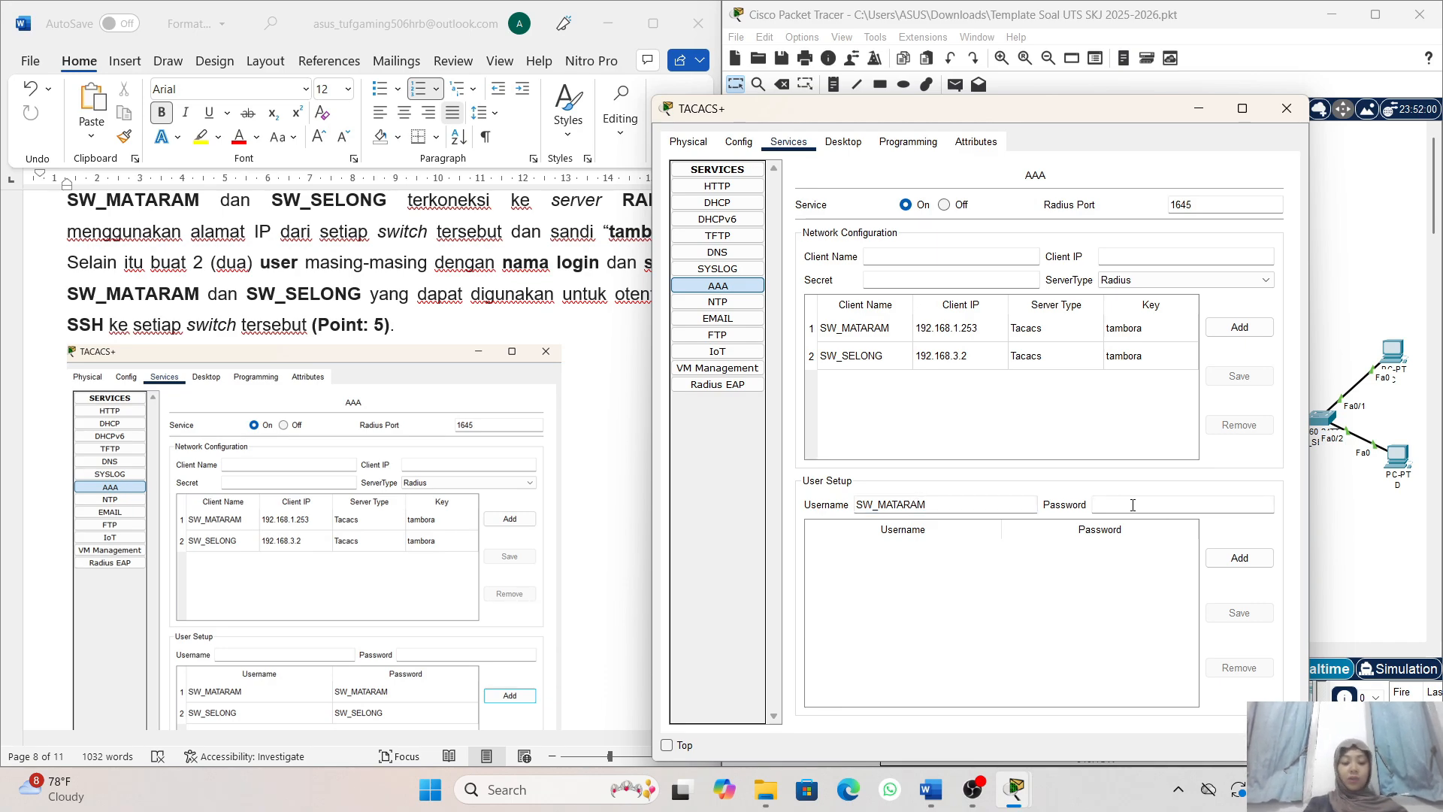
pyautogui.write('SW')
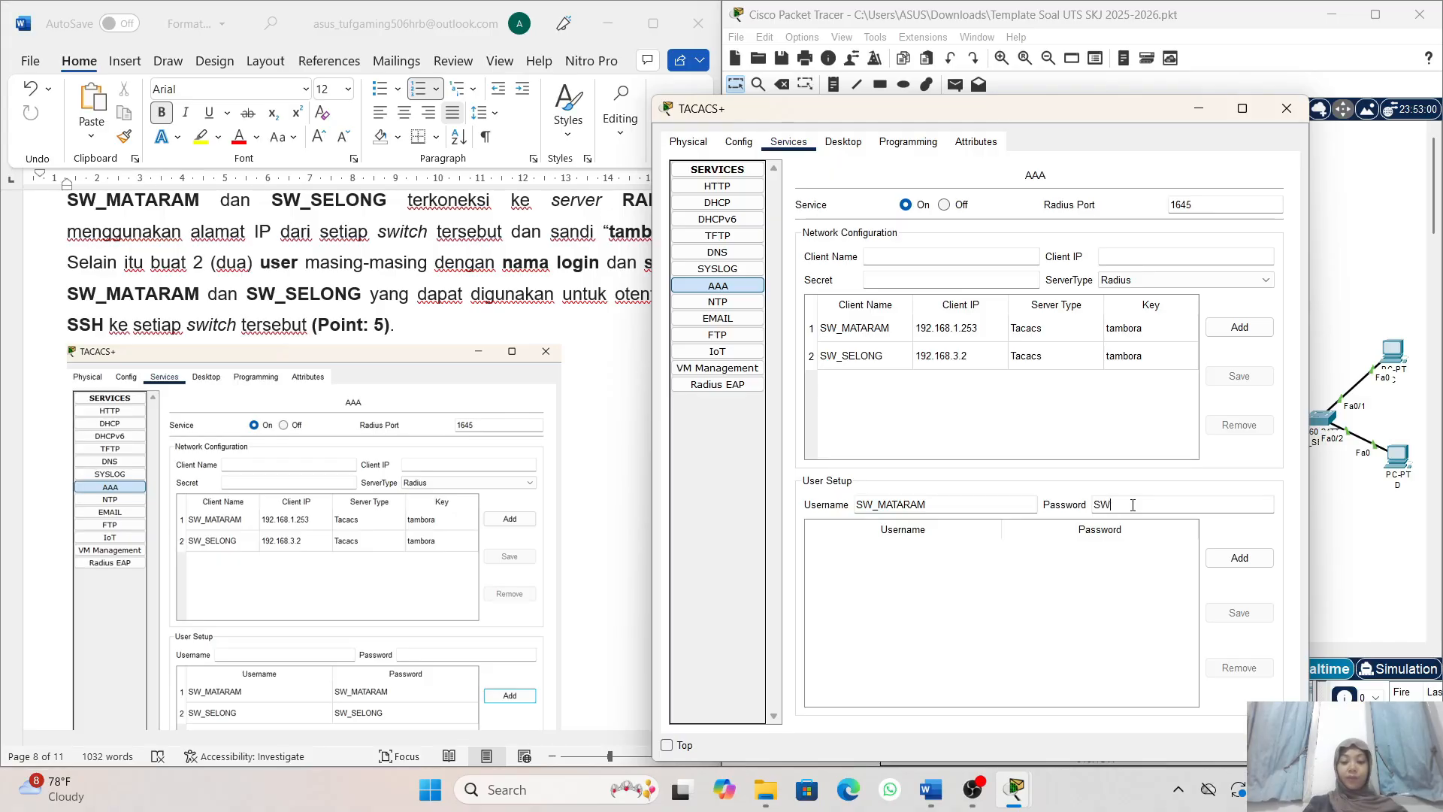
pyautogui.write('_M')
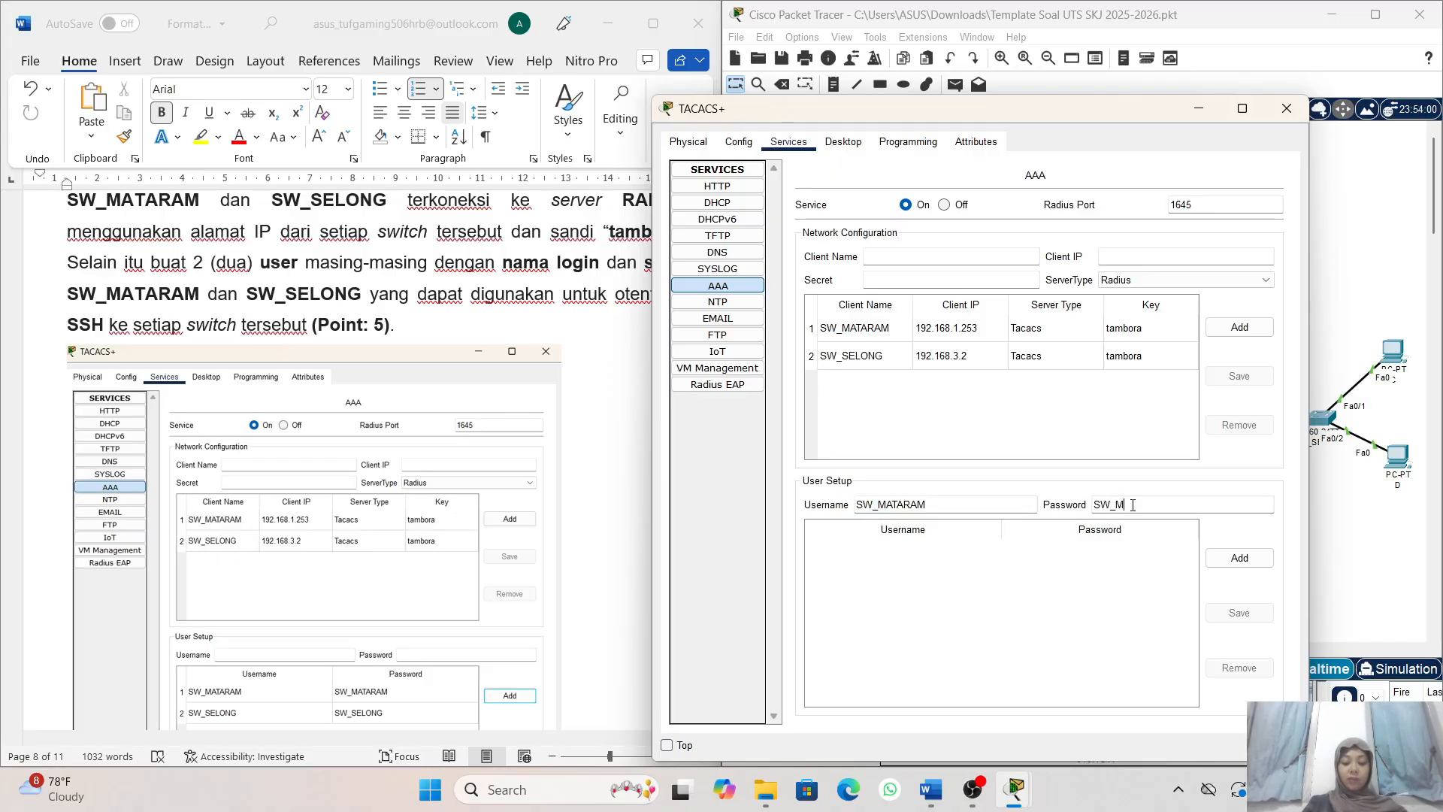
pyautogui.write('ATARAM')
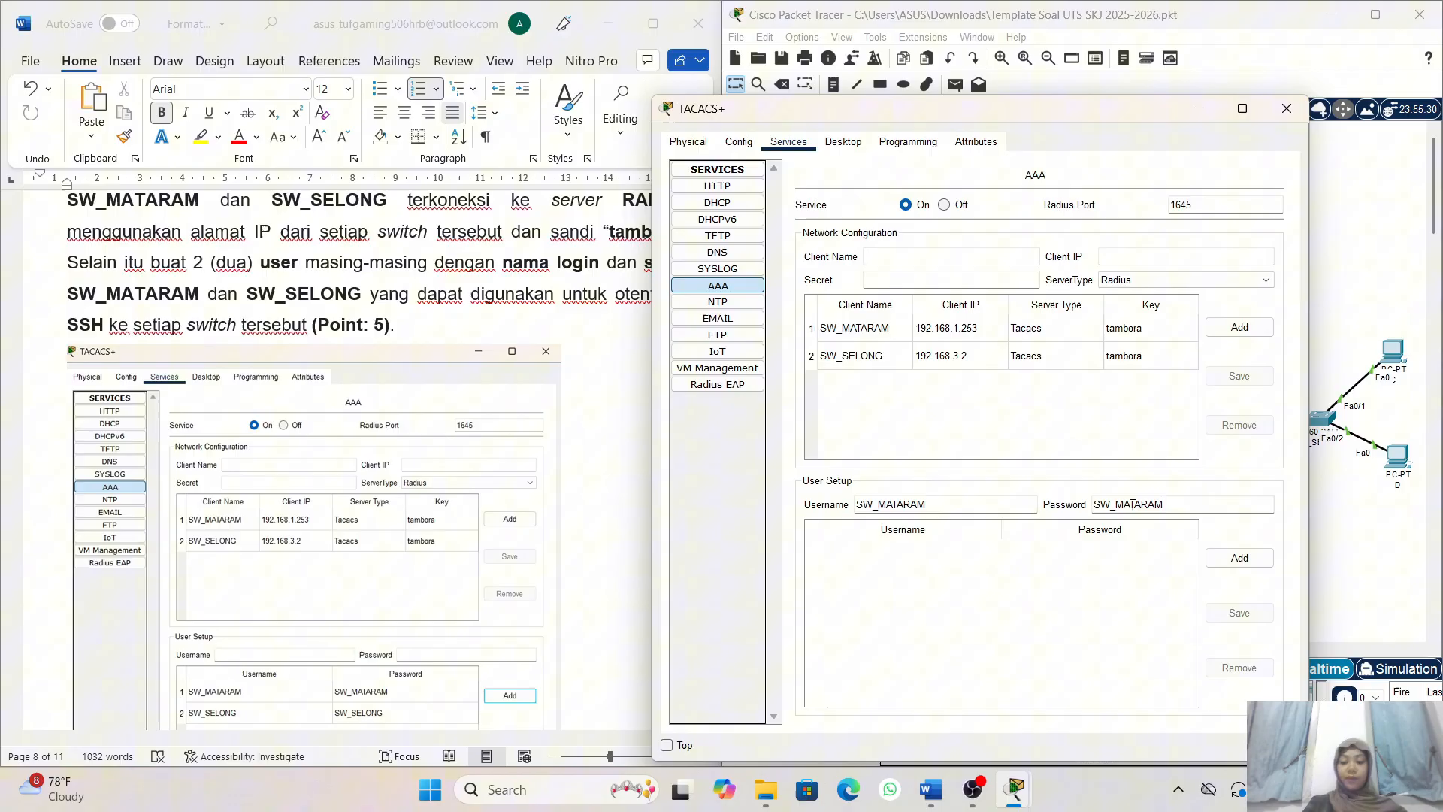
pyautogui.click(1233, 557)
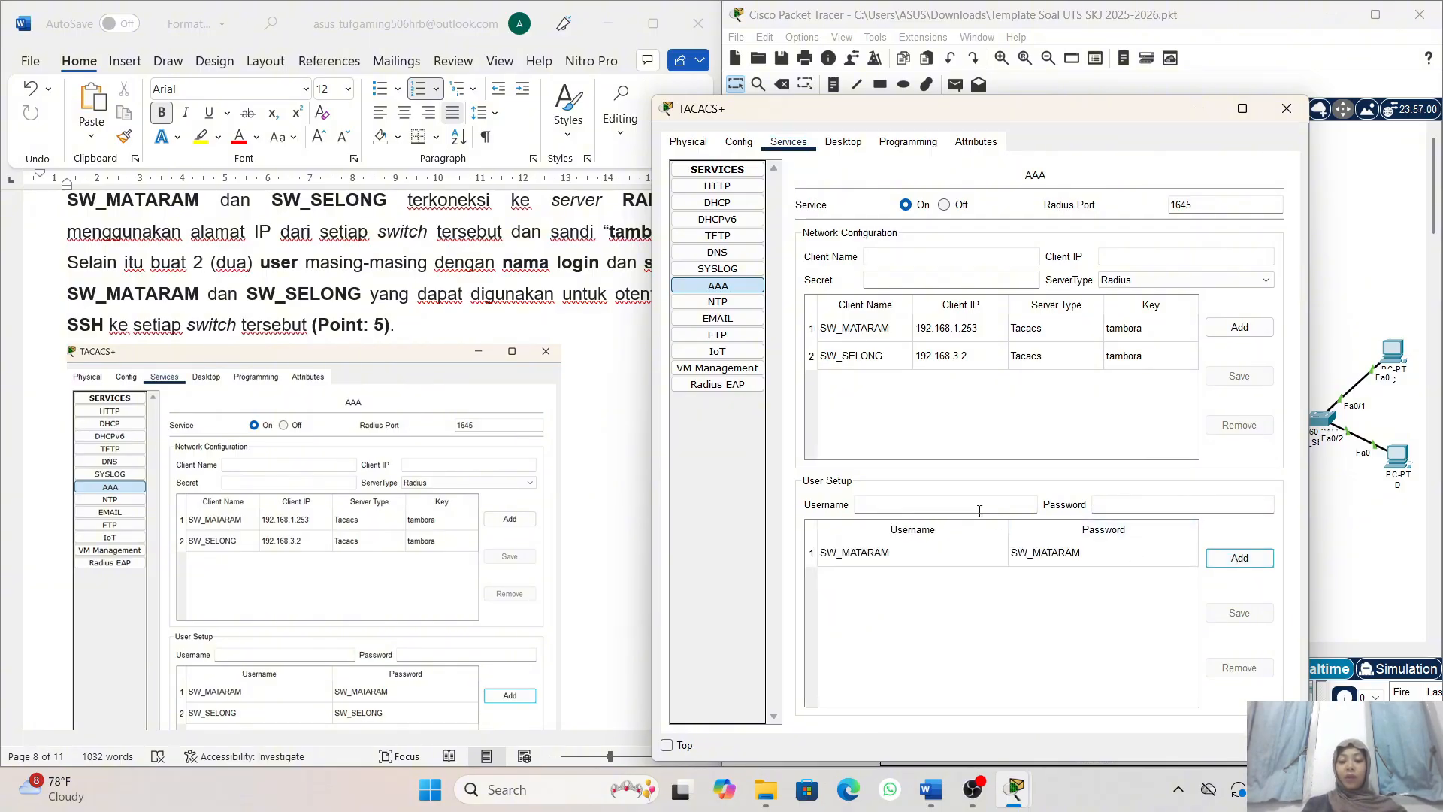
# - Add a second AAA user account with username SW_SELONG and its account password
pyautogui.click(928, 498)
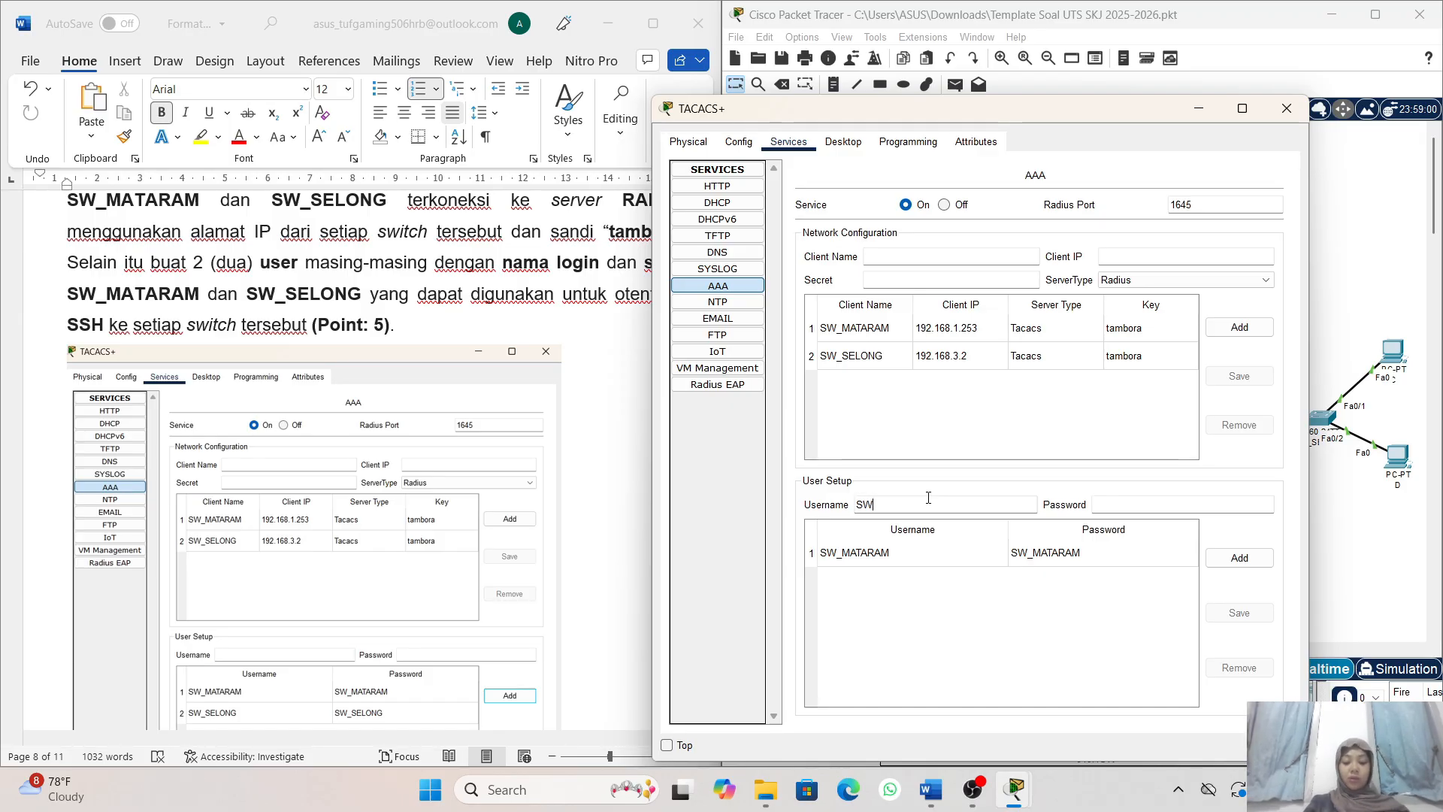
pyautogui.write('SW_SELO')
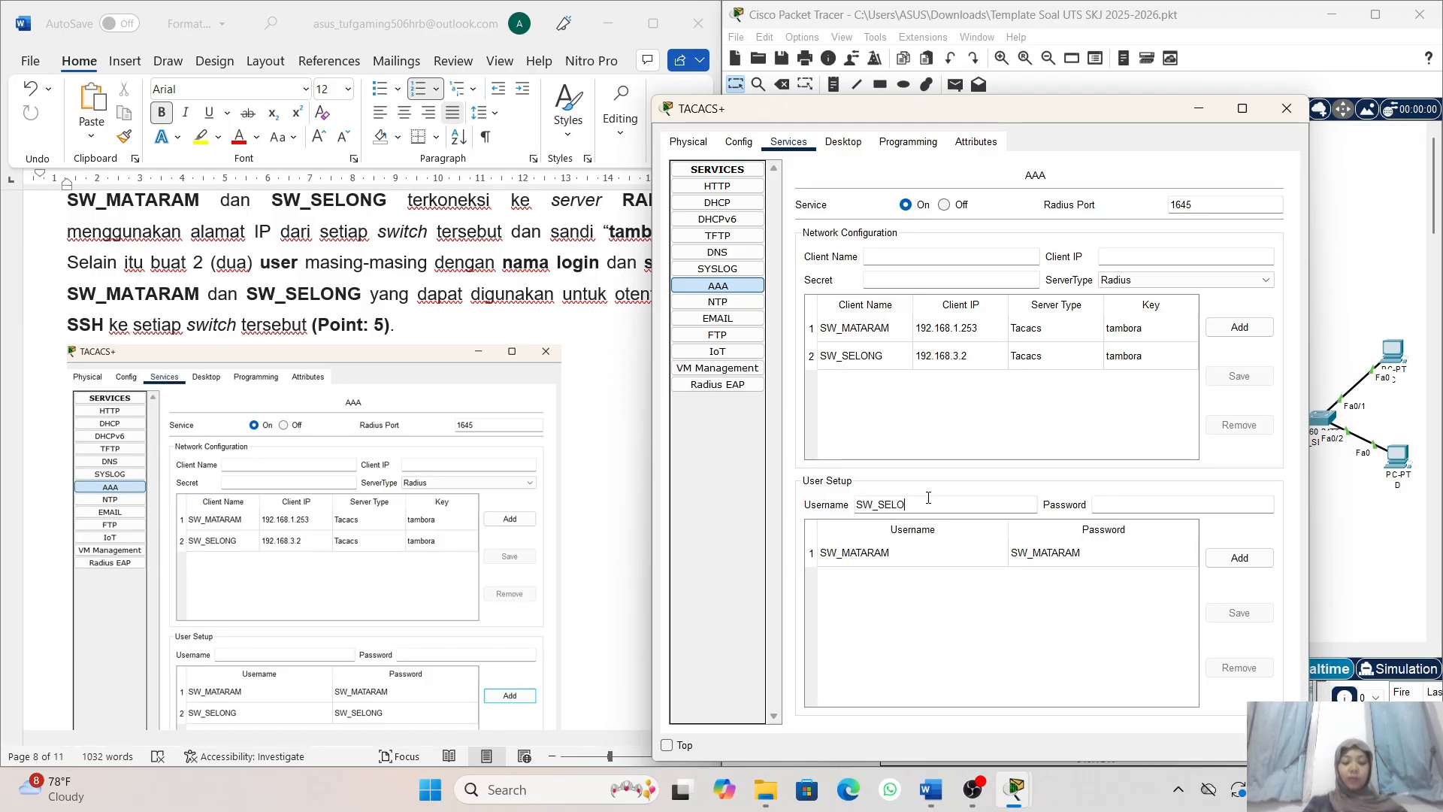
pyautogui.write('NG')
pyautogui.click(1126, 507)
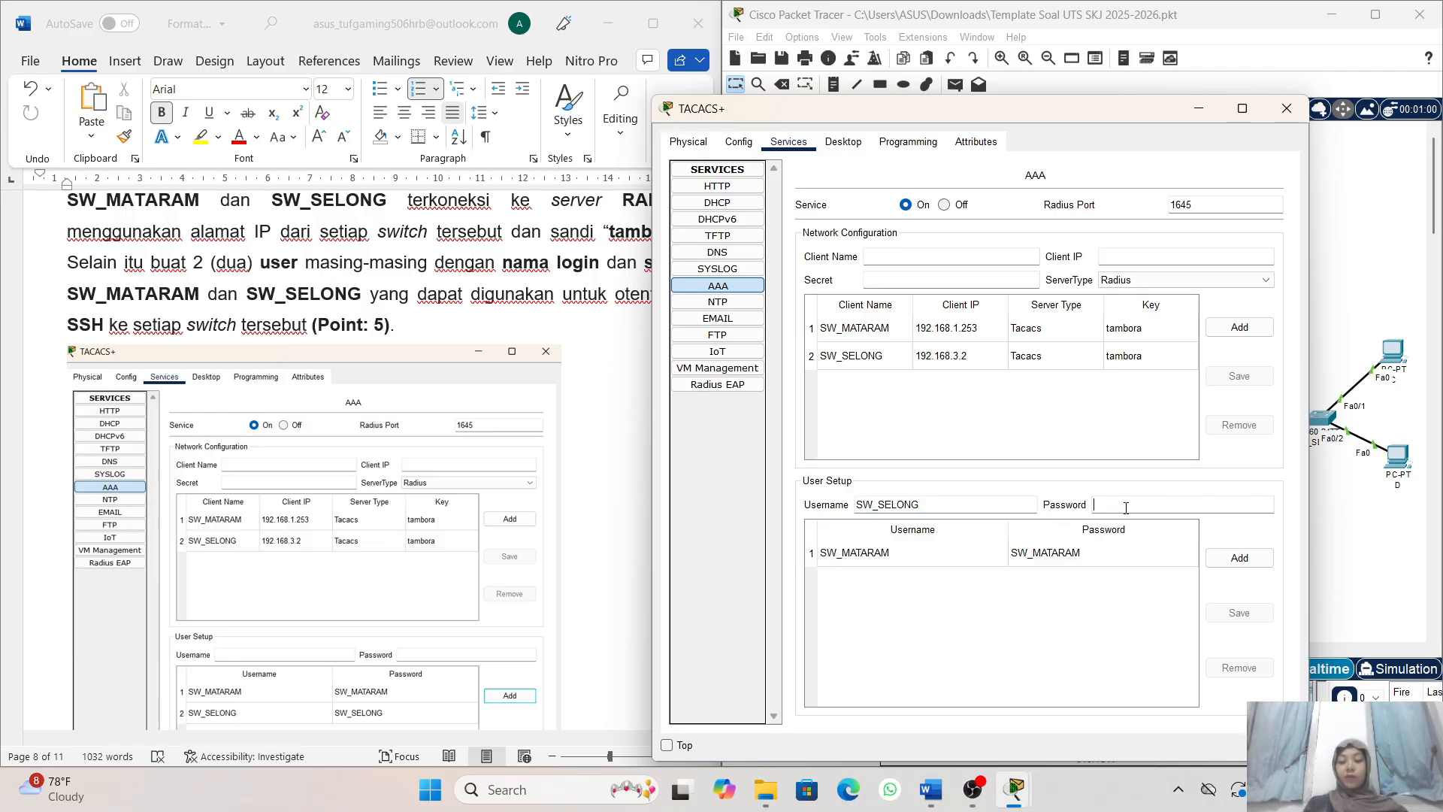
pyautogui.write('SW')
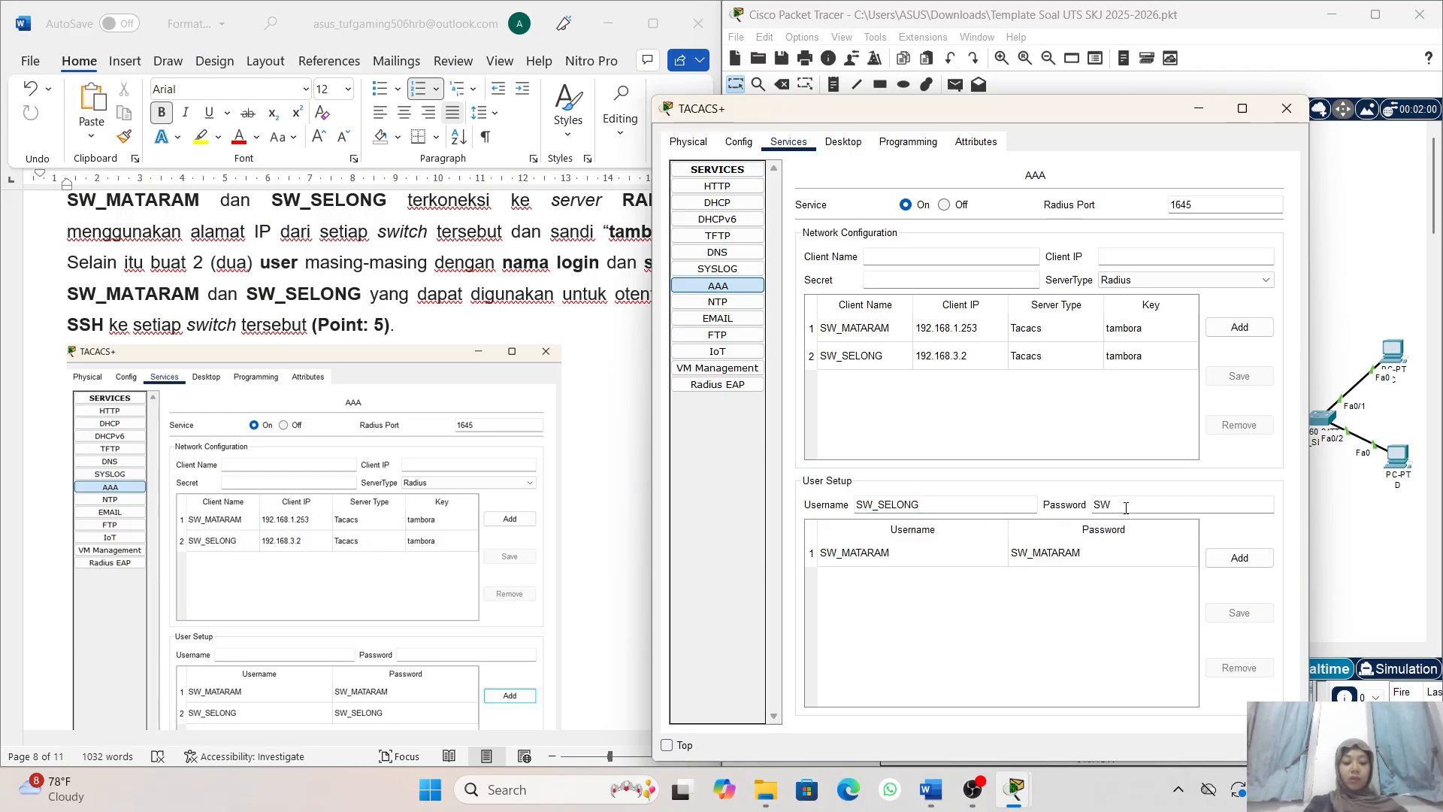
pyautogui.write('_SEL')
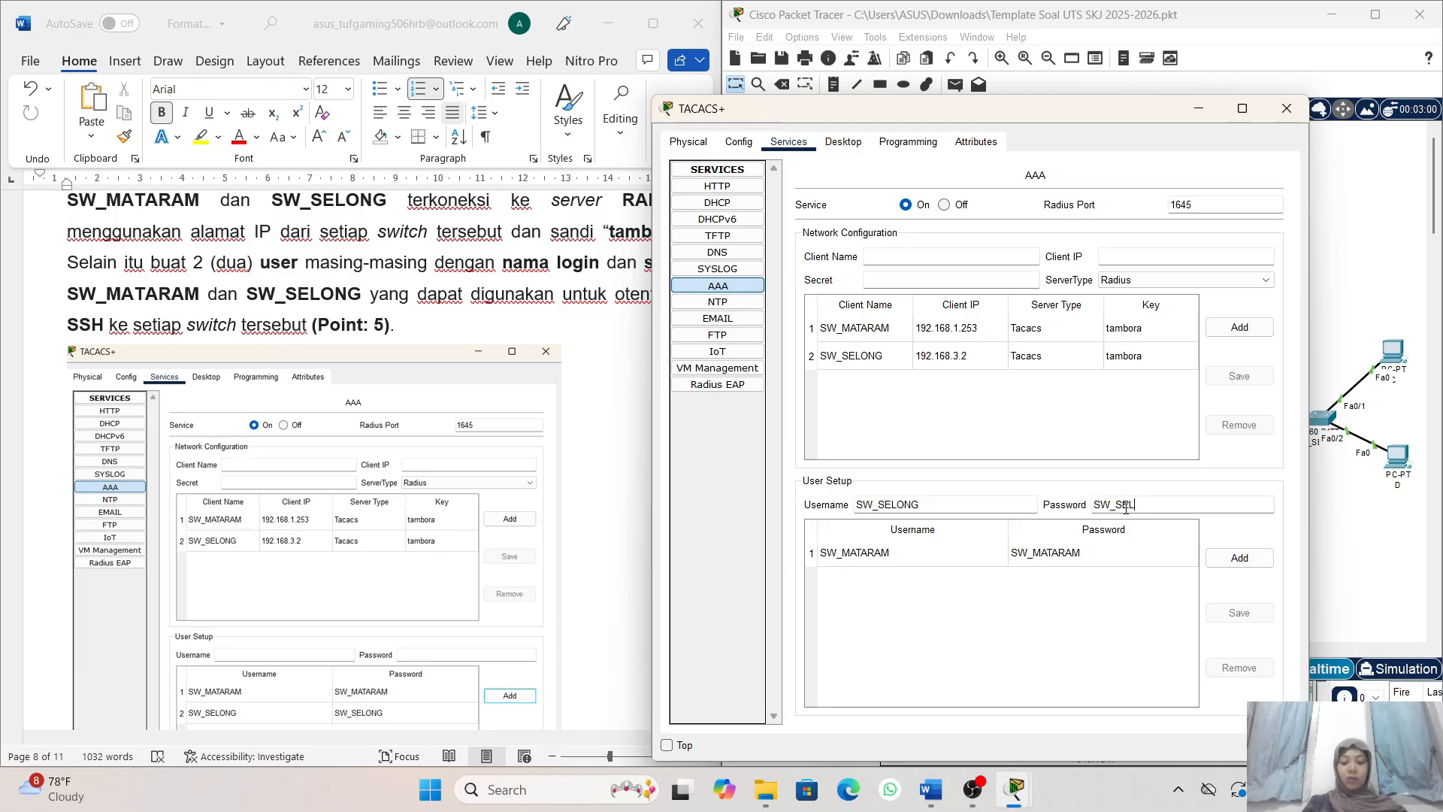
pyautogui.write('ONG')
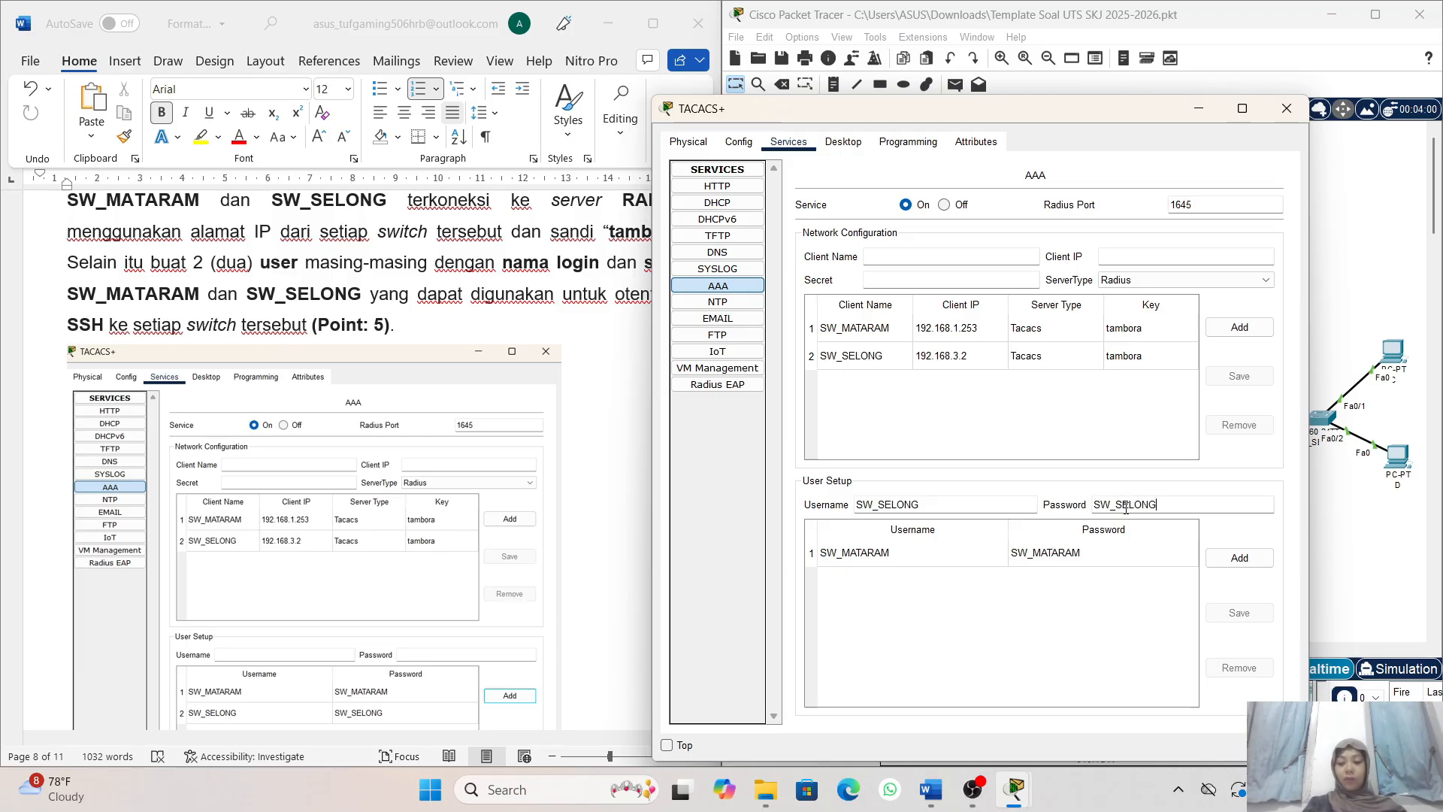
pyautogui.click(1239, 557)
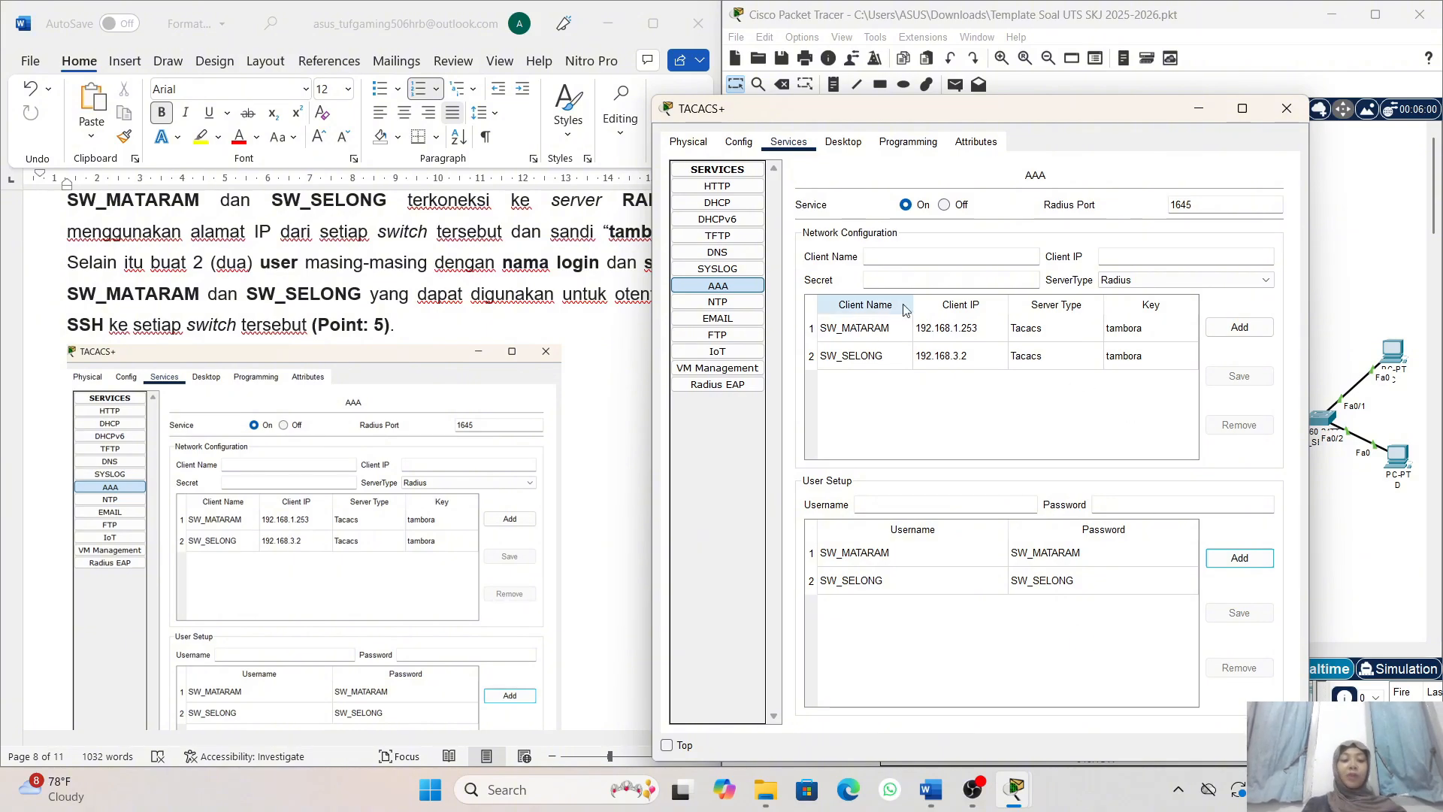
# - Move the TACACS+ server window clear of the task 7 instructions, then minimize it
pyautogui.scroll(1, 576, 367)
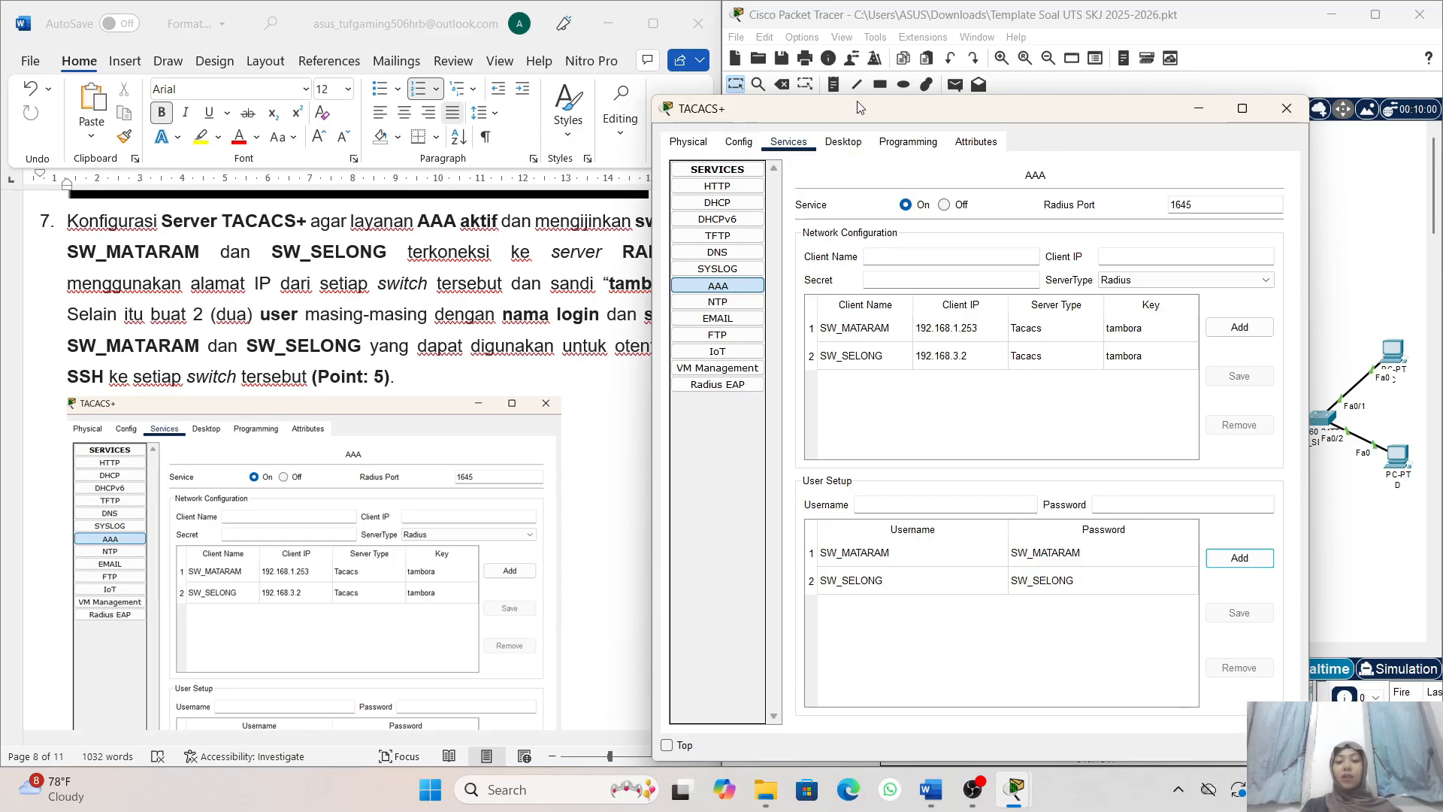
pyautogui.moveTo(858, 107); pyautogui.dragTo(956, 80)
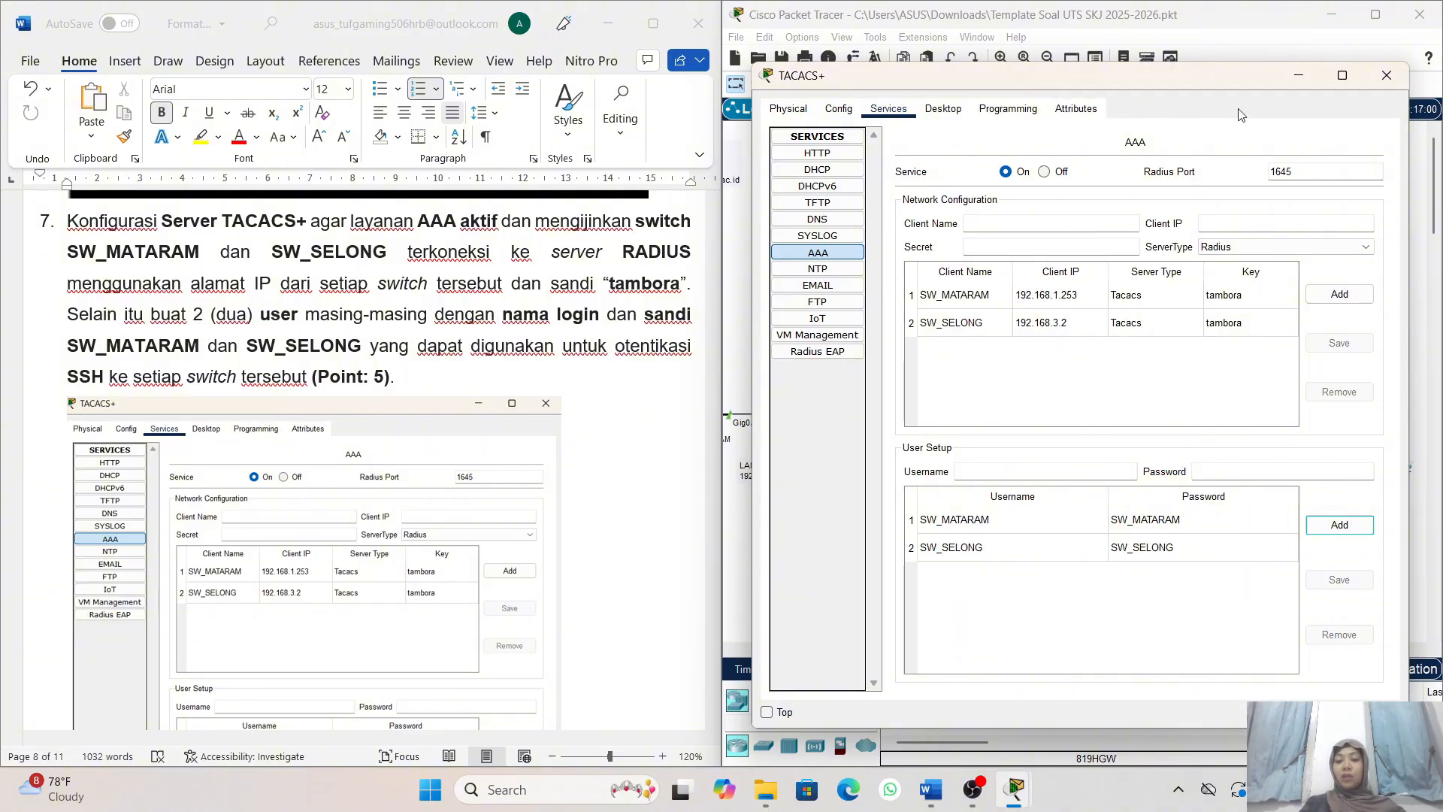
pyautogui.click(1310, 84)
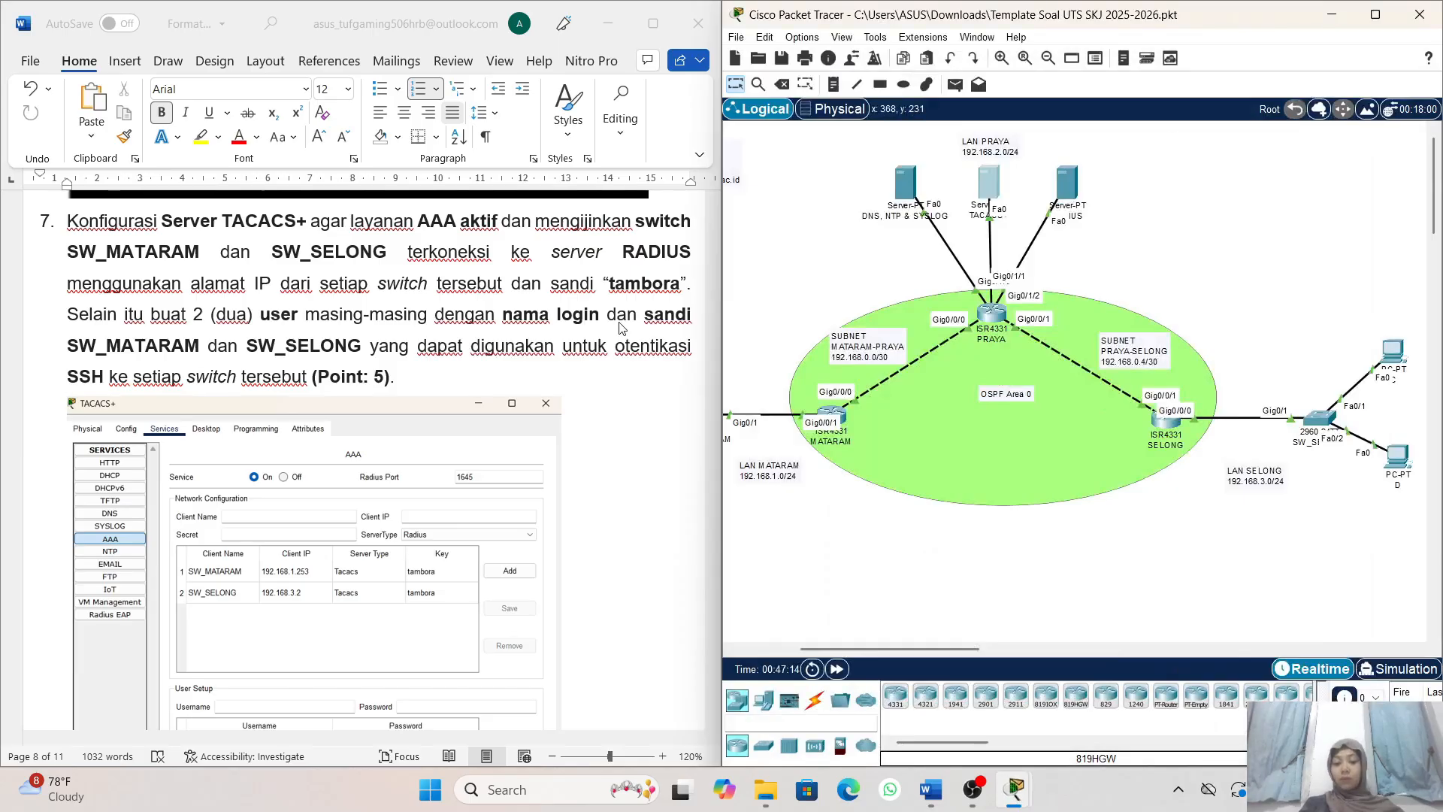
# - Read task 8 in the exam document for the SSH server requirements on switches SW_MATARAM and SW_SELONG
pyautogui.scroll(-2, 579, 412)
pyautogui.scroll(-10, 578, 412)
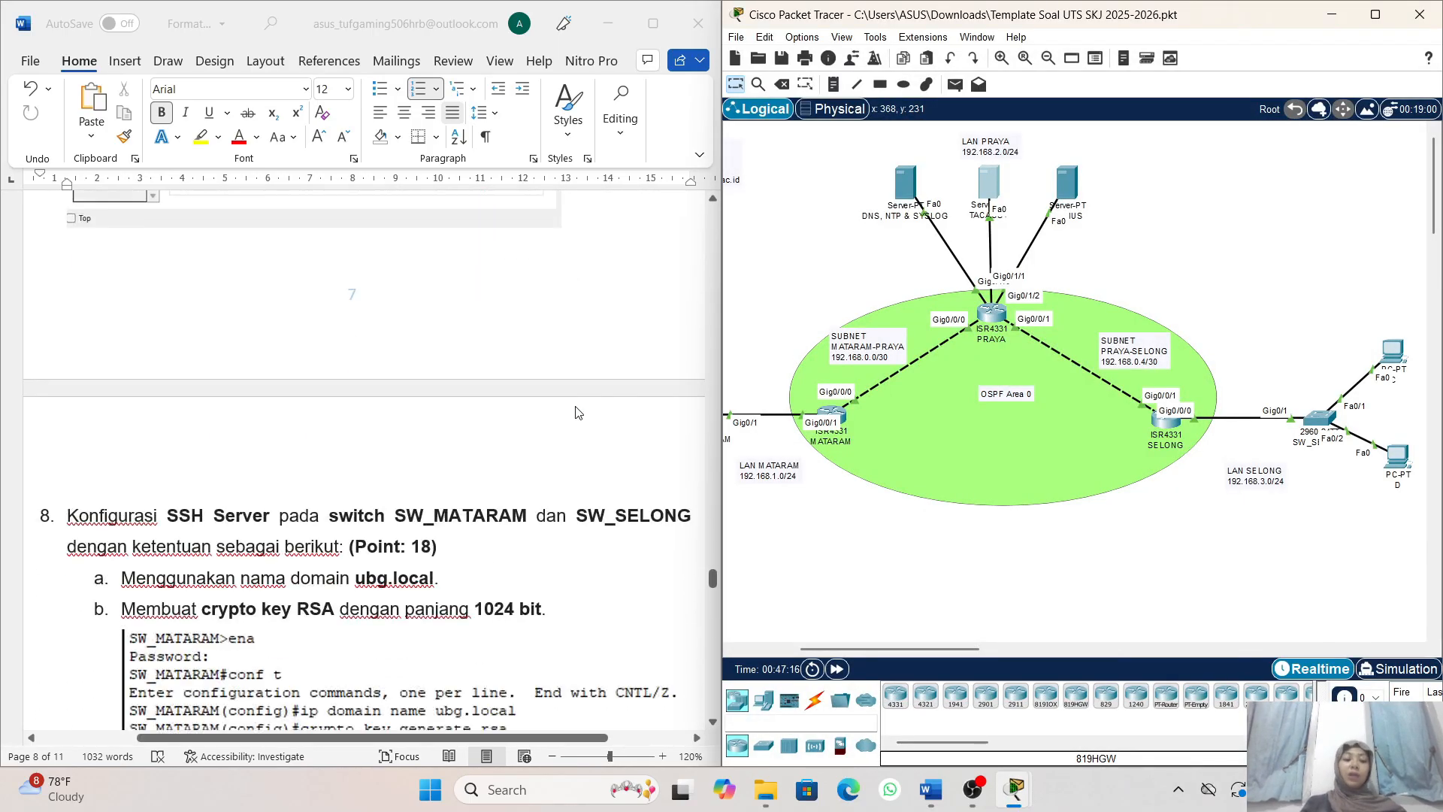
pyautogui.scroll(-4, 432, 387)
pyautogui.scroll(-1, 433, 387)
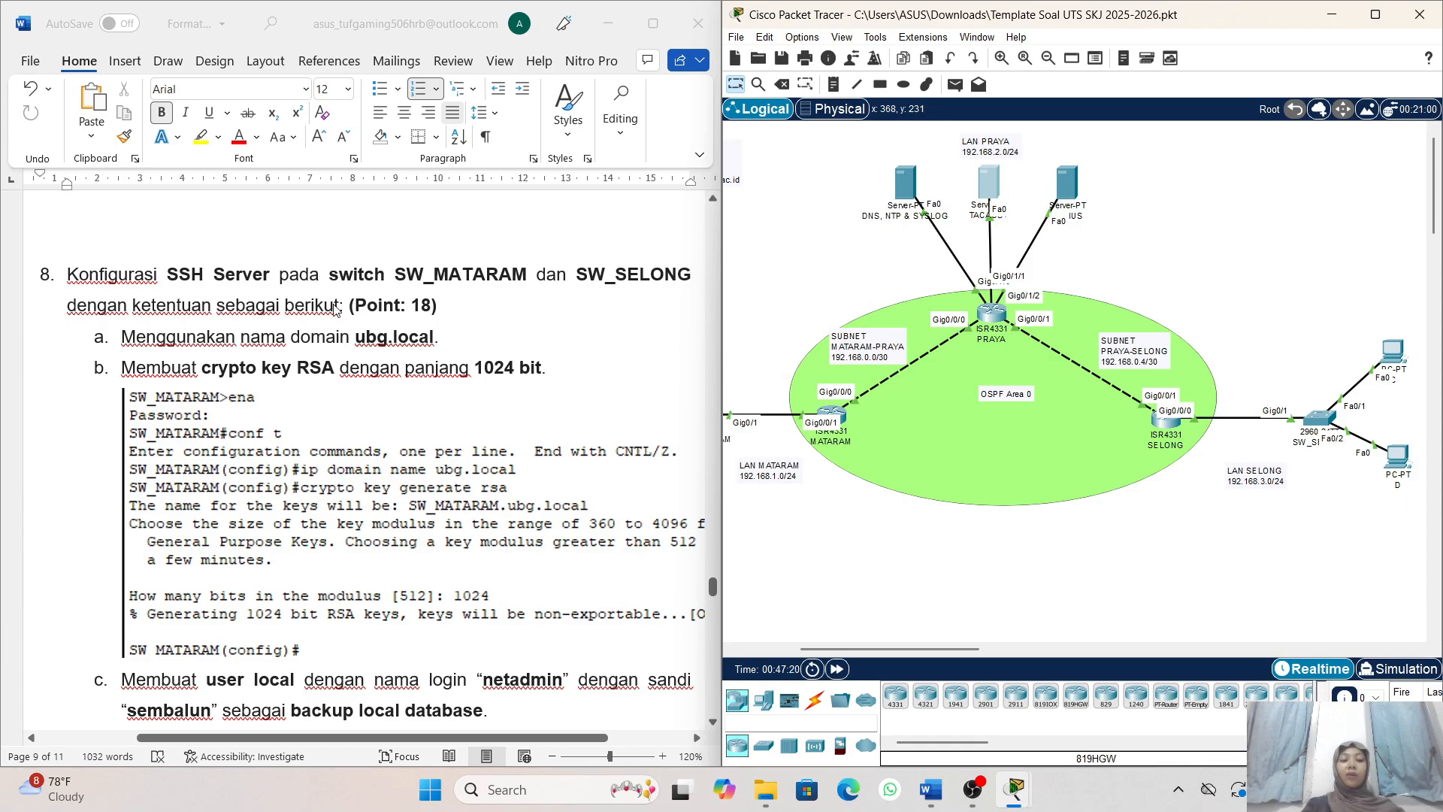
pyautogui.scroll(-1, 376, 354)
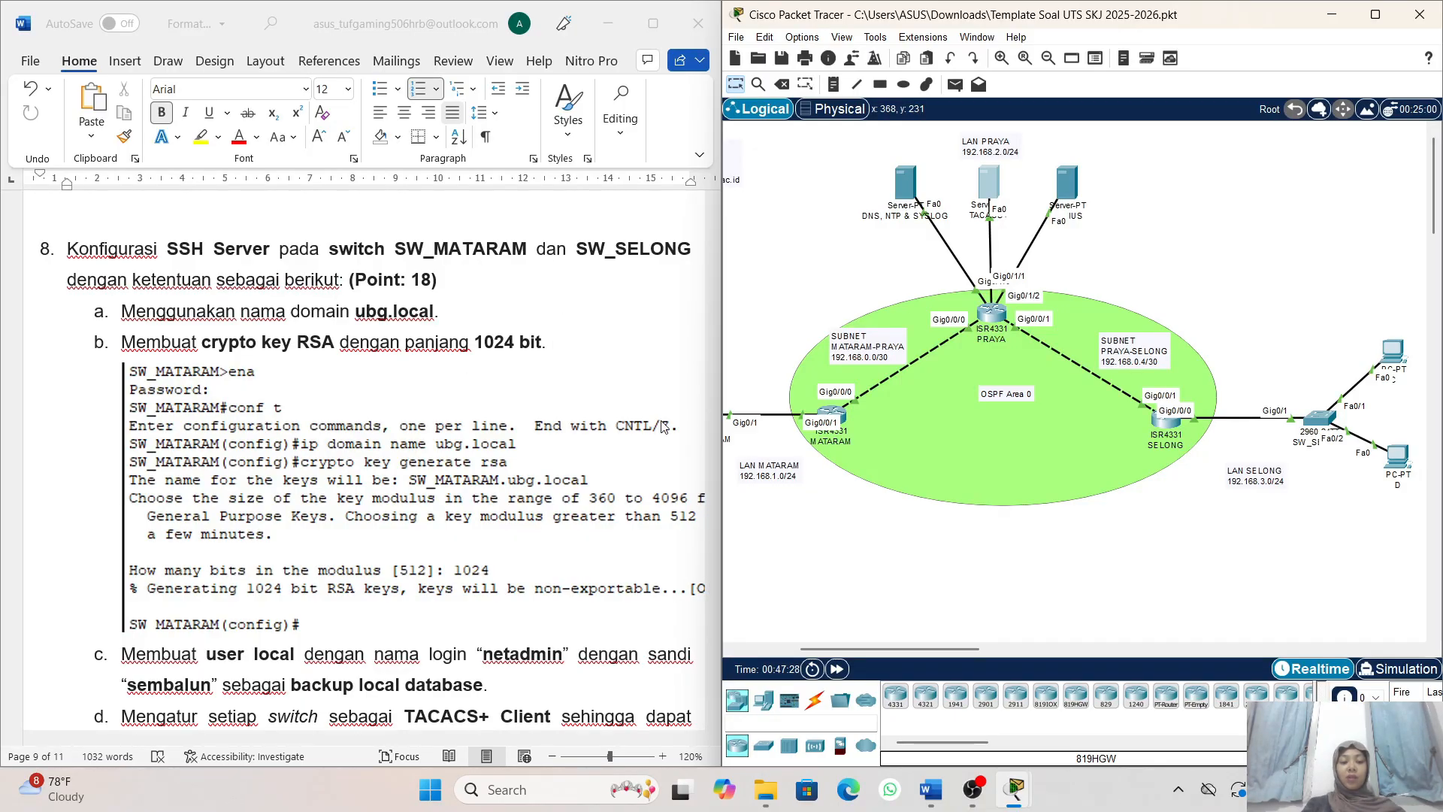
pyautogui.scroll(-1, 665, 427)
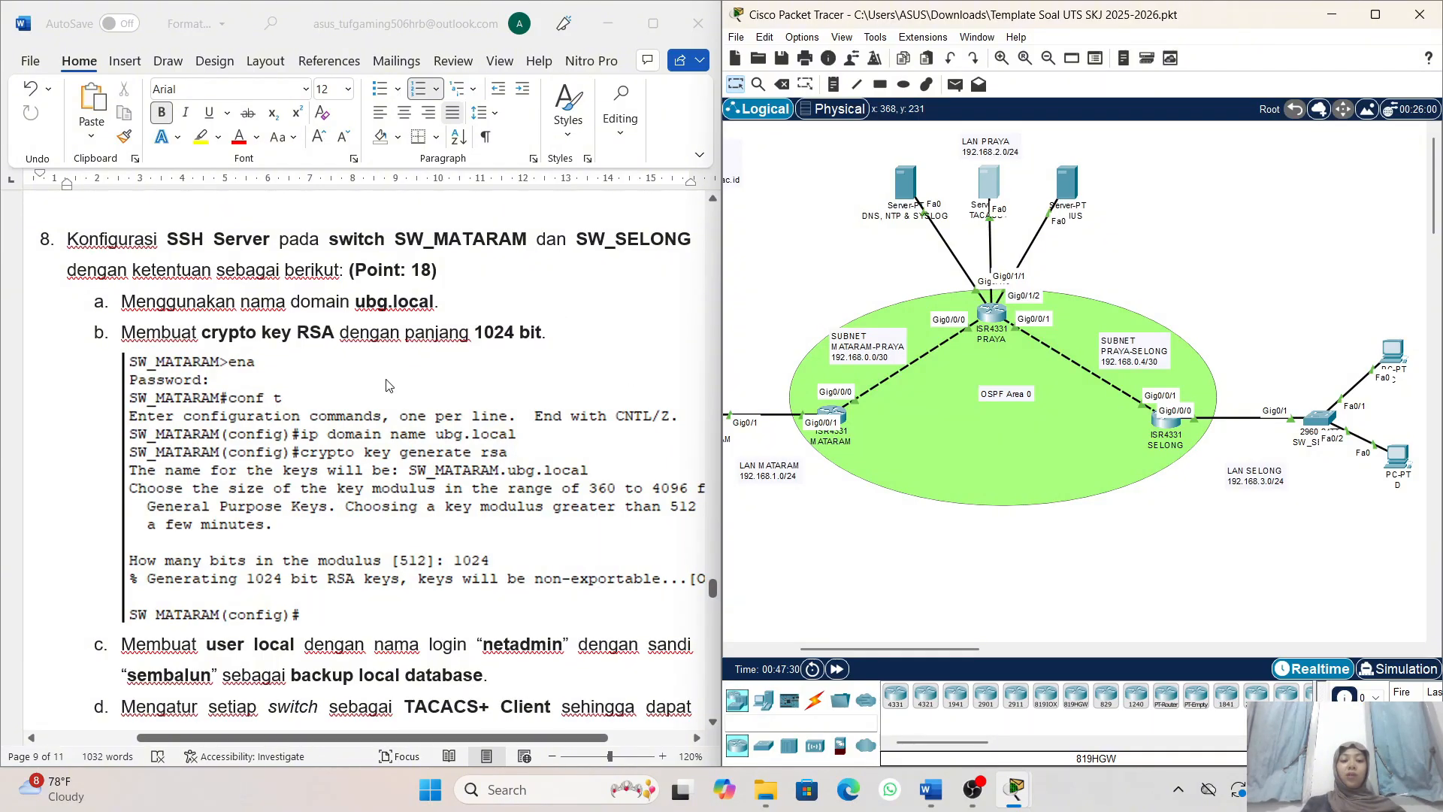
pyautogui.scroll(-2, 393, 364)
pyautogui.scroll(2, 386, 385)
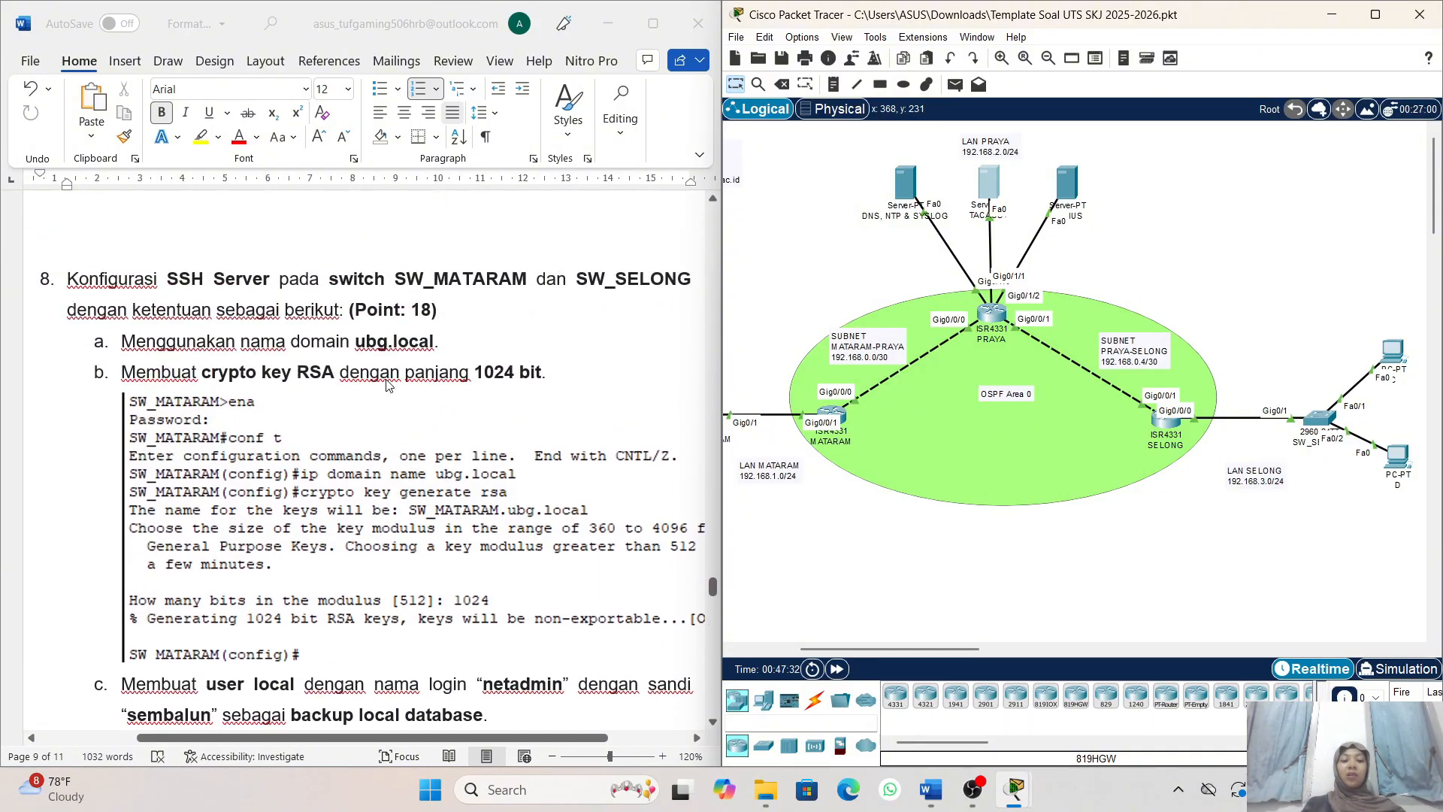
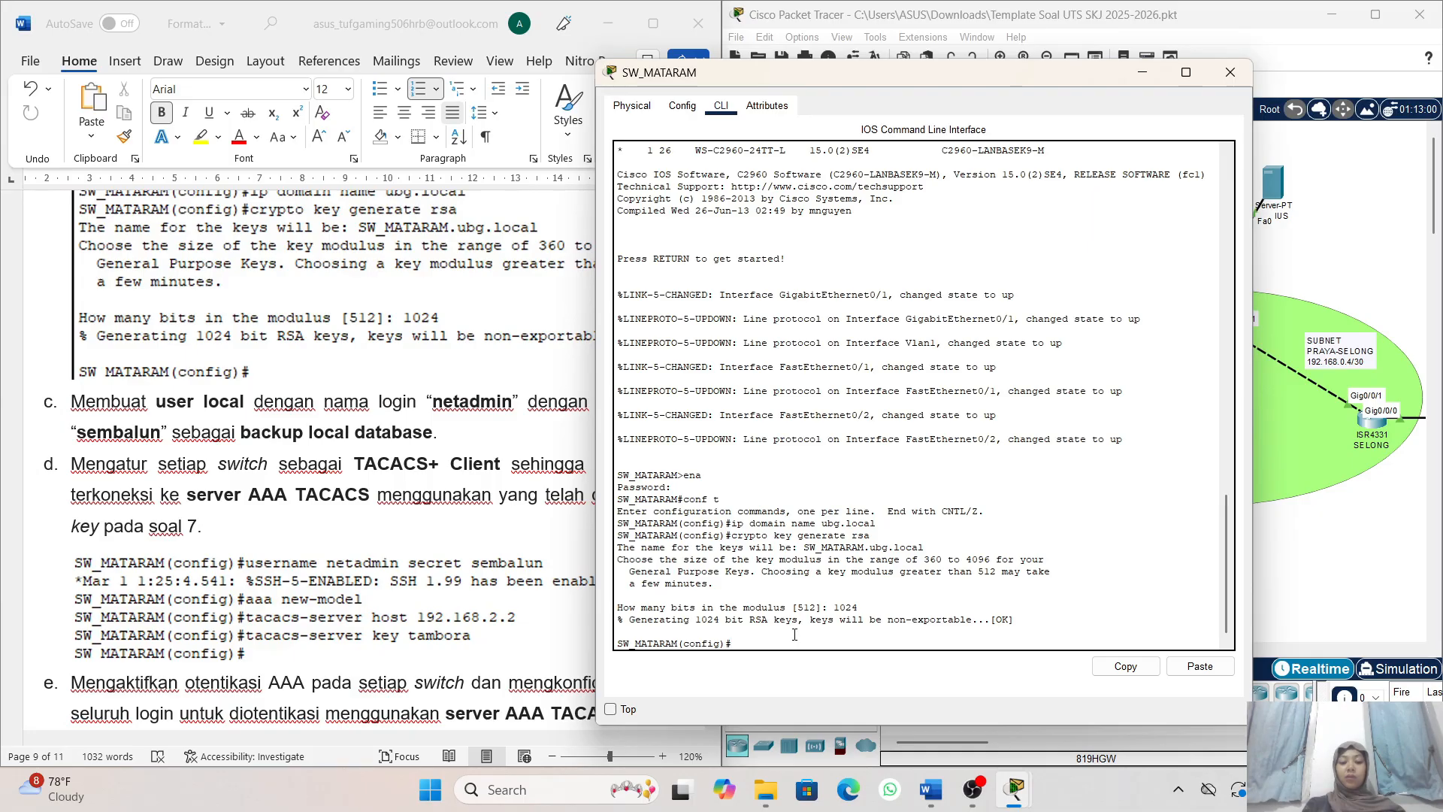
# - Create the local user netadmin on SW_MATARAM with the secret password specified in item c
pyautogui.write('us')
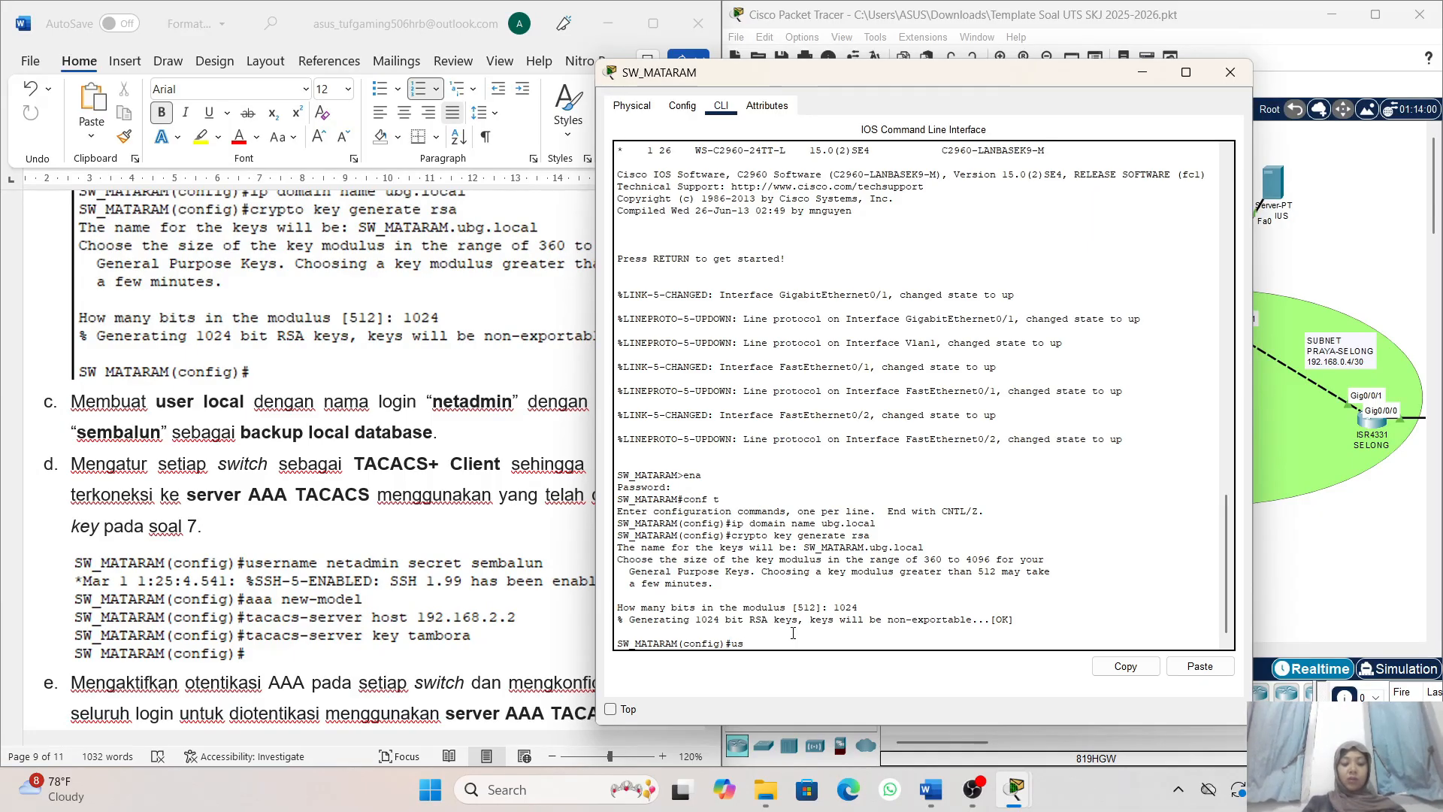
pyautogui.write('ername')
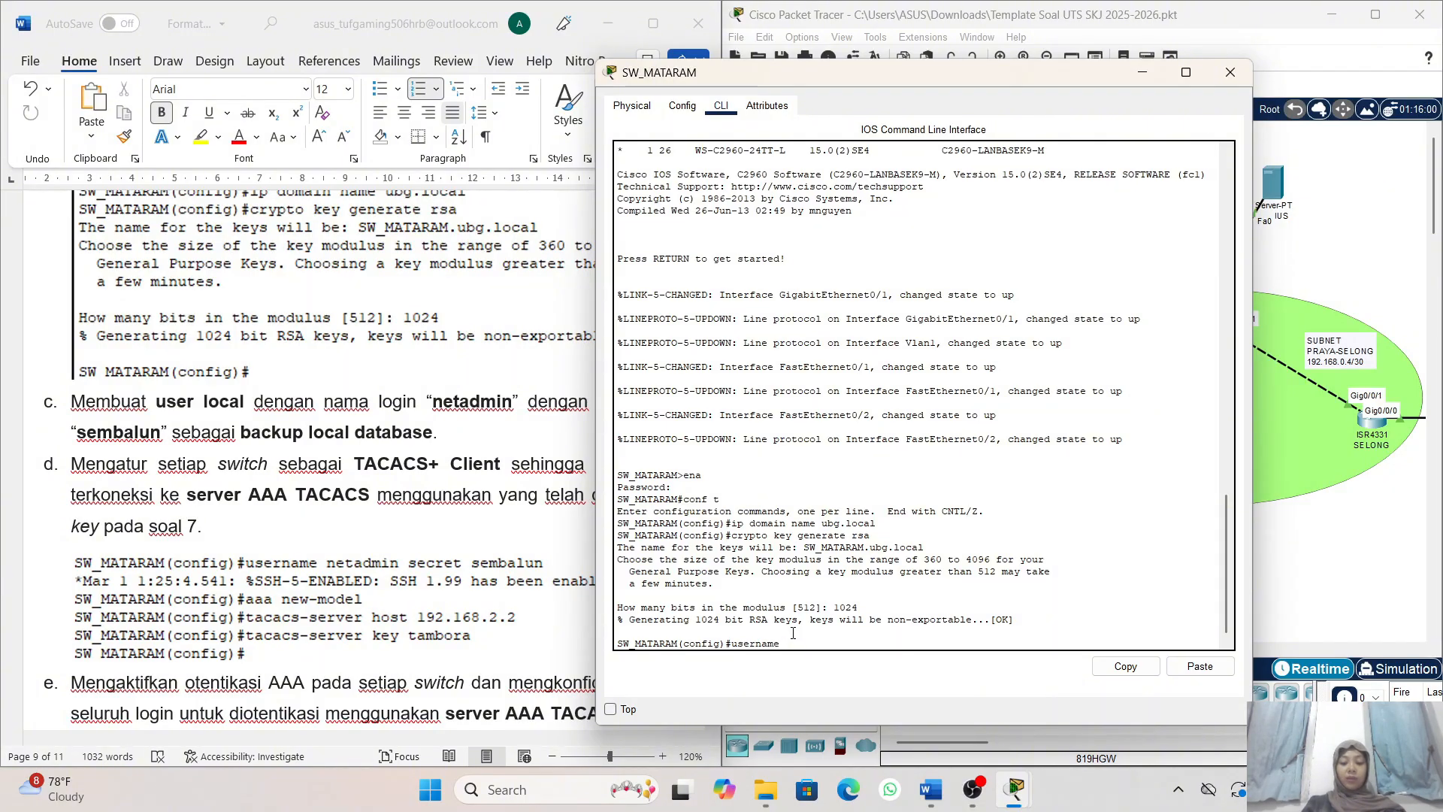
pyautogui.write(' netadmin secre')
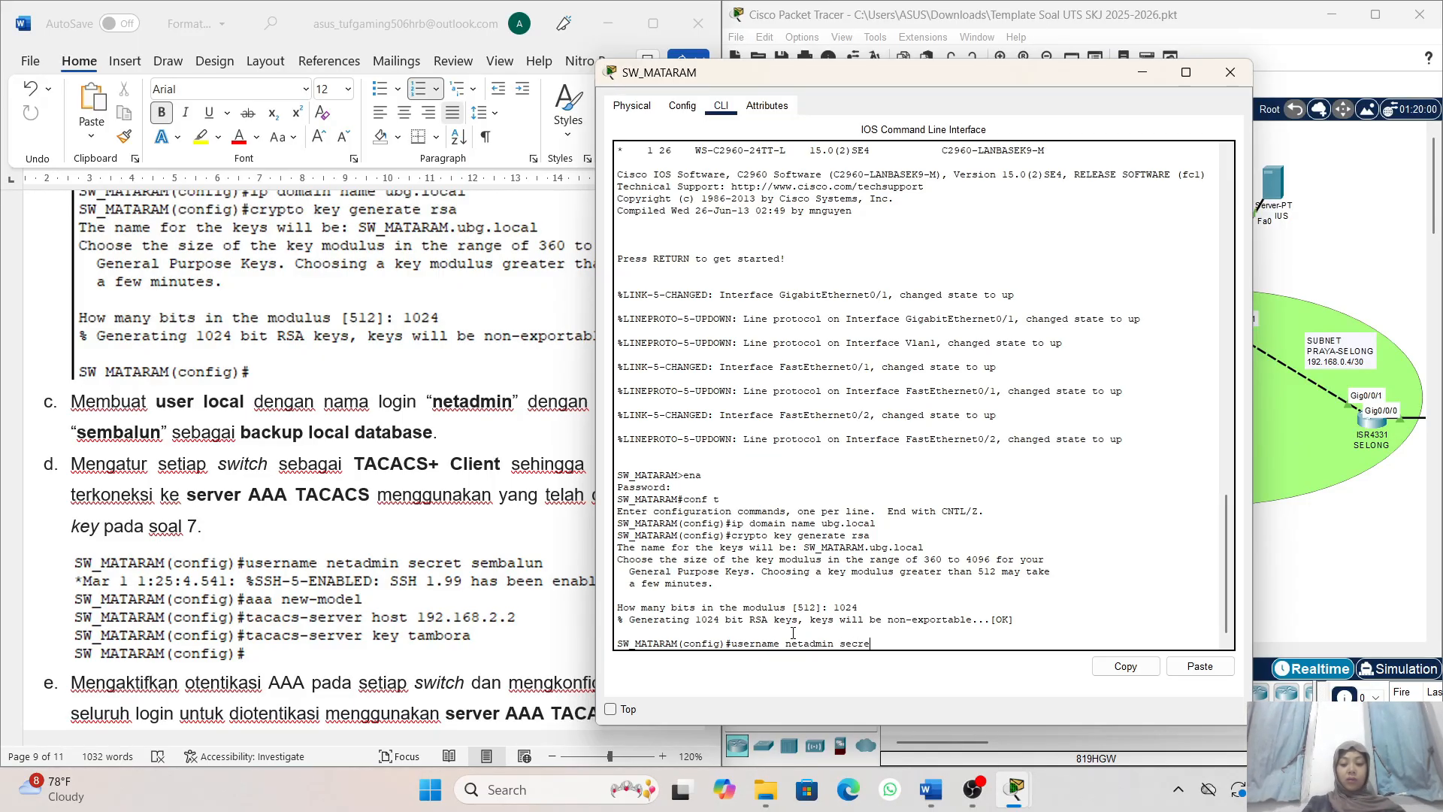
pyautogui.write('t sembalun')
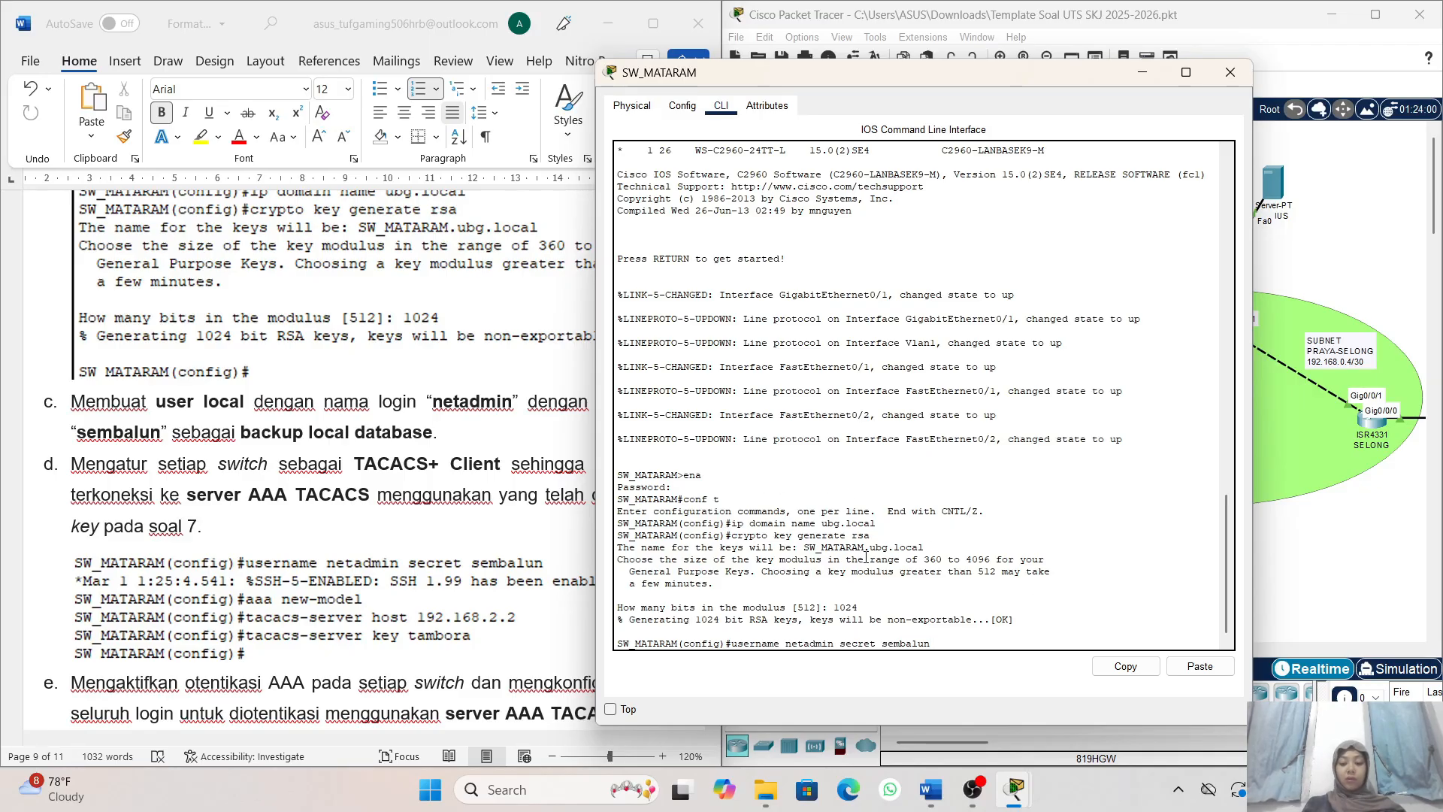
pyautogui.press('Return')
# - Read item d on setting up the TACACS+ client, moving the SW_MATARAM window clear of the instructions
pyautogui.scroll(-1, 319, 614)
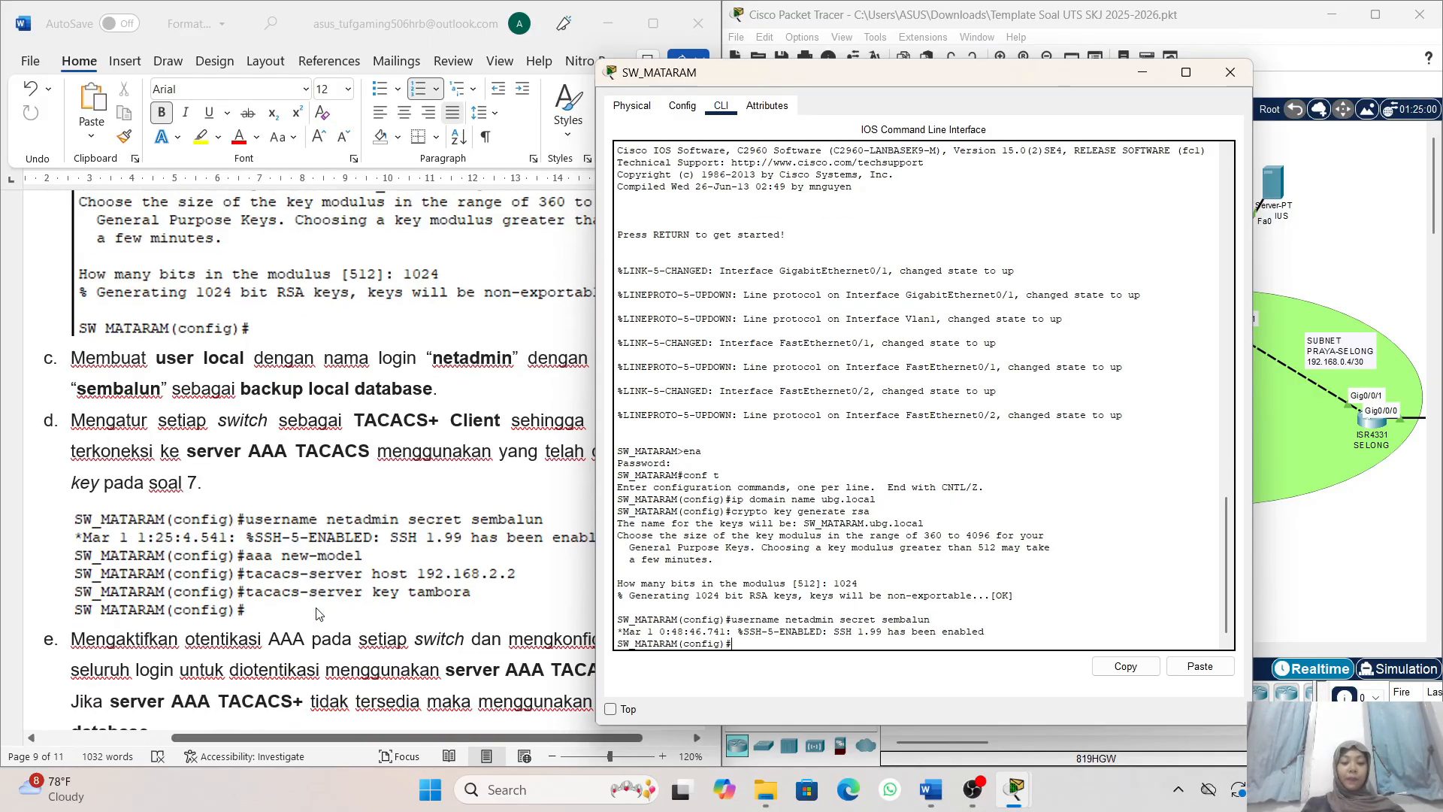
pyautogui.scroll(-2, 319, 614)
pyautogui.hscroll(2, 239, 399)
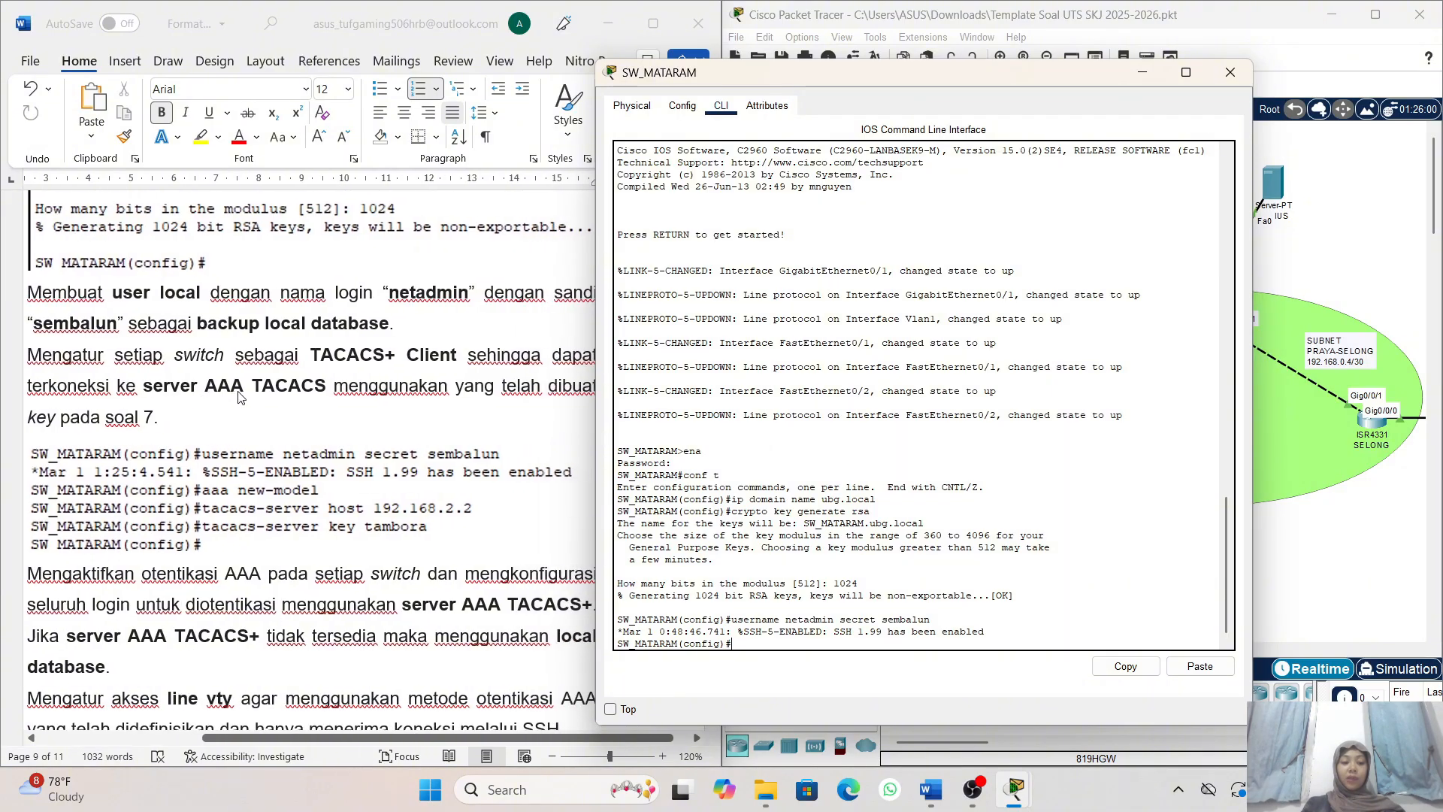
pyautogui.hscroll(-2, 239, 398)
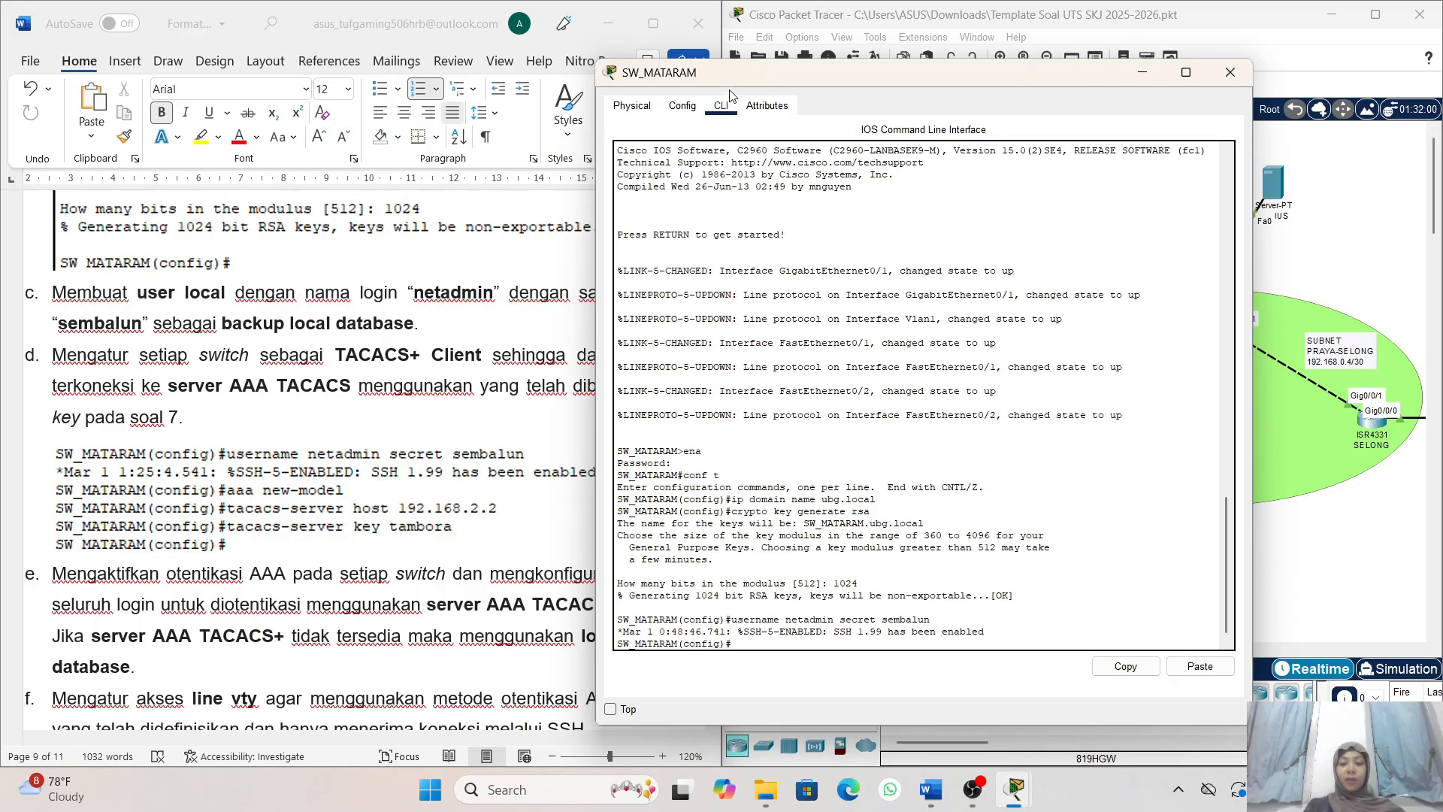
pyautogui.moveTo(728, 80); pyautogui.dragTo(806, 72)
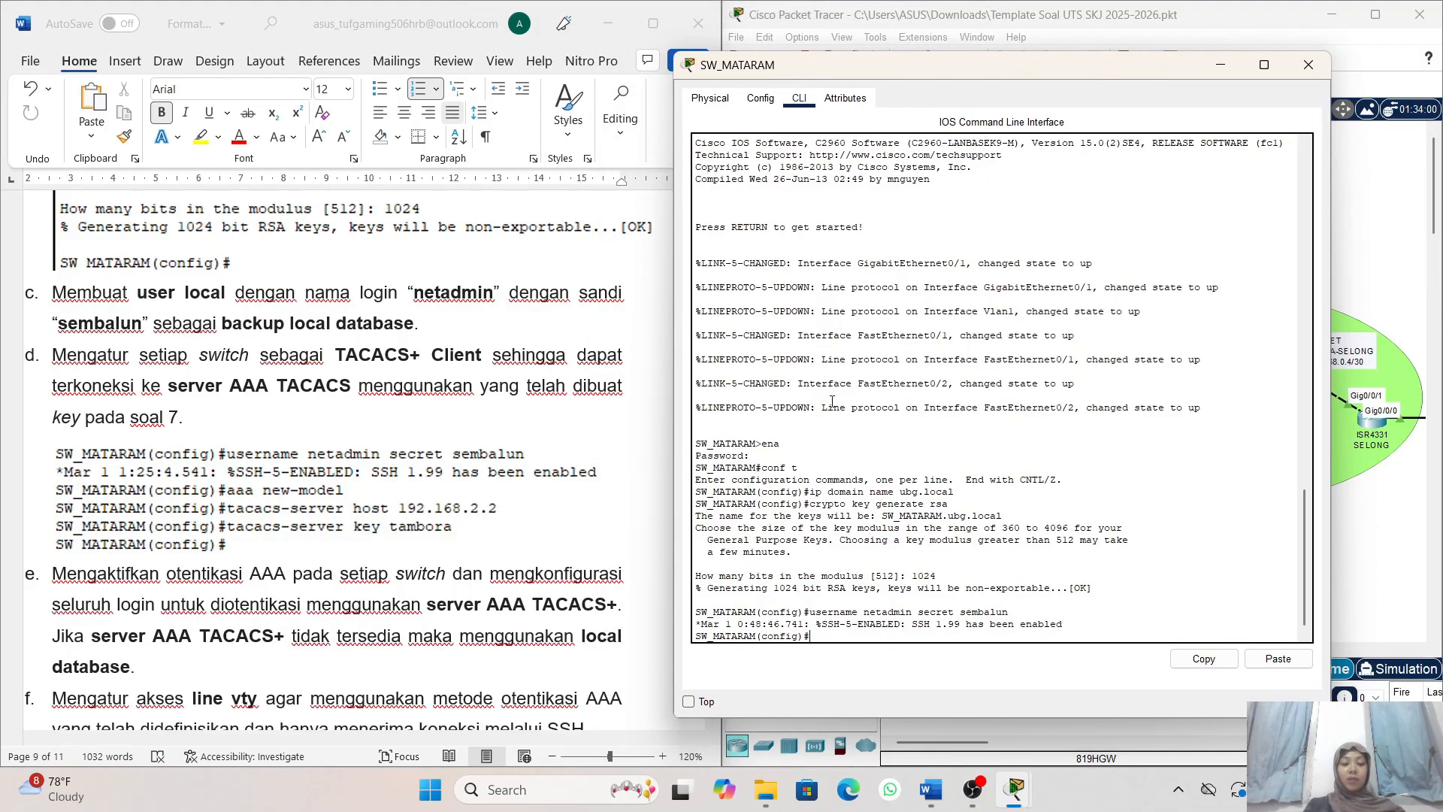
pyautogui.hscroll(-2, 391, 436)
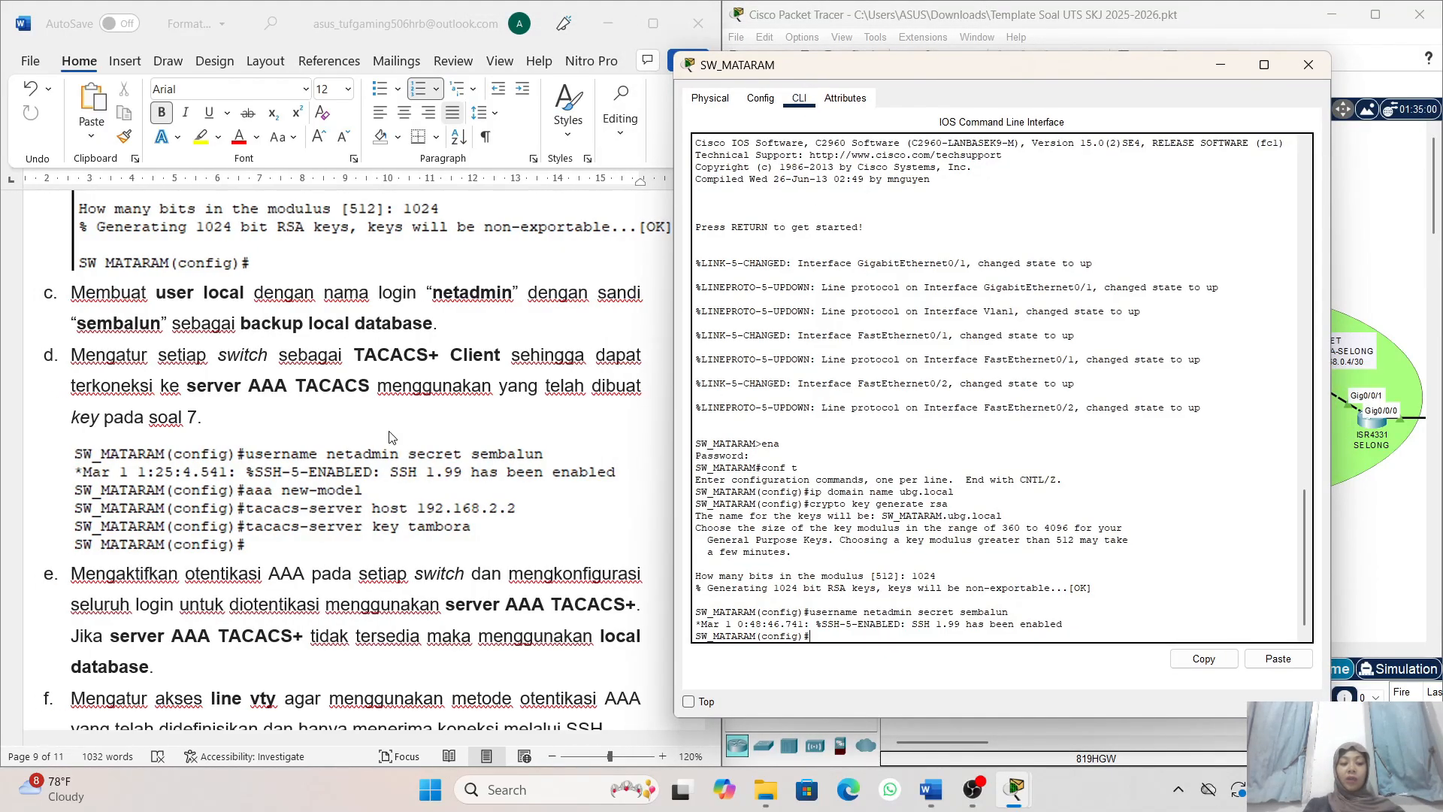
pyautogui.scroll(-1, 504, 569)
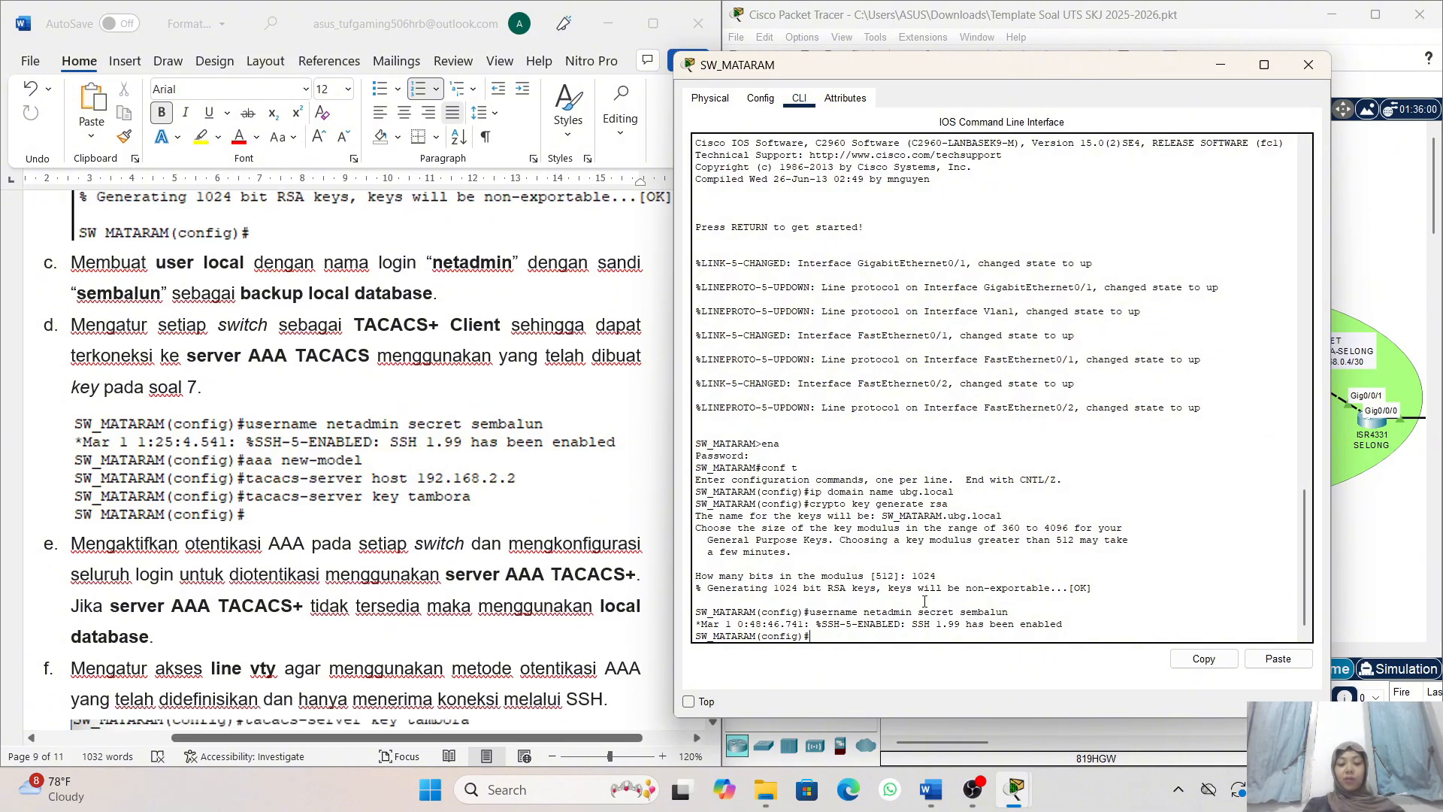
# - Enable AAA on SW_MATARAM with the aaa new-model command
pyautogui.write('aa')
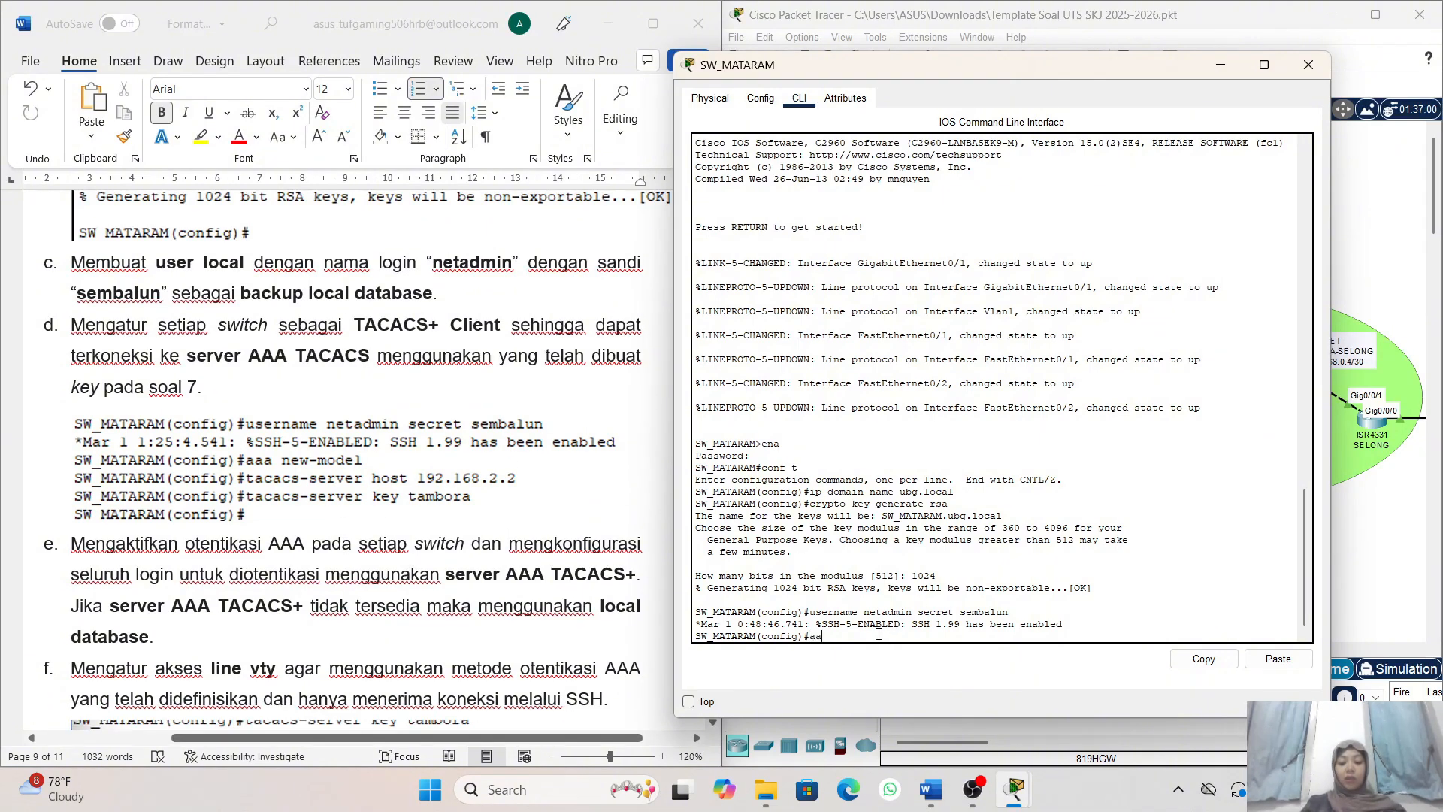
pyautogui.write('a n')
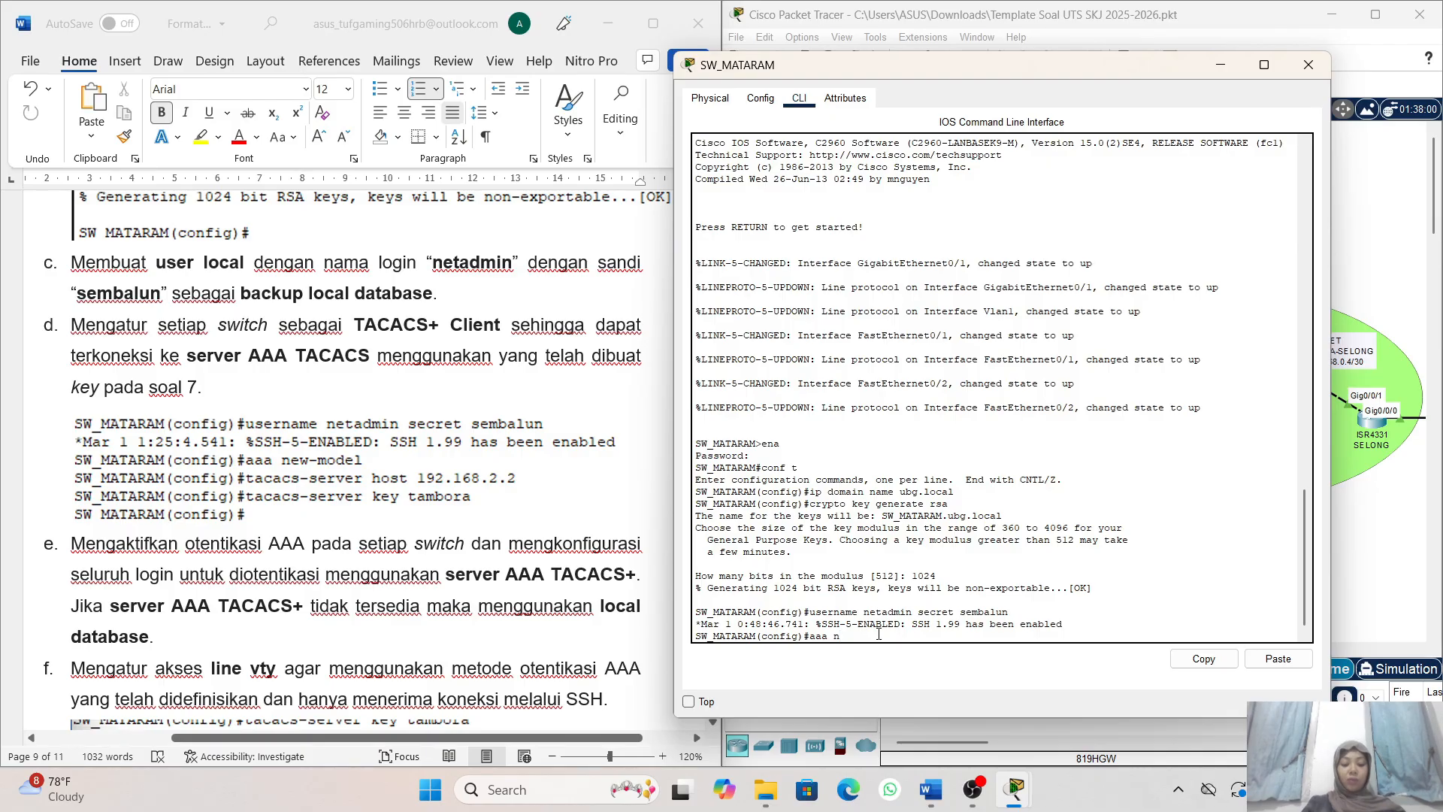
pyautogui.write('ew0')
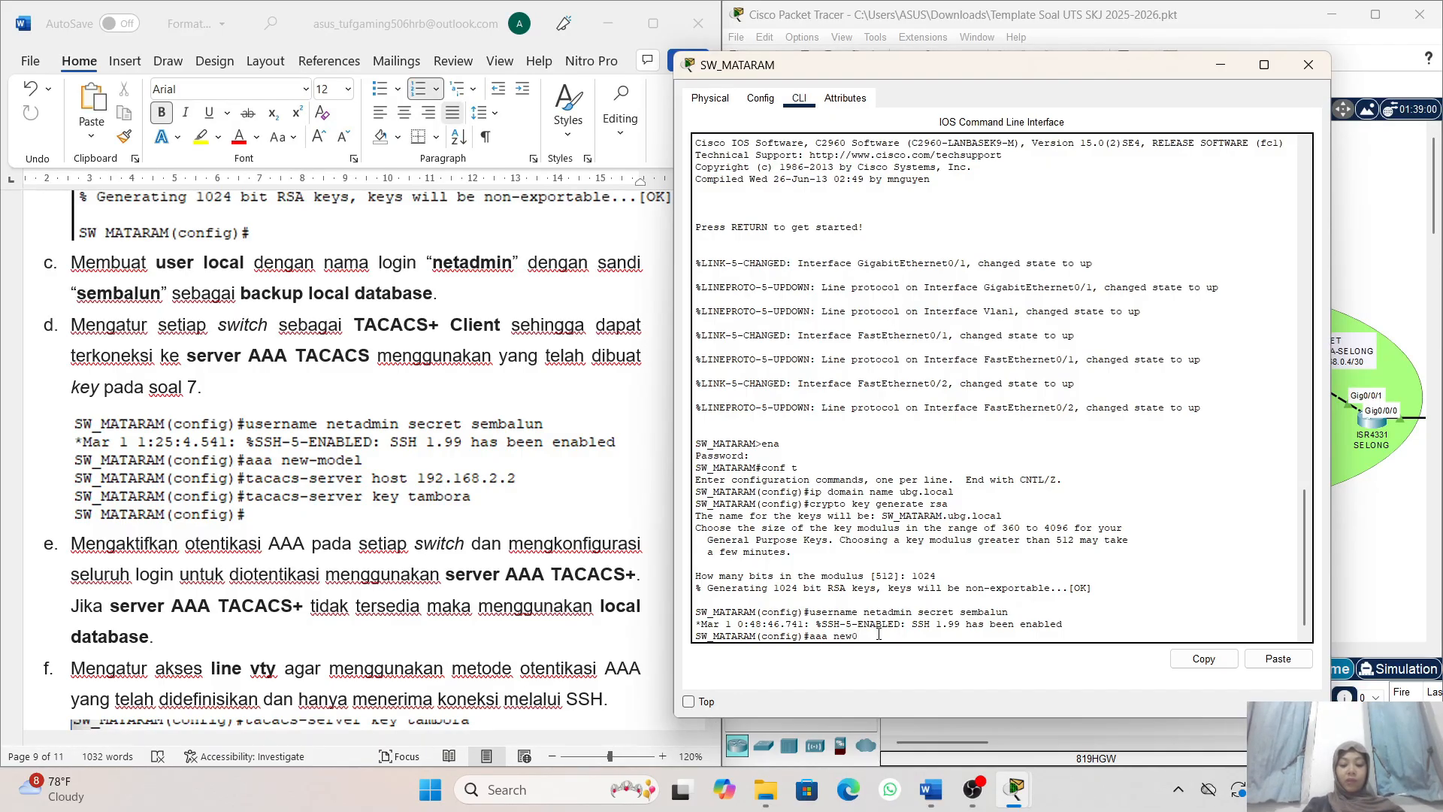
pyautogui.press('BackSpace')
pyautogui.write('-model')
pyautogui.press('Return')
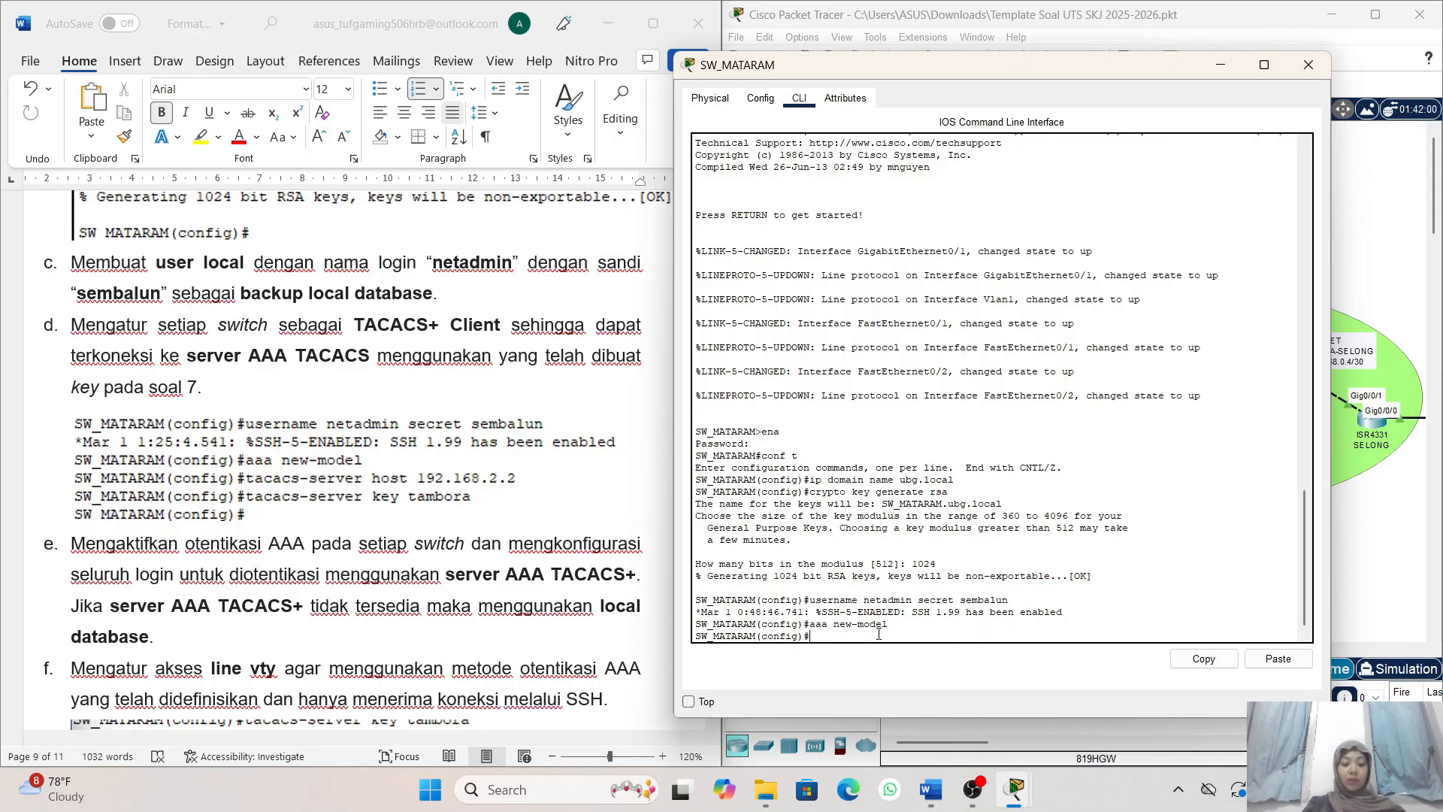
# - Set the TACACS+ server host to 192.168.2.2 on SW_MATARAM
pyautogui.write('tacacs')
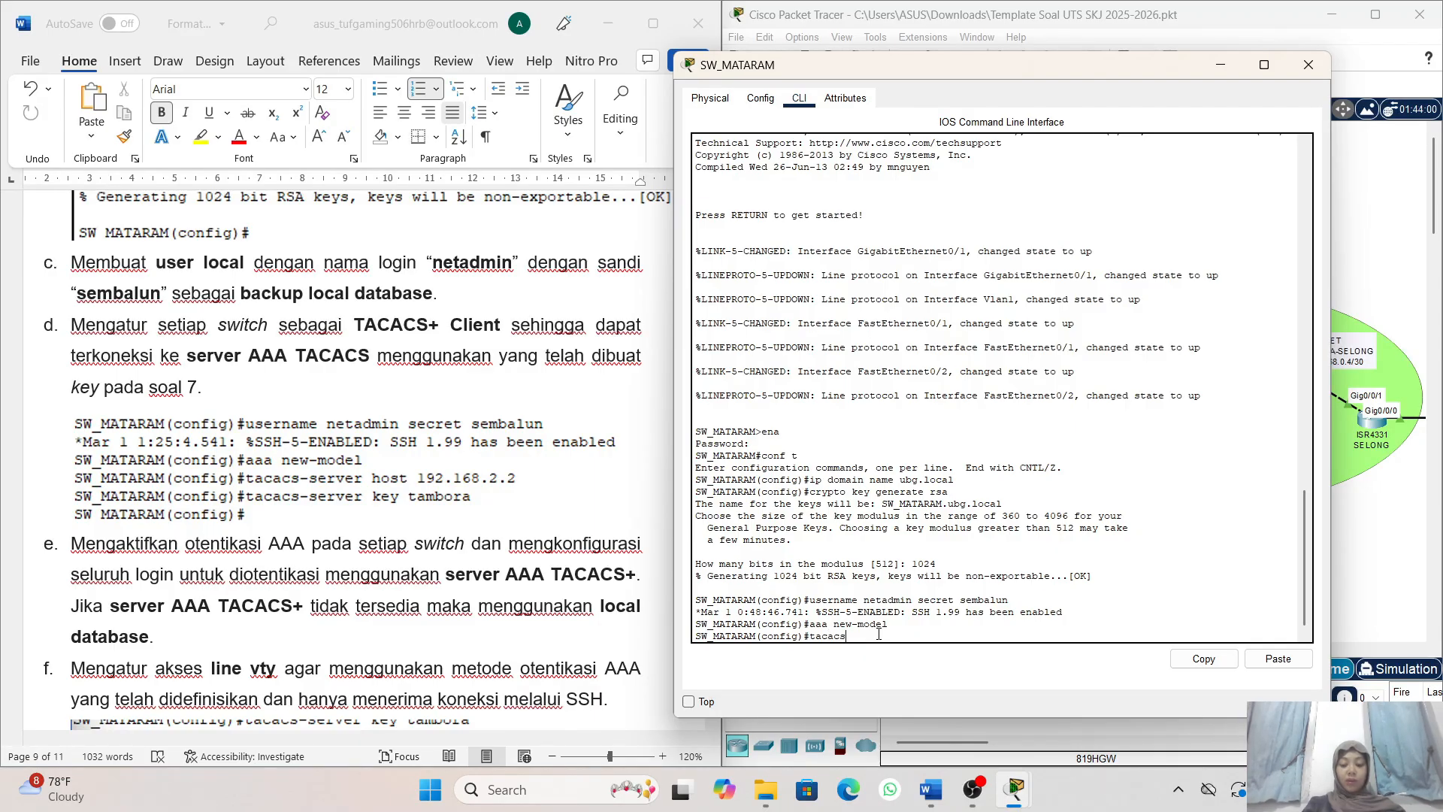
pyautogui.write('-ser')
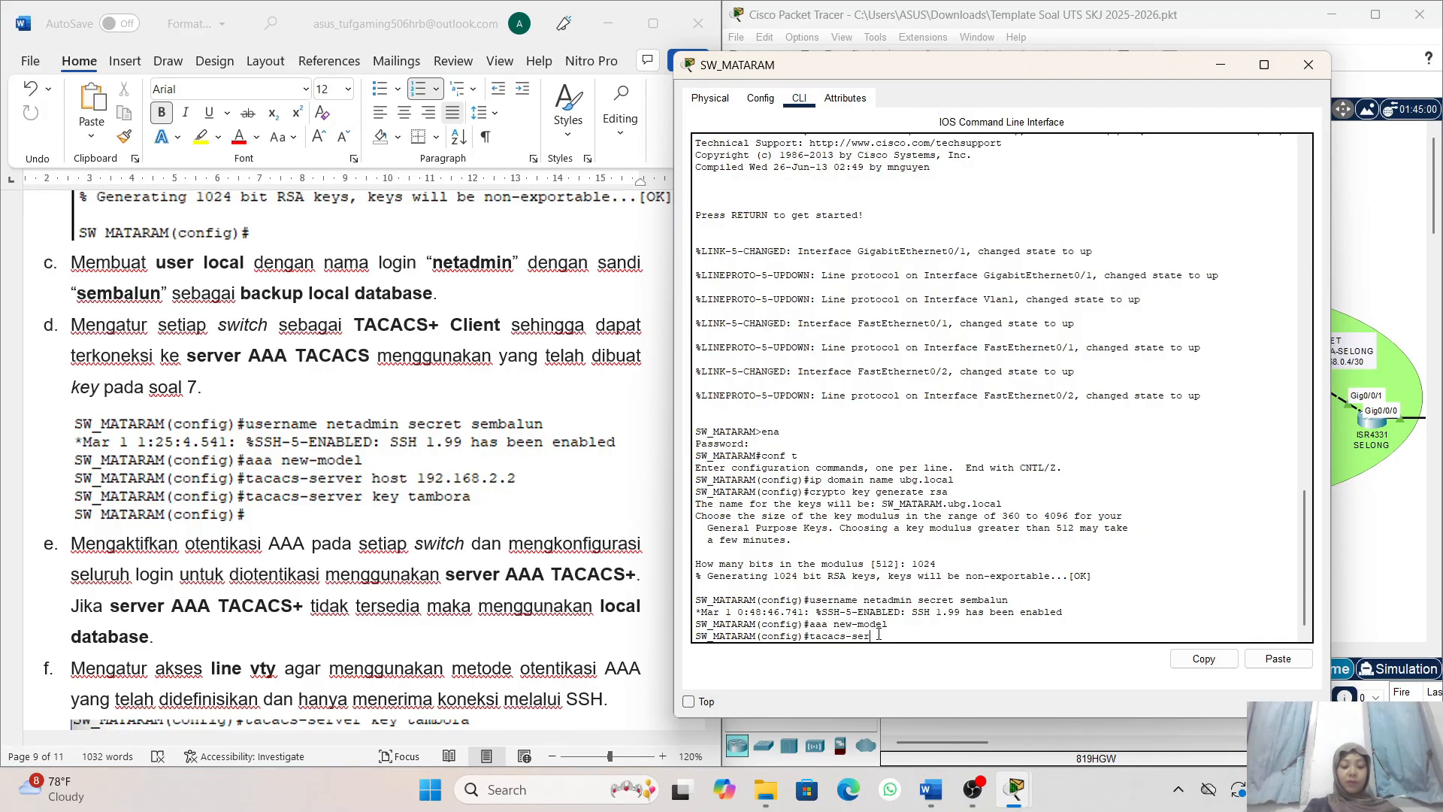
pyautogui.write('ver ho')
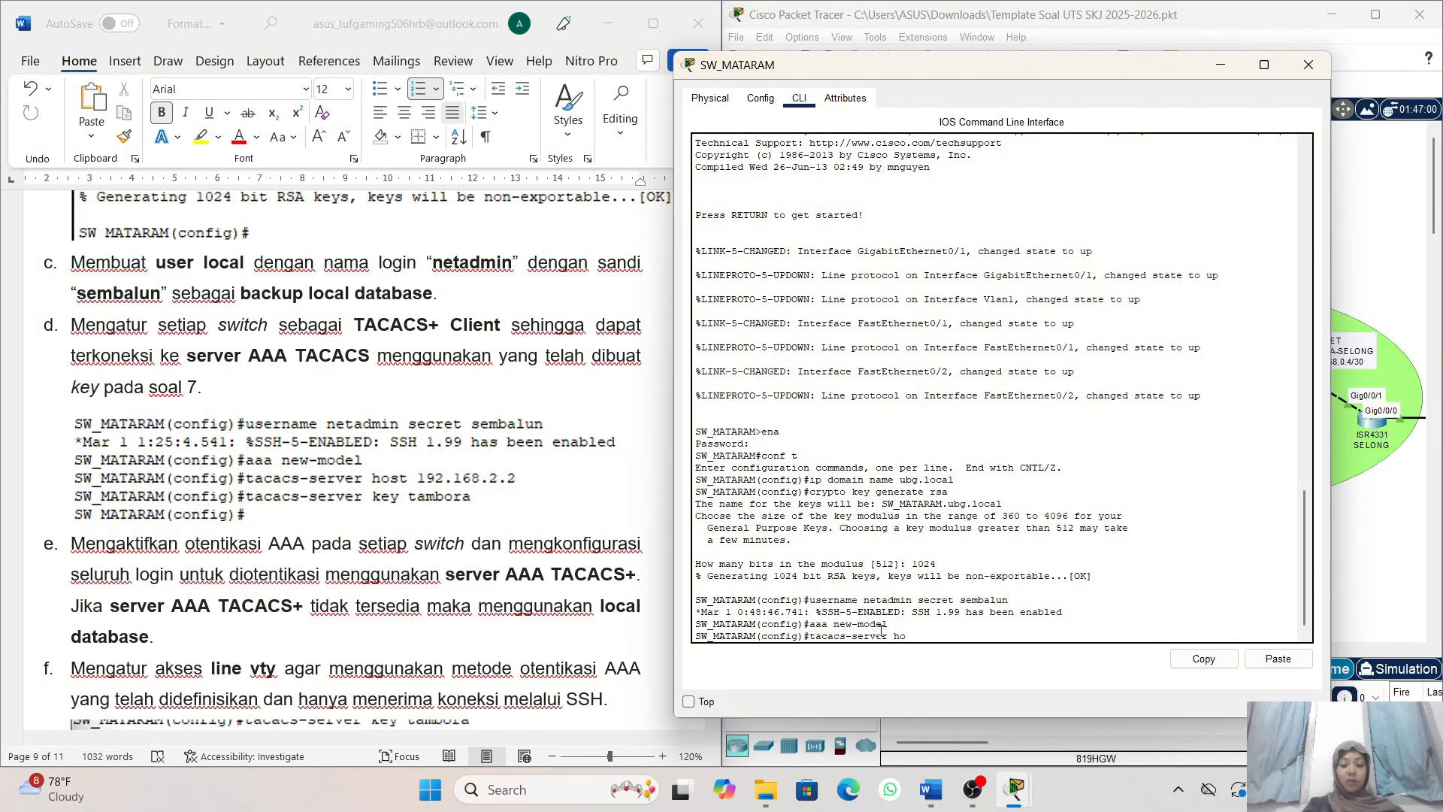
pyautogui.write('st 192.16')
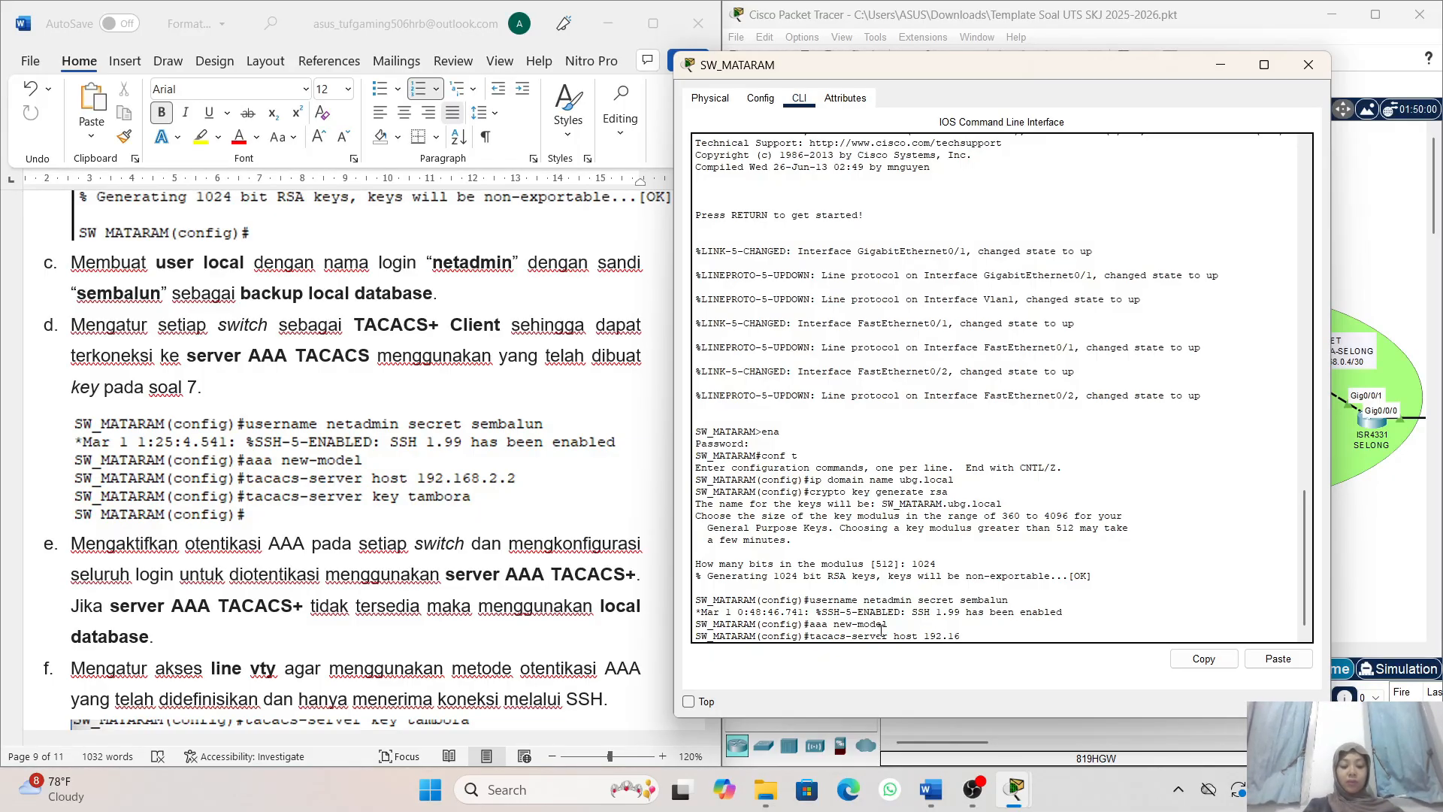
pyautogui.write('8.')
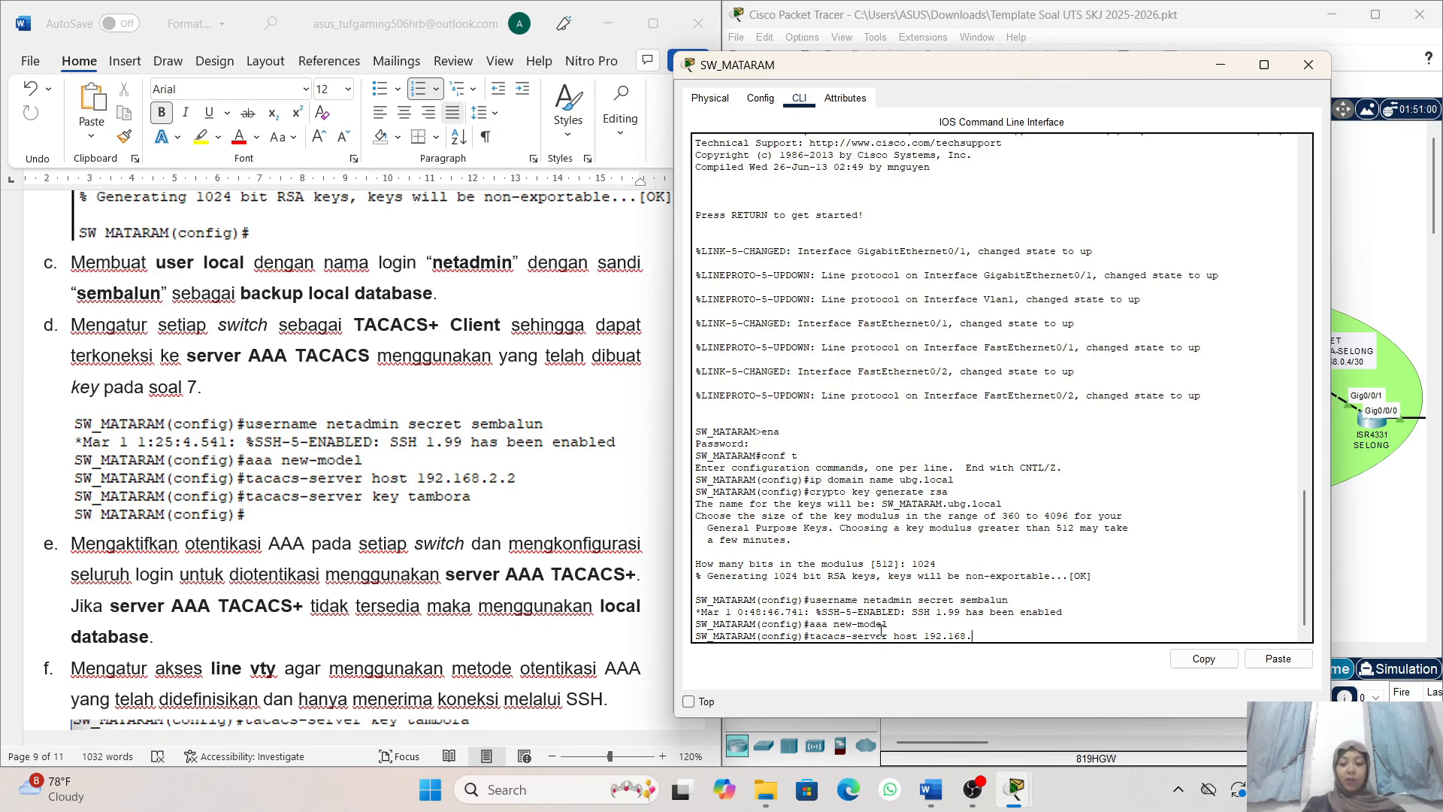
pyautogui.write('2.2')
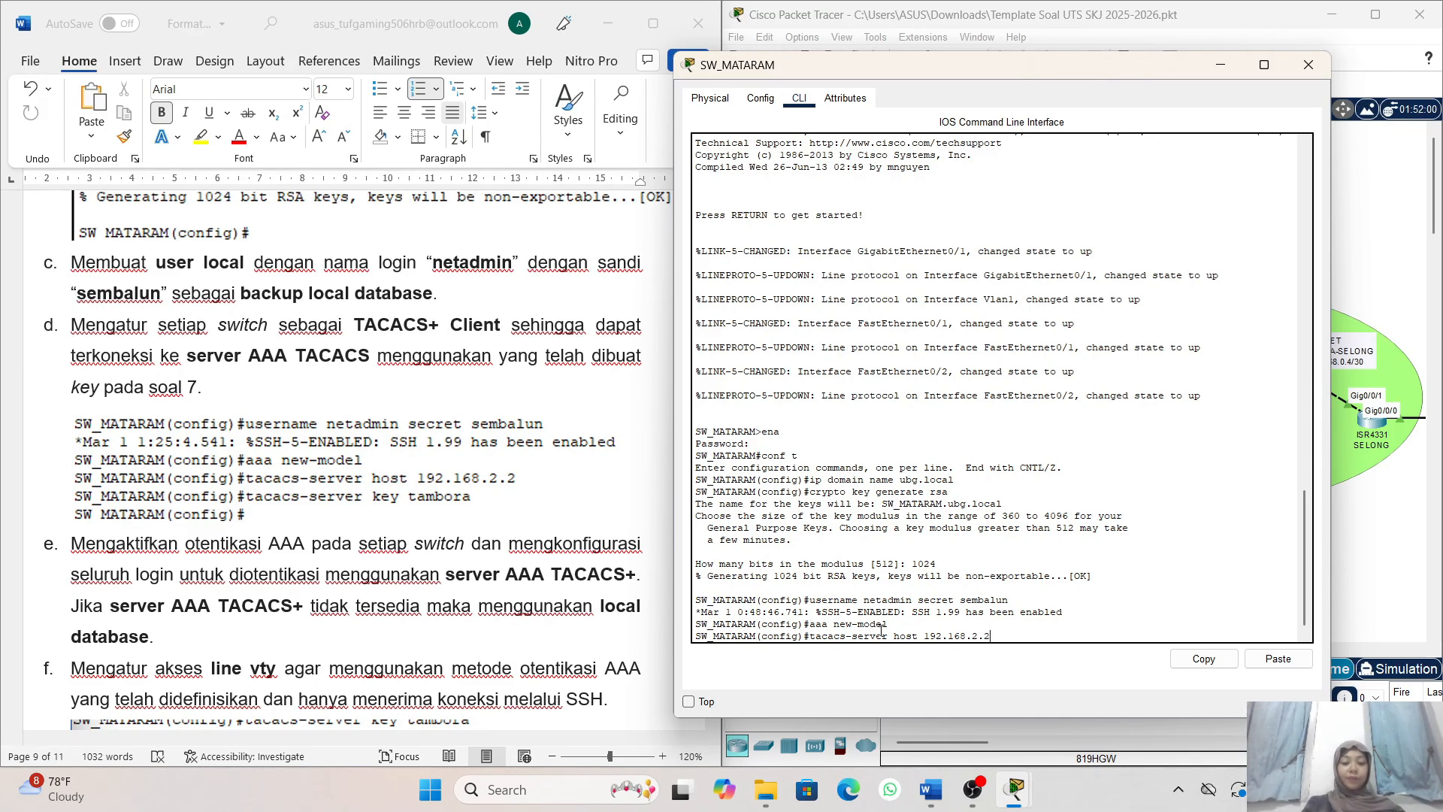
pyautogui.press('Return')
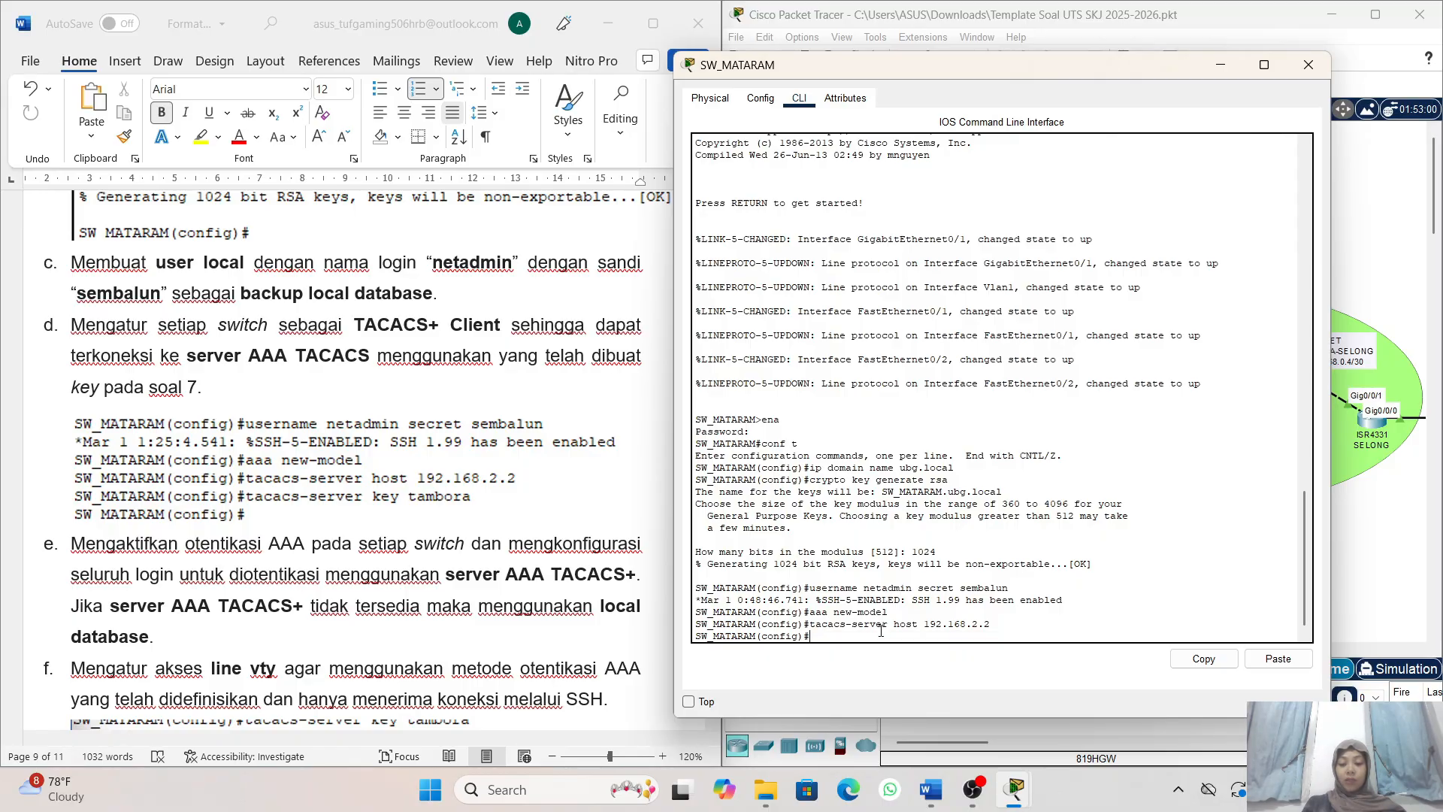
# - Set the TACACS+ server's shared key on SW_MATARAM with the tacacs-server key command
pyautogui.press('Up')
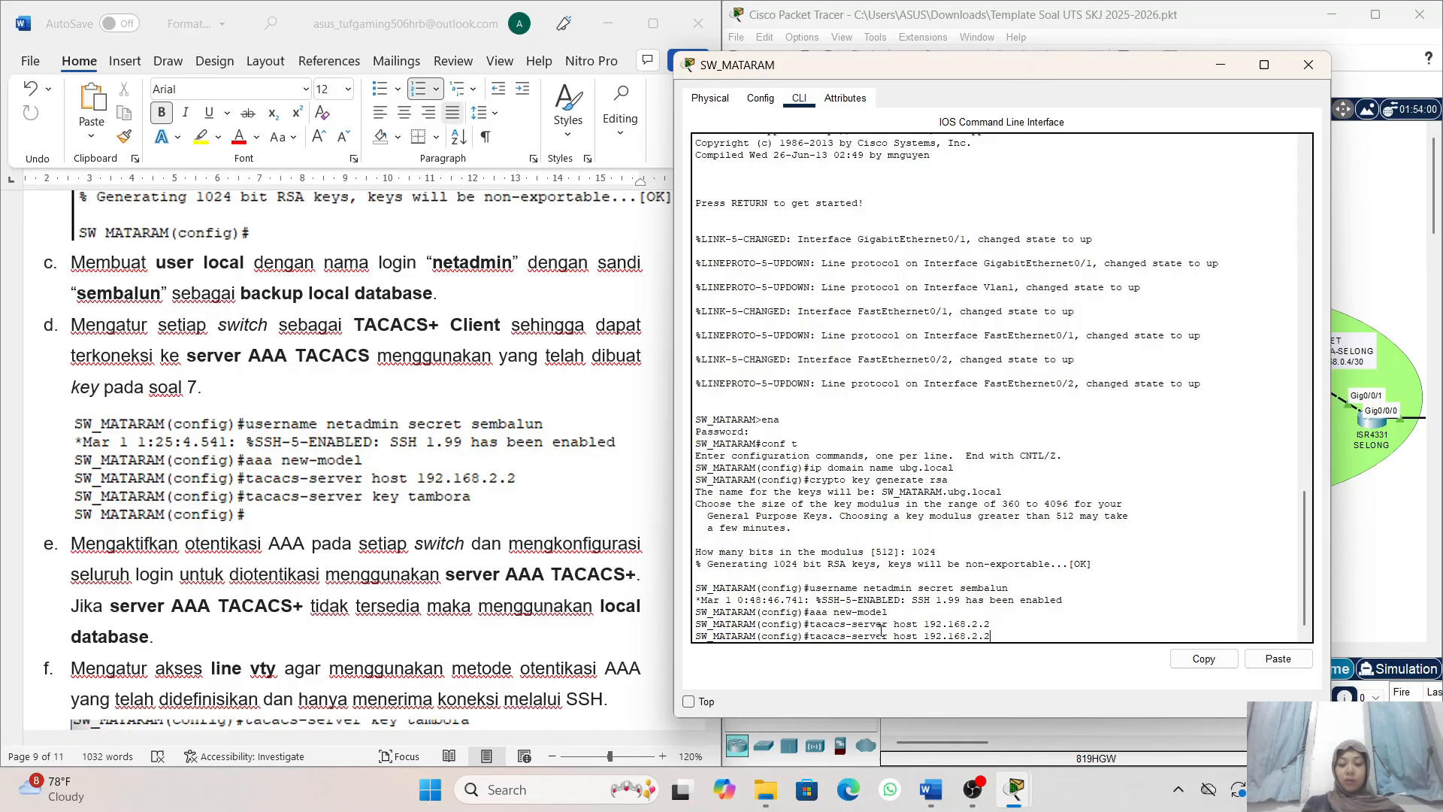
pyautogui.press('BackSpace')
pyautogui.press('BackSpace')
pyautogui.press('BackSpace')
pyautogui.press('BackSpace')
pyautogui.press('BackSpace')
pyautogui.press('BackSpace')
pyautogui.press('BackSpace')
pyautogui.press('BackSpace')
pyautogui.press('BackSpace')
pyautogui.press('BackSpace')
pyautogui.press('BackSpace')
pyautogui.press('BackSpace')
pyautogui.press('BackSpace')
pyautogui.press('BackSpace')
pyautogui.press('BackSpace')
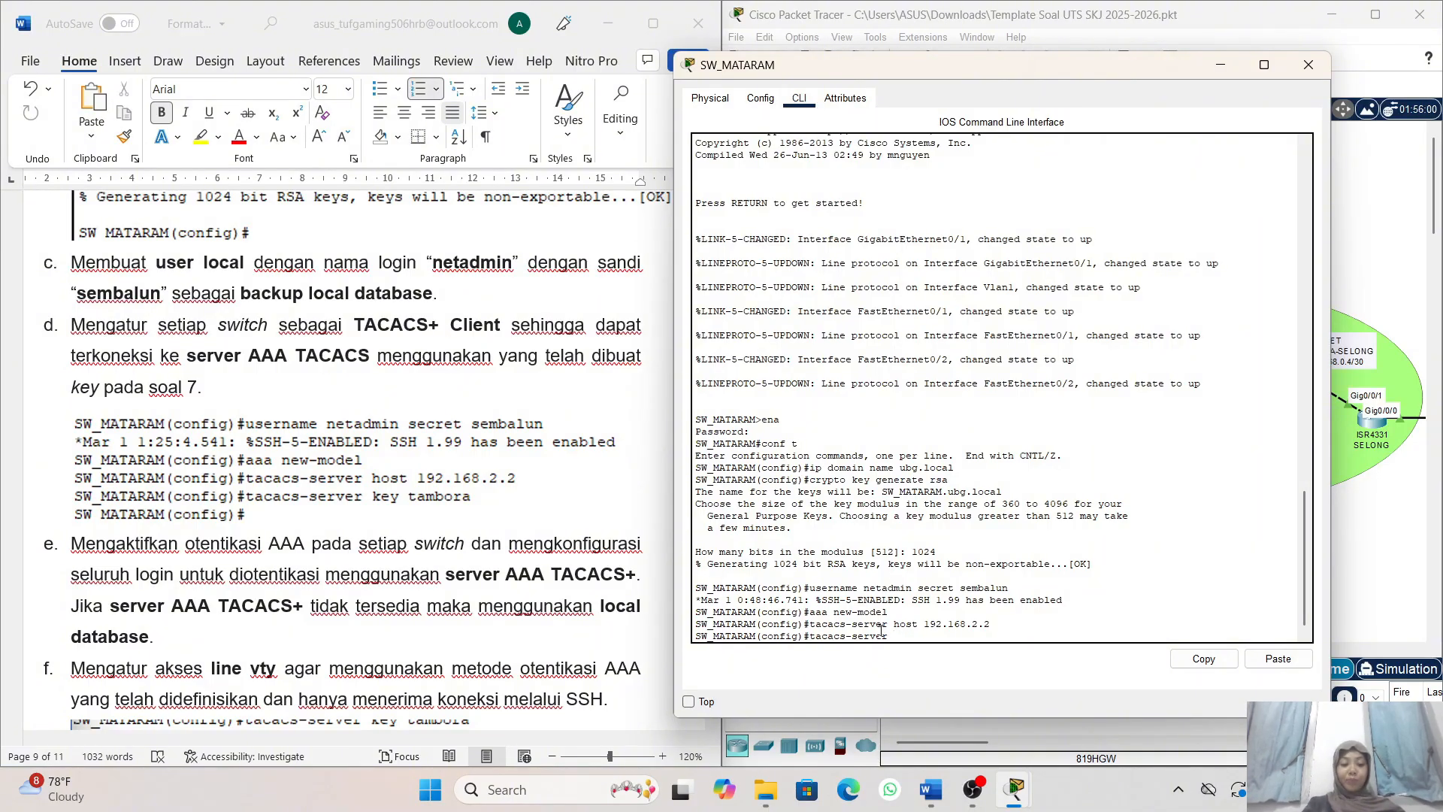
pyautogui.write('key tamb')
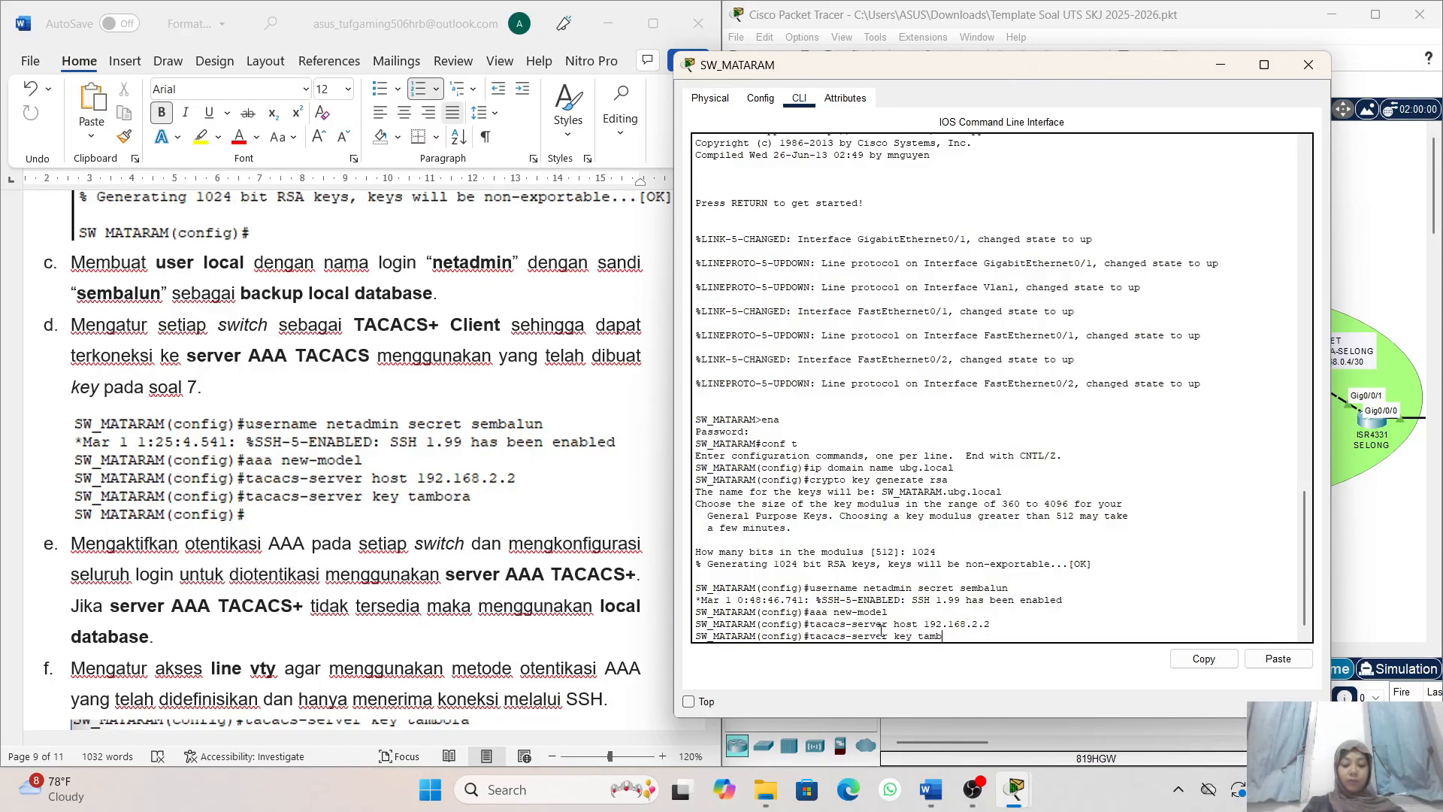
pyautogui.write('ora')
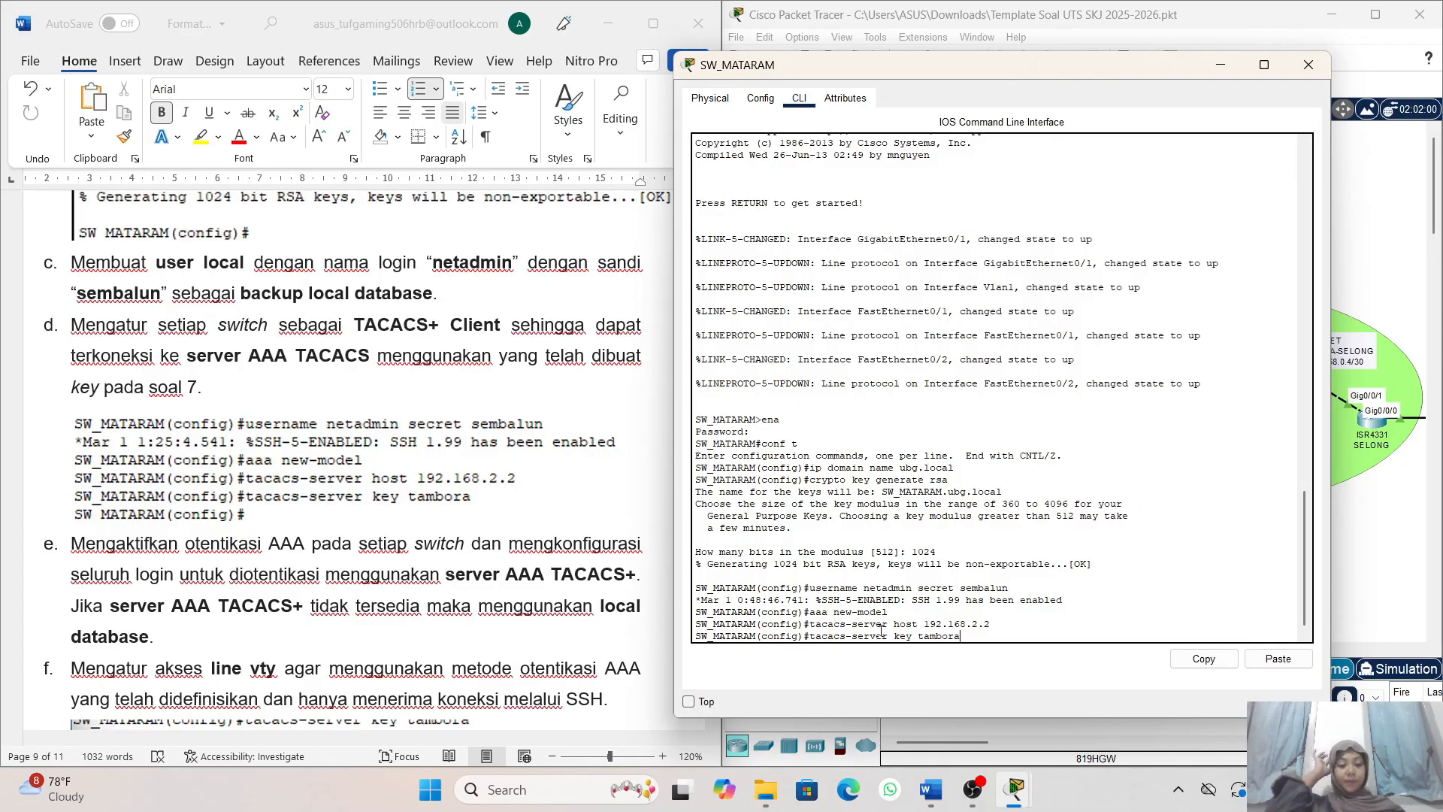
pyautogui.press('Return')
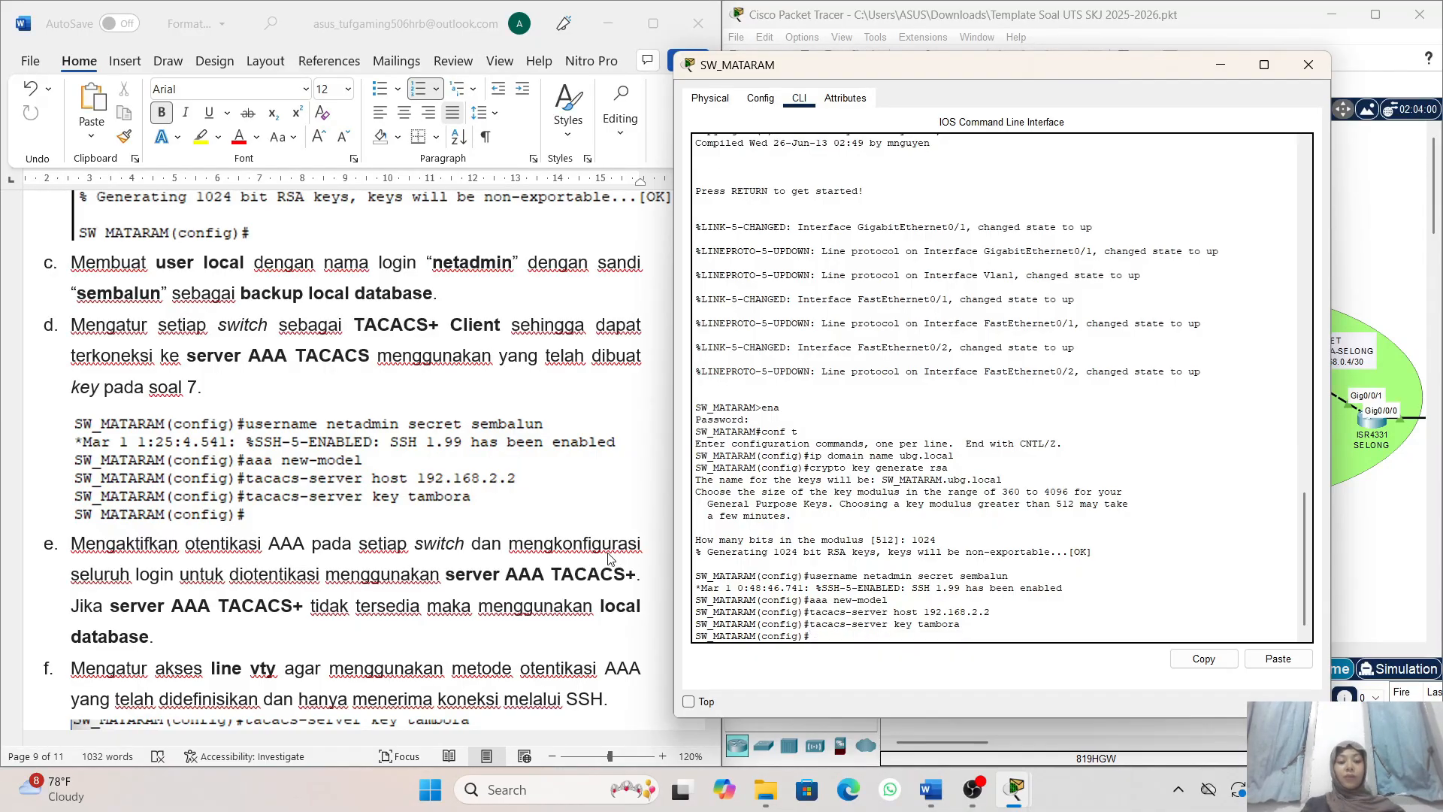
# - Read items e and f on AAA login authentication and SSH-only vty access, moving the SW_MATARAM window clear of the sample commands
pyautogui.scroll(-2, 611, 560)
pyautogui.scroll(-3, 610, 560)
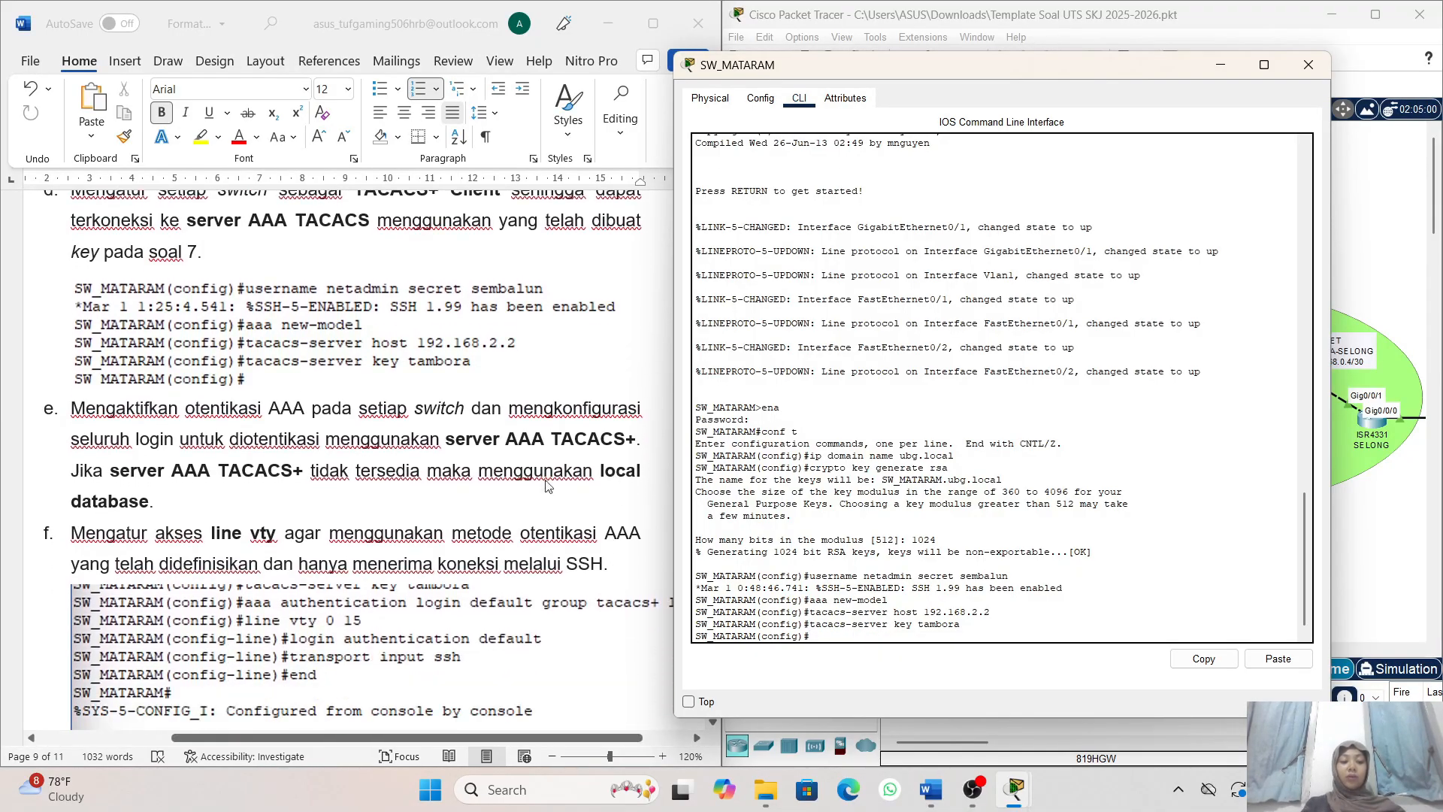
pyautogui.hscroll(-1, 425, 388)
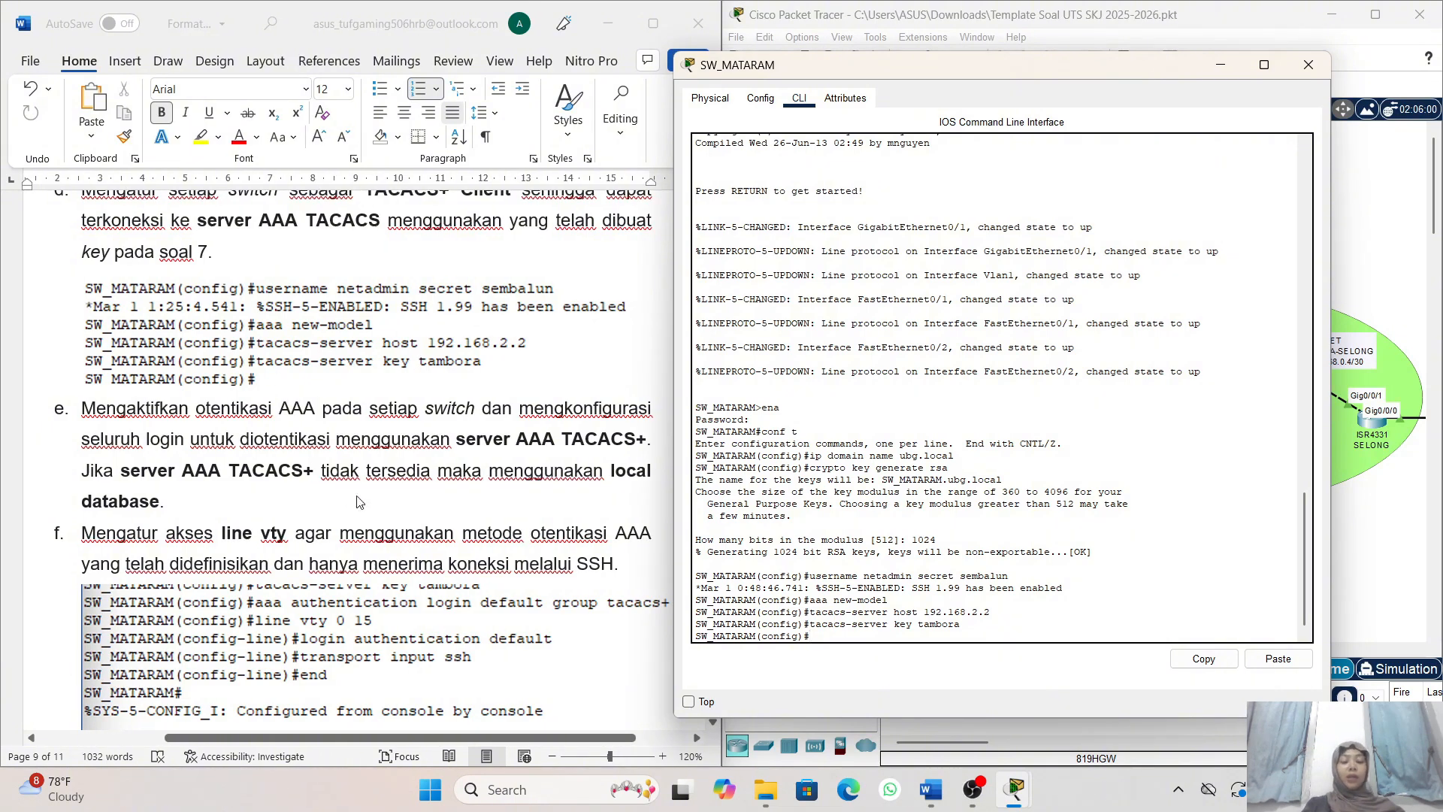
pyautogui.scroll(-1, 359, 502)
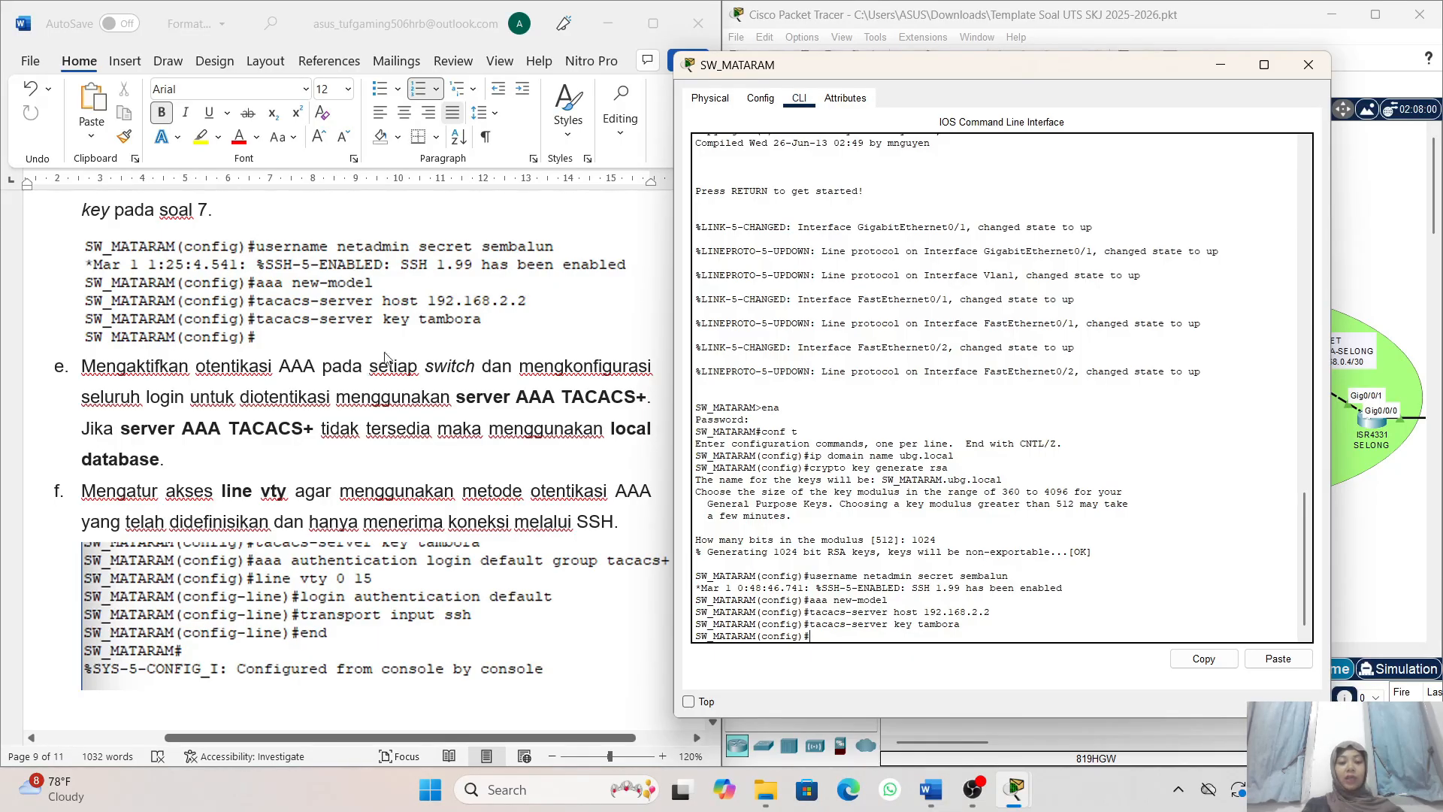
pyautogui.hscroll(1, 393, 402)
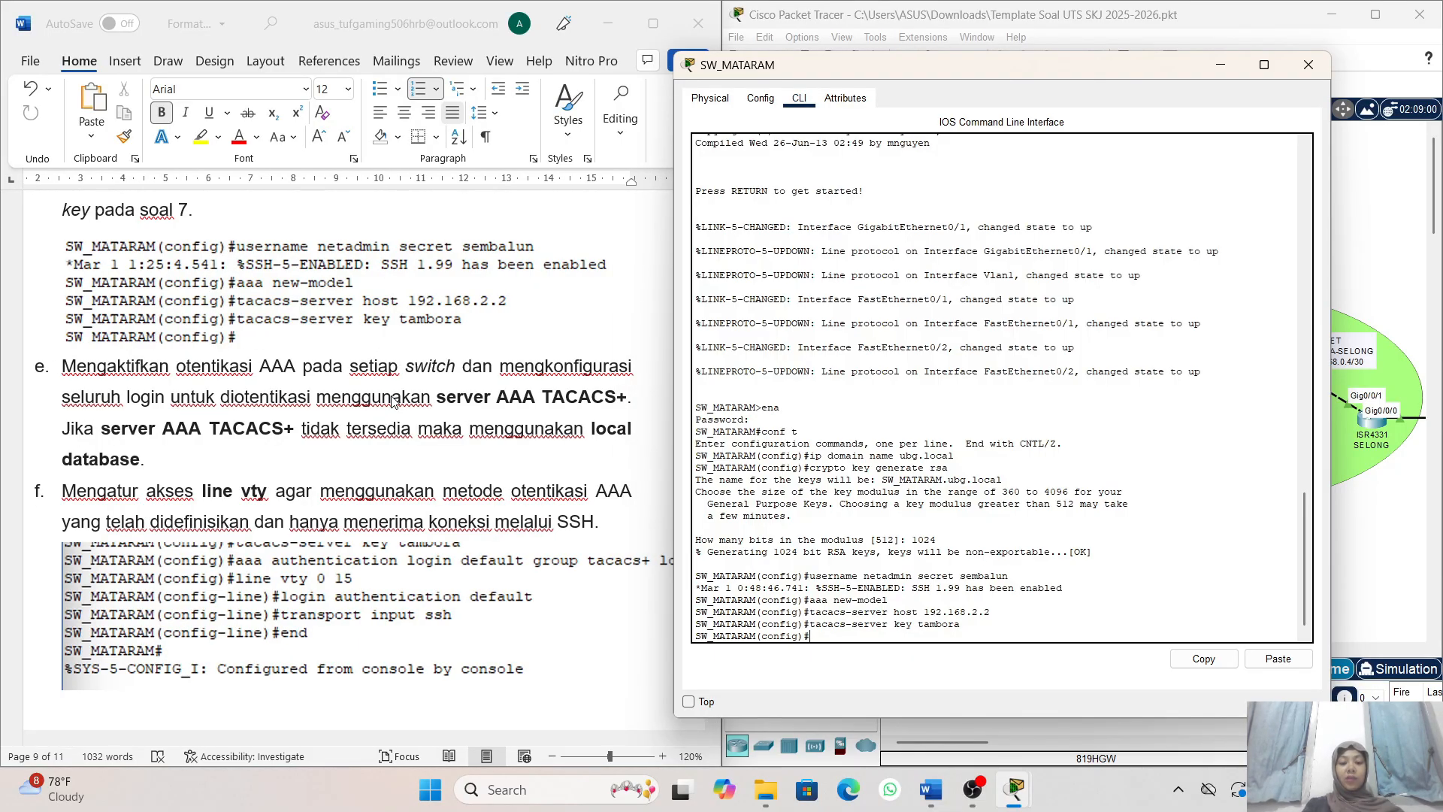
pyautogui.scroll(-1, 445, 407)
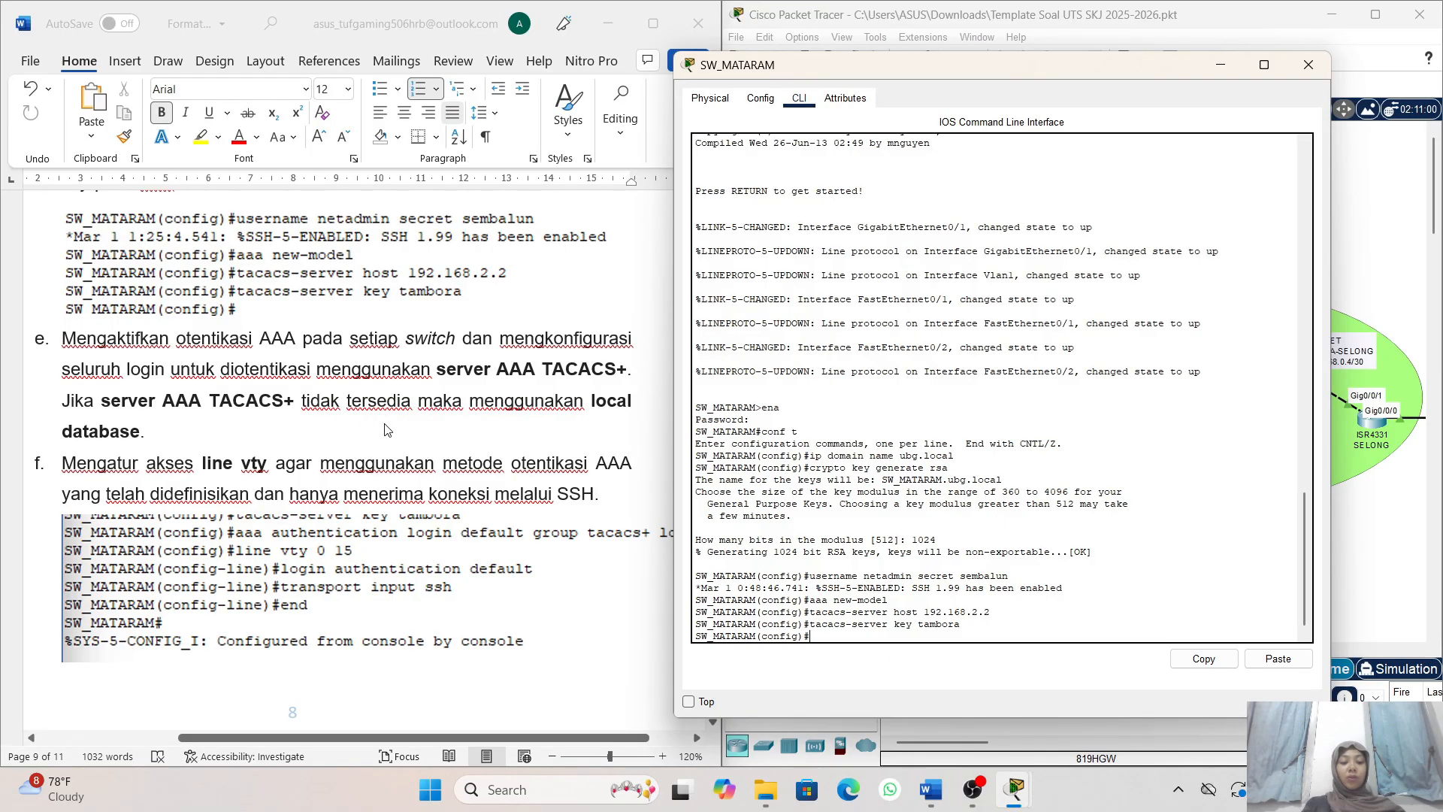
pyautogui.scroll(-1, 368, 385)
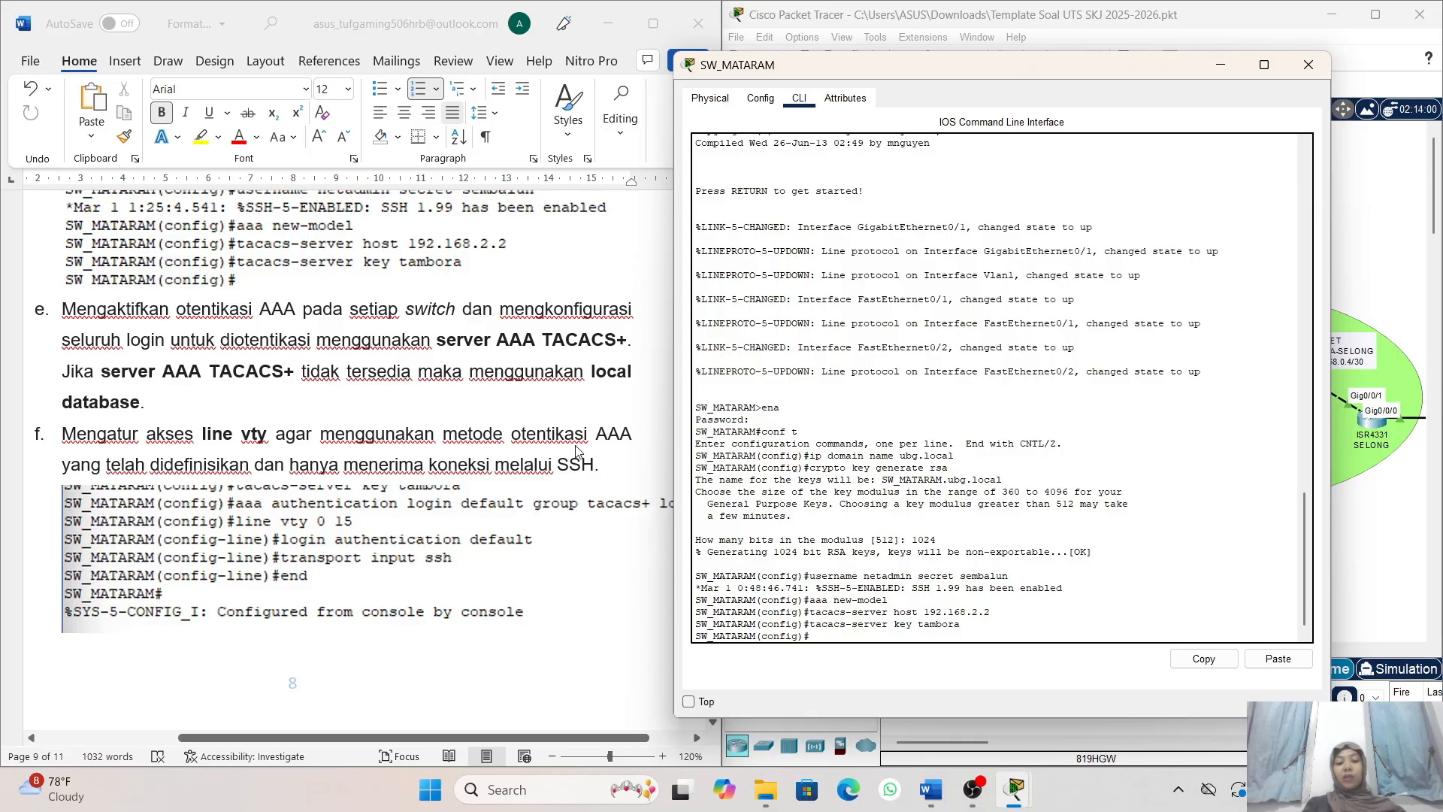
pyautogui.scroll(-1, 578, 452)
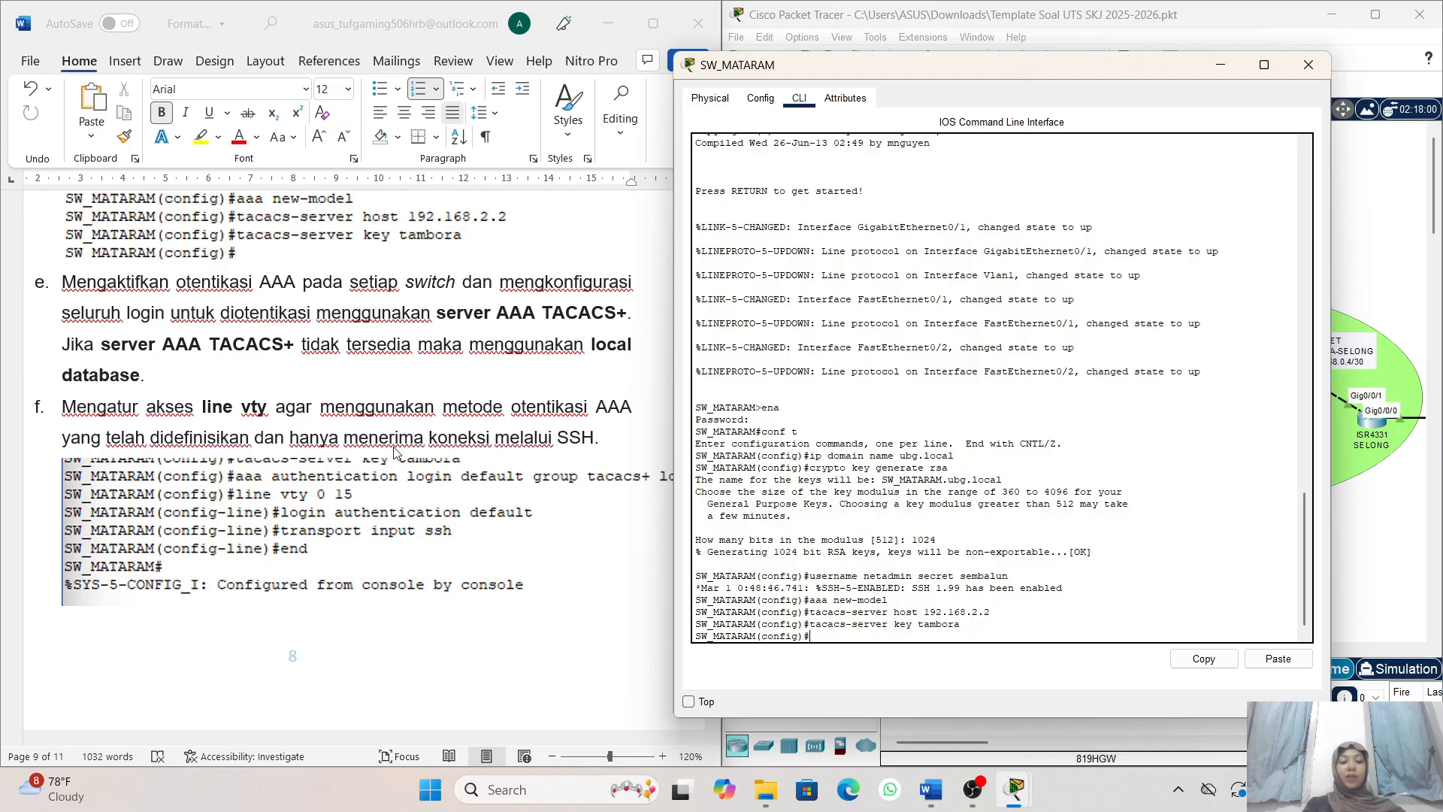
pyautogui.scroll(-1, 394, 453)
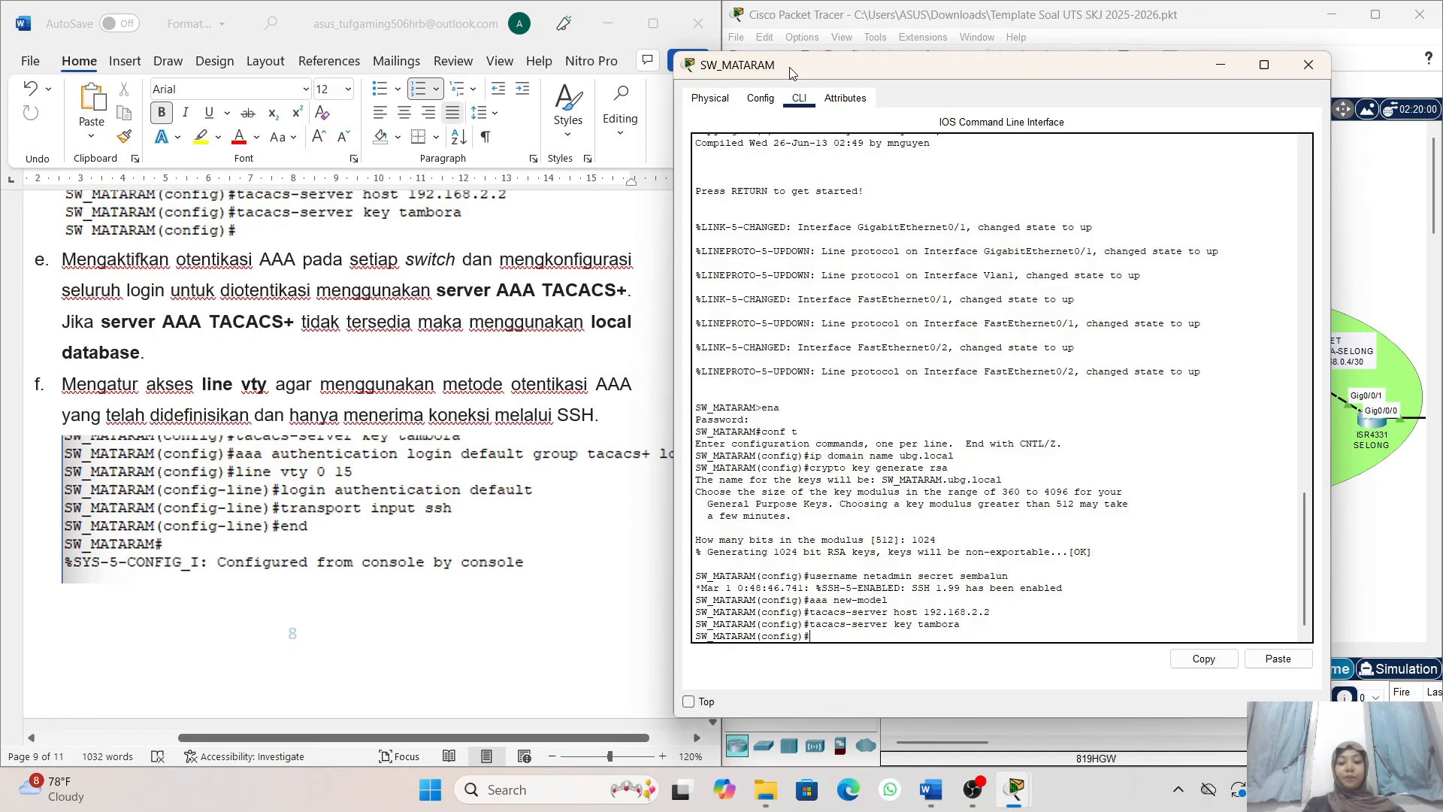
pyautogui.moveTo(791, 72); pyautogui.dragTo(826, 73)
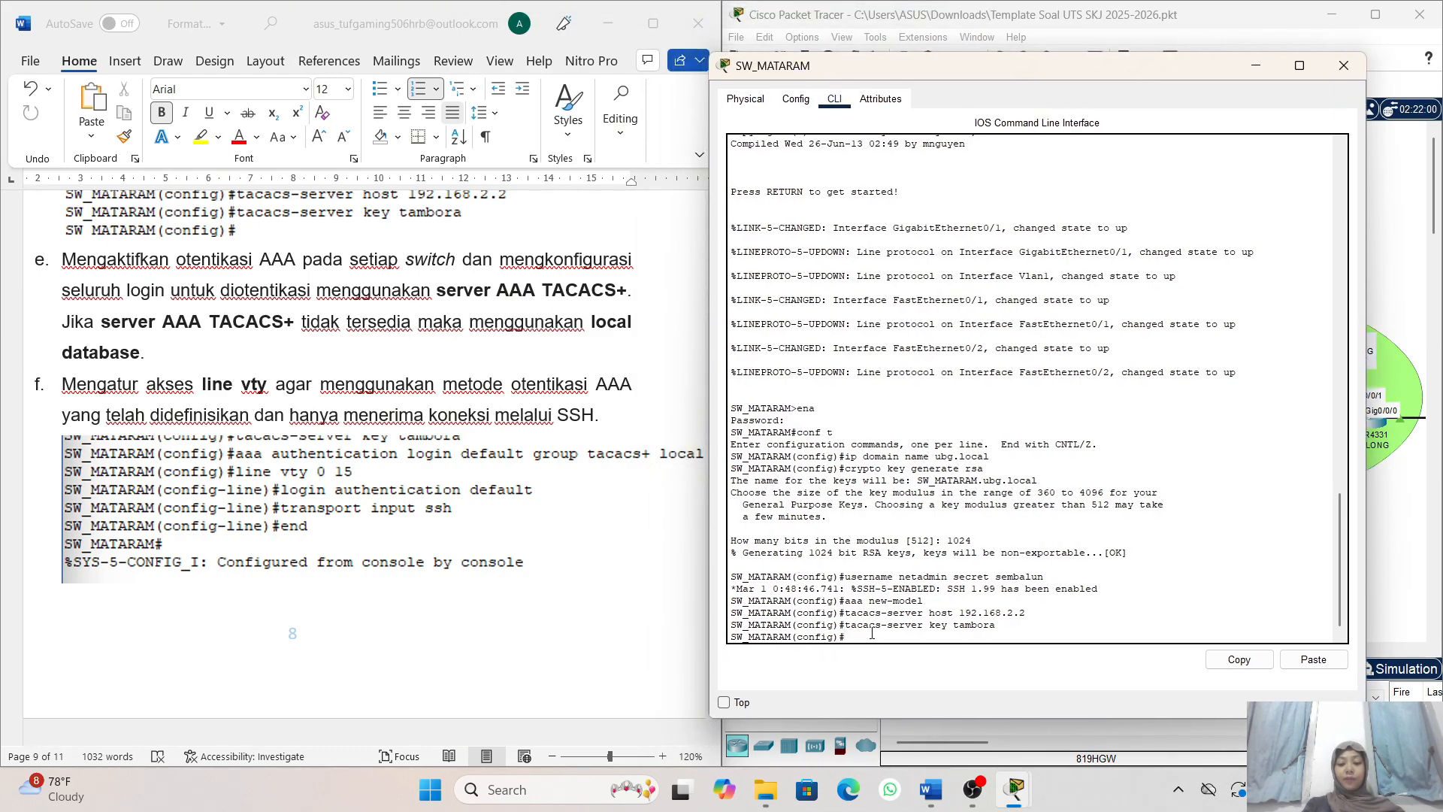
# - Set the default AAA login authentication on SW_MATARAM to group tacacs+ with local as the fallback
pyautogui.write('aaa')
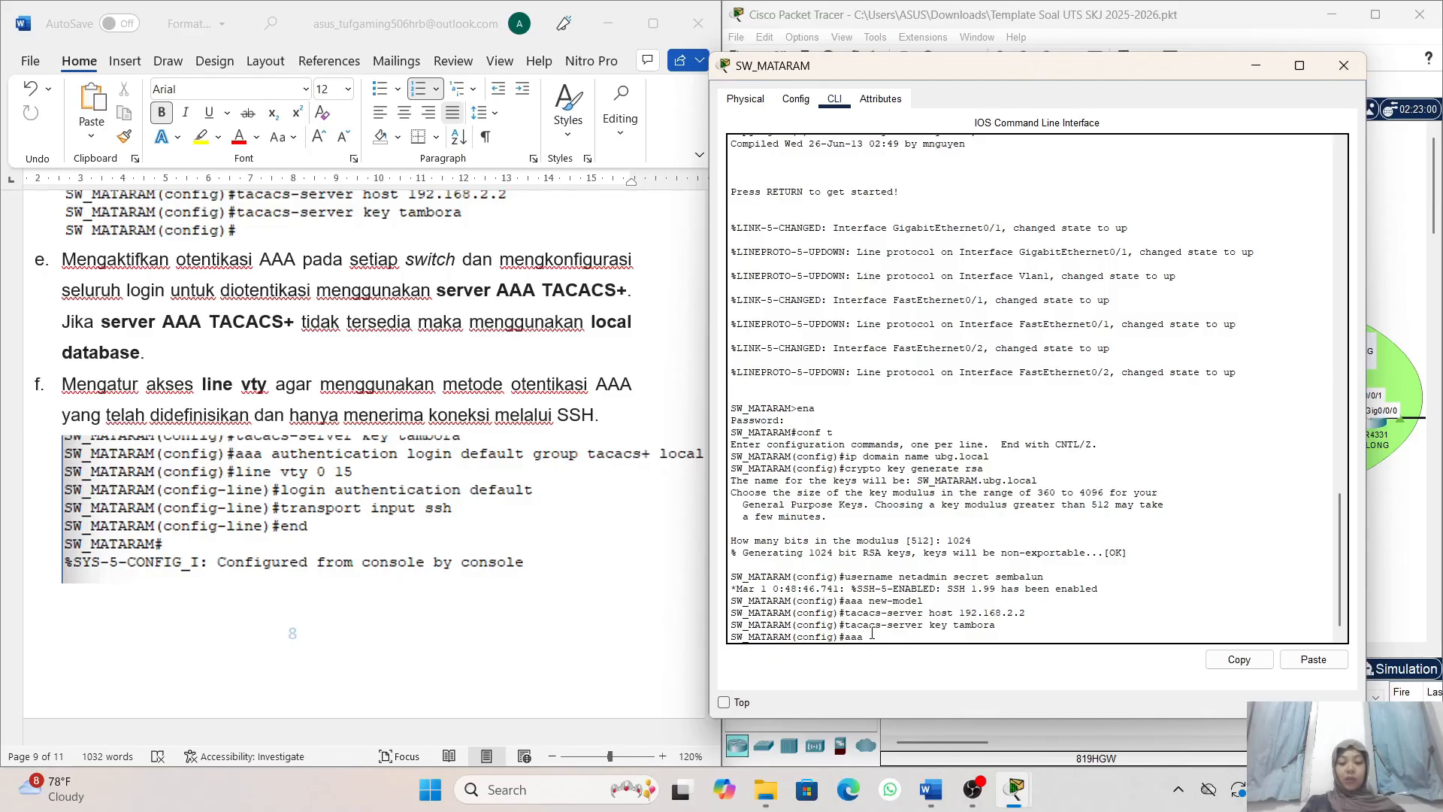
pyautogui.write(' aut')
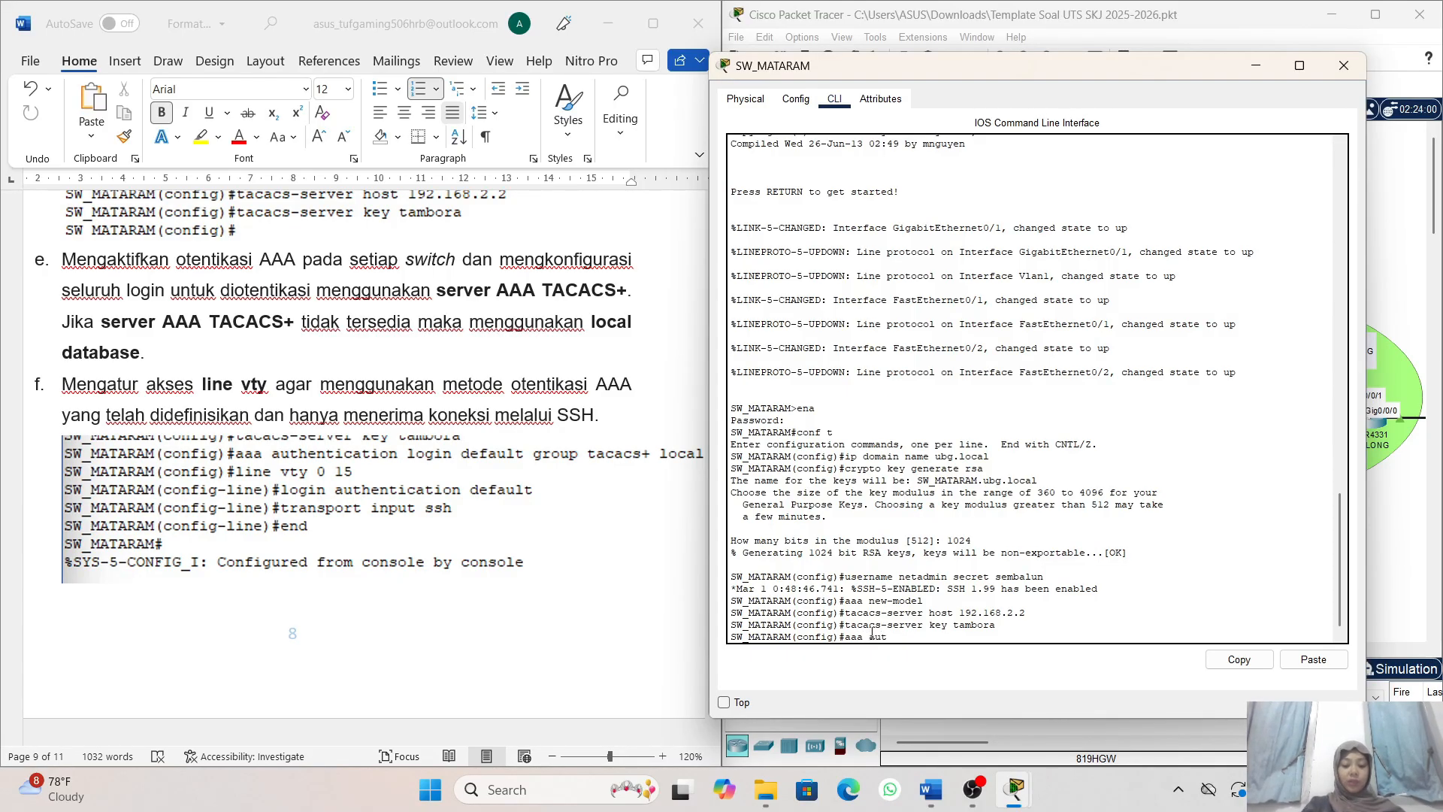
pyautogui.write('hentic')
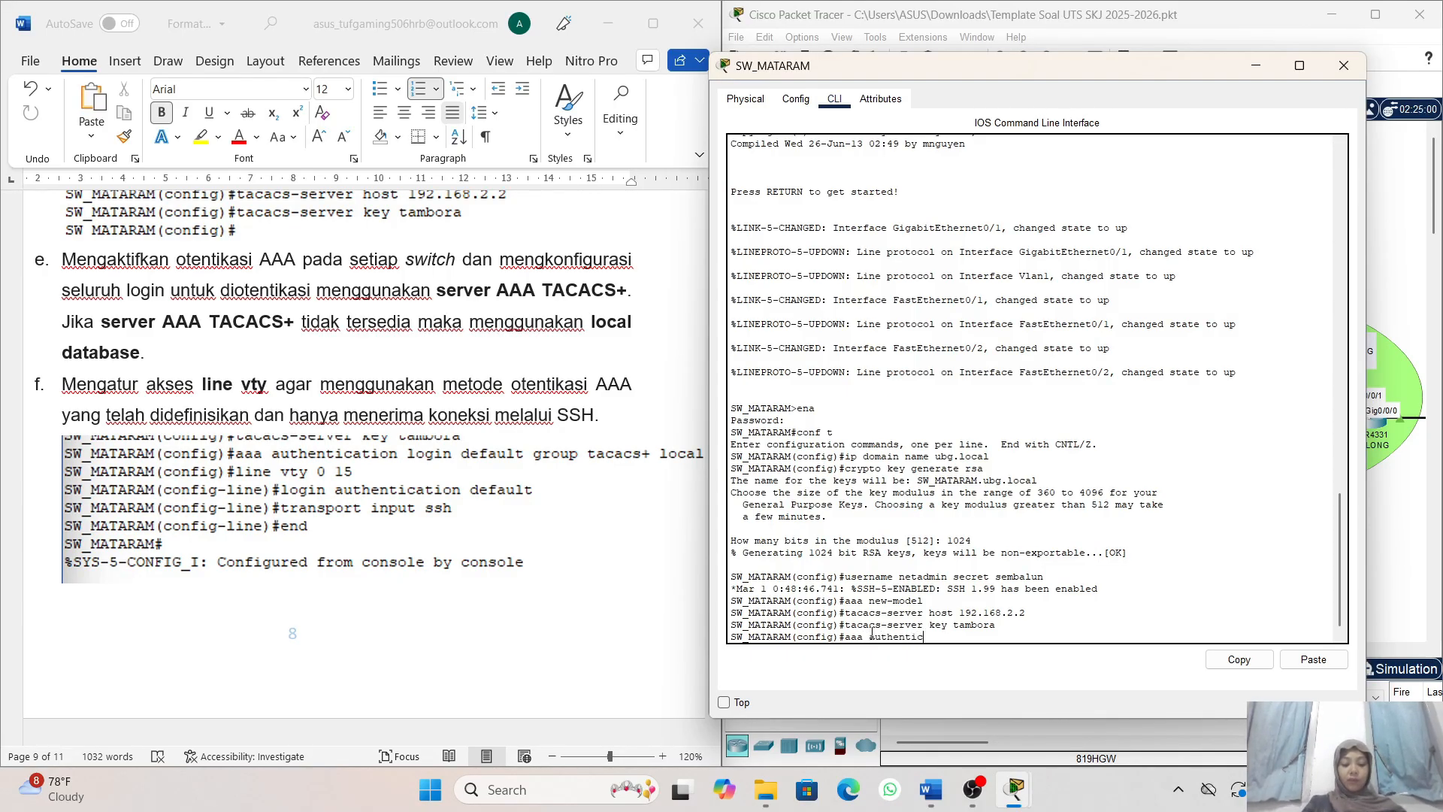
pyautogui.write('ation')
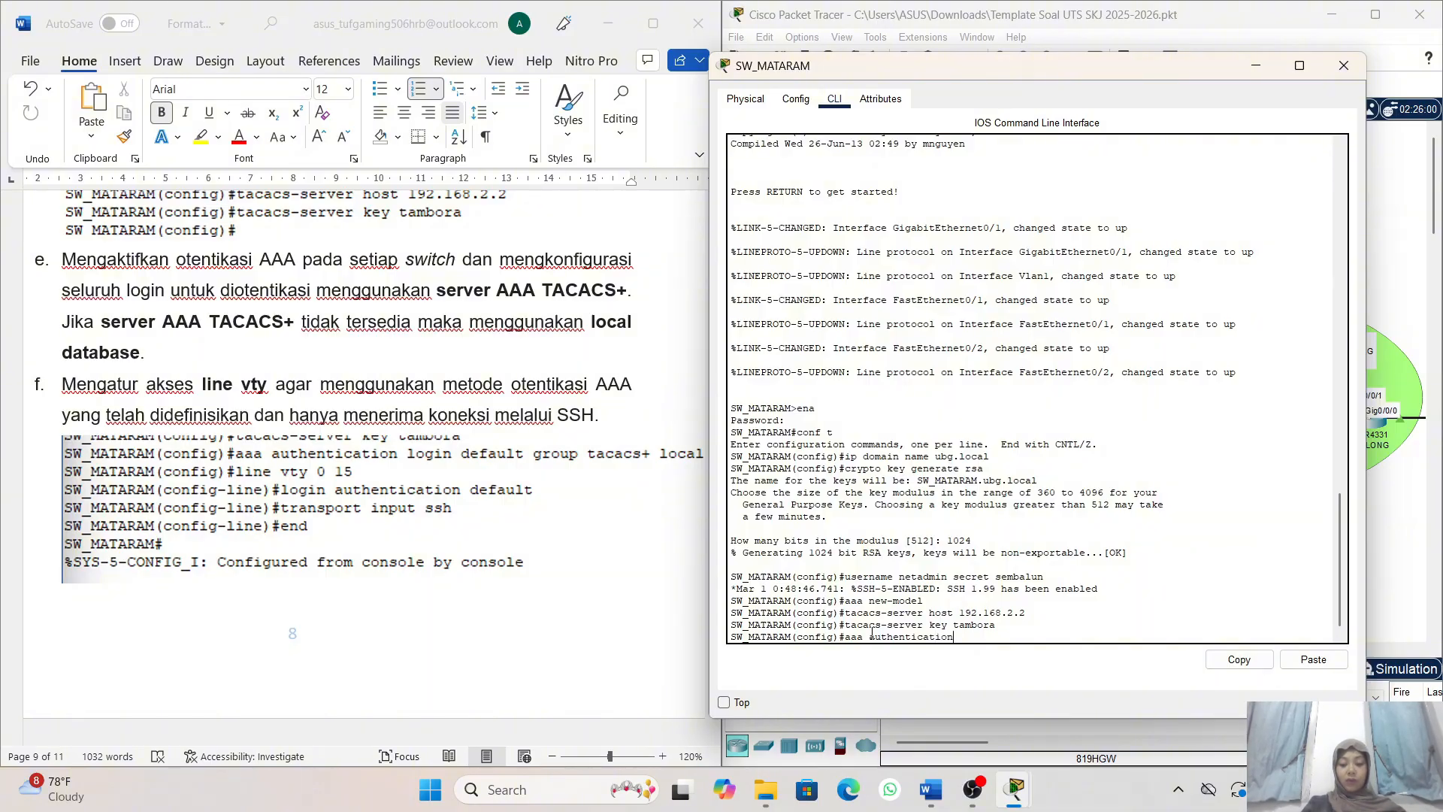
pyautogui.write(' login default')
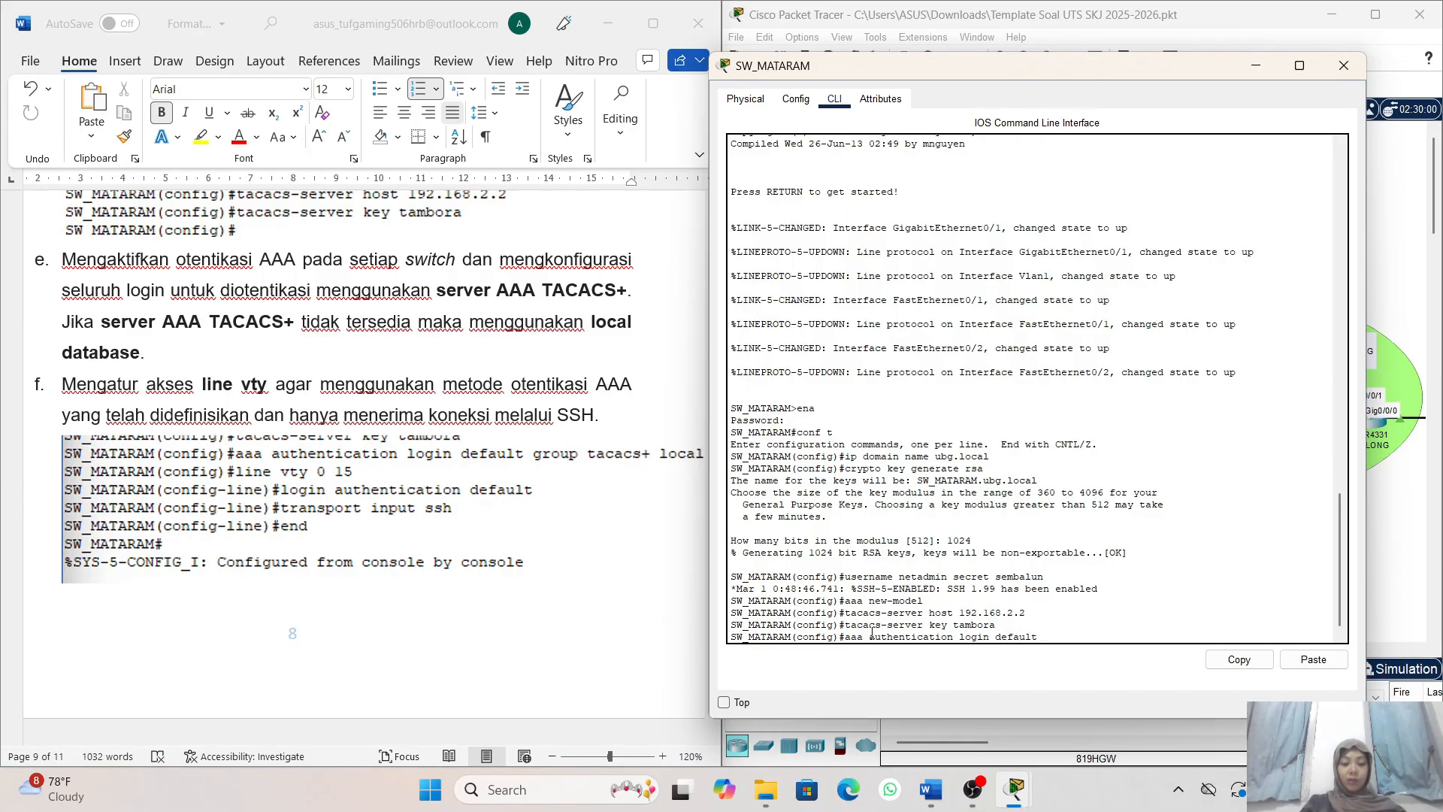
pyautogui.write(' group tacacs+')
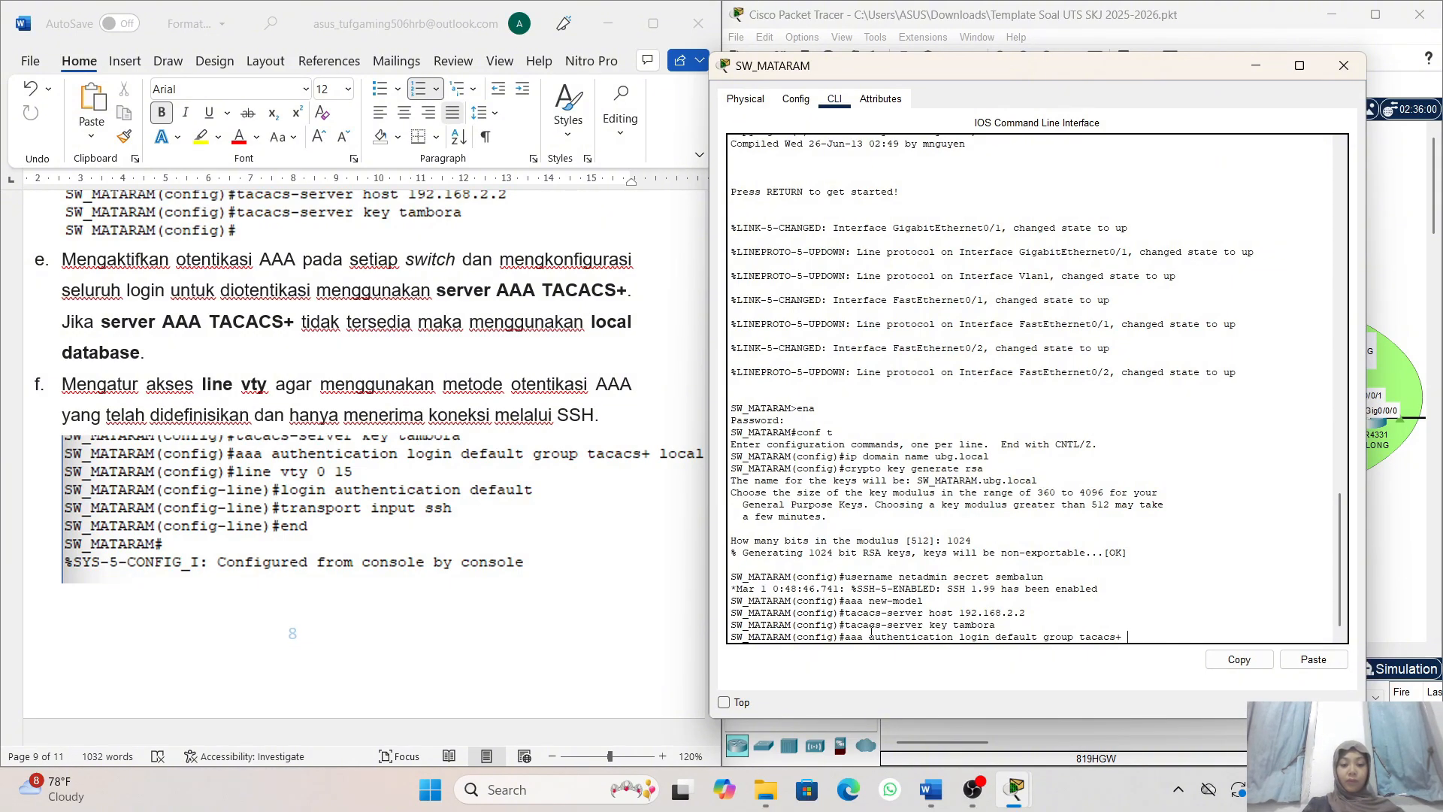
pyautogui.write(' local')
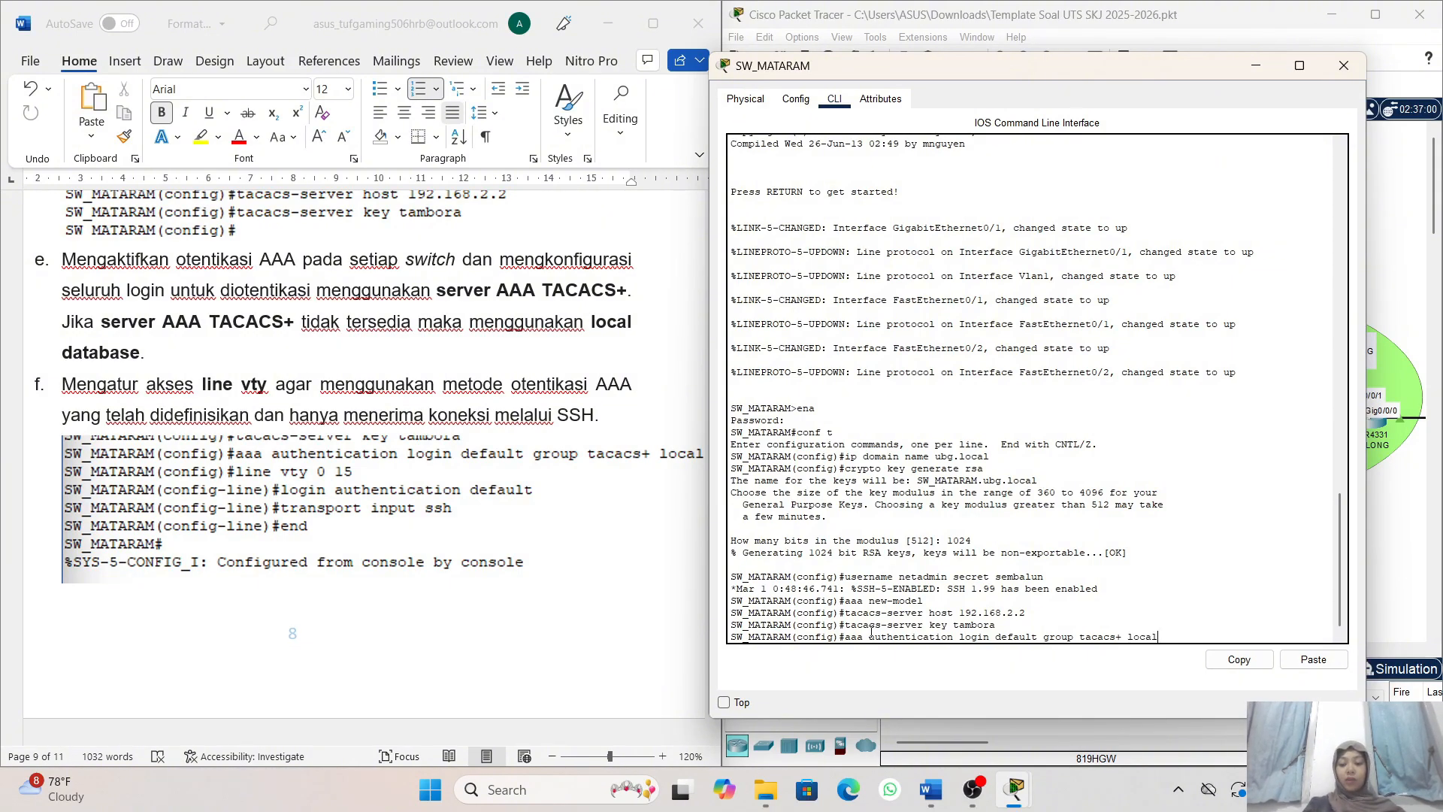
pyautogui.press('Return')
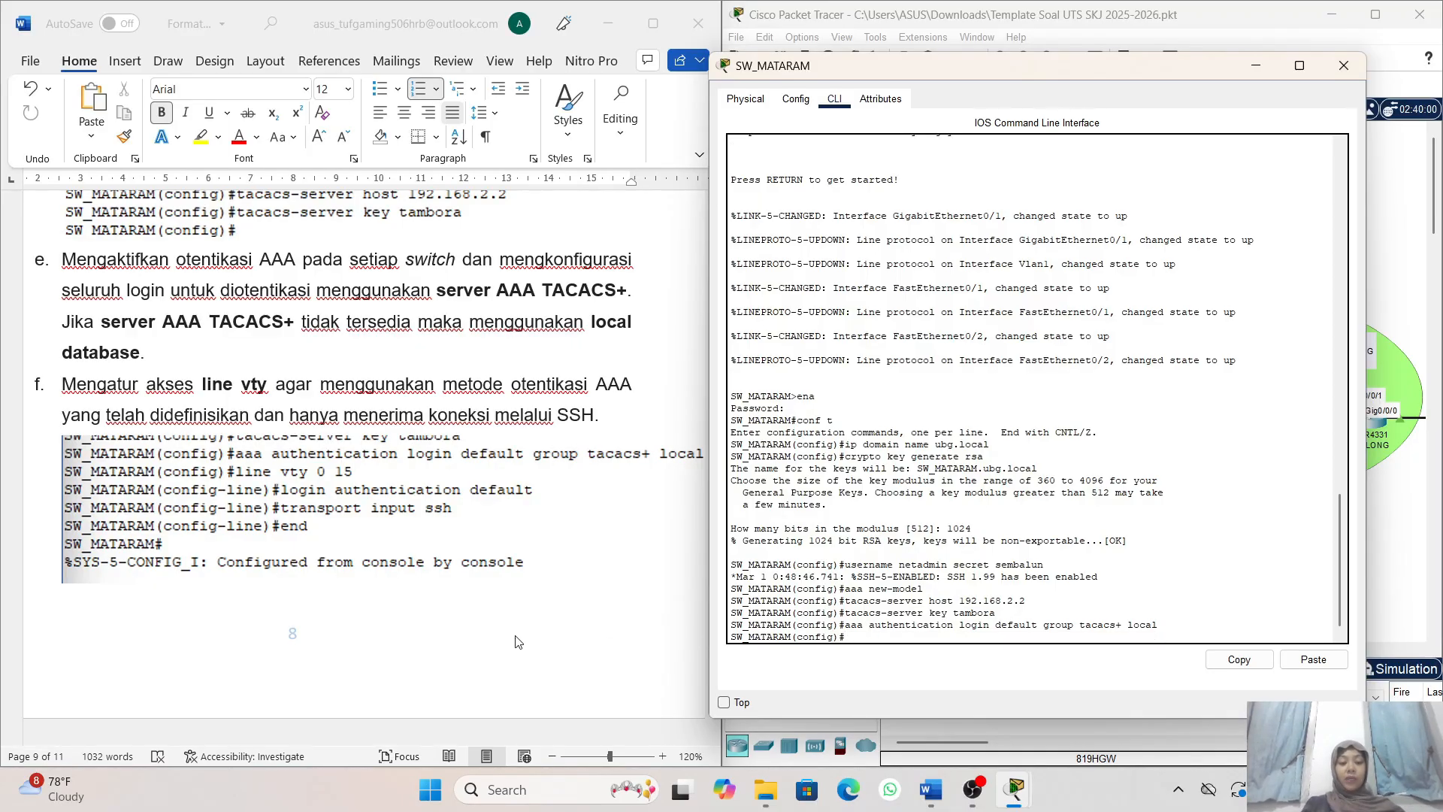
# - Enter line configuration for vty lines 0 to 15 on SW_MATARAM
pyautogui.hscroll(-1, 517, 641)
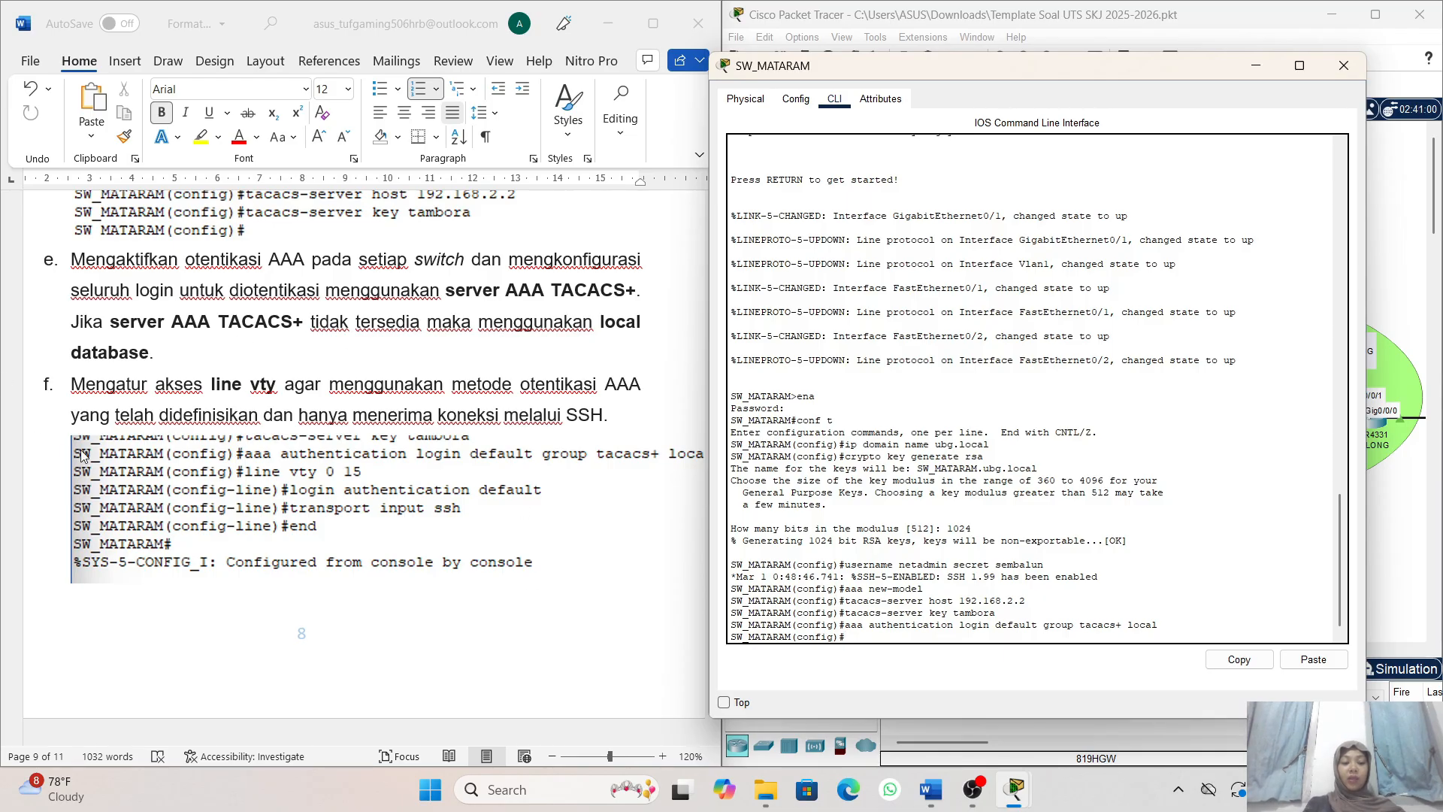
pyautogui.scroll(-1, 311, 421)
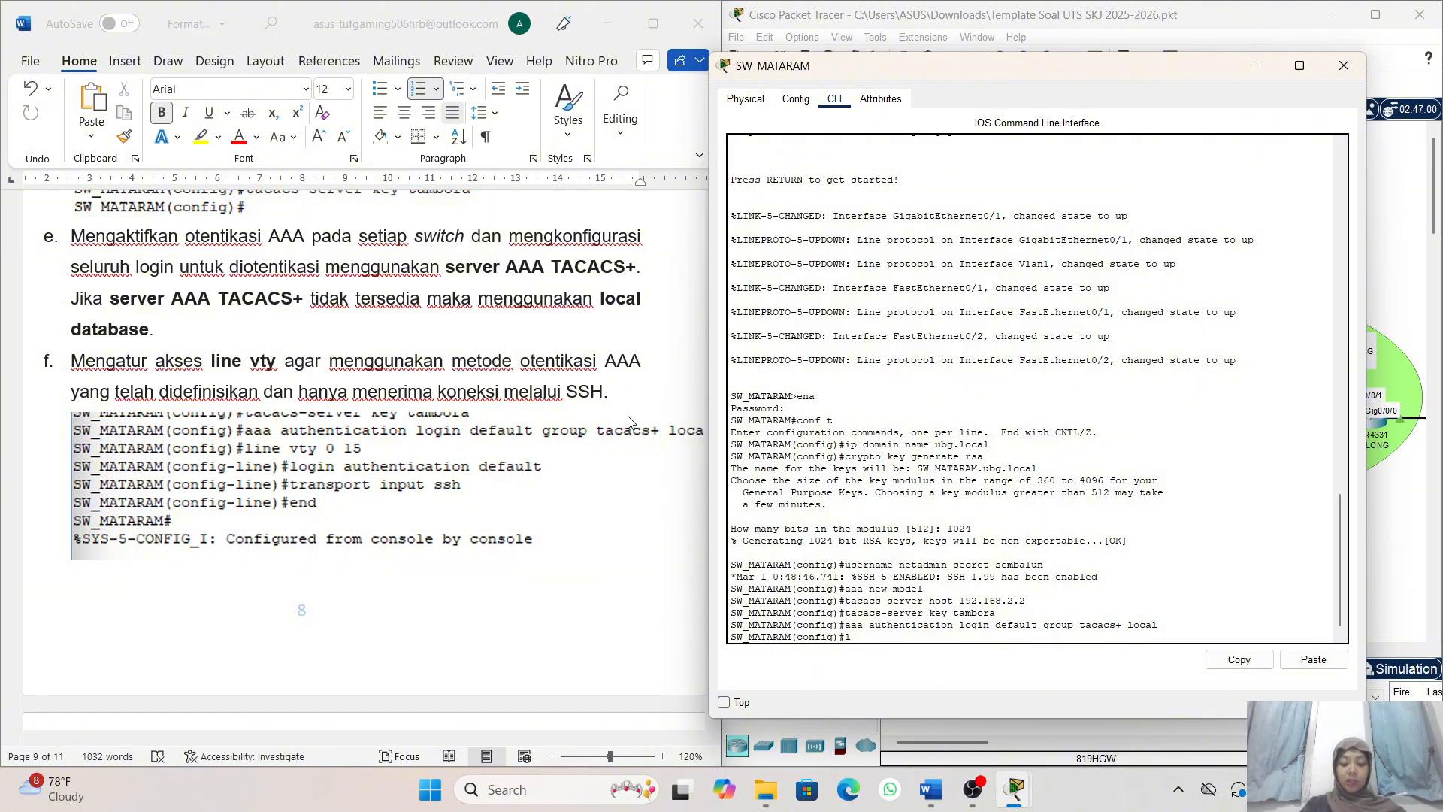
pyautogui.write('ine v')
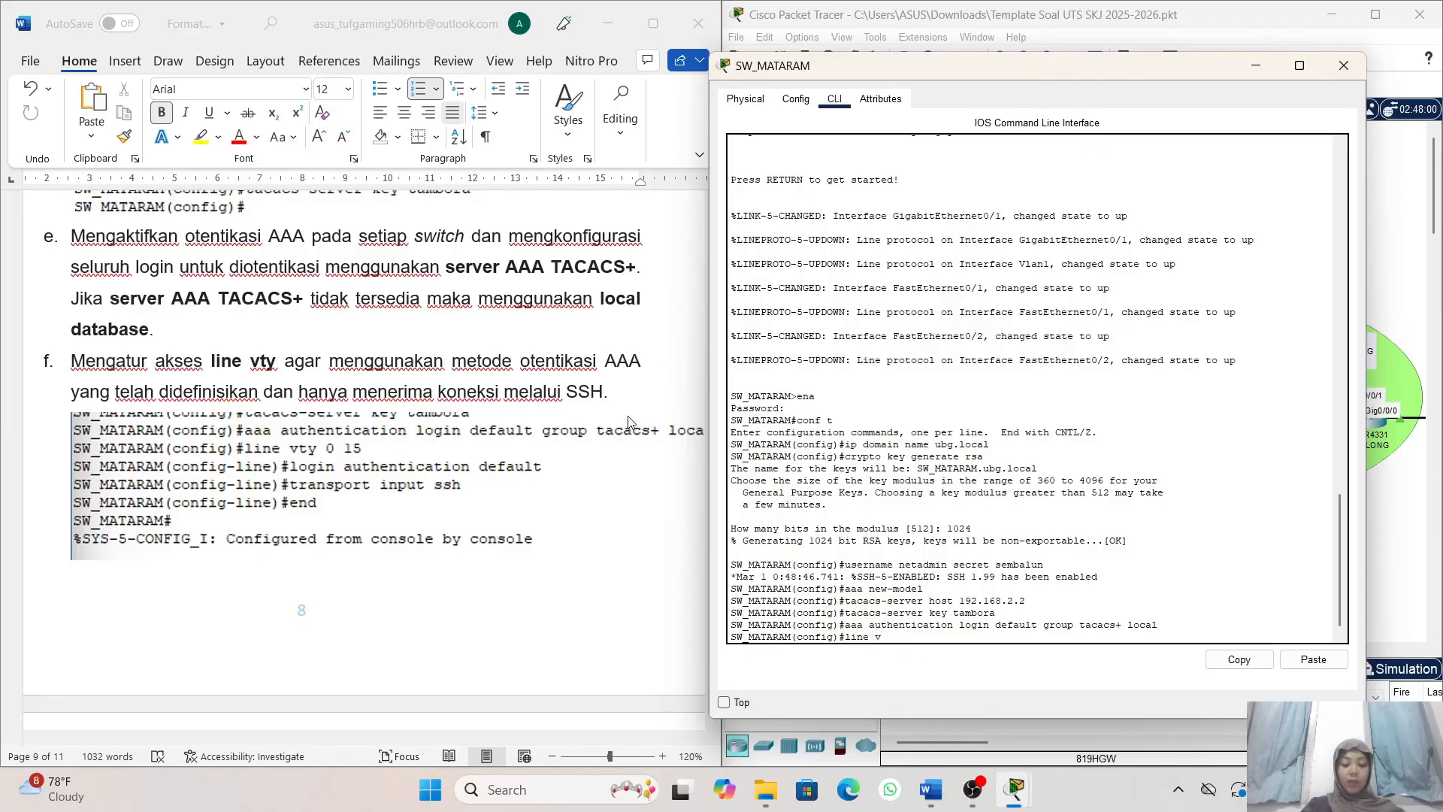
pyautogui.write('ty 0 1')
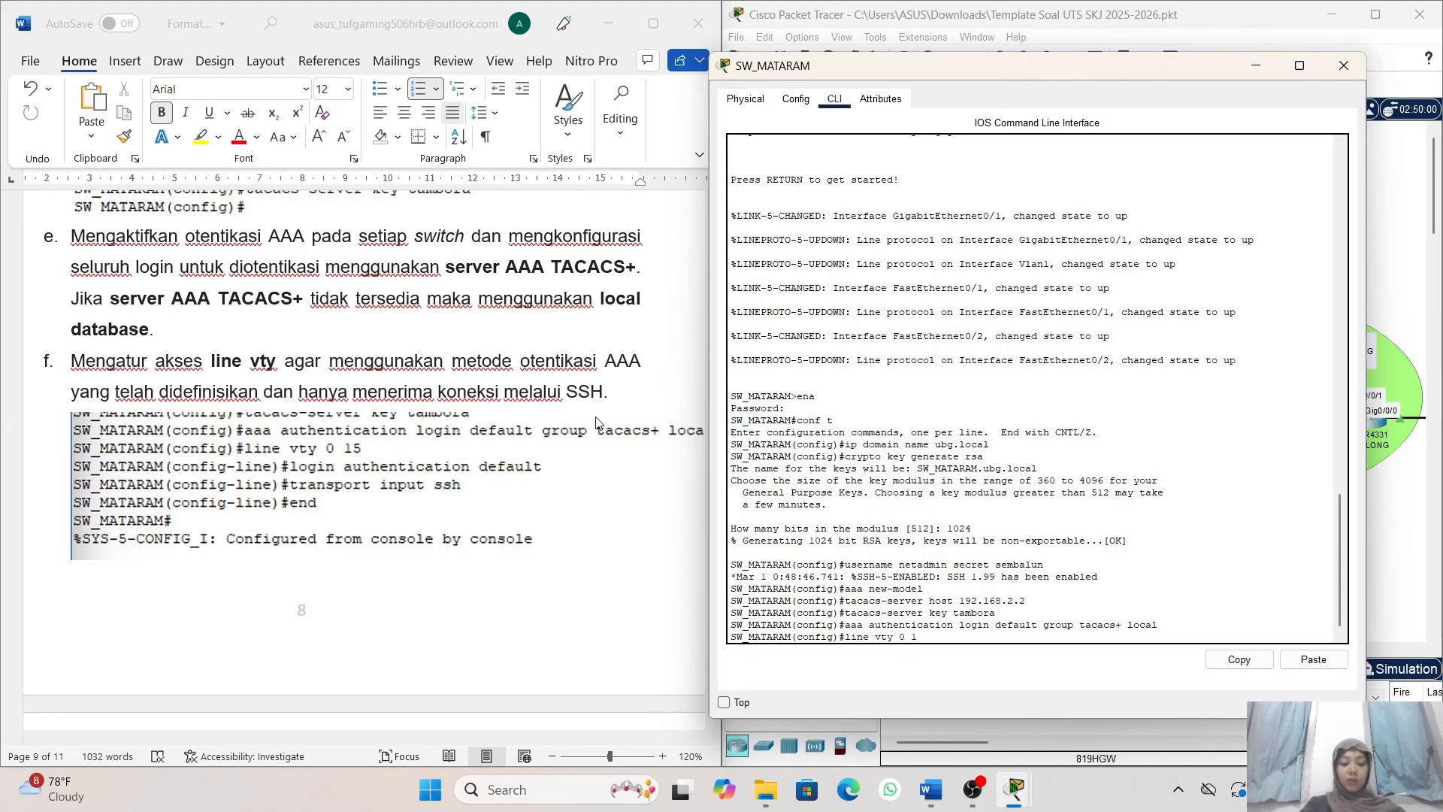
pyautogui.write('5')
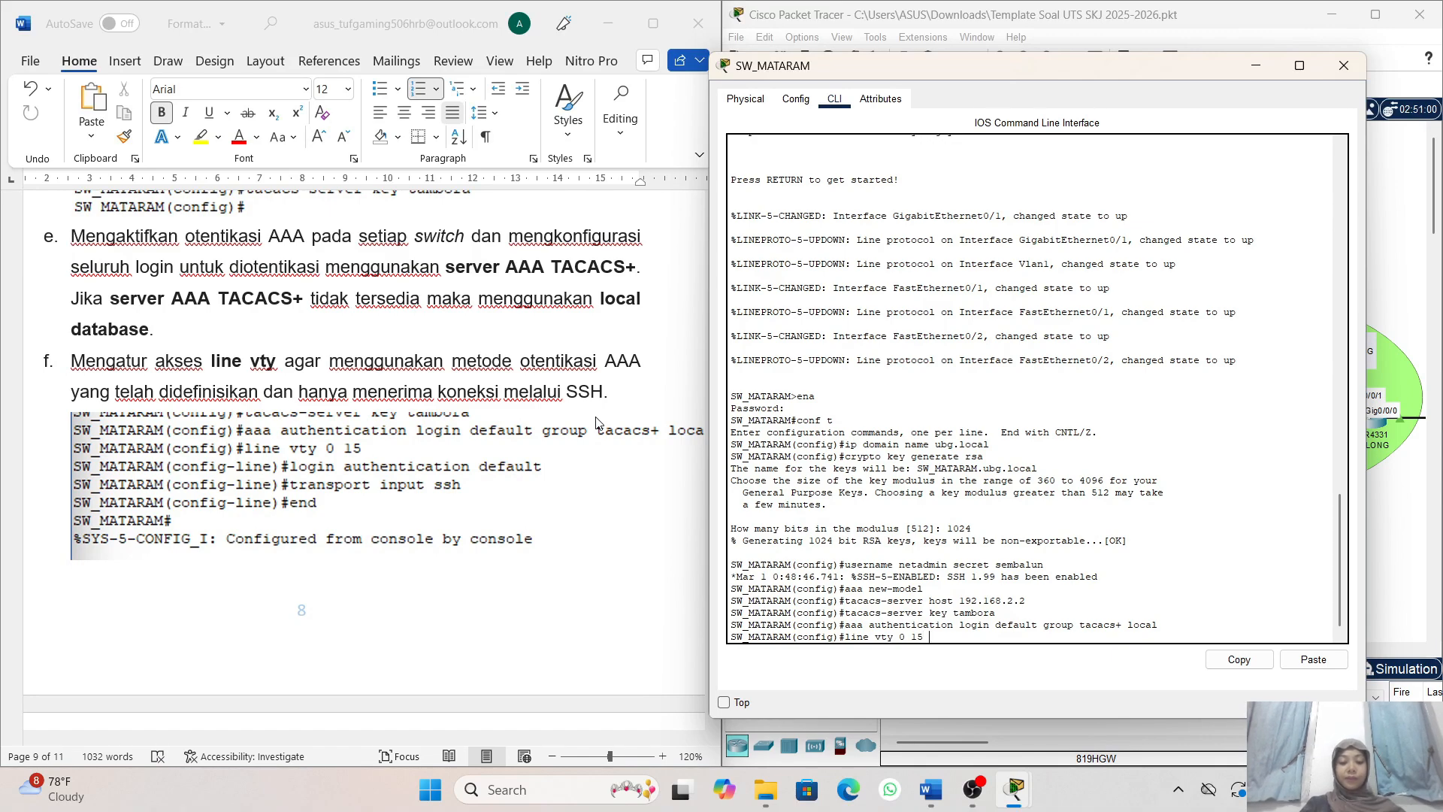
pyautogui.press('Return')
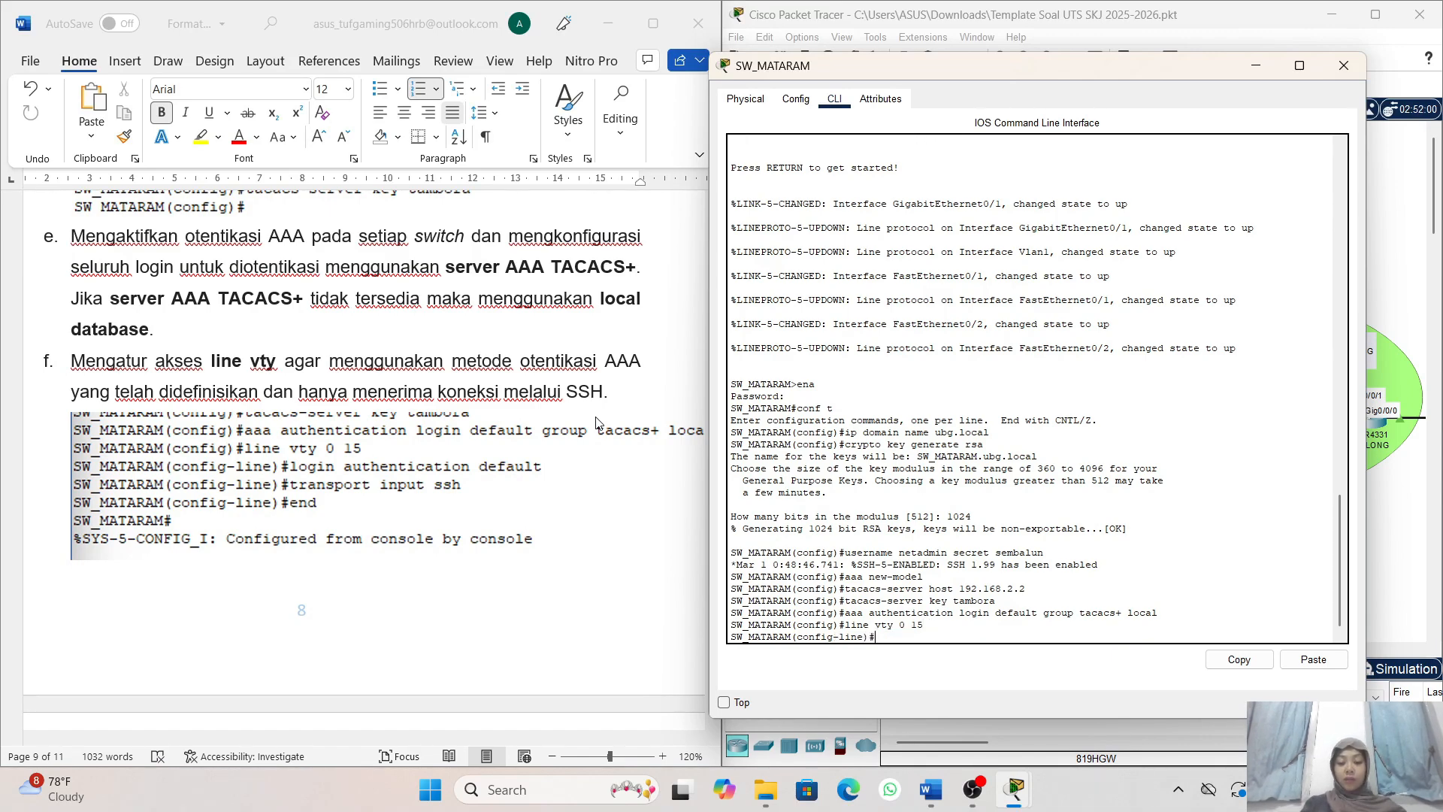
# - Apply the default AAA login authentication list to SW_MATARAM's vty lines with login authentication default
pyautogui.write('logi')
pyautogui.write('n')
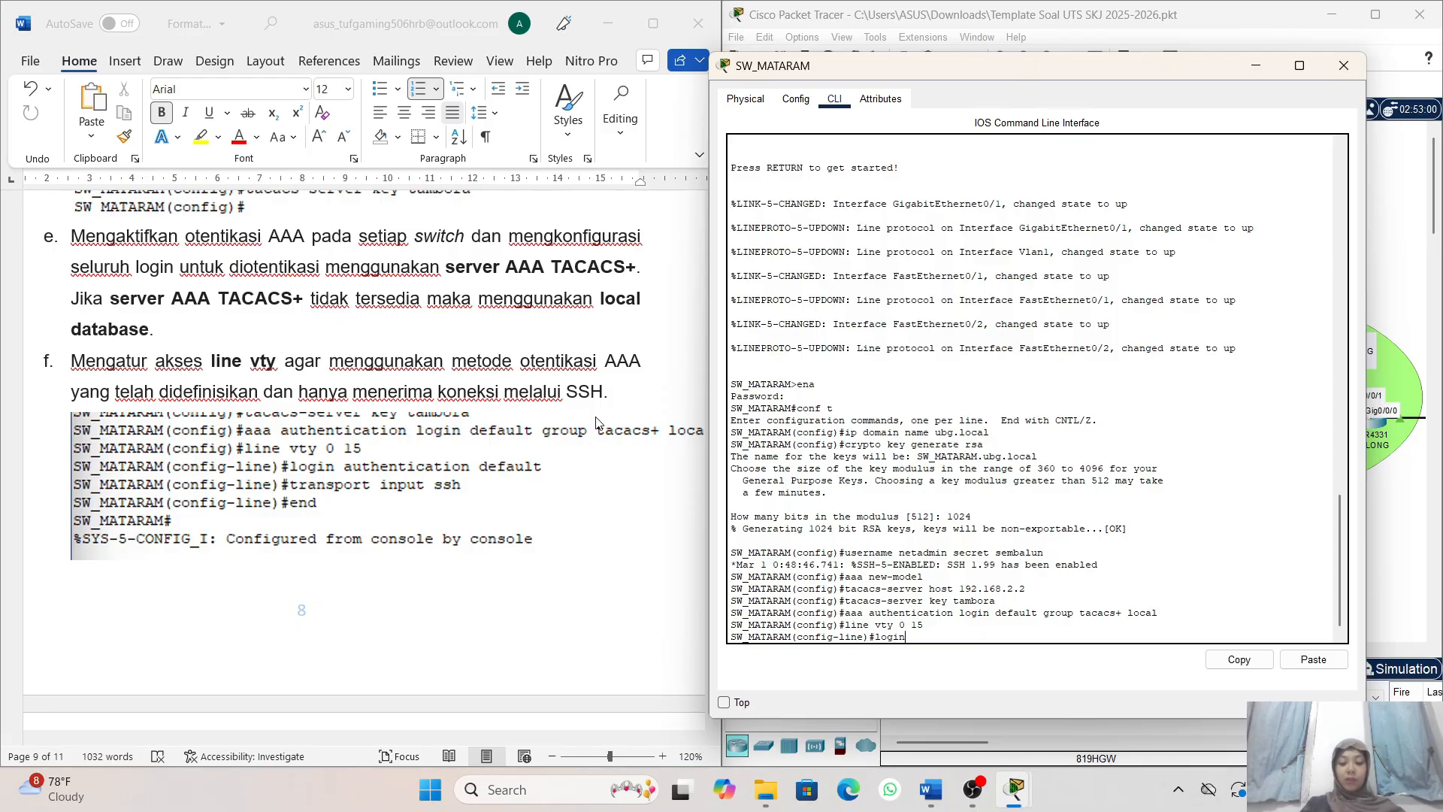
pyautogui.write(' au')
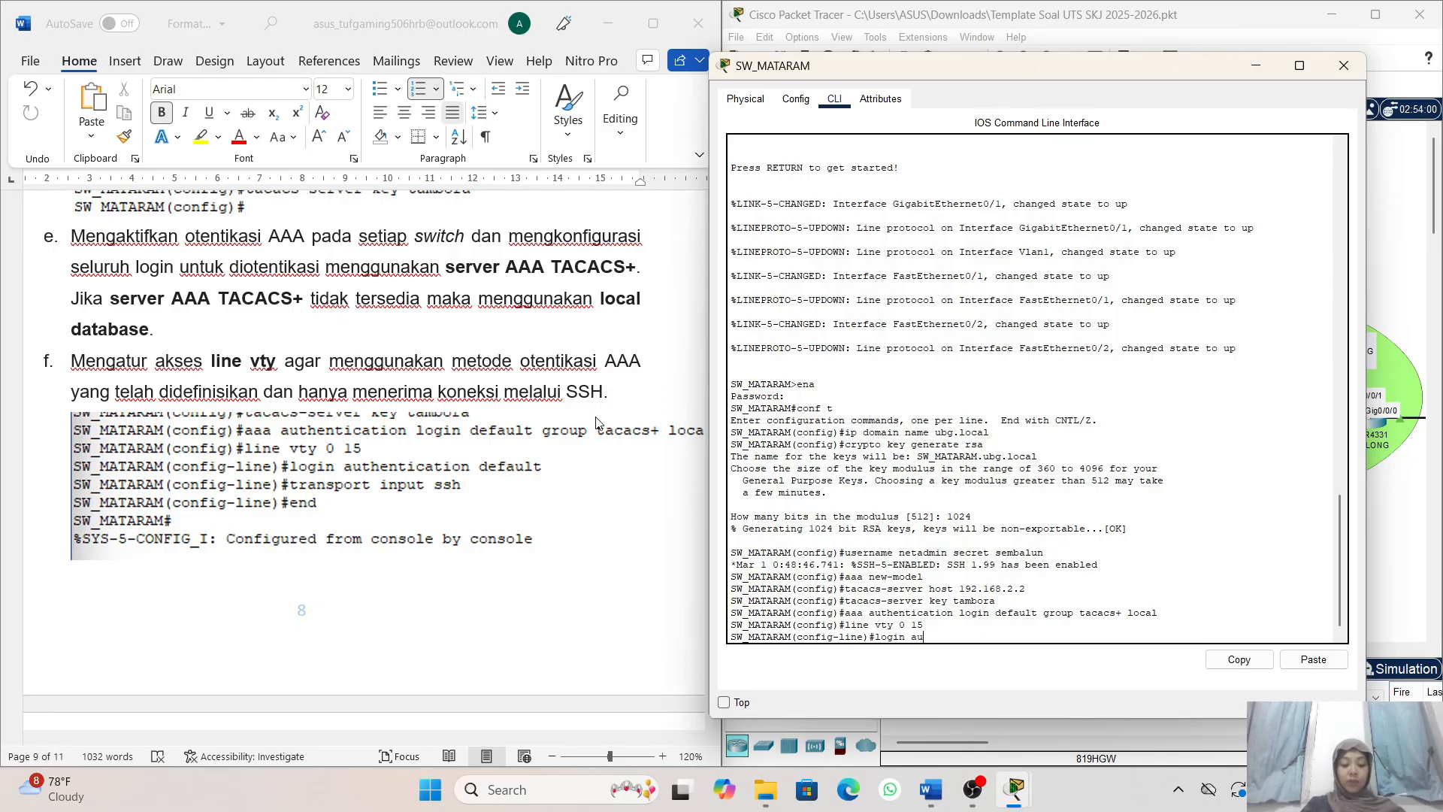
pyautogui.write('then')
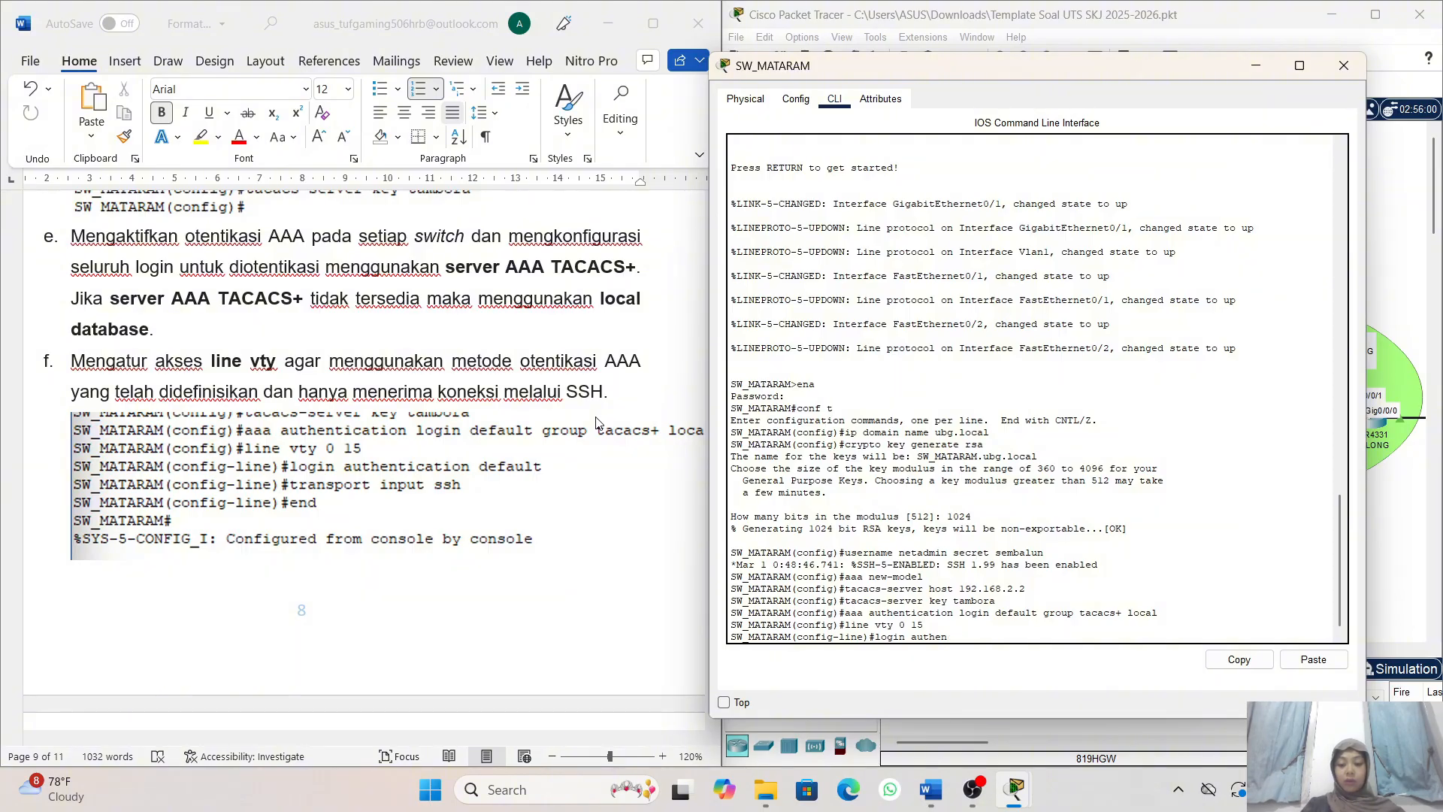
pyautogui.write('ticat')
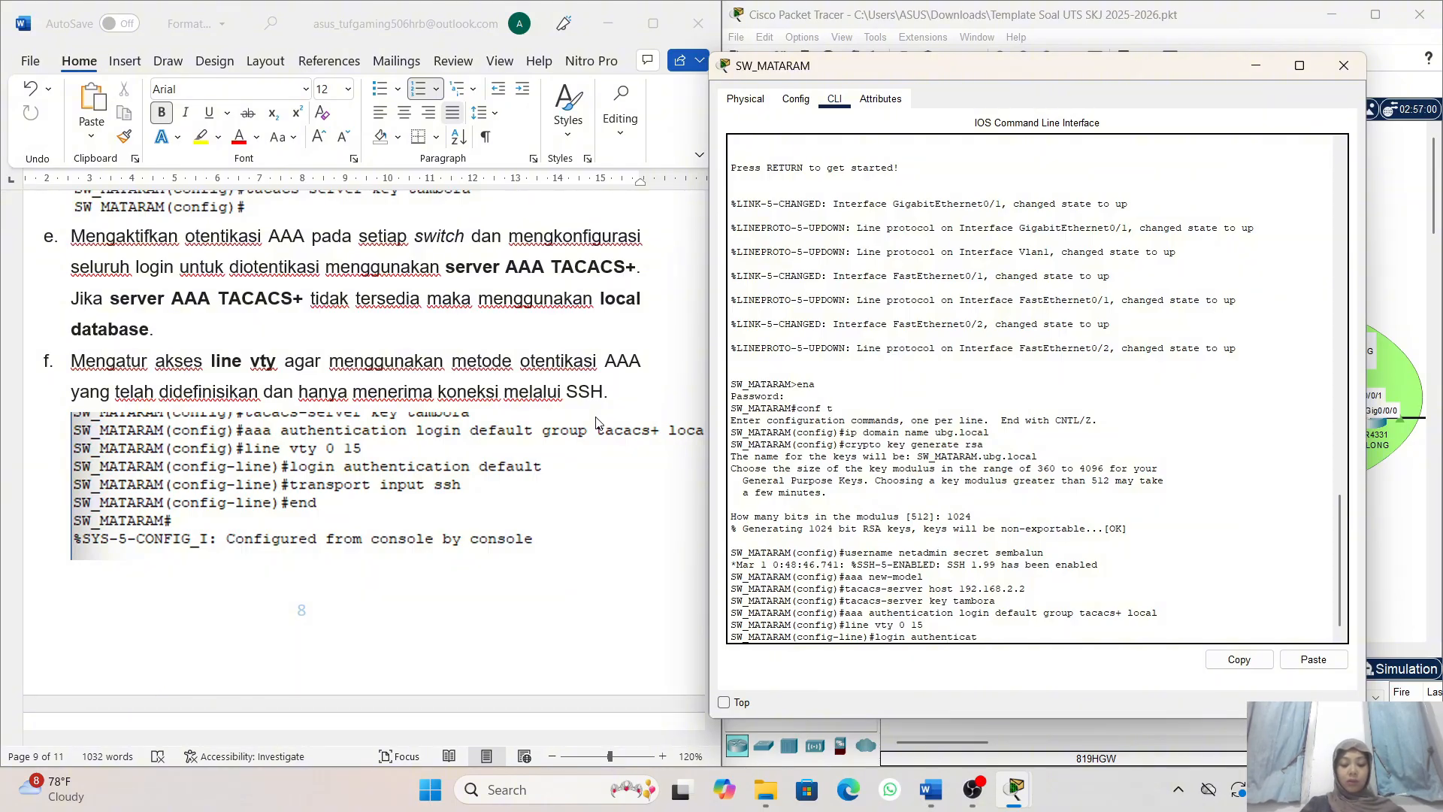
pyautogui.write('ion d')
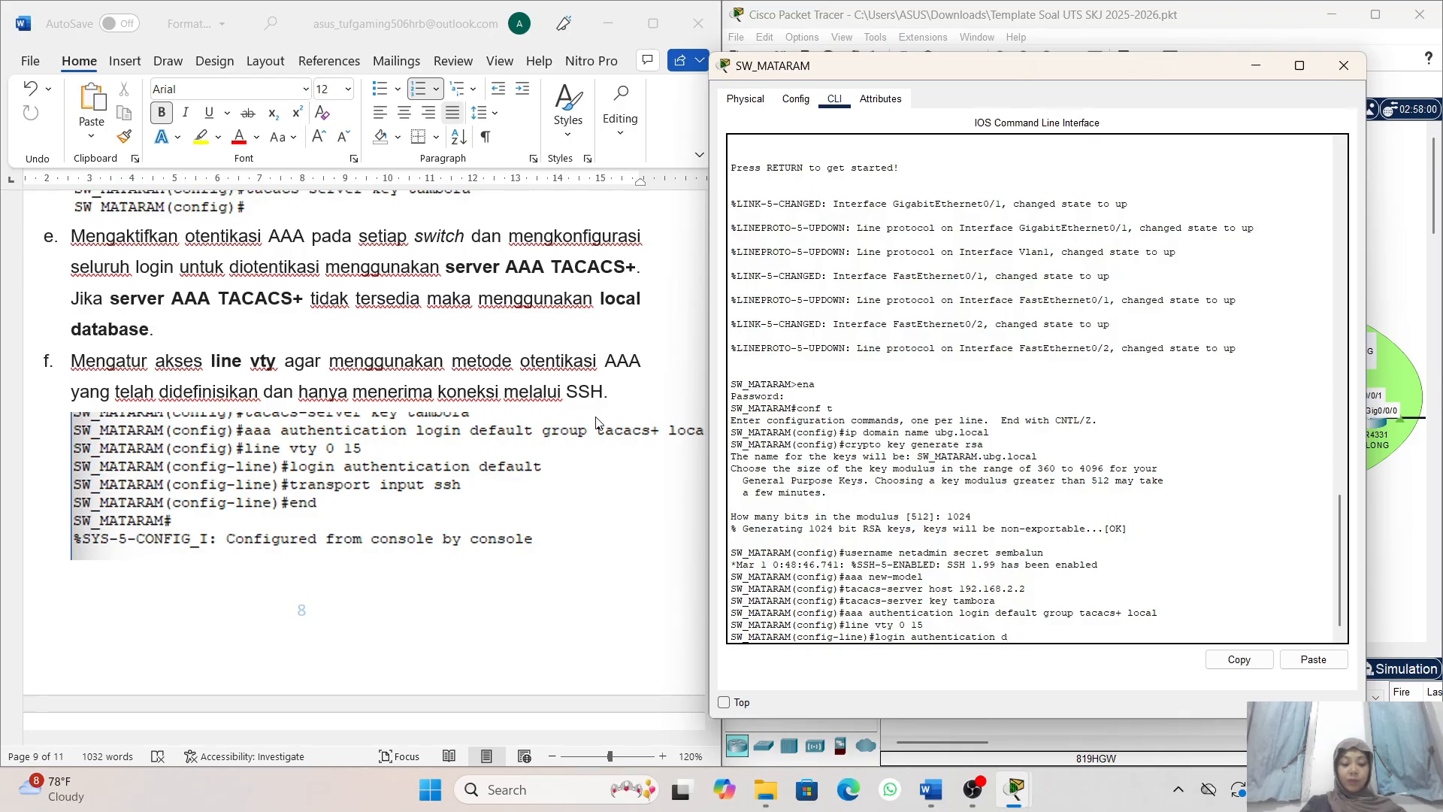
pyautogui.write('efault')
pyautogui.press('Return')
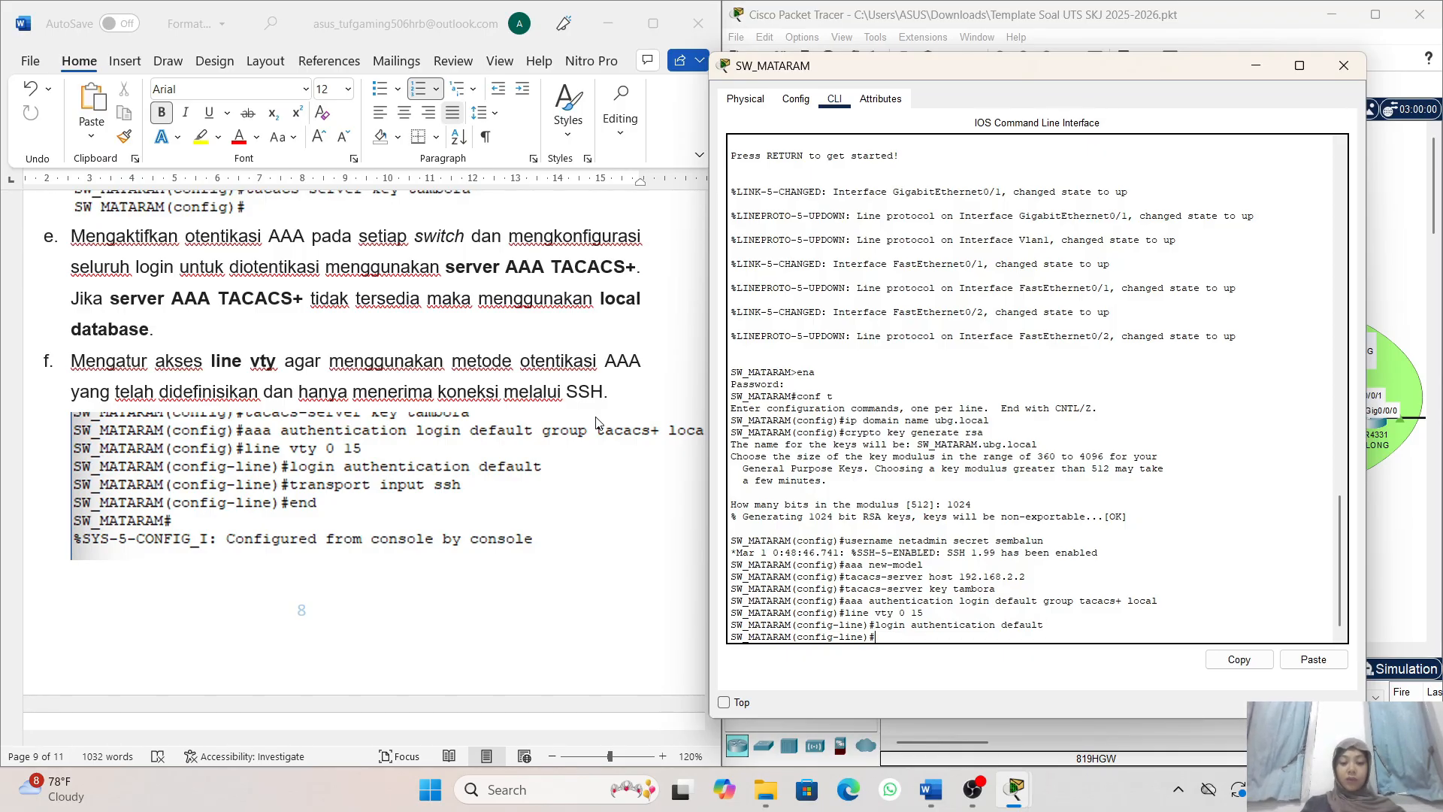
# - Restrict SW_MATARAM's vty lines to SSH with transport input ssh, and end configuration mode
pyautogui.write('transport')
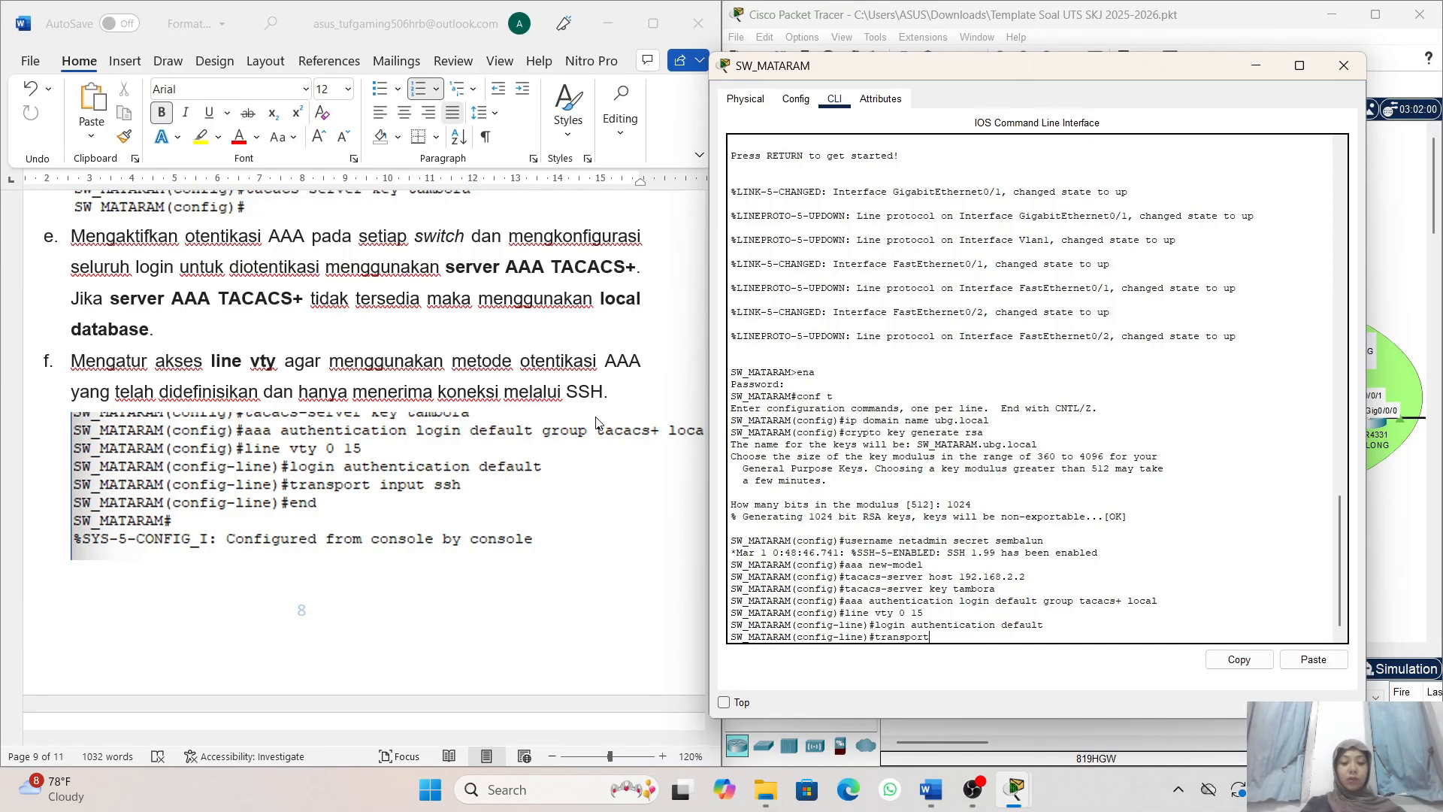
pyautogui.write(' input')
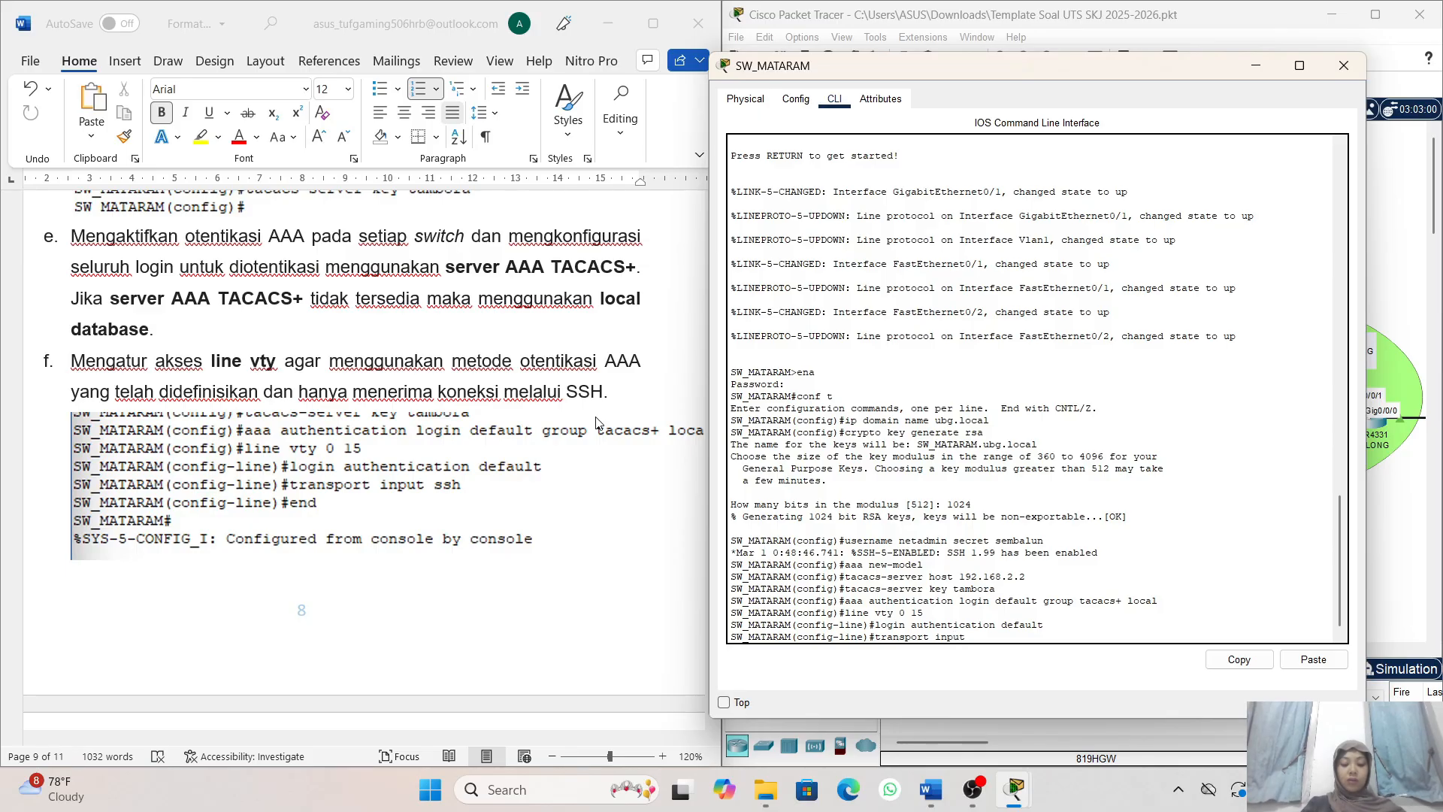
pyautogui.write(' ssh')
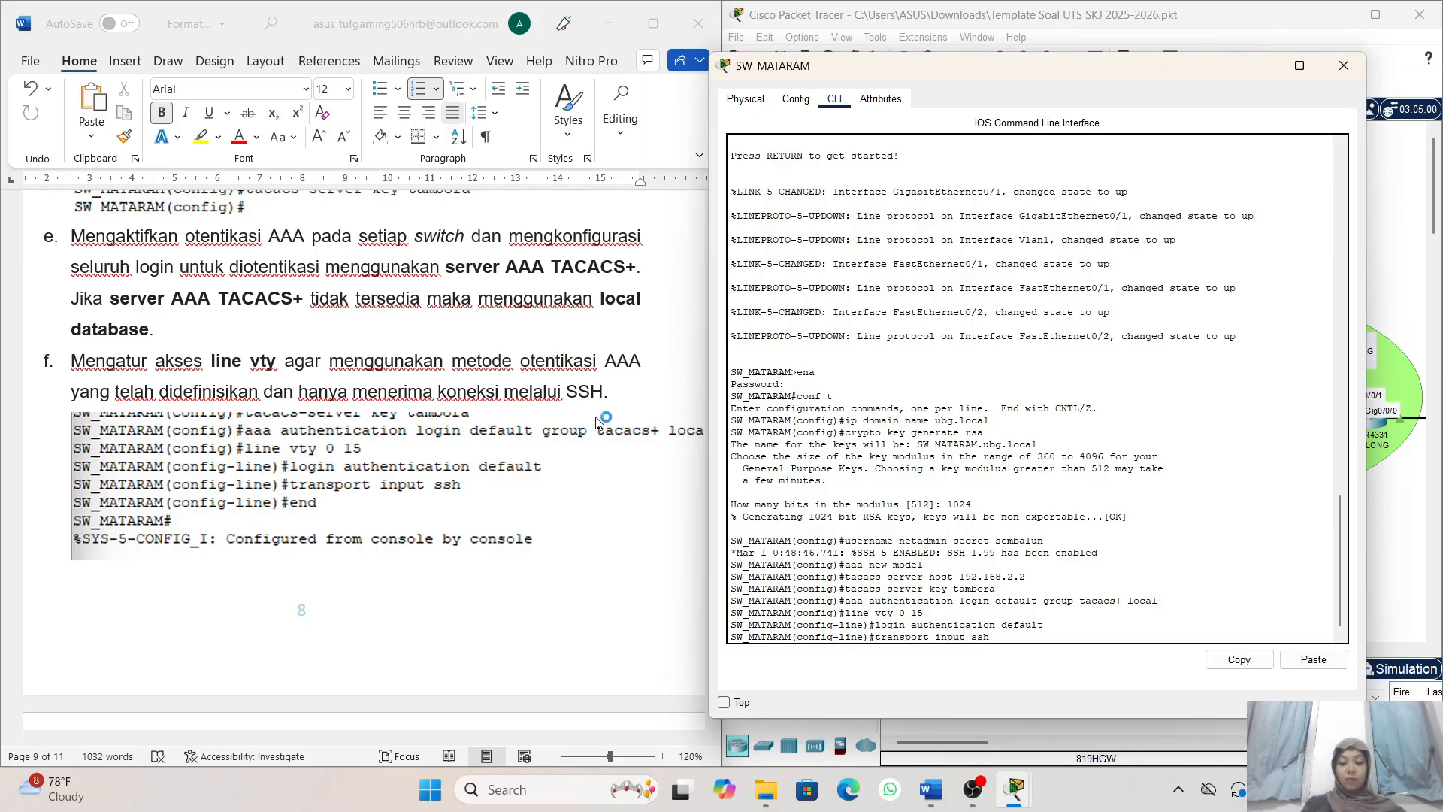
pyautogui.press('Return')
pyautogui.write('en')
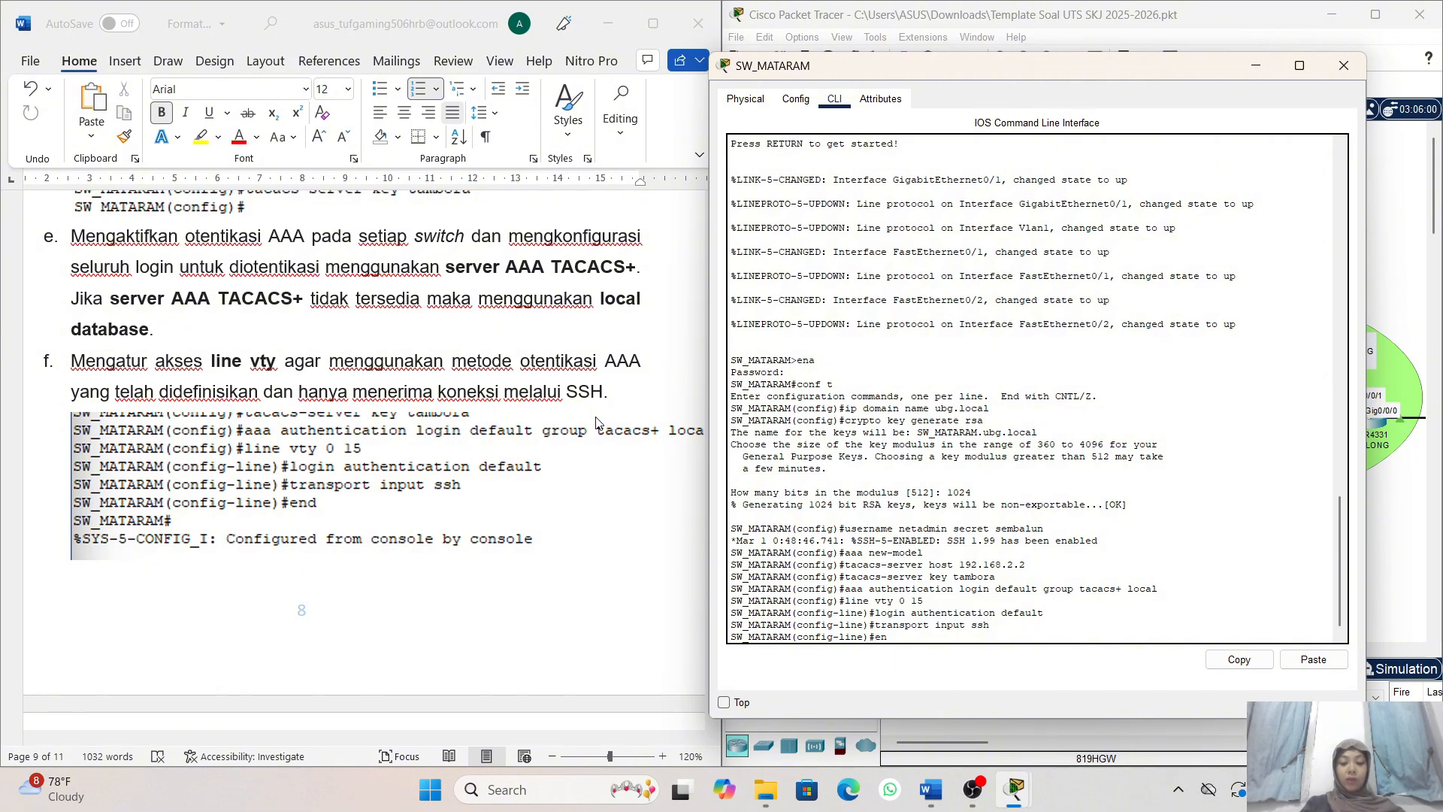
pyautogui.write('d')
pyautogui.press('Return')
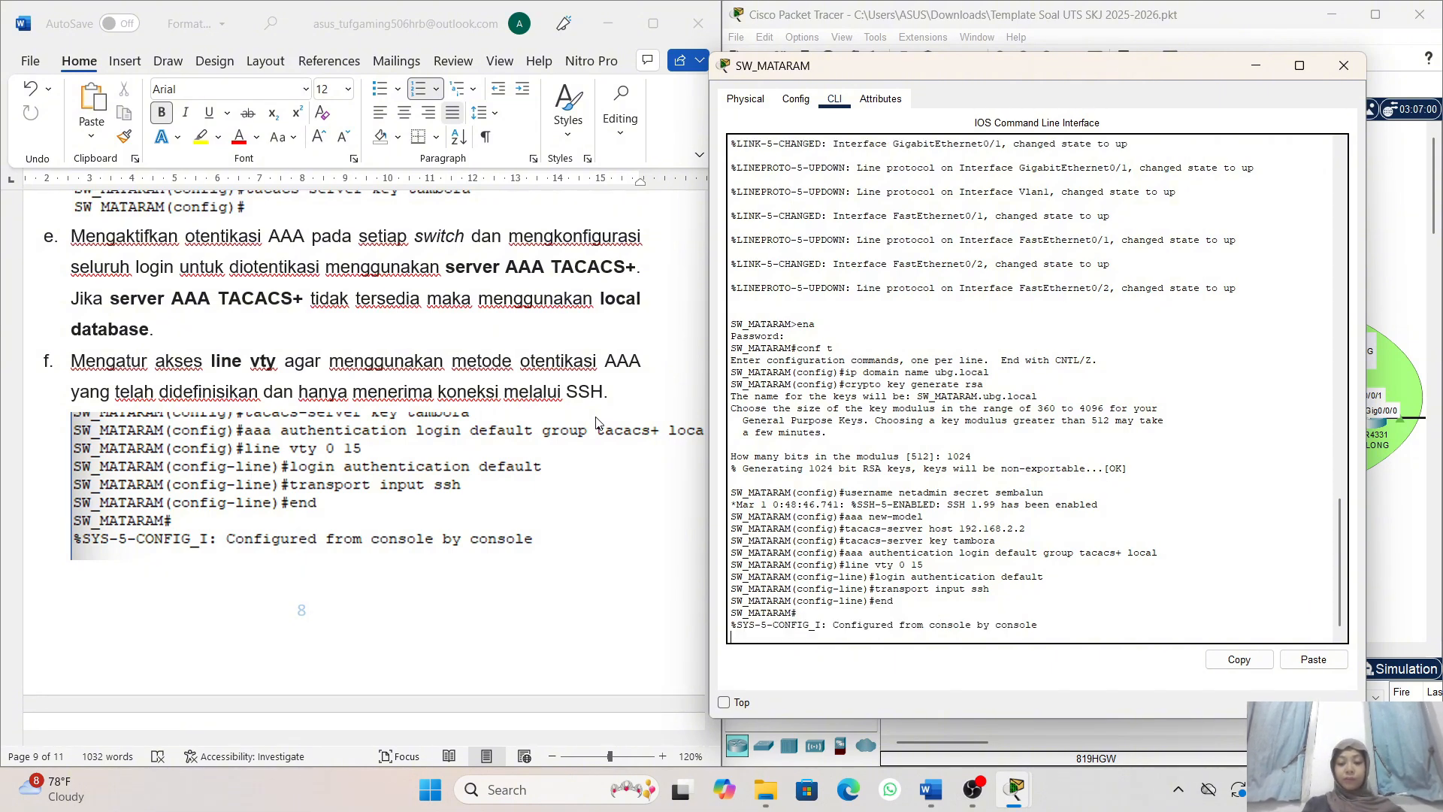
# - Review the task 8 instructions and sample commands for the SSH server setup on SW_MATARAM and SW_SELONG
pyautogui.scroll(-5, 323, 313)
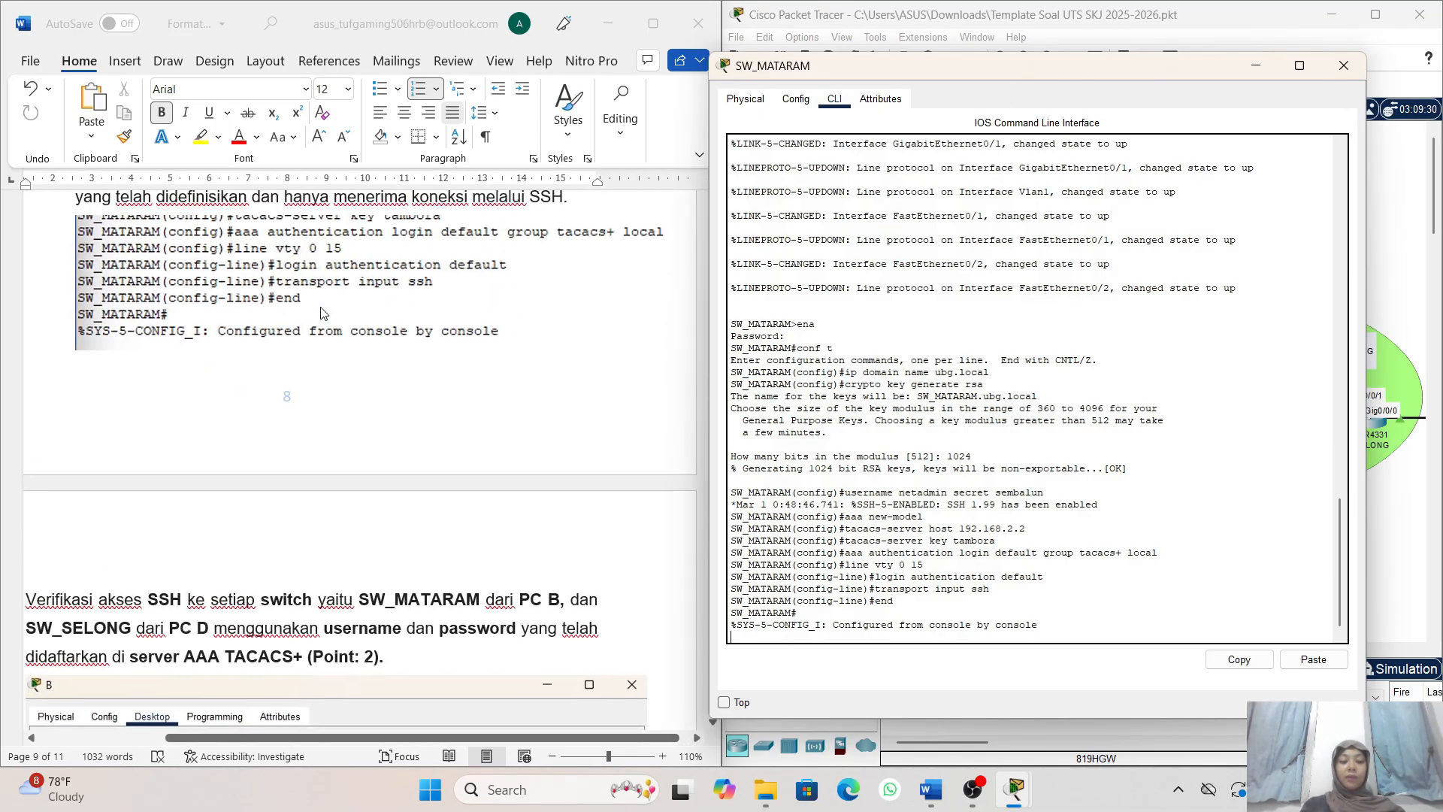
pyautogui.scroll(7, 323, 313)
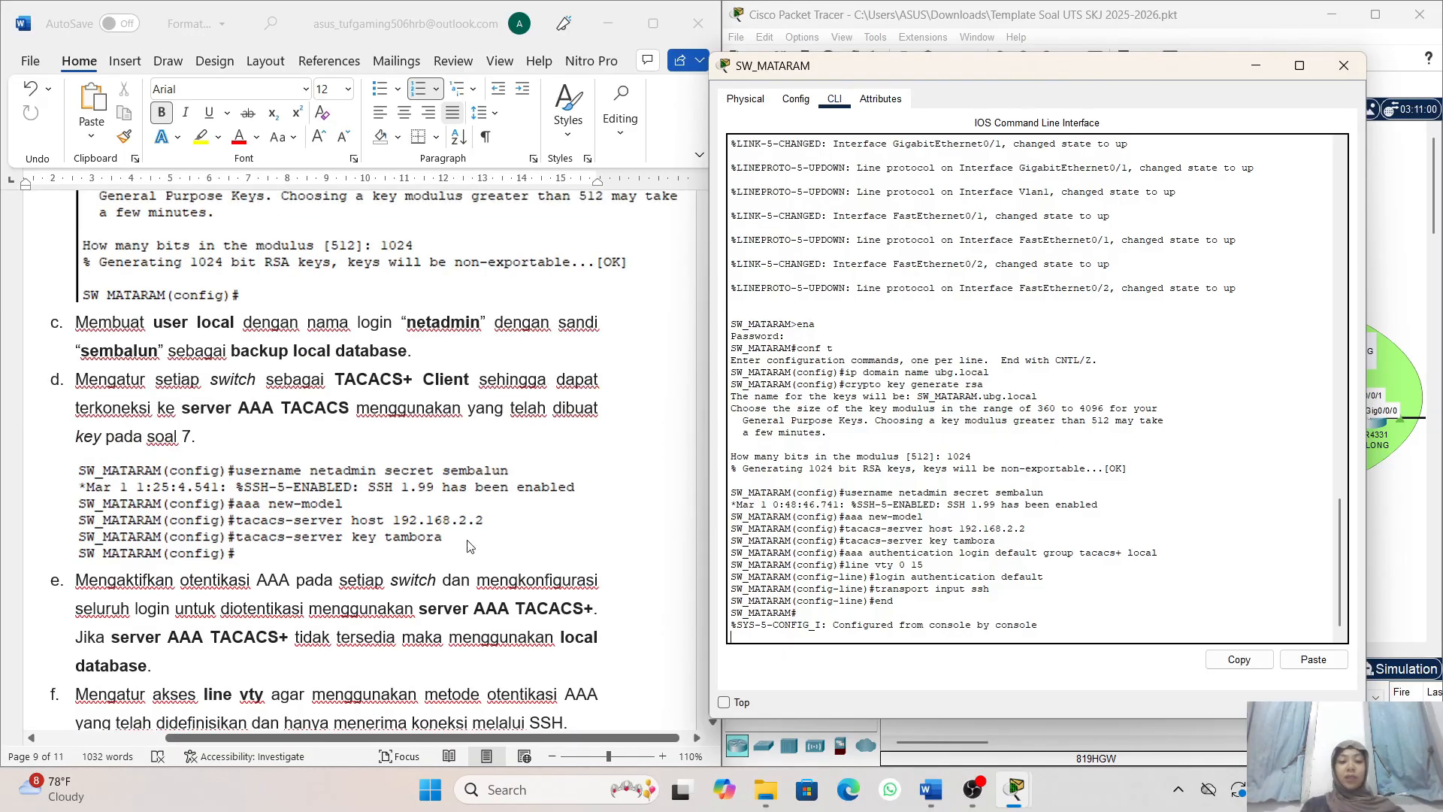
pyautogui.scroll(4, 469, 547)
pyautogui.hscroll(-1, 470, 546)
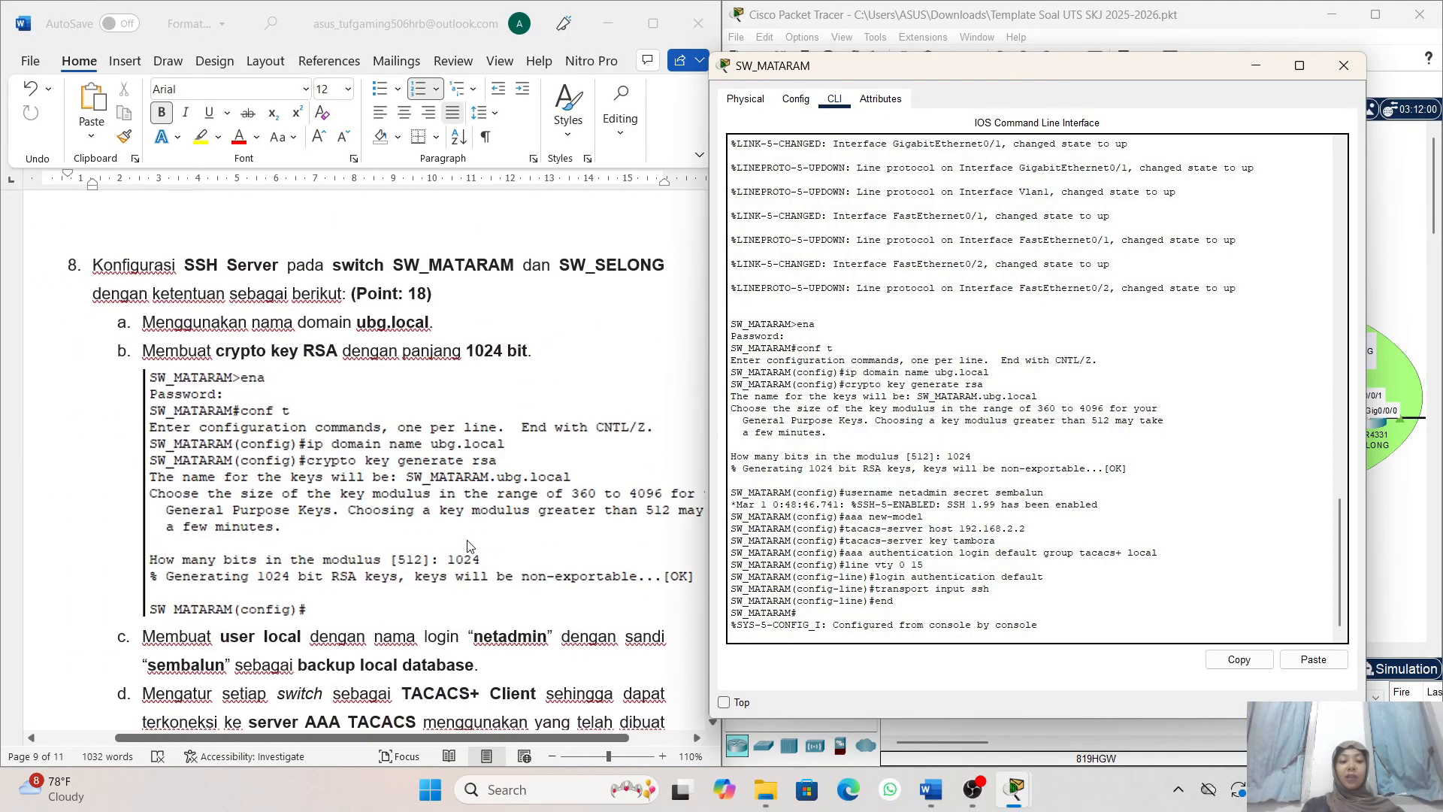
pyautogui.scroll(-2, 469, 546)
pyautogui.scroll(2, 470, 546)
pyautogui.scroll(-2, 470, 546)
pyautogui.scroll(2, 470, 547)
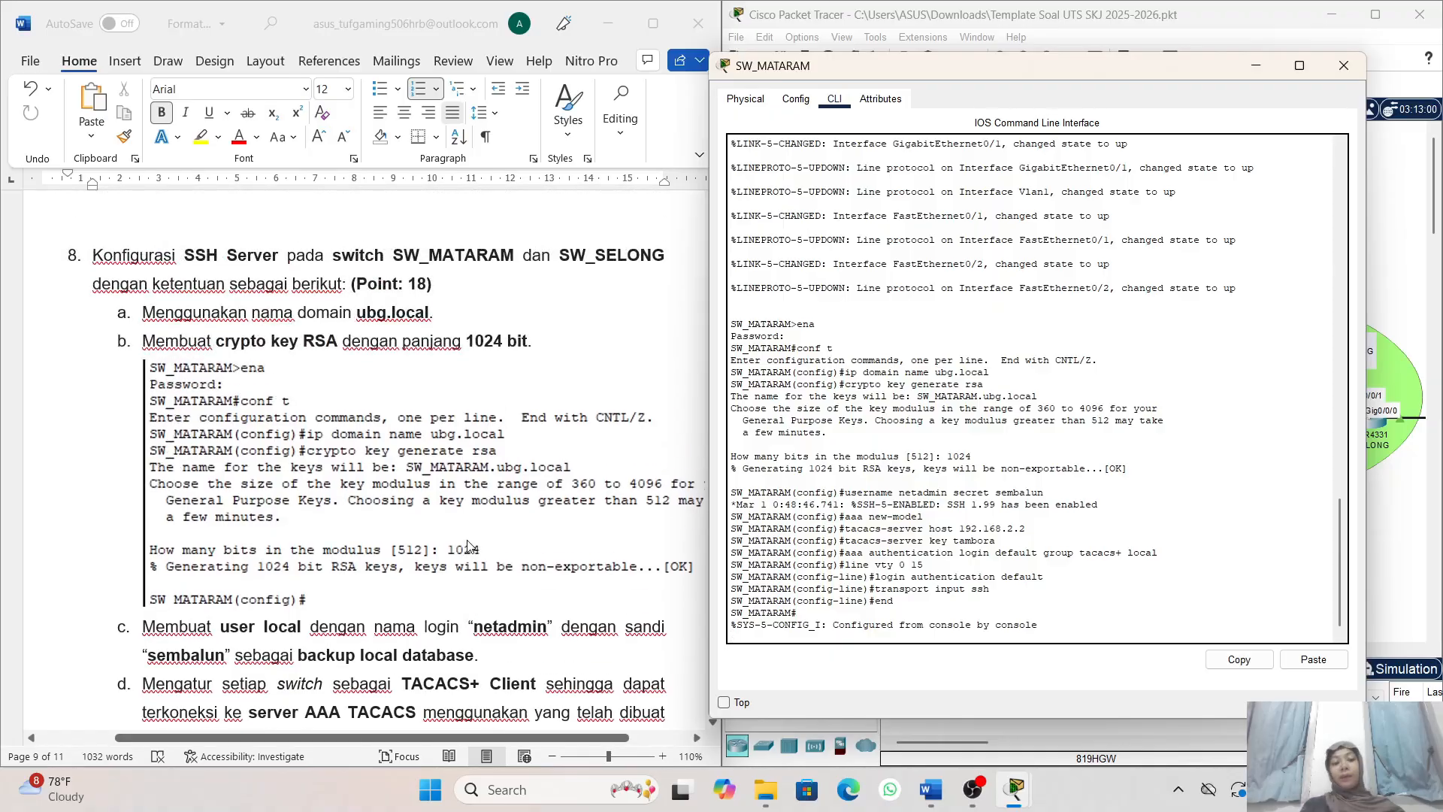
pyautogui.hscroll(1, 470, 547)
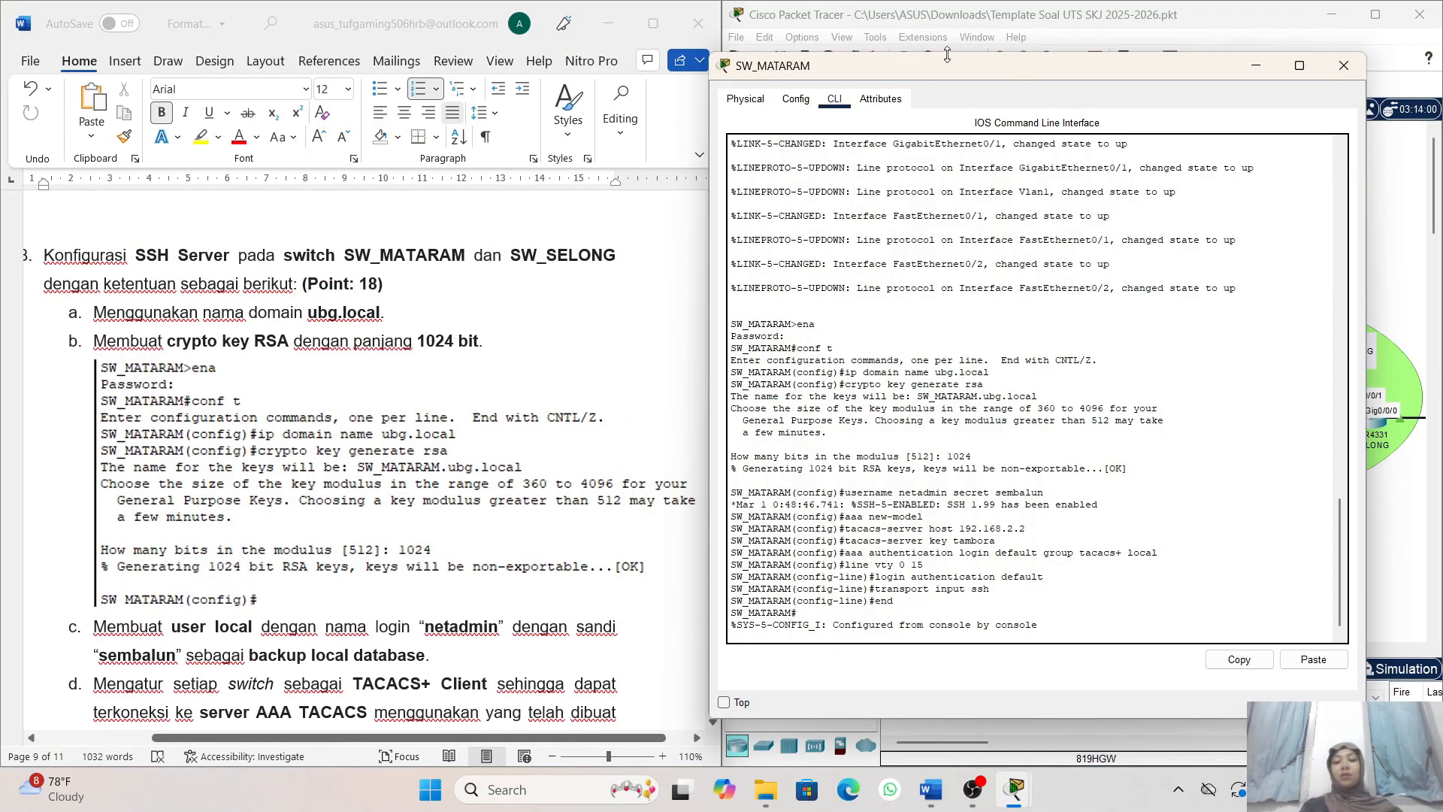
# - Move the SW_MATARAM window off the topology and open a command-line session on the SW_SELONG switch in LAN SELONG
pyautogui.moveTo(943, 66); pyautogui.dragTo(352, 114)
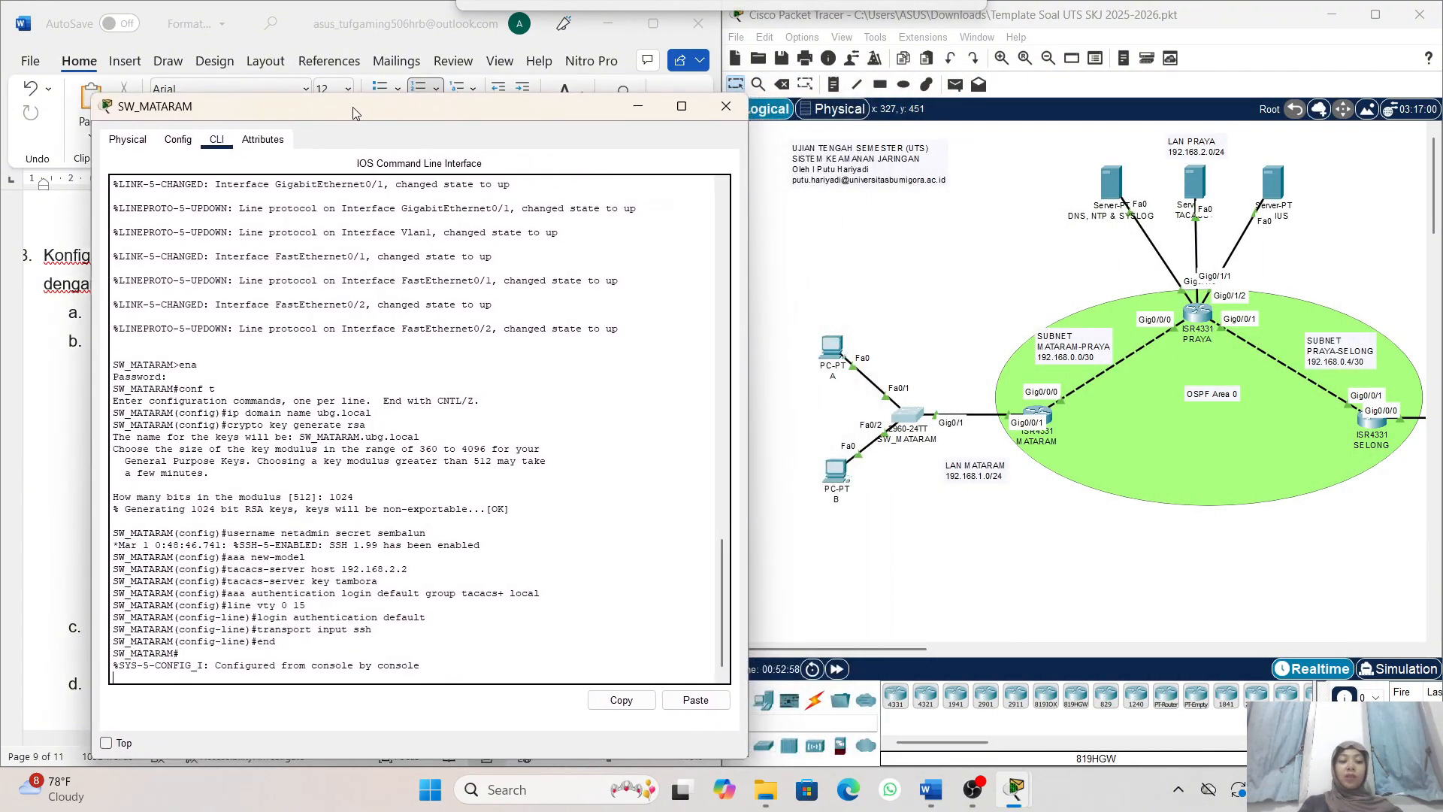
pyautogui.click(1372, 425)
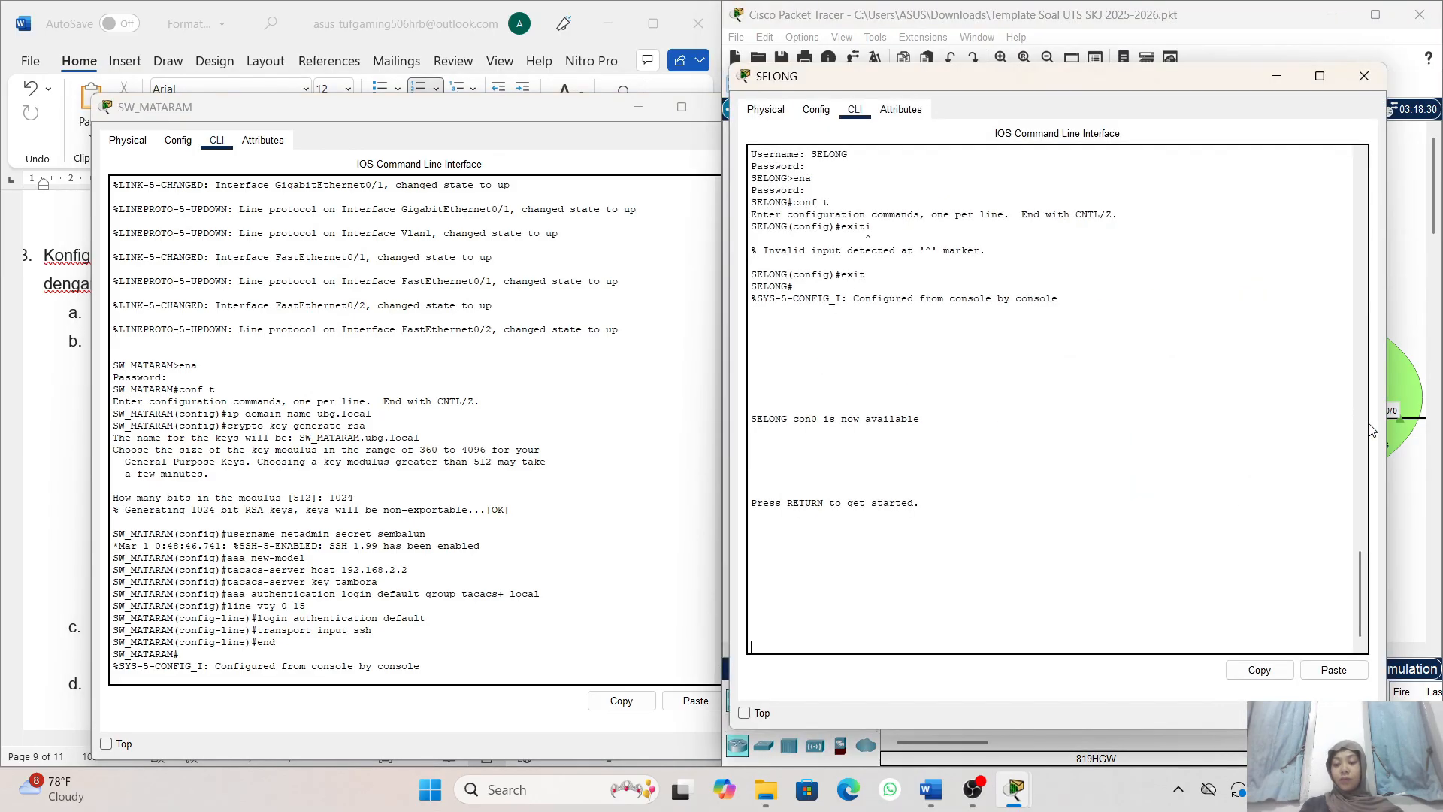
pyautogui.click(1276, 77)
pyautogui.hscroll(5, 1278, 287)
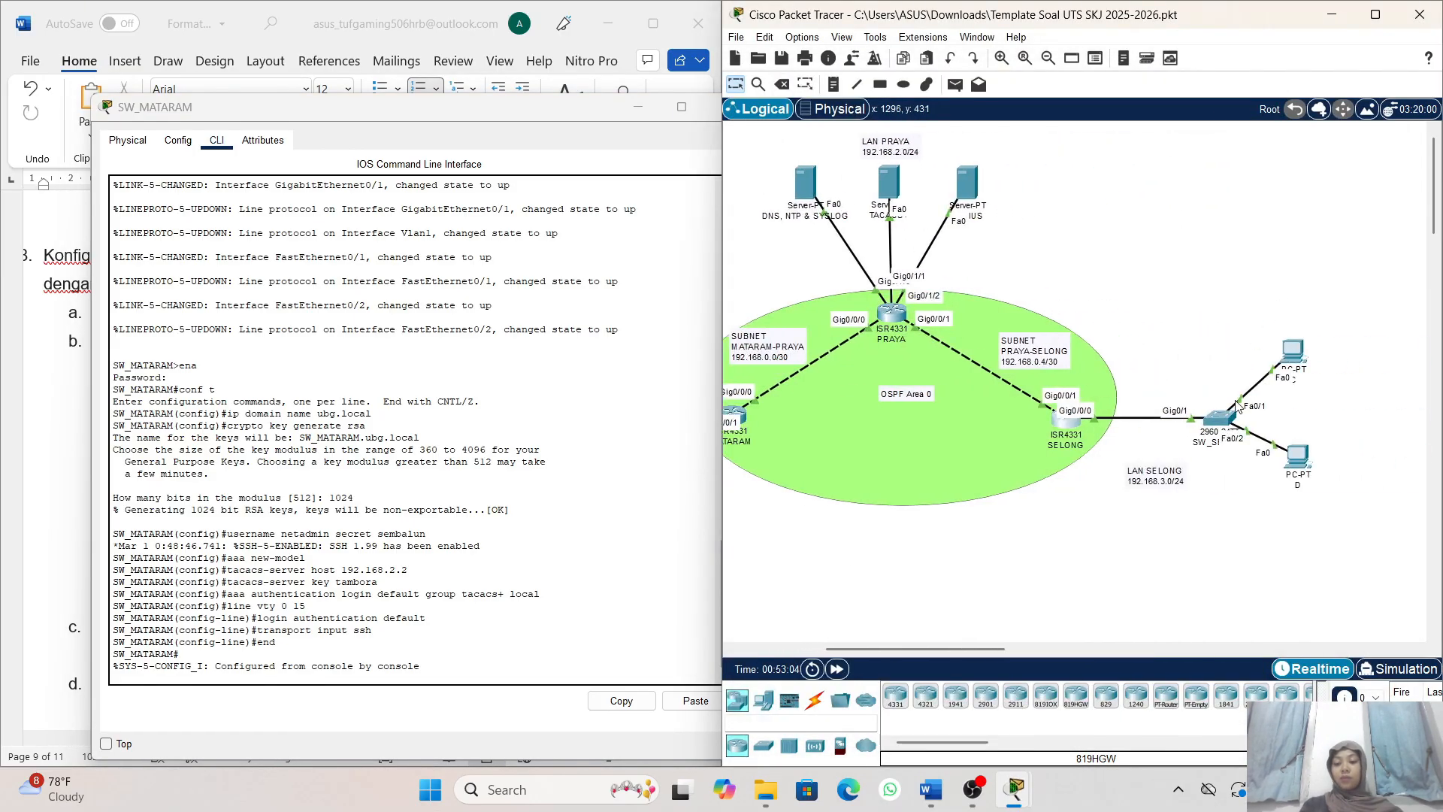
pyautogui.click(1218, 415)
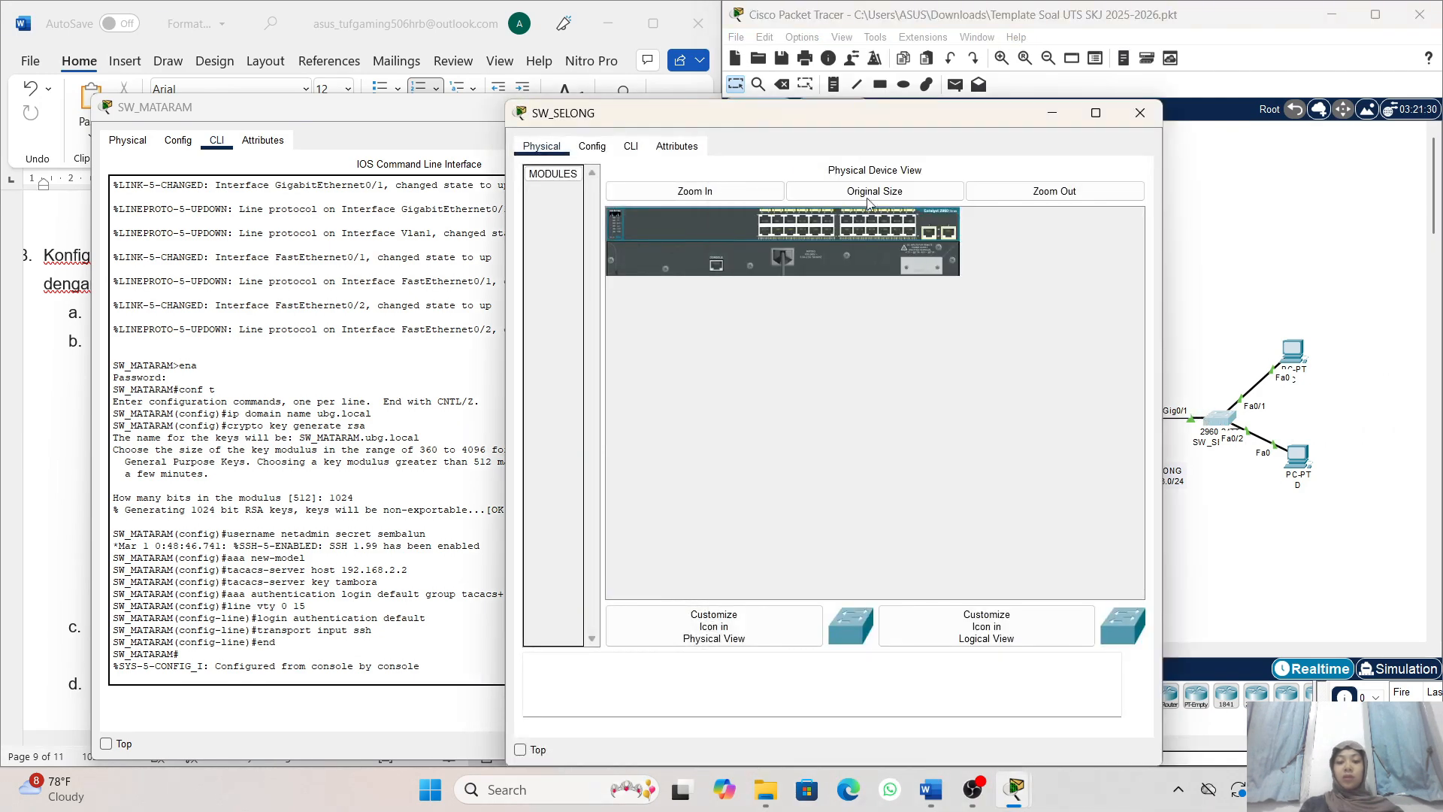
pyautogui.click(632, 149)
pyautogui.press('Return')
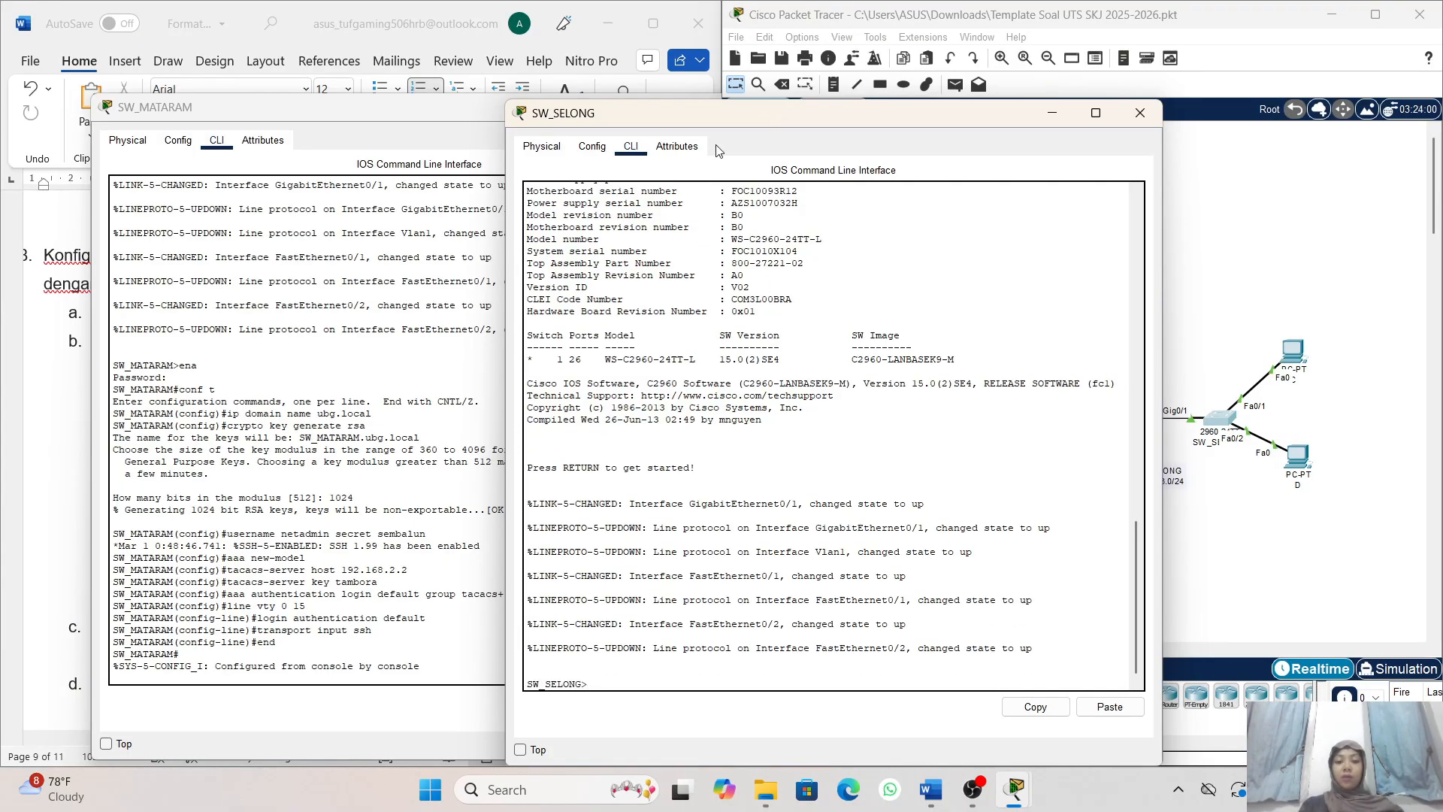
# - Place the SW_SELONG window beside SW_MATARAM's, enter privileged mode with the enable password, and start global configuration on SW_SELONG
pyautogui.moveTo(673, 114); pyautogui.dragTo(871, 92)
pyautogui.scroll(-2, 505, 322)
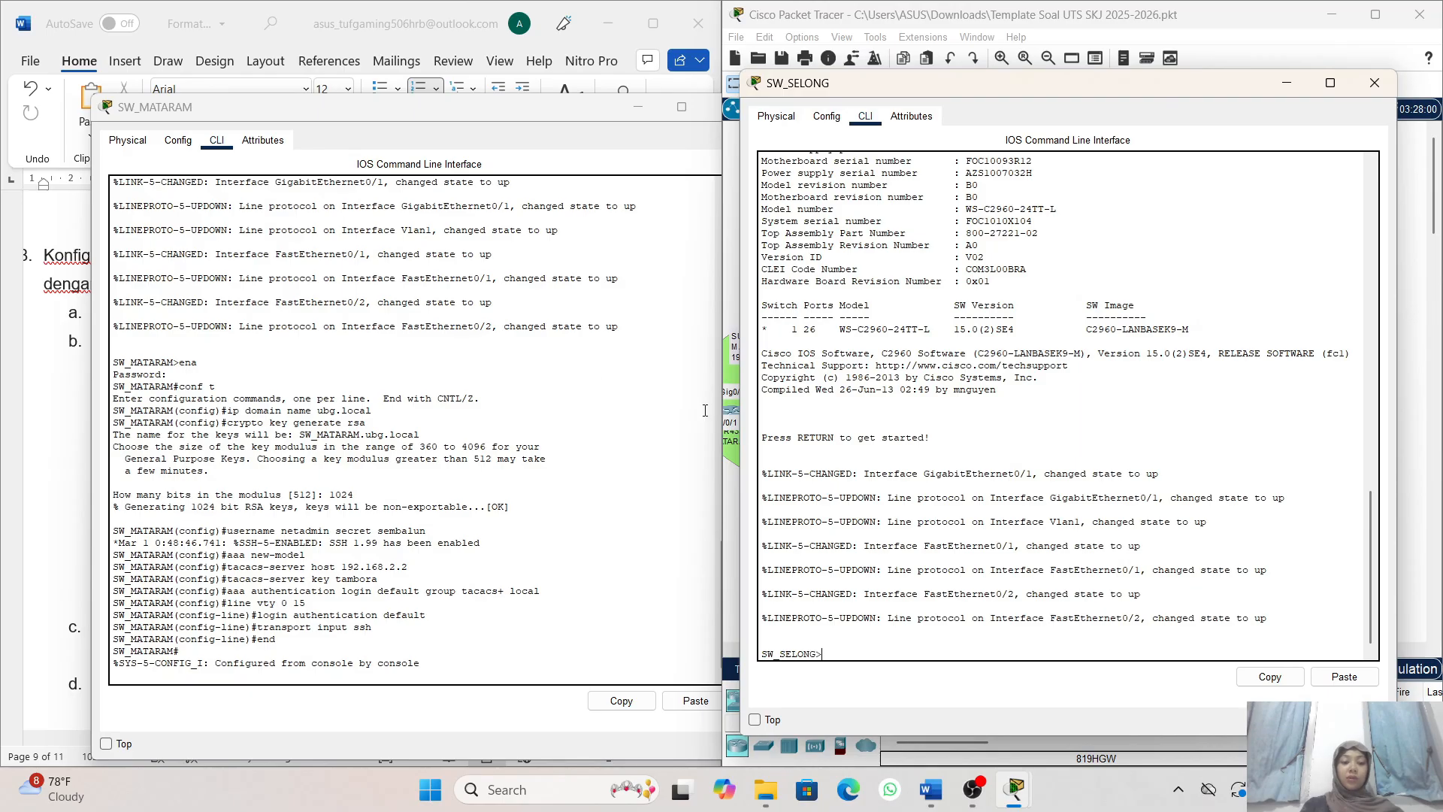
pyautogui.write('ena')
pyautogui.press('Return')
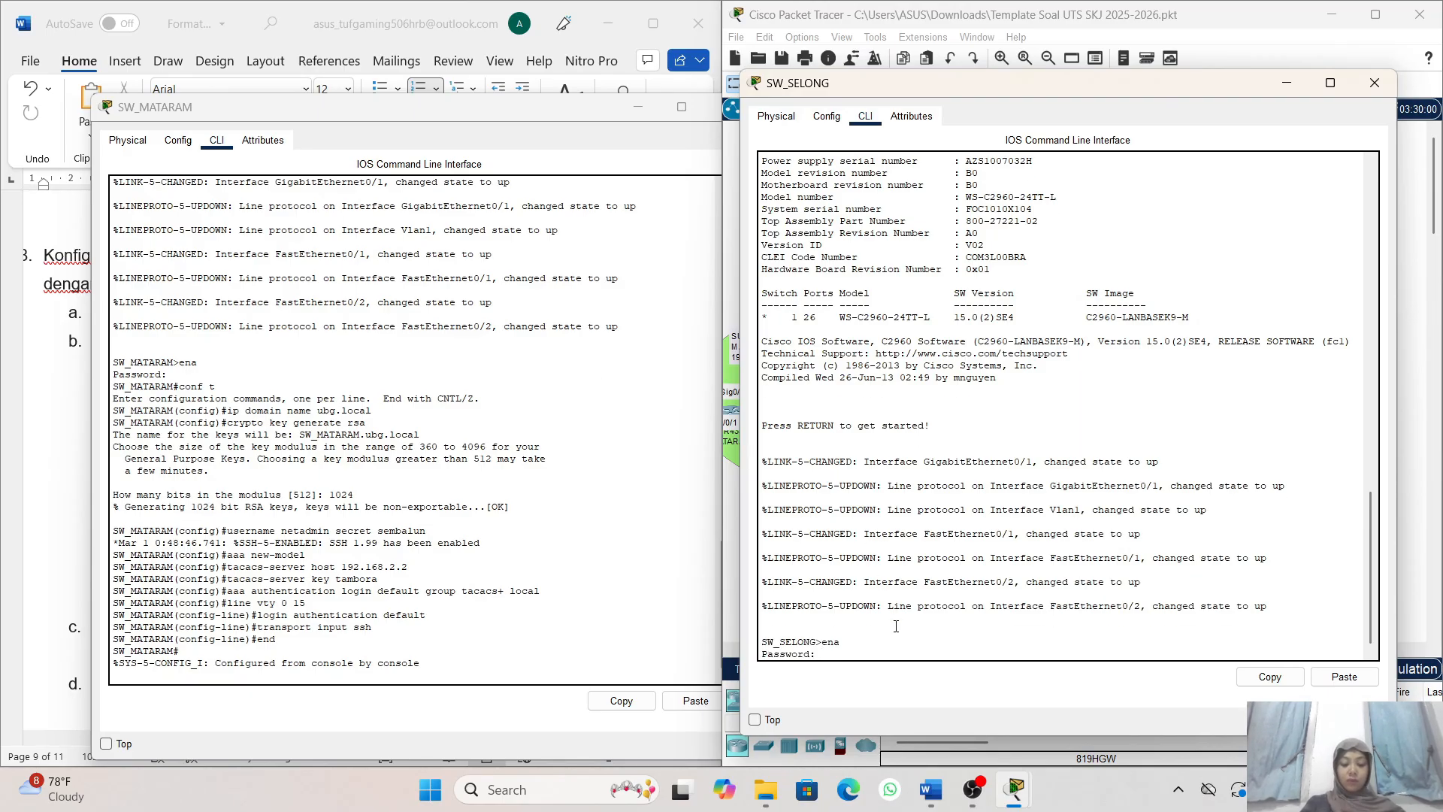
pyautogui.press('Return')
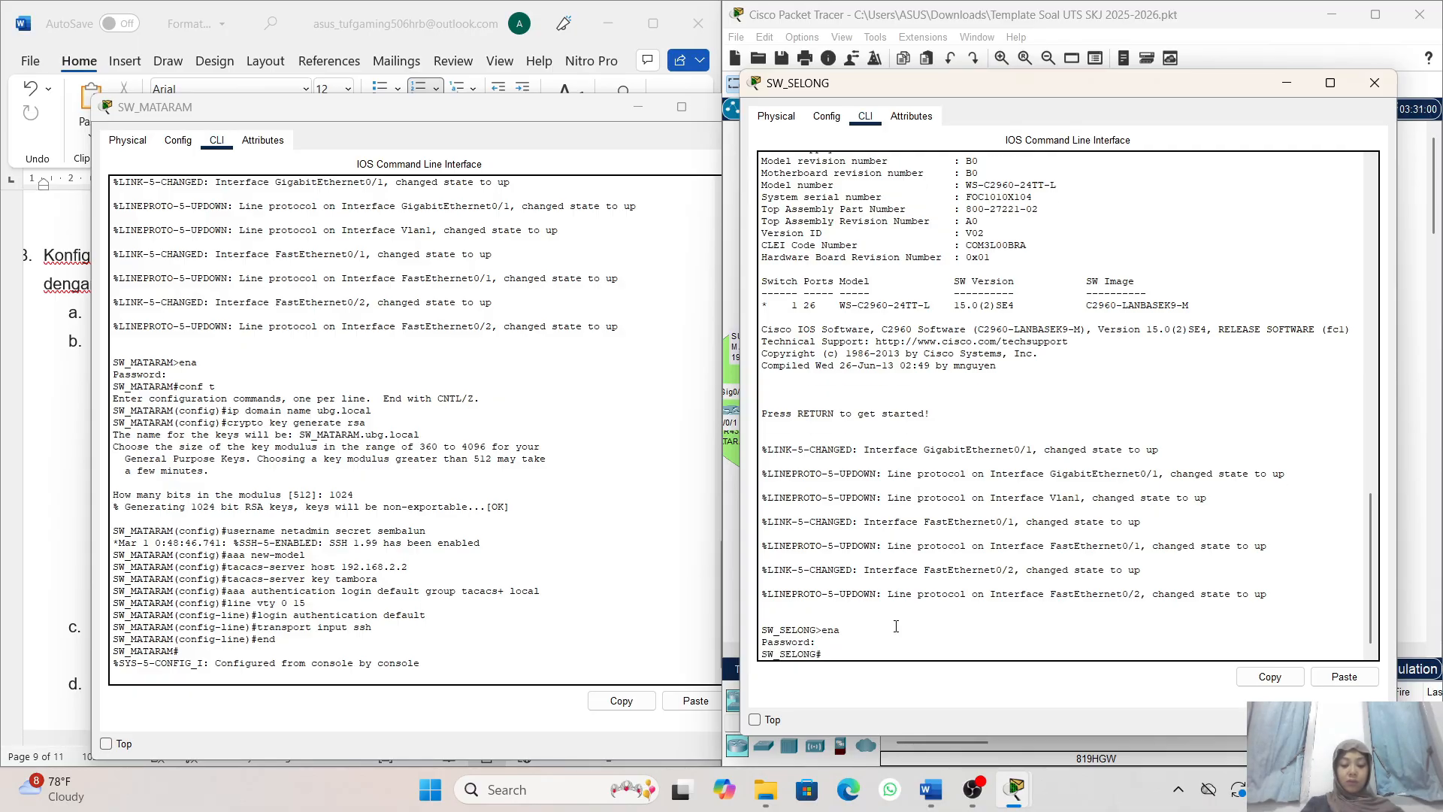
pyautogui.write('conf t')
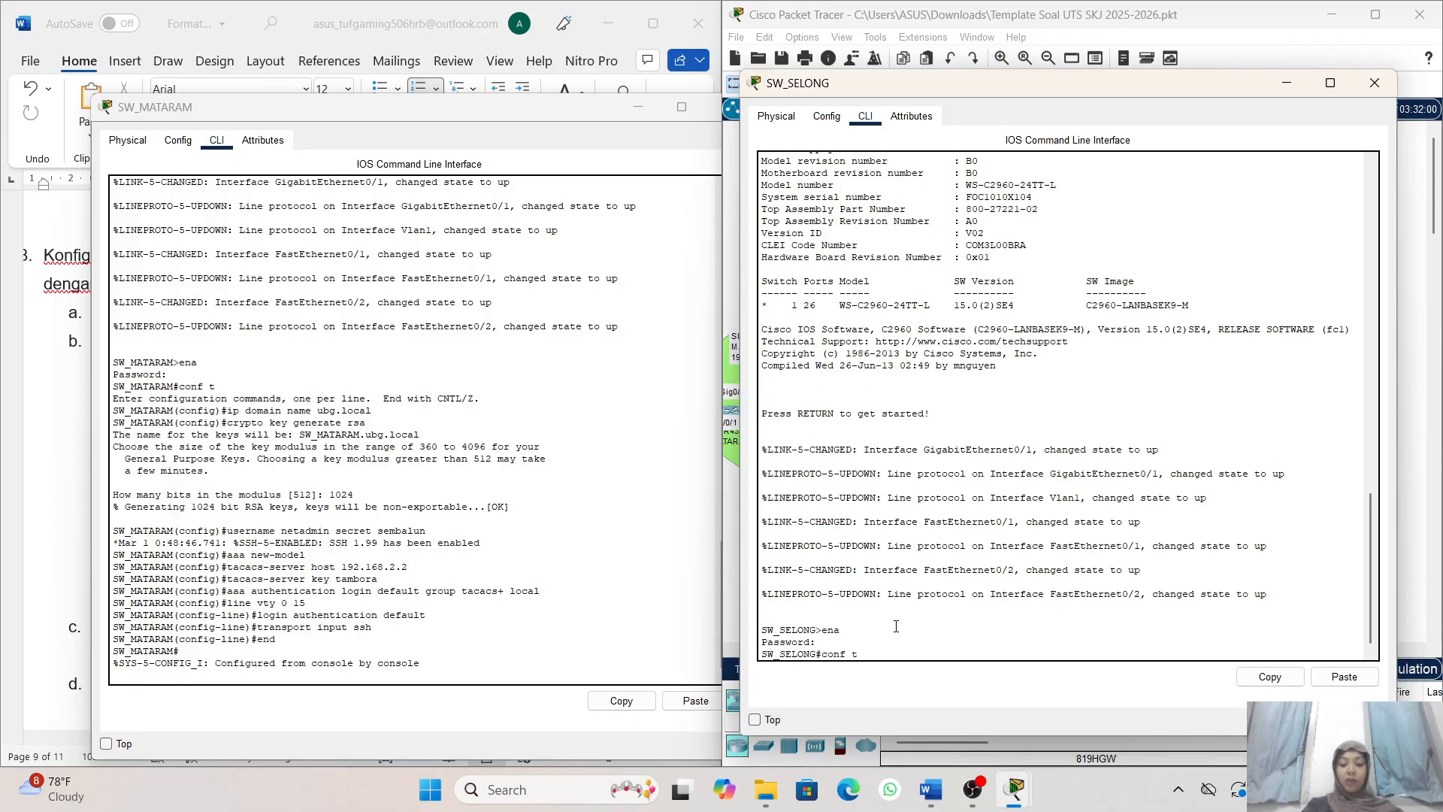
pyautogui.press('Return')
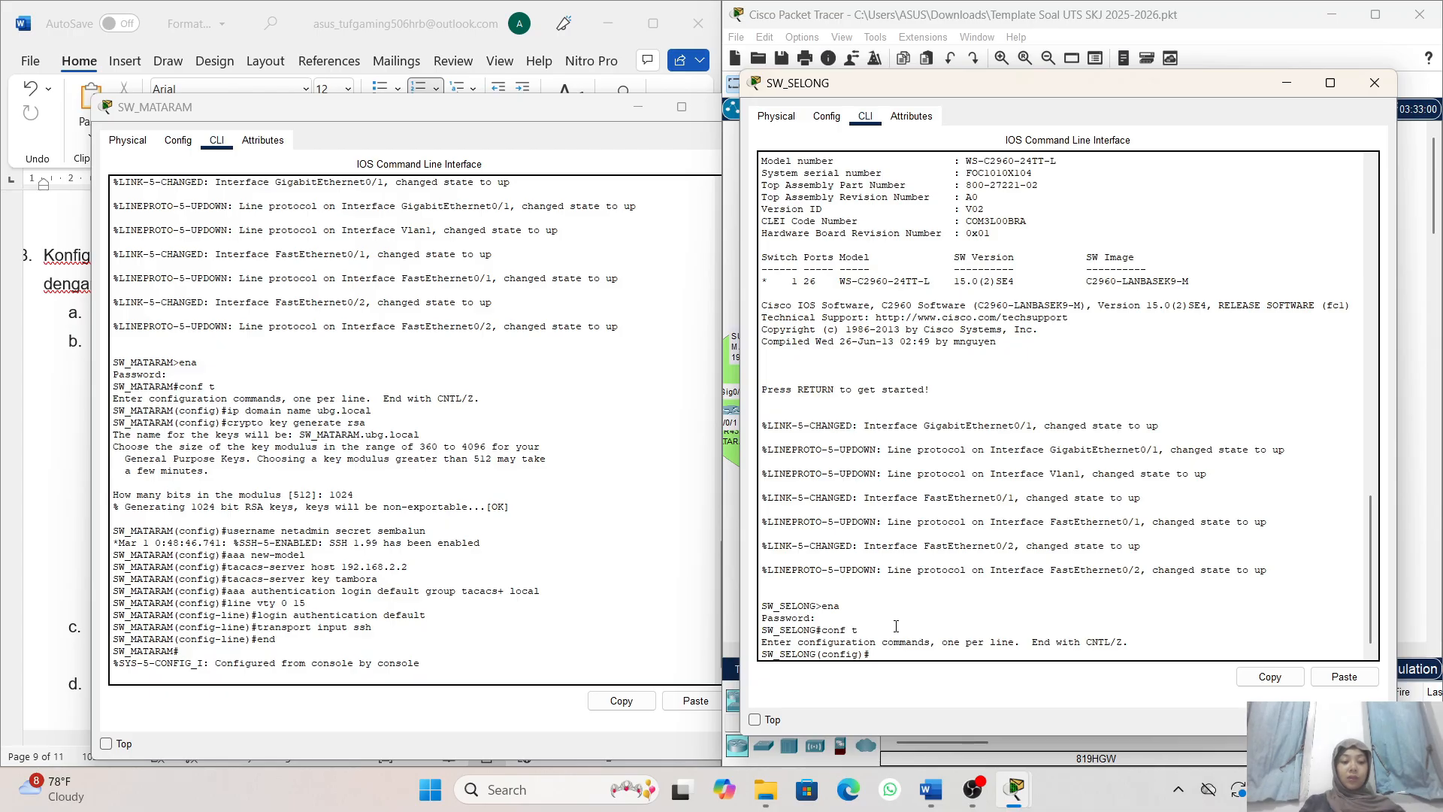
# - Set SW_SELONG's IP domain name to ubg.local
pyautogui.write('ip domain')
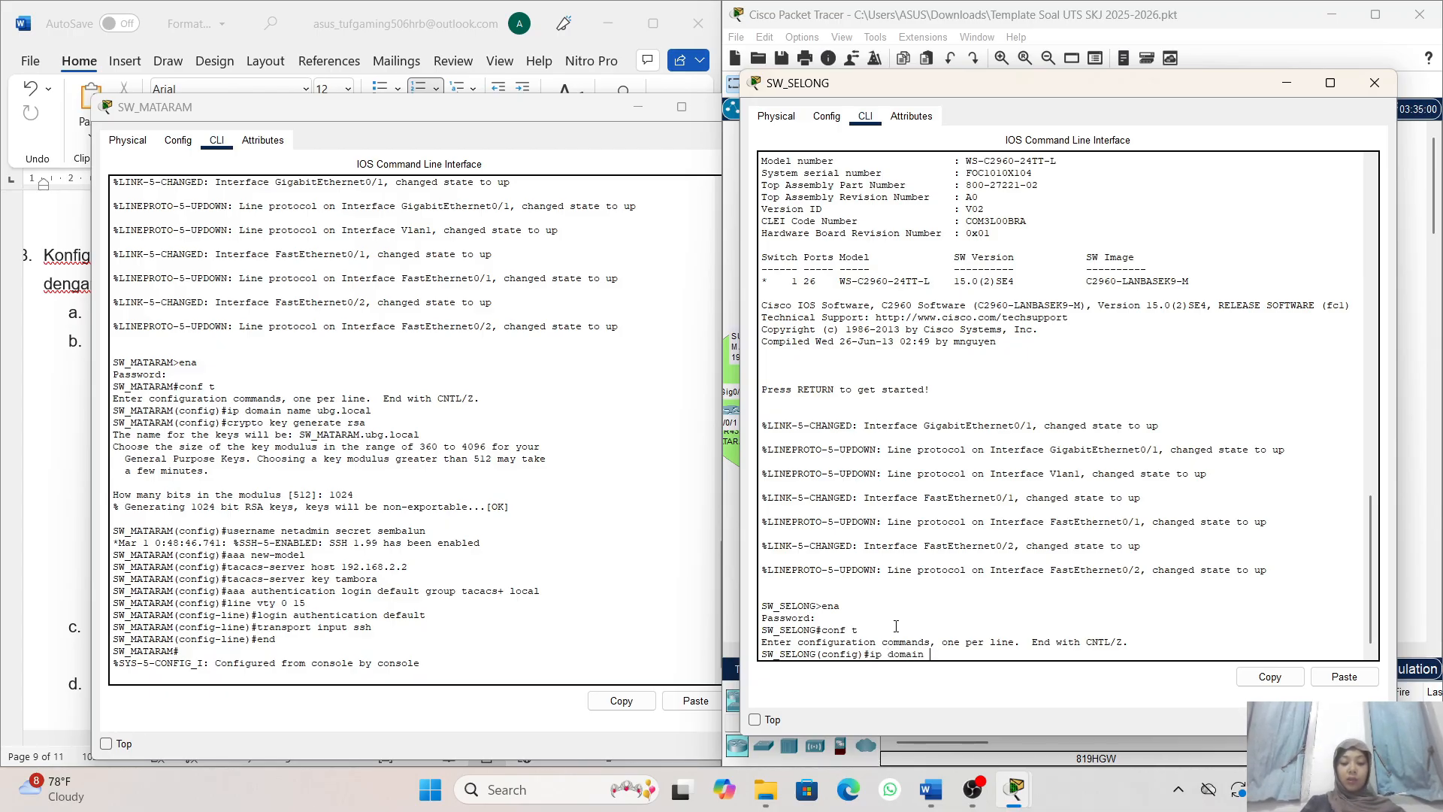
pyautogui.write(' name ubg.')
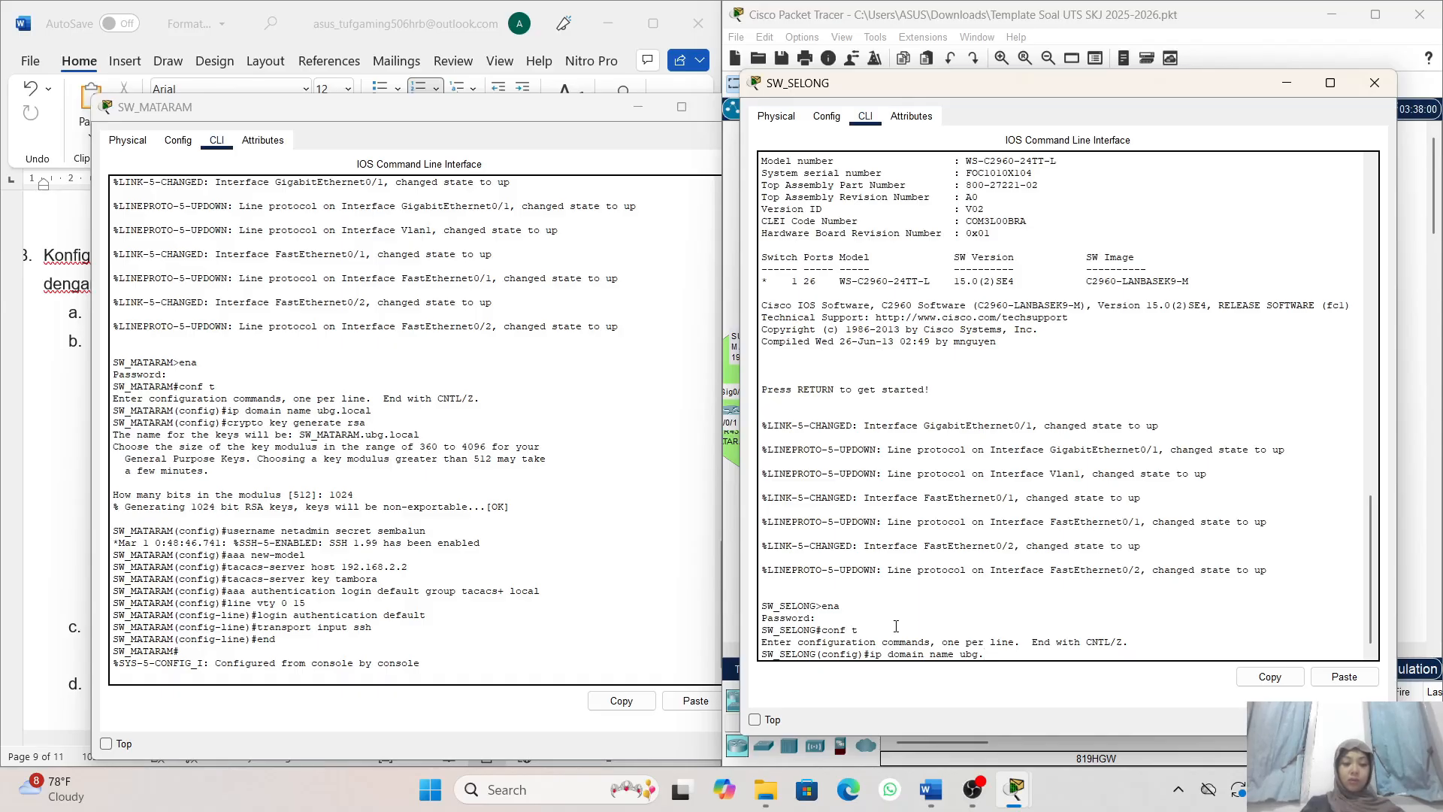
pyautogui.write('loca')
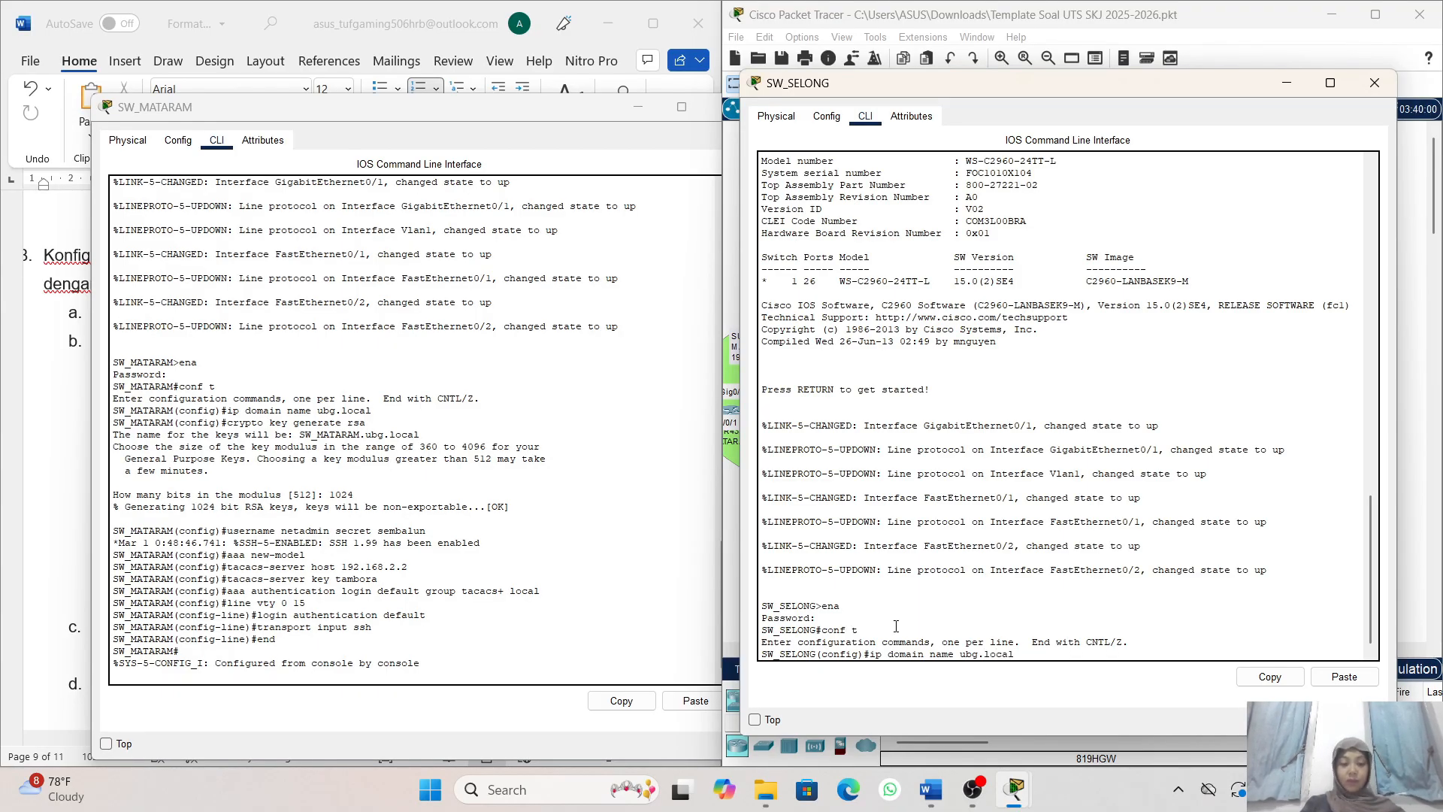
pyautogui.write('l')
pyautogui.press('Return')
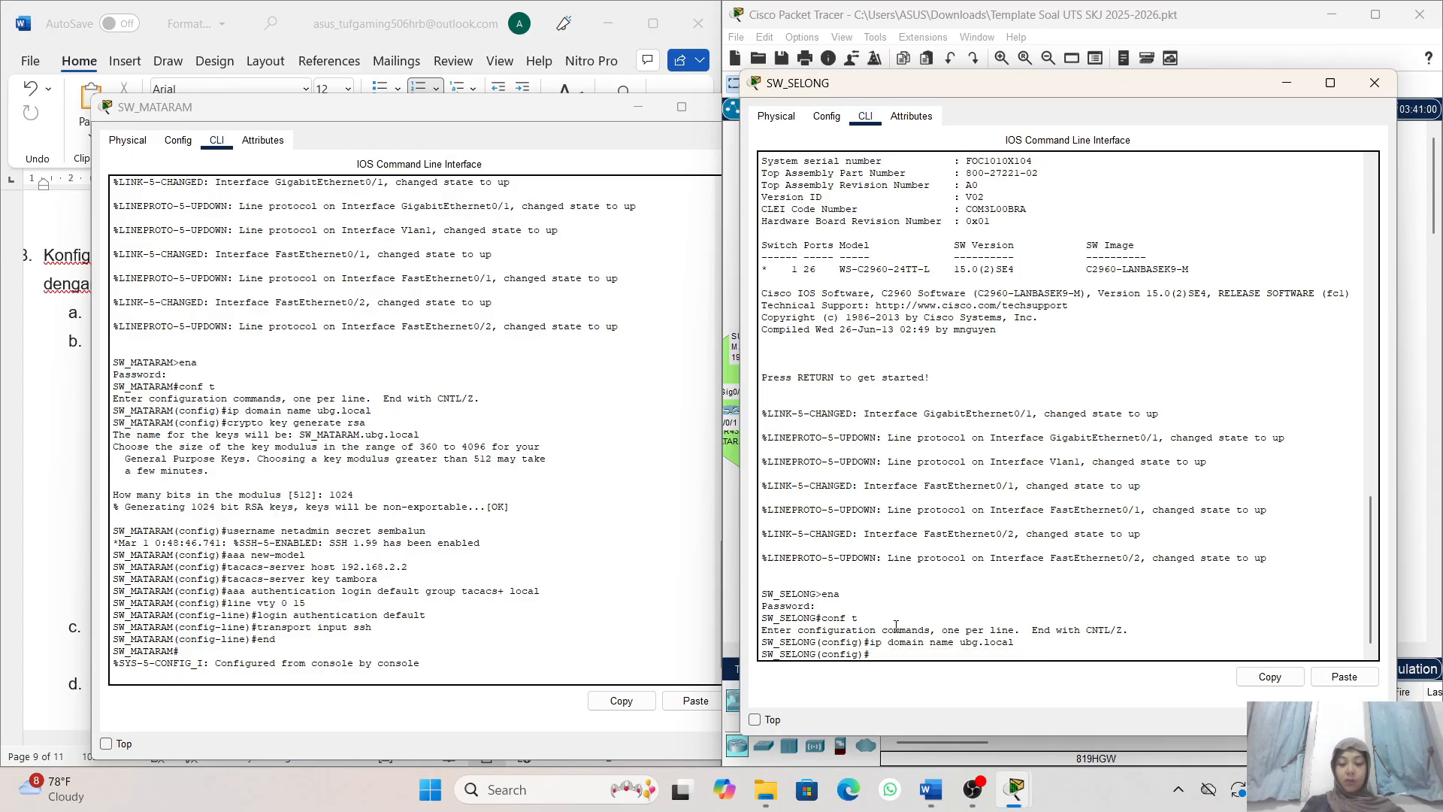
# - Generate an RSA key pair on SW_SELONG with crypto key generate rsa, using a 1024-bit modulus
pyautogui.write('cr')
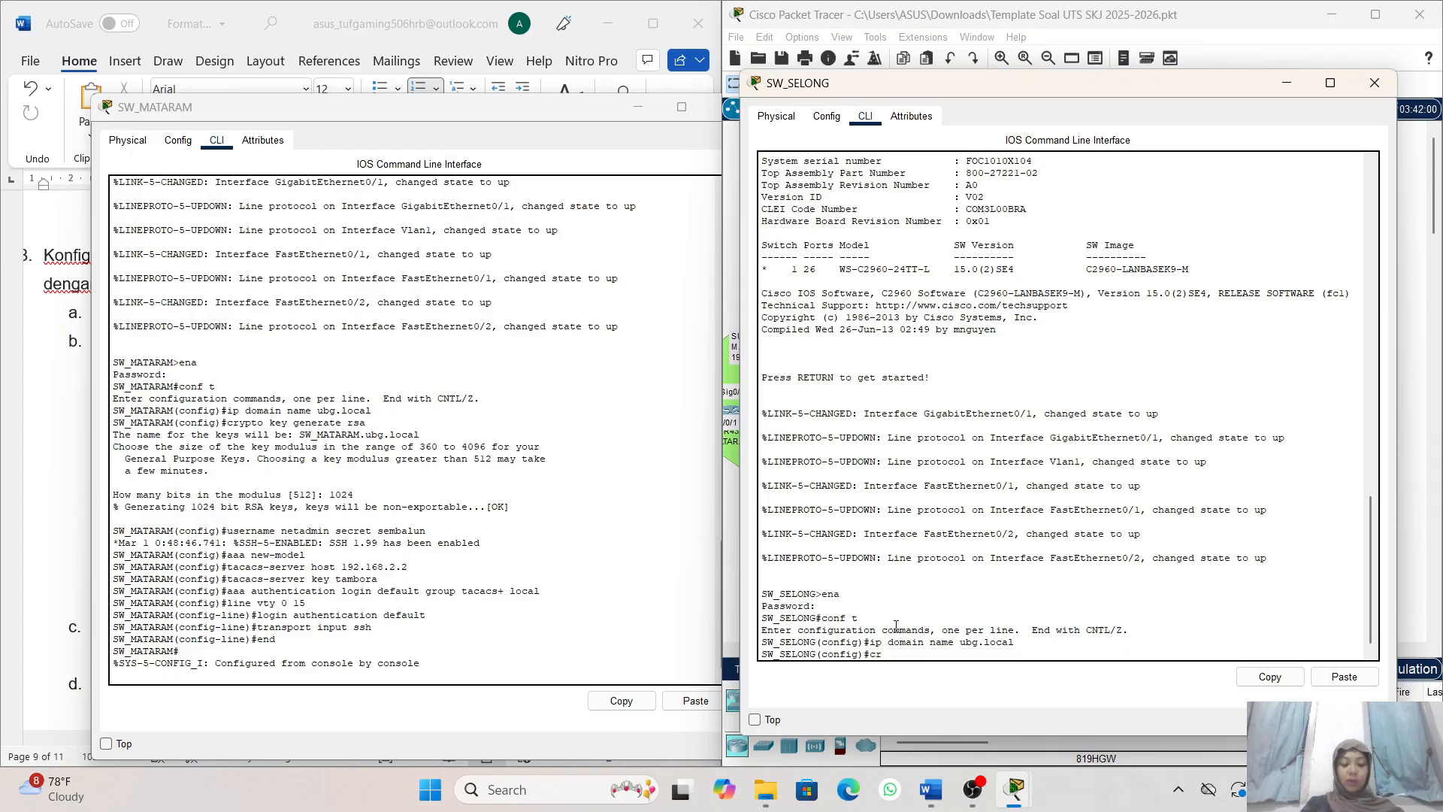
pyautogui.write('ypto')
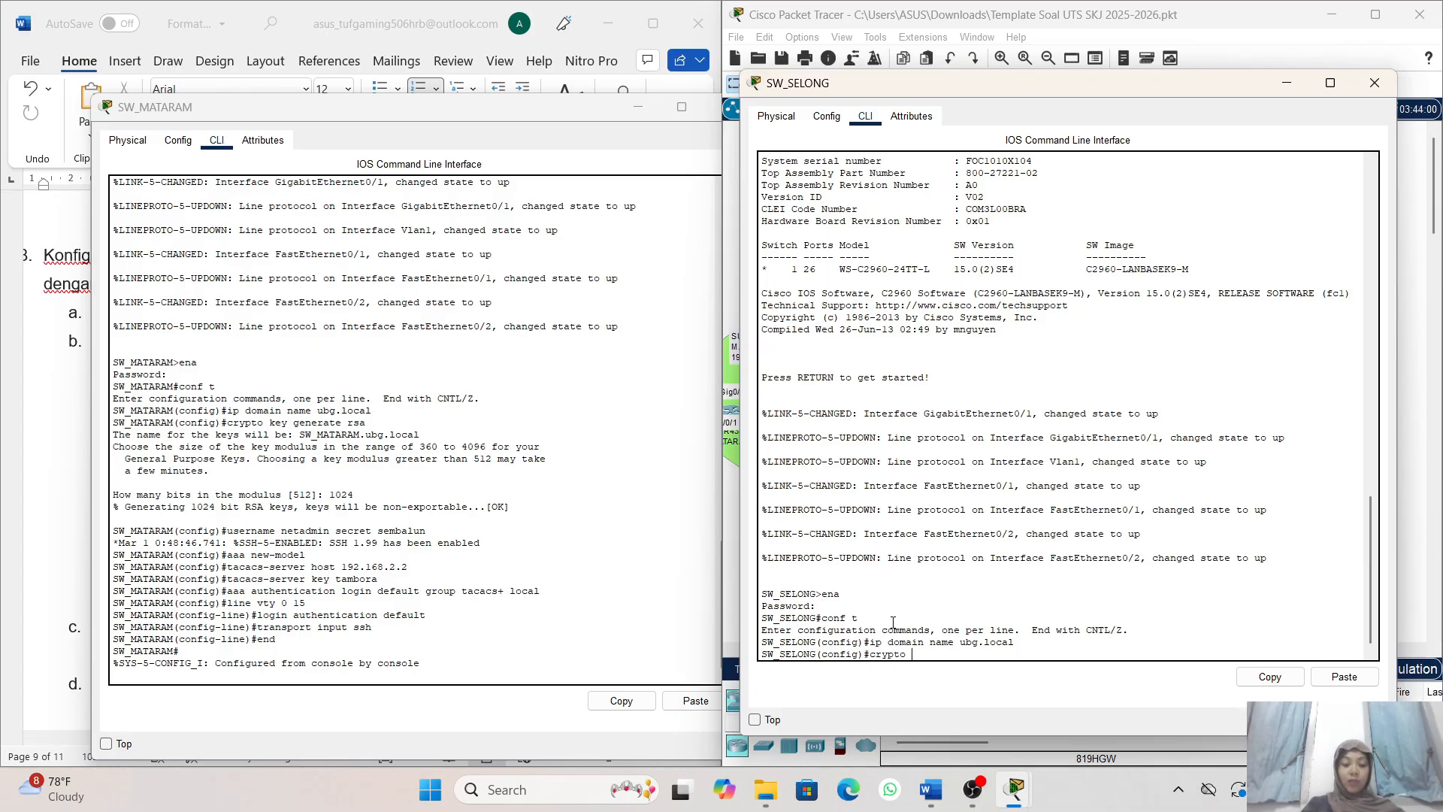
pyautogui.write(' generate')
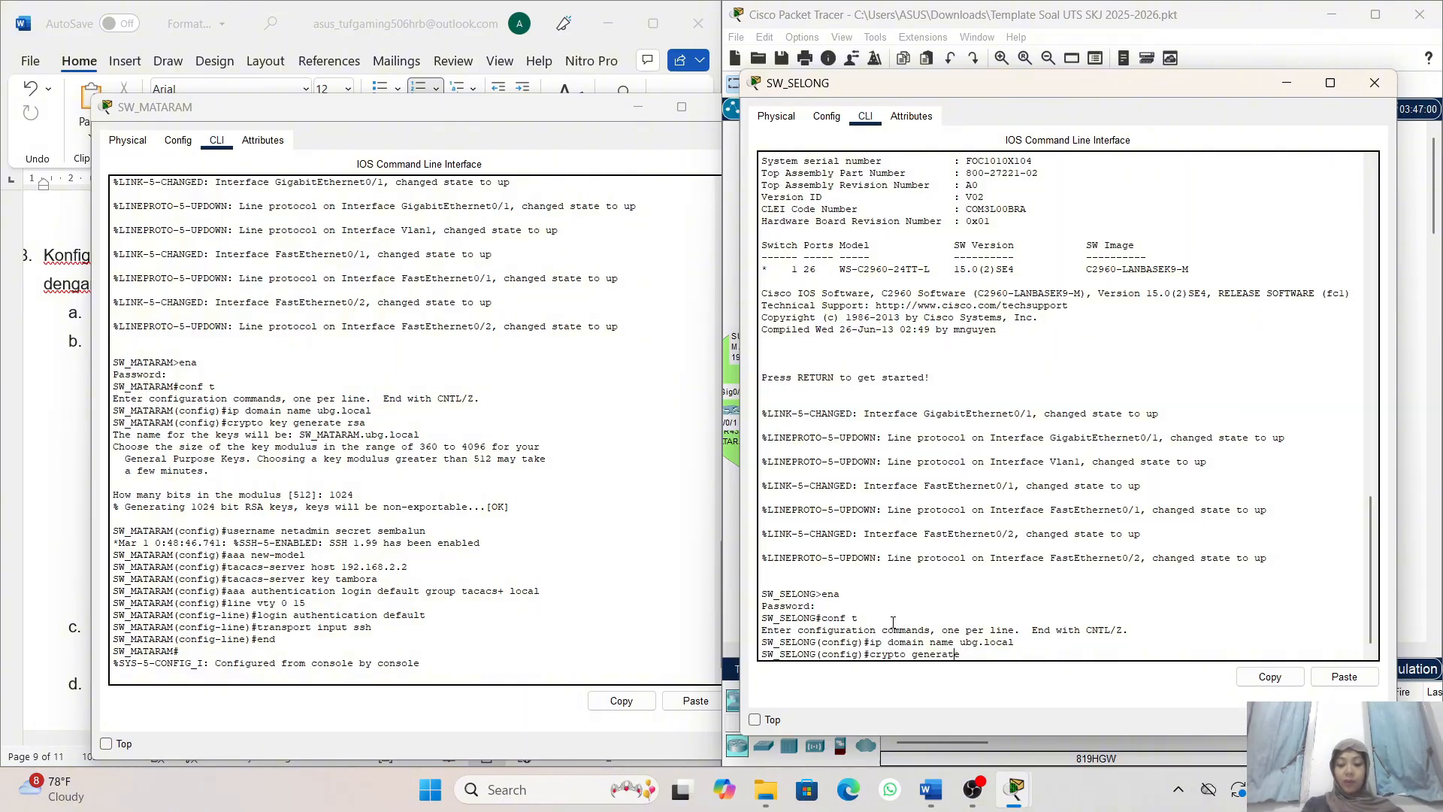
pyautogui.press('Left')
pyautogui.press('Left')
pyautogui.press('Left')
pyautogui.press('Left')
pyautogui.press('Left')
pyautogui.press('Left')
pyautogui.press('Left')
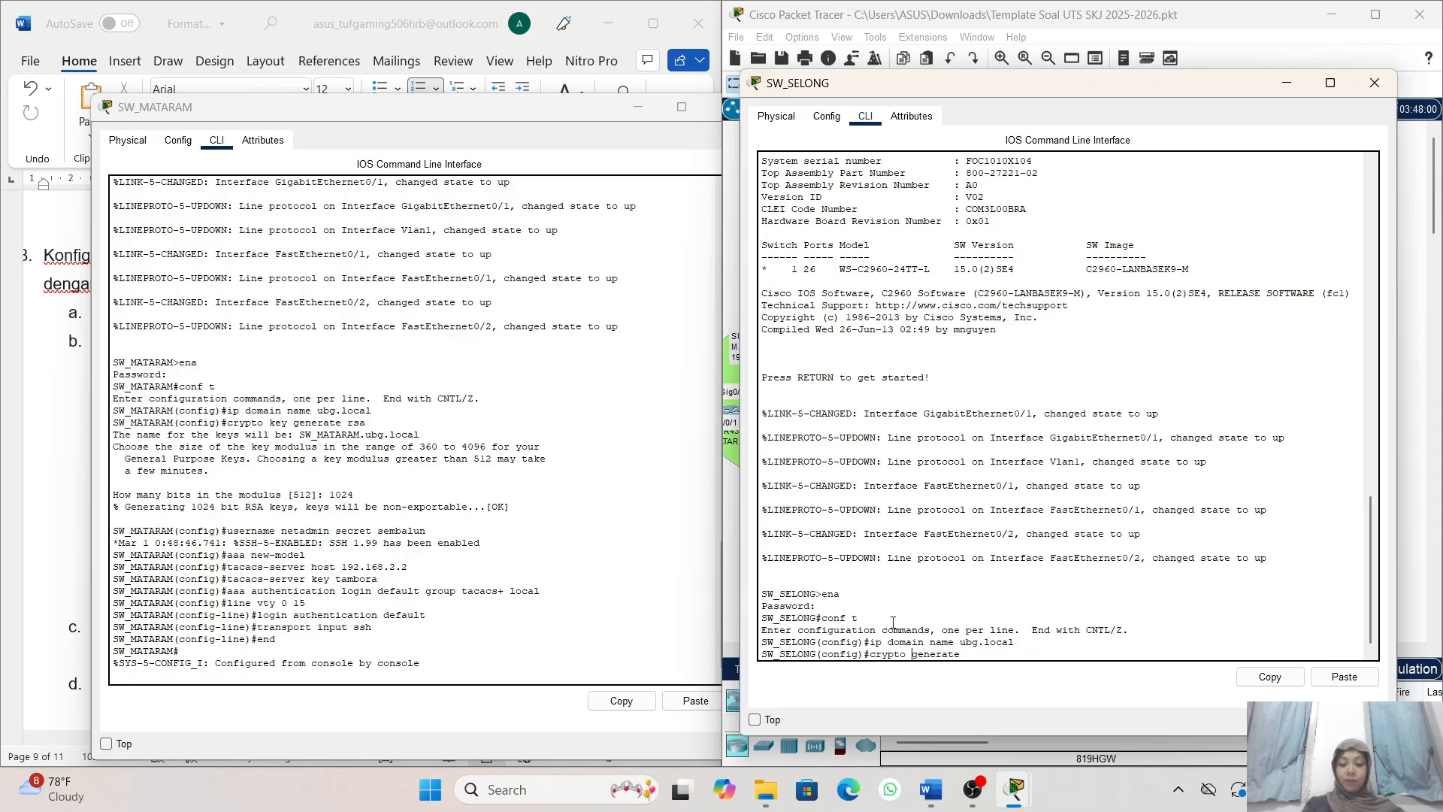
pyautogui.write('key')
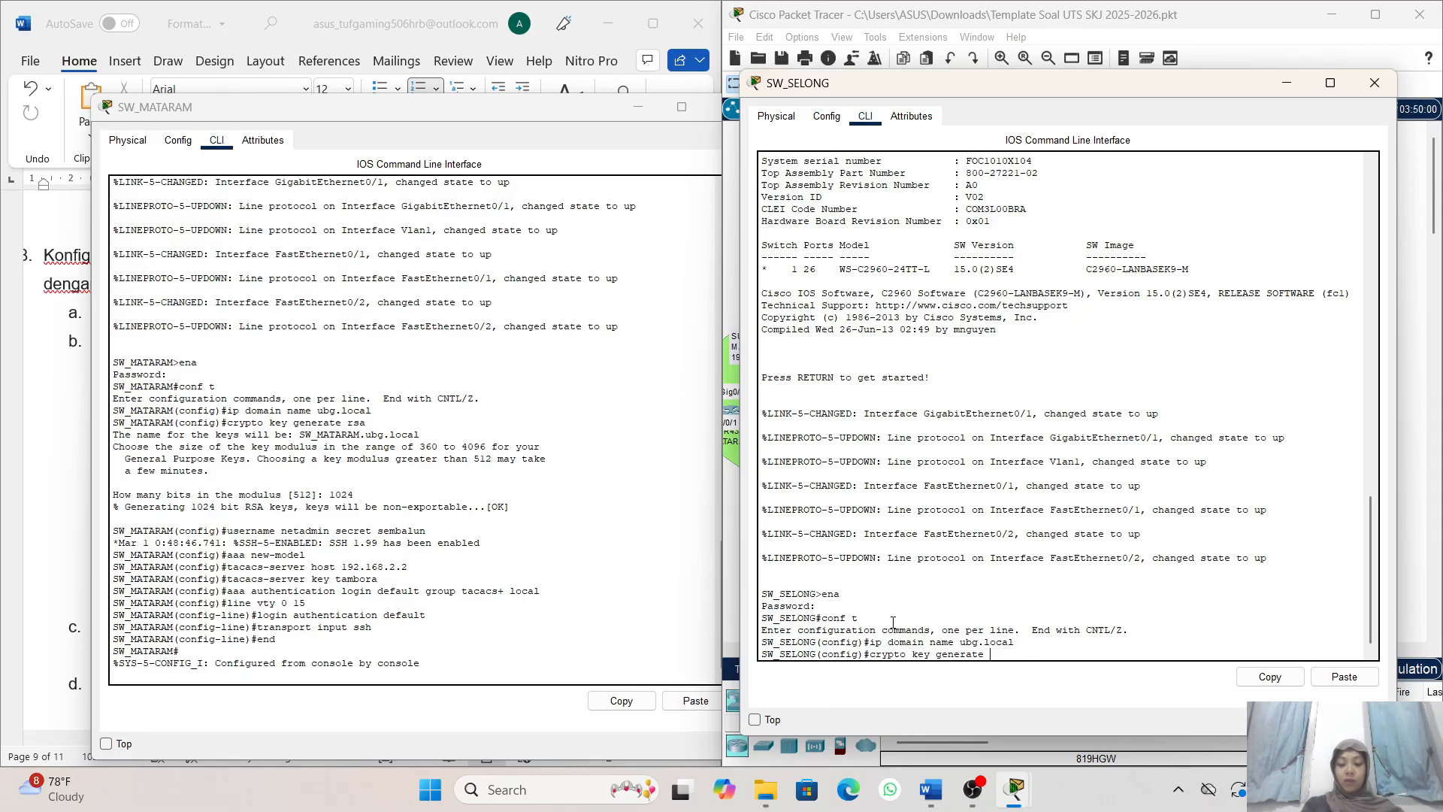
pyautogui.press('Right')
pyautogui.press('Right')
pyautogui.press('Right')
pyautogui.press('Right')
pyautogui.press('Right')
pyautogui.press('Right')
pyautogui.press('Right')
pyautogui.press('Right')
pyautogui.press('Right')
pyautogui.press('Return')
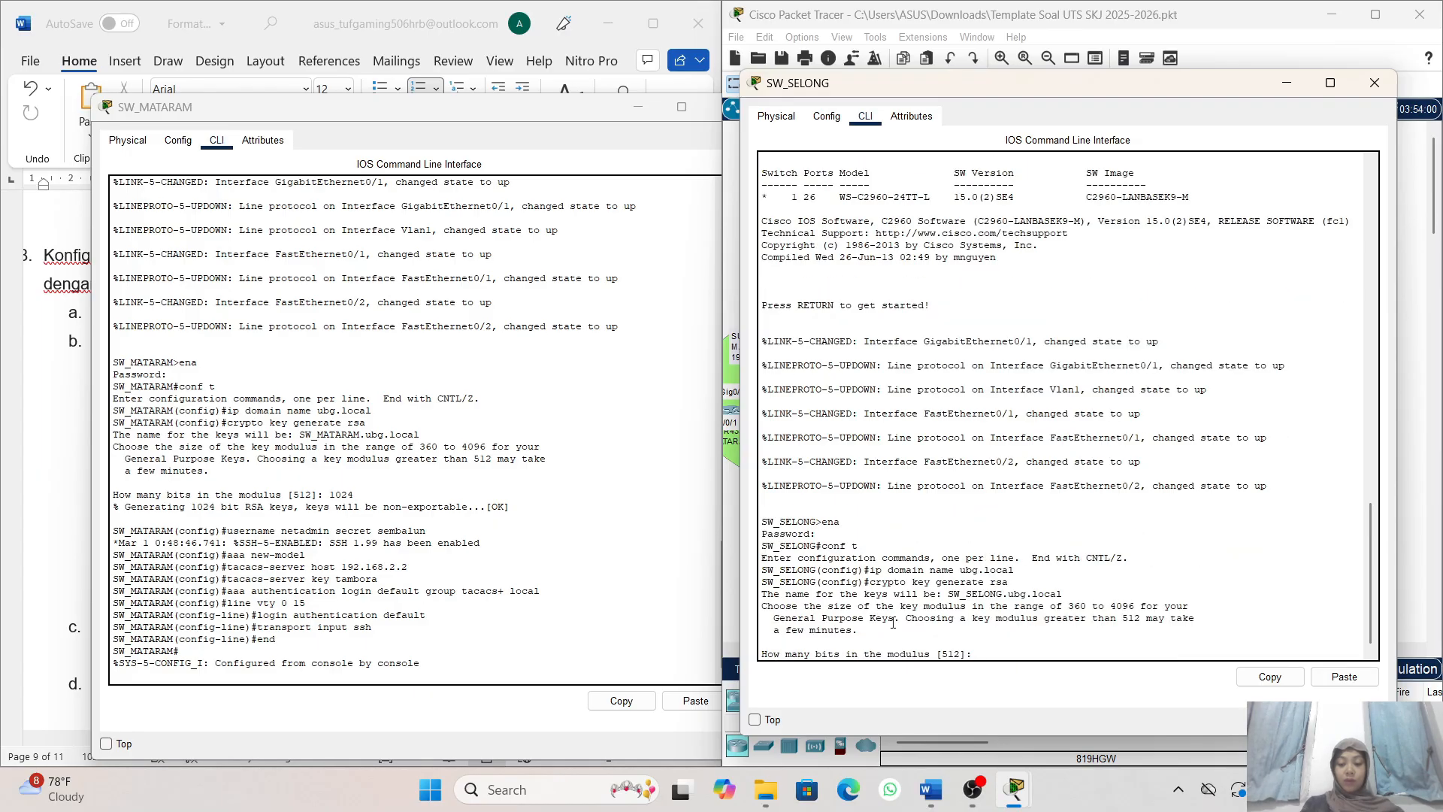
pyautogui.write('1024')
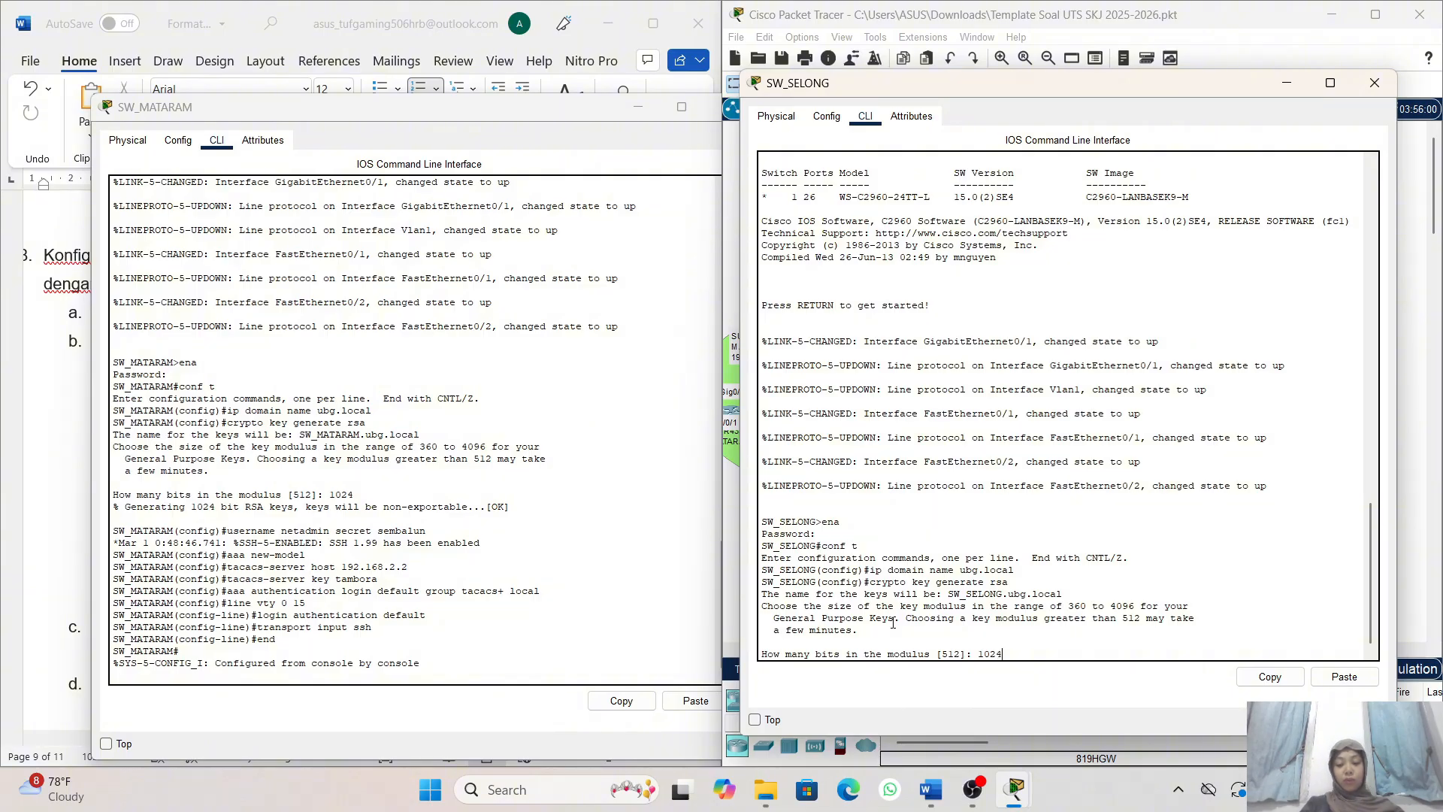
pyautogui.press('Return')
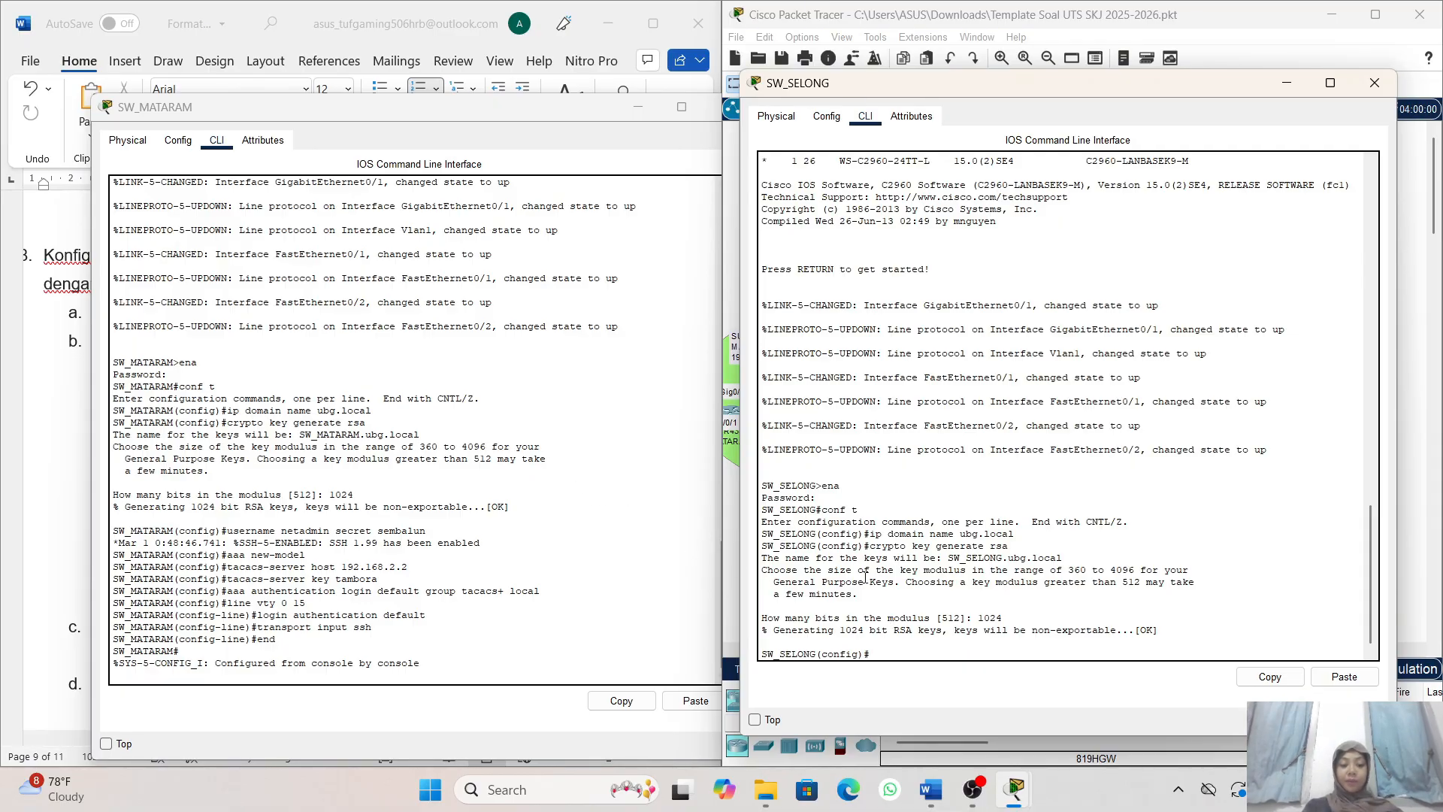
# - Create the local backup user netadmin on SW_SELONG with its secret password
pyautogui.write('use')
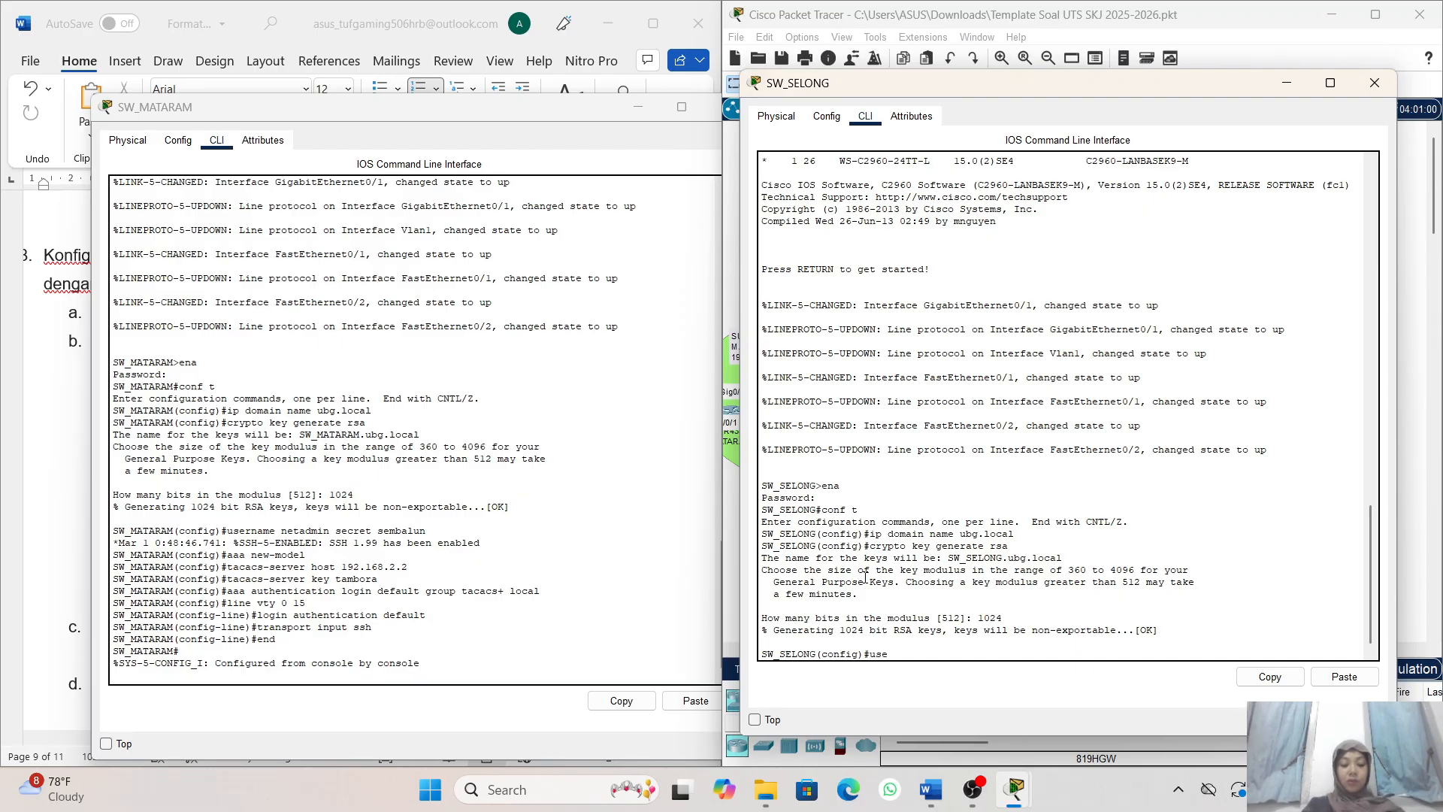
pyautogui.write('rname')
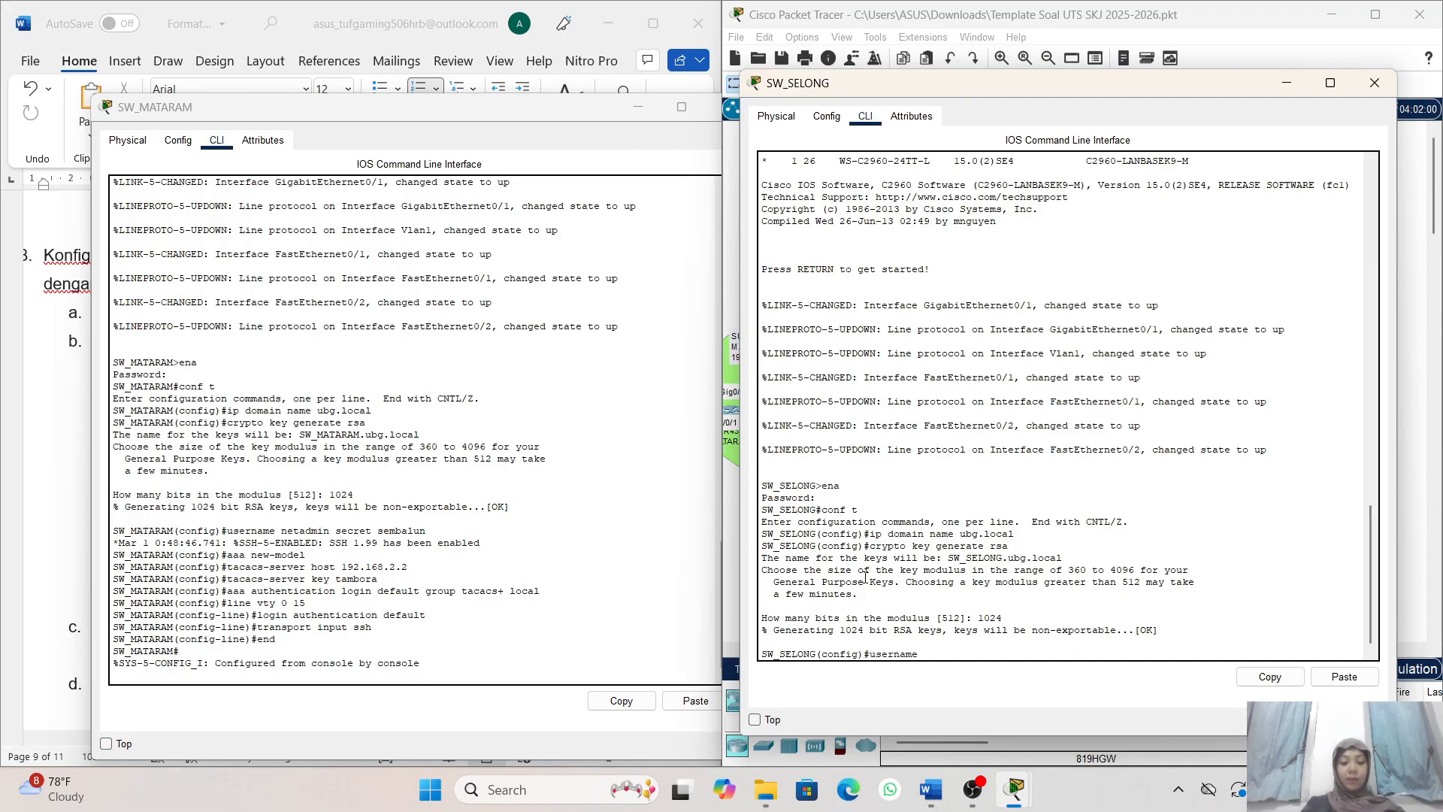
pyautogui.write(' netadmimn')
pyautogui.press('BackSpace')
pyautogui.press('BackSpace')
pyautogui.press('BackSpace')
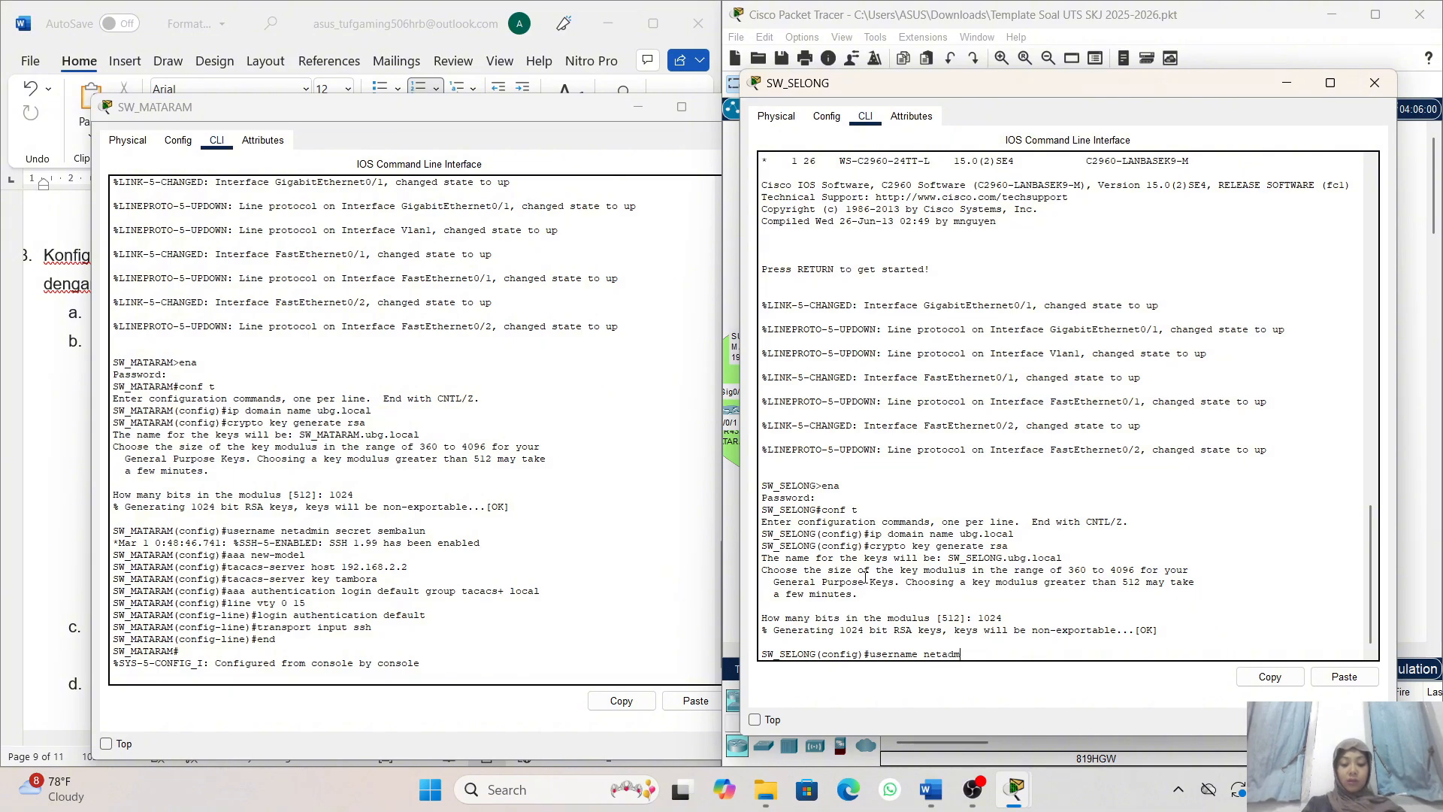
pyautogui.write('in')
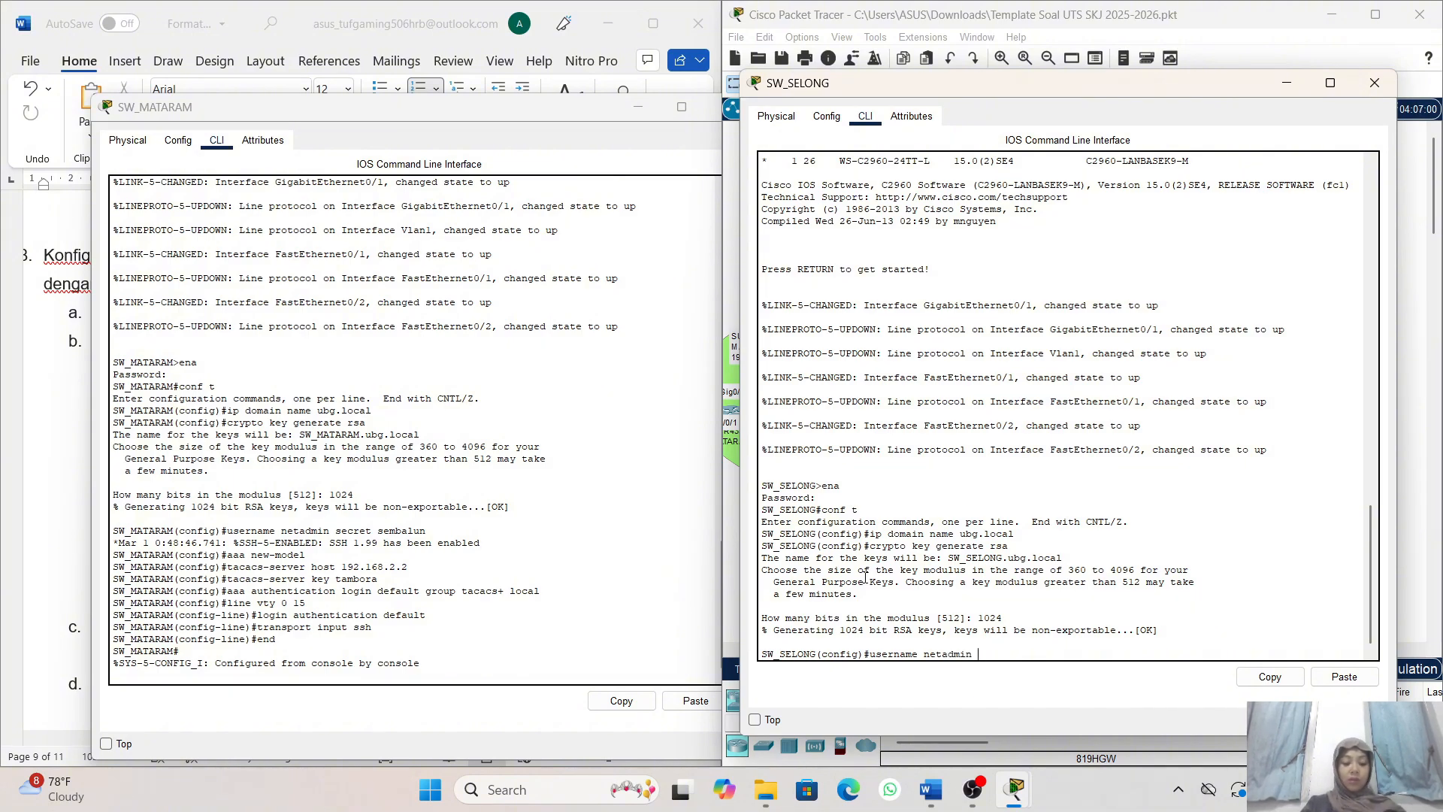
pyautogui.write(' se')
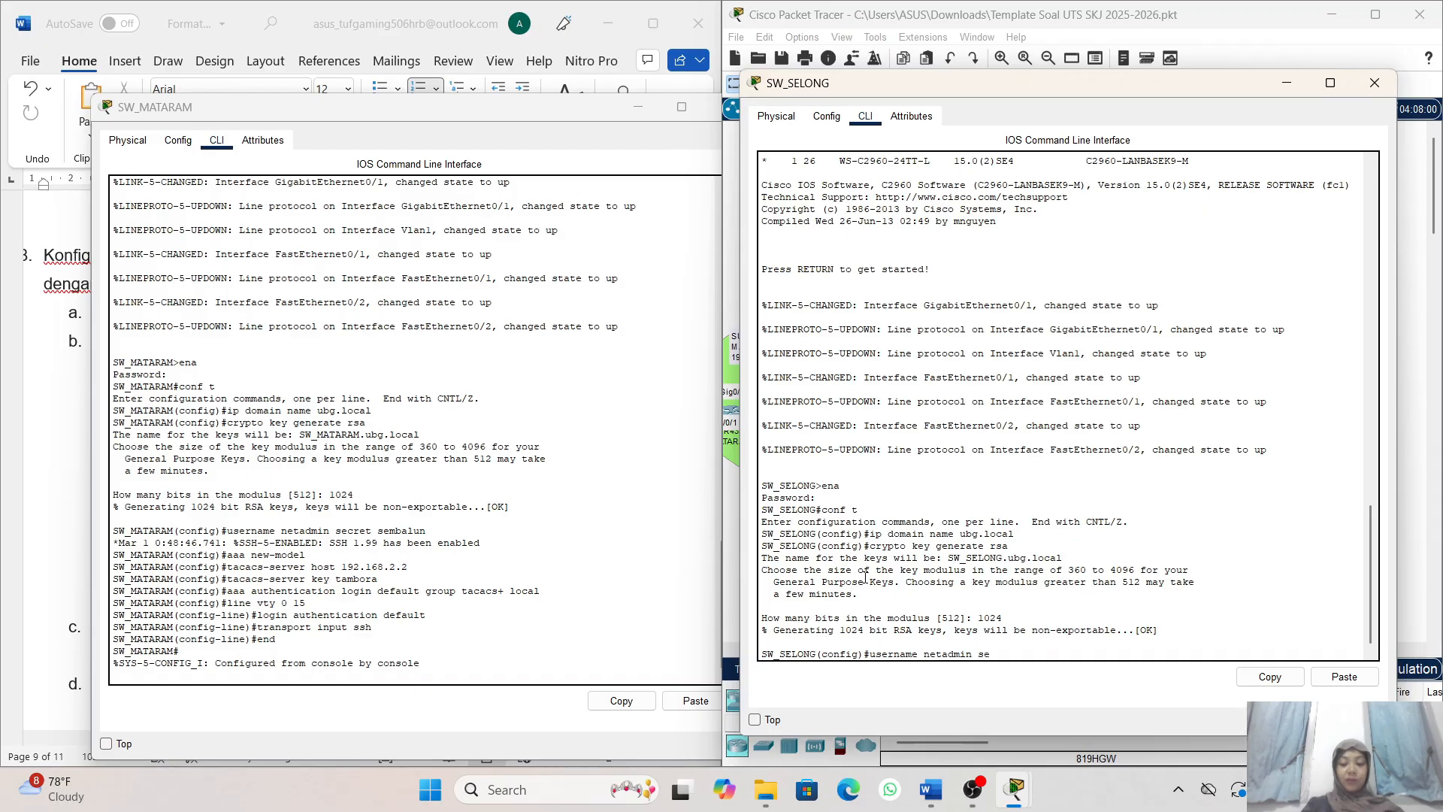
pyautogui.write('cre')
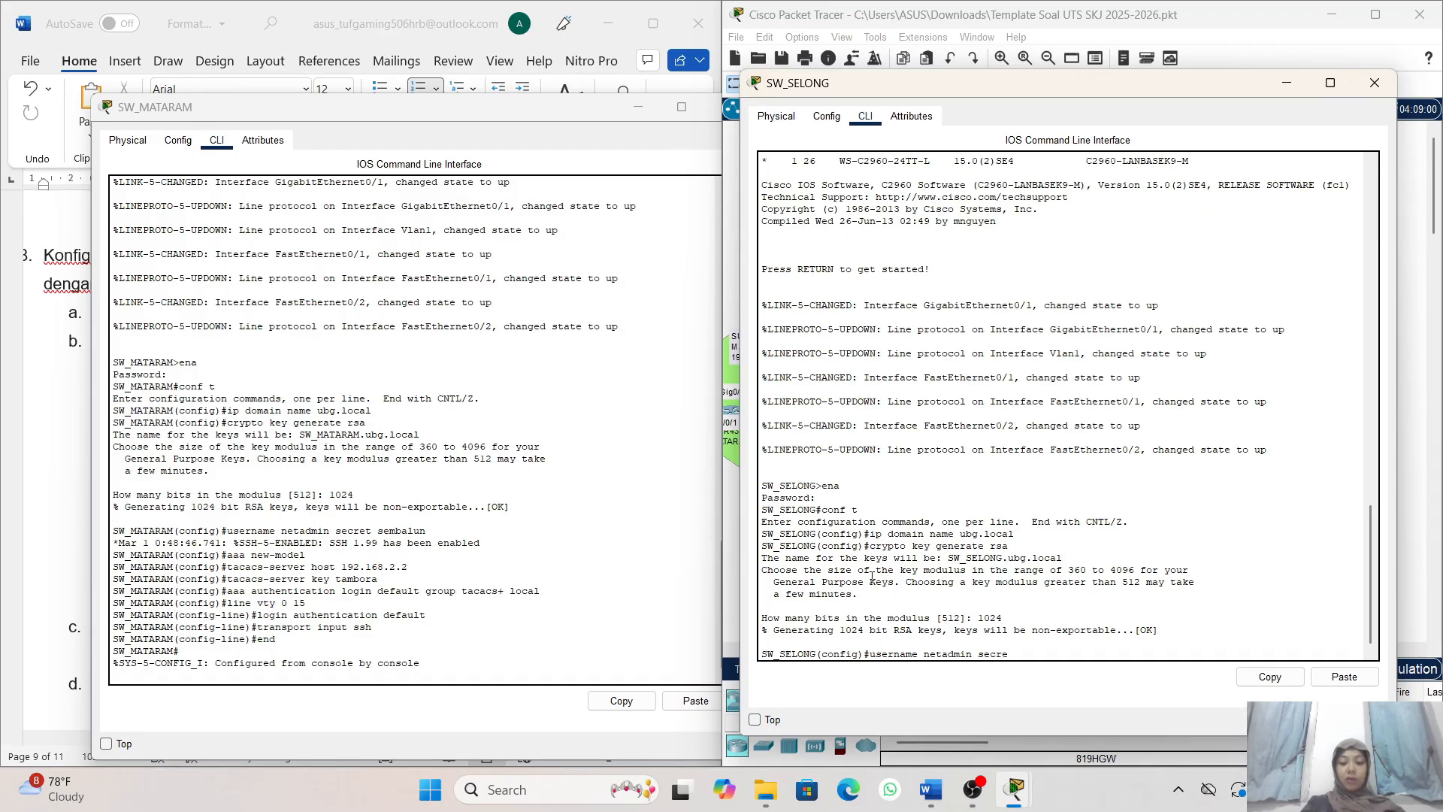
pyautogui.write('t sem')
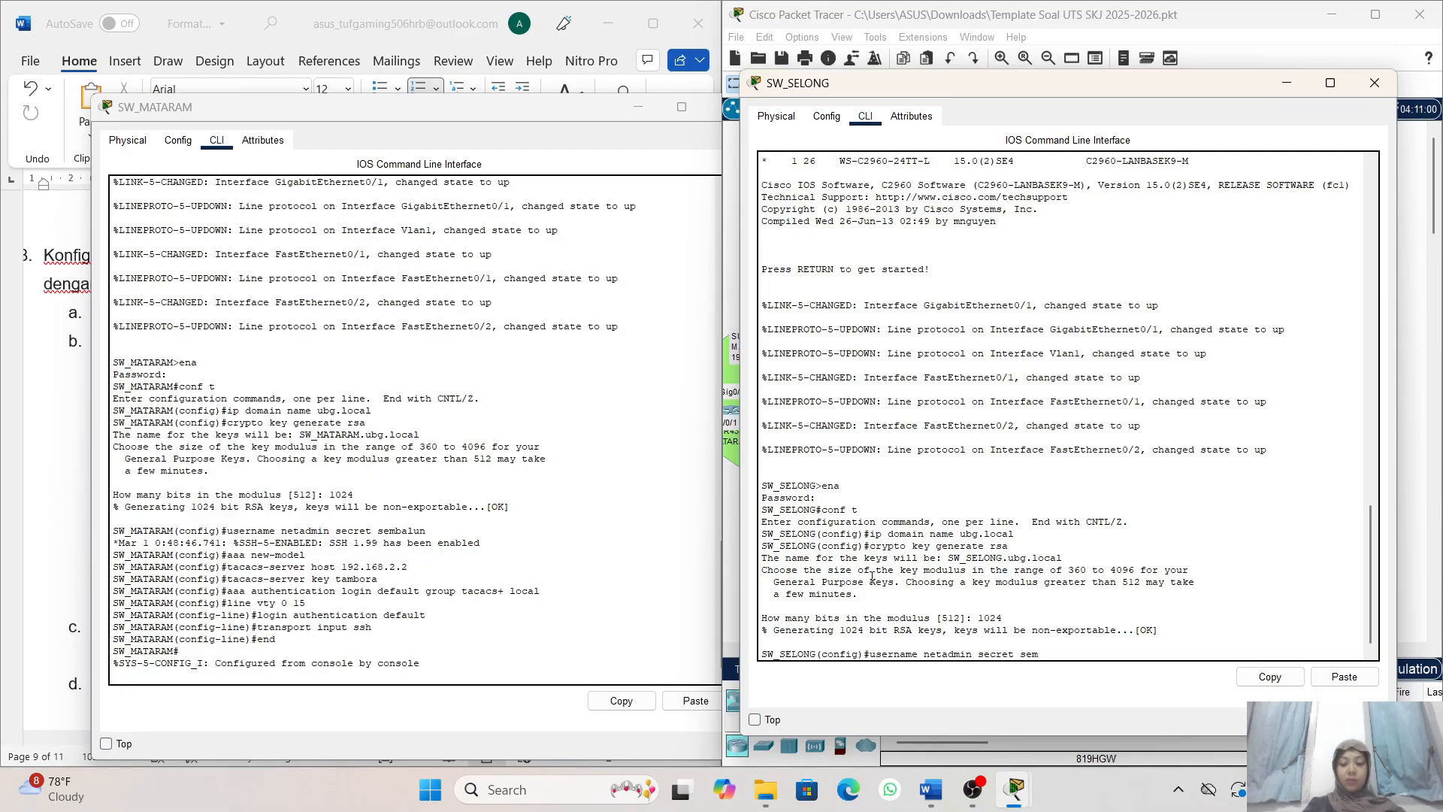
pyautogui.write('balun')
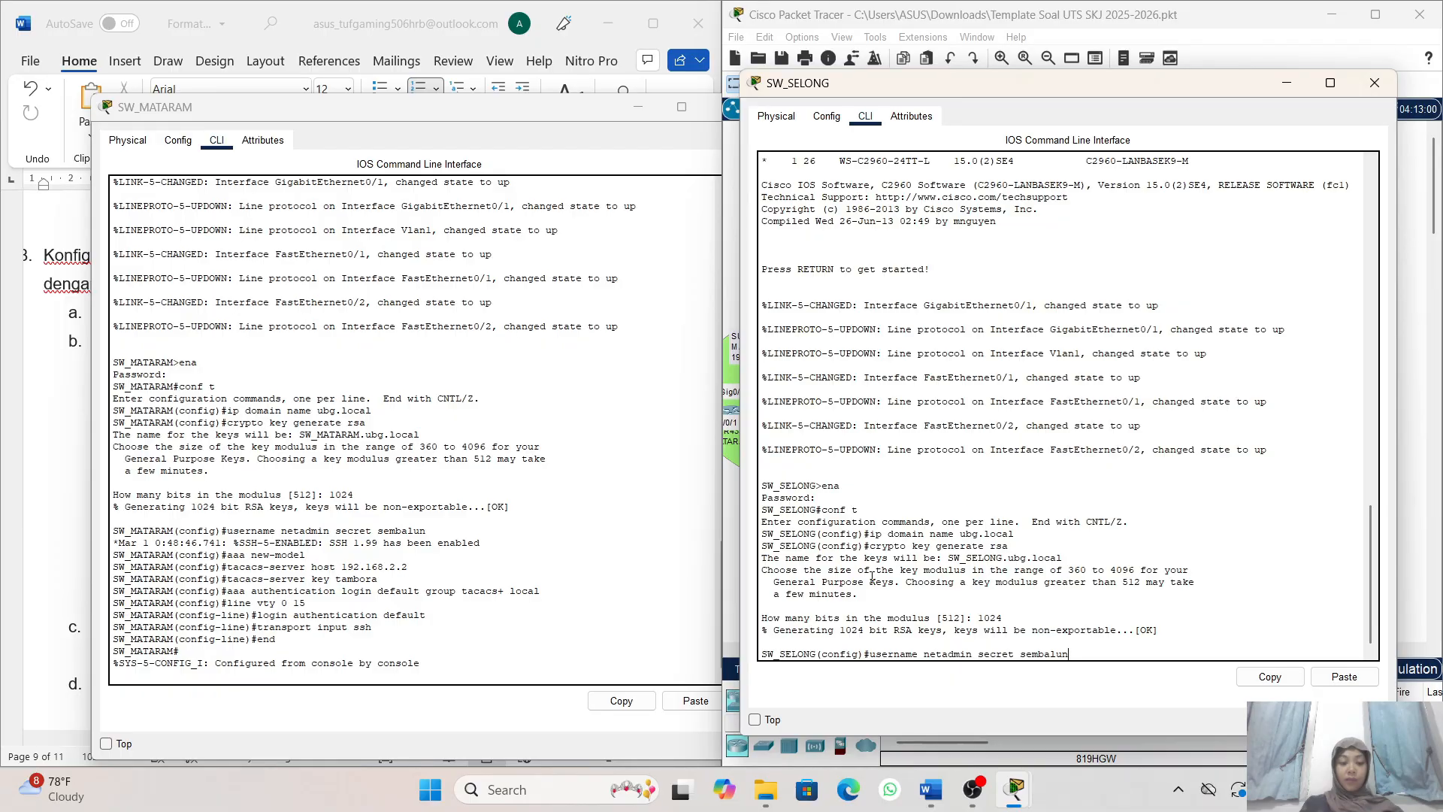
pyautogui.press('Return')
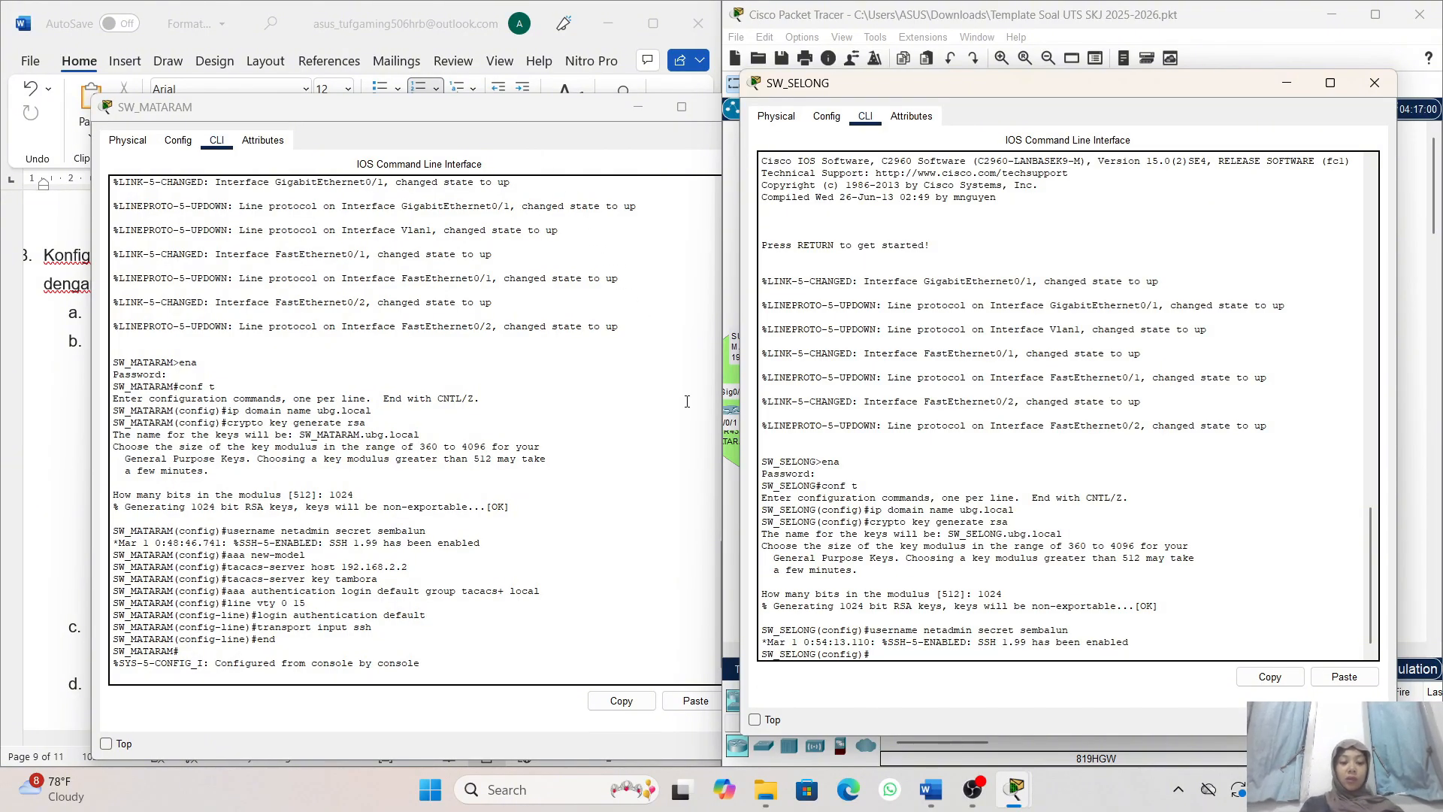
# - Enable AAA on SW_SELONG with aaa new-model
pyautogui.write('a')
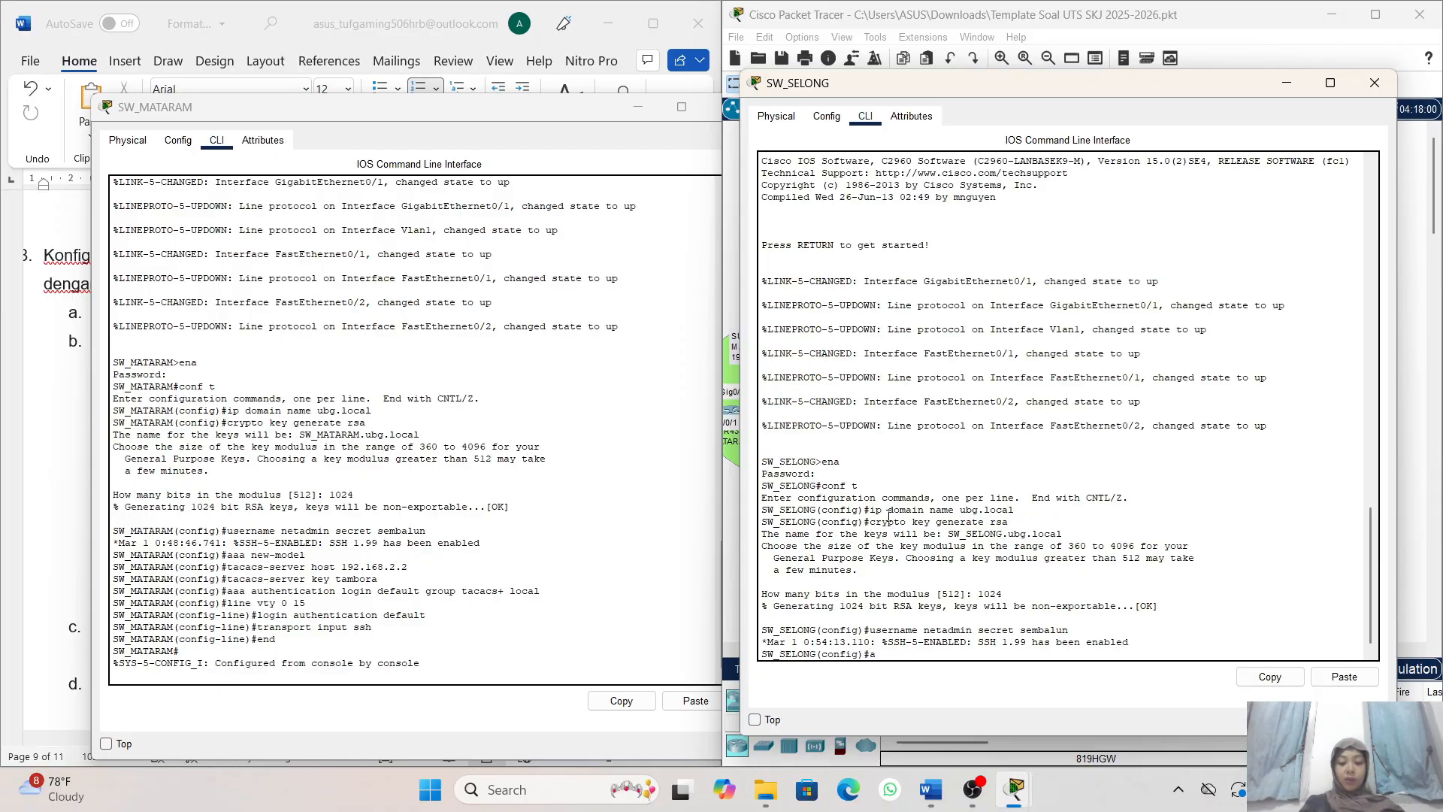
pyautogui.write('aa n')
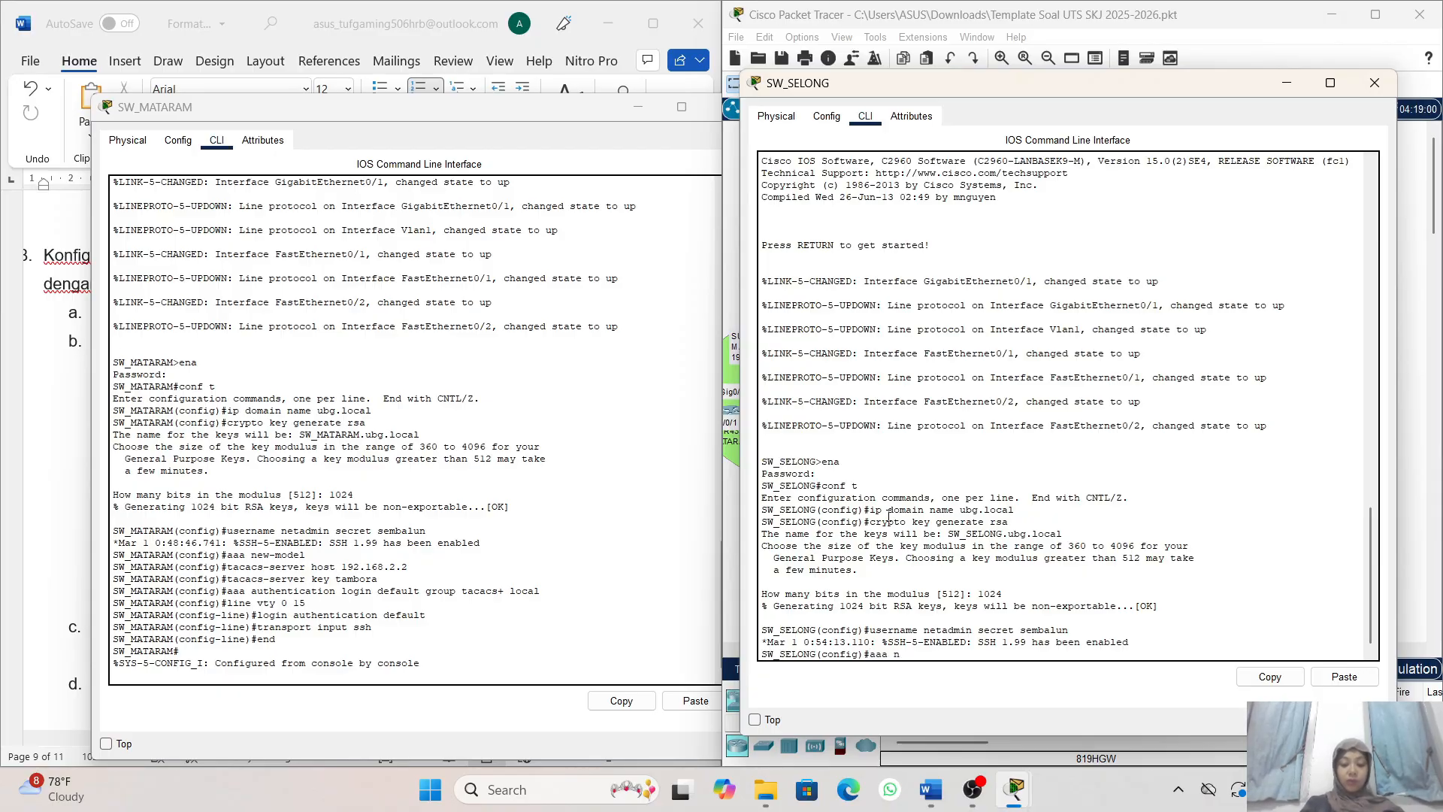
pyautogui.write('ew')
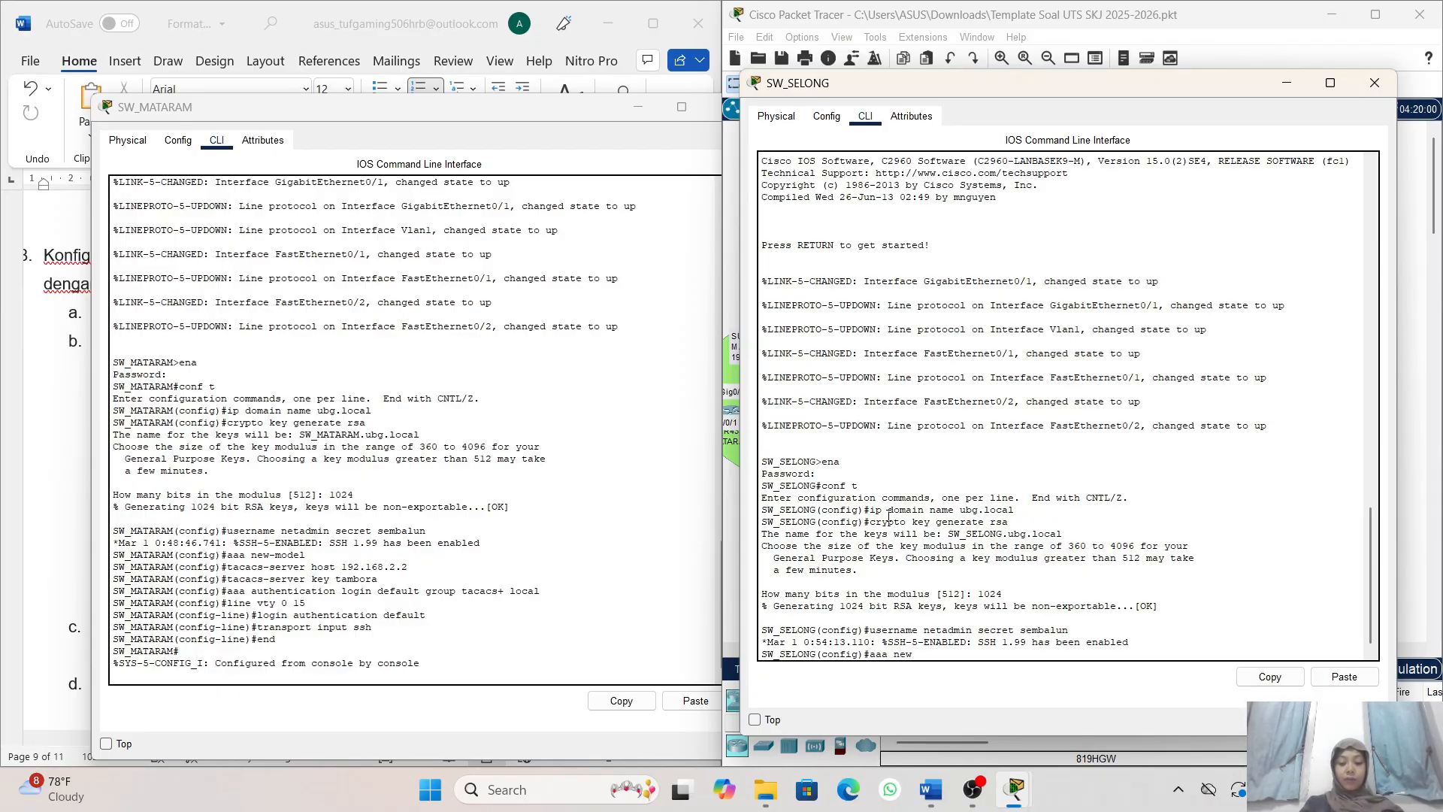
pyautogui.write('-')
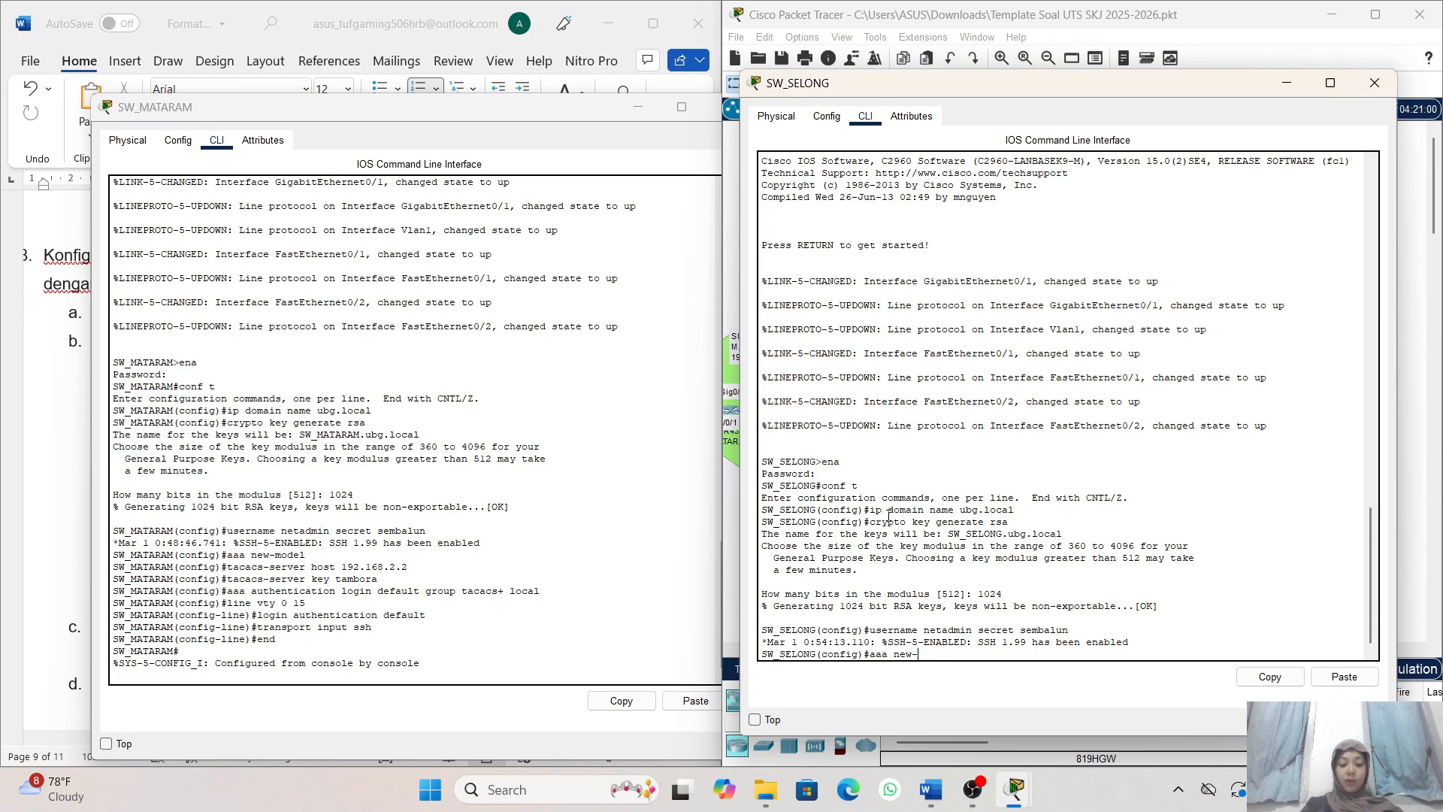
pyautogui.write('model')
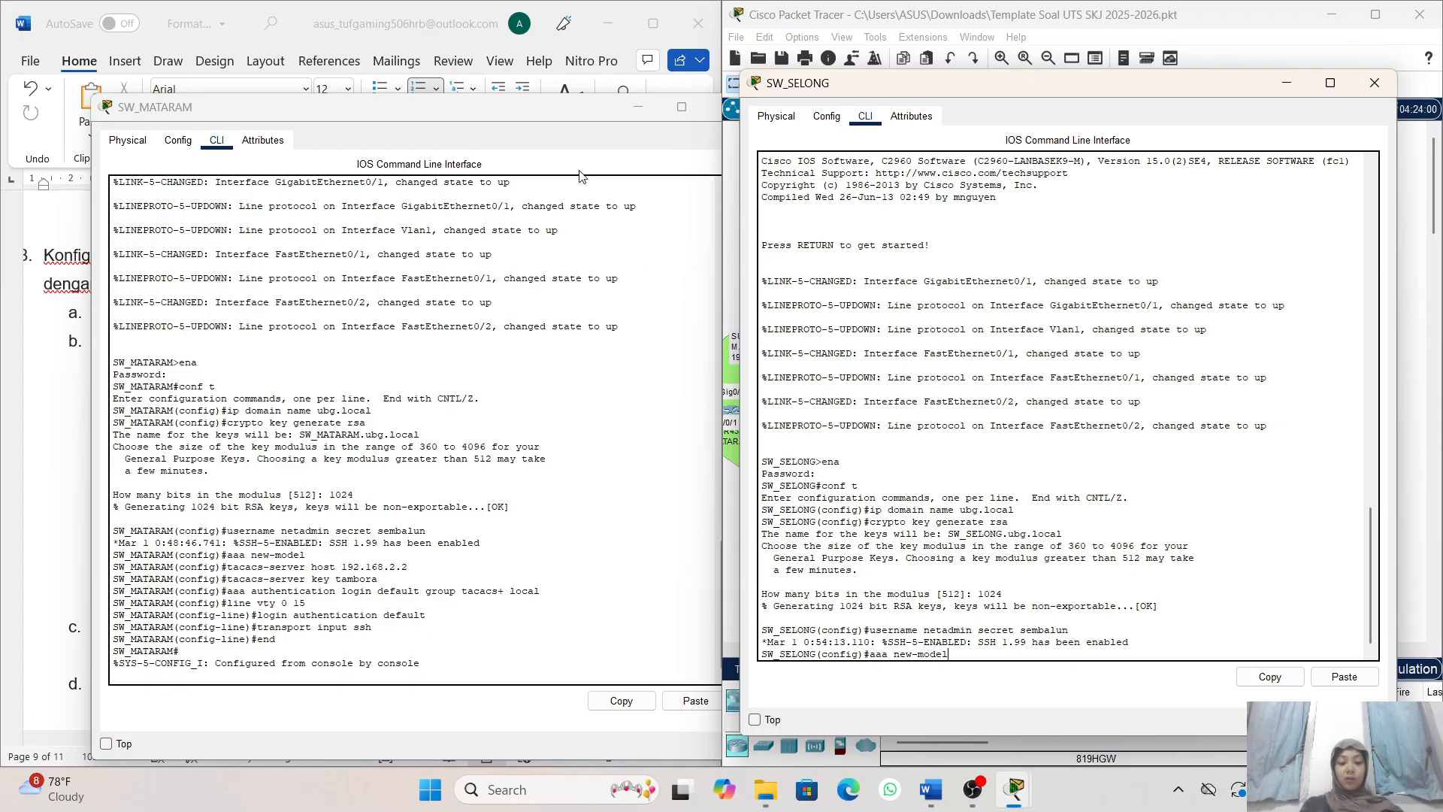
pyautogui.press('Return')
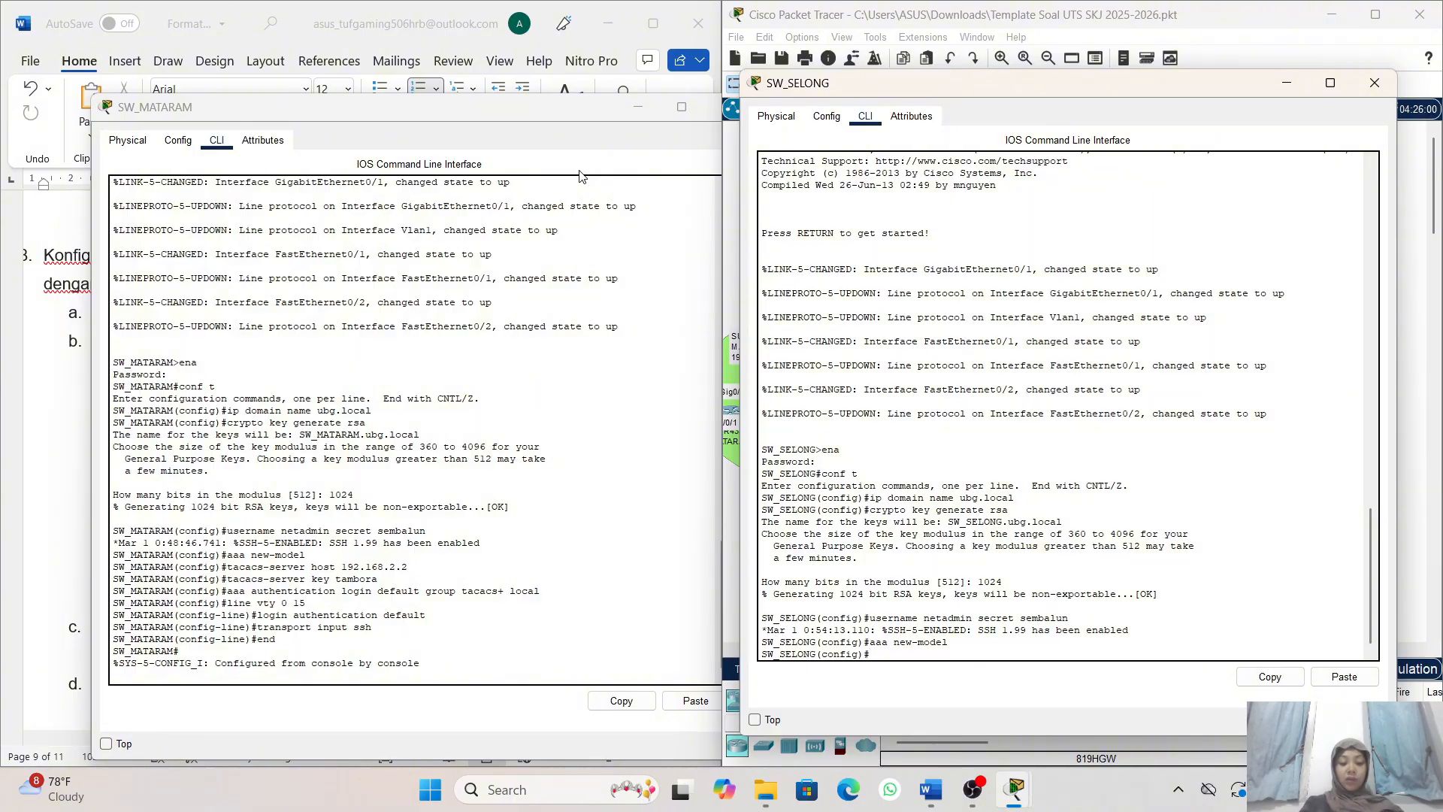
# - Point SW_SELONG to the TACACS+ server with tacacs-server host 192.168.2.2, reusing the command from SW_MATARAM
pyautogui.write('ta')
pyautogui.press('BackSpace')
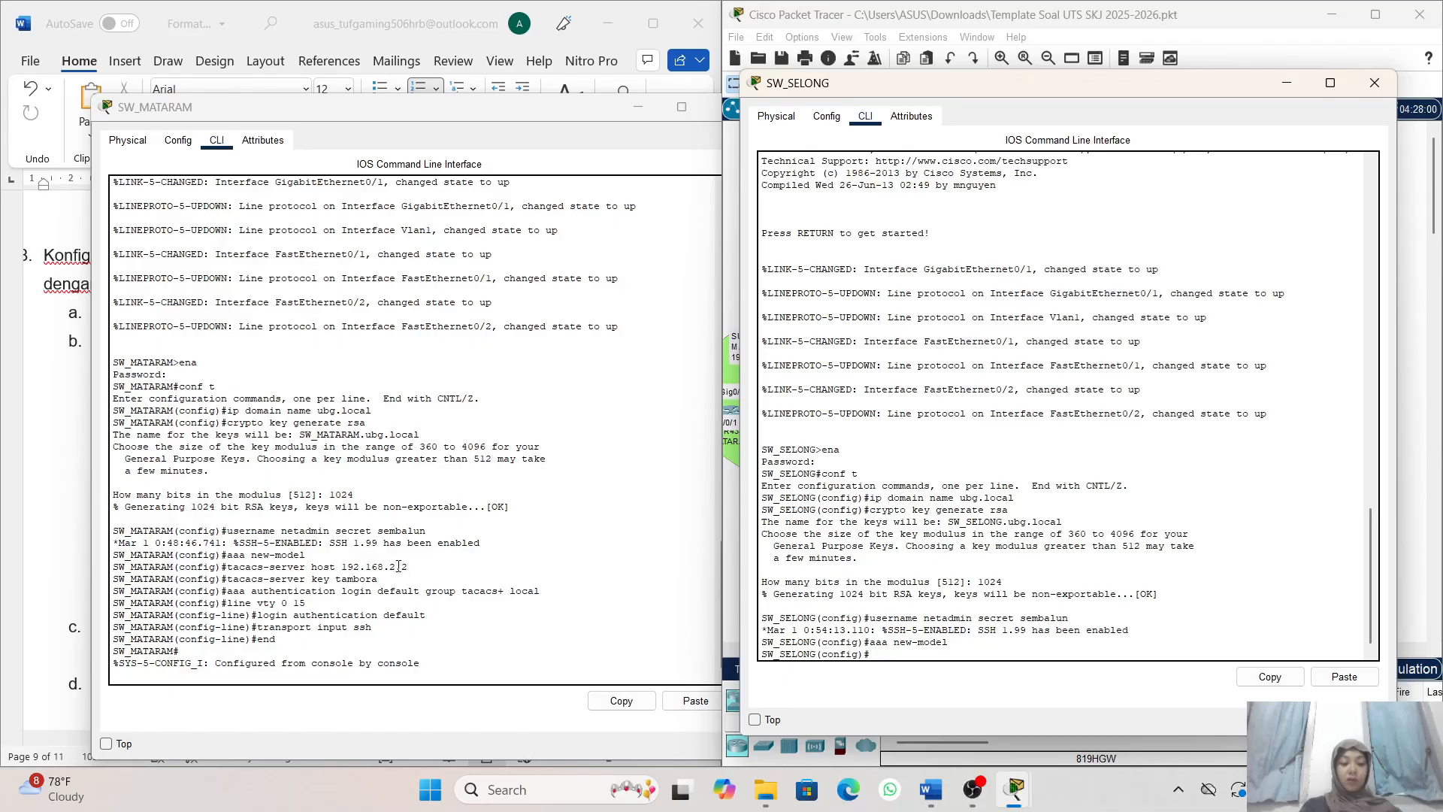
pyautogui.moveTo(416, 567); pyautogui.dragTo(228, 570)
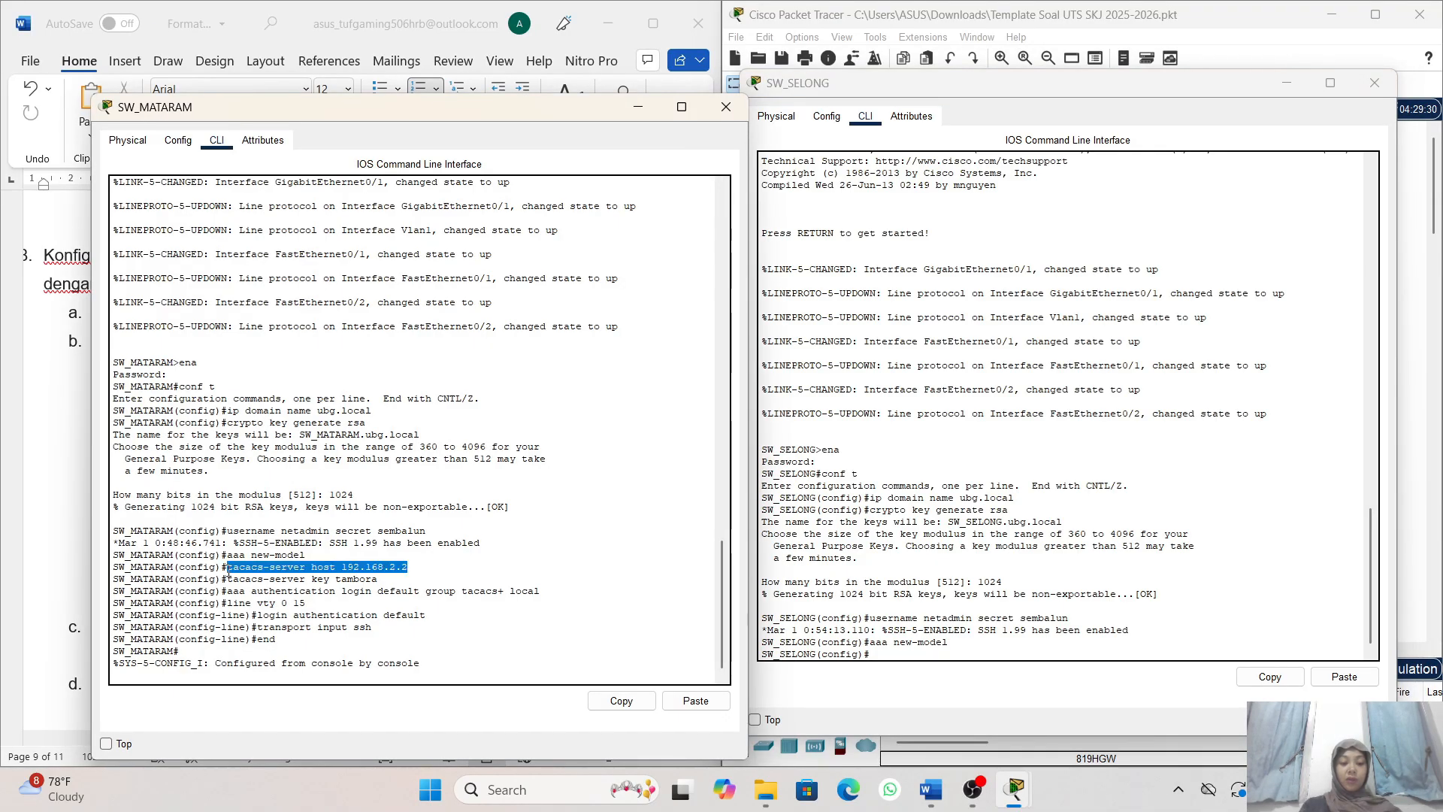
pyautogui.click(606, 701)
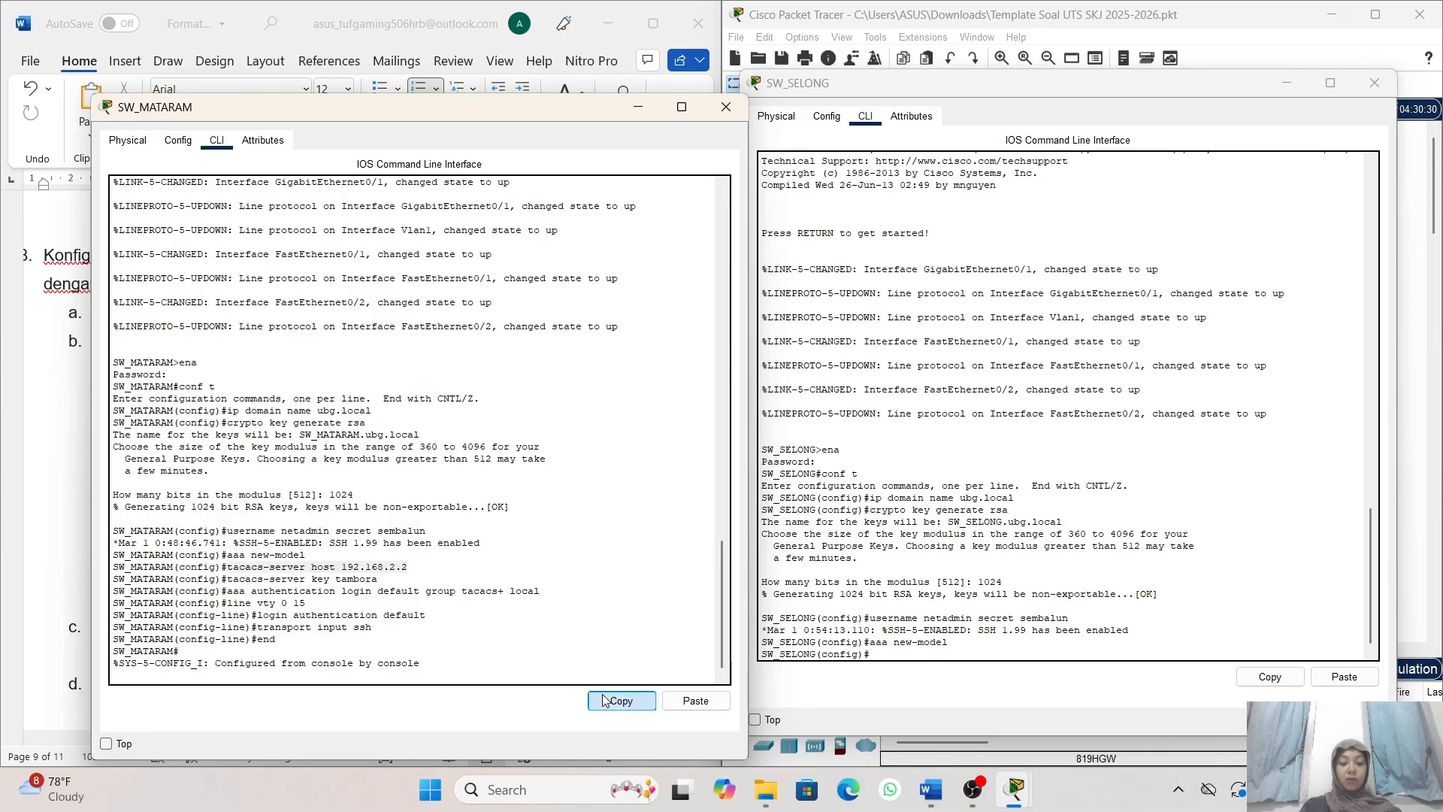
pyautogui.click(887, 655)
pyautogui.click(1344, 676)
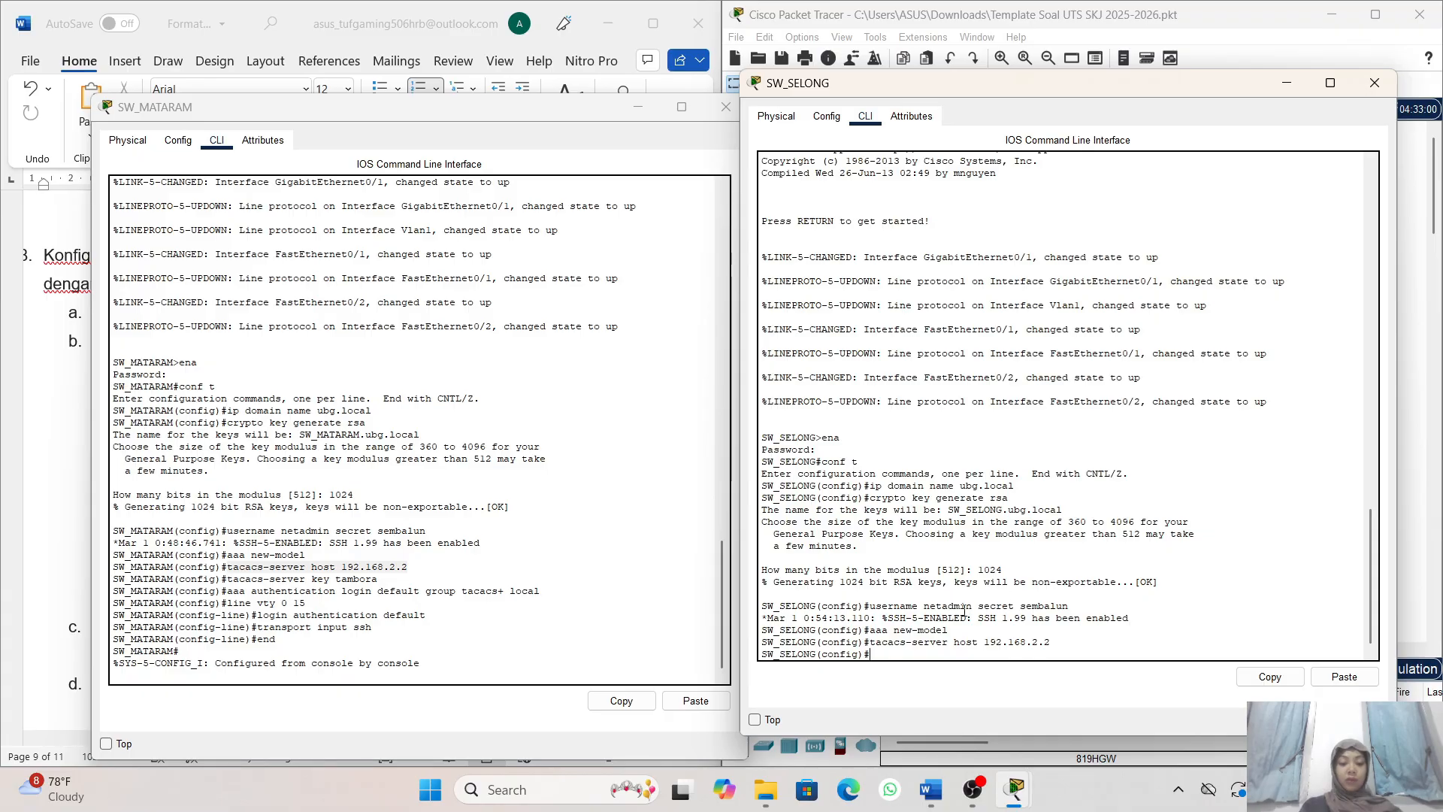
# - Set the shared TACACS+ server key on SW_SELONG with the tacacs-server key command copied from SW_MATARAM
pyautogui.moveTo(377, 579); pyautogui.dragTo(227, 580)
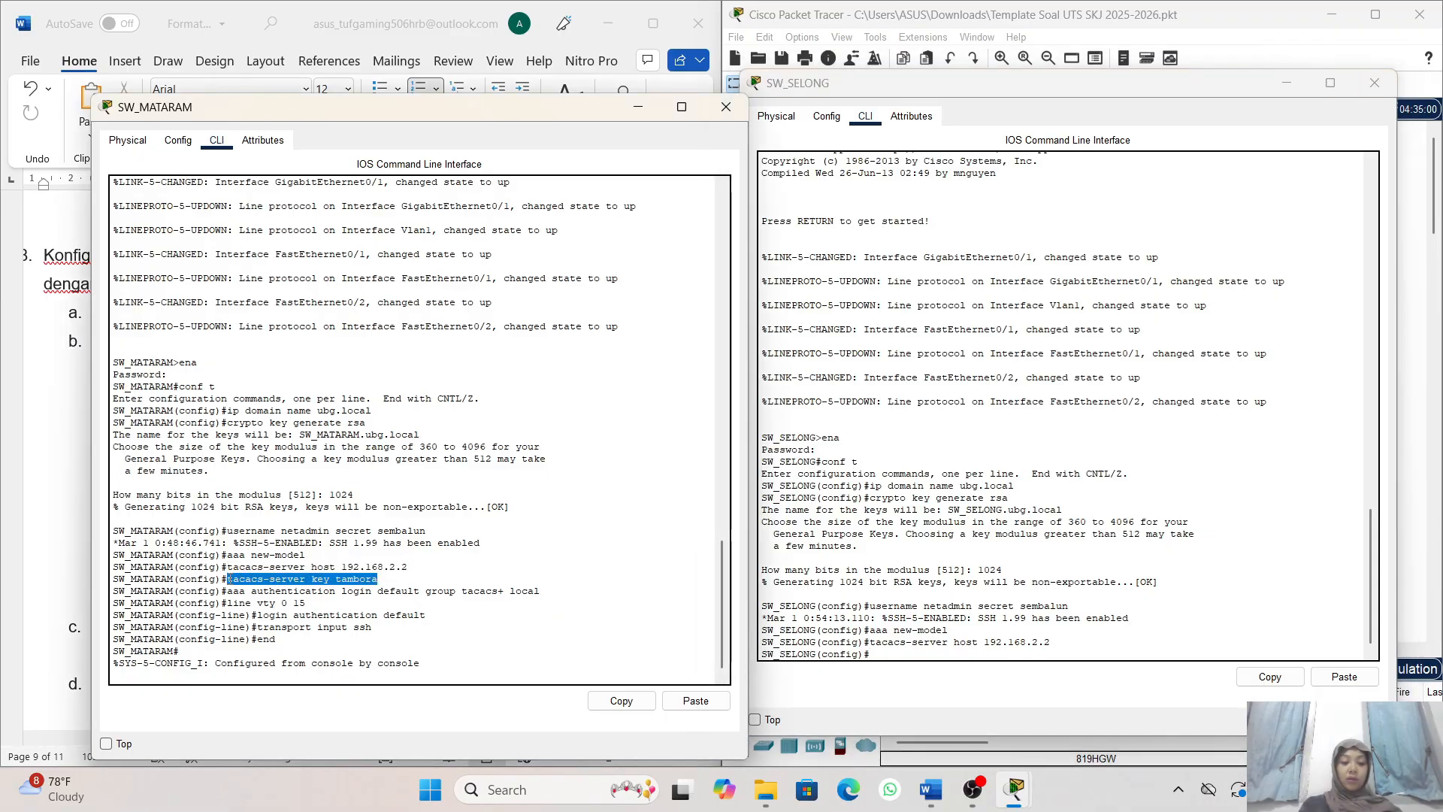
pyautogui.click(621, 701)
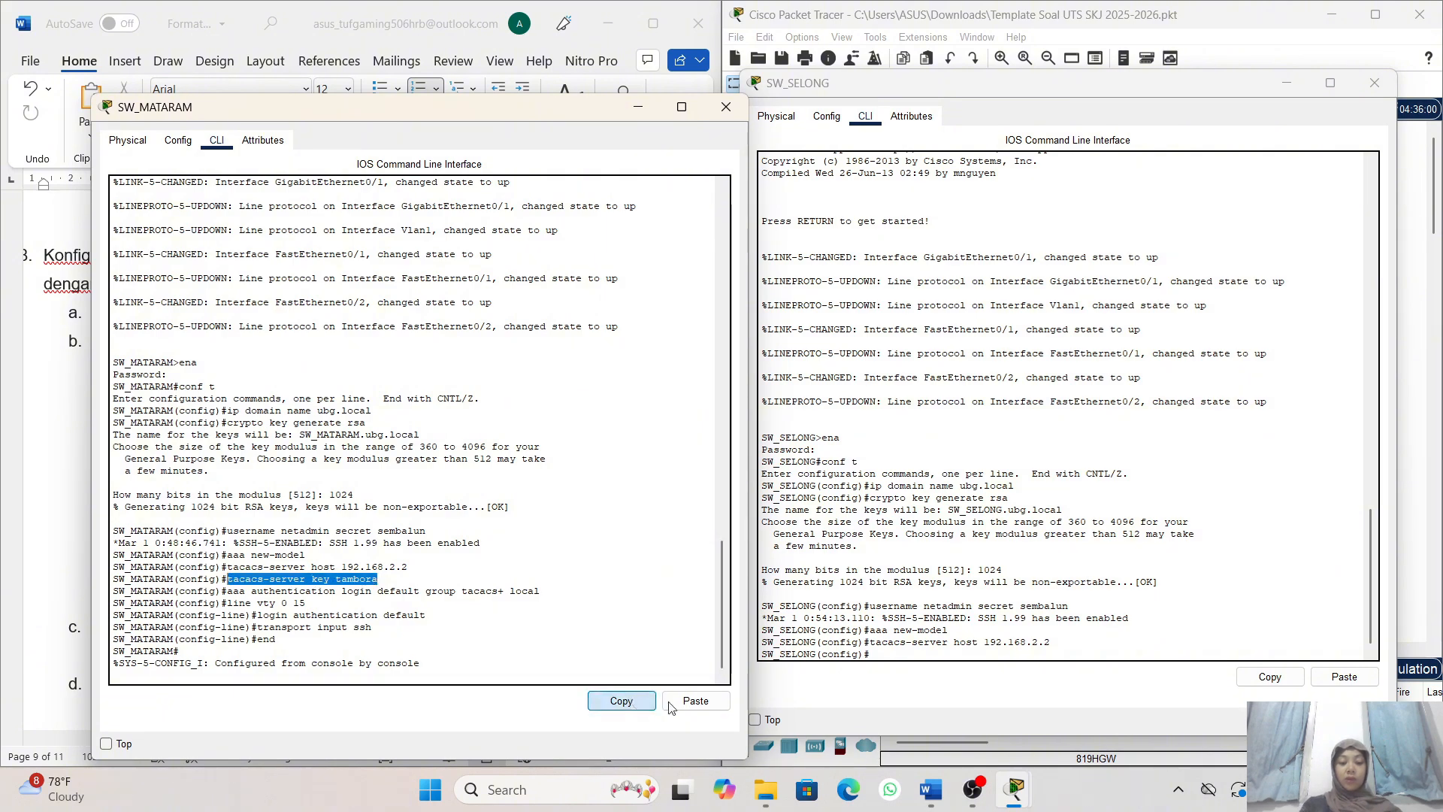
pyautogui.click(945, 651)
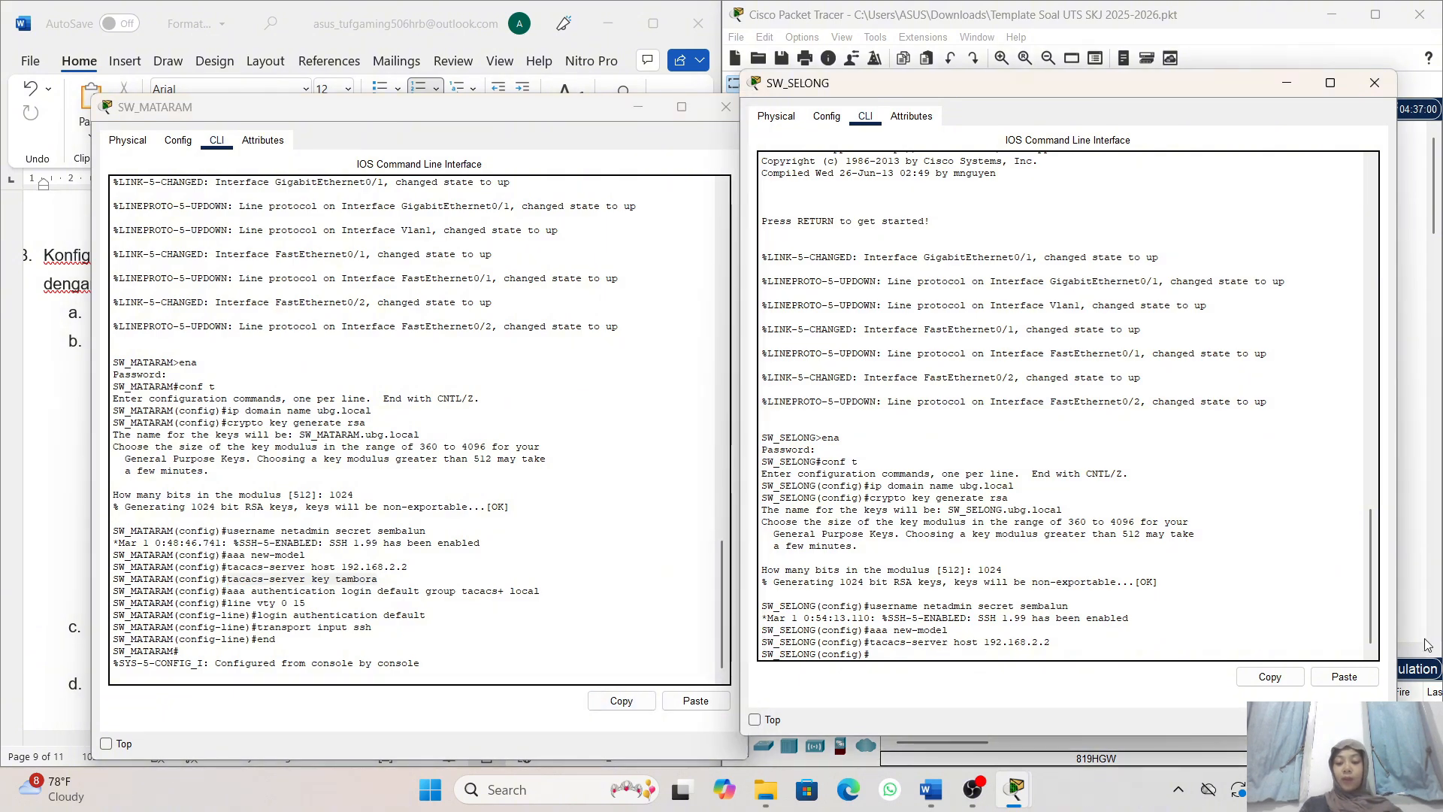
pyautogui.click(1344, 677)
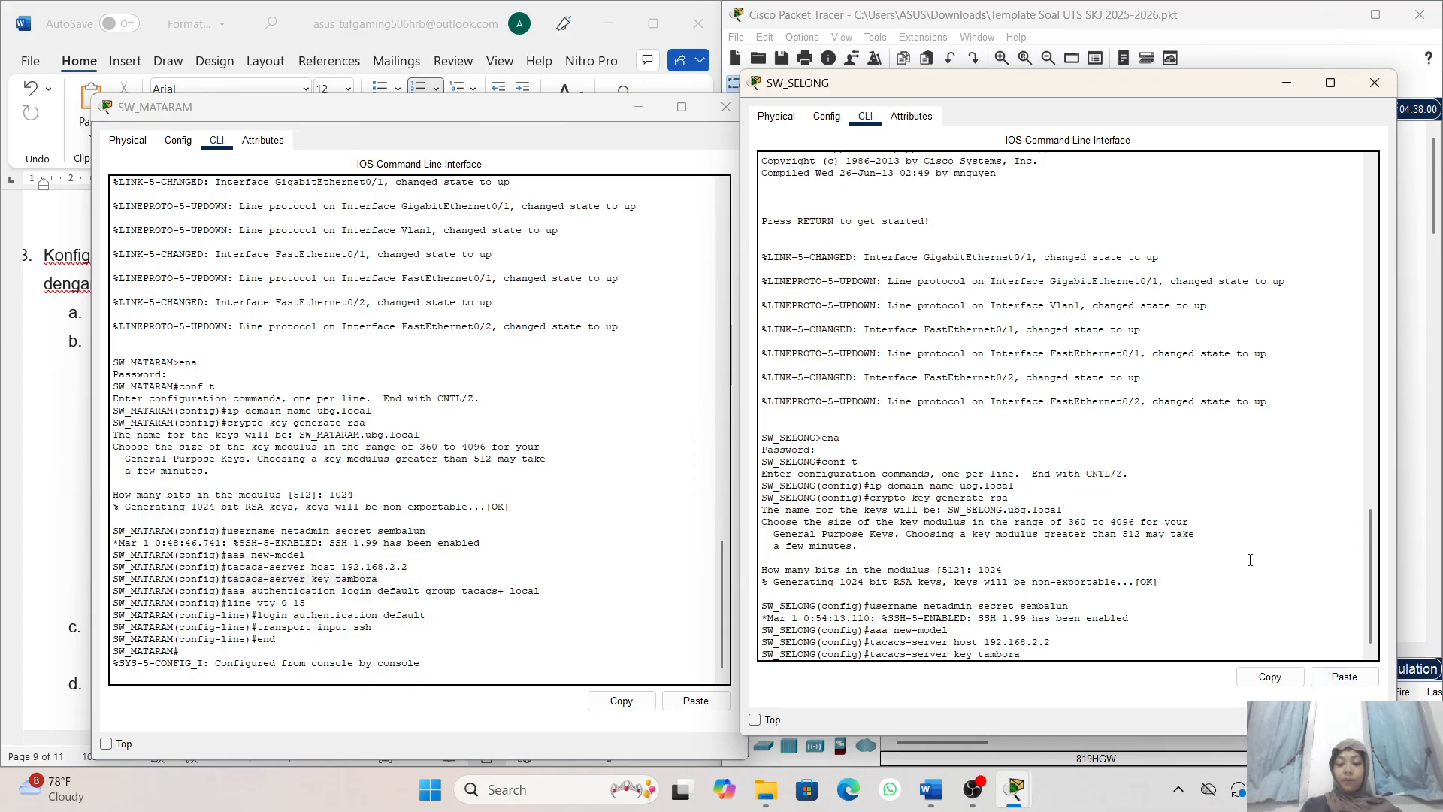
pyautogui.press('Return')
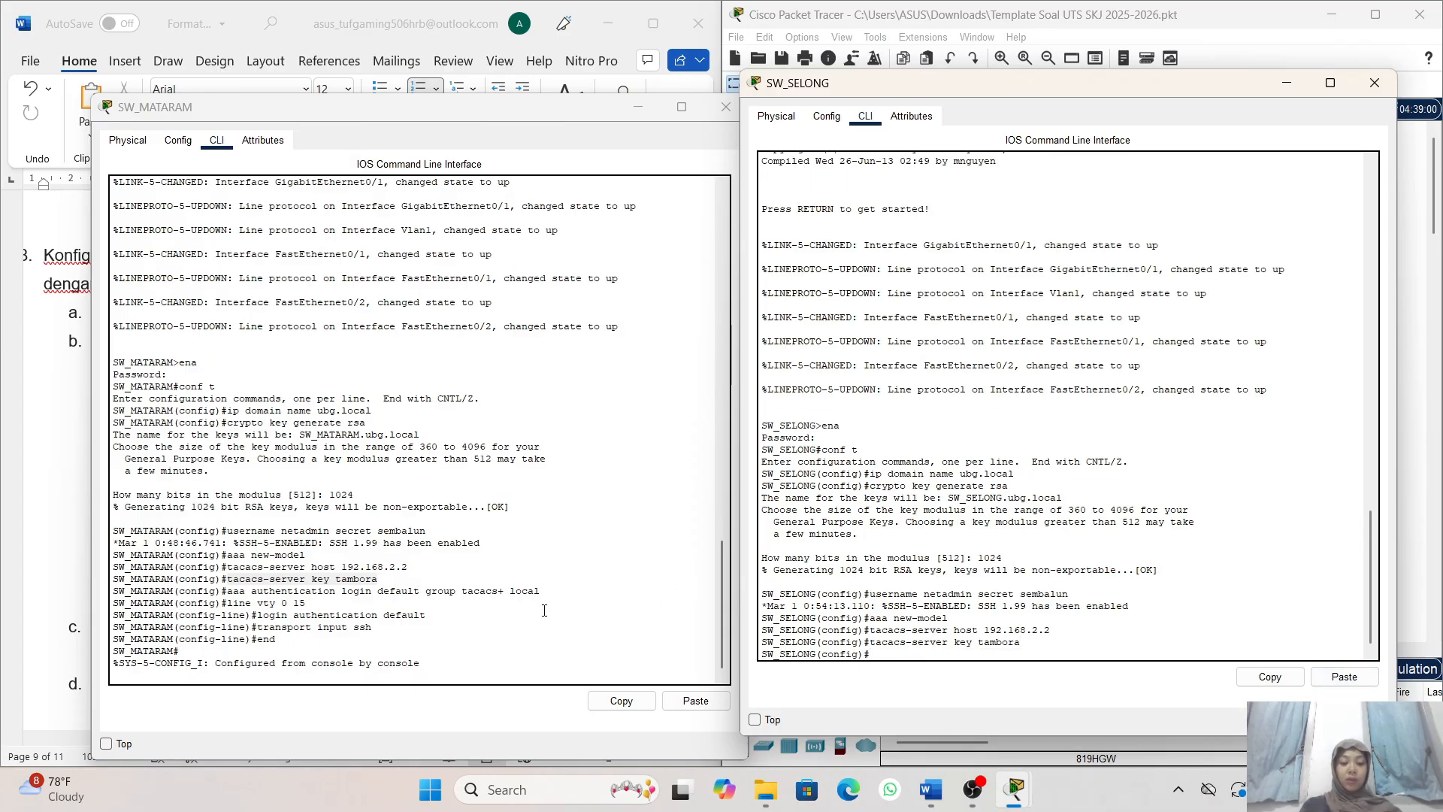
# - Configure SW_SELONG's default login authentication with aaa authentication login default group tacacs+ local
pyautogui.click(541, 592)
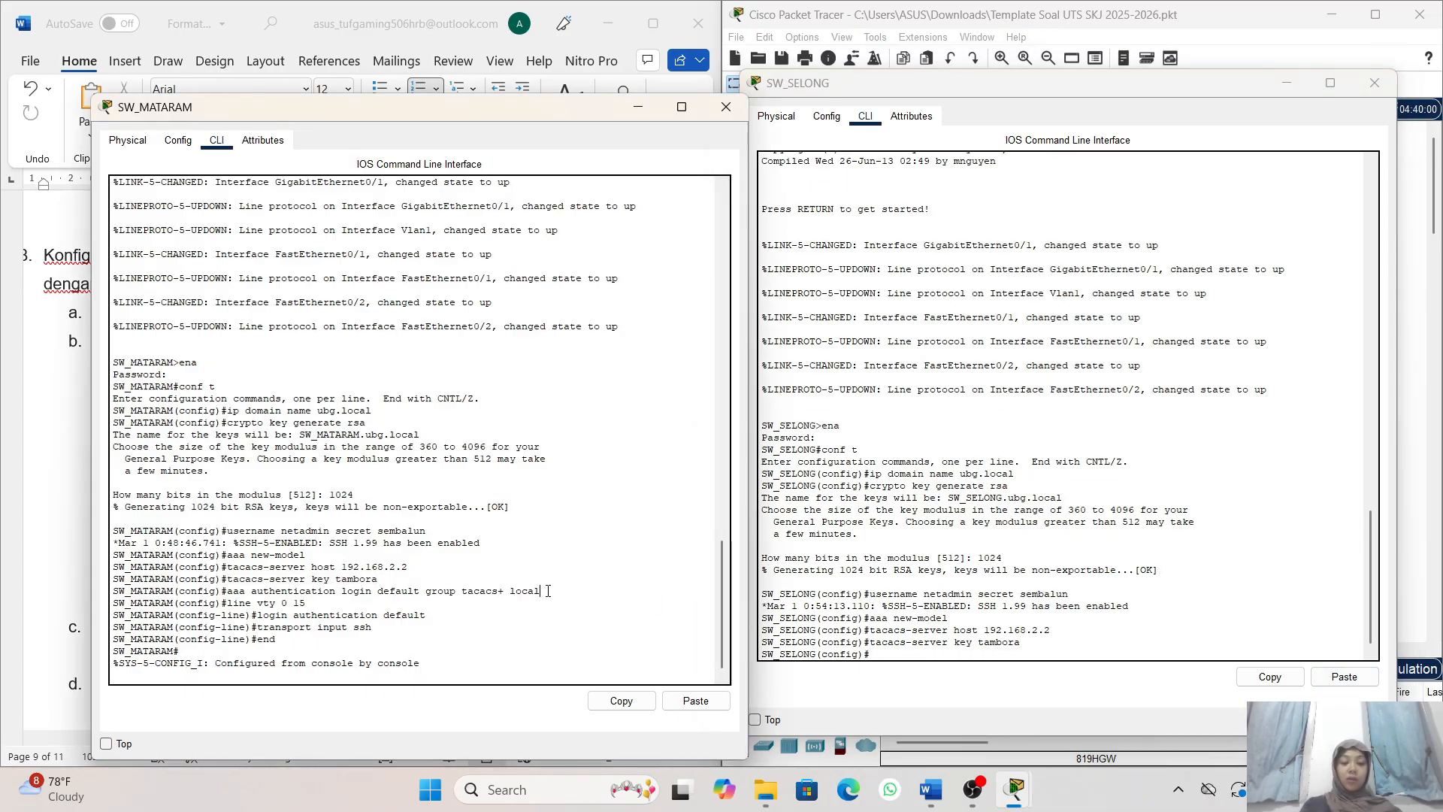
pyautogui.moveTo(546, 592); pyautogui.dragTo(222, 594)
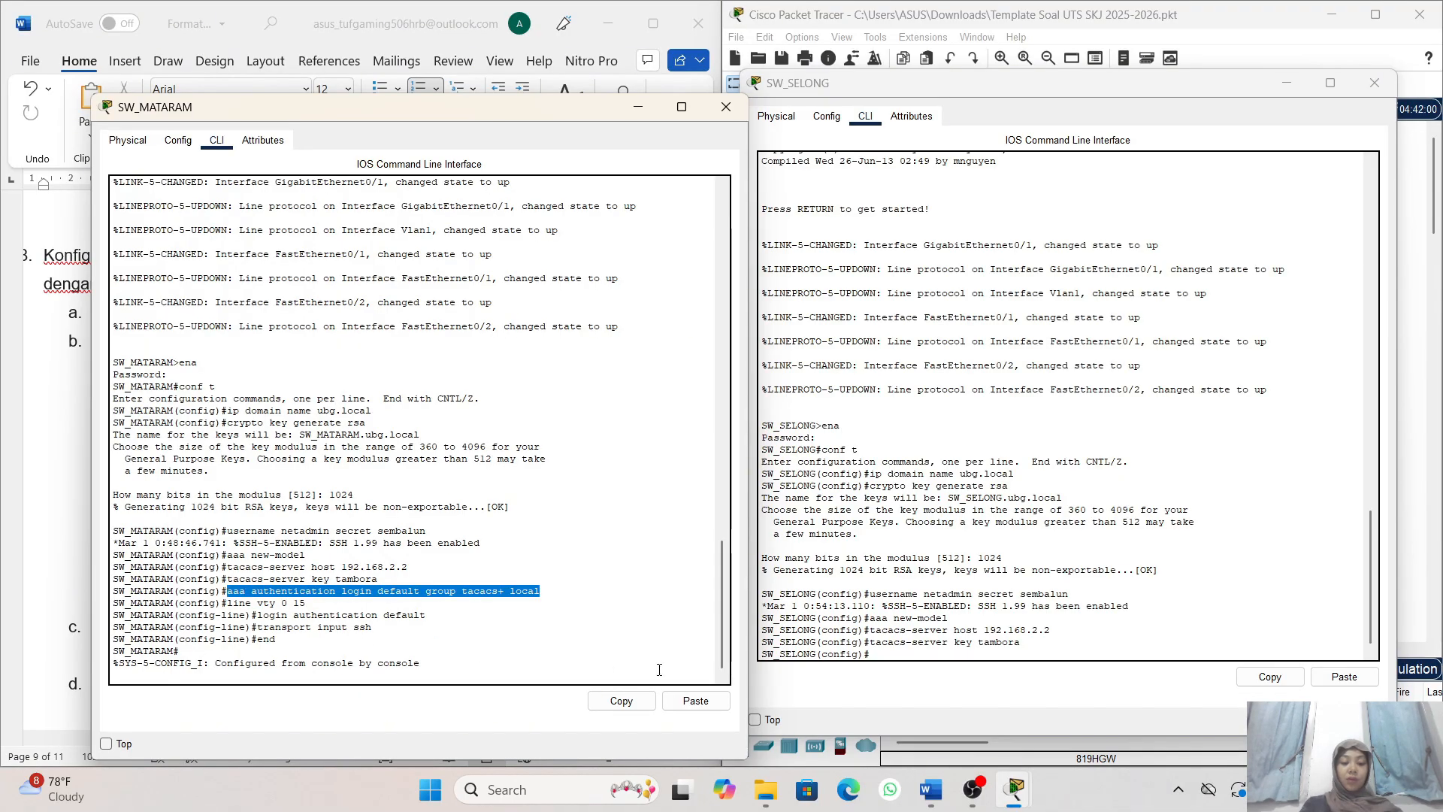
pyautogui.click(623, 703)
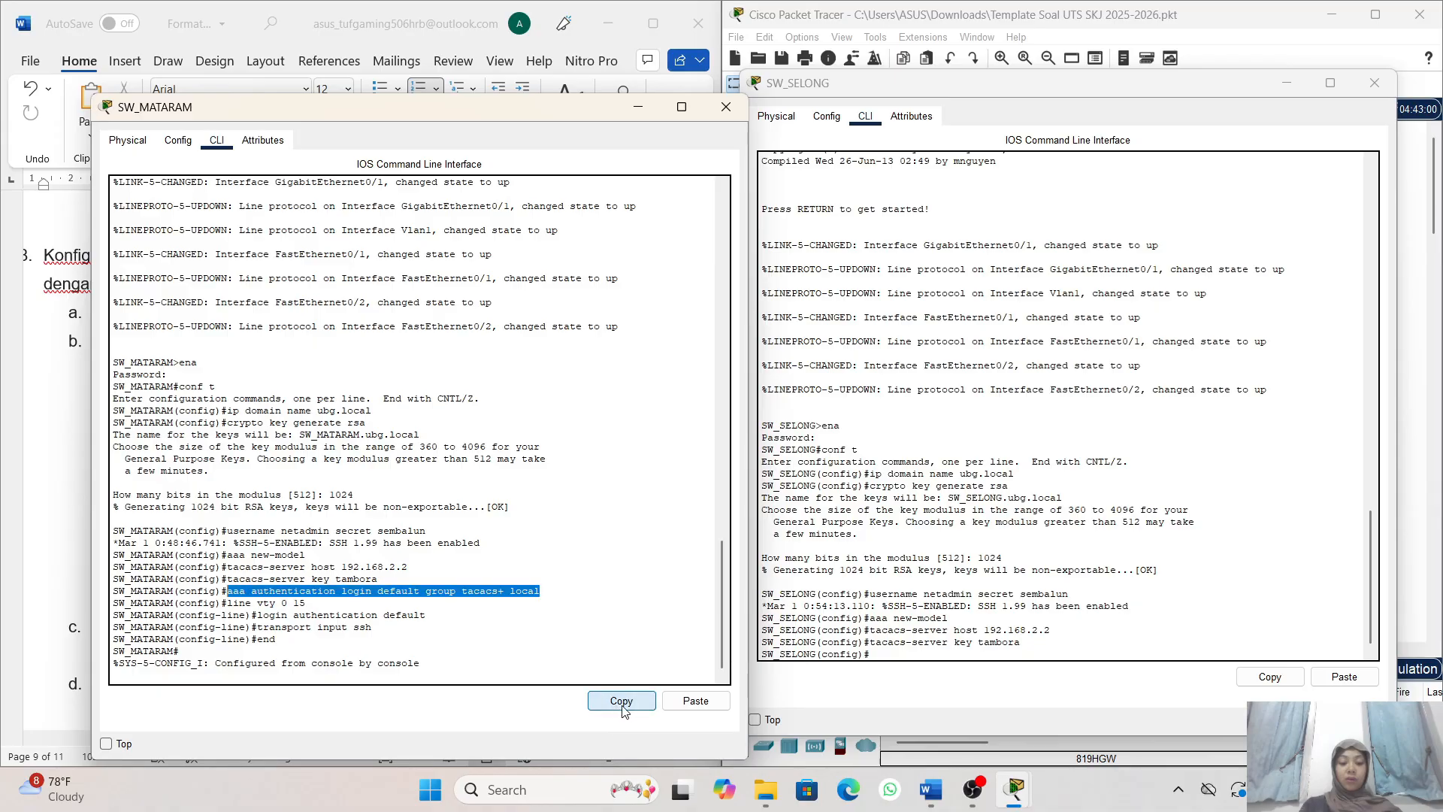
pyautogui.click(988, 654)
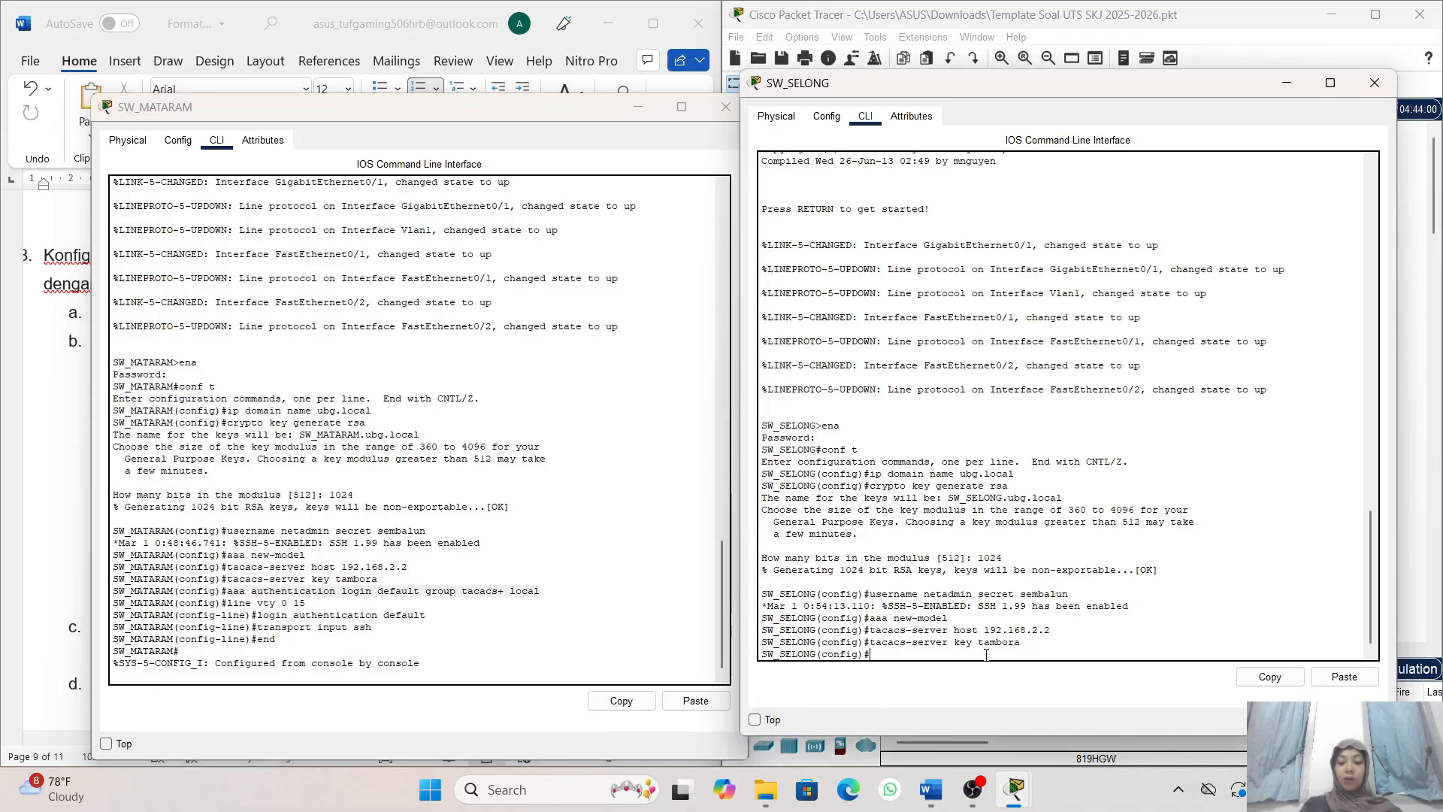
pyautogui.click(1326, 677)
pyautogui.press('Return')
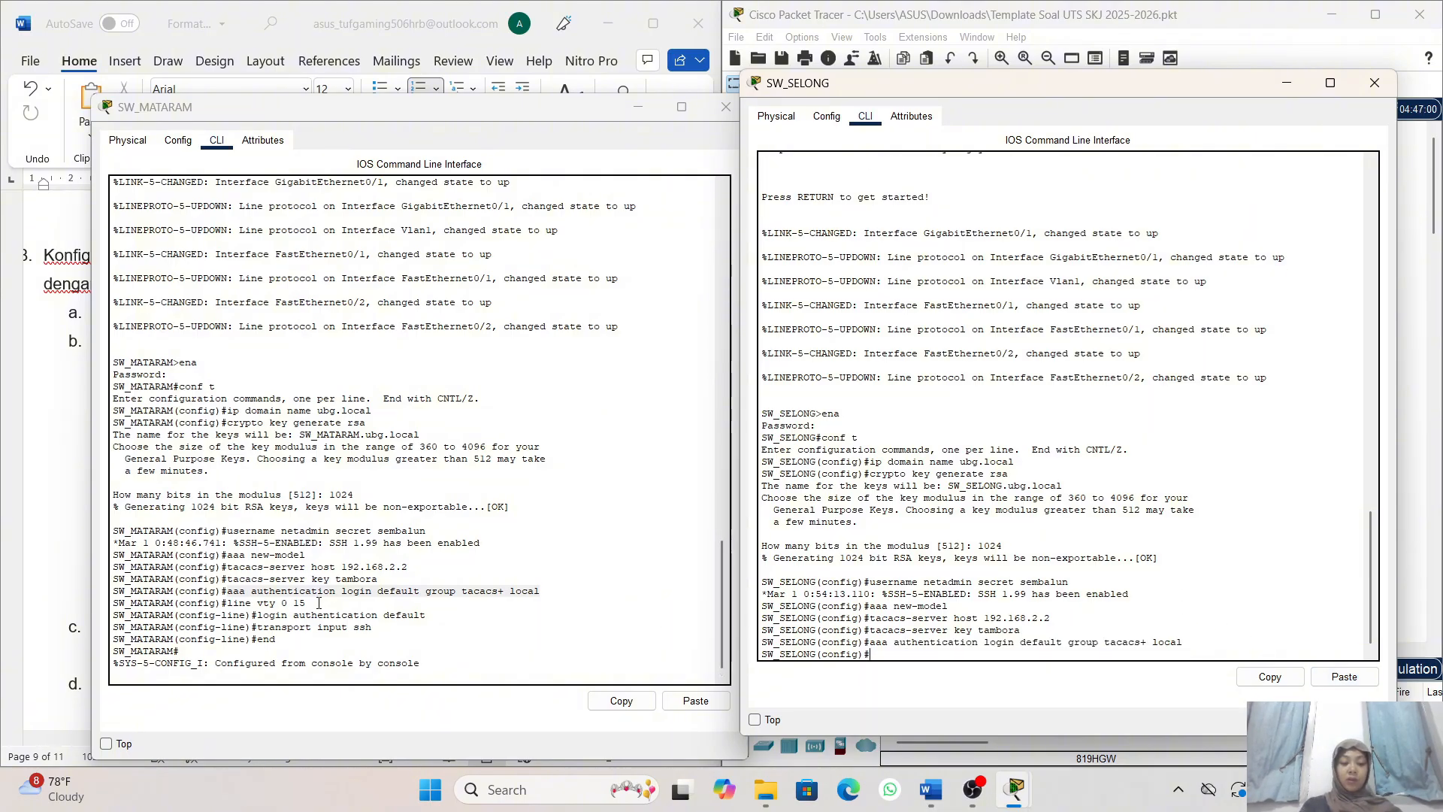
# - Apply login authentication default to SW_SELONG's lines with line vty 0 15, reusing SW_MATARAM's commands
pyautogui.moveTo(319, 603); pyautogui.dragTo(223, 602)
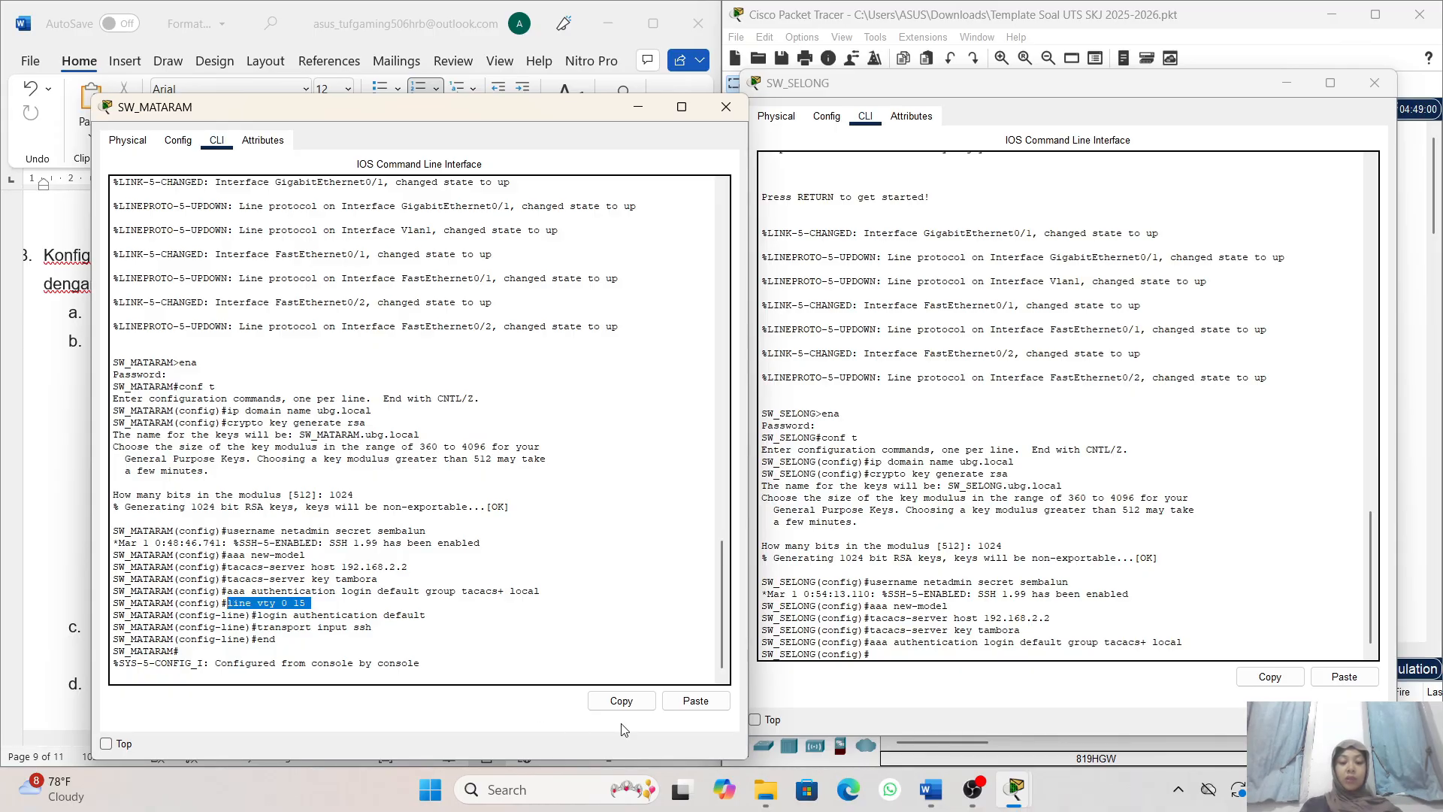
pyautogui.click(620, 701)
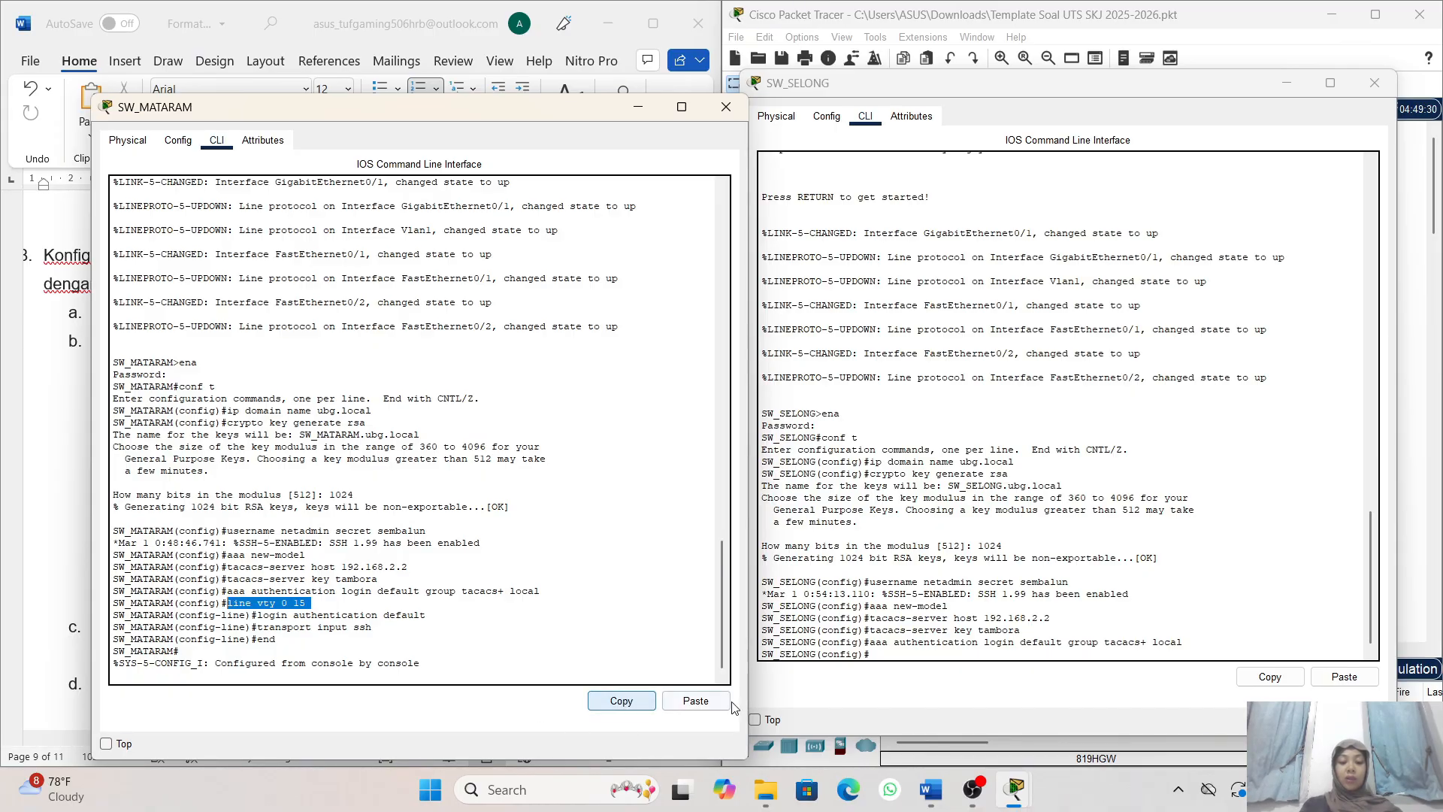
pyautogui.click(884, 659)
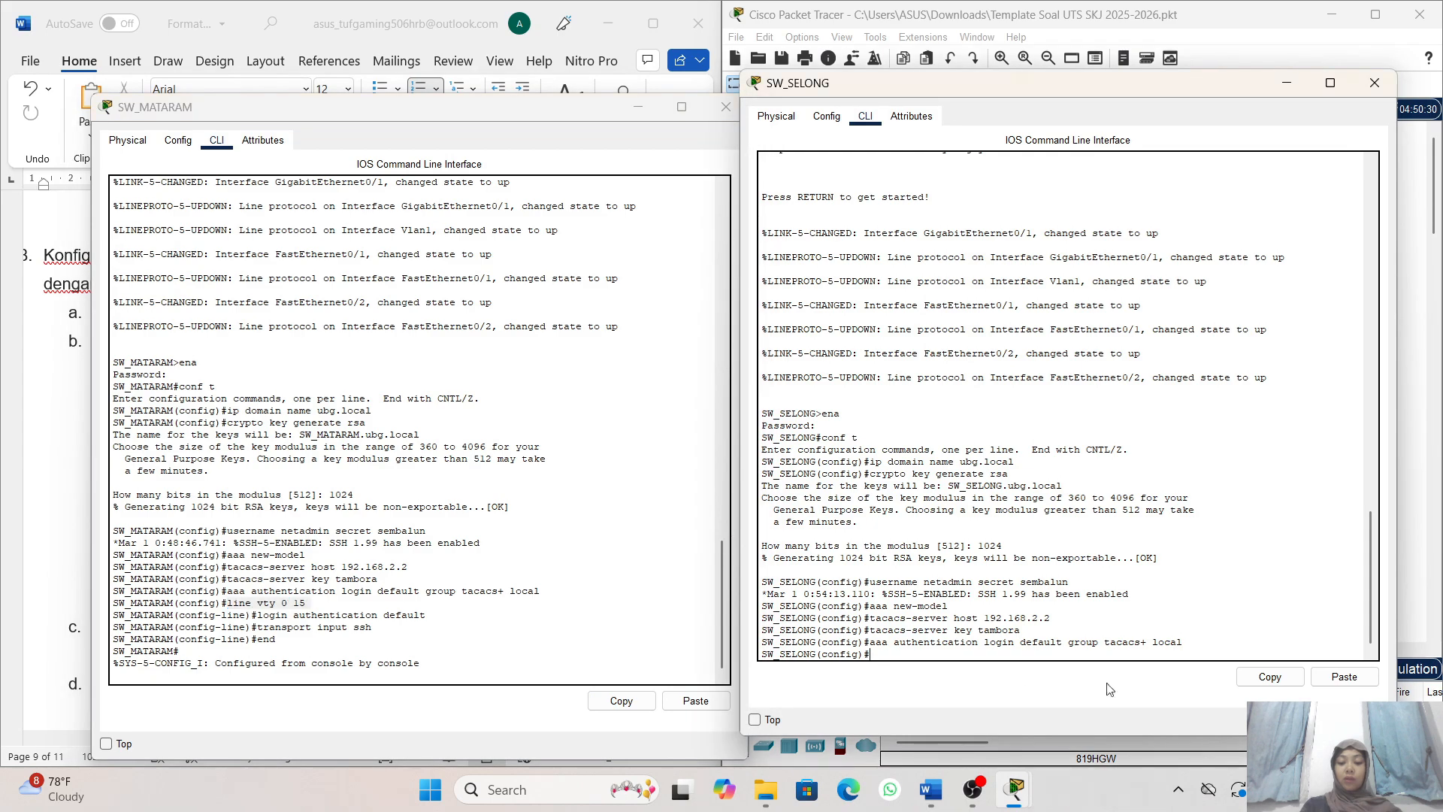
pyautogui.click(1344, 676)
pyautogui.press('Return')
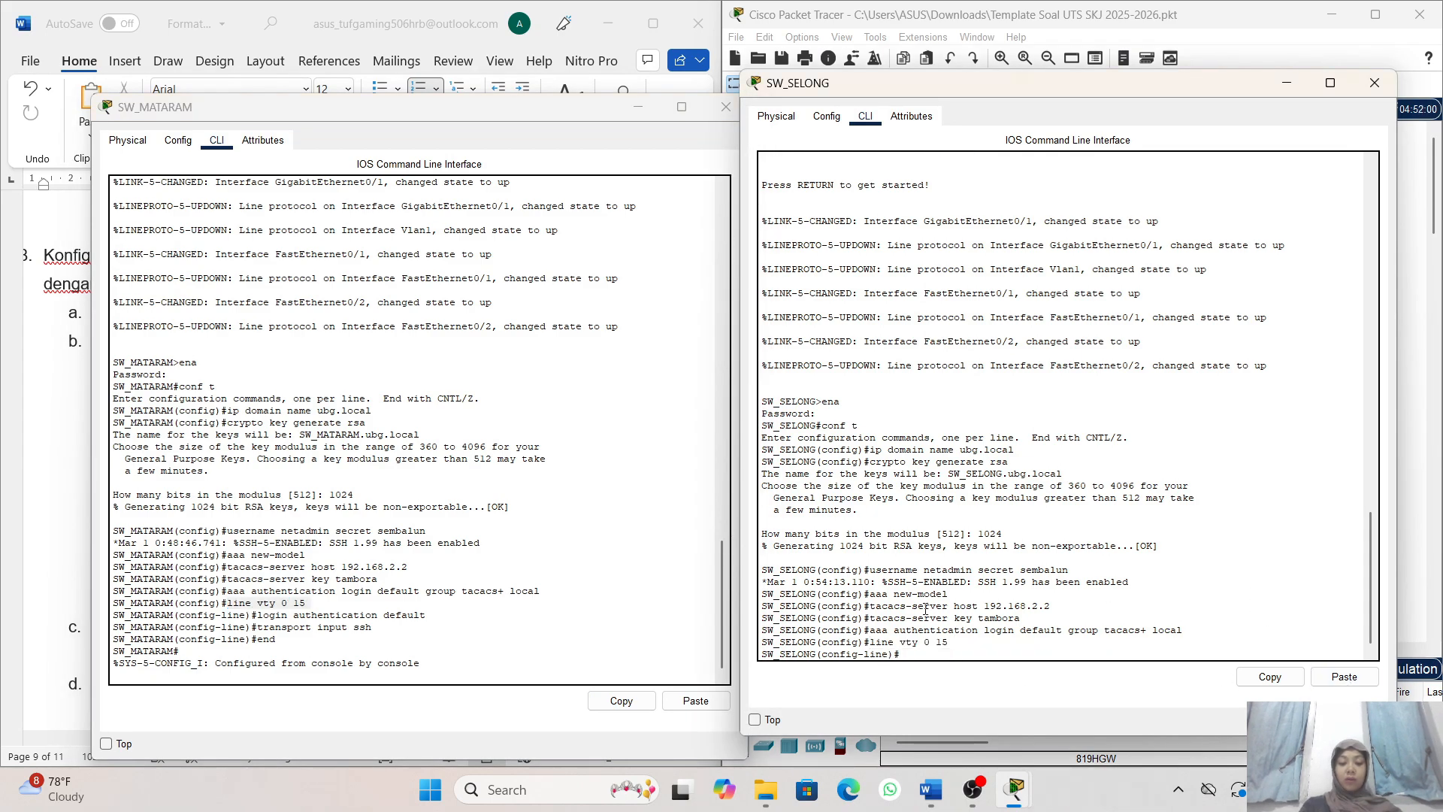
pyautogui.moveTo(426, 615); pyautogui.dragTo(261, 620)
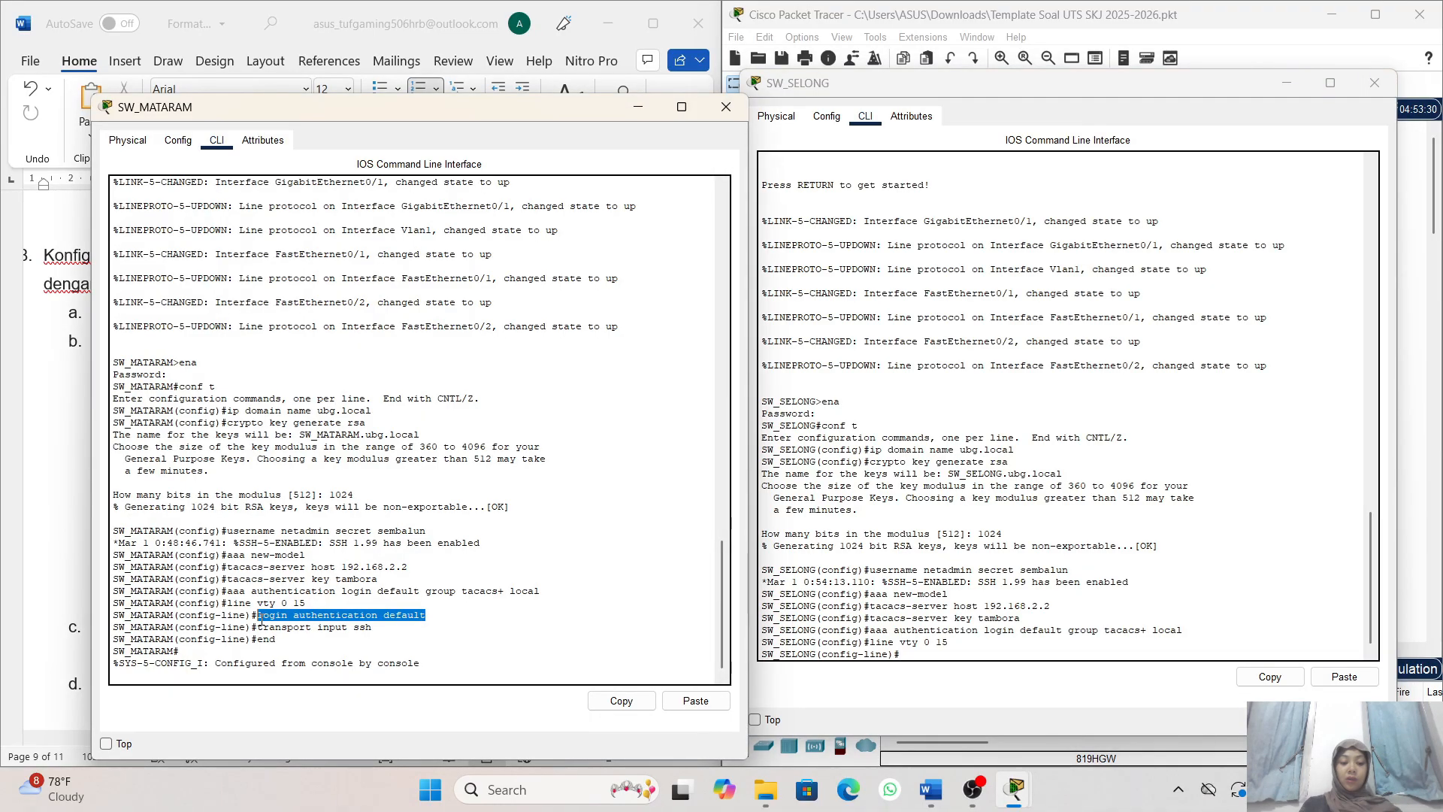
pyautogui.click(621, 701)
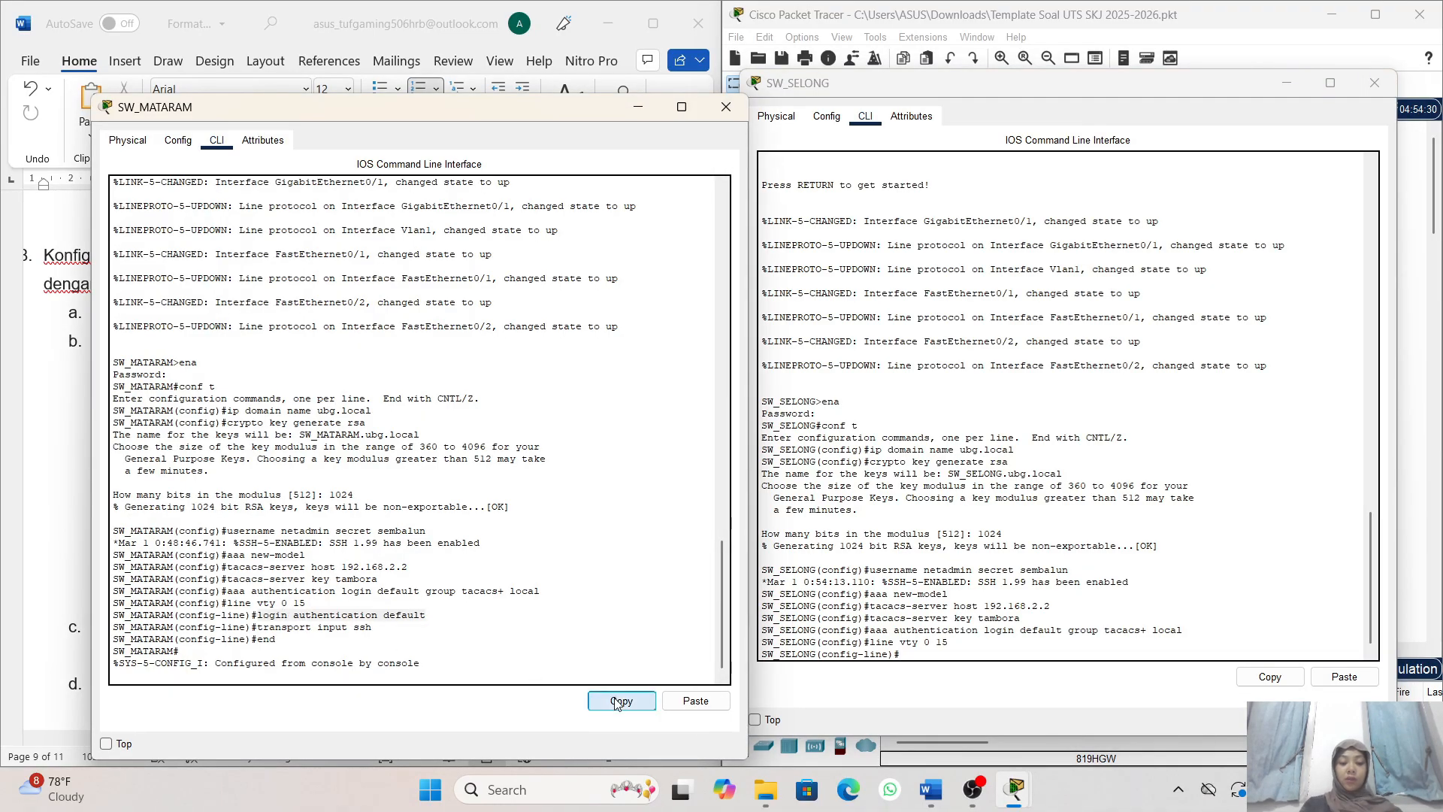
pyautogui.click(924, 666)
pyautogui.click(1346, 678)
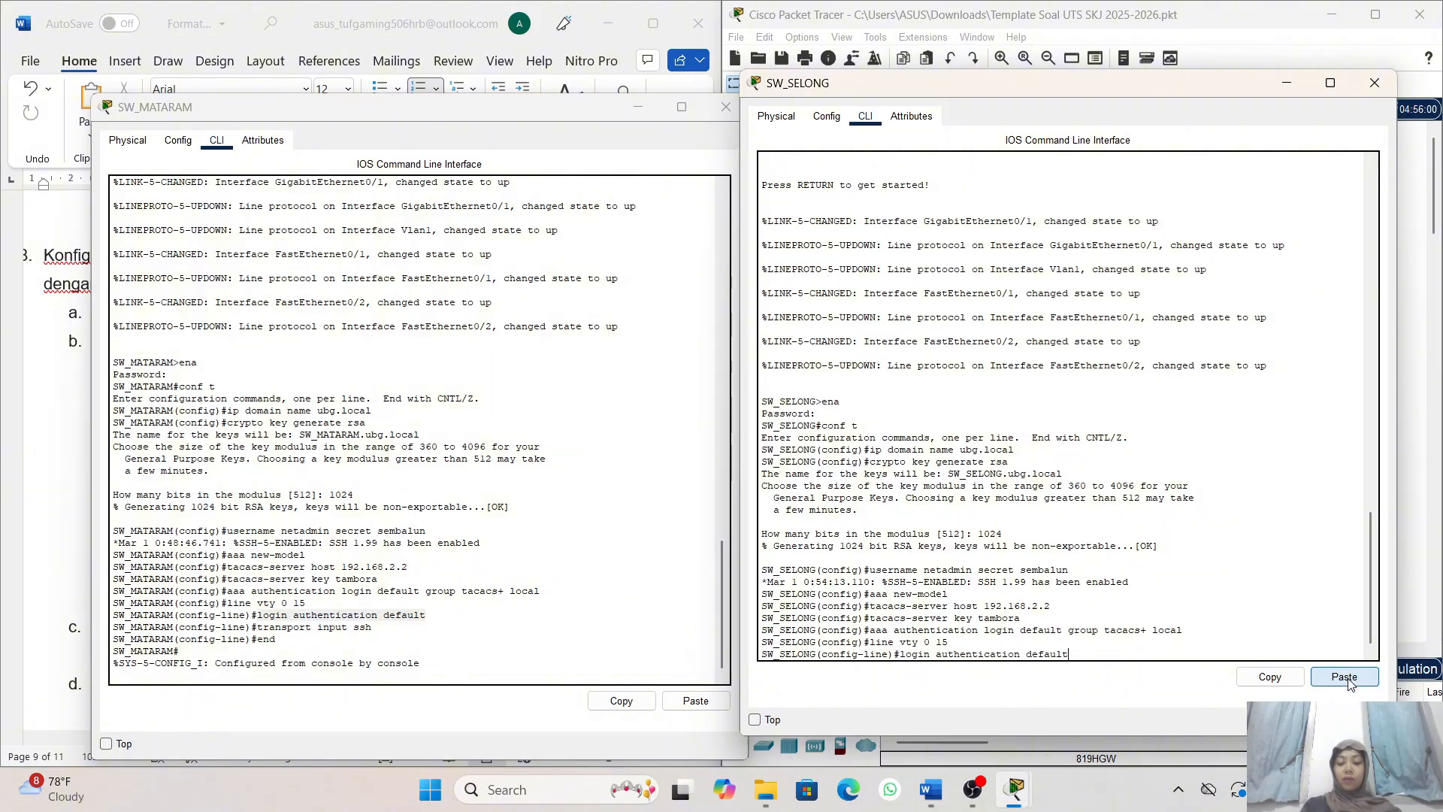
pyautogui.press('Return')
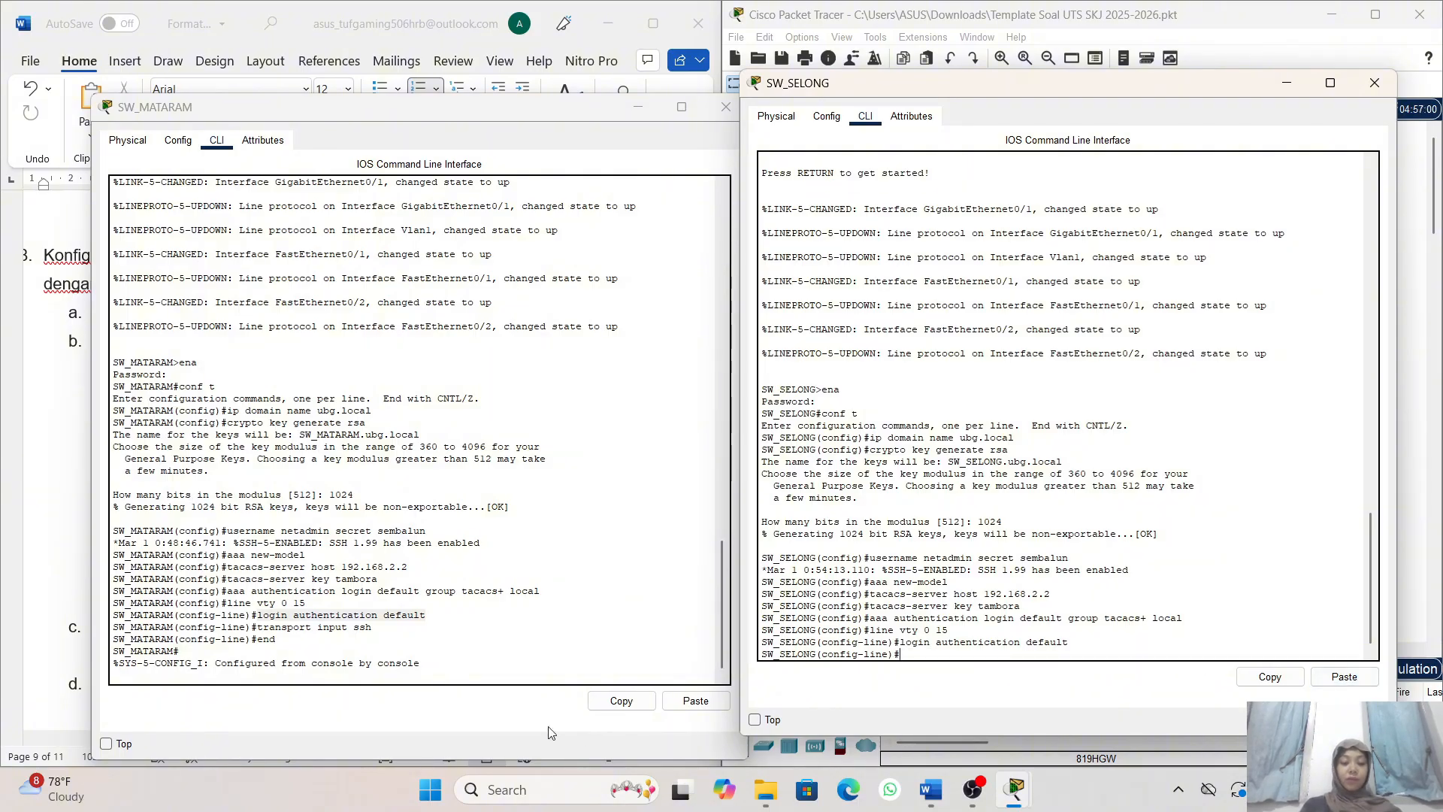
# - Restrict SW_SELONG's VTY lines to SSH with transport input ssh, and leave configuration mode with end
pyautogui.moveTo(372, 627); pyautogui.dragTo(258, 627)
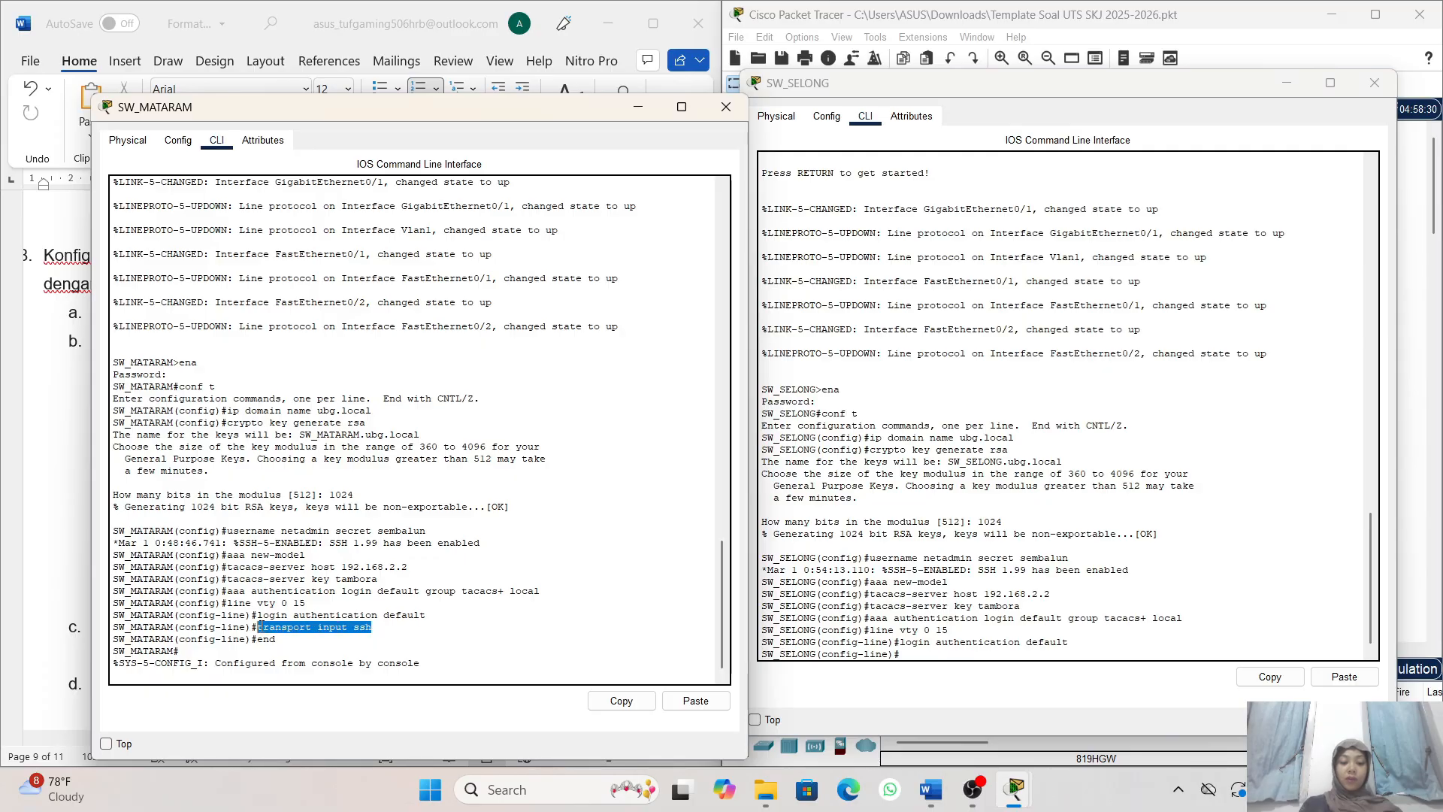
pyautogui.click(621, 701)
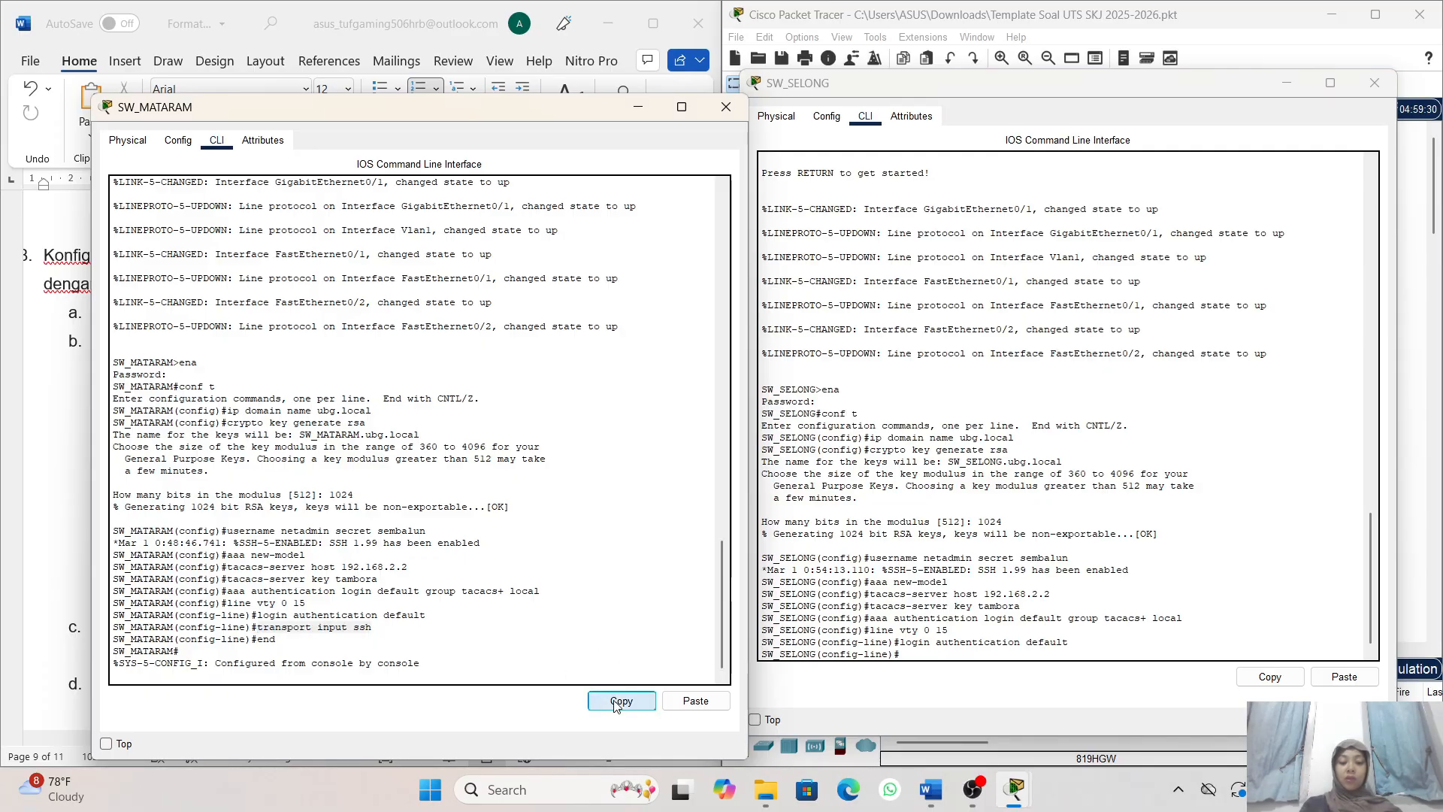
pyautogui.click(926, 654)
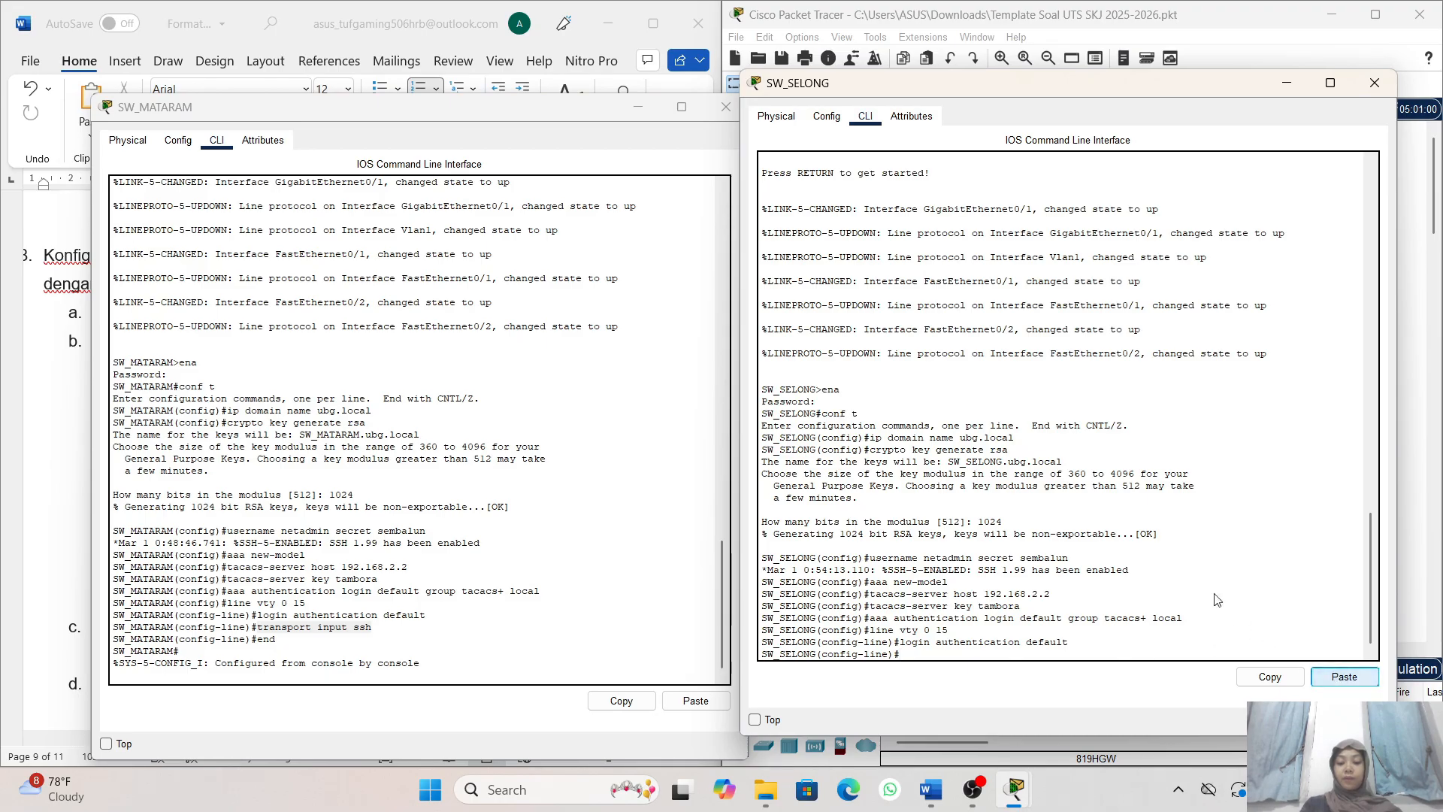
pyautogui.click(1344, 677)
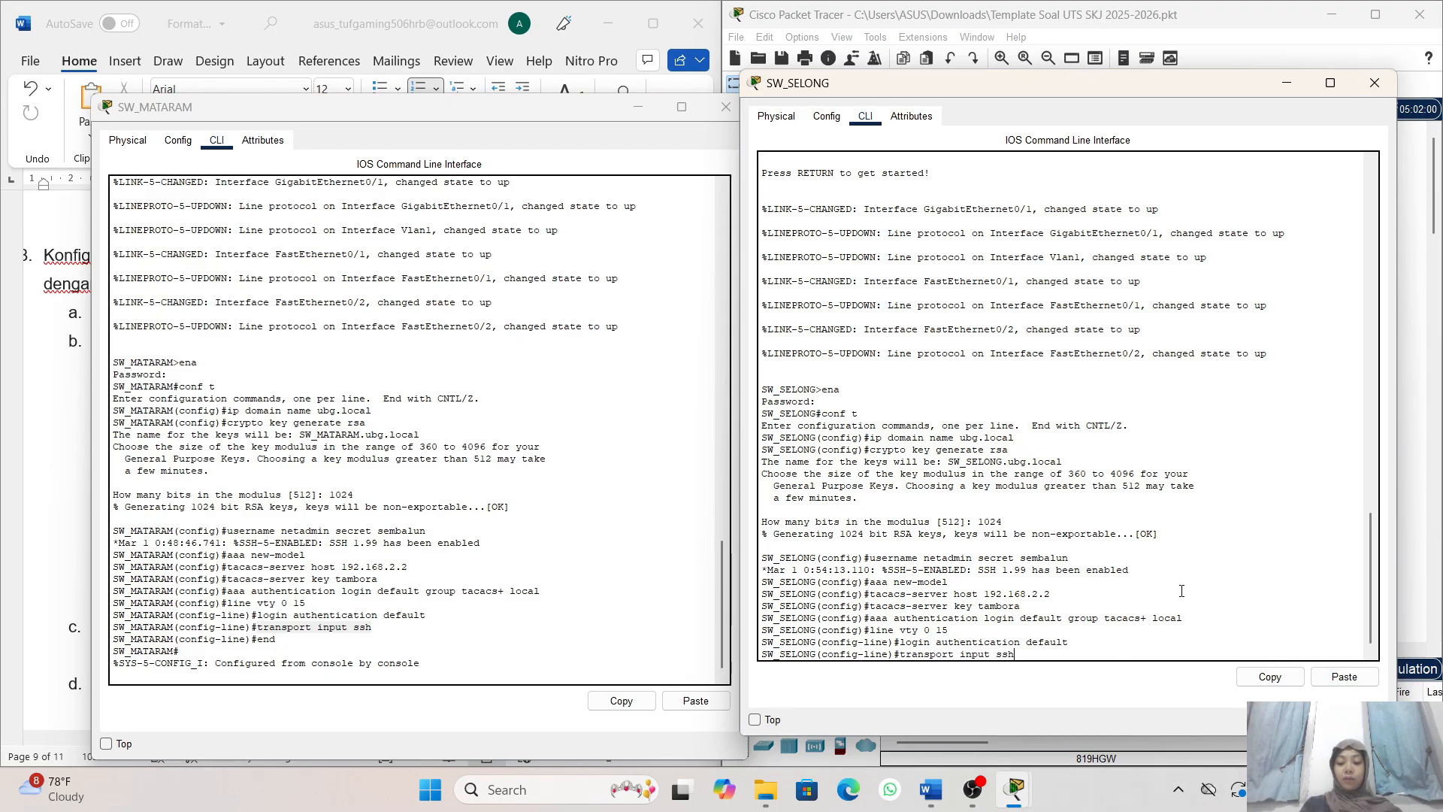
pyautogui.press('Return')
pyautogui.write('e)#e')
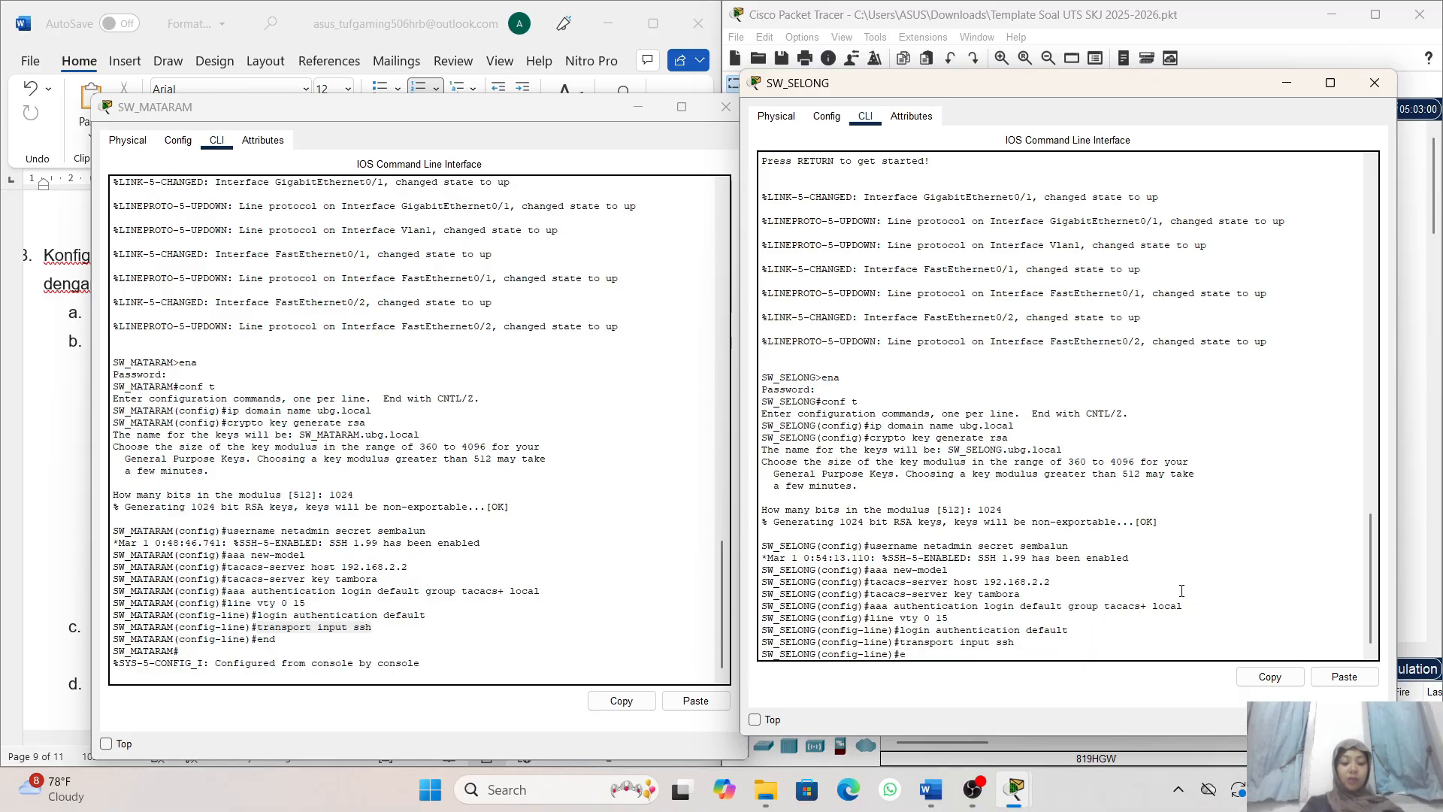
pyautogui.write('nd')
pyautogui.press('Return')
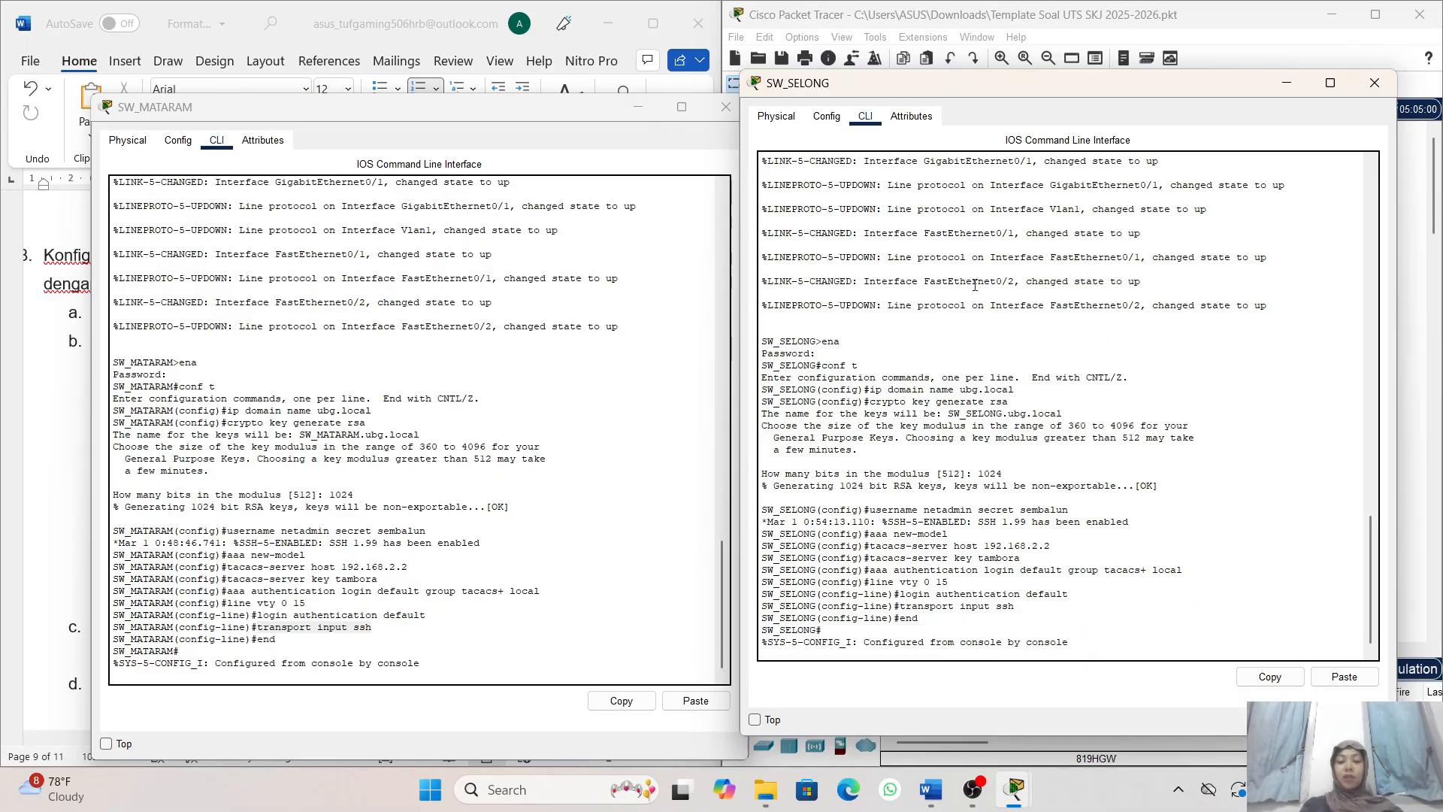
# - Minimize both switch windows and read task 9 in the Word document on verifying SSH access from PC B and PC D
pyautogui.click(639, 111)
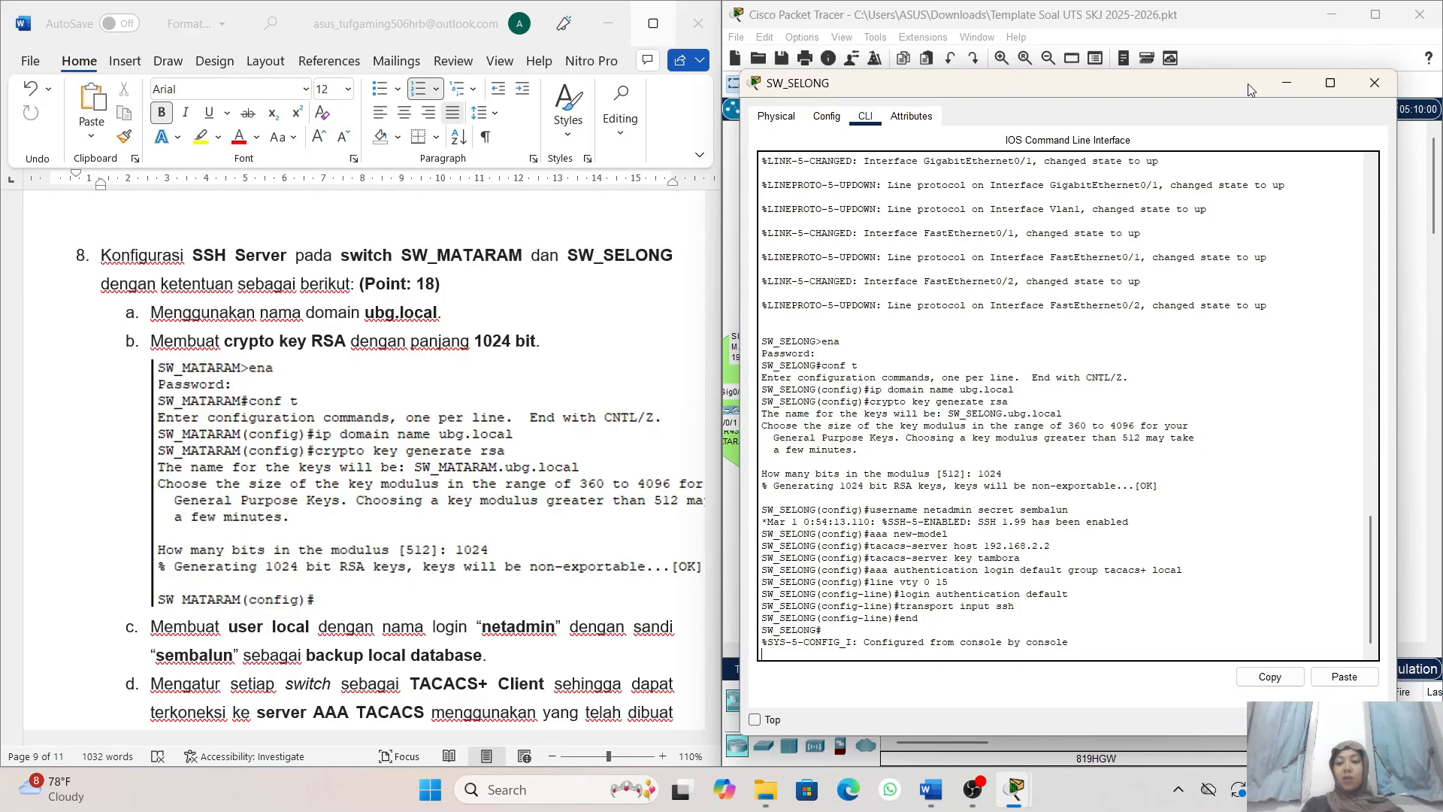
pyautogui.click(1290, 89)
pyautogui.scroll(-10, 524, 586)
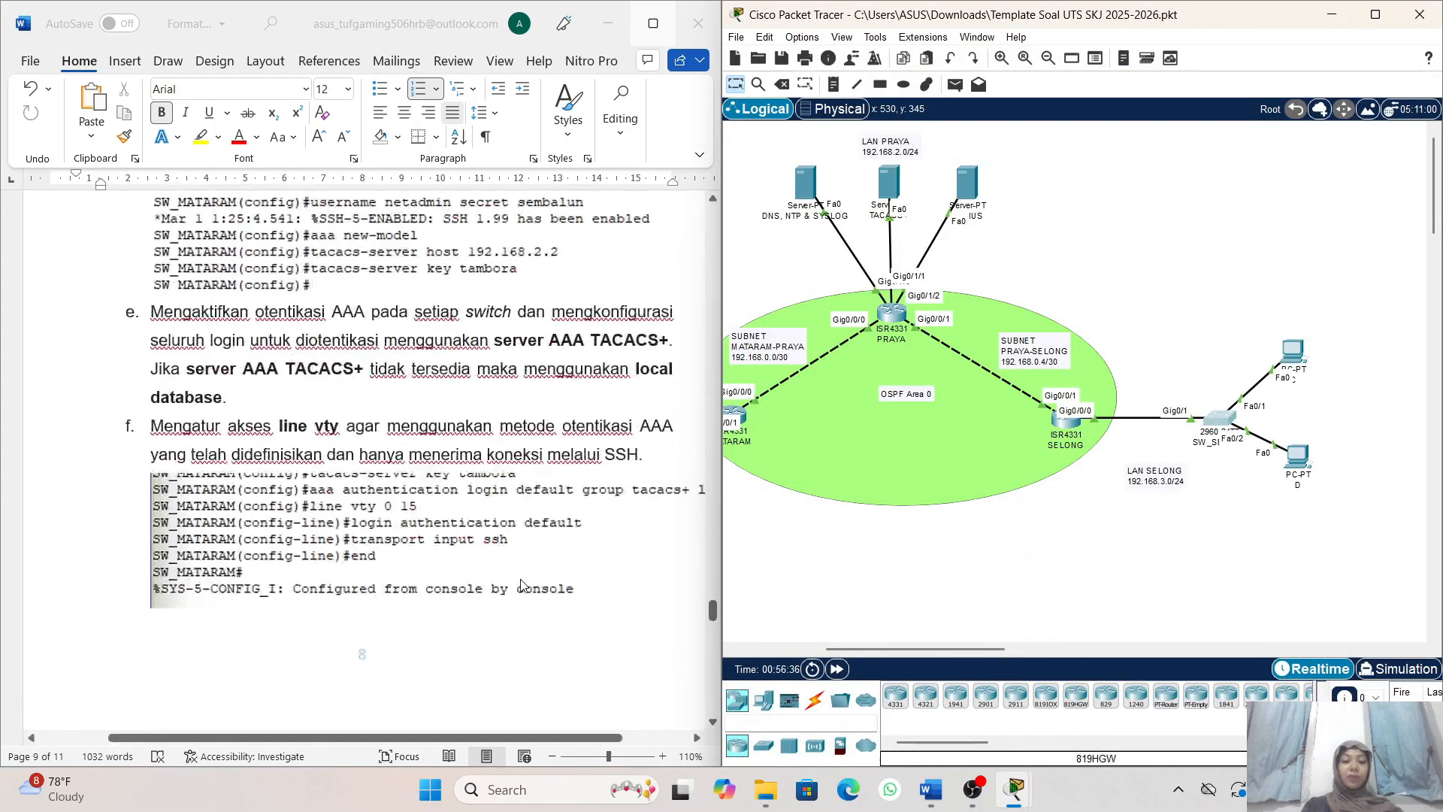
pyautogui.scroll(-4, 524, 585)
pyautogui.scroll(3, 461, 462)
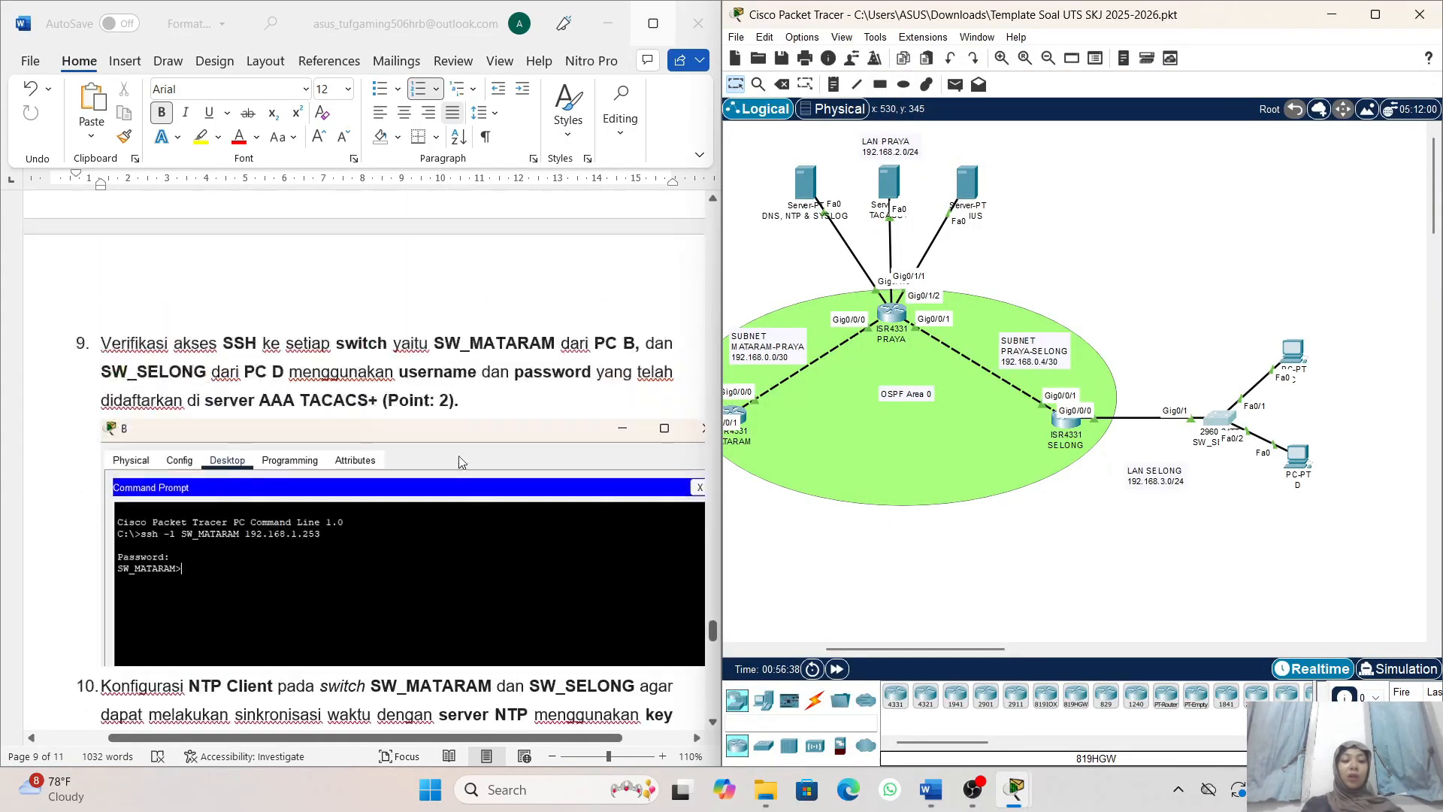
pyautogui.scroll(6, 461, 461)
pyautogui.scroll(-4, 461, 461)
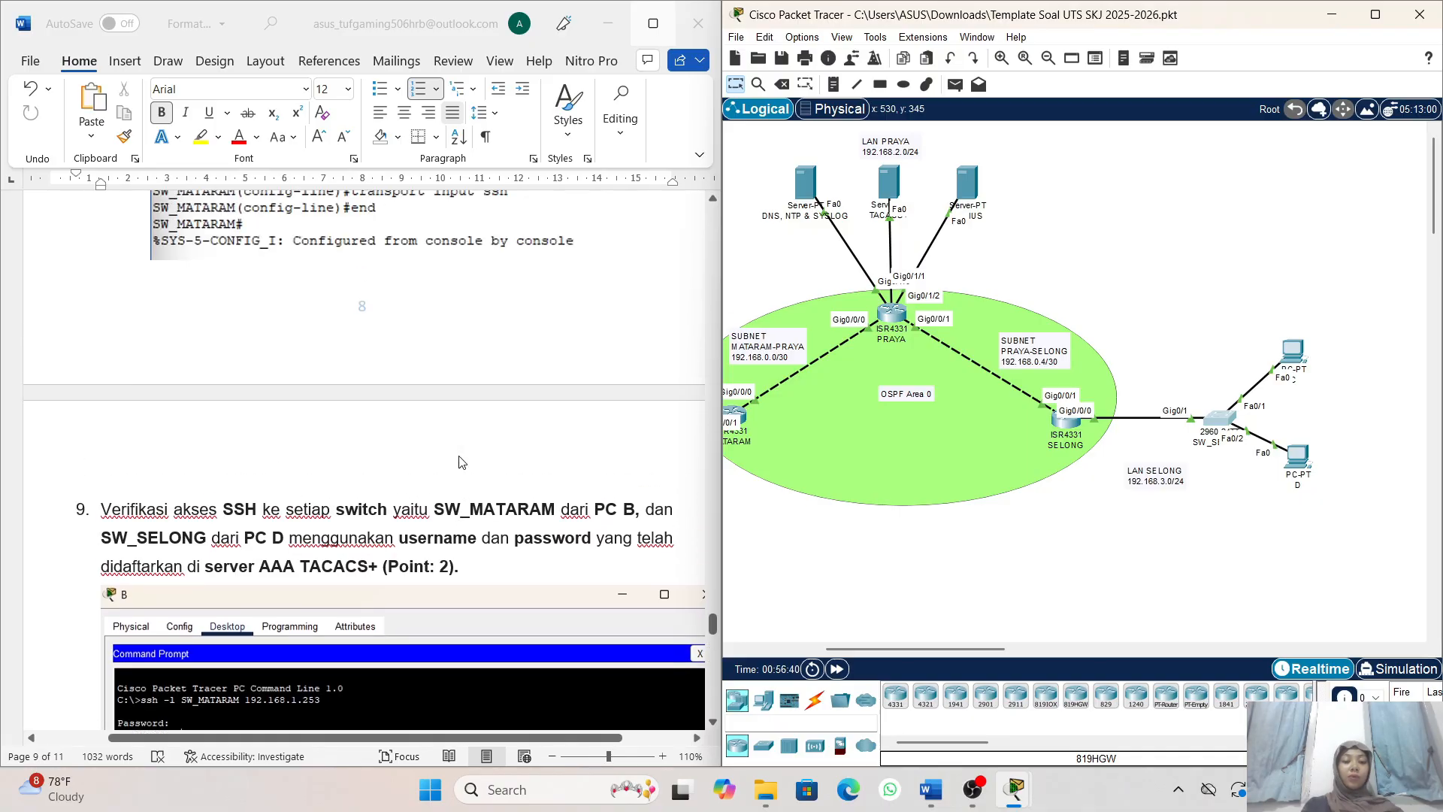
pyautogui.scroll(-5, 461, 462)
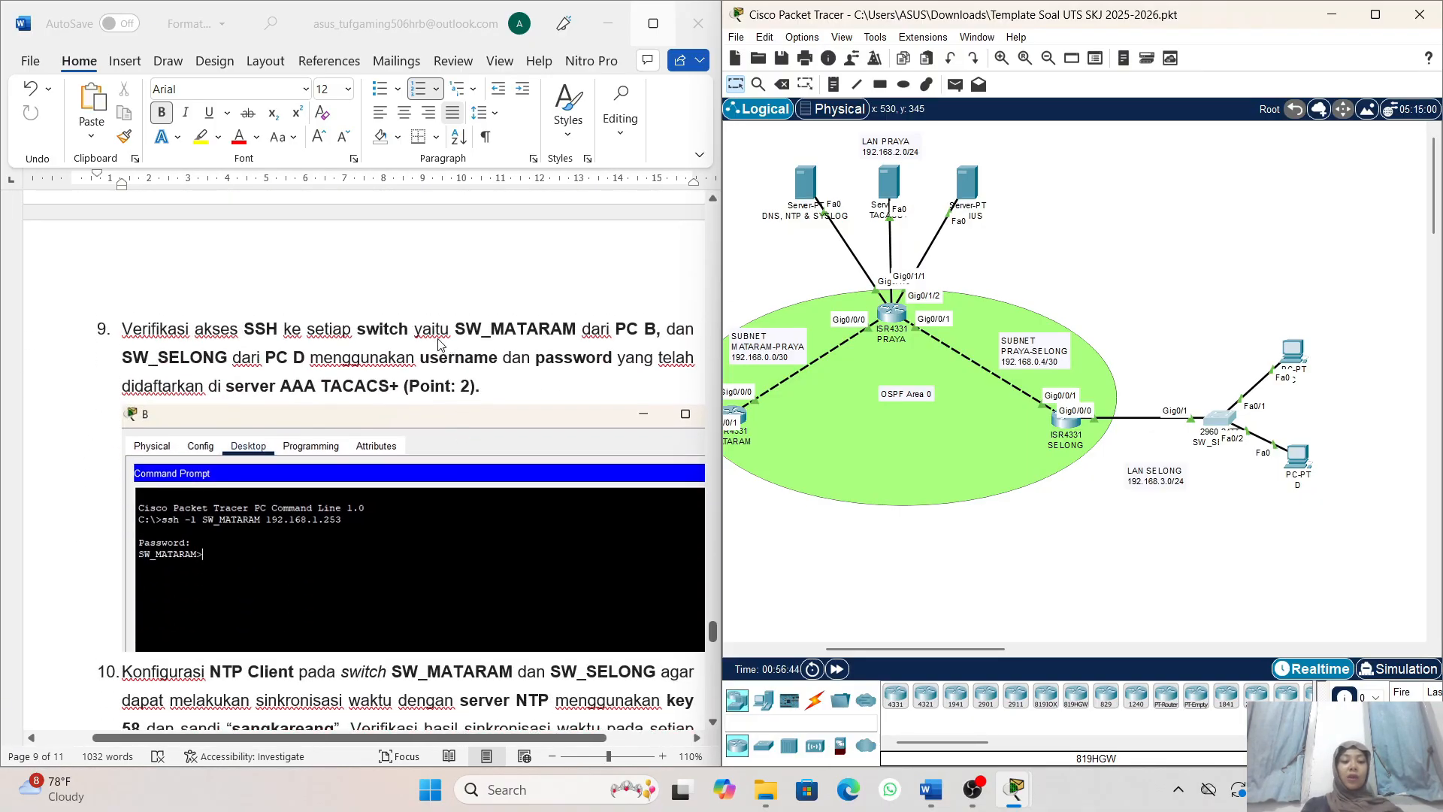
pyautogui.hscroll(3, 441, 343)
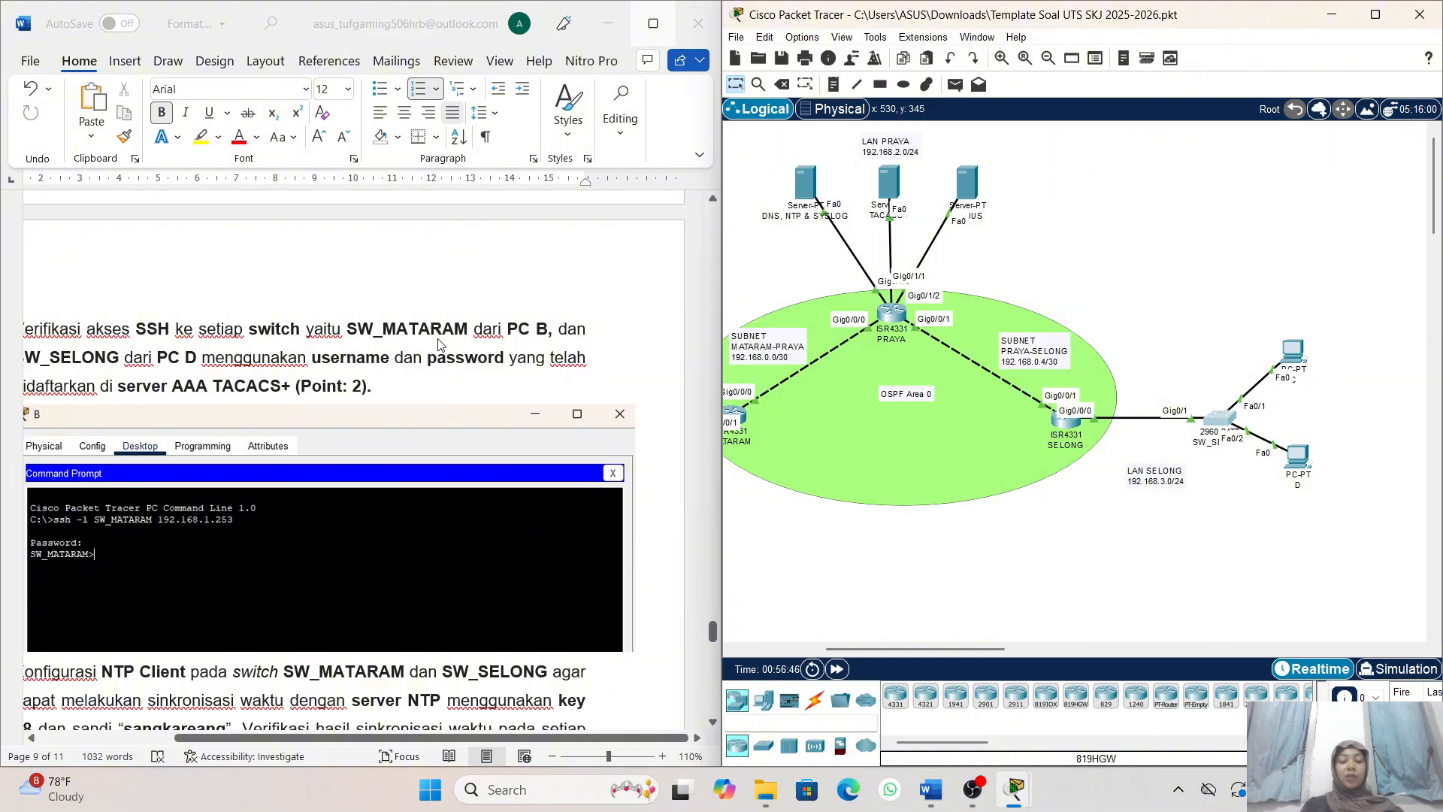
pyautogui.hscroll(-1, 440, 344)
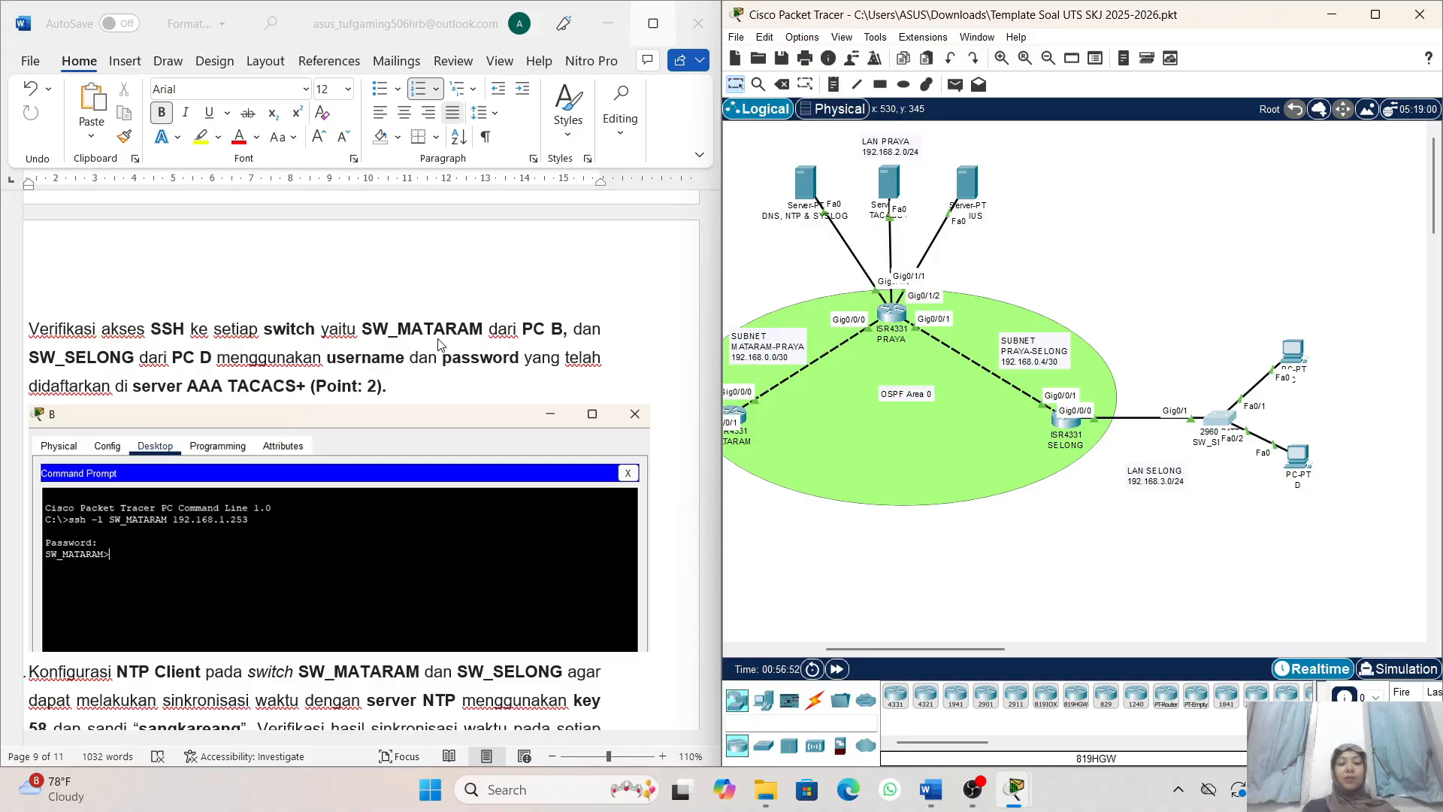
pyautogui.hscroll(-1, 451, 349)
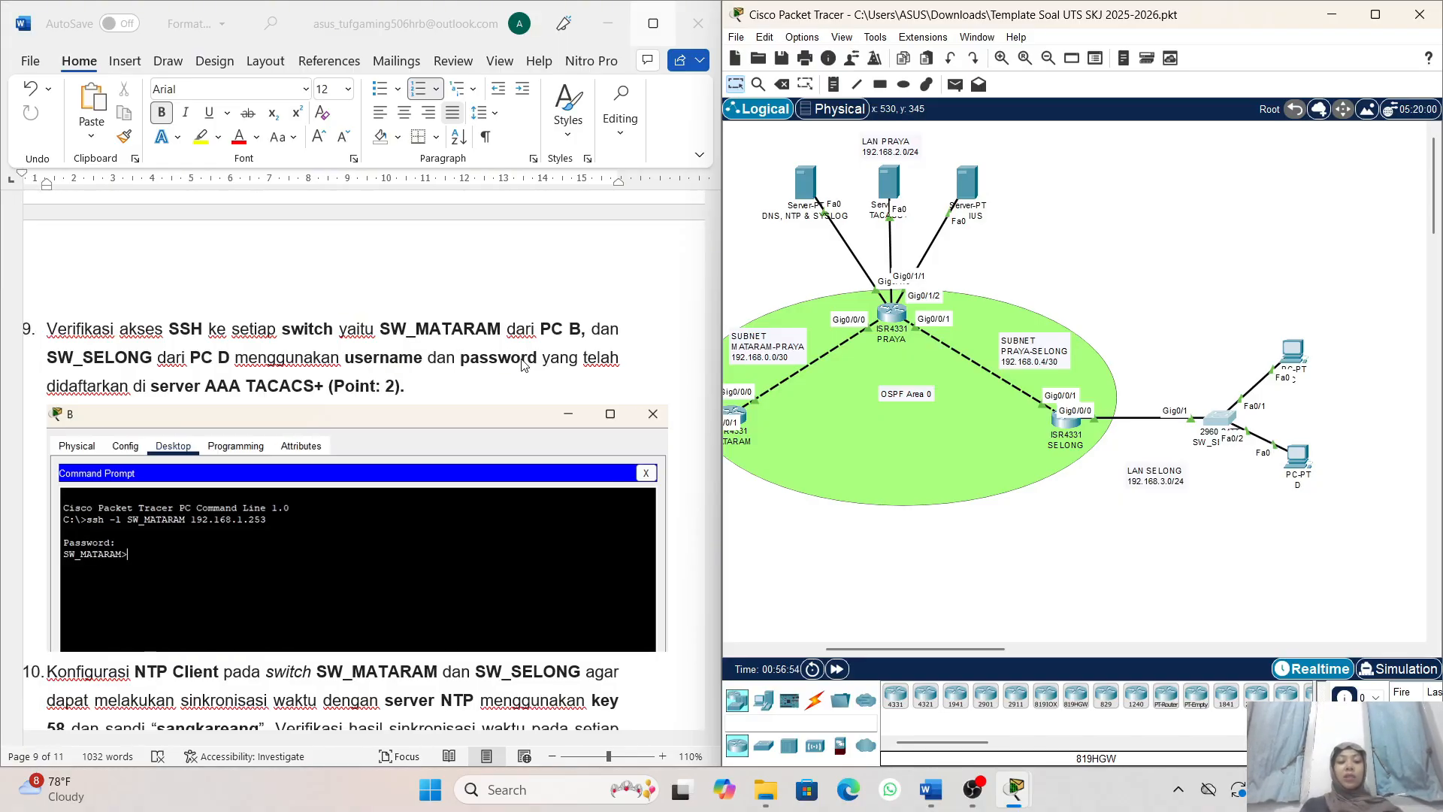
# - Open the Command Prompt on PC B in the MATARAM LAN
pyautogui.scroll(-1, 481, 395)
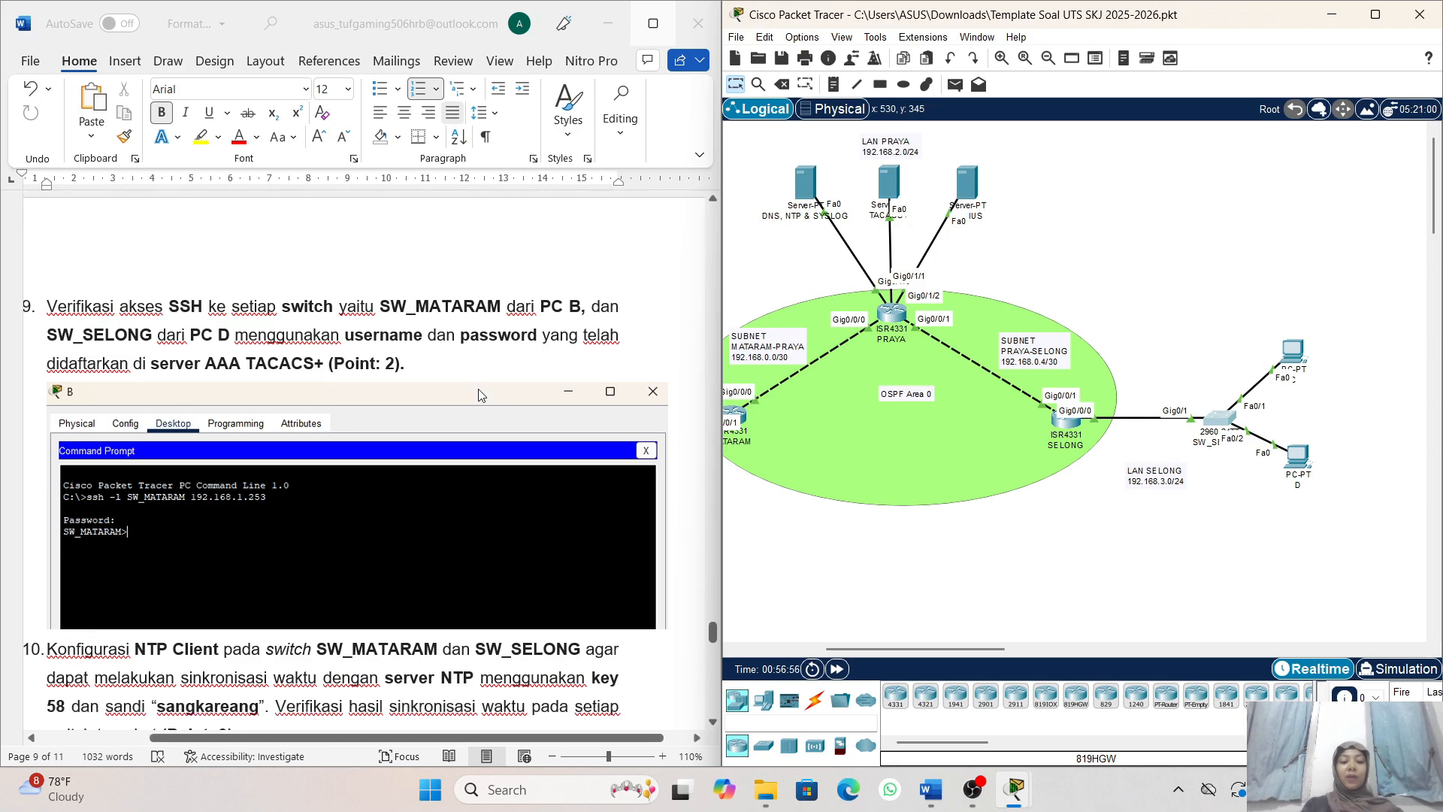
pyautogui.hscroll(2, 539, 291)
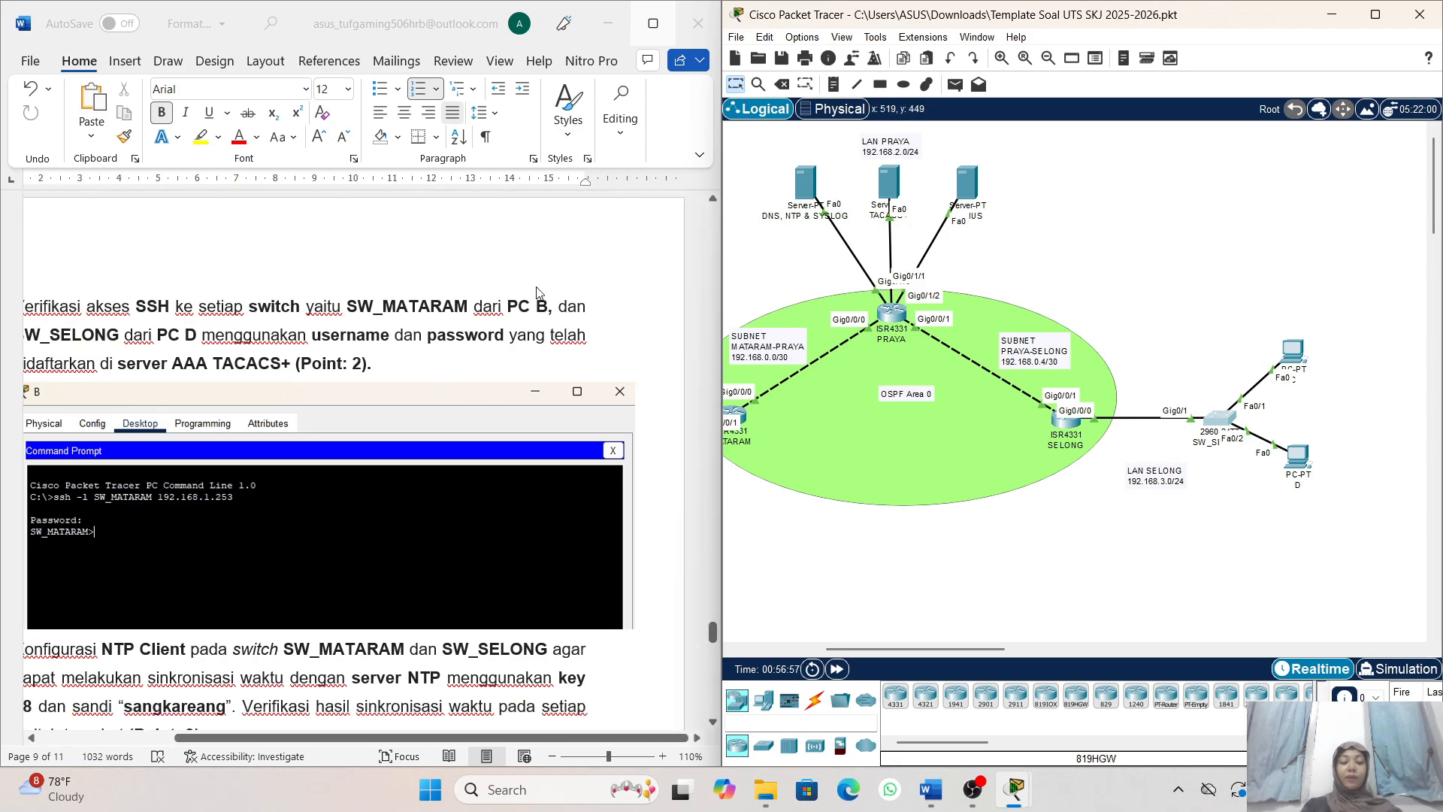
pyautogui.hscroll(-3, 905, 320)
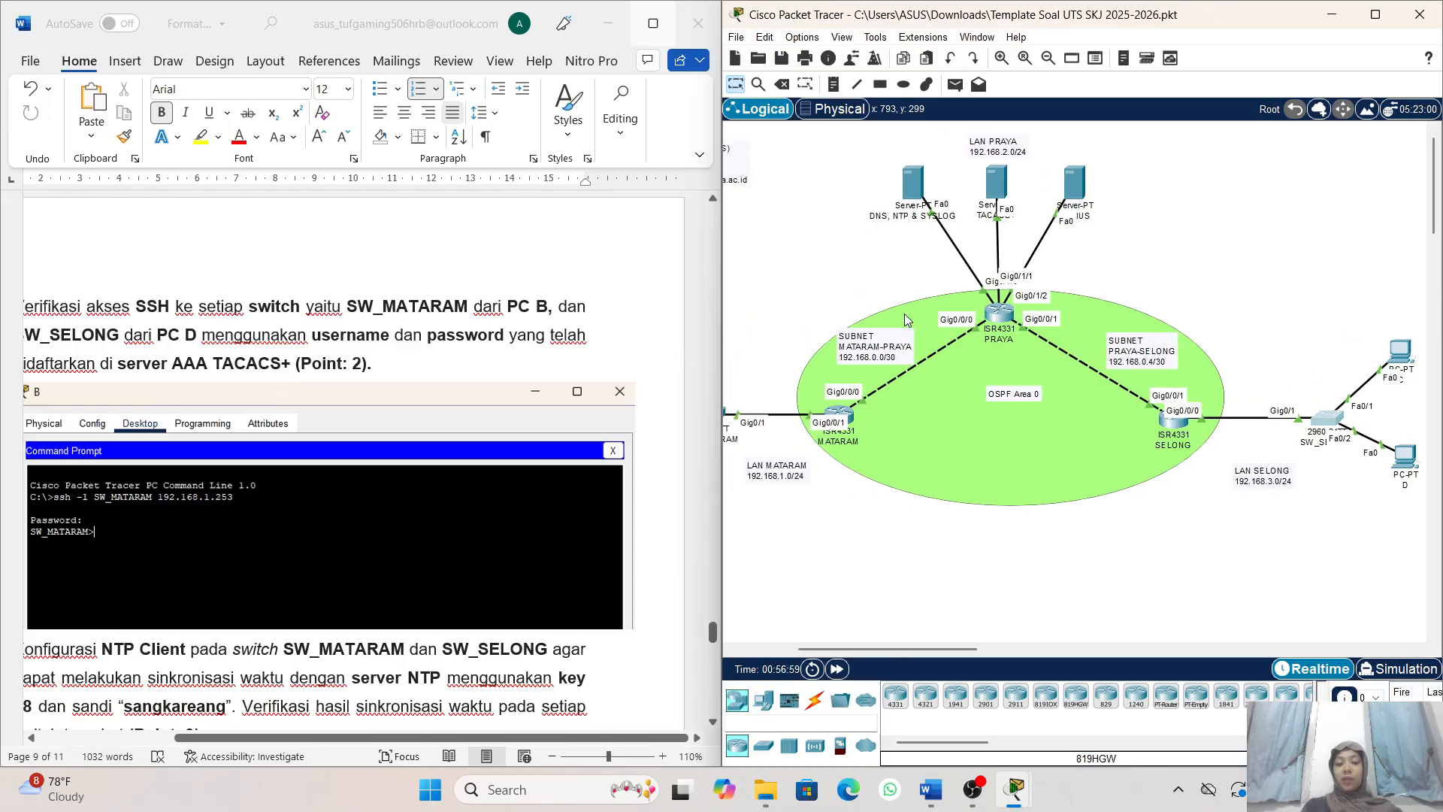
pyautogui.hscroll(-3, 906, 320)
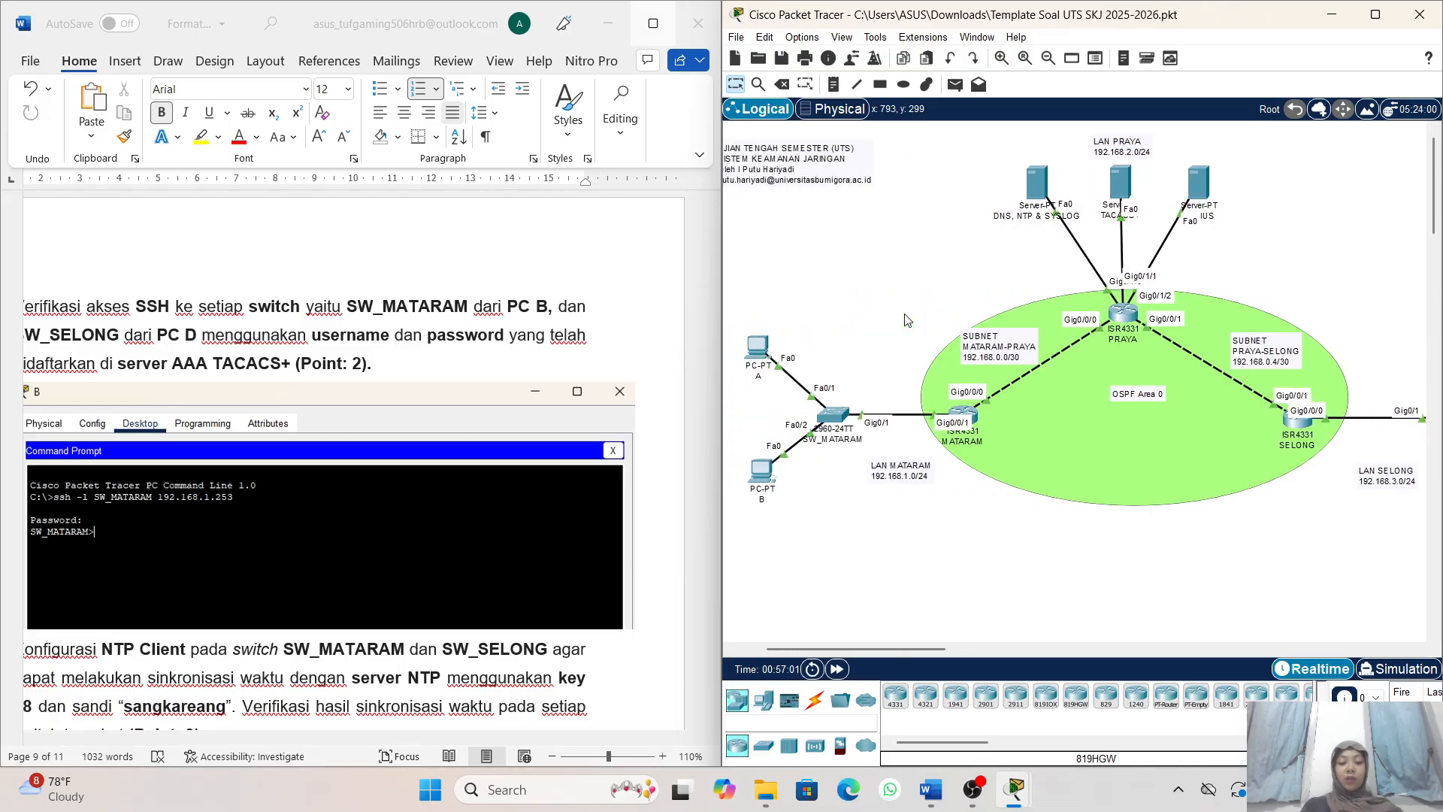
pyautogui.hscroll(-1, 793, 321)
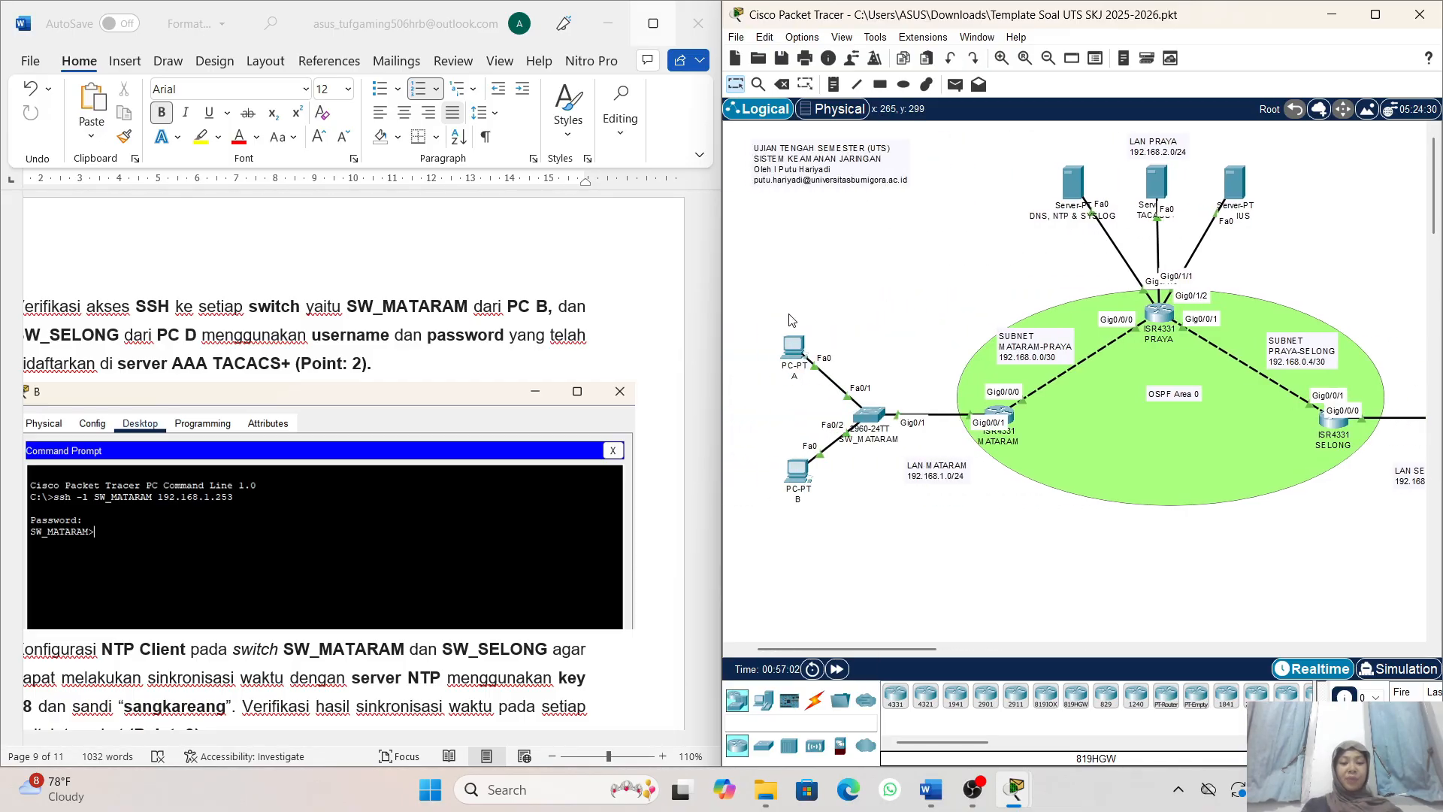
pyautogui.click(797, 474)
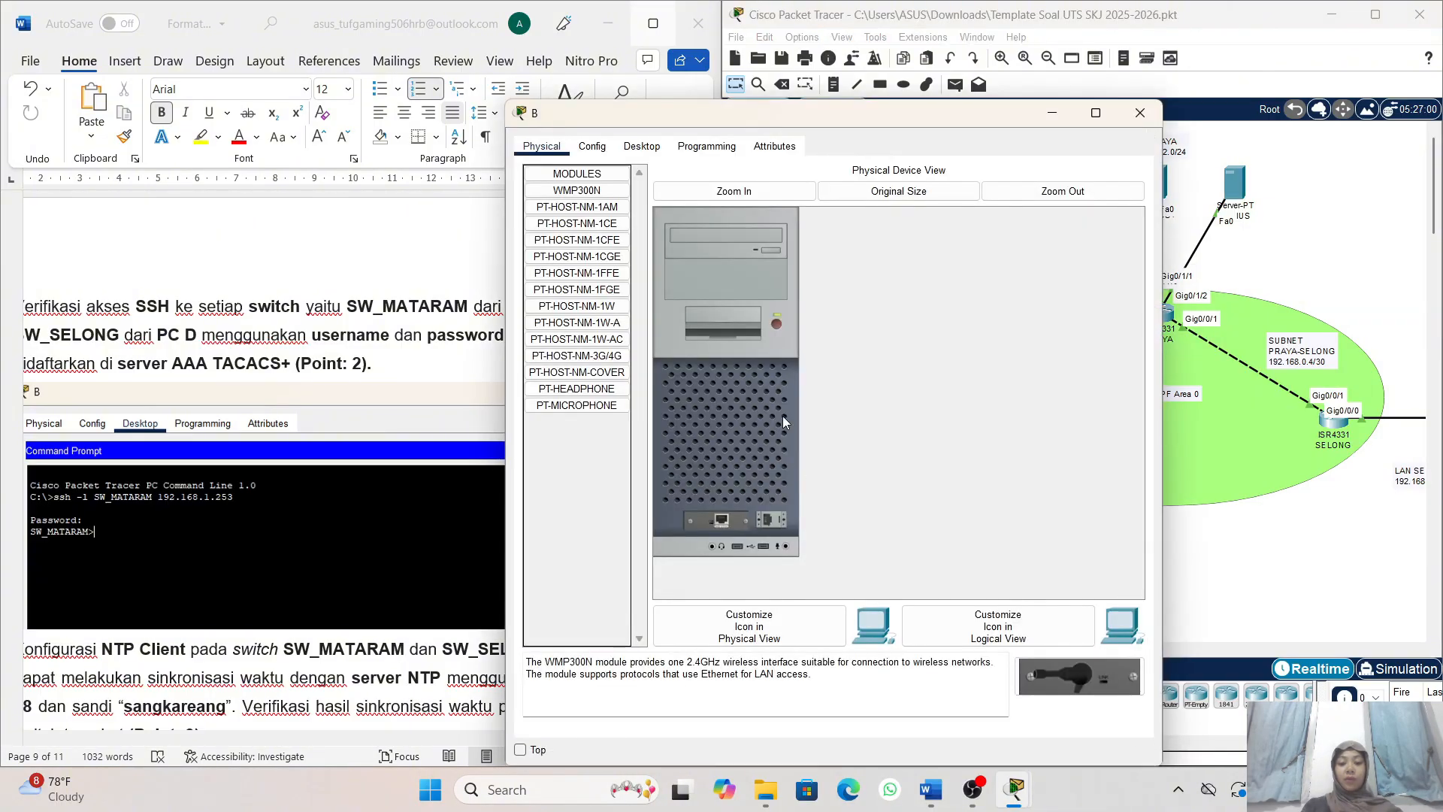
pyautogui.click(645, 148)
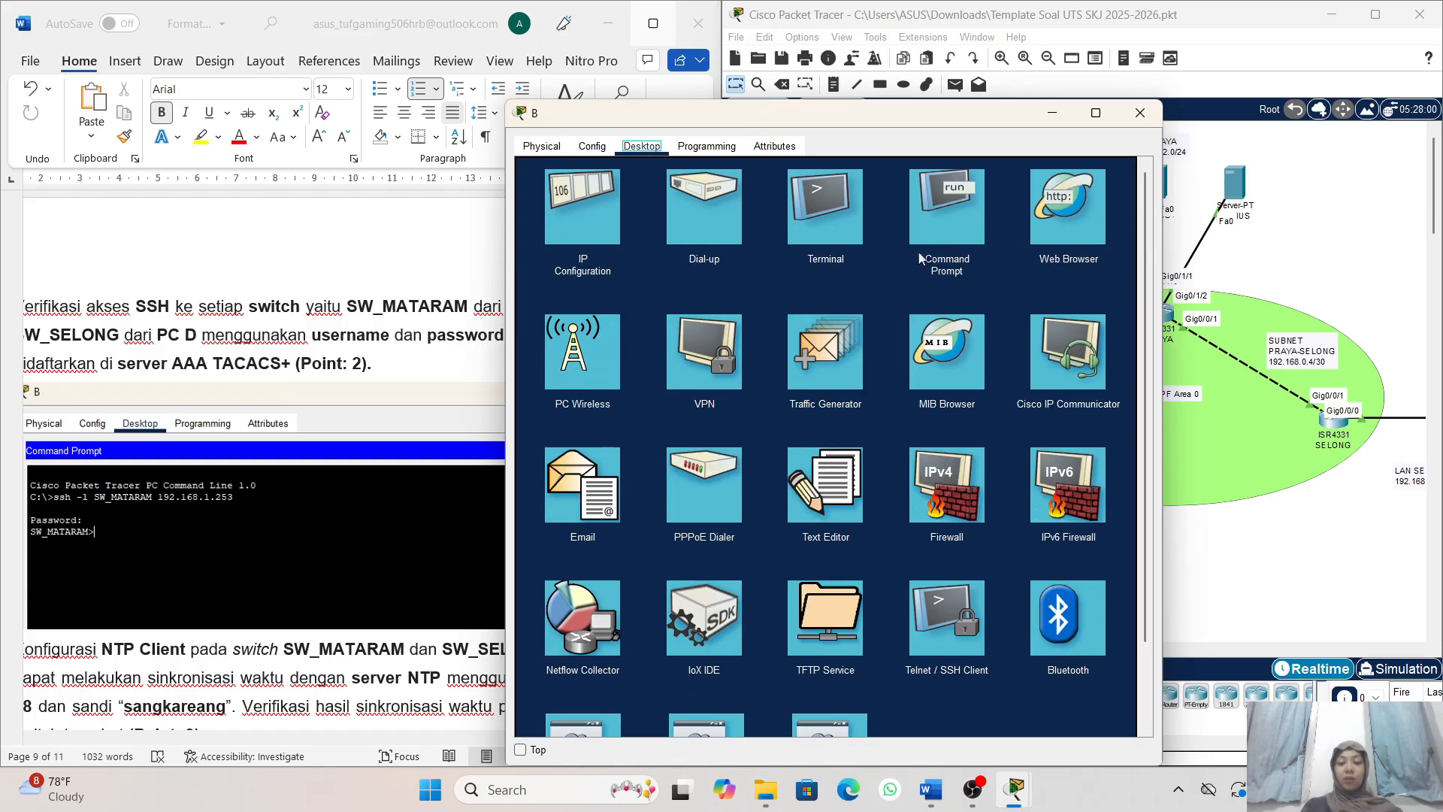
pyautogui.click(961, 233)
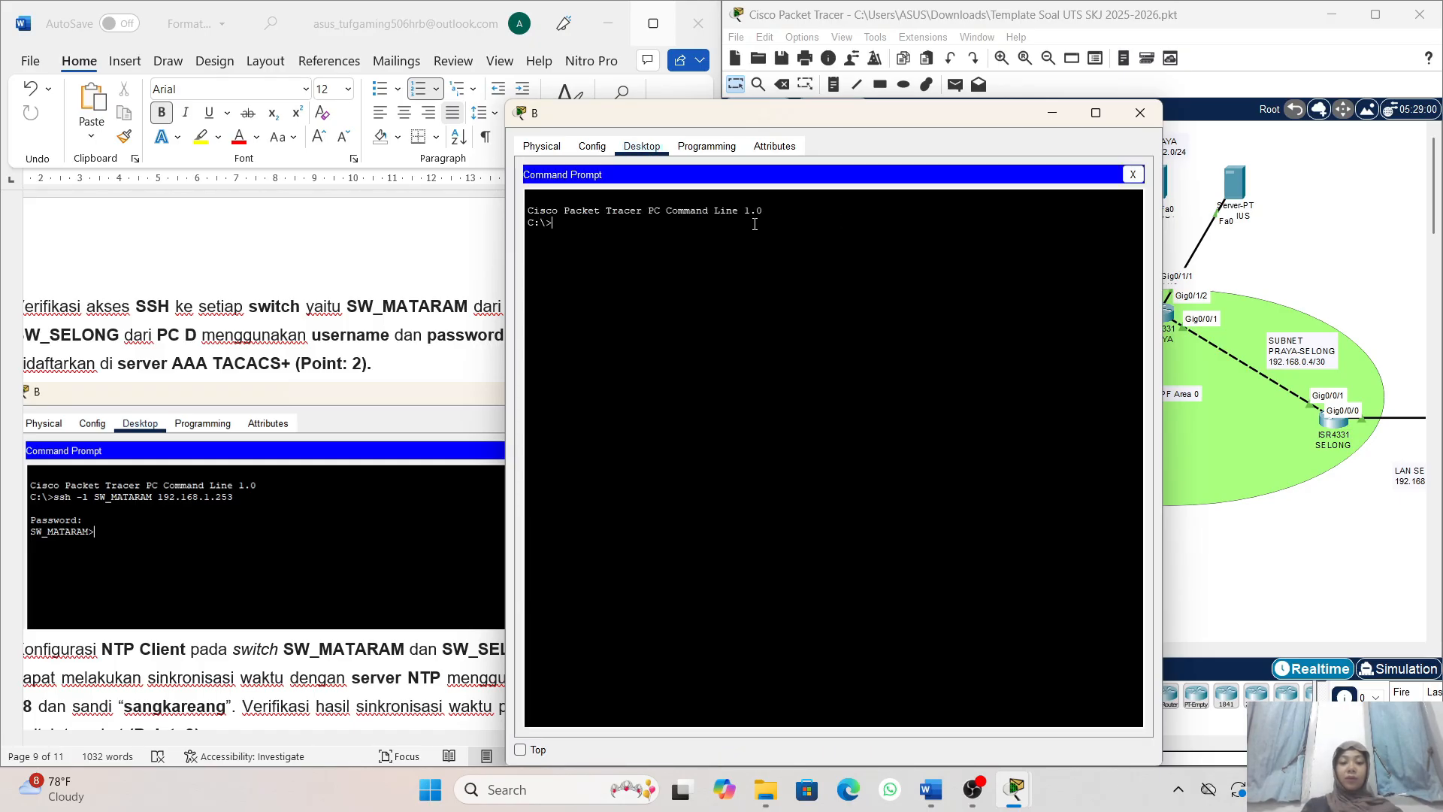
# - Log in to SW_MATARAM from PC B with ssh -l SW_MATARAM 192.168.1.253 and the account password, and minimize the PC window
pyautogui.write('ssh -l SW')
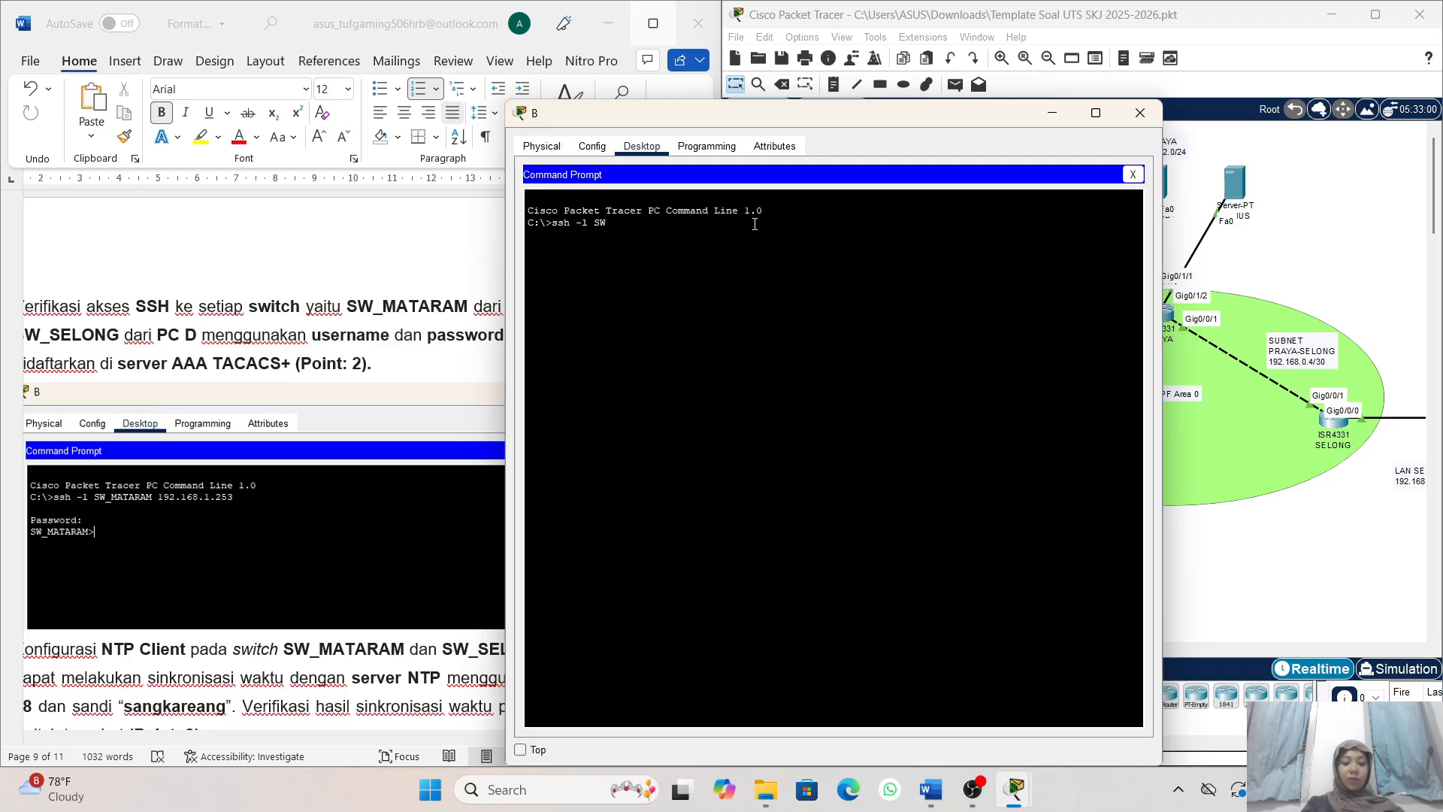
pyautogui.write('_MATARAM ')
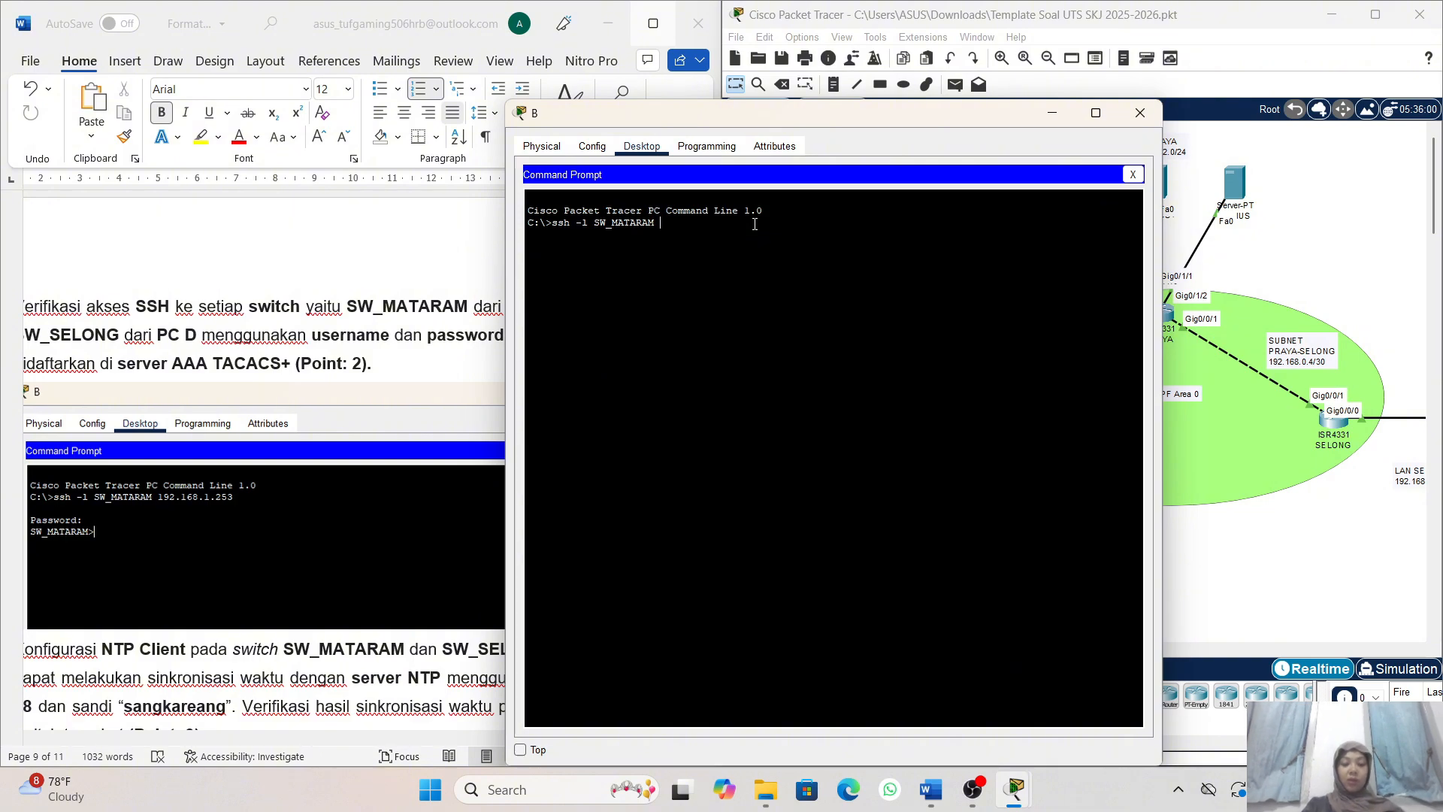
pyautogui.write('192')
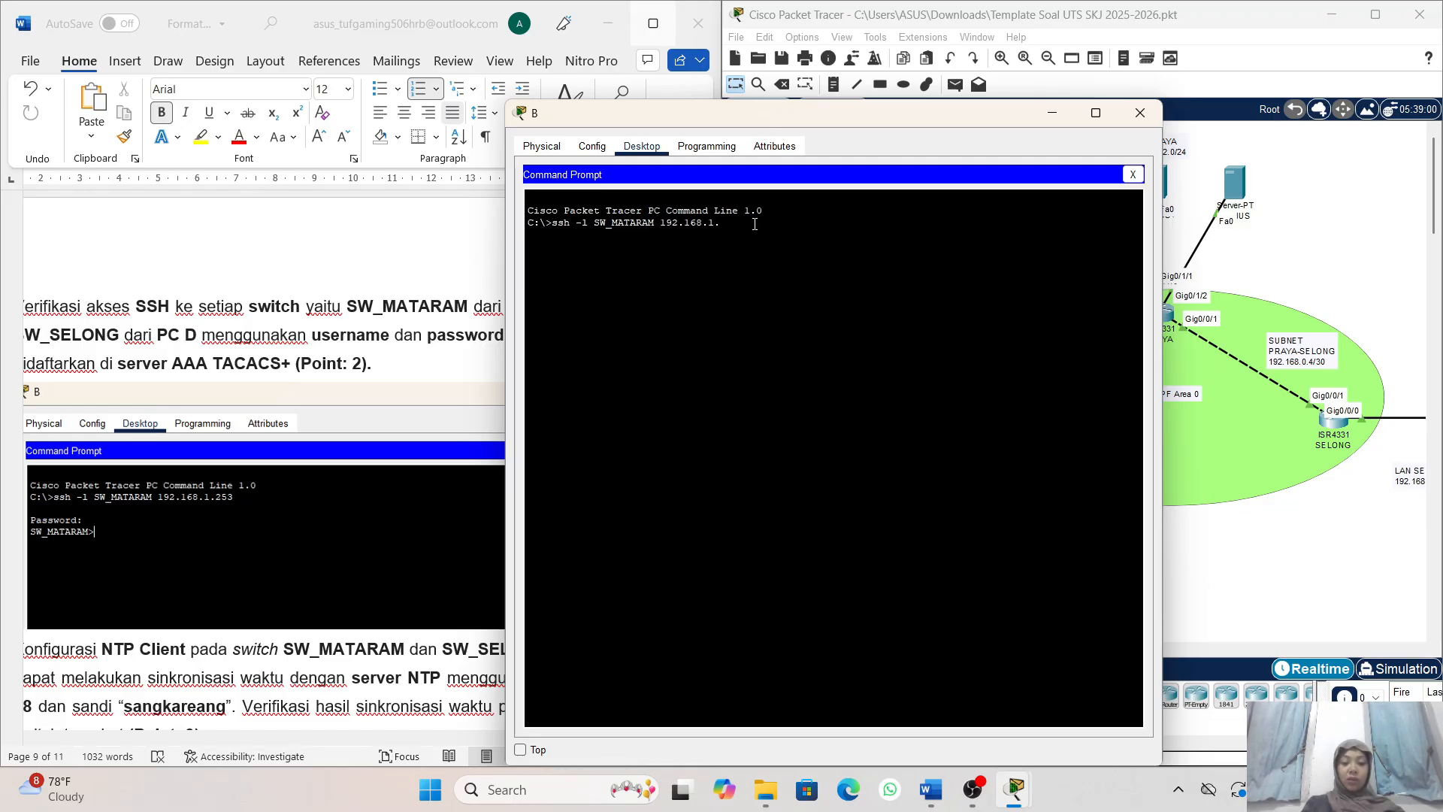
pyautogui.write('.168.1.')
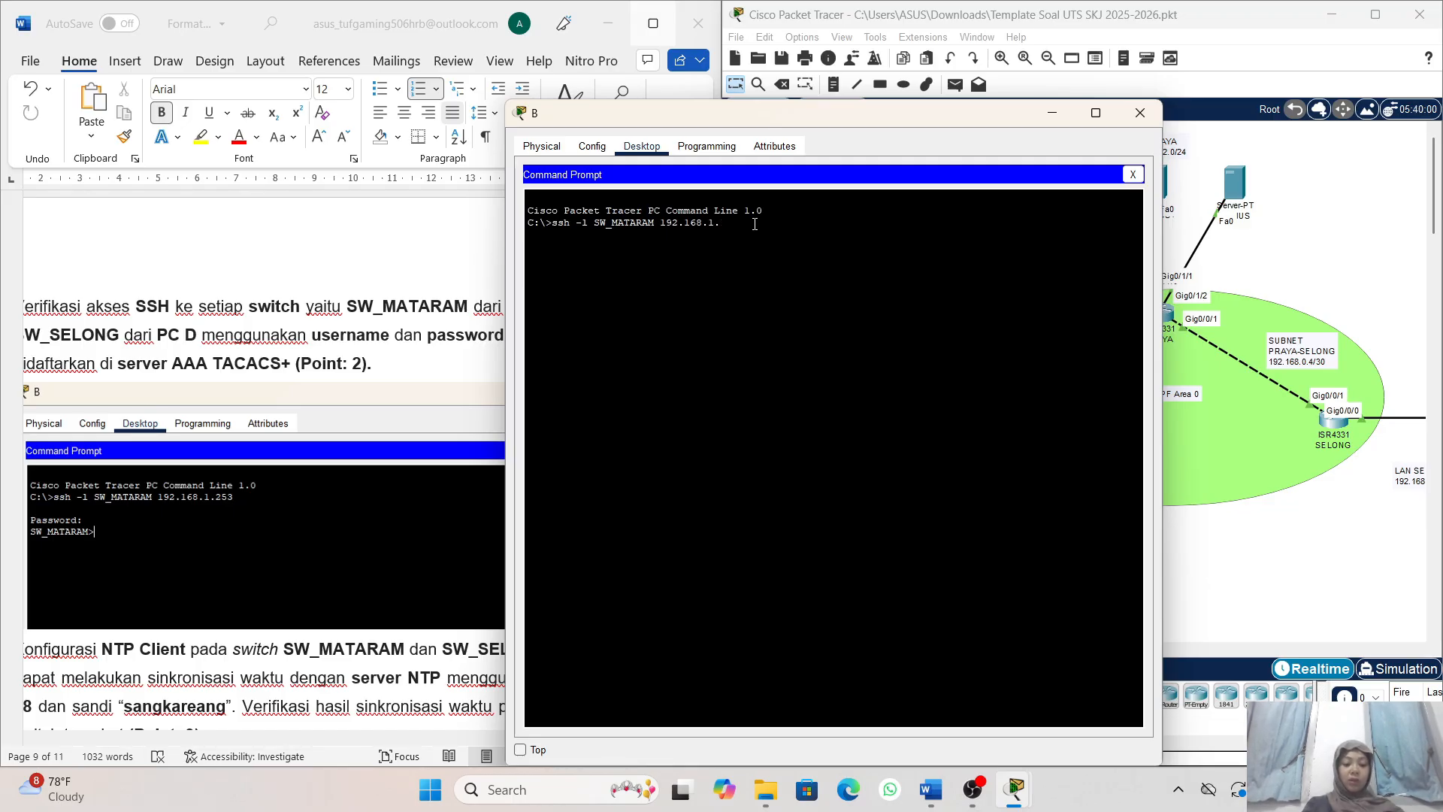
pyautogui.write('253')
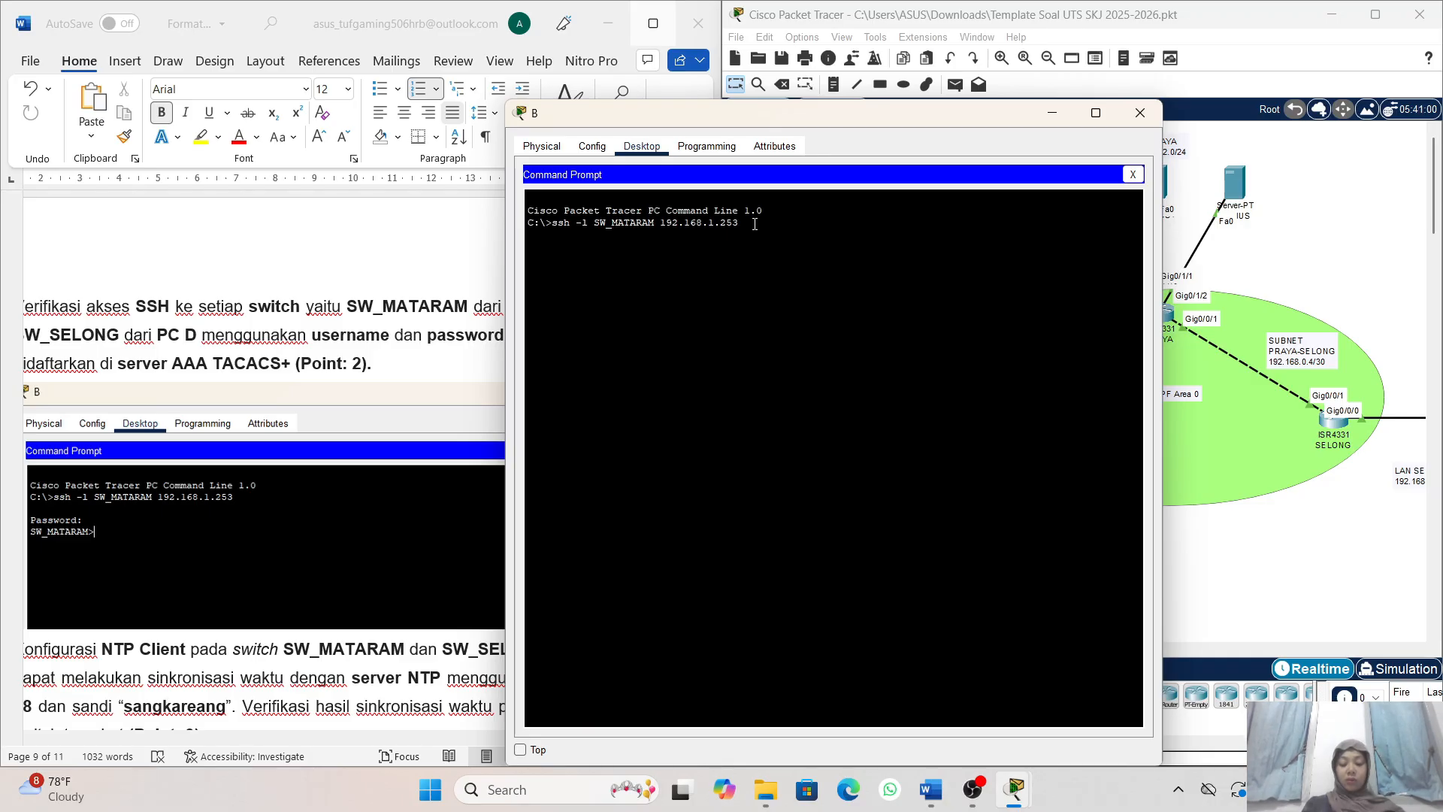
pyautogui.press('Return')
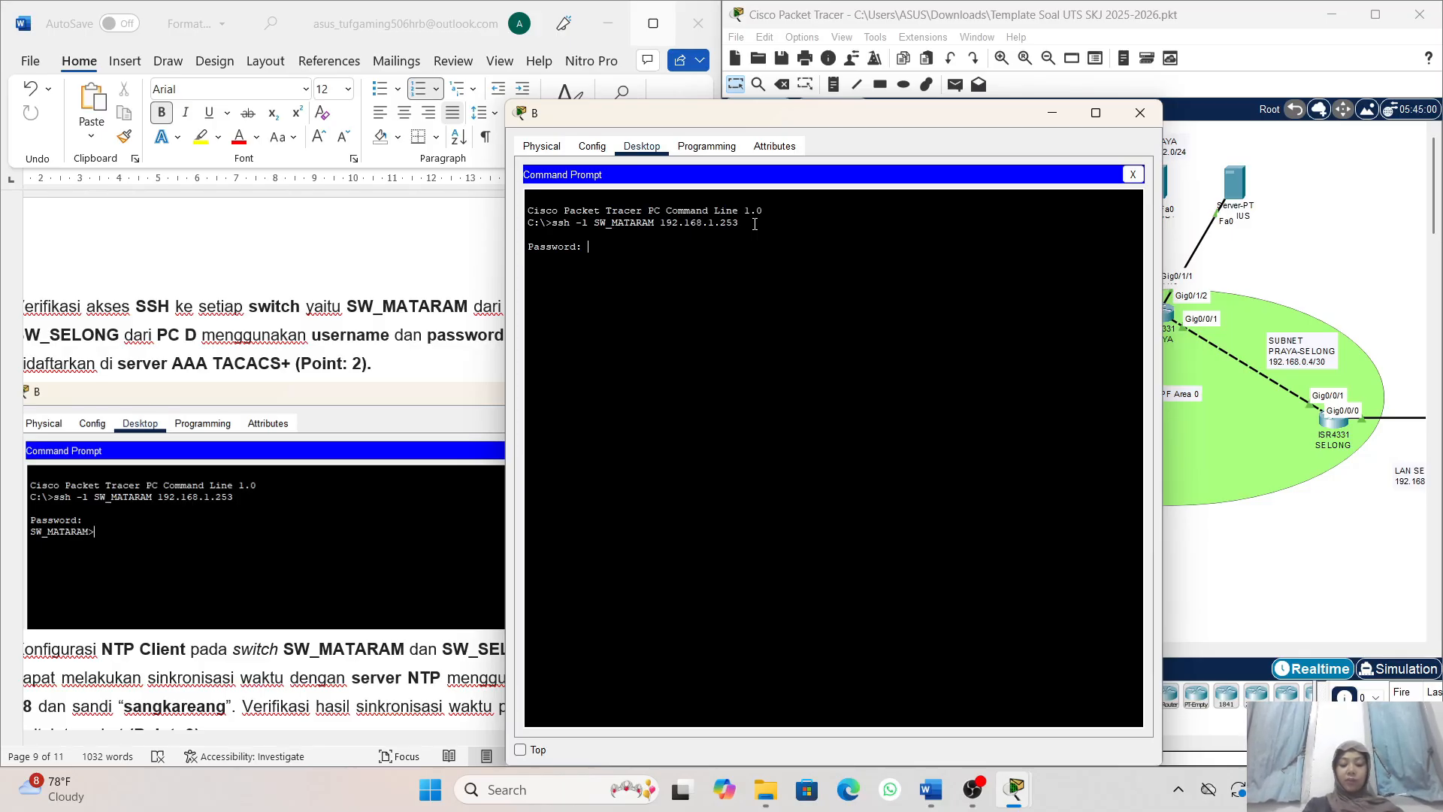
pyautogui.press('Return')
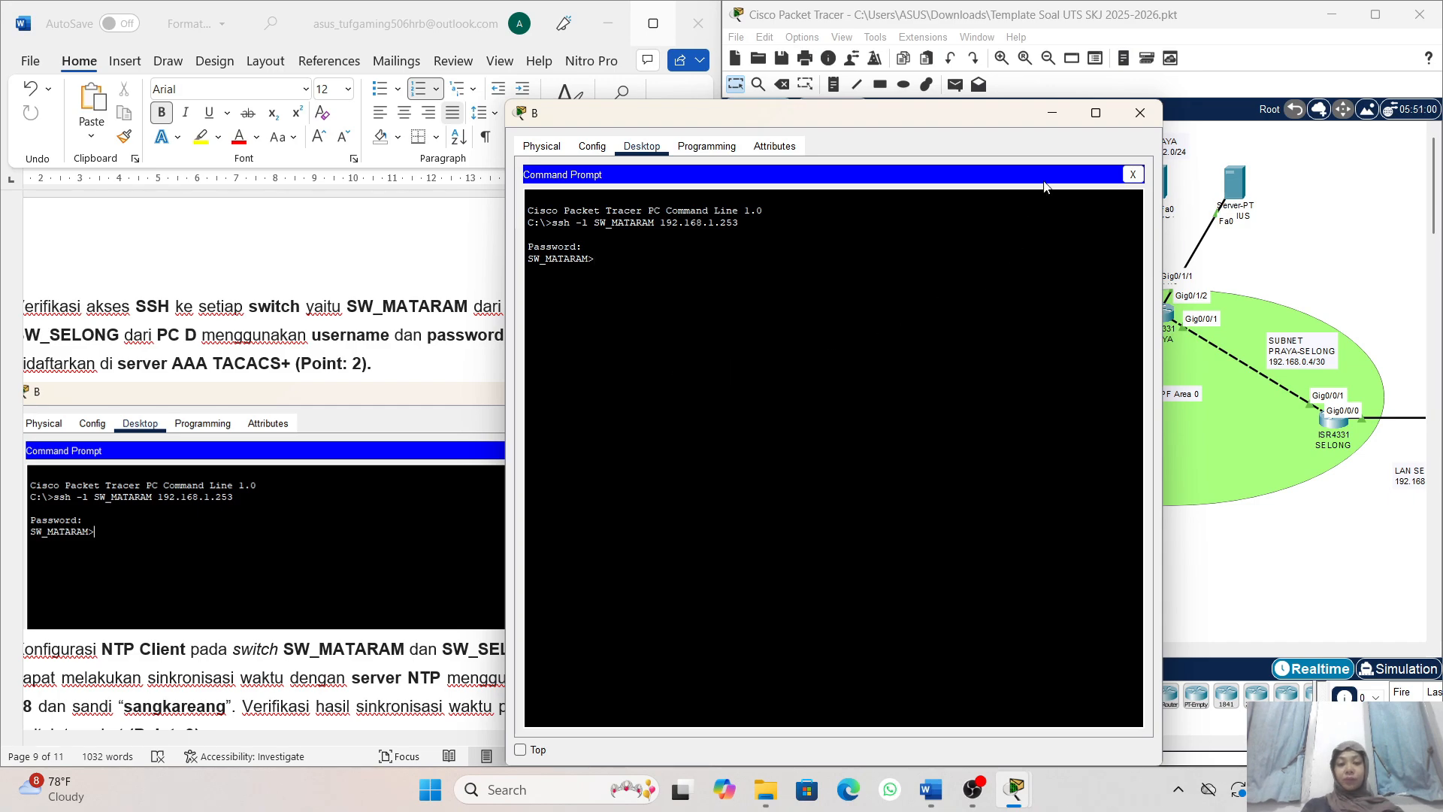
pyautogui.click(1039, 117)
# - Open the Command Prompt on PC D in the SELONG LAN
pyautogui.hscroll(-2, 577, 381)
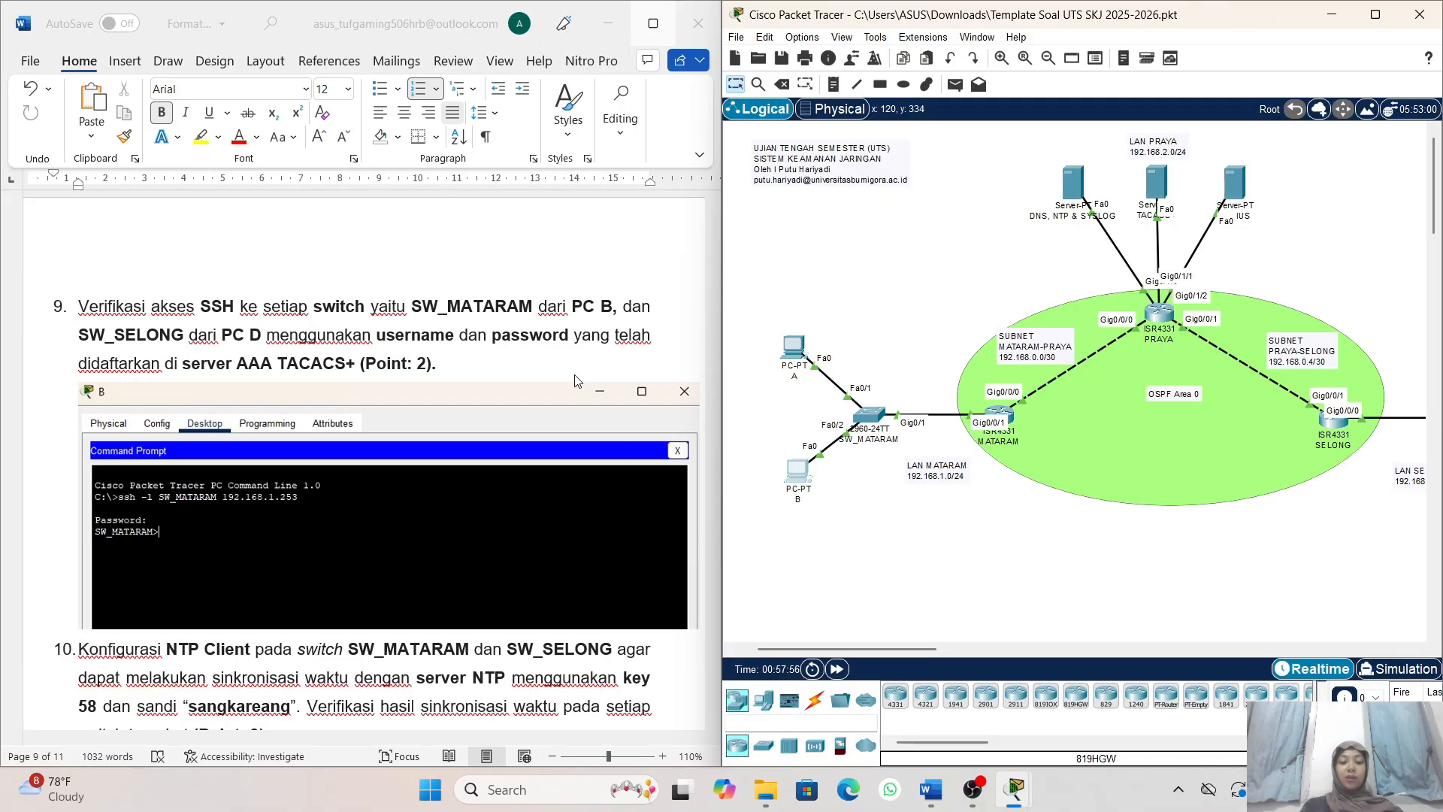
pyautogui.scroll(-1, 963, 462)
pyautogui.hscroll(6, 966, 463)
pyautogui.hscroll(3, 966, 463)
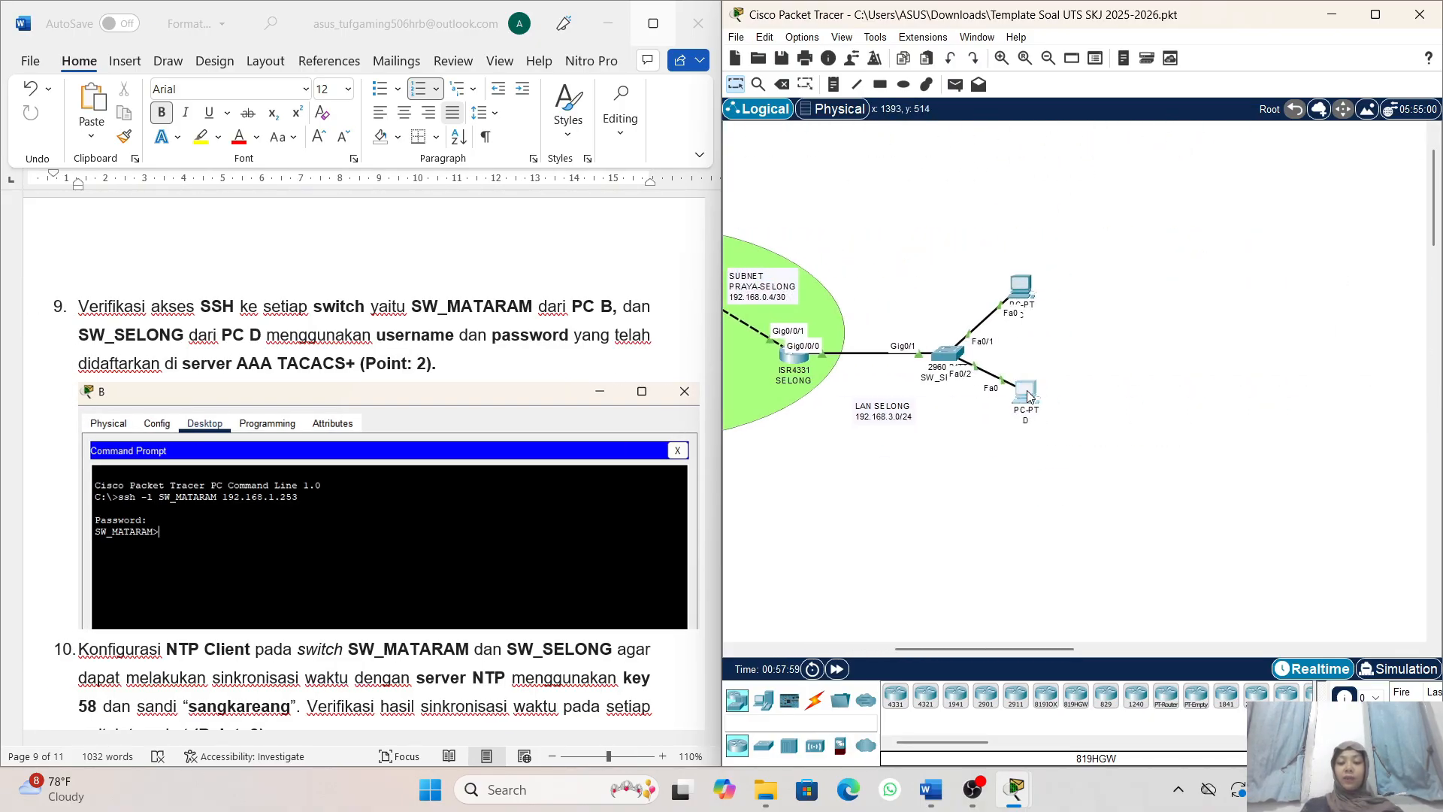
pyautogui.click(1027, 394)
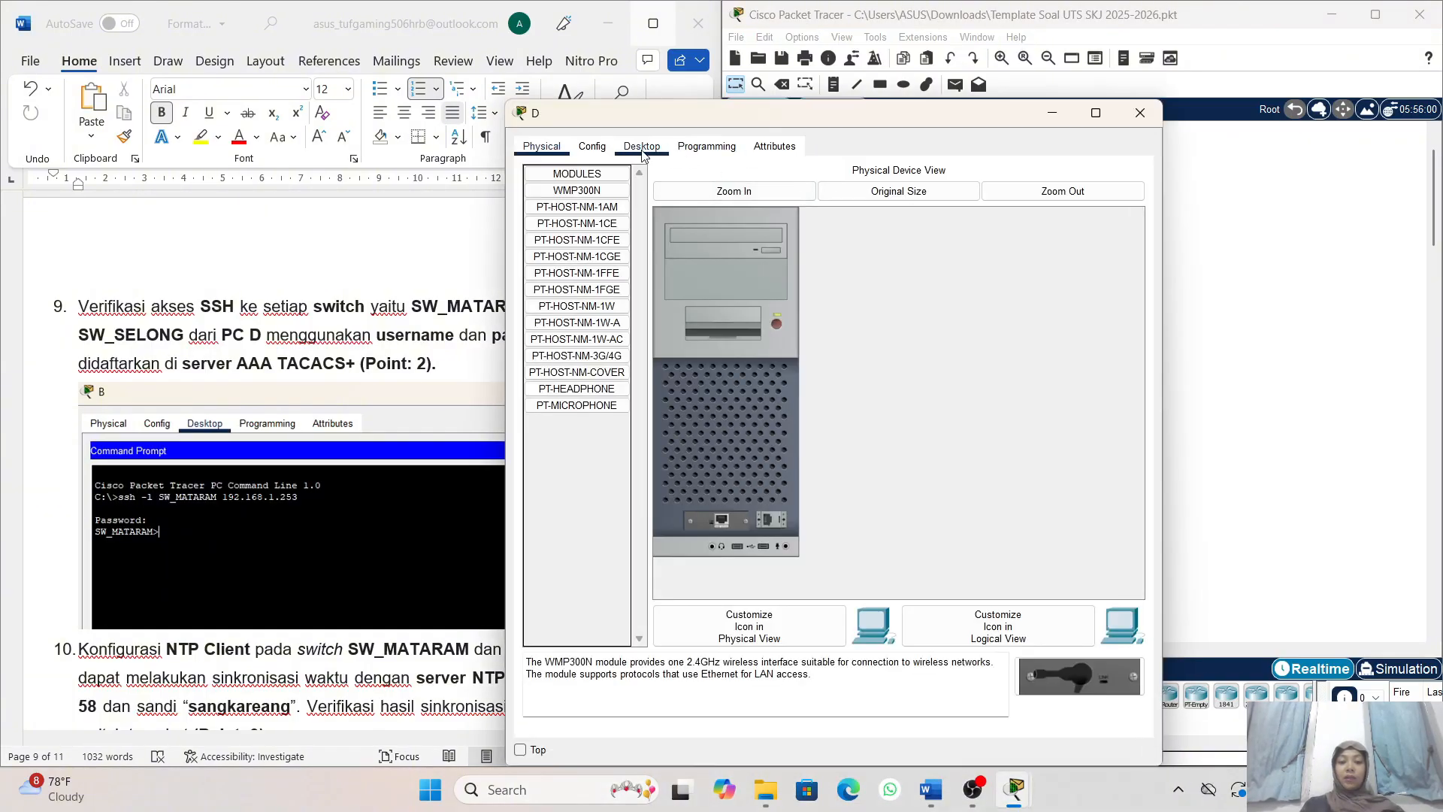
pyautogui.click(643, 151)
pyautogui.click(954, 233)
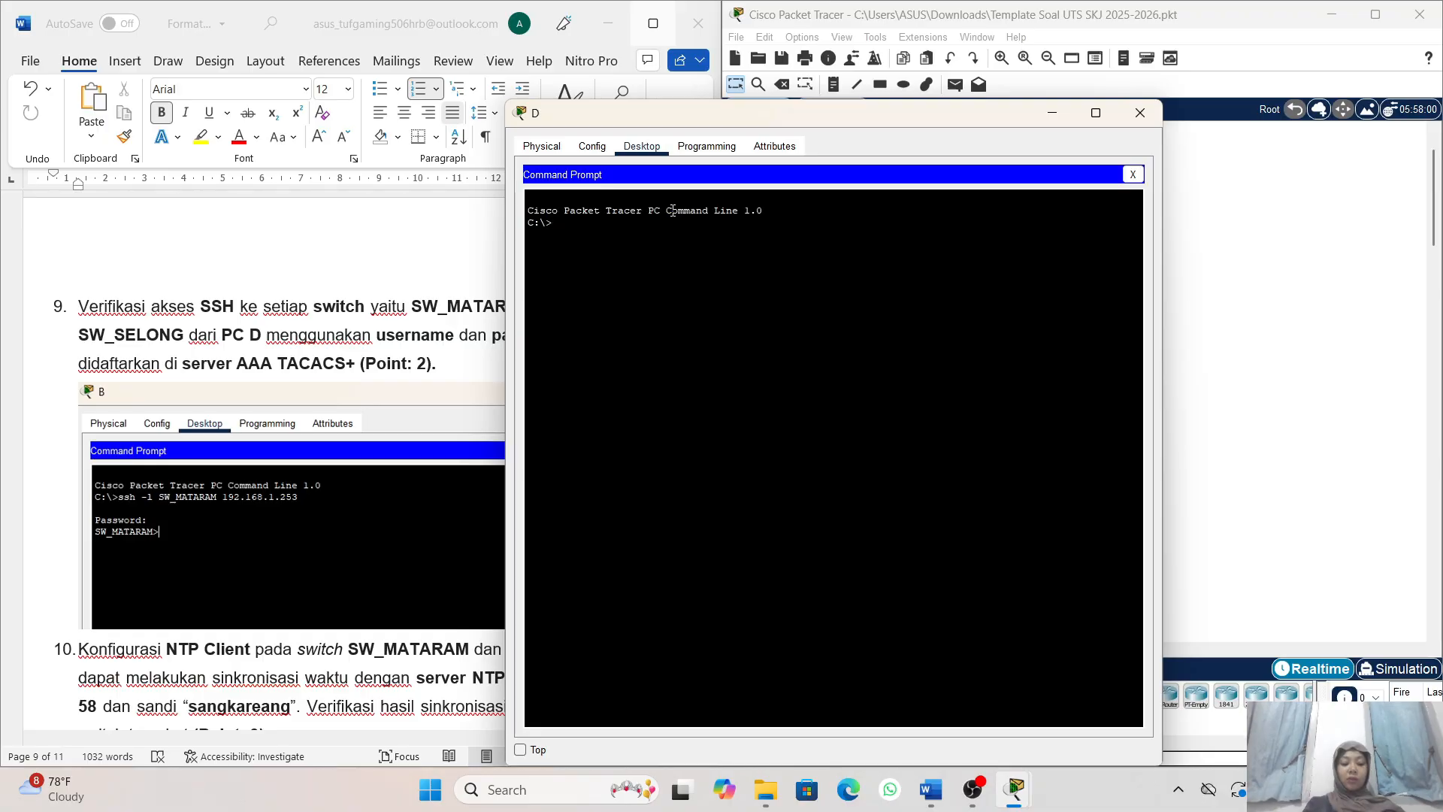
# - Begin the command ssh -l SW_SELONG on PC D and move its window clear of the Word document
pyautogui.write('ssh -l SW_')
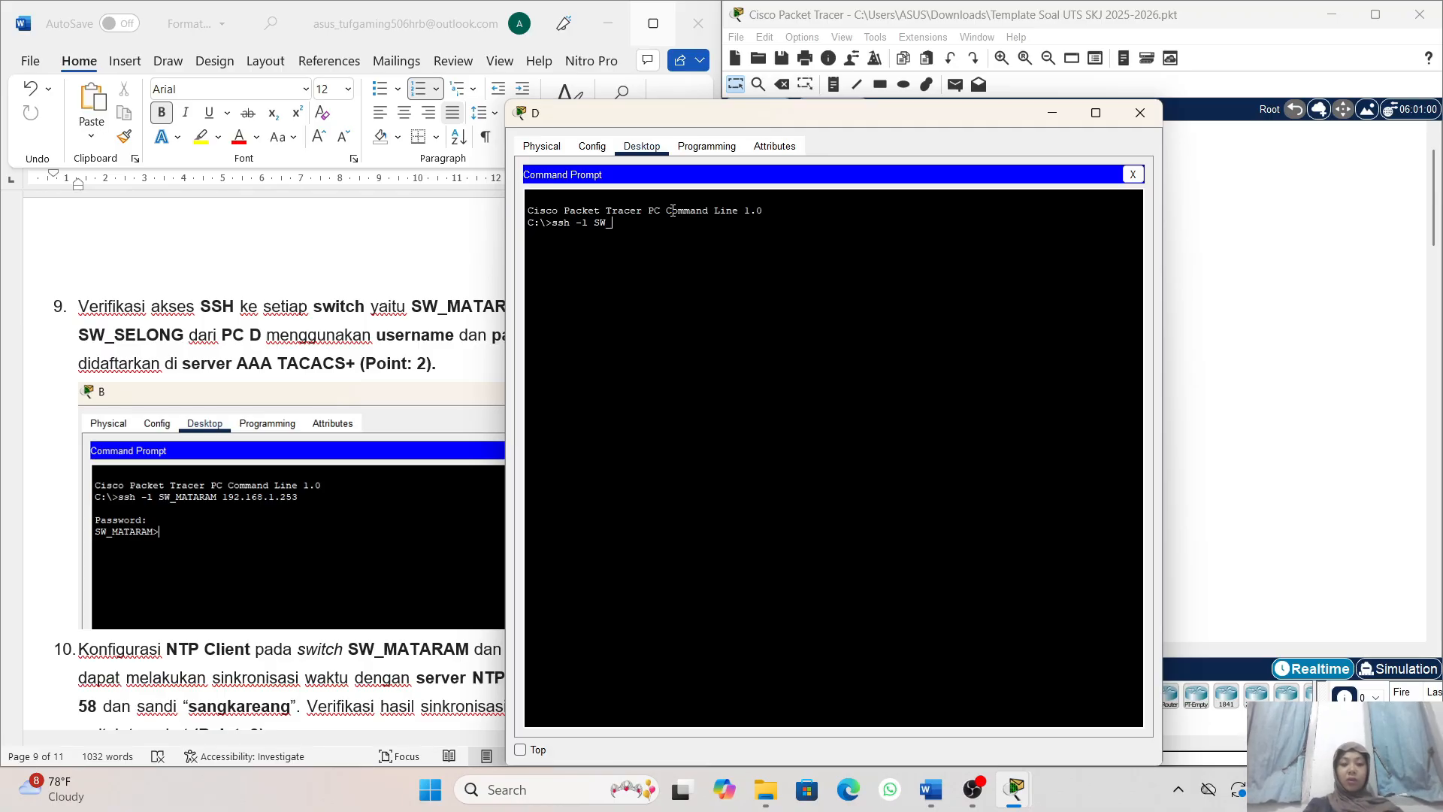
pyautogui.write('SELONG')
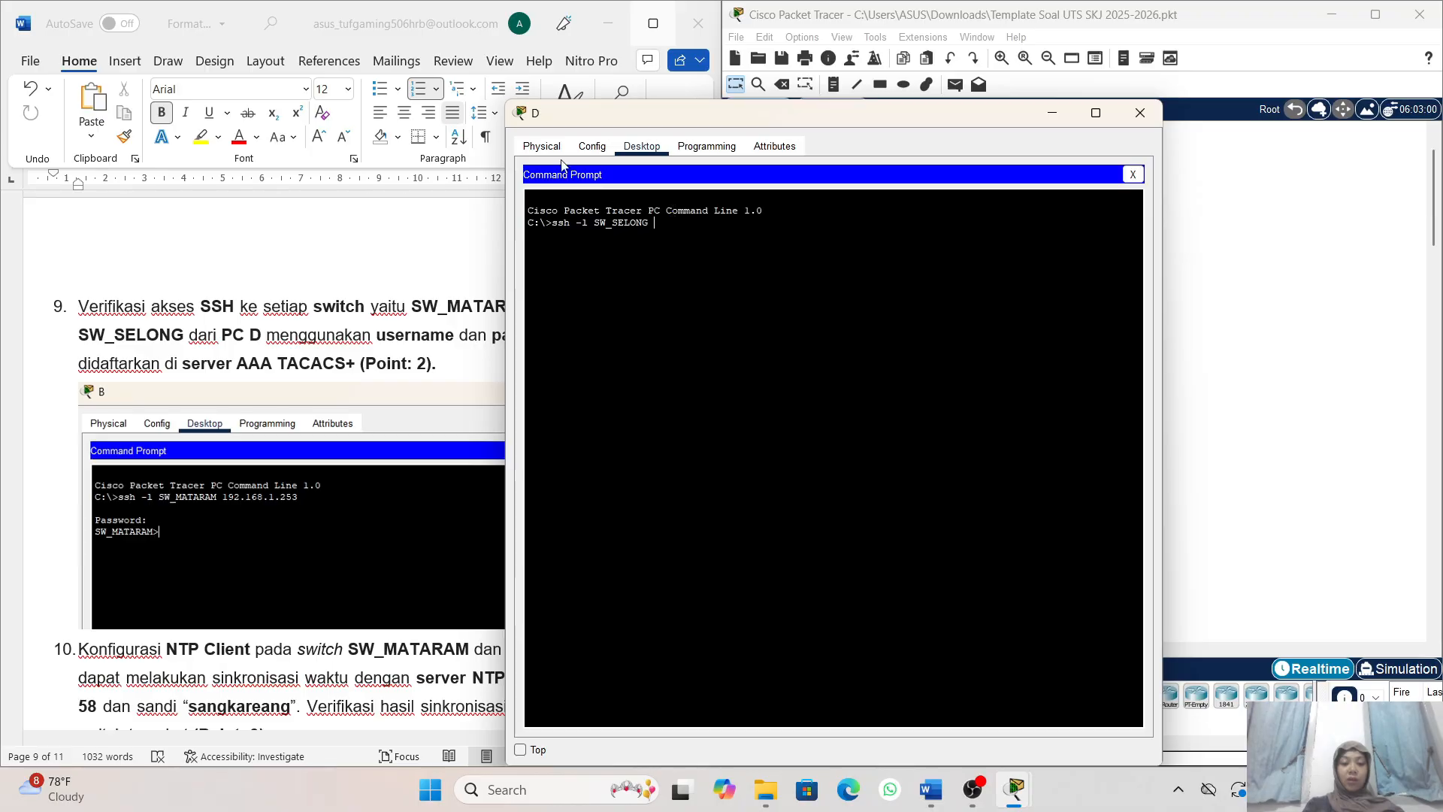
pyautogui.moveTo(572, 118); pyautogui.dragTo(787, 114)
# - Look up SW_SELONG's VLAN 1 IP address in the addressing table of the Word document
pyautogui.scroll(-3, 412, 366)
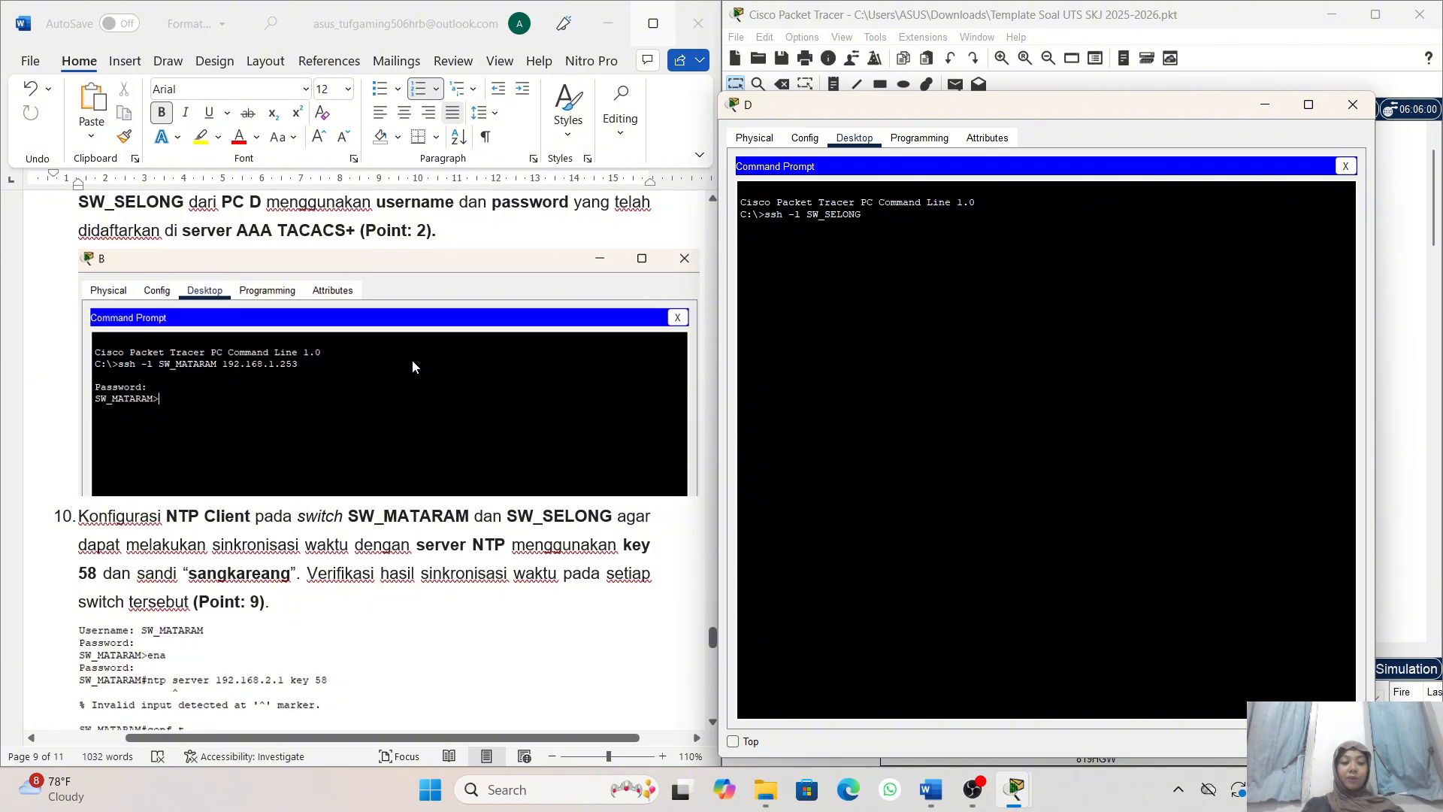
pyautogui.click(412, 366)
pyautogui.scroll(10, 412, 367)
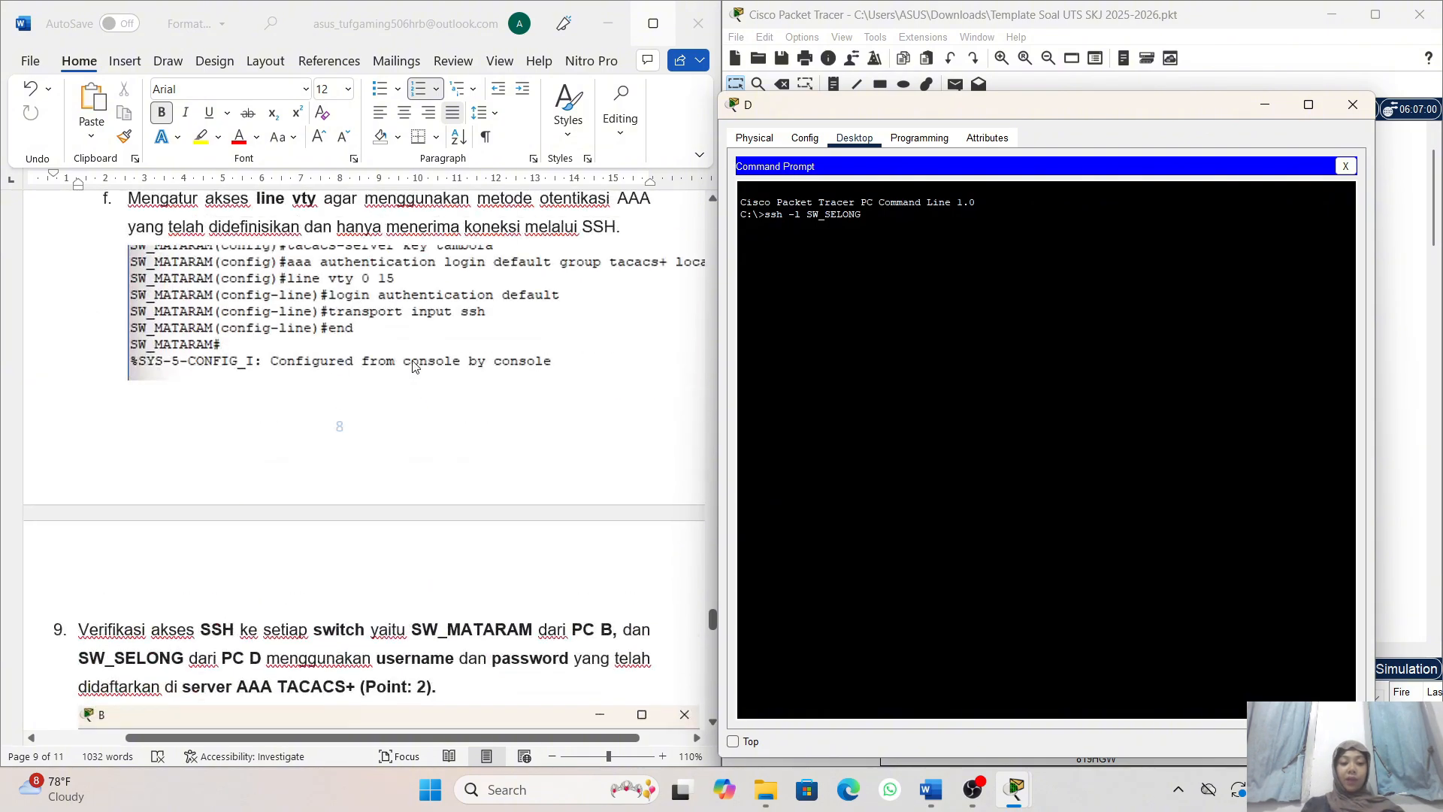
pyautogui.scroll(-2, 412, 366)
pyautogui.scroll(20, 412, 363)
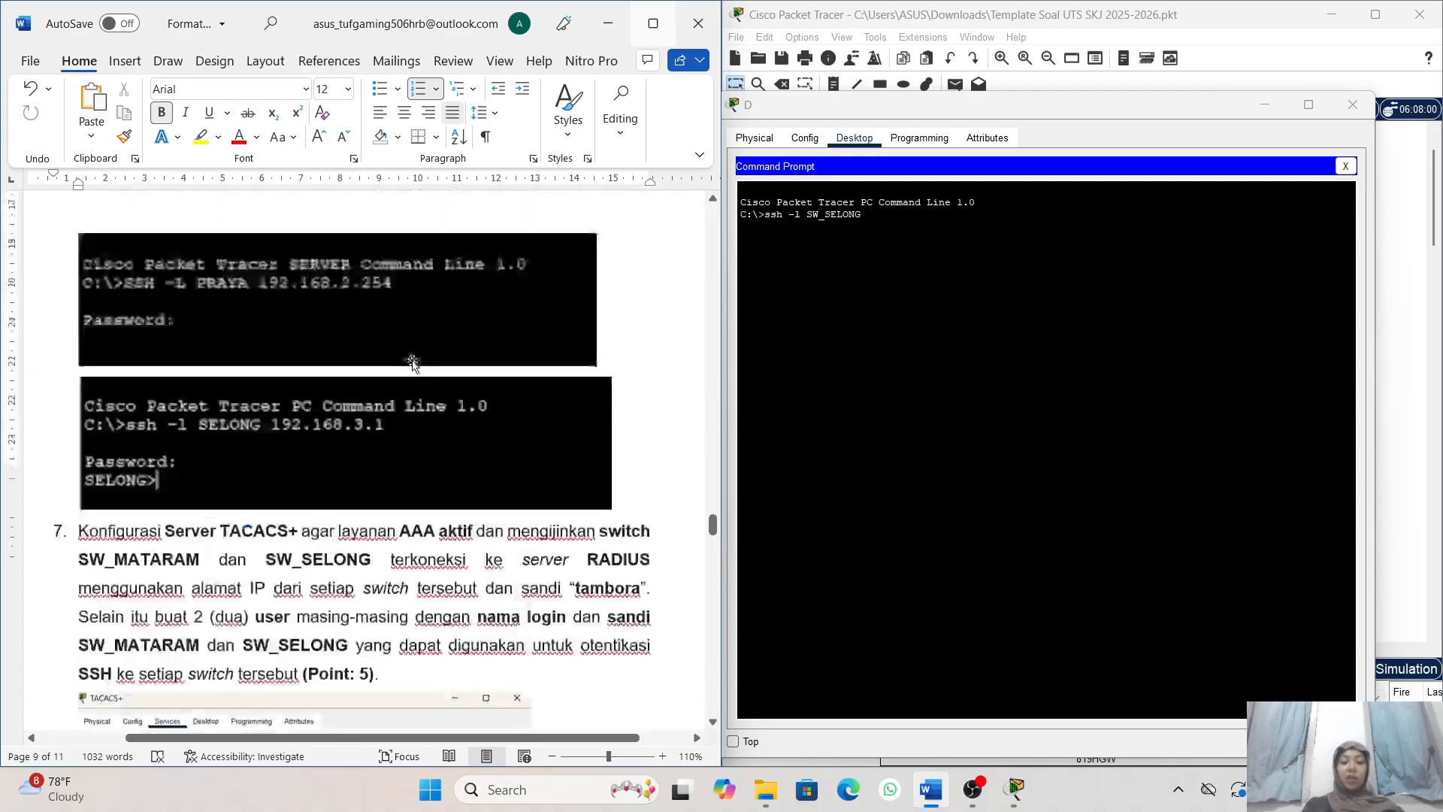
pyautogui.scroll(20, 414, 361)
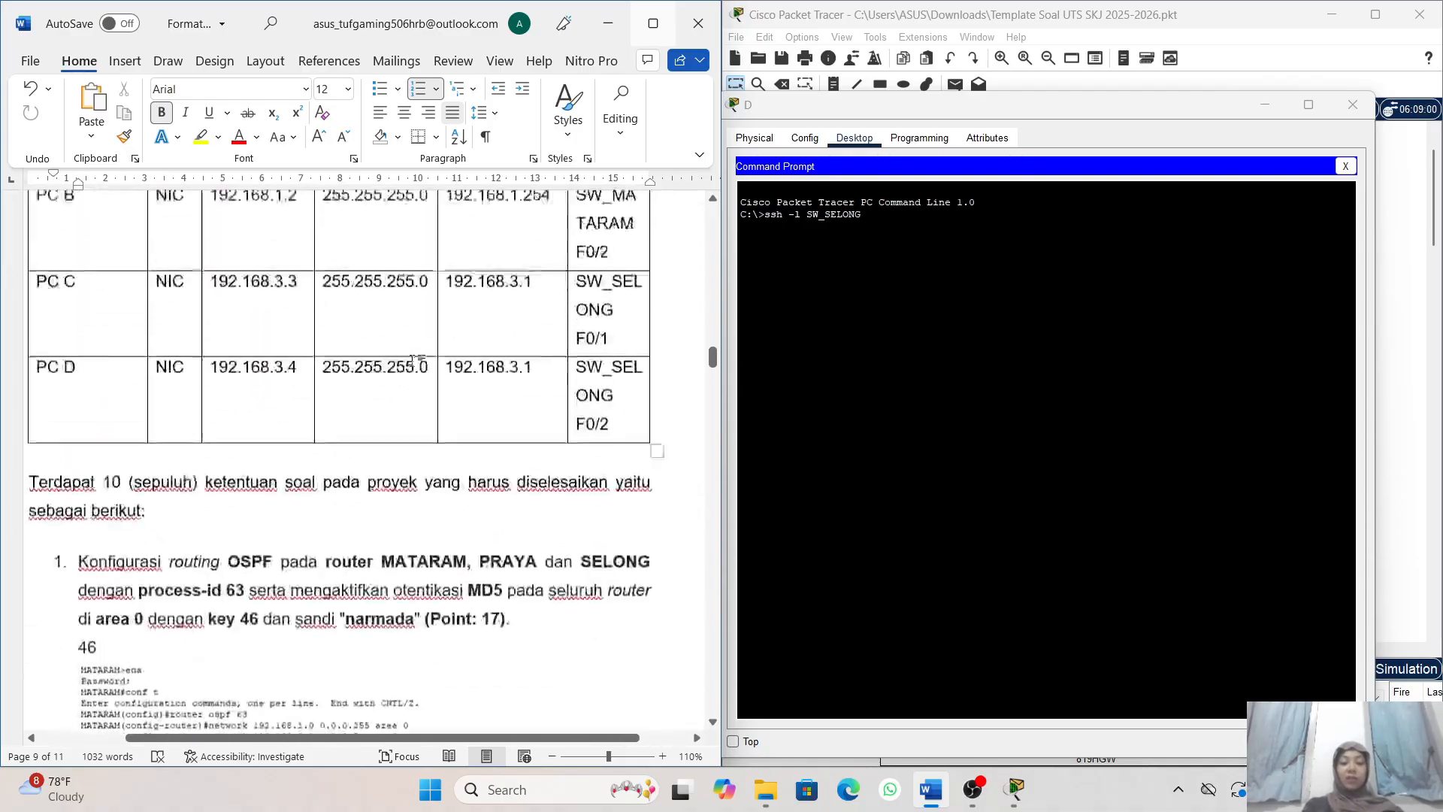
pyautogui.scroll(5, 428, 407)
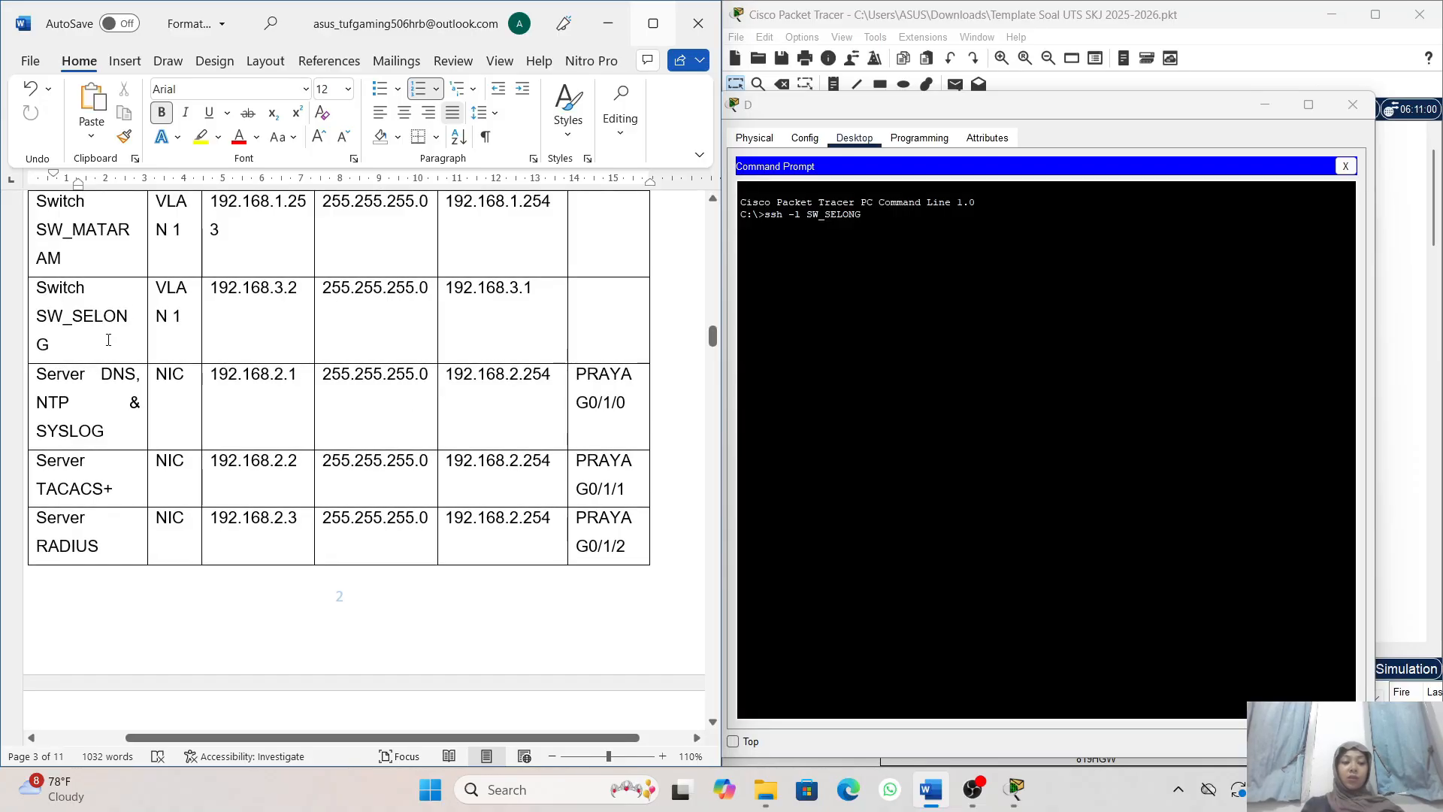
pyautogui.scroll(1, 108, 340)
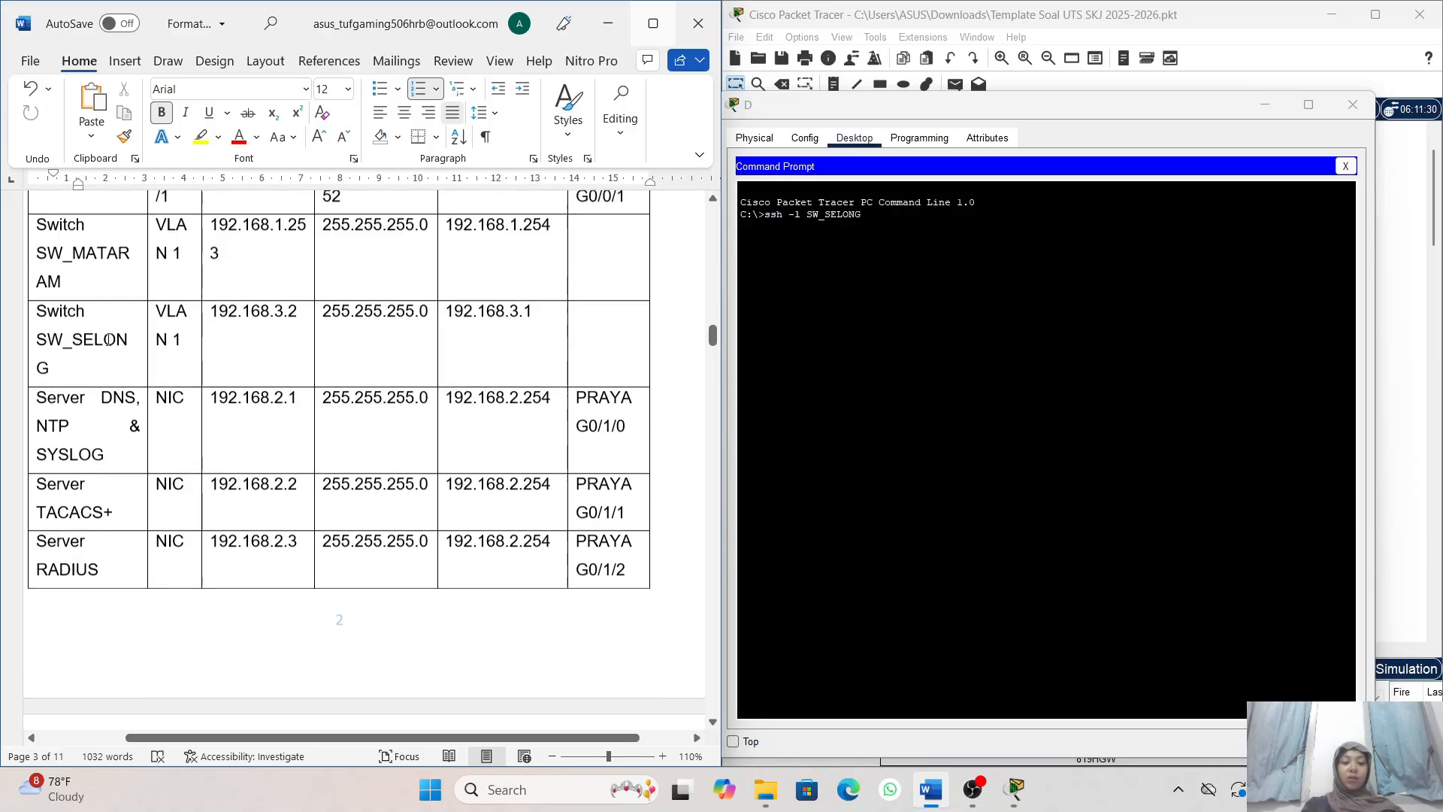
# - Complete PC D's SSH command with the address 192.168.3.2 and log in to SW_SELONG with the account password
pyautogui.click(885, 226)
pyautogui.write('19')
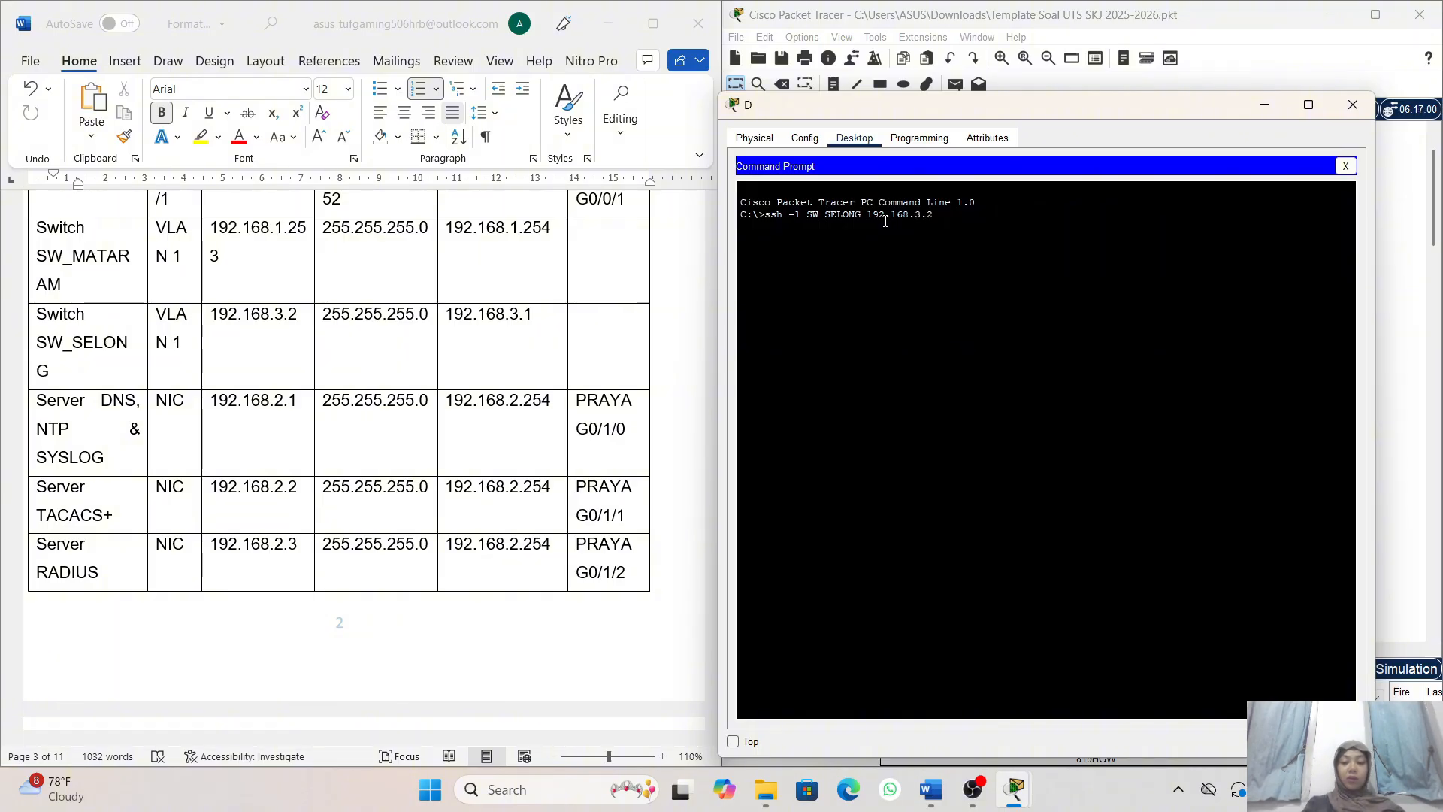
pyautogui.write('2.168.3.2')
pyautogui.press('Return')
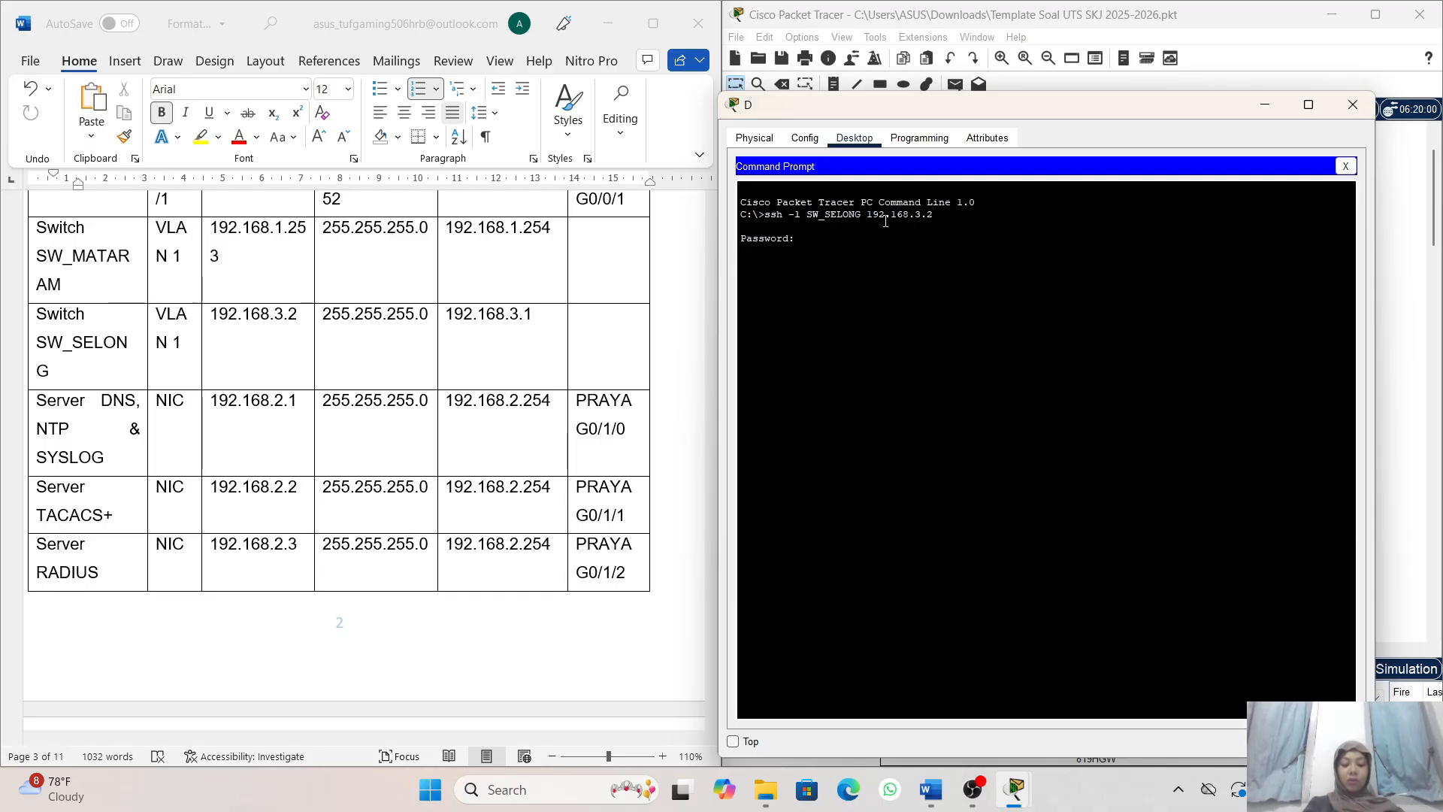
pyautogui.press('Return')
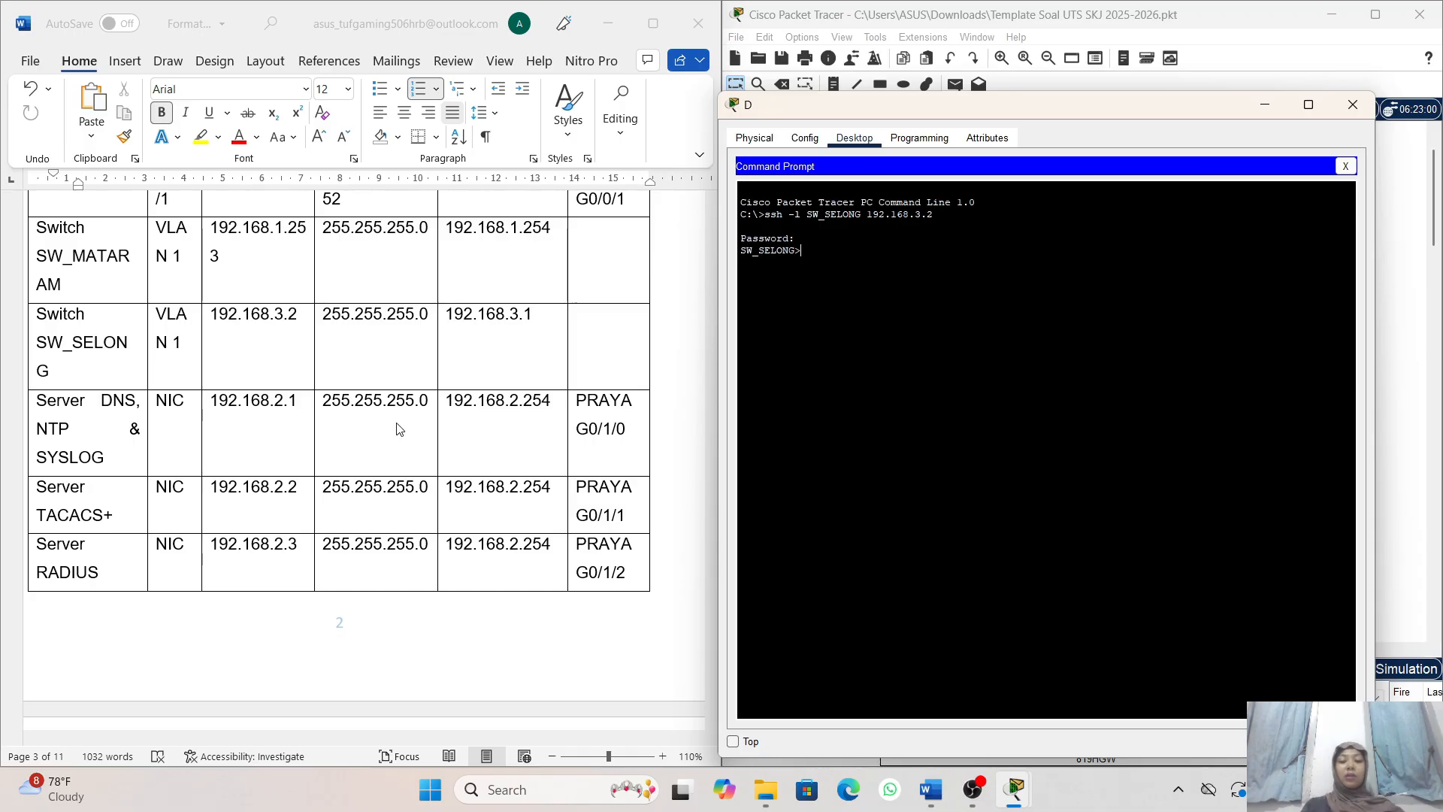
# - Return to task 9 in the Word document and review the SSH verification requirement for both switches
pyautogui.scroll(-15, 399, 430)
pyautogui.scroll(-20, 399, 429)
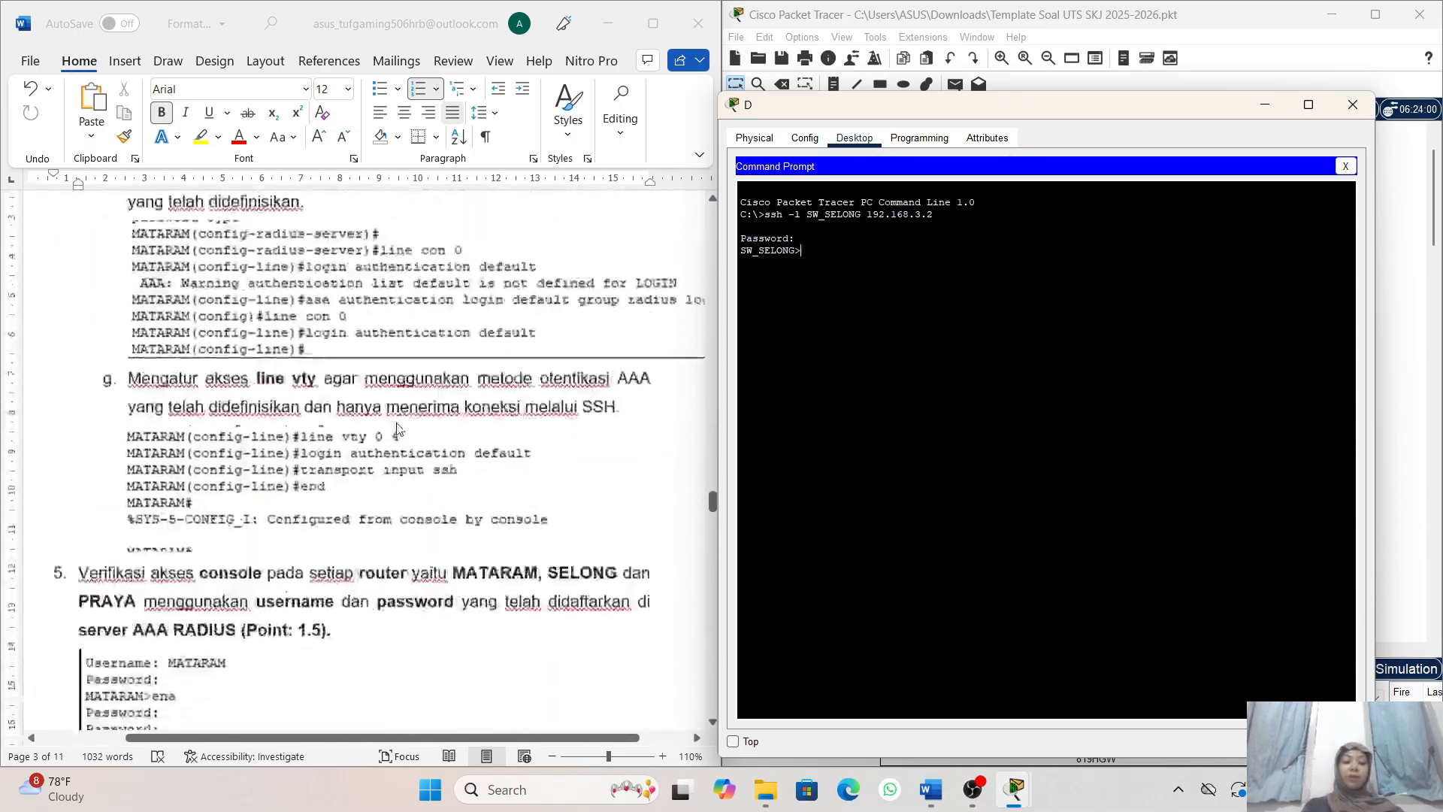
pyautogui.scroll(-20, 400, 430)
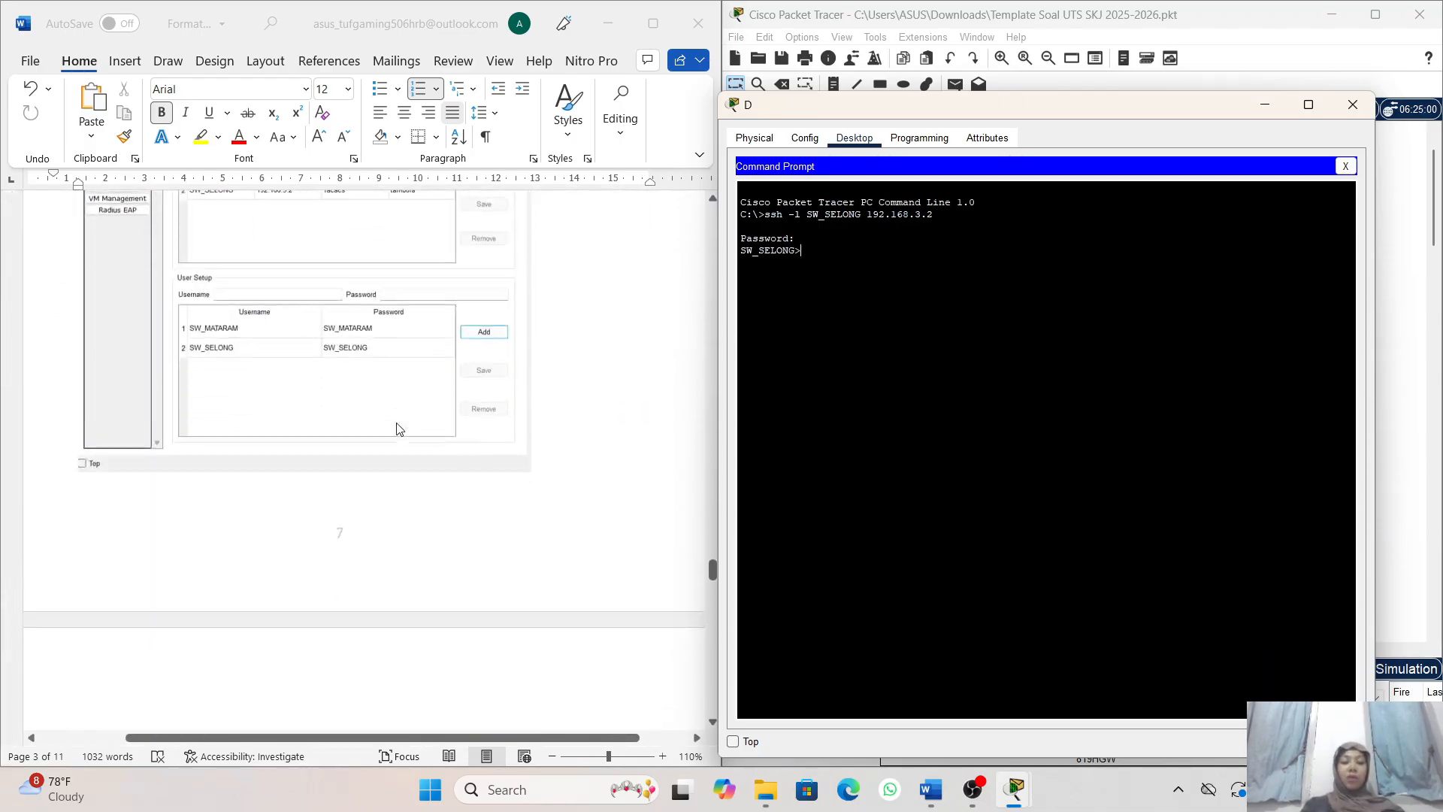
pyautogui.scroll(-8, 399, 430)
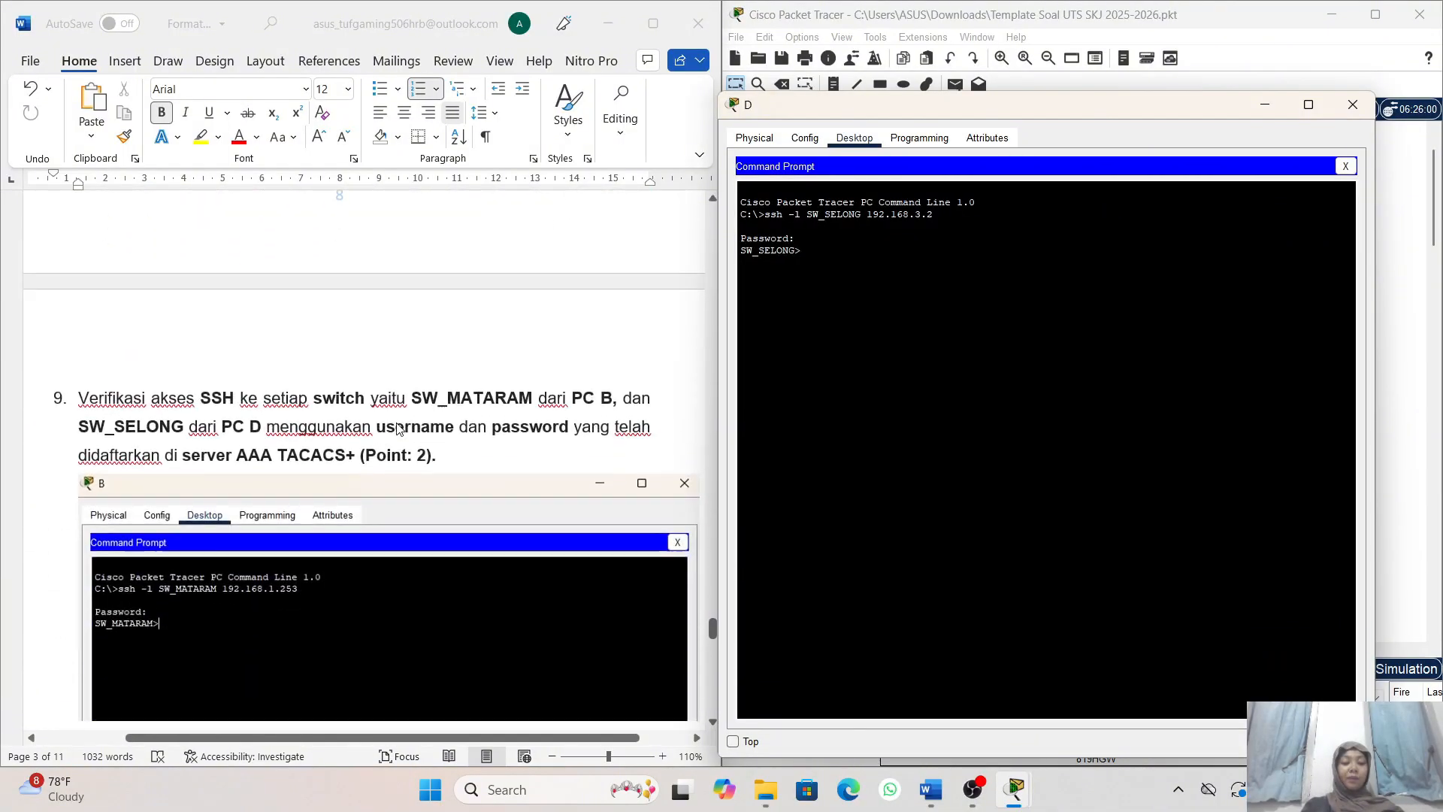
pyautogui.scroll(-1, 429, 445)
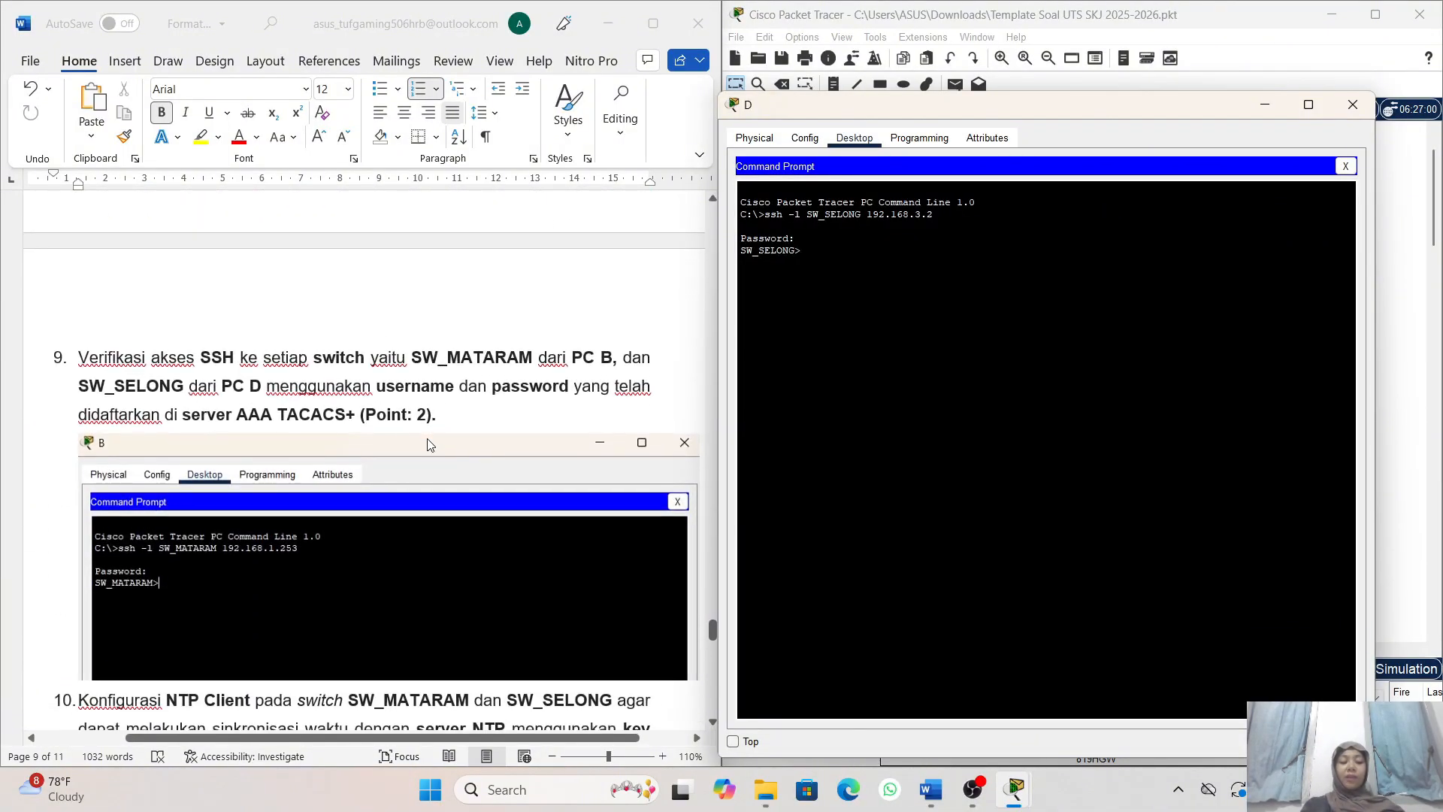
pyautogui.scroll(-4, 398, 331)
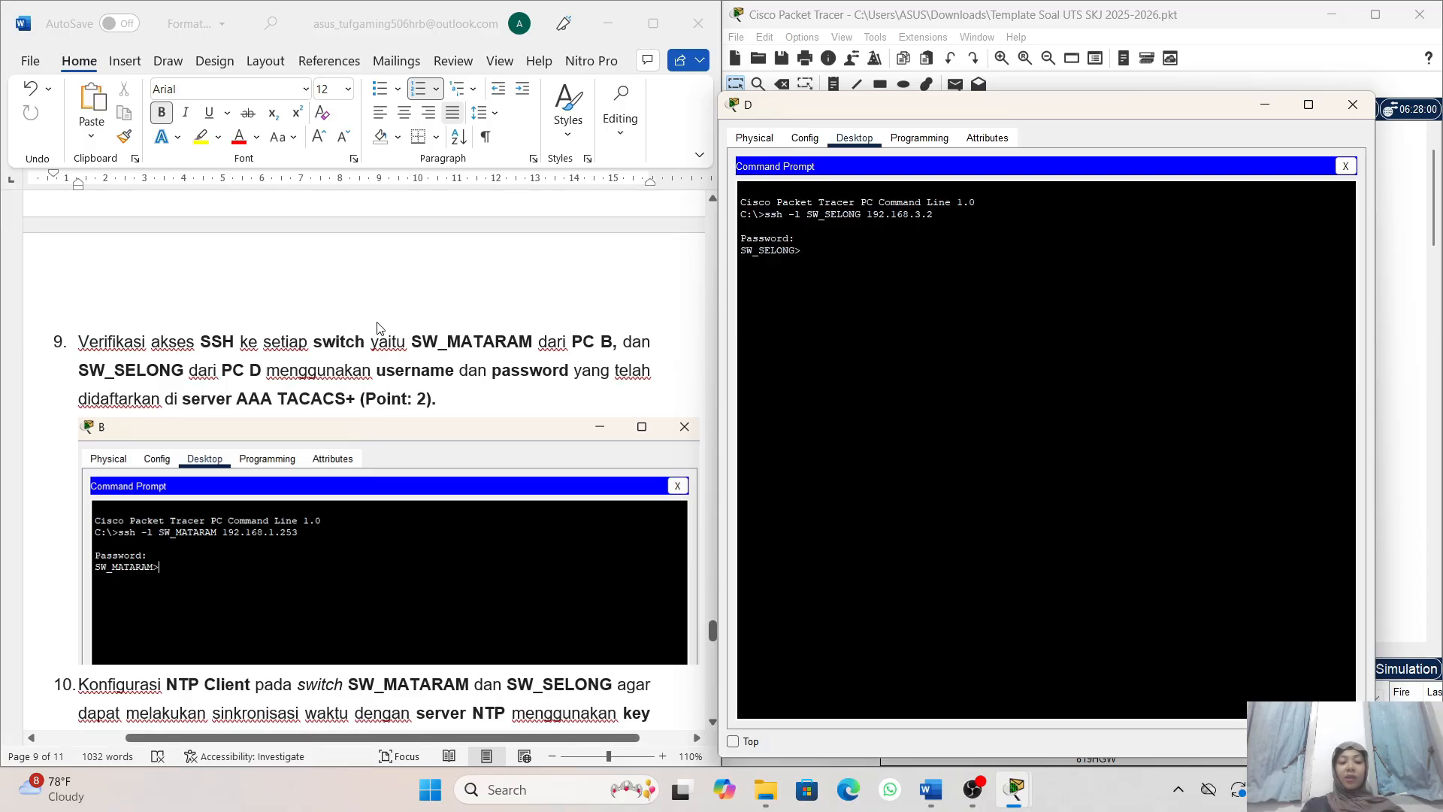
# - Review task 10 in the Word document for the NTP client requirements and example commands for both switches
pyautogui.scroll(-4, 377, 328)
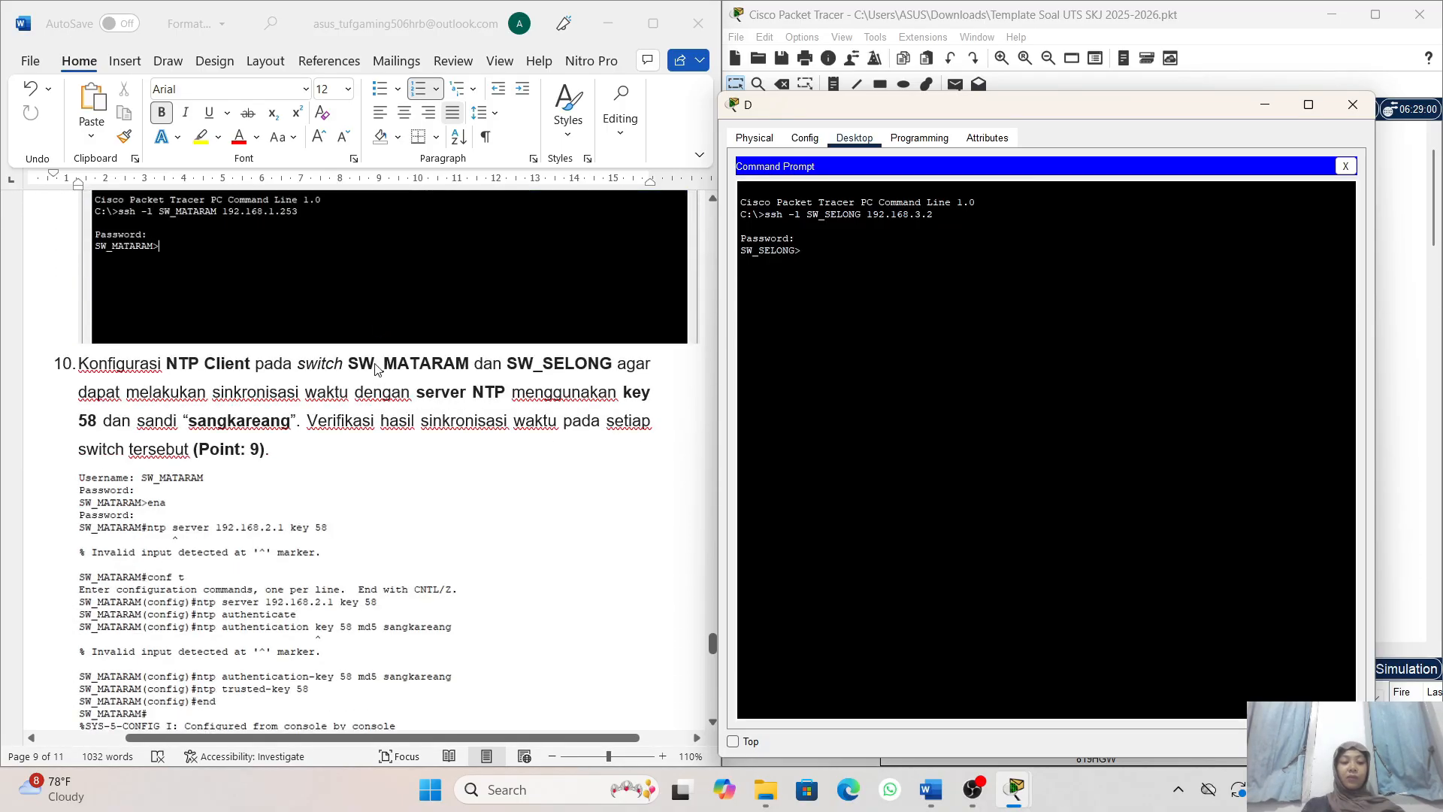
pyautogui.scroll(7, 376, 376)
pyautogui.scroll(-6, 374, 376)
pyautogui.scroll(-3, 374, 376)
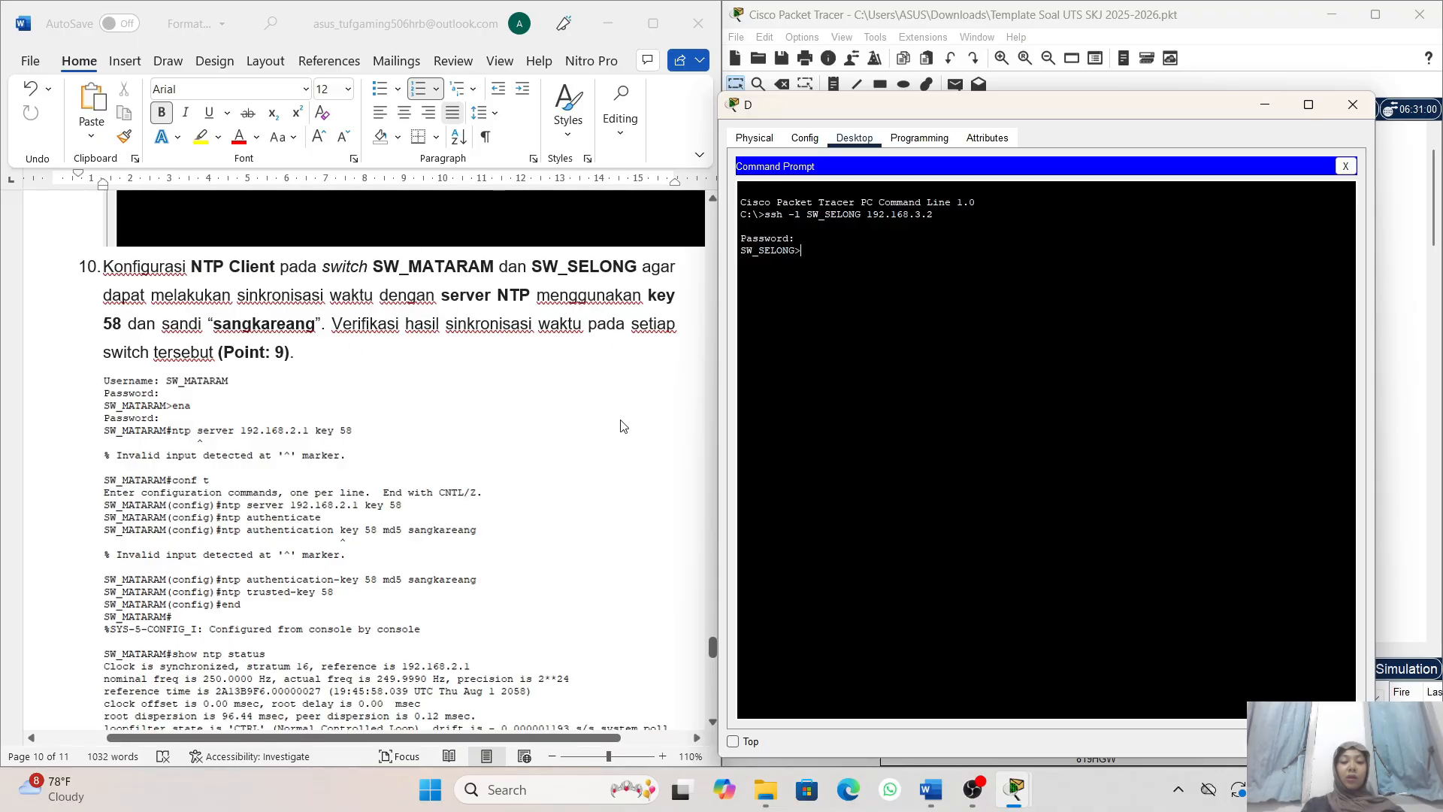
pyautogui.scroll(-1, 624, 427)
pyautogui.scroll(2, 493, 297)
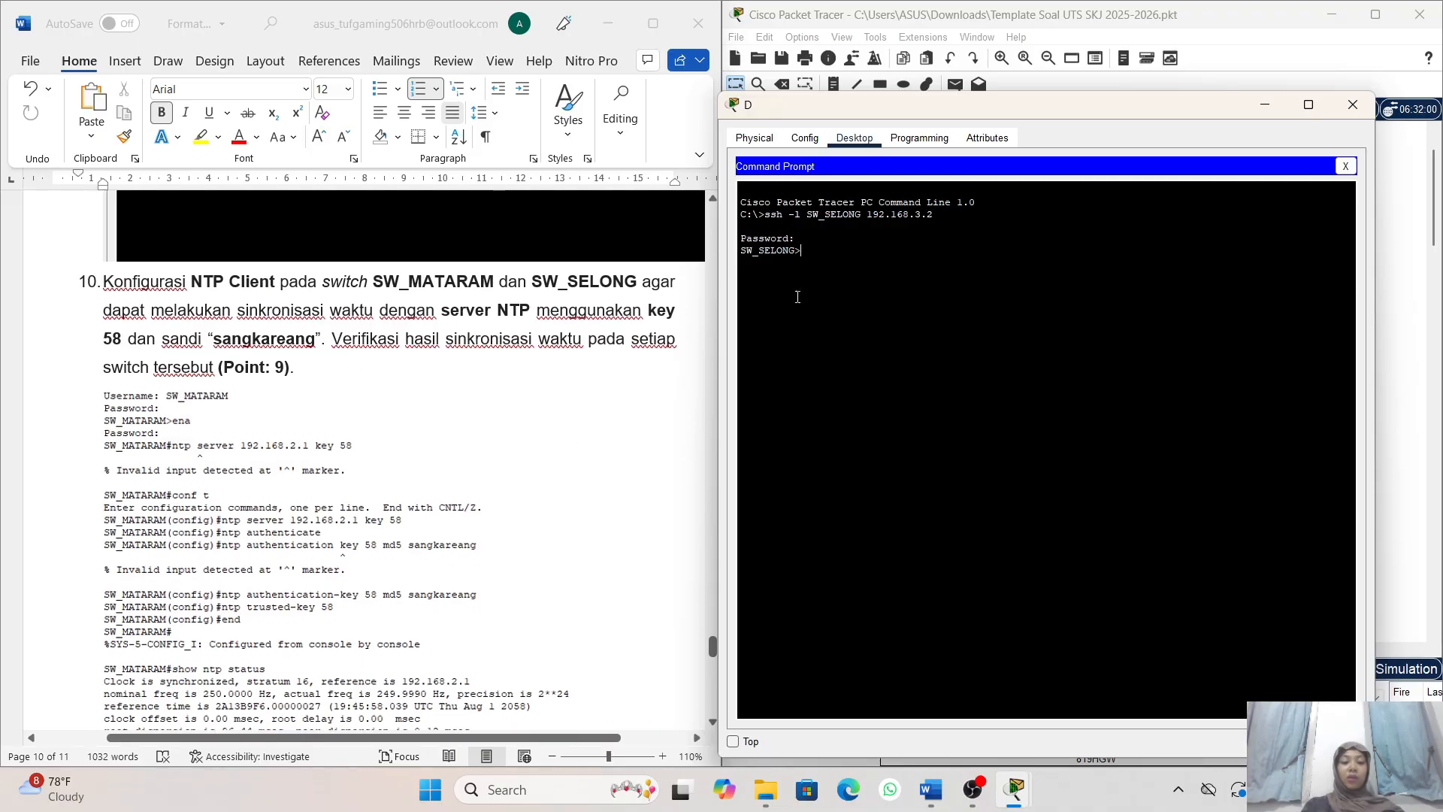
# - Minimize PC D's window, open SW_MATARAM's command line and move its window clear of the Word document
pyautogui.click(1264, 106)
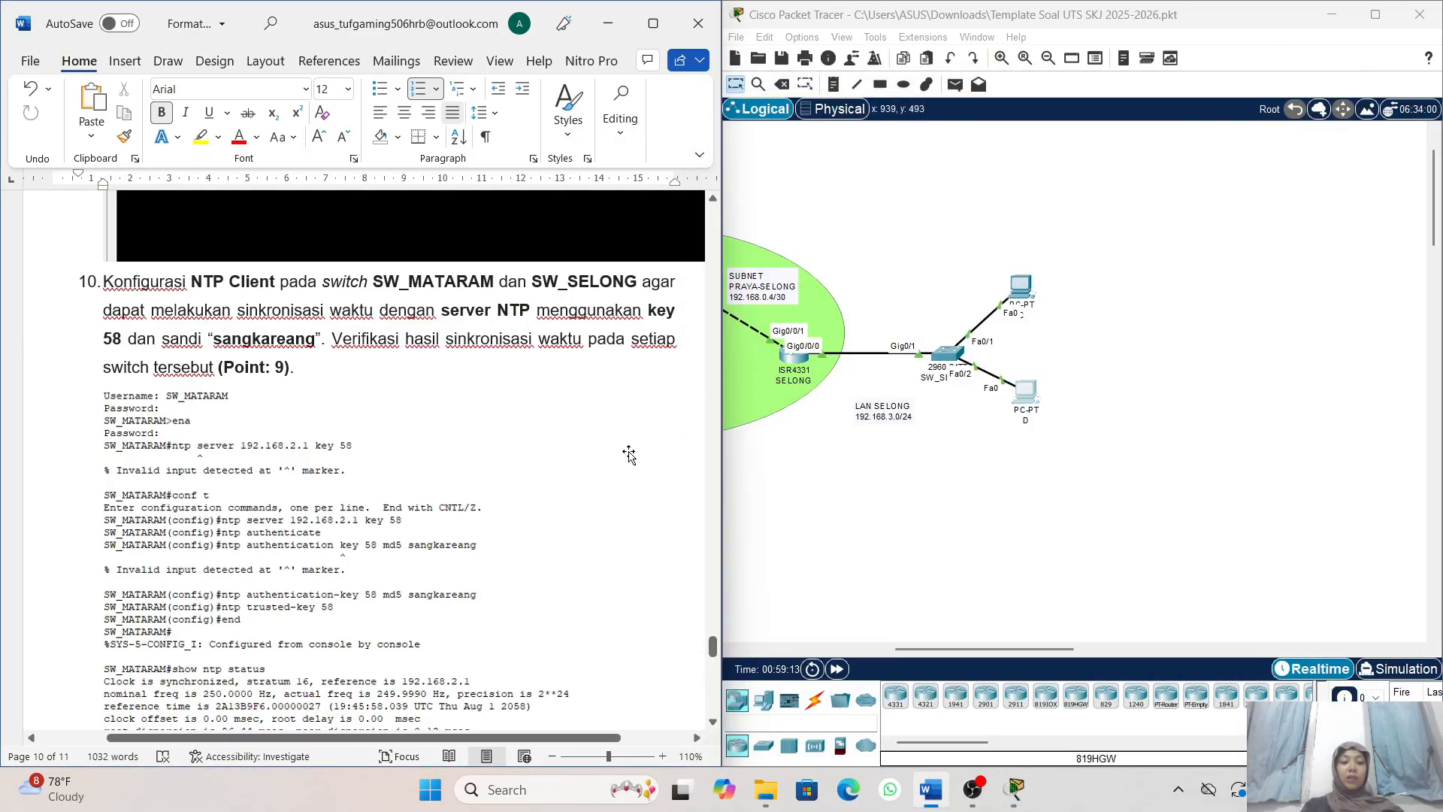
pyautogui.scroll(-3, 629, 455)
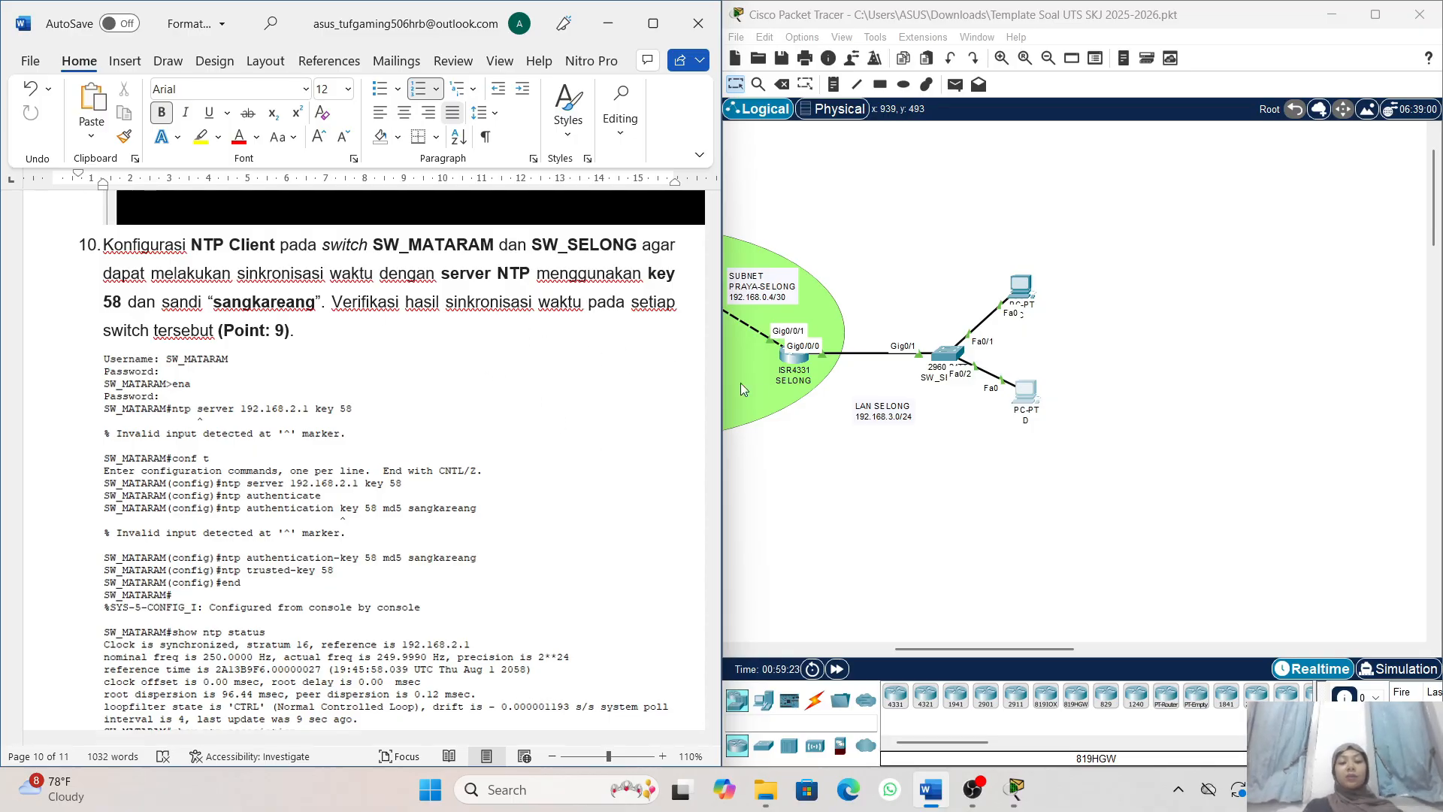
pyautogui.hscroll(-5, 791, 373)
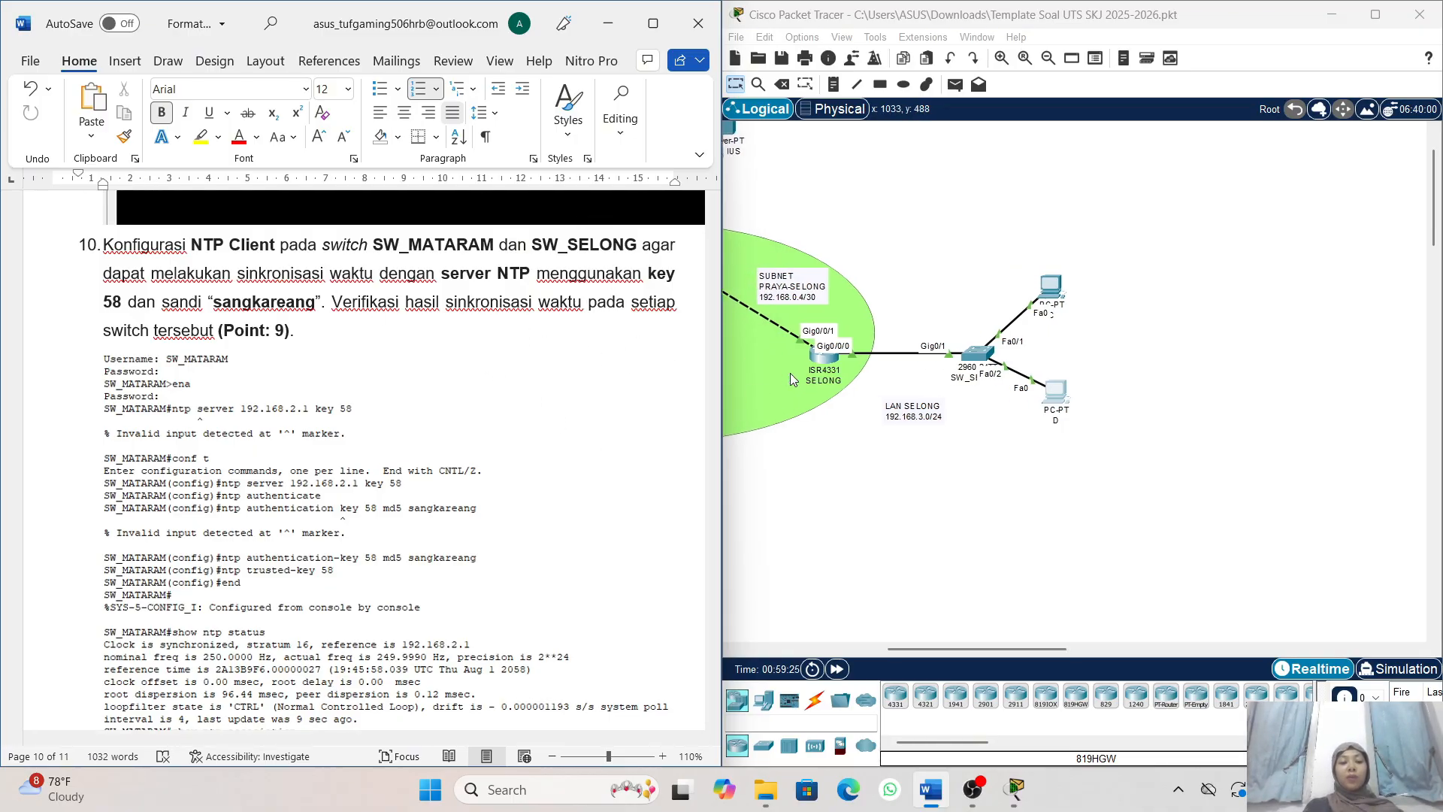
pyautogui.hscroll(-9, 791, 373)
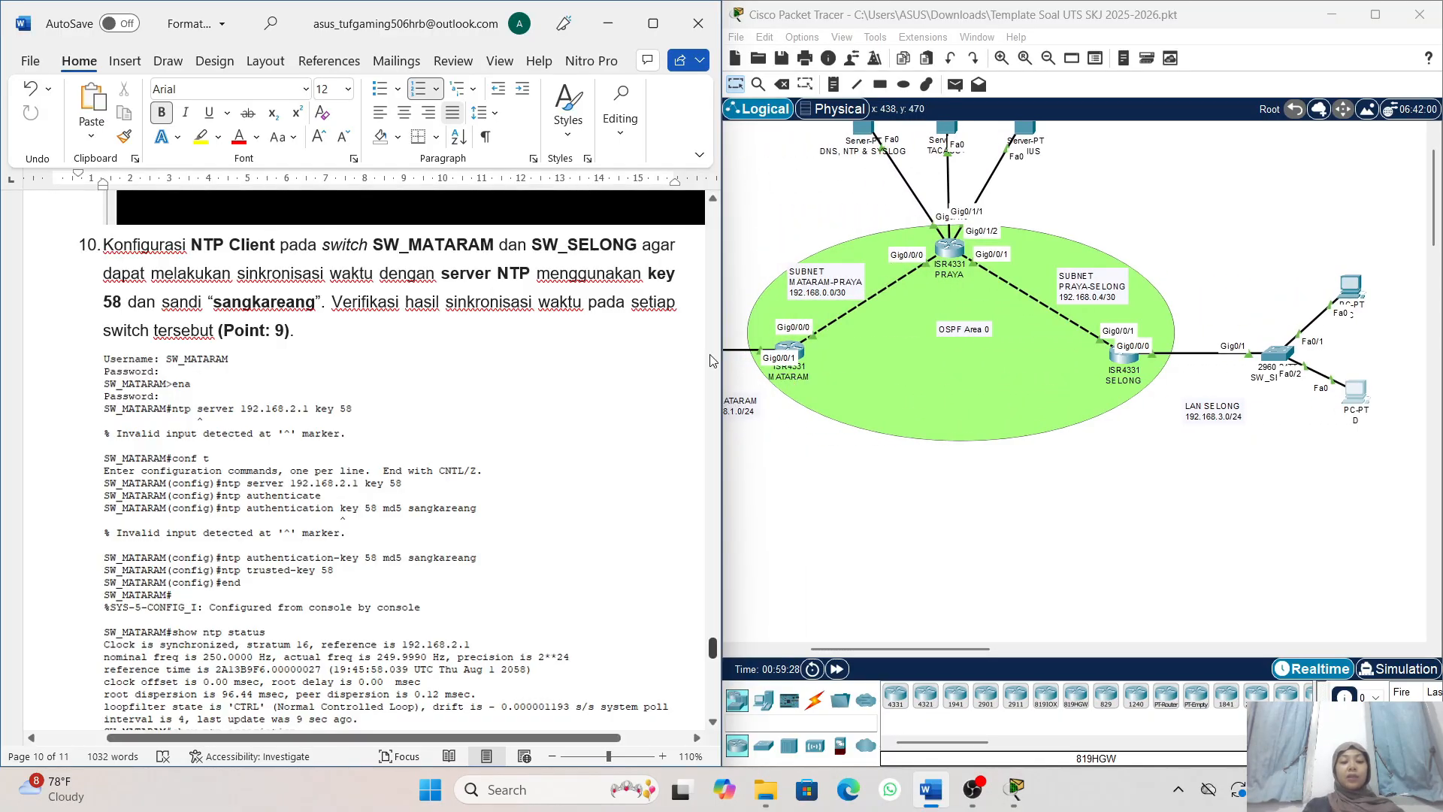
pyautogui.hscroll(3, 712, 361)
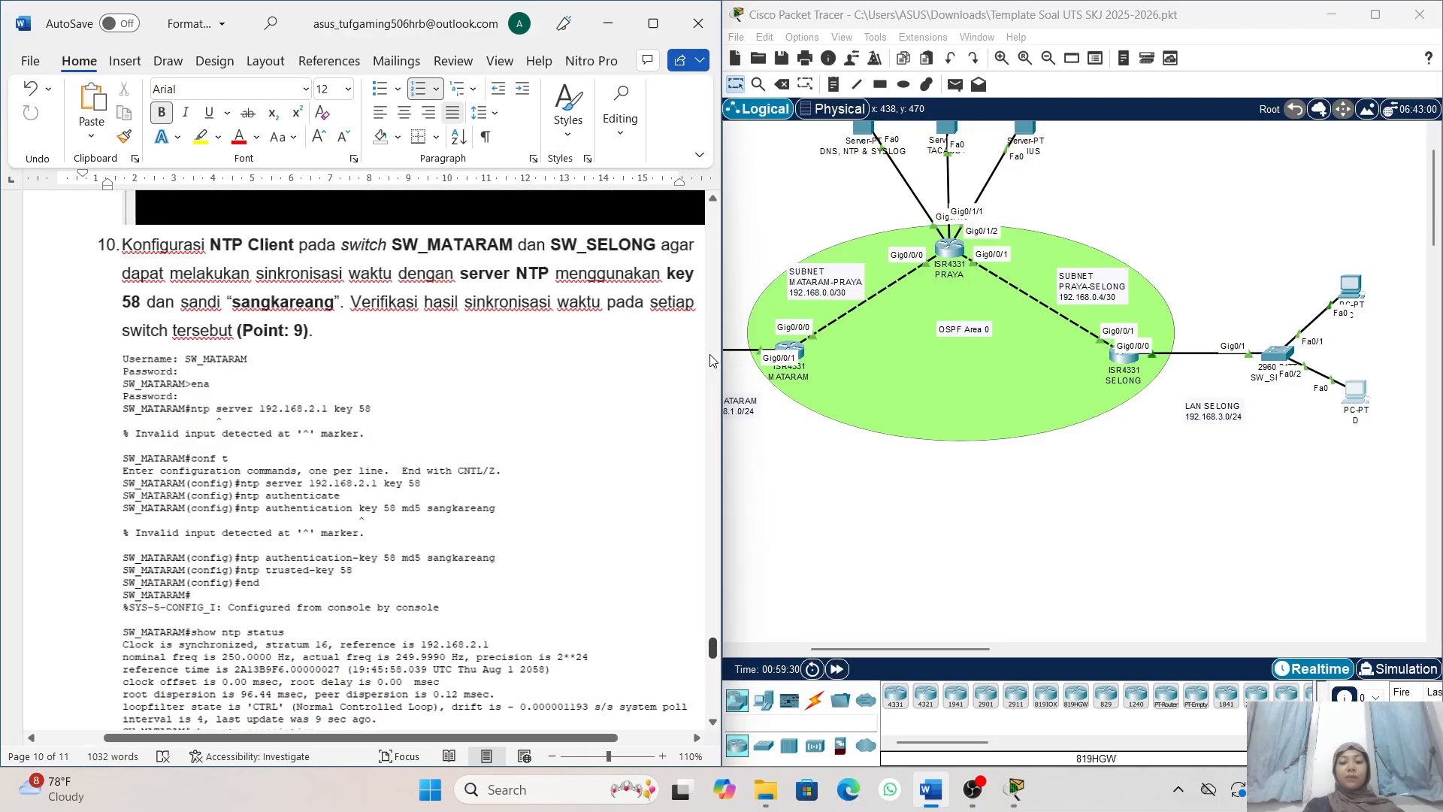
pyautogui.hscroll(-5, 841, 335)
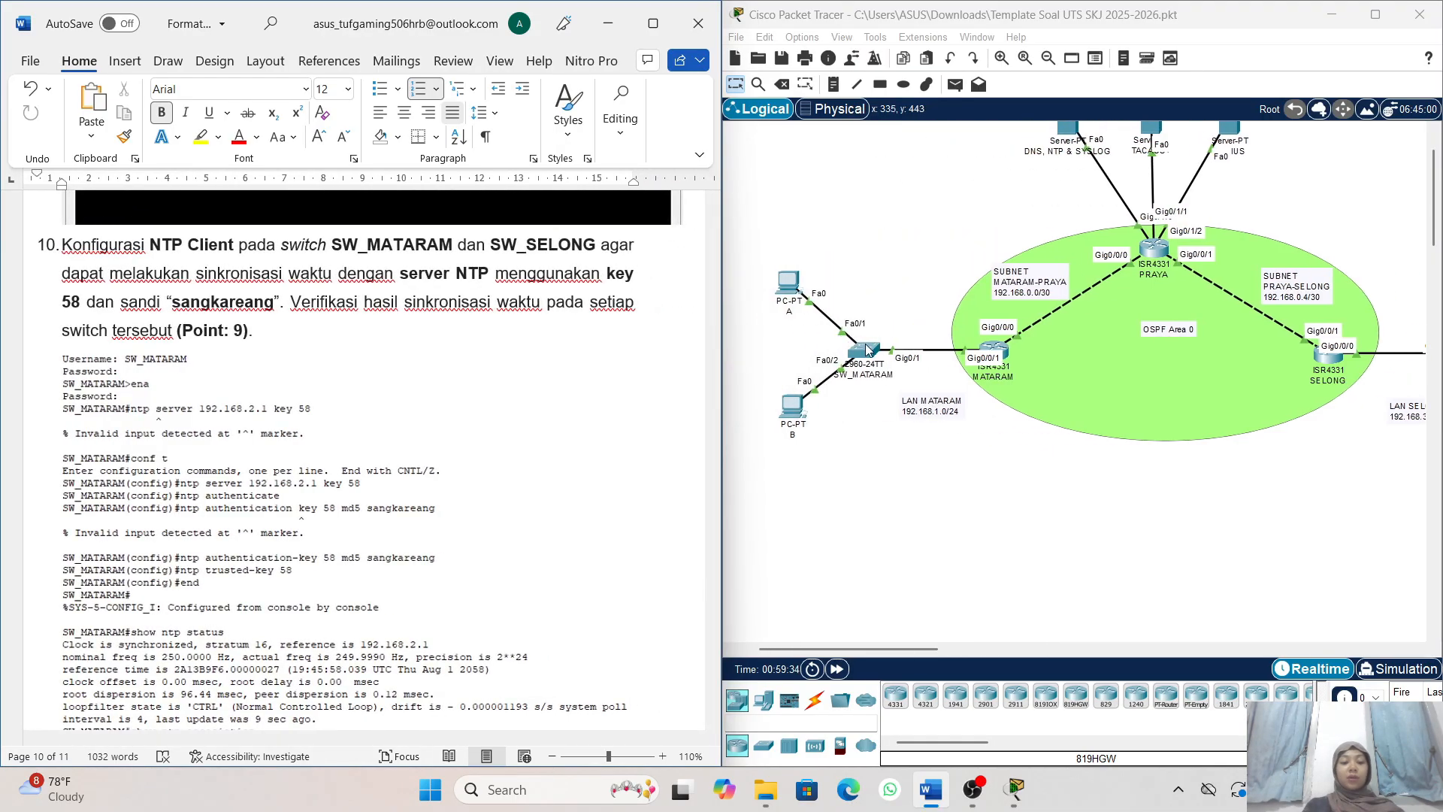
pyautogui.click(866, 346)
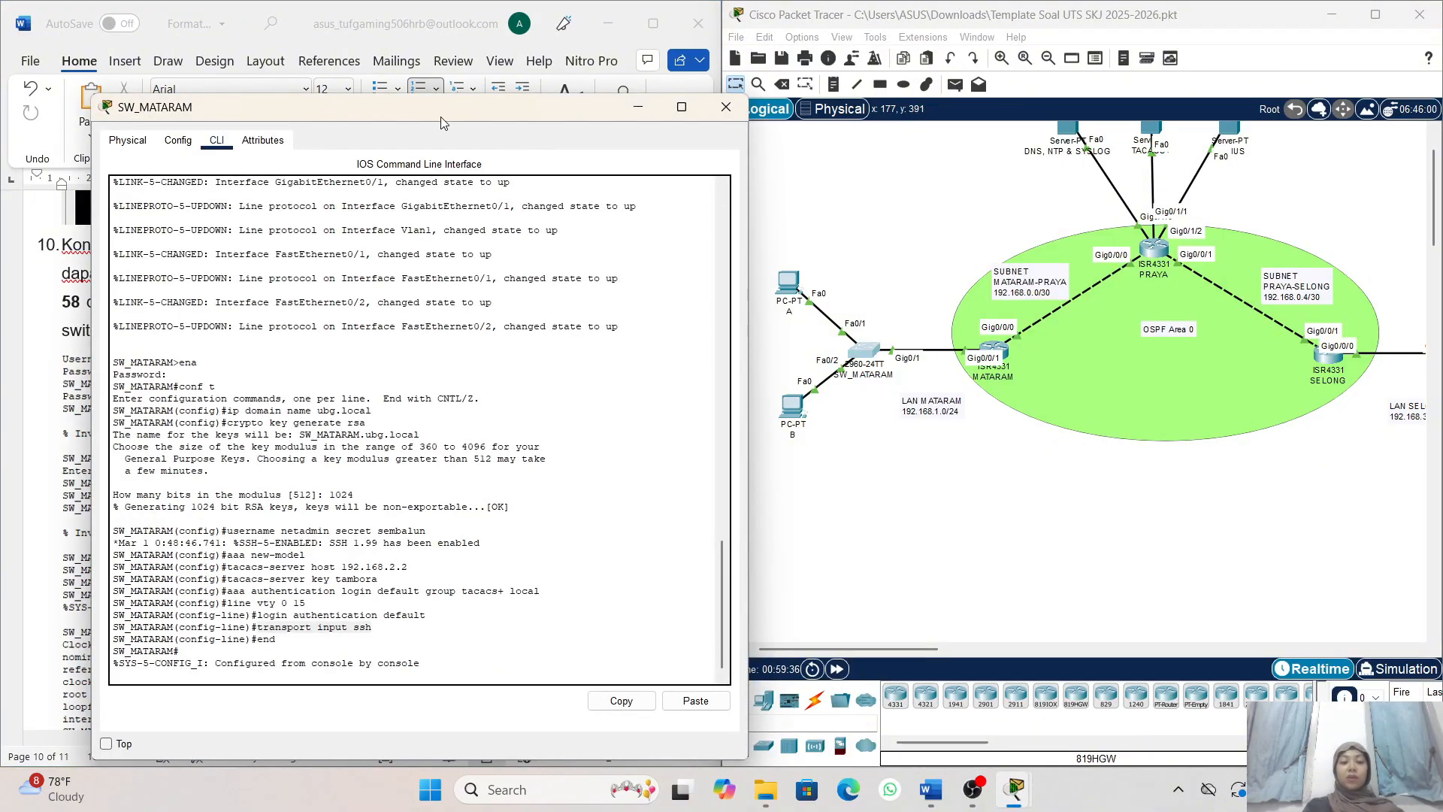
pyautogui.moveTo(441, 116); pyautogui.dragTo(928, 102)
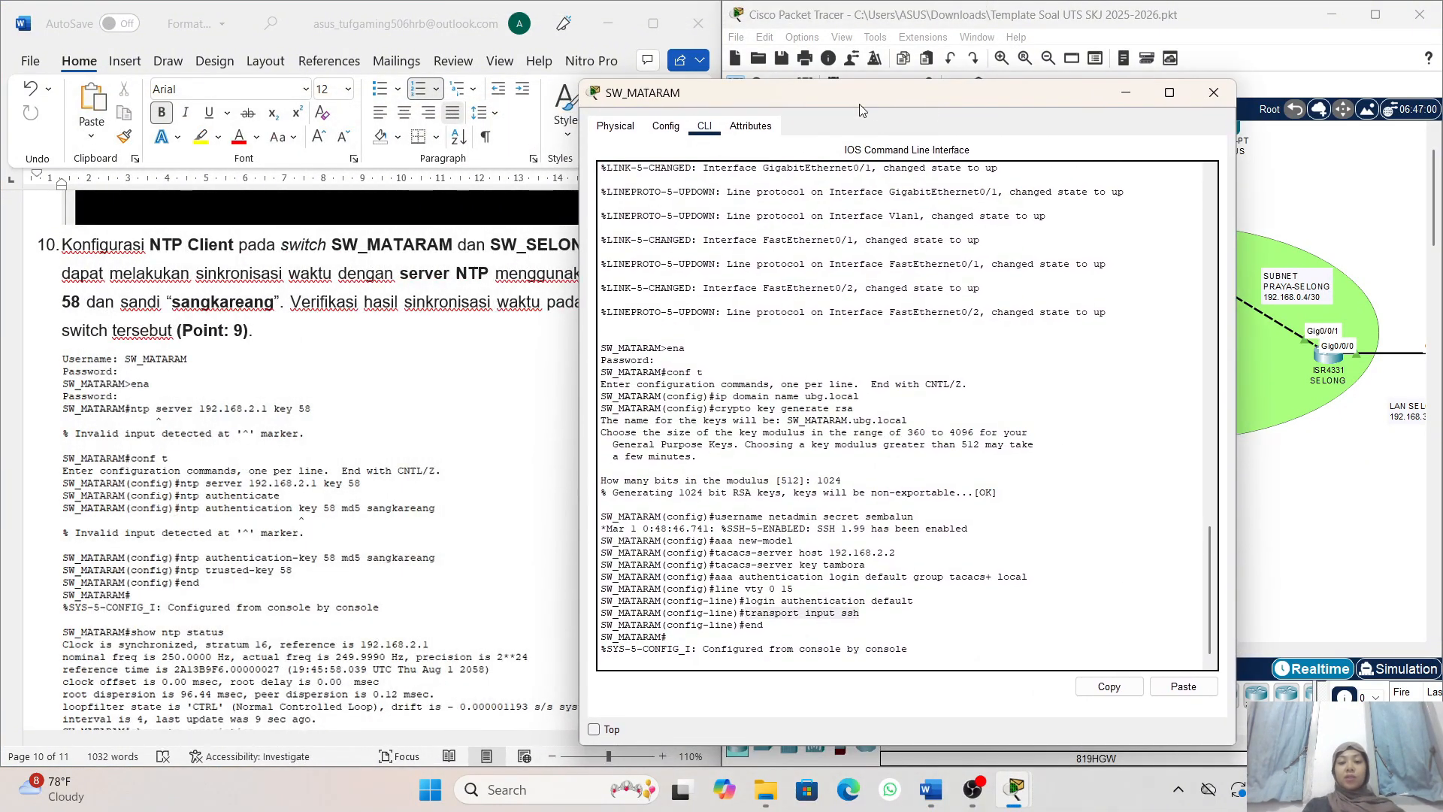
pyautogui.moveTo(841, 95); pyautogui.dragTo(936, 61)
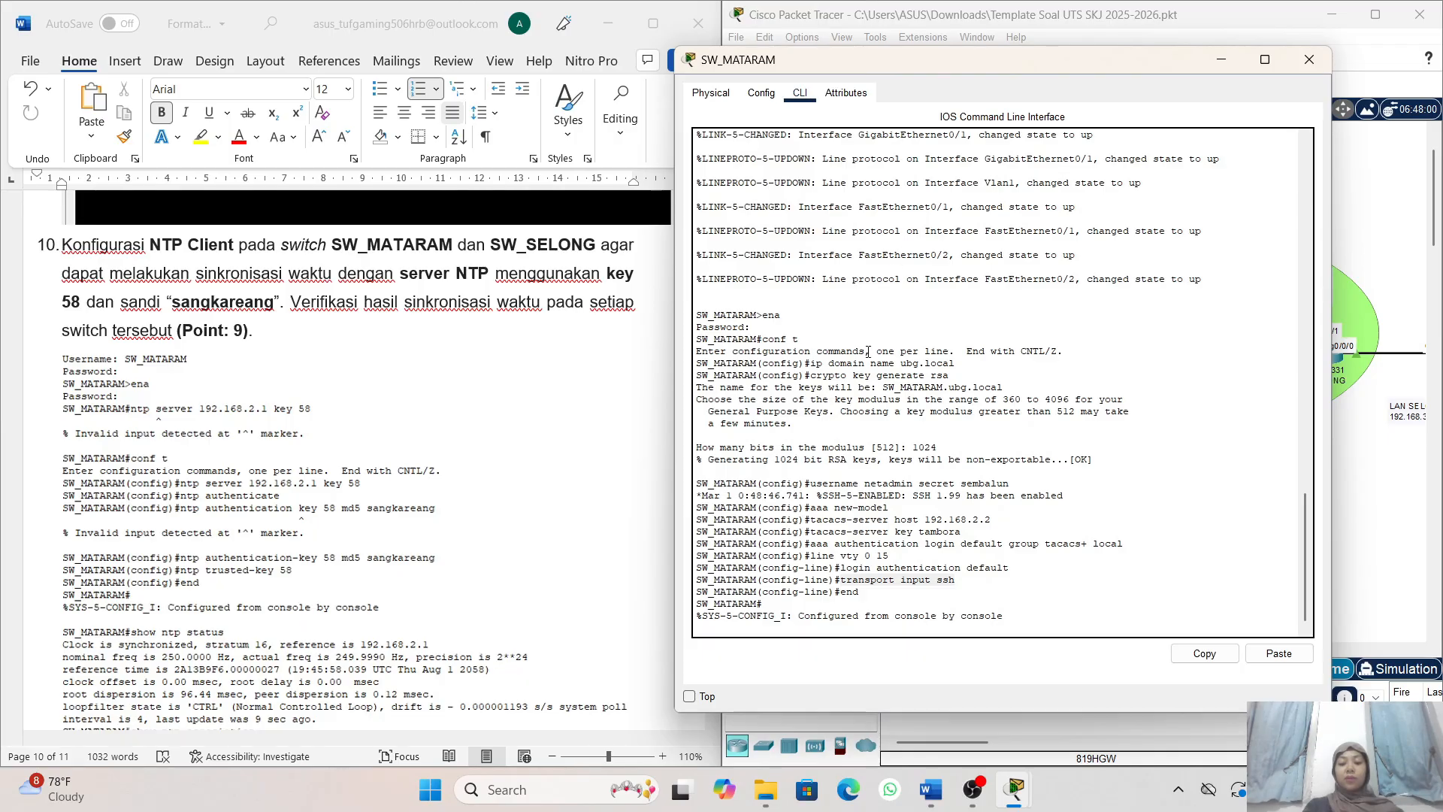
# - Exit SW_MATARAM's current console session and start a new one up to the username prompt
pyautogui.click(848, 632)
pyautogui.press('Return')
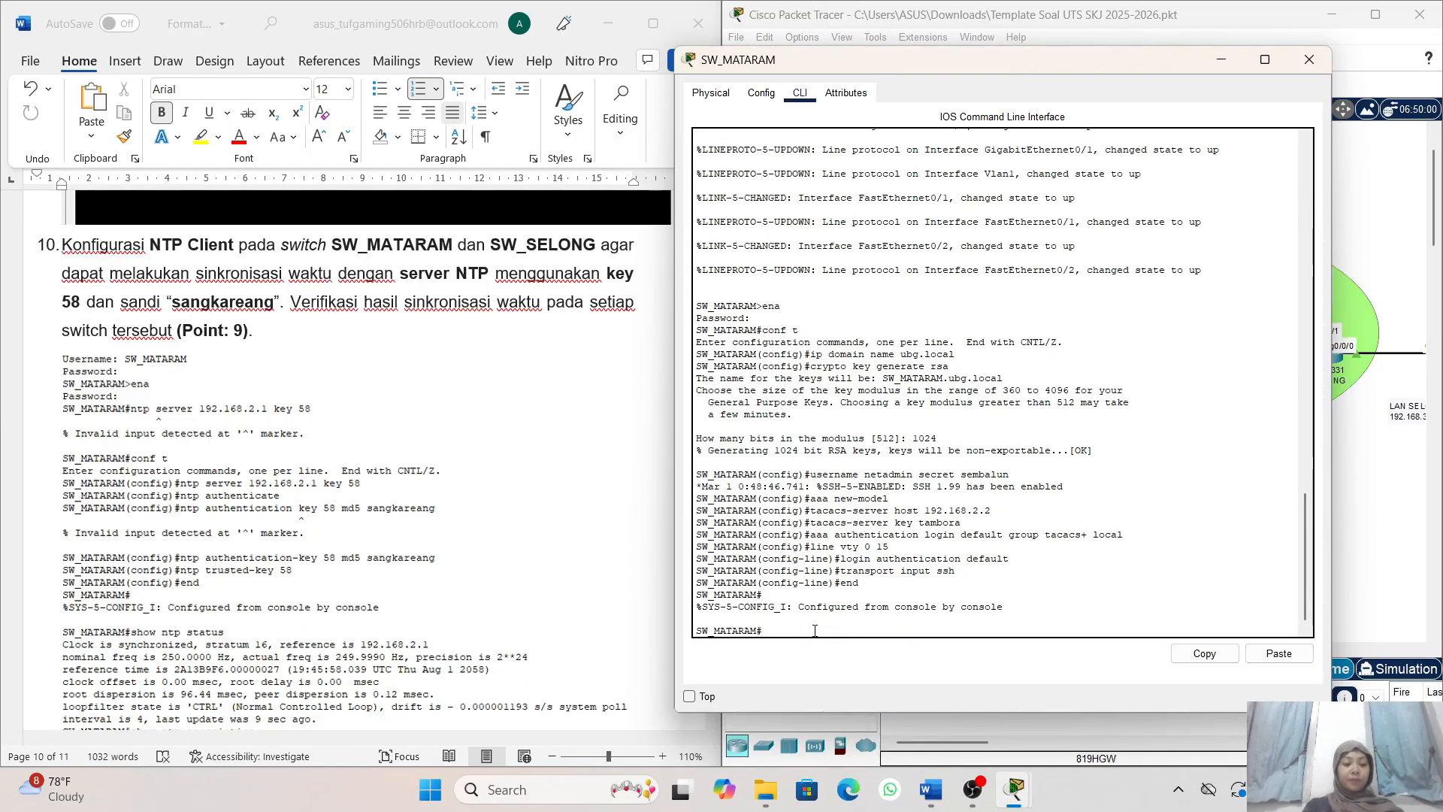
pyautogui.hscroll(-2, 356, 494)
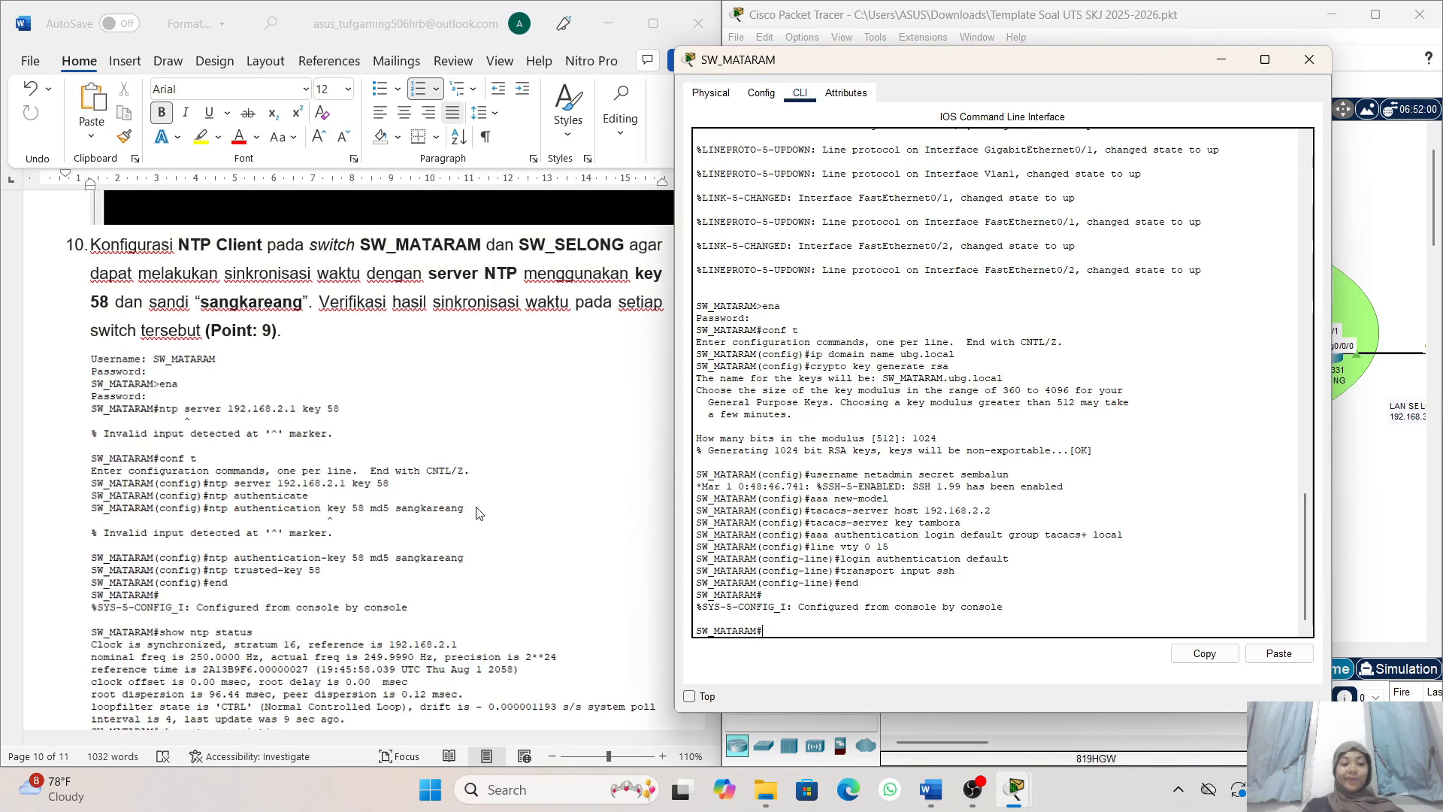
pyautogui.write('exit')
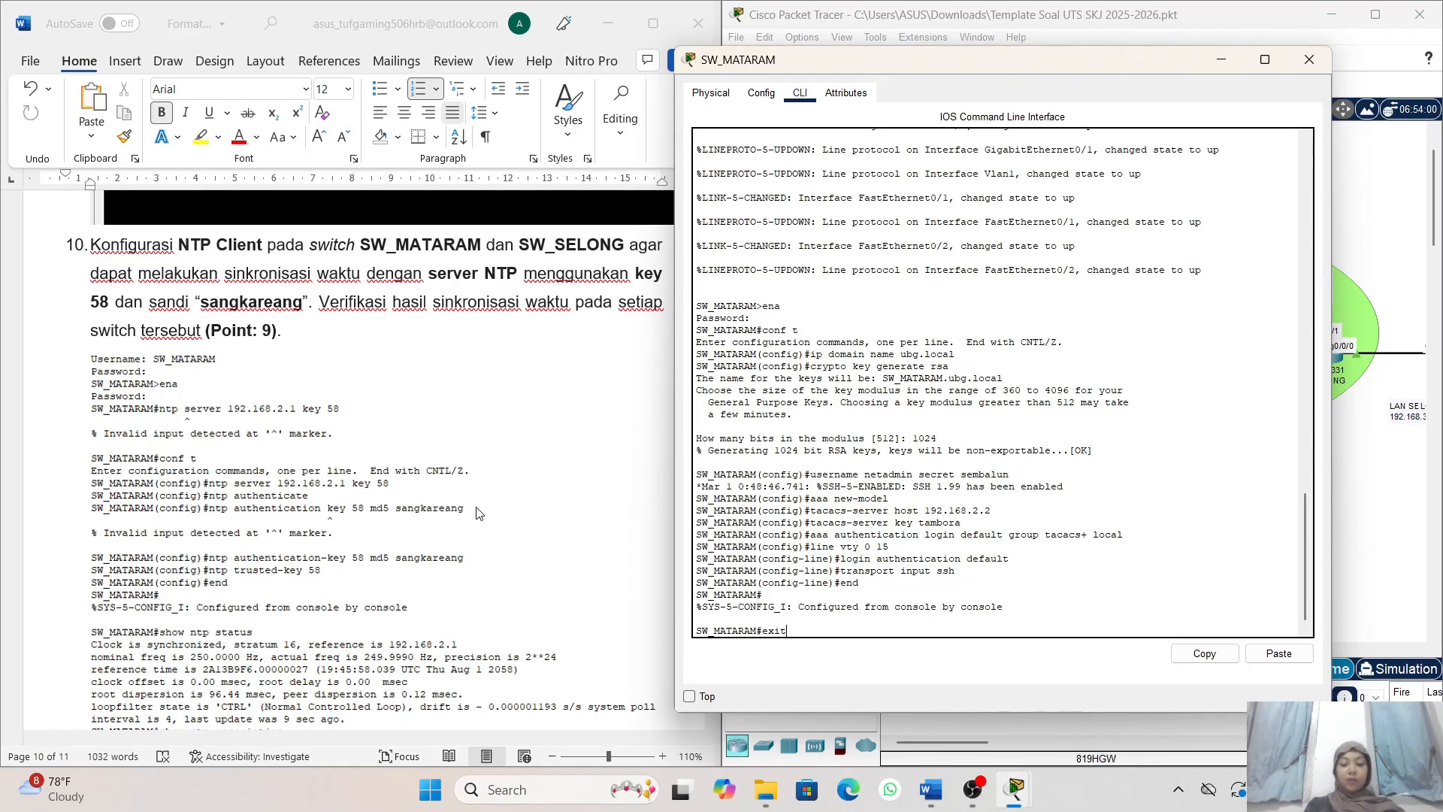
pyautogui.press('Return')
pyautogui.press('Return')
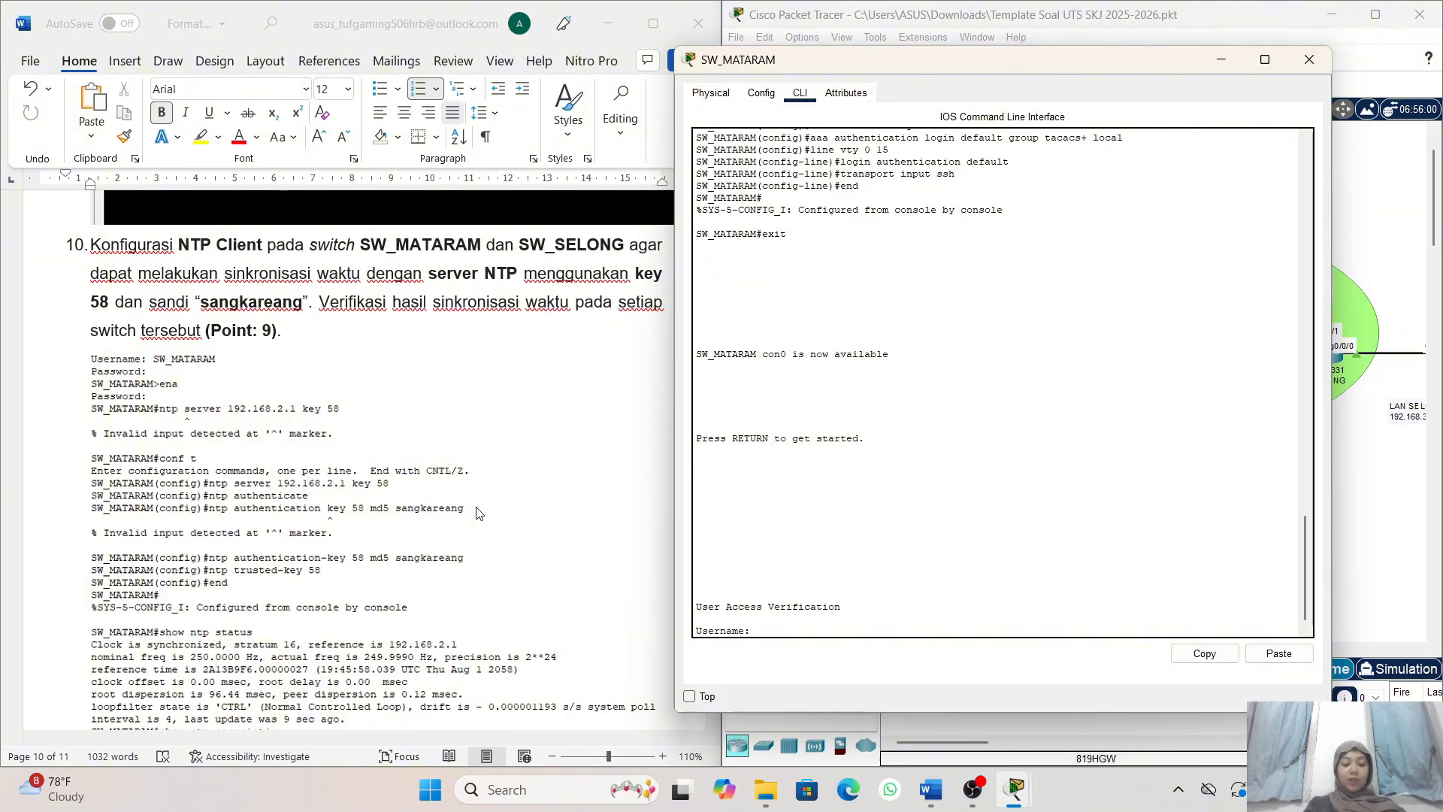
# - Log in to SW_MATARAM's console with the username SW_MATARAM and the account password
pyautogui.write('SW_MATAR')
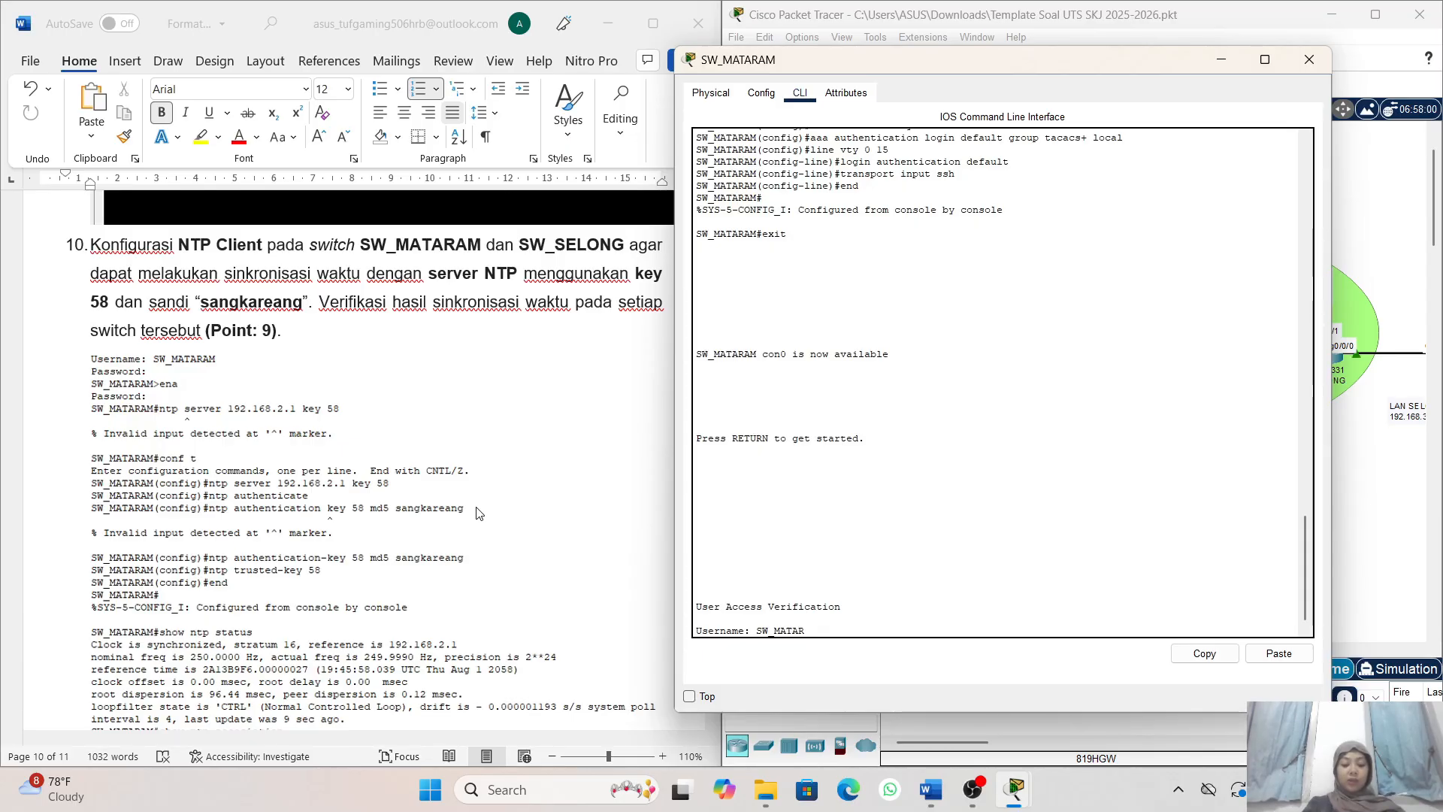
pyautogui.write('AM')
pyautogui.press('Return')
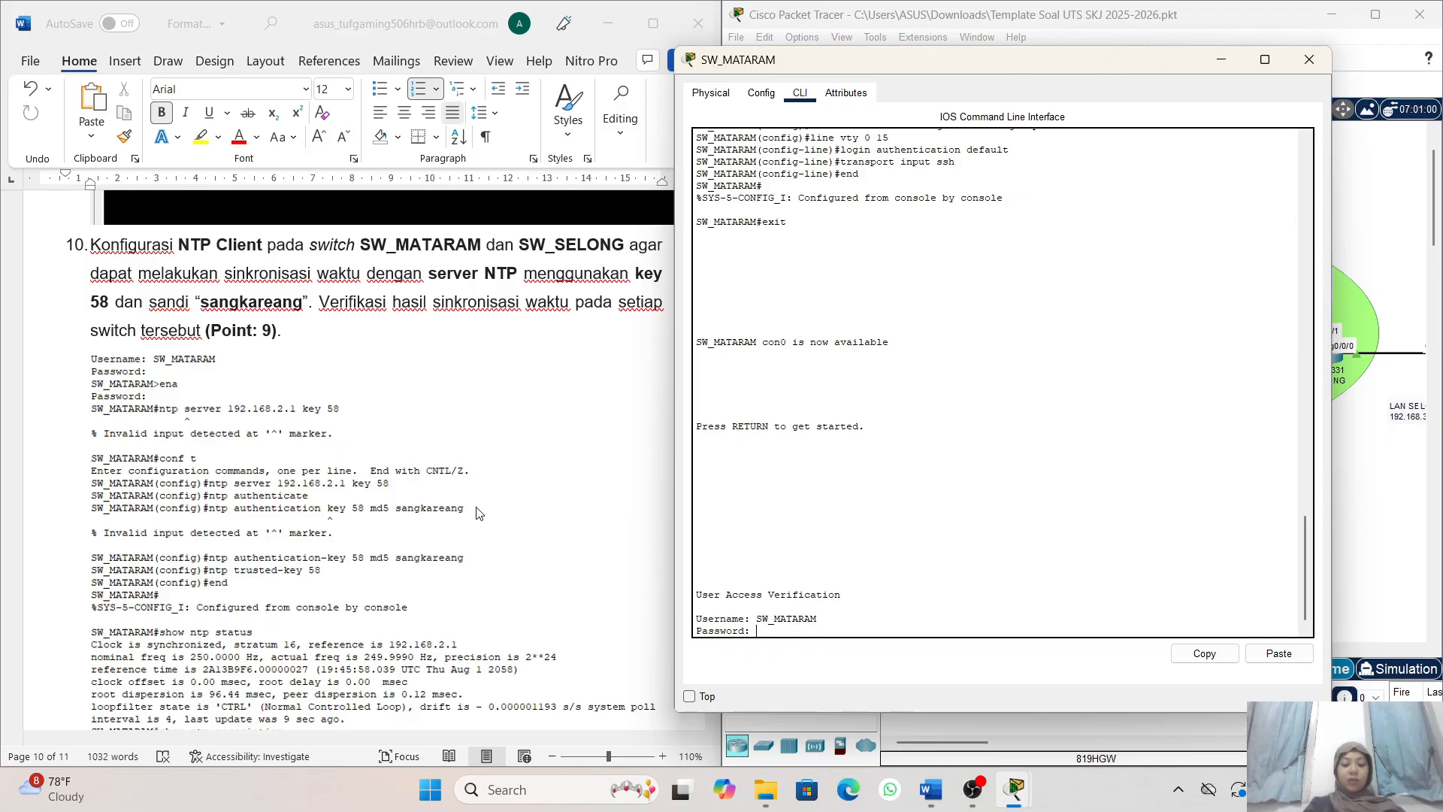
pyautogui.press('Return')
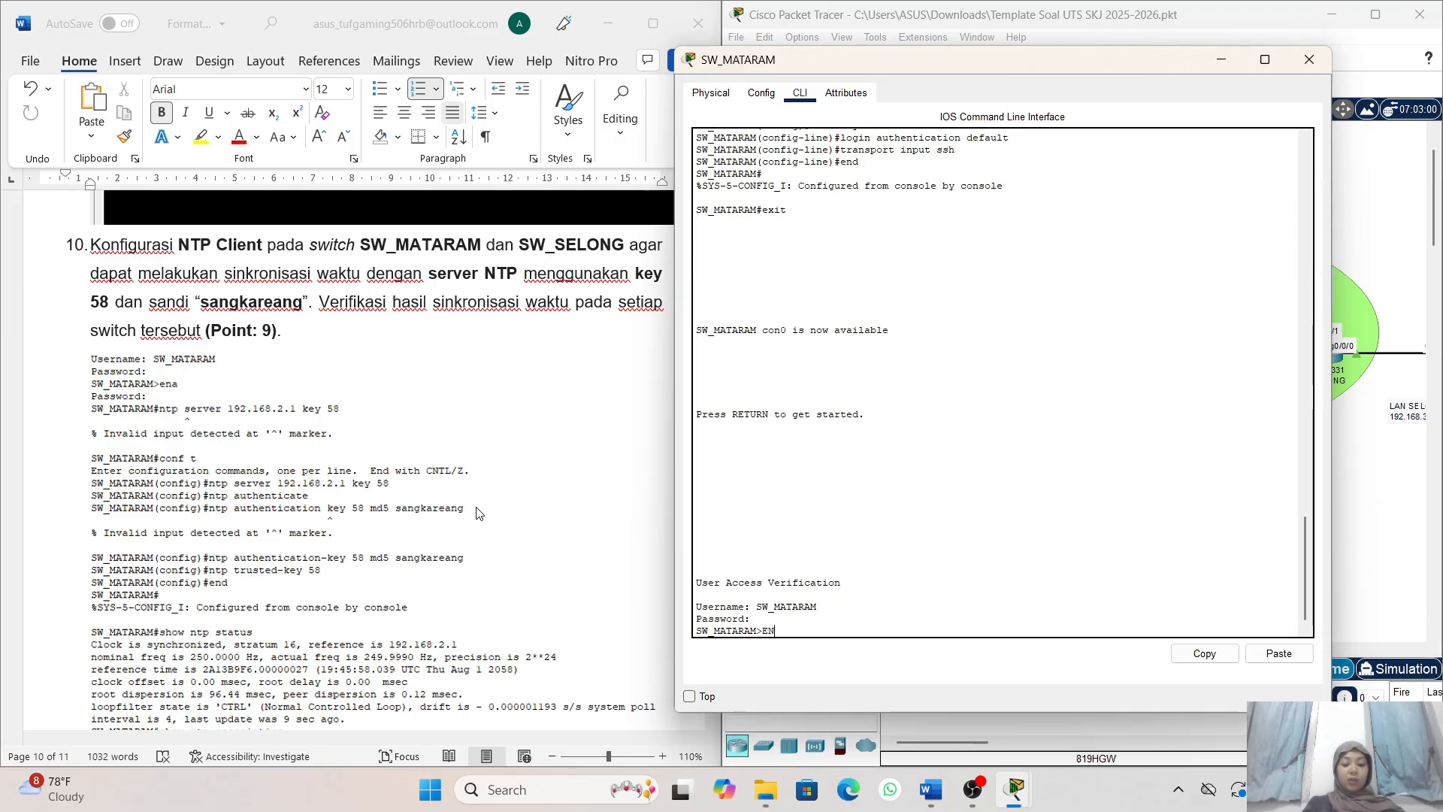
# - Enter privileged mode on SW_MATARAM with the enable password, and enter global configuration mode with conf t
pyautogui.write('Ena')
pyautogui.press('Return')
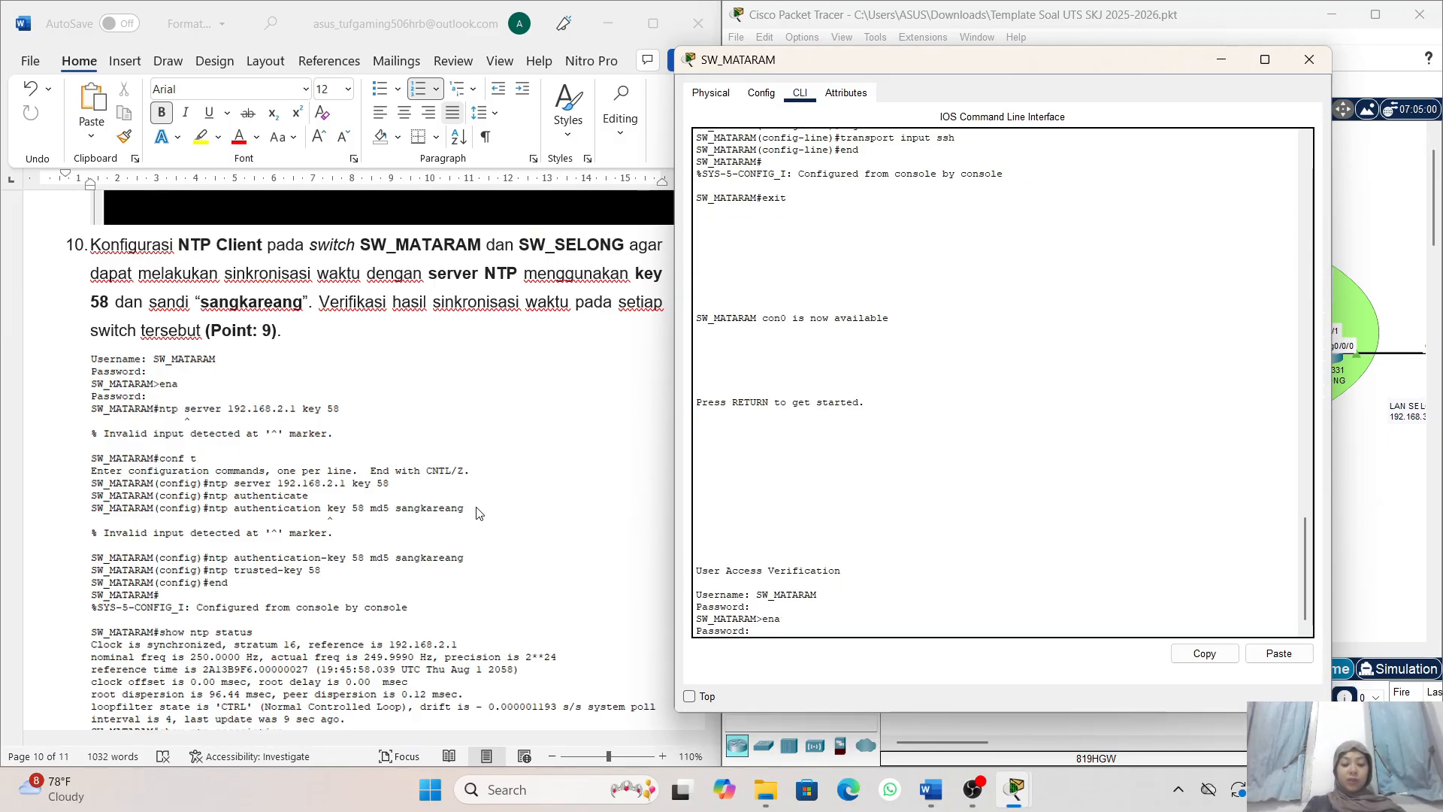
pyautogui.press('Return')
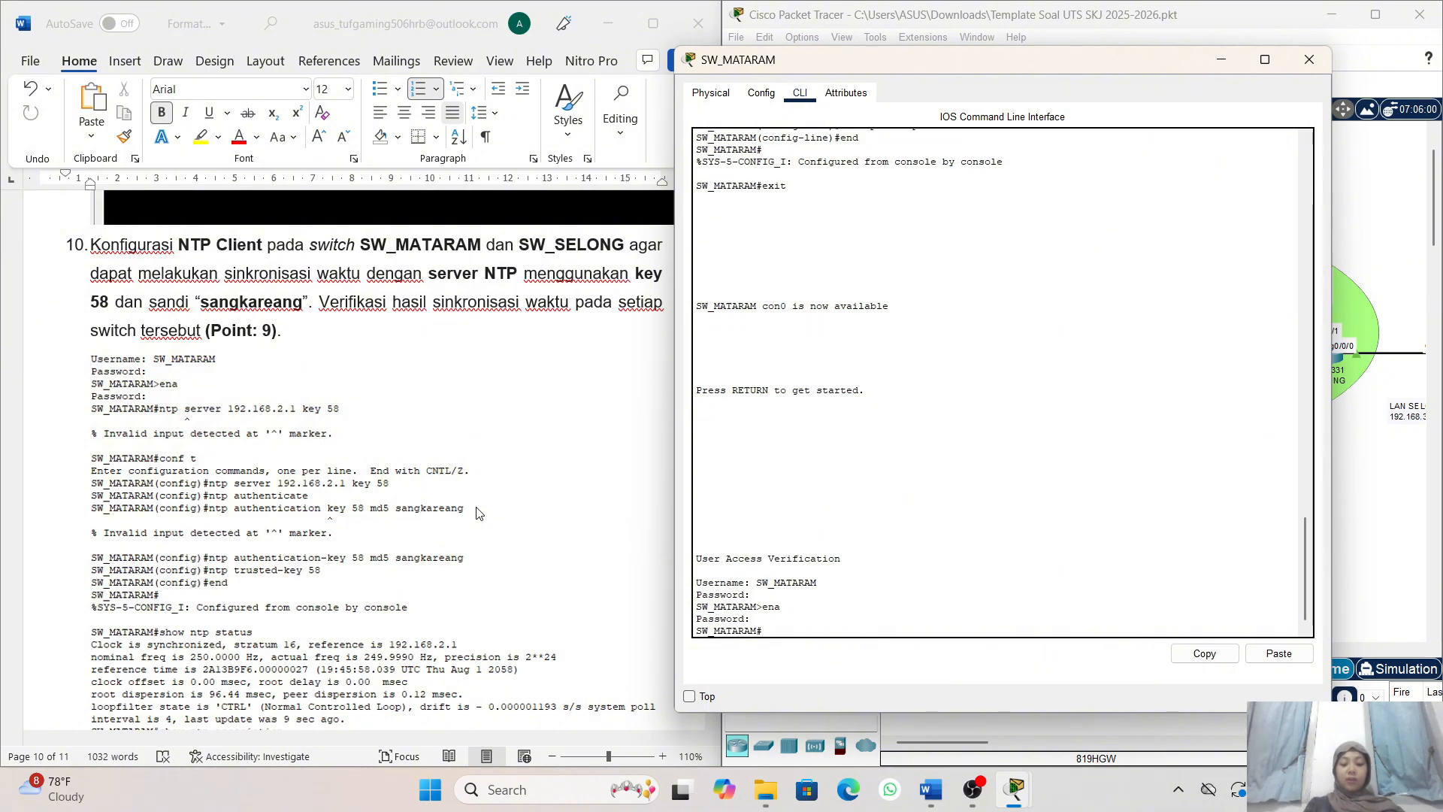
pyautogui.write('con')
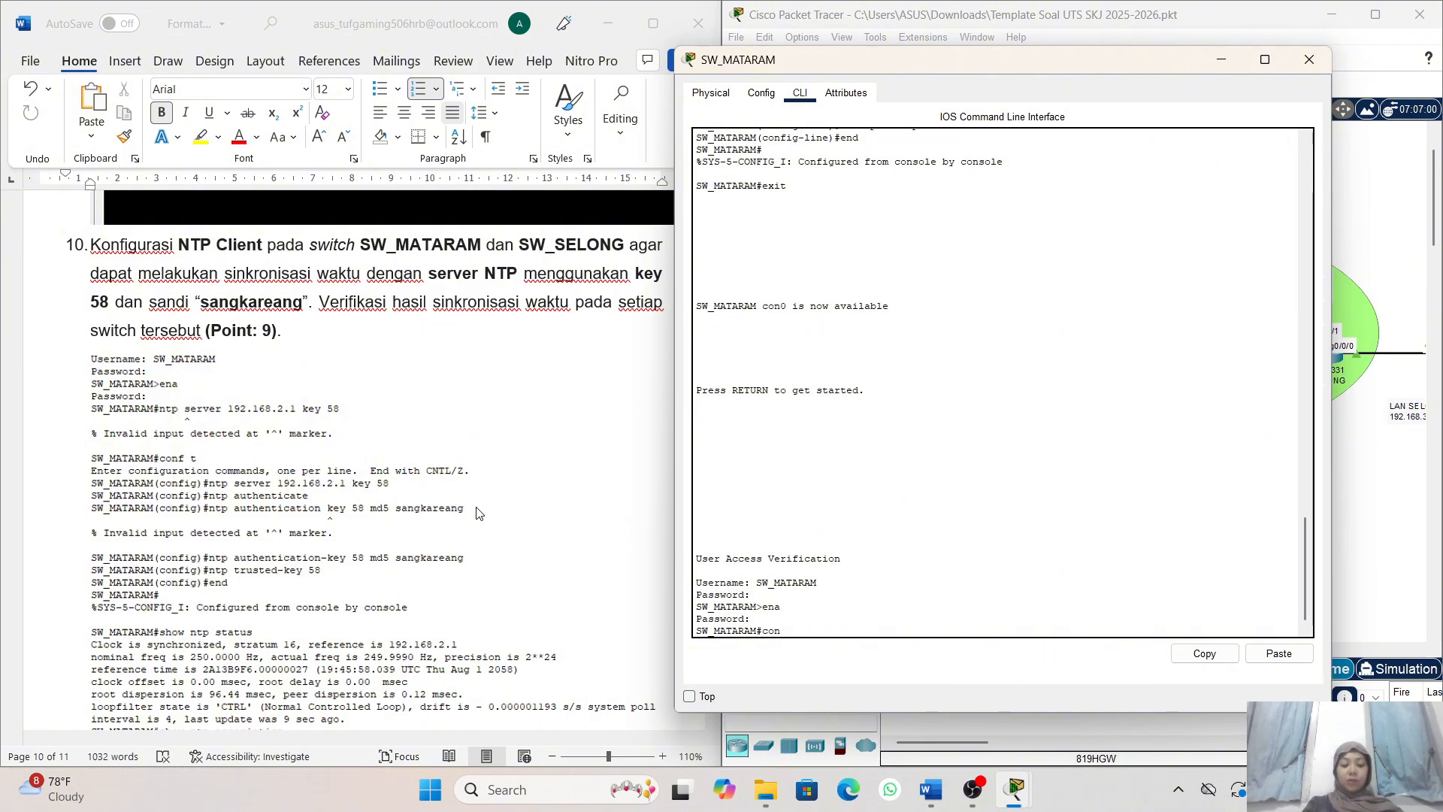
pyautogui.write('f t')
pyautogui.press('Return')
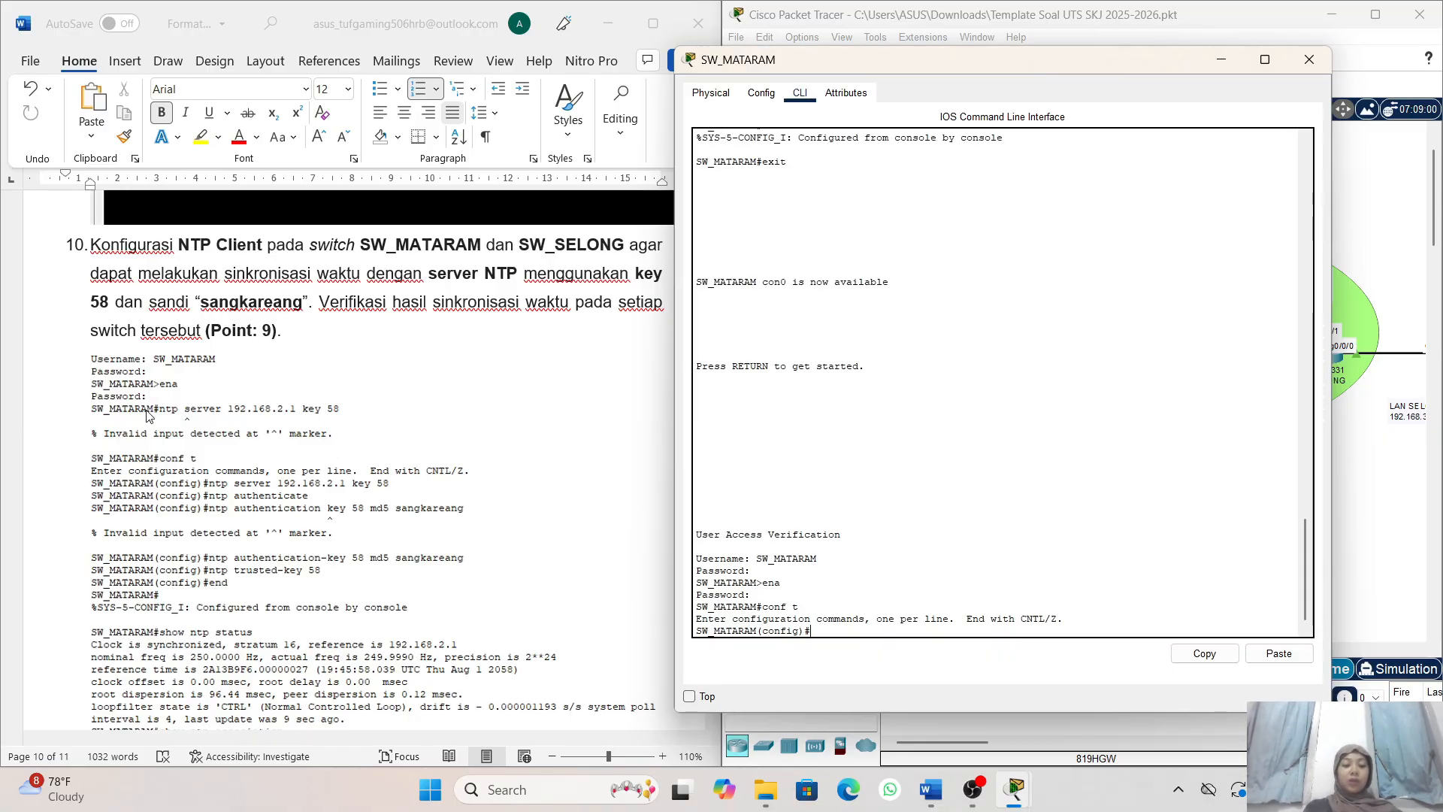
# - Set SW_MATARAM's NTP server with the command ntp server 192.168.2.1 key 58
pyautogui.scroll(-2, 269, 394)
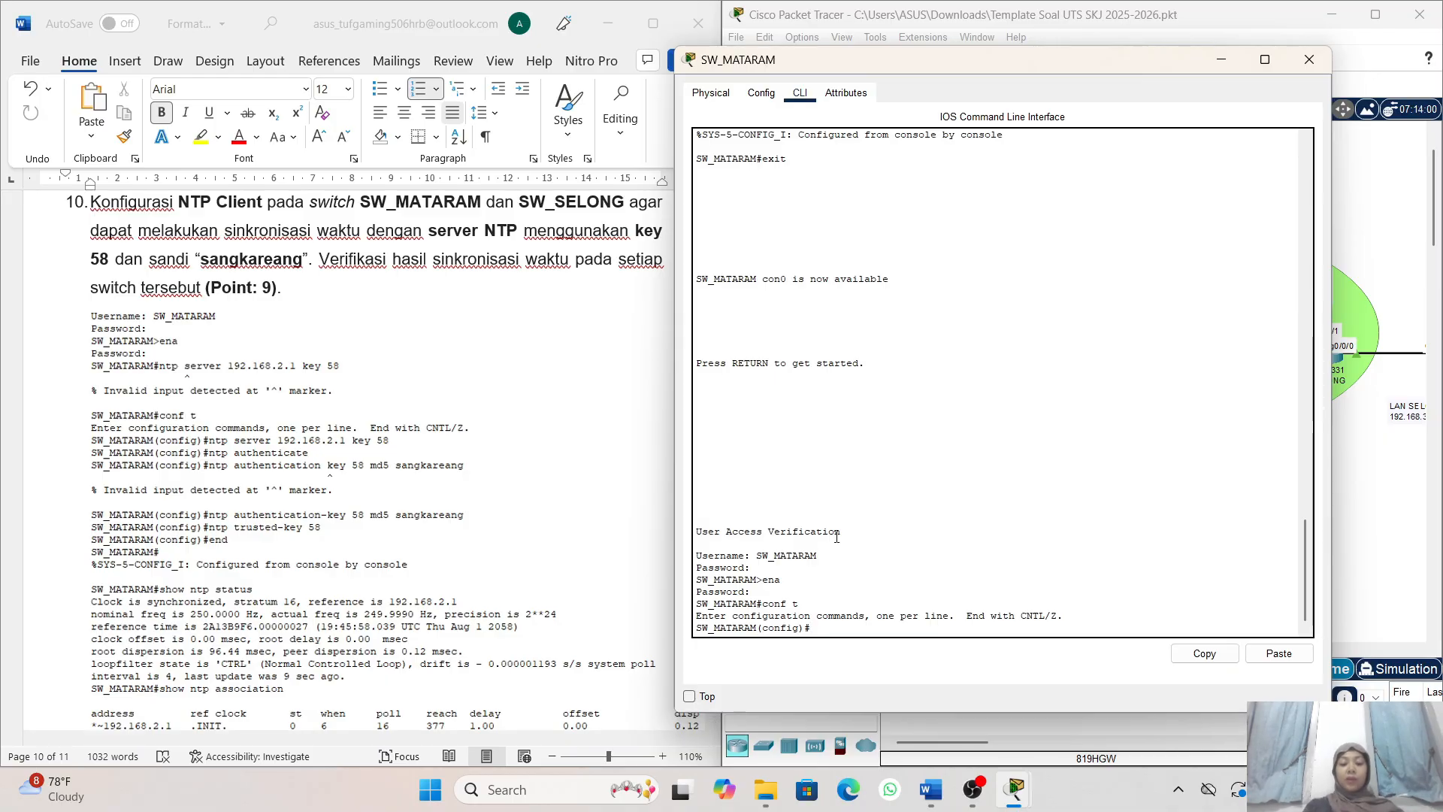
pyautogui.write('ntp')
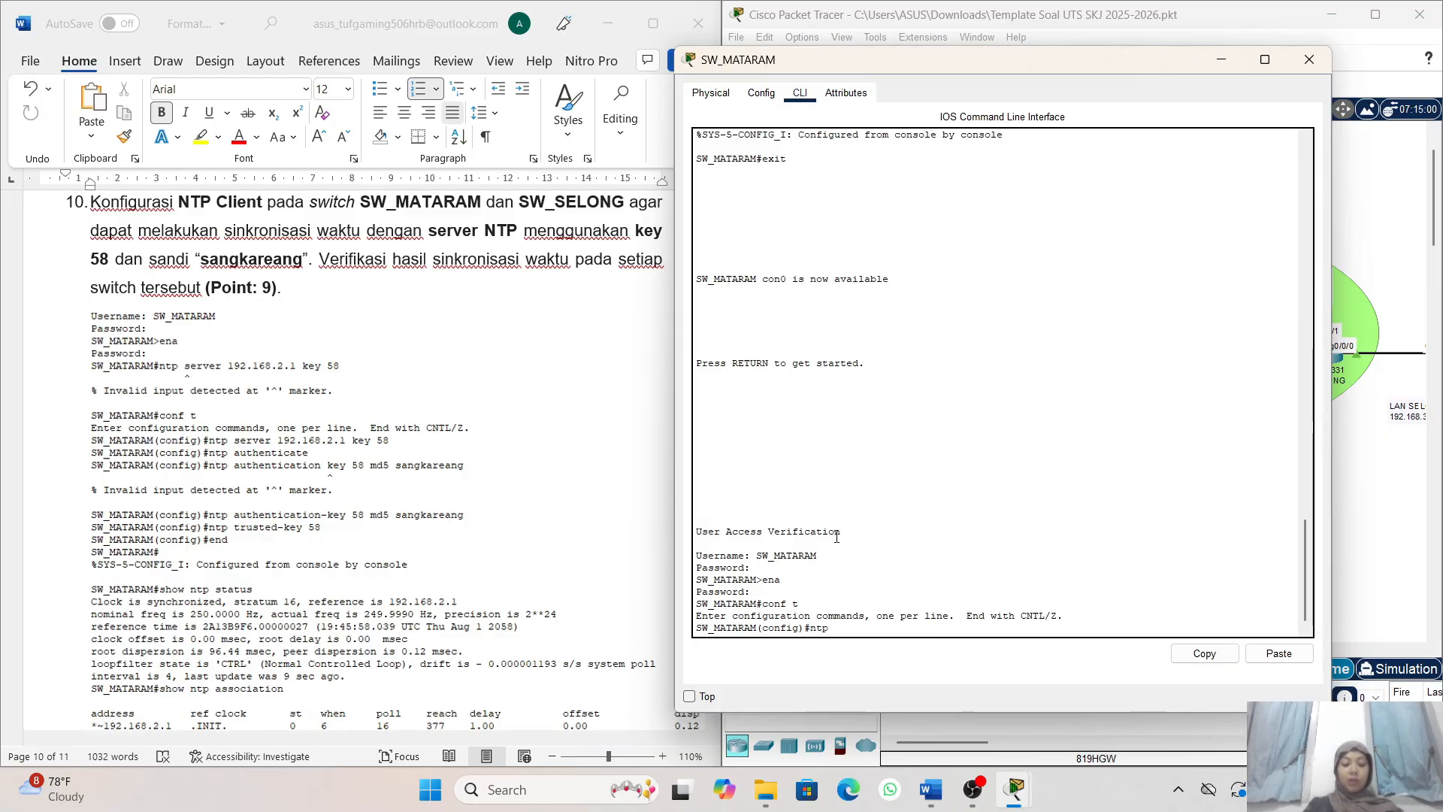
pyautogui.write(' server')
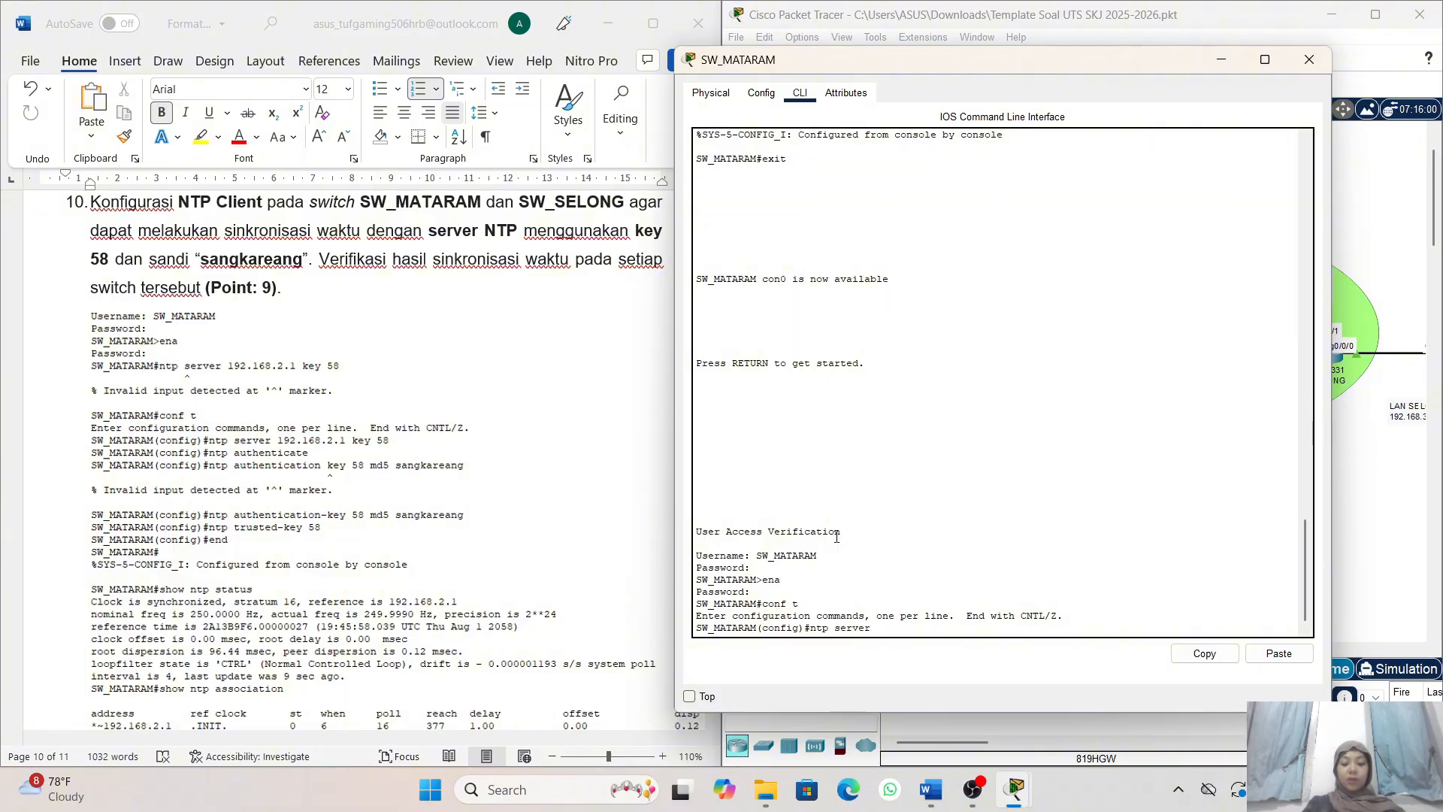
pyautogui.write(' 192')
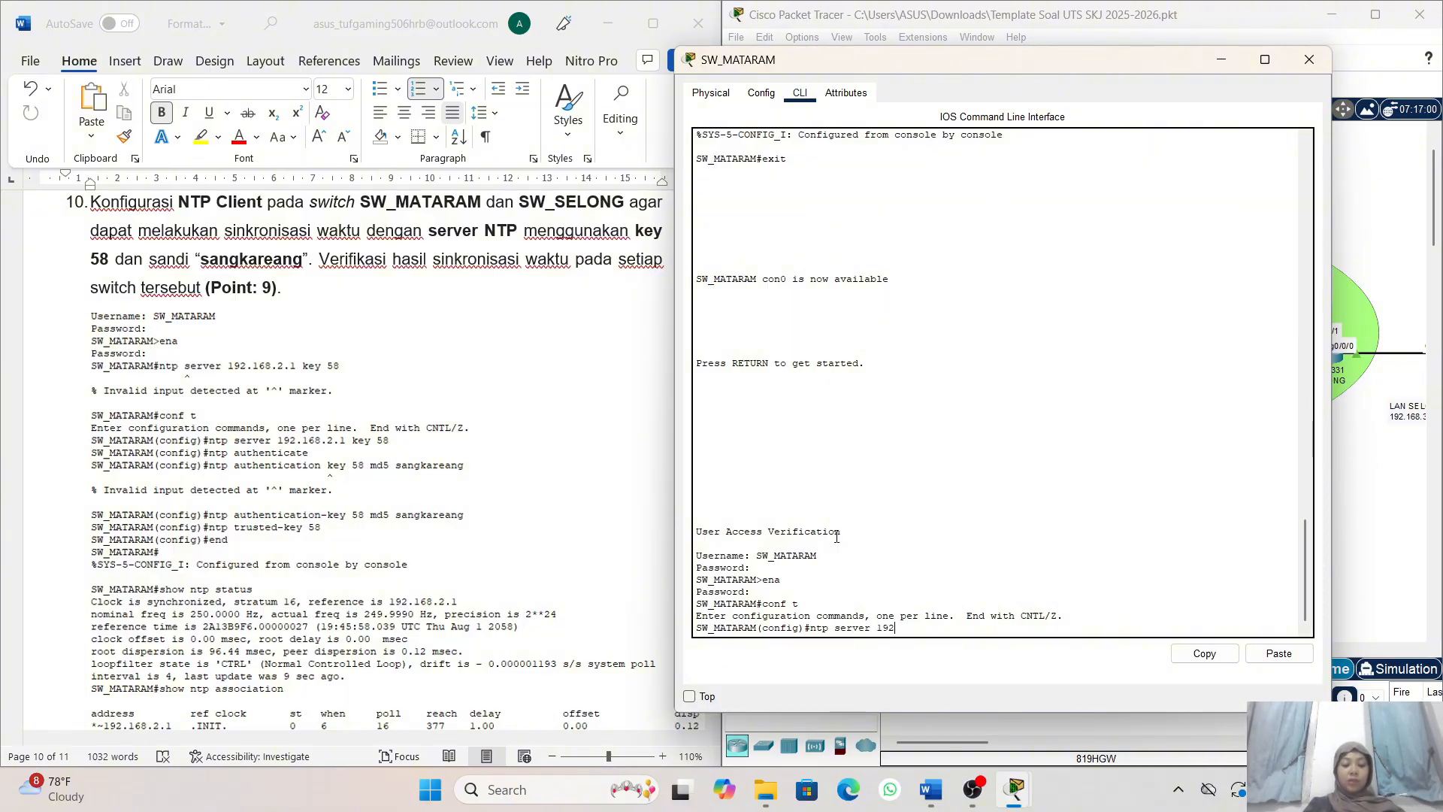
pyautogui.write('.168.2.1 key')
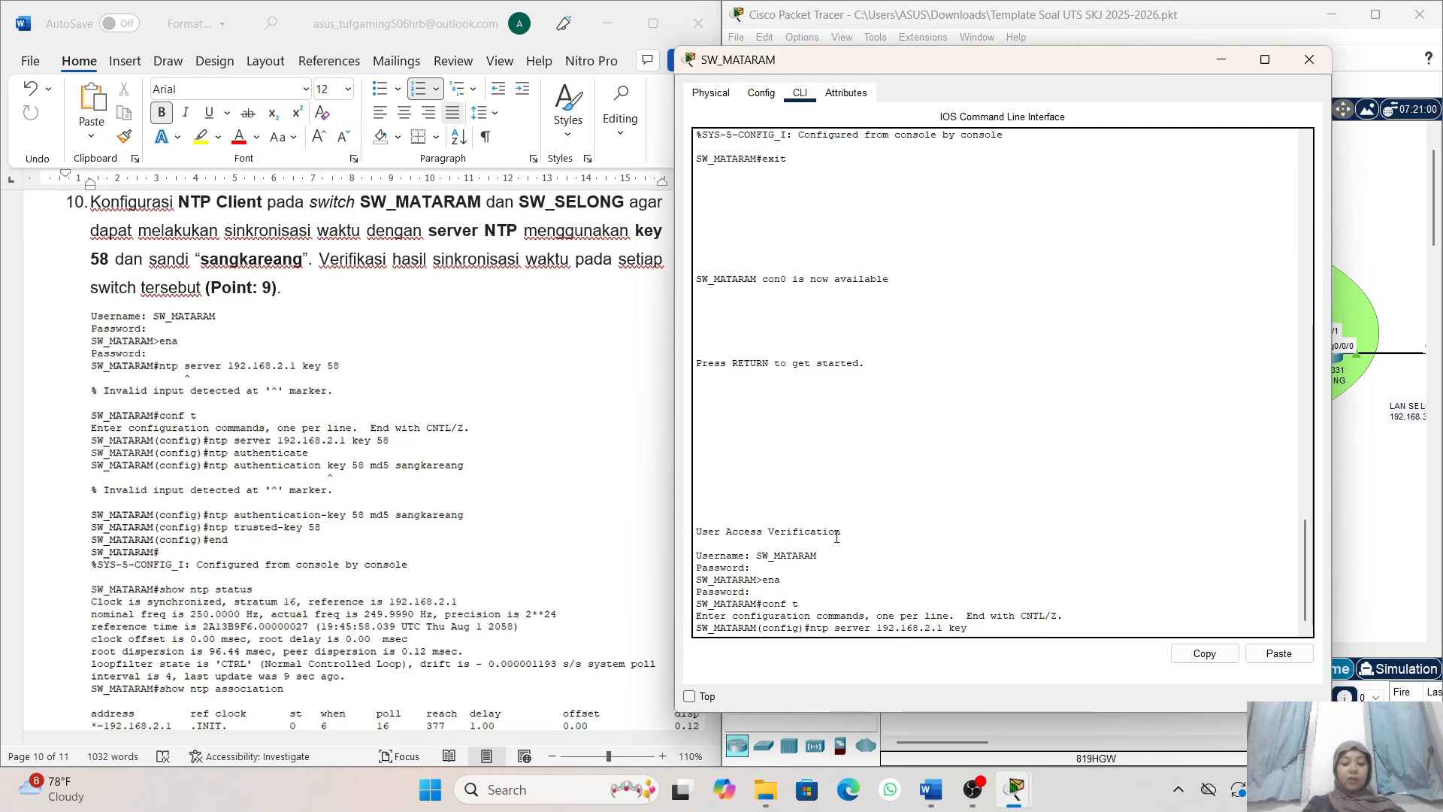
pyautogui.write('58')
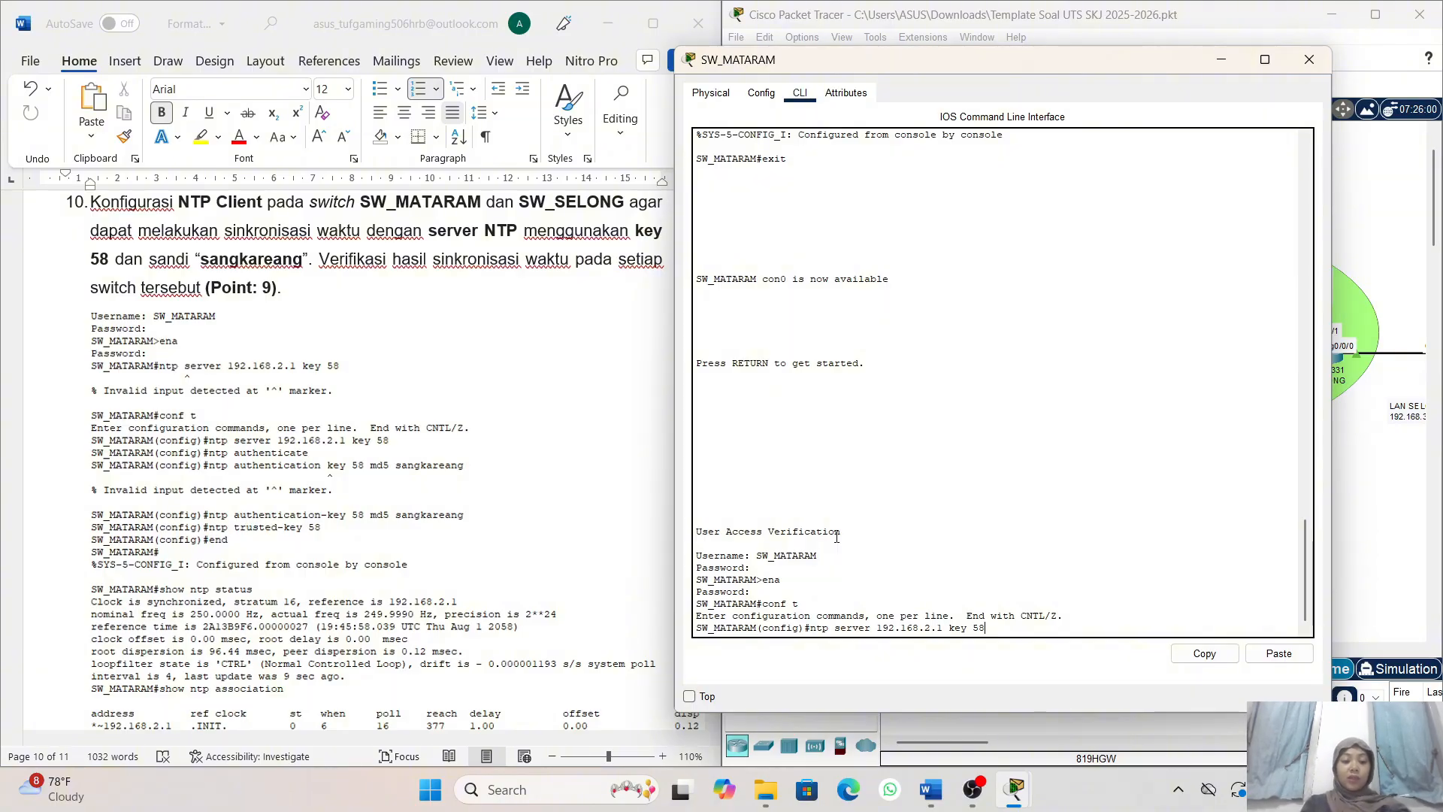
pyautogui.press('Return')
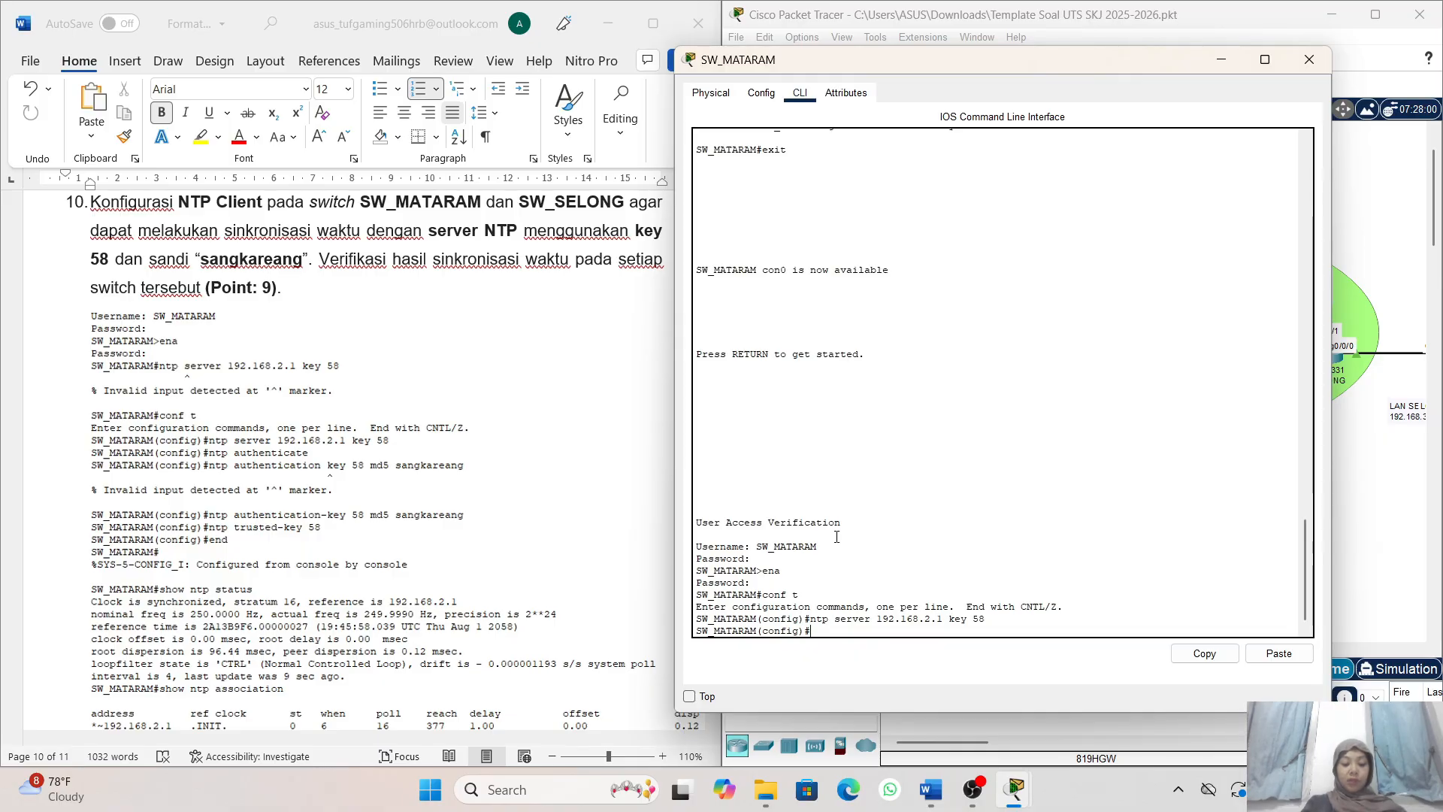
# - Enable NTP authentication on SW_MATARAM with the command ntp authenticate
pyautogui.write('ntp')
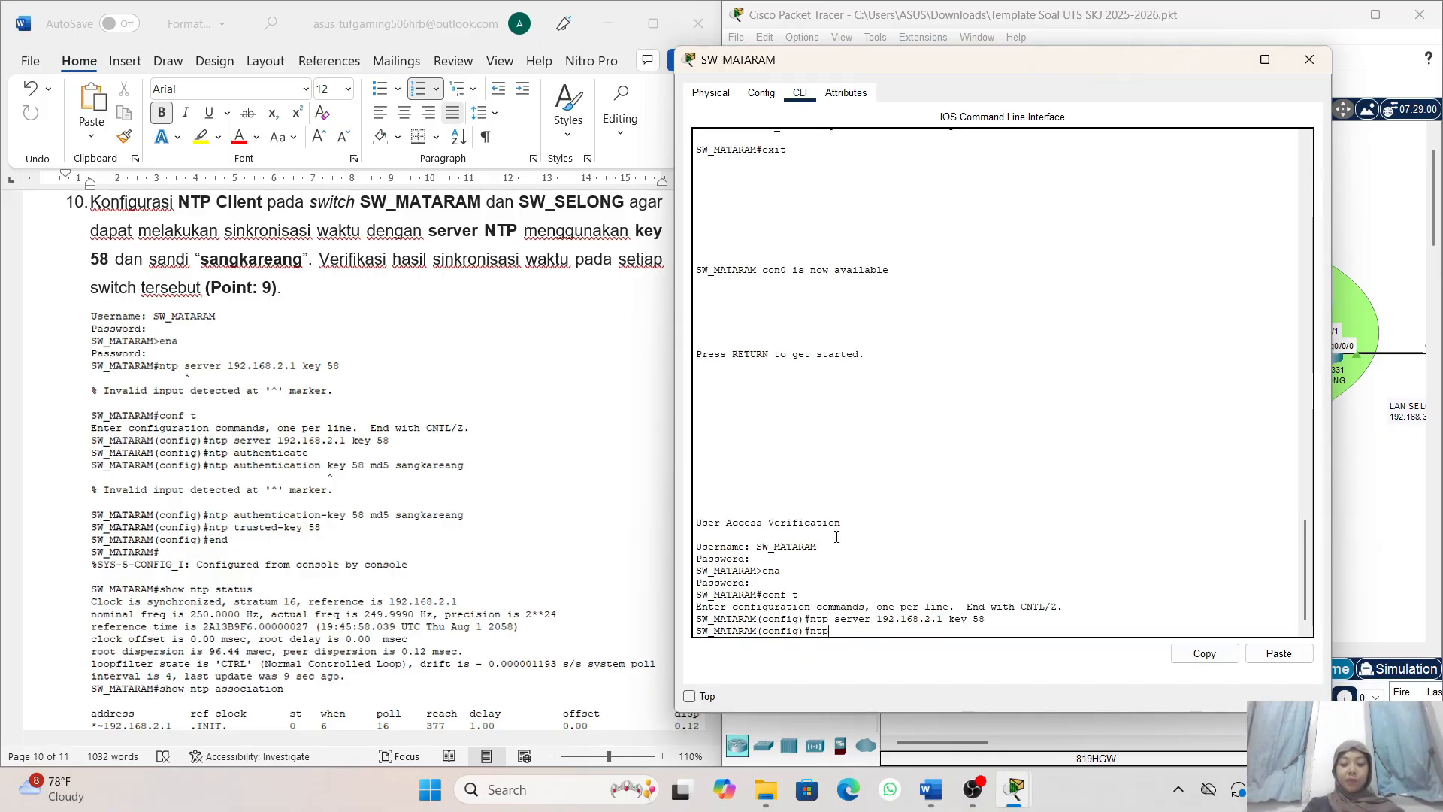
pyautogui.write(' authenti')
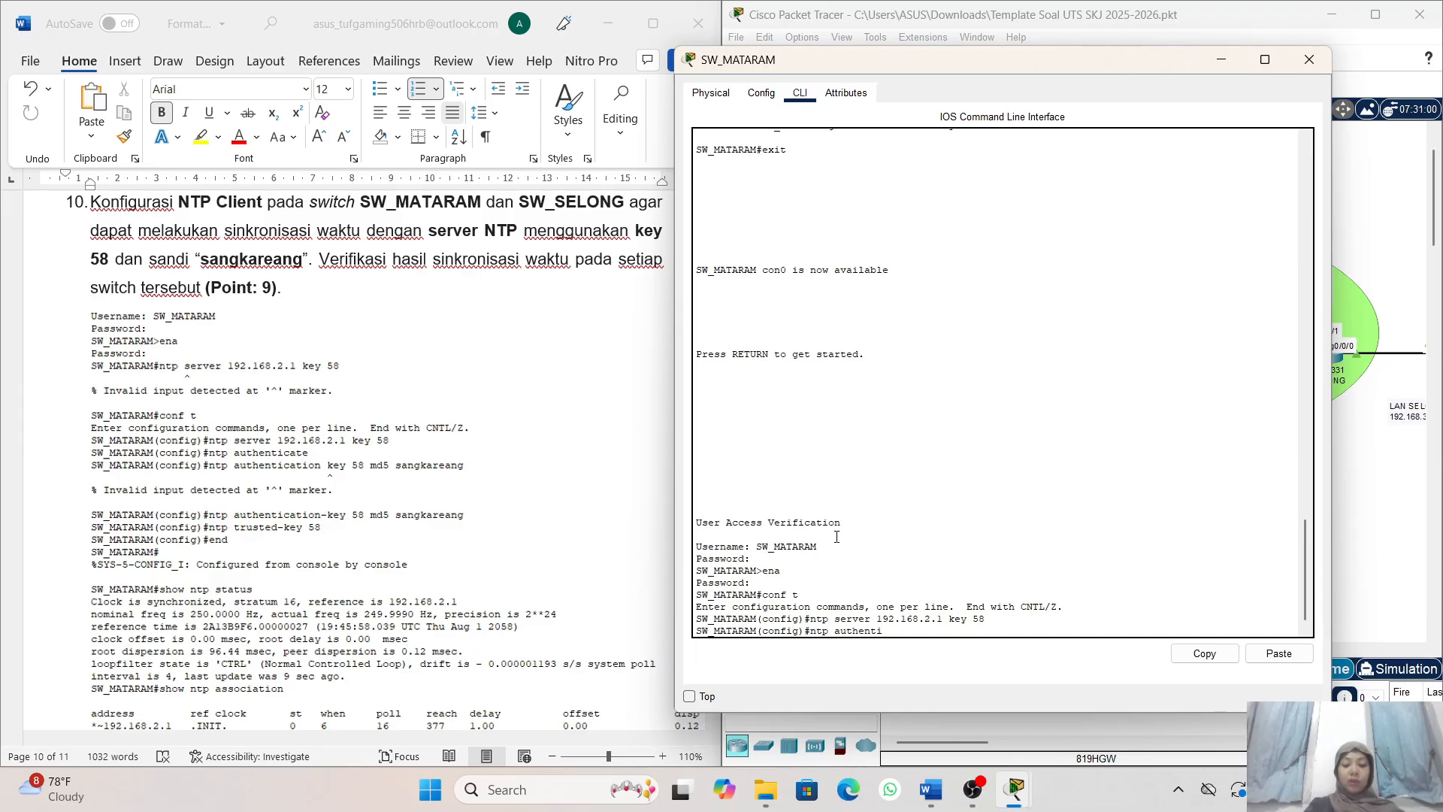
pyautogui.write('cate')
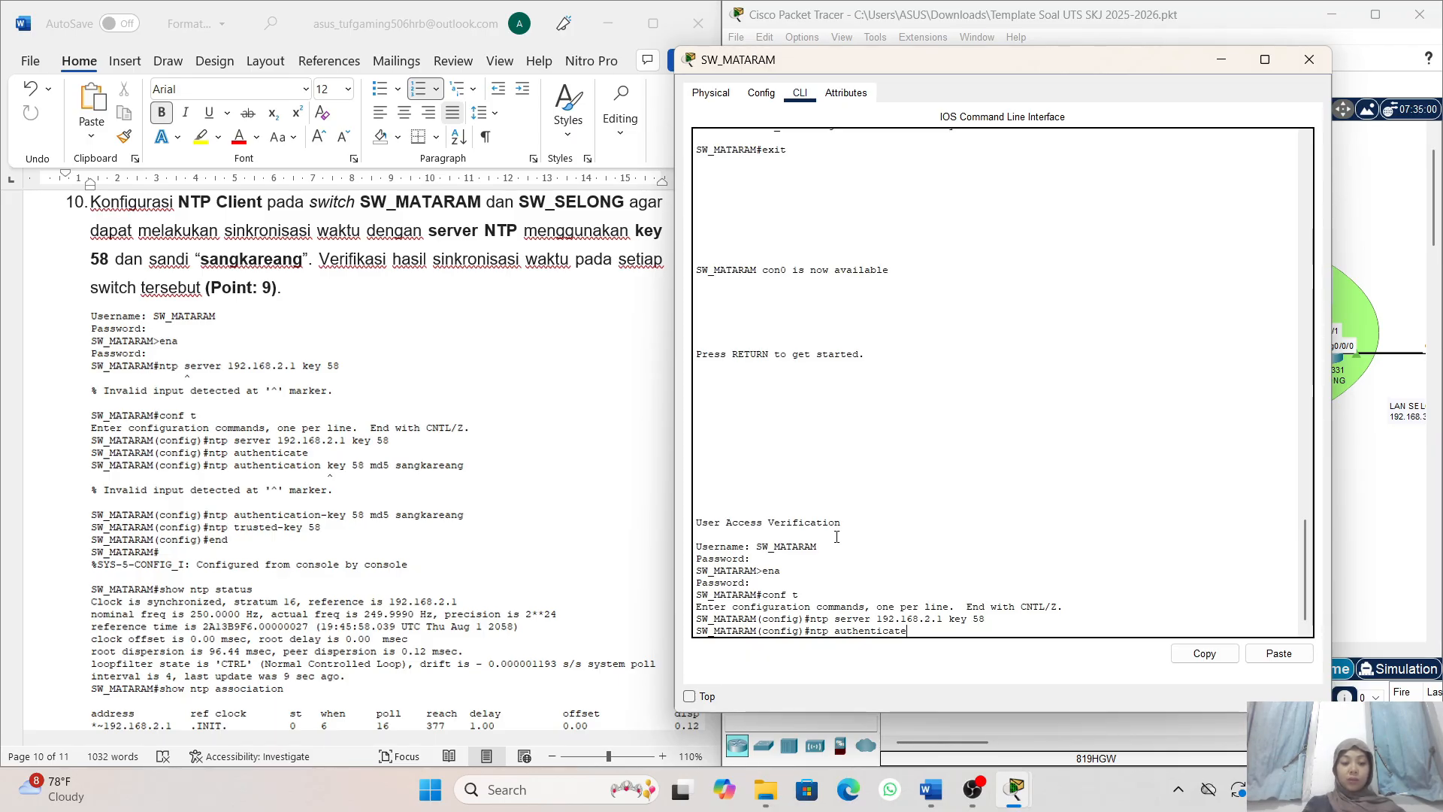
pyautogui.press('Return')
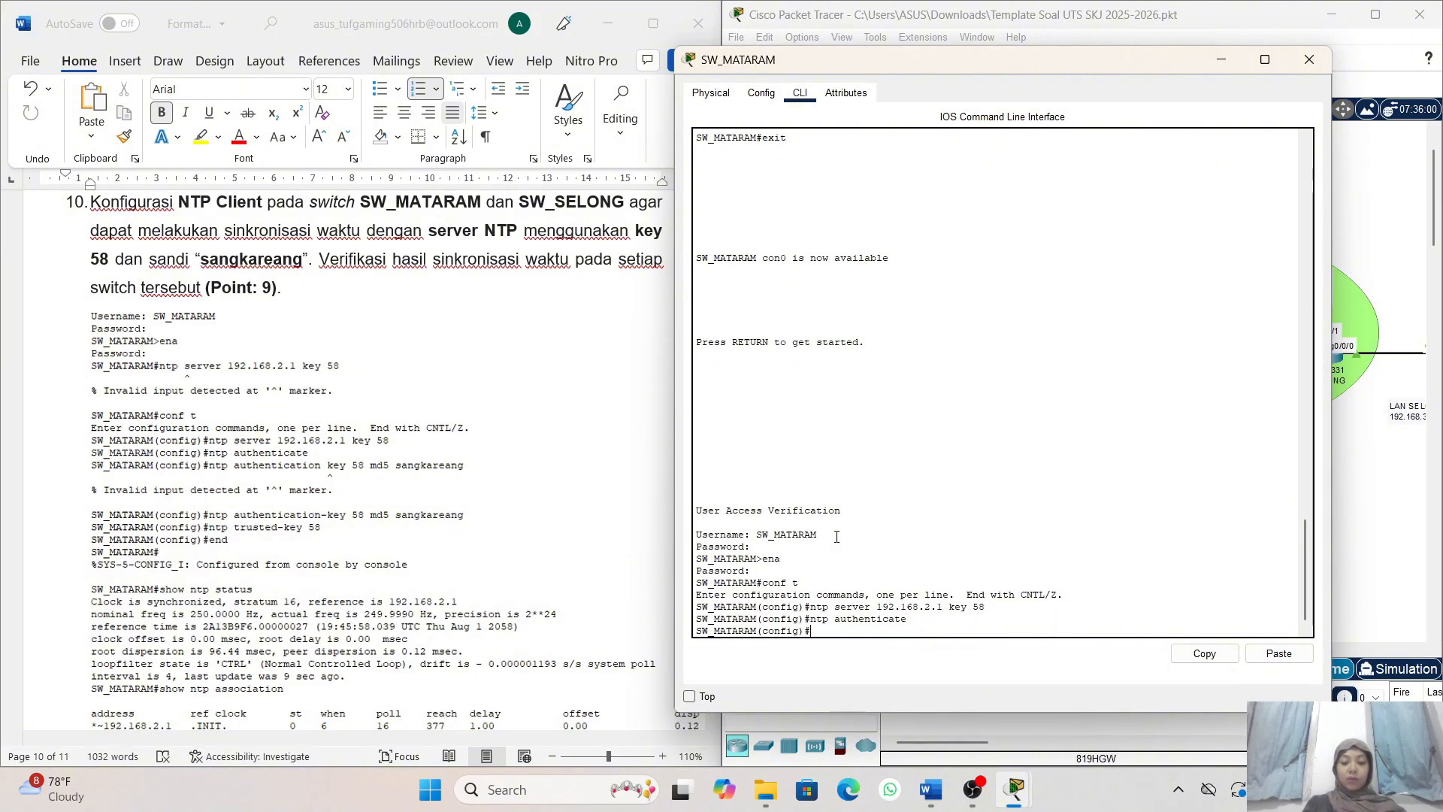
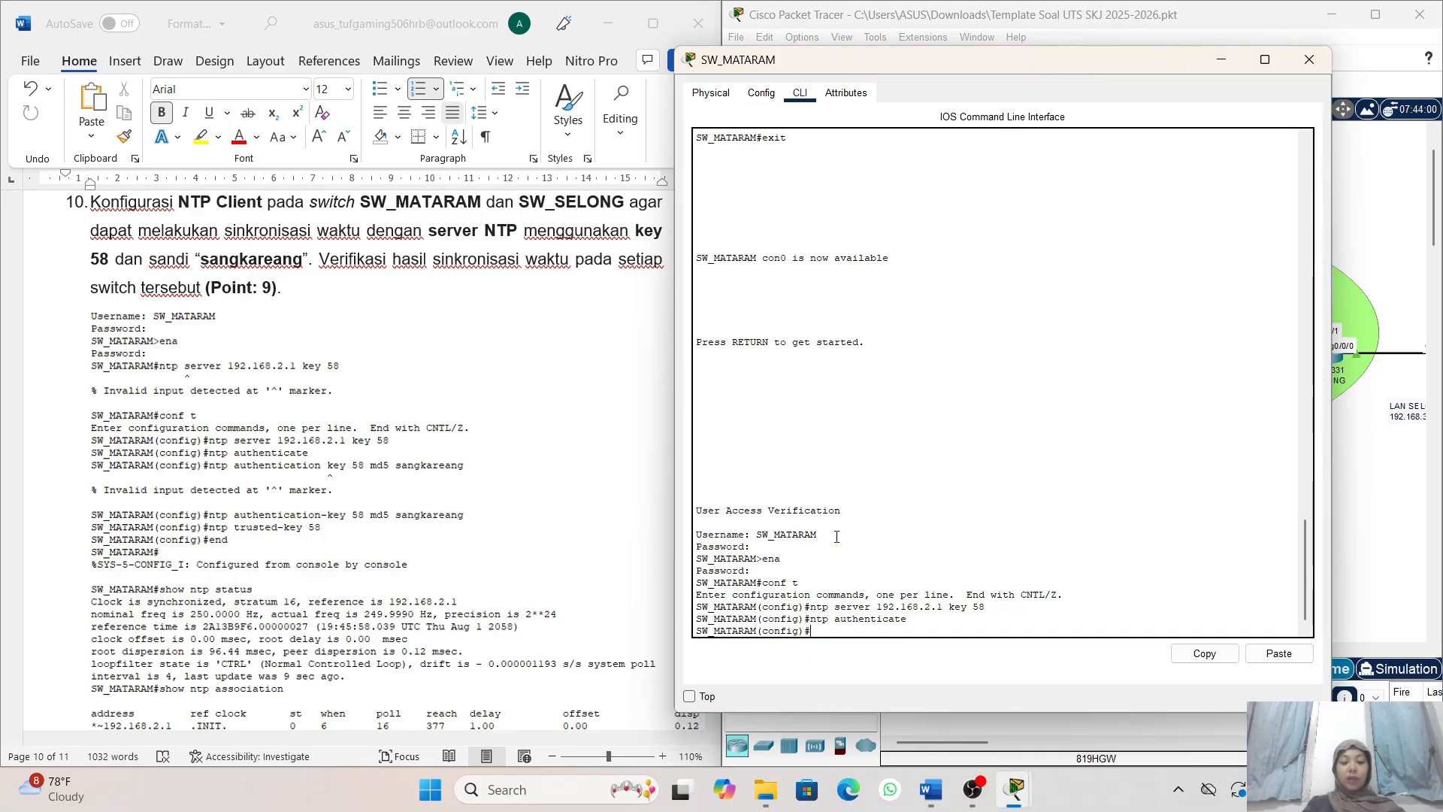
# - Try to define MD5 authentication key 58 on SW_MATARAM with ntp authentication key 58 md5 followed by the NTP key password
pyautogui.write('ntp a')
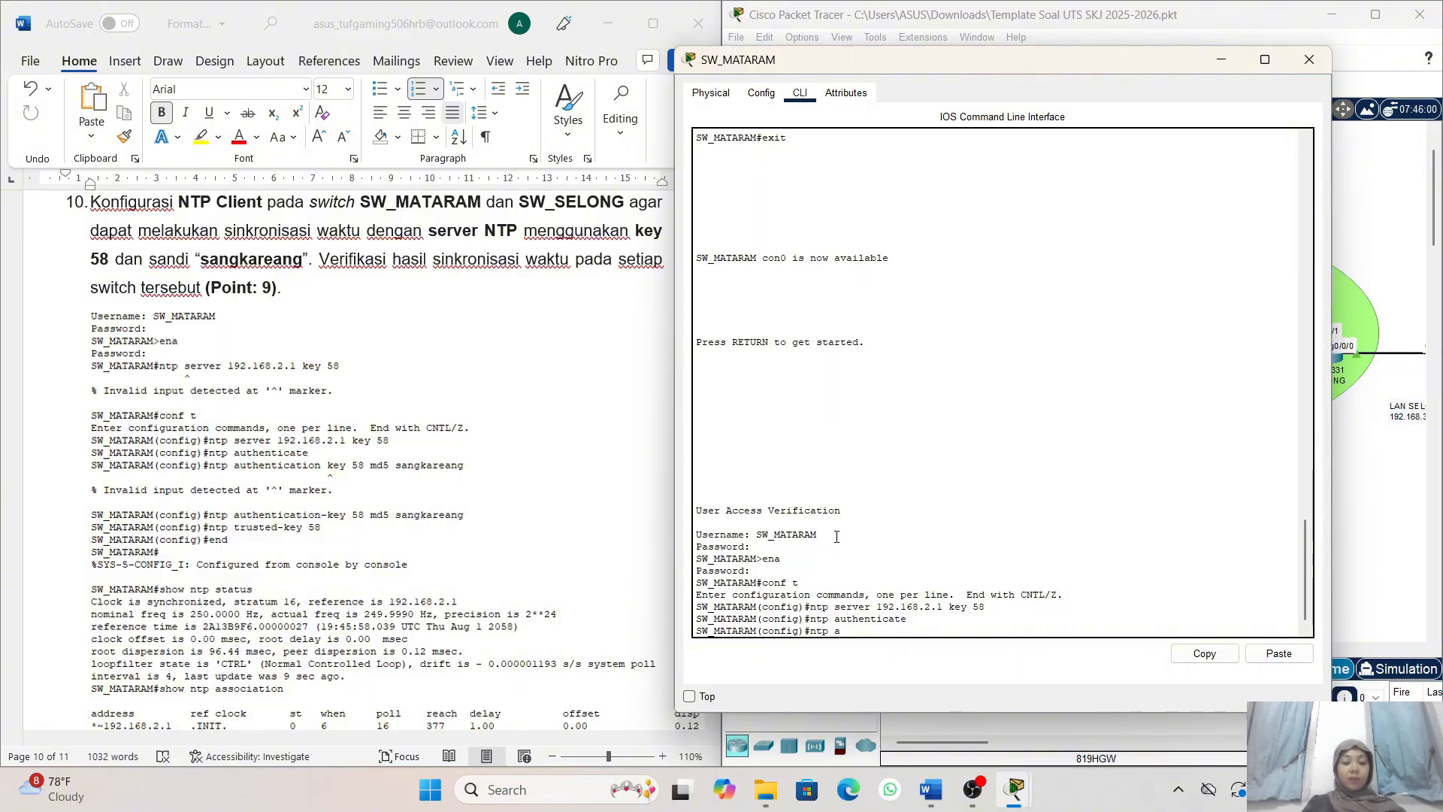
pyautogui.write('uthenti')
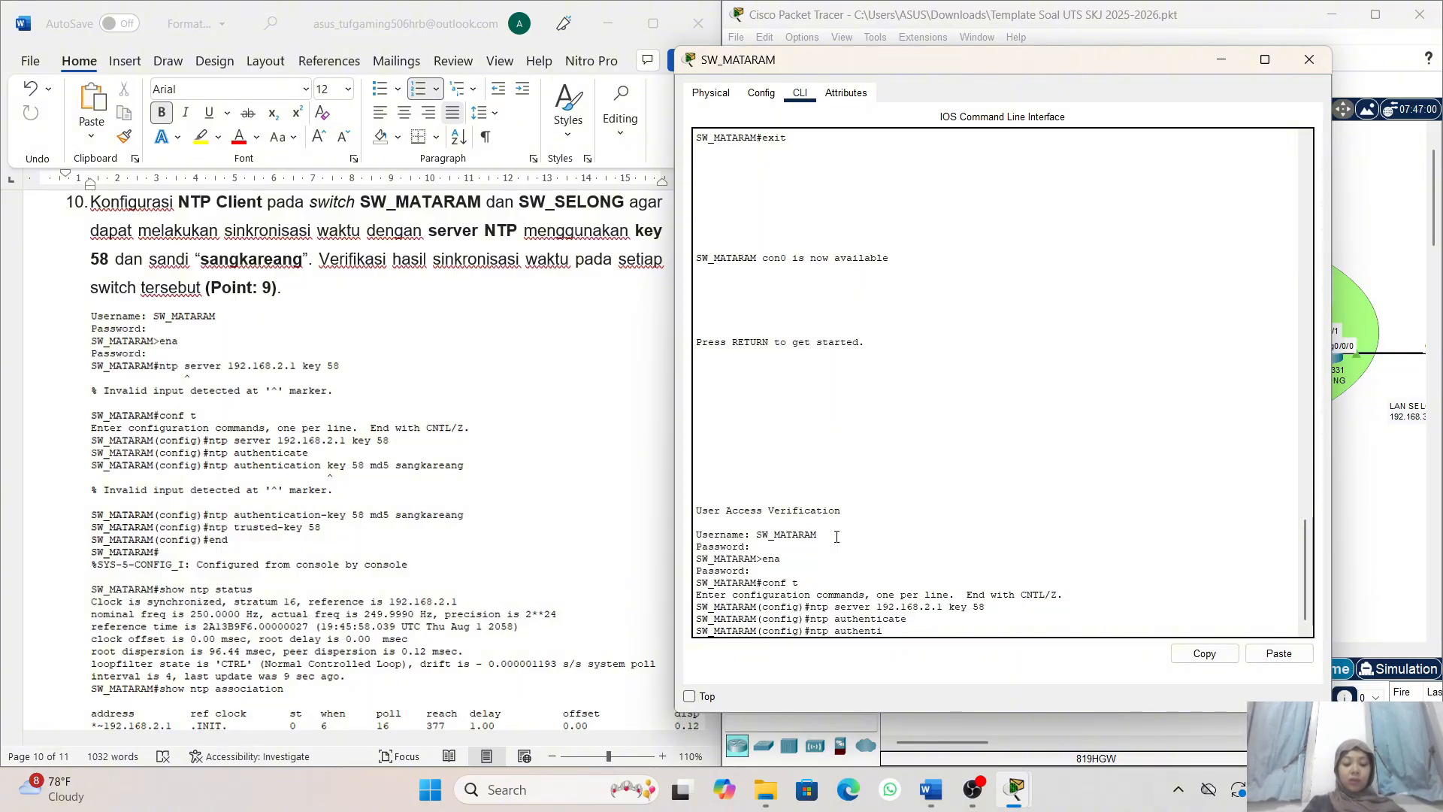
pyautogui.write('cation')
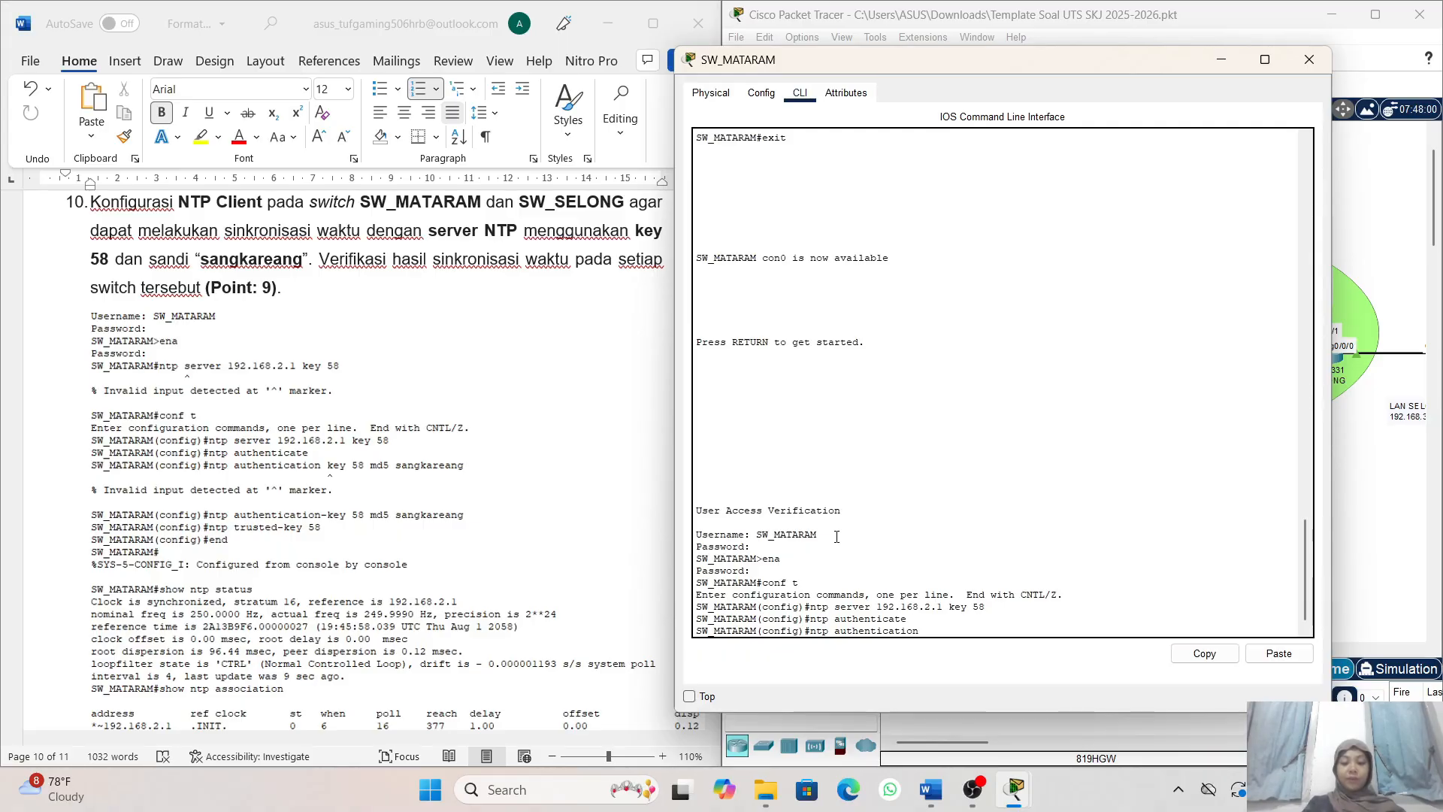
pyautogui.write(' key')
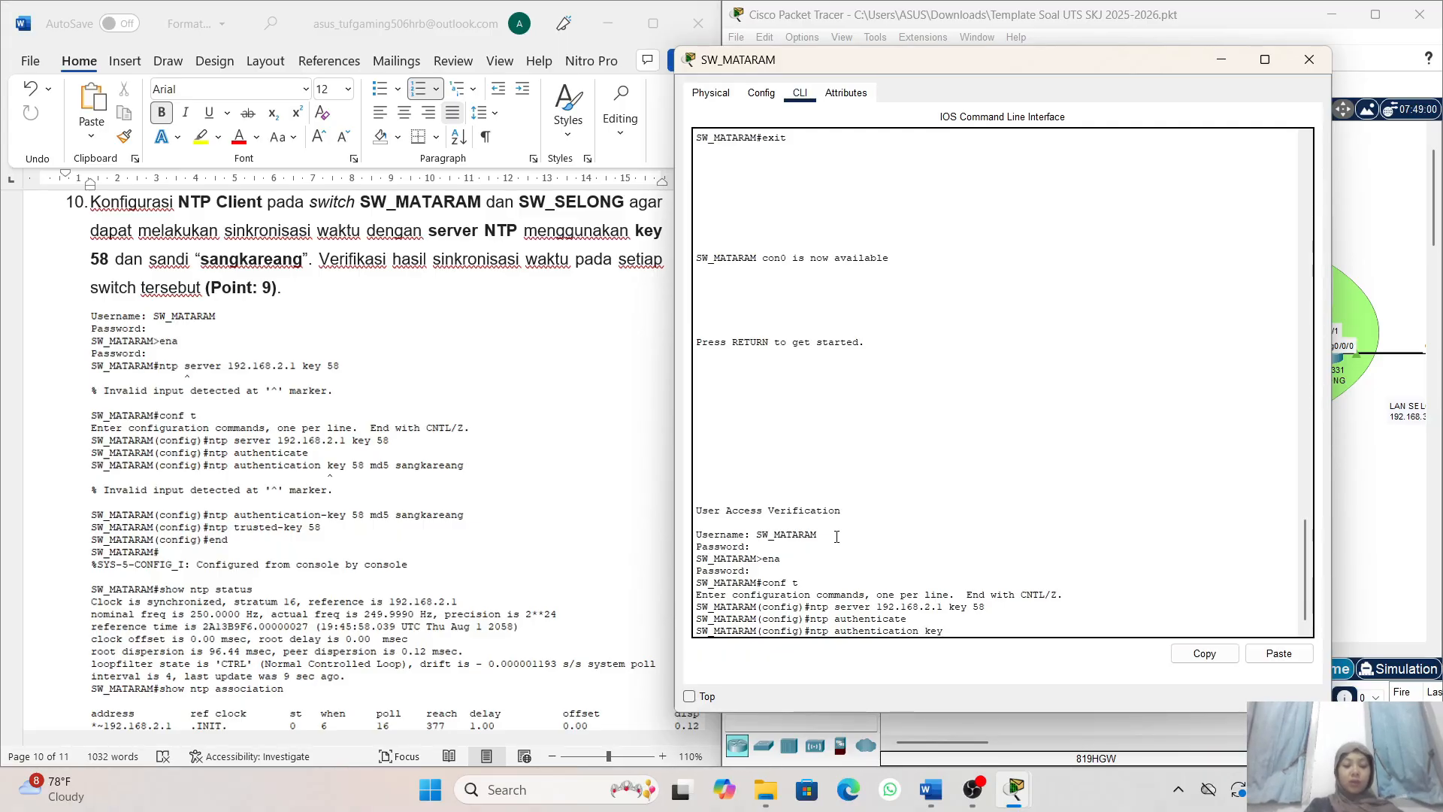
pyautogui.write(' 58')
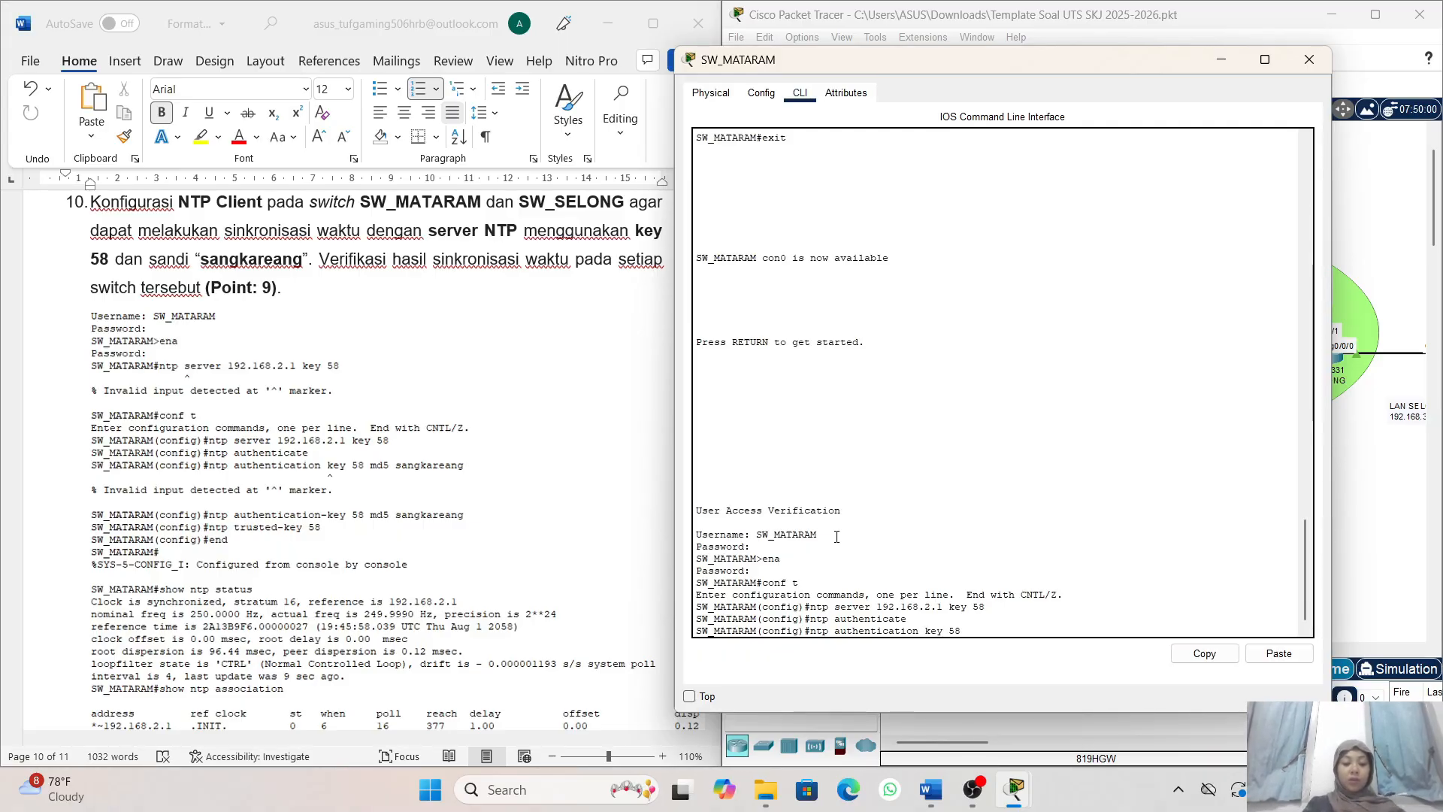
pyautogui.write(' md5 ')
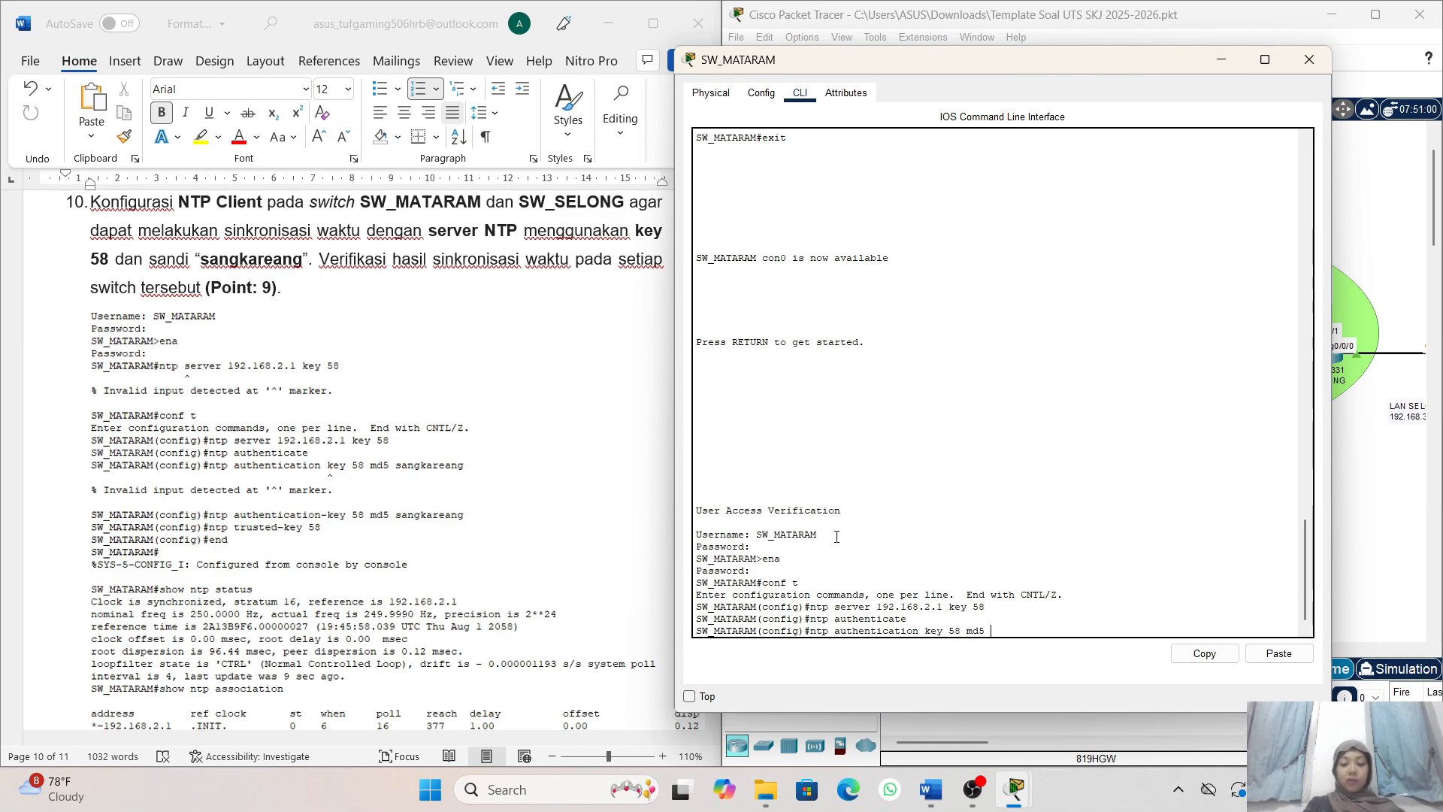
pyautogui.write('sangg')
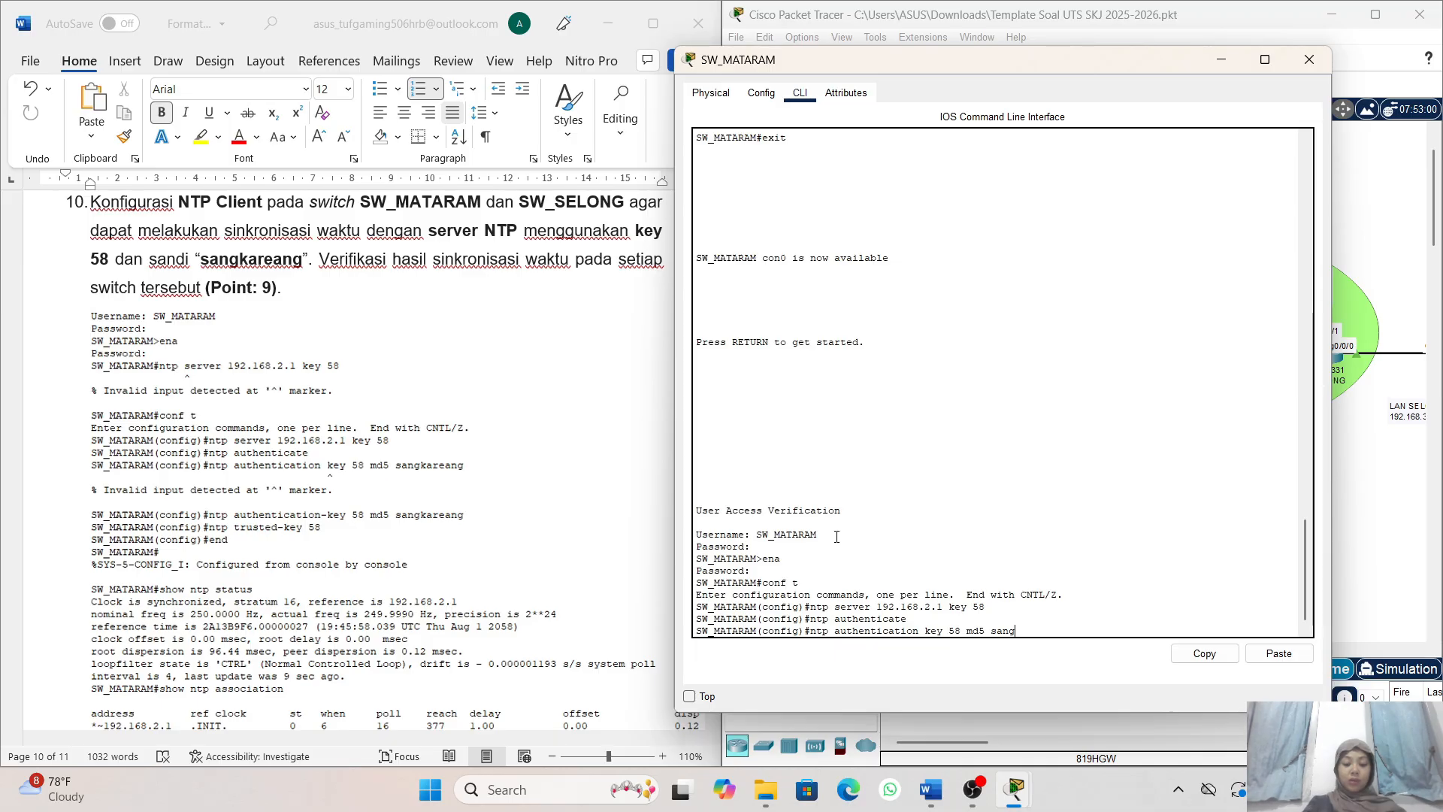
pyautogui.write('kareang')
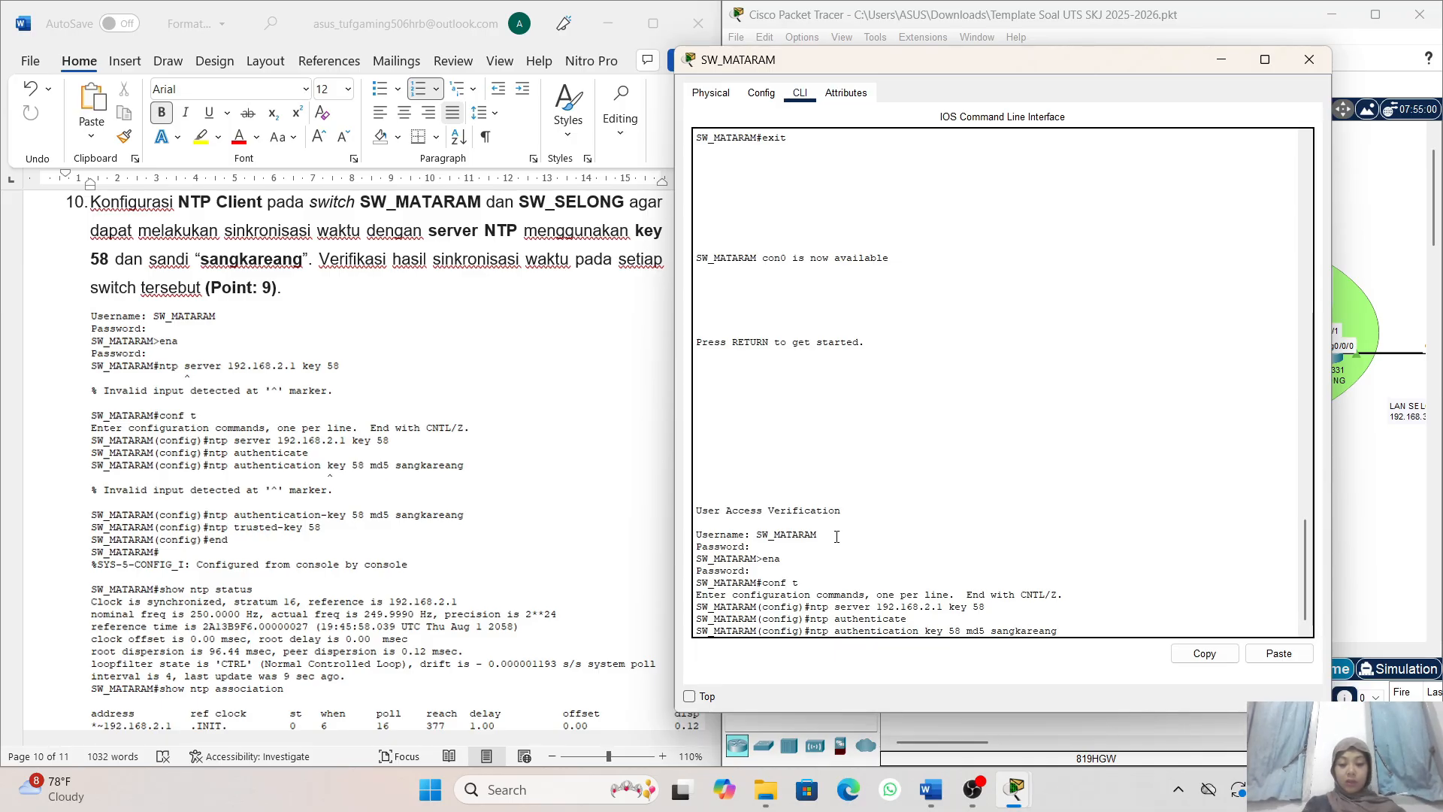
pyautogui.press('Return')
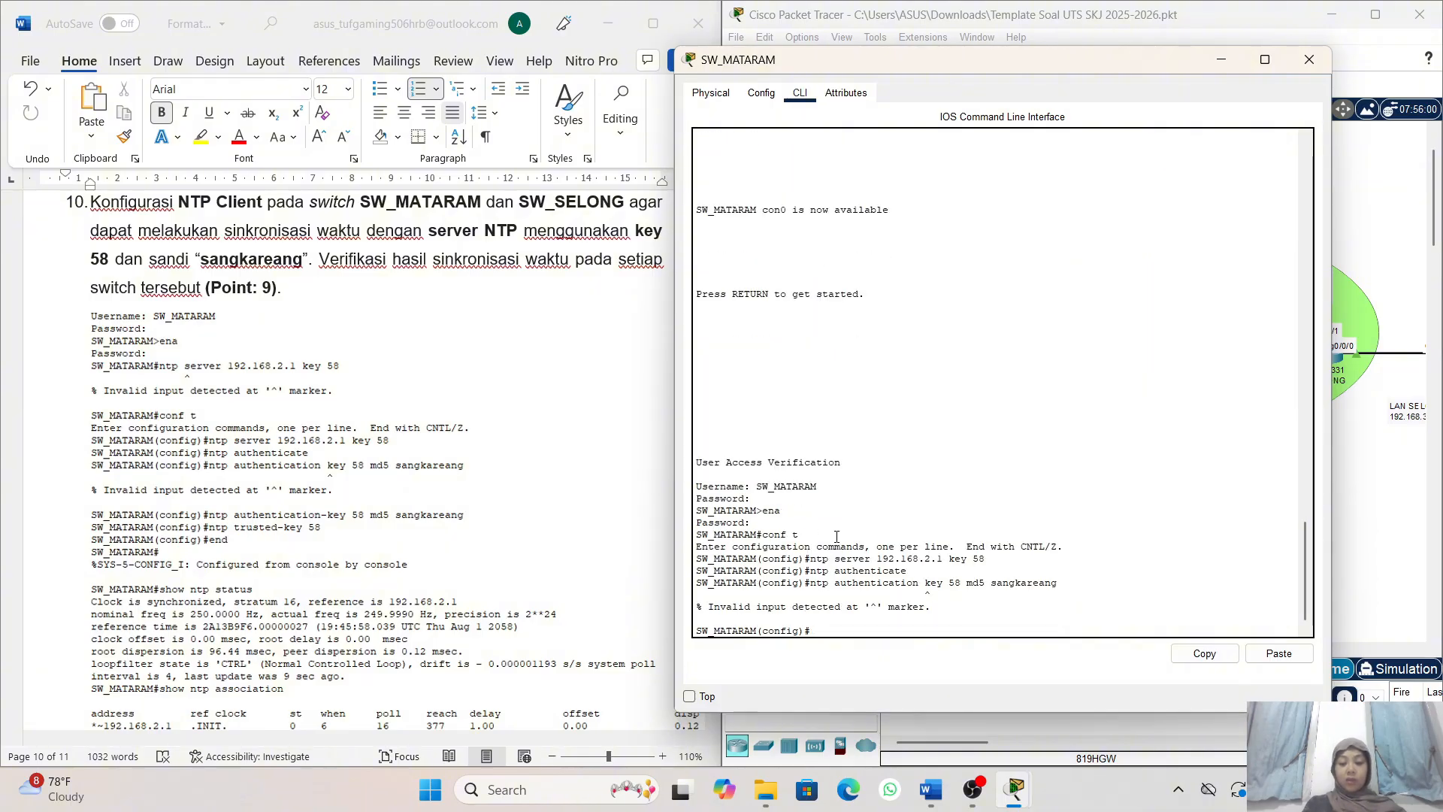
# - Correct the recalled command to ntp authentication-key 58 md5 with the NTP key password and run it on SW_MATARAM
pyautogui.press('Up')
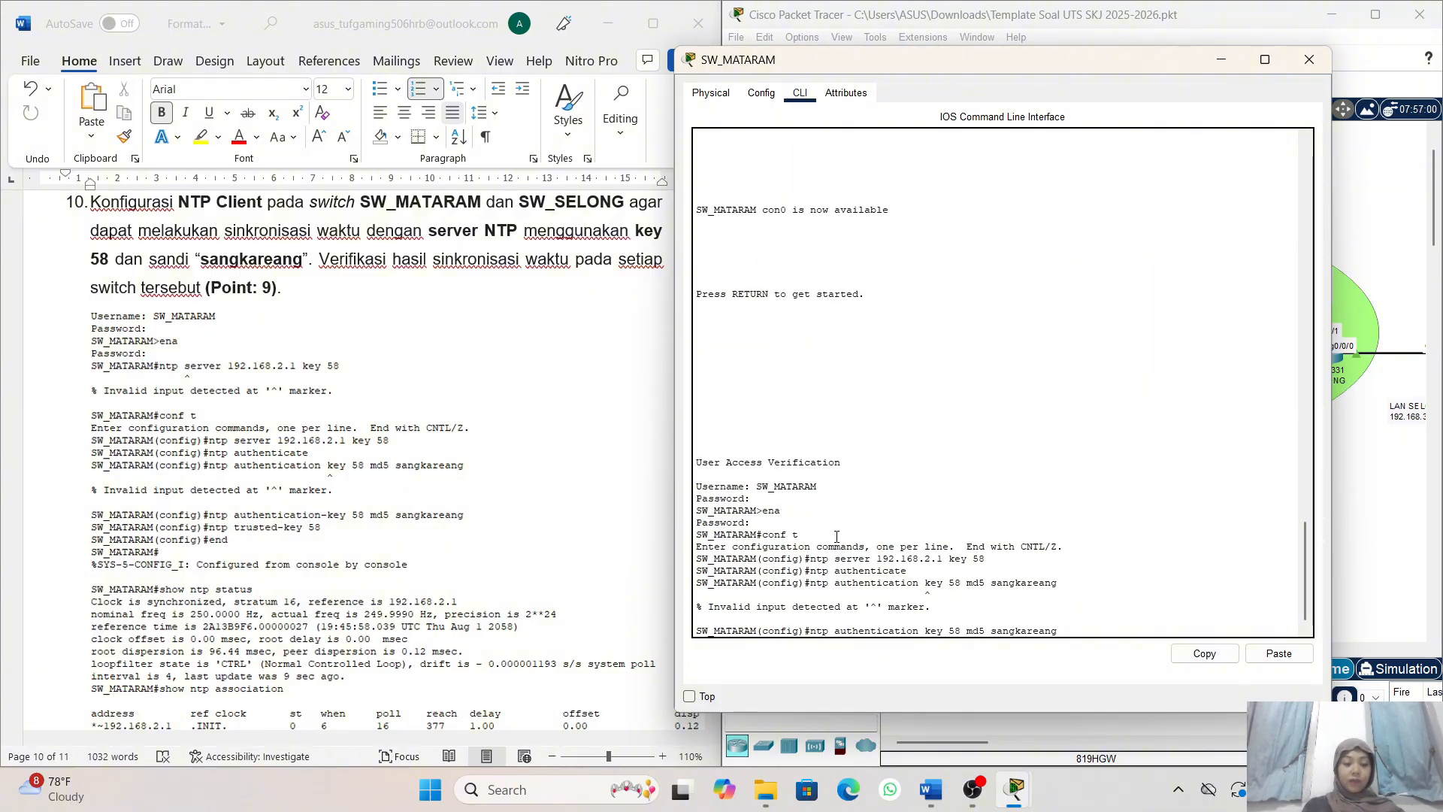
pyautogui.press('Left')
pyautogui.press('Left')
pyautogui.press('Left')
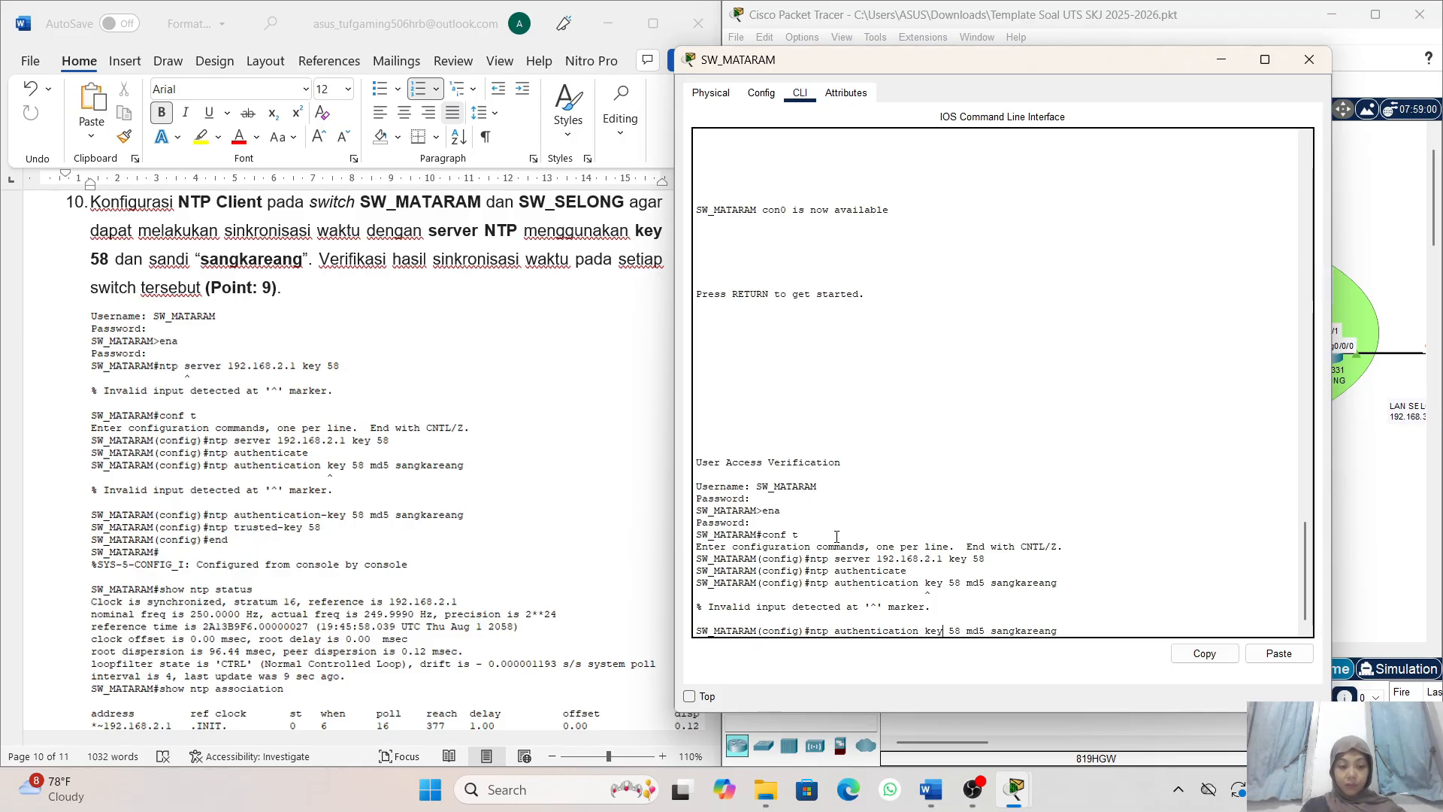
pyautogui.press('Left')
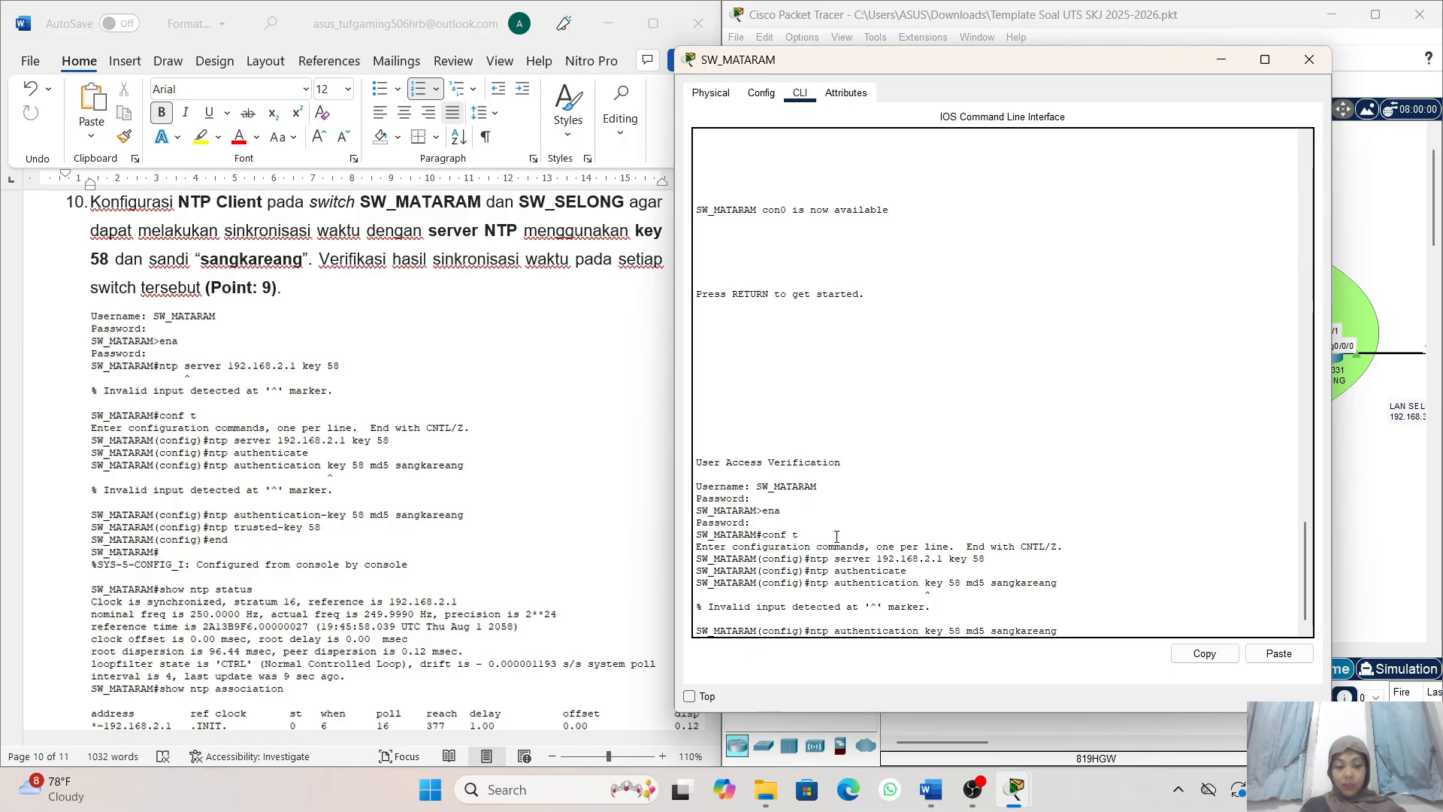
pyautogui.press('BackSpace')
pyautogui.write('-')
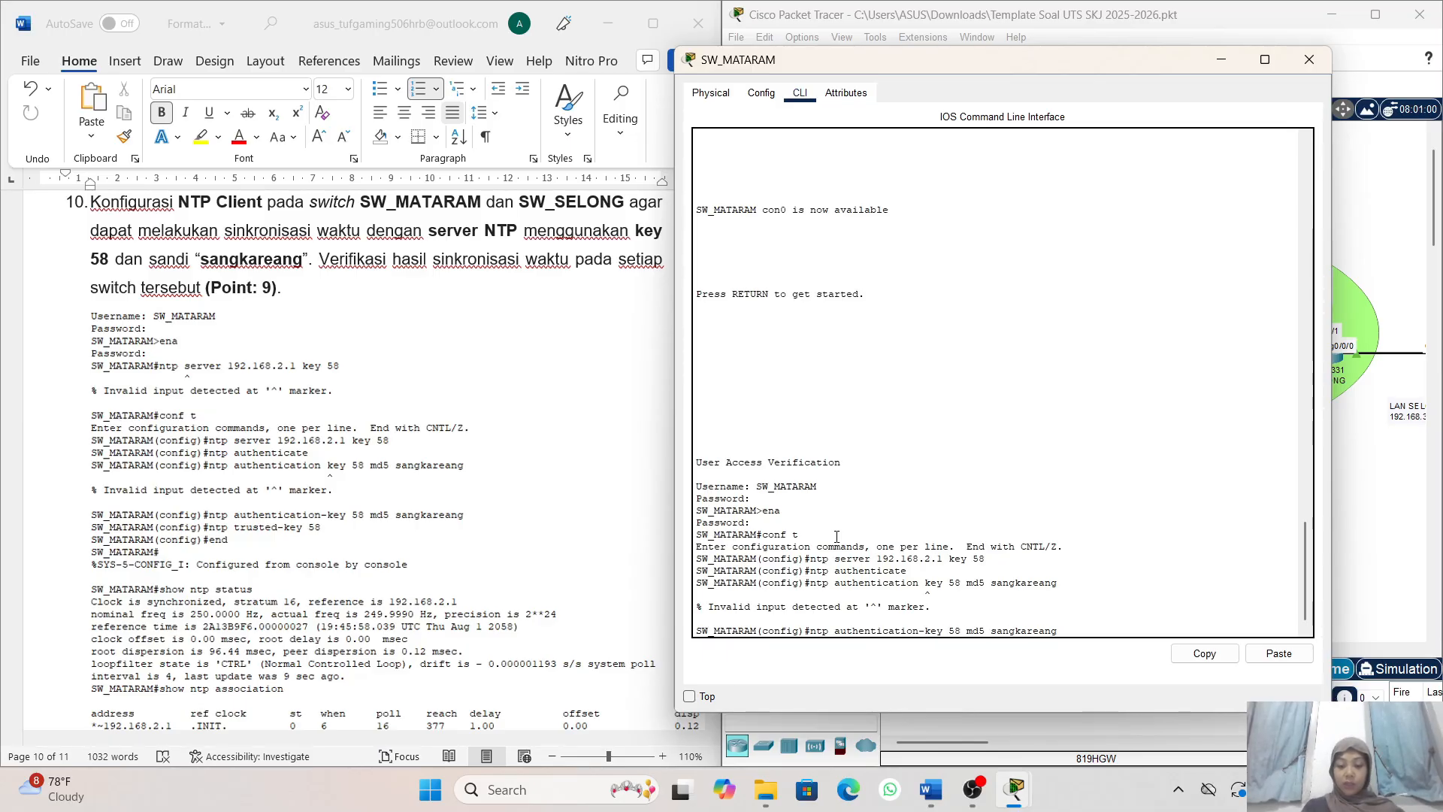
pyautogui.press('Right')
pyautogui.press('Right')
pyautogui.press('Right')
pyautogui.press('Right')
pyautogui.press('Right')
pyautogui.press('Right')
pyautogui.press('Right')
pyautogui.press('Right')
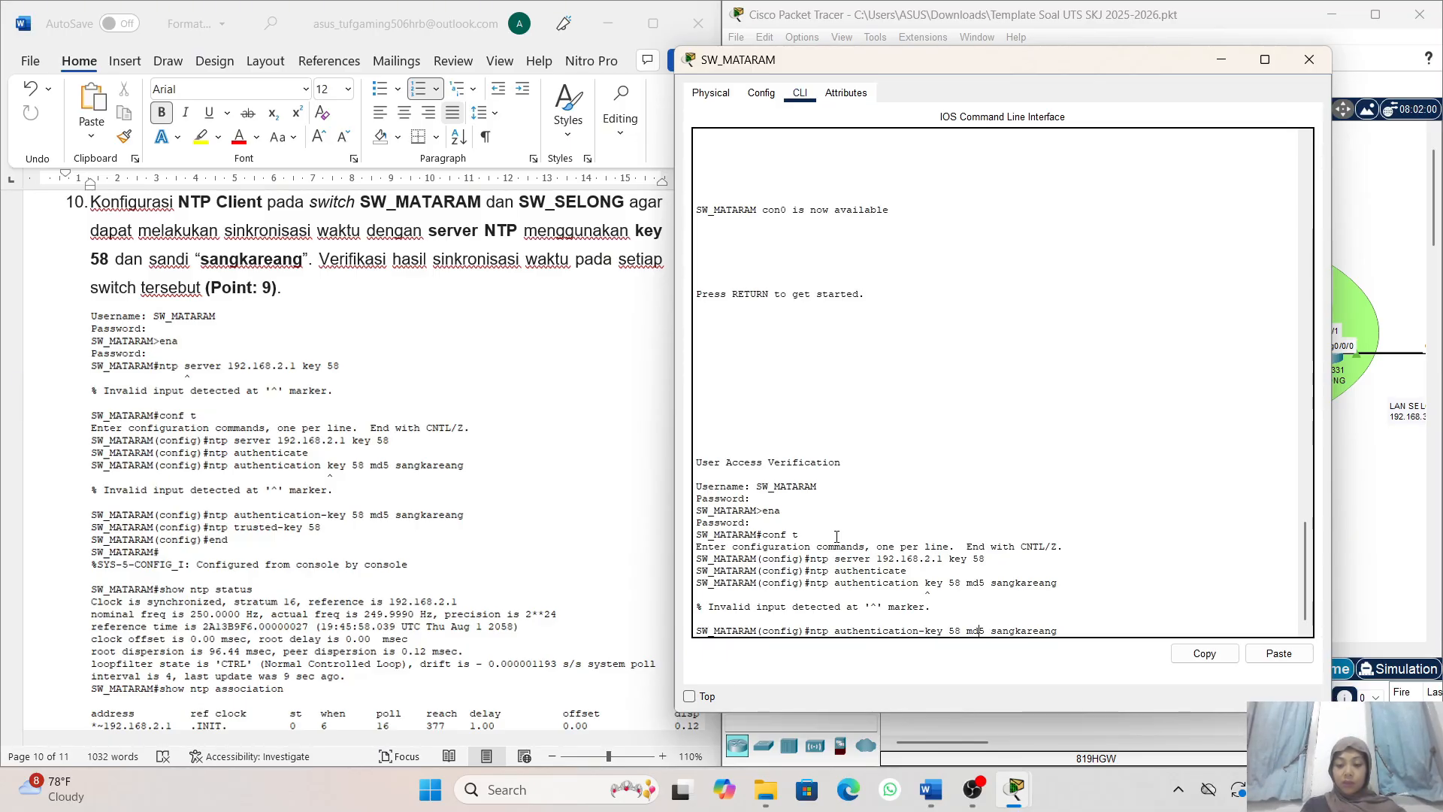
pyautogui.press('Right')
pyautogui.press('Right')
pyautogui.press('Right')
pyautogui.press('Right')
pyautogui.press('Right')
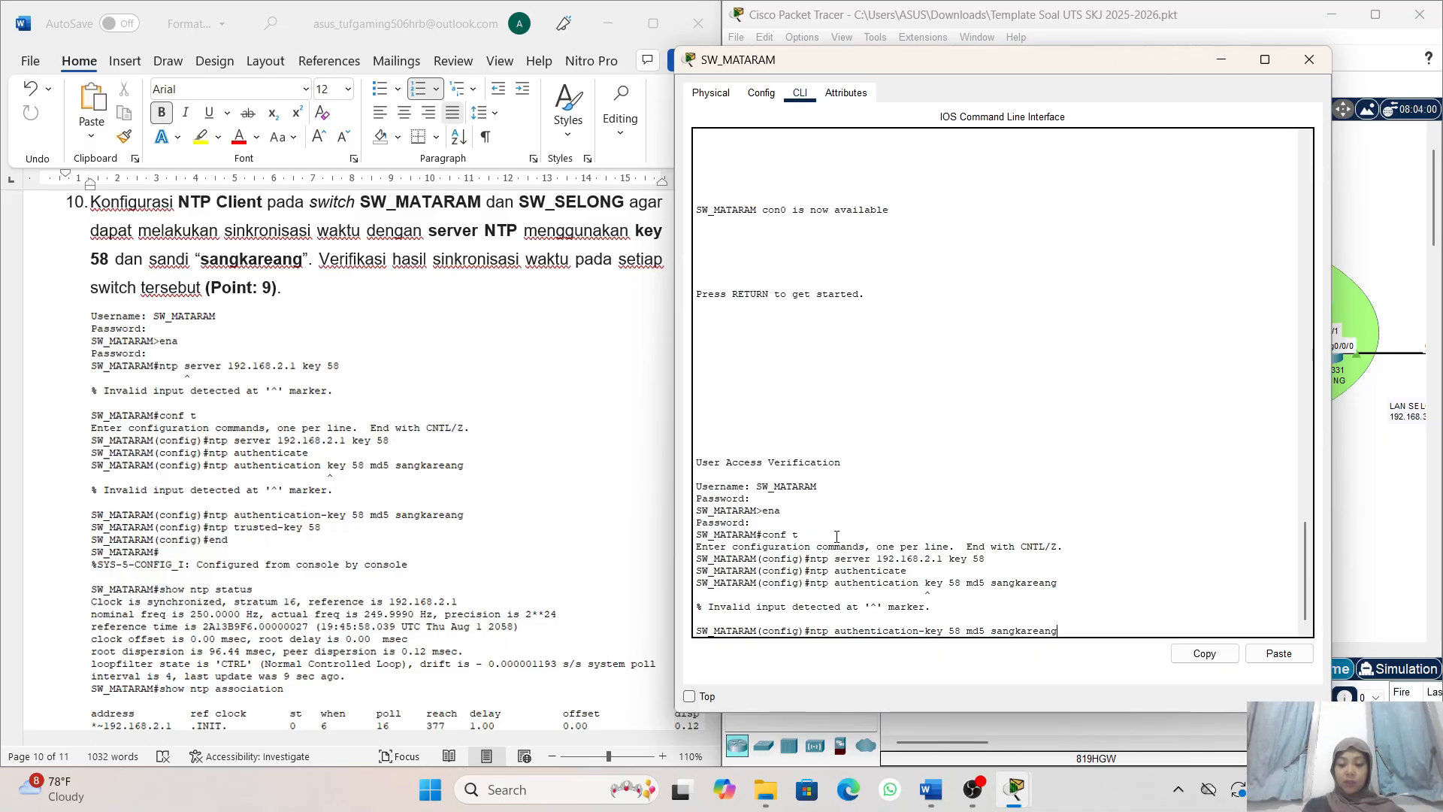
pyautogui.press('Return')
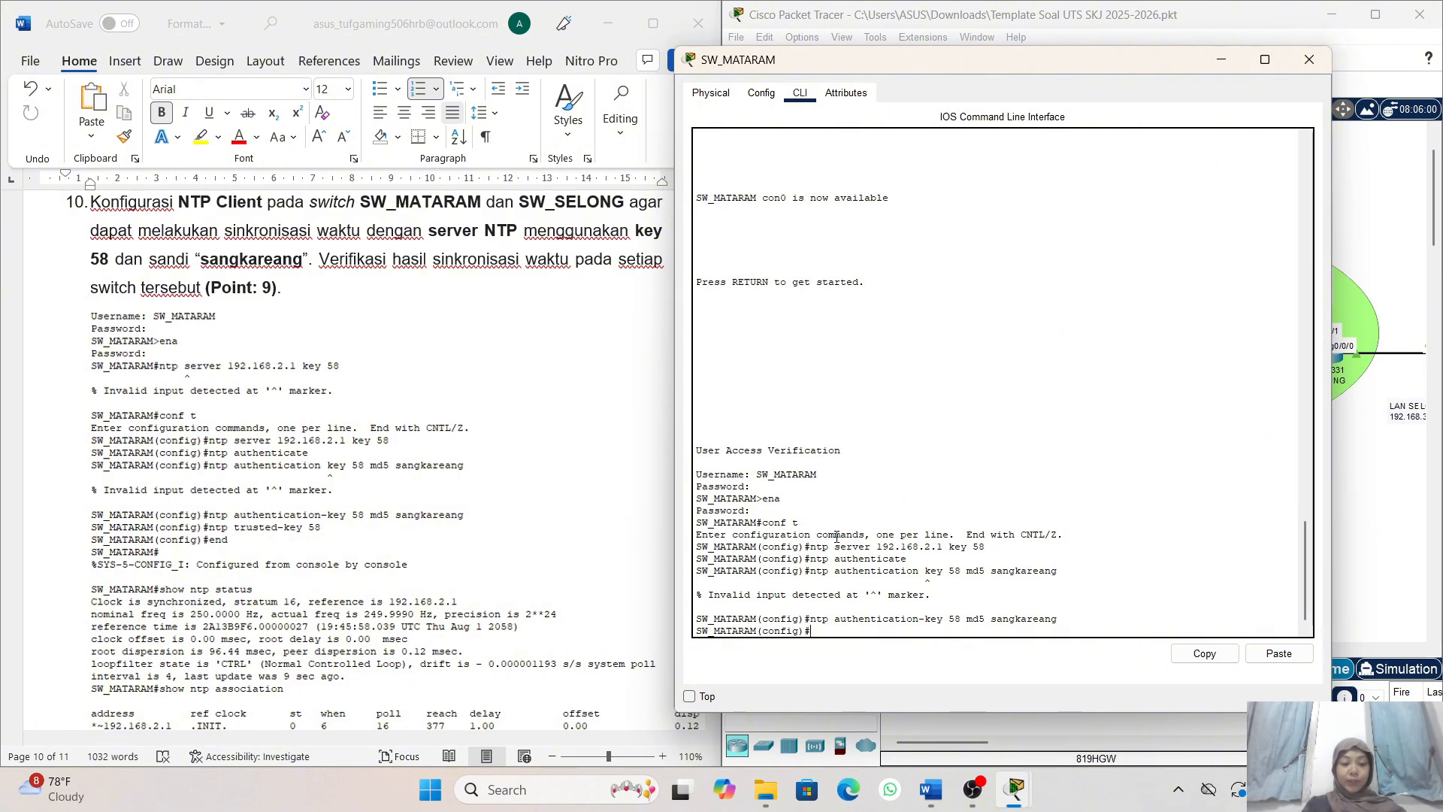
# - Mark key 58 as trusted on SW_MATARAM with ntp trusted-key 58, and leave configuration mode with end
pyautogui.write('ntp ')
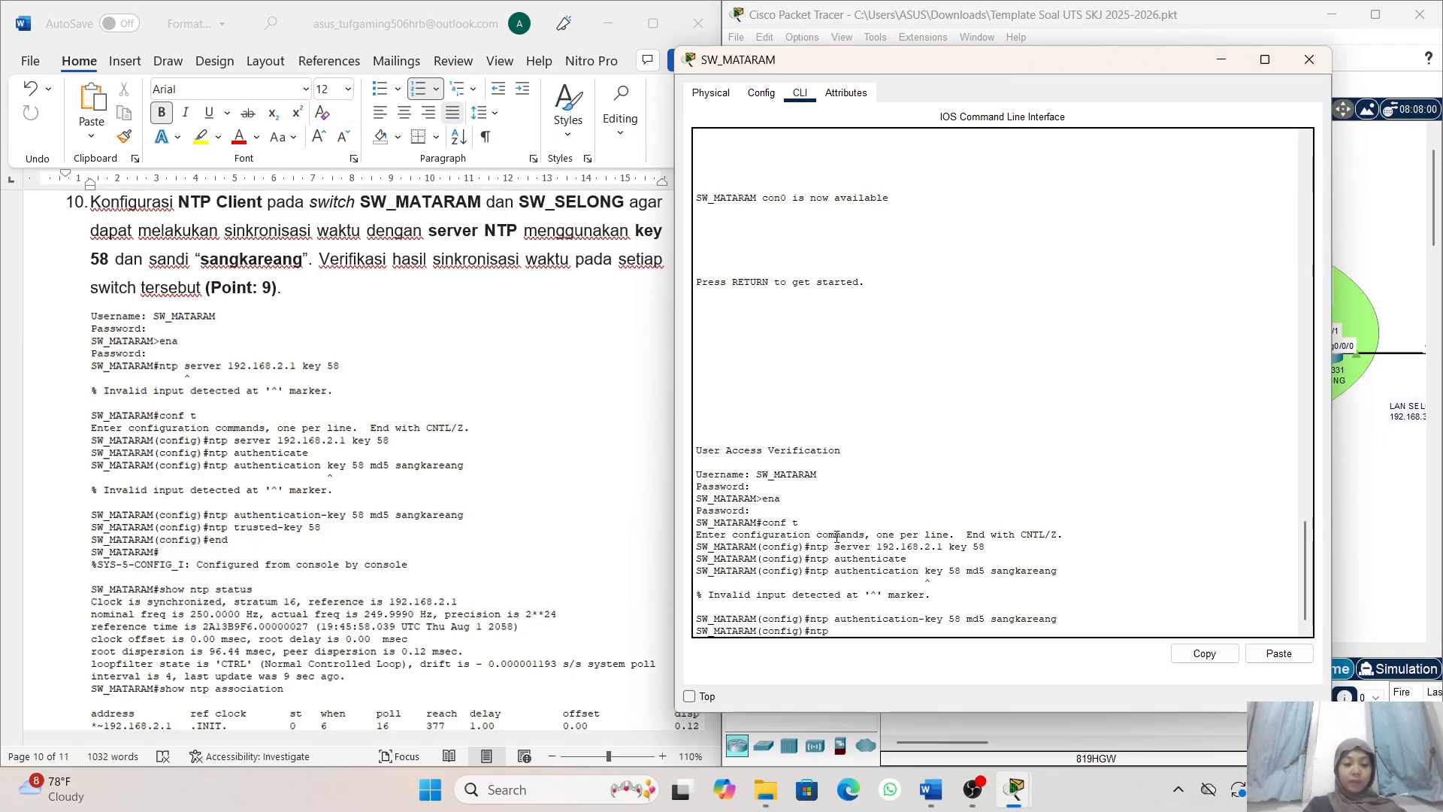
pyautogui.write('tru')
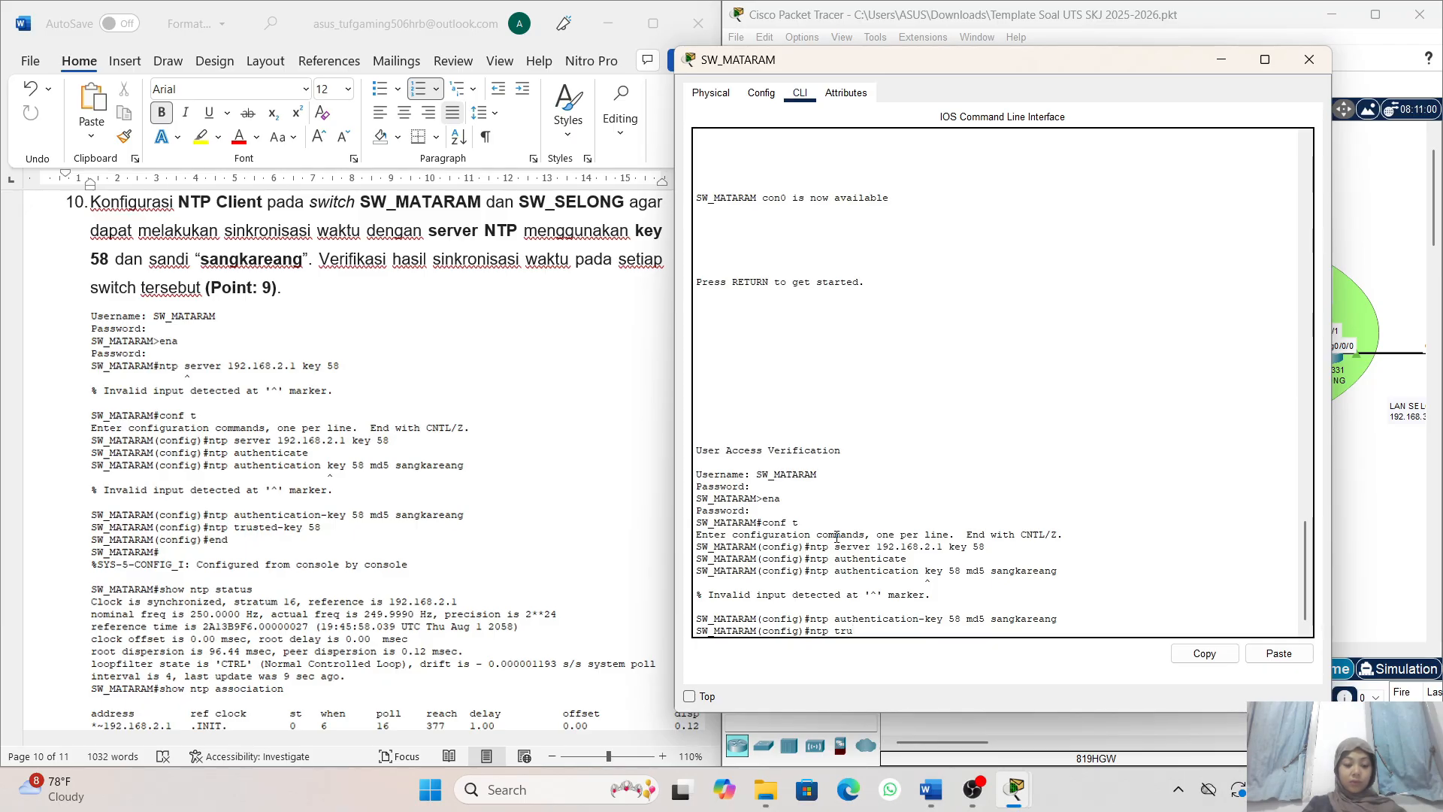
pyautogui.write('ste')
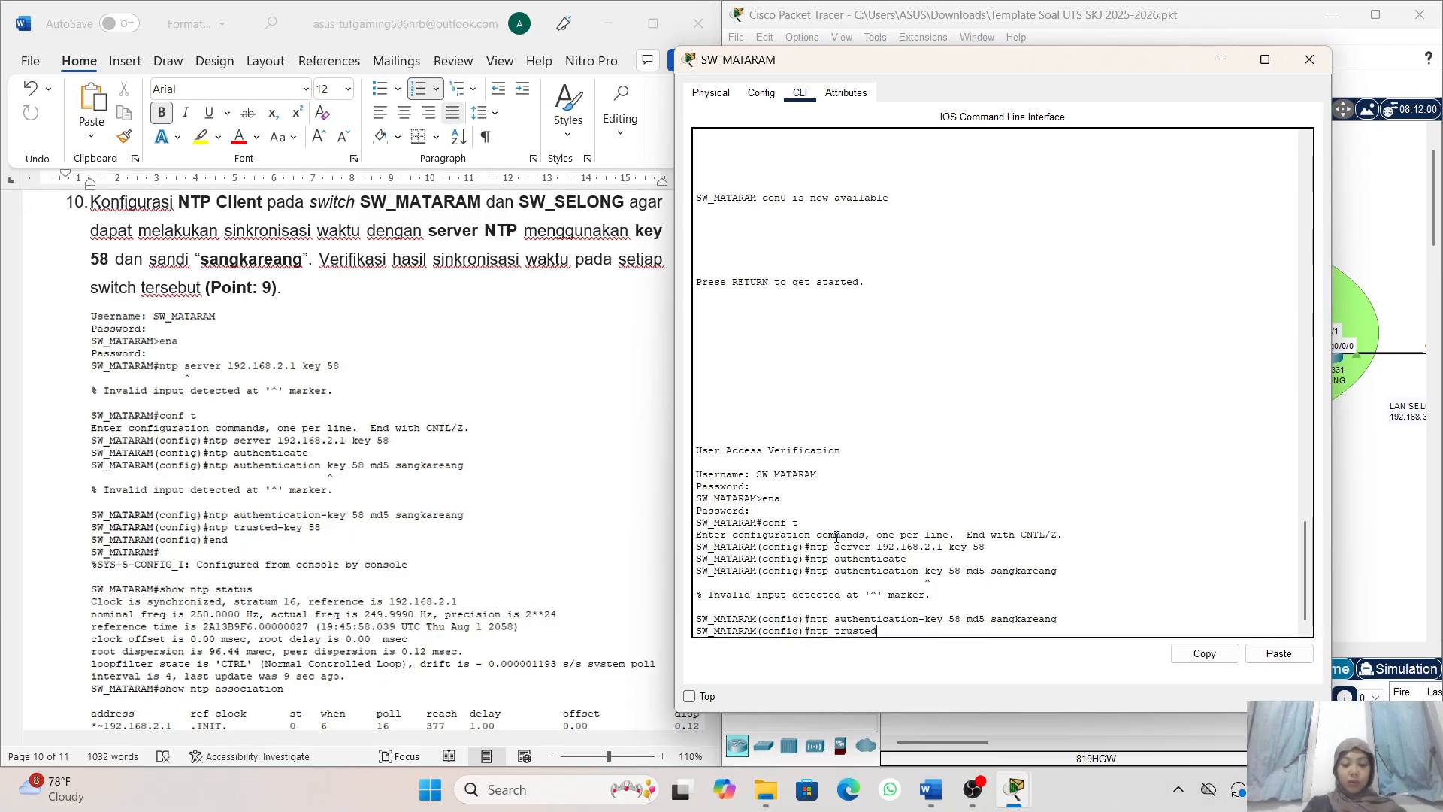
pyautogui.write('d-key')
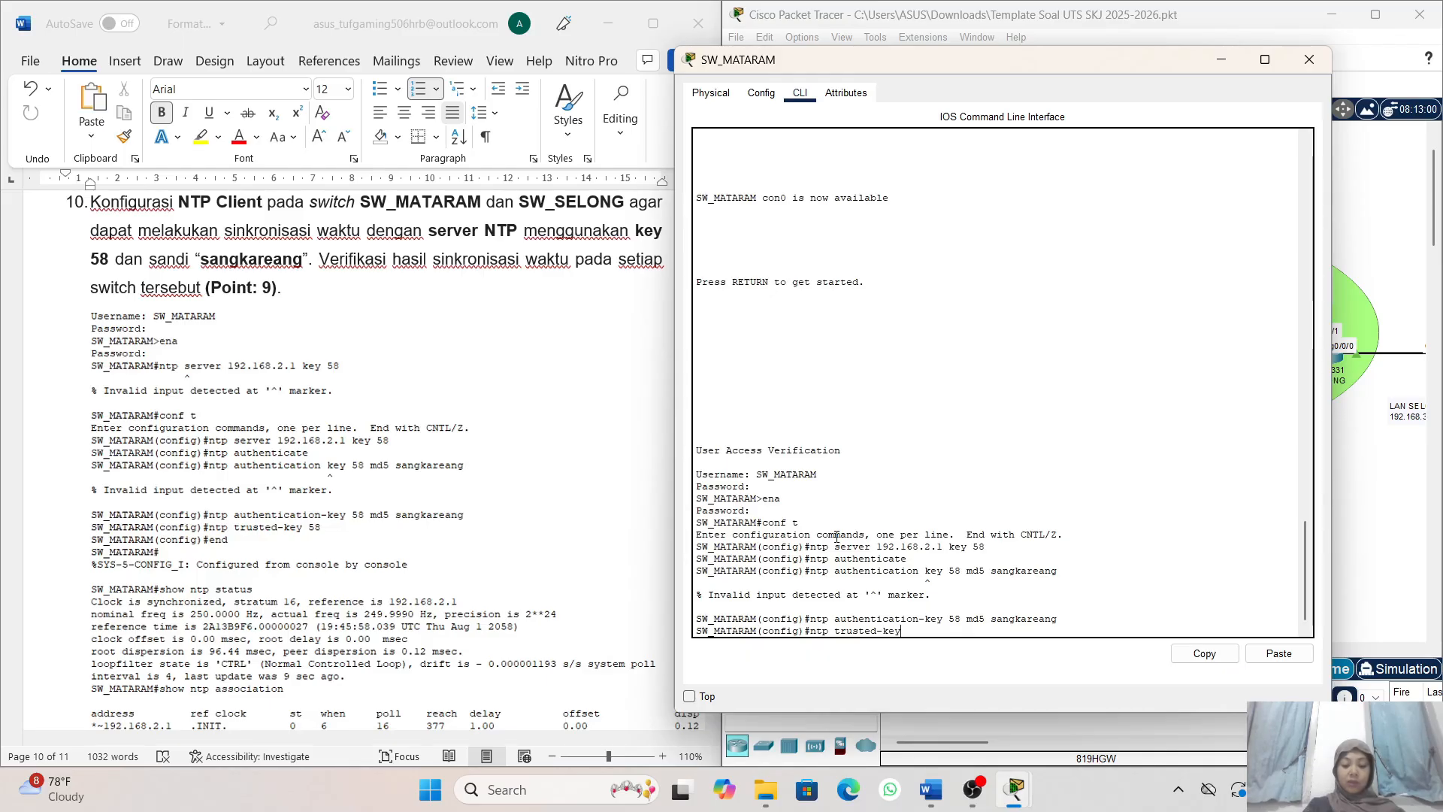
pyautogui.write(' 58')
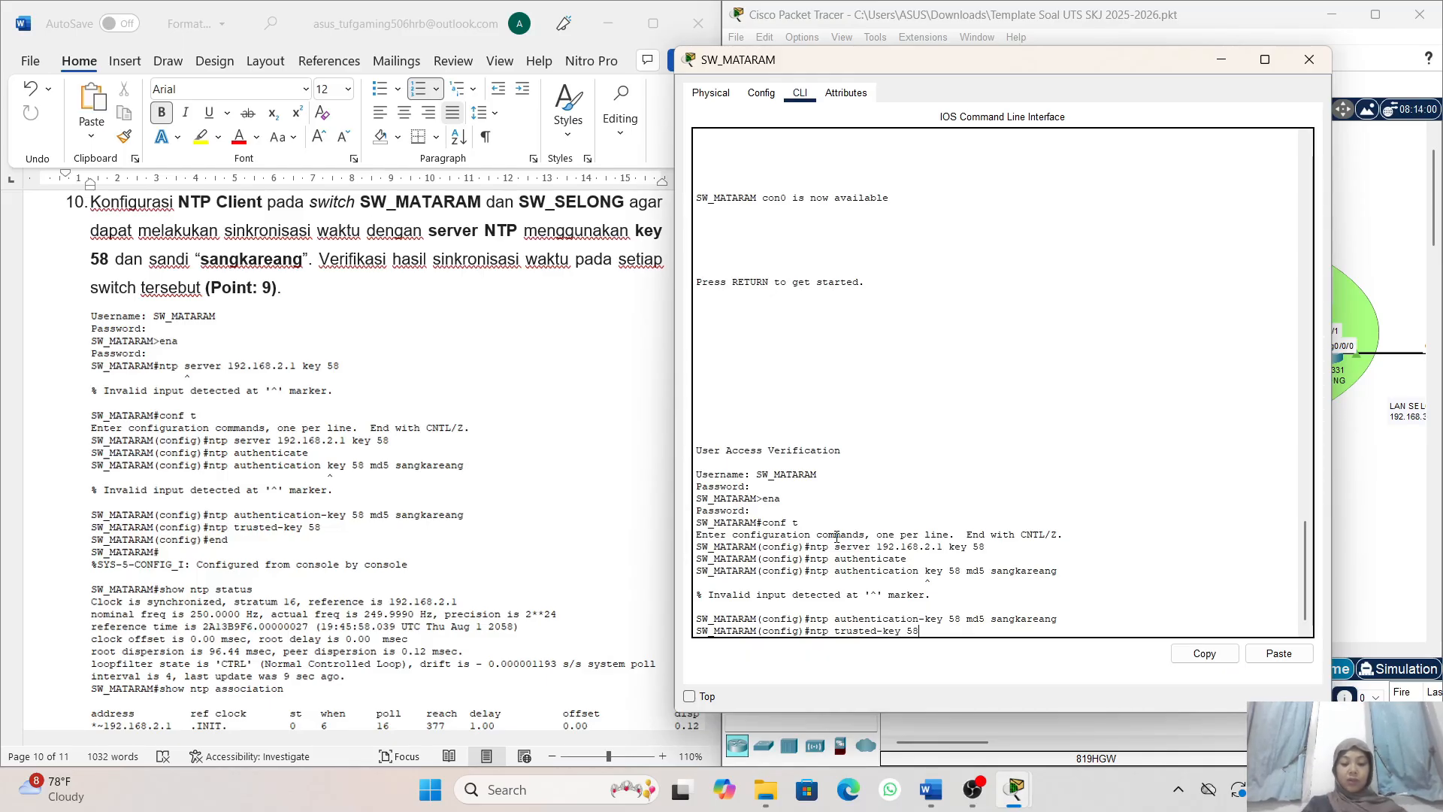
pyautogui.press('Return')
pyautogui.press('Return')
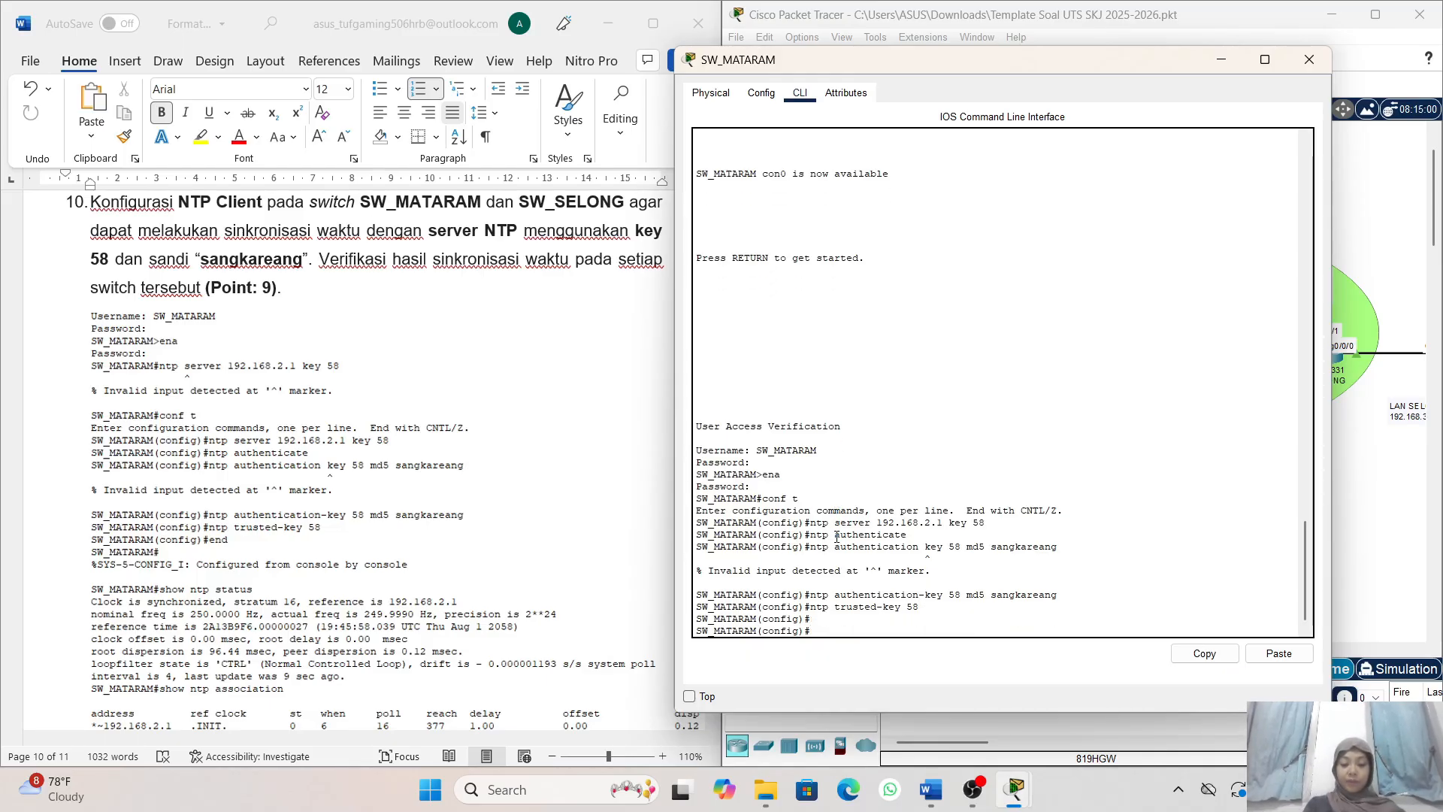
pyautogui.write('e')
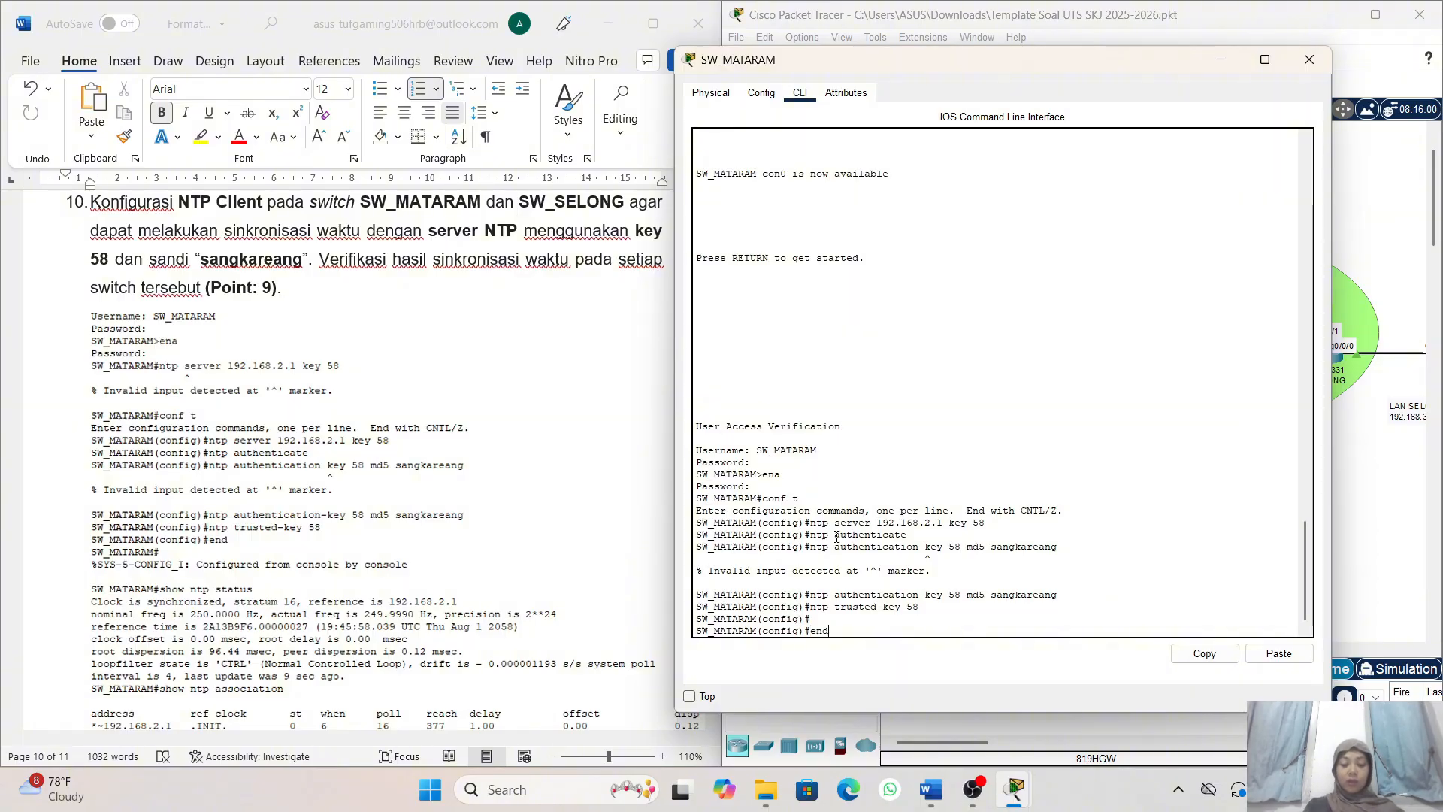
pyautogui.write('nd')
pyautogui.press('Return')
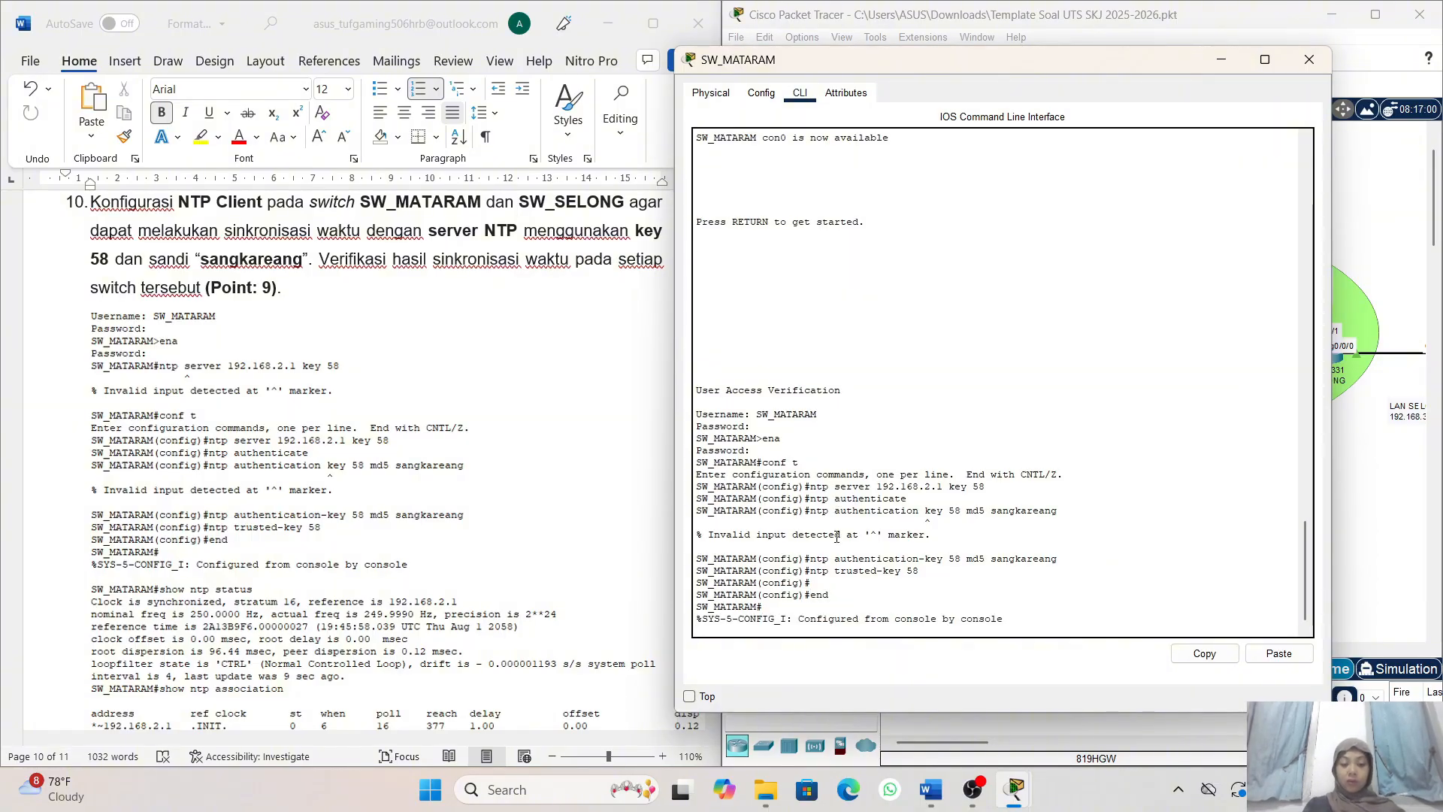
pyautogui.press('Return')
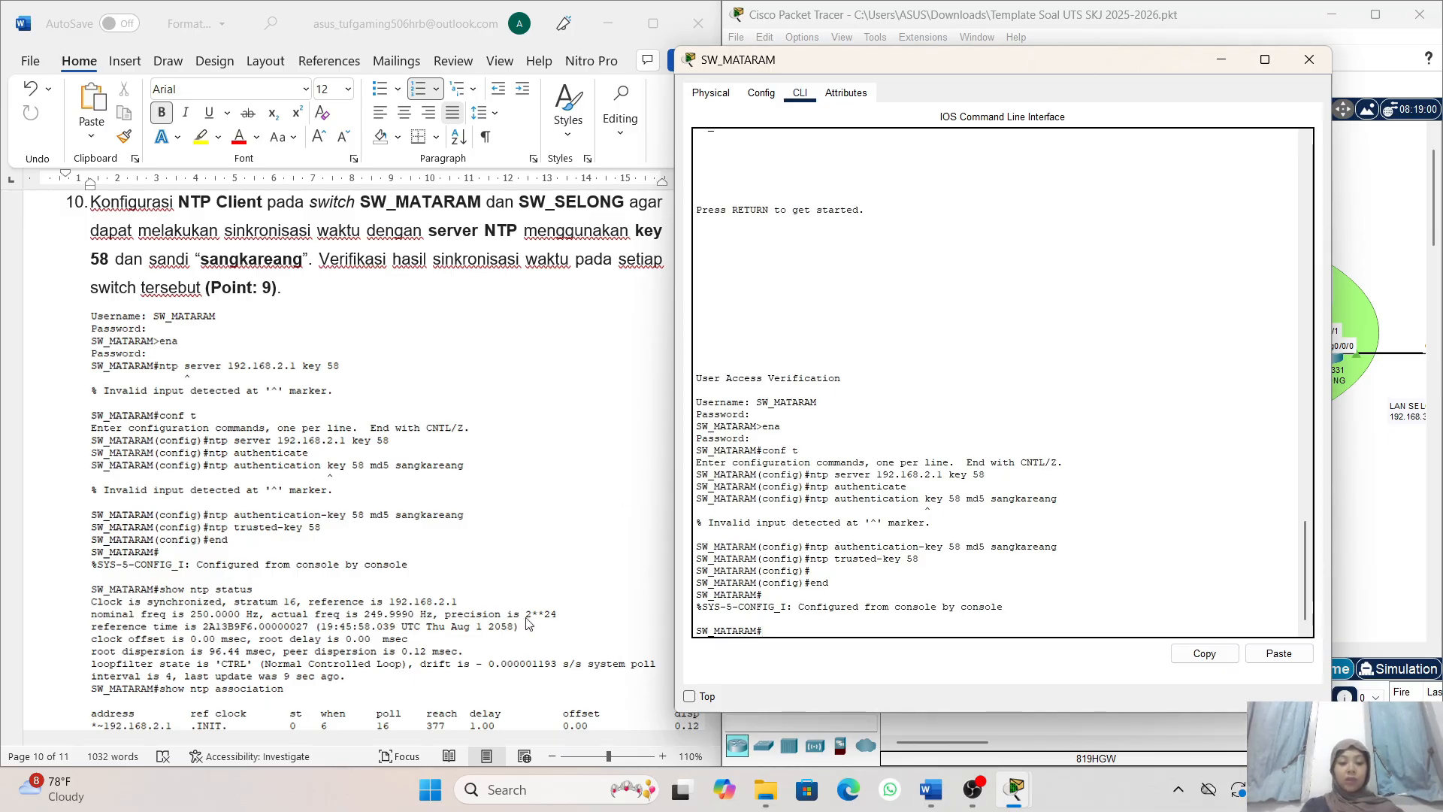
# - Check SW_MATARAM's time synchronization with the command show ntp status and review its output
pyautogui.scroll(-1, 528, 624)
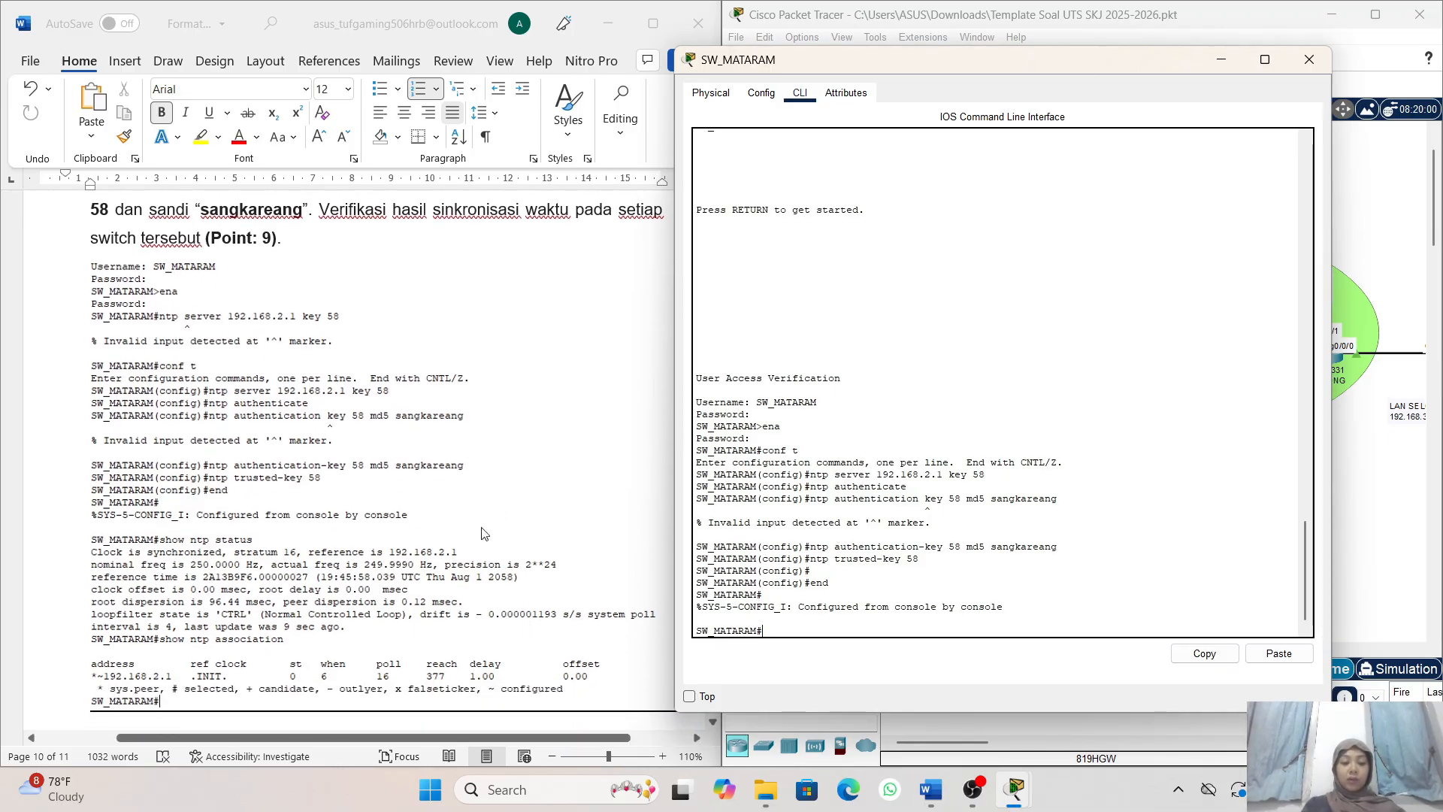
pyautogui.scroll(-1, 825, 593)
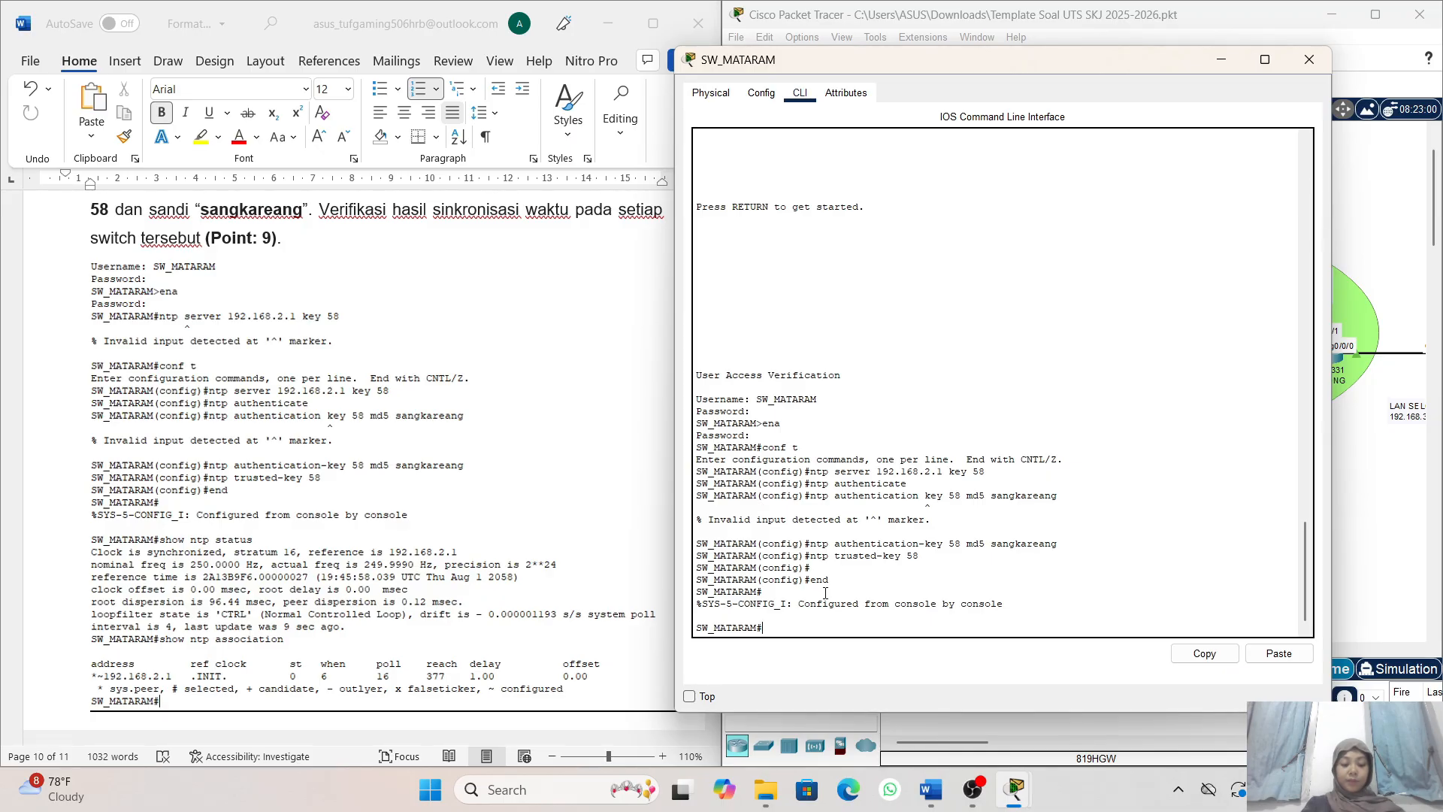
pyautogui.write('hoe')
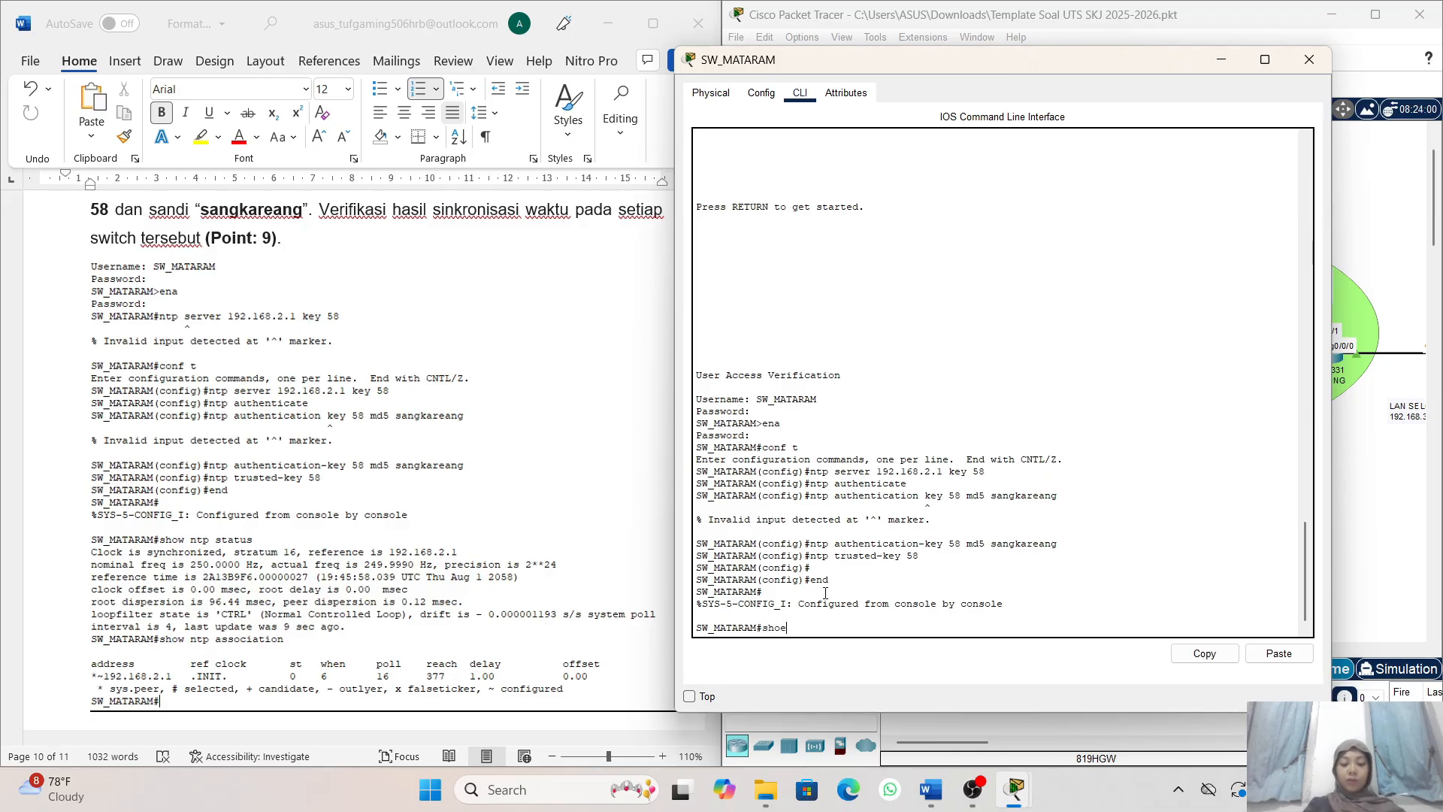
pyautogui.press('BackSpace')
pyautogui.write('w nnt')
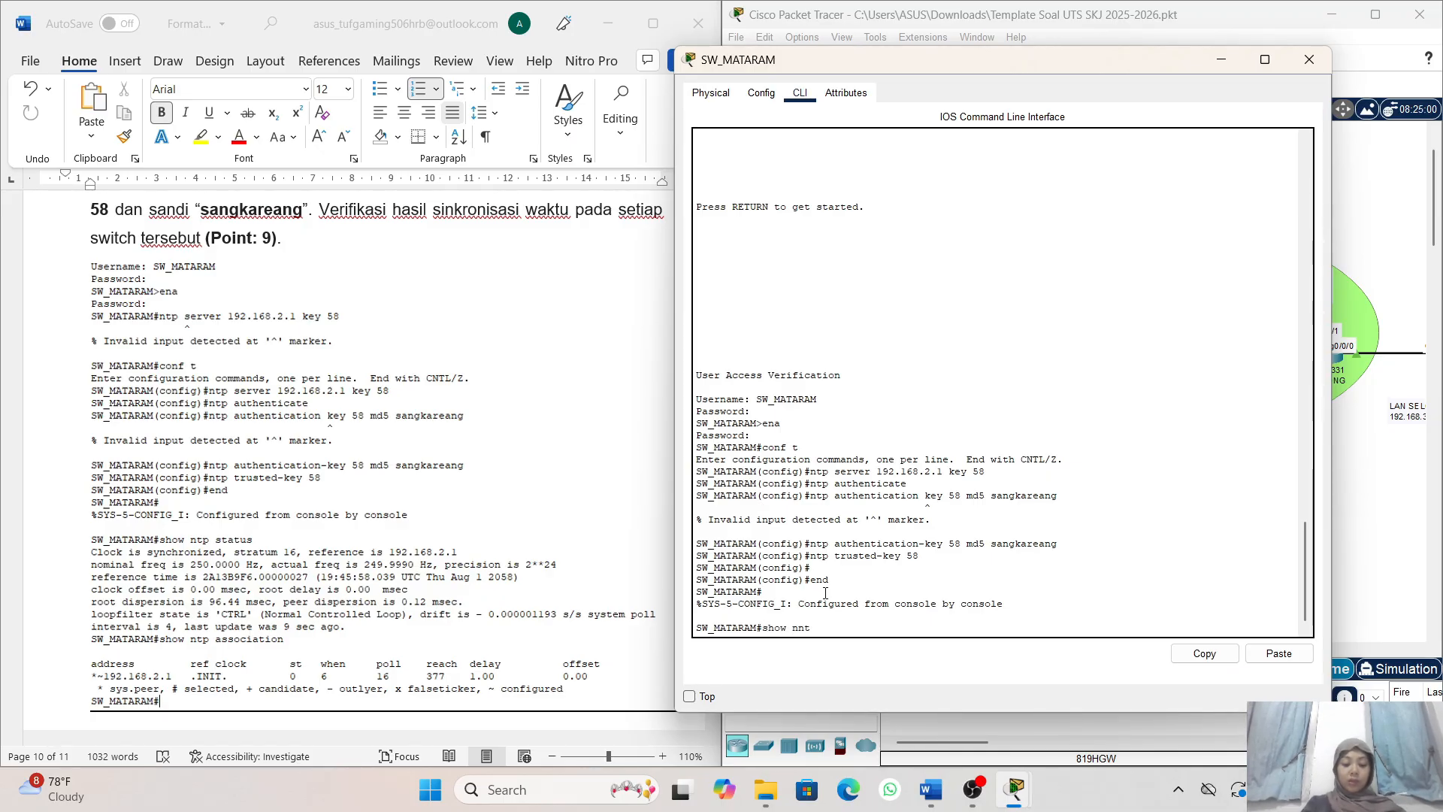
pyautogui.press('BackSpace')
pyautogui.press('BackSpace')
pyautogui.write('tpp')
pyautogui.press('BackSpace')
pyautogui.press('BackSpace')
pyautogui.write('s')
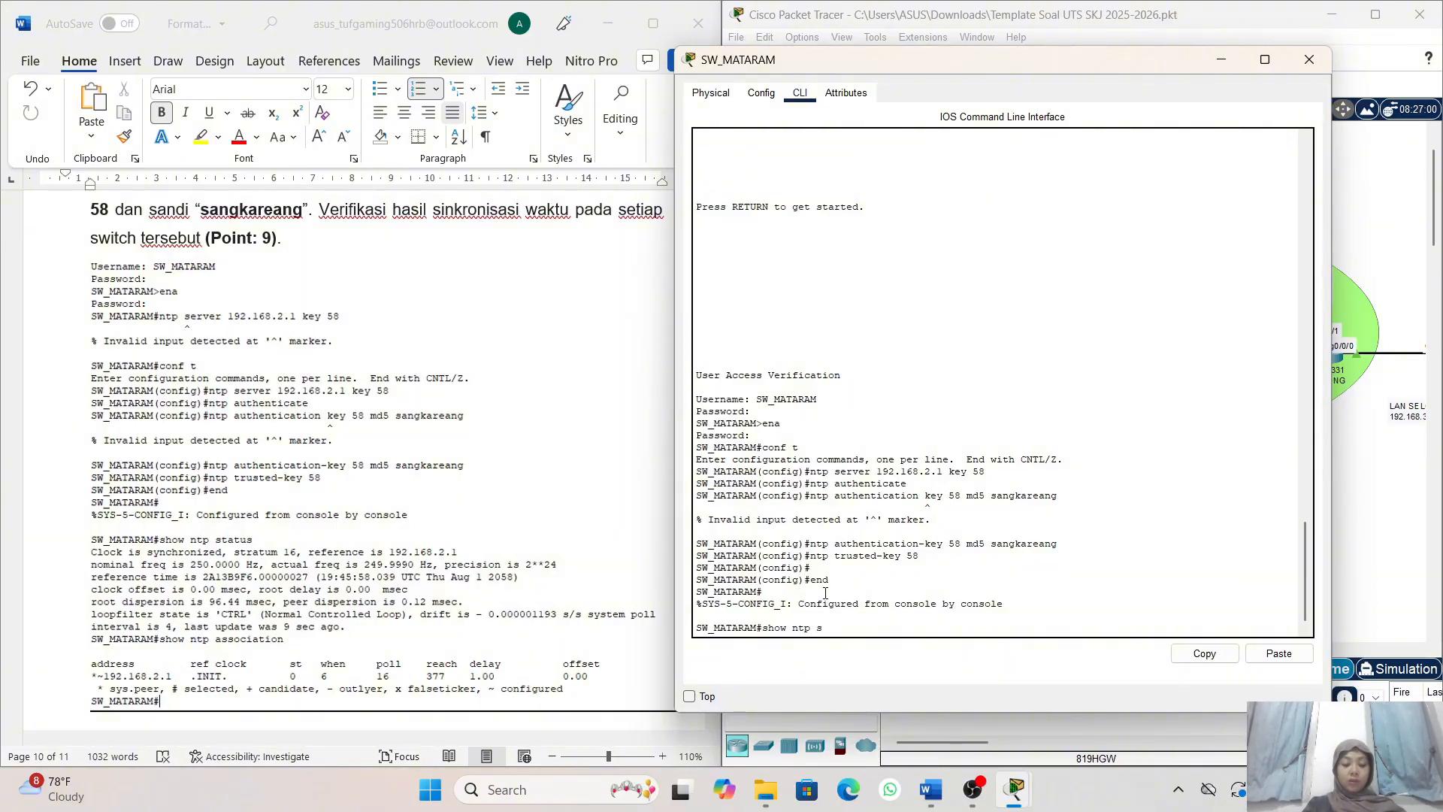
pyautogui.write('tatus')
pyautogui.press('Return')
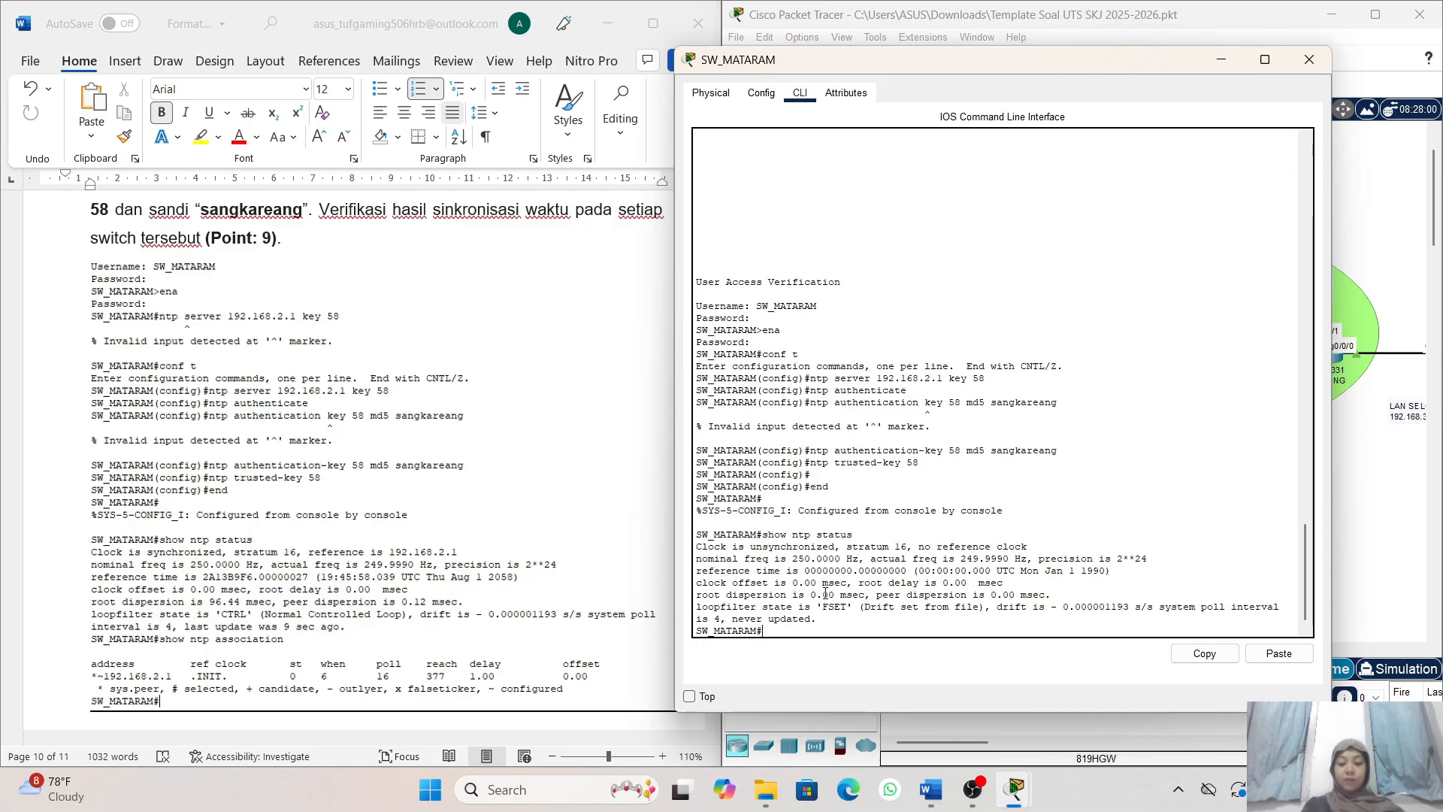
pyautogui.scroll(2, 825, 594)
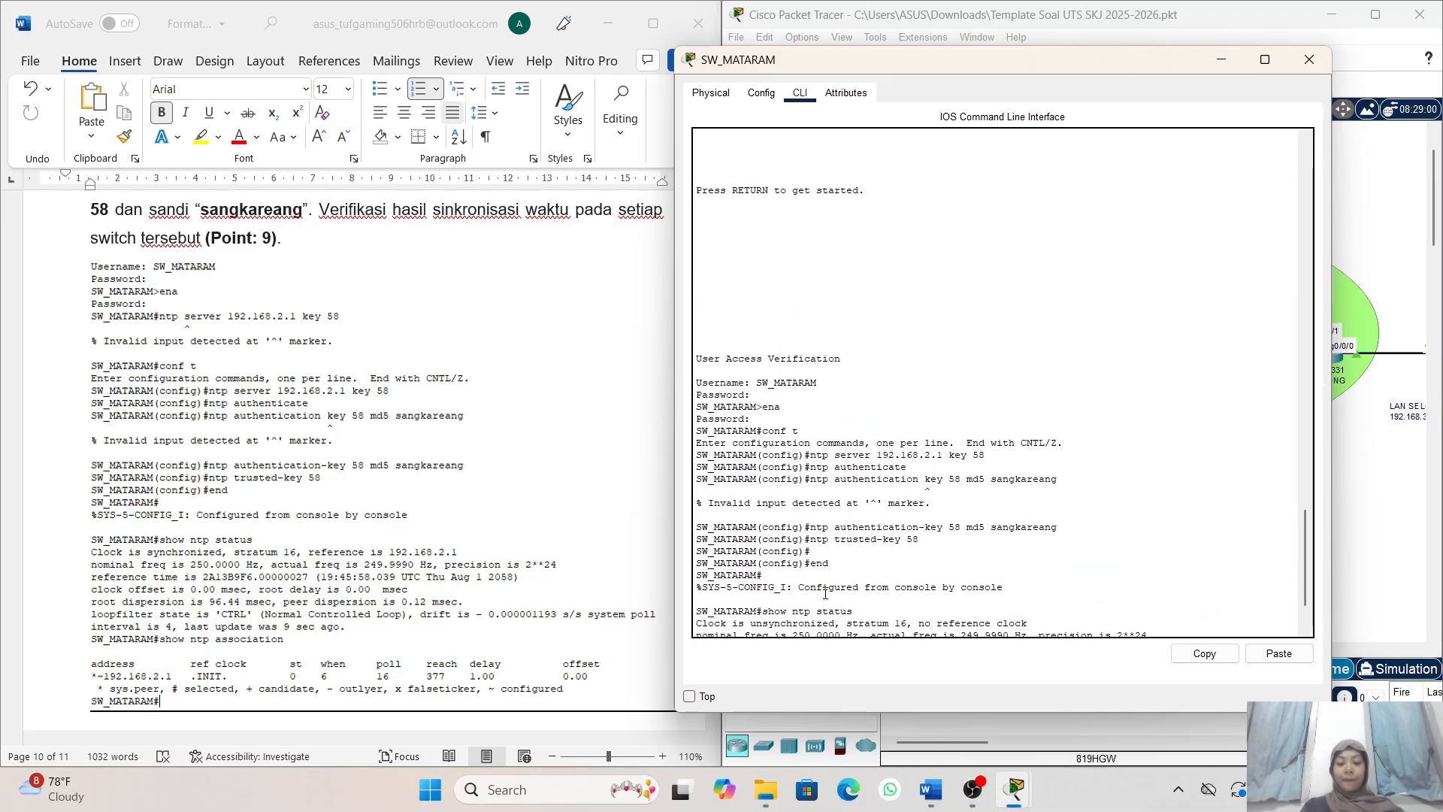
pyautogui.scroll(-2, 826, 593)
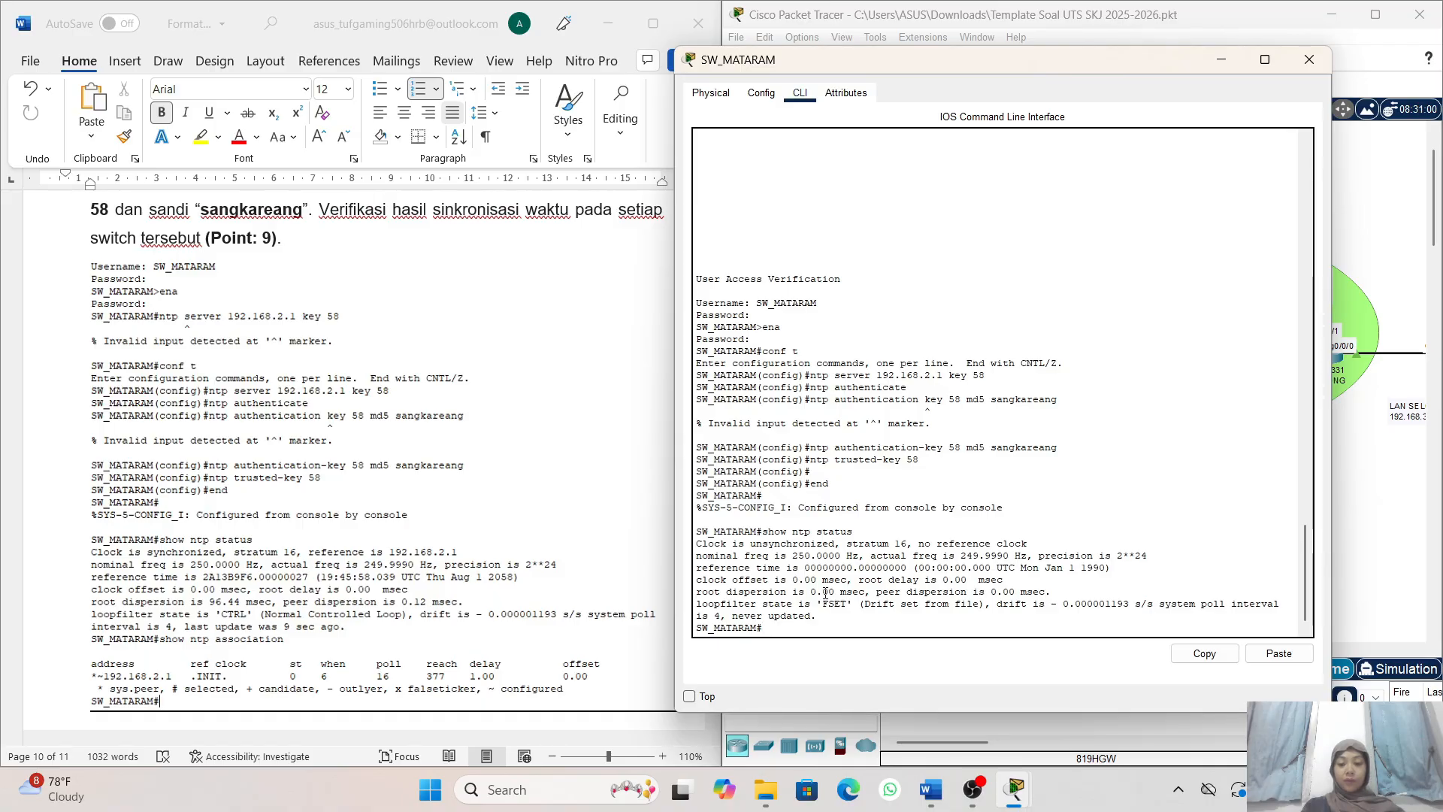
pyautogui.scroll(3, 825, 594)
pyautogui.scroll(-3, 825, 594)
# - Minimize SW_MATARAM's window and open the SELONG router's command line in the topology
pyautogui.click(1227, 60)
pyautogui.scroll(-1, 1105, 328)
pyautogui.hscroll(5, 1083, 336)
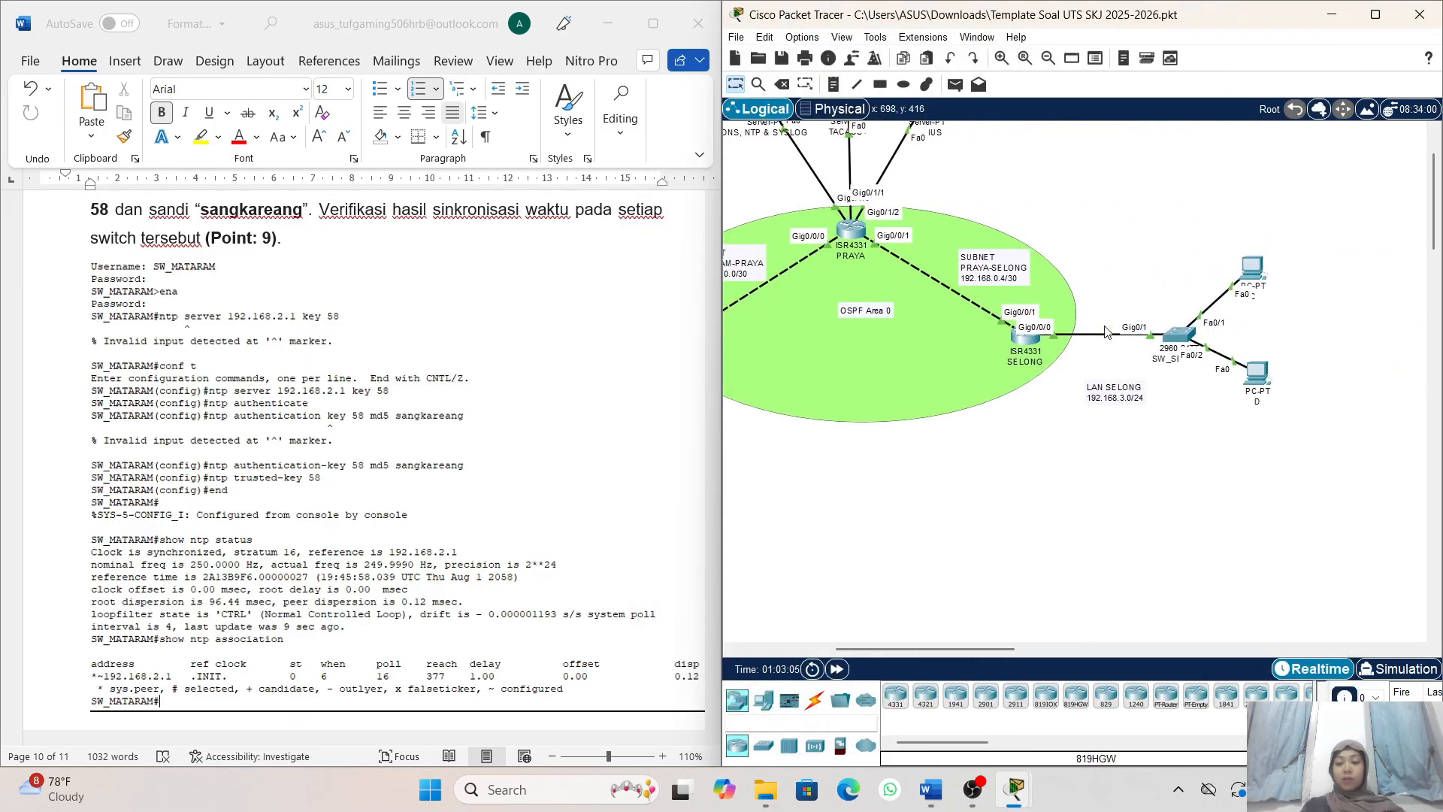
pyautogui.click(1027, 336)
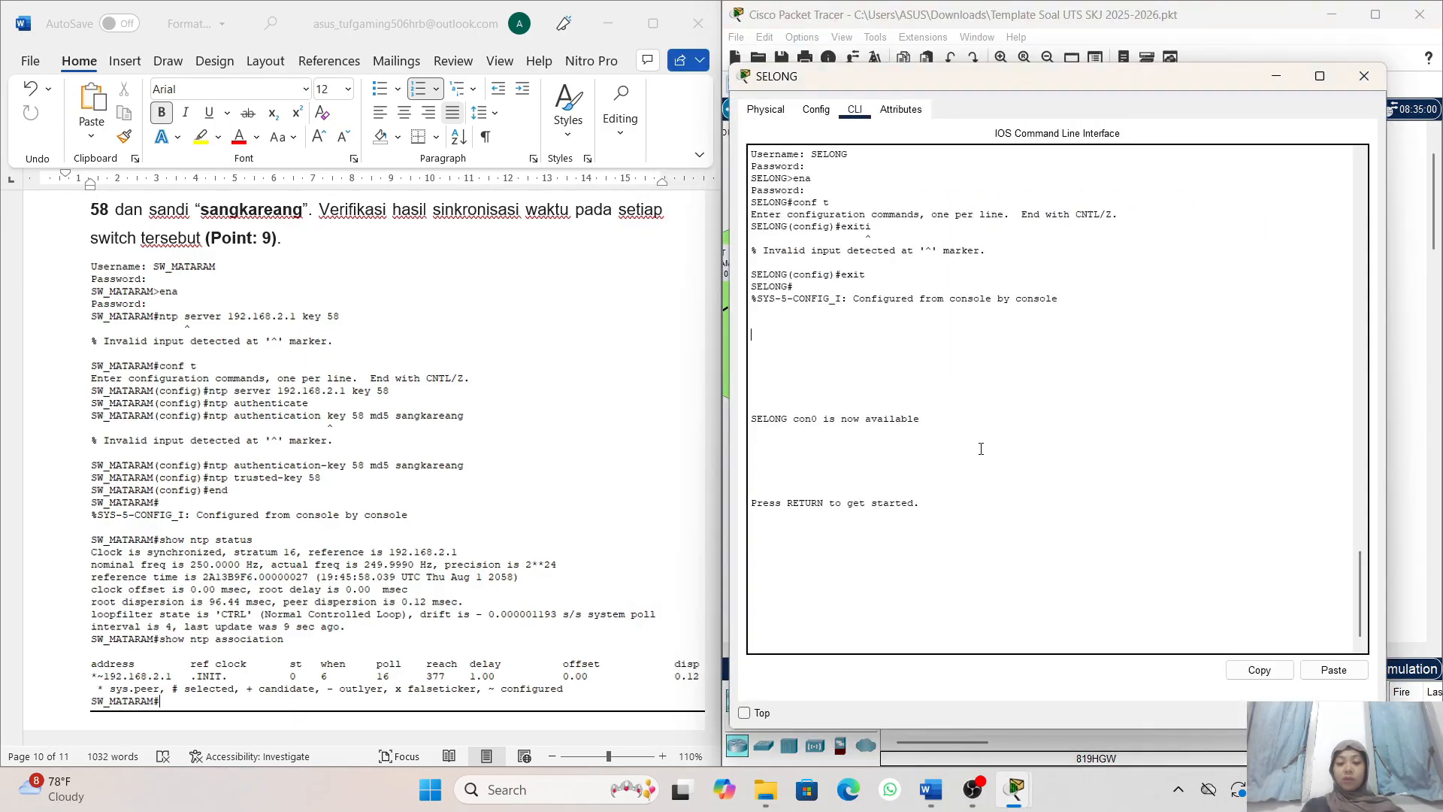
# - Try to log in to the SELONG router's console with the username SW_SELONG and the account password
pyautogui.press('Return')
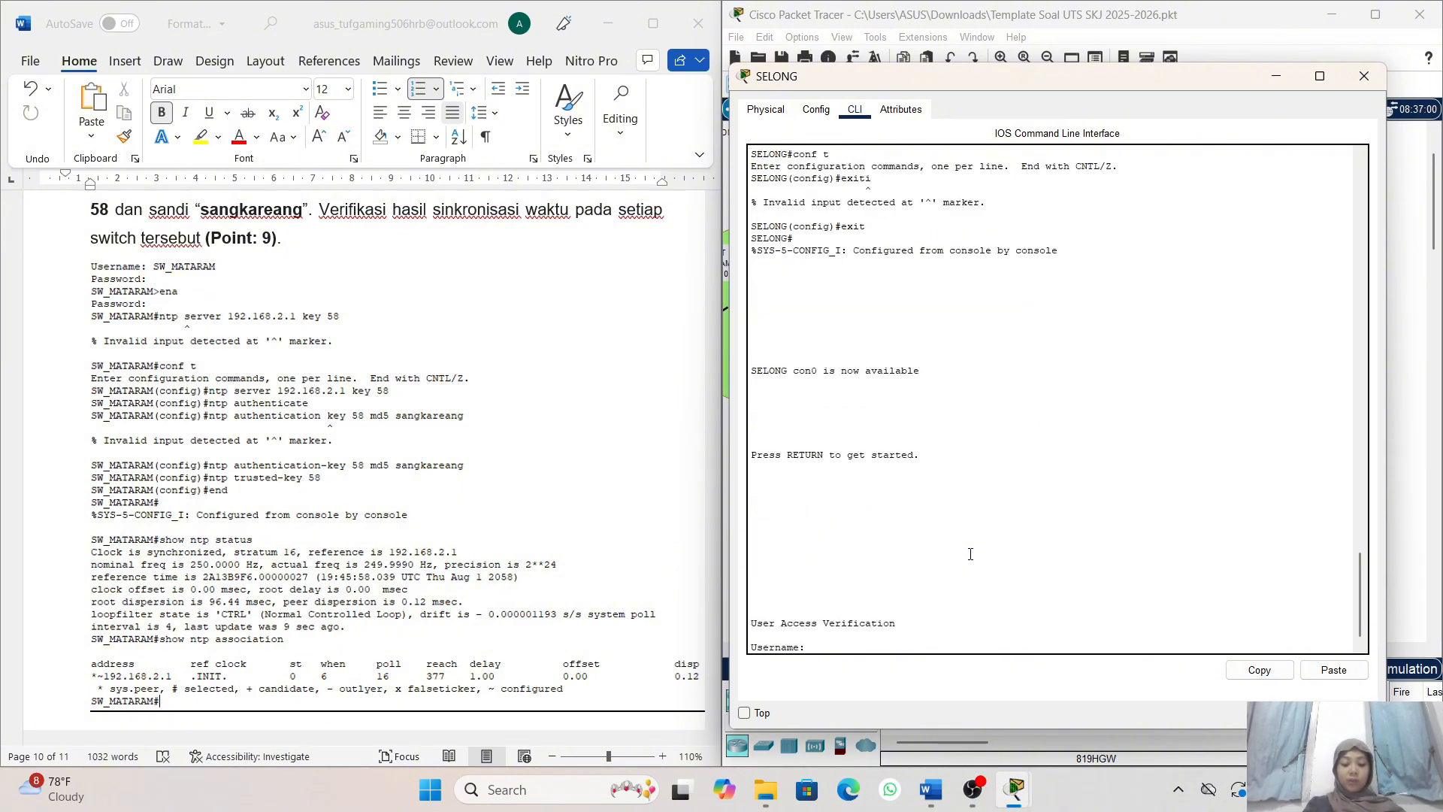
pyautogui.write('SW')
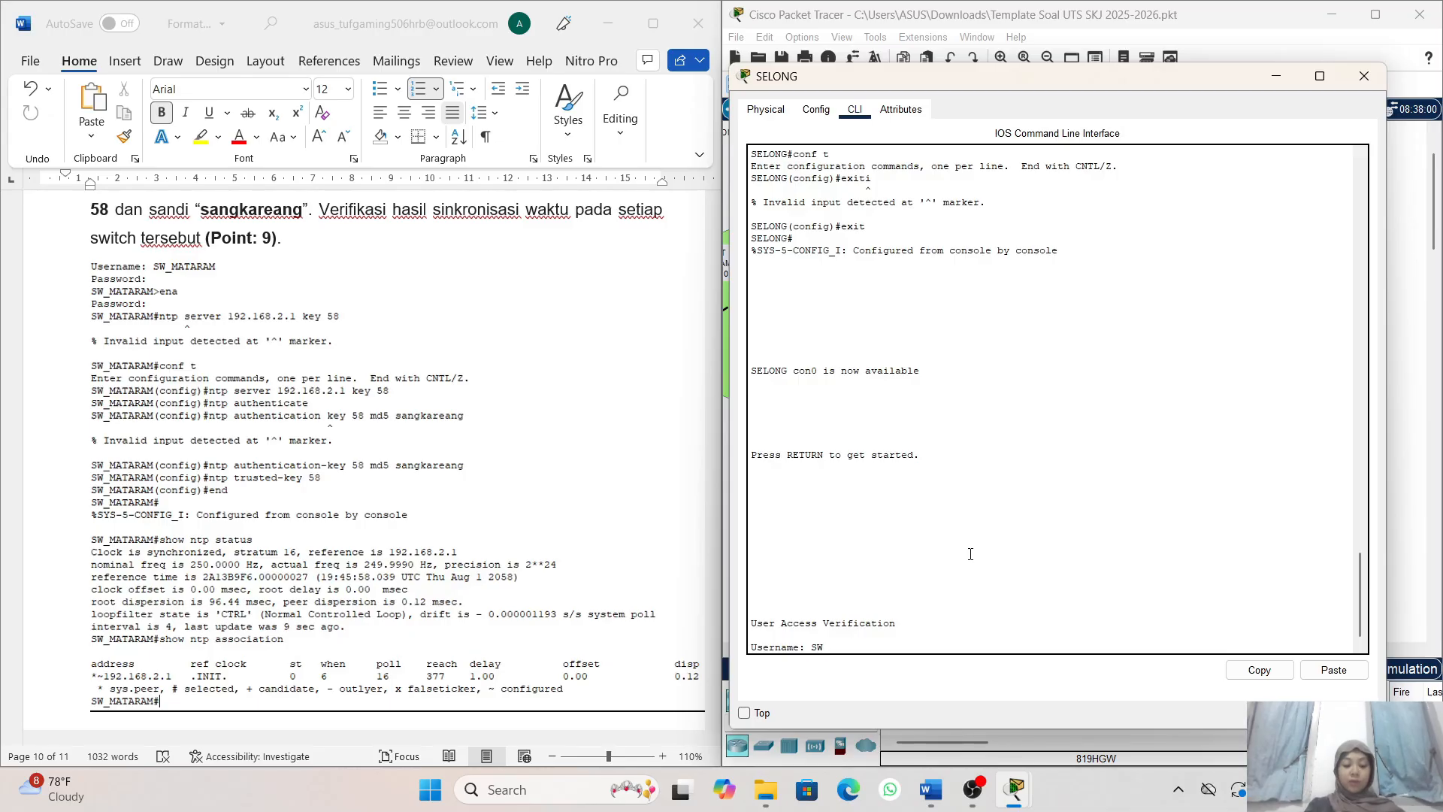
pyautogui.write('_SEL')
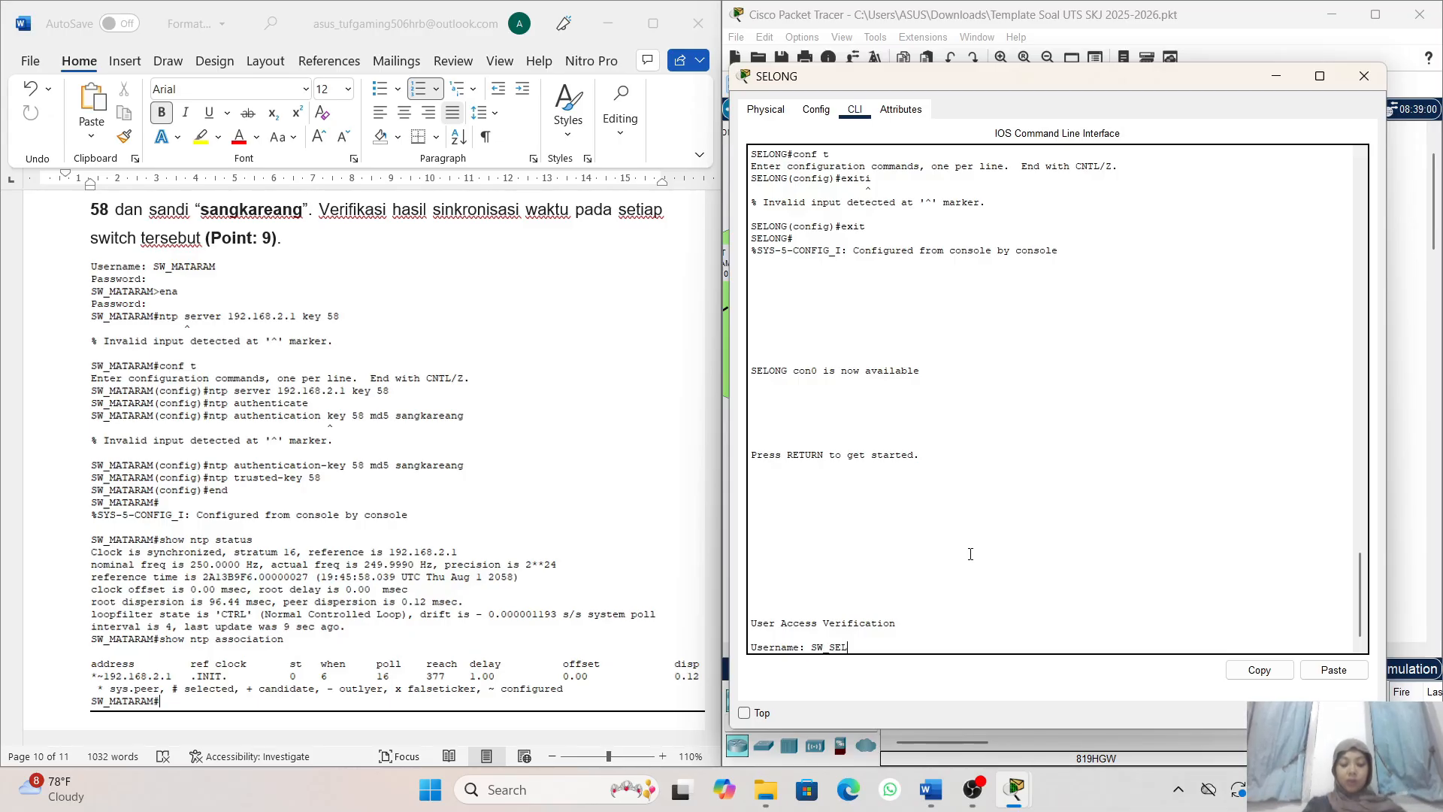
pyautogui.write('ONG')
pyautogui.press('Return')
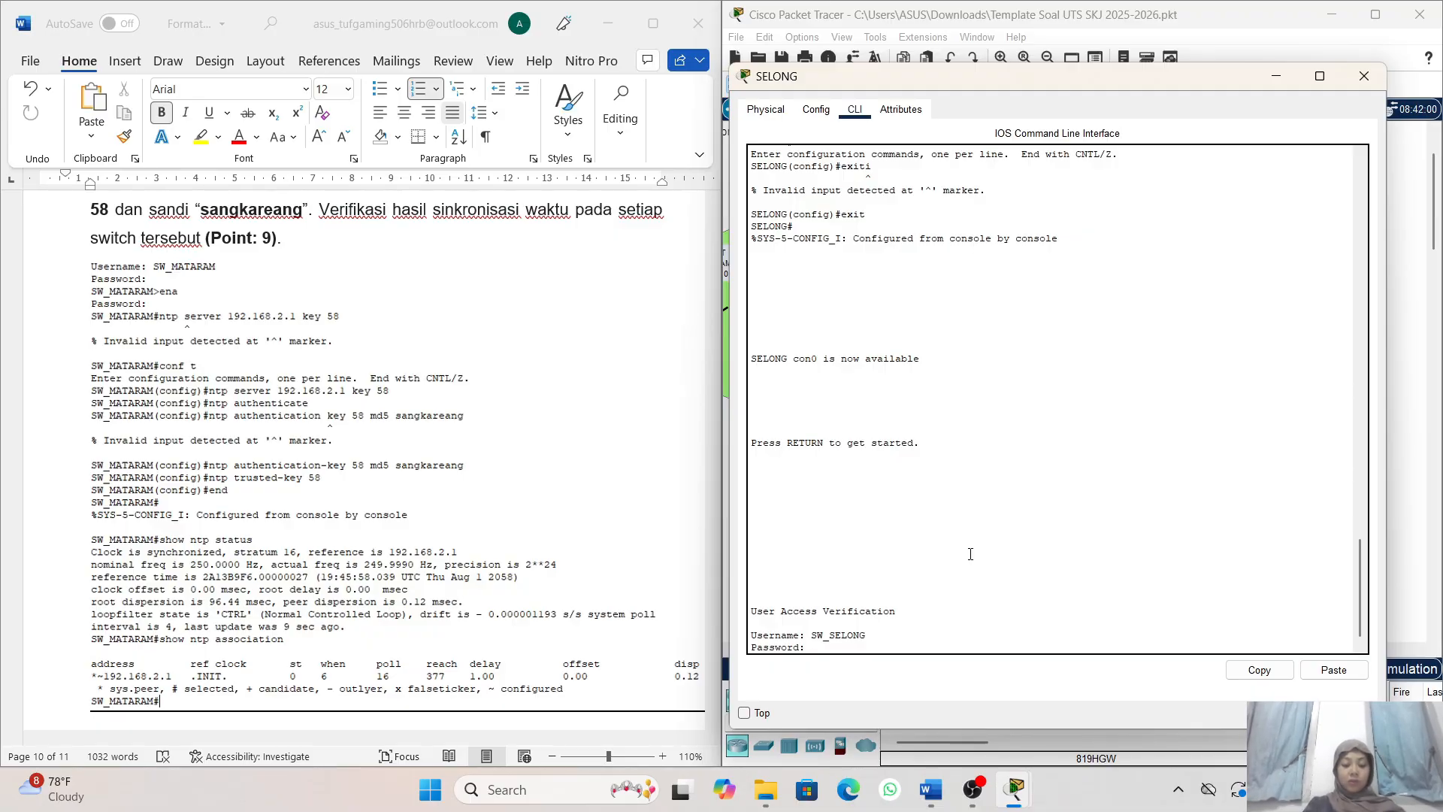
pyautogui.press('Return')
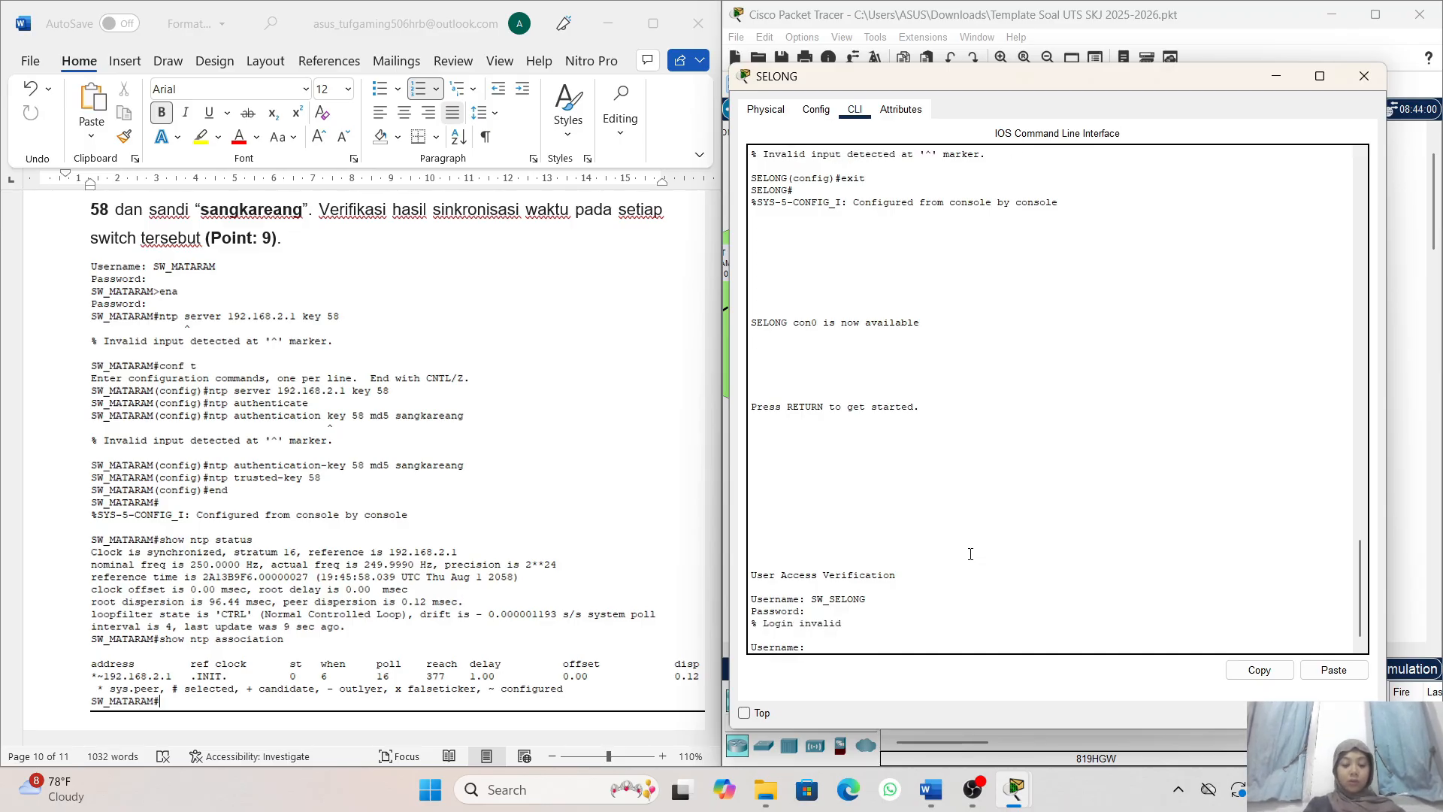
pyautogui.write('SW')
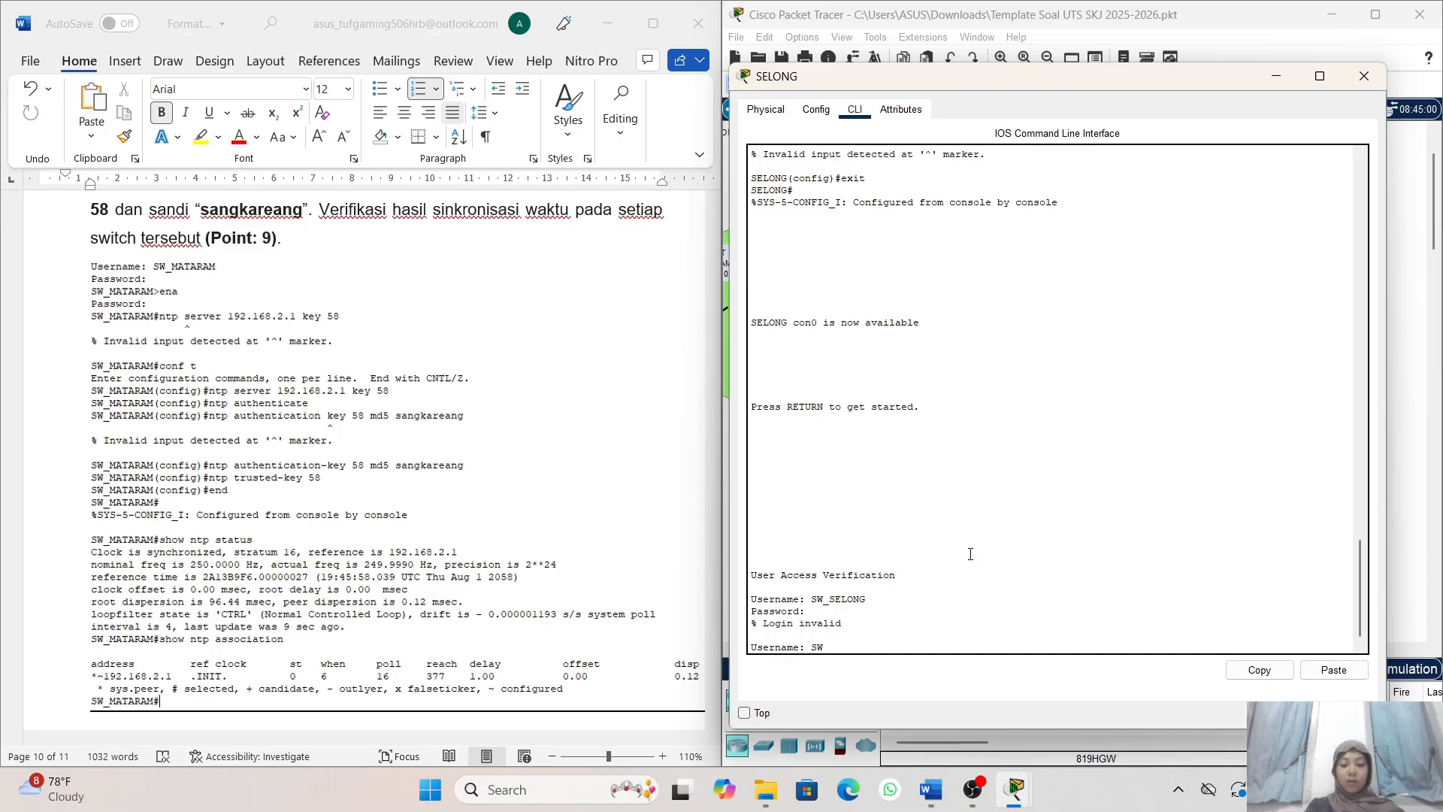
pyautogui.write('_SE')
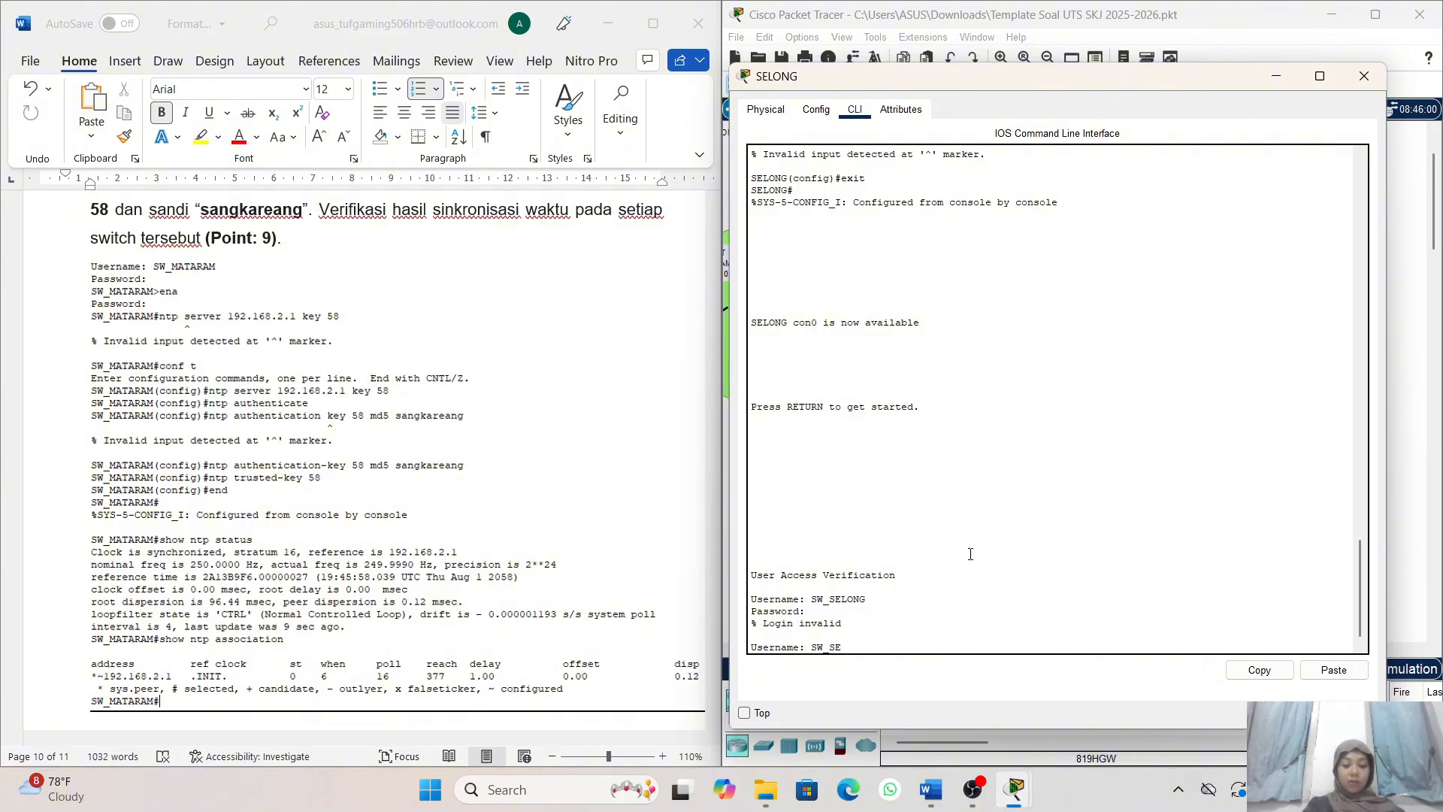
pyautogui.write('LONG')
pyautogui.press('Return')
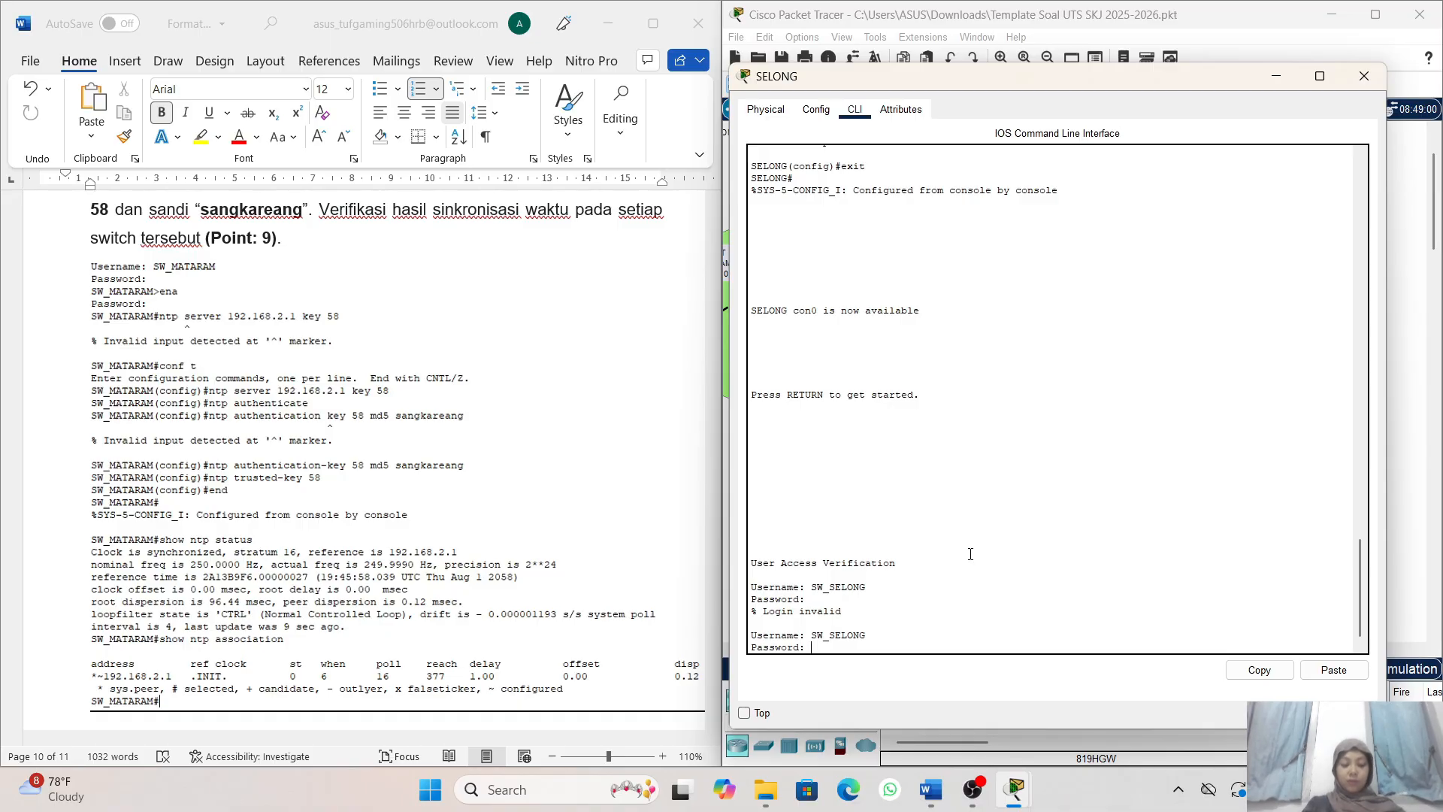
pyautogui.press('Return')
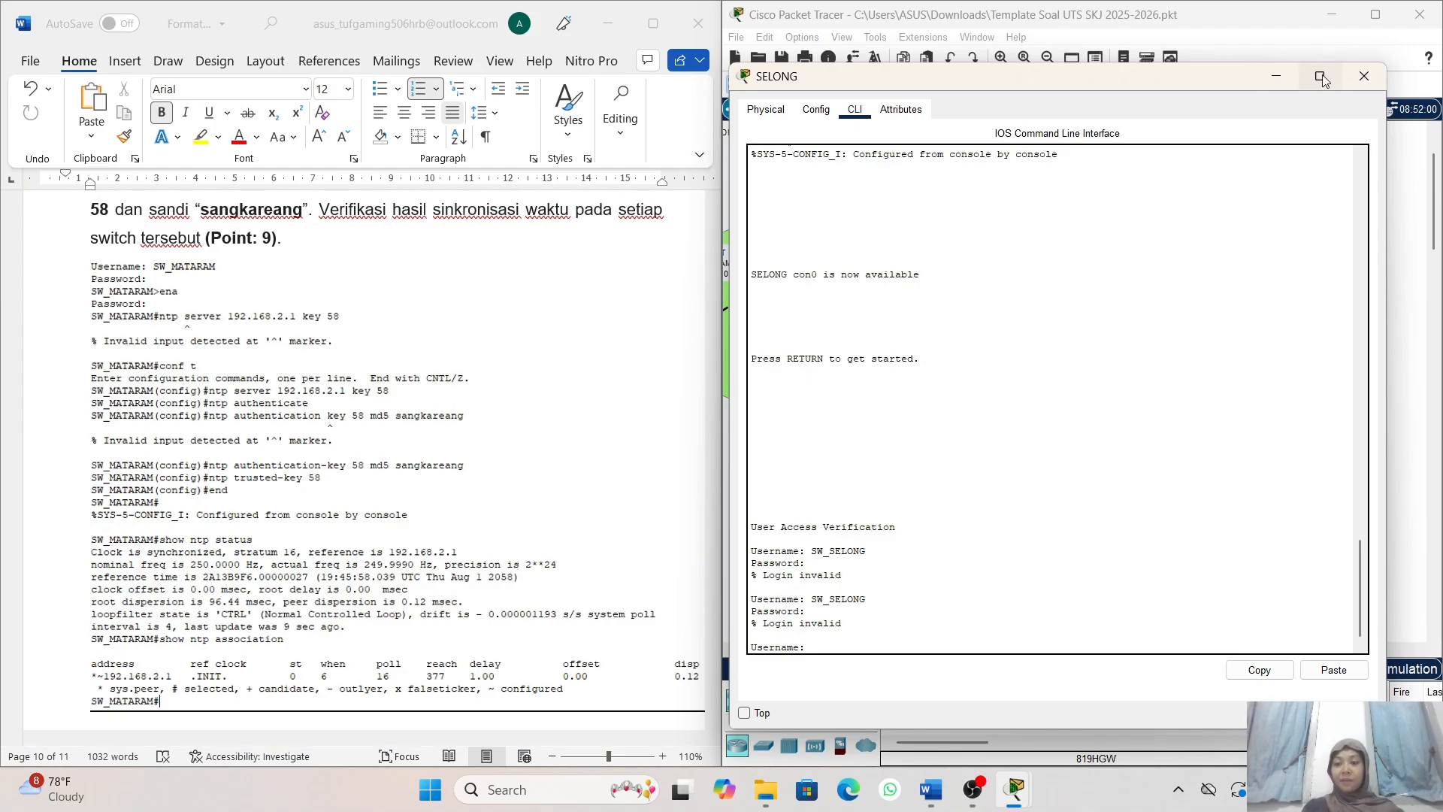
# - Close the SELONG router's window, open the SW_SELONG switch's command line, and end its open session with exit
pyautogui.click(1355, 79)
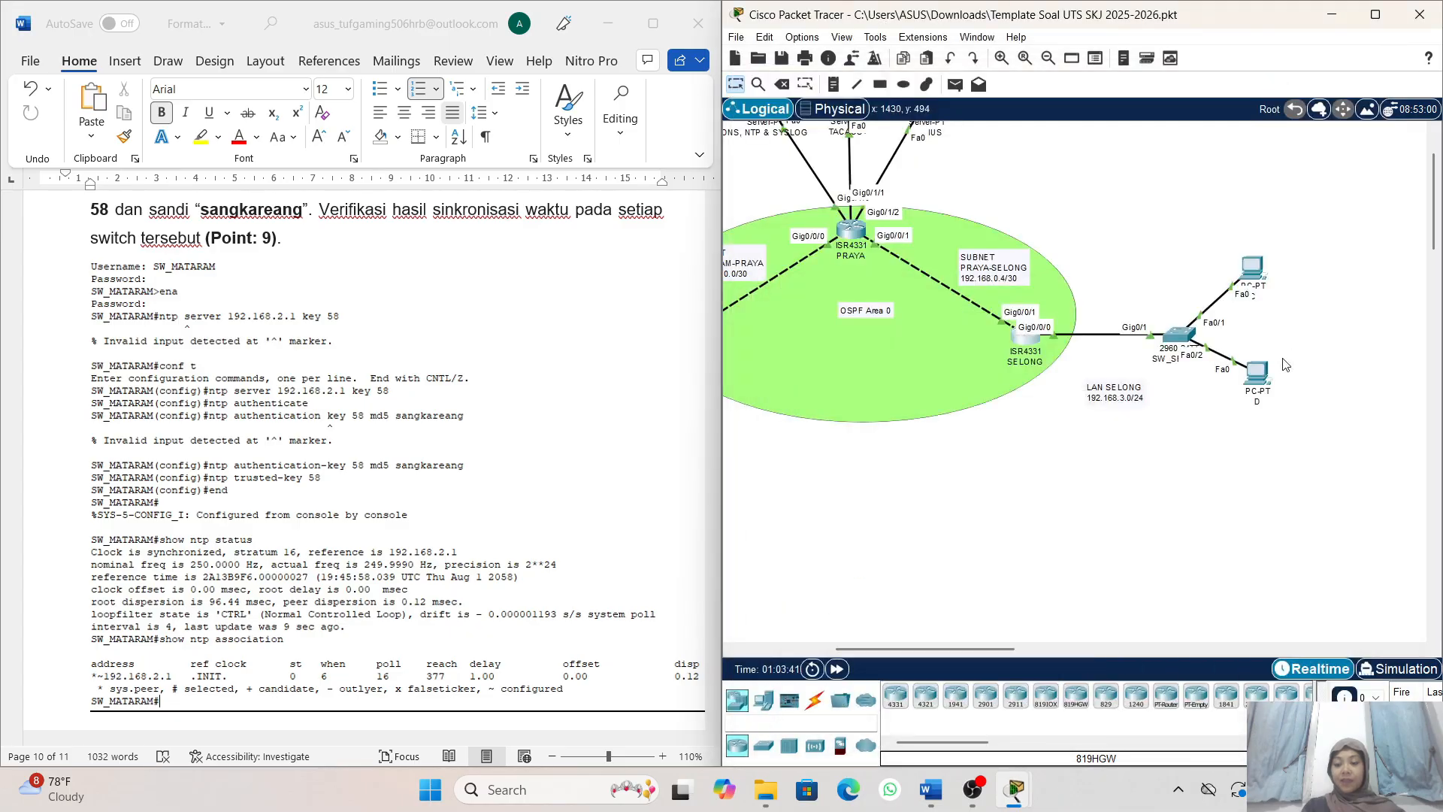
pyautogui.click(1103, 337)
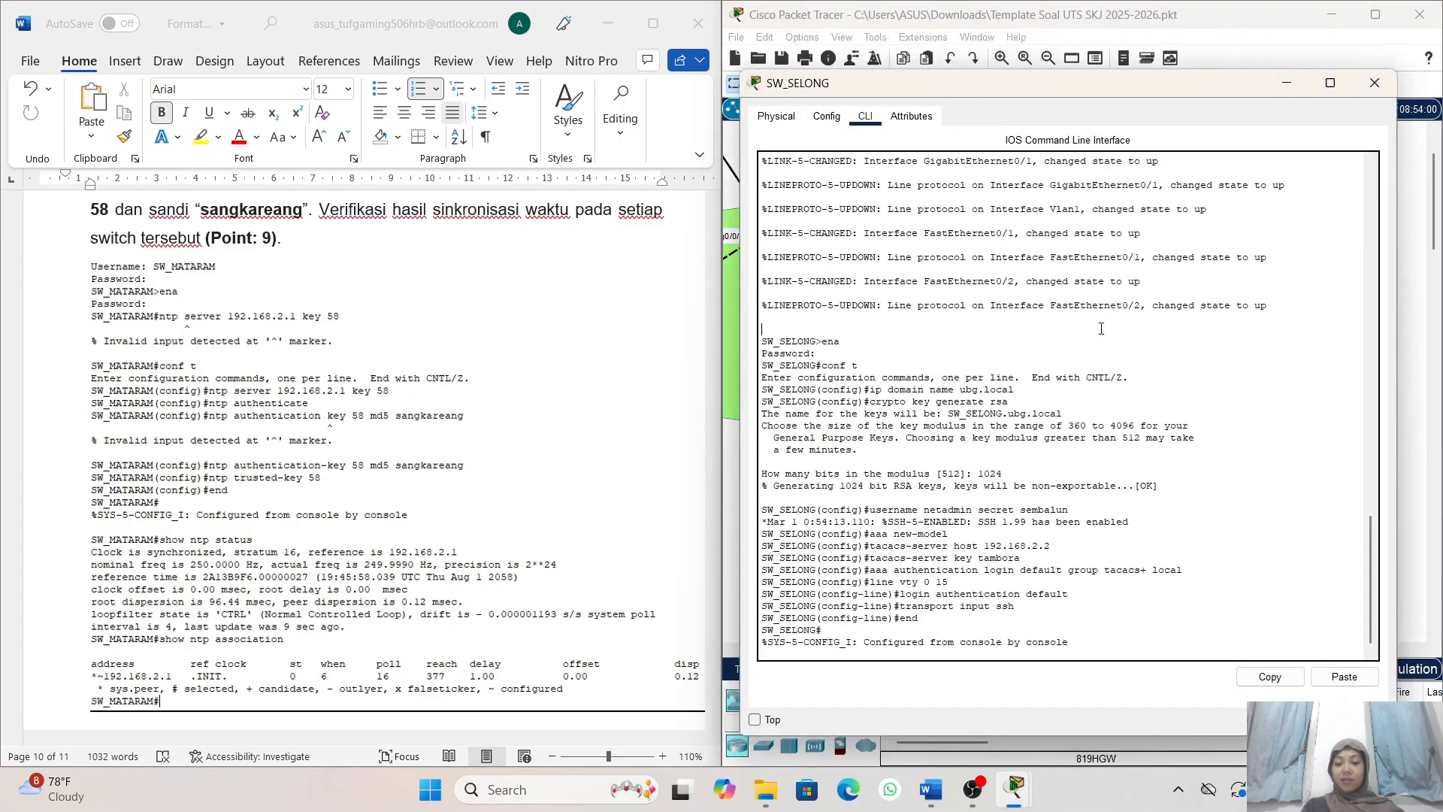
pyautogui.press('Return')
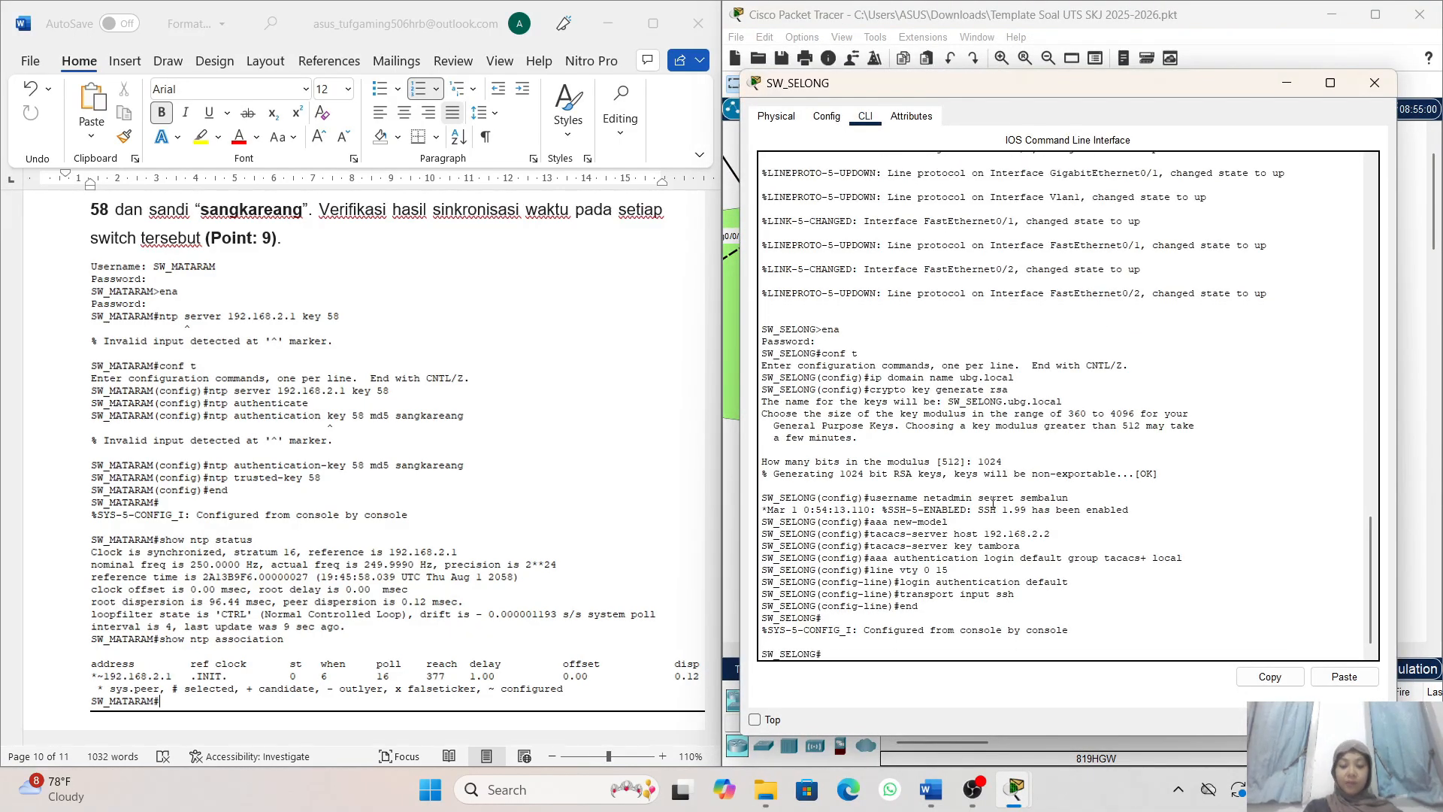
pyautogui.write('EXIT')
pyautogui.press('Return')
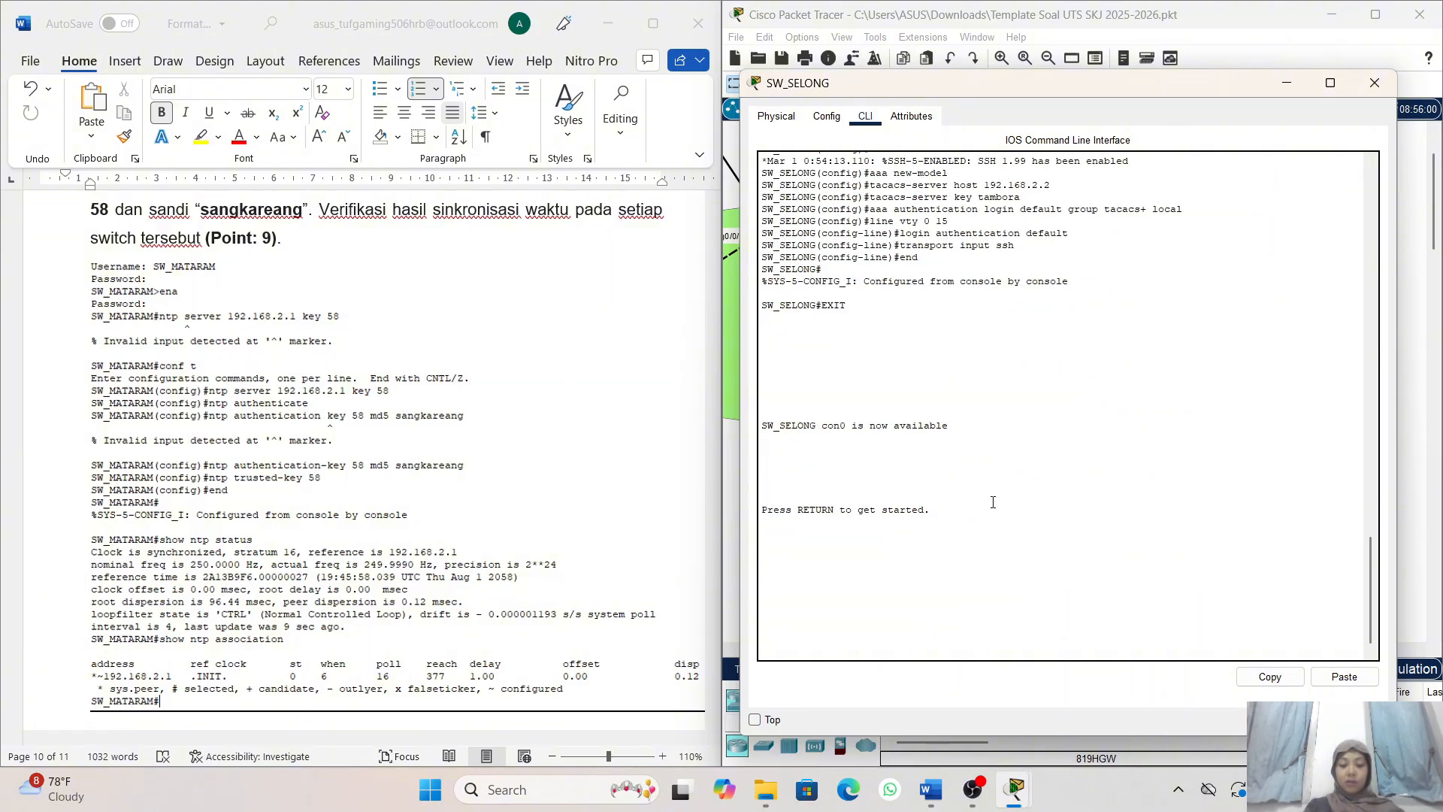
# - Log in to SW_SELONG's console with the username SW_SELONG and the account password
pyautogui.press('Return')
pyautogui.write('A')
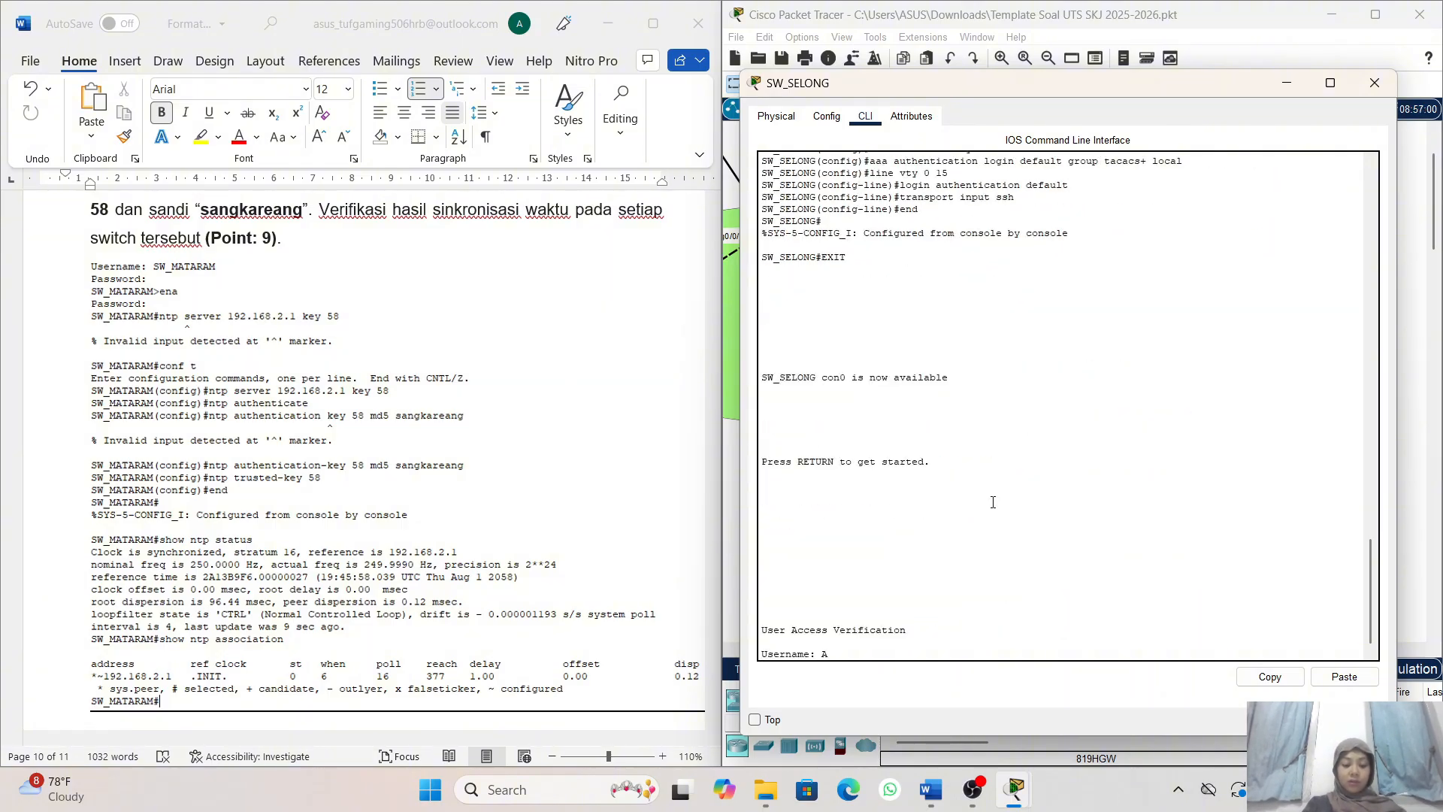
pyautogui.press('BackSpace')
pyautogui.write('SW')
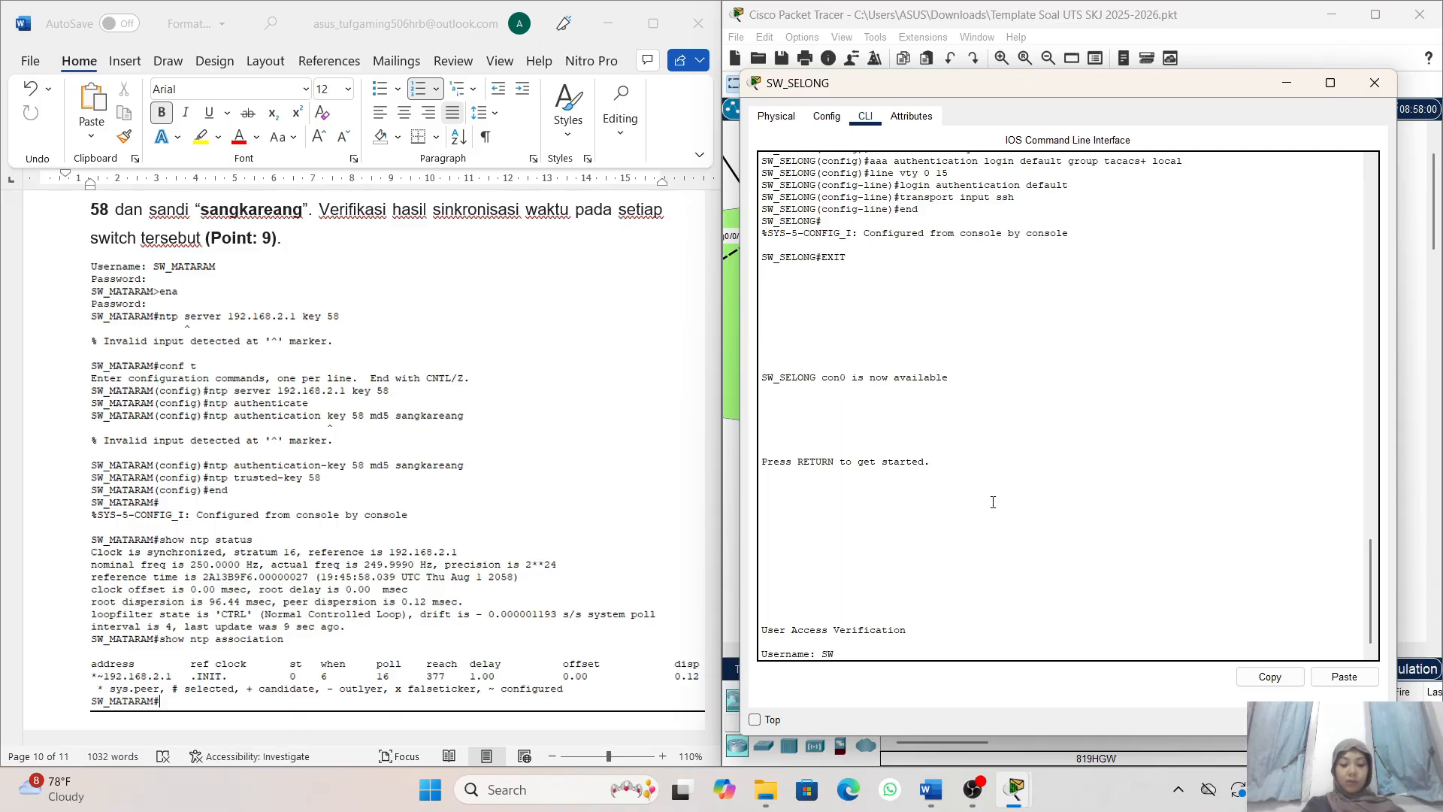
pyautogui.write('_')
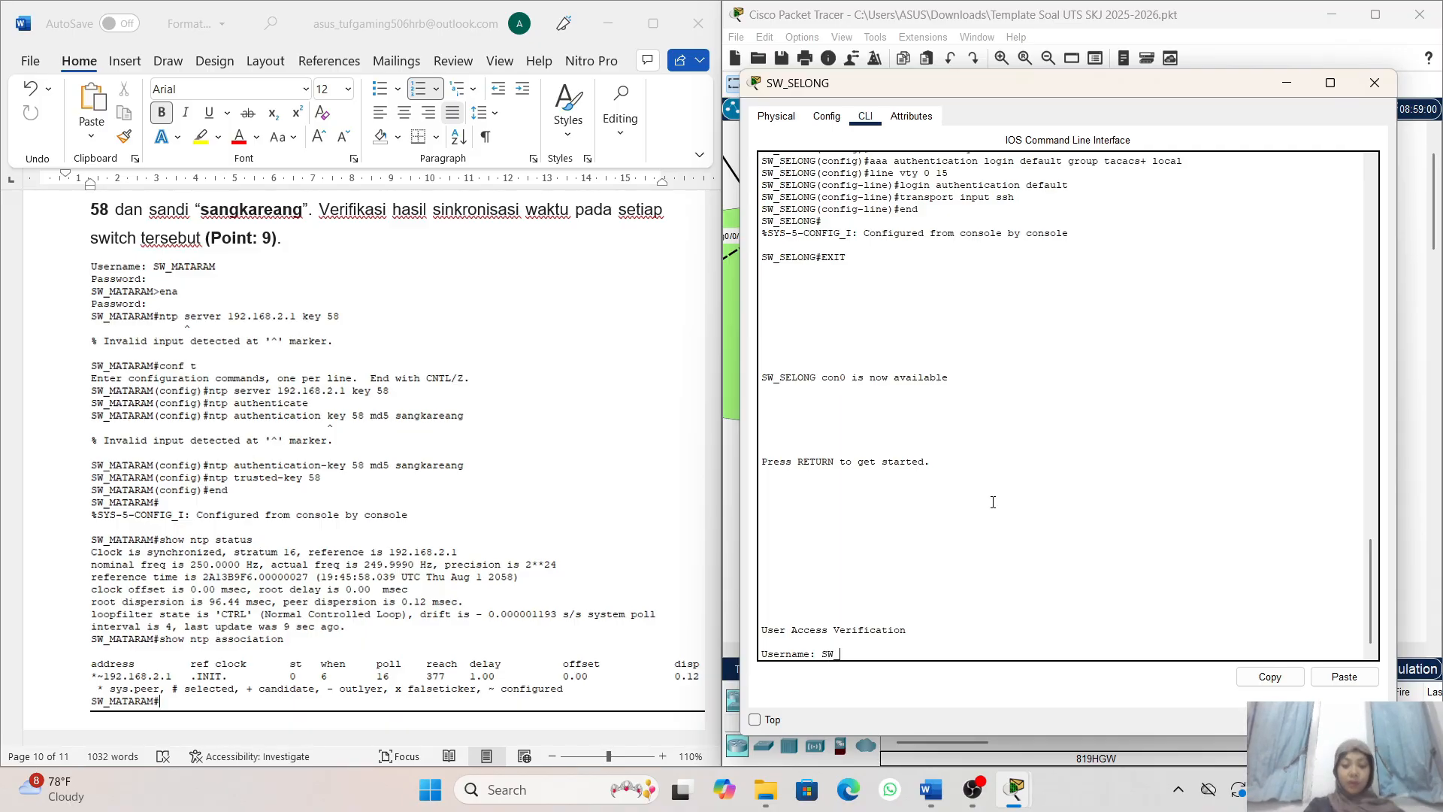
pyautogui.write('SELONG')
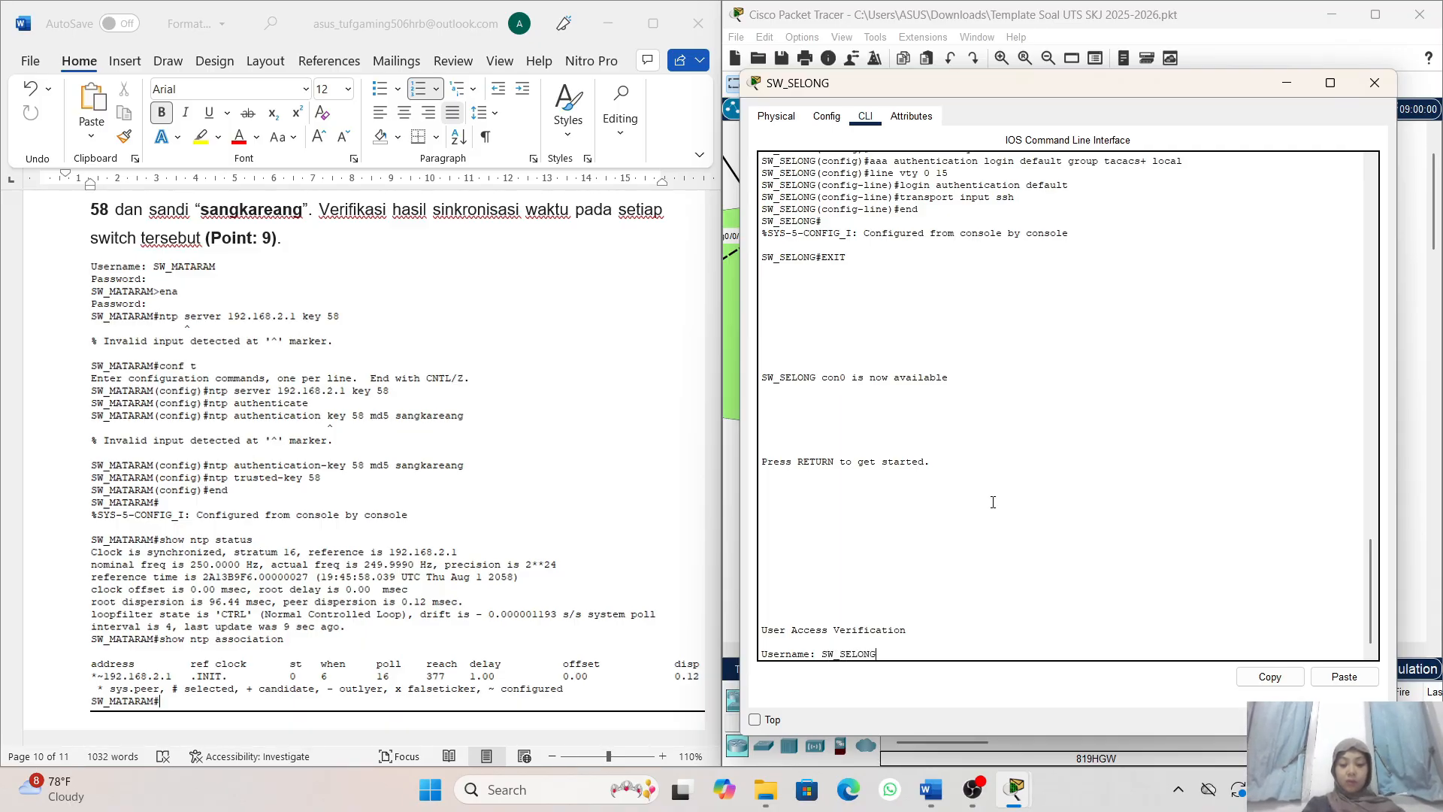
pyautogui.press('Return')
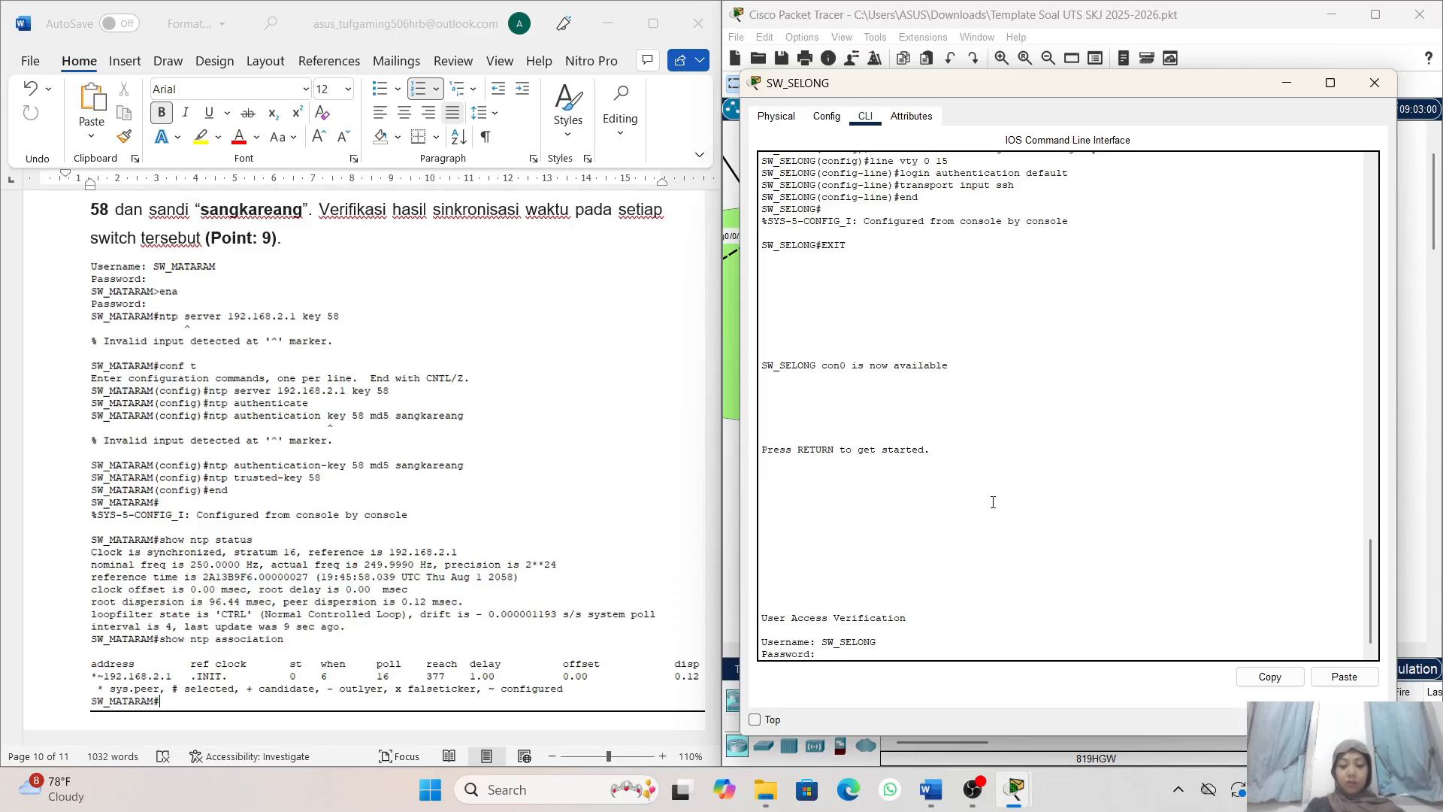
pyautogui.press('Return')
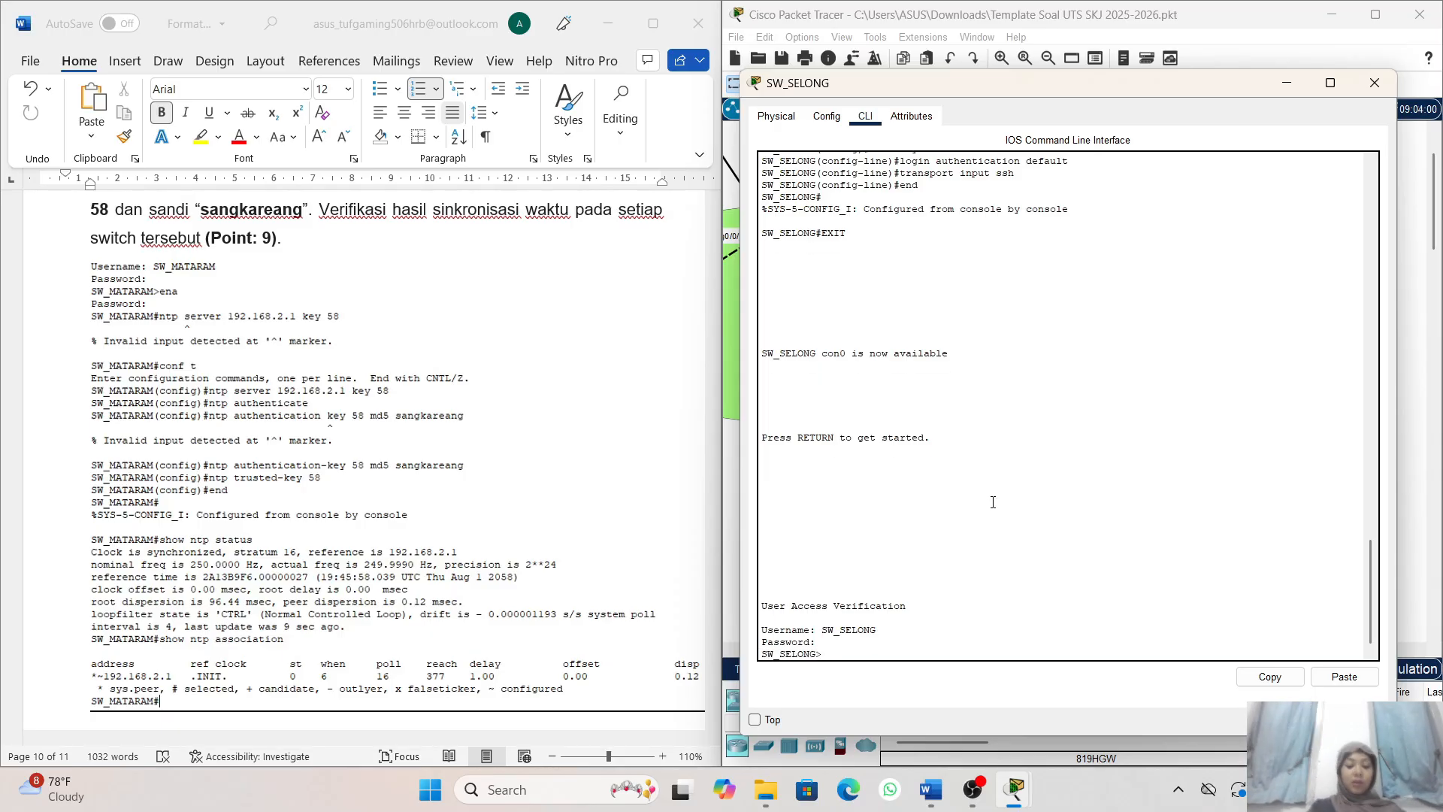
# - Enter privileged mode on SW_SELONG with ena and the enable password, and start global configuration with conf t
pyautogui.write('ena')
pyautogui.press('Return')
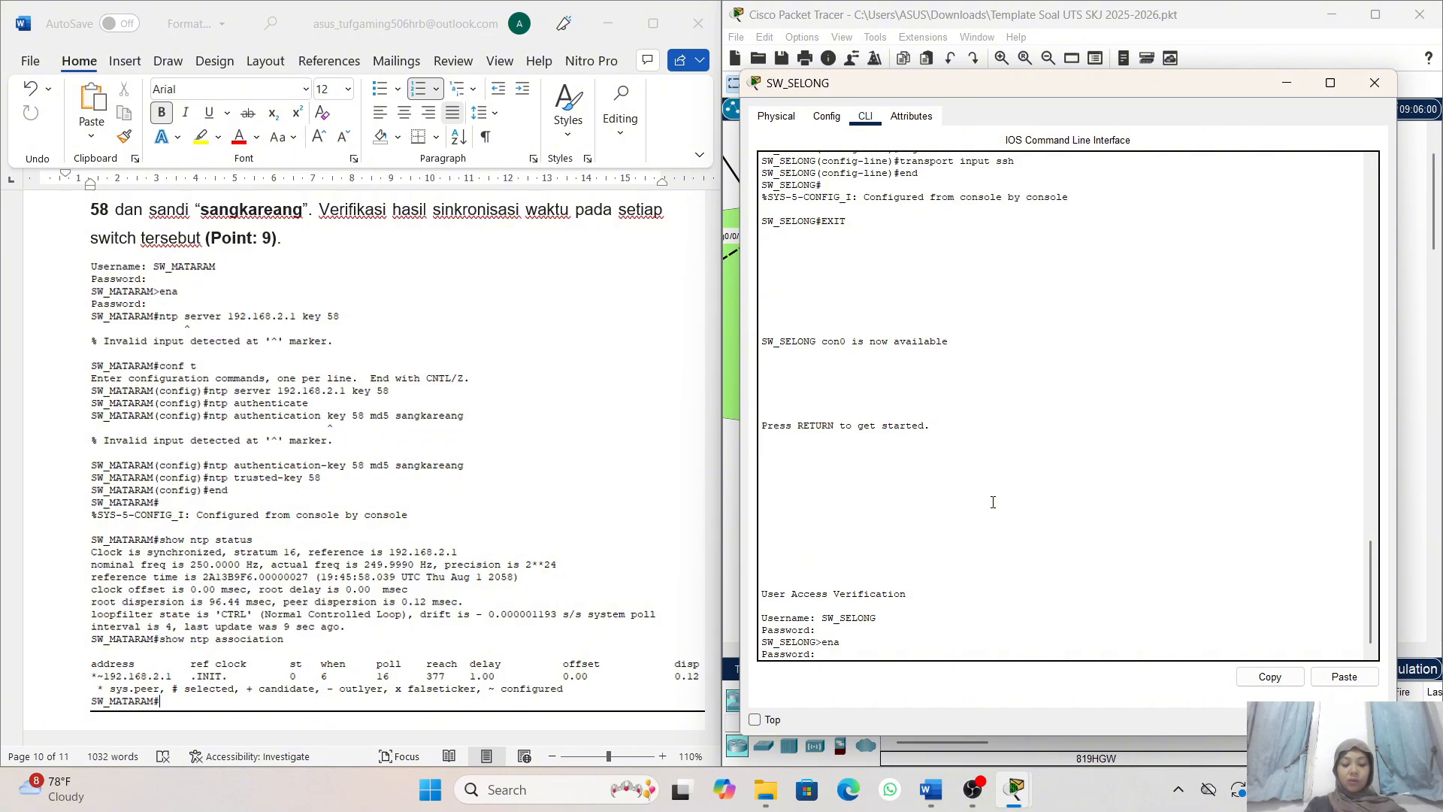
pyautogui.press('Return')
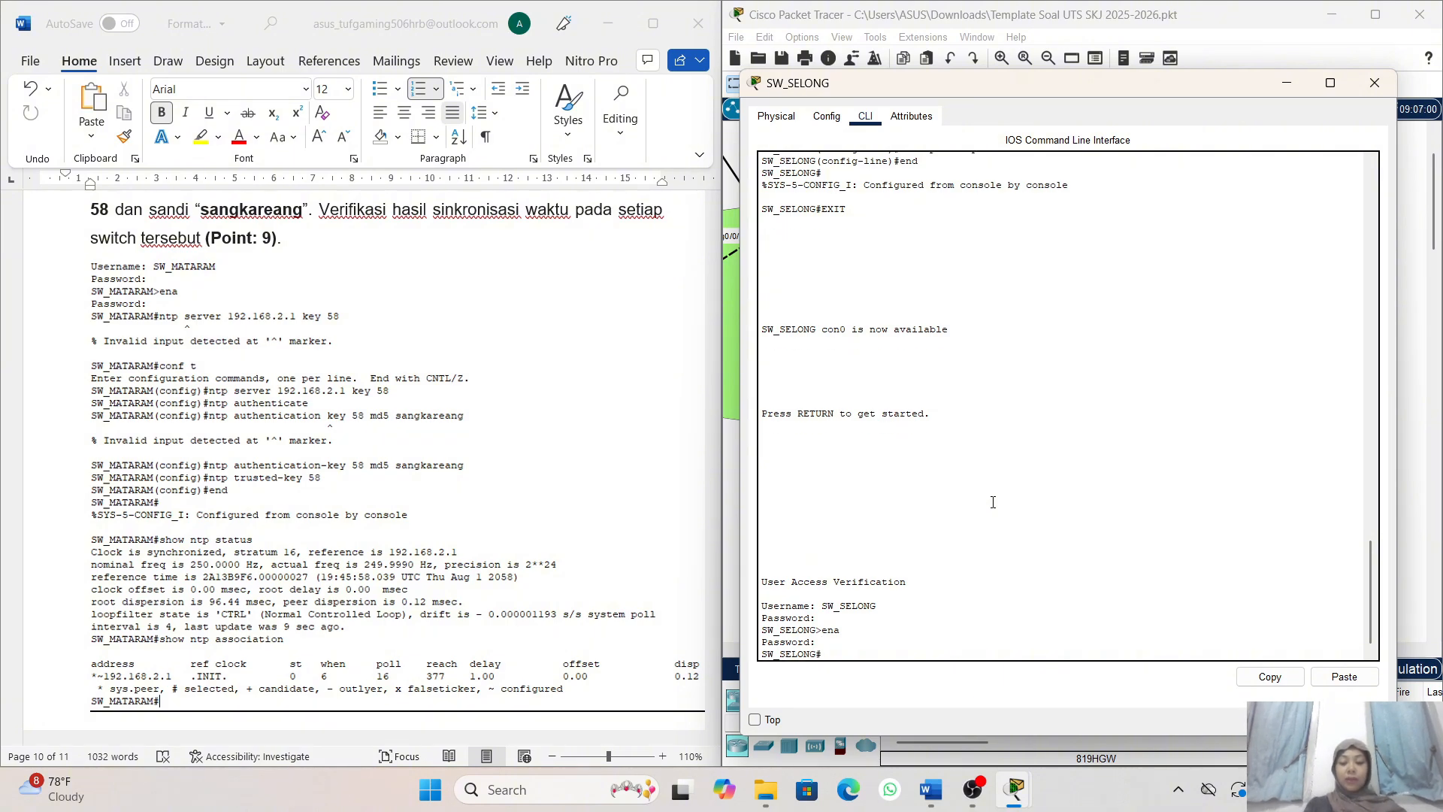
pyautogui.write('c')
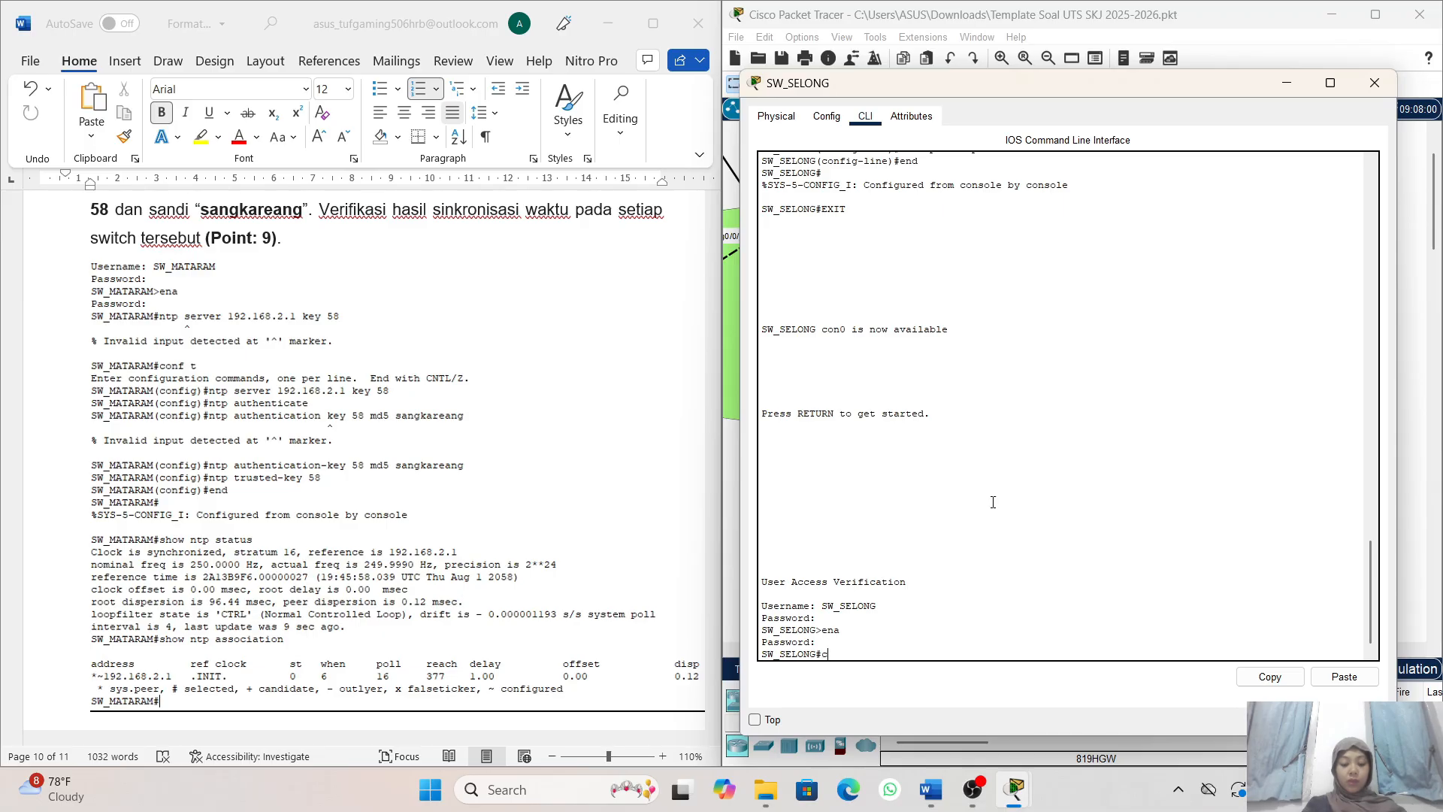
pyautogui.write('onf t')
pyautogui.press('Return')
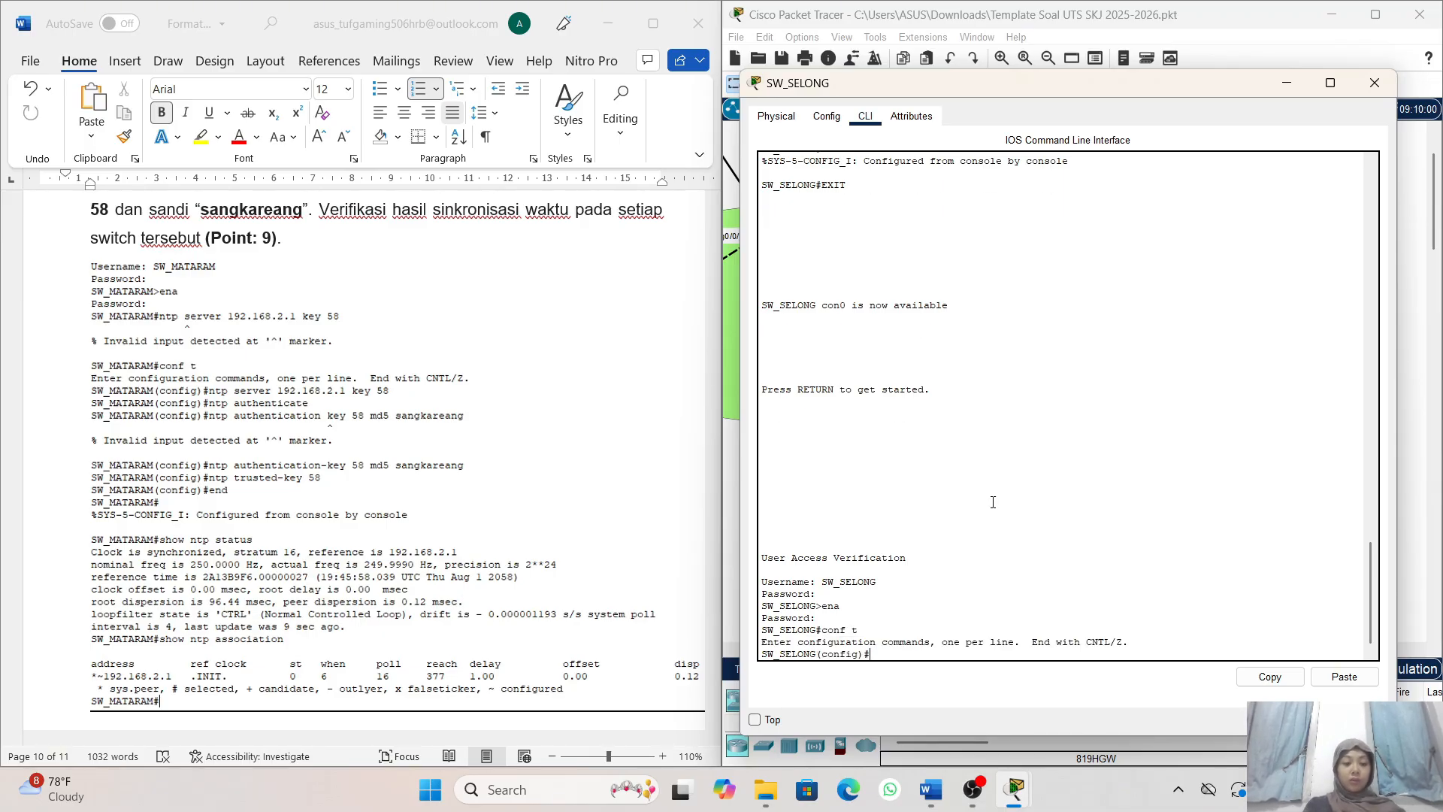
# - Set SW_SELONG's NTP server with the command ntp server 192.168.2.1 key 58
pyautogui.write('nt')
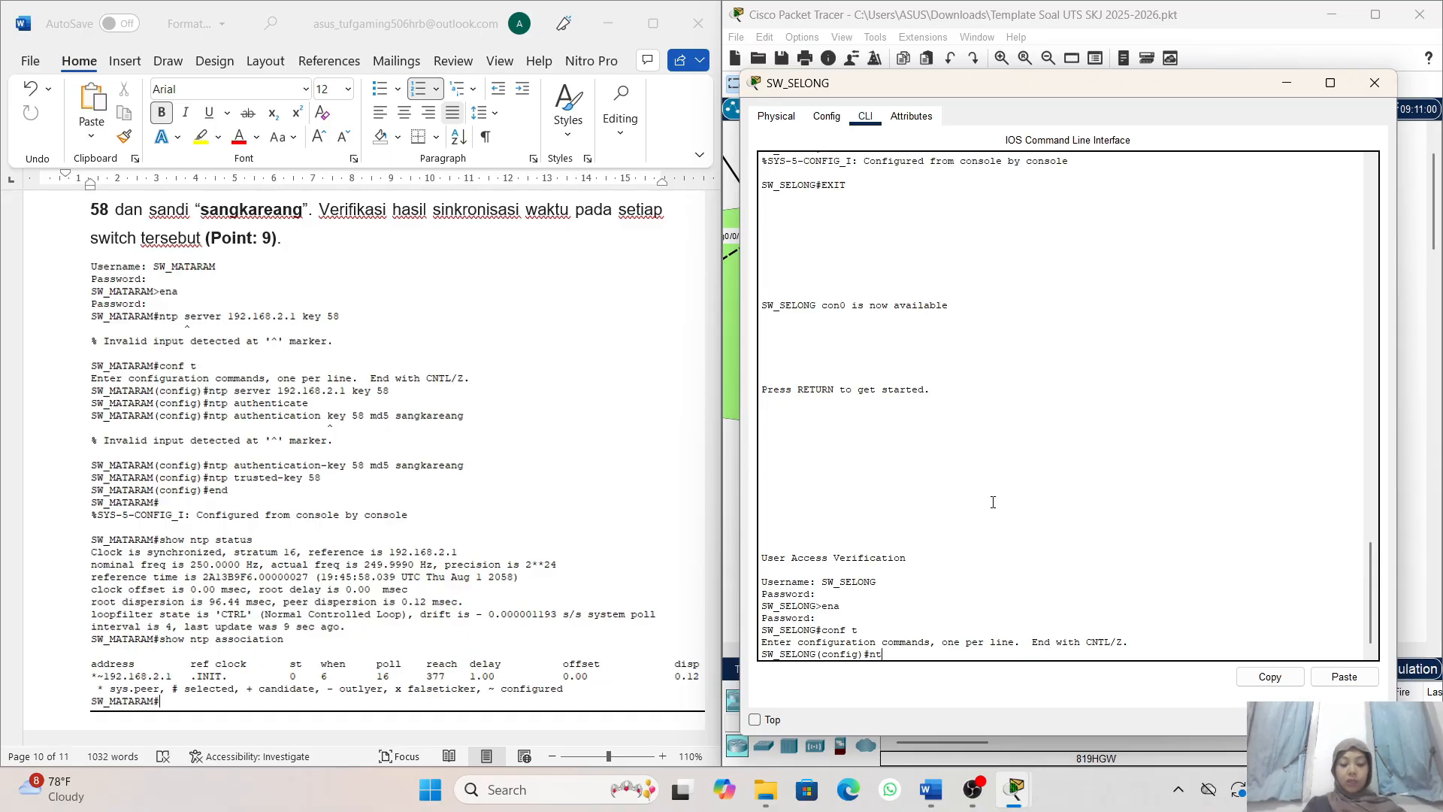
pyautogui.write('p serb')
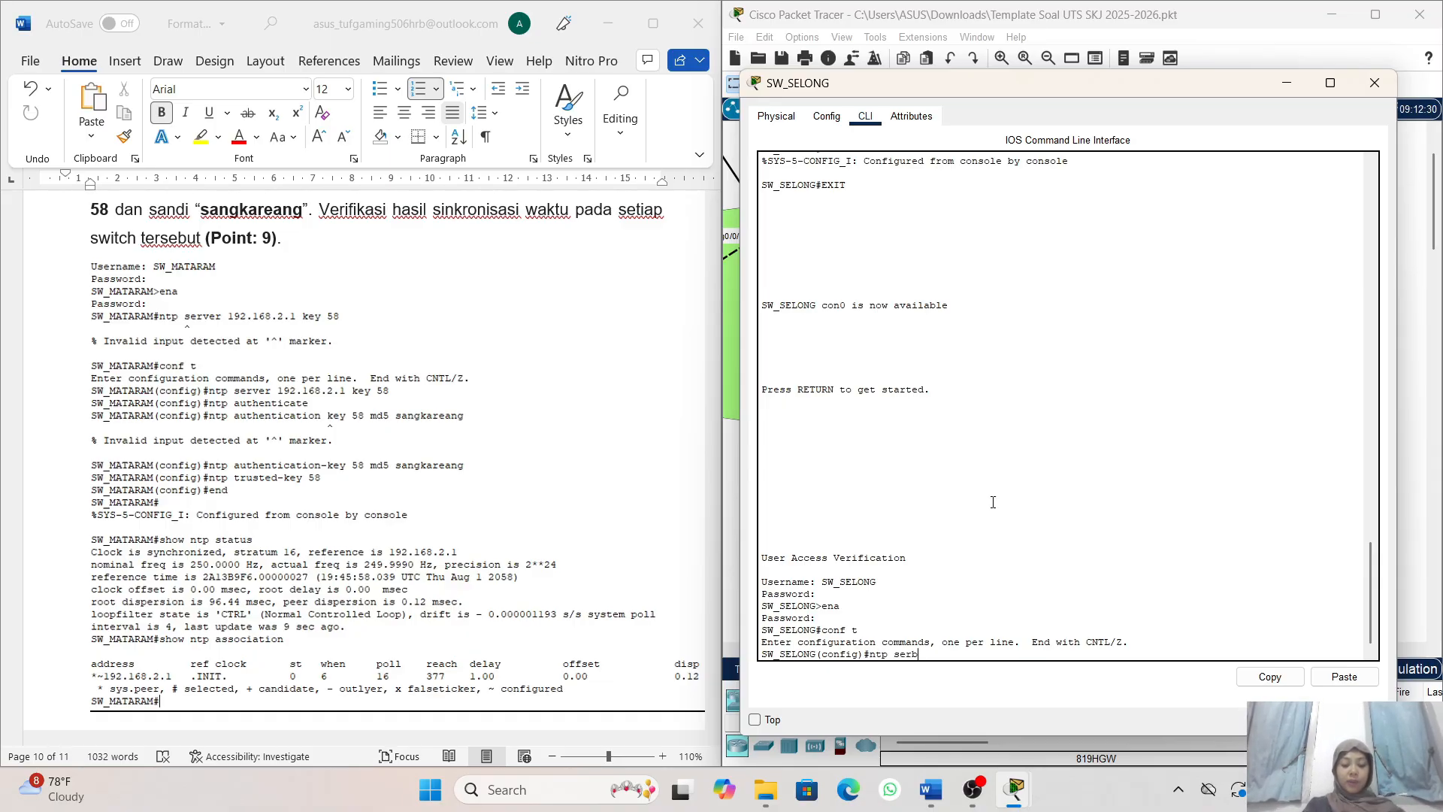
pyautogui.press('BackSpace')
pyautogui.write('ver')
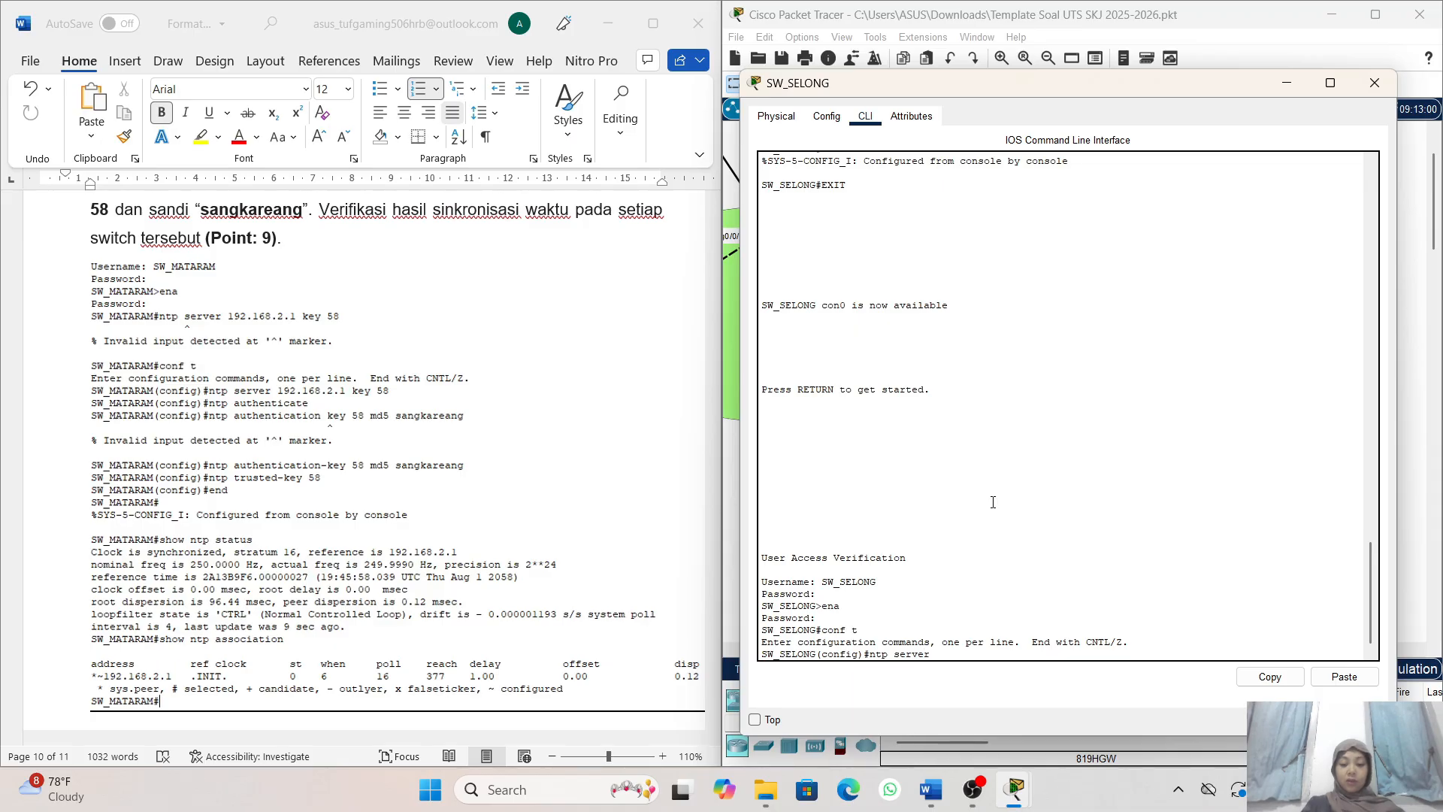
pyautogui.write(' 192.1')
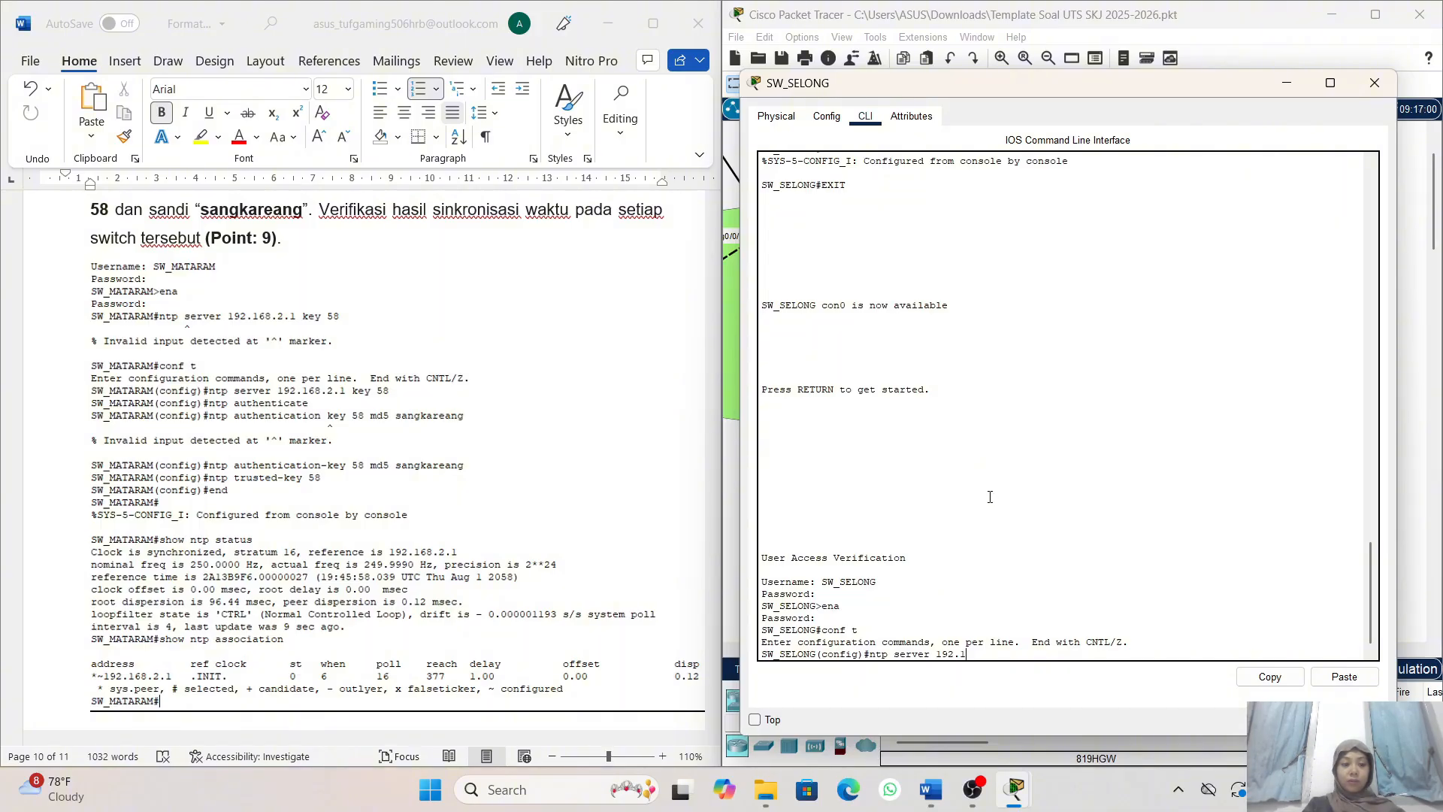
pyautogui.scroll(1, 643, 457)
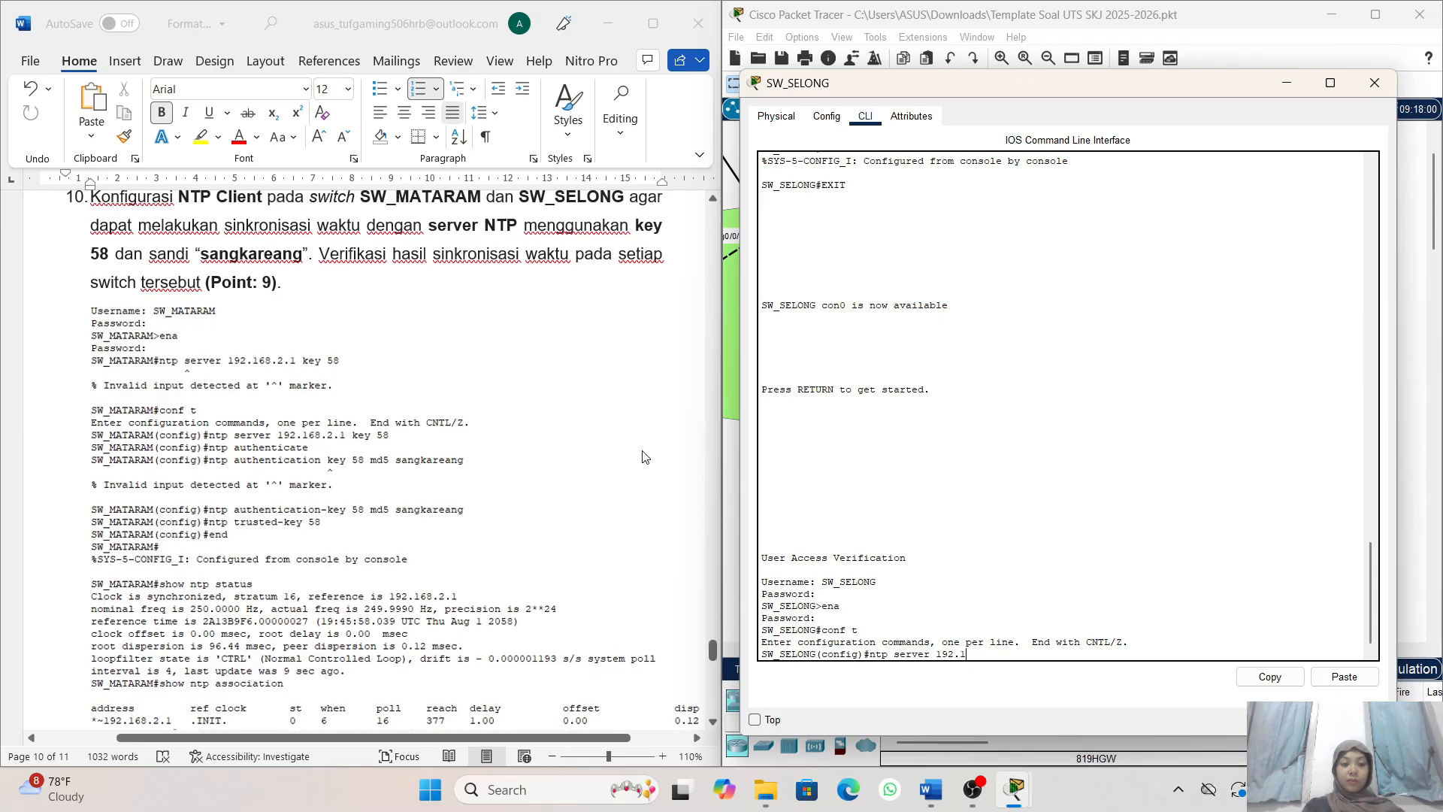
pyautogui.scroll(-1, 643, 456)
pyautogui.write('68')
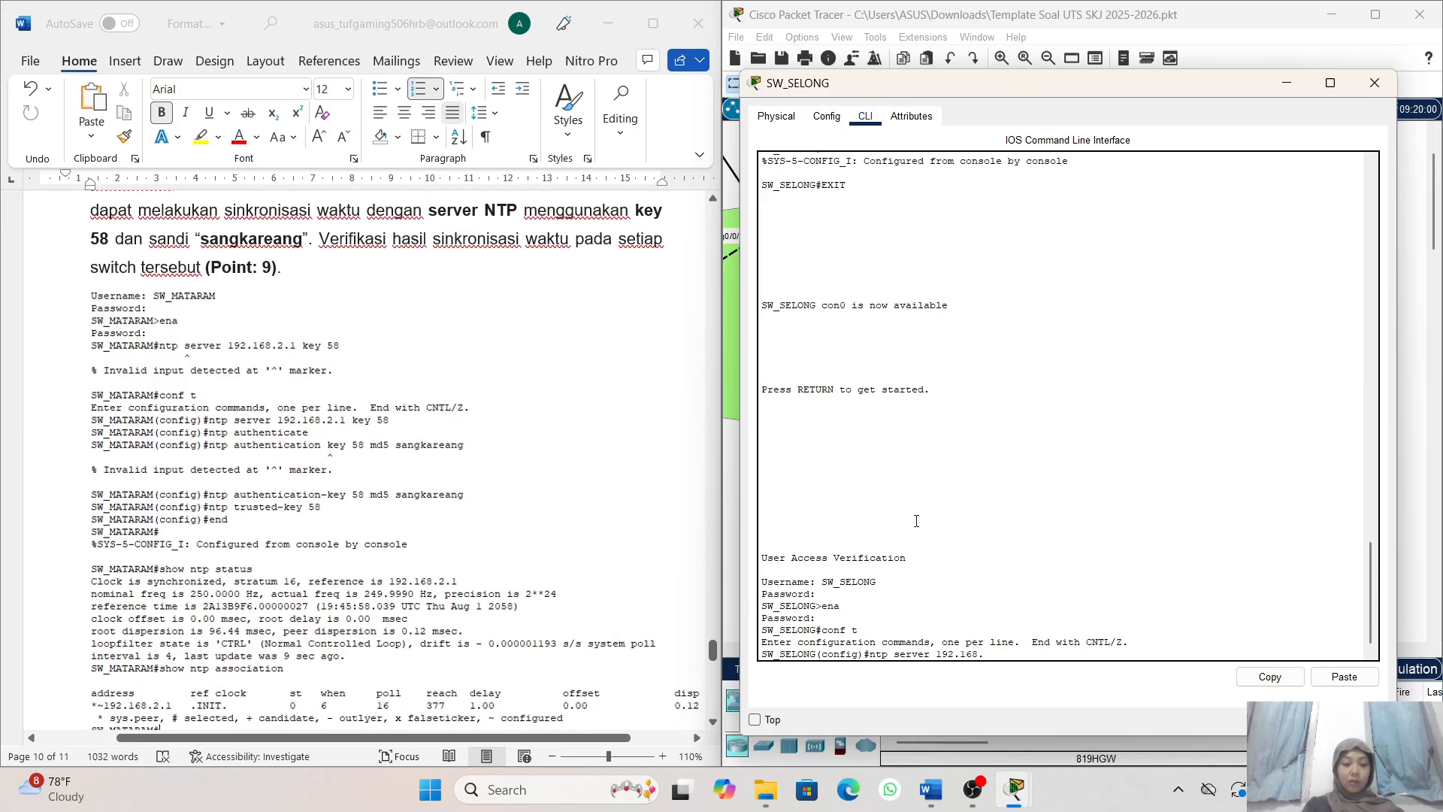
pyautogui.write('.2.1')
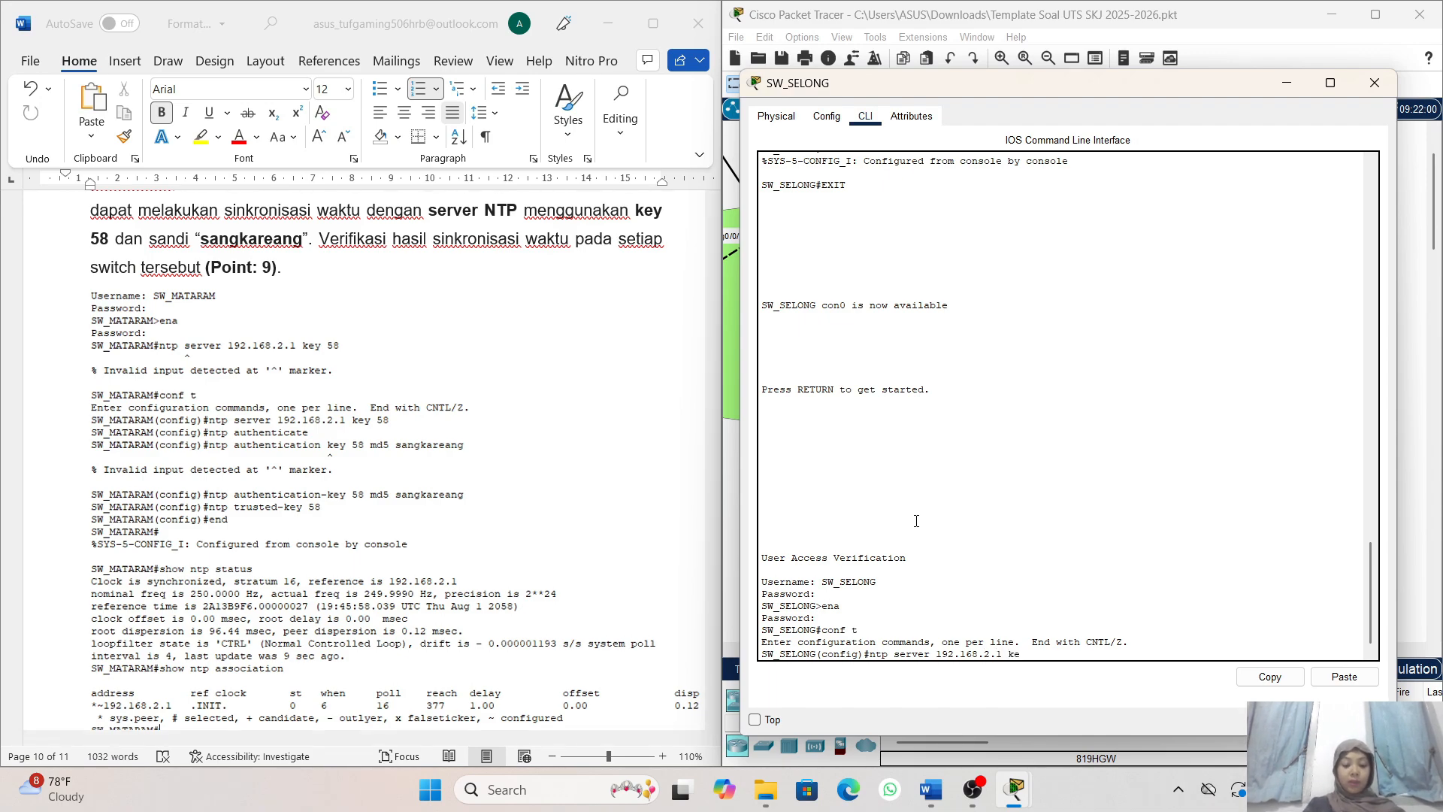
pyautogui.write(' key 5')
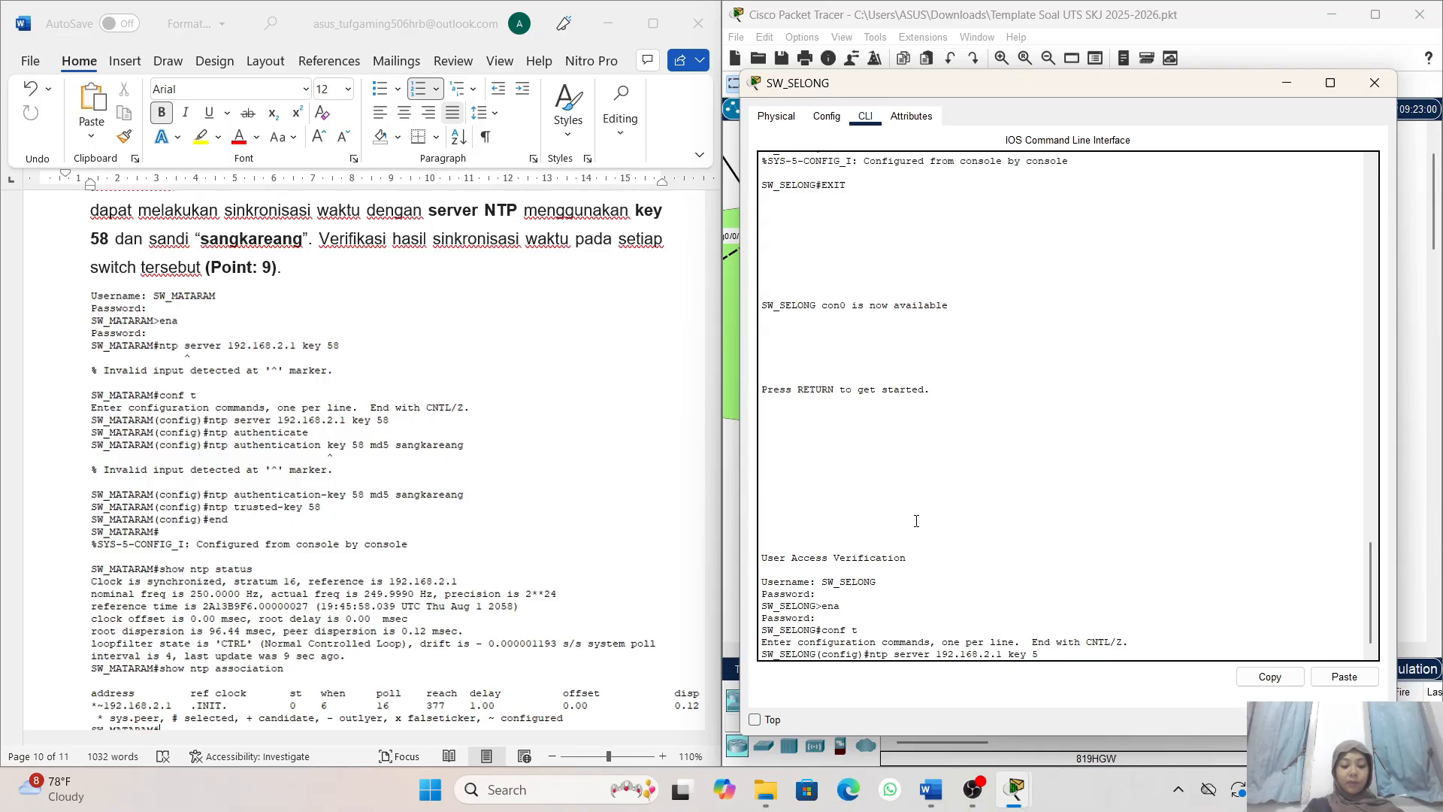
pyautogui.write('8')
pyautogui.press('Return')
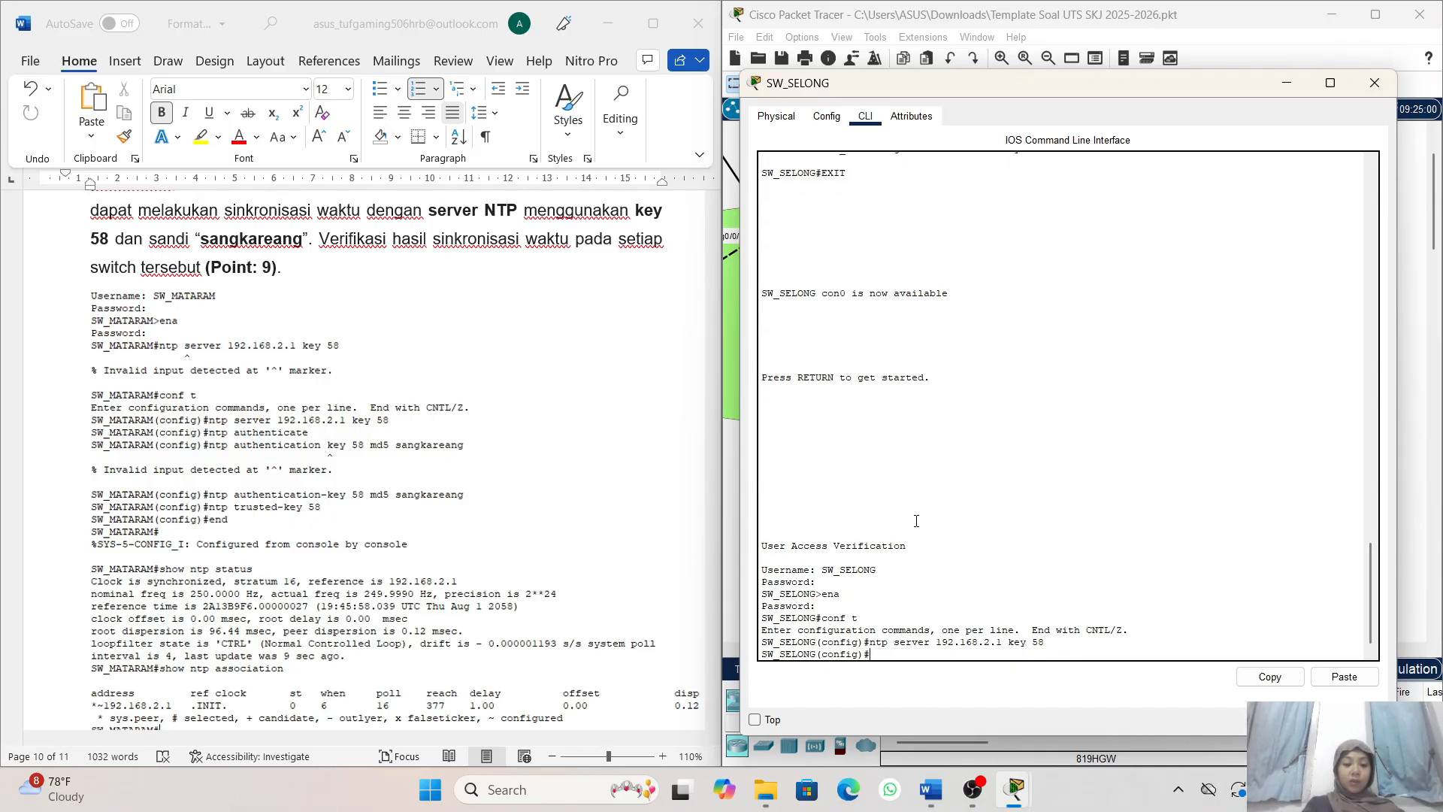
# - Enable NTP authentication in SW_SELONG's global configuration
pyautogui.write('ntp')
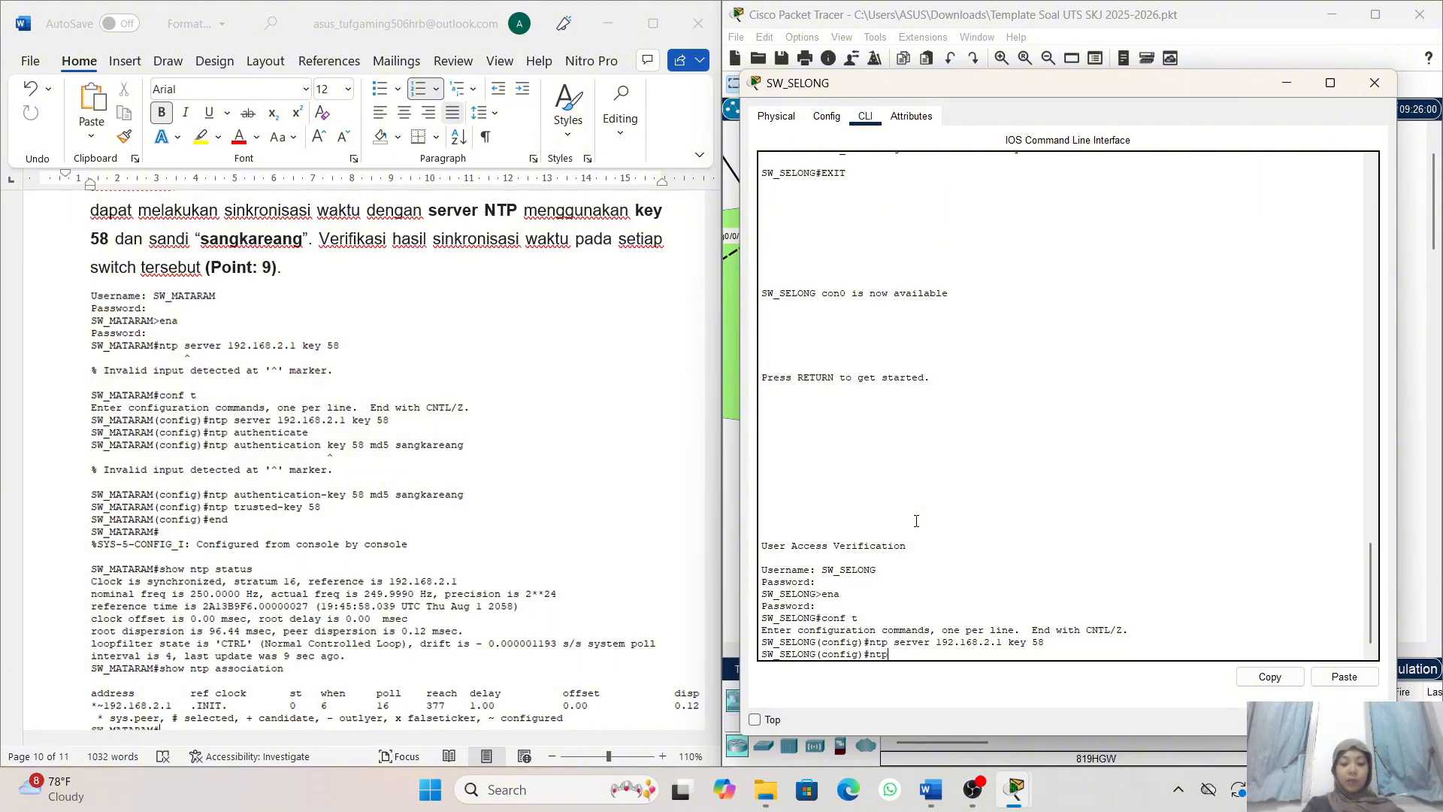
pyautogui.write(' authent')
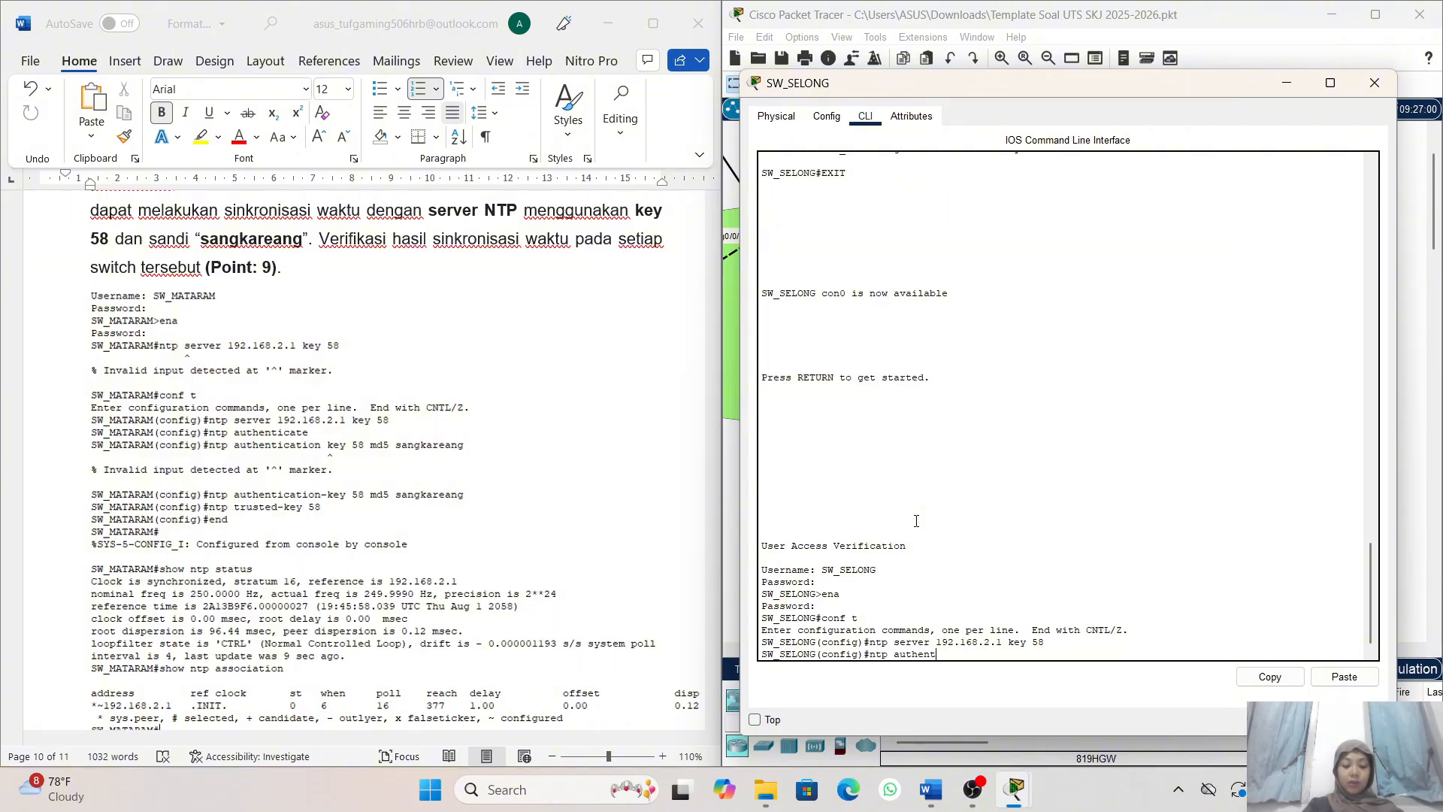
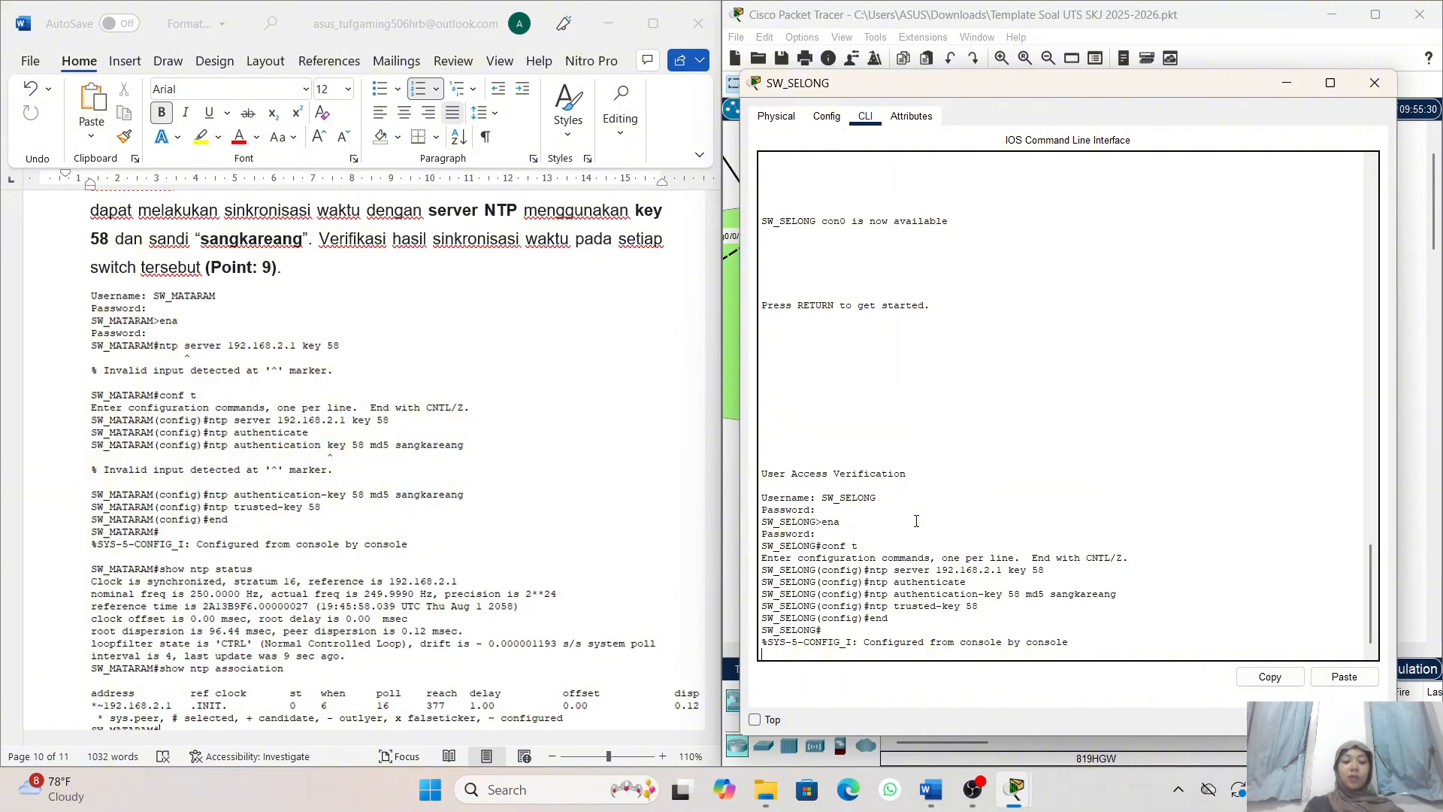
# - Check the NTP synchronization status on SW_SELONG with the show ntp status command and review its output
pyautogui.press('Return')
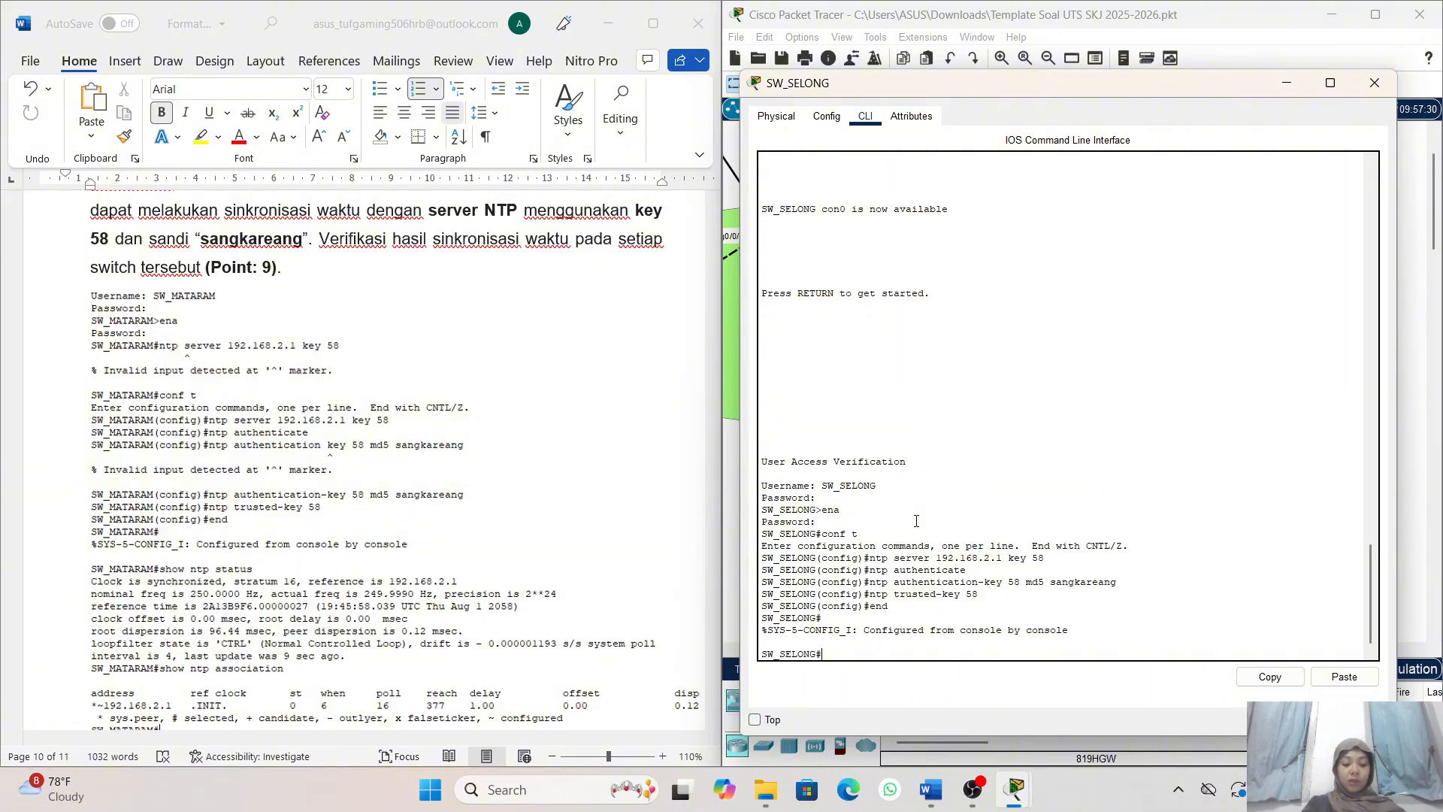
pyautogui.write('show ntp ')
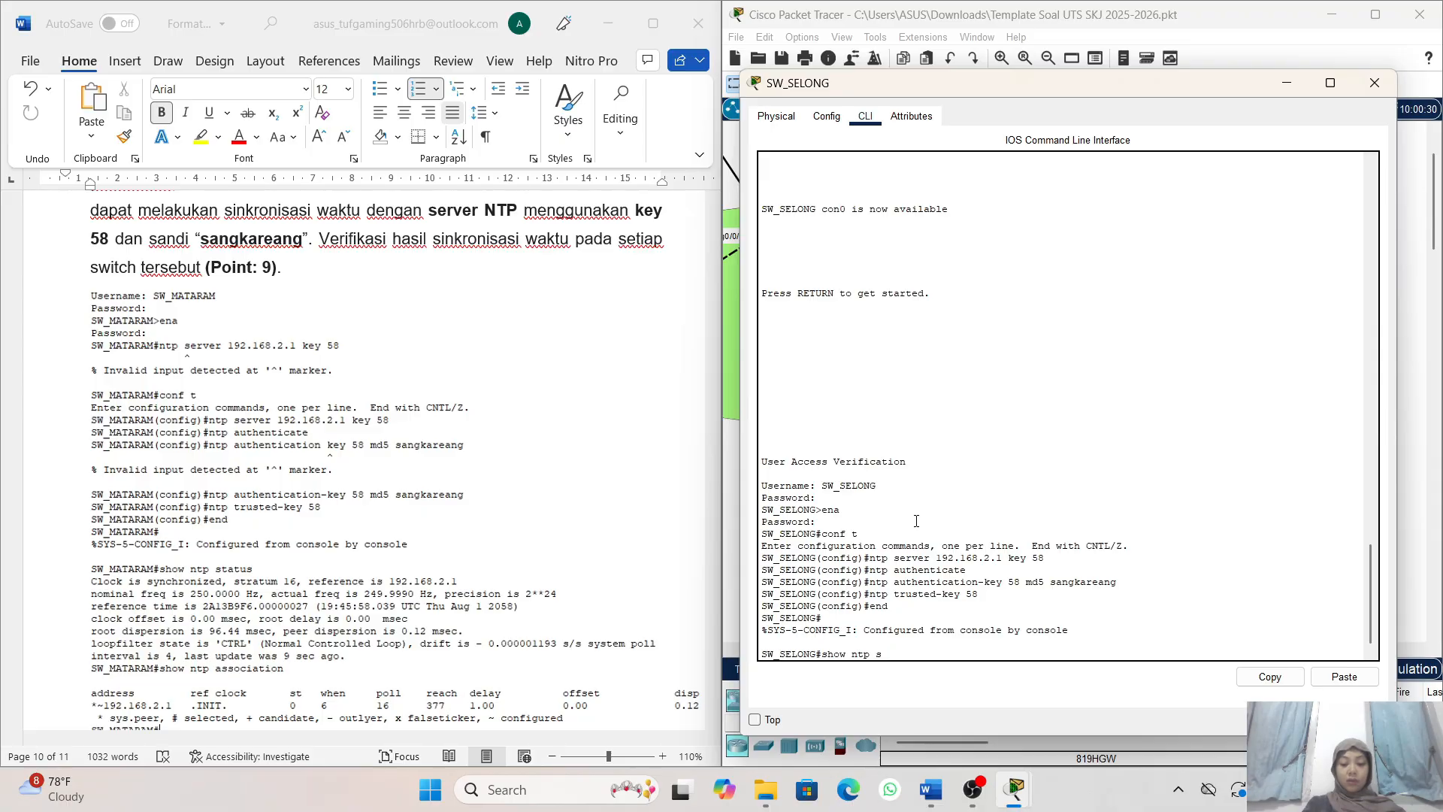
pyautogui.write('status')
pyautogui.press('Return')
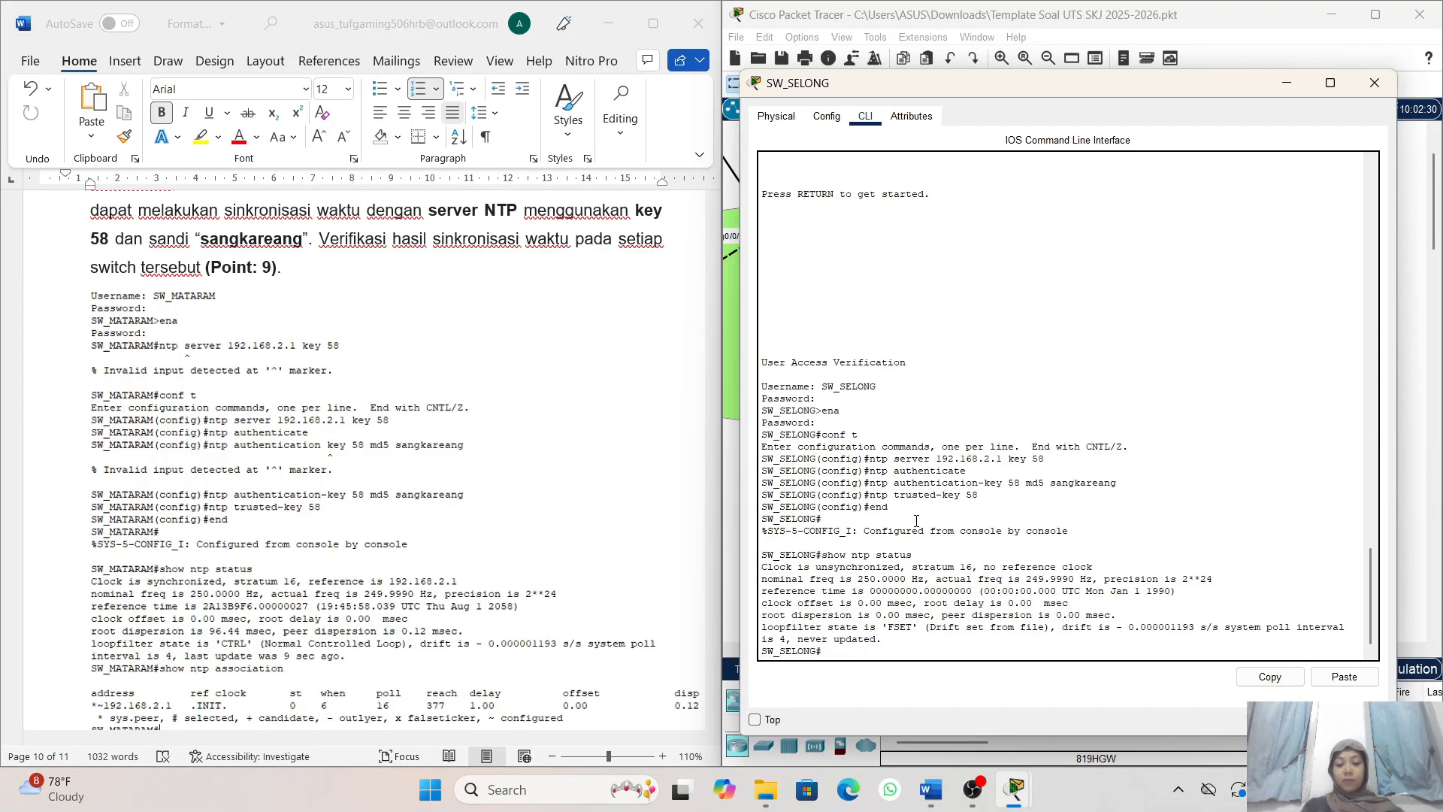
pyautogui.scroll(1, 948, 432)
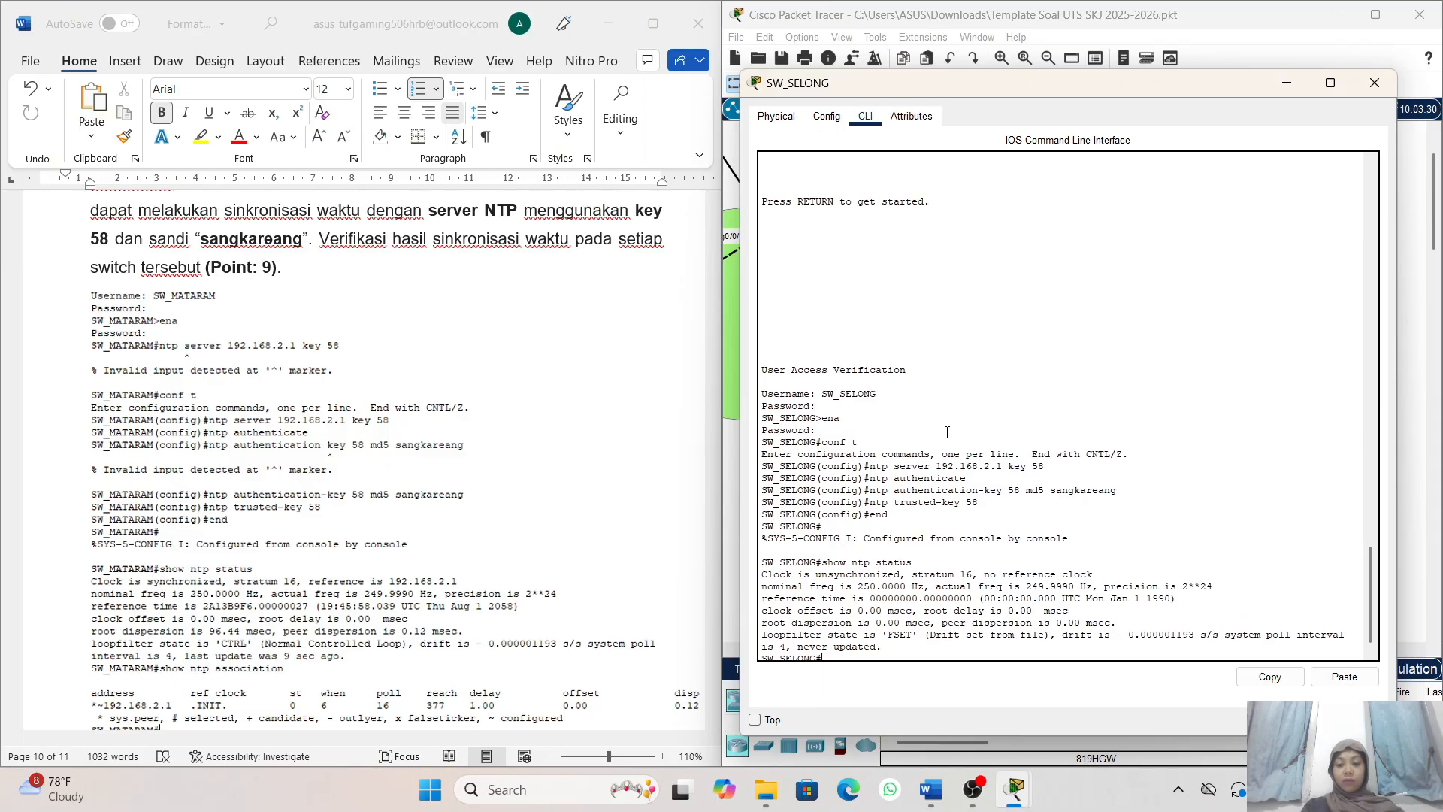
pyautogui.scroll(-1, 947, 432)
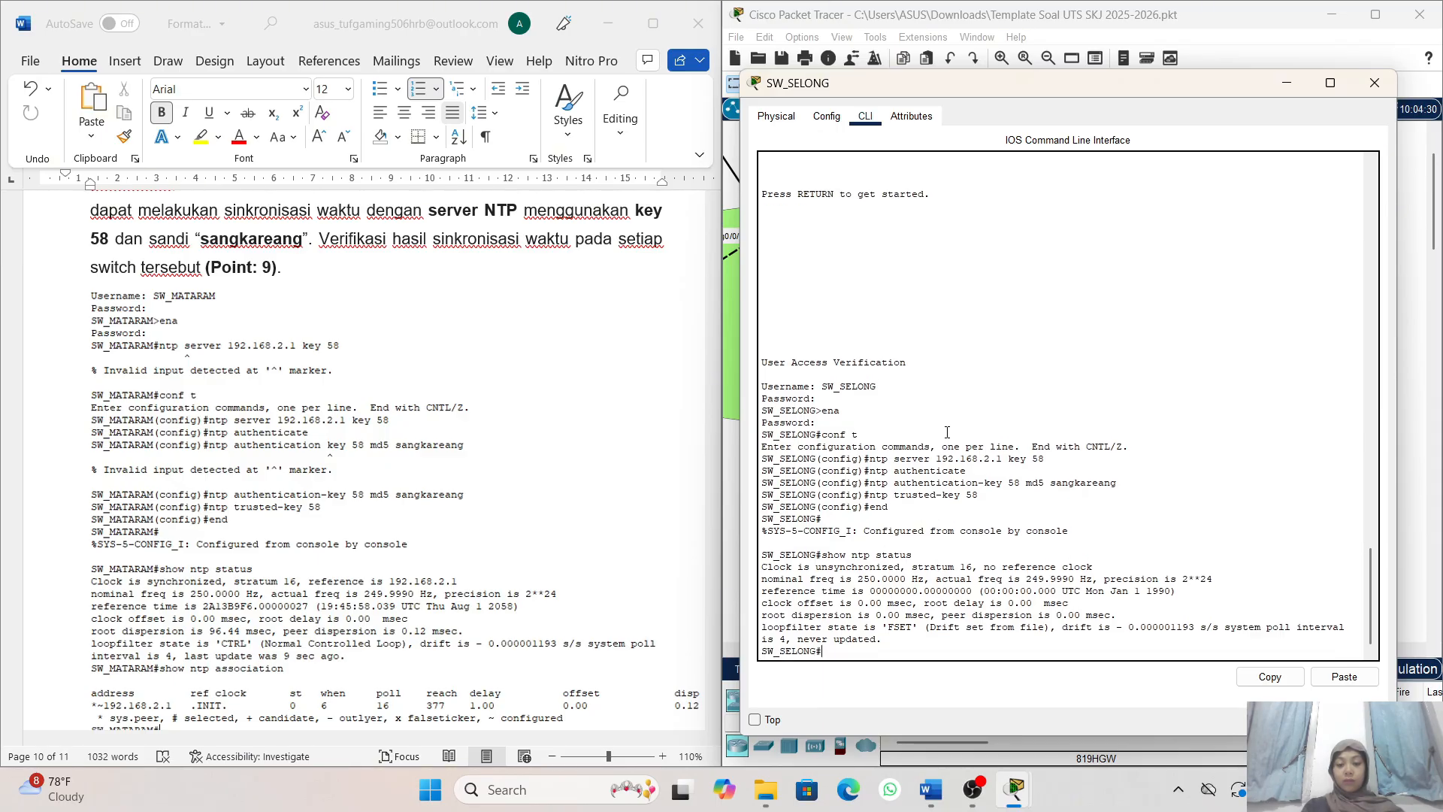
# - Consult the reference output in the document and list SW_SELONG's NTP peers with show ntp association
pyautogui.scroll(-2, 535, 448)
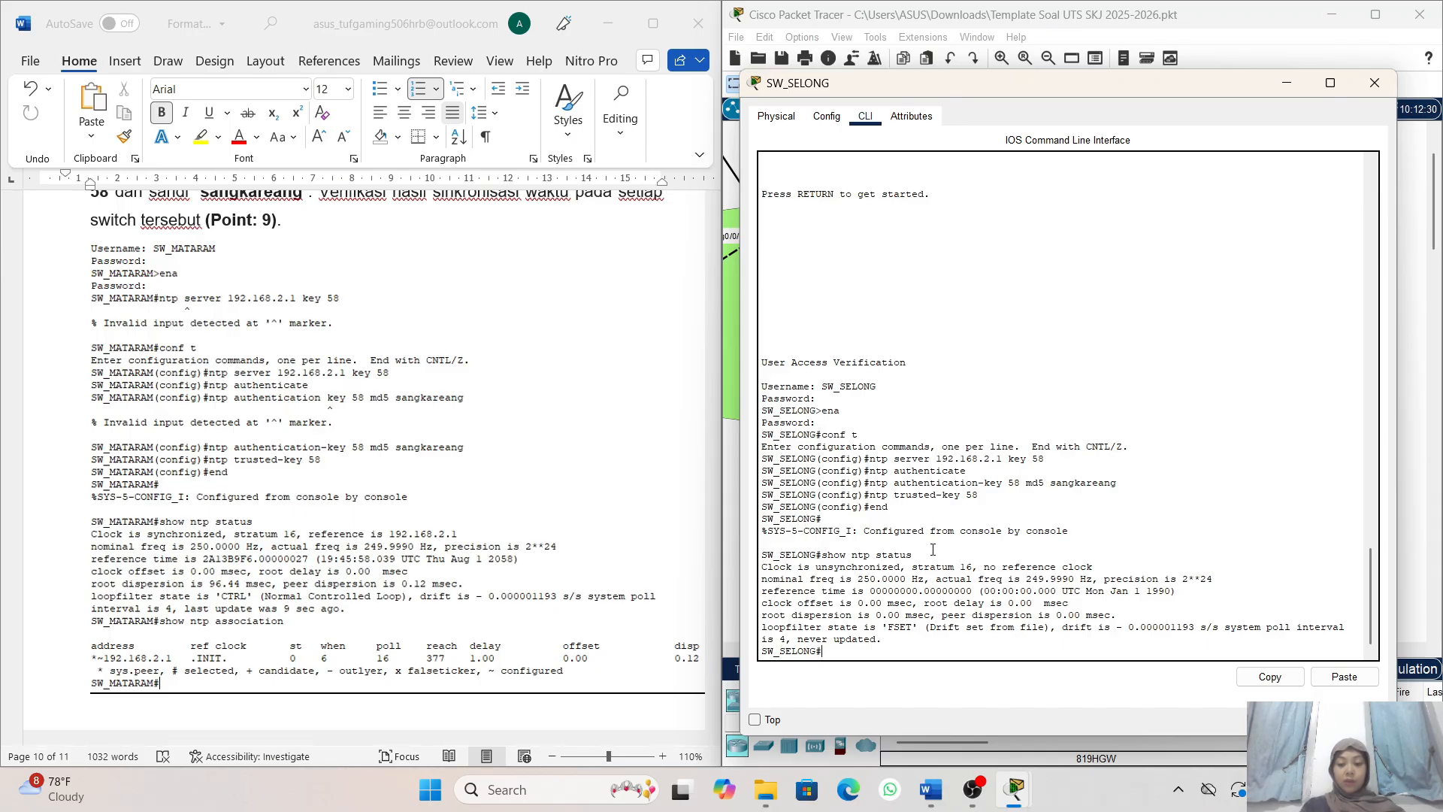
pyautogui.scroll(-1, 608, 537)
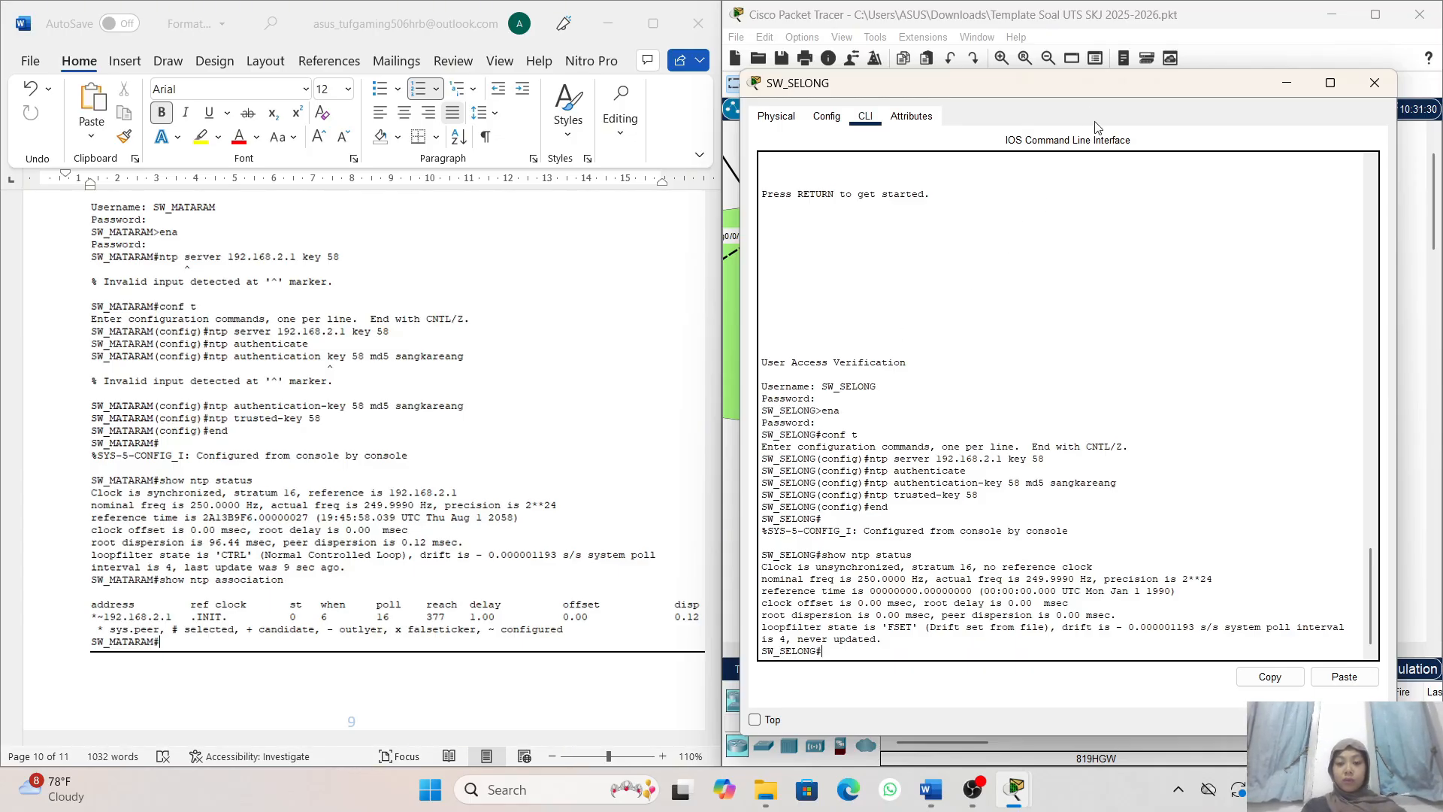
pyautogui.scroll(-2, 601, 515)
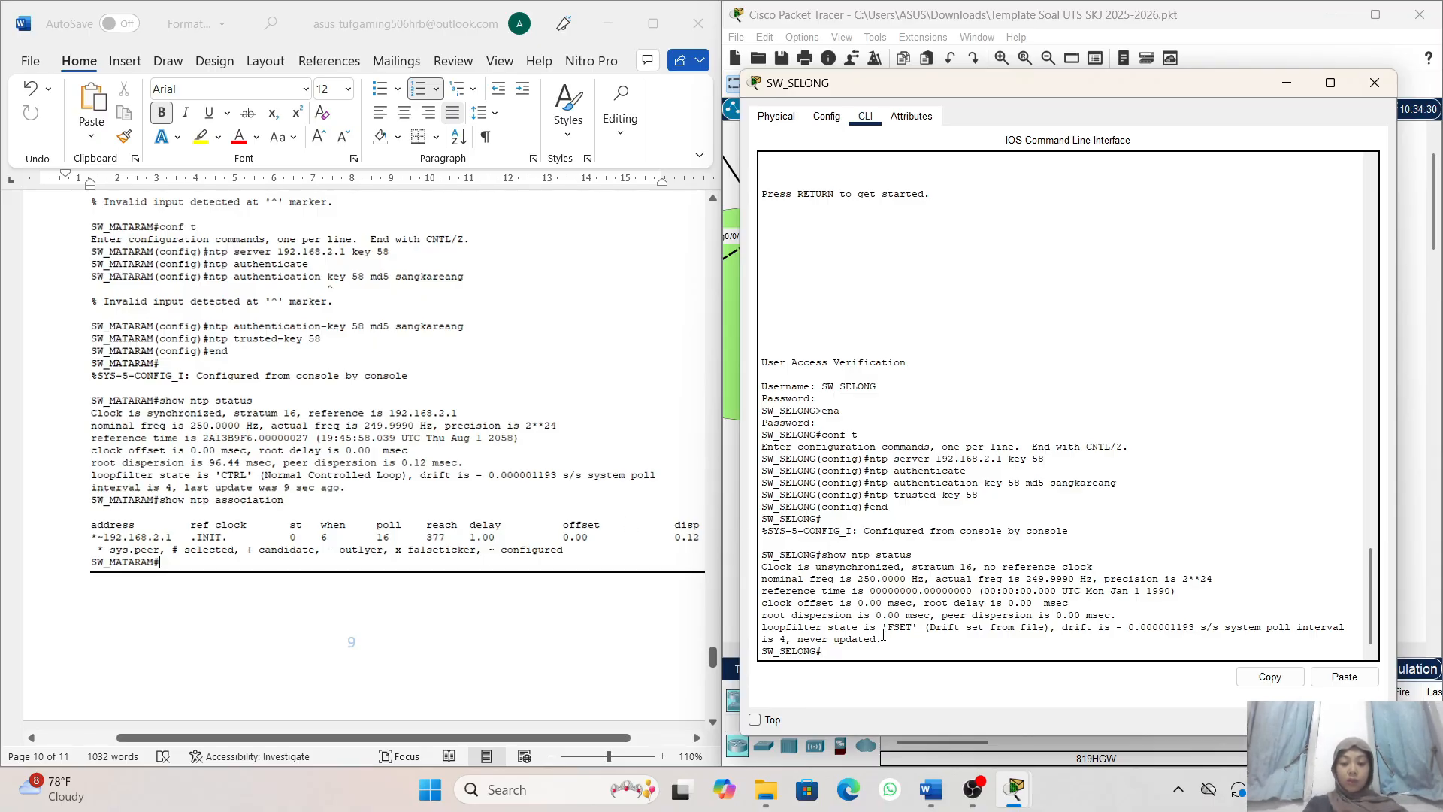
pyautogui.write('show ')
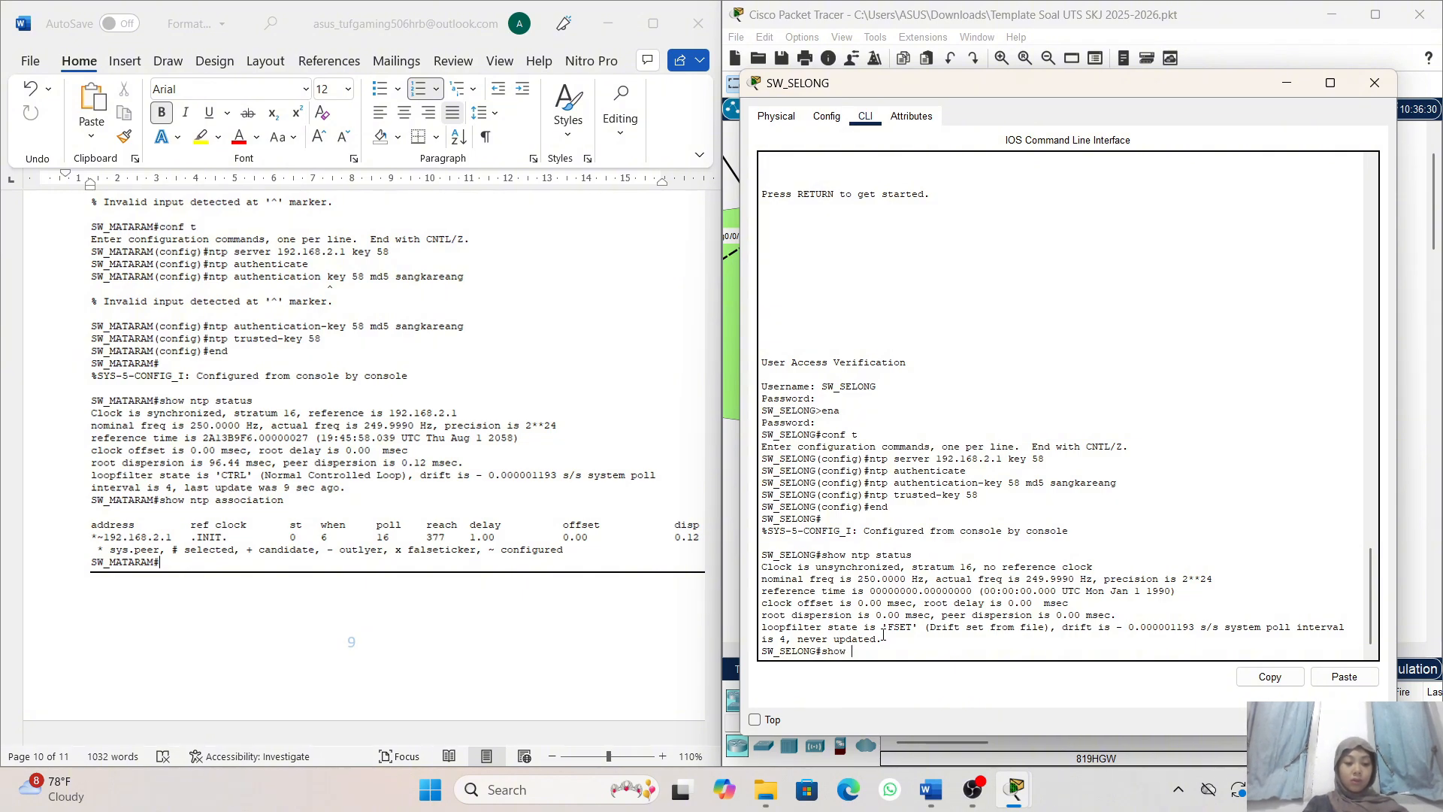
pyautogui.write('ntp')
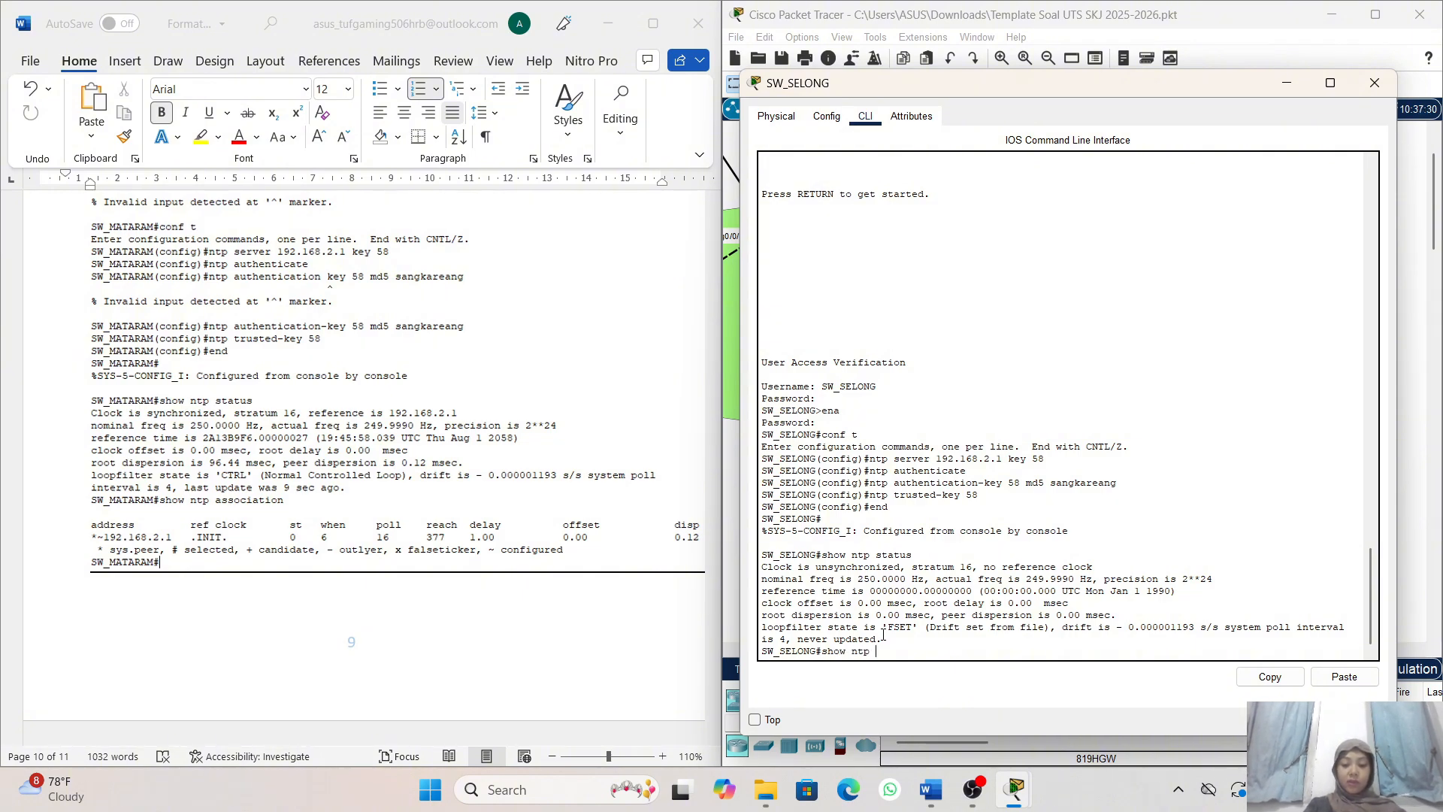
pyautogui.write(' ass')
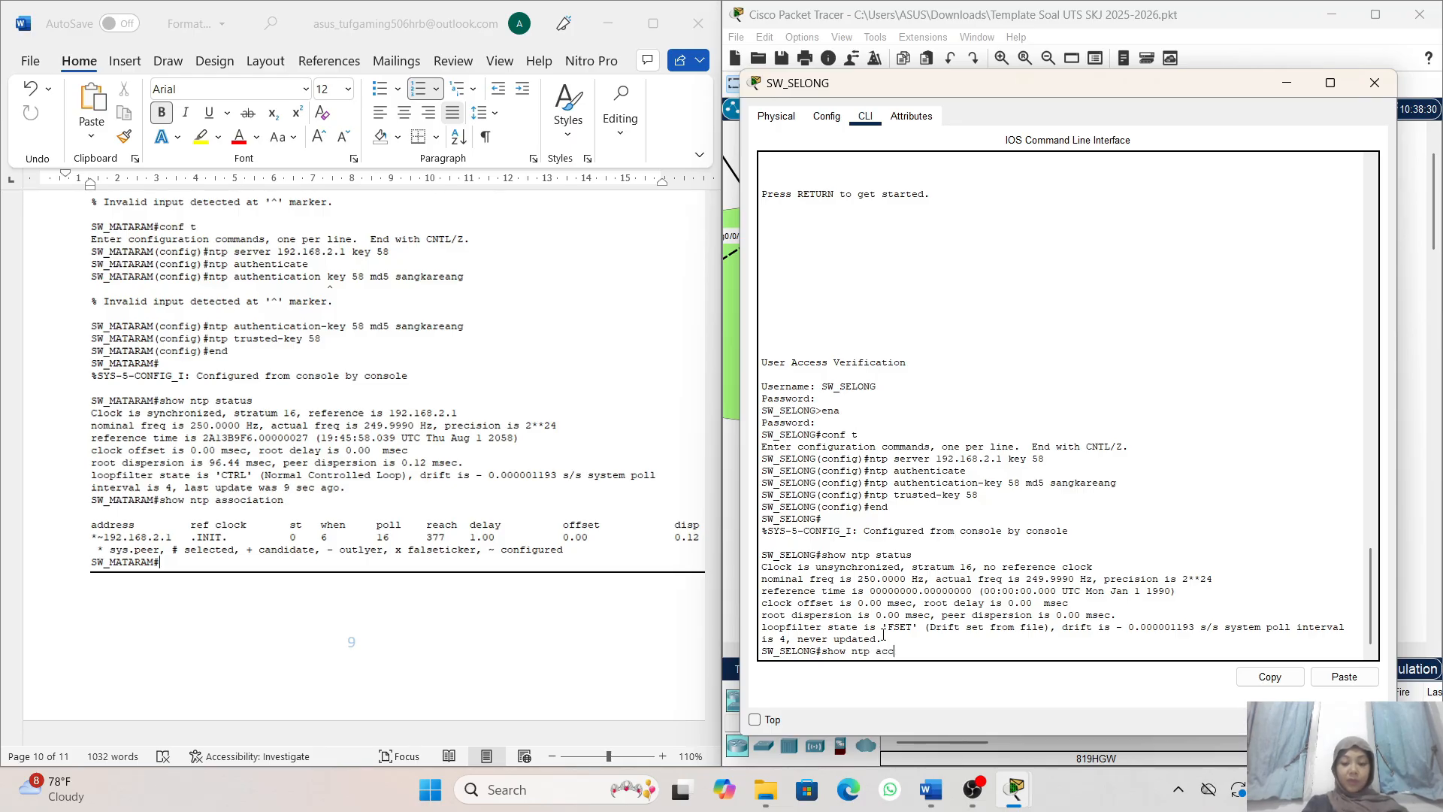
pyautogui.write('oc')
pyautogui.write('cs')
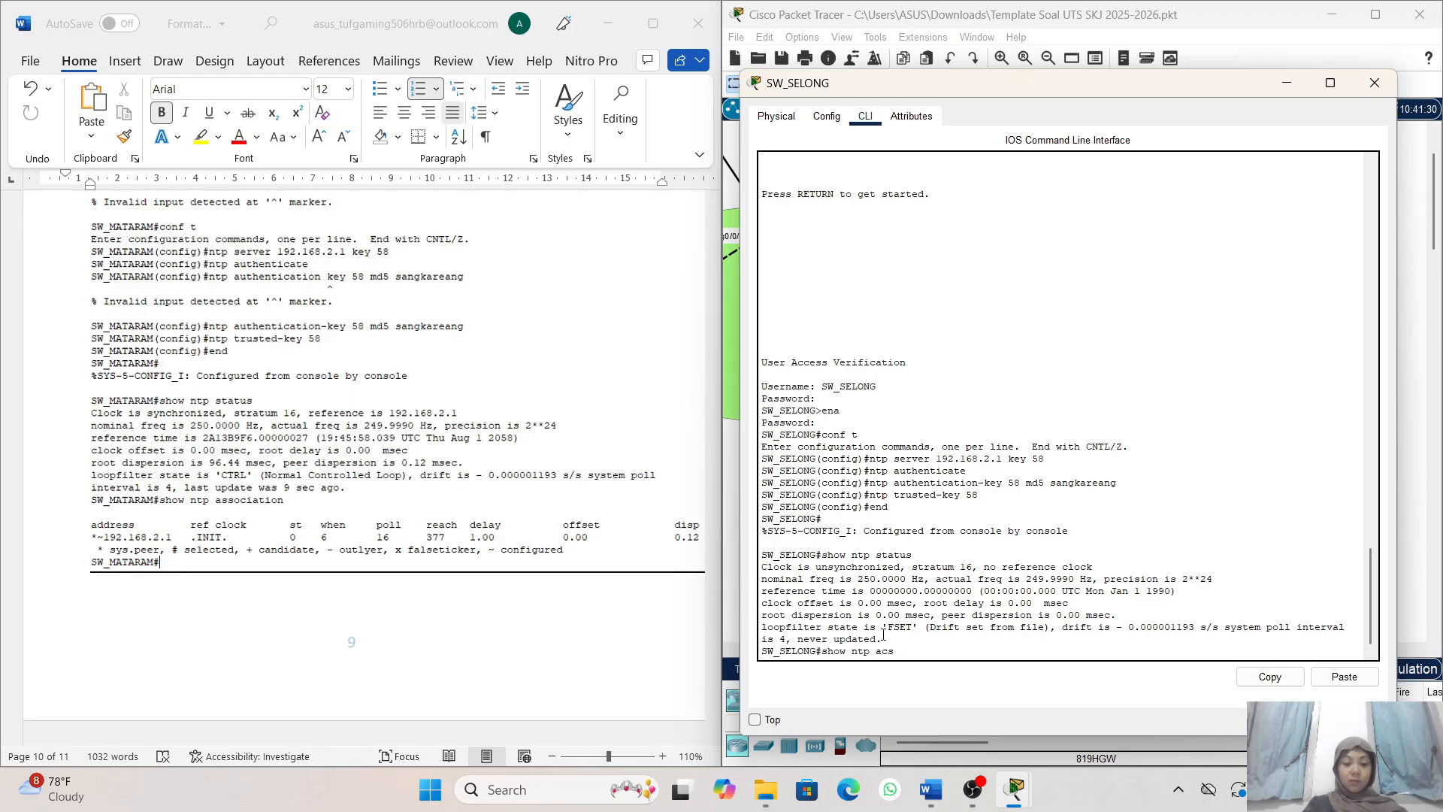
pyautogui.write('co')
pyautogui.write('iation')
pyautogui.press('Return')
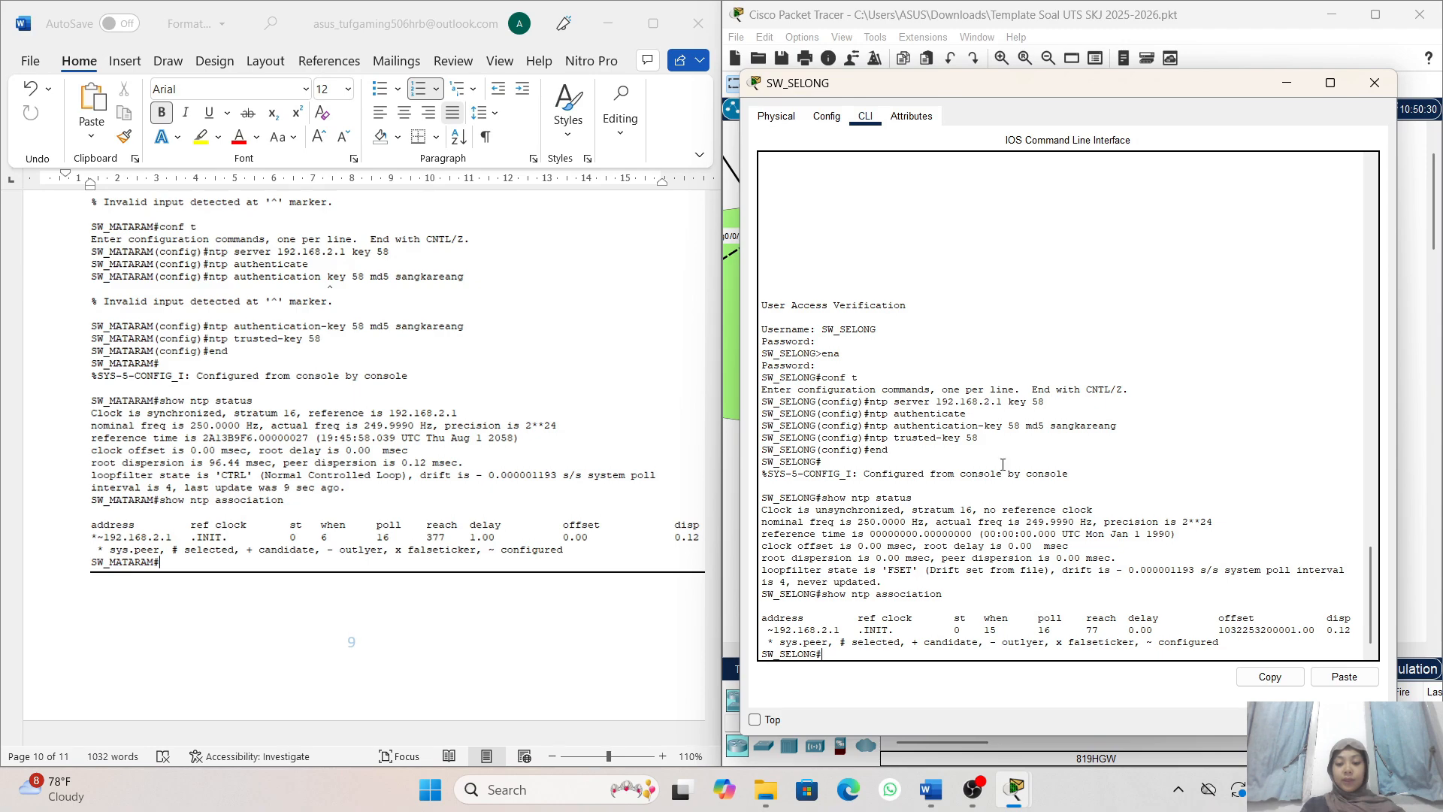
# - Switch to the SW_MATARAM console and rerun show ntp status to check its clock synchronization
pyautogui.click(1299, 88)
pyautogui.moveTo(1023, 796)
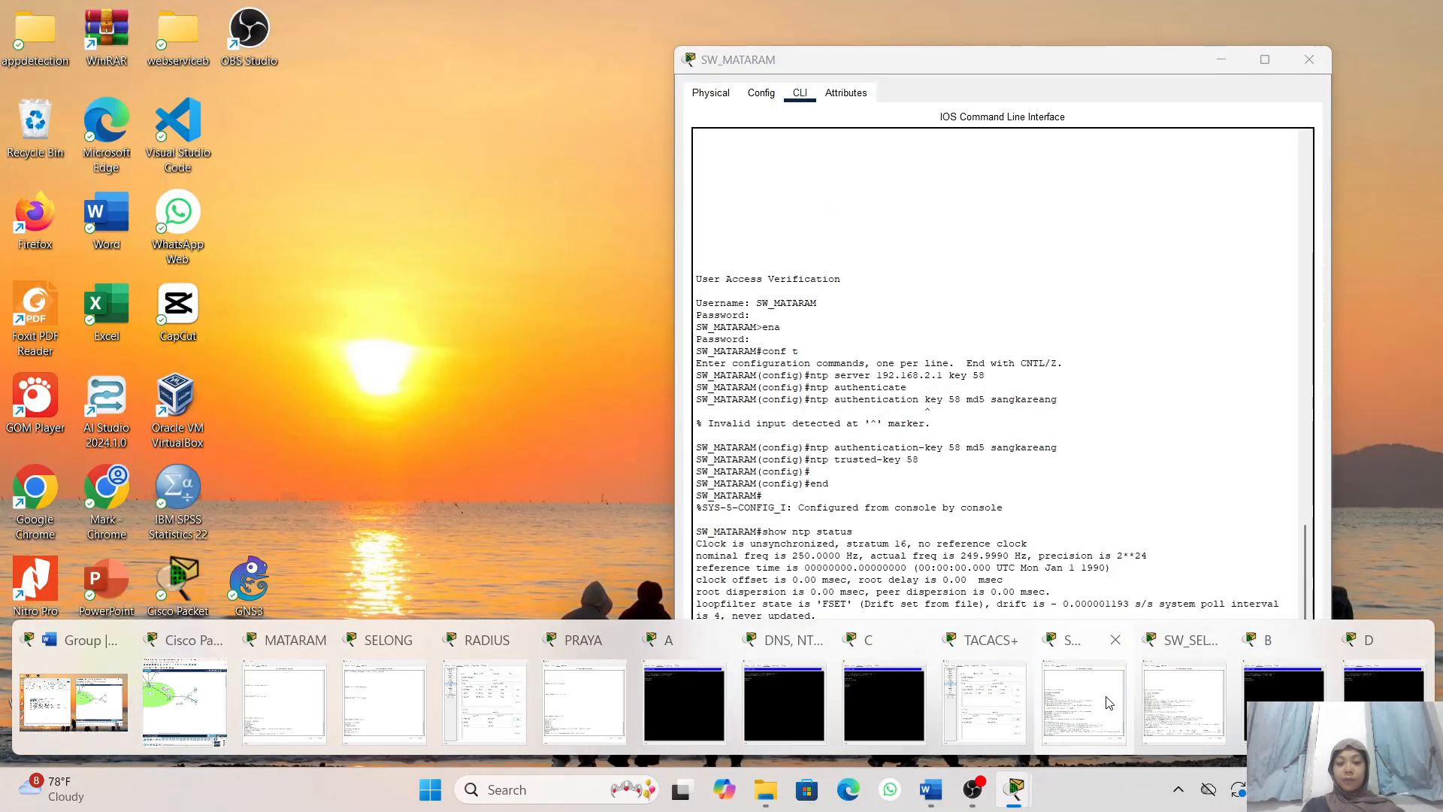
pyautogui.click(1109, 703)
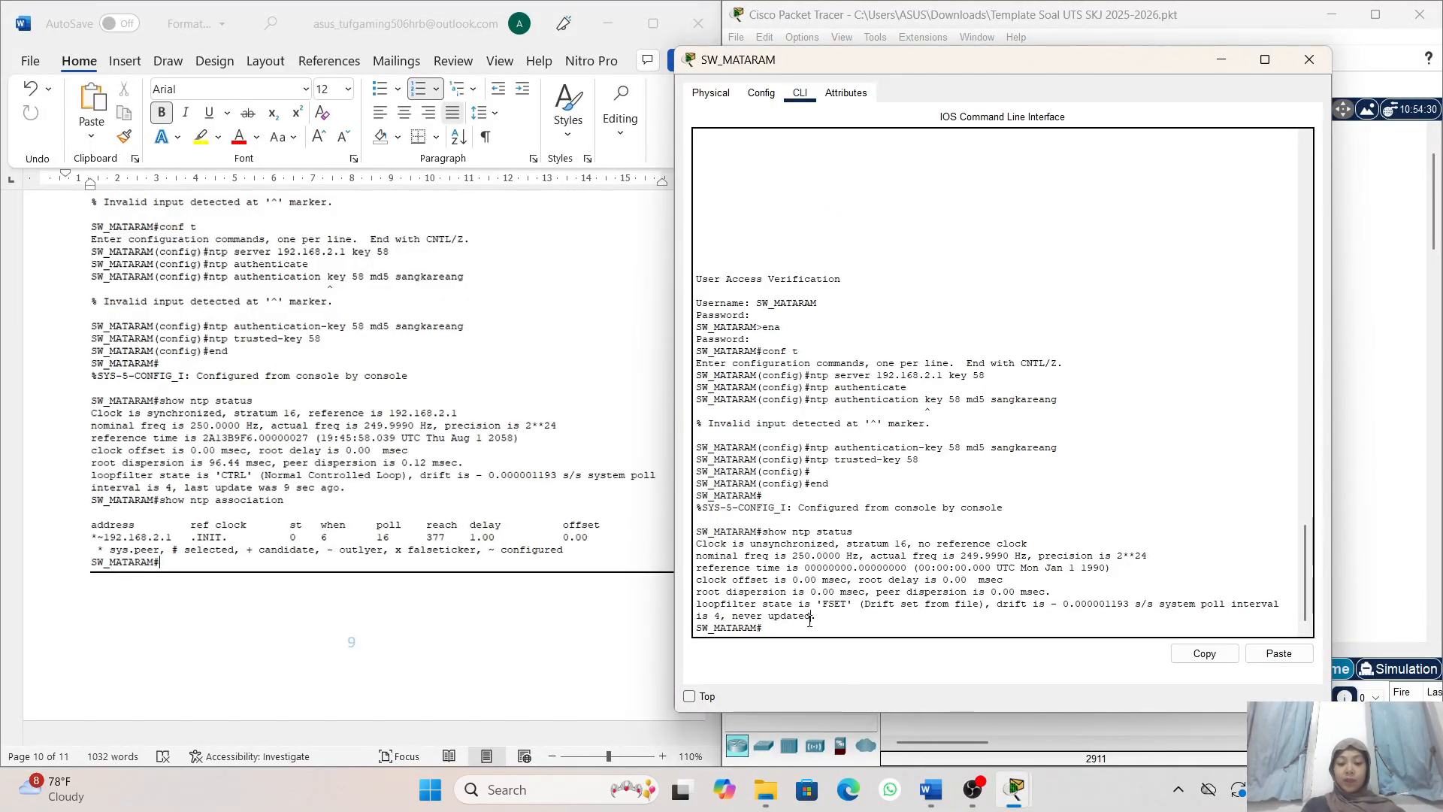
pyautogui.press('Up')
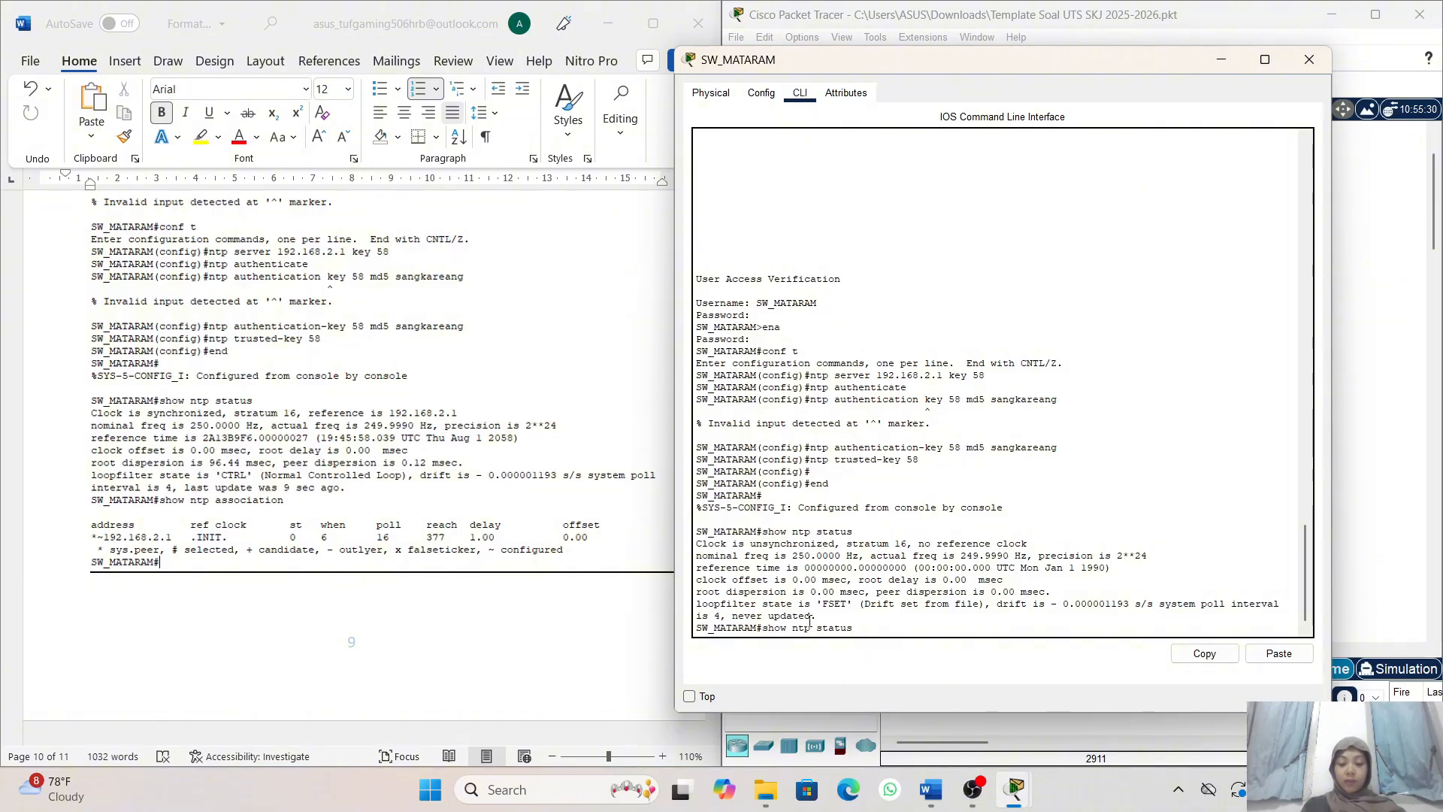
pyautogui.press('Return')
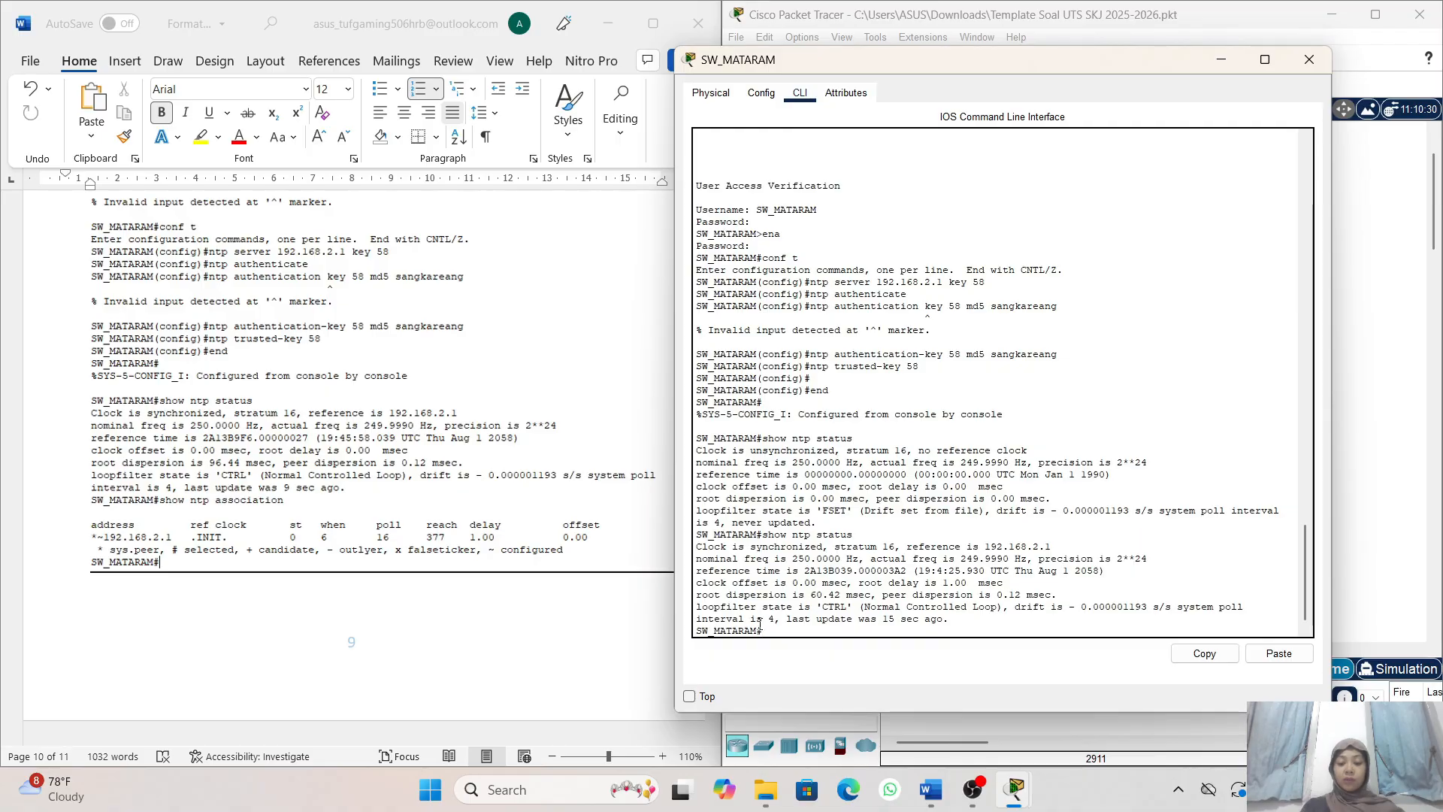
# - List SW_MATARAM's NTP peers with the show ntp association command
pyautogui.press('Up')
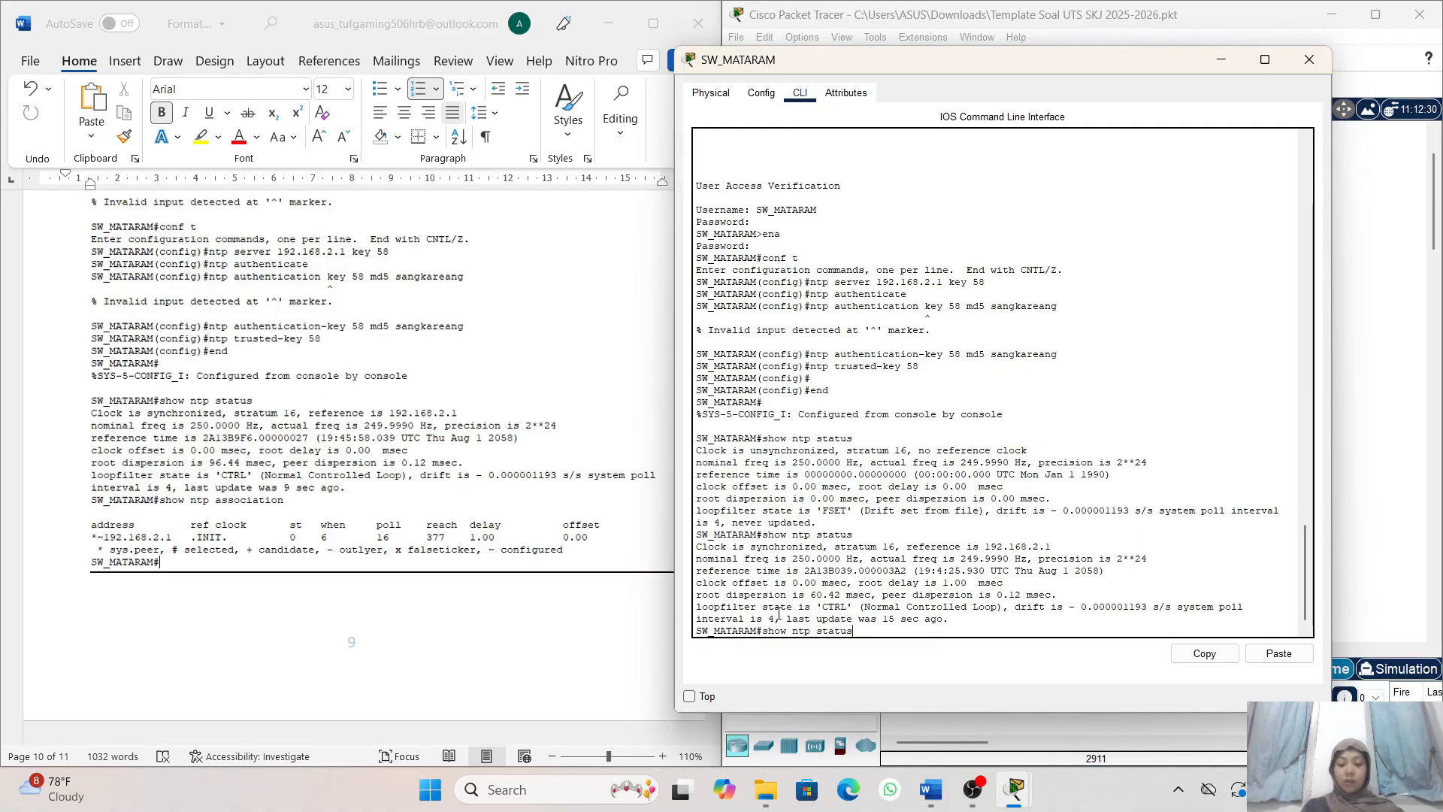
pyautogui.press('BackSpace')
pyautogui.press('BackSpace')
pyautogui.press('BackSpace')
pyautogui.press('BackSpace')
pyautogui.press('BackSpace')
pyautogui.press('BackSpace')
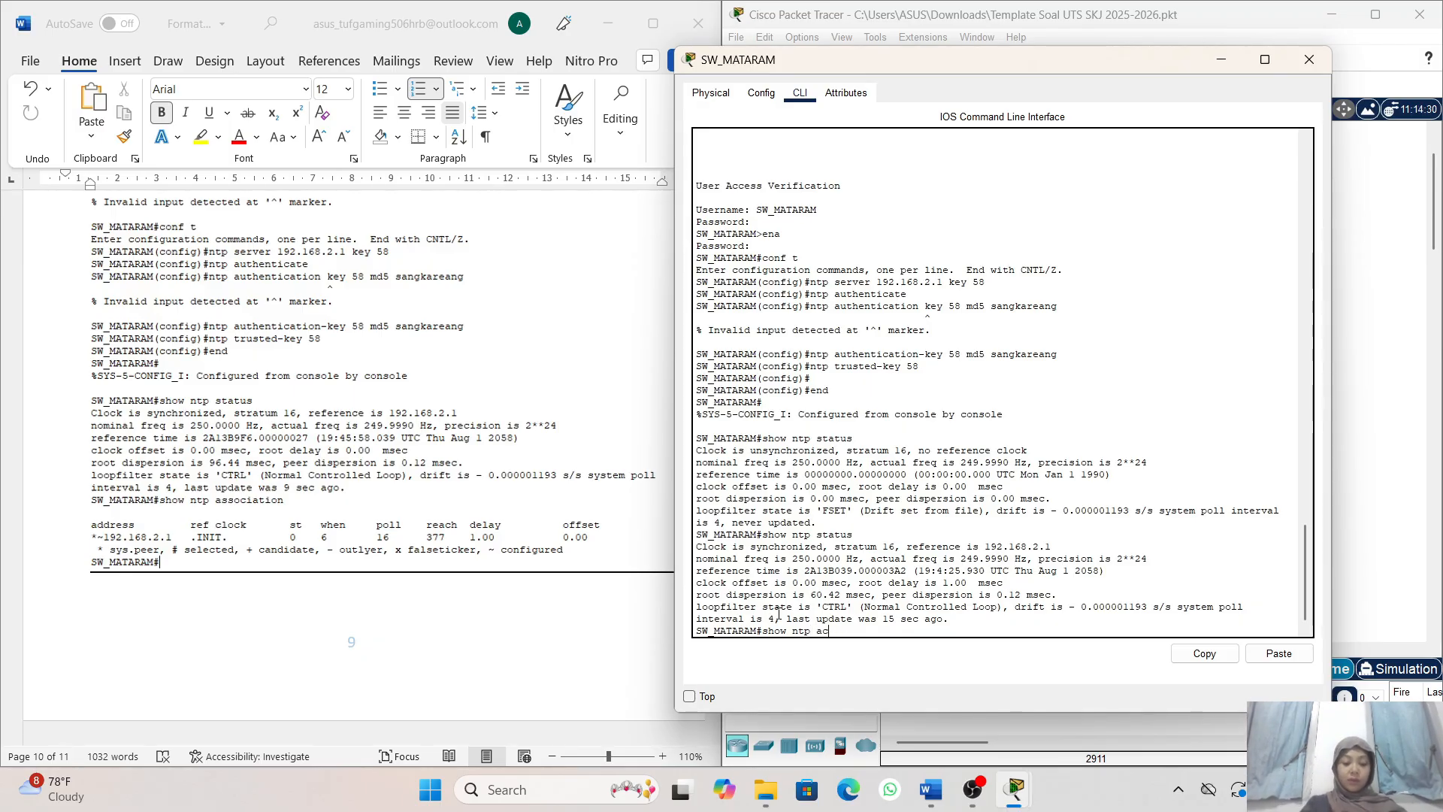
pyautogui.write('asso')
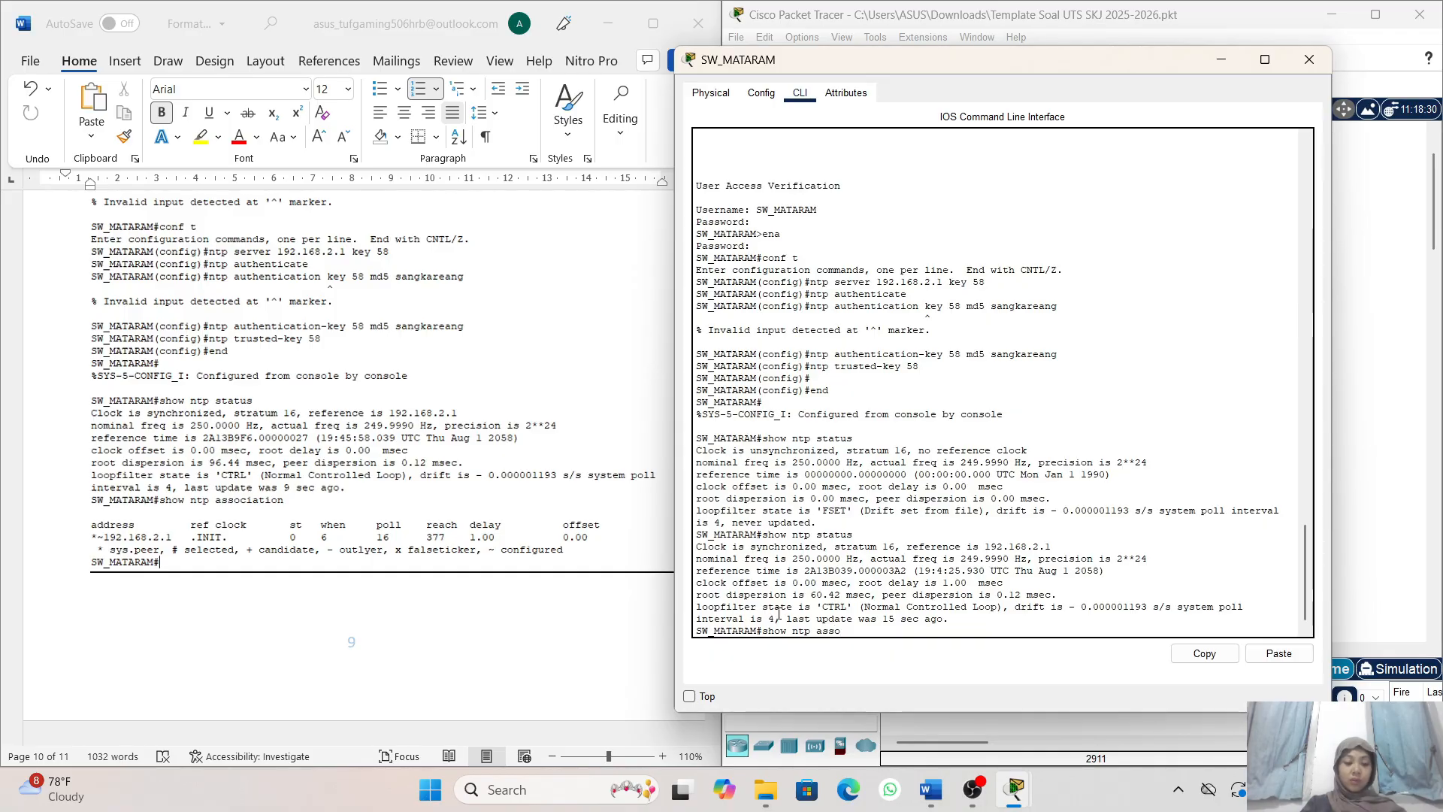
pyautogui.write('ciation')
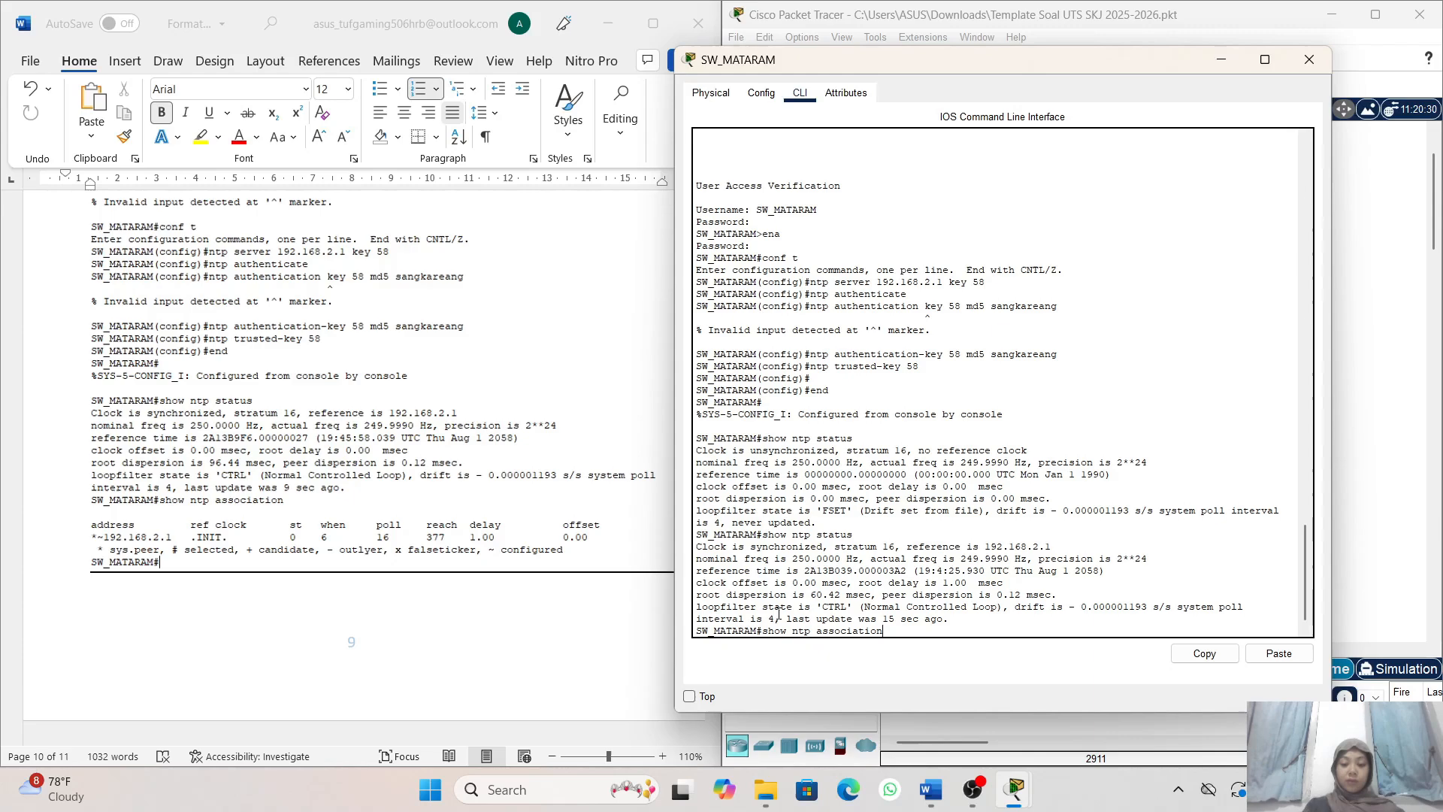
pyautogui.press('Return')
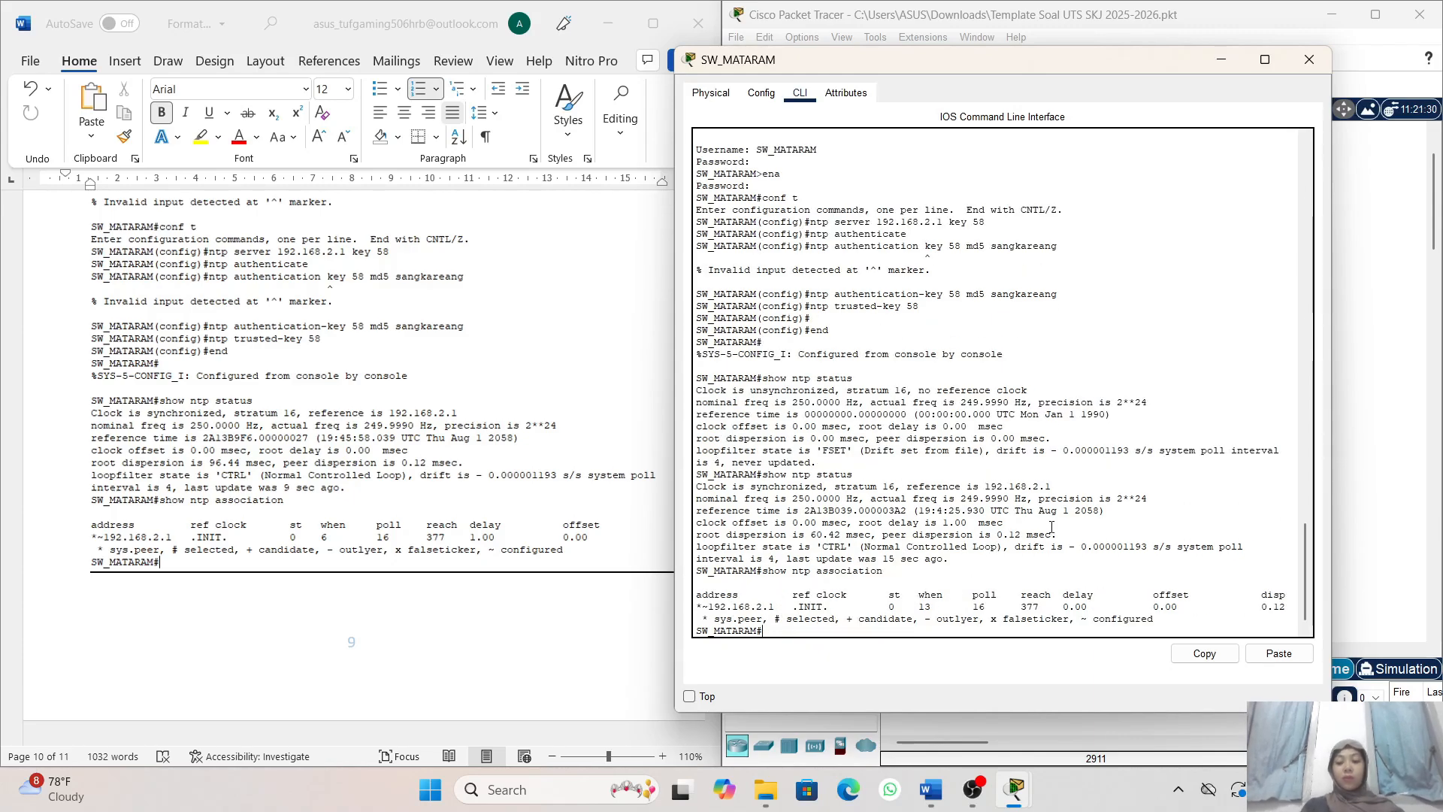
# - Return to the SW_SELONG console and rerun show ntp status and show ntp association
pyautogui.click(1222, 59)
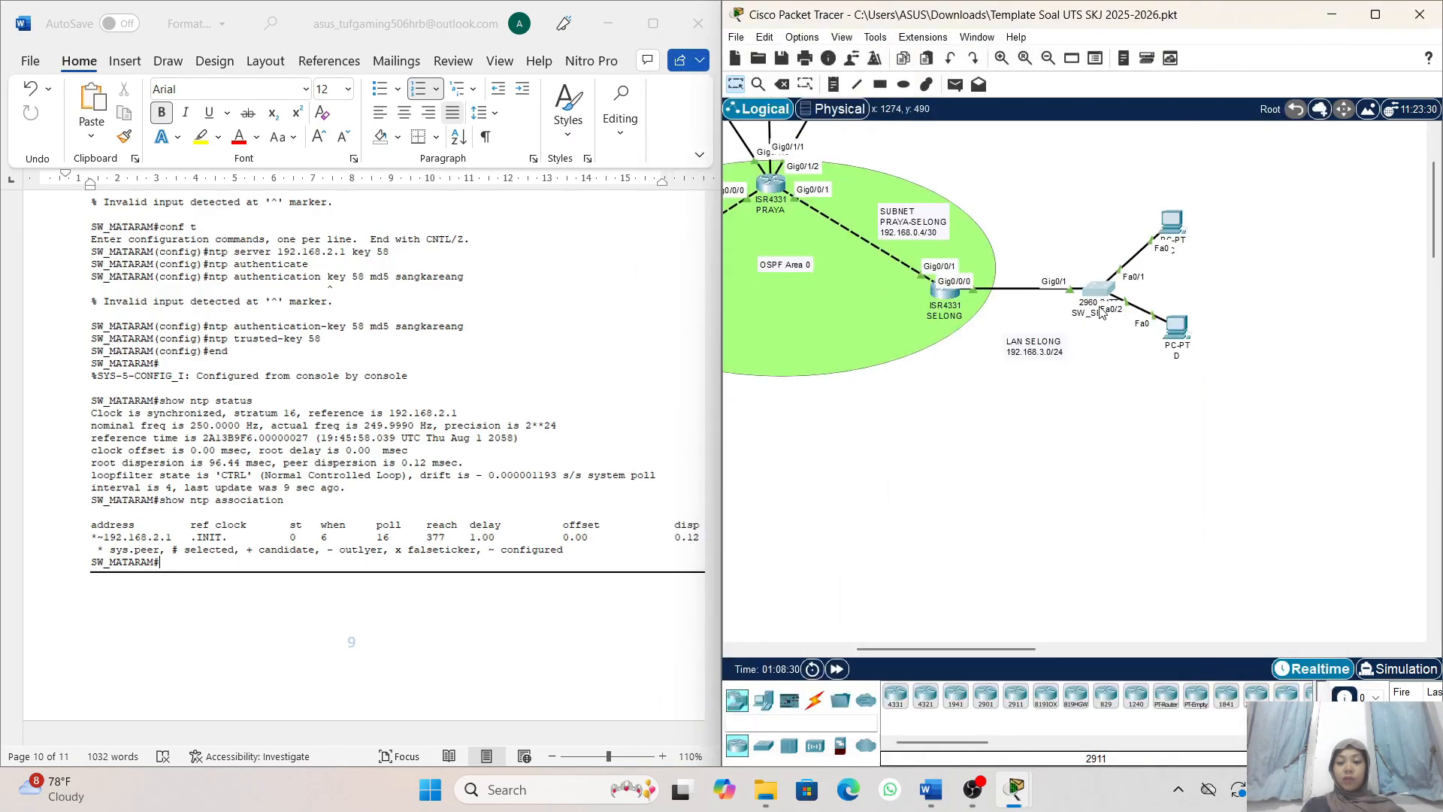
pyautogui.click(1101, 319)
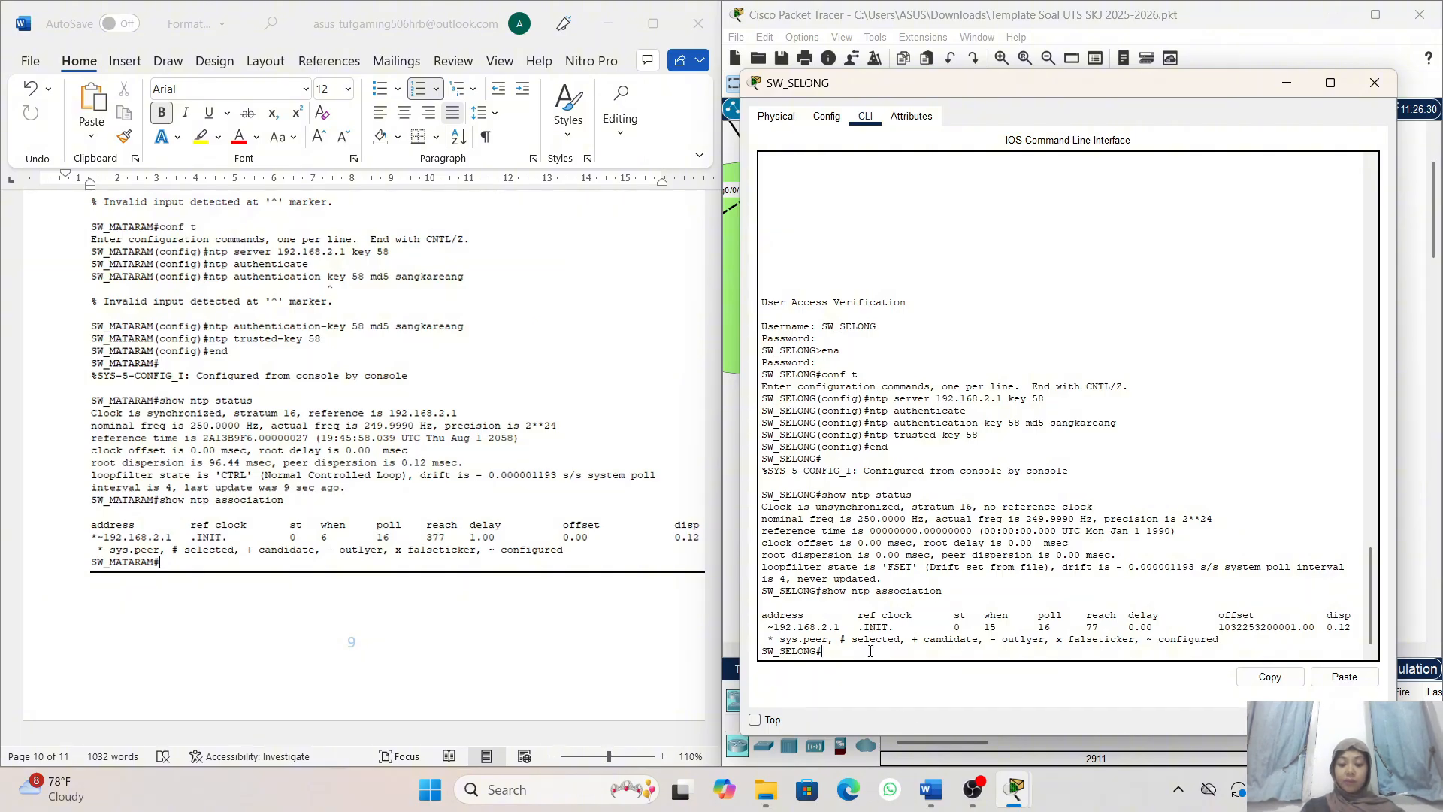
pyautogui.press('Up')
pyautogui.press('Up')
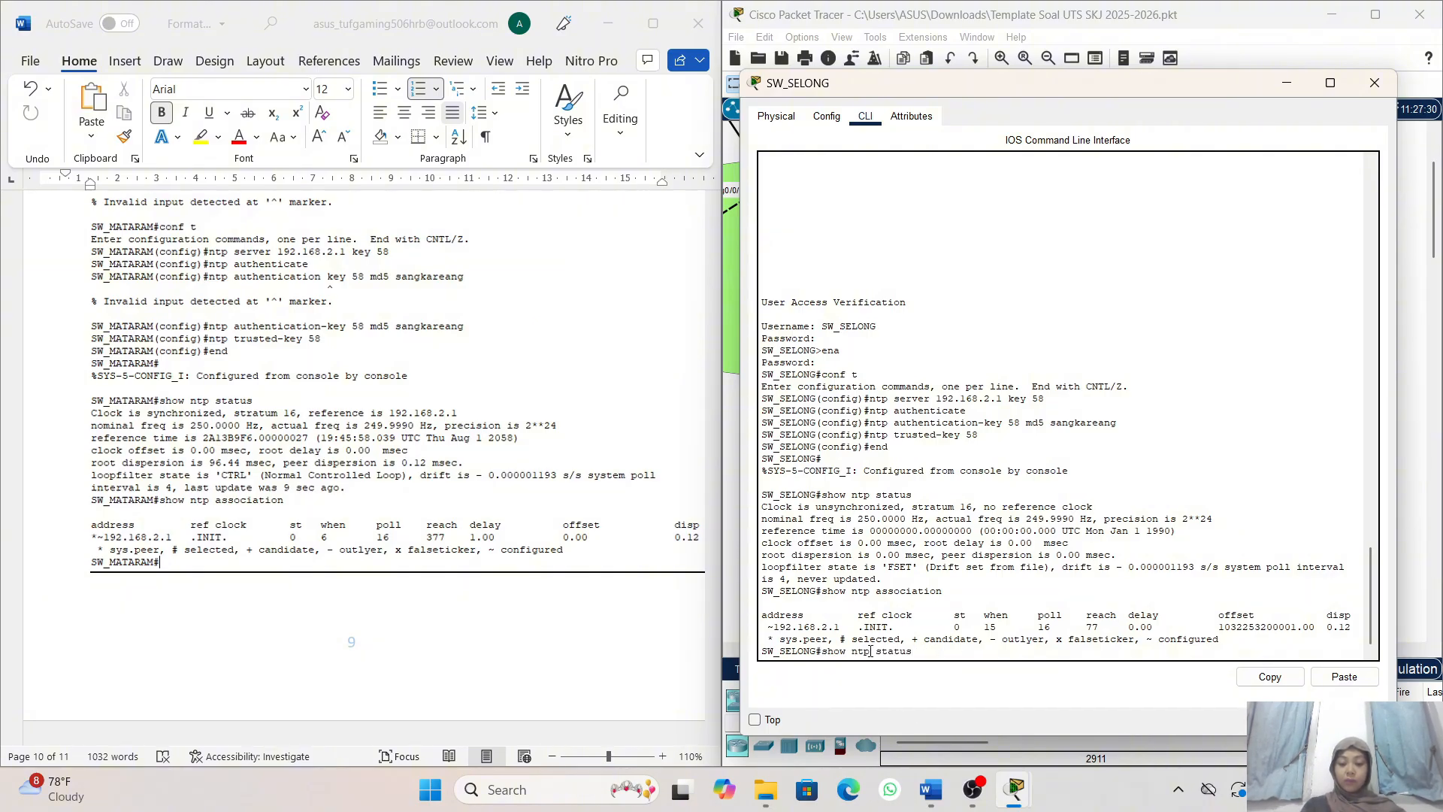
pyautogui.press('Return')
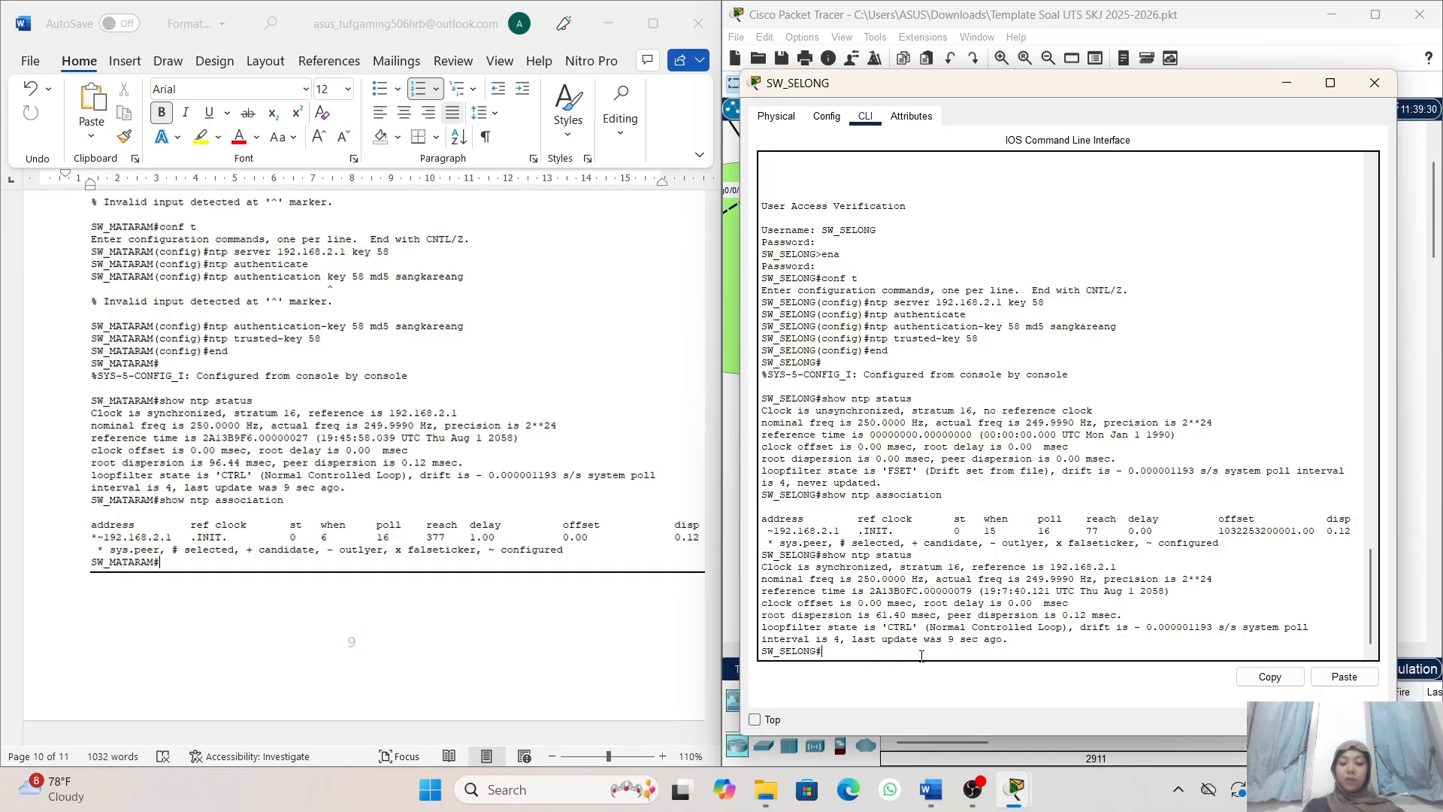
pyautogui.press('Up')
pyautogui.press('Up')
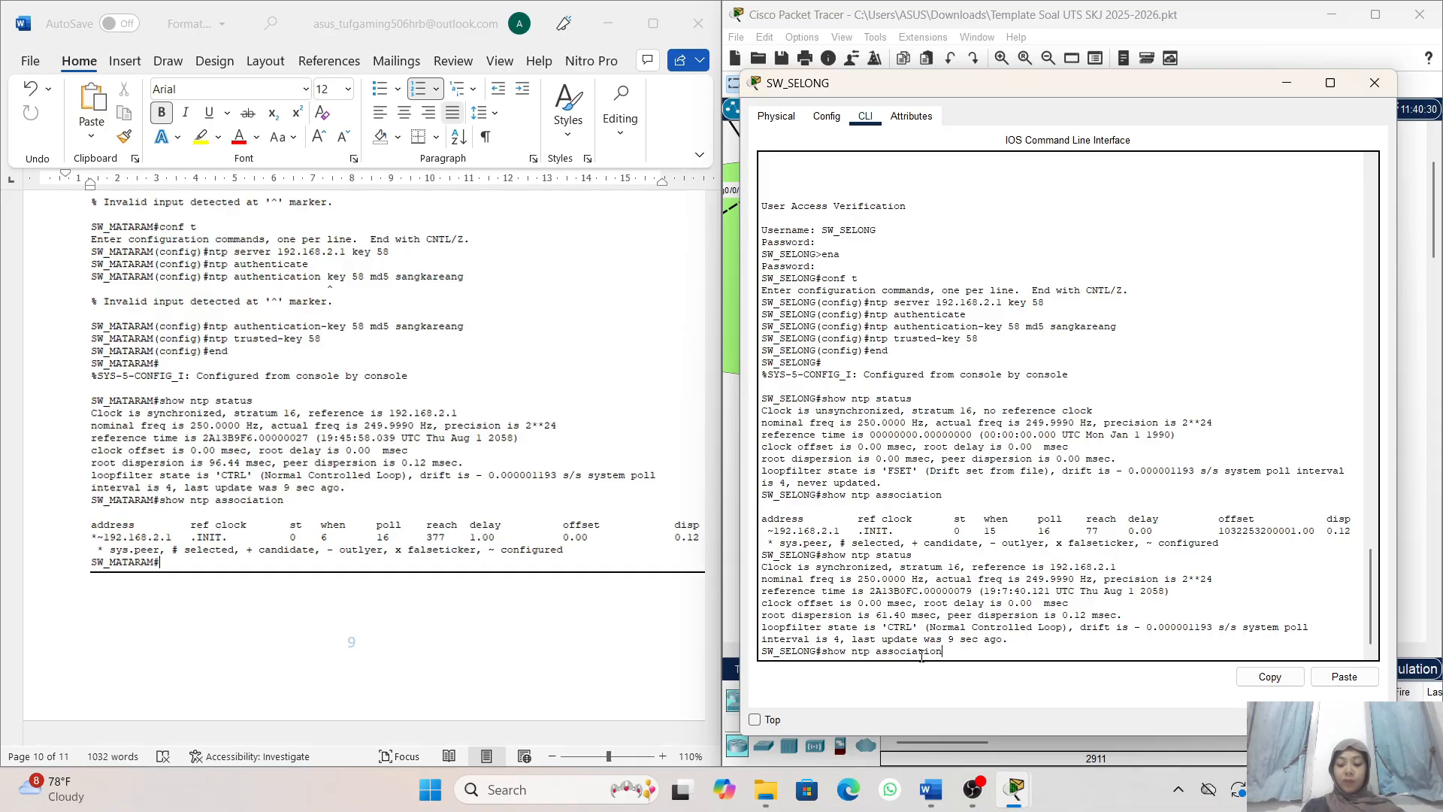
pyautogui.press('Return')
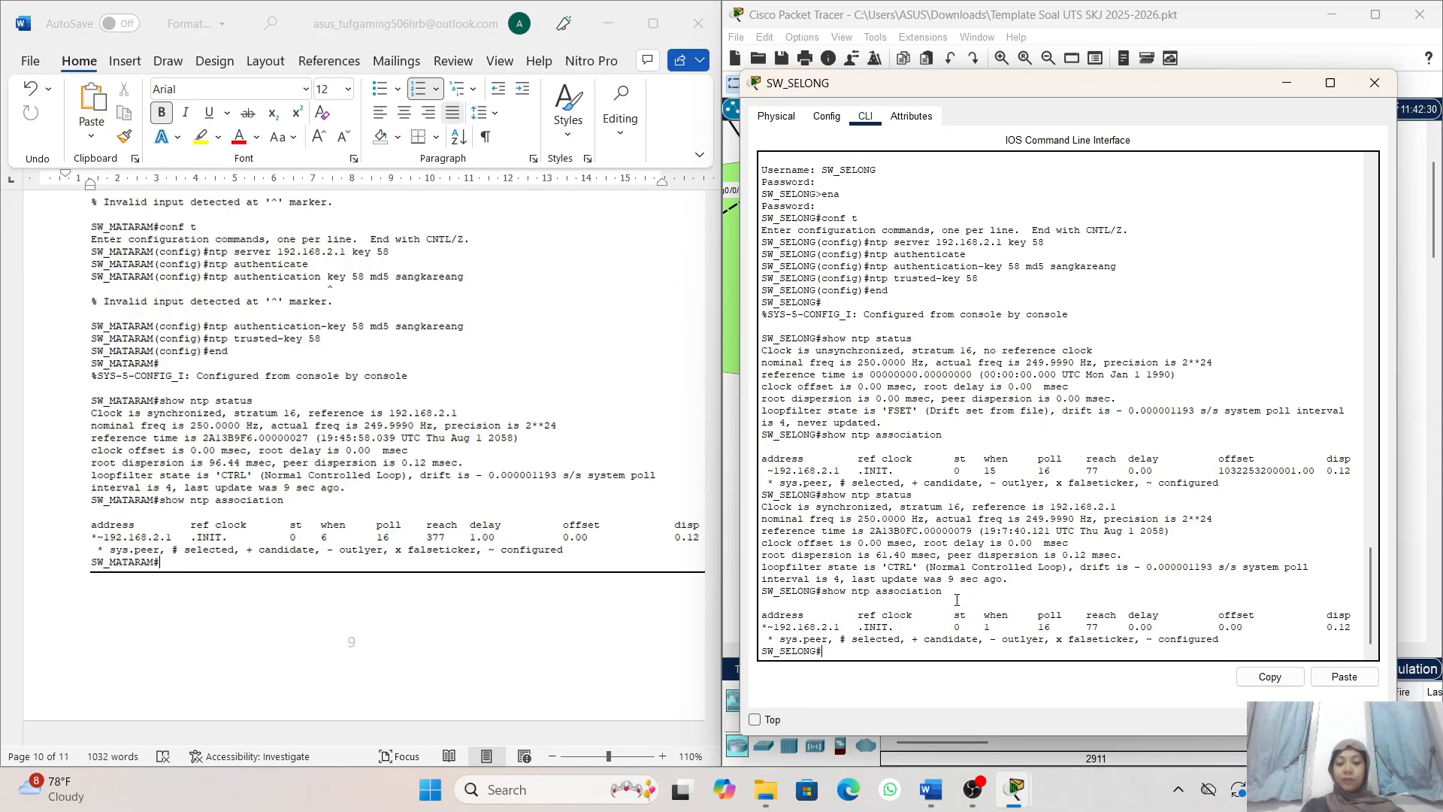
# - Review the NTP client requirements of task 10 and its reference output in the document against the SW_SELONG console output
pyautogui.scroll(3, 957, 599)
pyautogui.scroll(5, 566, 384)
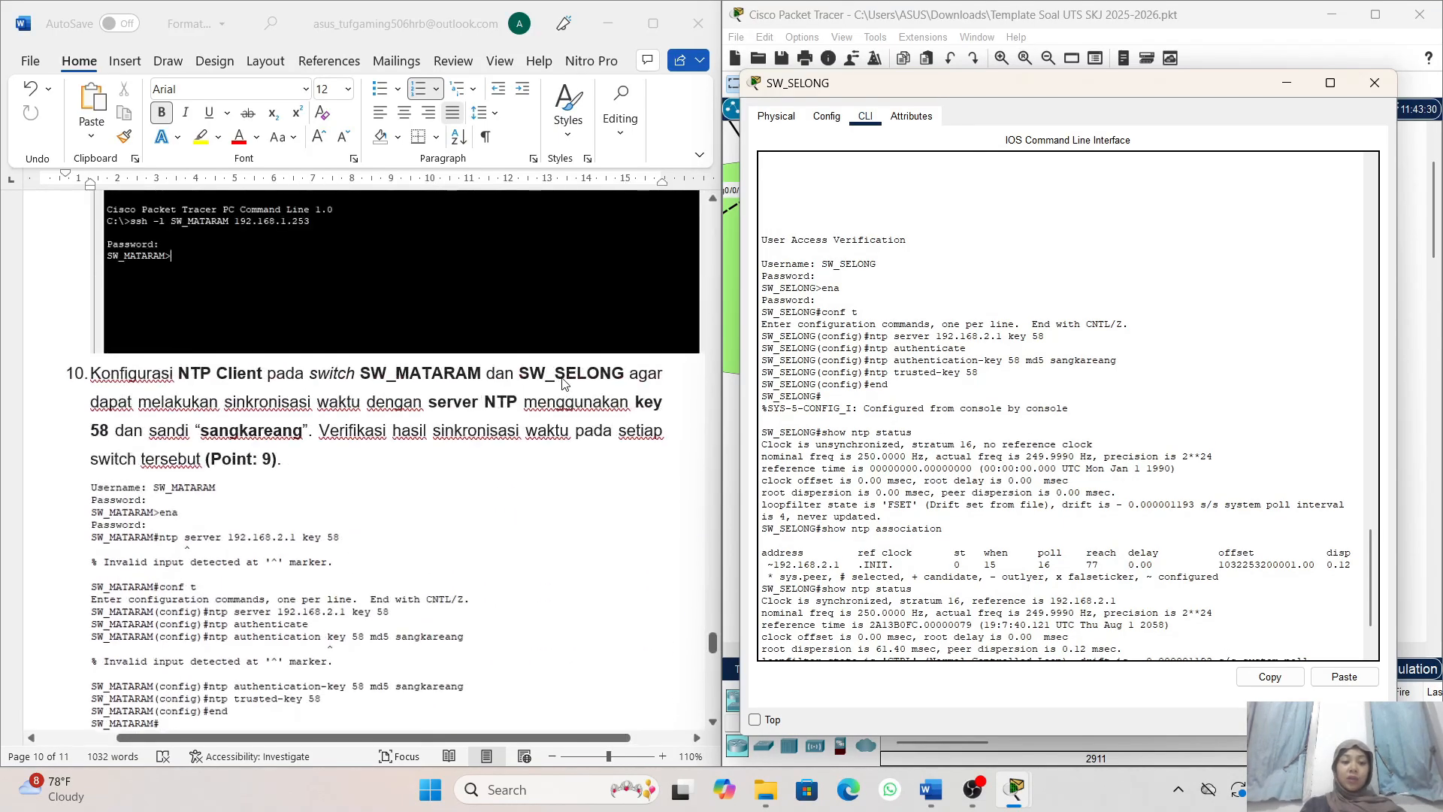
pyautogui.scroll(-2, 565, 383)
pyautogui.scroll(-1, 415, 308)
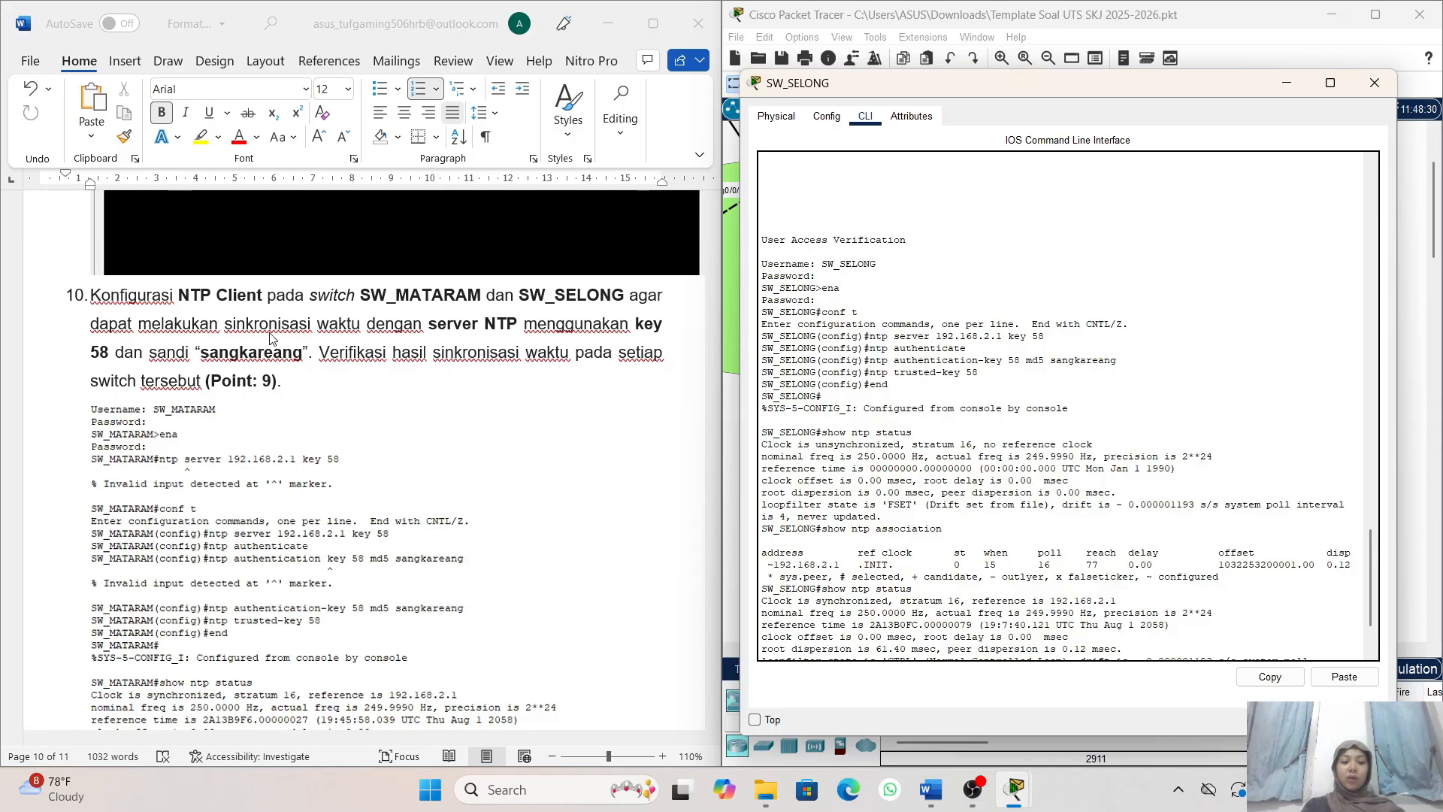
pyautogui.scroll(-1, 384, 348)
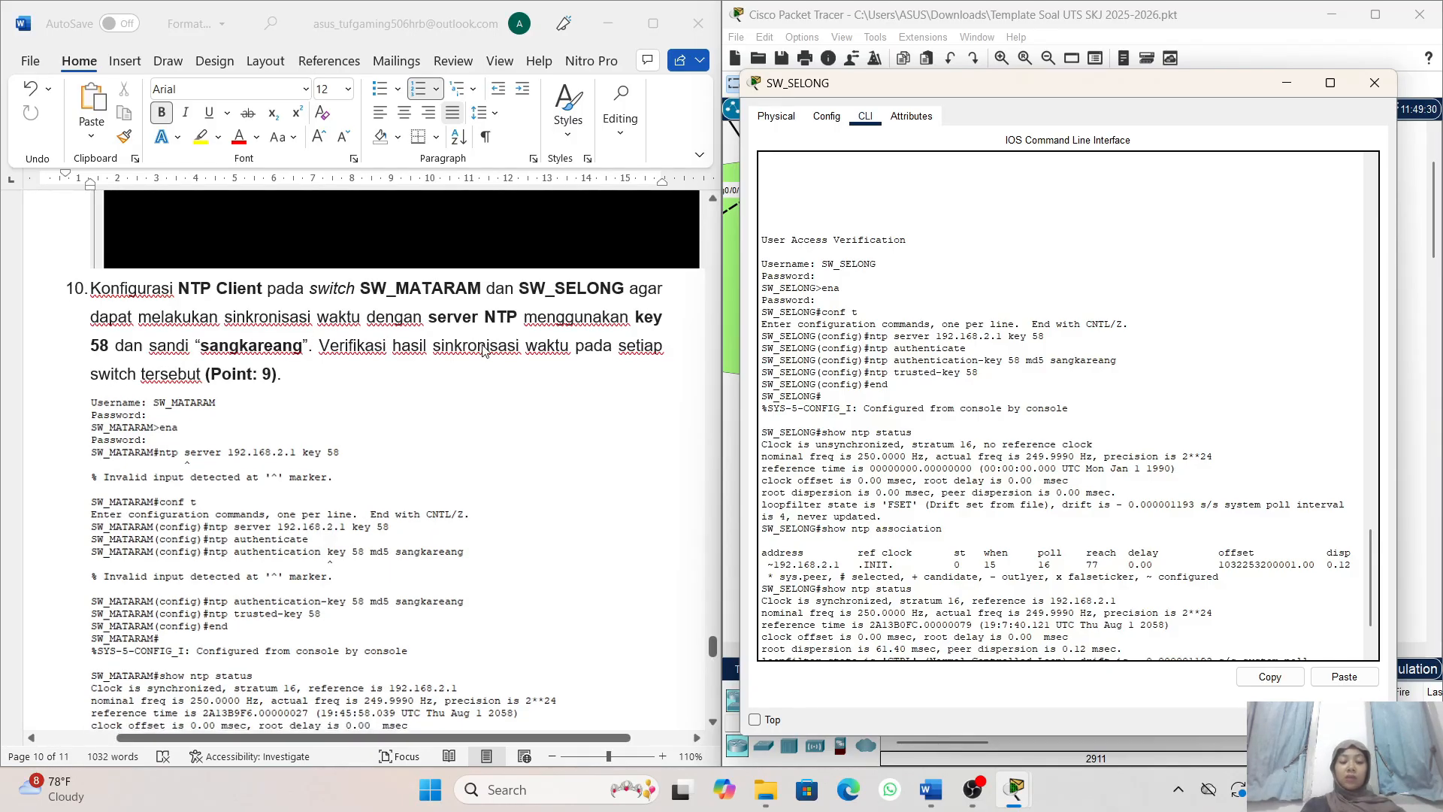
pyautogui.scroll(-1, 553, 342)
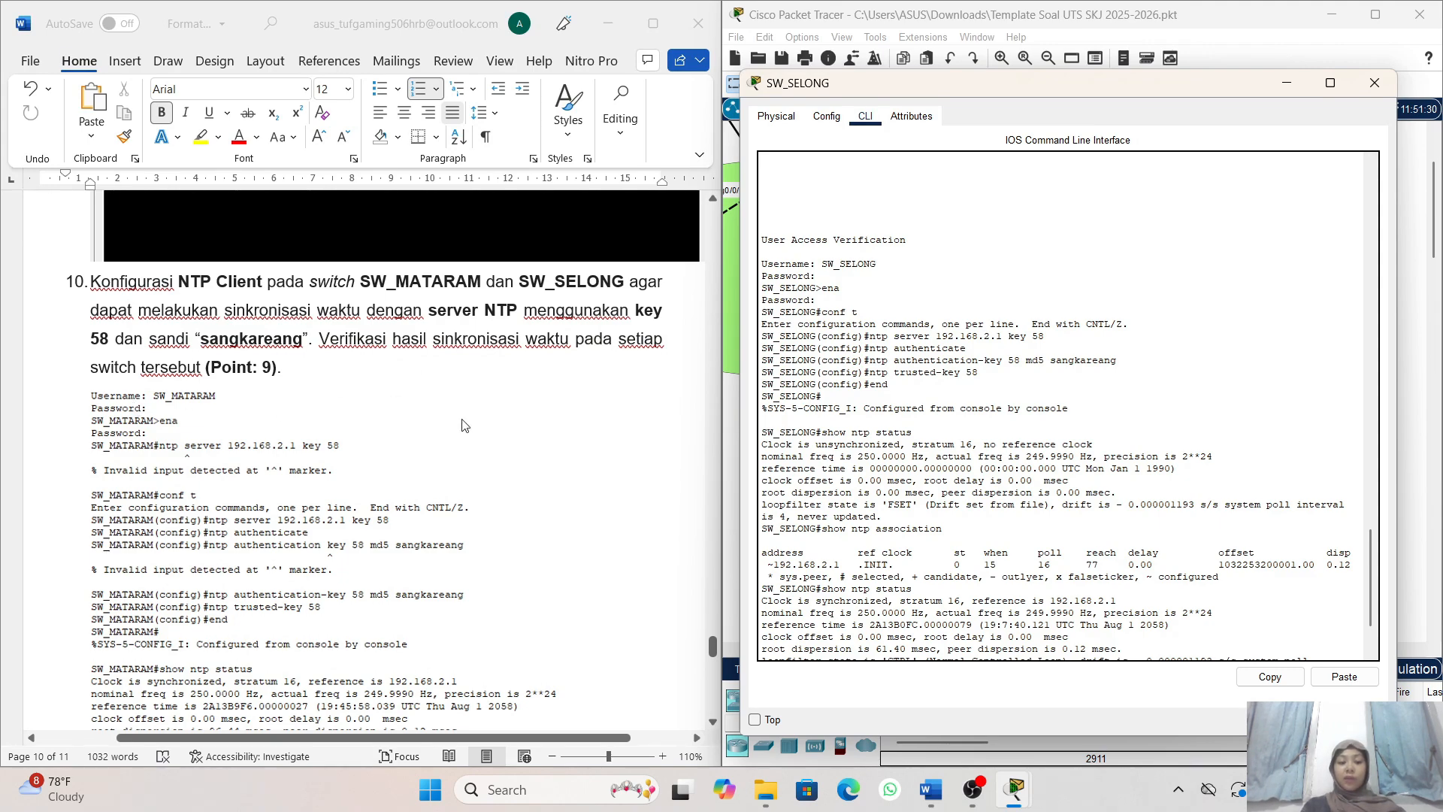
pyautogui.scroll(-1, 464, 426)
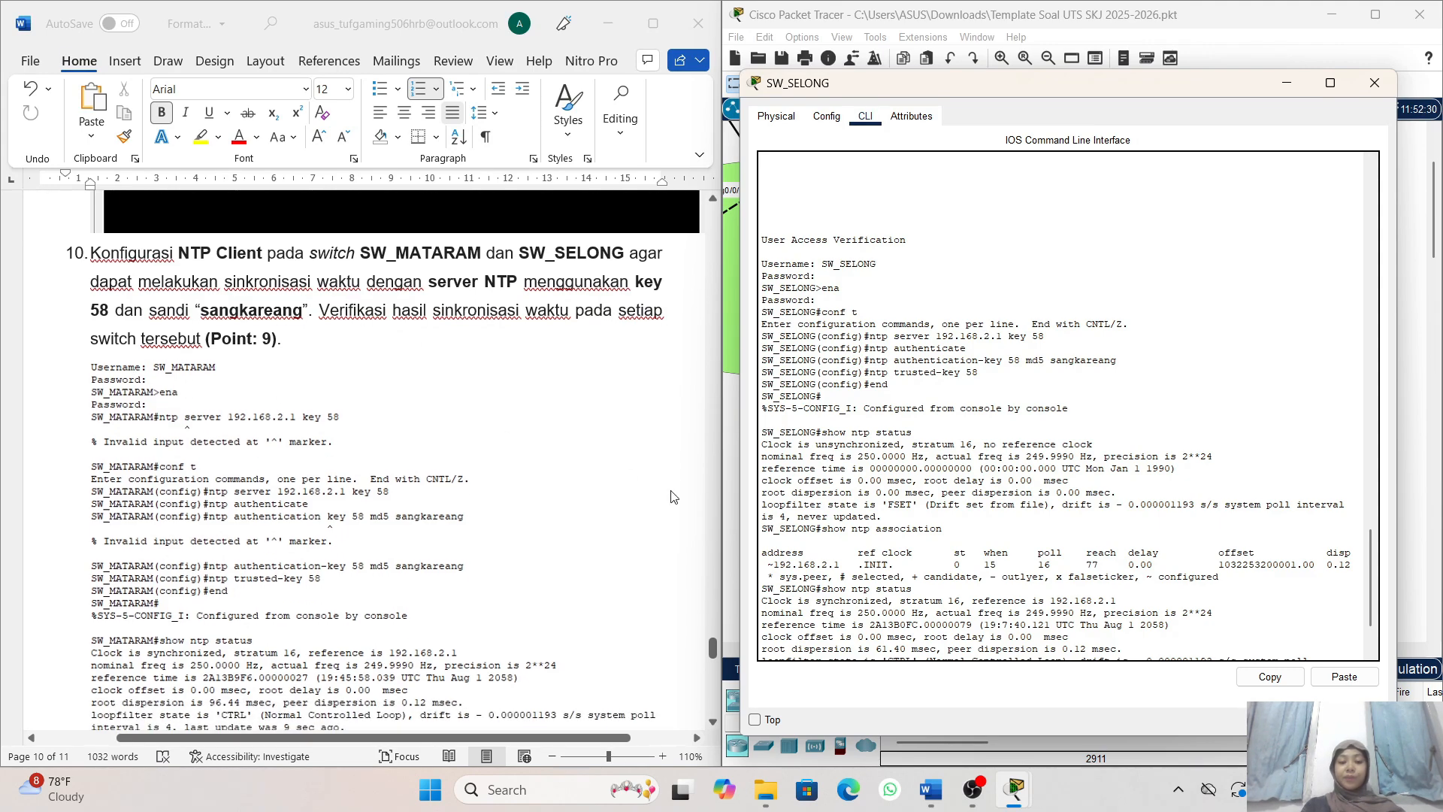
pyautogui.scroll(-3, 793, 314)
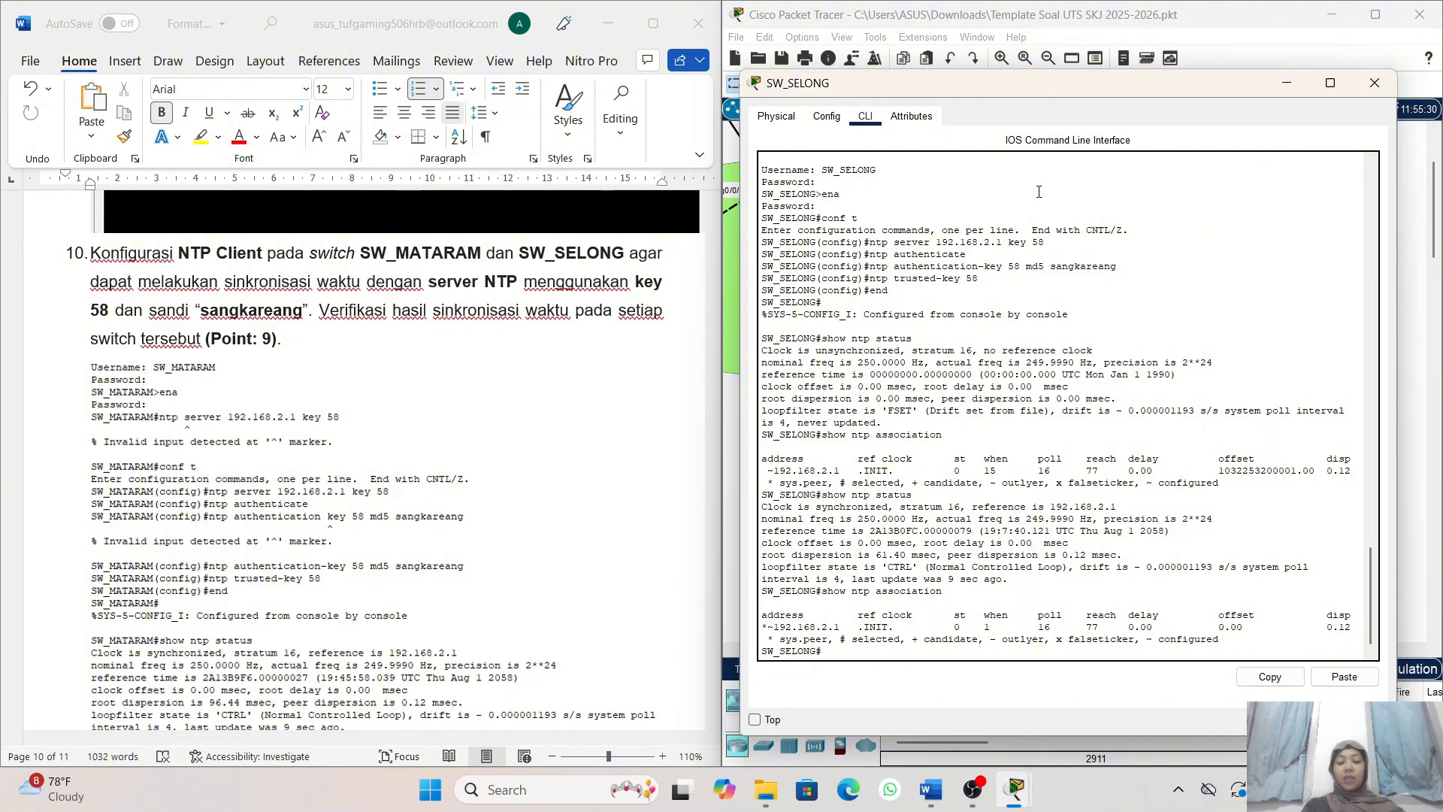
pyautogui.scroll(-1, 609, 300)
pyautogui.scroll(-4, 609, 300)
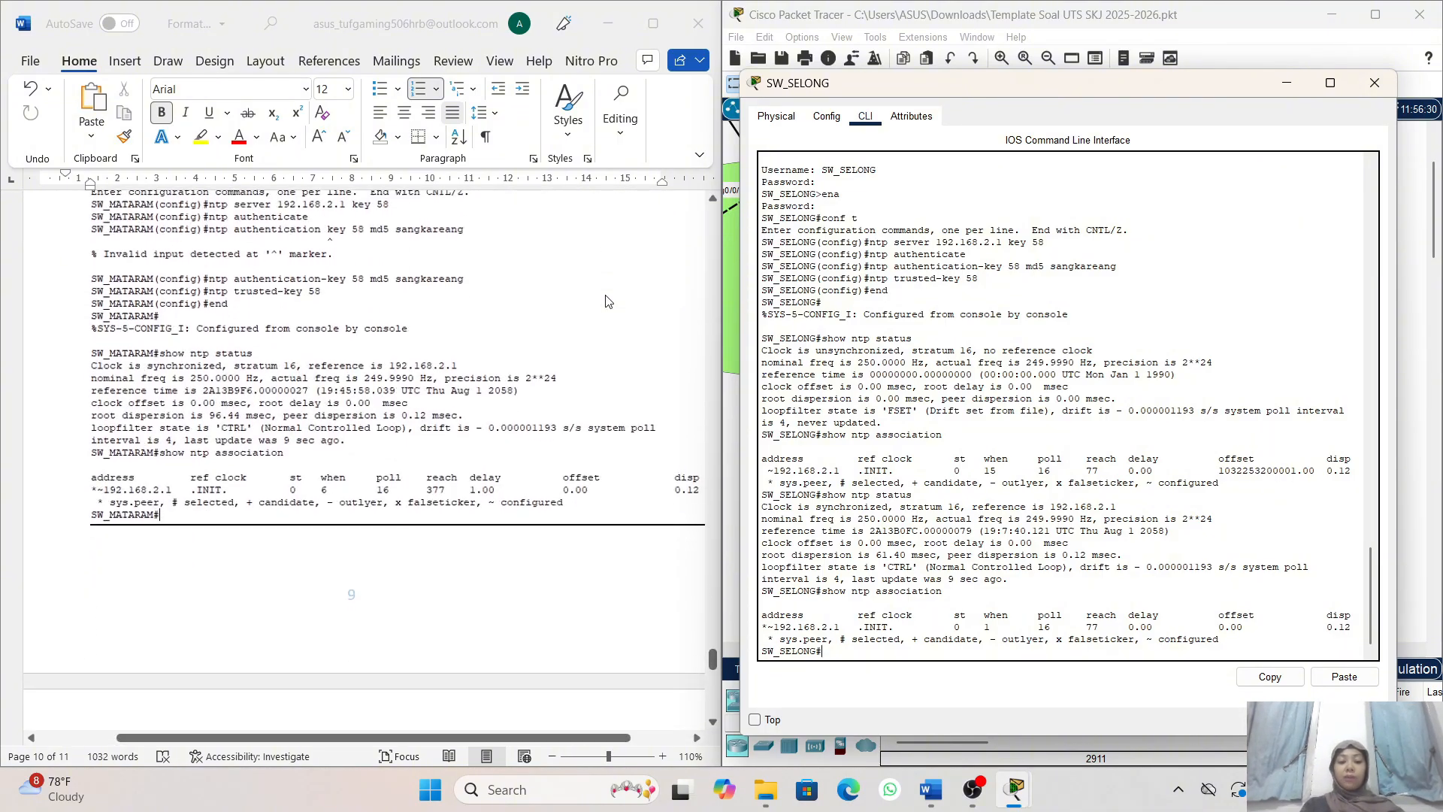